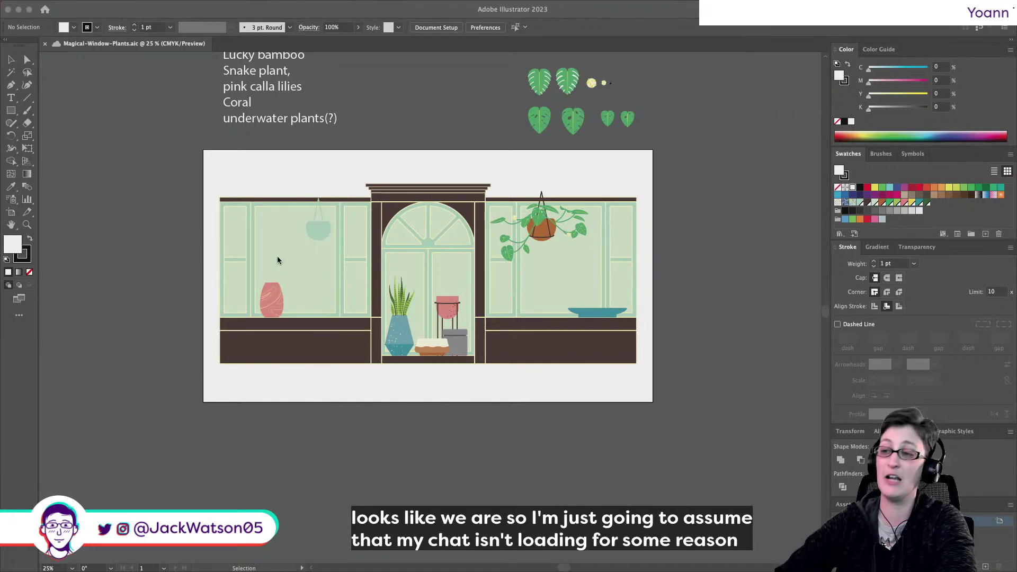
Review the storefront illustration and the lists of plants and planters above the artboard
key("alt")
scroll(414, 304, "up", 2)
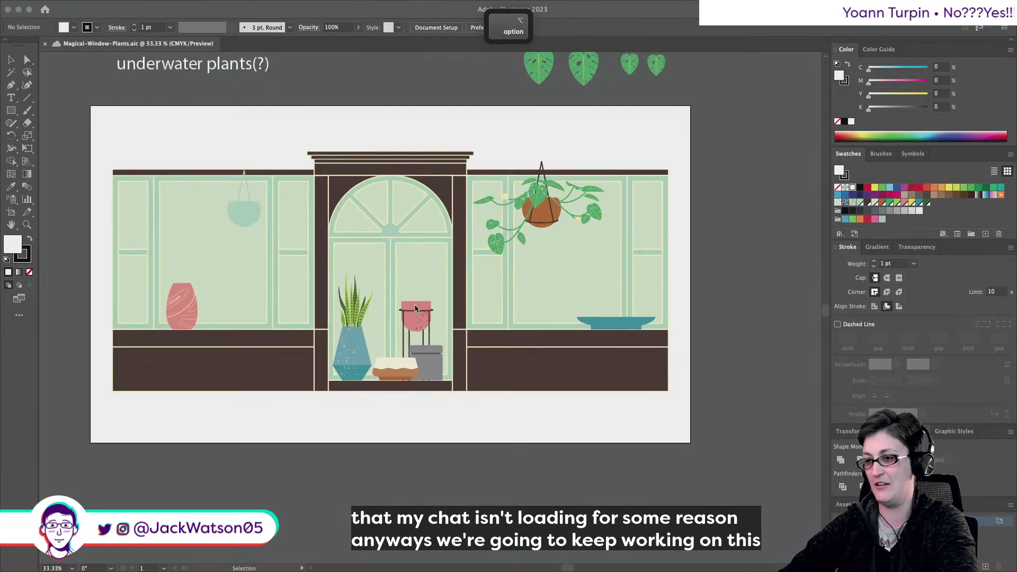
scroll(414, 308, "up", 2)
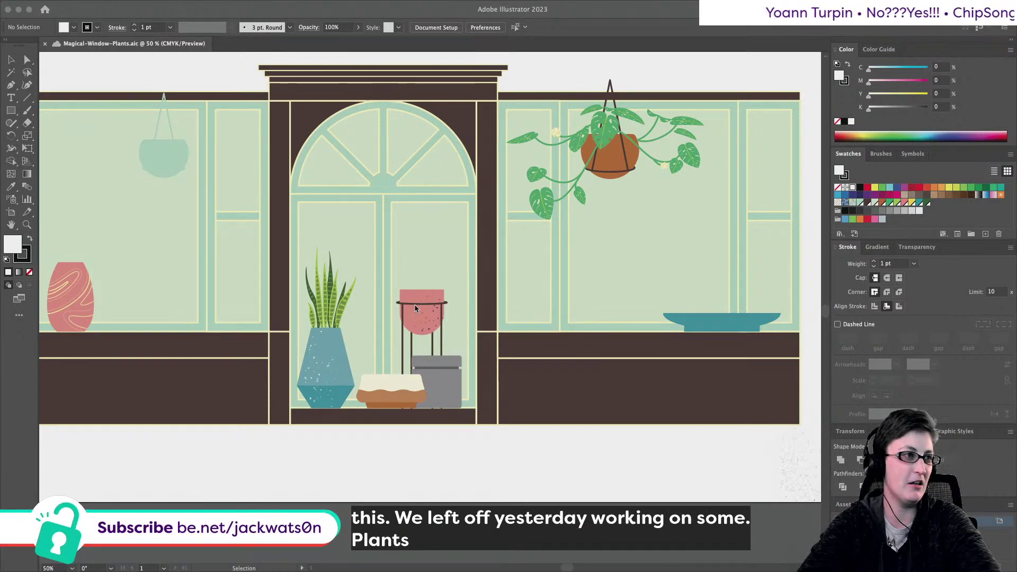
scroll(414, 304, "down", 2)
key("alt")
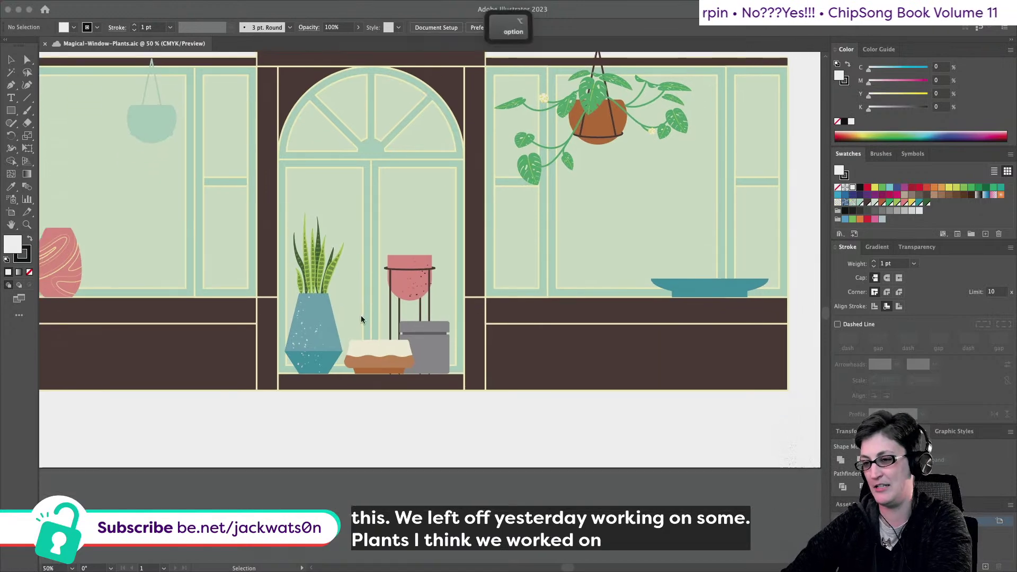
scroll(360, 318, "up", 1)
scroll(361, 319, "down", 6)
scroll(360, 318, "up", 2)
scroll(361, 319, "up", 3)
scroll(361, 320, "down", 1)
scroll(361, 319, "down", 2)
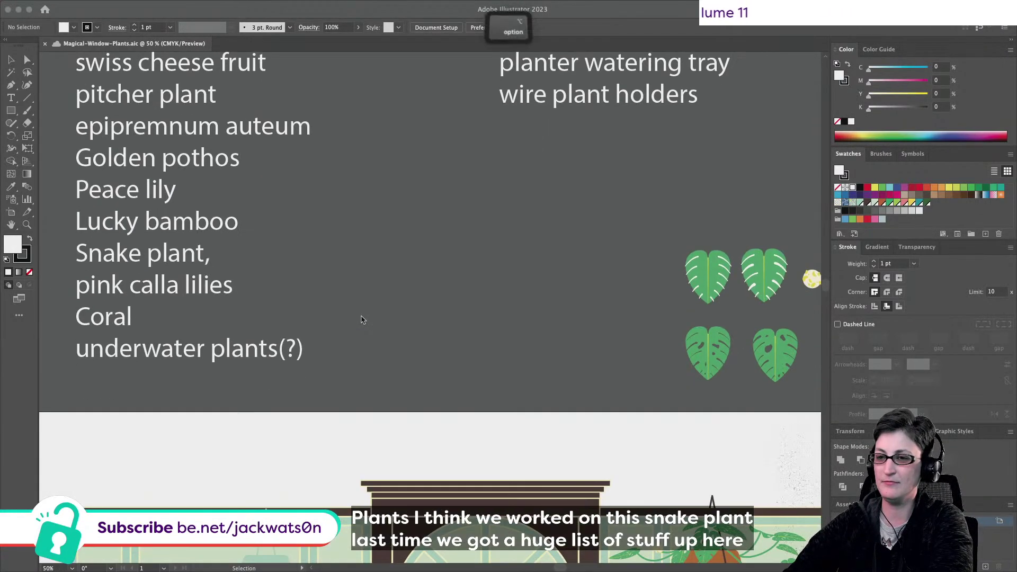
scroll(361, 319, "down", 2)
scroll(361, 319, "up", 1)
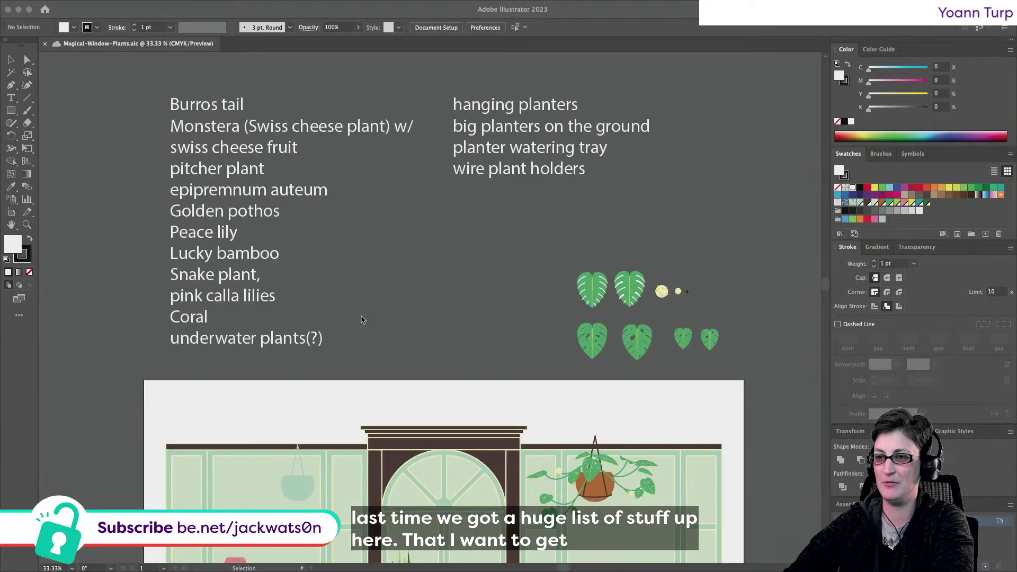
scroll(360, 317, "down", 3)
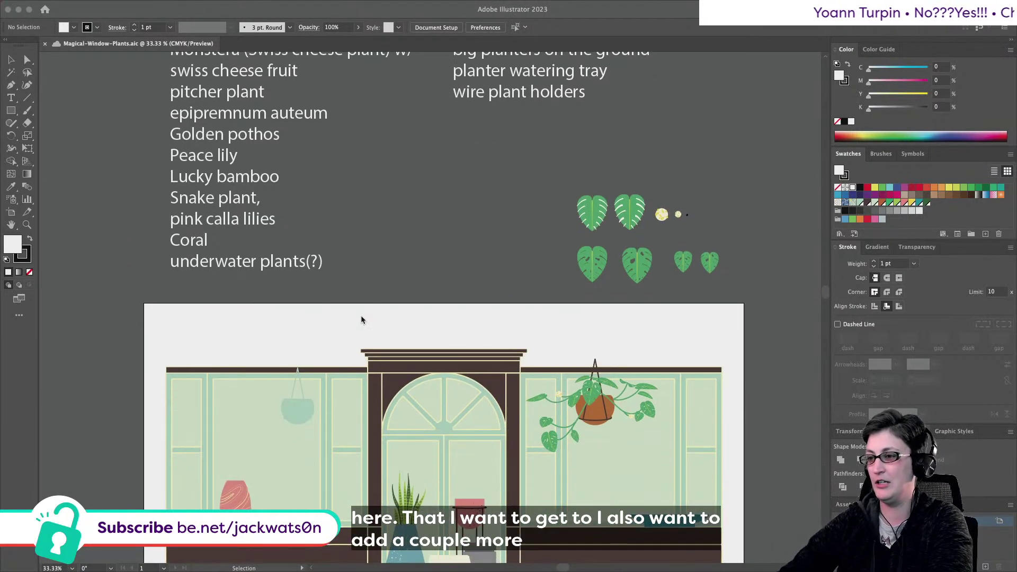
scroll(649, 409, "up", 2)
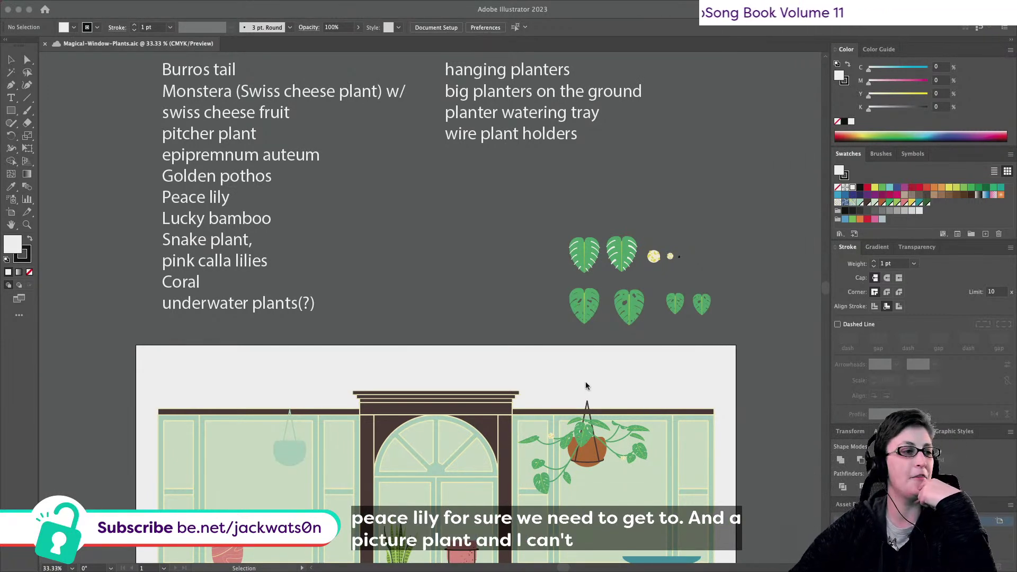
Examine the planters in the doorway, especially the pink pot in its wire stand
scroll(585, 386, "down", 5)
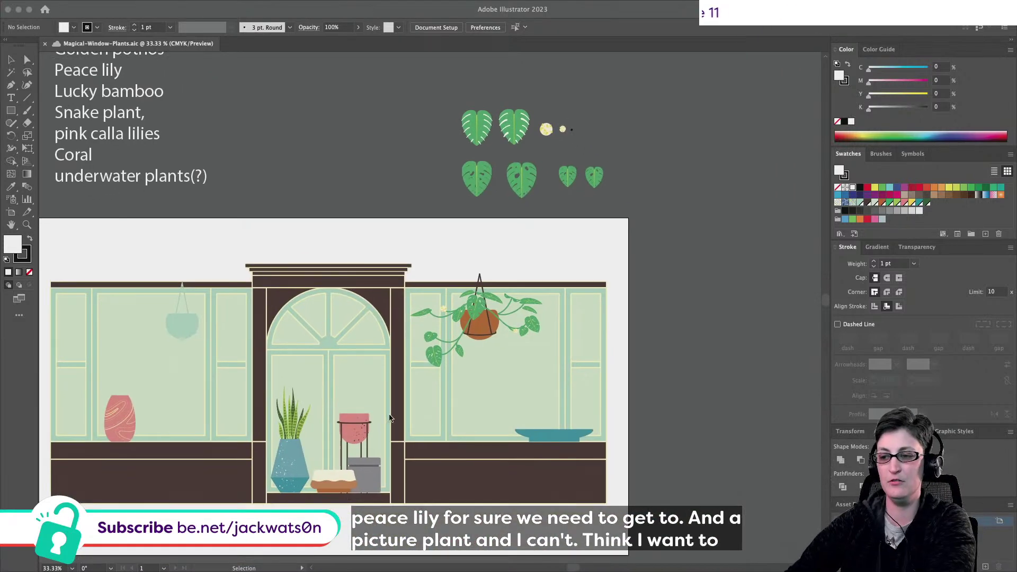
scroll(380, 418, "up", 2)
scroll(373, 421, "up", 1)
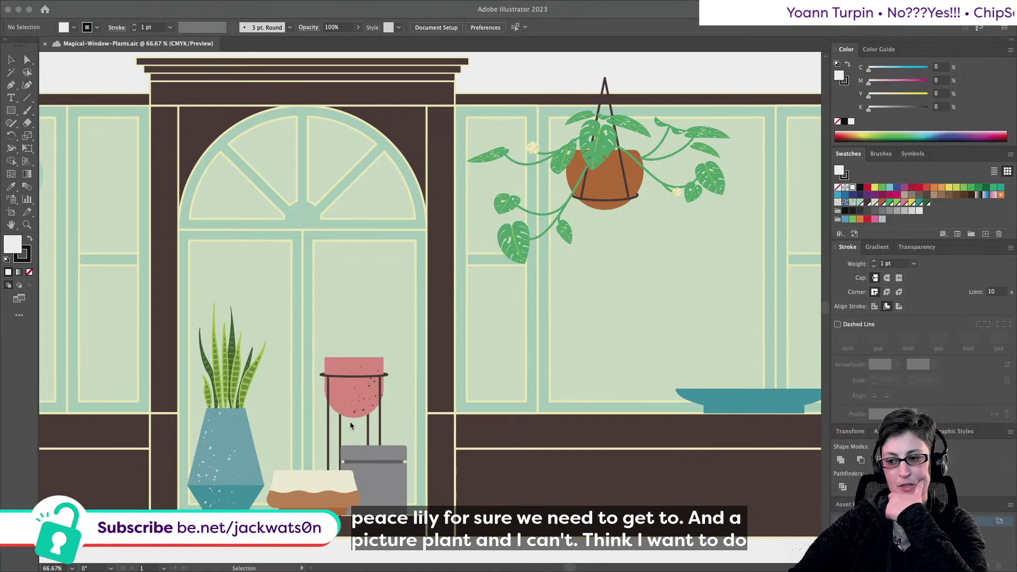
scroll(350, 425, "down", 1)
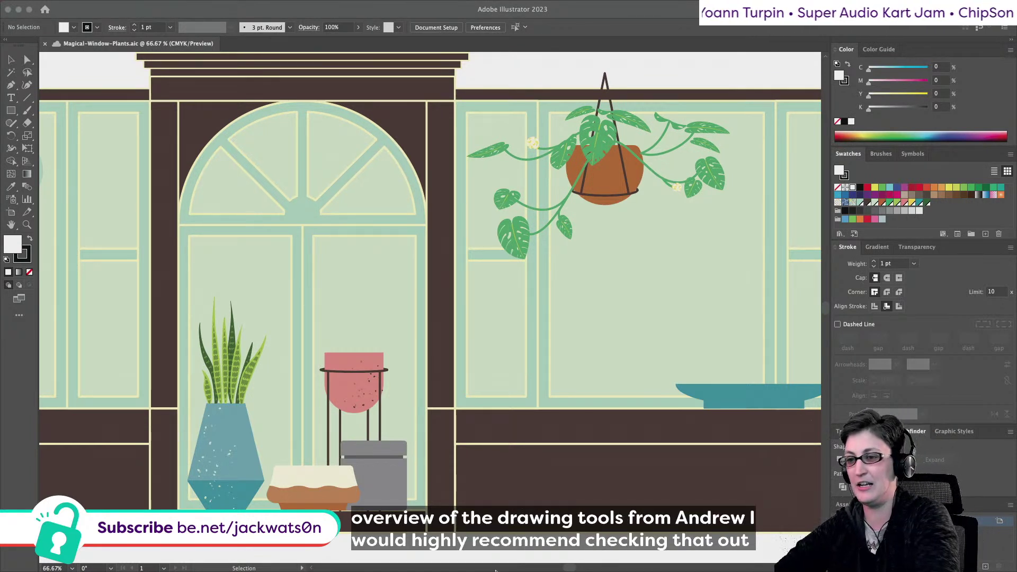
scroll(519, 503, "right", 1)
scroll(519, 503, "down", 1)
scroll(432, 440, "up", 1)
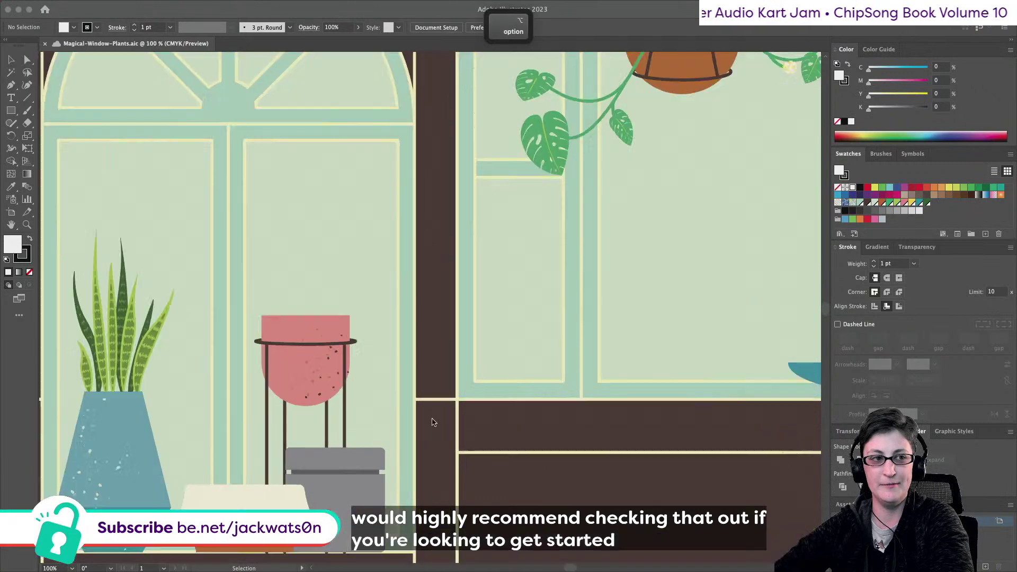
scroll(432, 422, "up", 2)
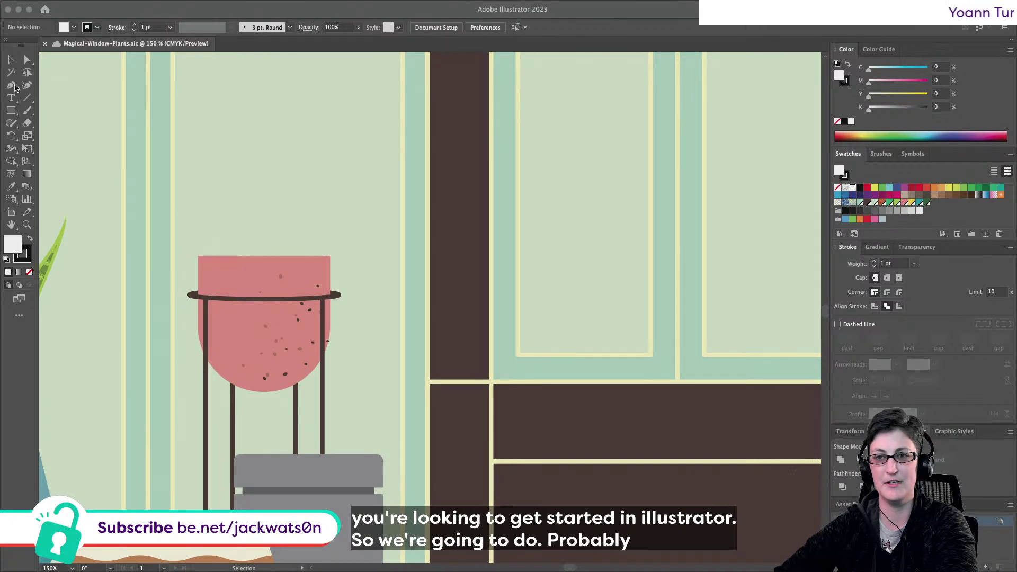
Show the Layers panel and switch to the Pen tool for drawing in the empty space beside the finished monstera leaves
key("F7")
scroll(215, 206, "up", 1)
key("p")
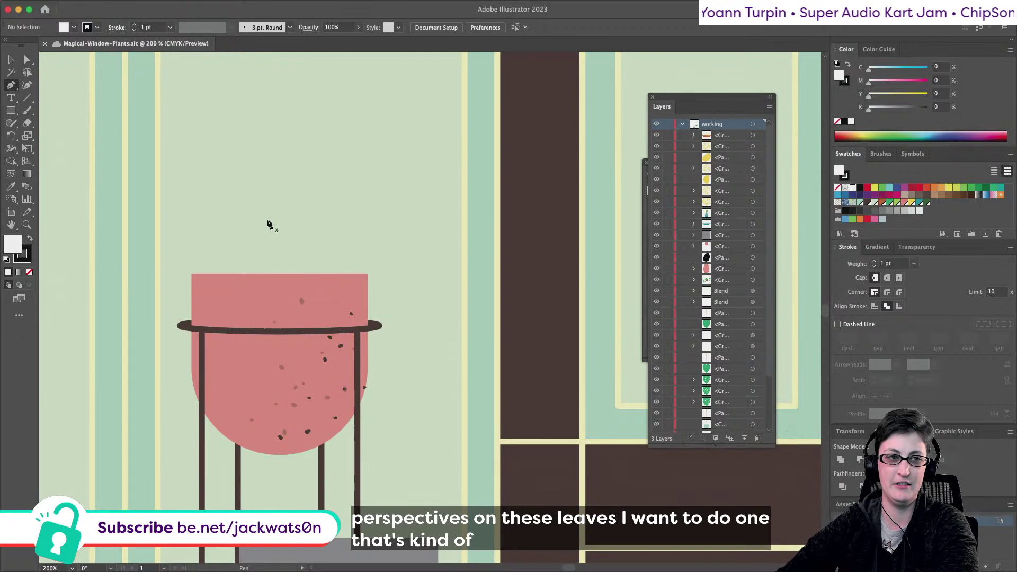
key("alt")
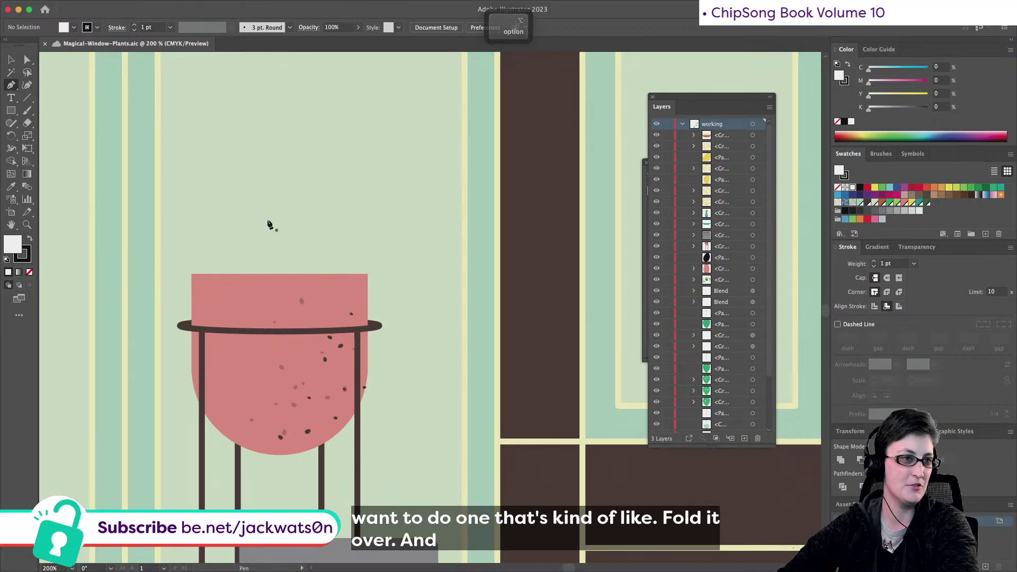
scroll(286, 205, "left", 2)
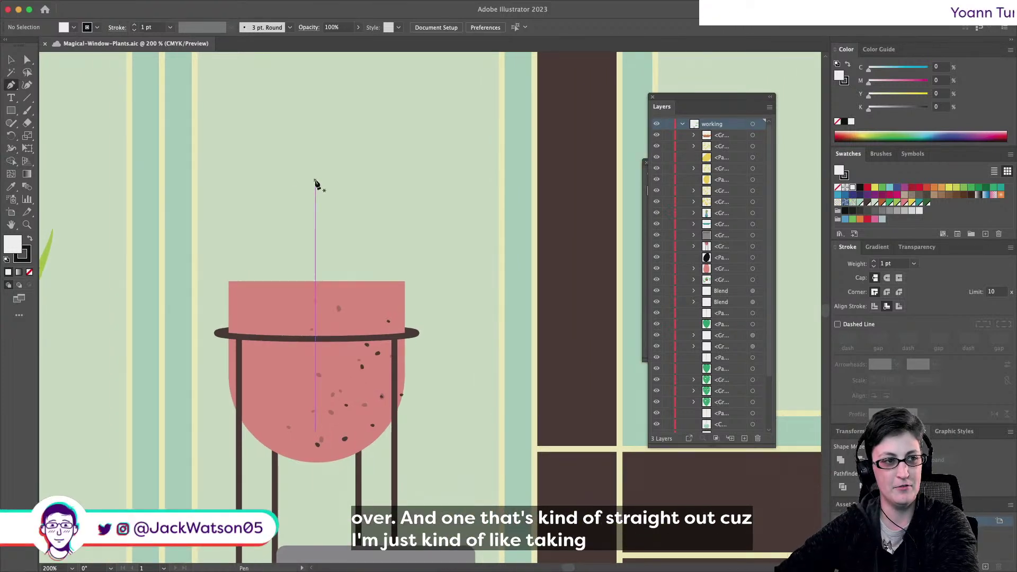
scroll(315, 183, "down", 1)
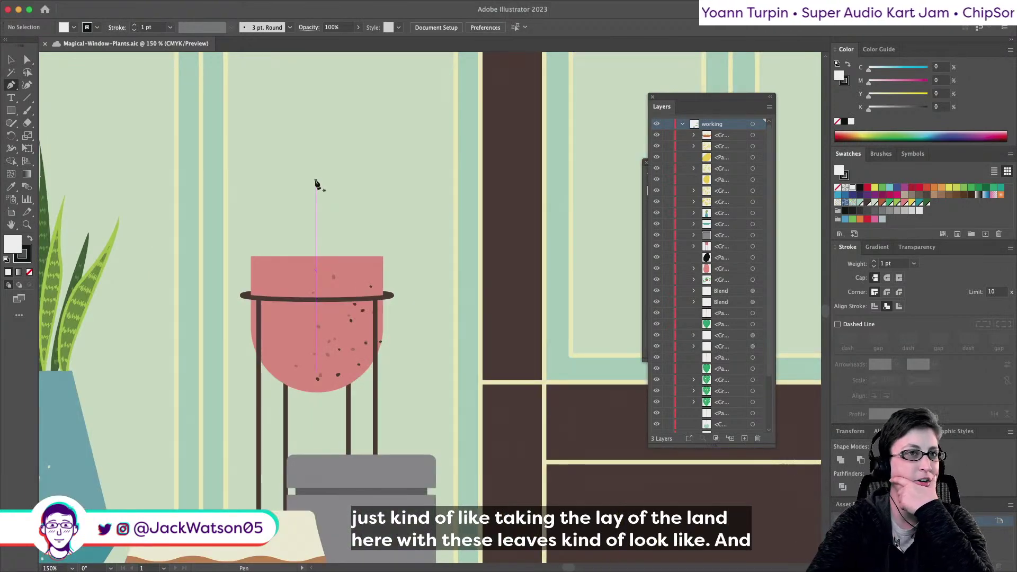
scroll(256, 302, "down", 3)
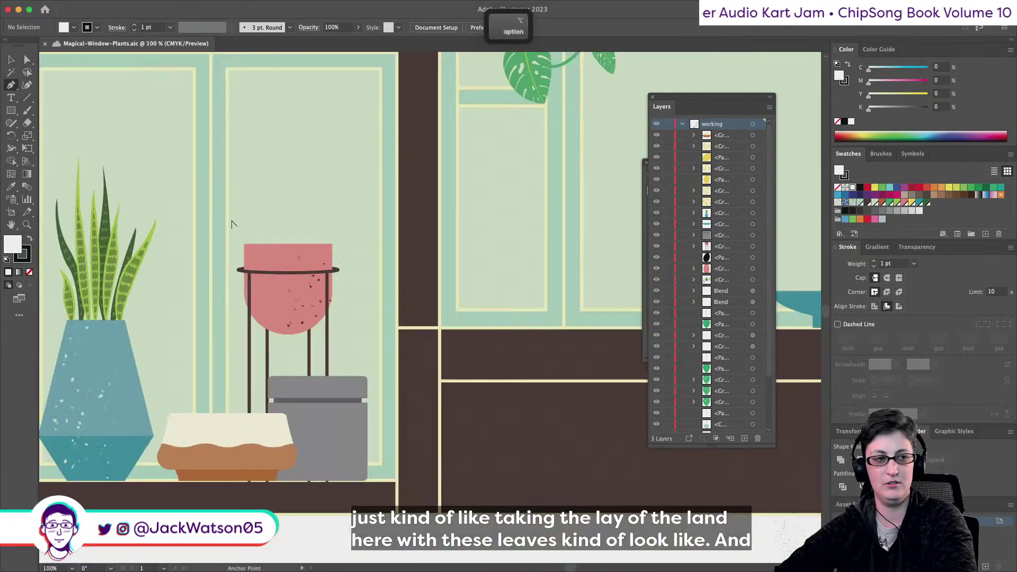
scroll(232, 224, "up", 10)
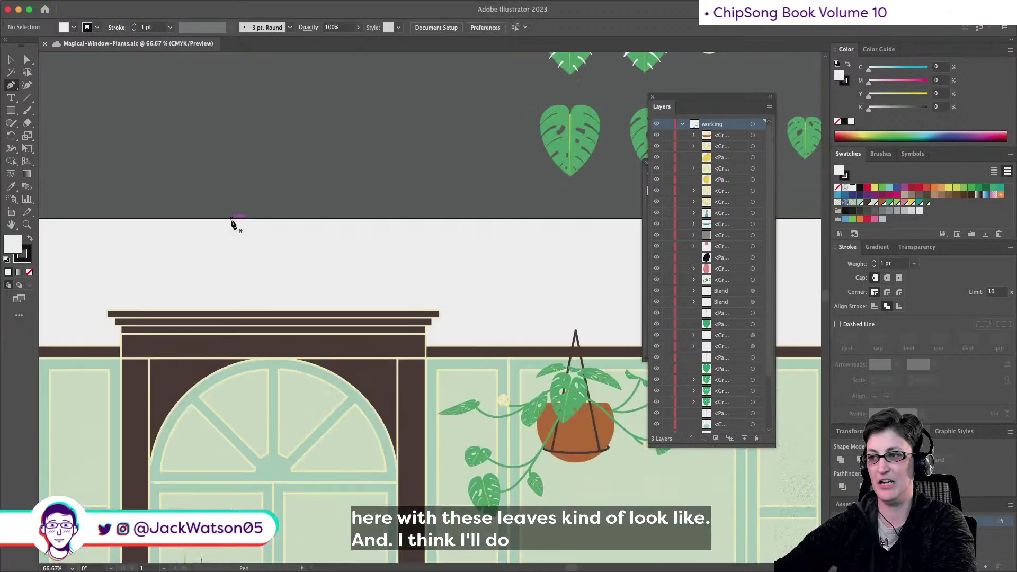
scroll(355, 147, "up", 2, "alt")
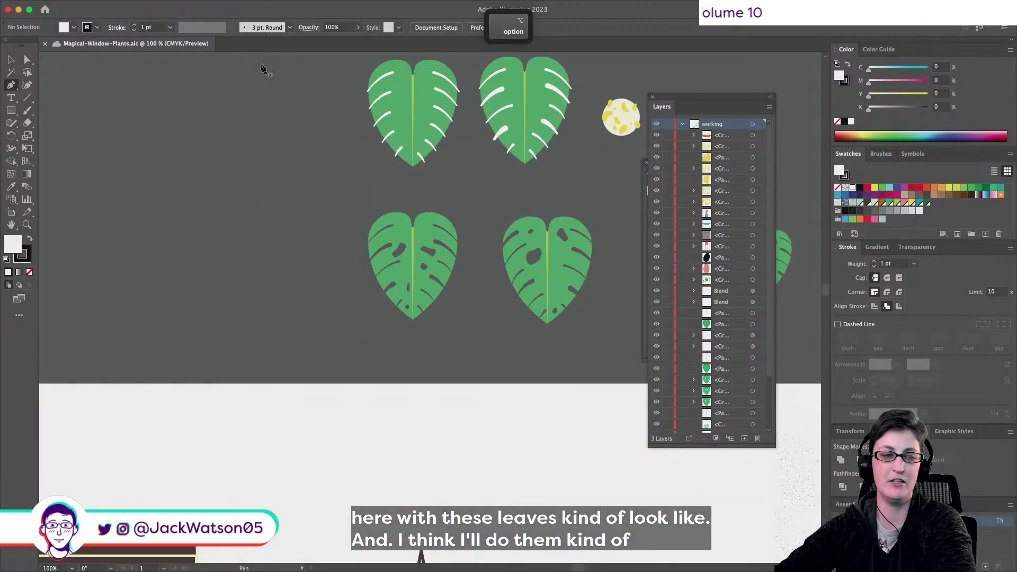
scroll(249, 102, "up", 1, "alt")
scroll(249, 101, "up", 1)
scroll(249, 101, "up", 2)
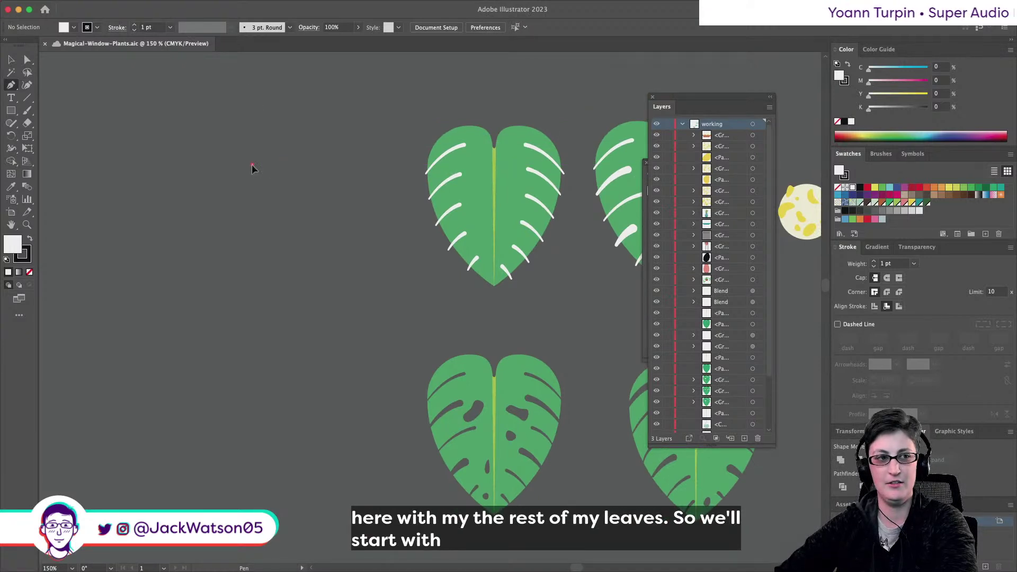
Draw one wavy-edged half of a leaf with the Pen tool beside the monstera leaves, about 37 by 122 px
left_click(252, 166)
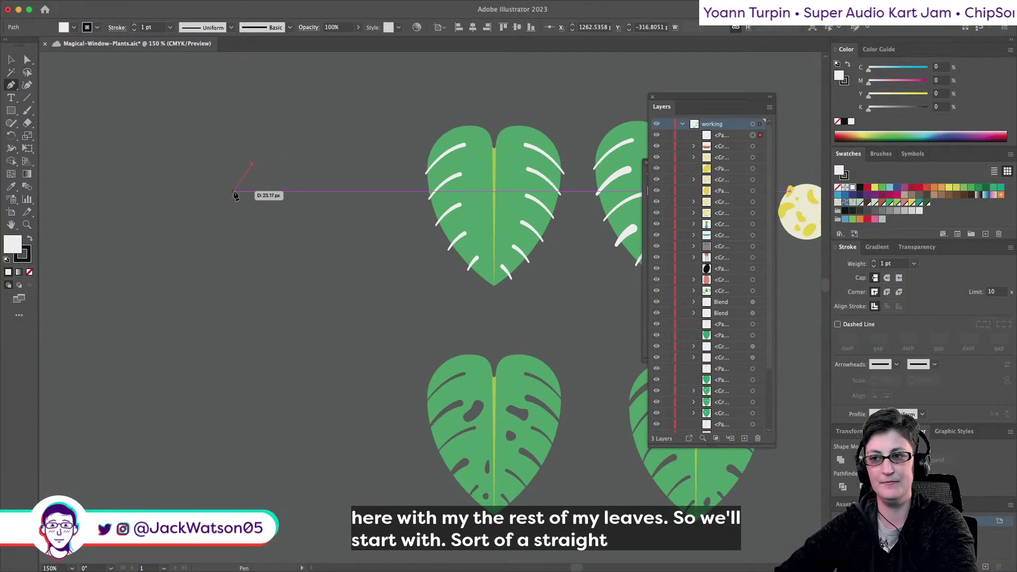
left_click_drag(232, 193, 226, 195)
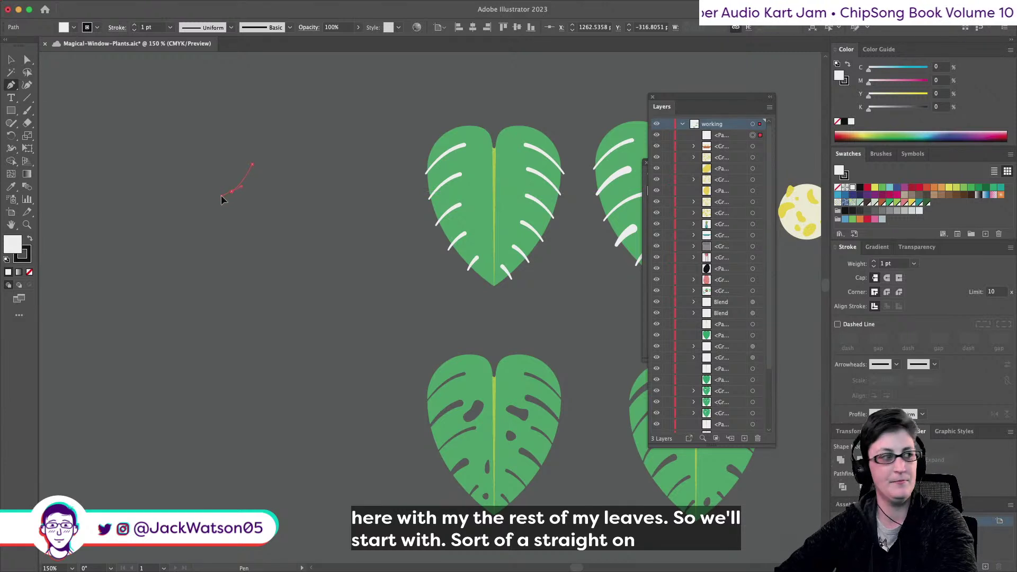
left_click(220, 196)
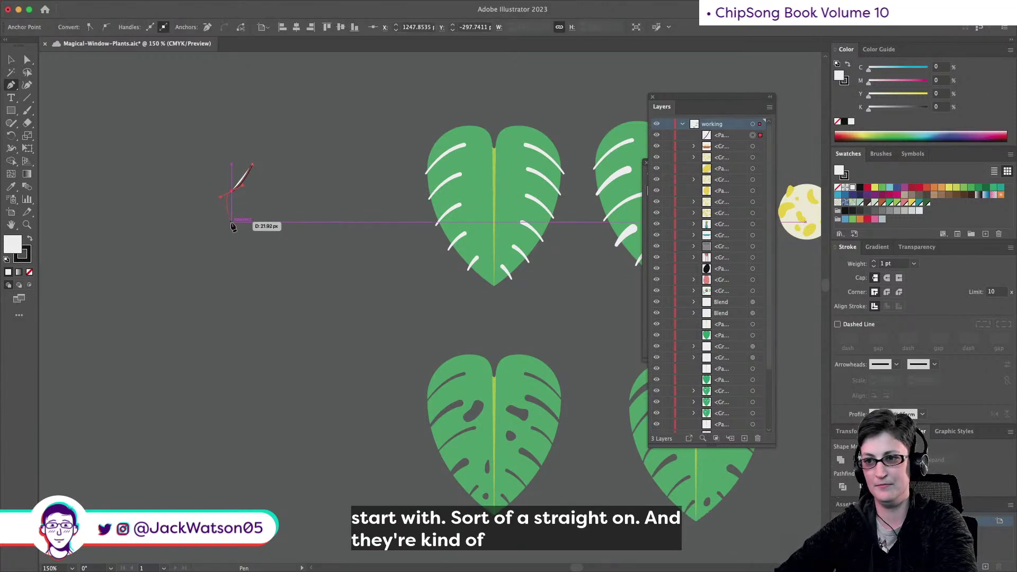
left_click(228, 220)
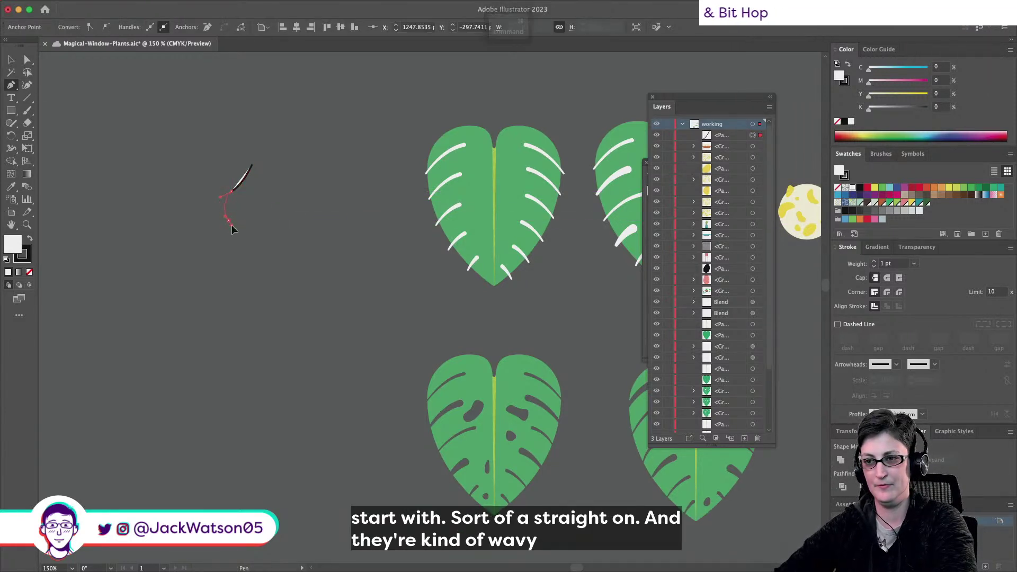
left_click_drag(233, 227, 268, 317)
scroll(217, 277, "up", 4)
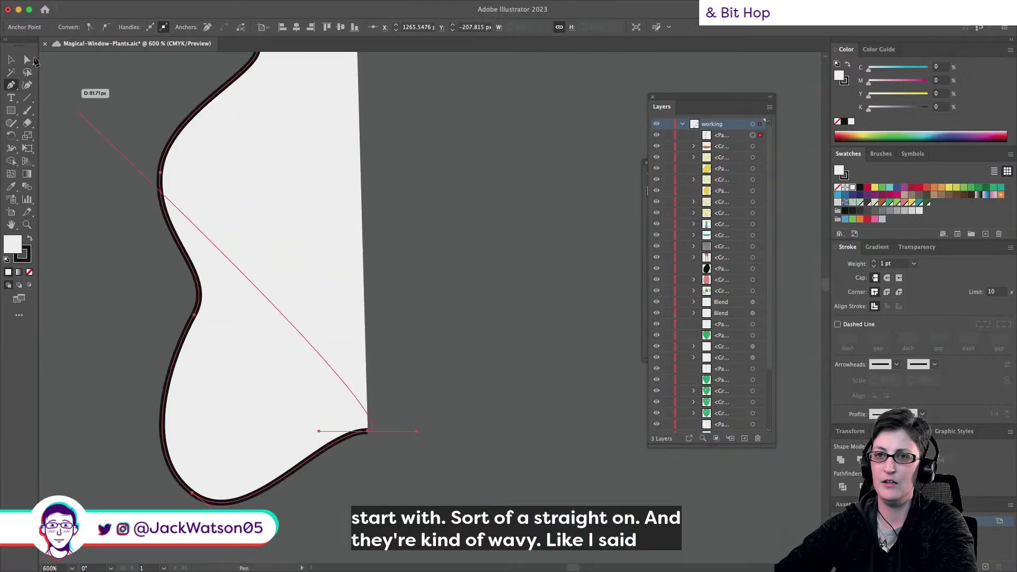
Soften the waves along the new leaf half's outer edge by adjusting its anchor points and handles with Direct Selection
scroll(216, 207, "down", 3)
scroll(216, 208, "up", 2)
key("a")
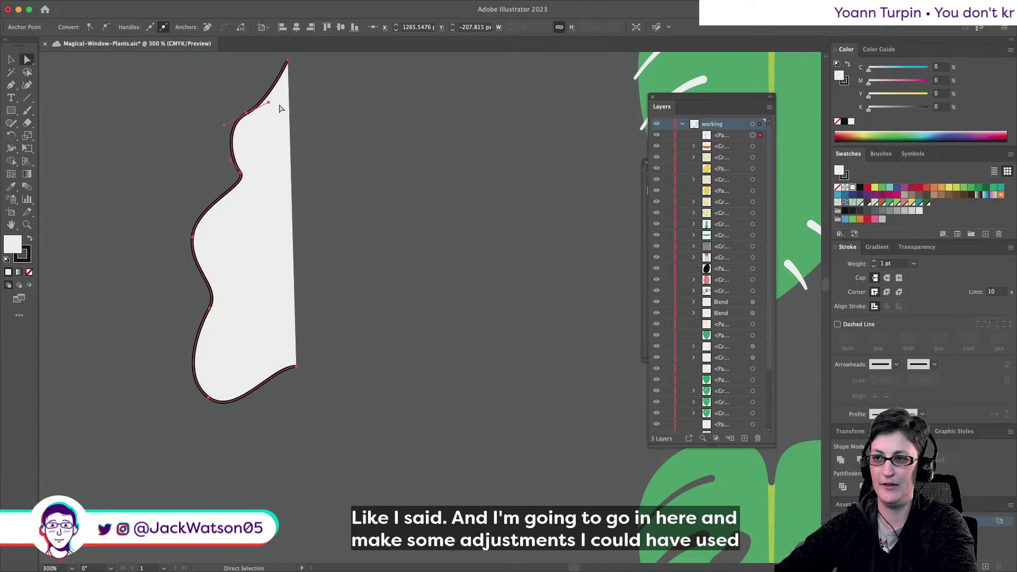
left_click_drag(269, 101, 279, 93)
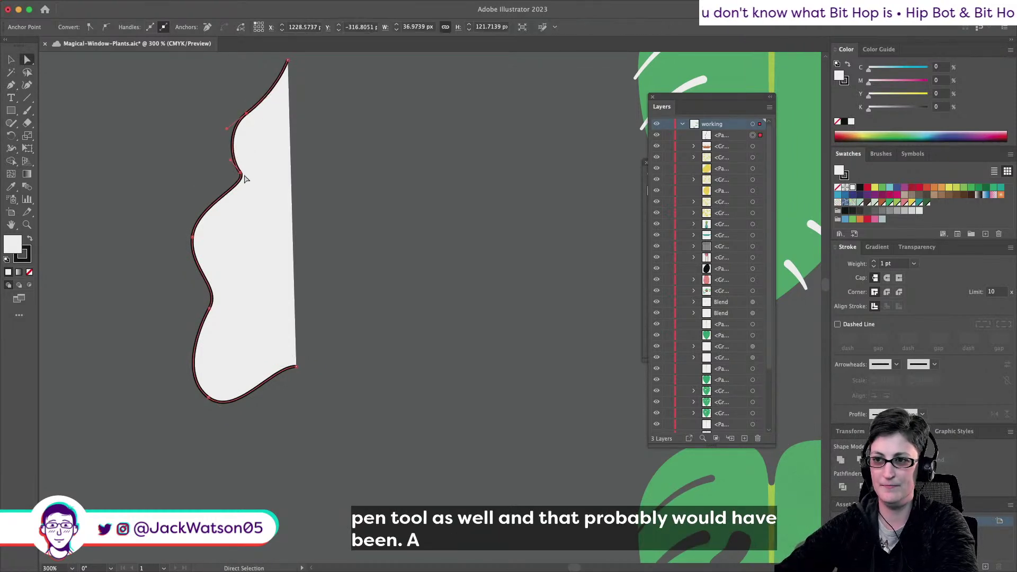
left_click_drag(244, 178, 245, 200)
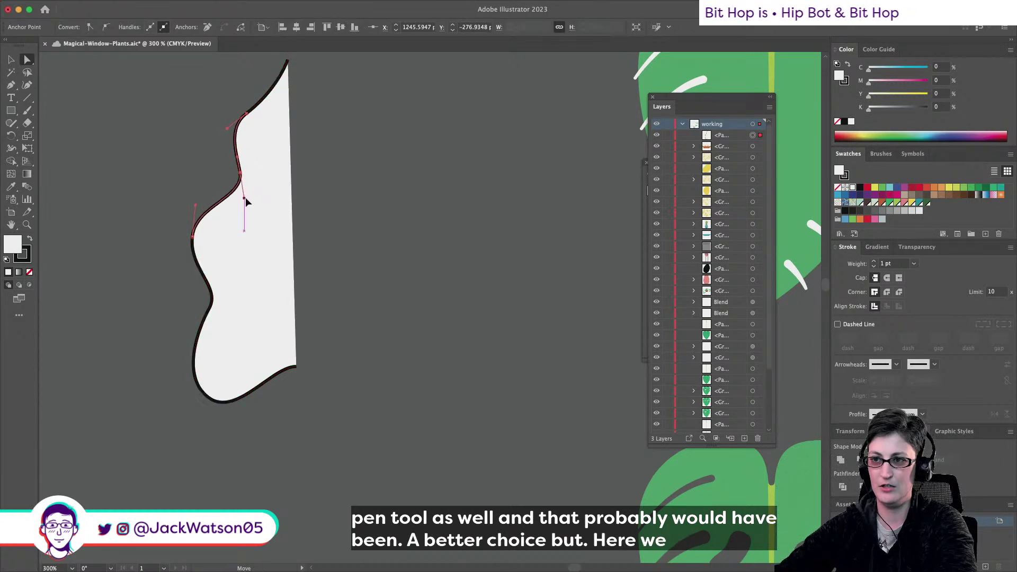
left_click_drag(195, 241, 207, 242)
left_click(212, 308)
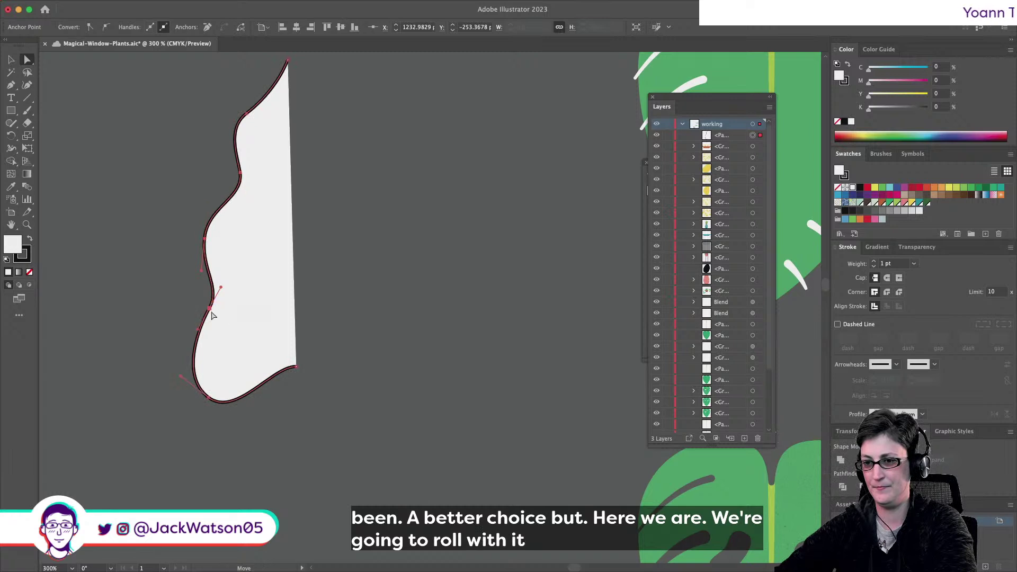
left_click_drag(208, 397, 209, 394)
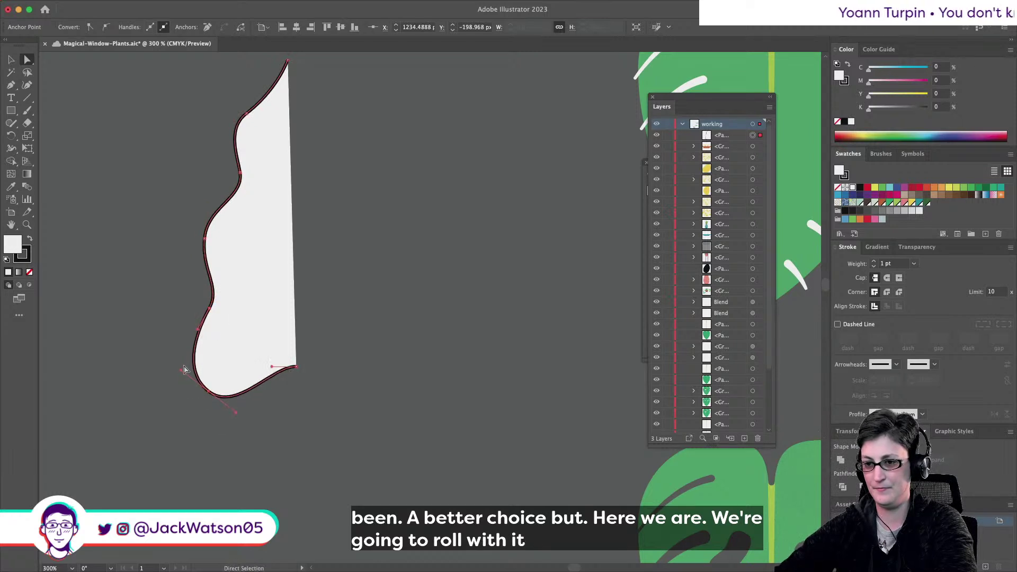
left_click(326, 378)
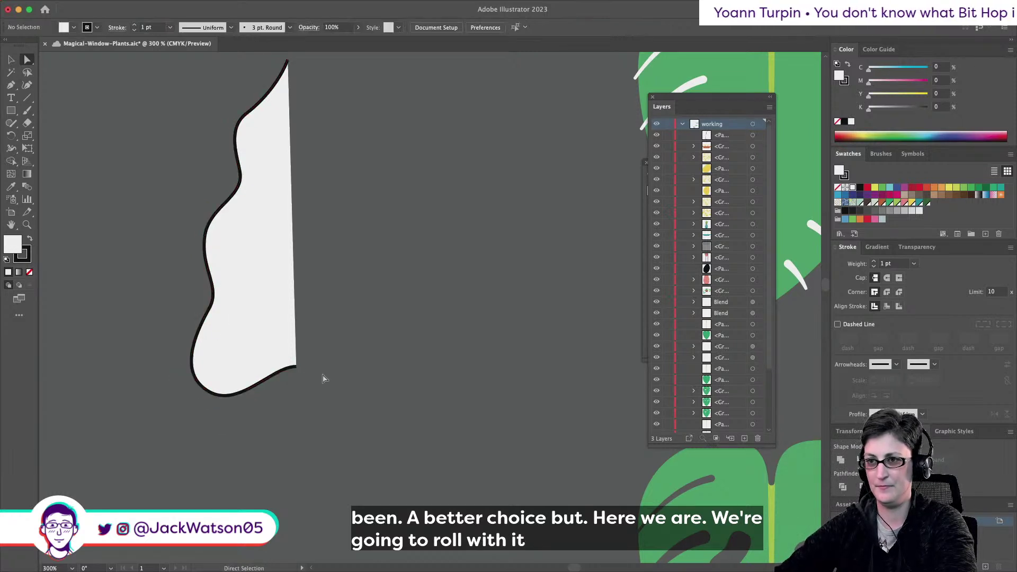
Refine the curve just below the leaf half's pointed tip by shortening the upper handle of its anchor point
left_click(272, 115)
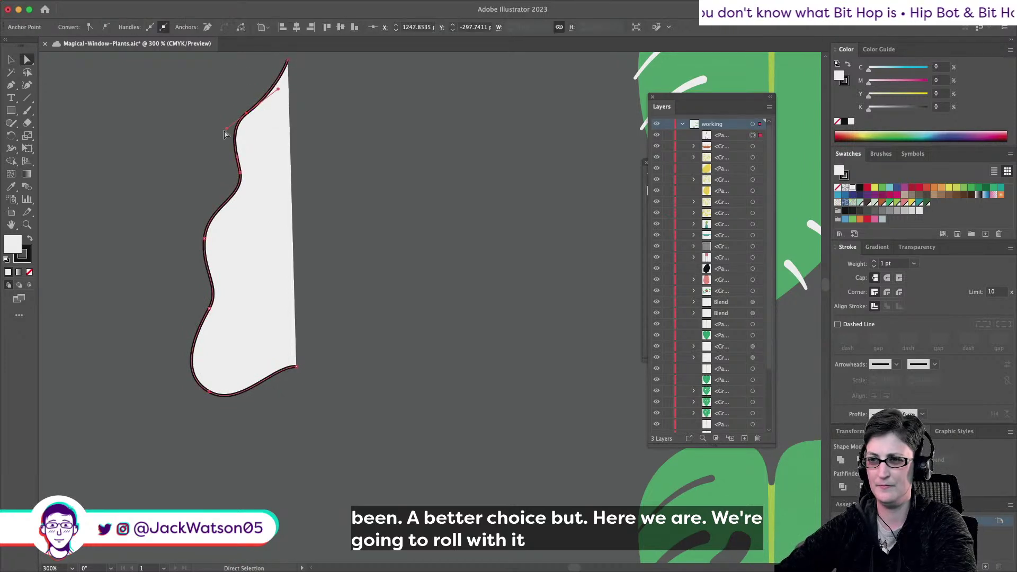
left_click_drag(278, 90, 253, 112)
left_click(170, 131)
scroll(170, 131, "down", 2)
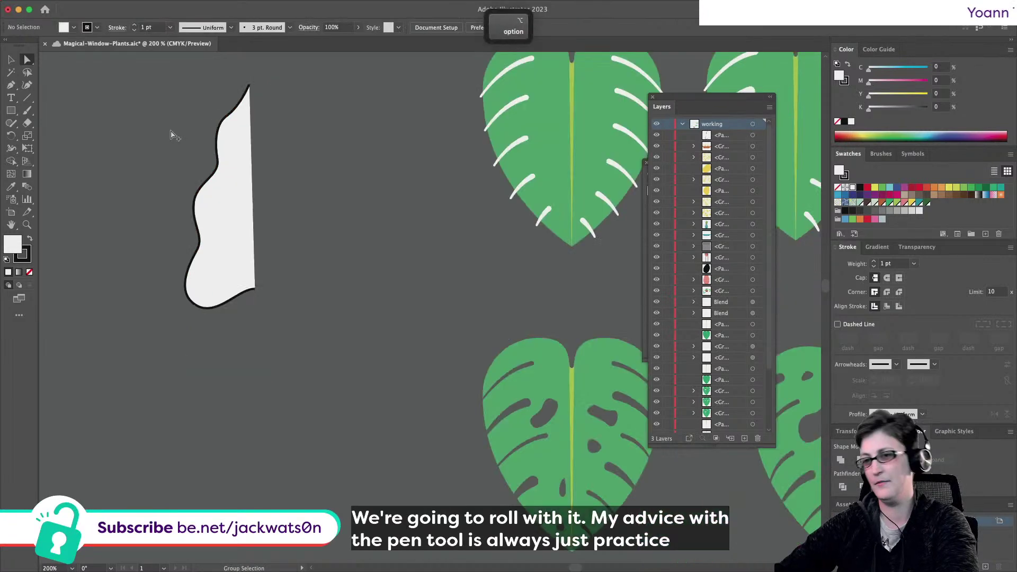
scroll(170, 131, "up", 4)
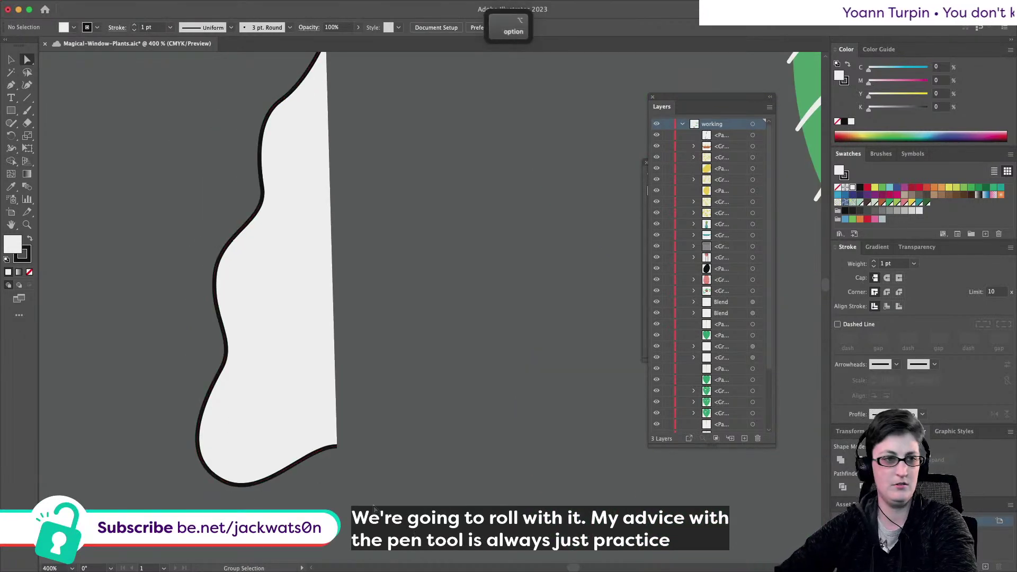
scroll(371, 492, "down", 1)
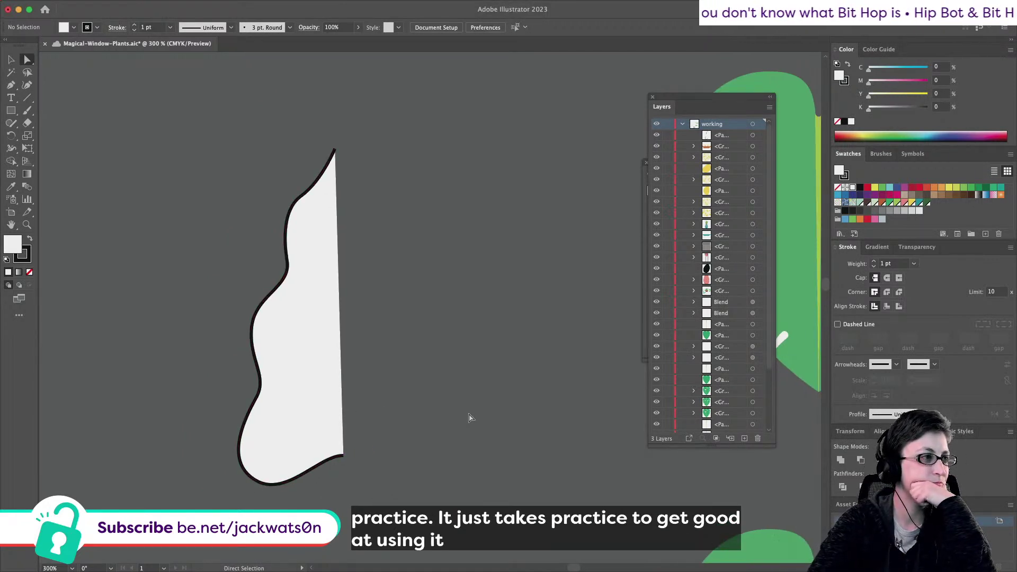
Duplicate the leaf half in place, reflect the copy across the vertical axis and place it beside the original so their base points meet
left_click(309, 388)
key("super+f")
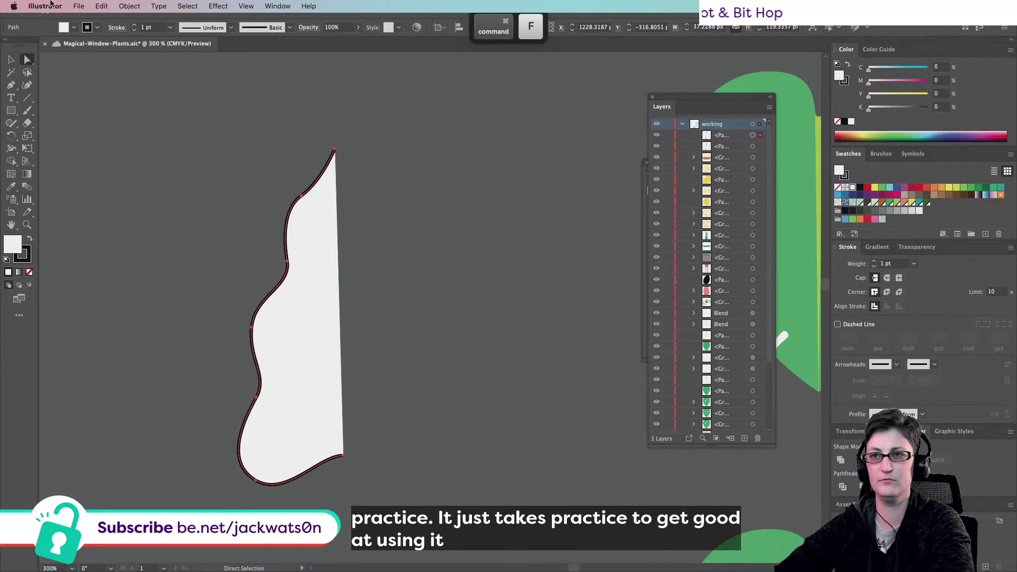
left_click(129, 6)
mouse_move(159, 22)
left_click(252, 62)
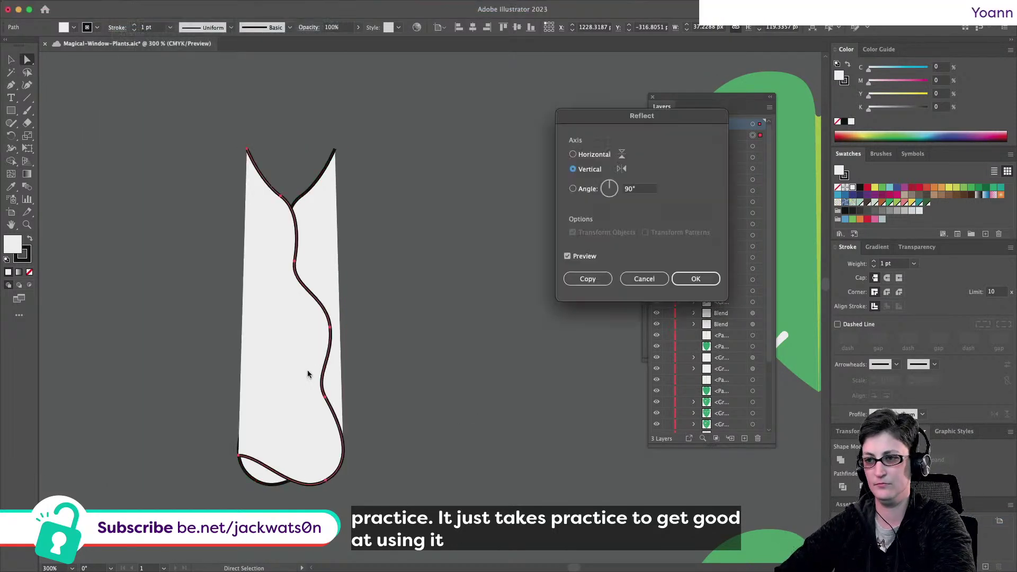
left_click(697, 277)
left_click_drag(283, 327, 388, 320)
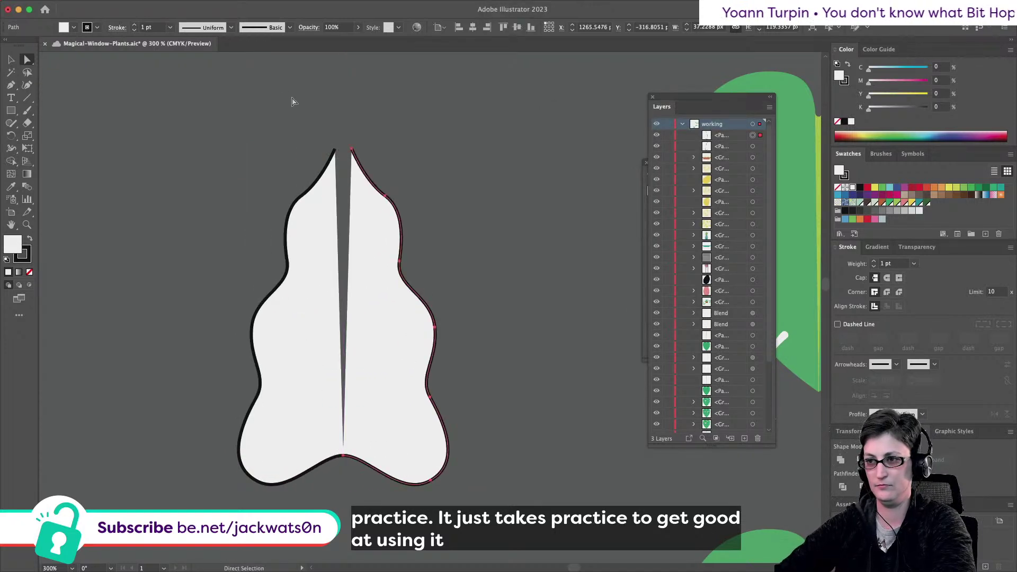
Align the upper tip anchor points of both leaf halves to their horizontal center to close the gap between them
left_click_drag(391, 185, 329, 571)
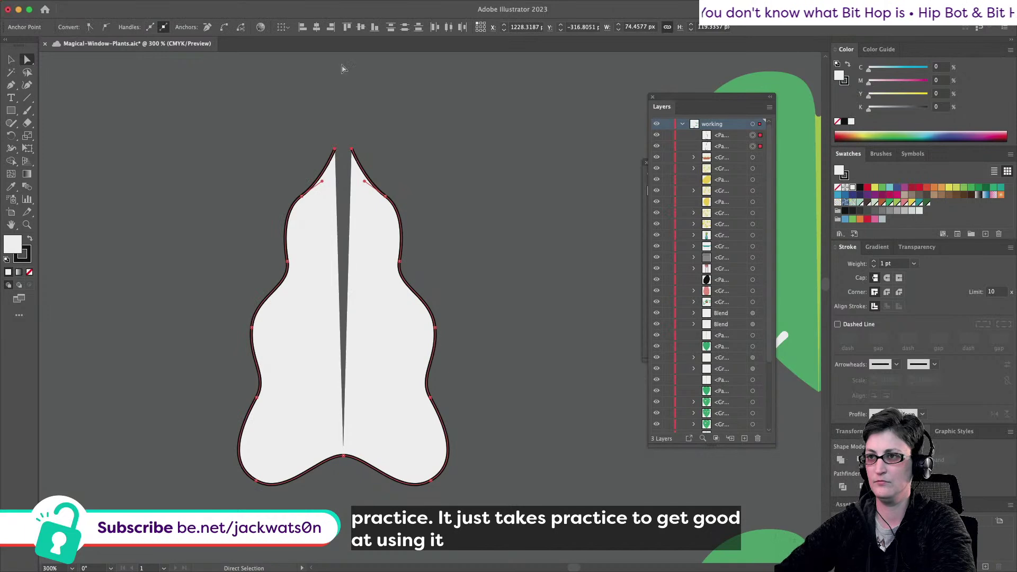
left_click(318, 26)
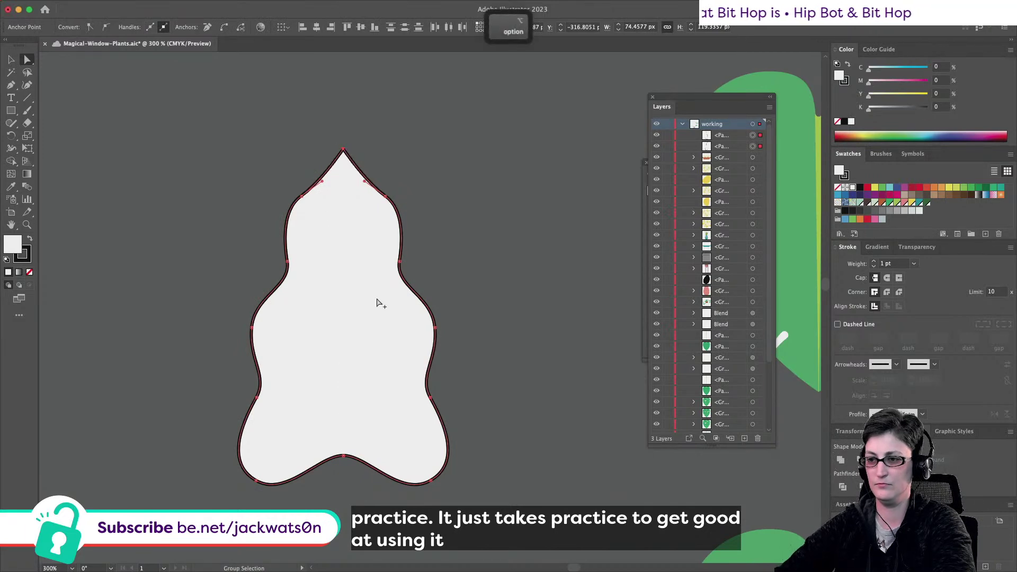
scroll(376, 299, "down", 3)
key("super+shift+a")
scroll(350, 302, "up", 1)
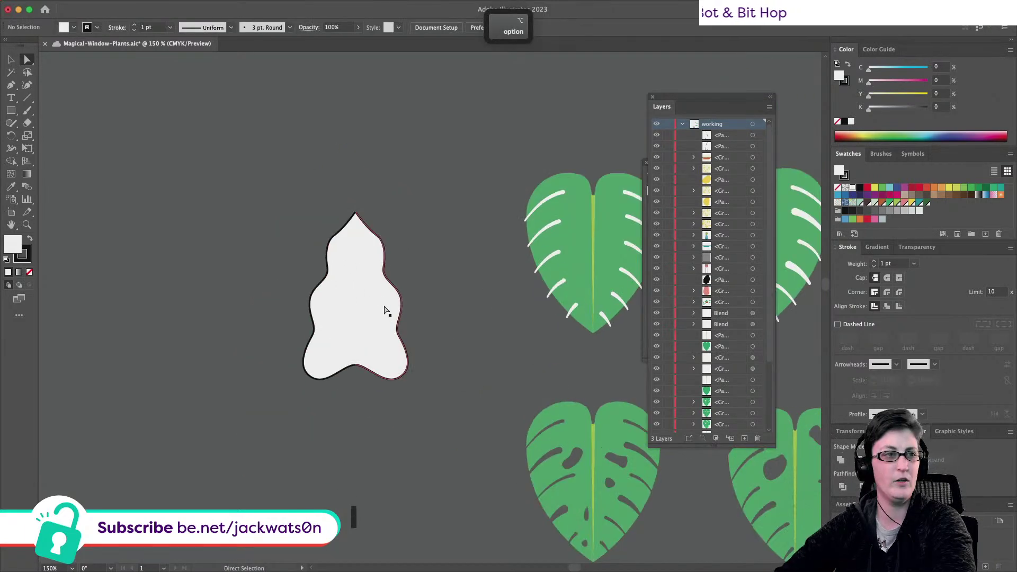
Join the two leaf halves at the tip and round the pointed corner by about 2.57 px
scroll(385, 321, "up", 1)
left_click_drag(315, 148, 352, 186)
key("ctrl+j")
key("ctrl+shift+a")
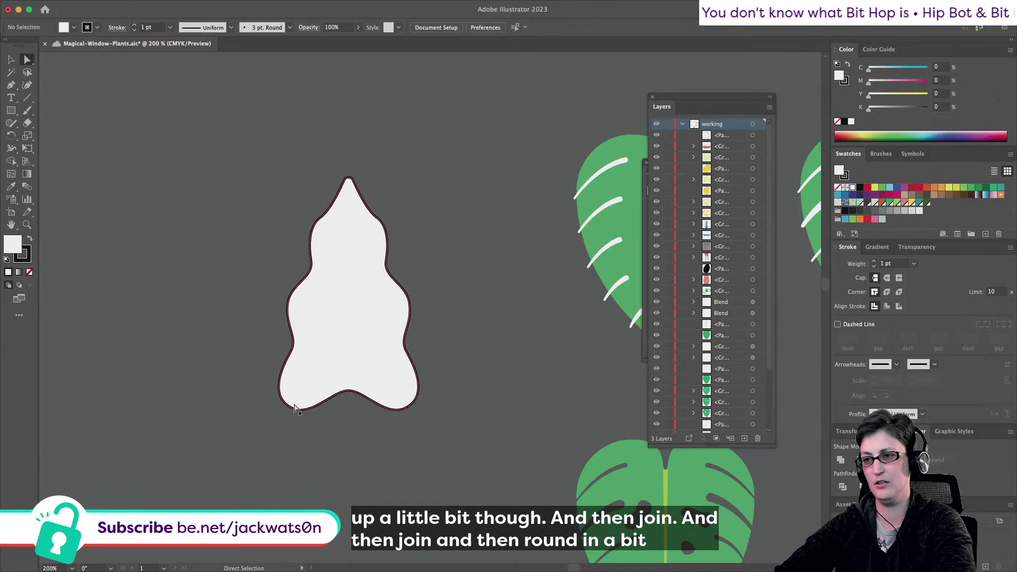
Make the notch in the leaf's base shallower by adjusting the two lobe anchor points and the notch point
left_click(409, 408)
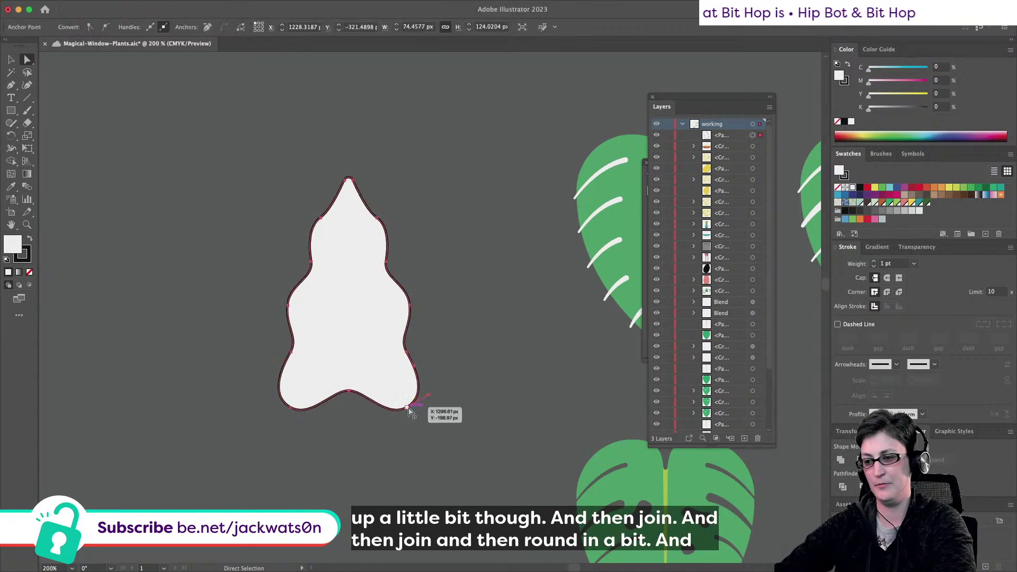
left_click(291, 408, "shift")
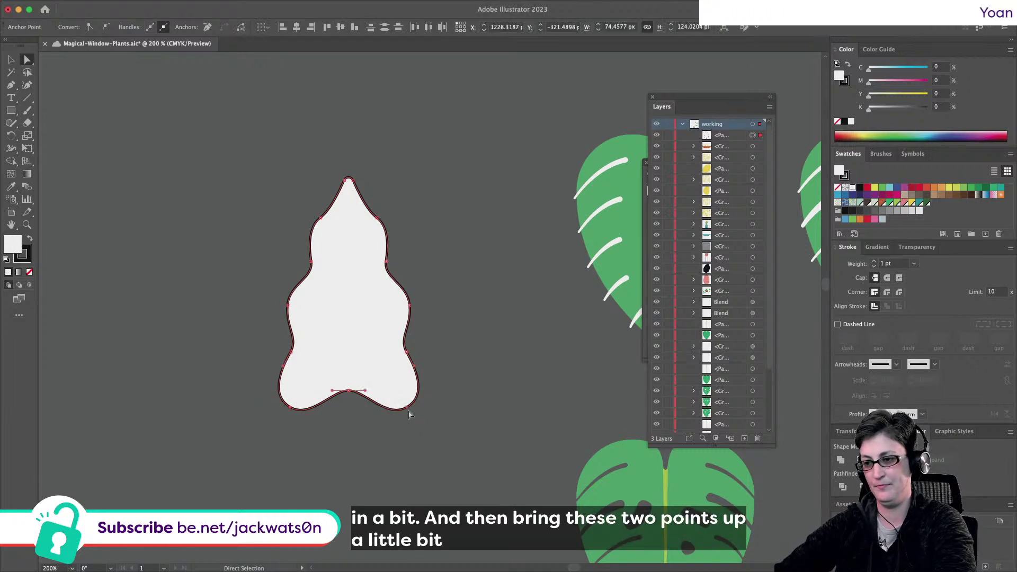
left_click_drag(408, 410, 406, 405)
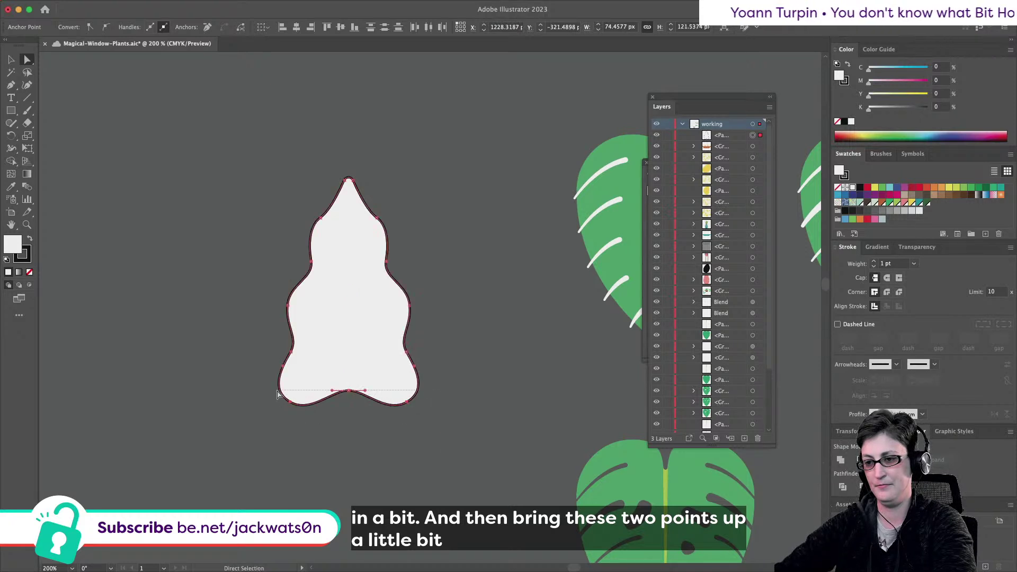
left_click_drag(348, 391, 349, 398)
left_click(434, 453)
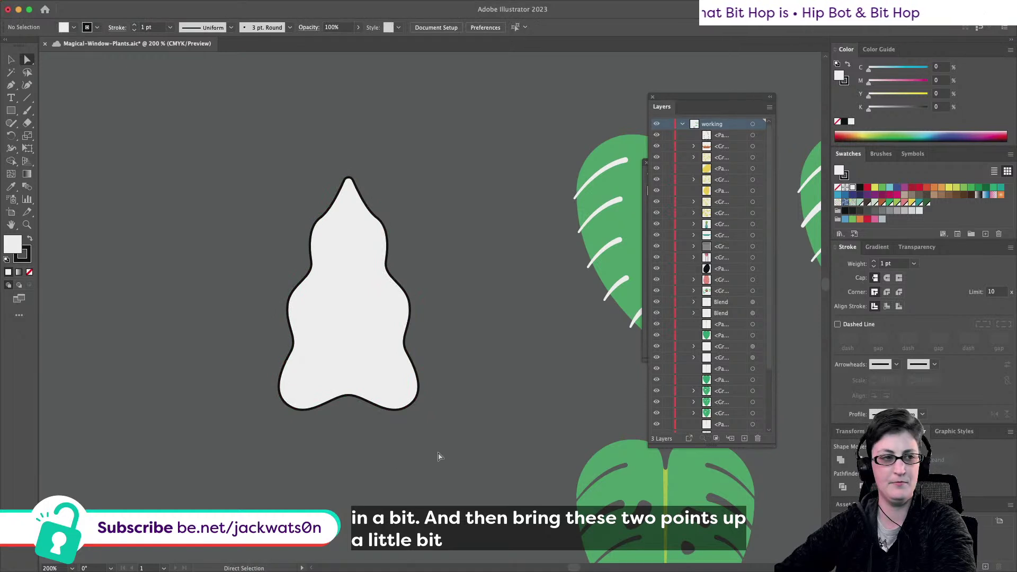
Fill the joined leaf outline with the dark green swatch (C=79 M=36 Y=100 K=28) and remove its stroke
left_click(407, 307)
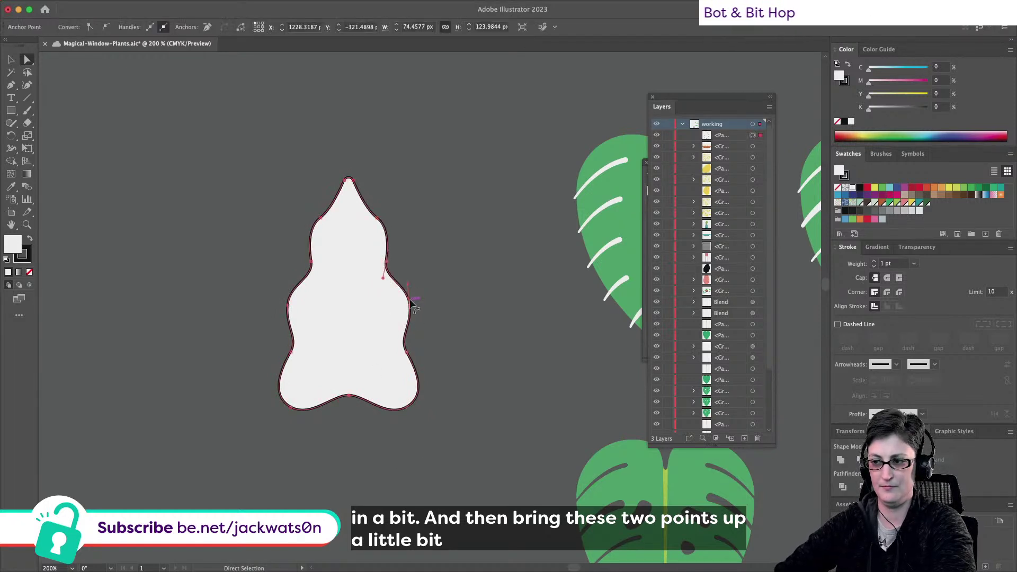
left_click(392, 331)
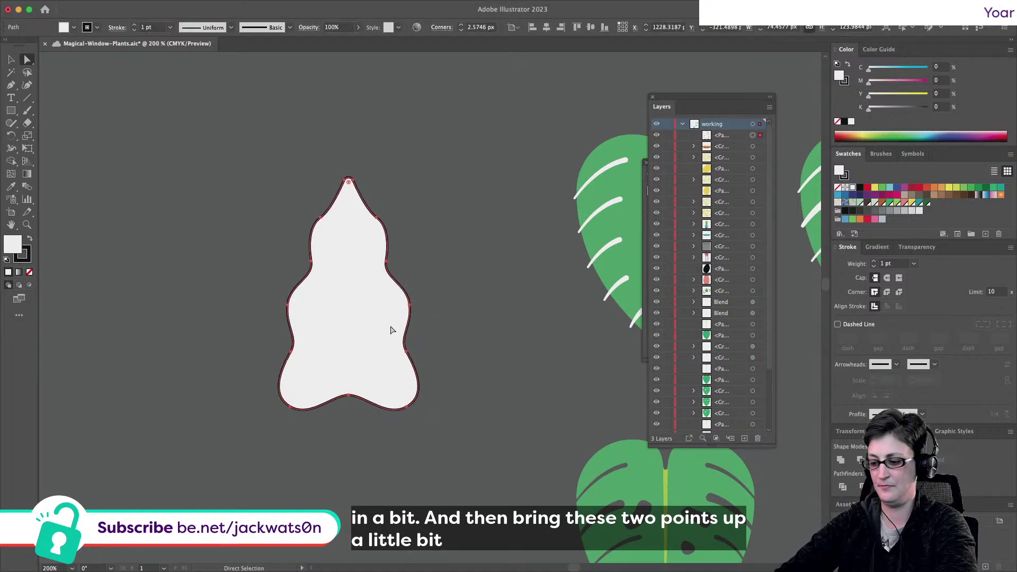
key("super+j")
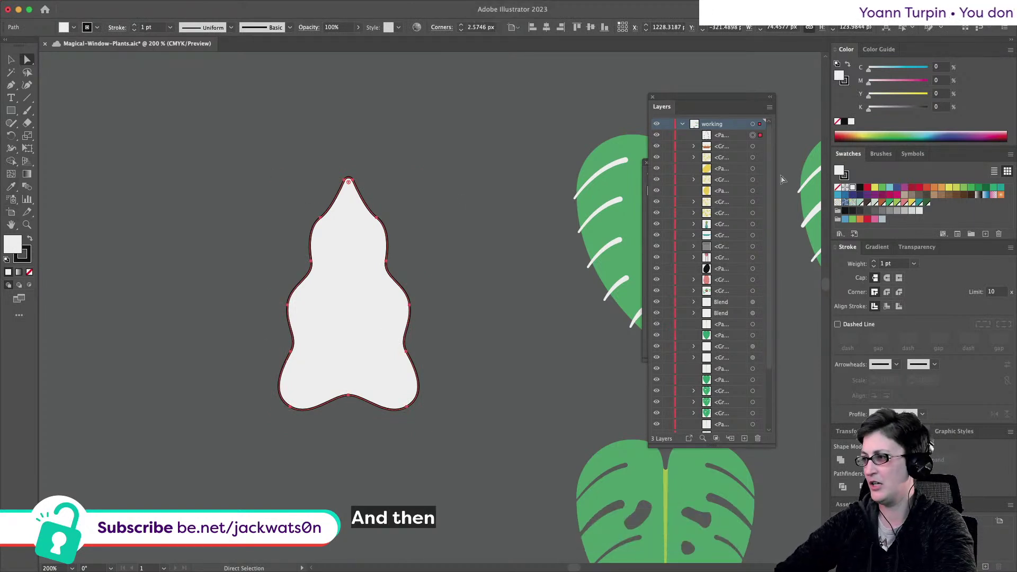
left_click(926, 204)
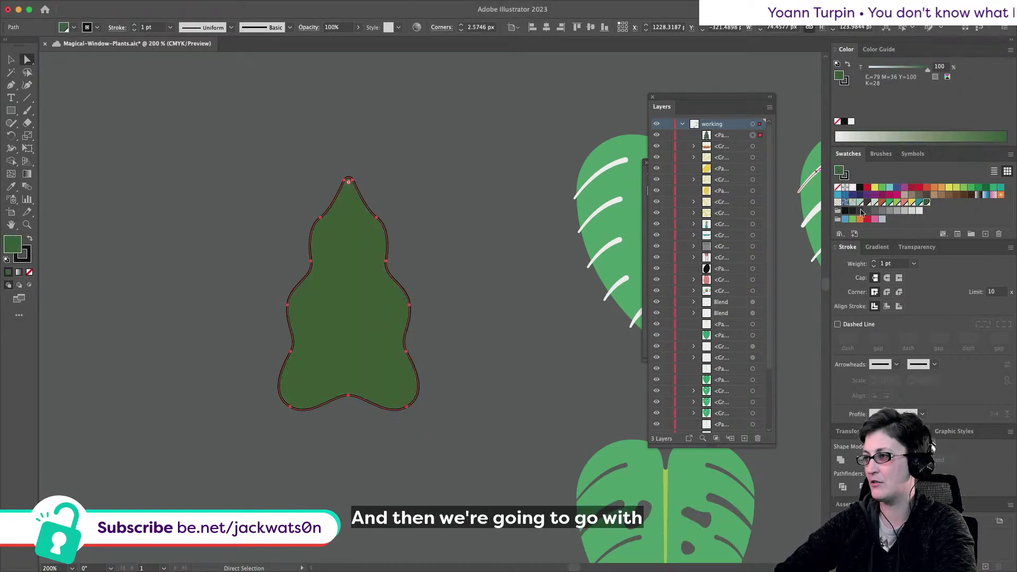
left_click(844, 82)
left_click(836, 122)
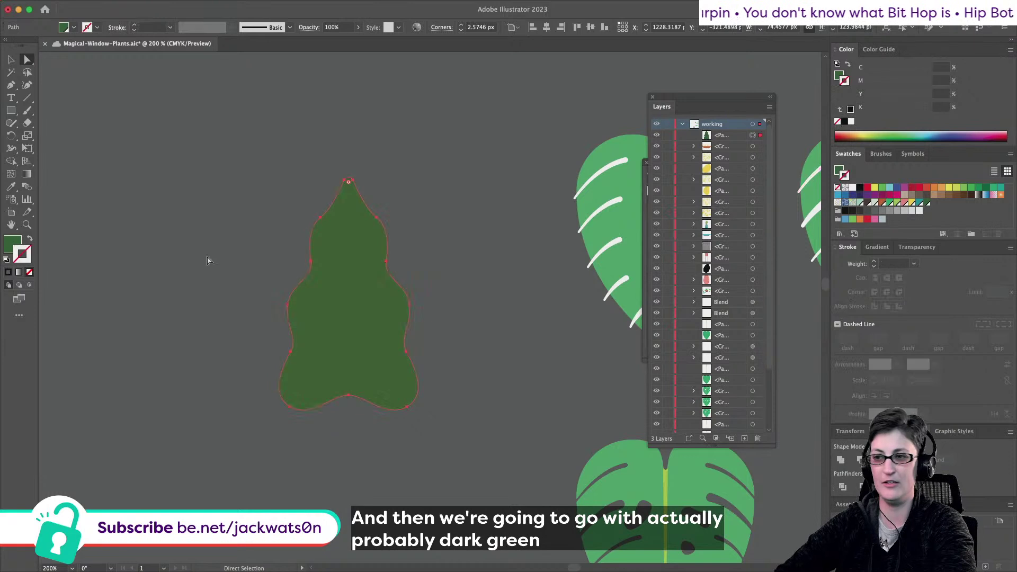
left_click(85, 278)
key("alt")
scroll(313, 295, "up", 2)
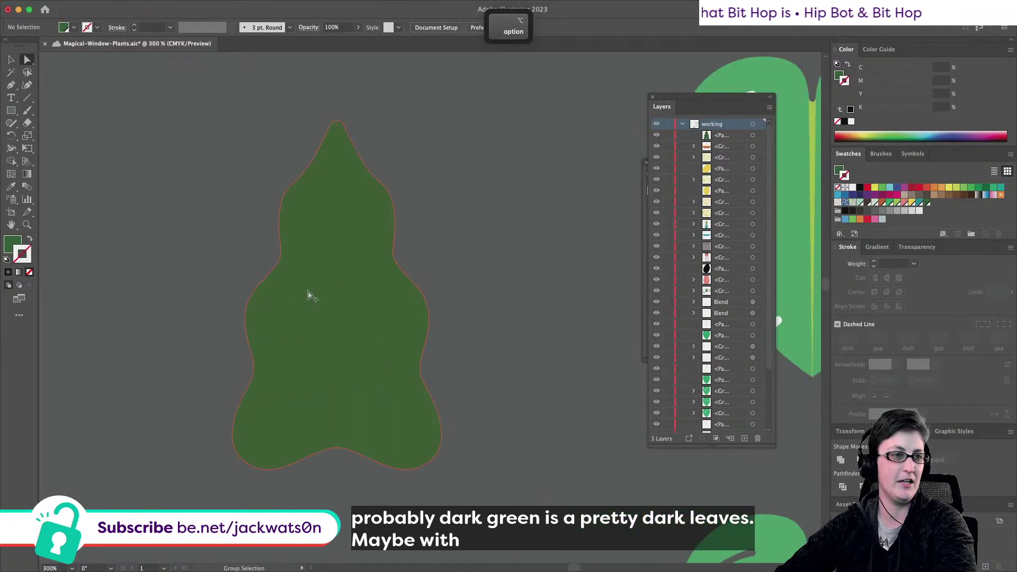
scroll(308, 296, "left", 2)
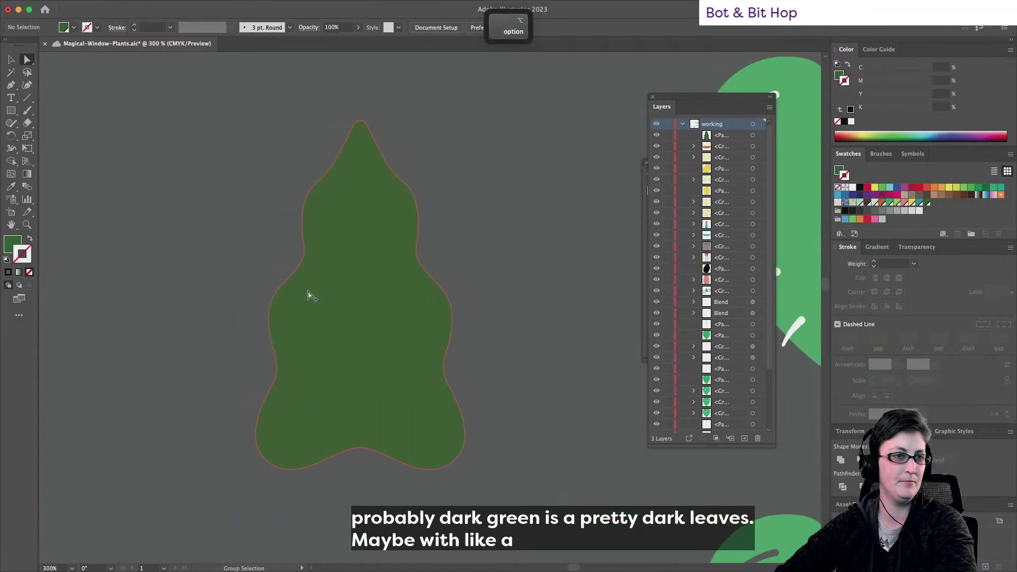
scroll(309, 295, "down", 3)
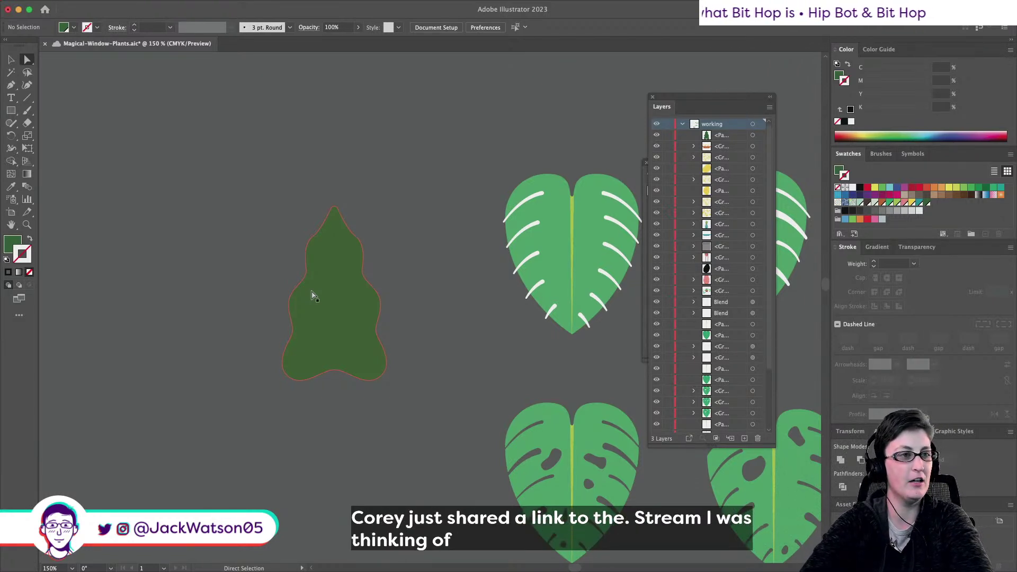
Draw a straight vertical midrib with the Pen tool from the leaf's tip to just below the notch in its base
scroll(353, 350, "up", 1)
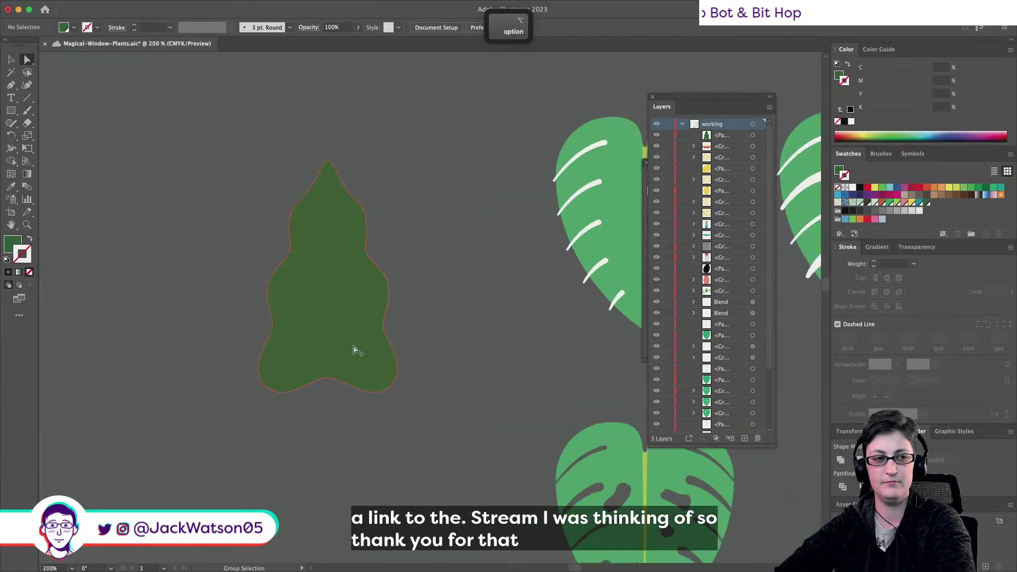
left_click(10, 85)
scroll(314, 191, "right", 3)
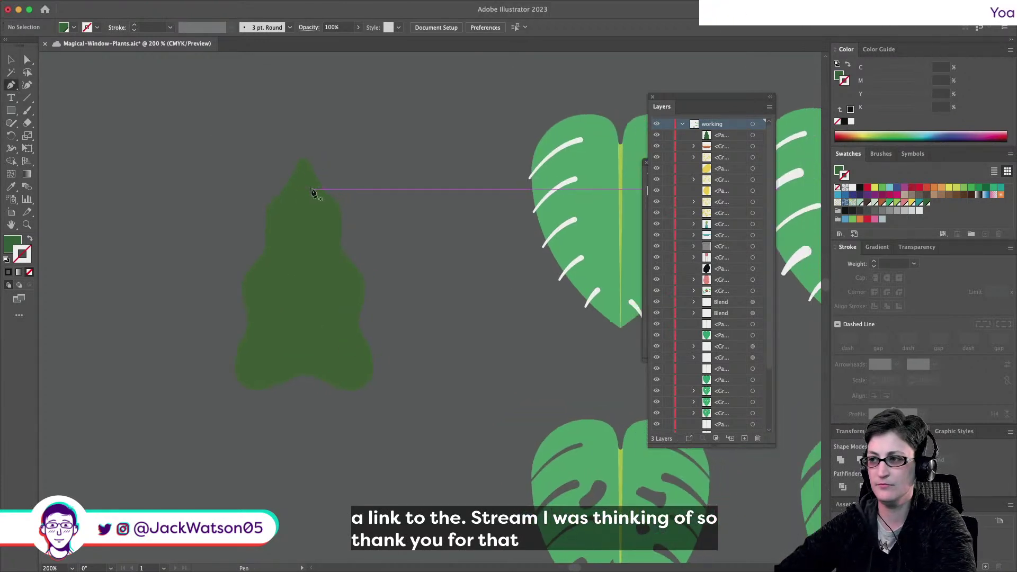
left_click(270, 165)
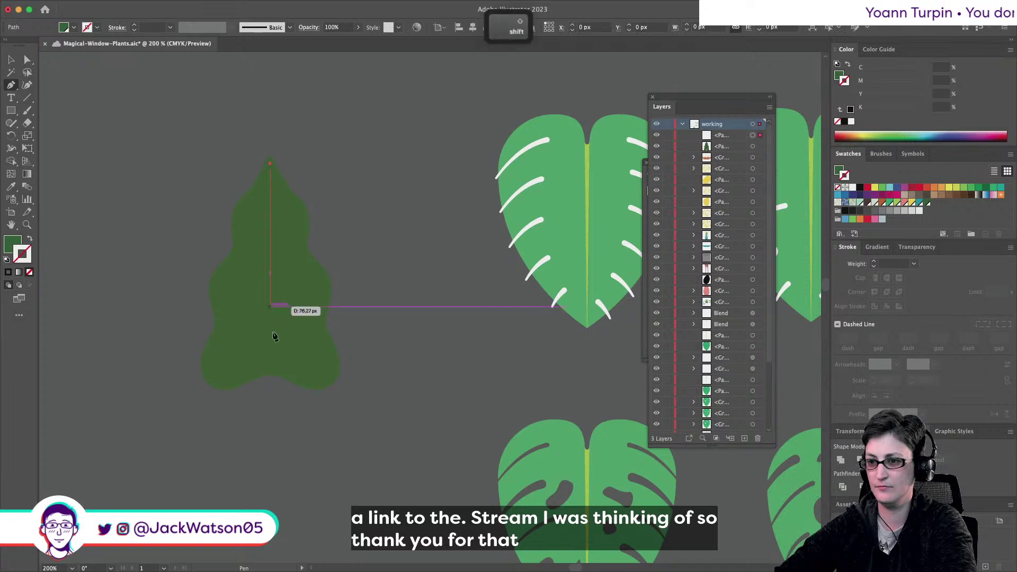
left_click(270, 396)
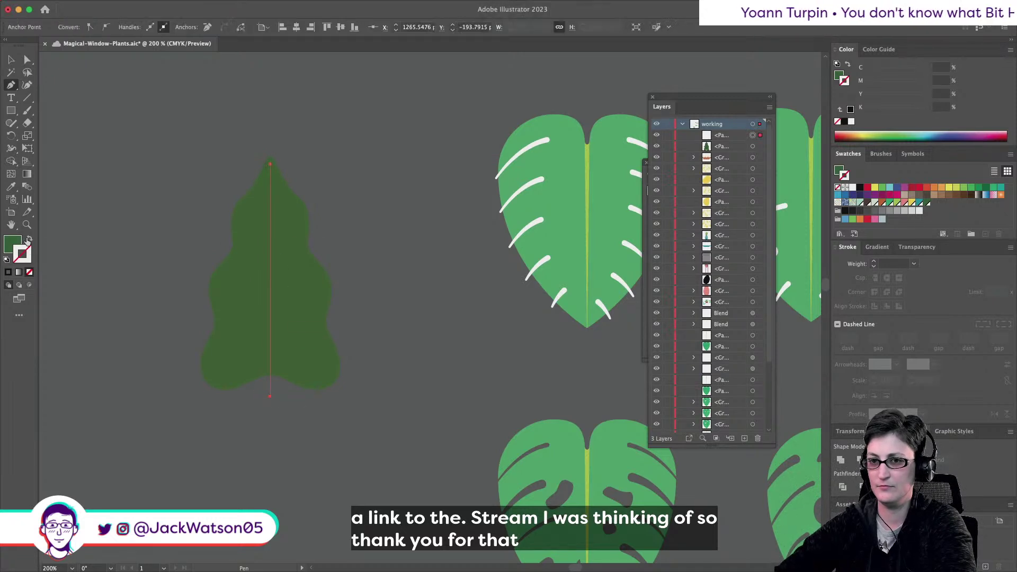
Give the midrib a lime green stroke (C=38 M=0 Y=100 K=0) of 2 pt with a tapered width profile and no fill
left_click(28, 240)
left_click(895, 203)
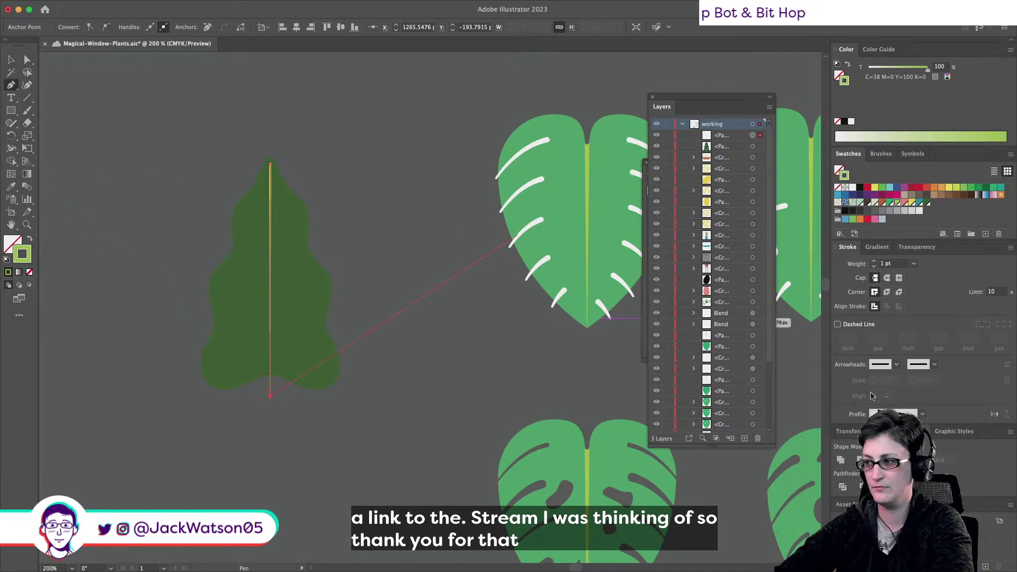
scroll(898, 270, "up", 1)
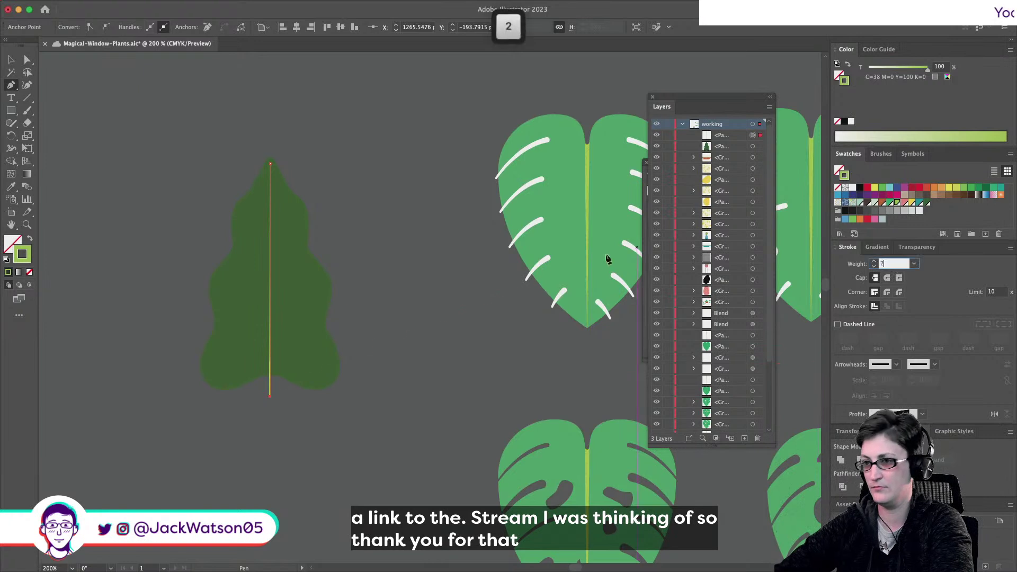
key("v")
Change the wavy leaf's fill to the lighter green swatch (C=77 M=2 Y=78 K=0)
scroll(415, 231, "down", 1)
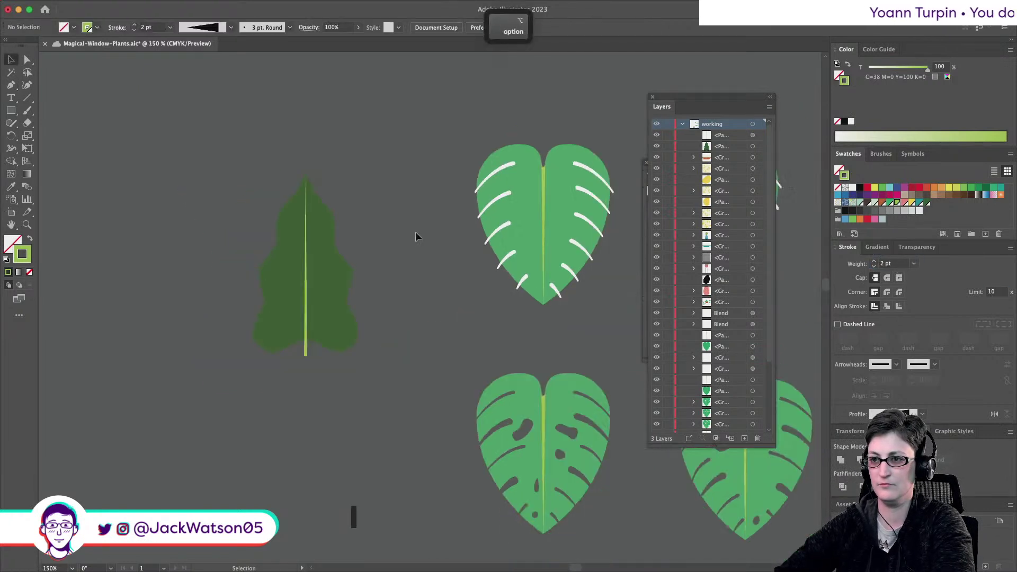
left_click(339, 279)
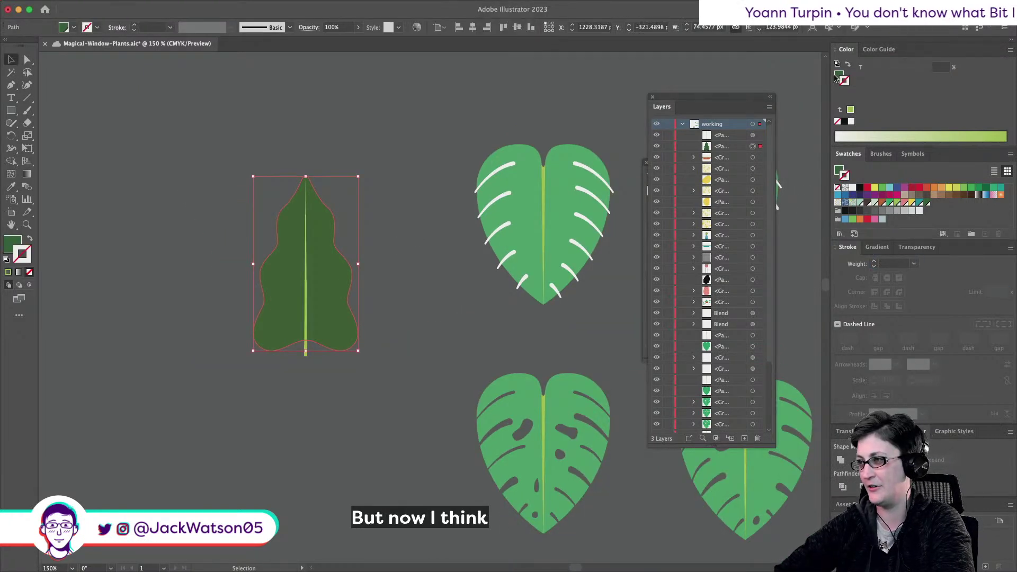
left_click(890, 203)
left_click(277, 191)
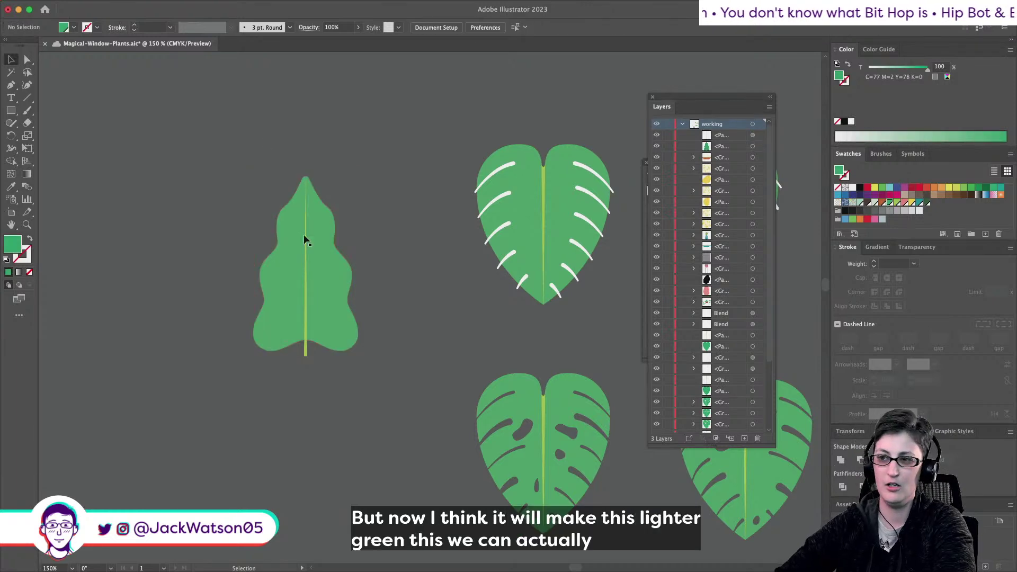
Load the midrib's 2 pt tapered lime stroke as the current style and ready the Pen tool with nothing selected
scroll(365, 320, "up", 2)
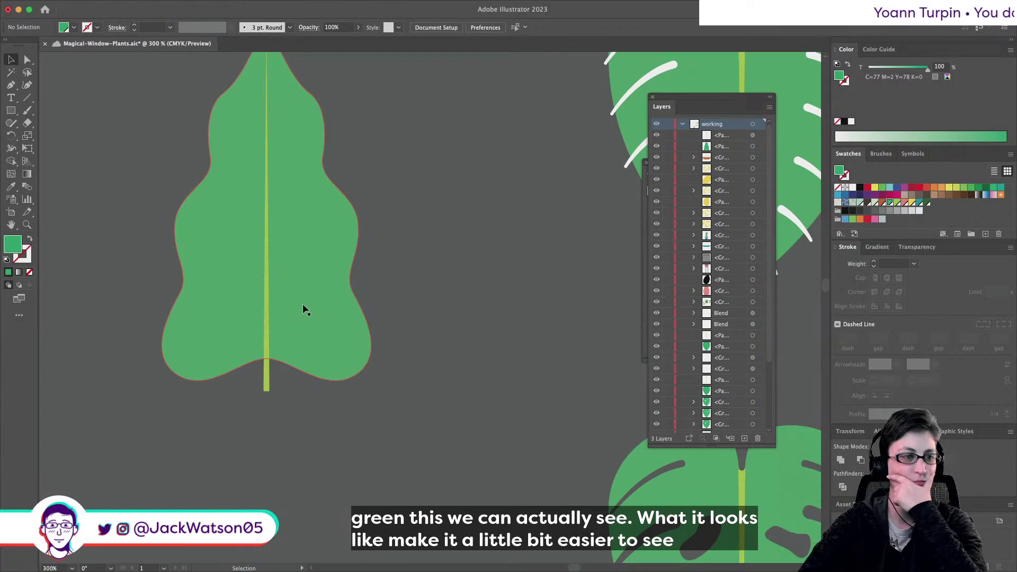
left_click(282, 295)
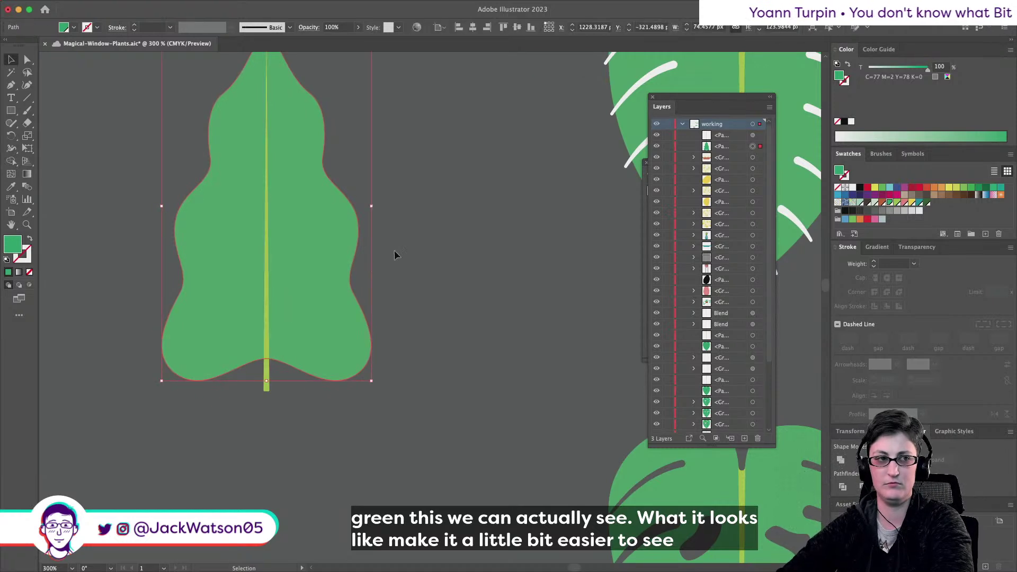
left_click(268, 265)
left_click(11, 84)
key("super+shift+a")
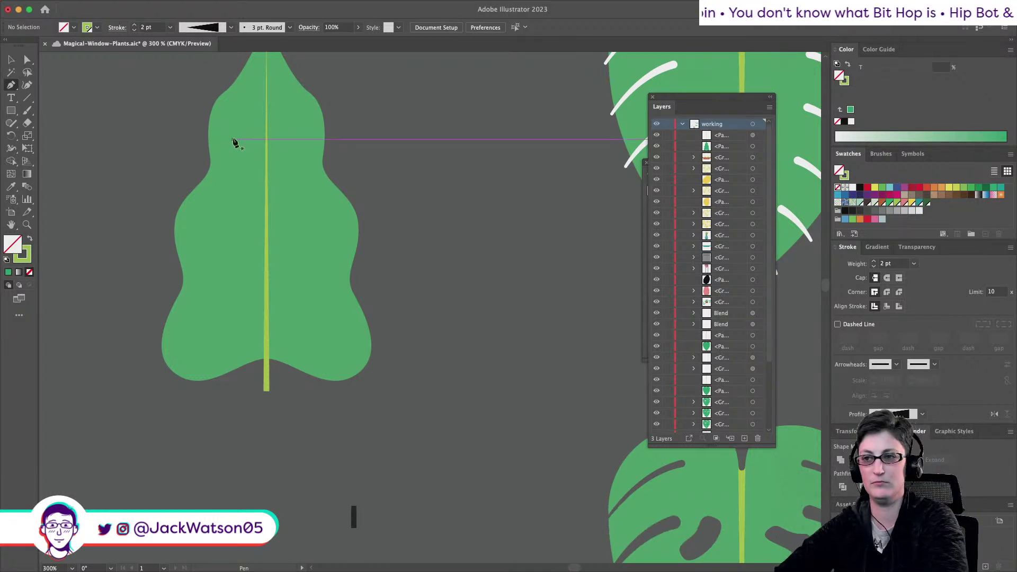
left_click(233, 116)
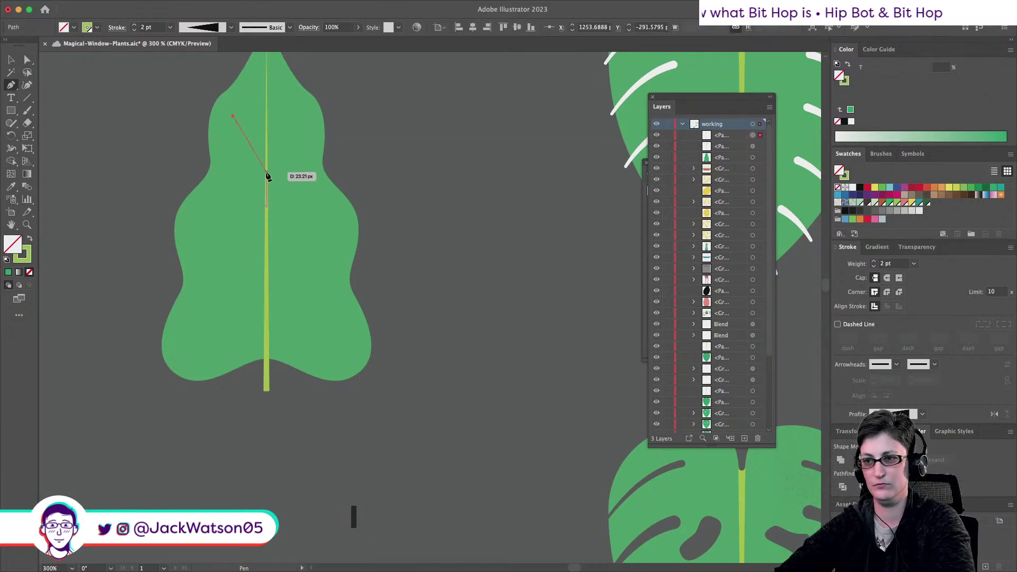
left_click_drag(266, 172, 274, 173)
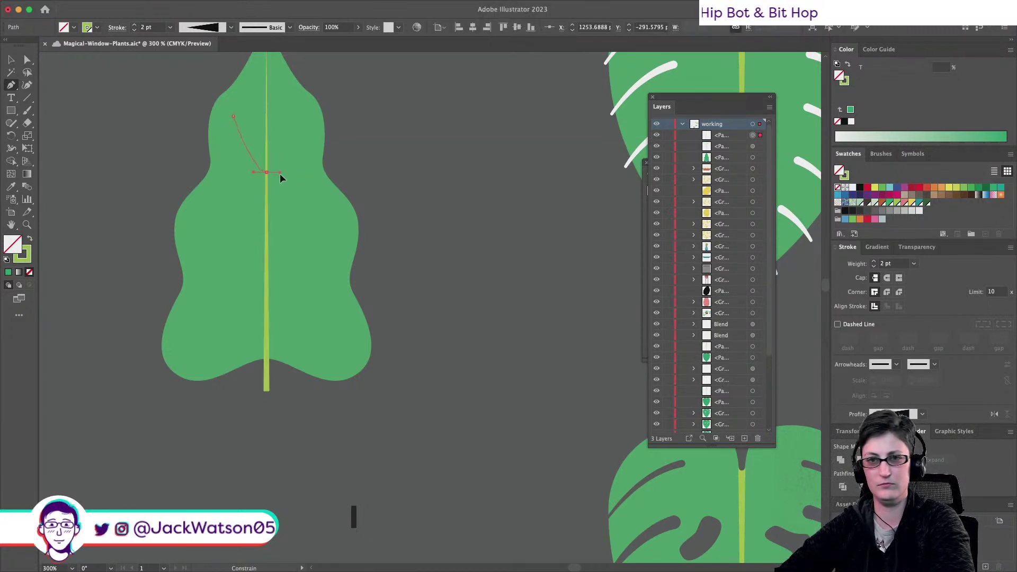
key("super+z")
key("super+z")
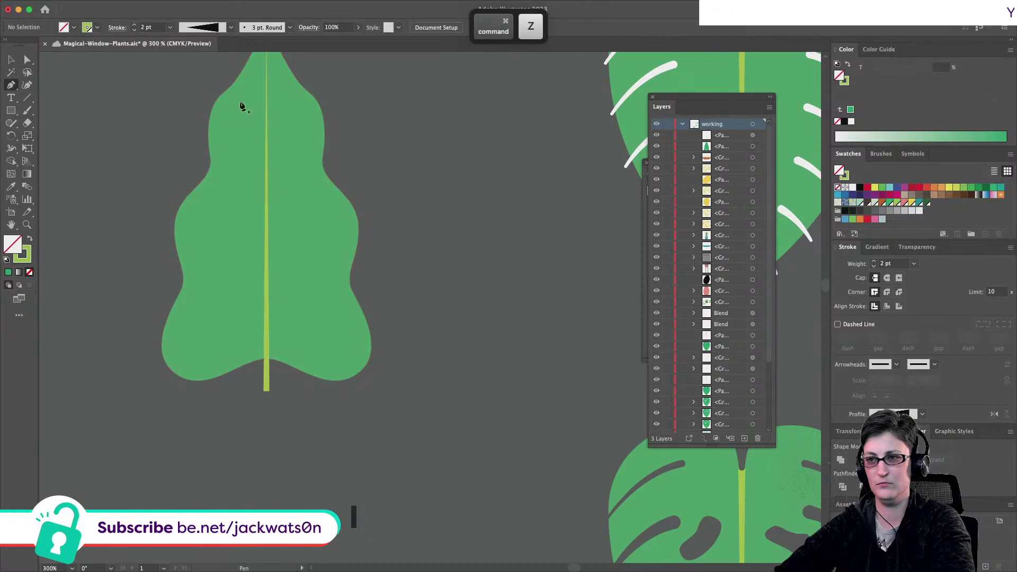
Draw a curved side vein with the Pen tool from the leaf's upper left lobe down to the midrib
left_click(233, 100)
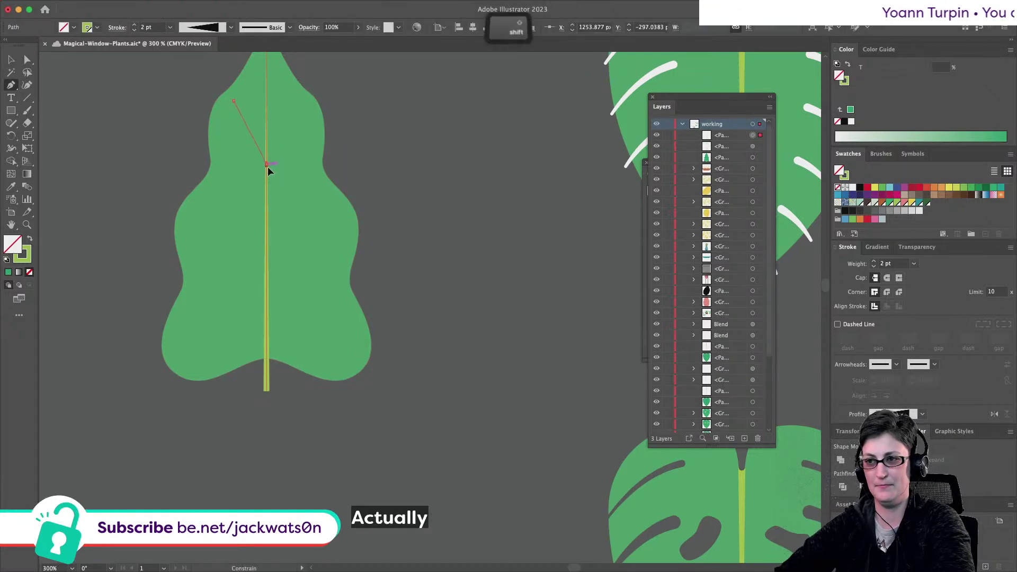
left_click_drag(267, 164, 273, 201)
key("super+shift+a")
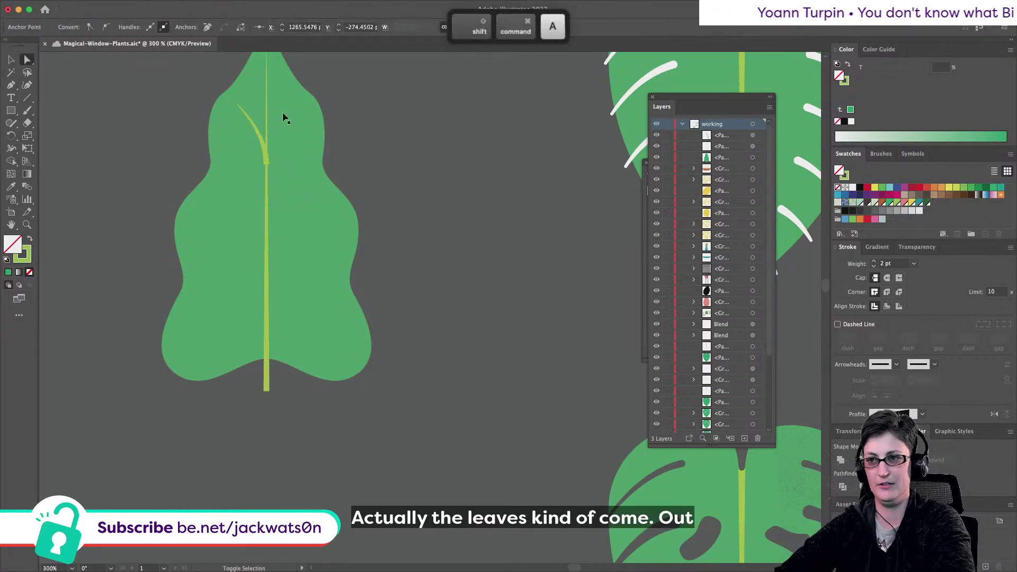
left_click(242, 109)
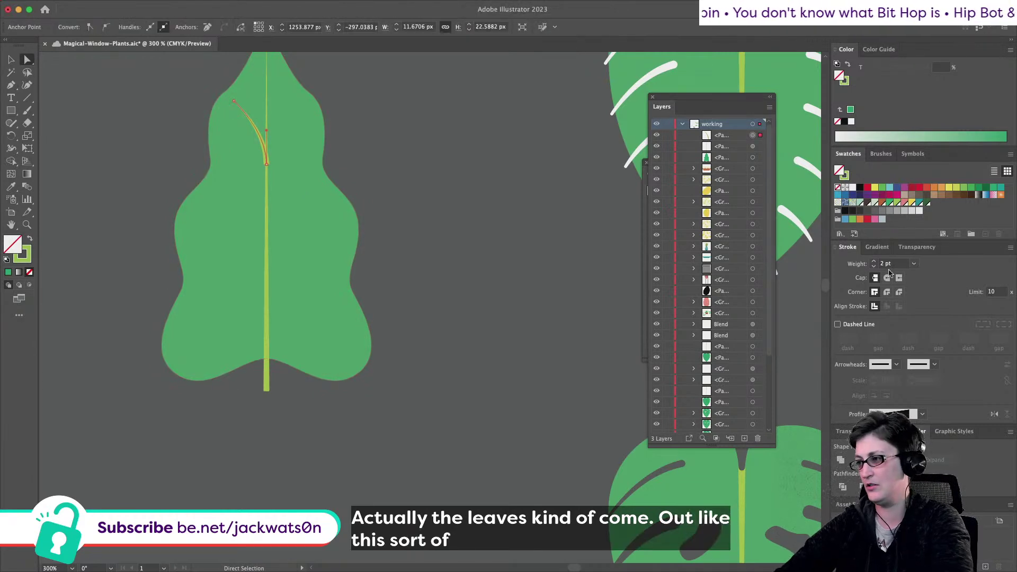
Copy the full midrib, and shorten the original to a short tapered piece at the leaf's tip
left_click(267, 280)
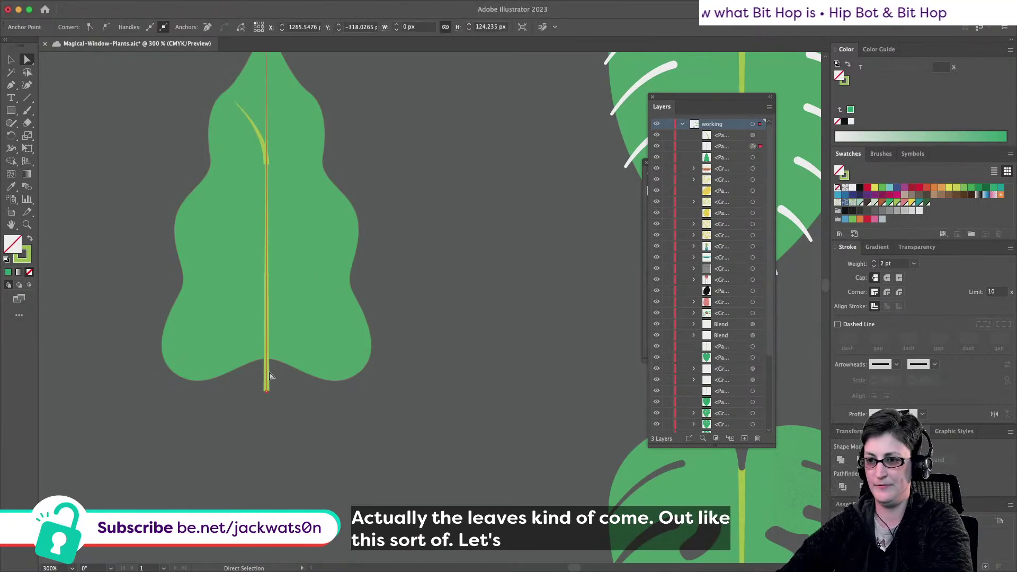
left_click(266, 393)
key("super+c")
left_click_drag(267, 393, 267, 93)
scroll(265, 95, "up", 2)
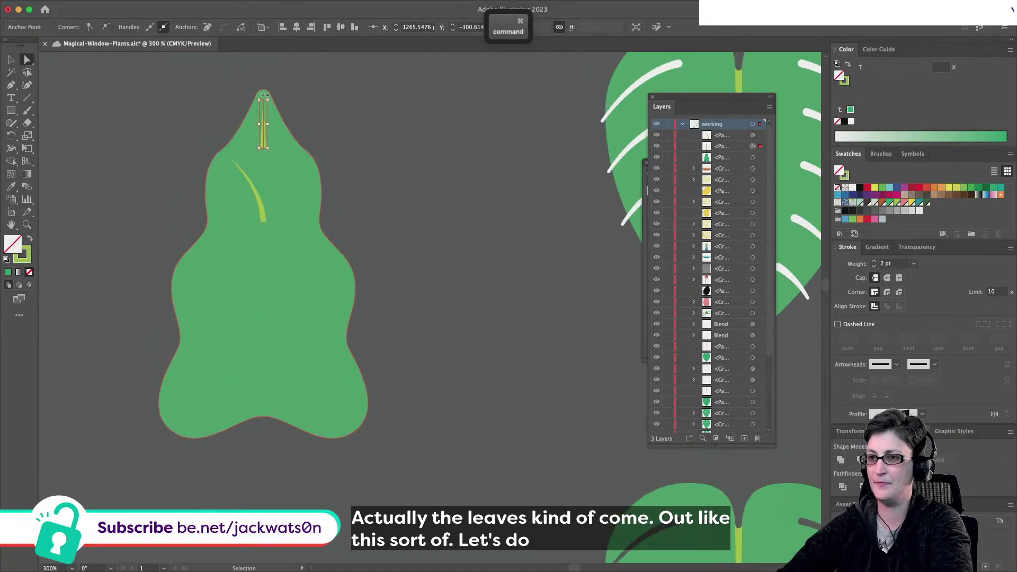
Paste the copied midrib in front, trim its upper end to meet the tapered tip piece, and give it the Uniform width profile
key("super+f")
left_click_drag(264, 101, 263, 148)
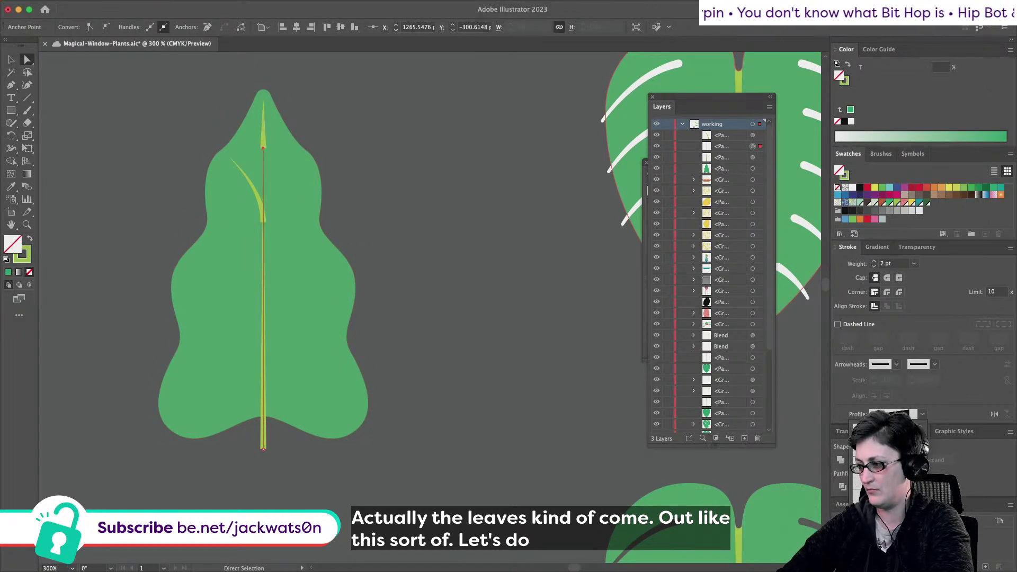
left_click(382, 136)
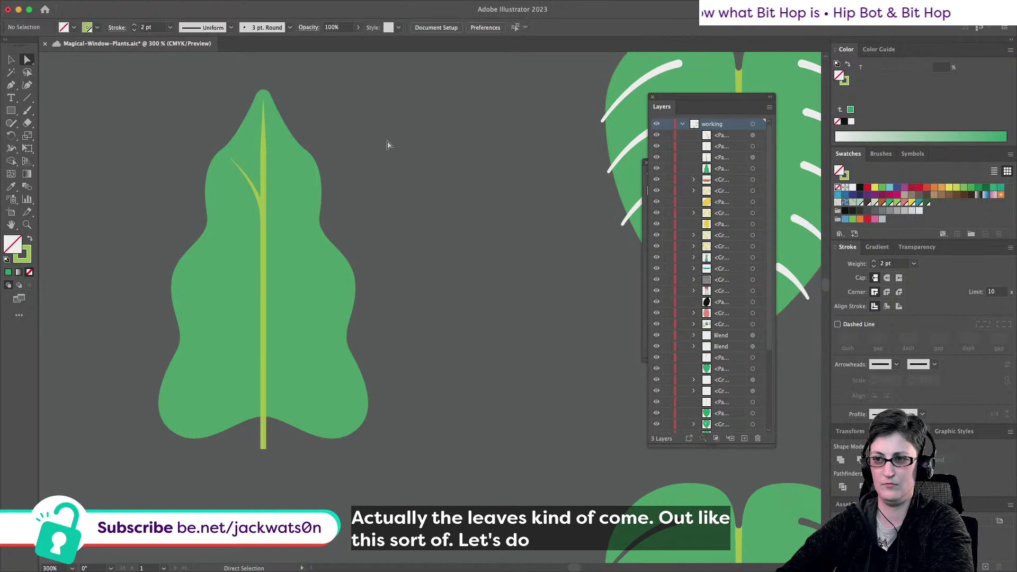
Duplicate the side vein in front and place the copy lower on the midrib, near the leaf's base
left_click(257, 197)
key("super+c")
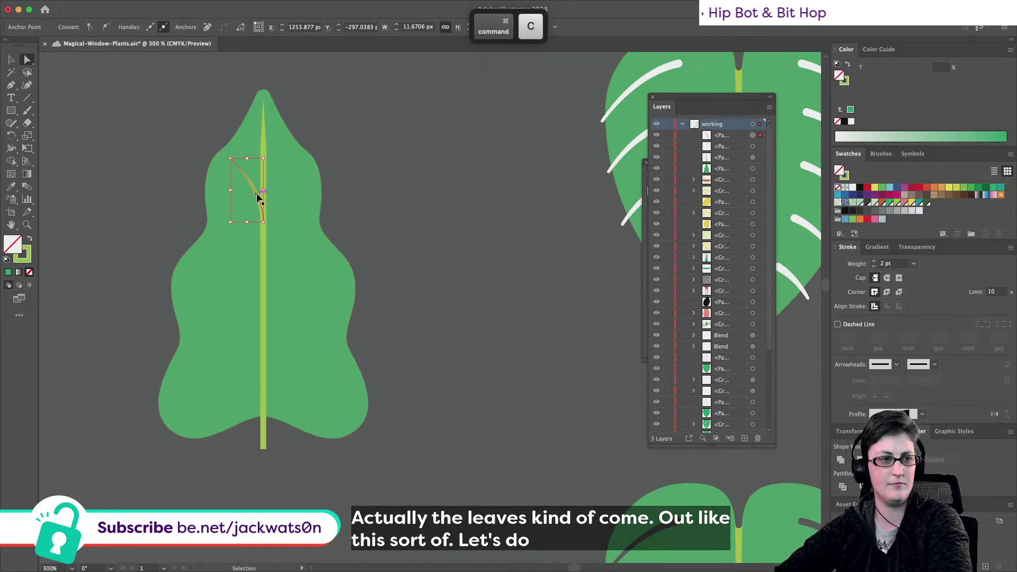
key("super+f")
left_click_drag(257, 197, 253, 370)
key("super+c")
key("super+f")
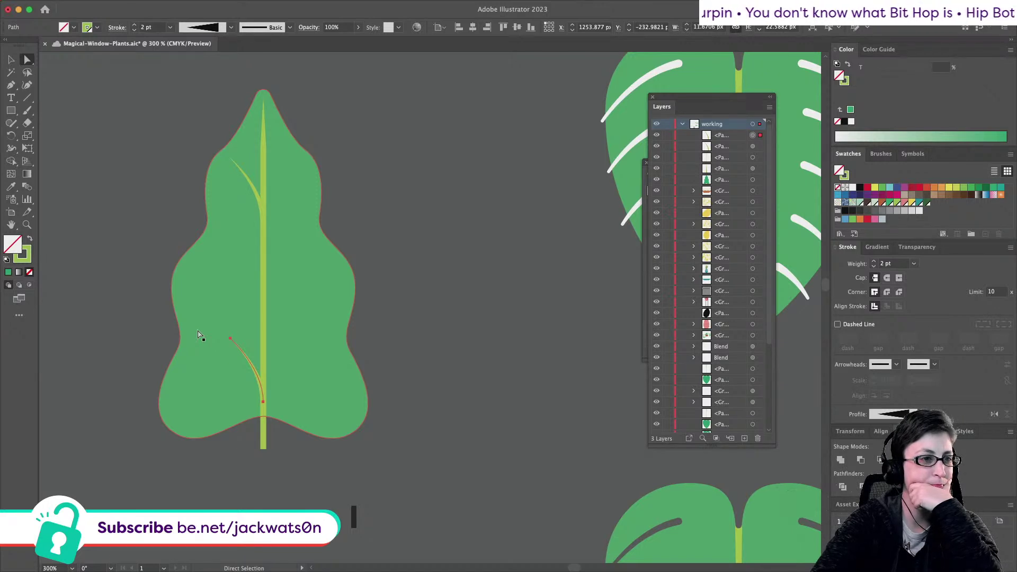
Reshape the lower vein so it leaves the midrib horizontally and curves up to an outer end in the lower left lobe
left_click_drag(233, 337, 200, 345)
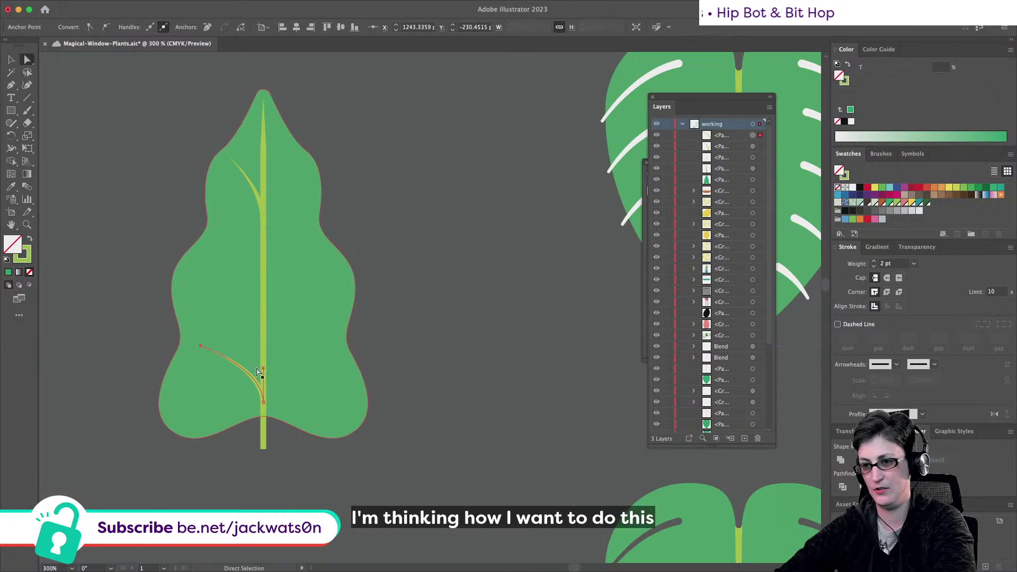
left_click_drag(264, 371, 209, 394)
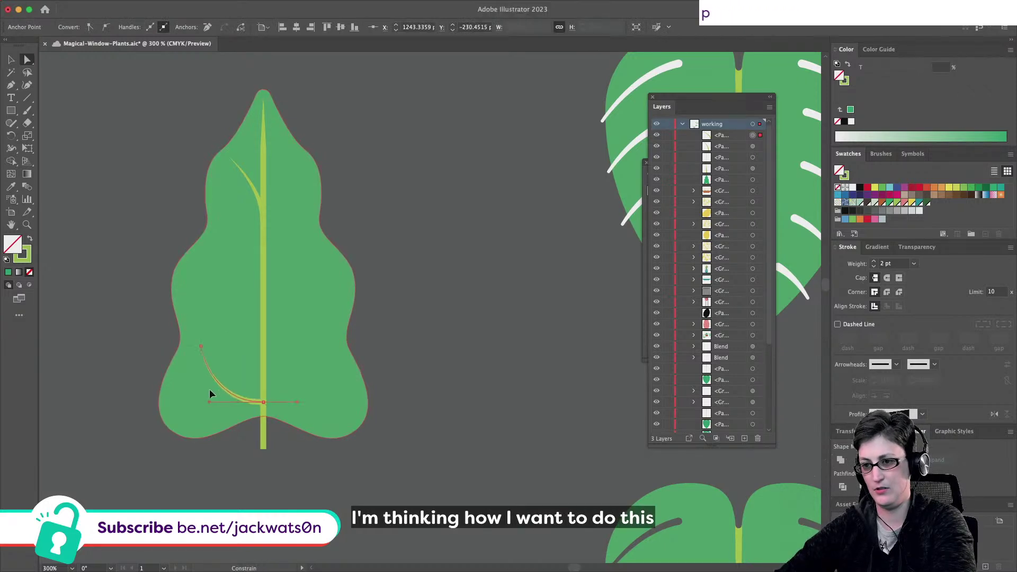
left_click_drag(201, 346, 189, 368)
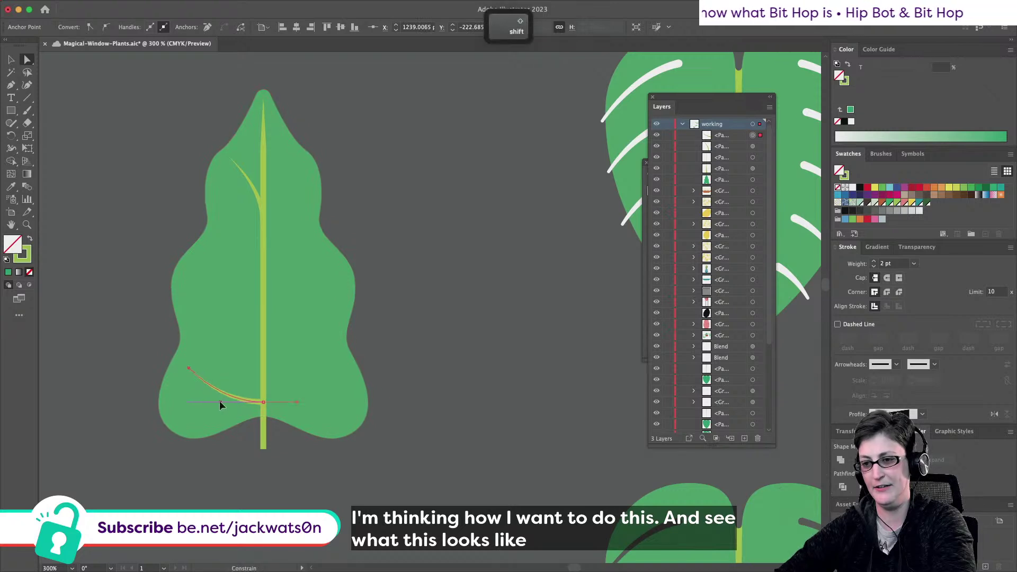
key("super+shift+a")
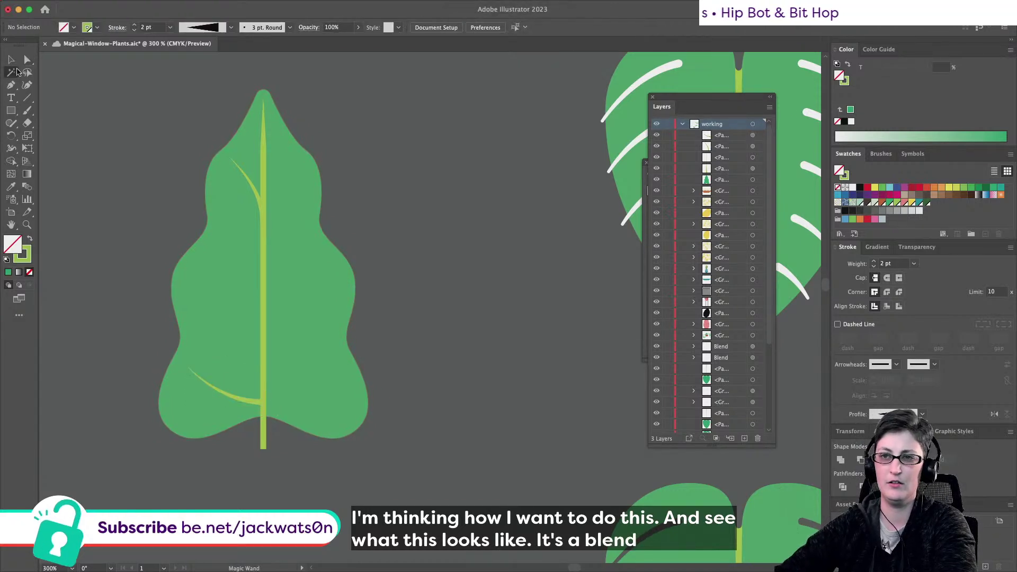
Make a blend between the upper and lower side veins
left_click(10, 60)
left_click(254, 187)
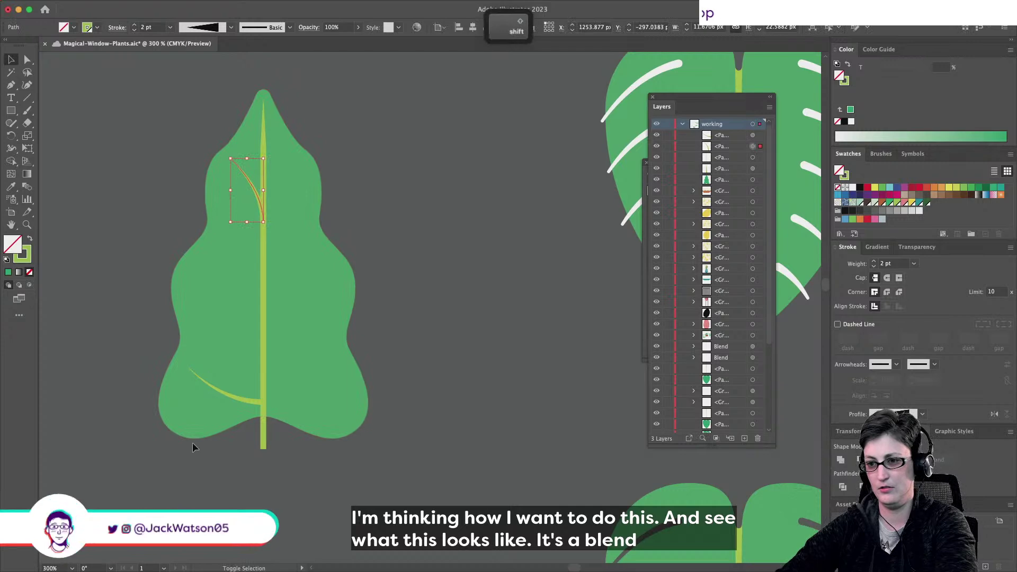
left_click(222, 390, "shift")
left_click(130, 5)
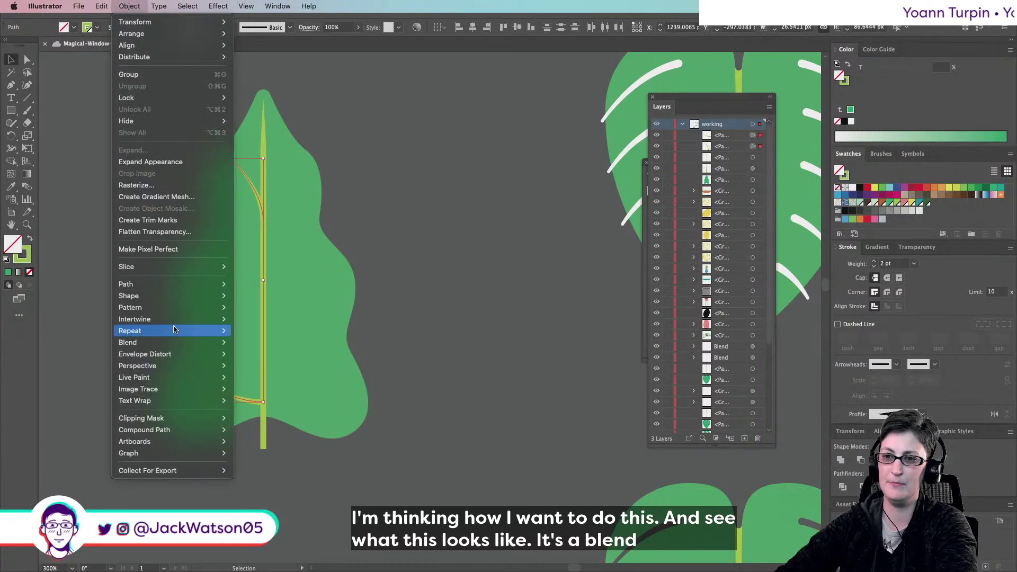
mouse_move(212, 342)
left_click(247, 344)
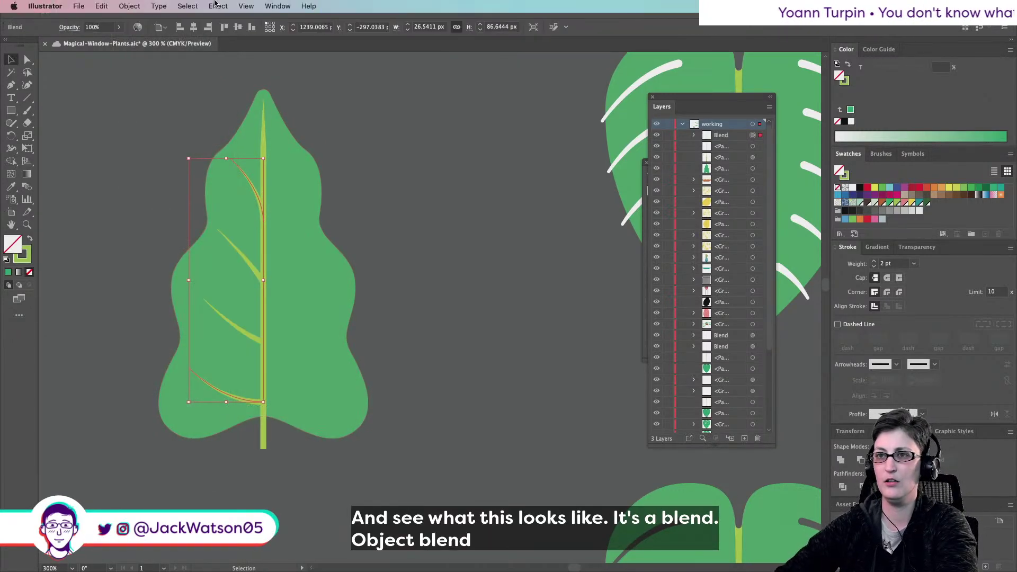
Set the side-vein blend's spacing to Specified Steps with 7 steps
left_click(129, 6)
mouse_move(175, 342)
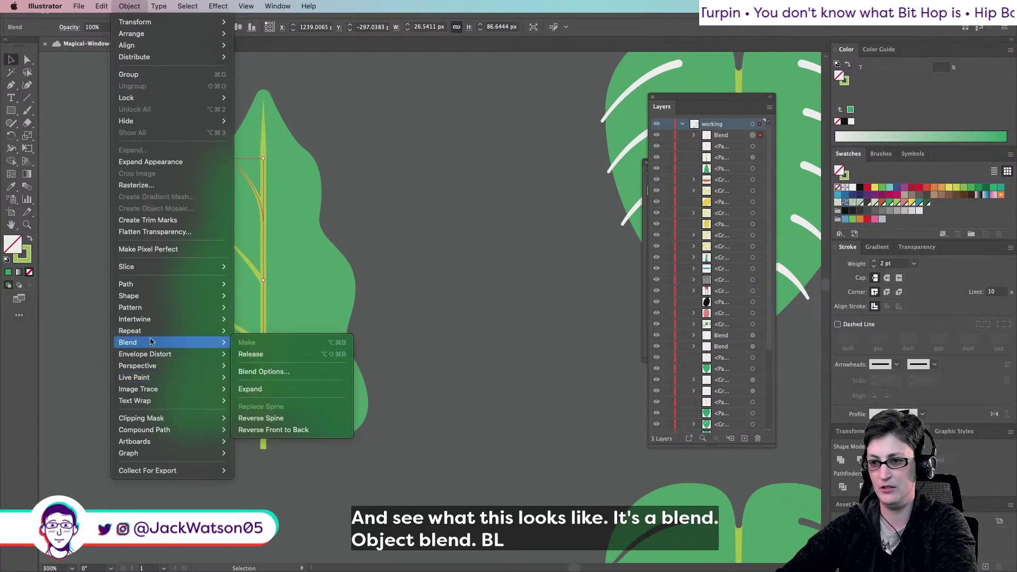
left_click(260, 371)
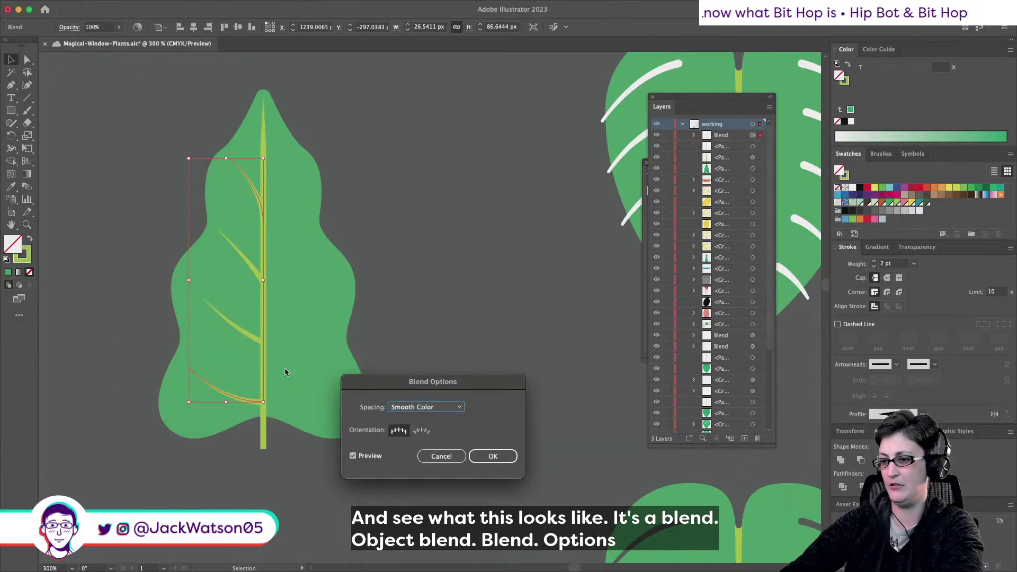
left_click(426, 407)
left_click(439, 419)
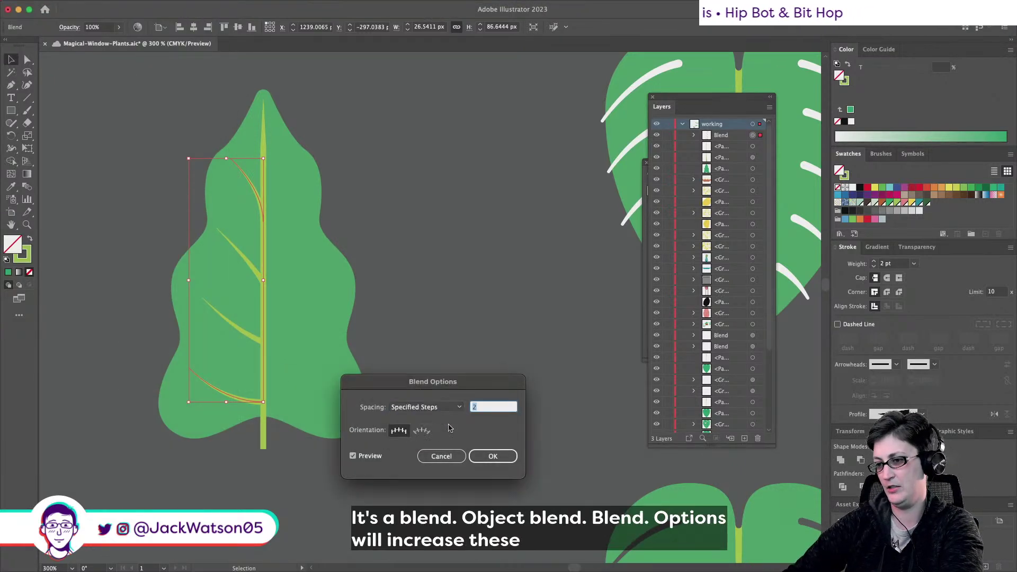
key("Up")
key("Up")
key("Up")
key("Up")
key("Up")
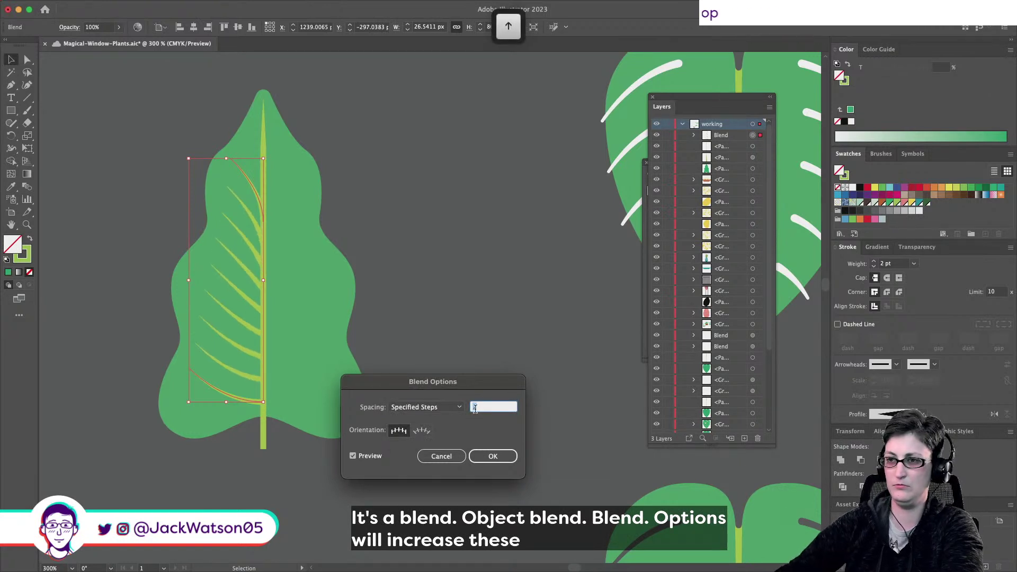
left_click(493, 456)
Move the blend's top vein up the midrib and bring its outer end inward, closer to the leaf's tip
key("a")
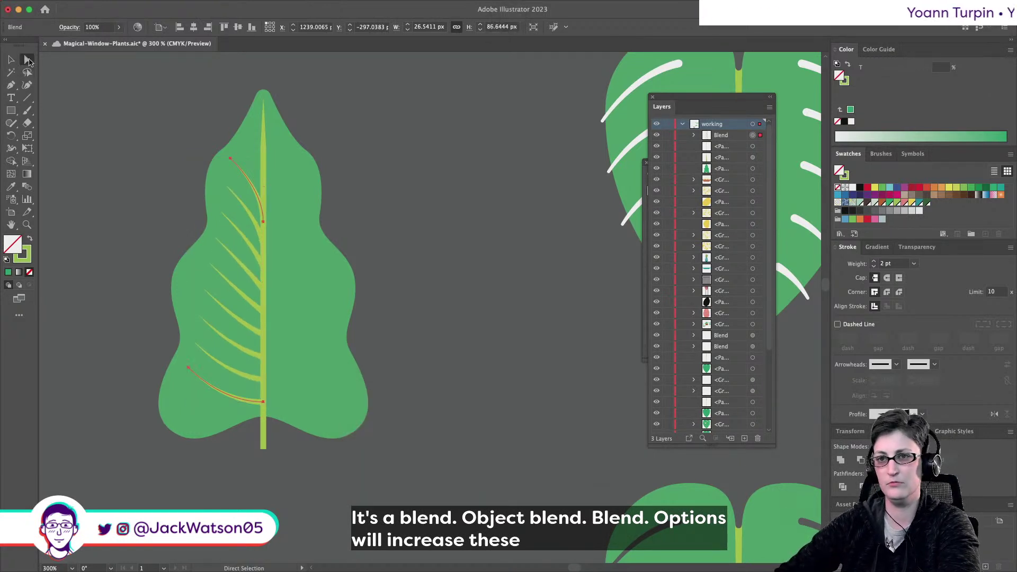
key("super+shift+a")
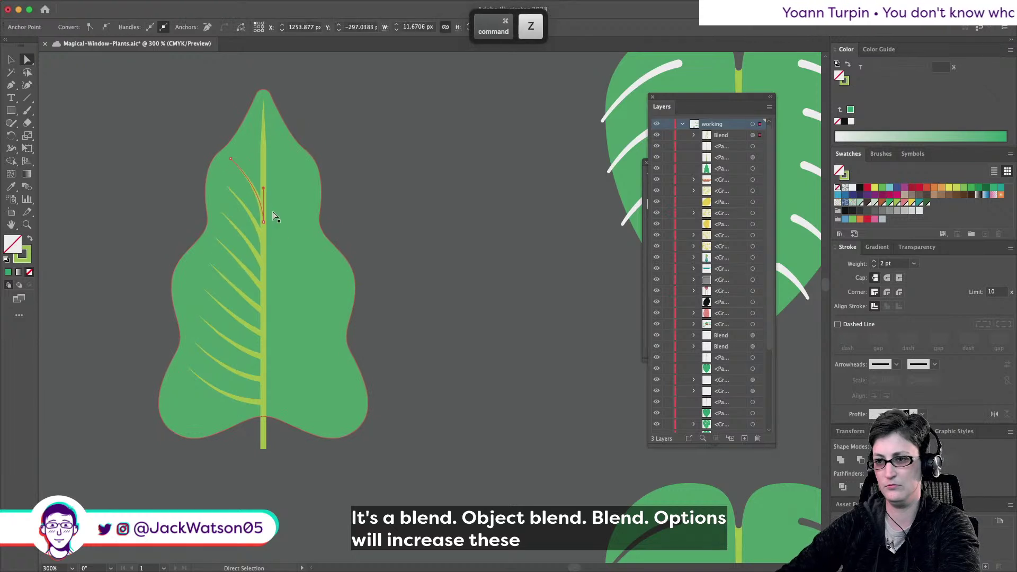
left_click(263, 222)
left_click_drag(230, 159, 247, 136)
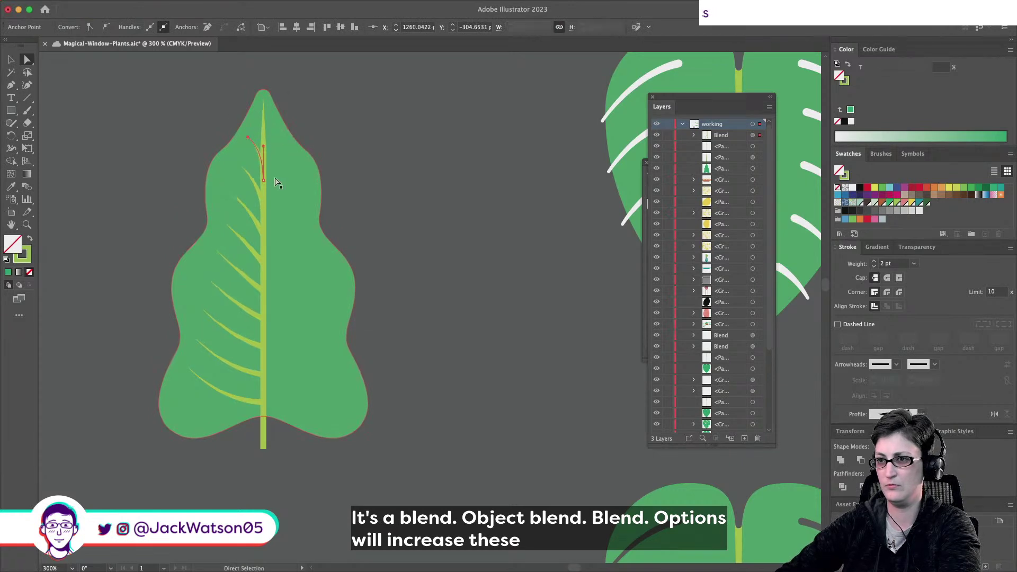
key("super+shift+a")
scroll(404, 247, "down", 3)
scroll(404, 247, "up", 3)
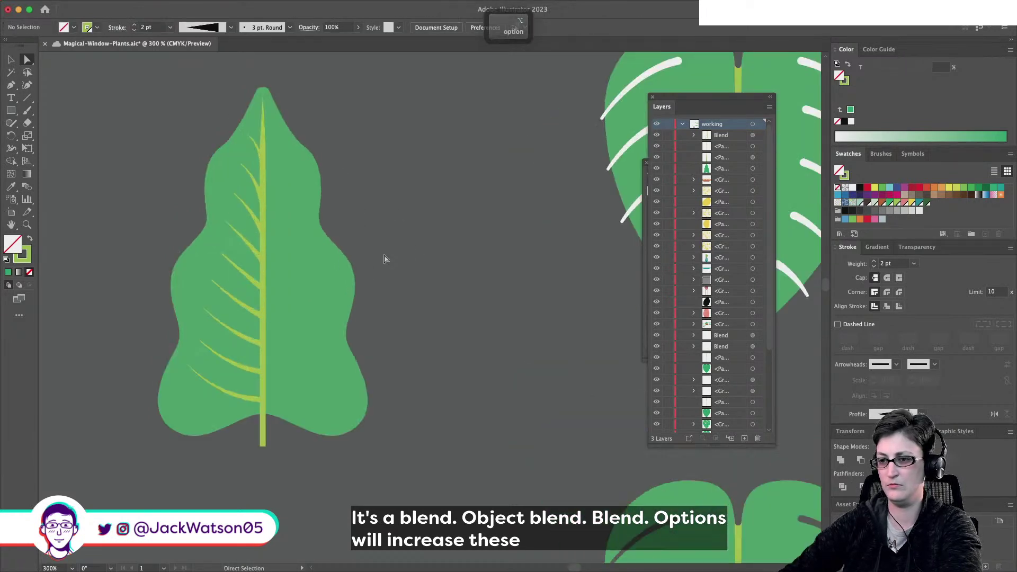
Try lowering the bottom vein's outer end below its junction with the midrib, and undo that move
scroll(227, 363, "left", 2)
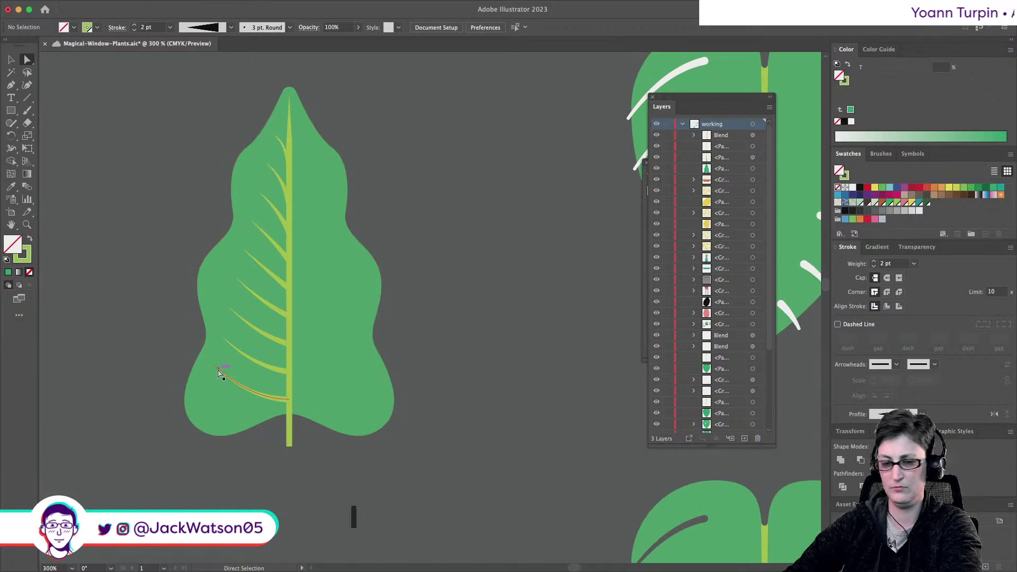
left_click_drag(219, 373, 212, 417)
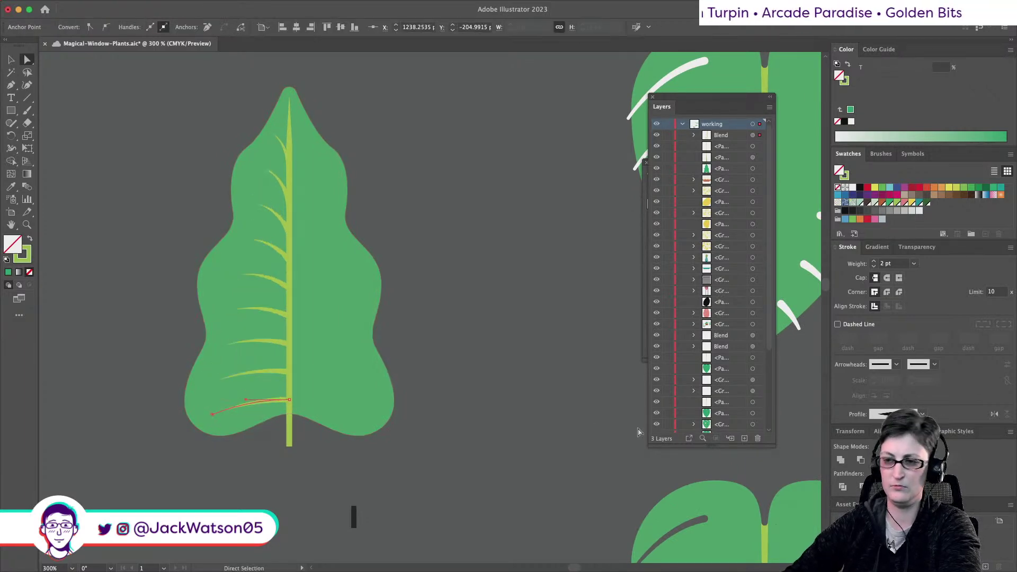
left_click(512, 398)
scroll(512, 398, "down", 3)
scroll(338, 406, "up", 3)
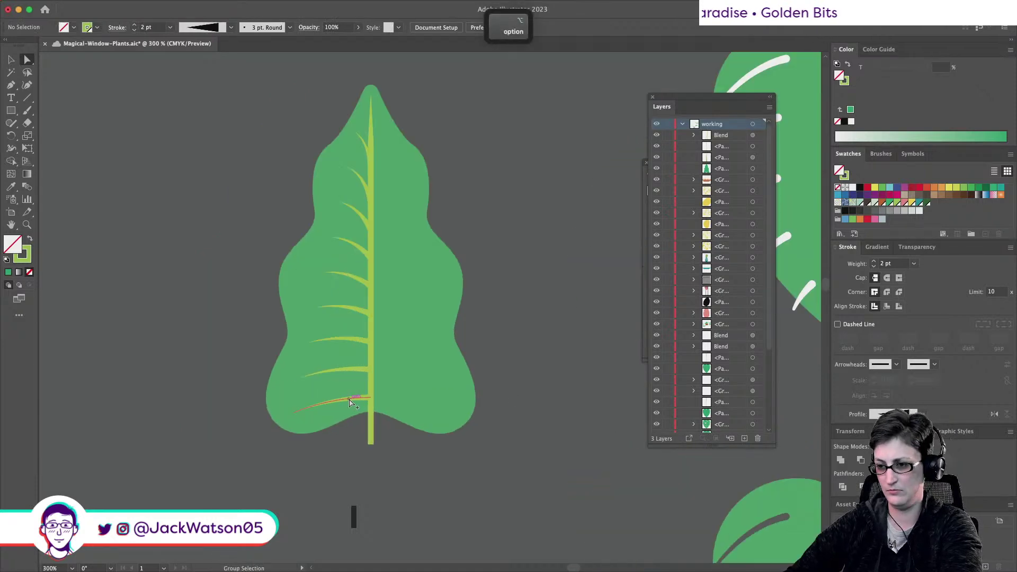
key("super+z")
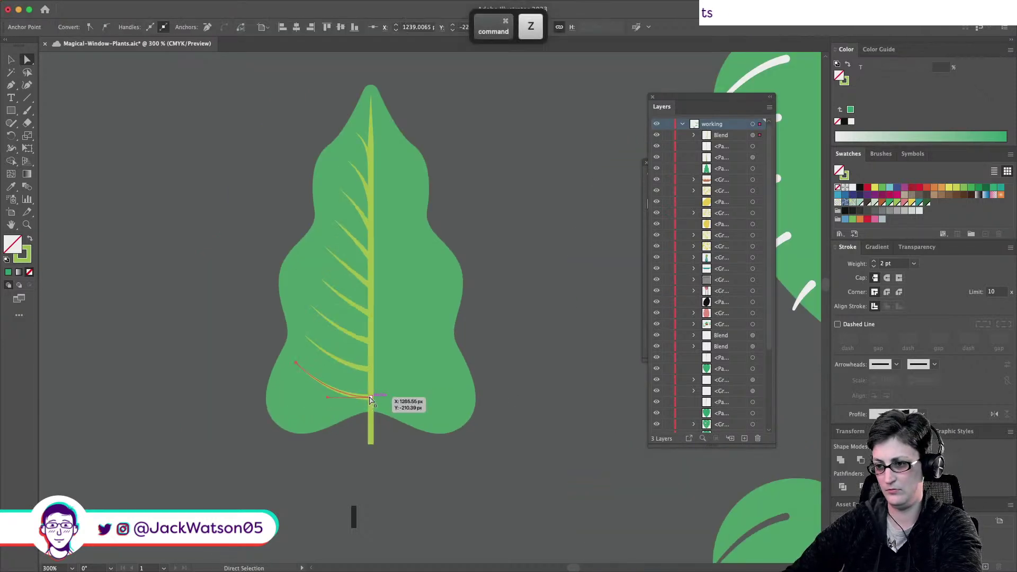
Try moving the bottom vein's outer end slightly down and outward to flatten the blended veins
left_click(371, 398)
left_click_drag(296, 365, 288, 380)
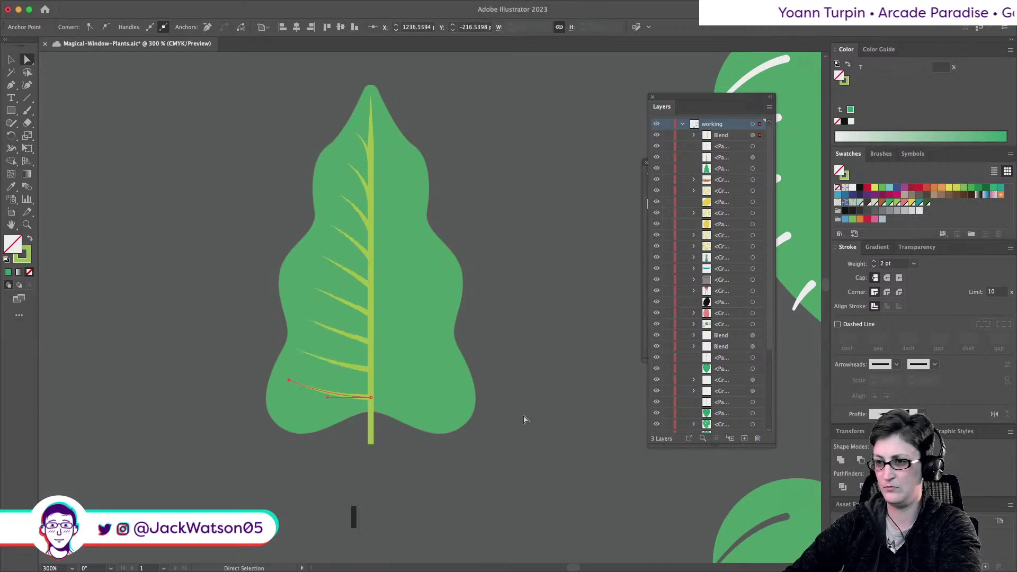
left_click(524, 420)
scroll(523, 420, "down", 4)
scroll(527, 420, "up", 4)
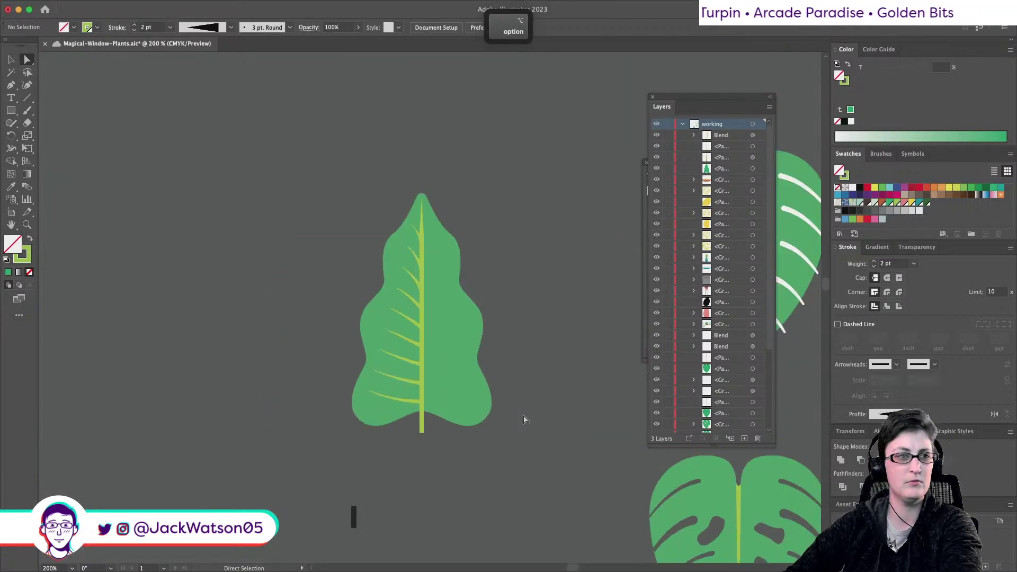
scroll(515, 415, "up", 3)
key("shift+super+a")
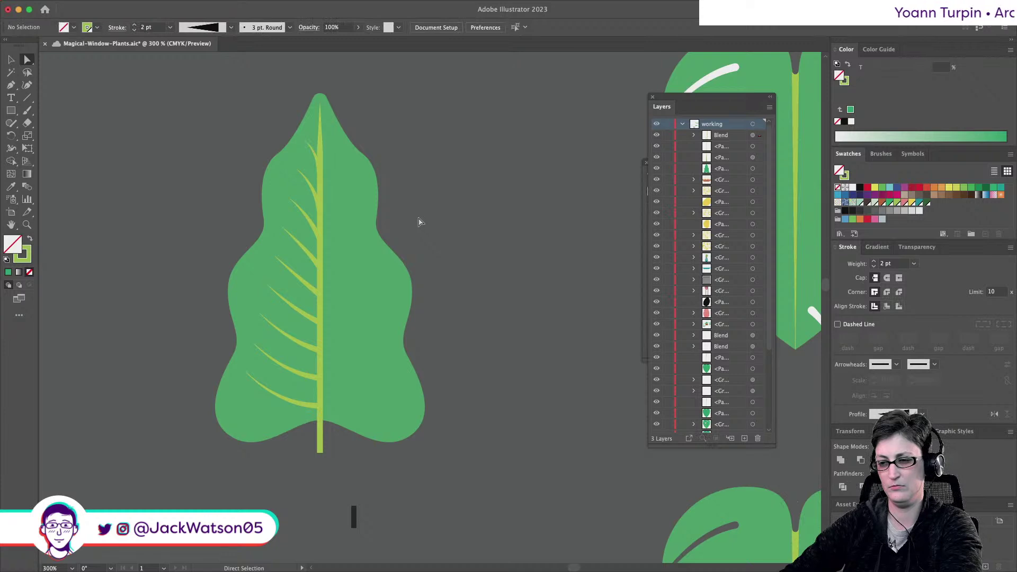
Lower the bottom vein's junction on the midrib to the base notch and shift its outer end slightly down and outward
left_click_drag(319, 412, 320, 421)
key("super+shift+a")
scroll(415, 434, "down", 1)
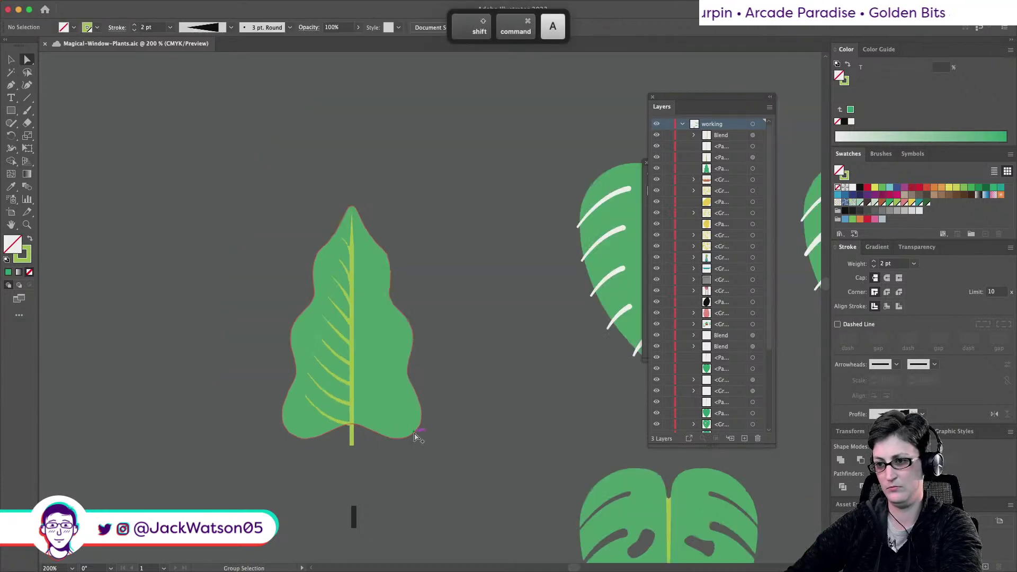
scroll(306, 411, "up", 1)
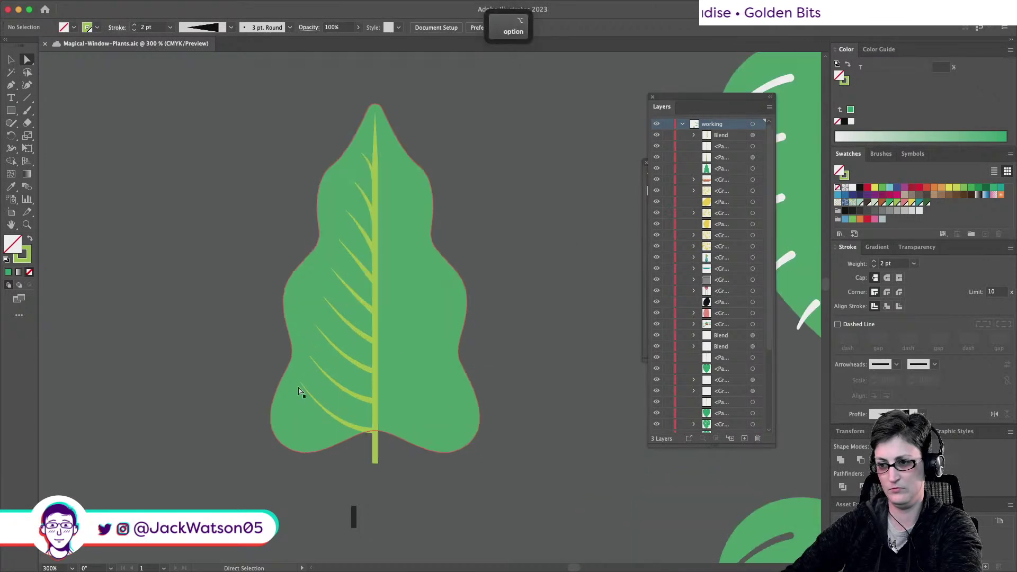
left_click_drag(299, 381, 293, 392)
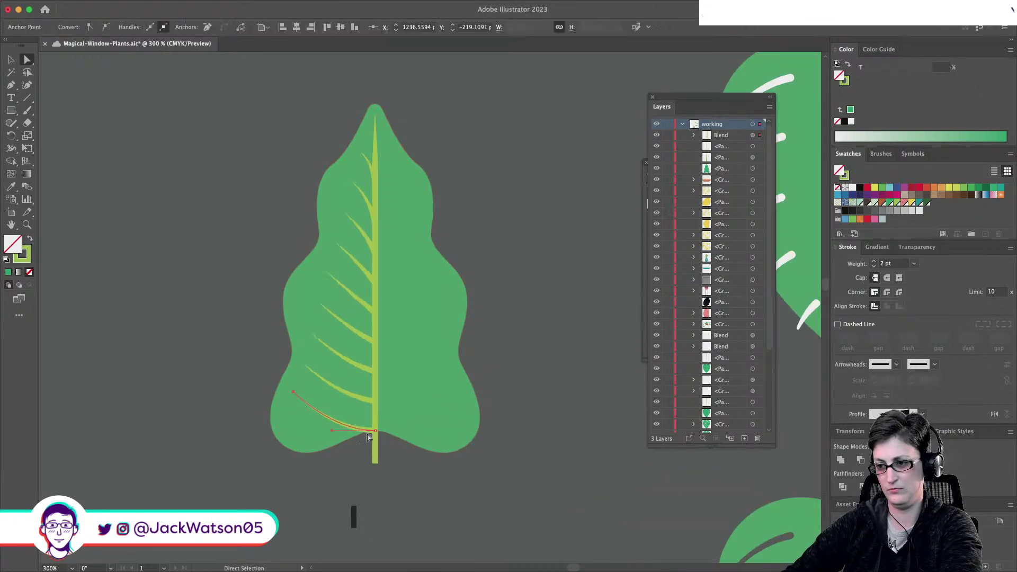
left_click(535, 444, "alt")
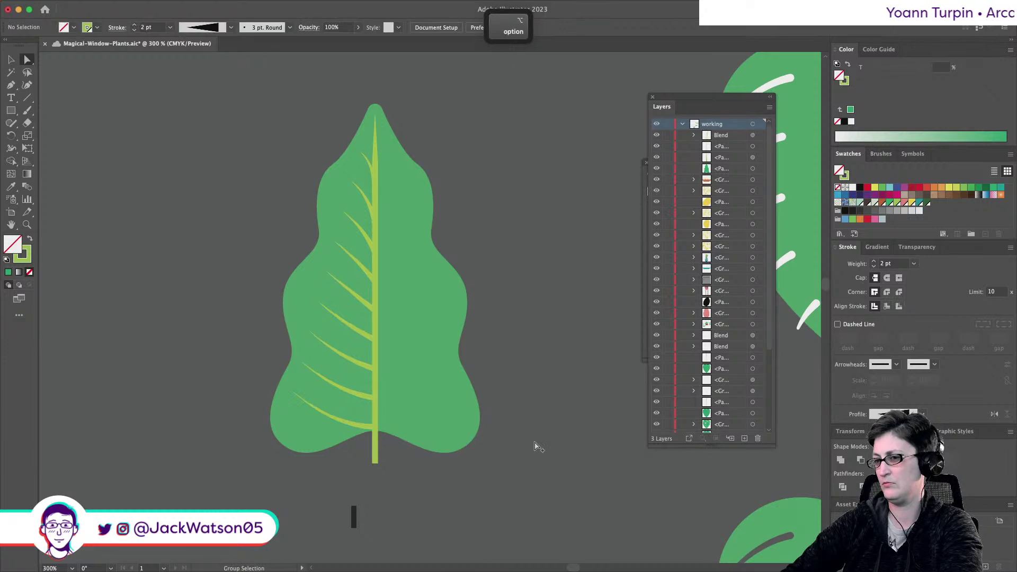
Duplicate the blended side veins, reflect the copy vertically, and place it against the opposite side of the midrib
left_click(360, 191, "super")
key("super+c")
key("super+f")
left_click(129, 6)
mouse_move(159, 22)
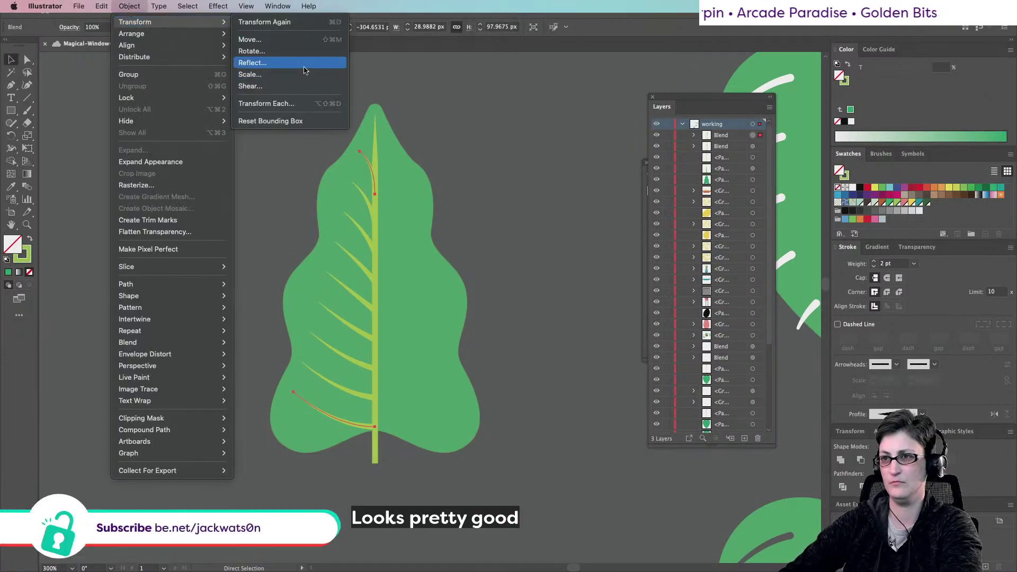
left_click(305, 63)
key("Return")
left_click_drag(304, 196, 413, 228)
left_click(519, 354)
Recolour the wavy leaf body with the dark green swatch (C=79 M=36 Y=100 K=28)
scroll(519, 354, "down", 5)
scroll(519, 354, "right", 2)
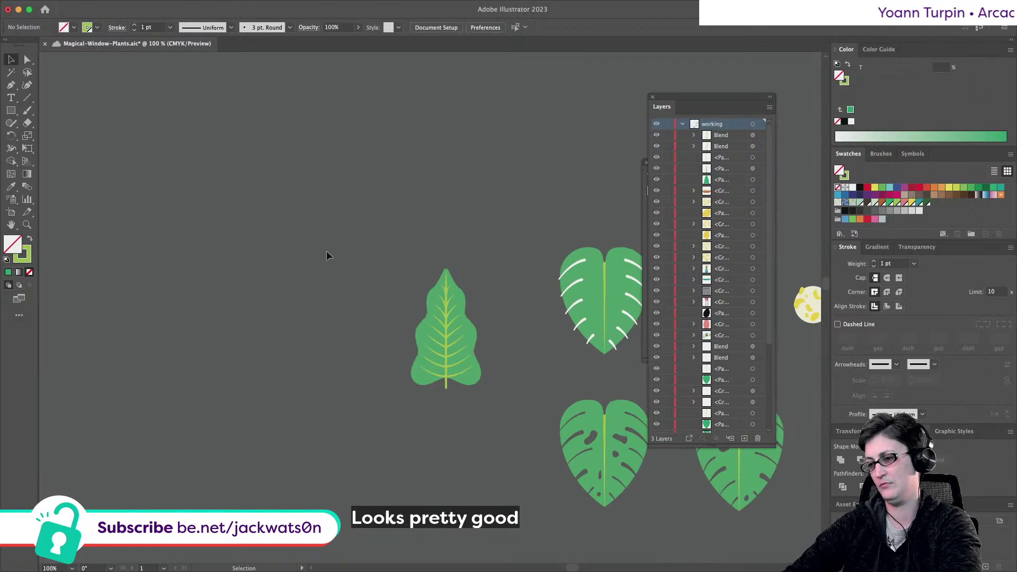
key("super+alt+a")
scroll(511, 462, "down", 10)
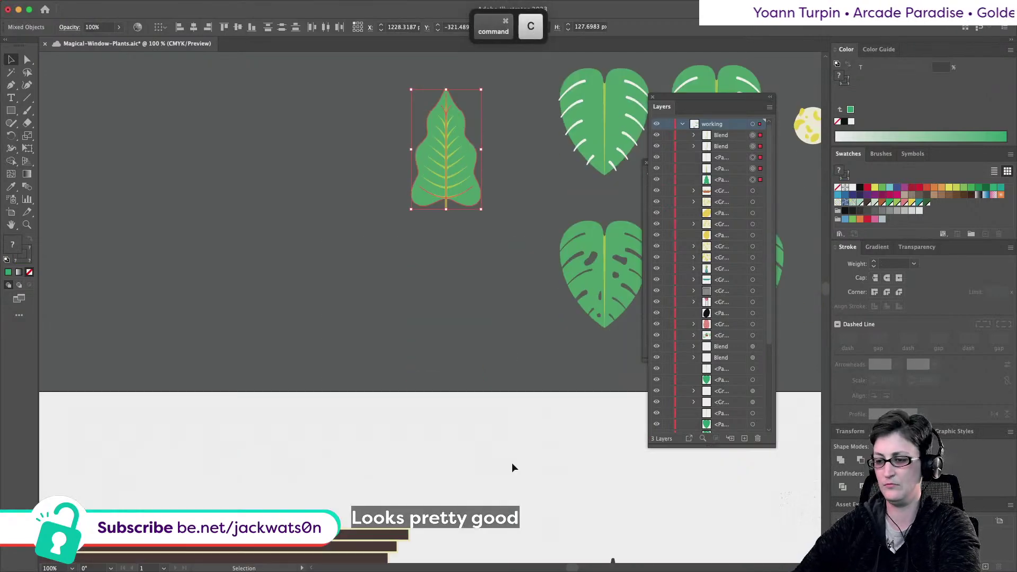
scroll(512, 462, "up", 8)
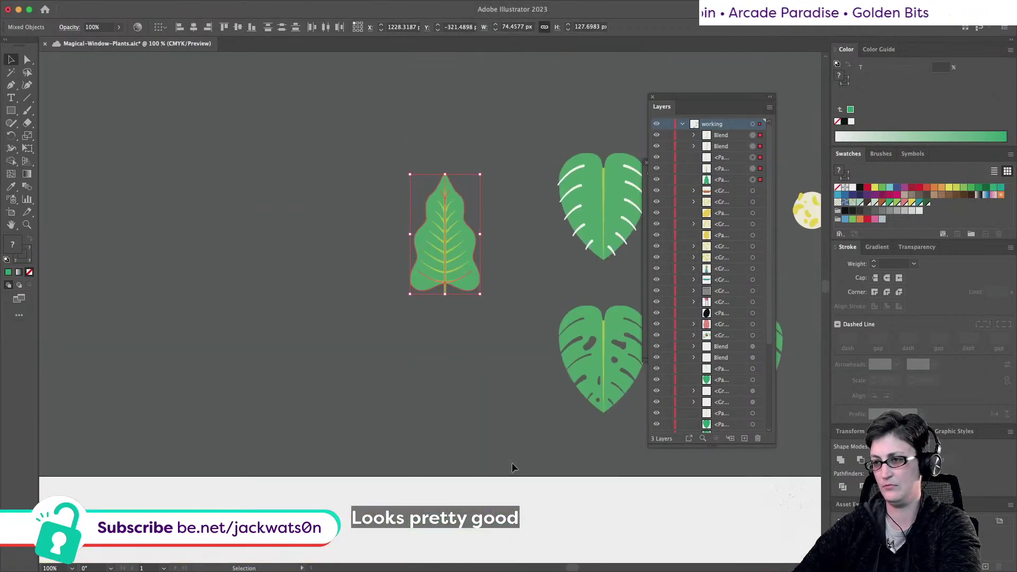
left_click(487, 270)
left_click(468, 267)
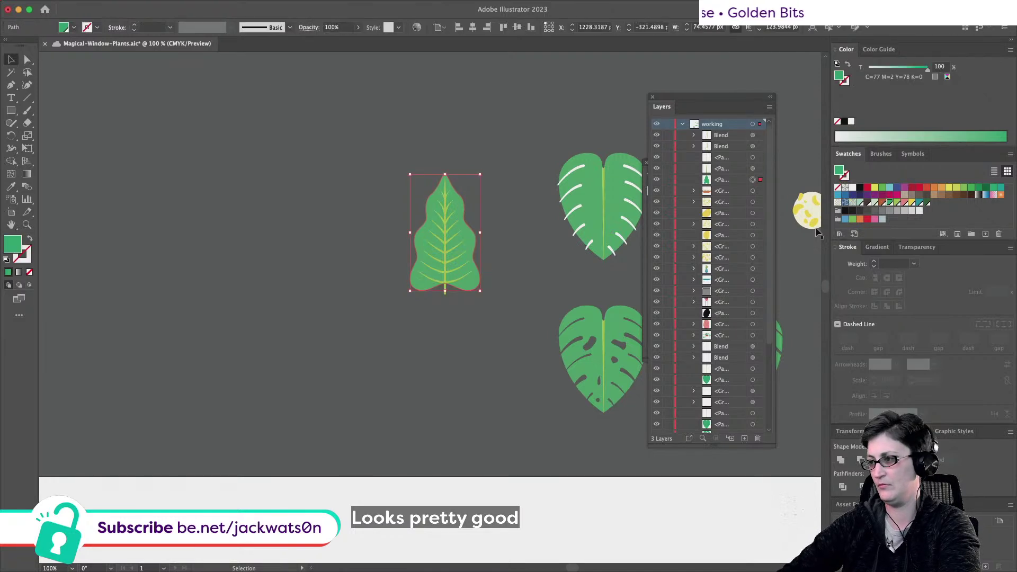
left_click(928, 205)
left_click(413, 399)
Group the leaf body, midrib and both vein blends into one object
scroll(481, 356, "up", 1)
left_click_drag(356, 108, 426, 250)
key("super+g")
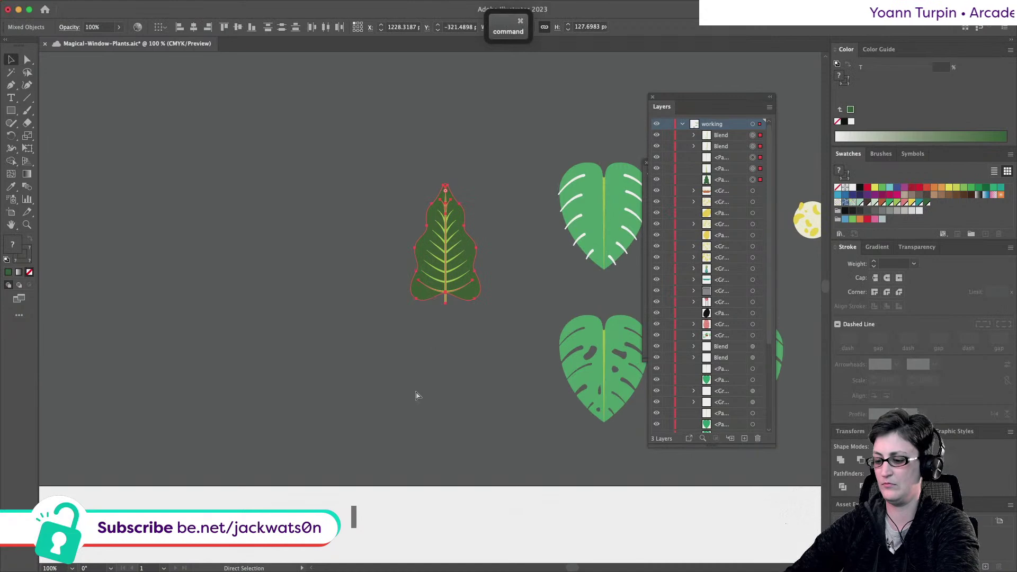
Copy the grouped leaf and paste the copy into the storefront beside the pink planter
key("super+minus")
key("super+minus")
key("super+minus")
key("super+c")
scroll(409, 433, "down", 2)
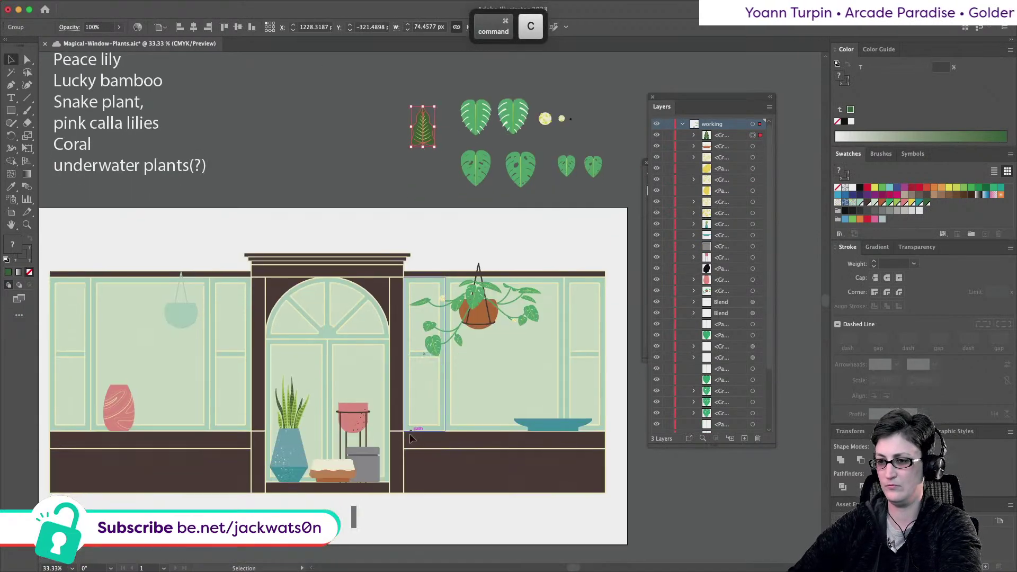
scroll(383, 435, "up", 5)
key("super+v")
scroll(347, 318, "down", 2)
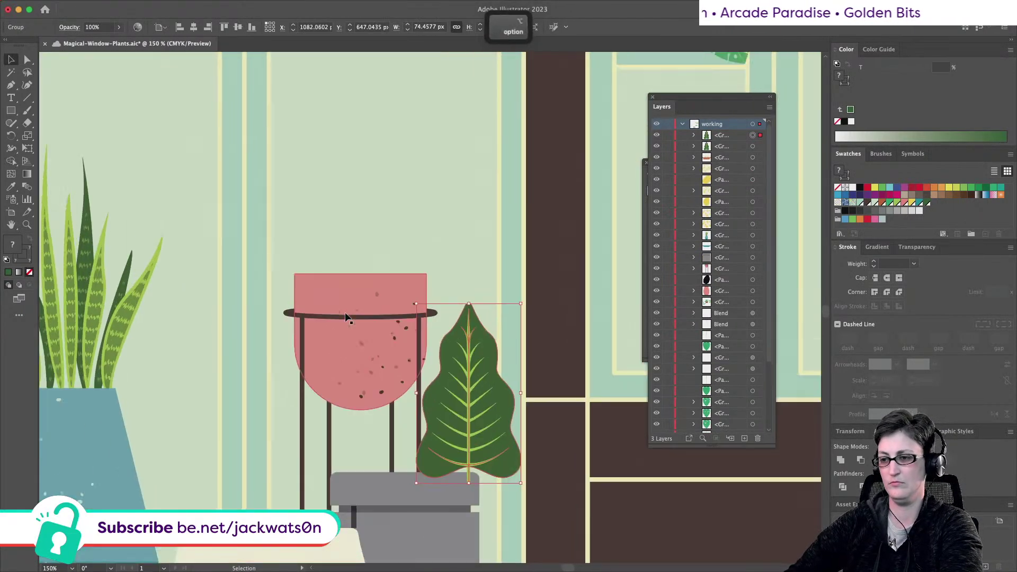
key("shift+super+a")
Move the pasted leaf so its stem rests centred on the pink planter's rim
left_click_drag(411, 379, 388, 222)
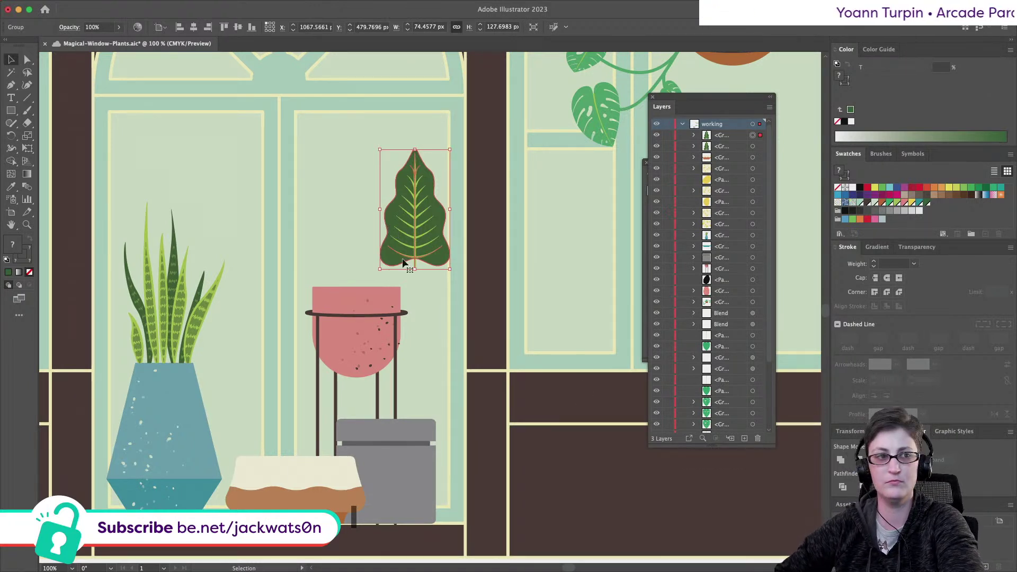
scroll(405, 260, "up", 2)
left_click_drag(401, 267, 313, 291)
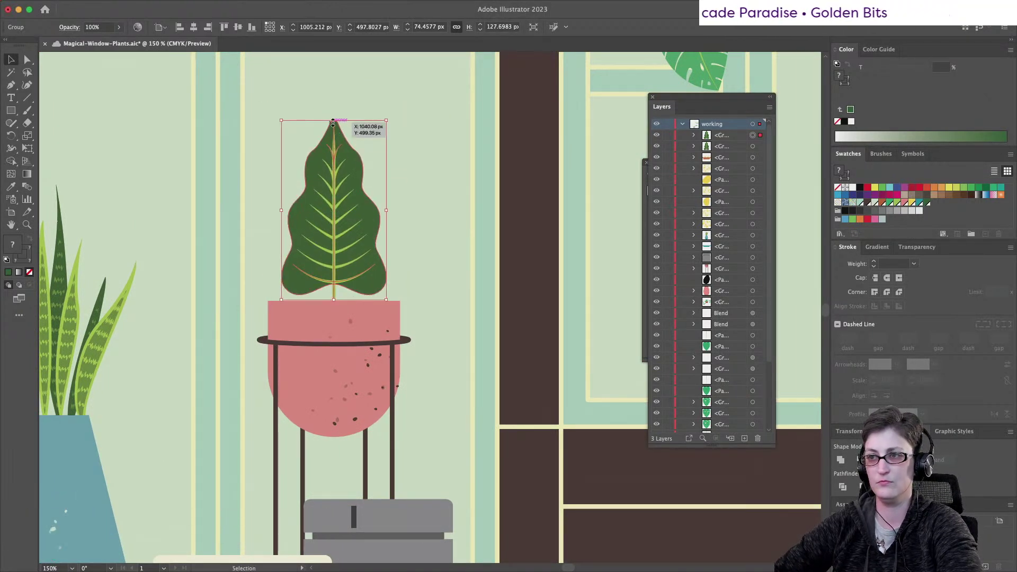
key("super+shift+a")
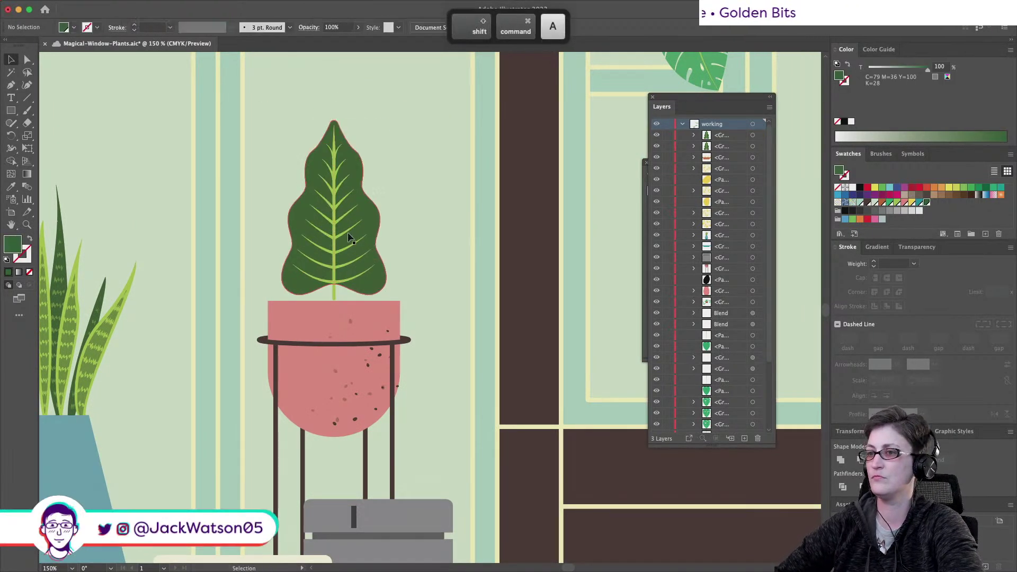
Enable Scale Strokes & Effects in the general preferences
left_click(336, 202)
scroll(335, 201, "up", 3)
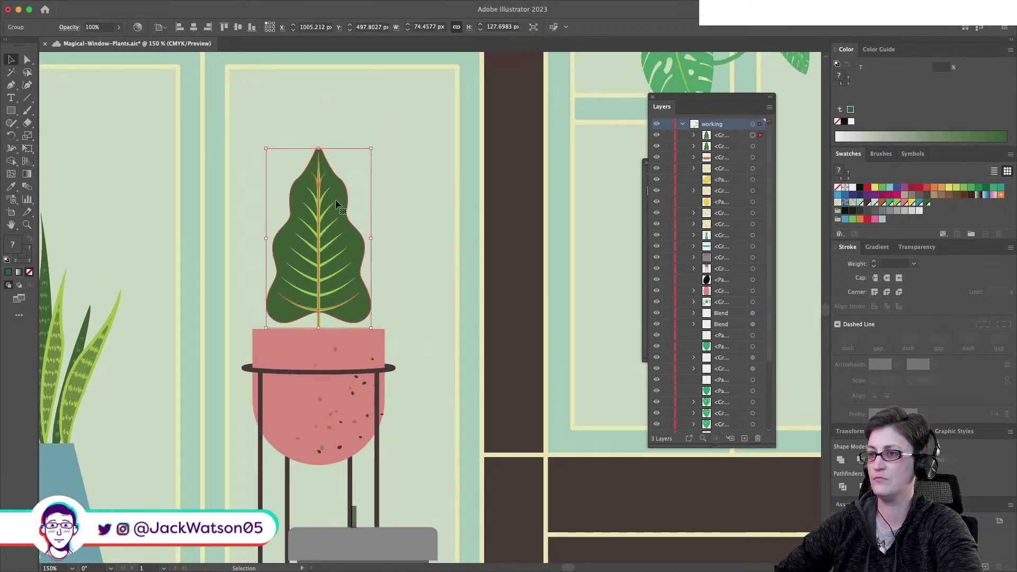
left_click(269, 89)
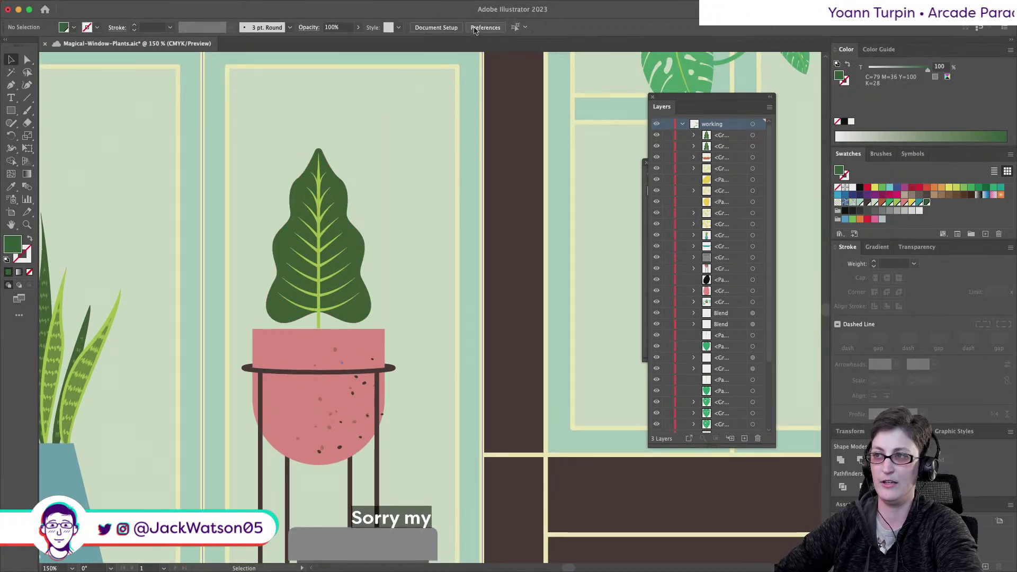
left_click(474, 30)
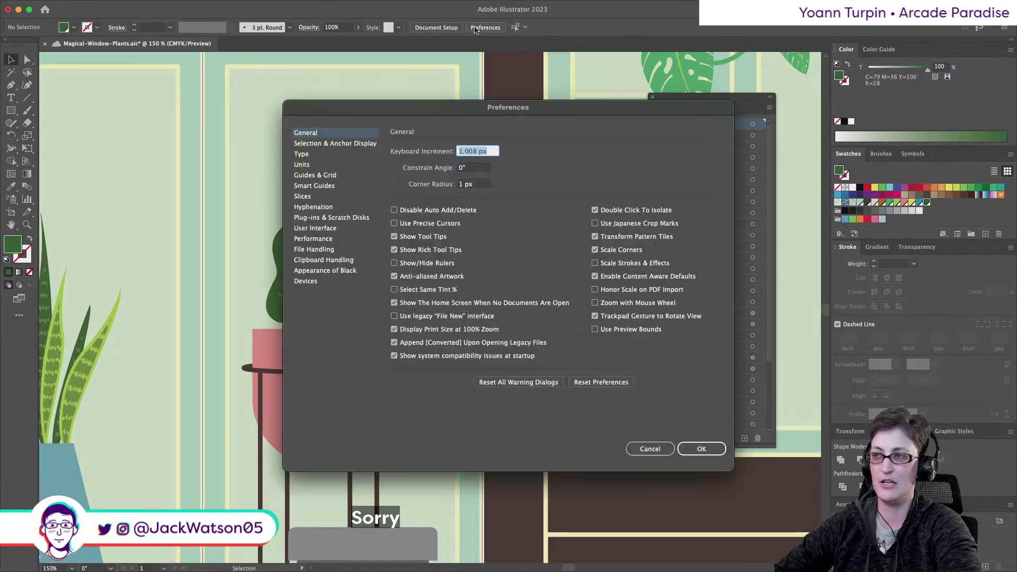
left_click(599, 264)
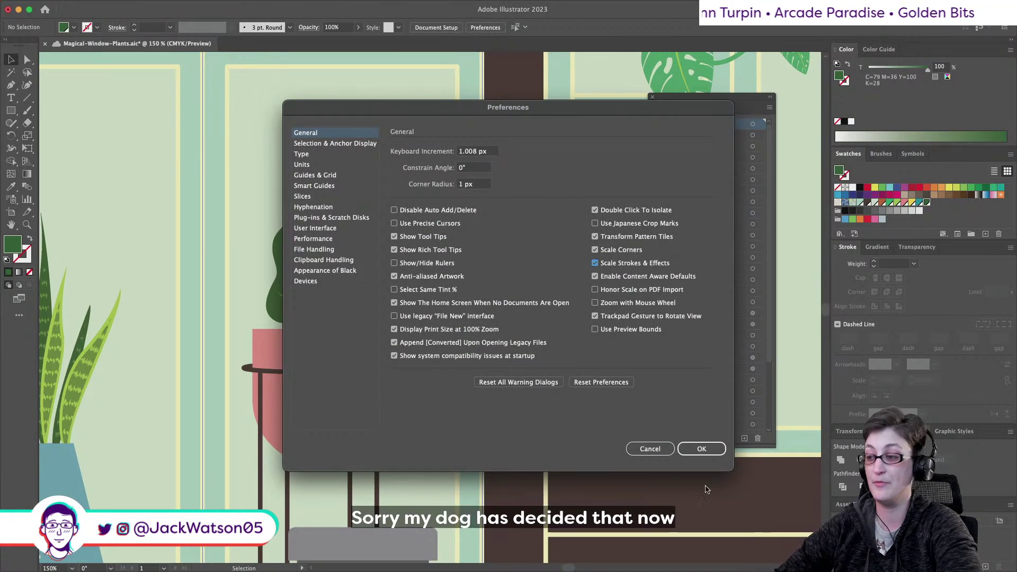
left_click(701, 449)
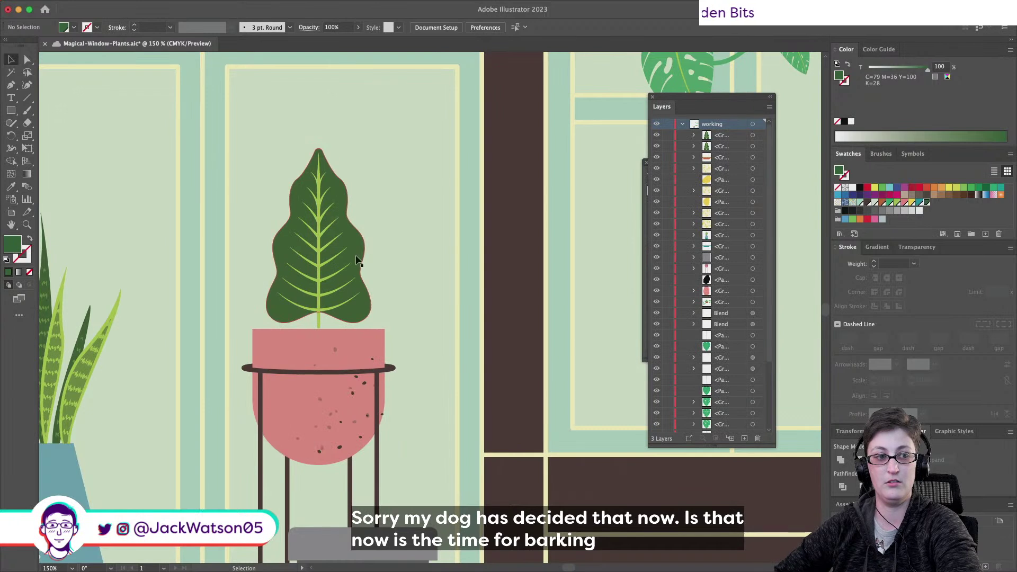
Scale the potted leaf down to about 46 px wide, keeping its stem on the pink planter's rim
left_click(346, 273)
left_click_drag(318, 150, 328, 218)
scroll(308, 279, "left", 2)
key("super+shift+a")
left_click(318, 286)
scroll(332, 256, "up", 2)
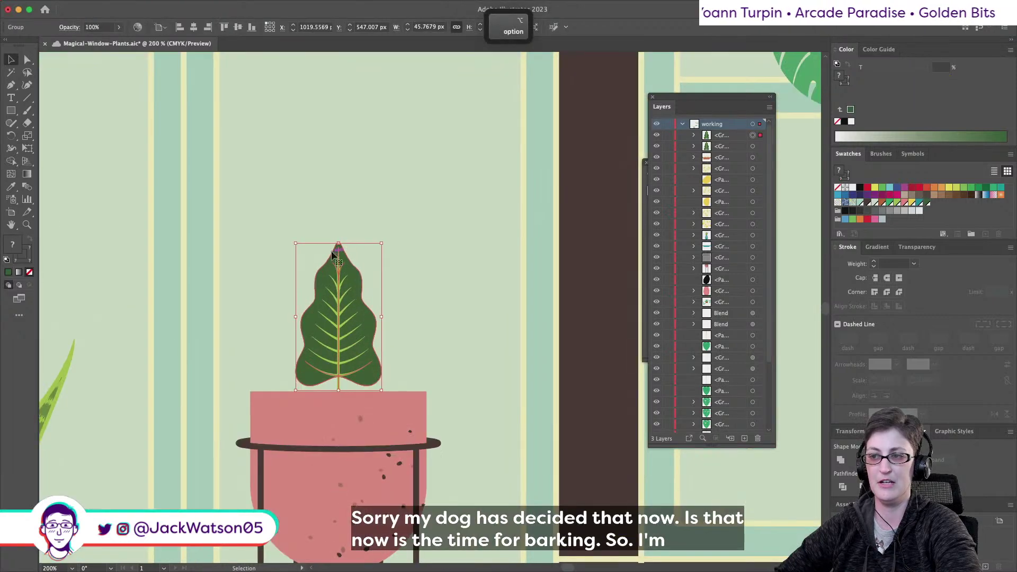
key("super+shift+a")
Draw a shallow S-curved dark green path about 20 px wide above the potted leaf with the Pen tool
key("p")
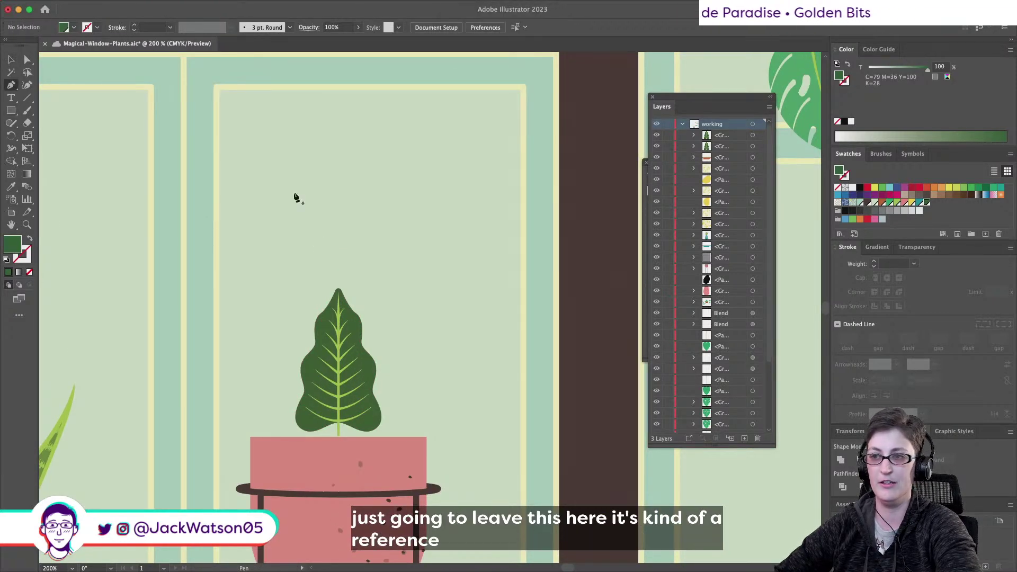
scroll(292, 195, "up", 2)
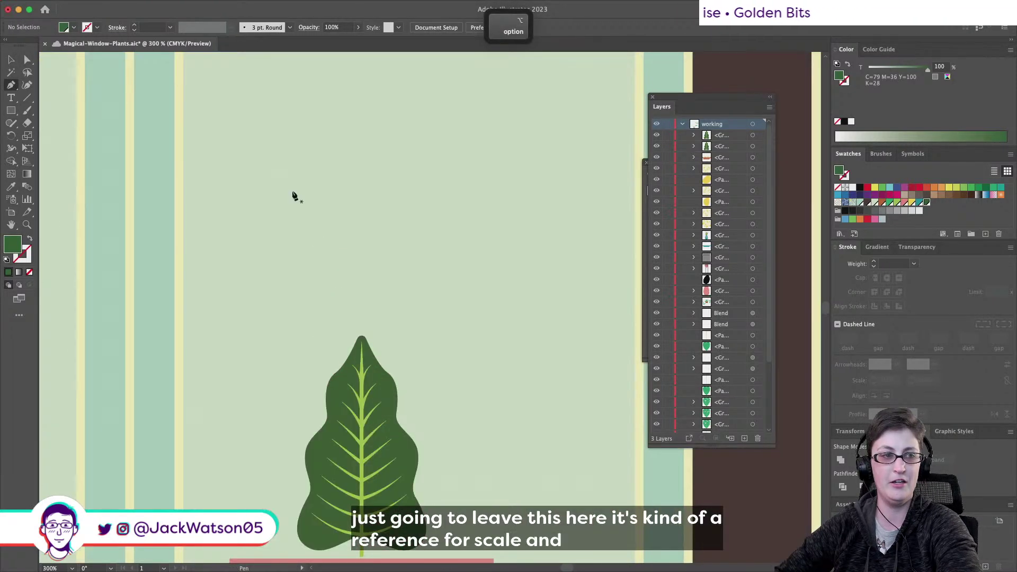
left_click(241, 207)
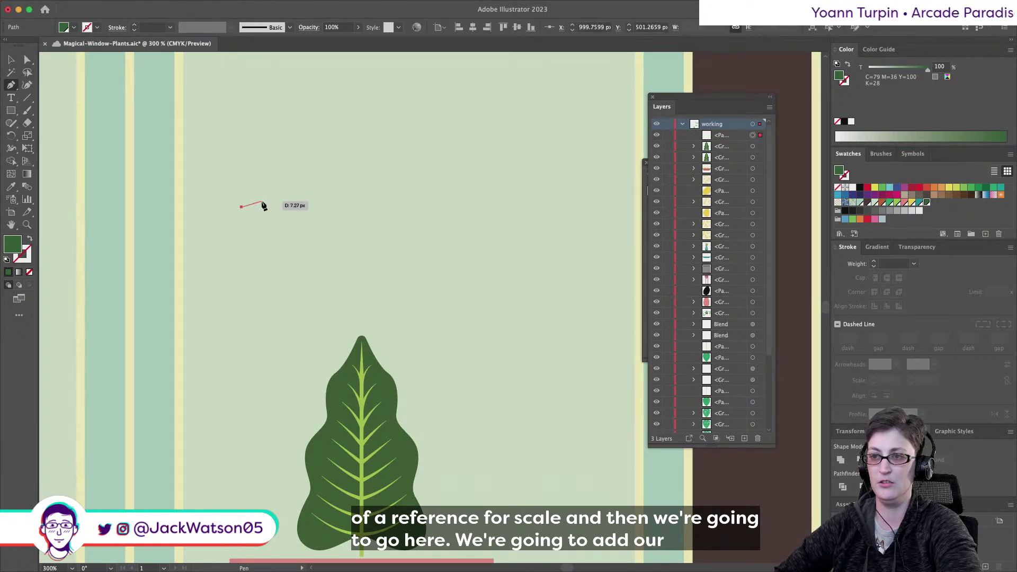
left_click_drag(266, 201, 297, 206)
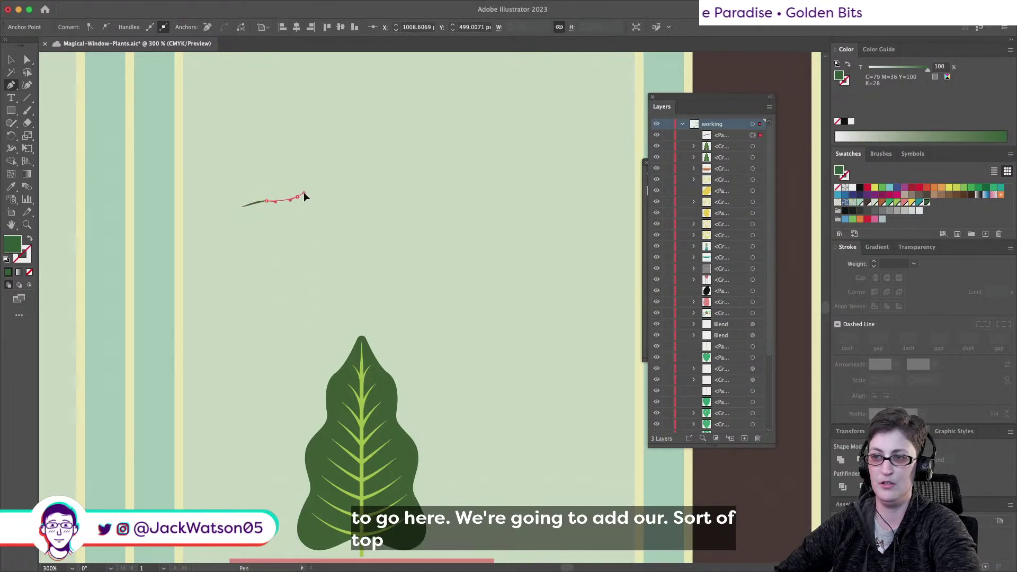
key("shift+super+a")
Extend the middle anchor's left handle outward to round the hump at the path's outer end
scroll(249, 244, "up", 2)
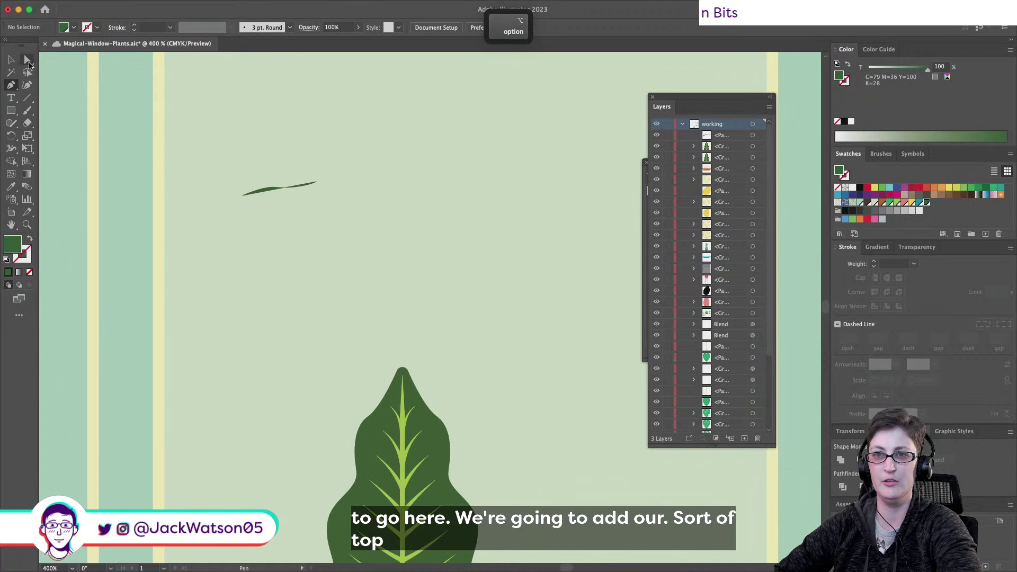
left_click(27, 60)
scroll(281, 200, "up", 2)
left_click(278, 181)
left_click_drag(278, 182, 236, 179)
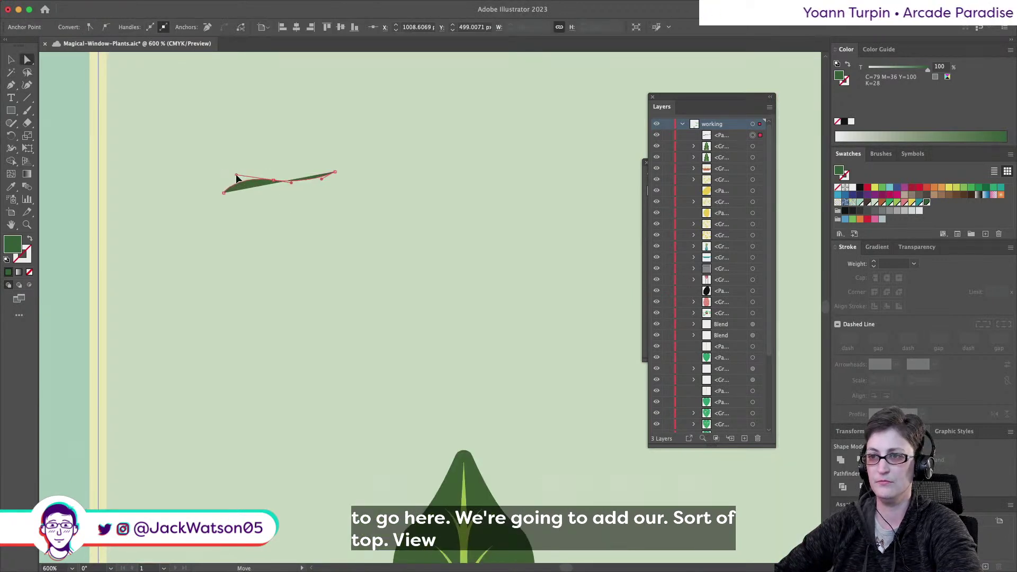
Duplicate the curved path, reflect the copy vertically, and join it to the original's inner end as a symmetrical upper edge
key("super+c")
key("super+f")
left_click(129, 5)
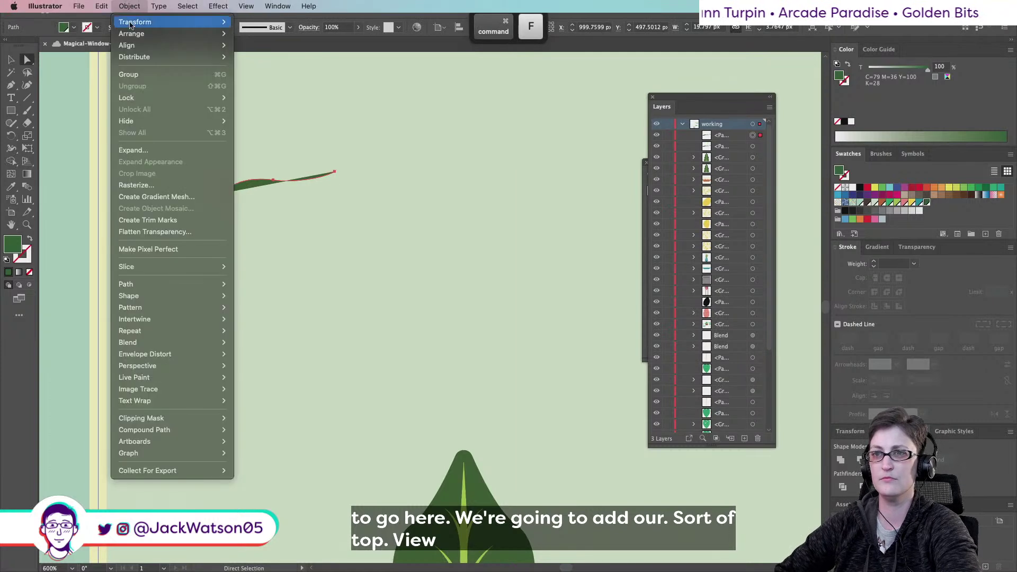
mouse_move(159, 22)
left_click(291, 62)
key("Return")
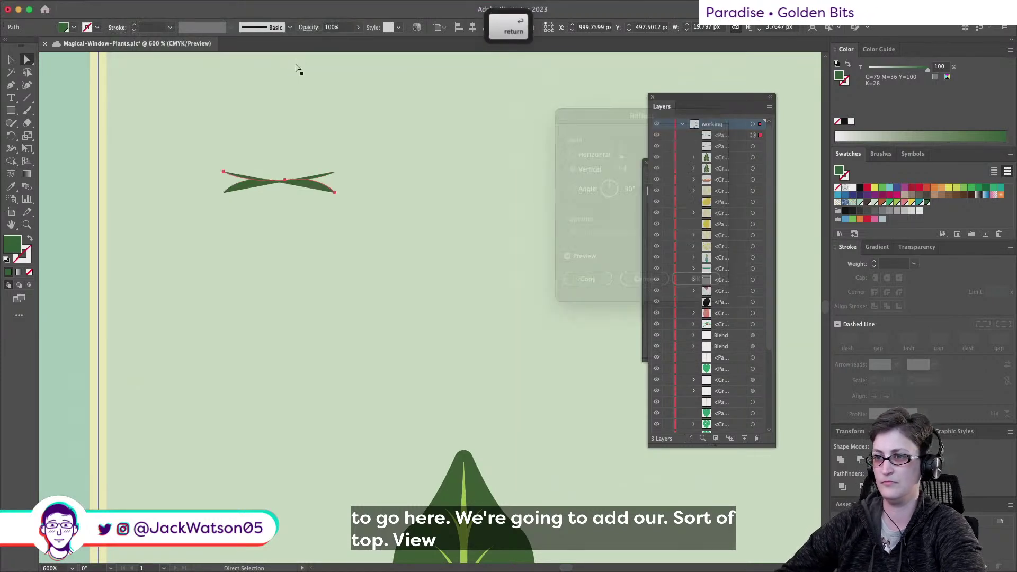
left_click_drag(320, 176, 417, 189)
key("super+j")
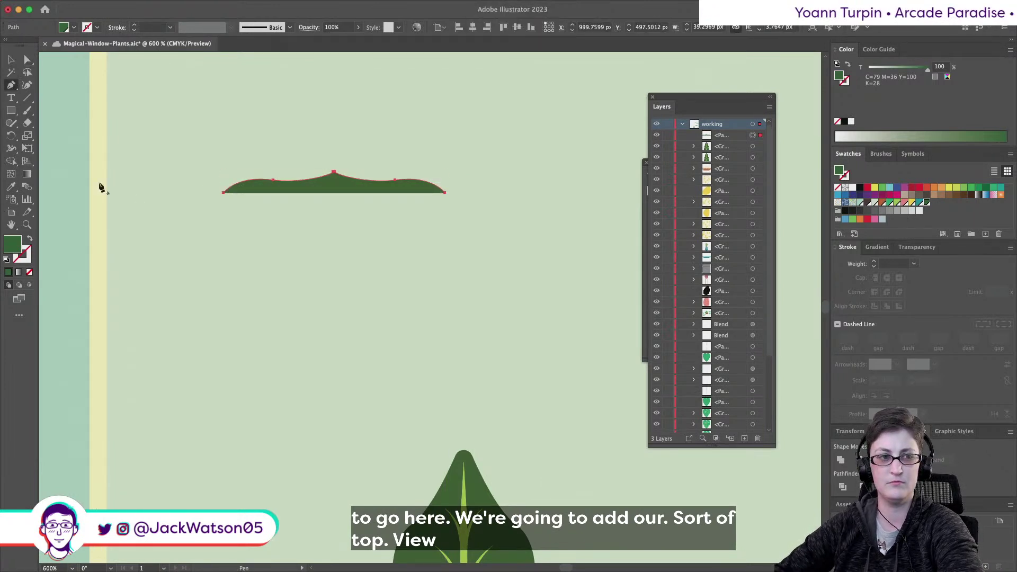
Continue the path from its left tip with a wavy lower edge down to a point beneath the centre peak
key("super+shift+a")
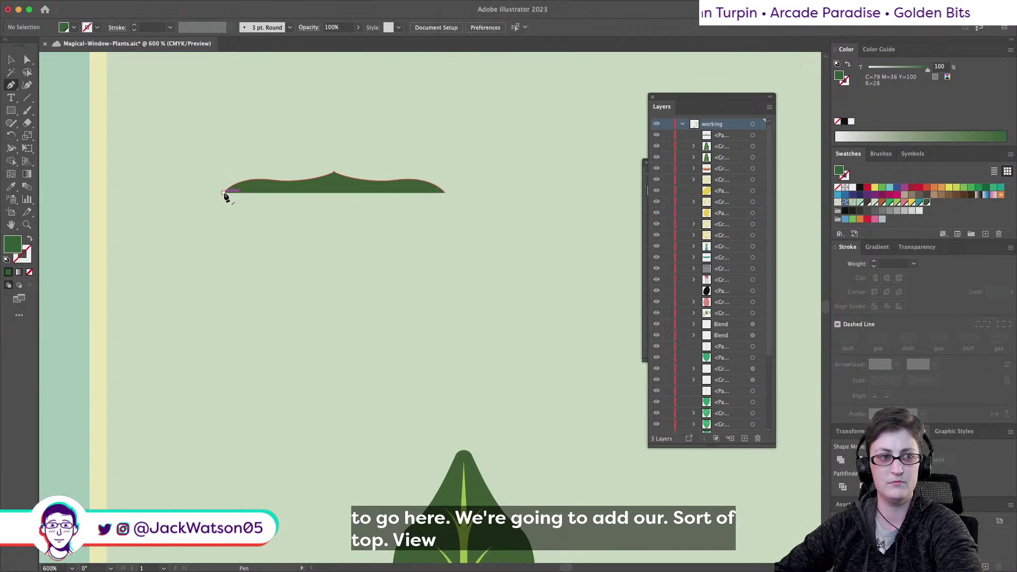
left_click(224, 193)
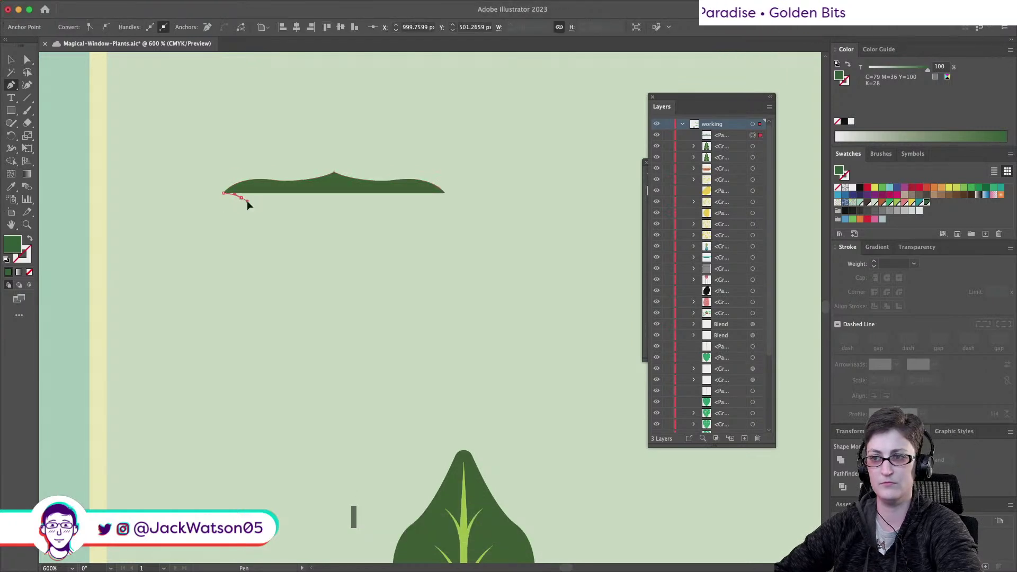
left_click_drag(250, 204, 250, 205)
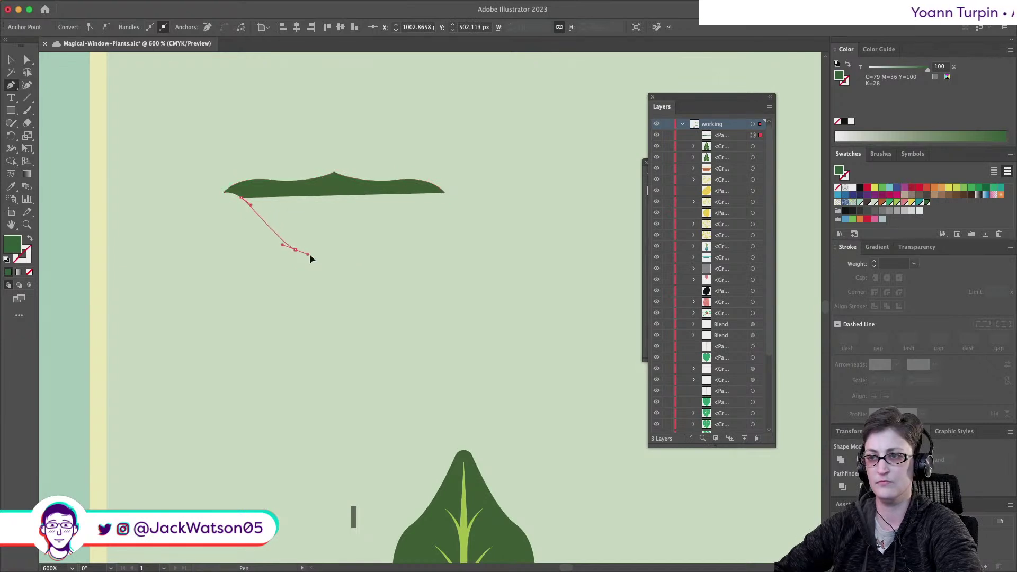
left_click_drag(308, 253, 312, 255)
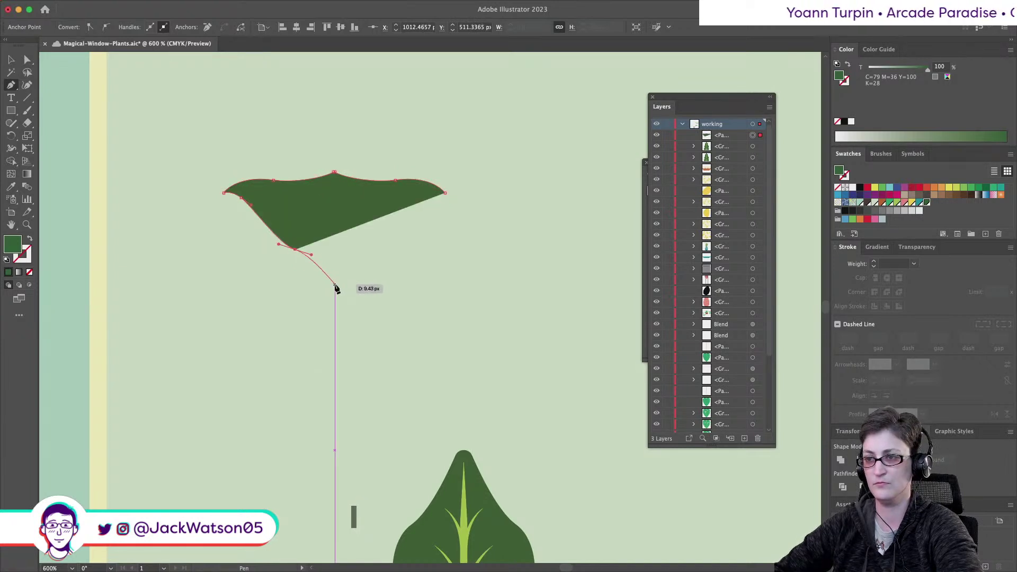
left_click(334, 285)
key("a")
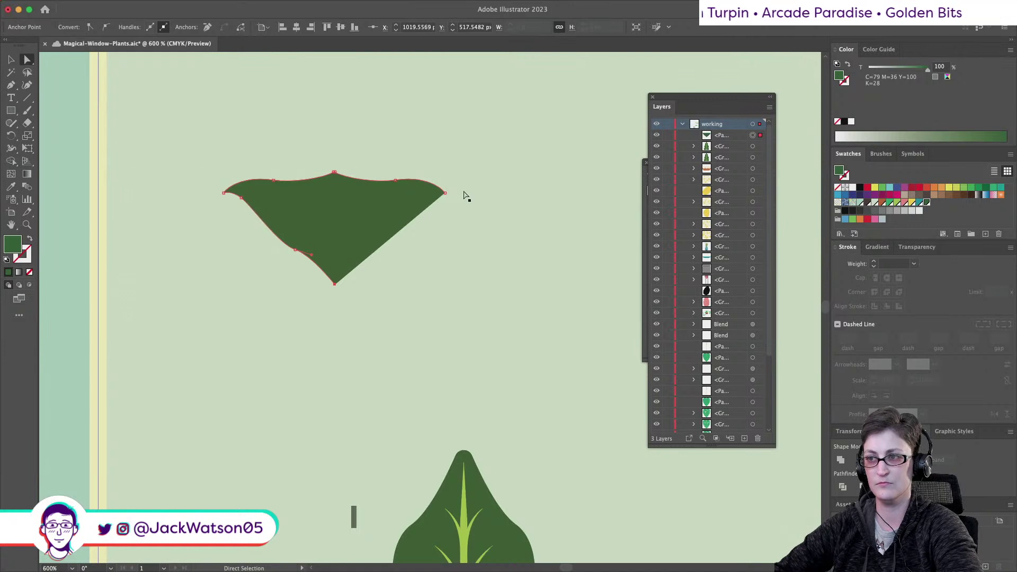
Try adjusting the upper edge's centre peak, and undo that change
left_click(334, 172)
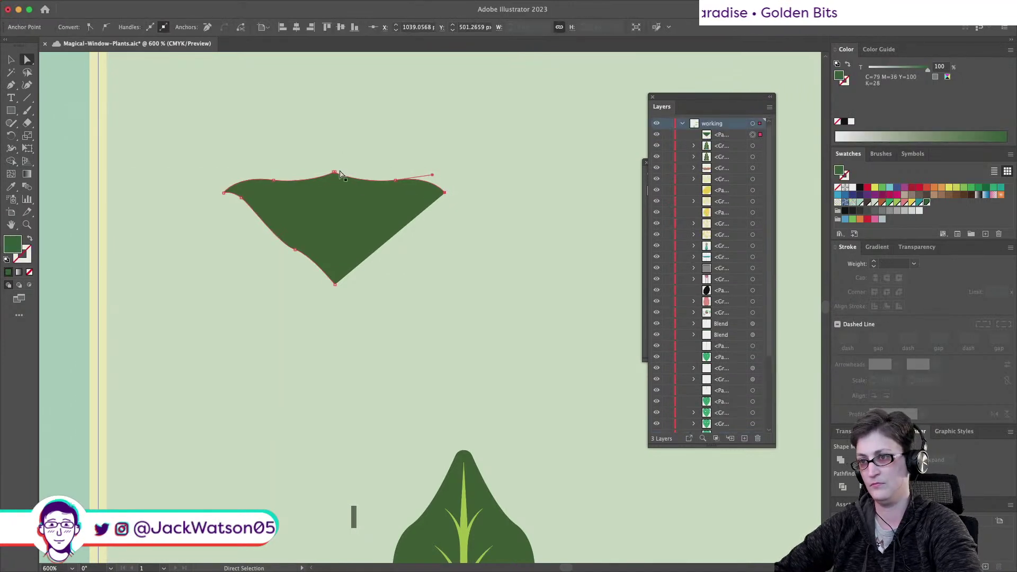
left_click_drag(341, 185, 348, 195)
key("super+z")
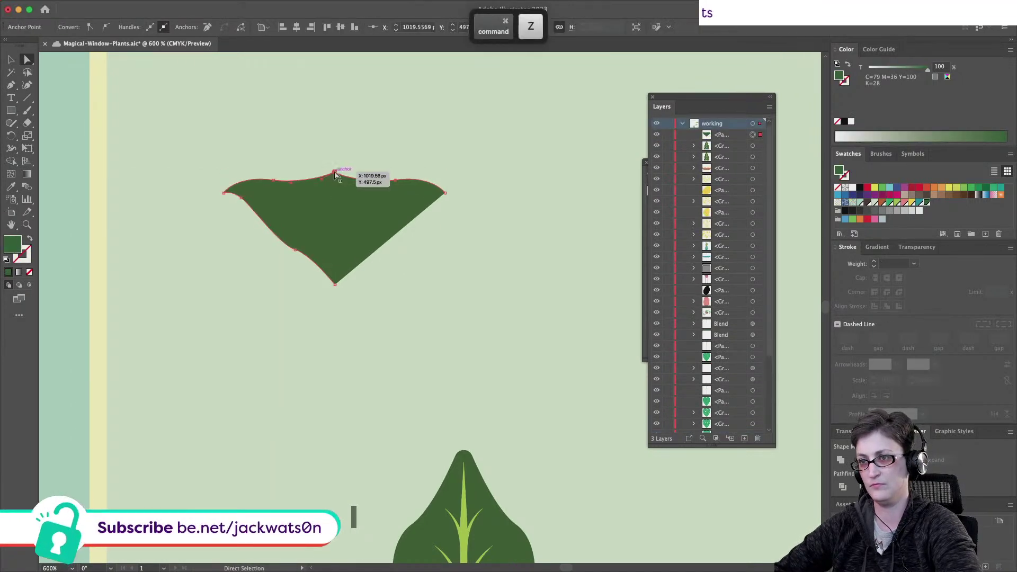
Delete the right half of the new leaf outline, keeping the left half with its straight centre edge
left_click(365, 177)
left_click(418, 214, "shift")
key("Delete")
key("super+a")
key("shift+super+a")
left_click(424, 184)
key("Delete")
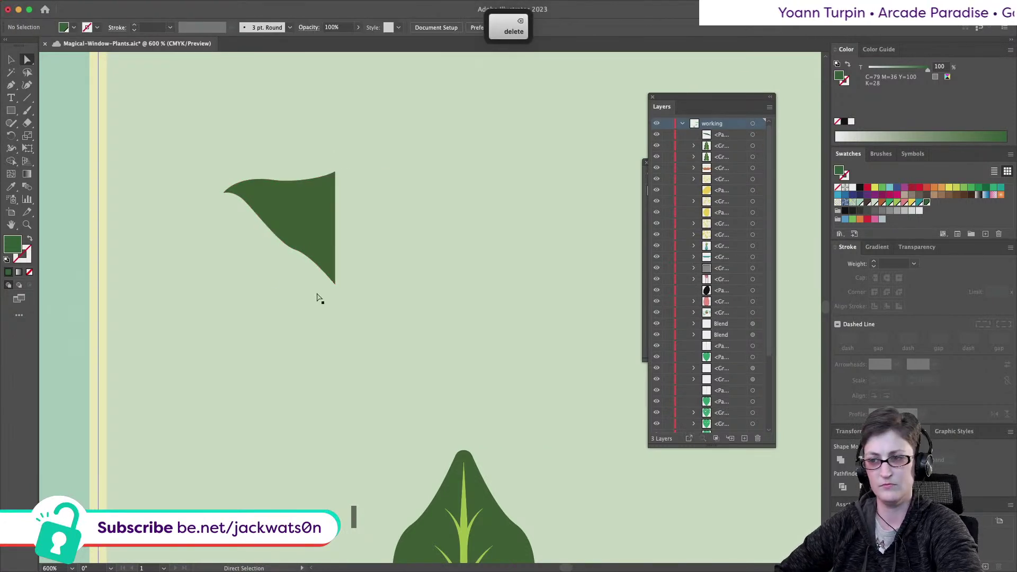
Round the half leaf's lower edge where it meets the bottom point, and extend its outer tip slightly outward
left_click(335, 284)
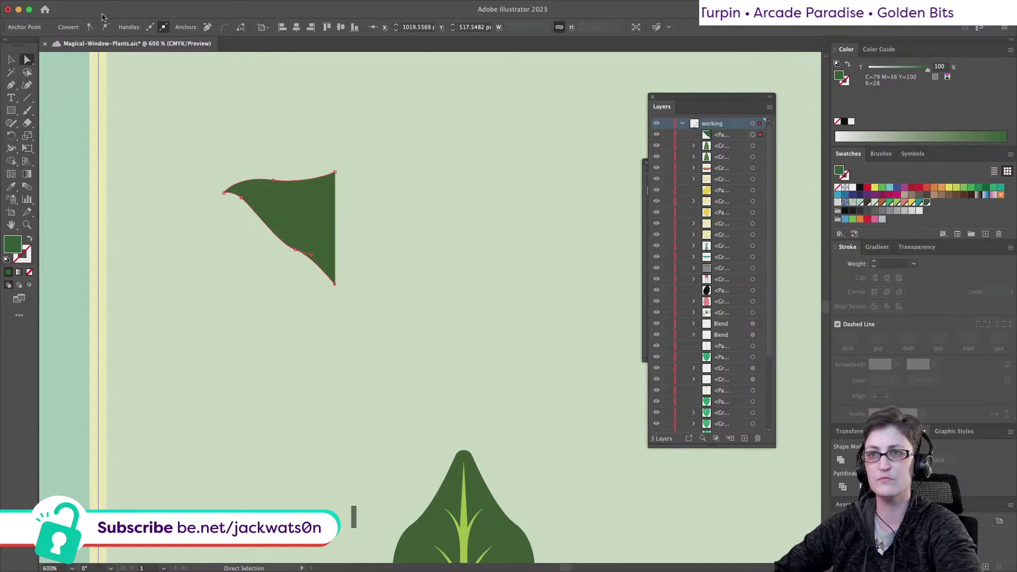
left_click_drag(313, 259, 264, 237)
key("shift+super+a")
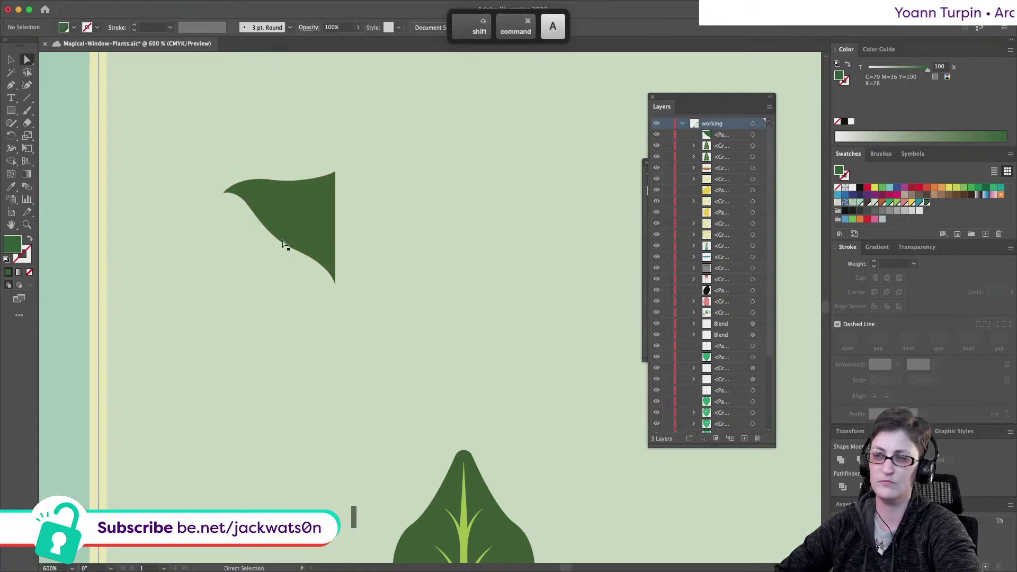
left_click(219, 189)
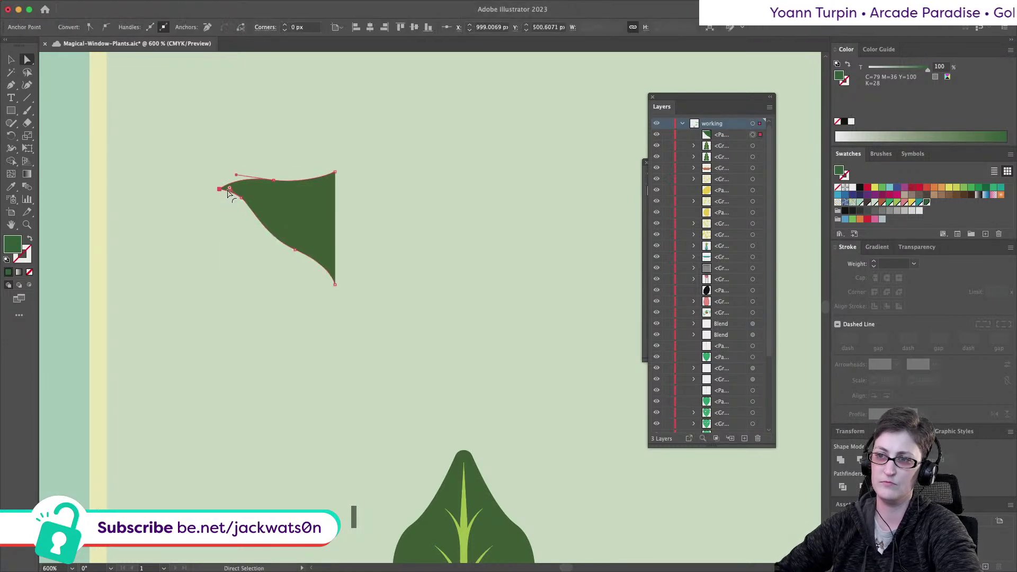
key("shift+super+a")
Duplicate the half leaf in place, reflect the copy vertically, align it along the straight centre edge, and join both halves
left_click(309, 210)
key("super+c")
key("super+f")
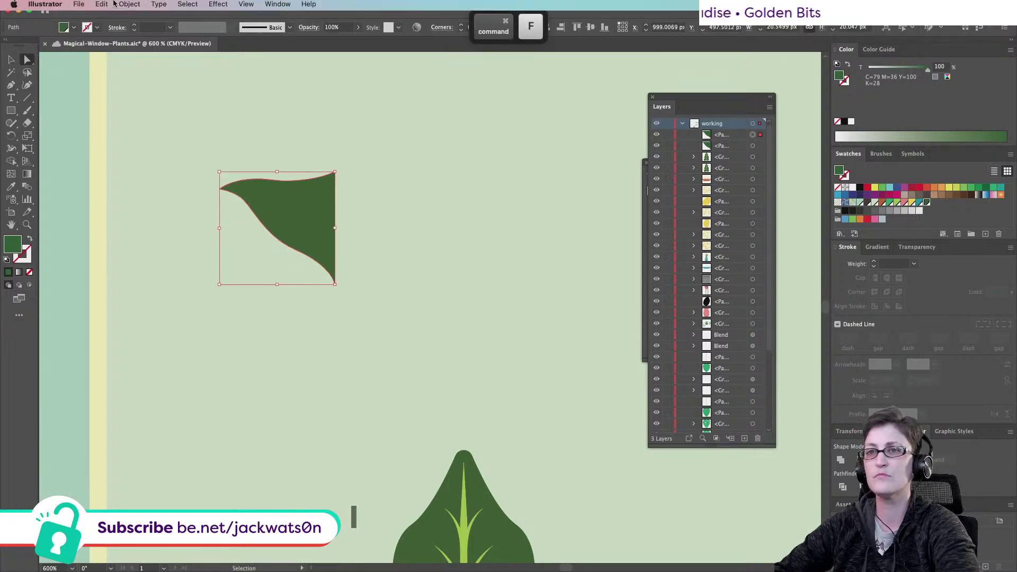
left_click(129, 6)
mouse_move(165, 28)
left_click(252, 63)
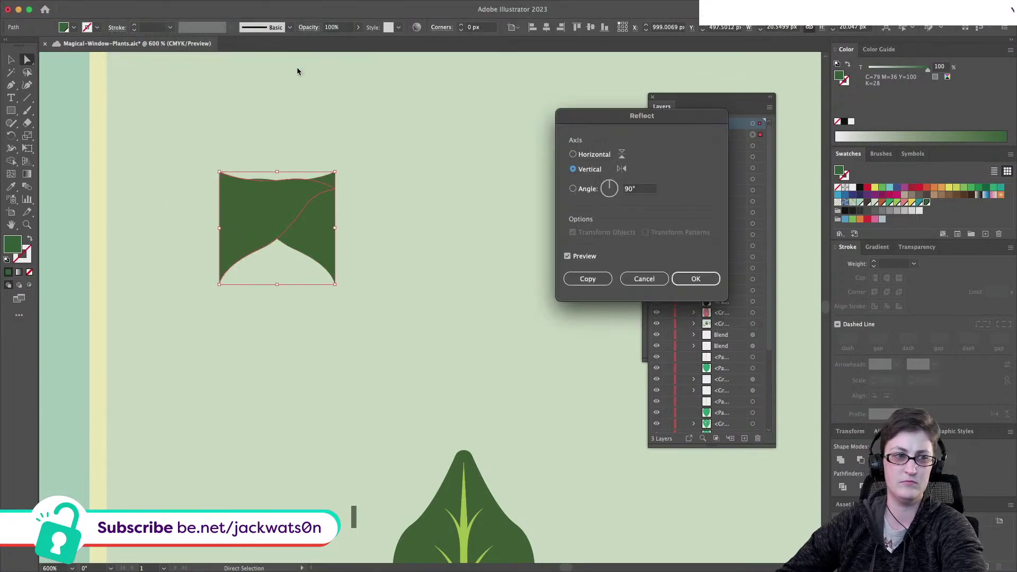
left_click(695, 280)
left_click_drag(256, 205, 366, 215)
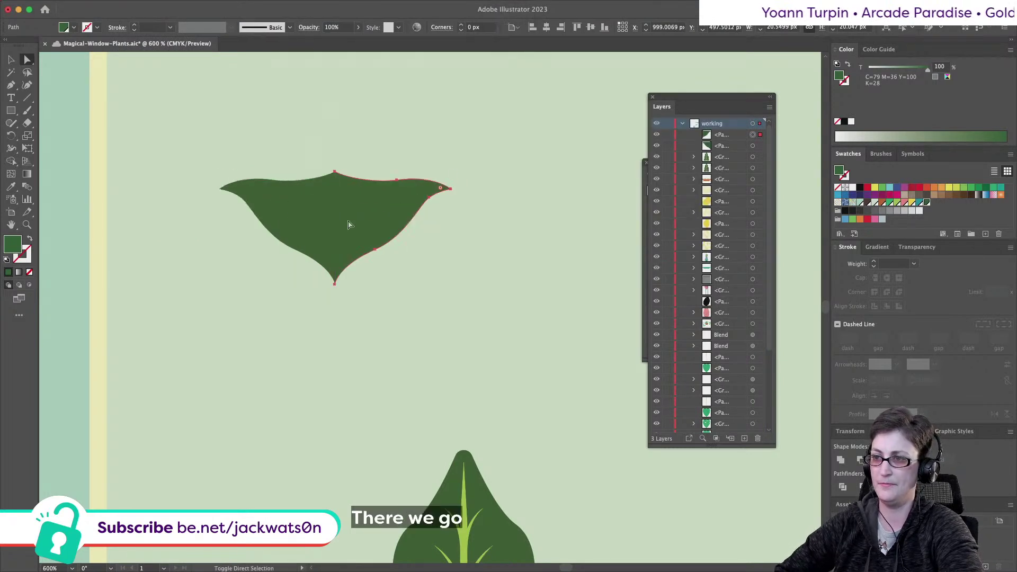
left_click(310, 214, "shift")
key("super+j")
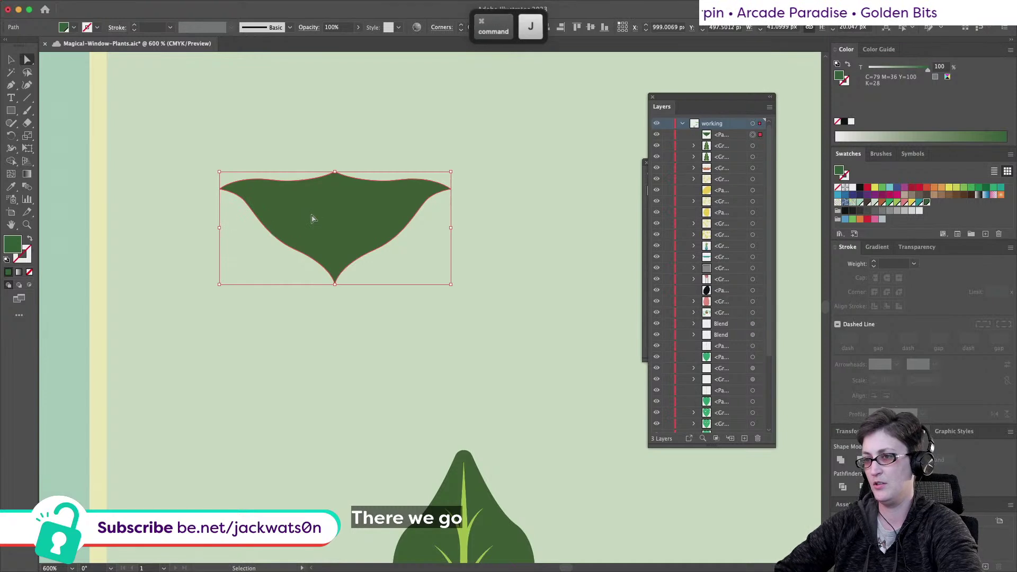
Round the corners at the joined leaf shape's upper centre peak and bottom tip
left_click(334, 173)
left_click_drag(335, 182, 337, 206)
mouse_move(334, 284)
left_mouse_down()
mouse_move(335, 301)
mouse_move(334, 292)
left_mouse_up()
left_click(249, 279)
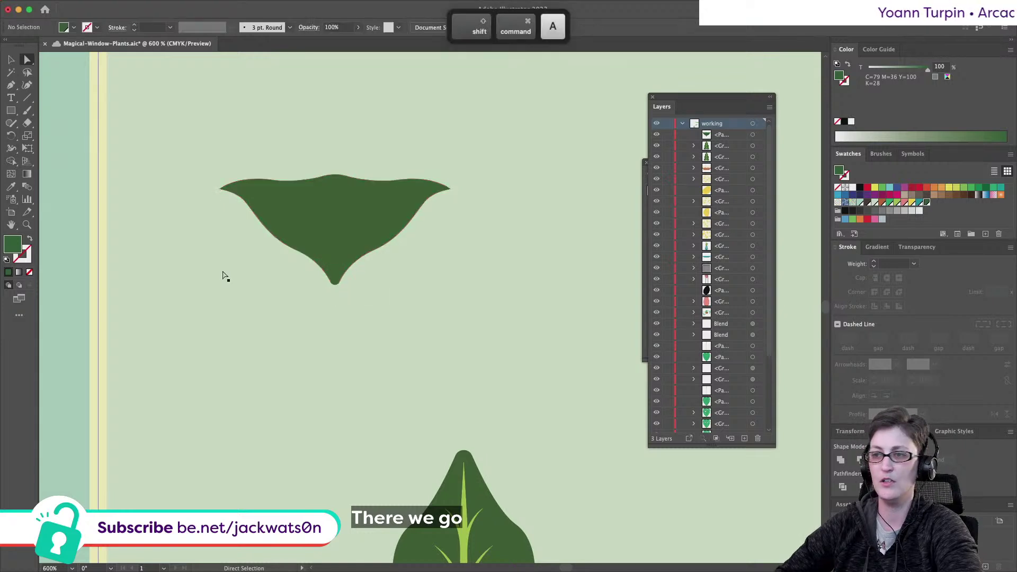
Duplicate the veined dark green leaf and place the copy over the small new leaf shape
scroll(222, 276, "down", 2)
scroll(222, 275, "up", 1)
key("p")
scroll(238, 178, "down", 5)
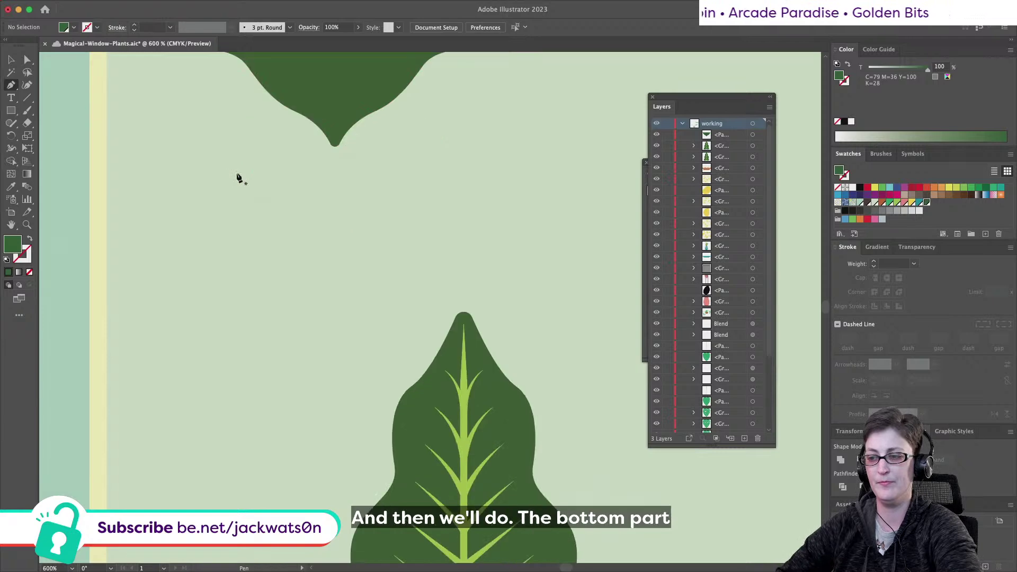
scroll(238, 178, "down", 1)
key("v")
left_click(412, 400)
key("ctrl+c")
scroll(352, 254, "up", 3)
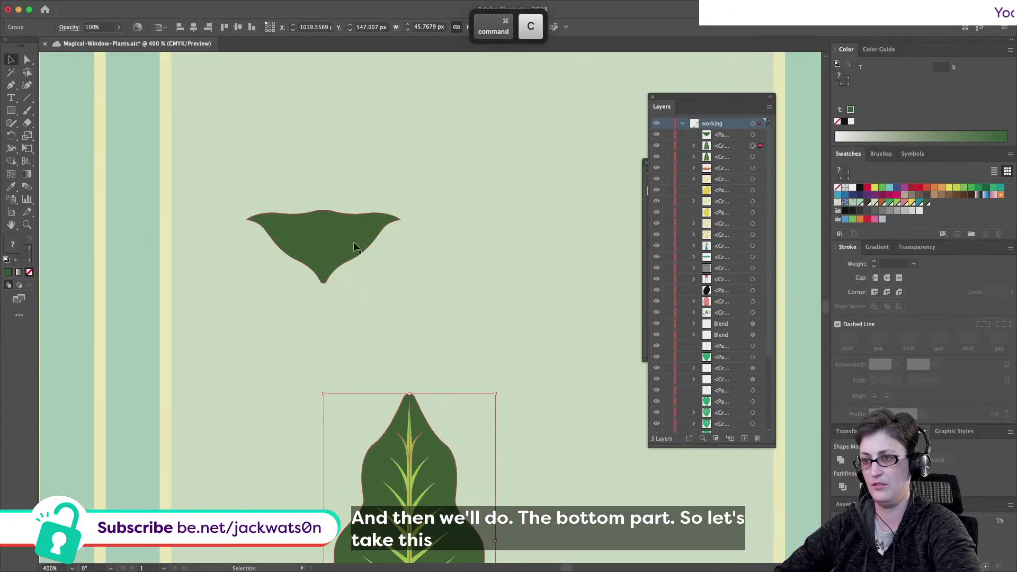
key("ctrl+v")
left_click_drag(475, 327, 369, 258)
Bring the small leaf shape in front of the duplicated veined leaf, and scale the duplicate down slightly
left_click(344, 273)
key("super+x")
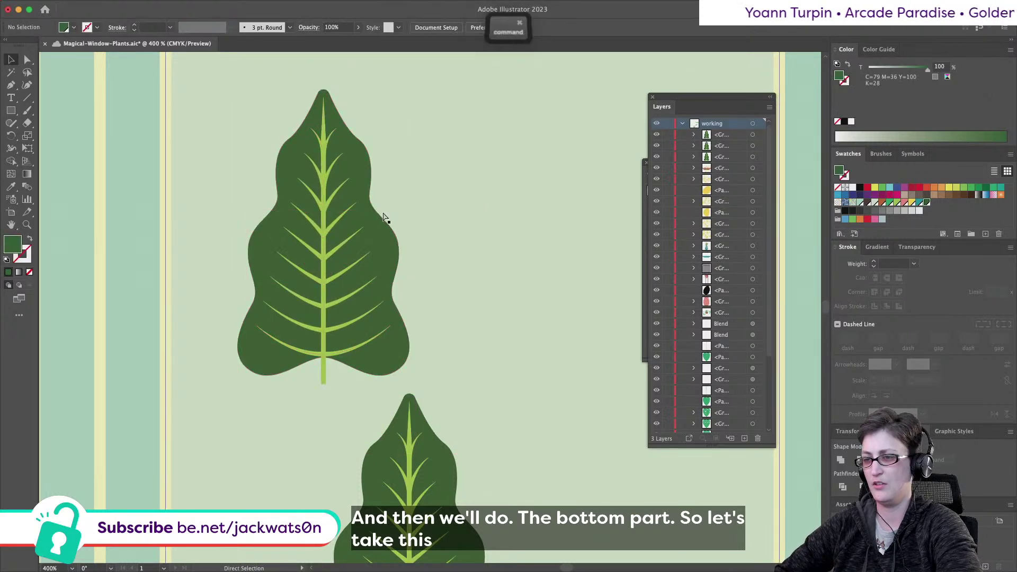
key("super+f")
left_click(350, 138)
left_click_drag(326, 94, 324, 103)
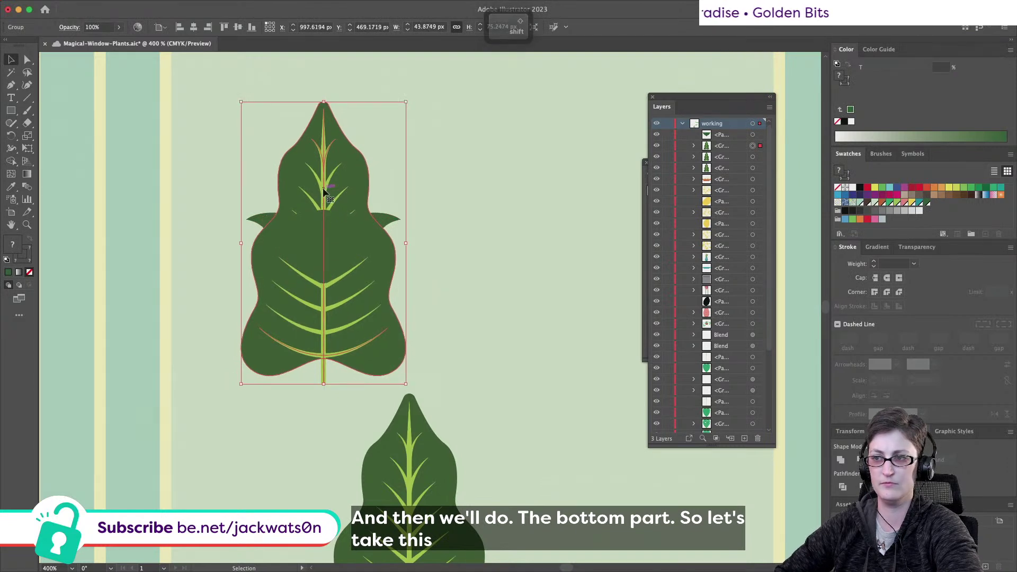
Cut the duplicated leaf's body along the small shape's outline inside its group, and delete the part above it
left_click(383, 229, "super")
left_click(350, 177)
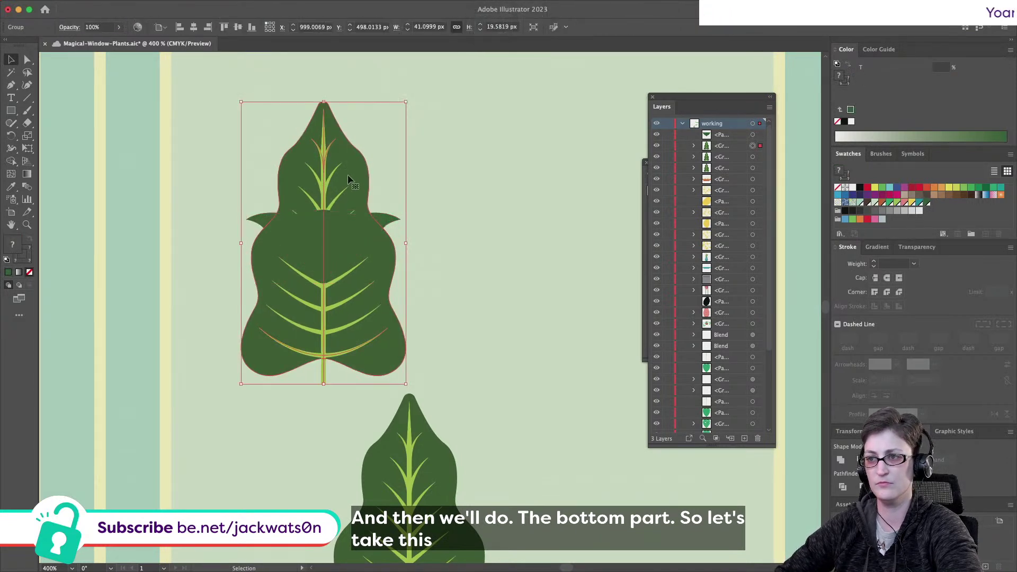
double_click(348, 177)
left_click(356, 167)
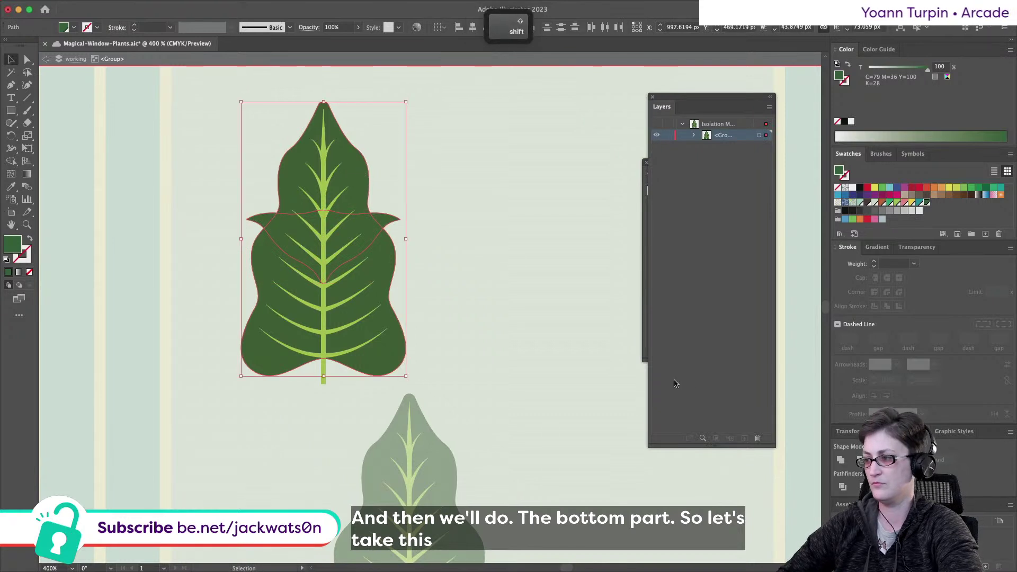
key("super+shift+a")
left_click(339, 151)
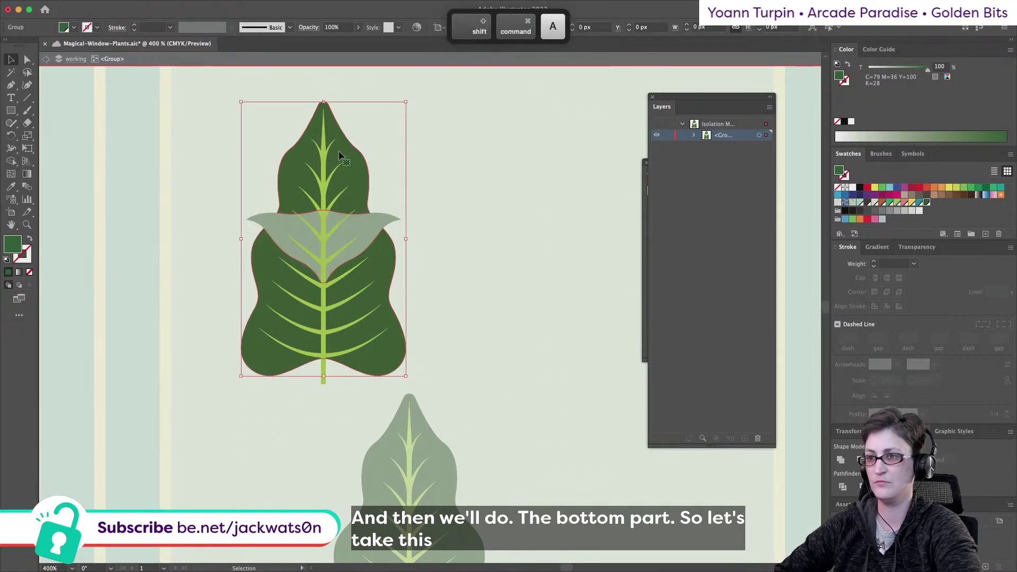
left_click(28, 59)
key("super+shift+a")
left_click(370, 204)
key("Delete")
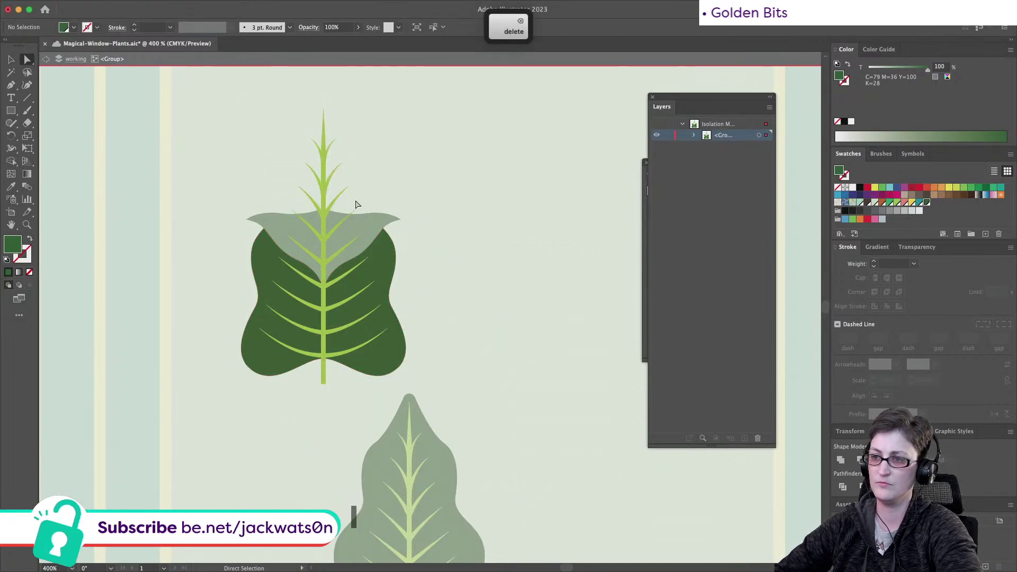
Expand the blend of side veins in the duplicated leaf into separate paths
key("v")
left_click(321, 166)
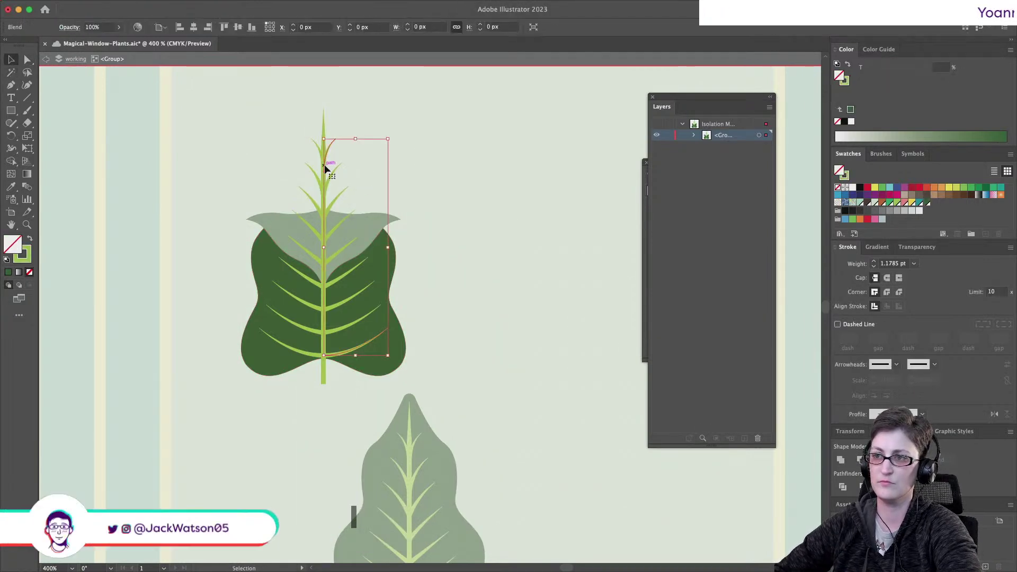
left_click(130, 6)
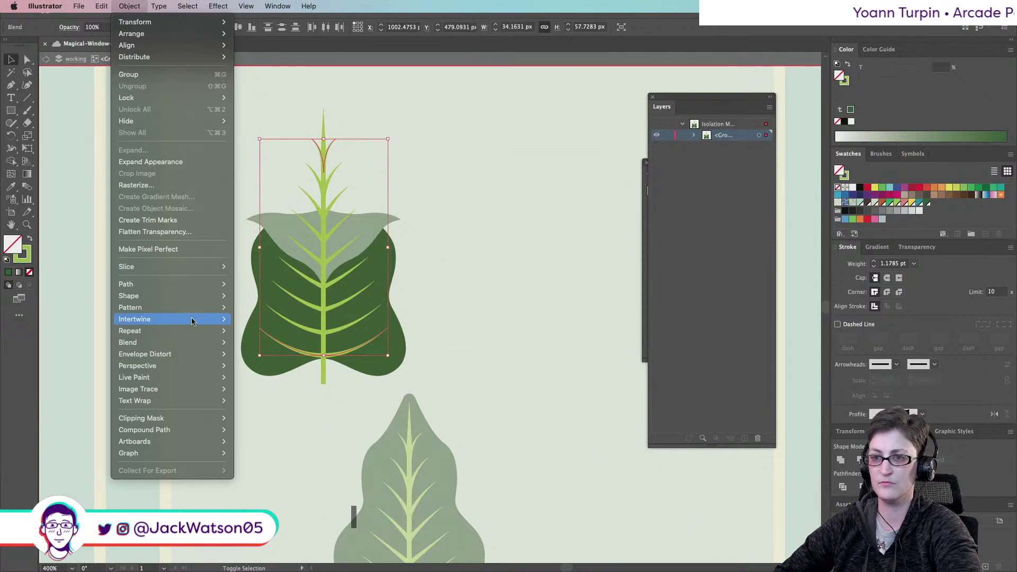
mouse_move(188, 342)
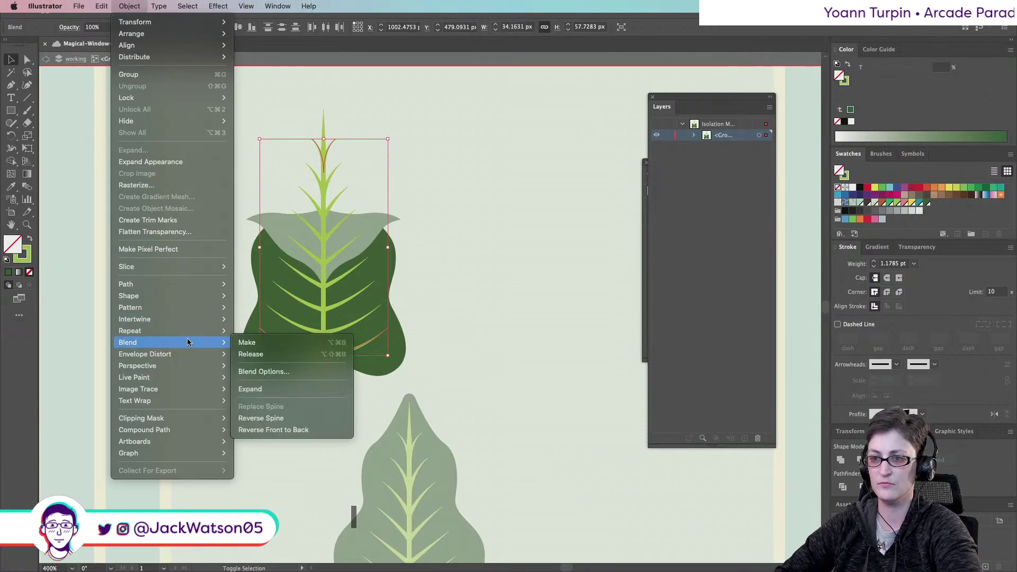
left_click(252, 387)
Delete the side veins and the centre vein section above the fold, and leave group isolation
key("a")
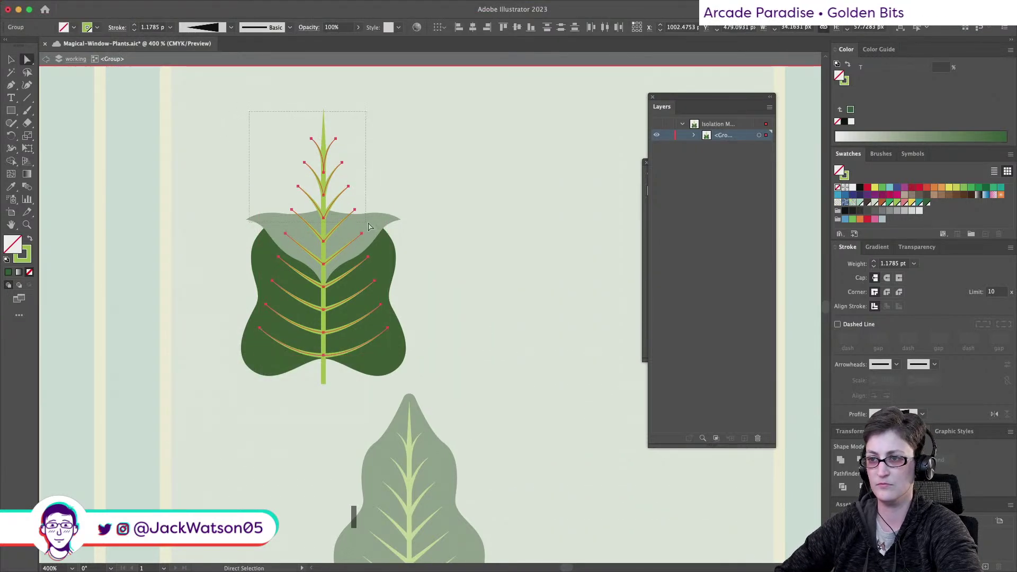
left_click(343, 162)
key("BackSpace")
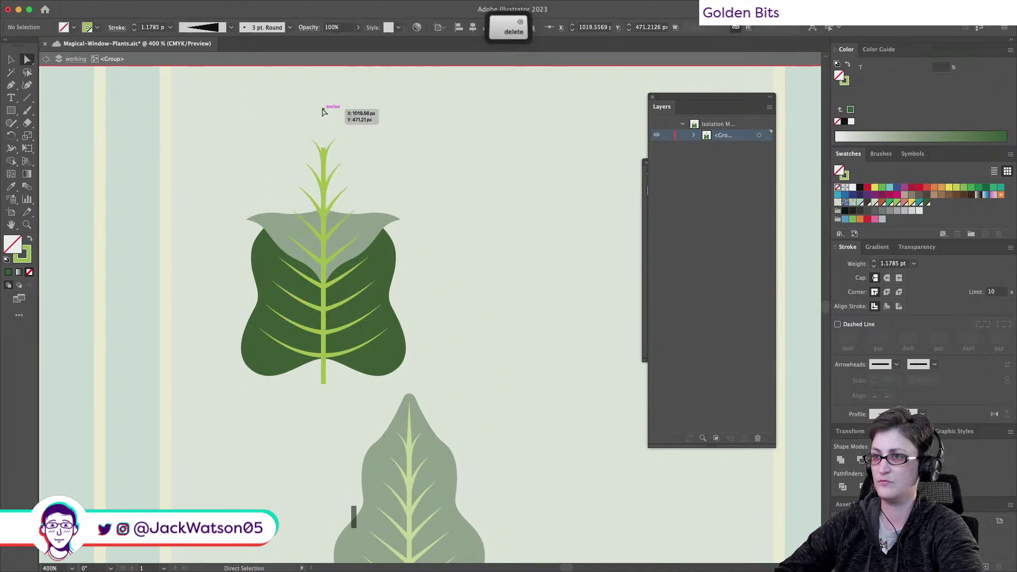
left_click_drag(322, 149, 345, 290)
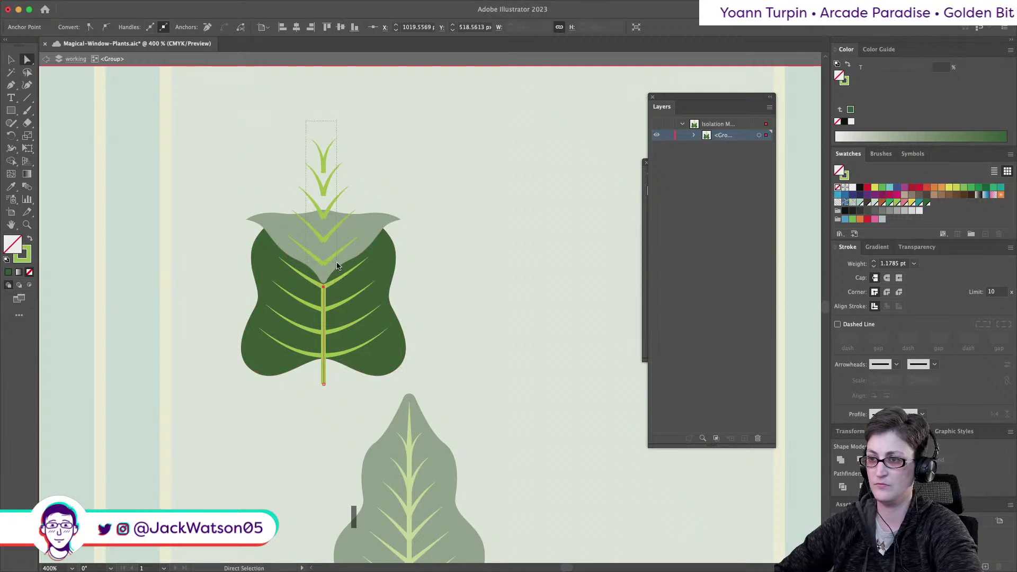
key("BackSpace")
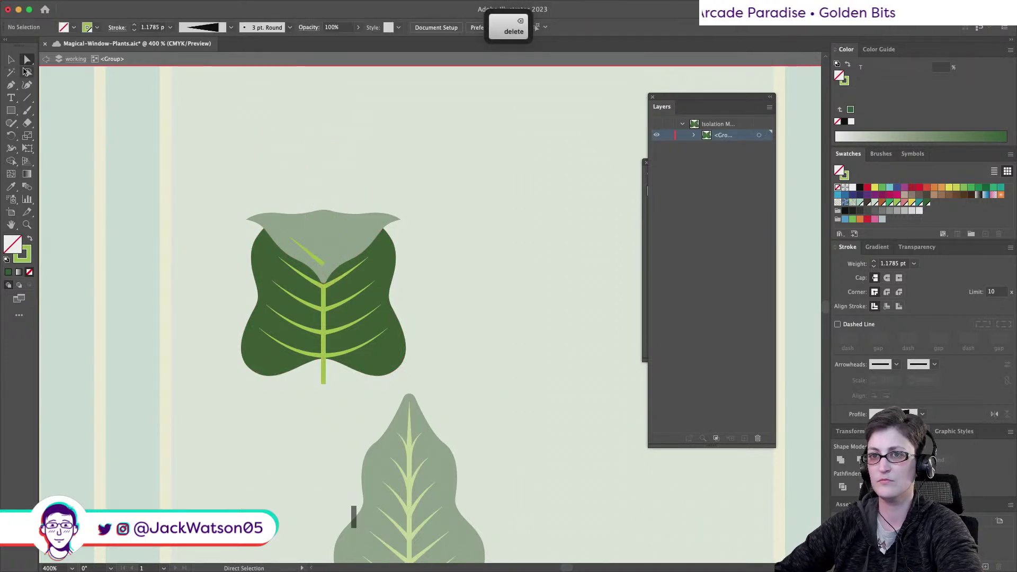
left_click(45, 59)
Move the trimmed lower leaf group slightly upward beneath the small folded shape
left_click(328, 249)
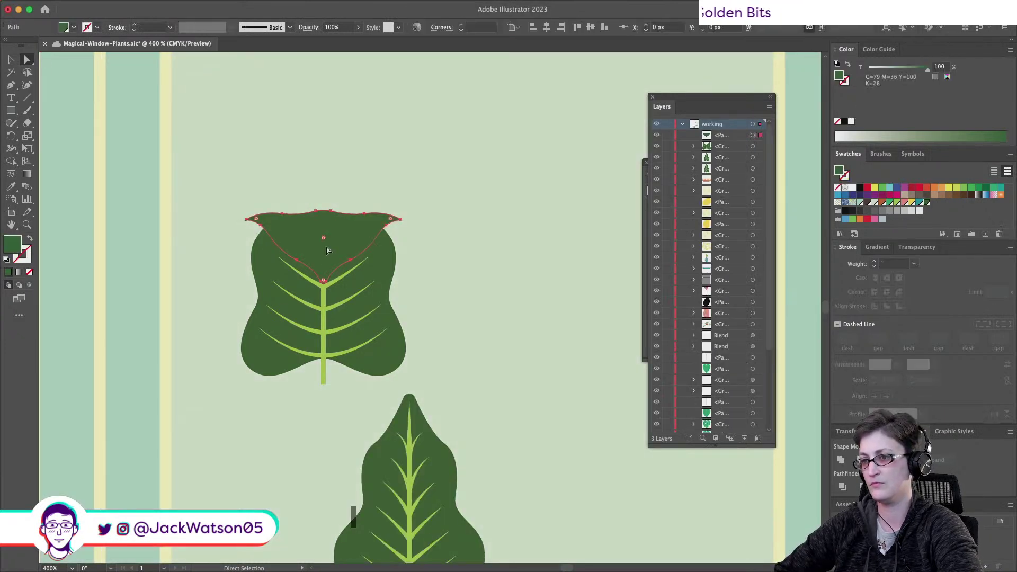
left_click(386, 231)
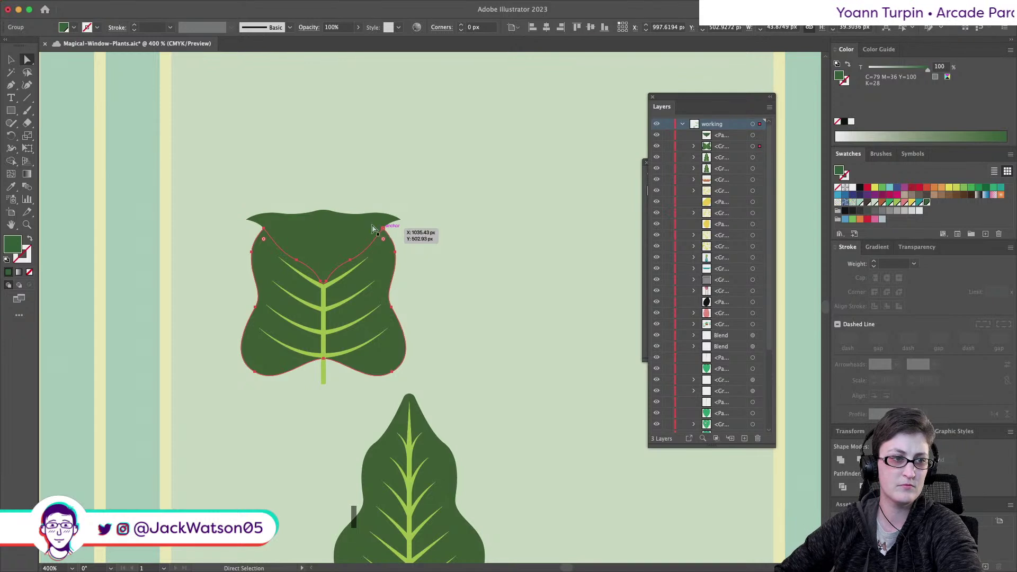
key("v")
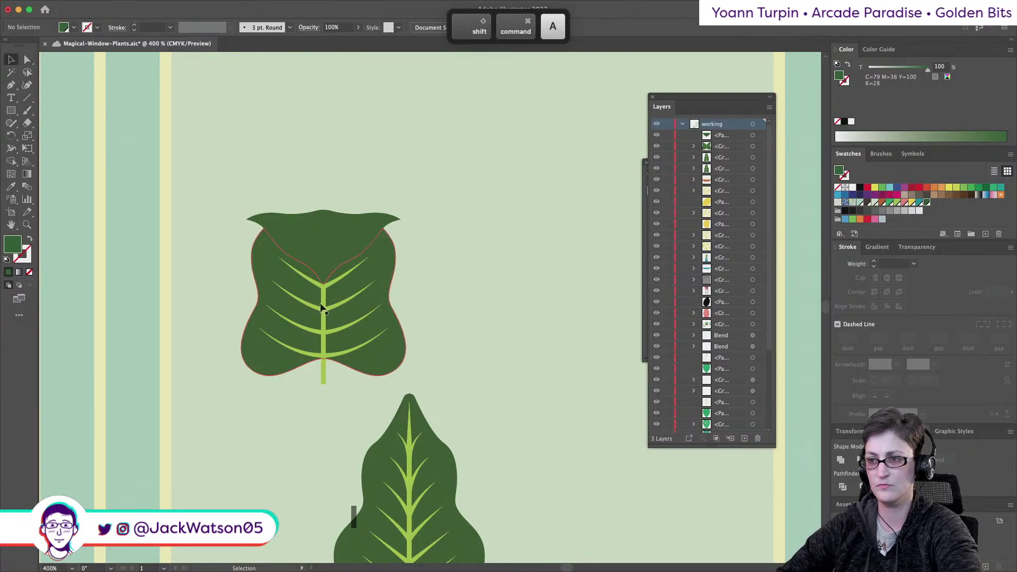
left_click_drag(256, 319, 272, 307)
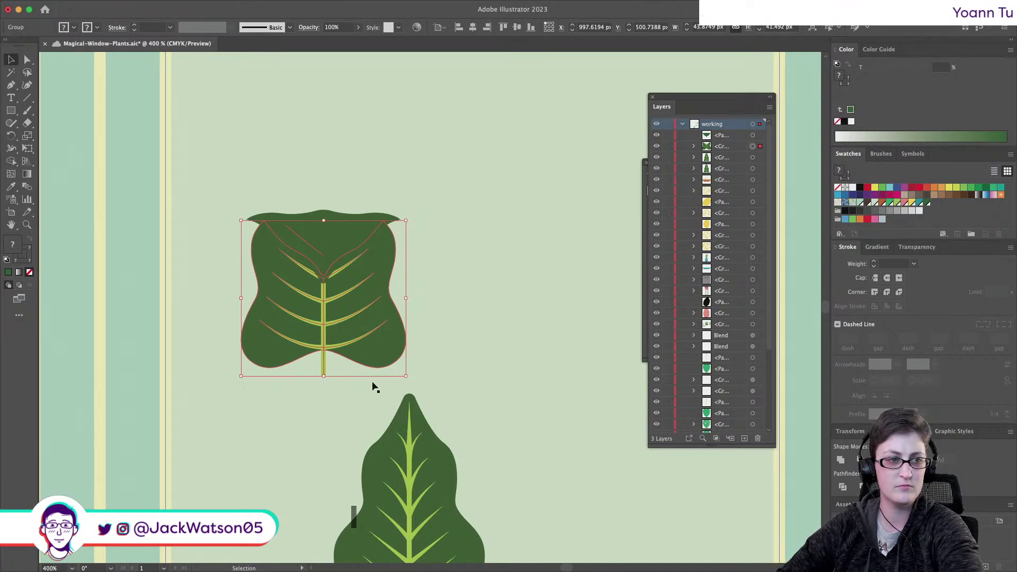
Widen the top of the lower leaf group with a symmetrical perspective distortion, and stretch the group vertically
left_click(24, 152)
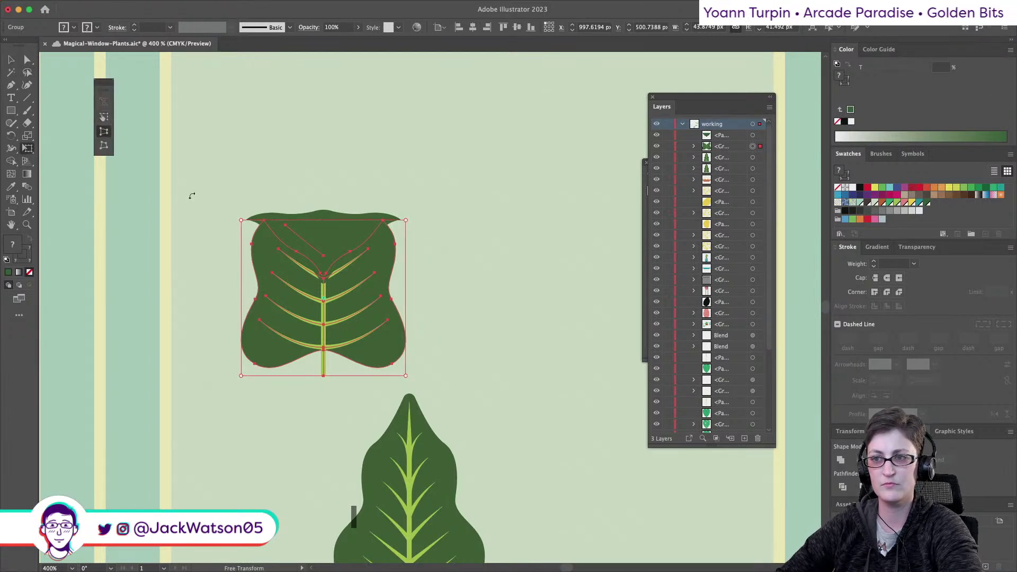
left_click_drag(241, 220, 220, 226)
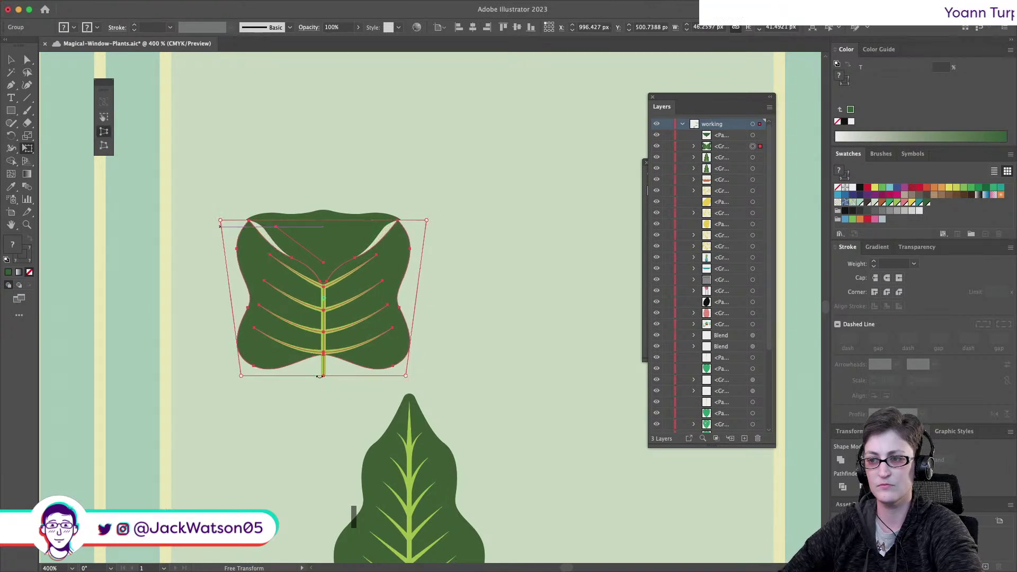
key("super+z")
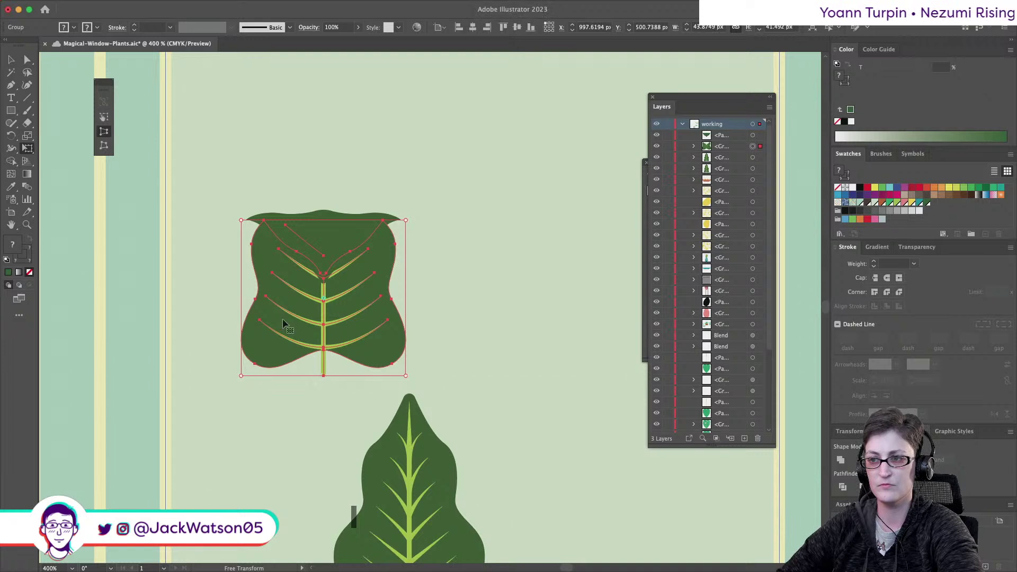
key("super+shift+z")
key("v")
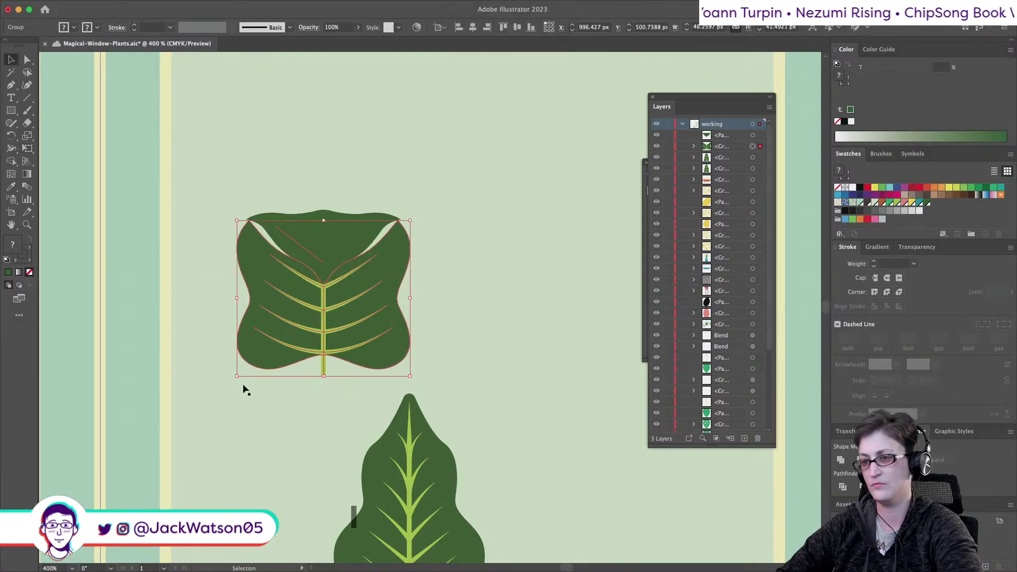
left_click_drag(324, 376, 327, 406)
key("super+equal")
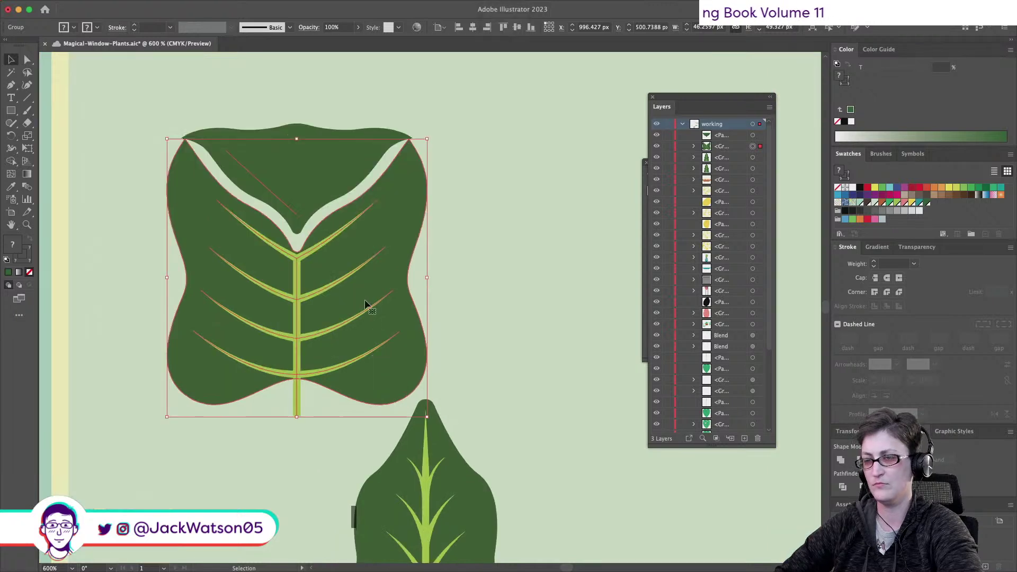
Undo the stretch and perspective distortion, and delete the trimmed lower leaf group
key("super+z")
key("super+z")
key("super+z")
key("BackSpace")
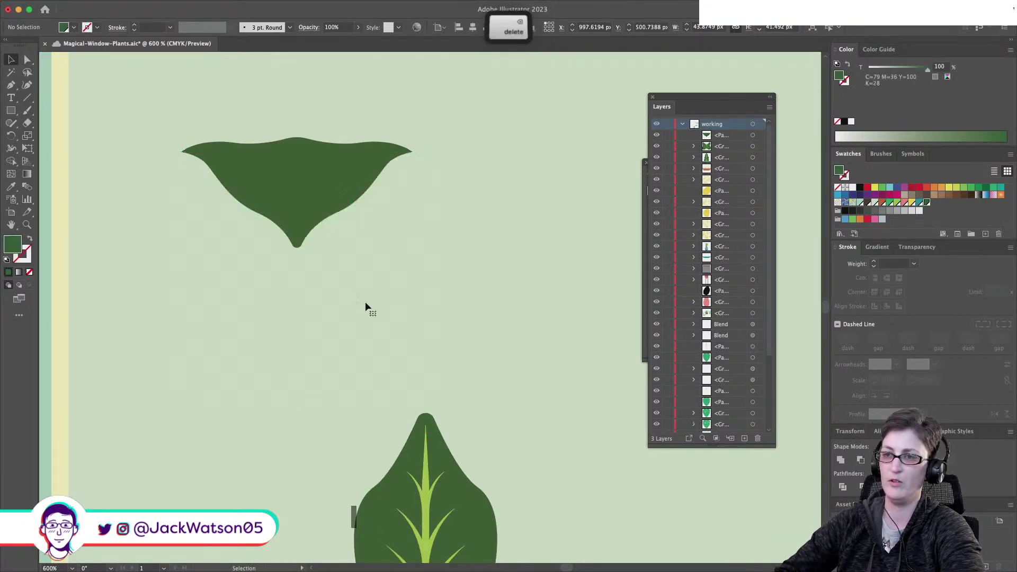
Narrow the dark green folded flap symmetrically about its centre to about 31 px wide
left_click(10, 85)
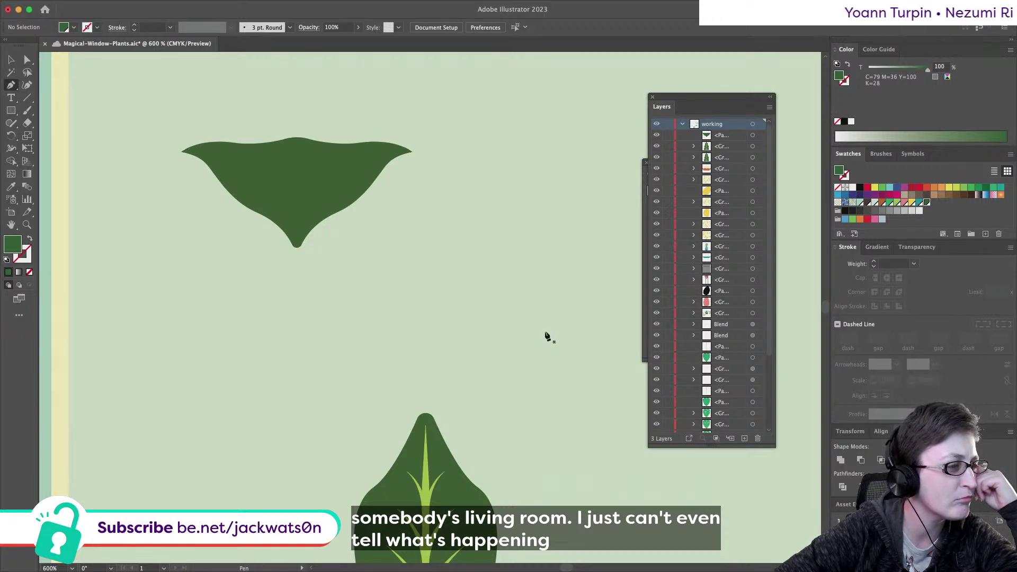
left_click(27, 60)
left_click(273, 201)
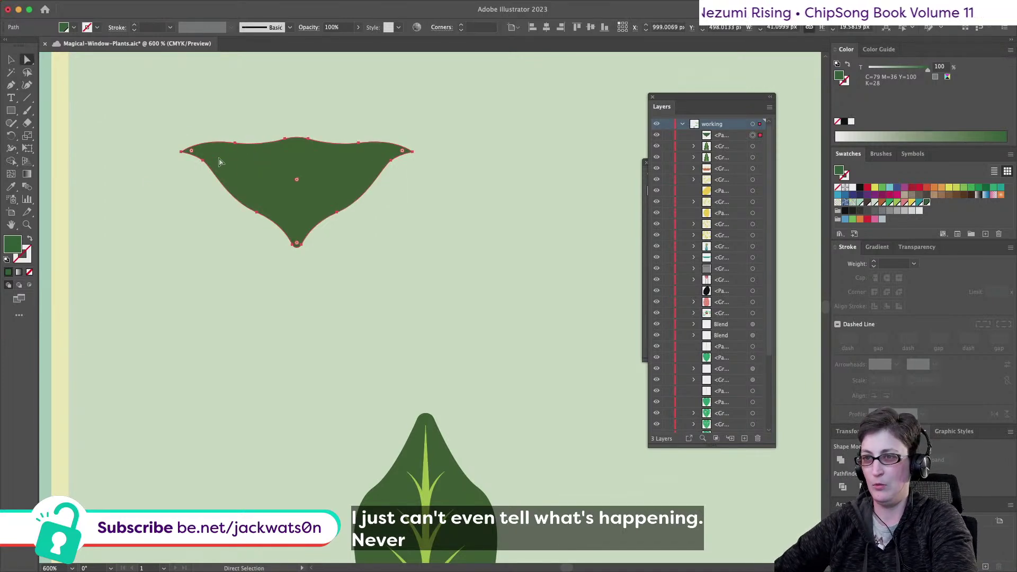
key("super+shift+a")
key("v")
left_click(290, 186)
left_click_drag(413, 192, 385, 192)
key("super+shift+a")
Draw a wavy left-half outline of the lower leaf from the flap's left corner to the centre line below its tip, about 25 px tall
left_click(11, 85)
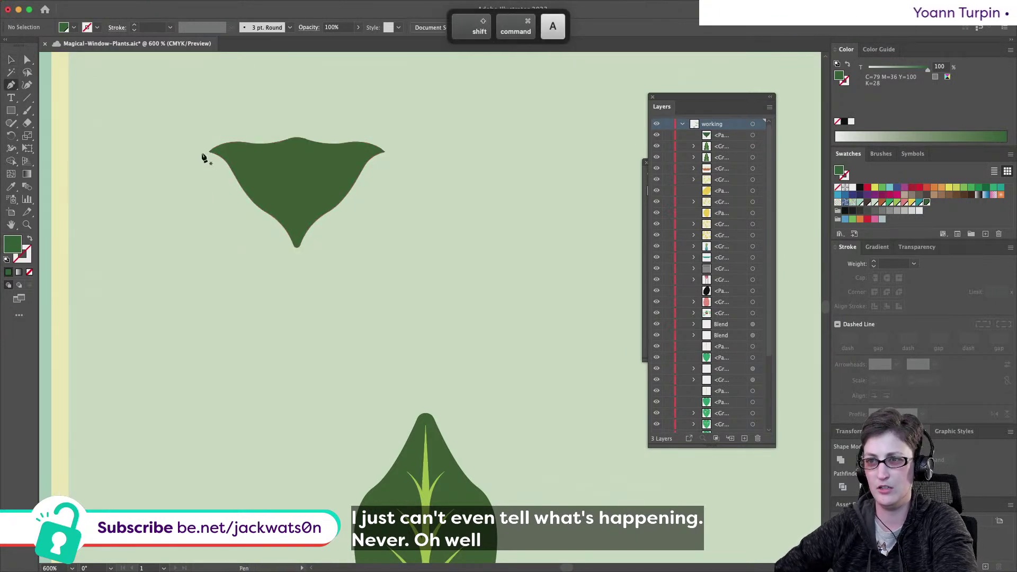
left_click_drag(193, 161, 192, 162)
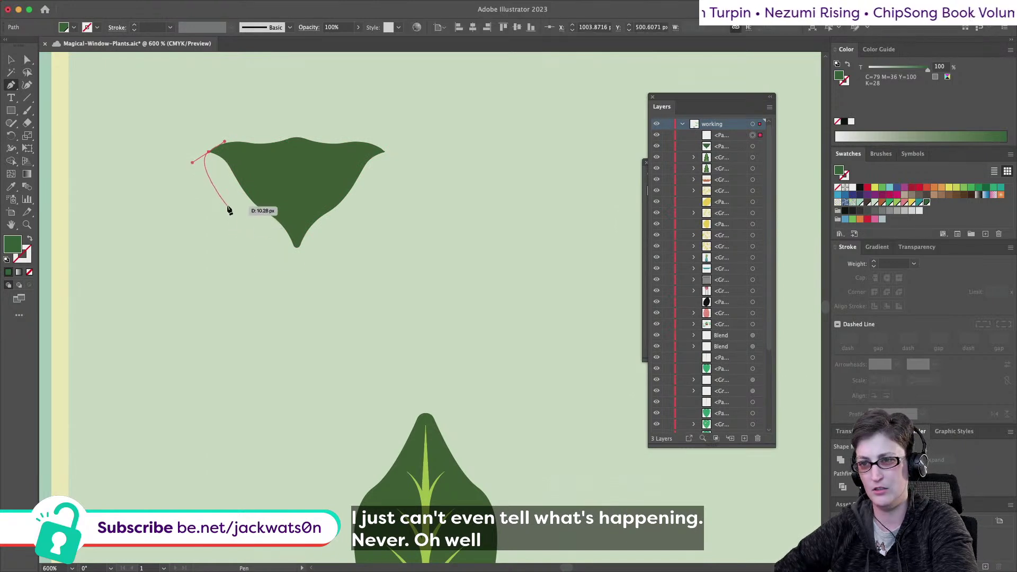
left_click_drag(248, 224, 249, 225)
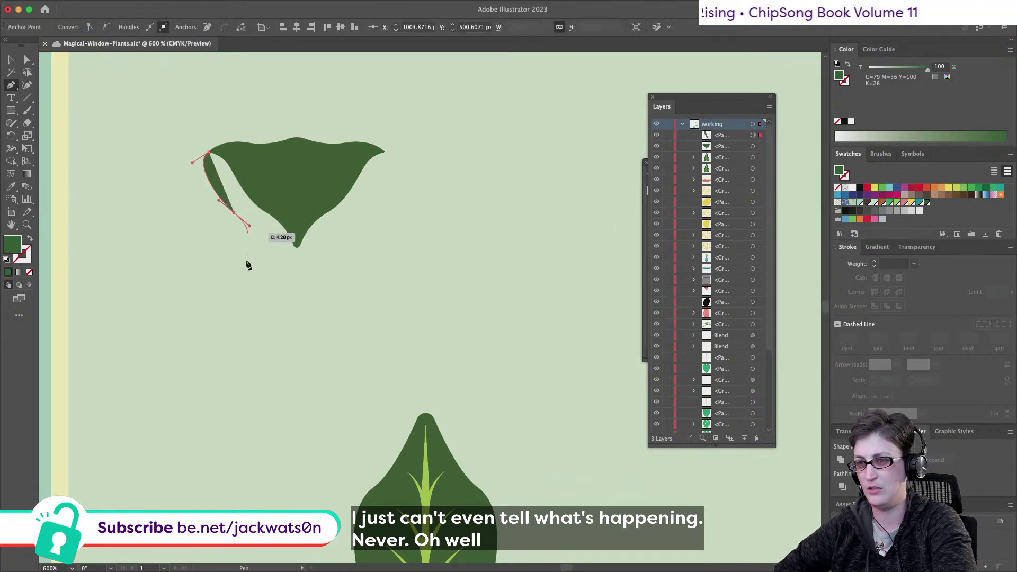
left_click_drag(254, 288, 274, 303)
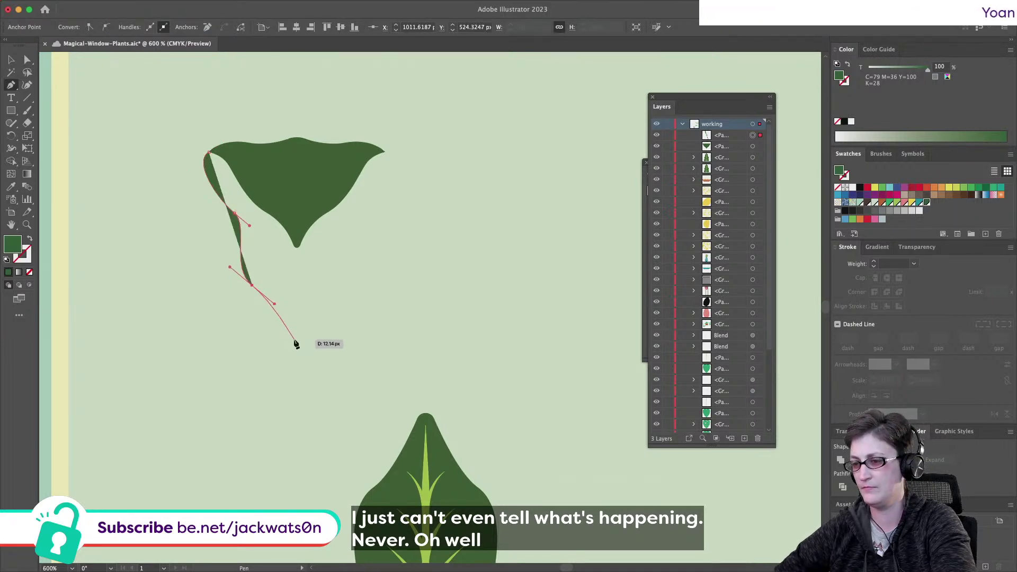
scroll(295, 344, "down", 5)
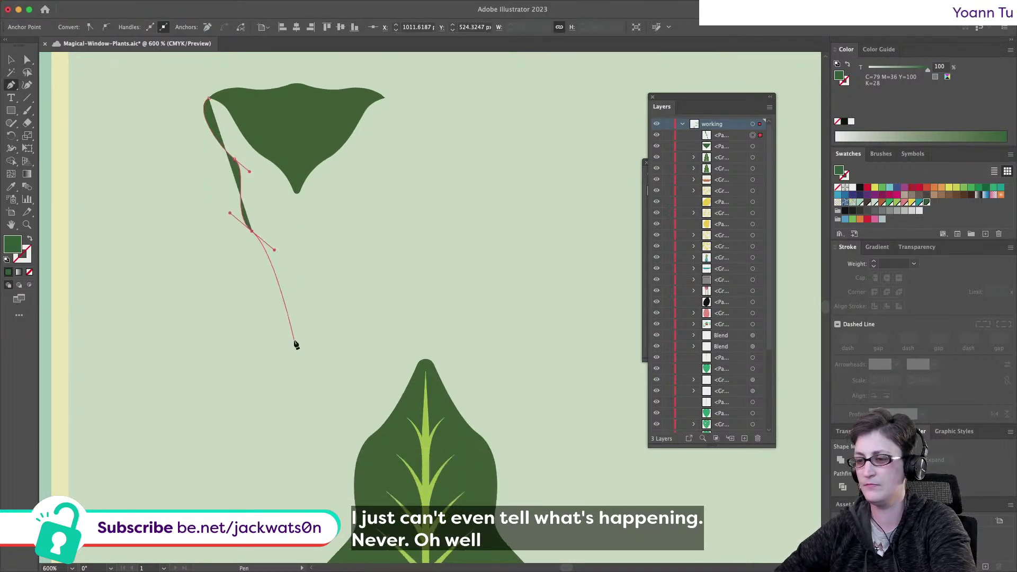
left_click(297, 212)
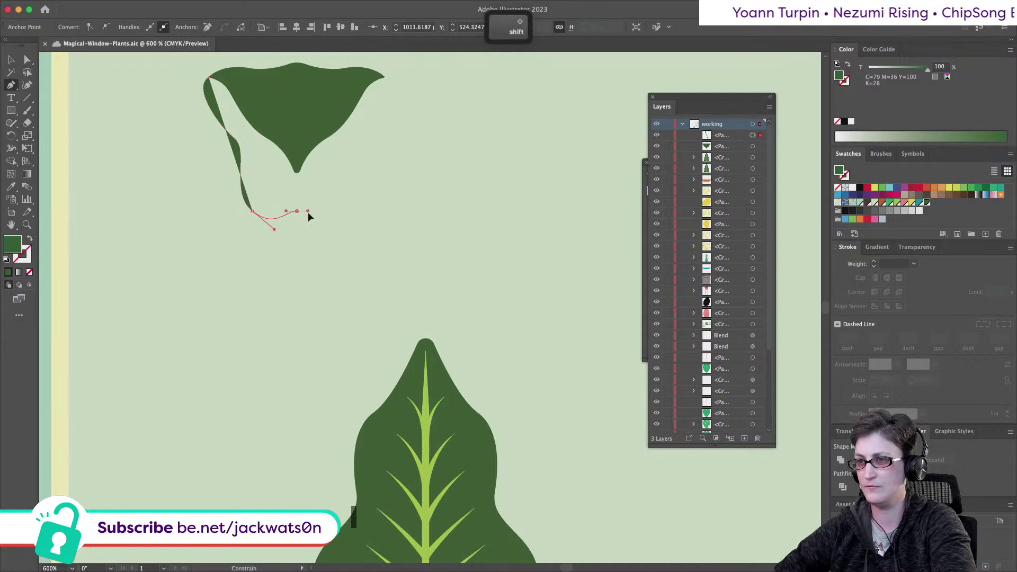
Copy the half outline in place, reflect the copy horizontally, and move it to the opposite side so the halves meet at the centre line
key("super+shift+a")
left_click(10, 59)
left_click(244, 165)
key("super+c")
key("super+f")
left_click(101, 6)
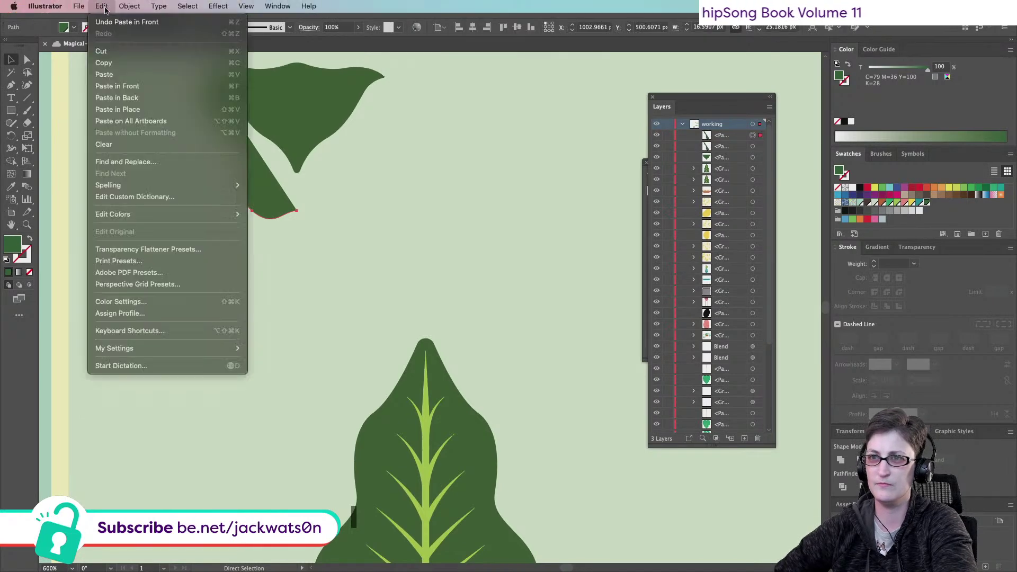
mouse_move(129, 6)
left_click(300, 63)
key("Return")
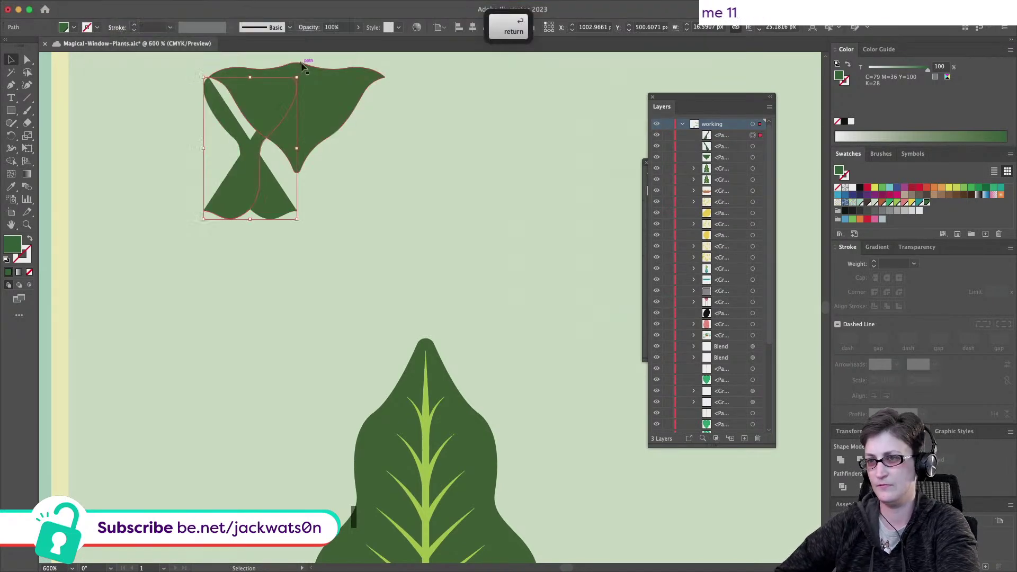
left_click_drag(220, 192, 322, 202)
Join the two half outlines into one lower leaf shape and place it behind the folded flap
left_click(267, 200, "shift")
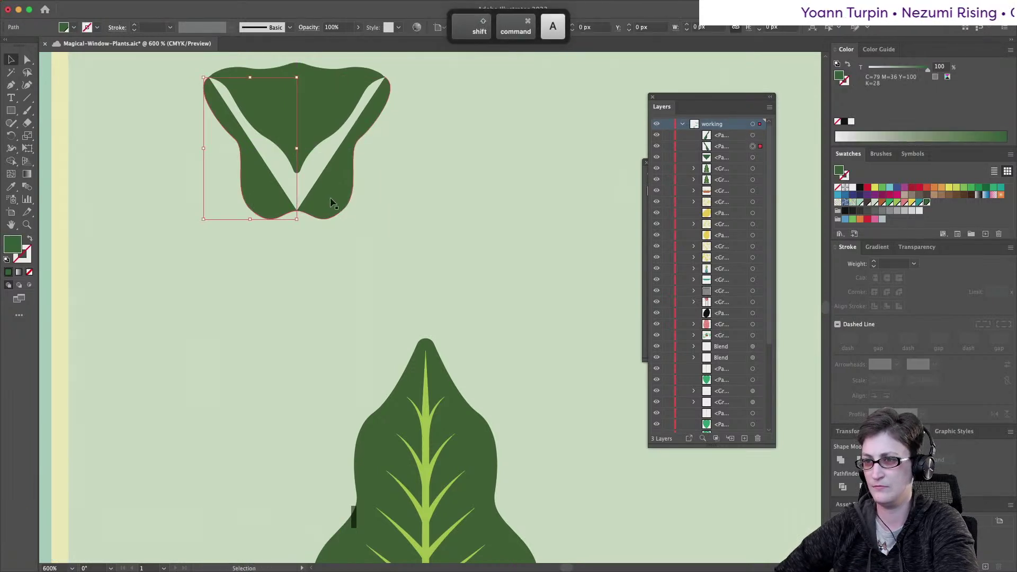
key("super+j")
key("super+z")
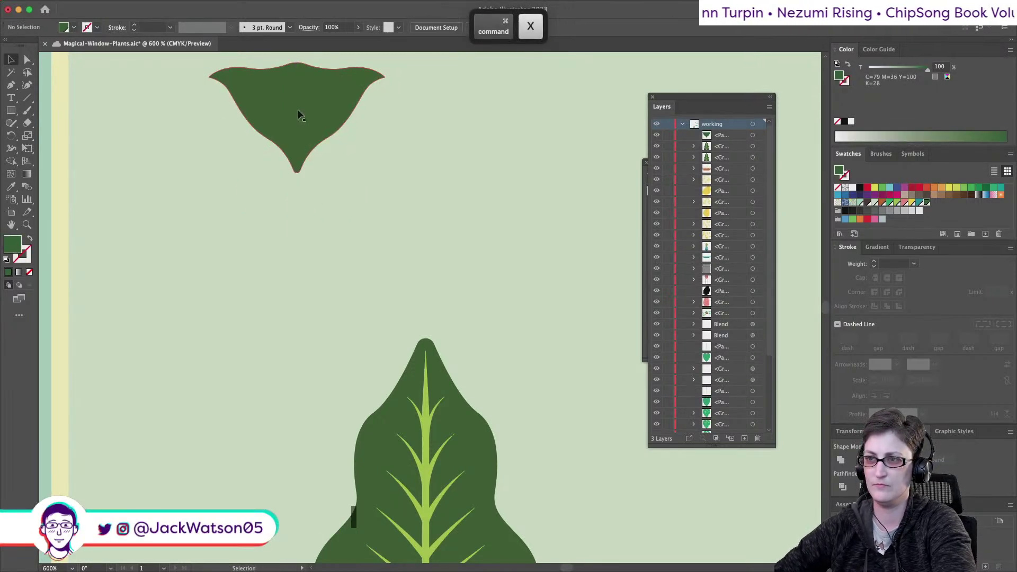
key("shift+super+a")
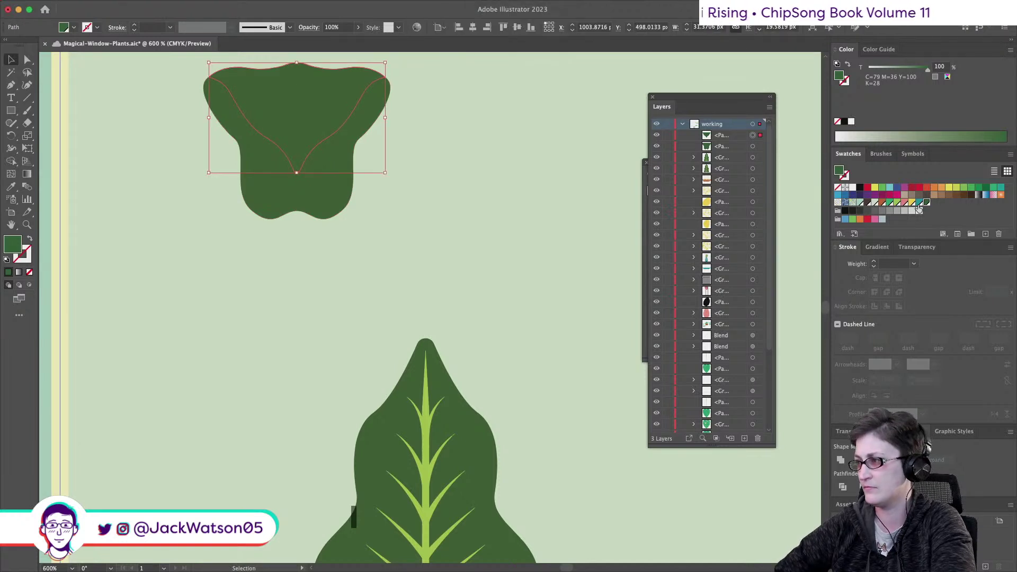
Fill the folded flap with the brighter green swatch C=77 M=2 Y=78 K=0 and clear the selection
left_click(874, 204)
key("shift+super+a")
scroll(416, 222, "down", 2)
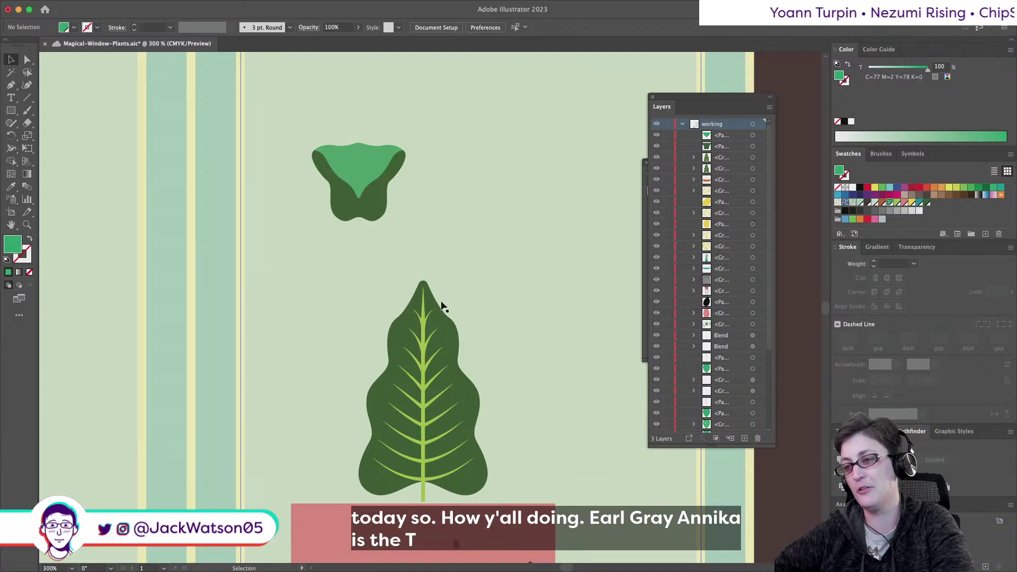
Try recolouring the folded flap with the lower leaf's dark green at a 75% tint
left_click(422, 311)
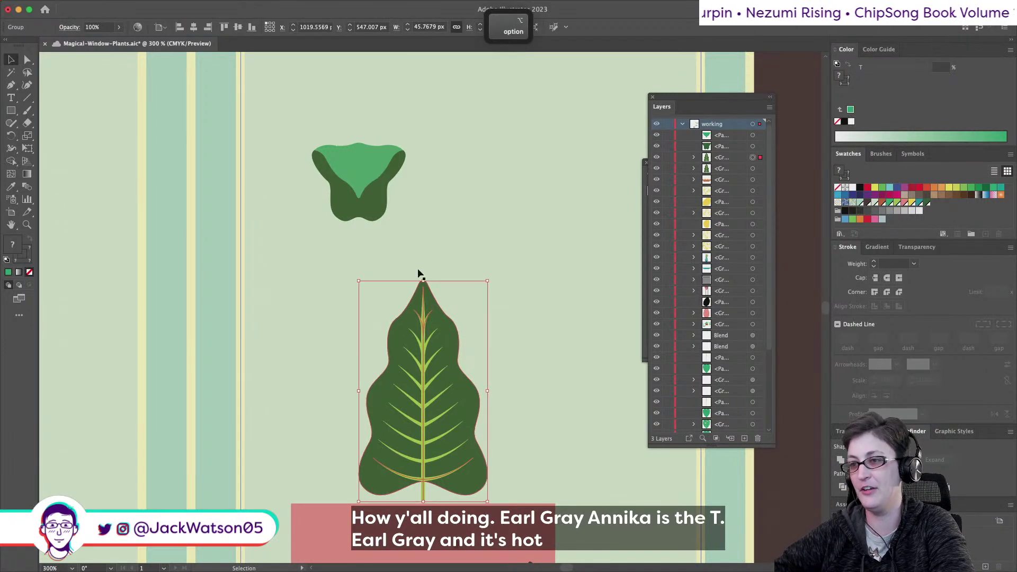
key("super+shift+a")
key("a")
left_click(327, 144)
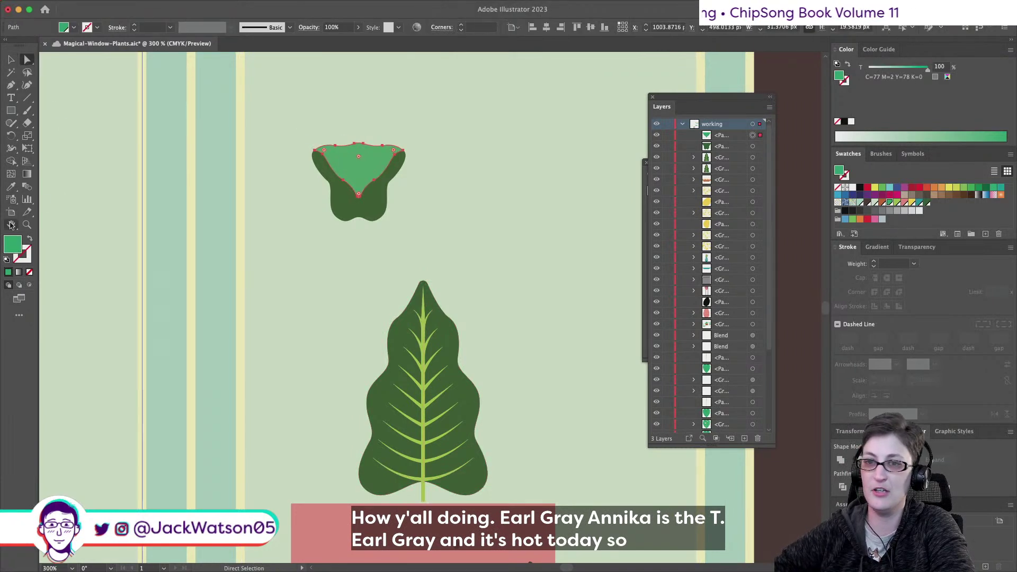
key("i")
left_click(388, 199)
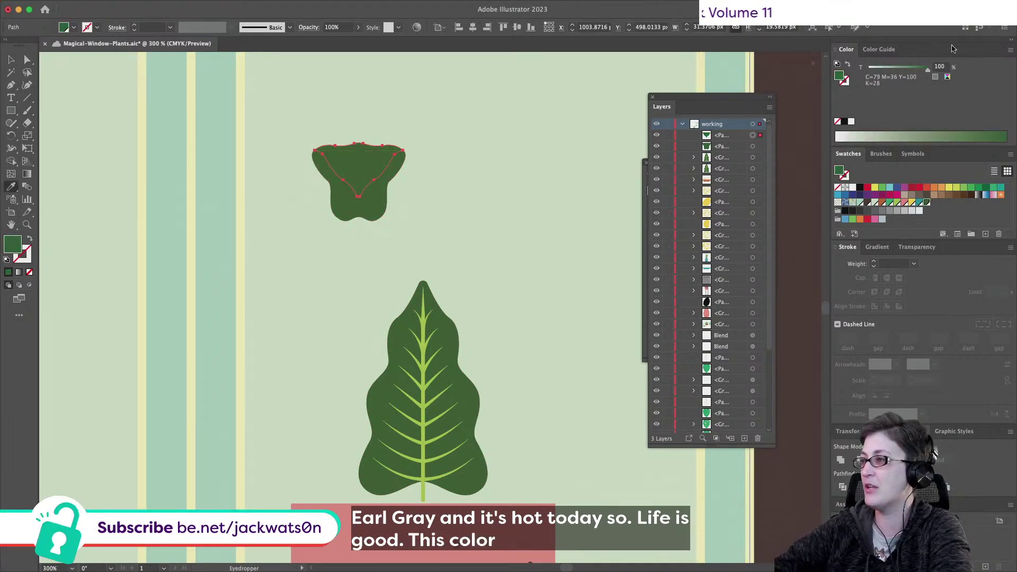
left_click(939, 67)
type("75")
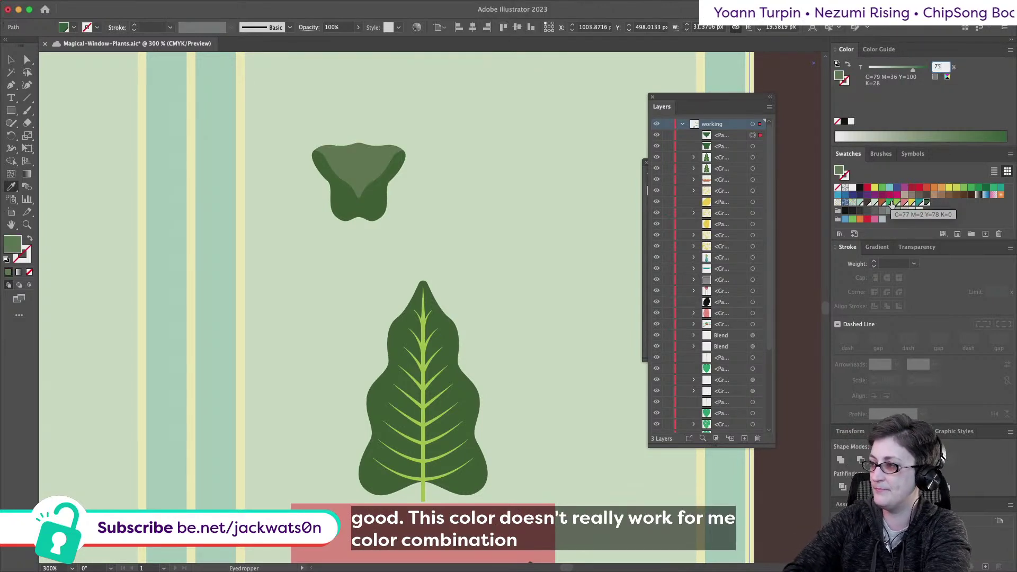
Undo the flap's 75% tint and dark green fill, and clear the selection
key("super+equal")
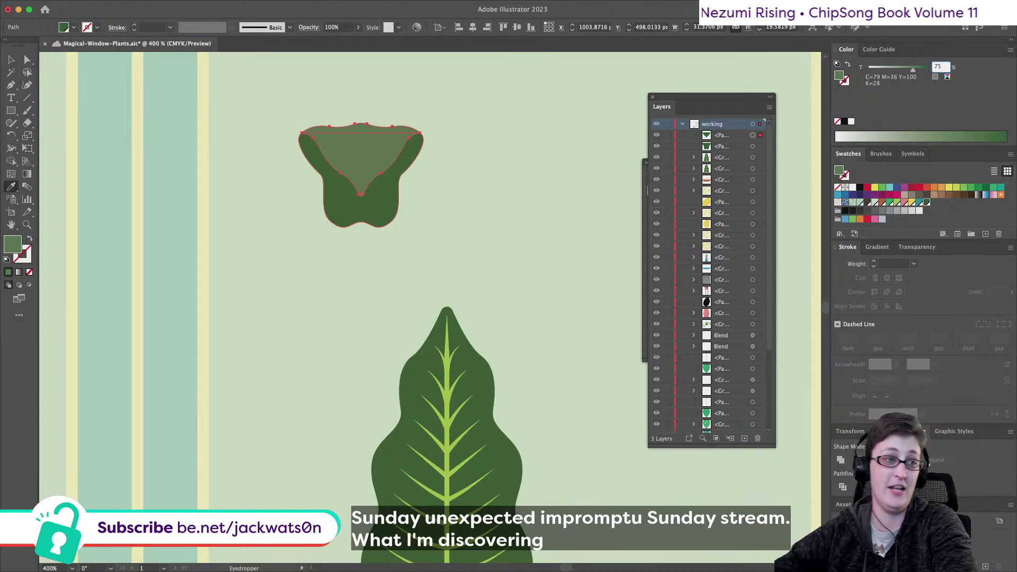
key("super")
key("super+z")
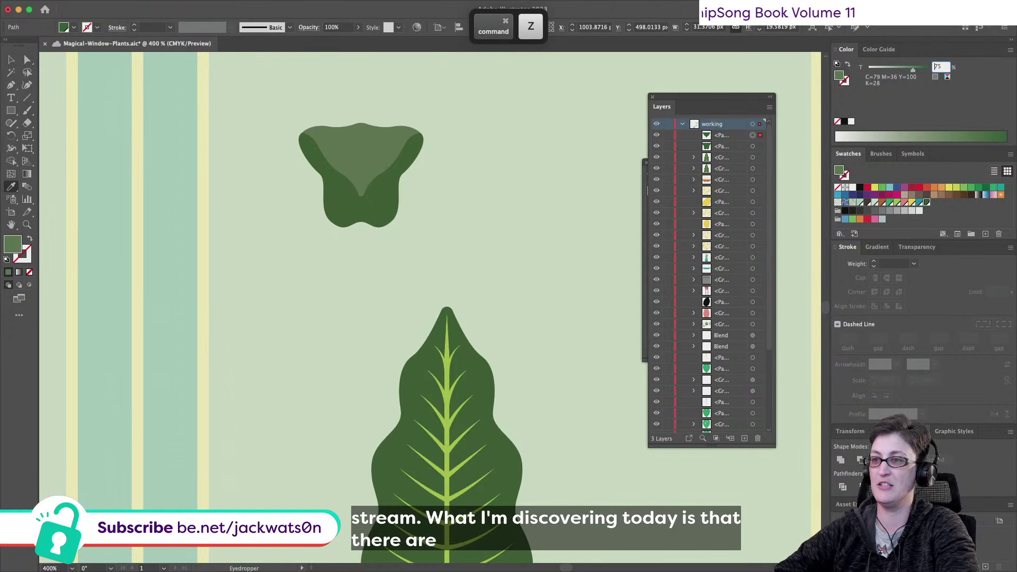
key("super+shift+z")
key("super+shift+a")
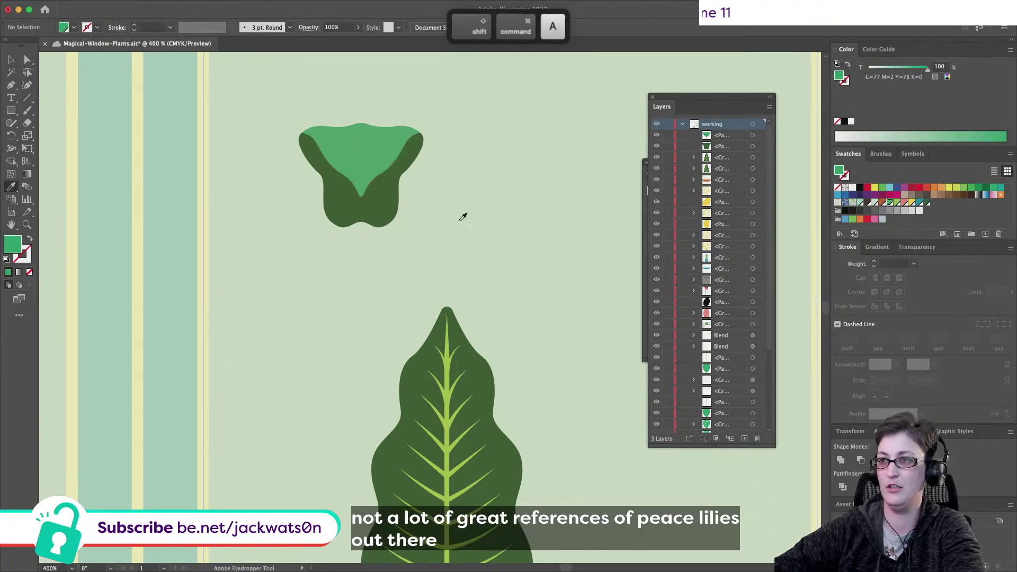
Draw a tapered centre vein about 17 px long from near the flap's tip to its upper edge, reusing the neighbouring leaf's 1.2294 pt vein stroke
scroll(358, 193, "up", 2)
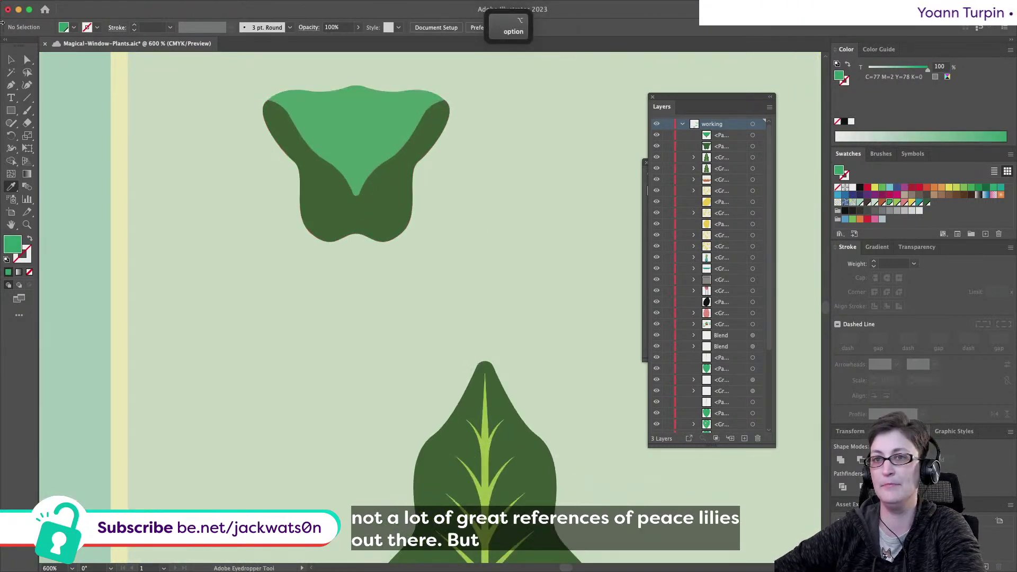
left_click(27, 59)
left_click(484, 411)
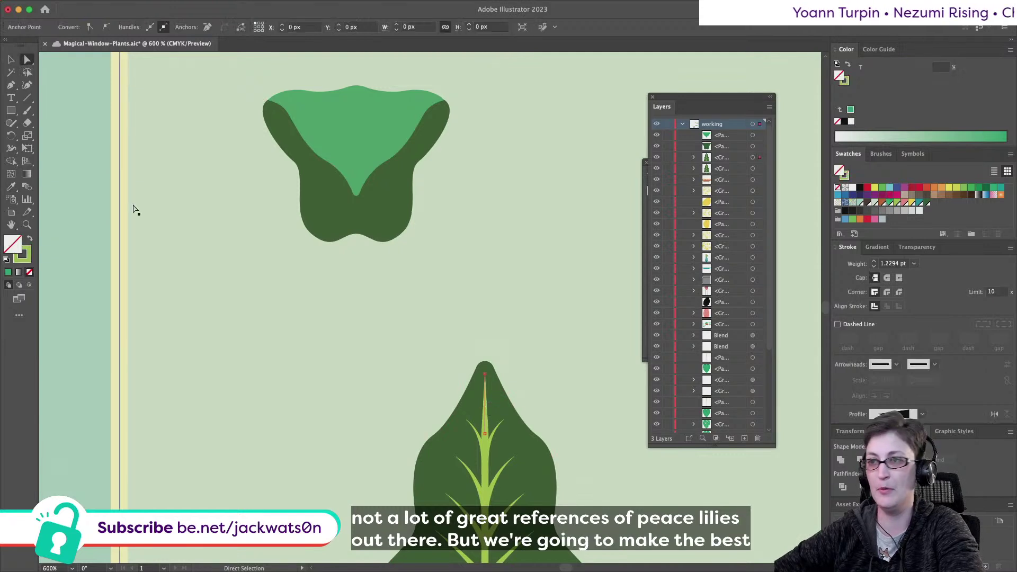
left_click(11, 86)
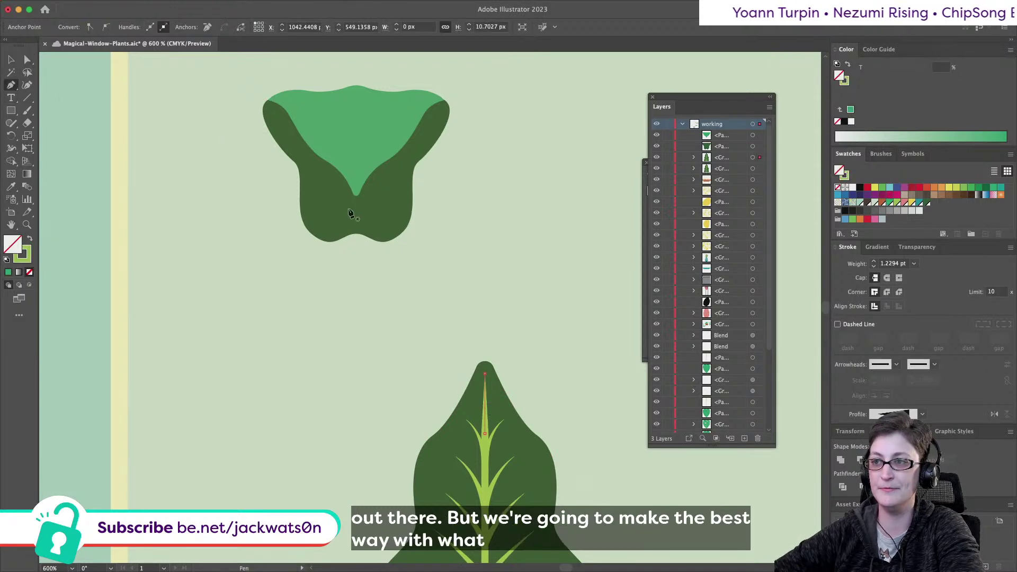
left_click(356, 184)
left_click(356, 86)
key("super+shift+a")
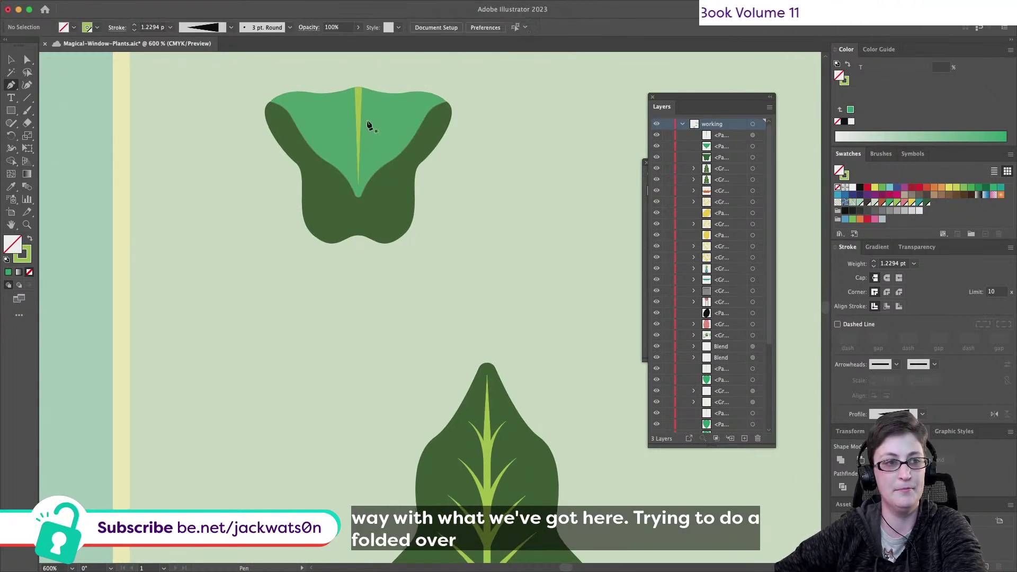
Draw a straight vertical stem from the flap's tip to just below the lower leaf, with a Uniform width profile
left_click(358, 198)
left_click(358, 256)
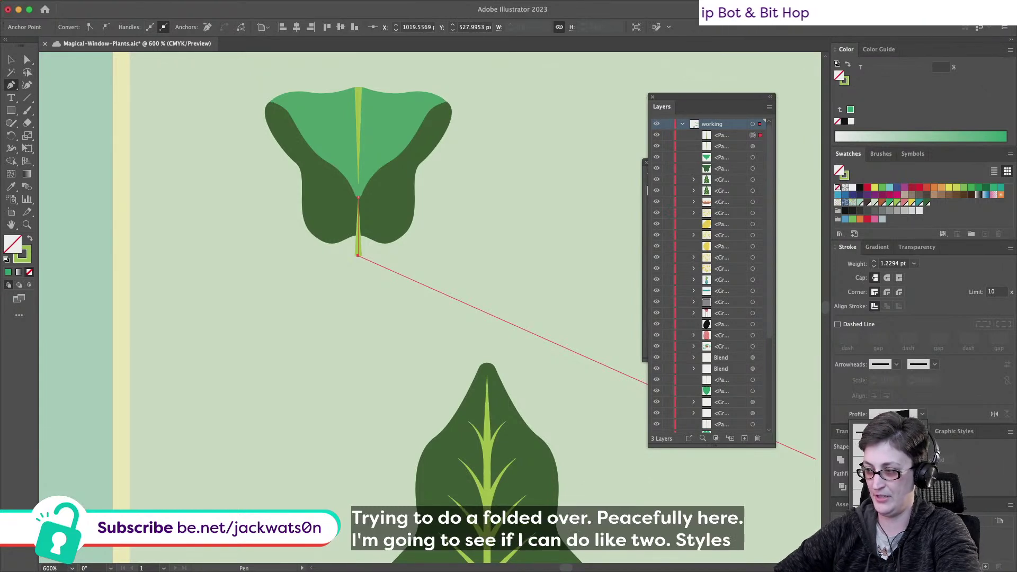
left_click(26, 60)
double_click(26, 59)
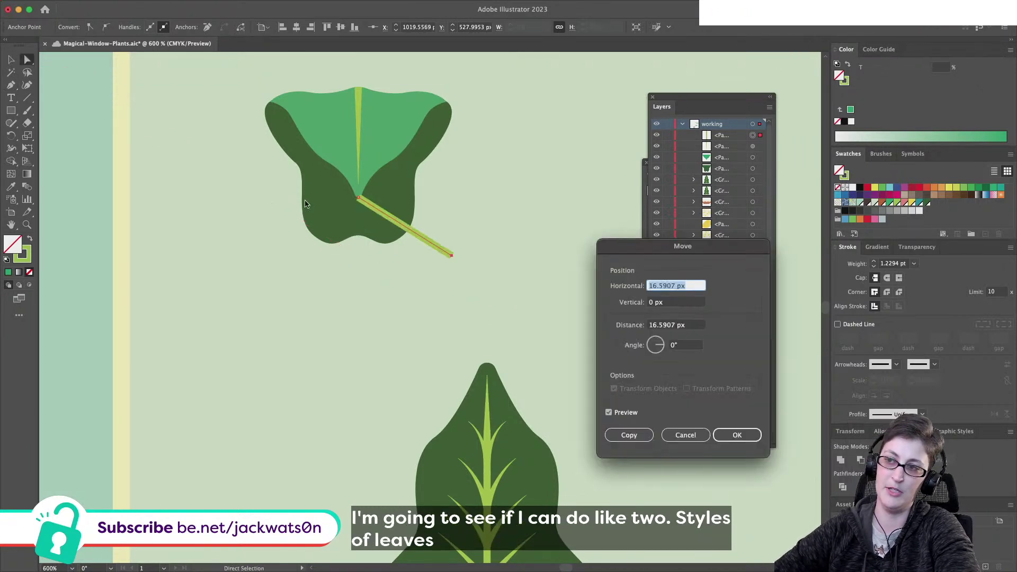
key("super+z")
left_click(674, 439)
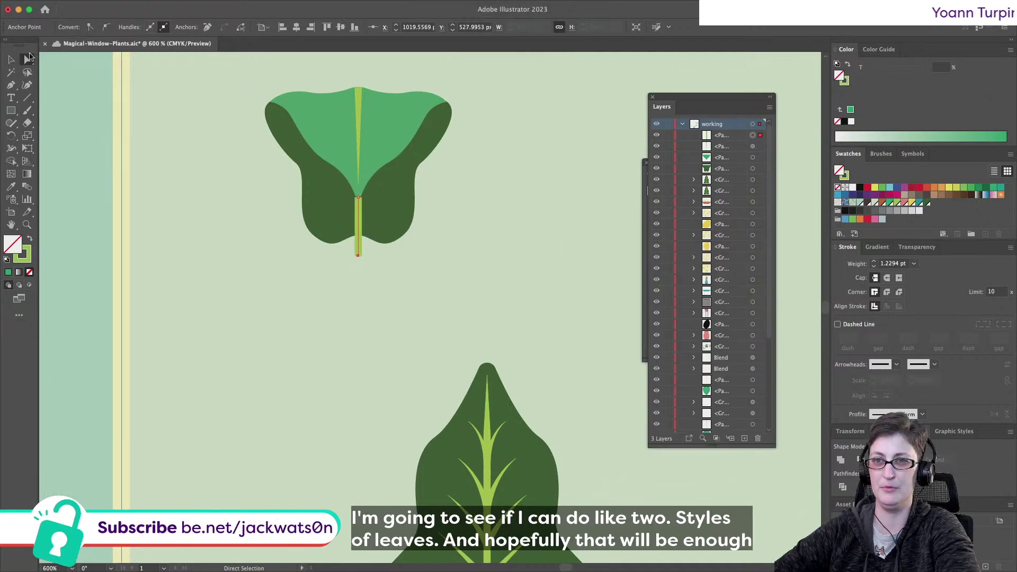
Extend the stem's upper end along the centre line so it overlaps most of the flap
key("shift+super+a")
left_click(360, 197)
left_click(357, 200)
key("shift+super+a")
left_click(357, 222)
key("Delete")
key("super+z")
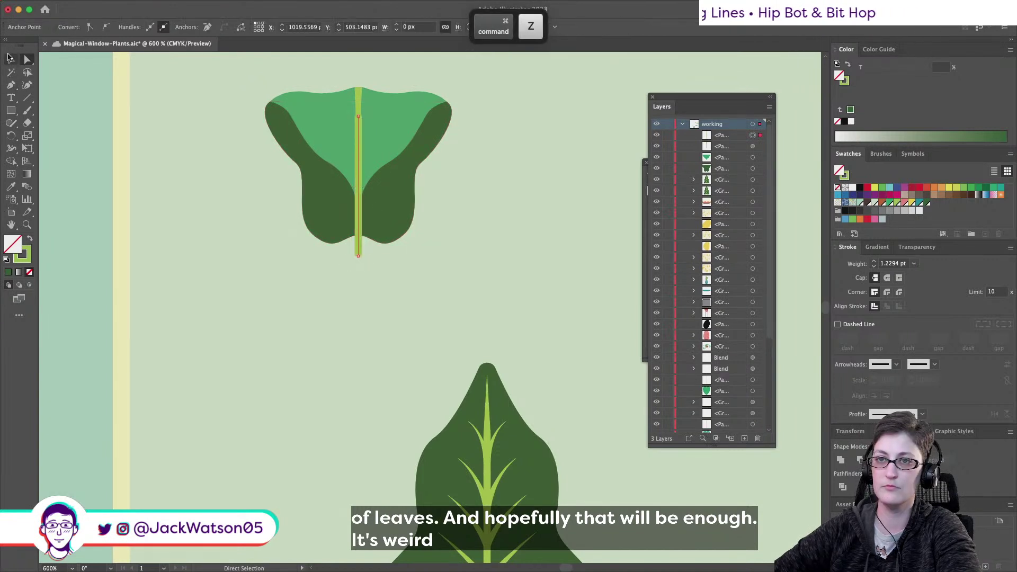
Reorder the stem so it sits behind the bright green flap and in front of the dark lower leaf
left_click(9, 57)
key("shift+super+a")
left_click(359, 222)
key("super+x")
key("super+f")
Give the folded leaf's stem and the large leaf's main lower centre vein round caps and round joins
key("super+minus")
key("super+minus")
scroll(475, 313, "down", 3)
scroll(337, 303, "right", 1)
key("super+equal")
key("super+equal")
scroll(397, 198, "up", 3)
scroll(367, 263, "down", 10)
scroll(329, 267, "down", 2)
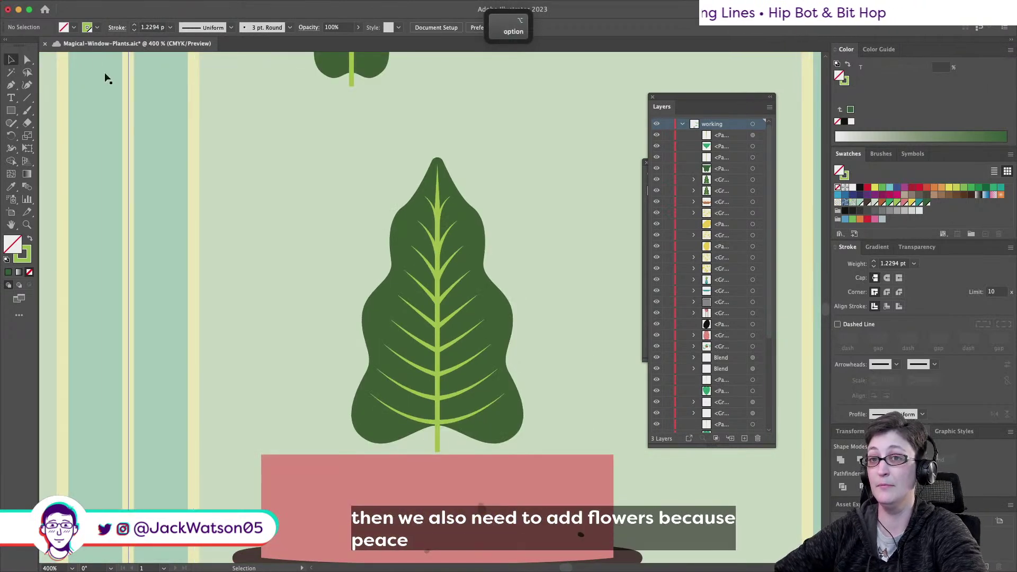
key("a")
left_click(351, 85)
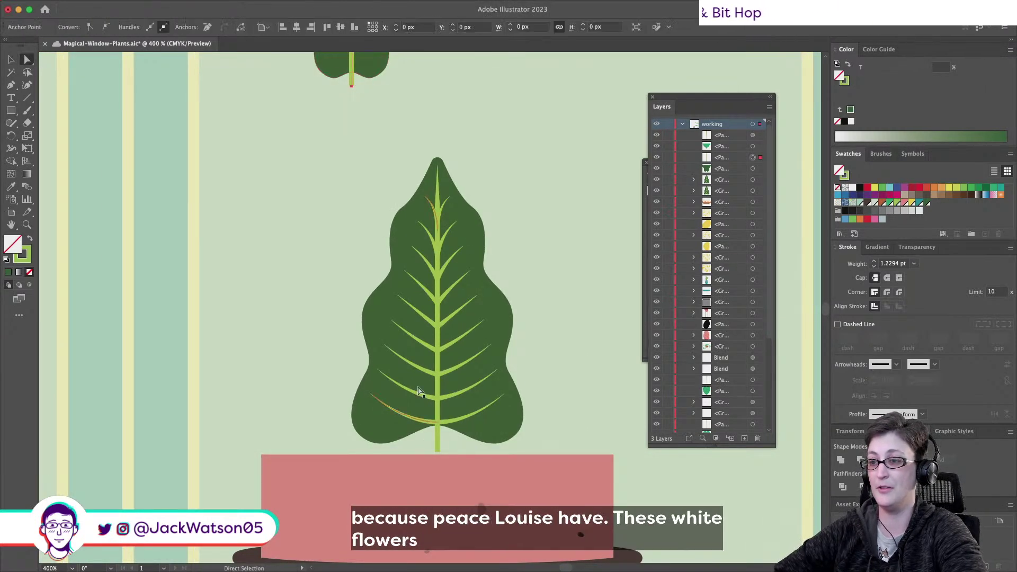
left_click(438, 440)
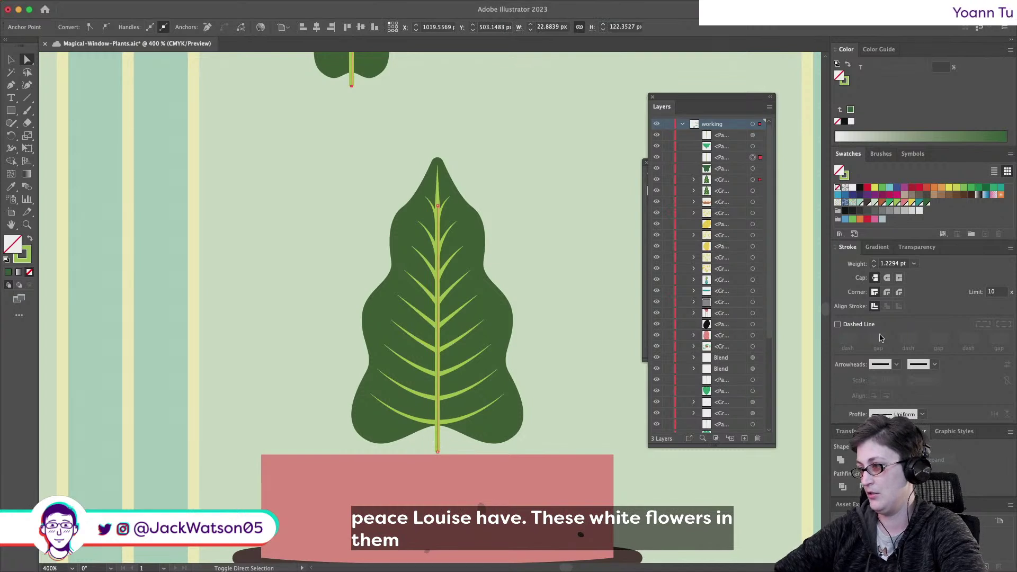
left_click(887, 277)
left_click(887, 292)
key("shift+super+a")
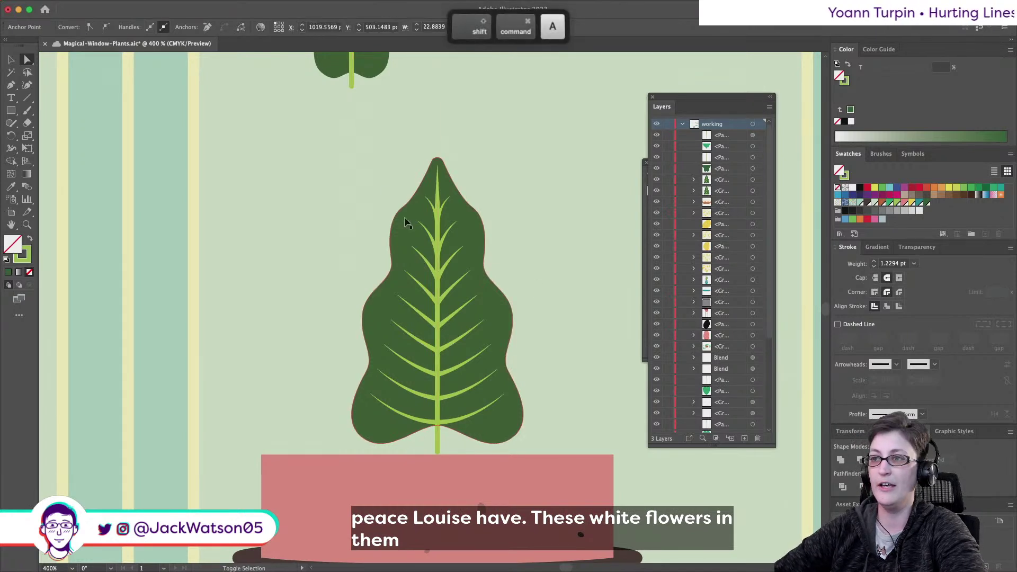
Give the tapered centre vein on the folded leaf's bright green flap a round cap
scroll(349, 164, "up", 5)
left_click(350, 164, "alt")
scroll(349, 182, "up", 2, "alt")
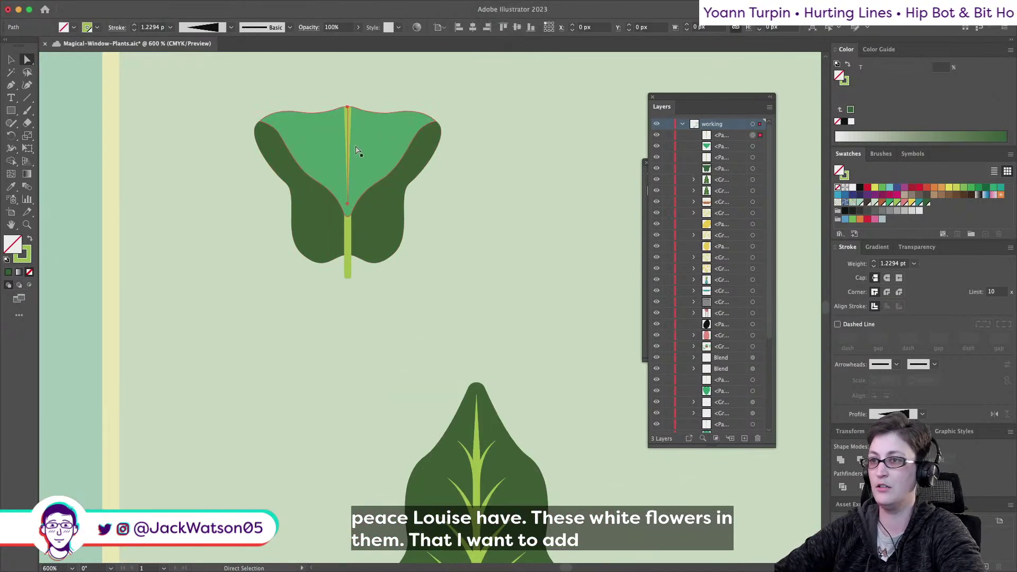
scroll(339, 179, "up", 1)
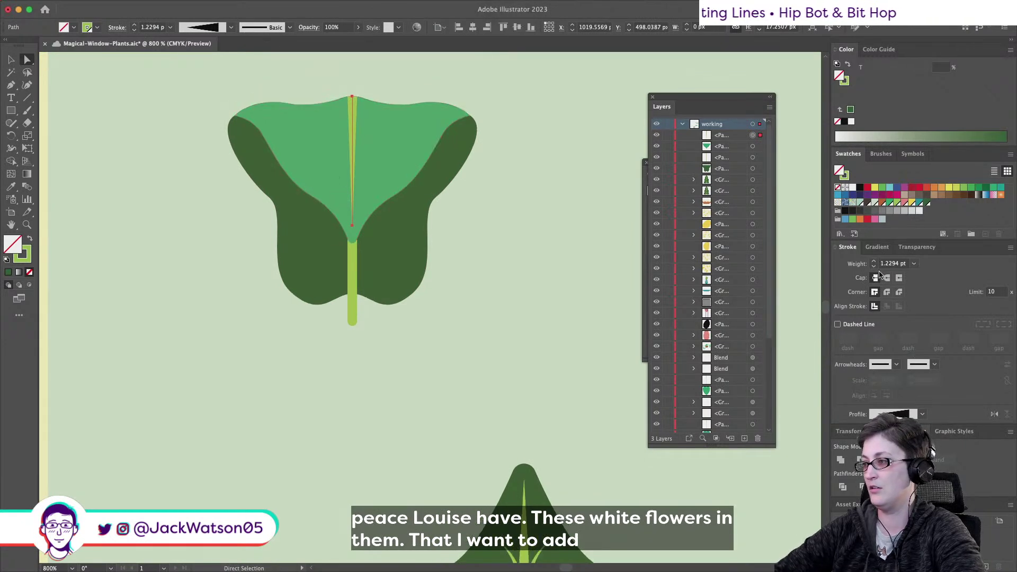
key("shift+super+a")
scroll(225, 144, "up", 1)
scroll(224, 144, "right", 1)
scroll(224, 144, "up", 2)
scroll(225, 144, "right", 1)
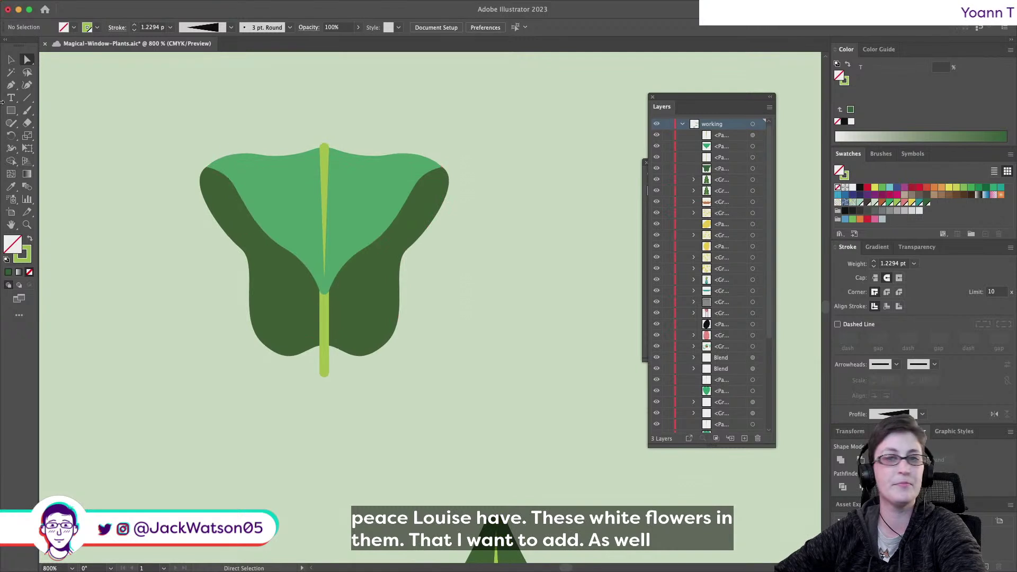
Draw a short curved side vein from the flap's lower left area to its centre vein, with a butt cap
left_click(6, 82)
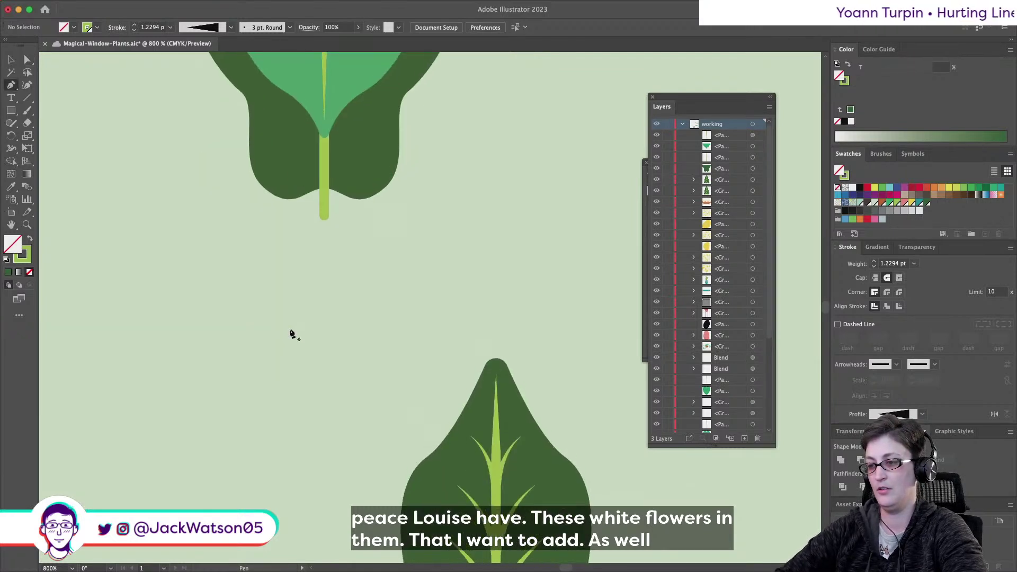
scroll(291, 334, "up", 5)
scroll(291, 334, "right", 1)
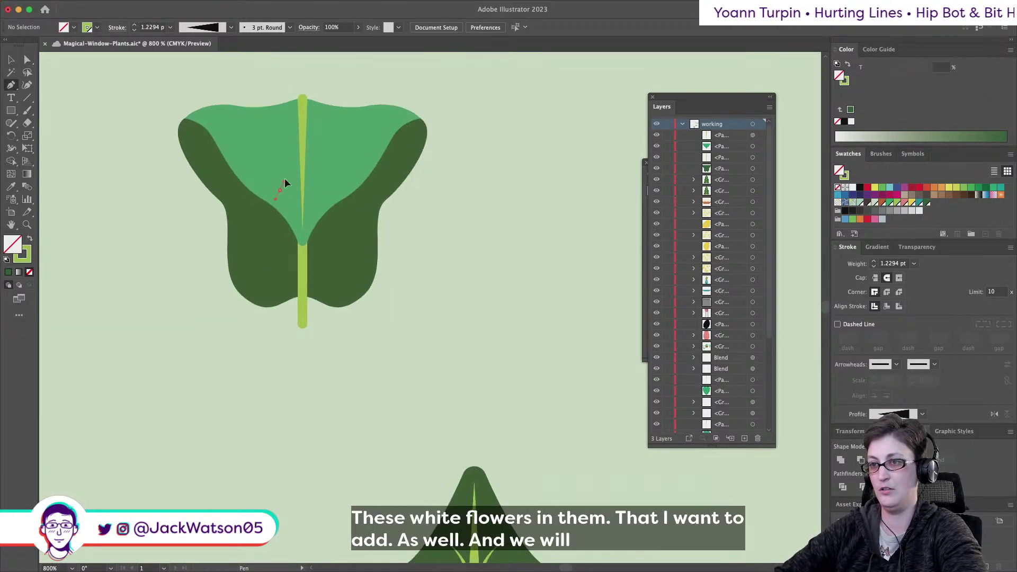
left_click(281, 190)
left_click_drag(302, 164, 318, 160)
left_click(27, 59)
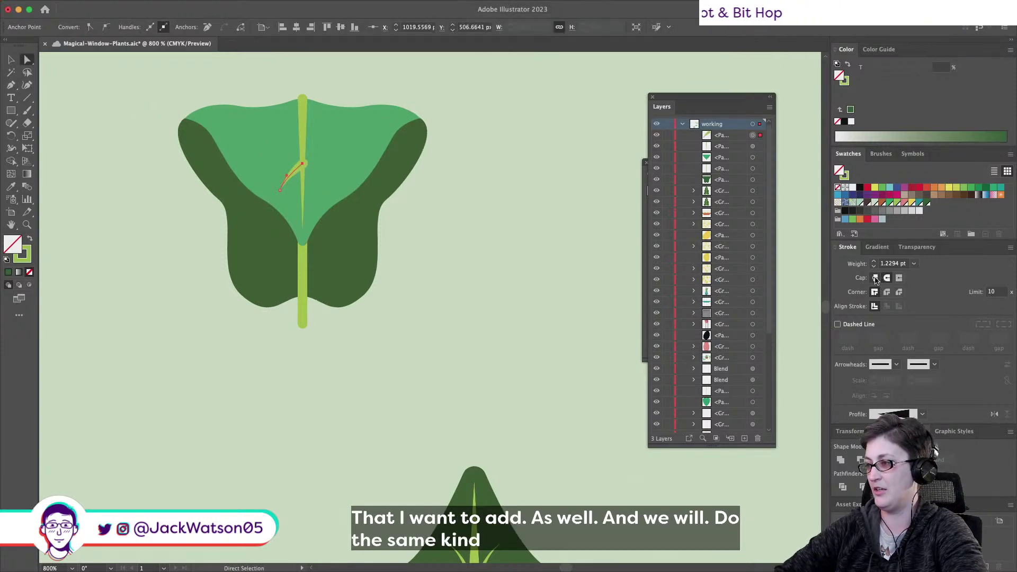
left_click(896, 278)
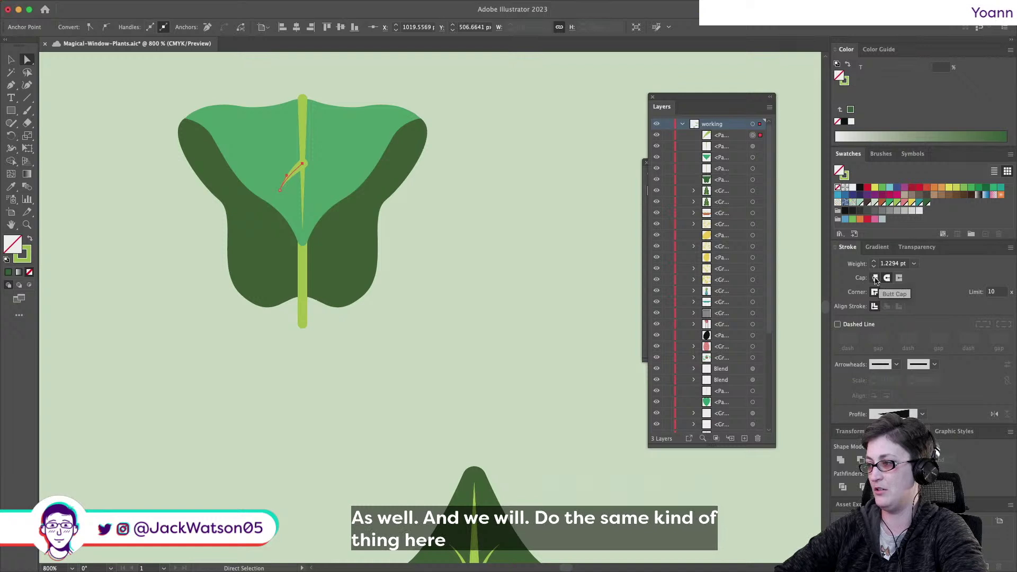
key("shift+super+a")
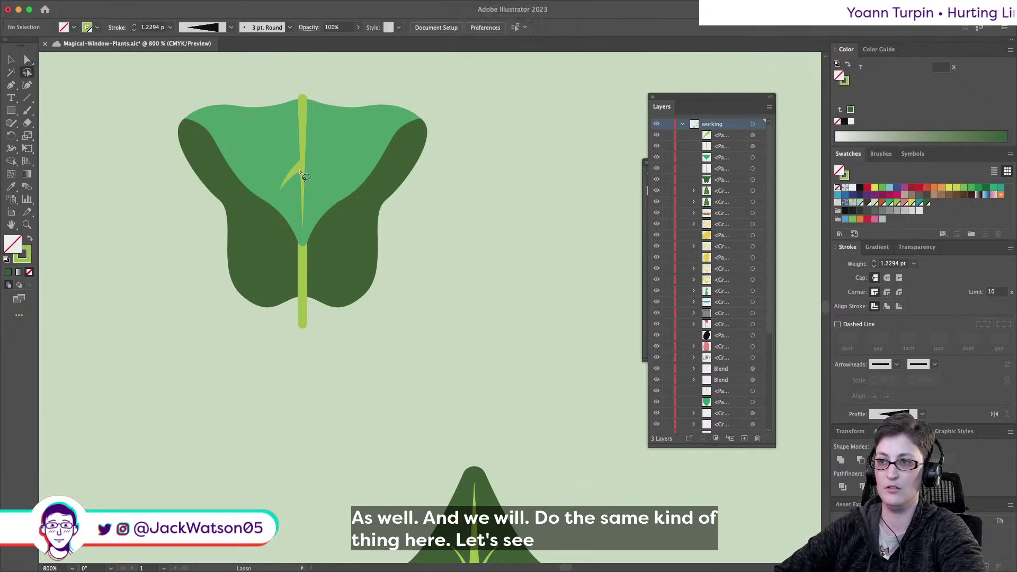
Reshape the side vein, then duplicate it in place and stretch the copy along the flap's upper left edge
left_click(27, 59)
left_click_drag(299, 165, 304, 158)
mouse_move(279, 189)
left_mouse_down()
mouse_move(264, 204)
mouse_move(281, 174)
left_mouse_up()
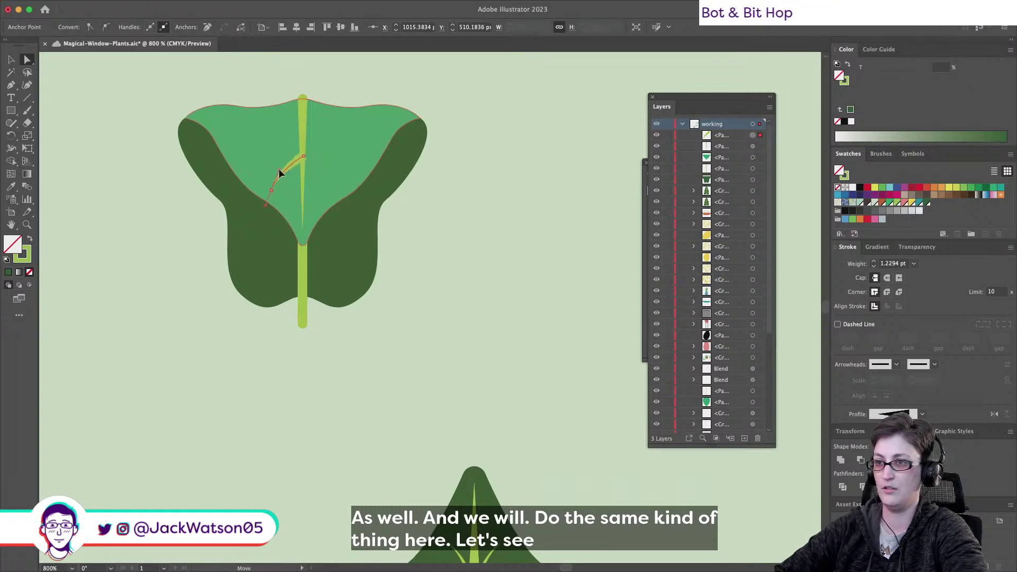
key("super+c")
key("super+f")
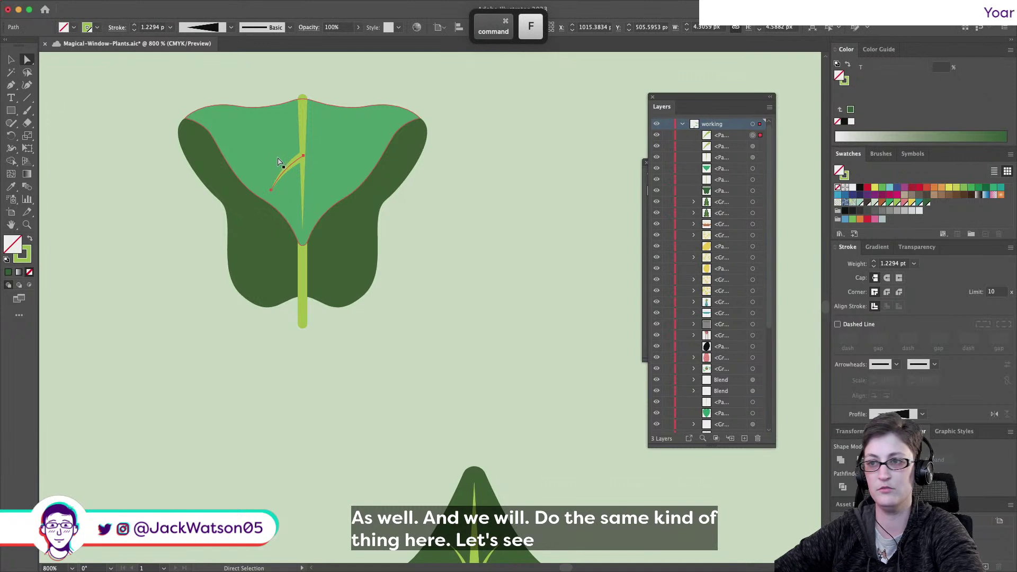
left_click_drag(289, 167, 245, 117)
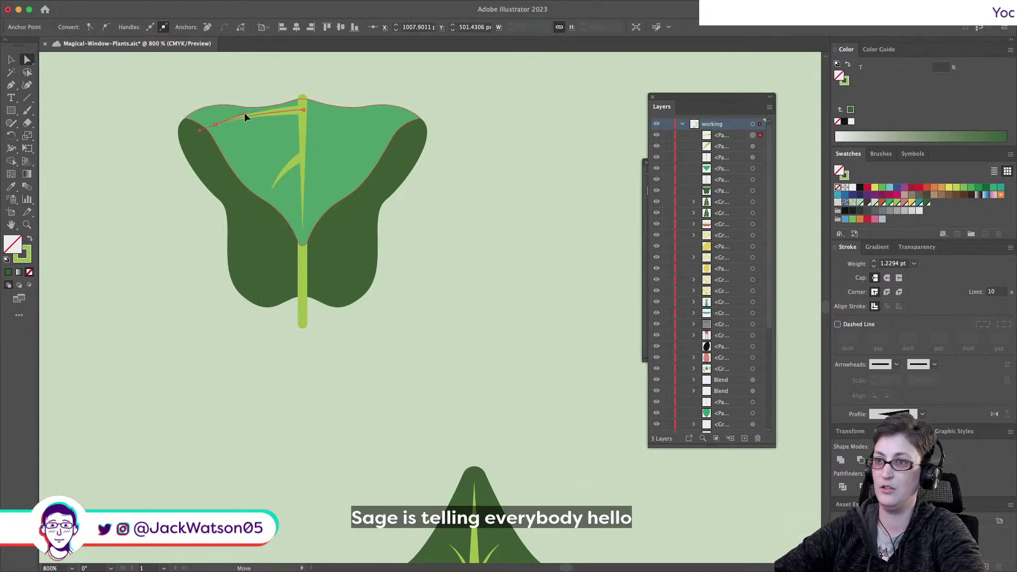
key("super+shift+a")
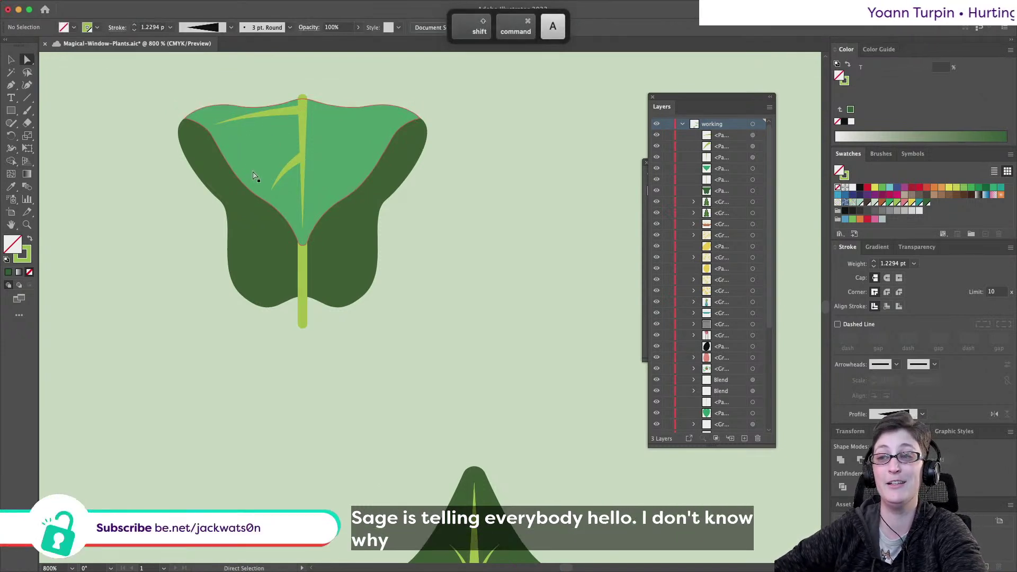
Bend the lower side vein more steeply downward with its inner end lower on the centre vein, and set its stroke weight to 1 pt
mouse_move(270, 196)
left_mouse_down()
mouse_move(288, 193)
mouse_move(286, 173)
left_mouse_up()
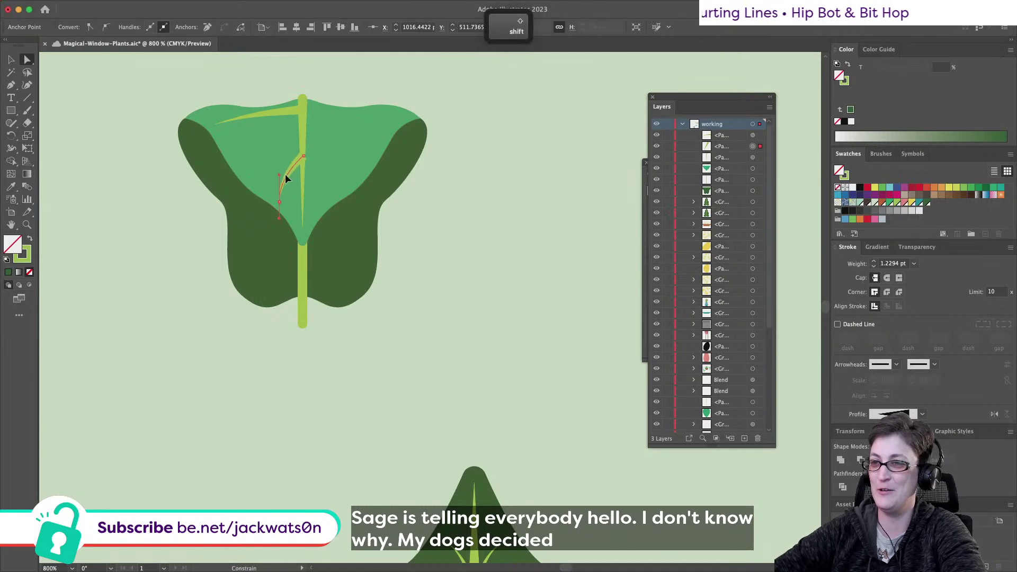
left_click(913, 264)
left_click(927, 309)
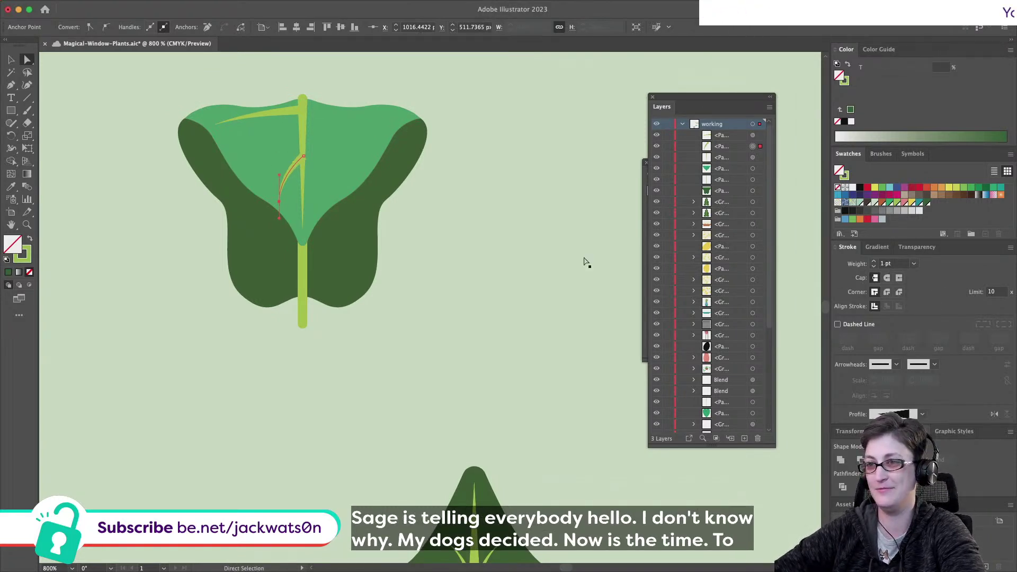
key("shift+super+a")
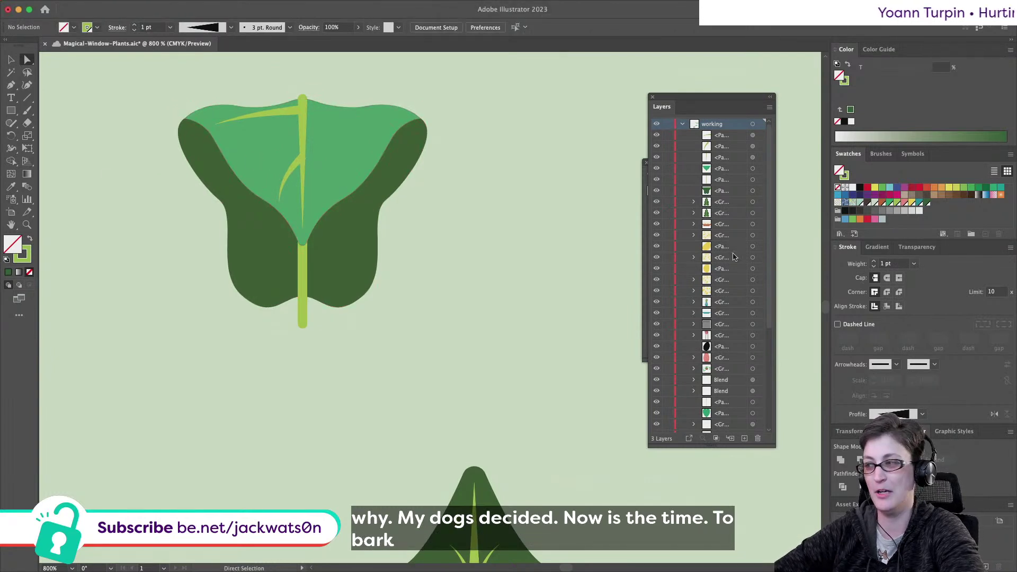
left_click(289, 170)
left_click_drag(302, 157, 302, 161)
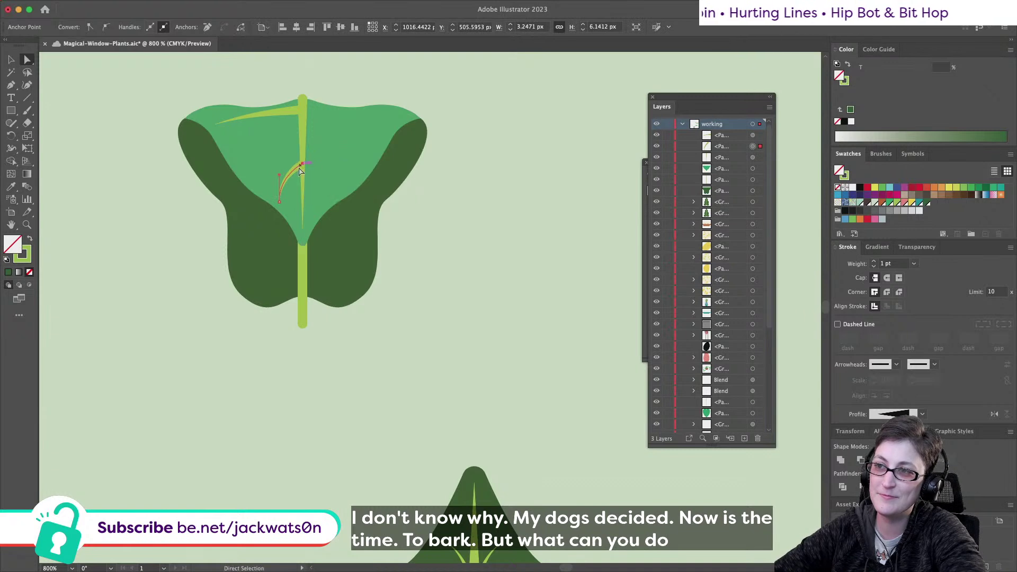
key("shift+super+a")
Make a blend between the lower and upper side veins on the flap's left half
left_click(10, 60)
left_click(288, 173)
left_click(289, 110, "shift")
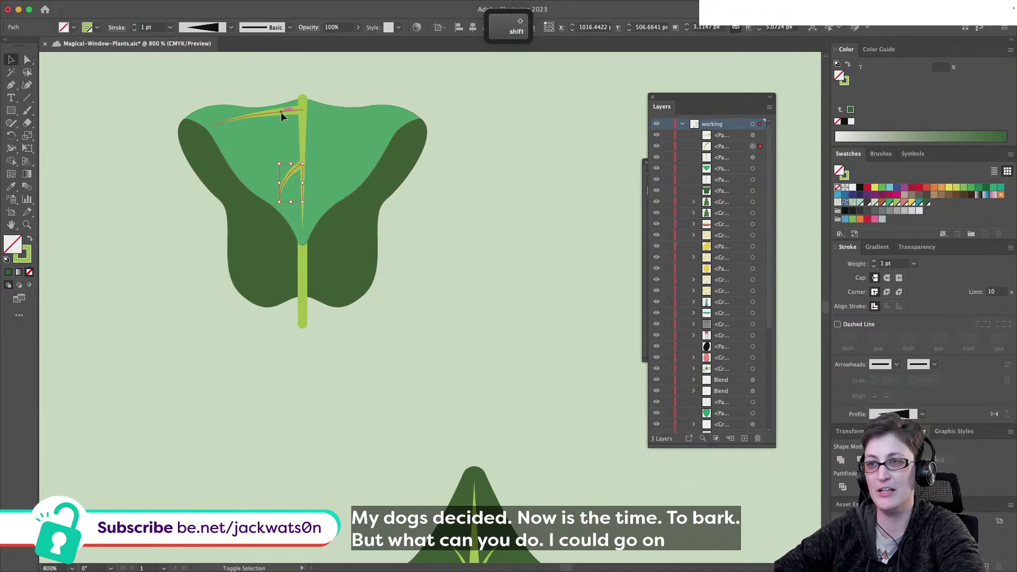
left_click(45, 6)
mouse_move(129, 6)
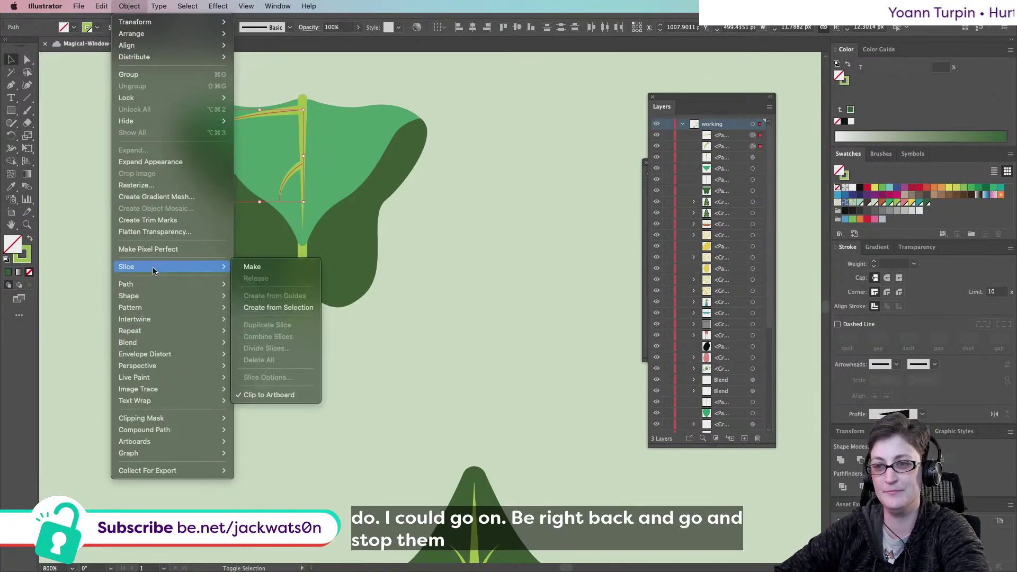
mouse_move(159, 342)
left_click(262, 347)
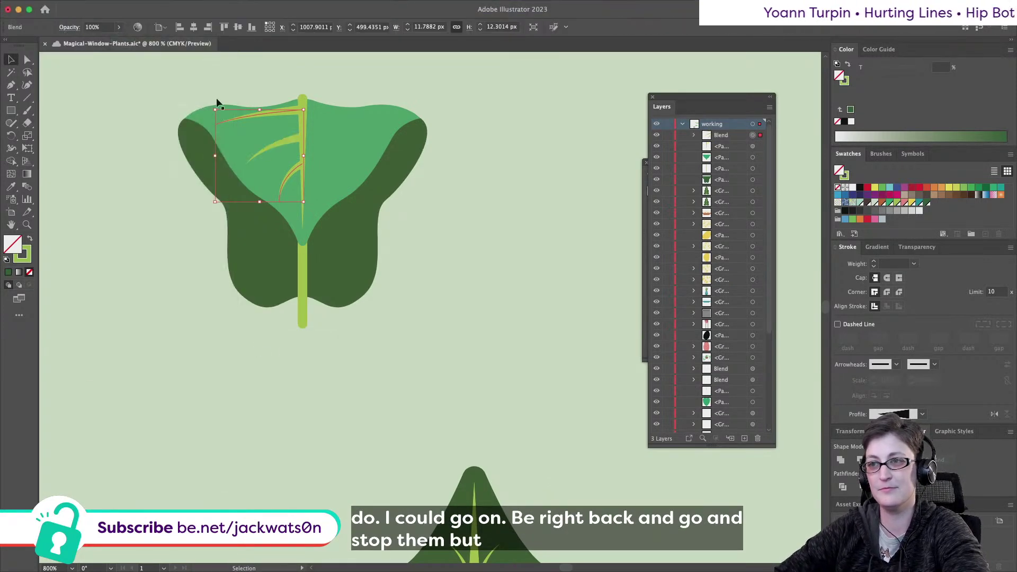
Set the side-vein blend's spacing to Specified Steps with 2 steps
left_click(130, 6)
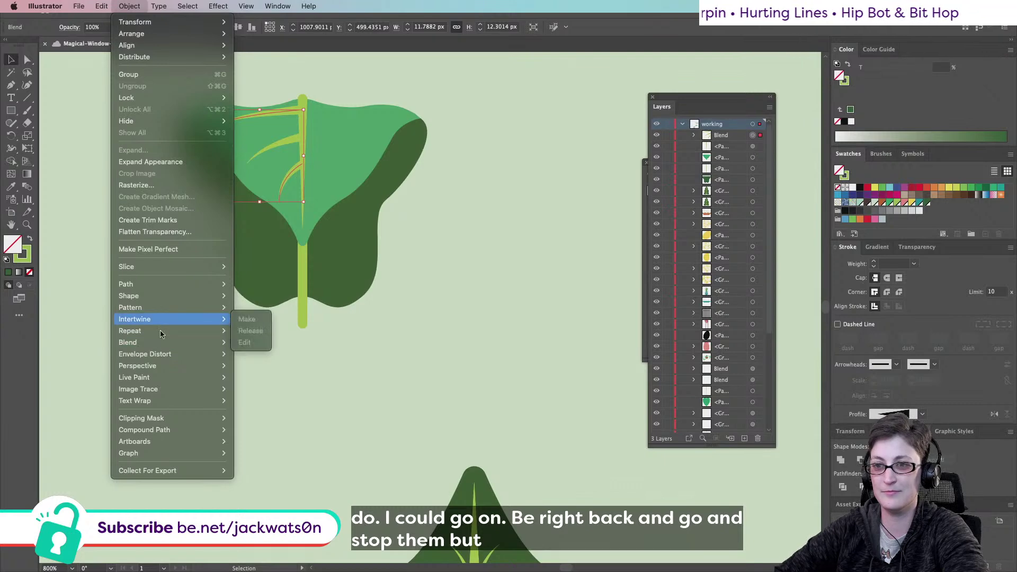
mouse_move(162, 343)
left_click(290, 372)
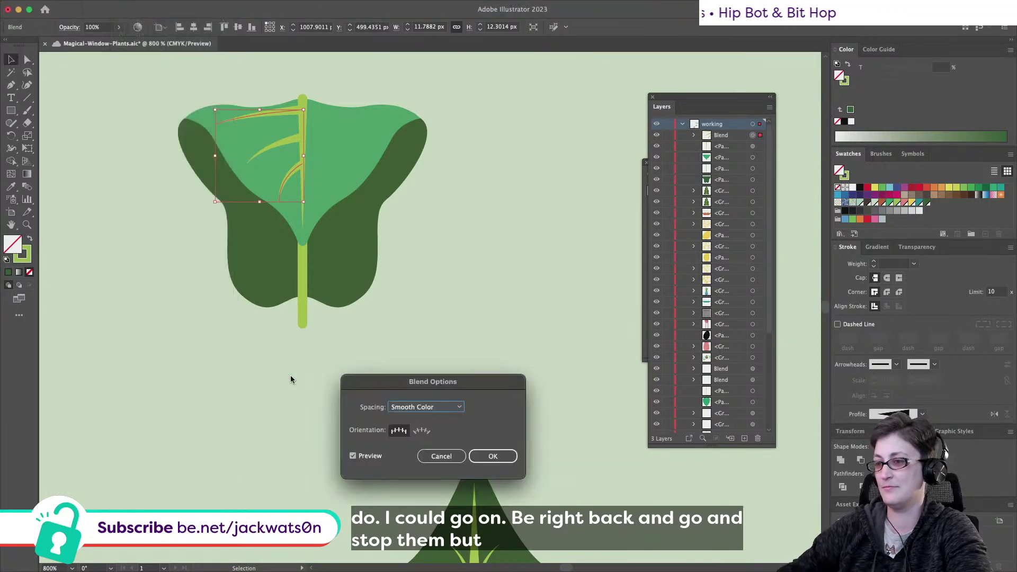
key("Up")
left_click(424, 407)
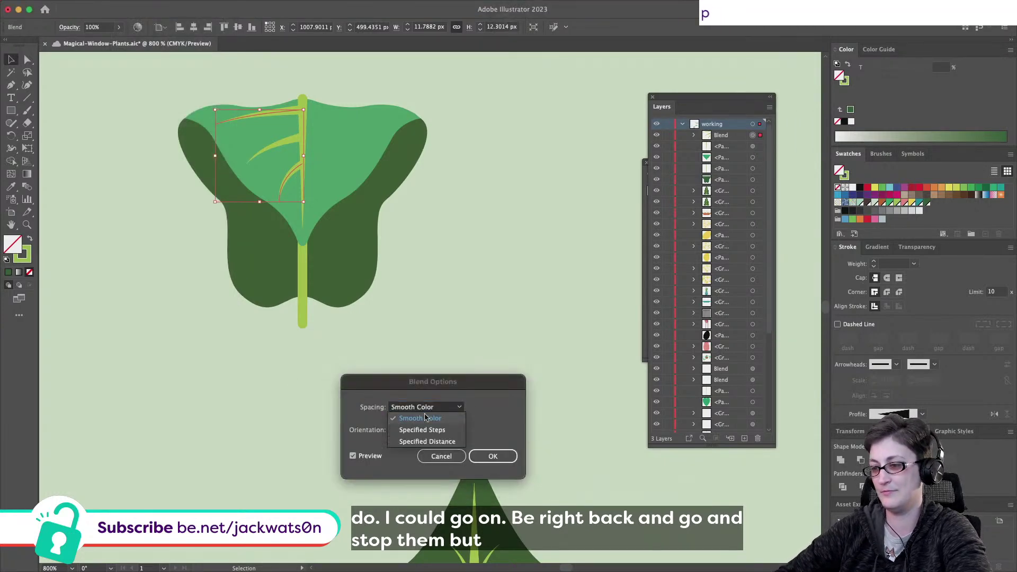
left_click(427, 430)
key("Up")
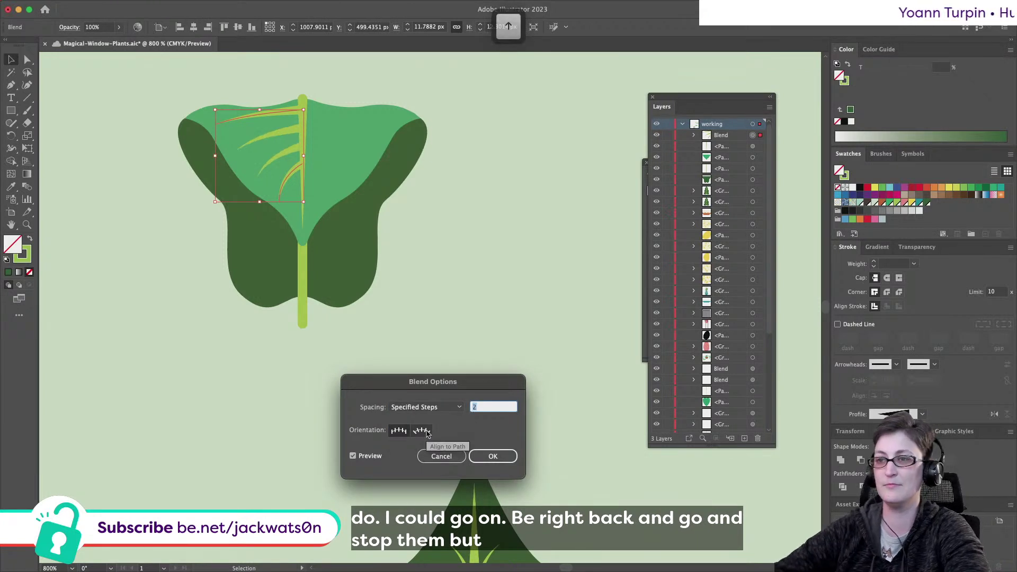
left_click(492, 456)
key("shift+super+a")
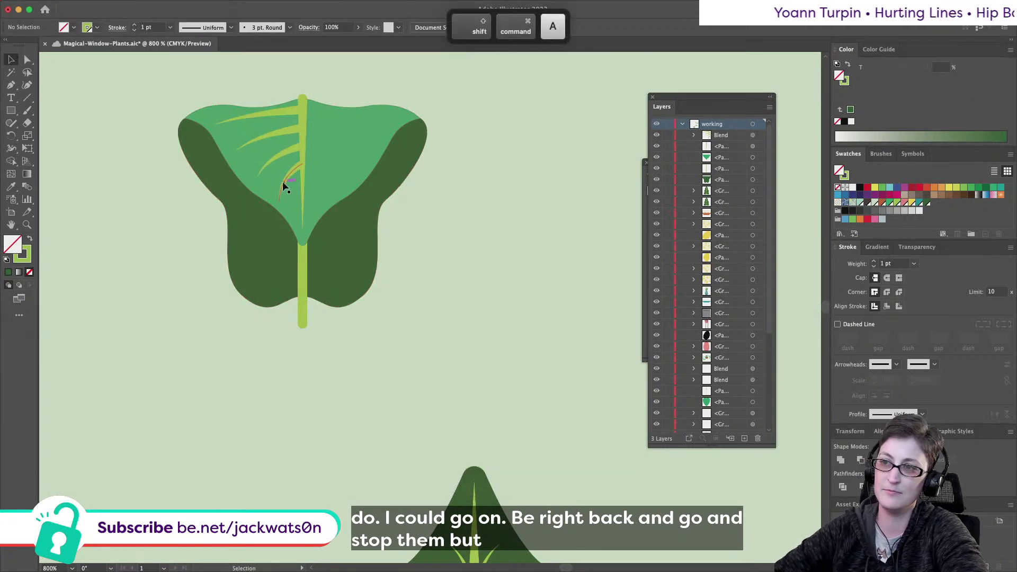
Shift the blend's lowest vein slightly inward at its tip and lower its inner end along the centre vein
left_click(297, 174)
left_click(27, 60)
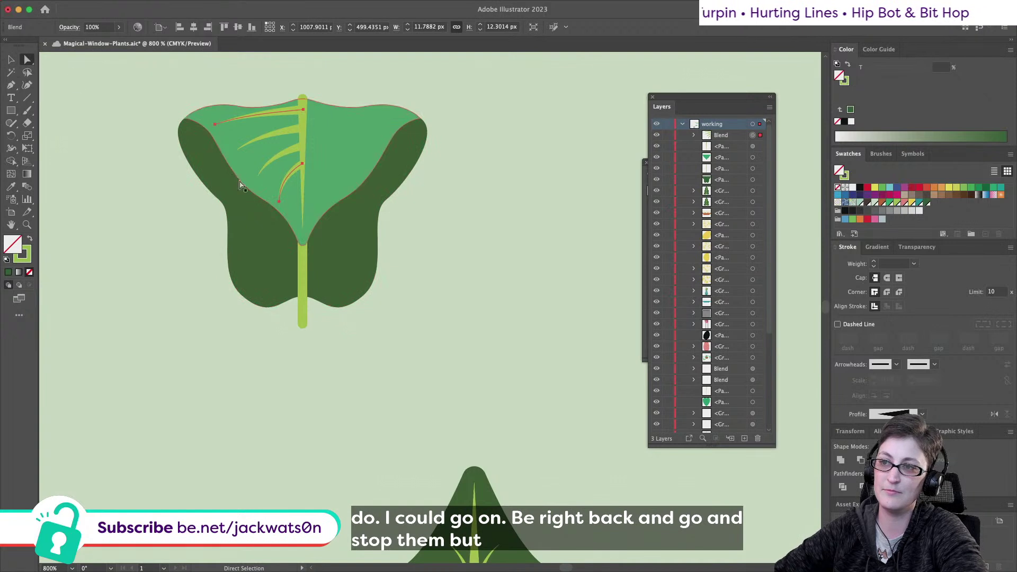
left_click(280, 202)
left_click_drag(281, 203, 286, 202)
left_click_drag(303, 167, 303, 172)
key("super+shift+a")
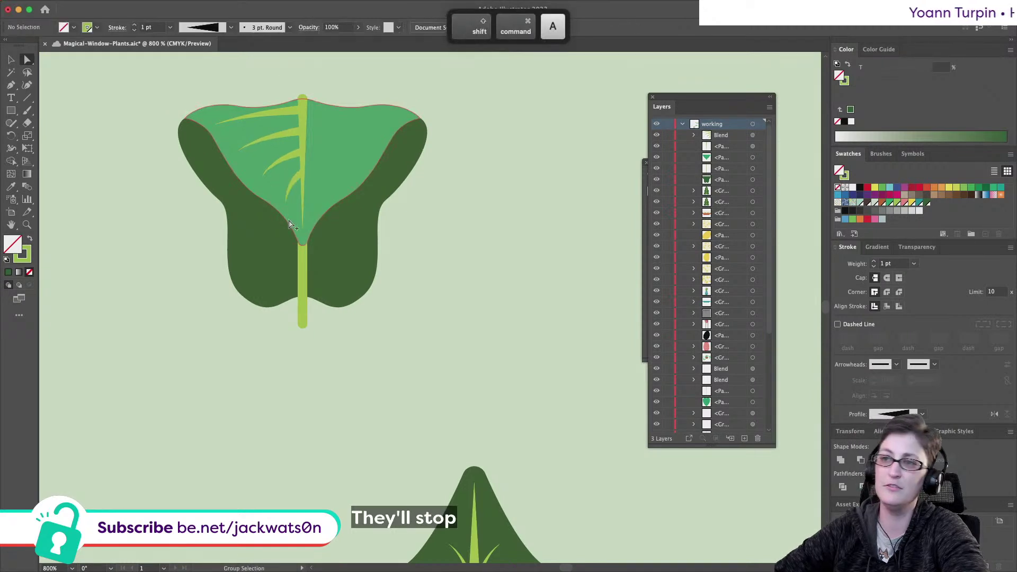
Duplicate the side-vein blend in place, reflect the copy across a vertical axis, and position it on the flap's right half against the centre vein
scroll(354, 294, "down", 5)
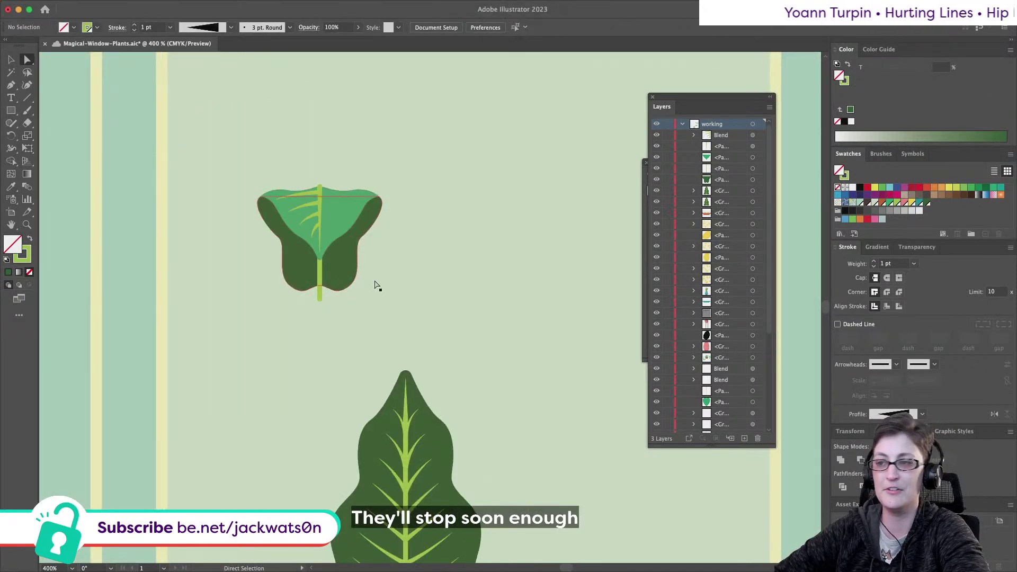
scroll(333, 229, "up", 5)
left_click(11, 59)
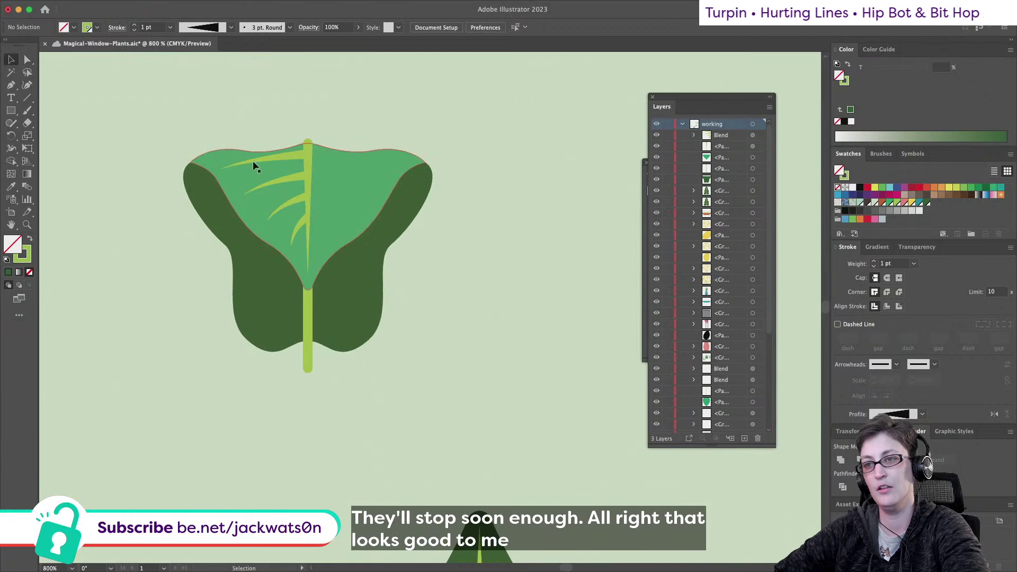
left_click(255, 157)
key("super+f")
left_click(125, 5)
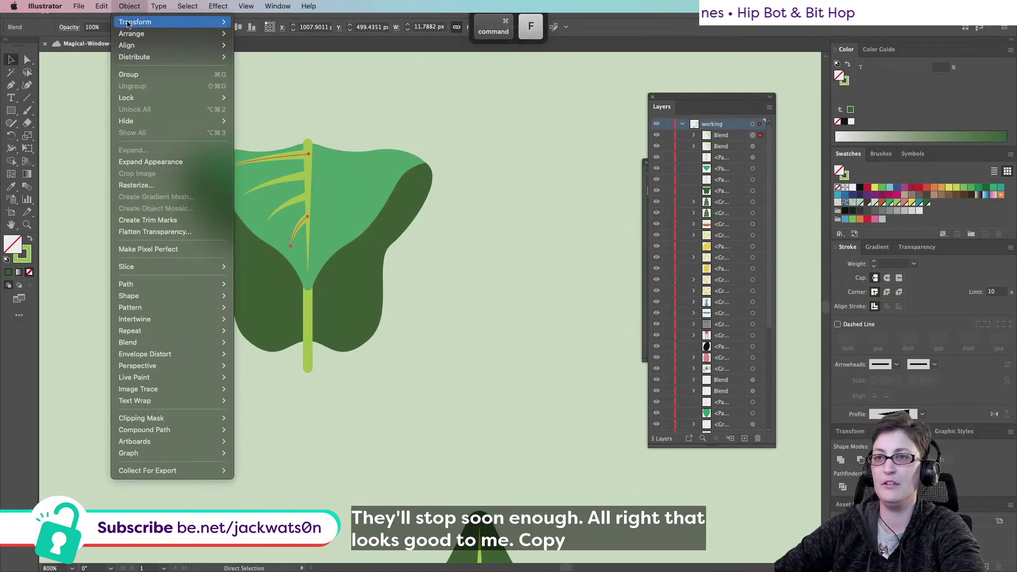
mouse_move(138, 22)
left_click(301, 62)
key("Return")
left_click_drag(223, 155, 313, 167)
left_click(321, 225, "shift")
left_click_drag(319, 225, 318, 227)
key("shift+super+a")
Fill the folded leaf's bright green flap with the dark green sampled from its lower leaf using the Eyedropper
scroll(370, 279, "down", 3)
scroll(379, 283, "down", 2)
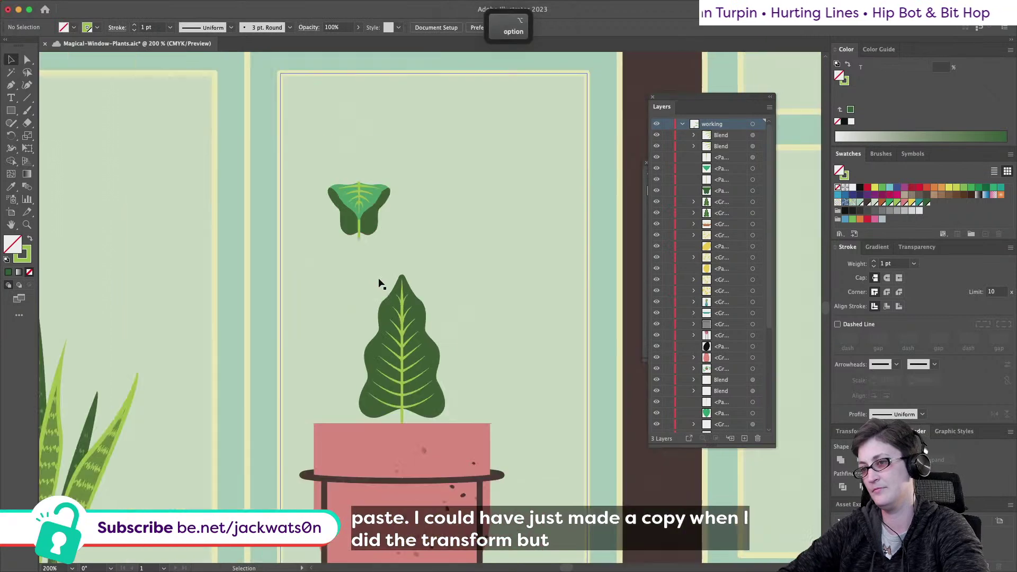
scroll(379, 284, "down", 2)
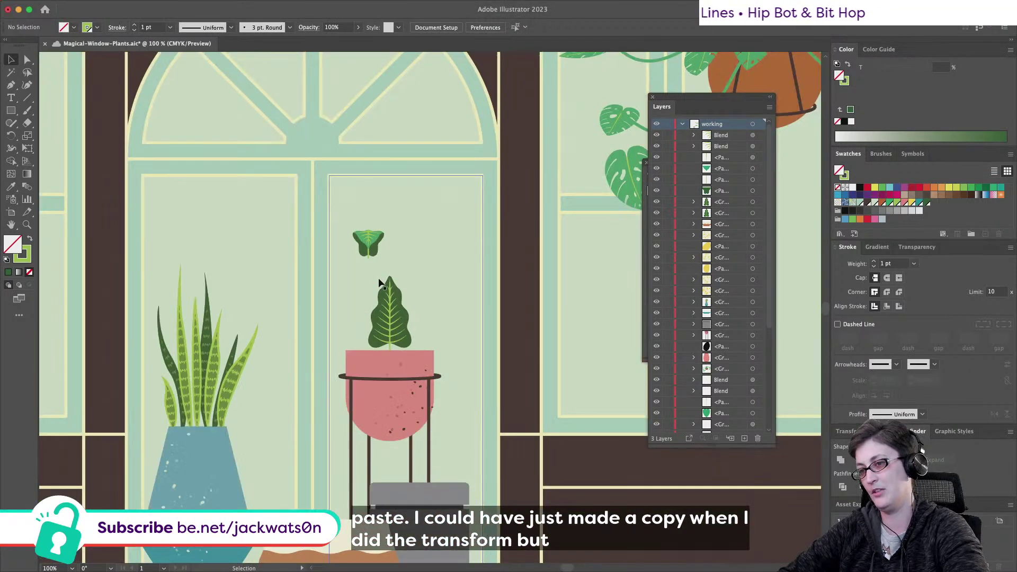
scroll(379, 284, "up", 3)
left_click(362, 168)
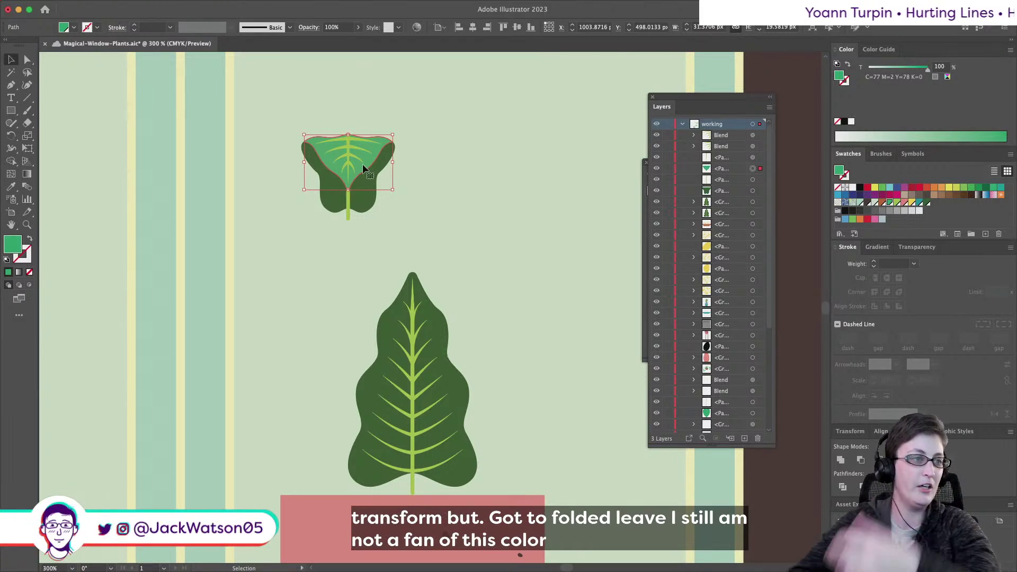
scroll(376, 212, "right", 3)
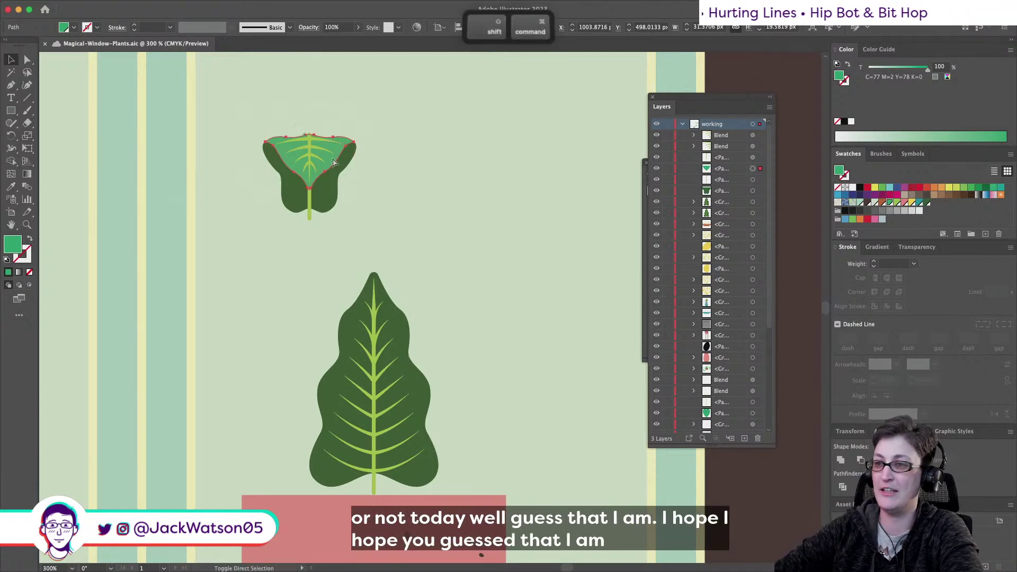
key("shift+super+a")
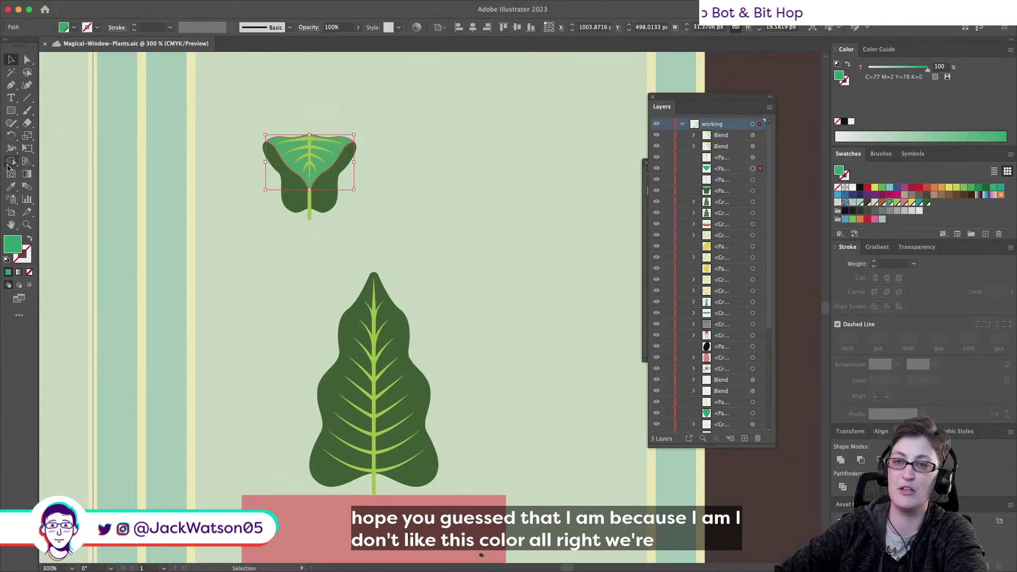
left_click(11, 186)
left_click(324, 209)
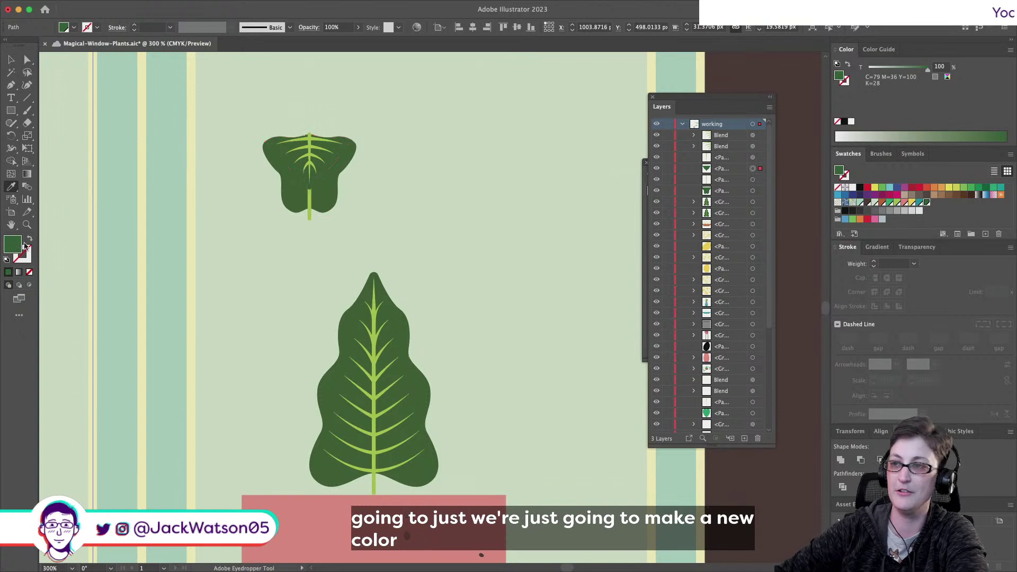
Lighten the fill of the folded leaf's flap to the mid green 5E9E59
double_click(13, 243)
mouse_move(729, 279)
left_mouse_down()
mouse_move(711, 268)
mouse_move(715, 243)
left_mouse_up()
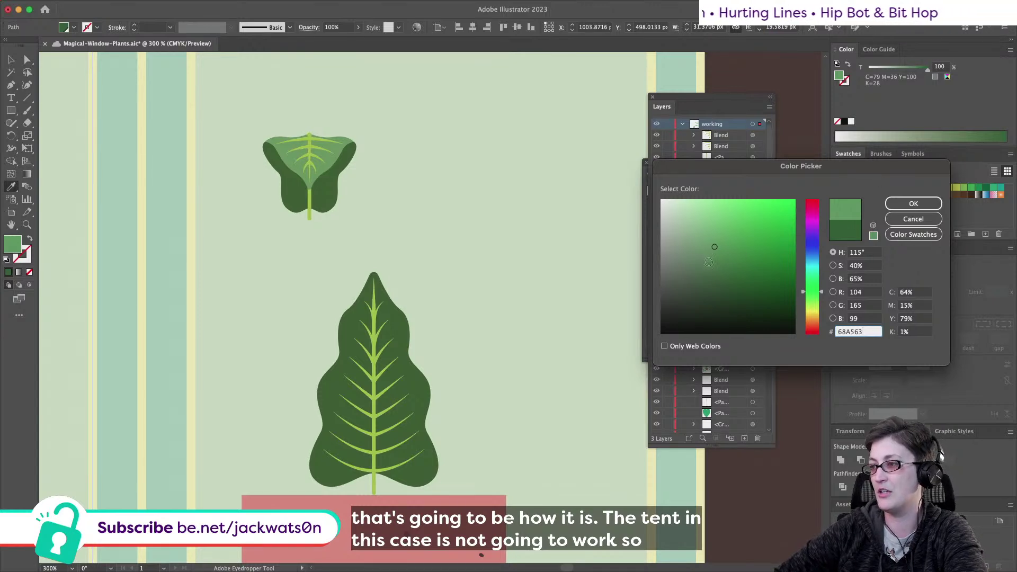
left_click(718, 248)
left_click(913, 204)
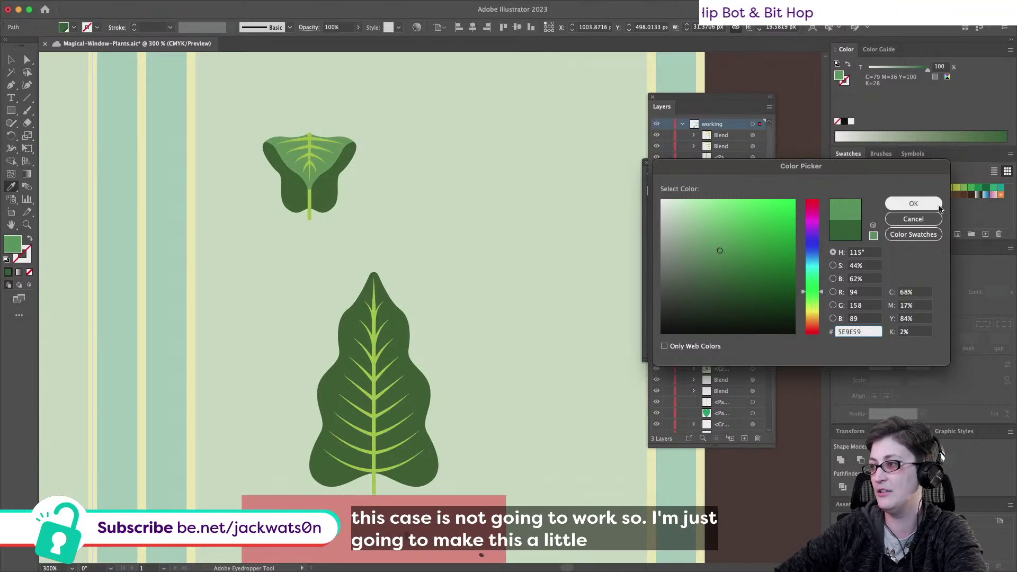
key("shift+super+a")
scroll(356, 244, "down", 3)
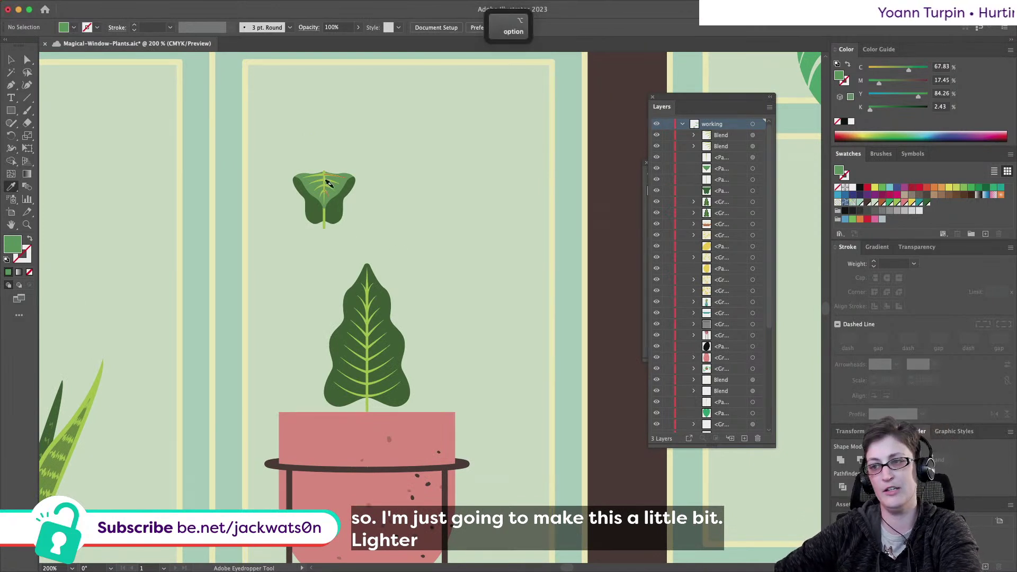
scroll(325, 191, "up", 3)
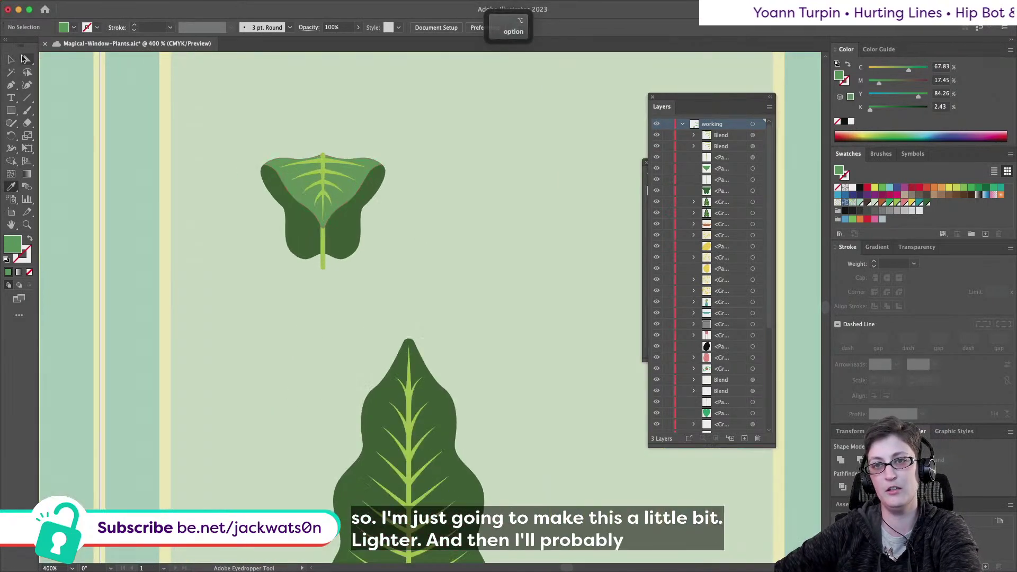
Recolour the centre-vein stroke on the folded leaf's lower part to a very dark green of about C73 M49 Y98 K56
left_click(25, 58)
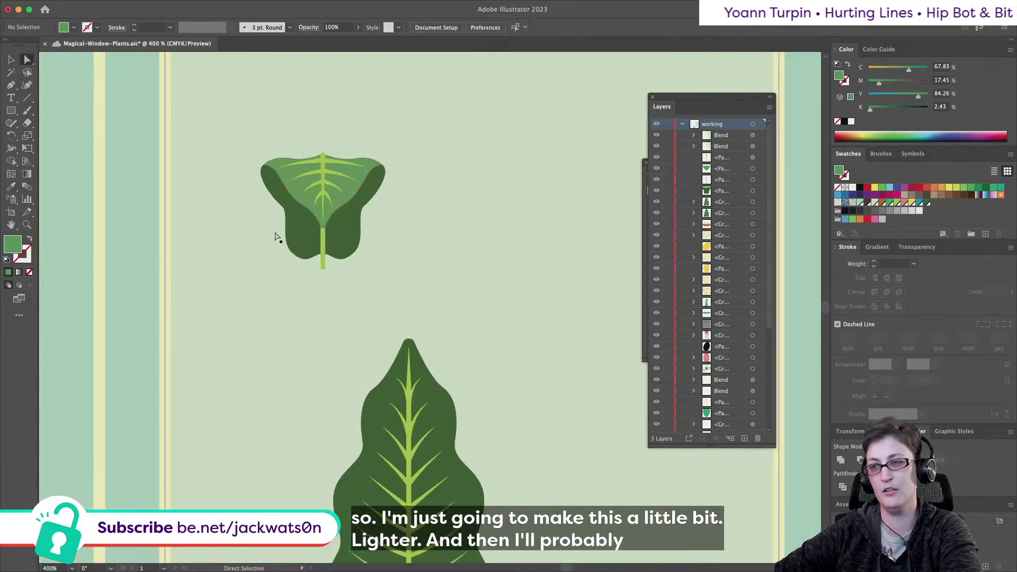
left_click(325, 246)
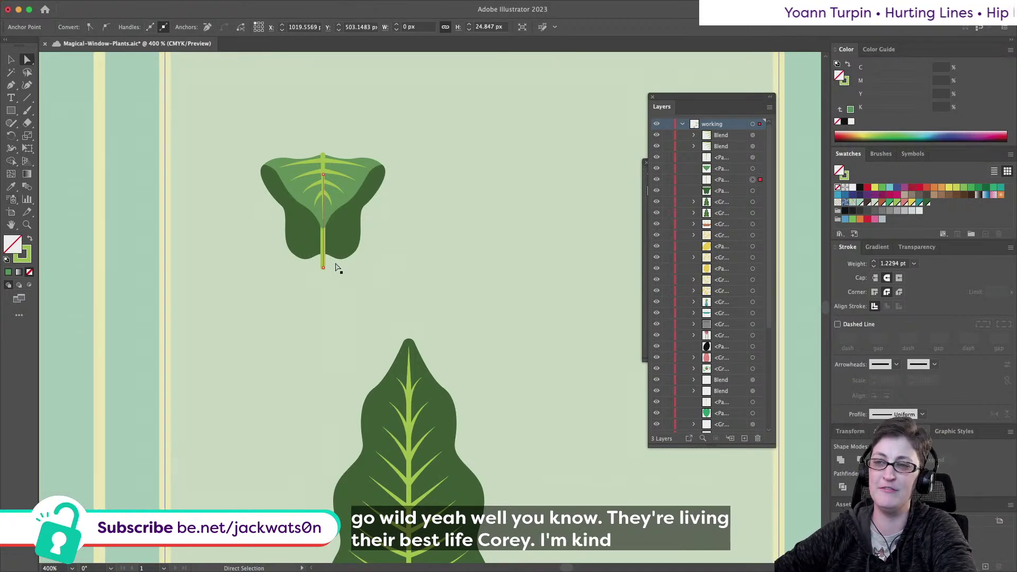
scroll(334, 263, "down", 2)
scroll(318, 253, "down", 5)
scroll(336, 256, "left", 1)
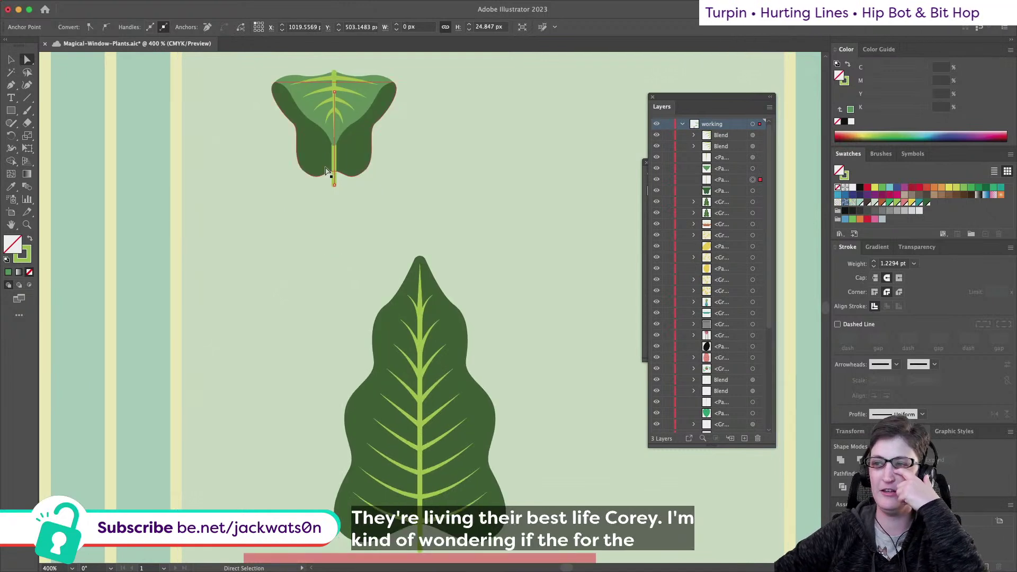
double_click(22, 254)
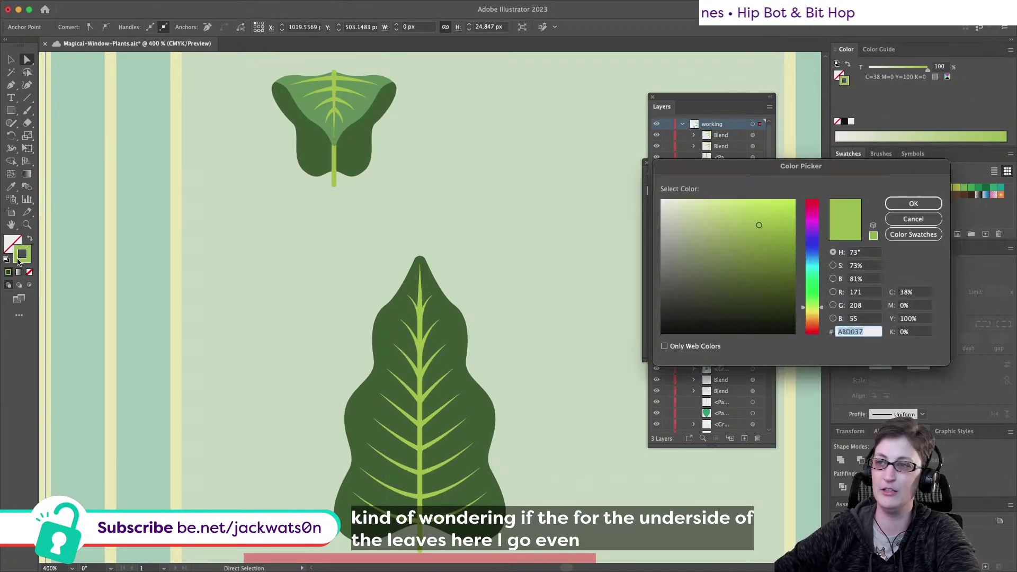
mouse_move(743, 269)
left_mouse_down()
mouse_move(737, 290)
mouse_move(784, 297)
left_mouse_up()
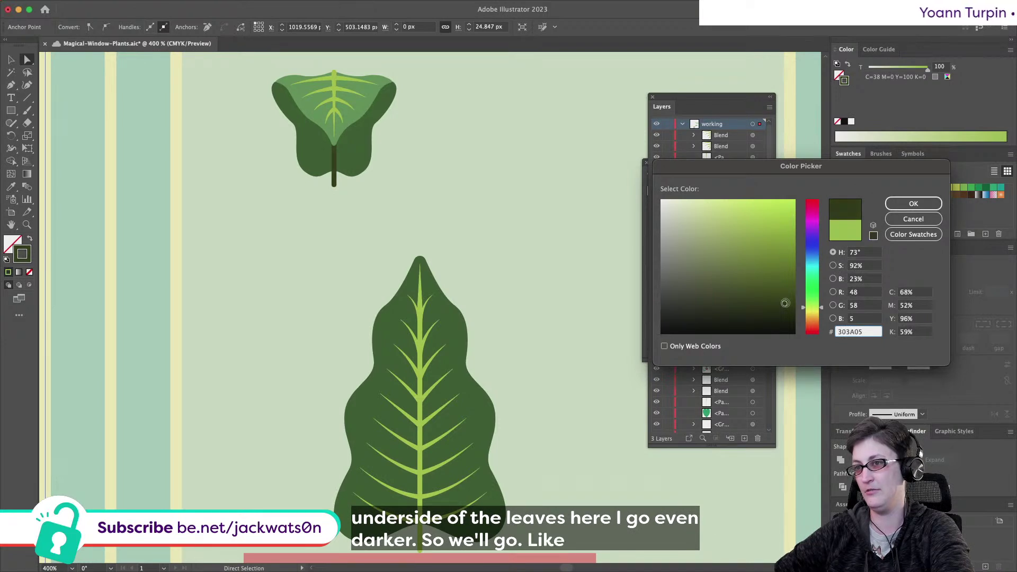
left_click(811, 302)
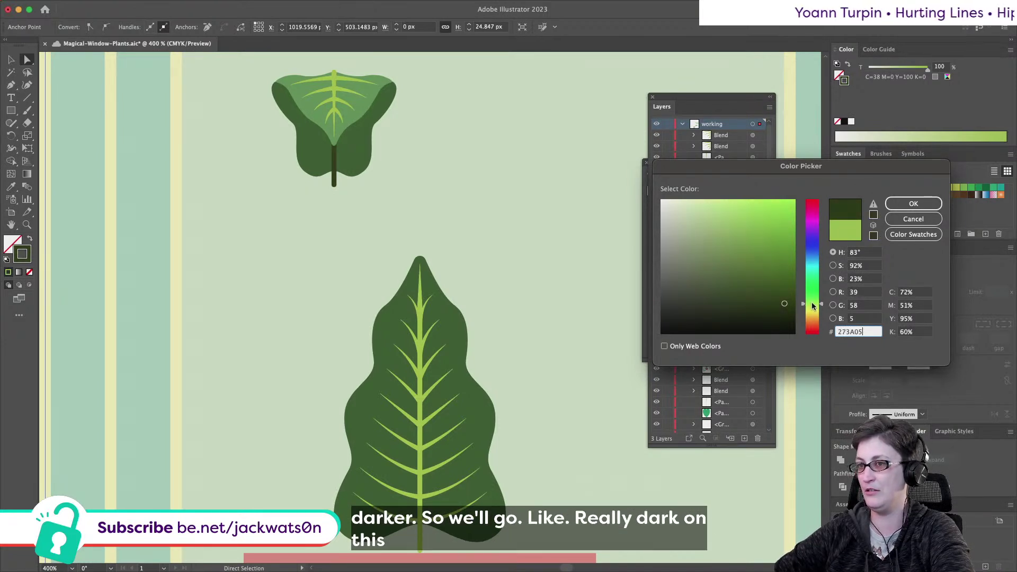
left_click_drag(784, 306, 789, 297)
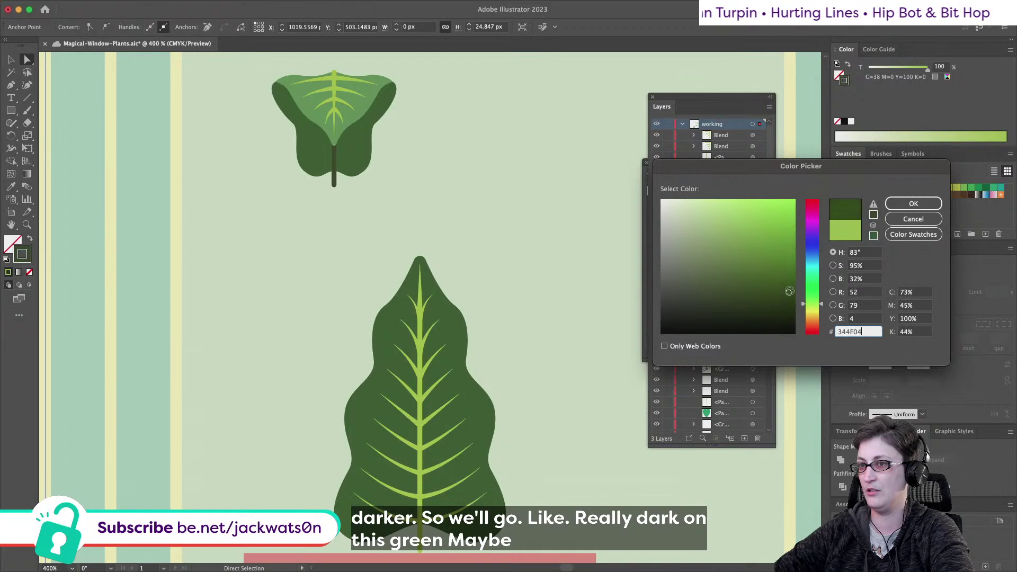
left_click(913, 204)
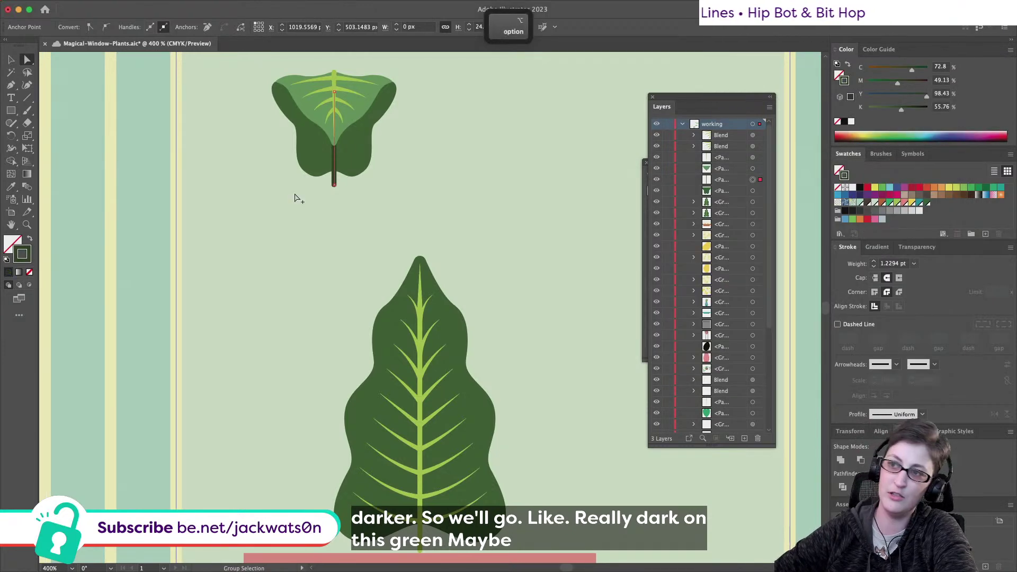
key("super+minus")
key("shift+super+a")
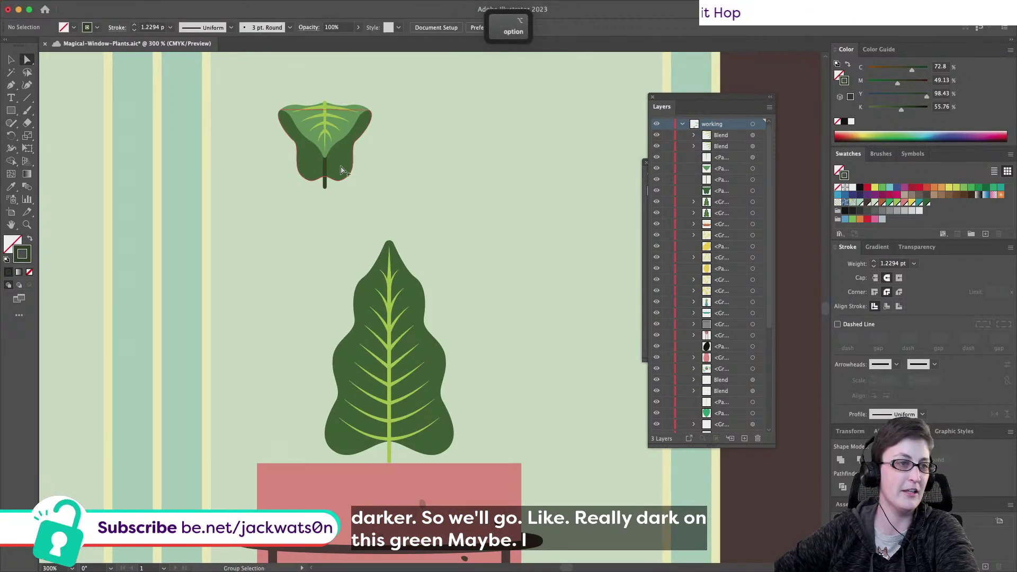
scroll(337, 159, "up", 3)
scroll(319, 200, "up", 2)
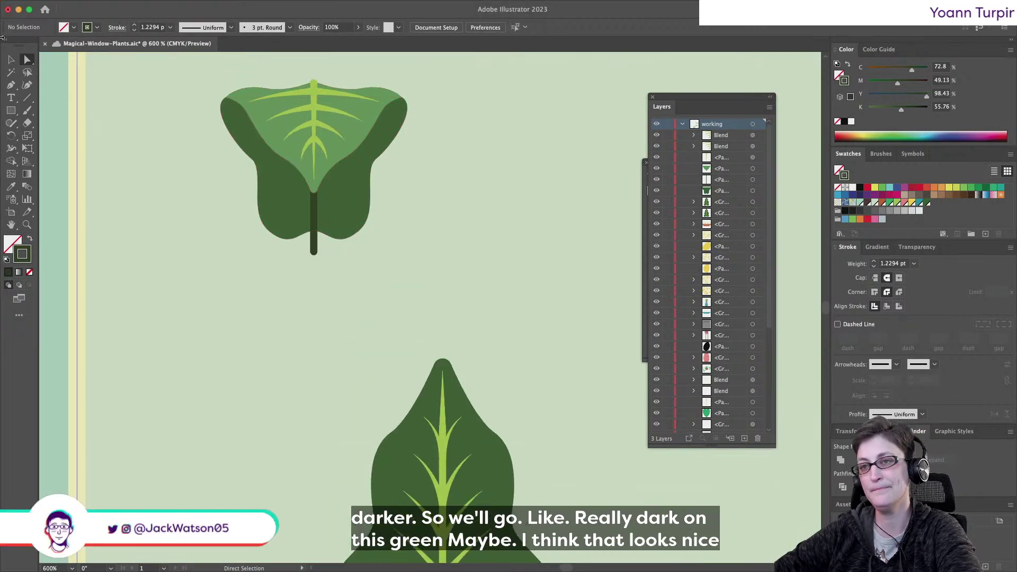
Draw a curved side vein with the Pen tool from the lower left lobe to the dark centre vein and give it a tapered width profile
left_click(318, 217)
key("shift+super+a")
left_click(11, 84)
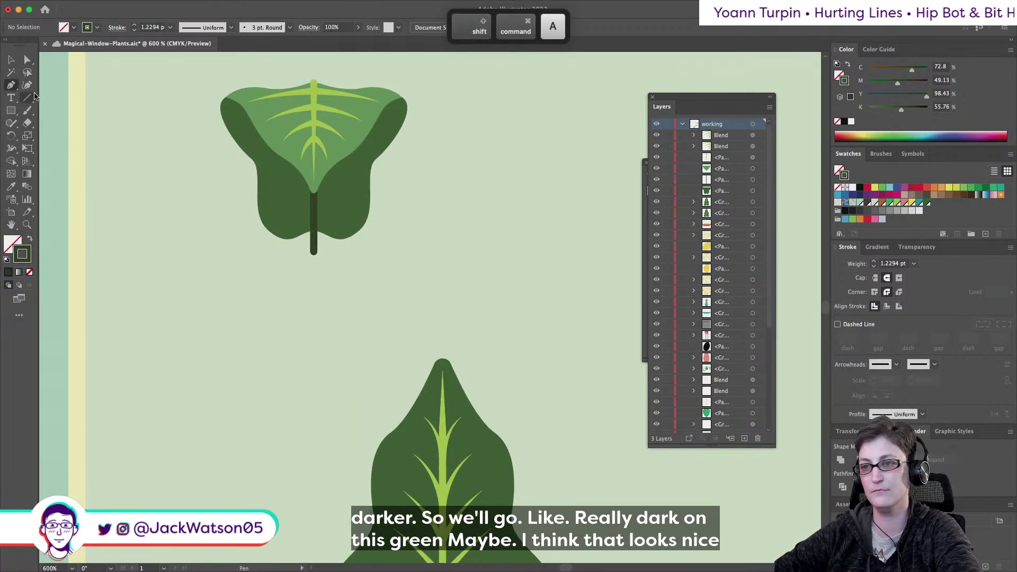
left_click(267, 203)
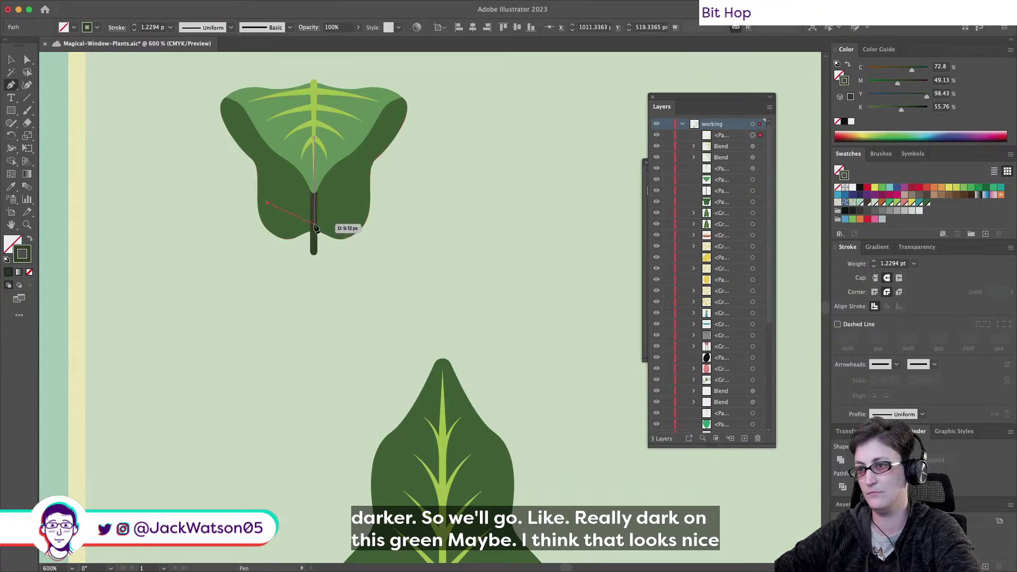
left_click_drag(315, 229, 336, 231)
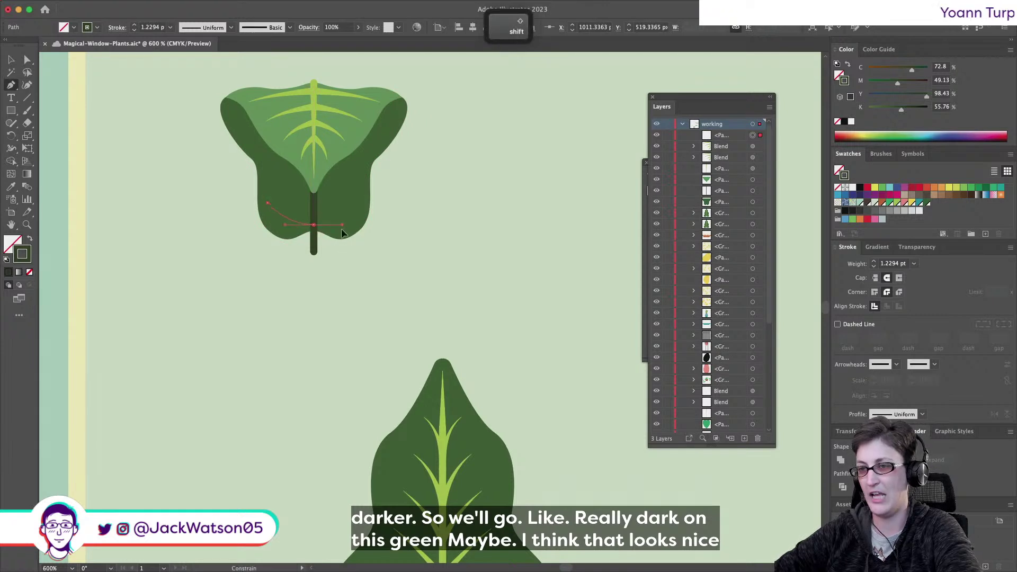
key("super+shift+a")
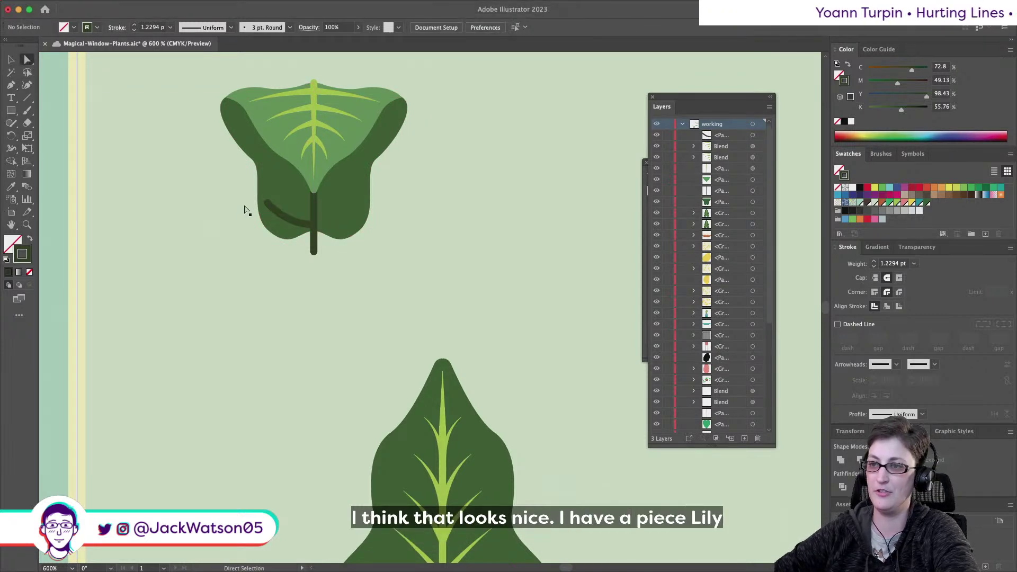
left_click(275, 216)
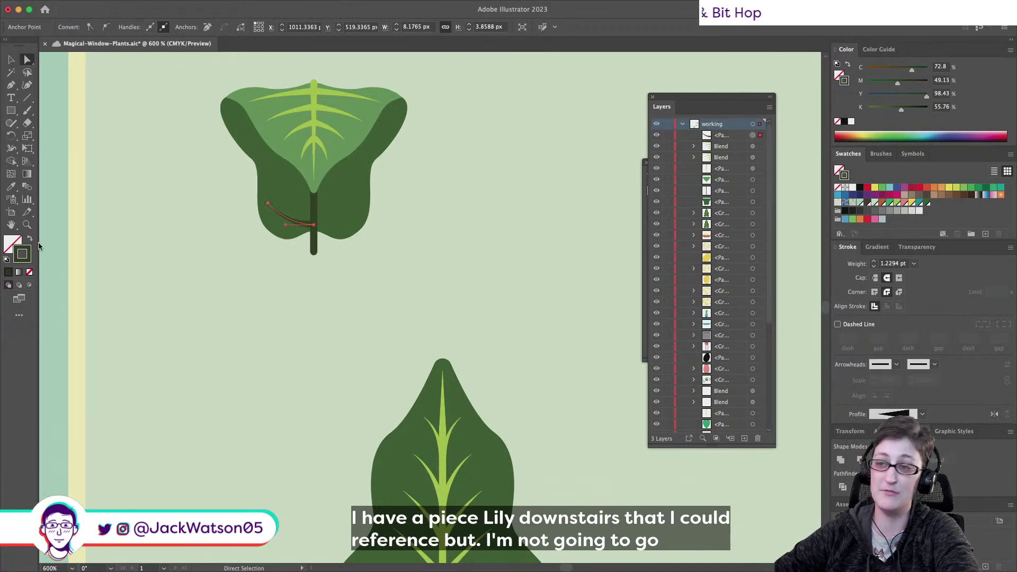
key("shift+super+a")
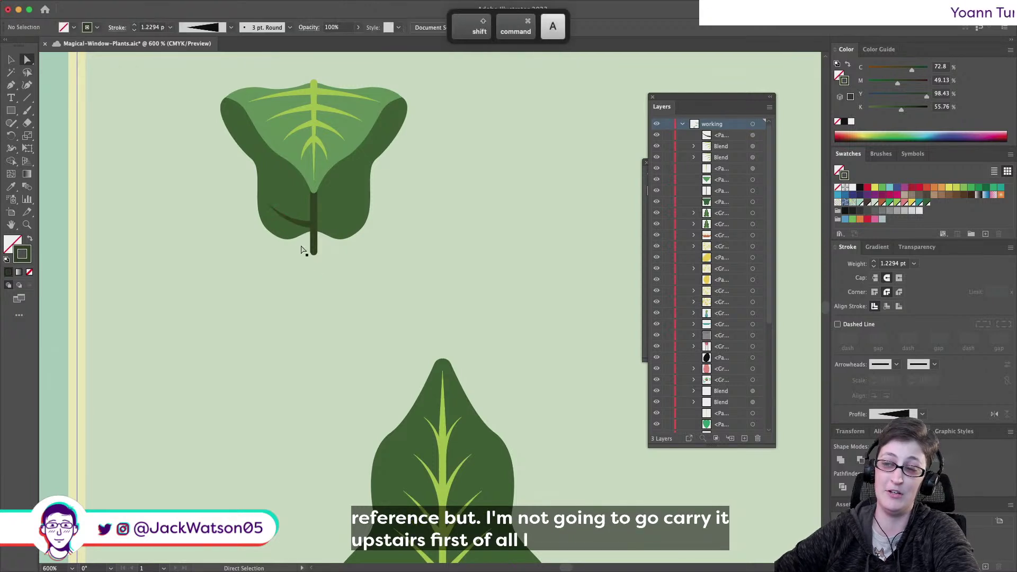
Duplicate the dark side vein in place and reshape the copy to curve from the leaf's upper left edge to the centre vein
left_click(295, 219)
key("super+c")
key("super+f")
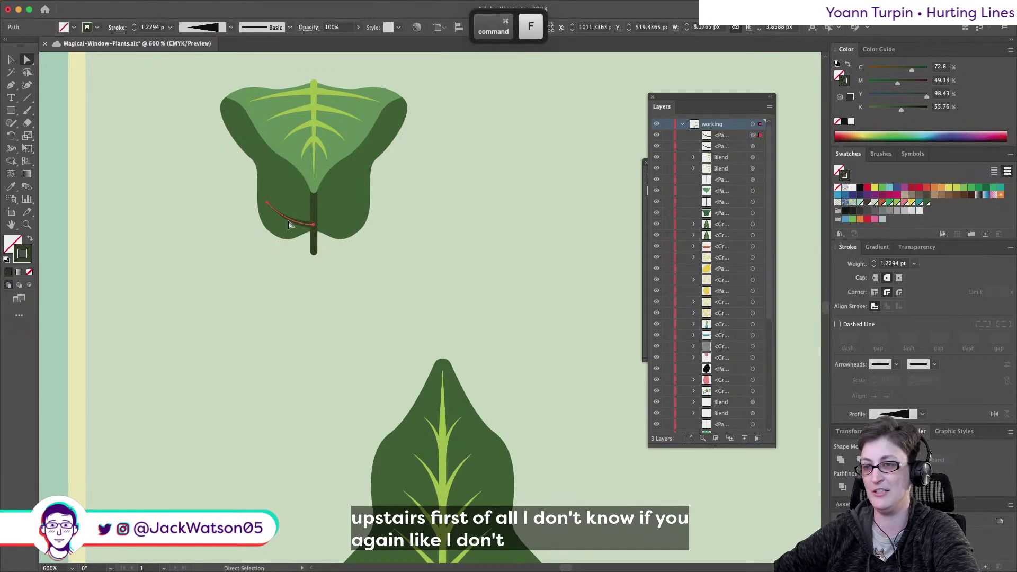
left_click_drag(314, 224, 313, 139)
left_click_drag(235, 112, 234, 113)
left_click(313, 136)
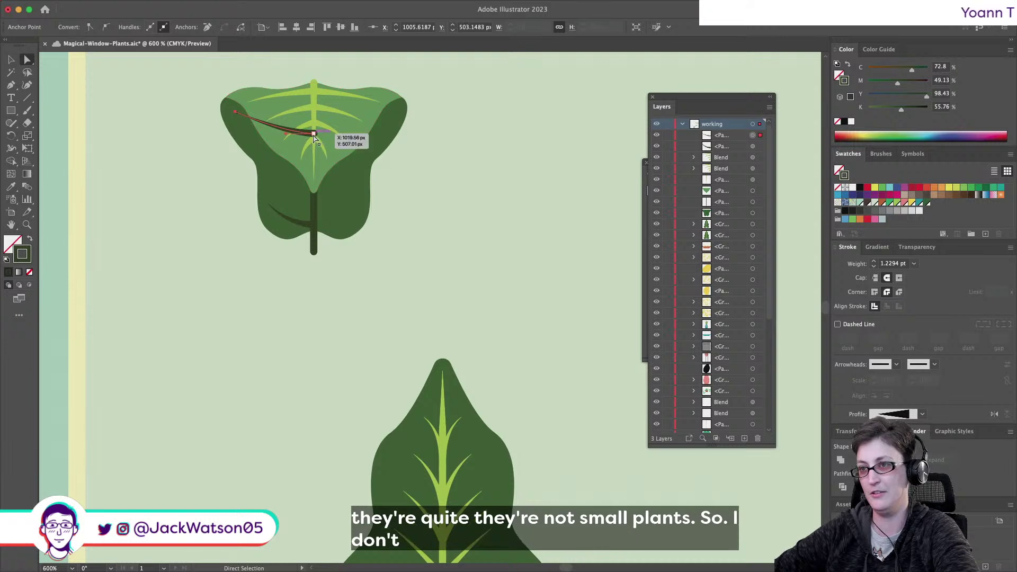
left_click_drag(315, 136, 275, 150)
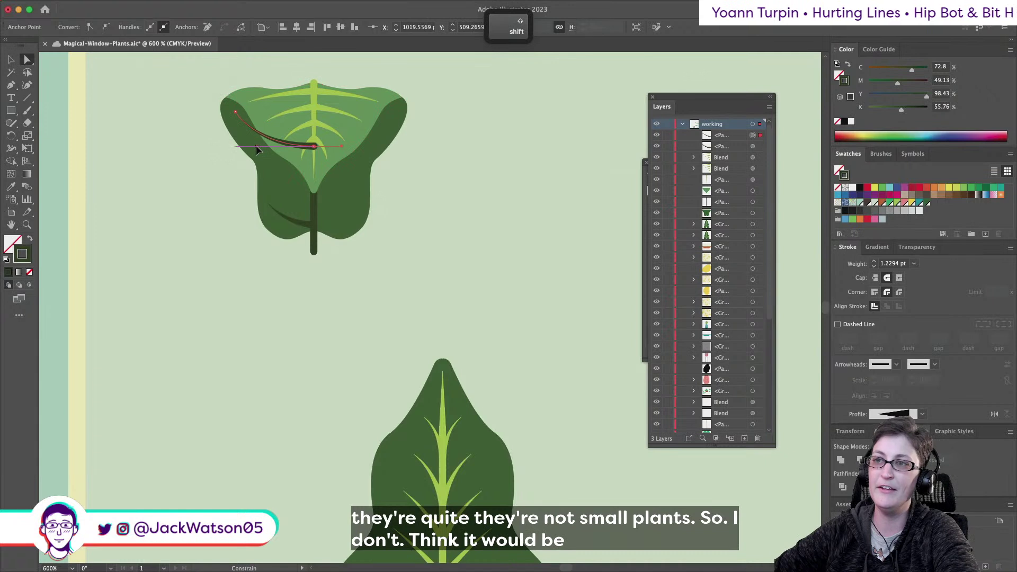
key("super+shift+a")
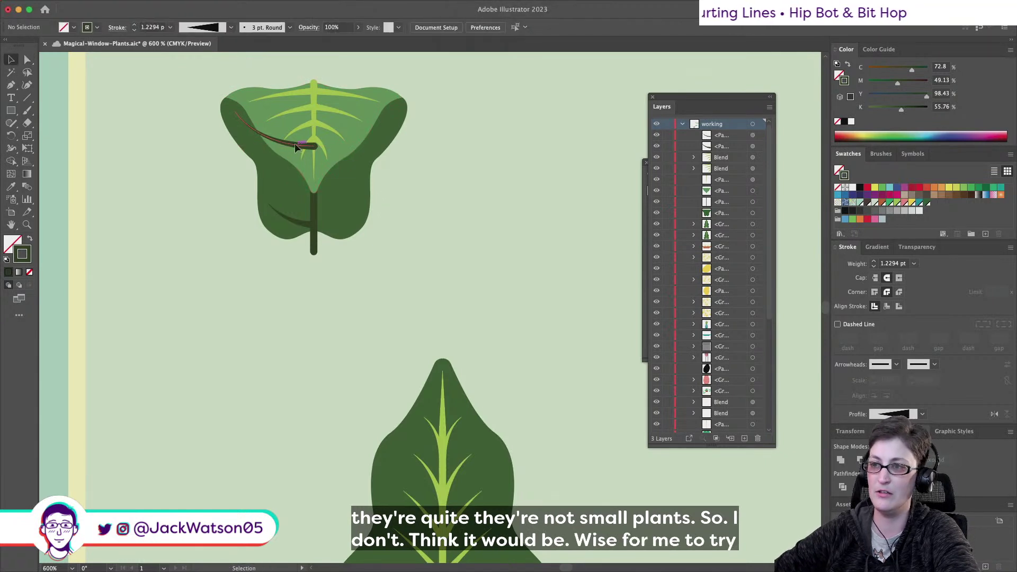
Blend the upper and lower dark side veins to fill the leaf's left half with intermediate veins
left_click(295, 143)
left_click(298, 219, "shift")
left_click(129, 6)
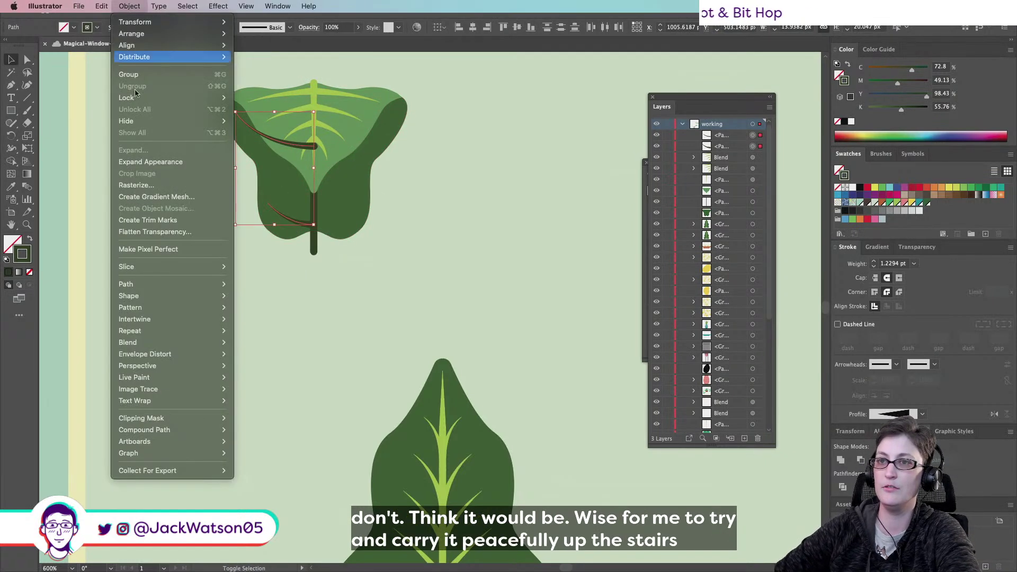
mouse_move(206, 333)
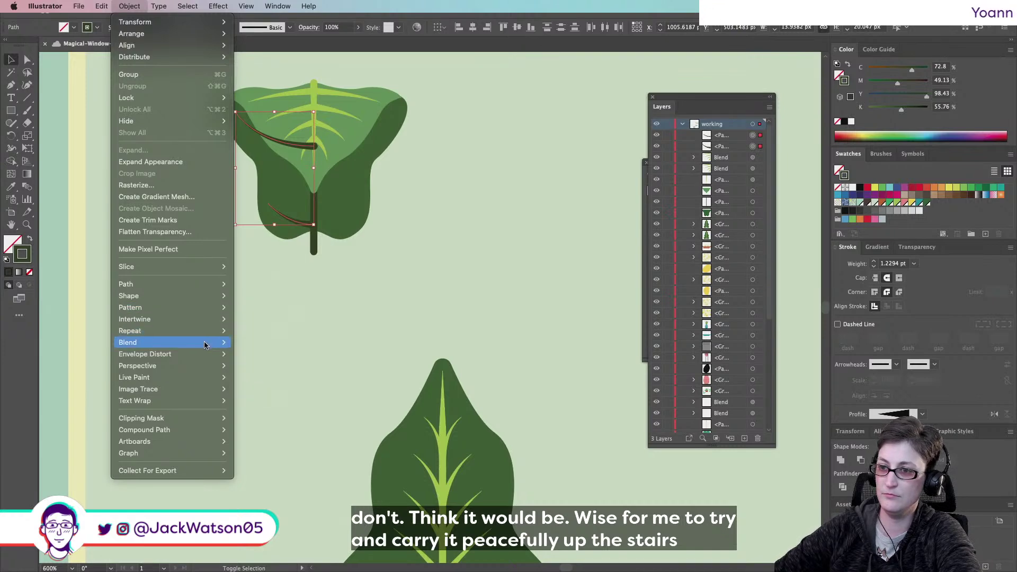
left_click(276, 341)
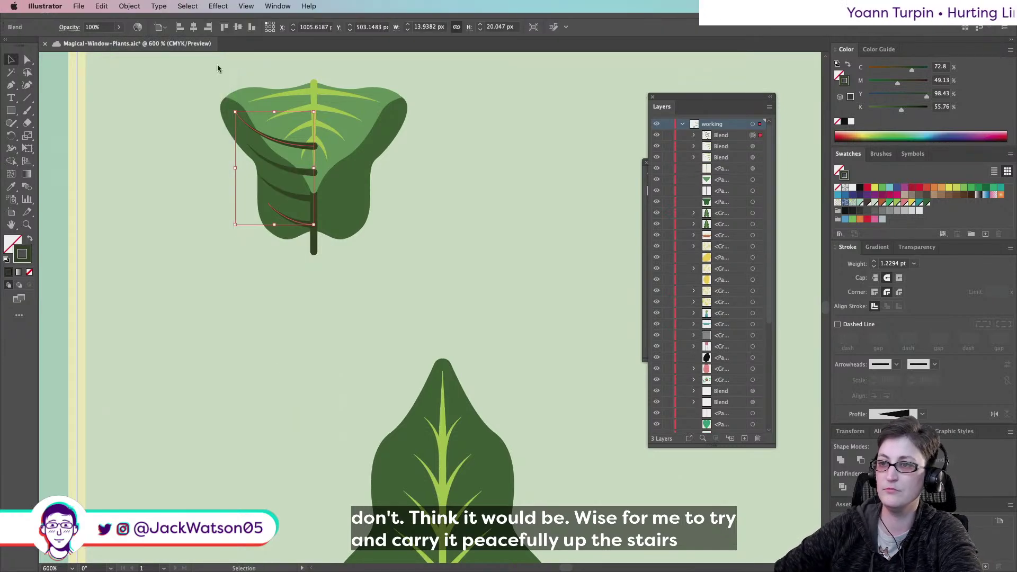
Restack the dark side-vein blend behind the flap and just in front of the dark centre vein
key("super+x")
left_click(314, 250)
key("super+f")
key("super+f")
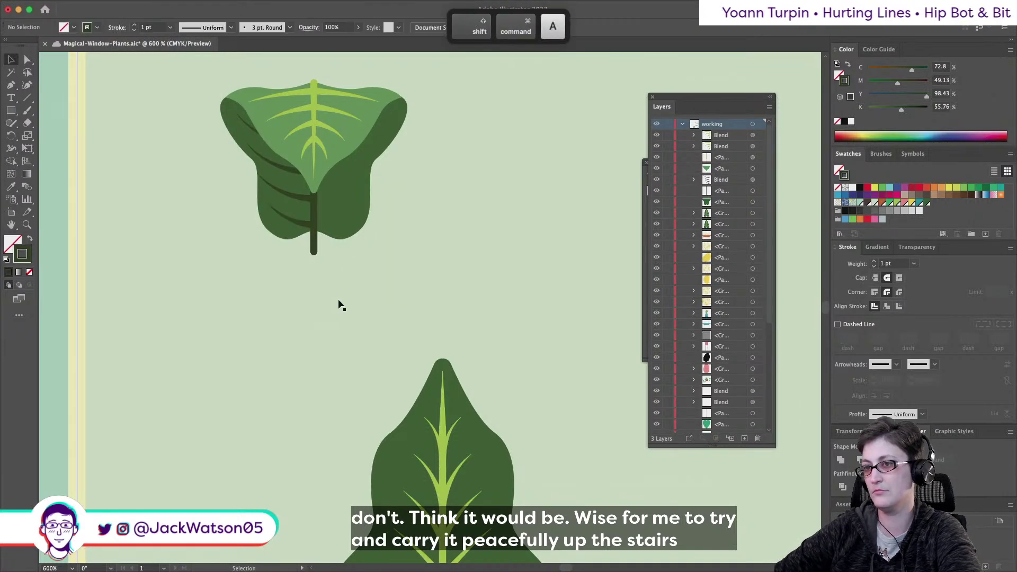
Shift the tips of the dark blend's top and lowest veins slightly inward from the leaf's left edge
key("v")
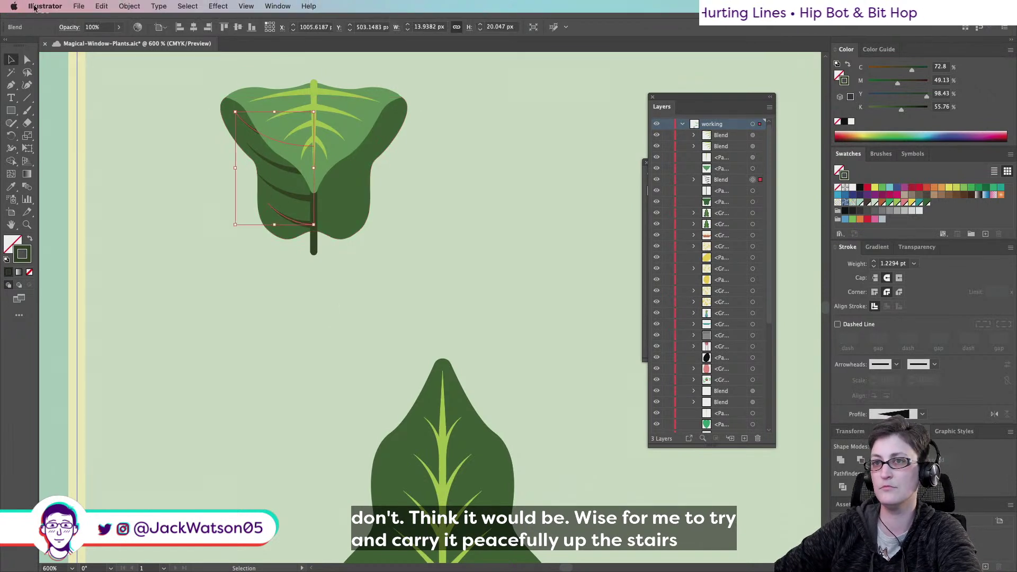
left_click(27, 59)
left_click_drag(236, 112, 239, 110)
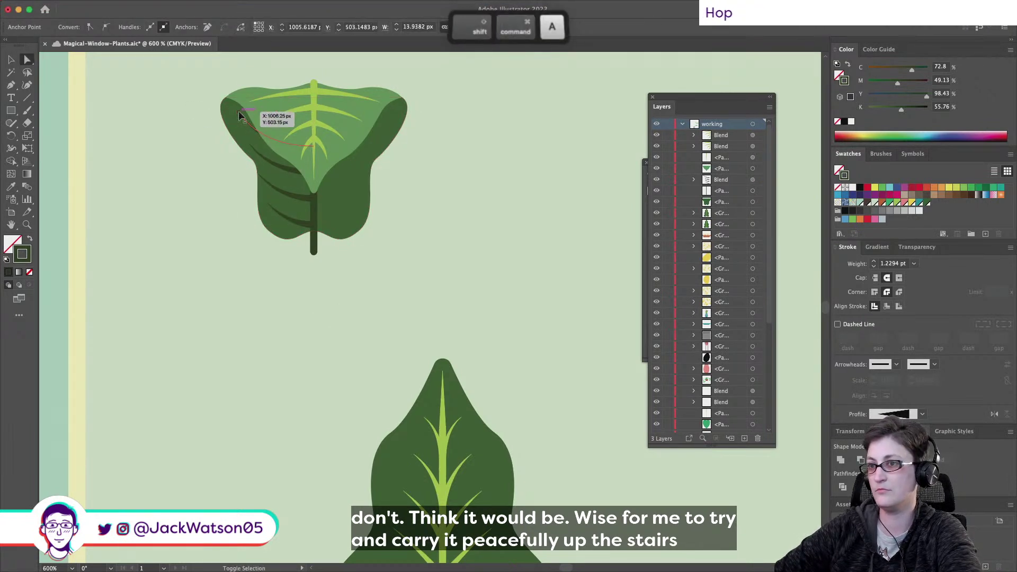
left_click(269, 204)
left_click_drag(270, 205, 281, 213)
key("super+shift+a")
key("super+1")
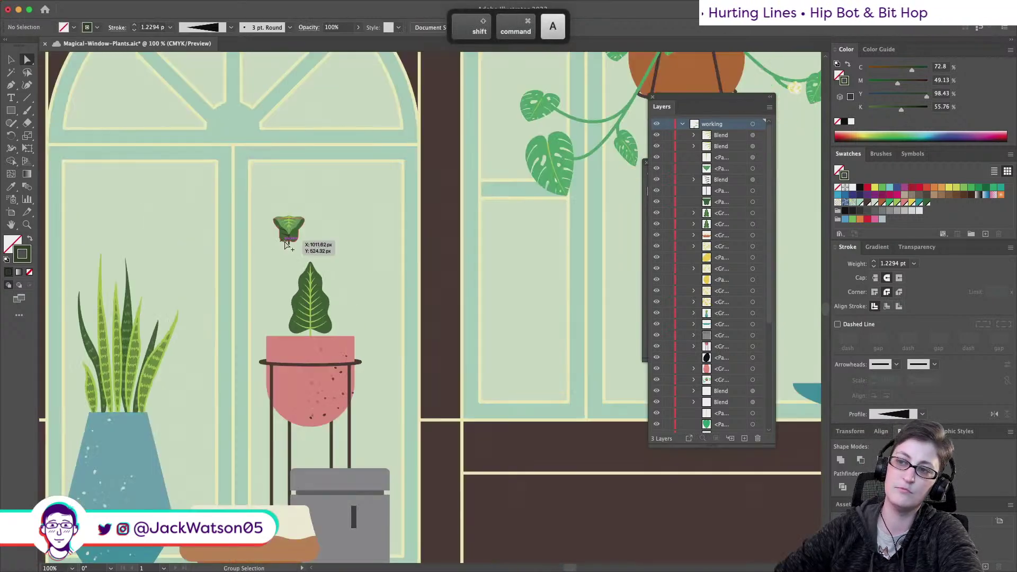
Pull the tip of the dark blend's top vein further inward and slightly up beneath the flap
scroll(288, 228, "up", 5)
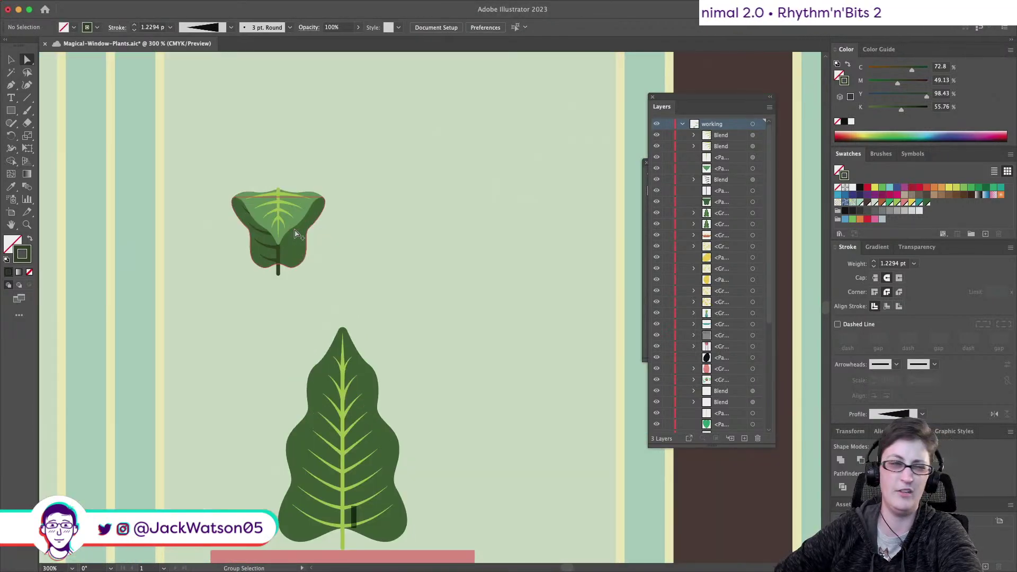
scroll(296, 232, "up", 3)
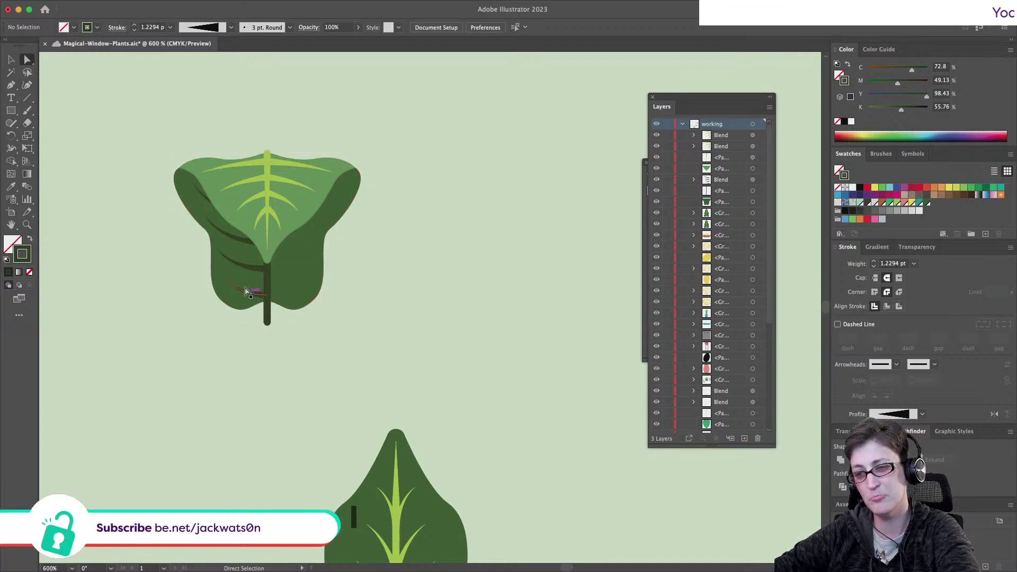
left_click_drag(197, 192, 212, 186)
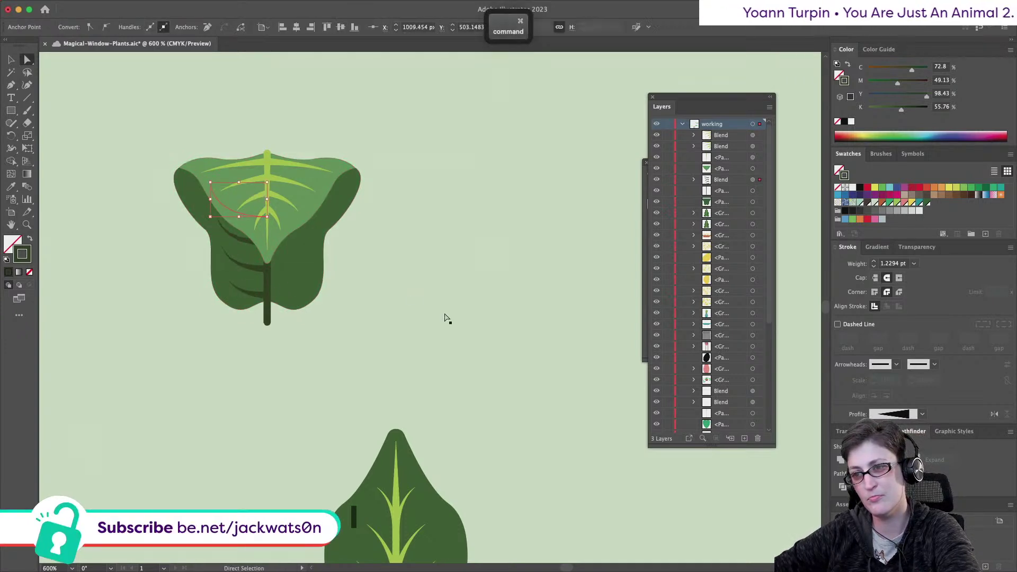
scroll(447, 318, "down", 1)
key("super+shift+z")
scroll(444, 318, "up", 2)
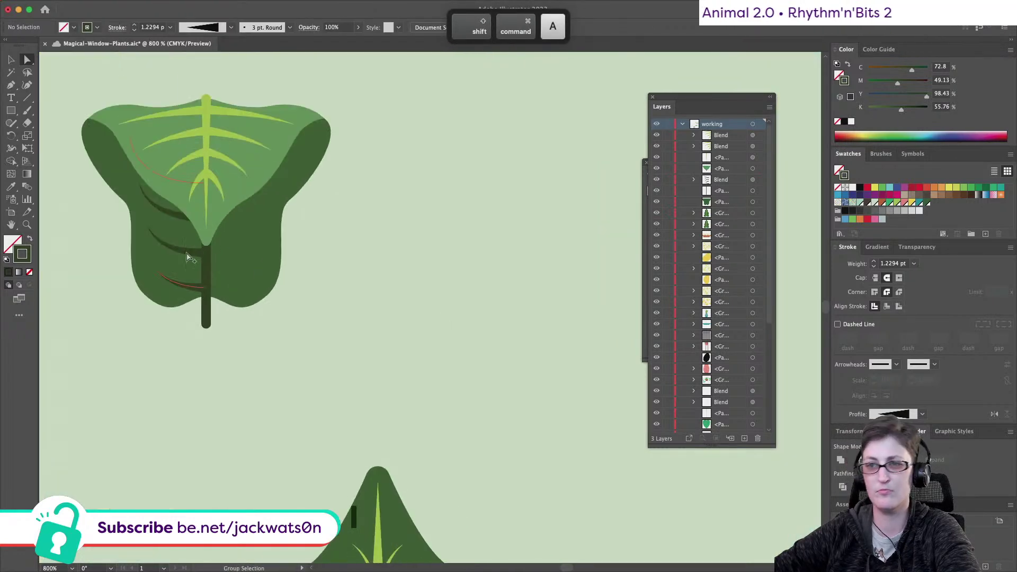
Reposition the tip of the dark blend's top vein near the flap's left edge and raise the lowest vein's tip slightly
scroll(188, 256, "left", 2)
key("super+z")
left_click_drag(134, 154, 151, 167)
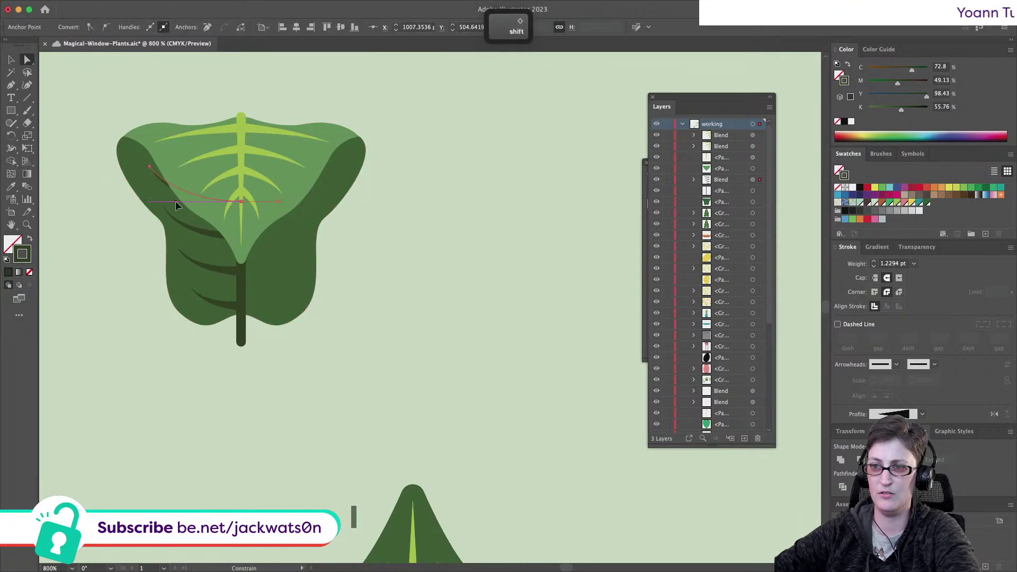
key("super+shift+a")
left_click_drag(196, 296, 195, 288)
key("super+shift+a")
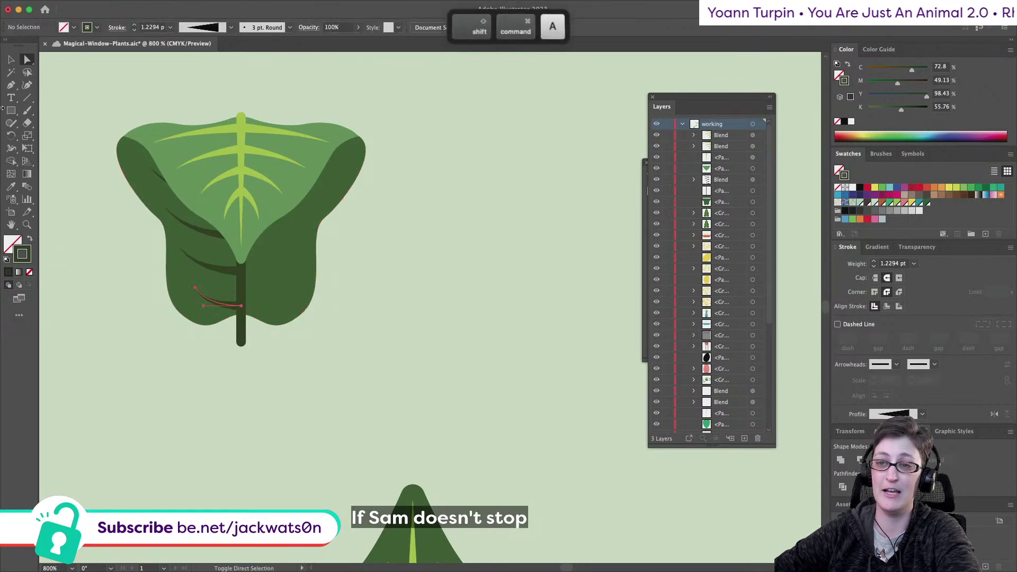
Duplicate the dark side-vein blend in place, reflect the copy left to right, and move it onto the leaf's right half
key("v")
left_click(211, 272)
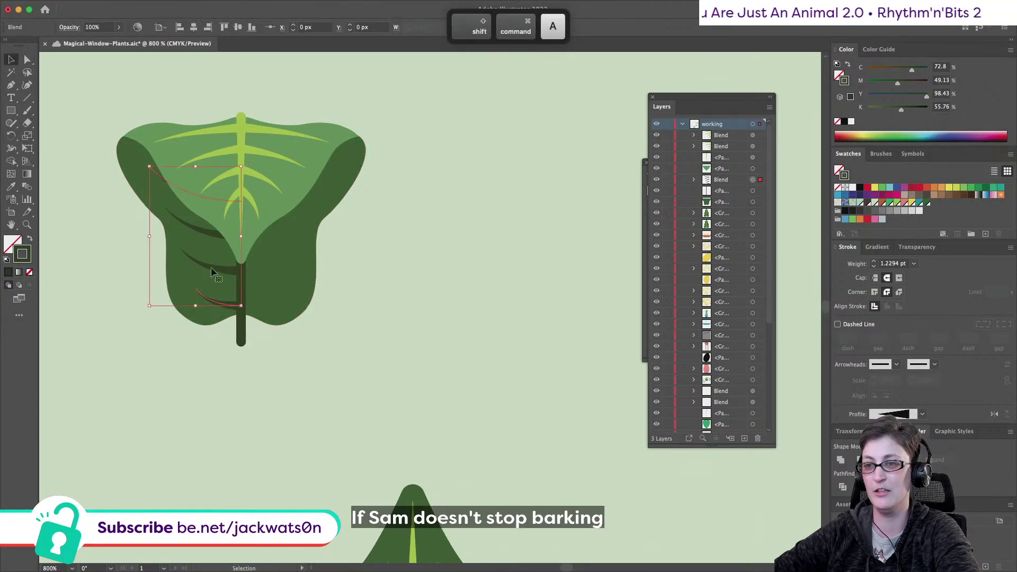
key("super+f")
left_click(123, 5)
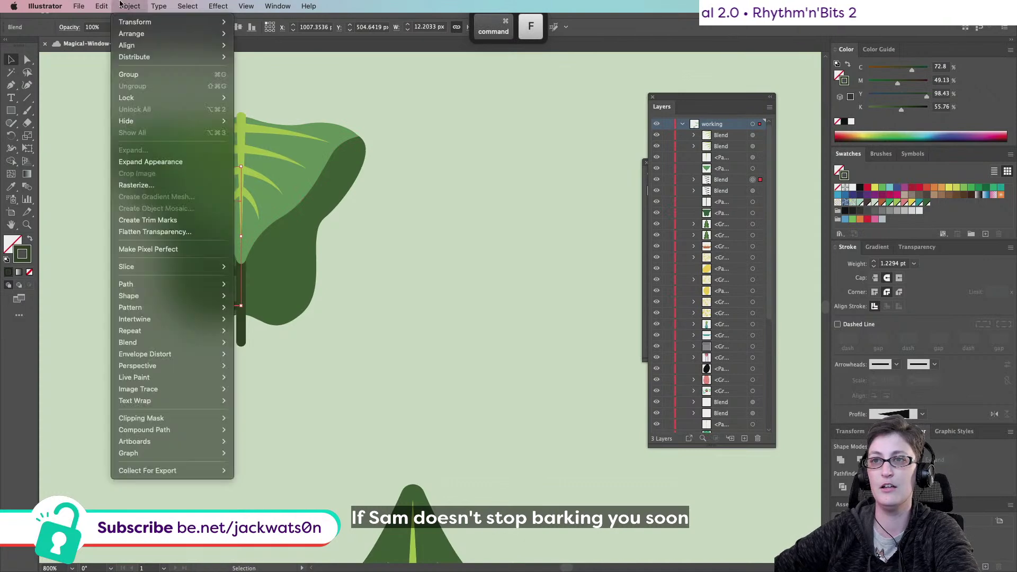
mouse_move(138, 22)
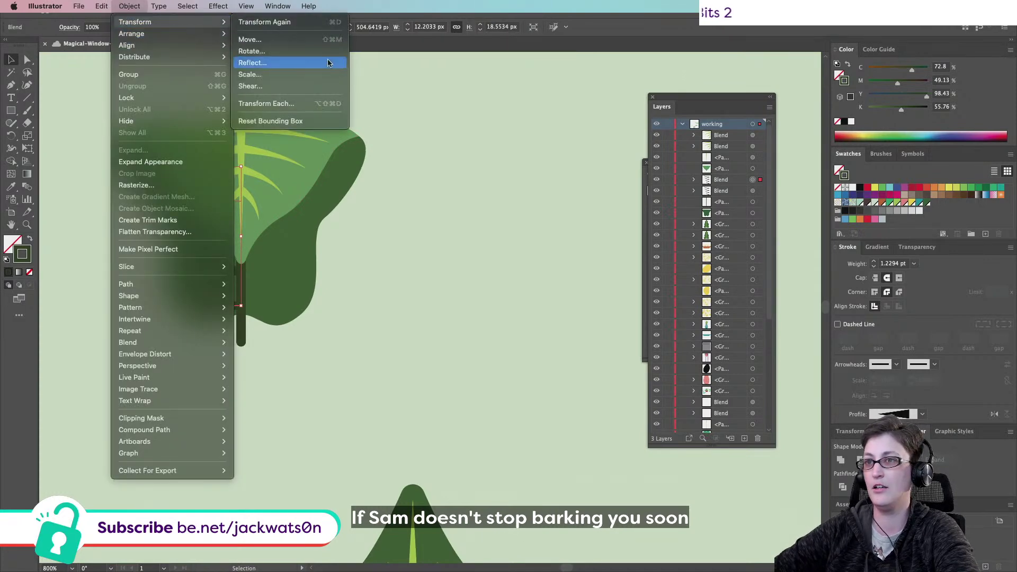
left_click(252, 62)
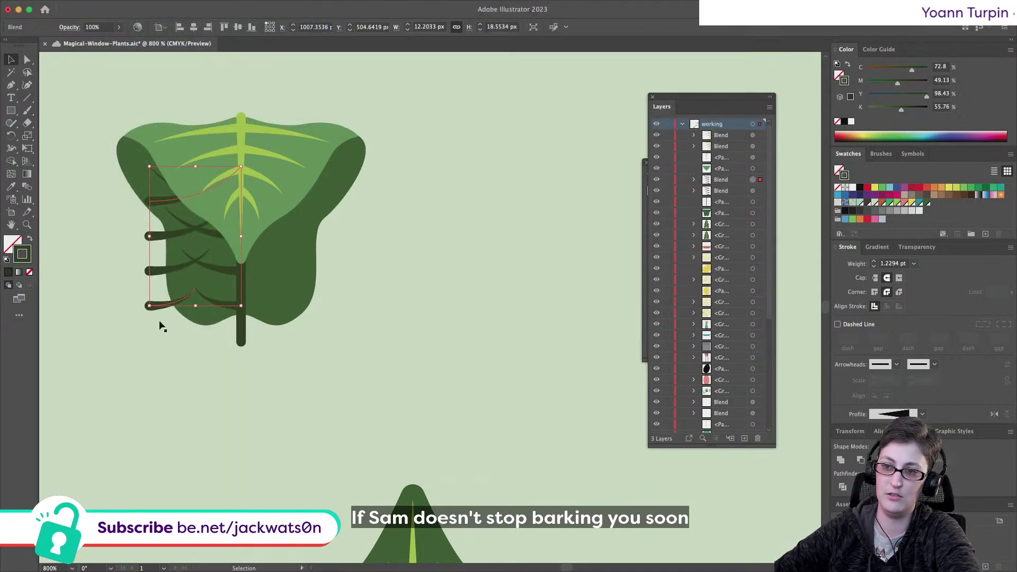
left_click_drag(160, 310, 254, 307)
key("super+shift+a")
Lock the Building layer and group all parts of the folded leaf
scroll(371, 404, "down", 5)
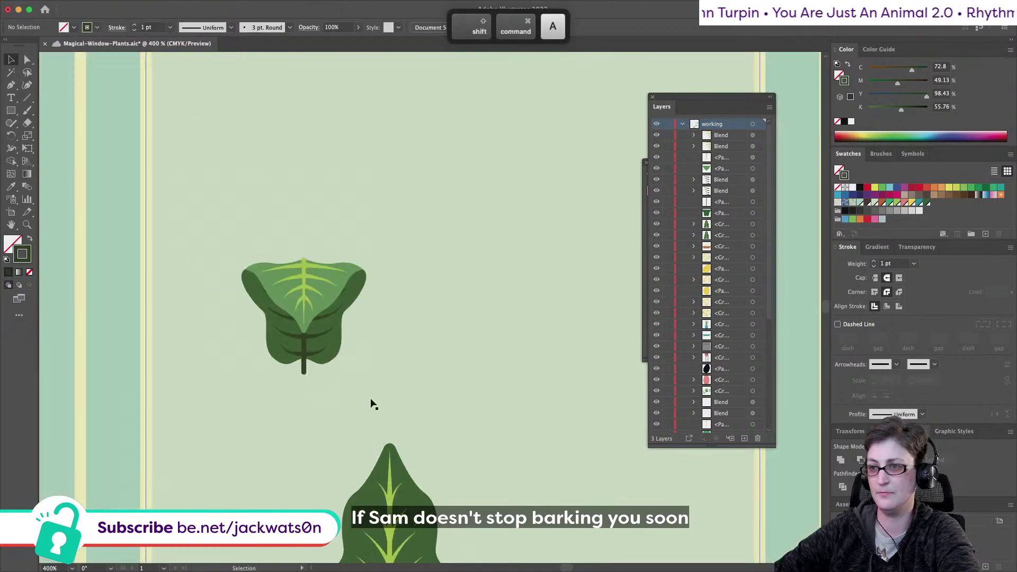
left_click(619, 426)
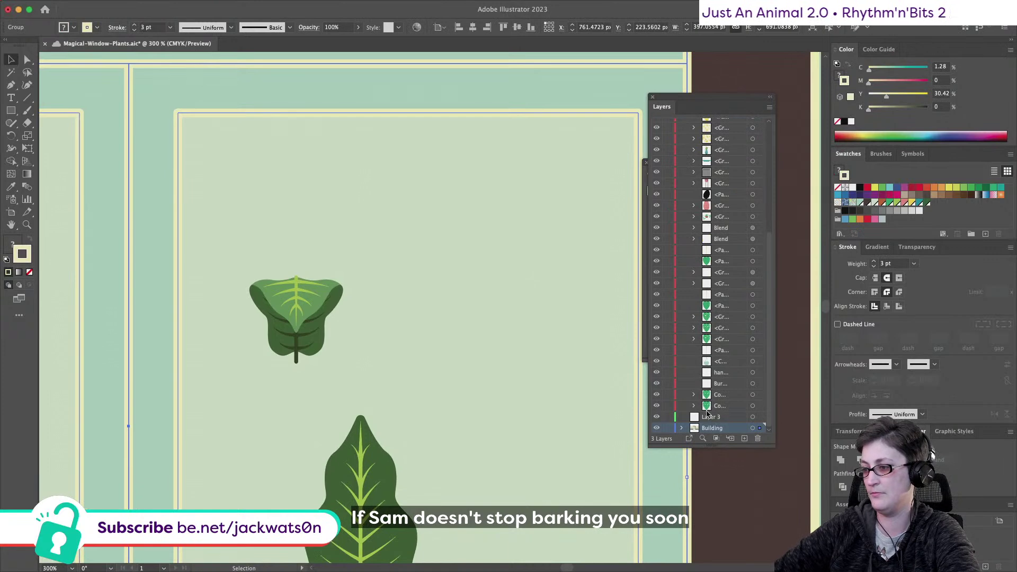
left_click(669, 428)
left_click(304, 313)
key("super+g")
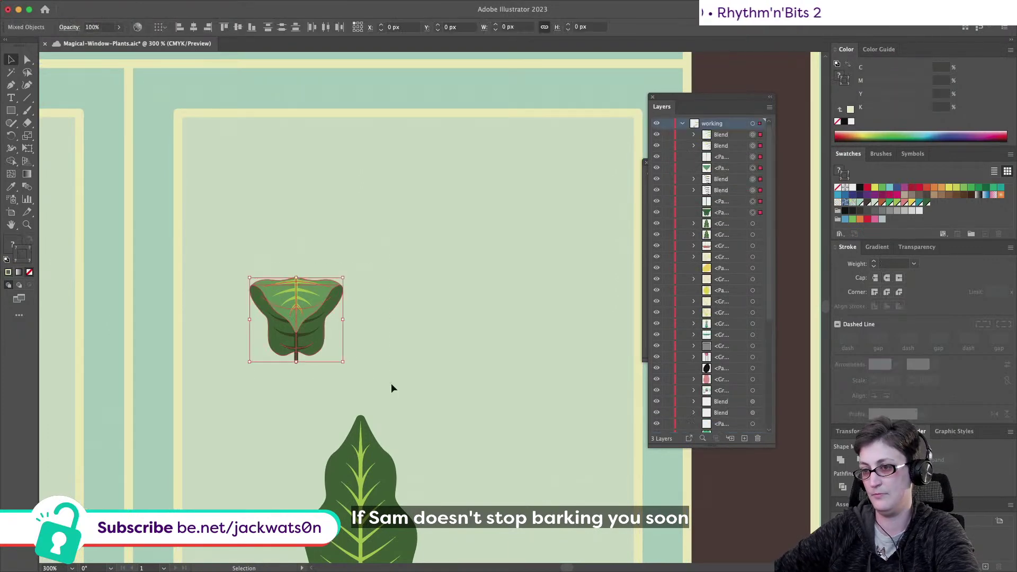
scroll(384, 395, "down", 3)
left_click(202, 232)
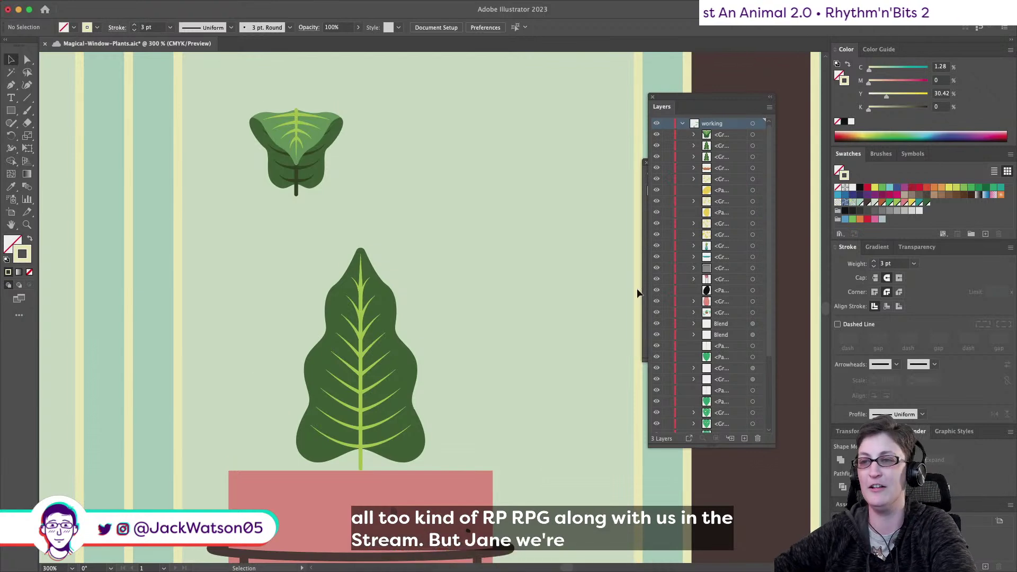
Look over the whole storefront illustration, including the hanging plant, the planters and the snake plant in the doorway
scroll(466, 270, "down", 5)
scroll(466, 270, "down", 5)
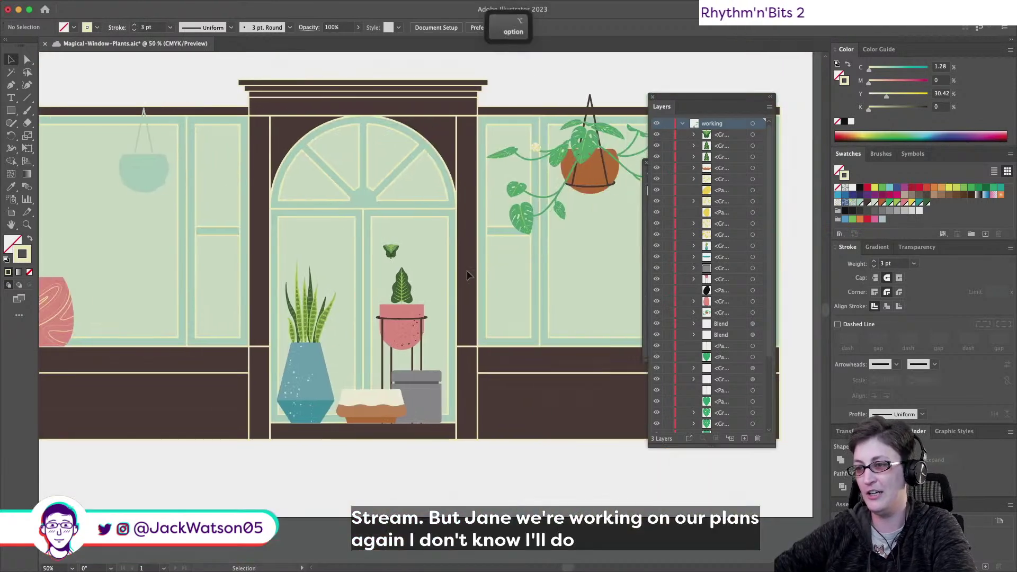
scroll(466, 270, "up", 3)
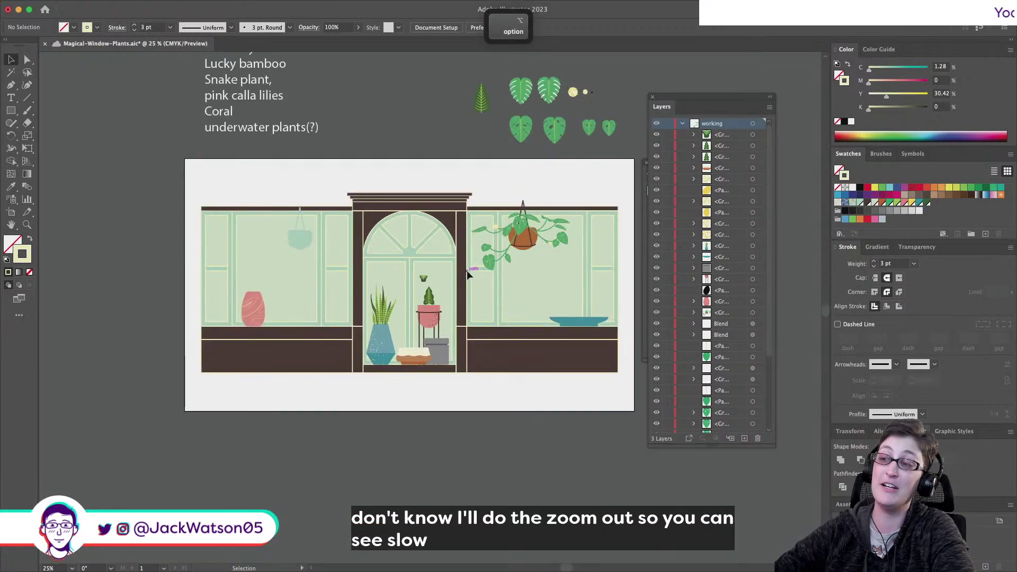
scroll(466, 270, "right", 4)
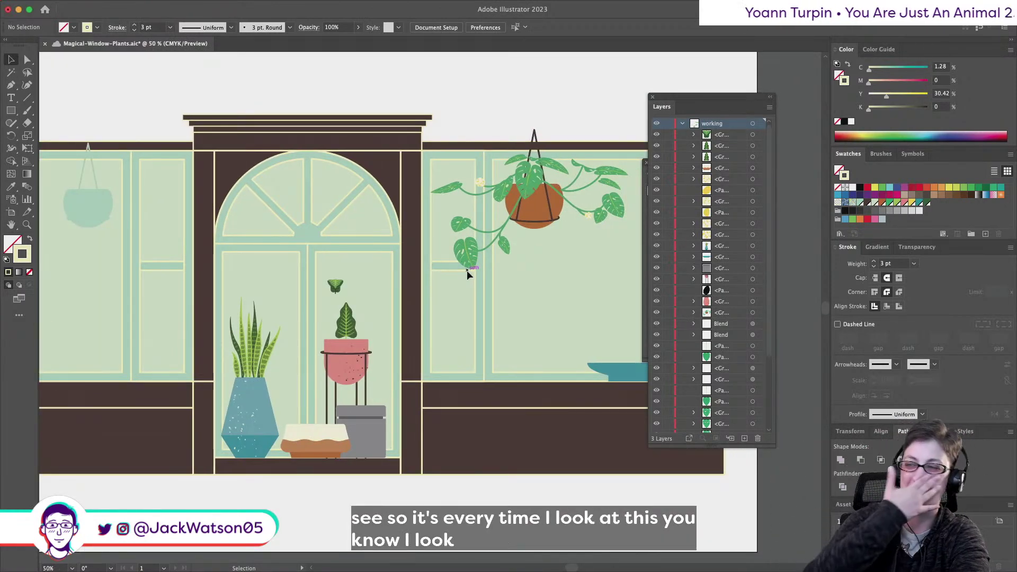
scroll(466, 271, "right", 5)
scroll(467, 270, "down", 2)
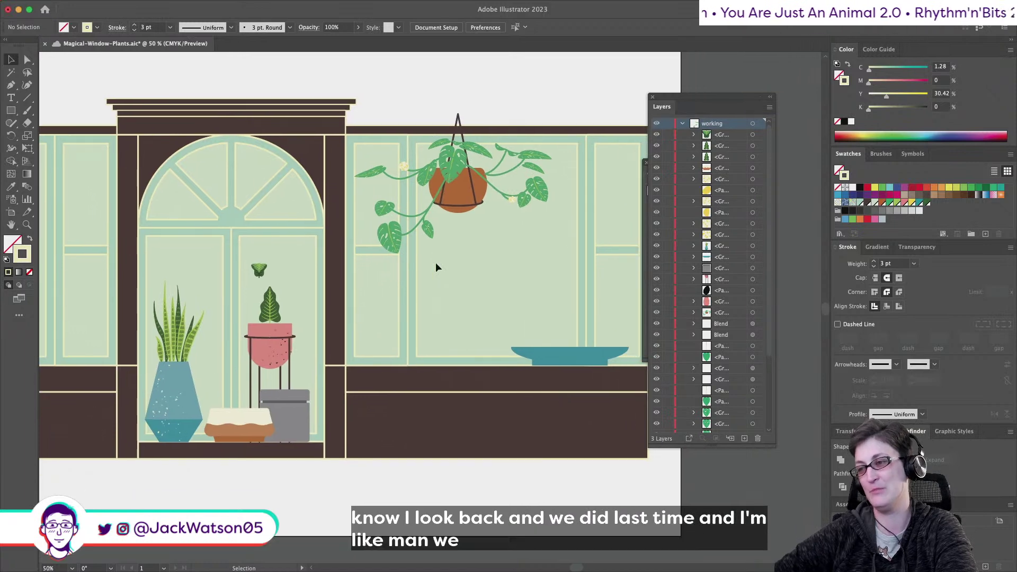
scroll(435, 266, "left", 10)
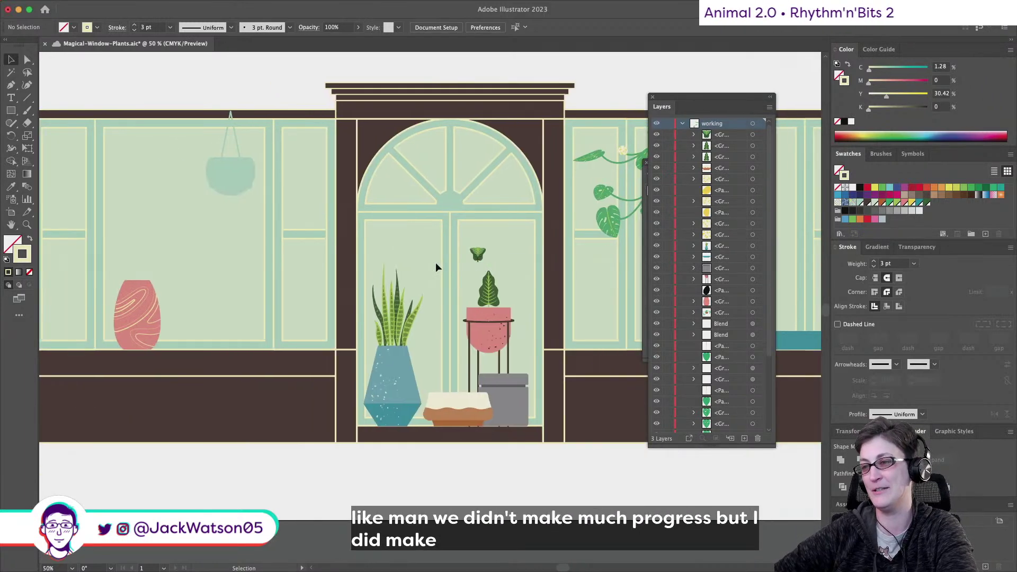
scroll(435, 263, "right", 2)
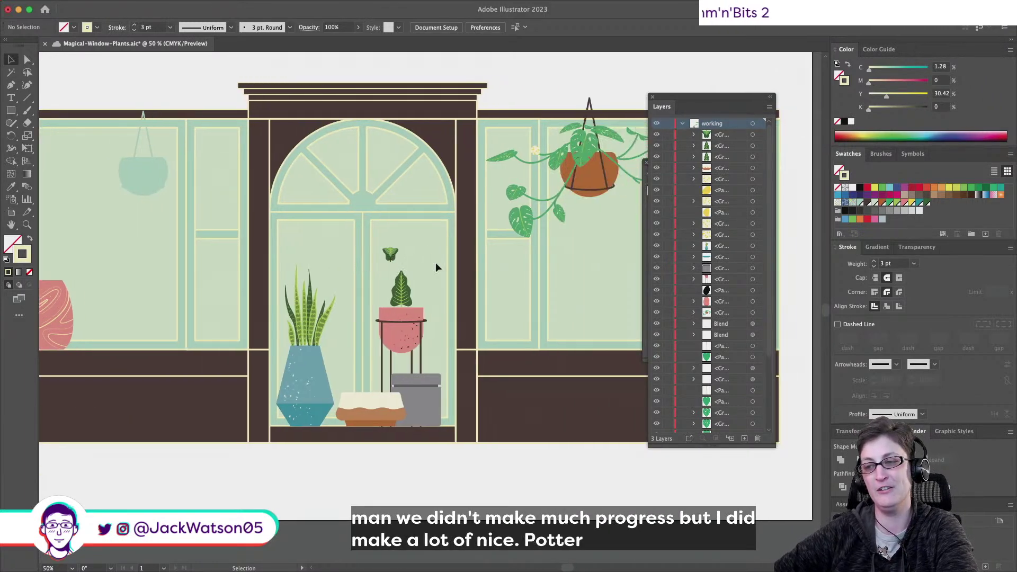
scroll(355, 322, "up", 1)
scroll(355, 322, "up", 2)
left_click(141, 254)
scroll(140, 254, "down", 1)
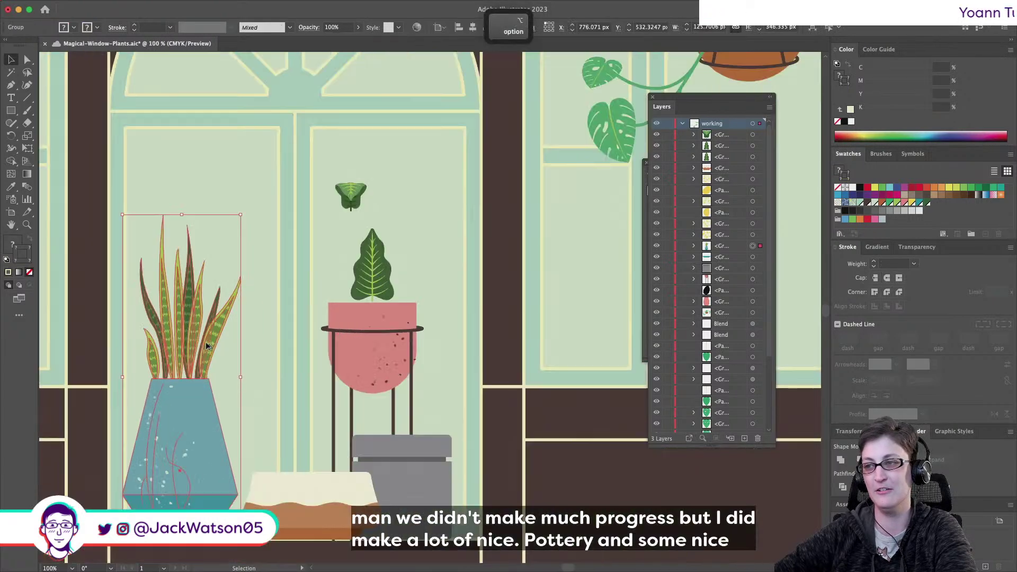
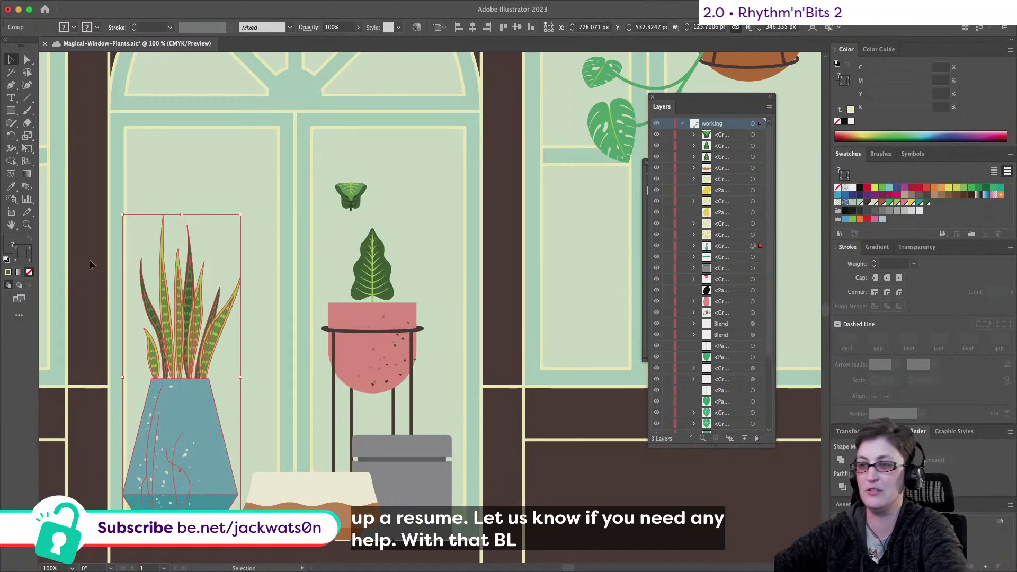
Move the upright leaf up and away from the pink planter to clear its rim
scroll(365, 238, "up", 3)
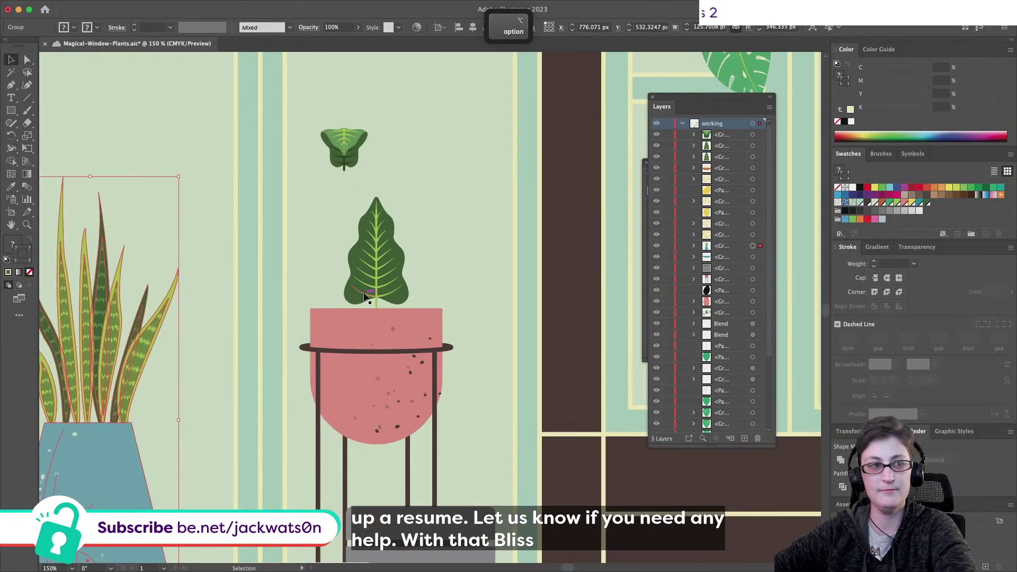
scroll(365, 297, "right", 4)
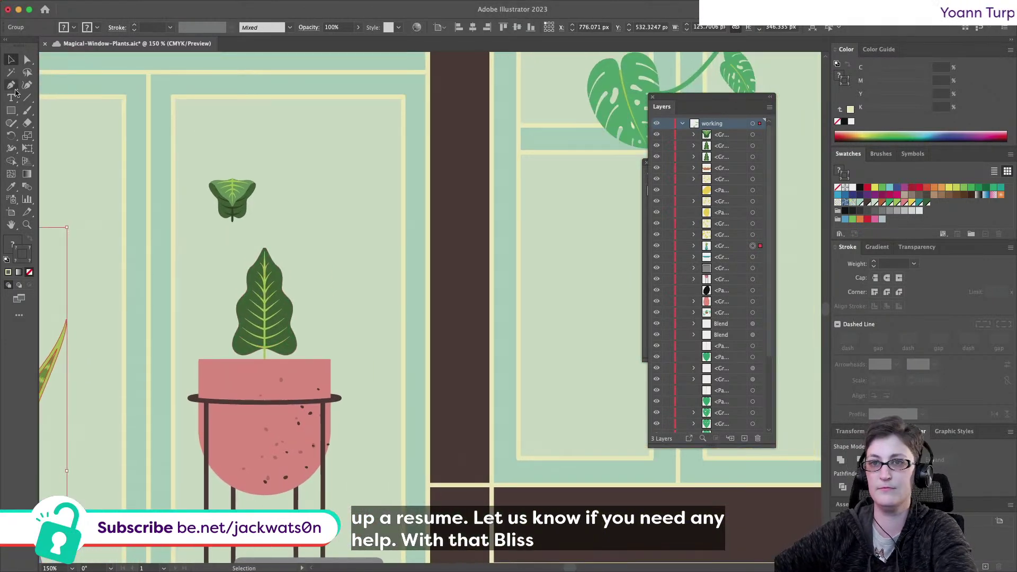
left_click(11, 59)
scroll(91, 152, "up", 3)
left_click_drag(273, 423, 347, 276)
Place a copy of the folded leaf at the pink planter's rim and stack it directly behind the planter
left_click_drag(239, 284, 274, 424)
key("super+x")
left_click(298, 454)
key("super+b")
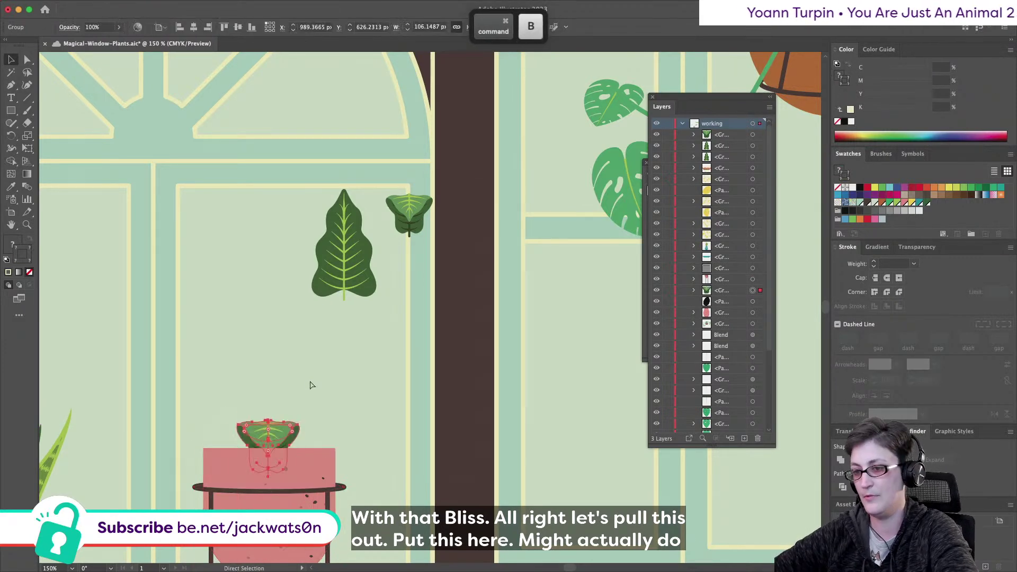
Split the rim leaf's light flap and veins into a separate group and place it in front of the planter
scroll(244, 456, "up", 1)
double_click(269, 431)
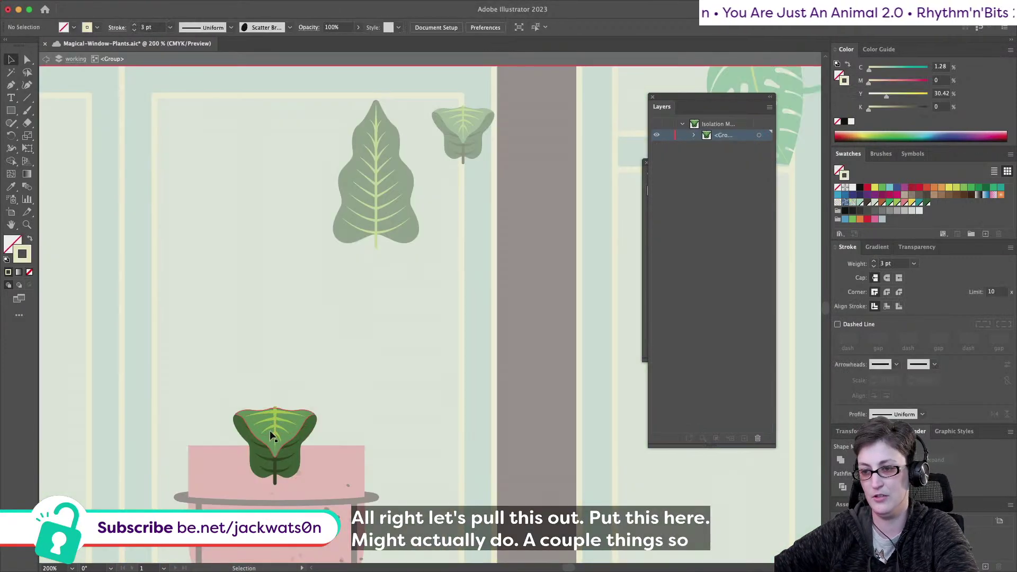
left_click(269, 430)
left_click_drag(259, 390, 286, 411)
key("super+g")
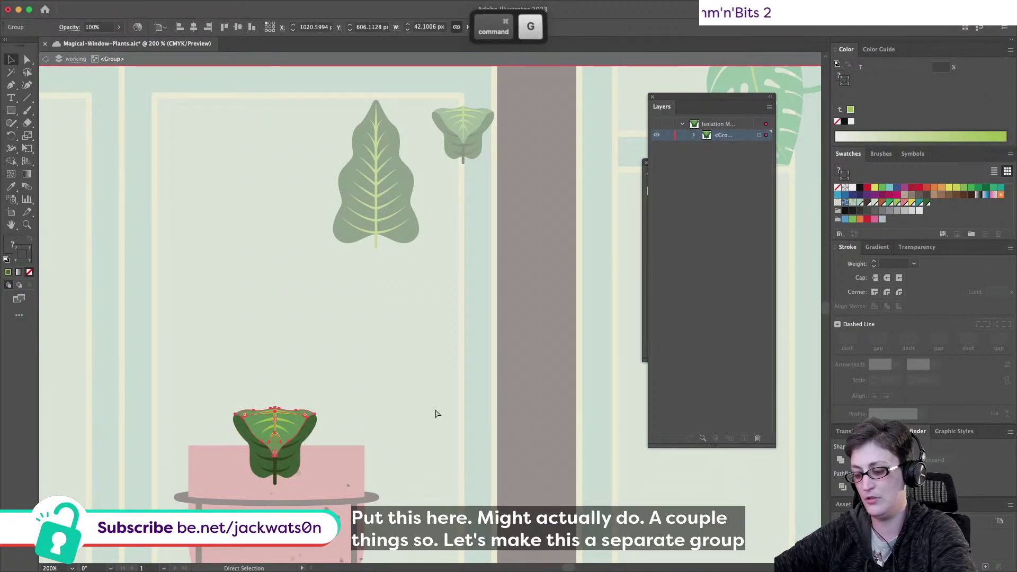
key("super+f")
double_click(74, 125)
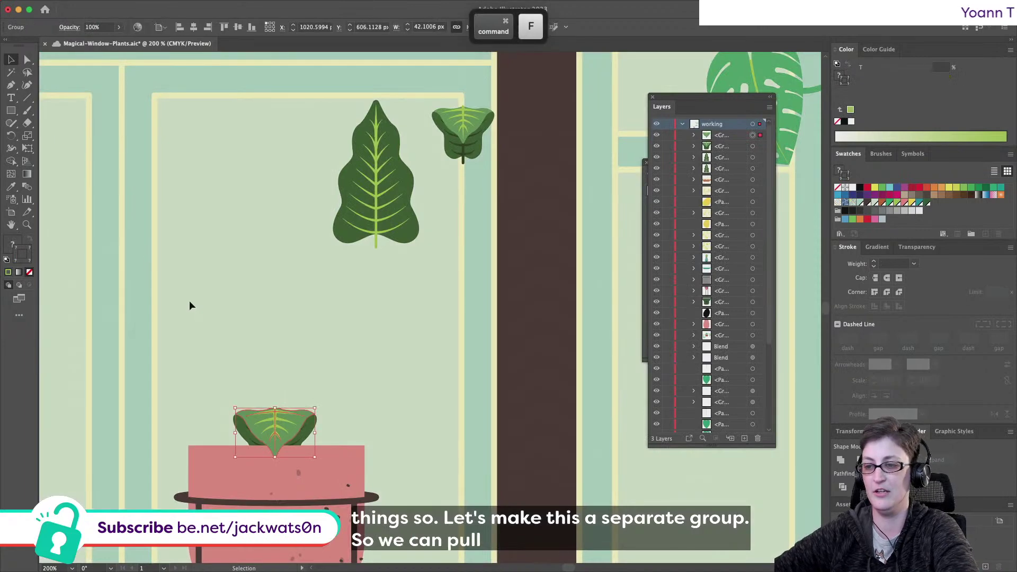
Lower both parts of the rim leaf together over the planter's edge and scale them to about 41 × 37 px
scroll(281, 408, "up", 2)
left_click(301, 433)
left_click_drag(300, 429, 300, 445)
scroll(299, 446, "down", 2)
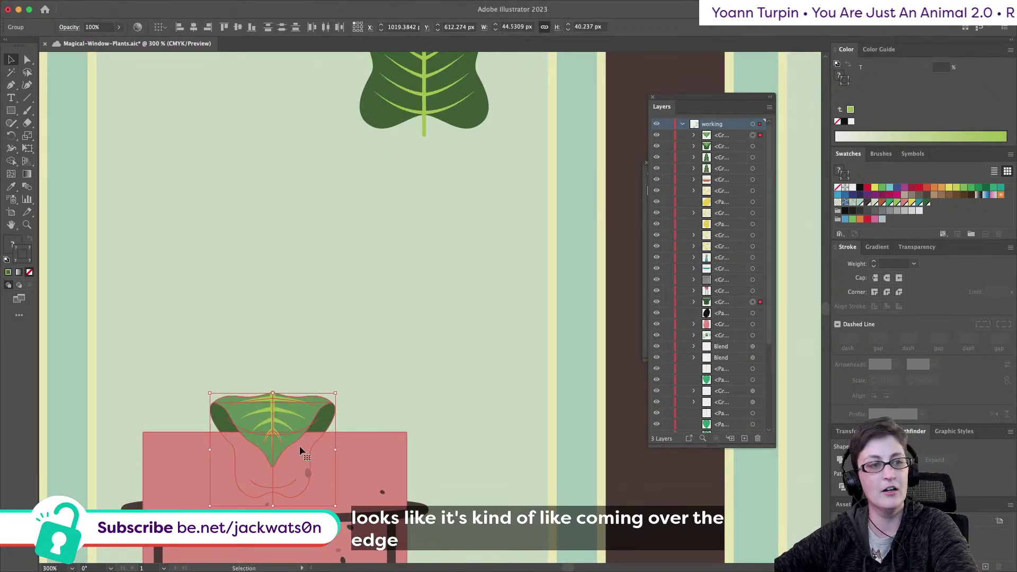
left_click_drag(273, 506, 274, 500)
left_click(255, 235)
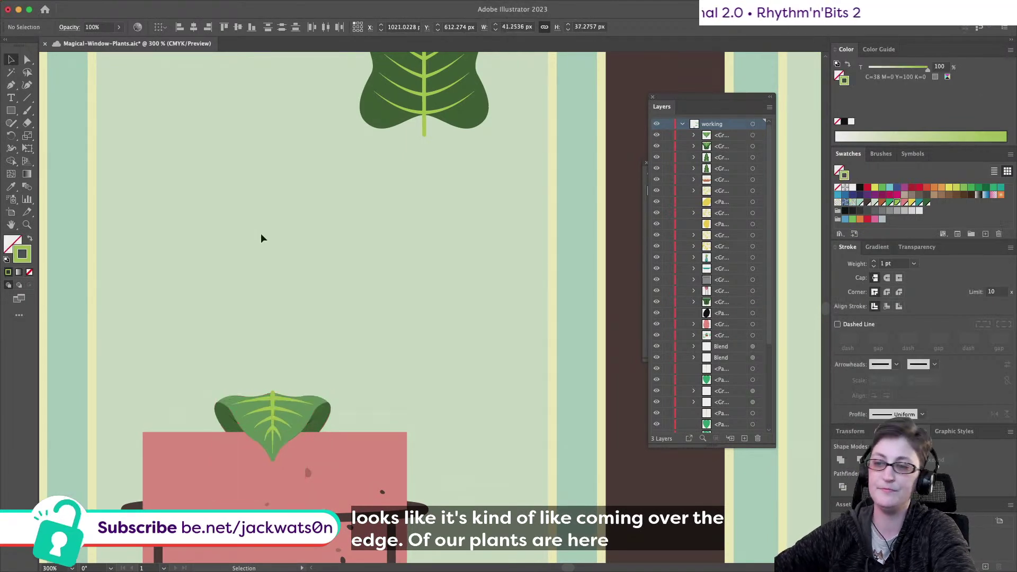
Copy the upright leaf to just above the folded rim leaf, slightly left of it, and stack the copy behind the planter
scroll(280, 230, "down", 1, "alt")
scroll(281, 230, "down", 2, "alt")
scroll(281, 233, "up", 2)
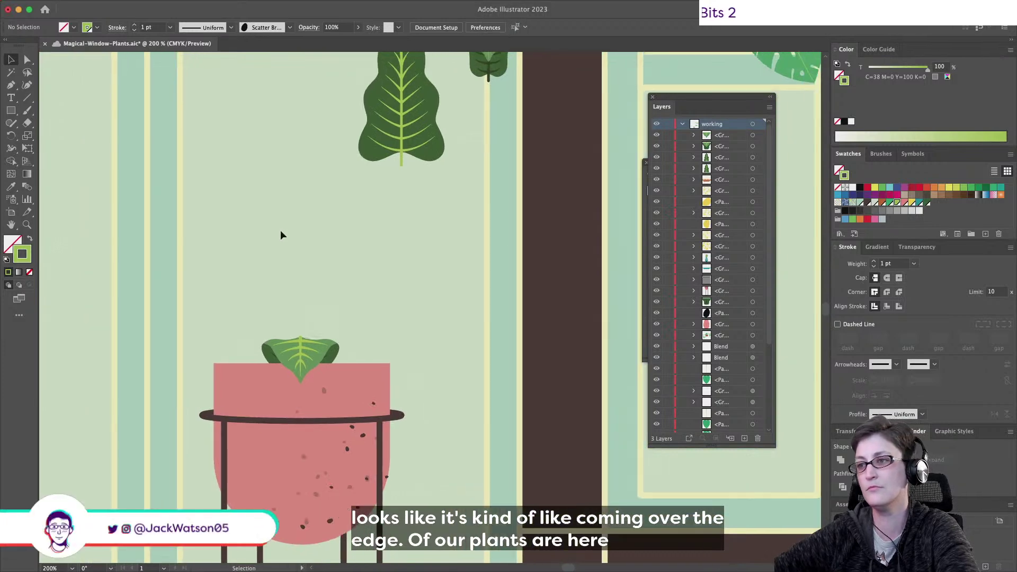
left_click(375, 157)
left_click_drag(375, 158, 228, 303)
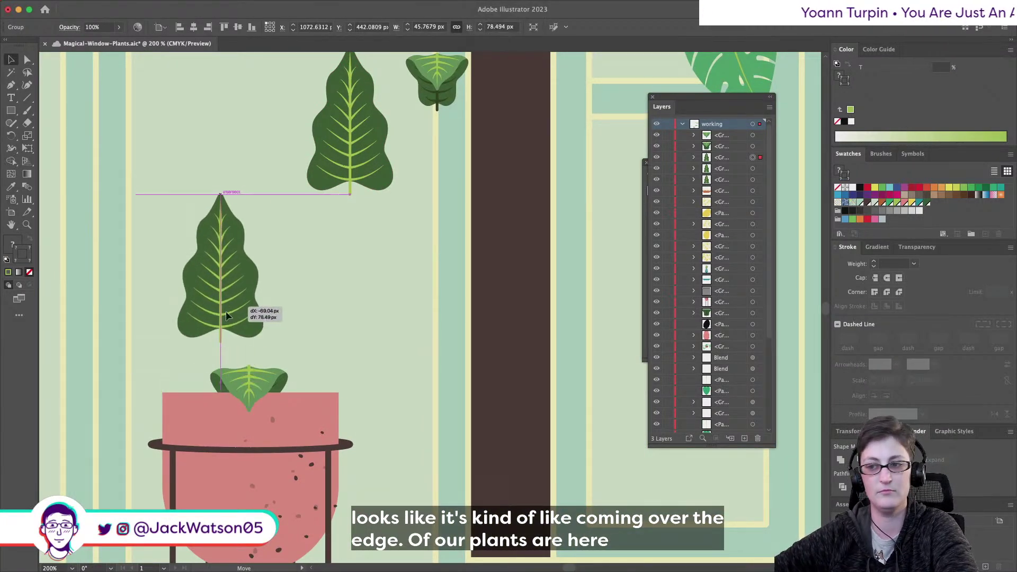
key("super+x")
key("super+b")
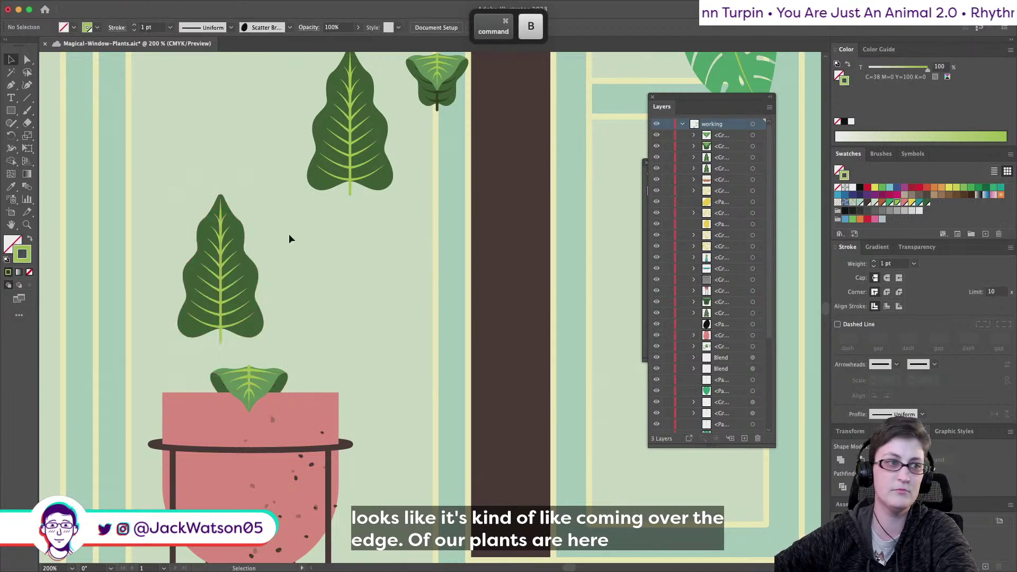
Skew and rotate the copied upright leaf to the left until it leans almost sideways, about 73 × 40 px overall
scroll(289, 233, "down", 1)
scroll(289, 233, "left", 1)
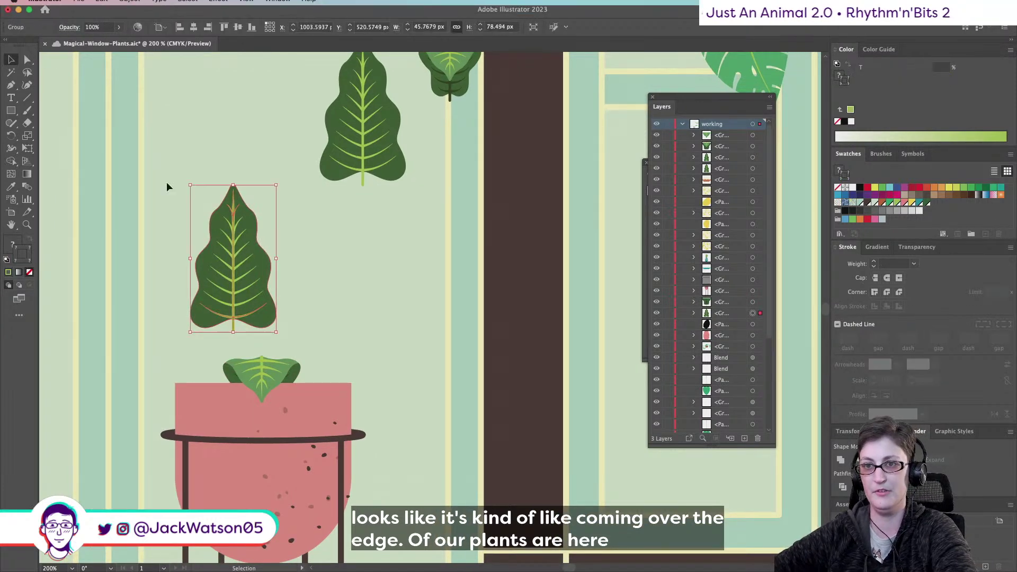
left_click(27, 149)
left_click_drag(237, 182, 175, 226)
key("v")
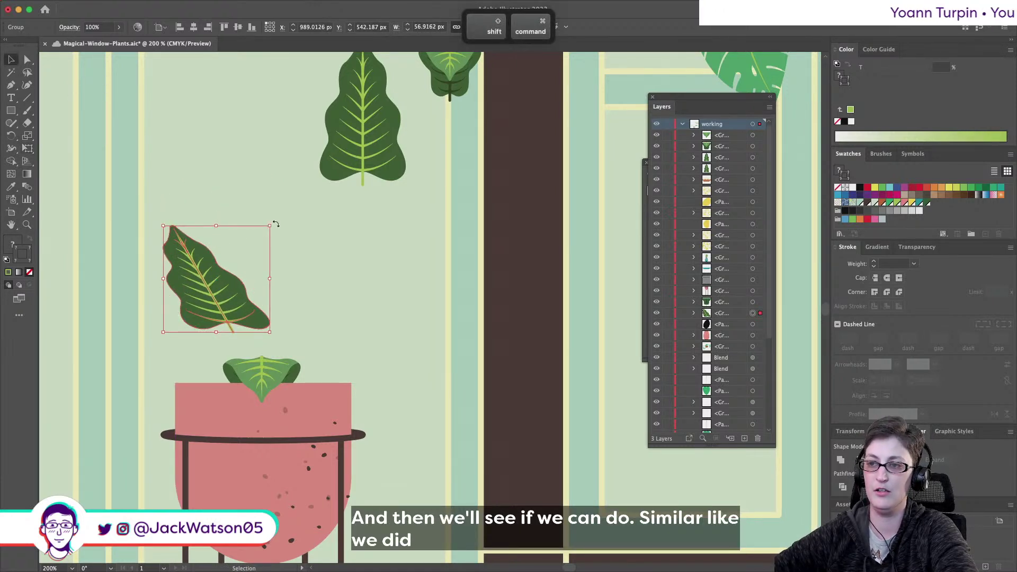
left_click_drag(275, 224, 236, 215)
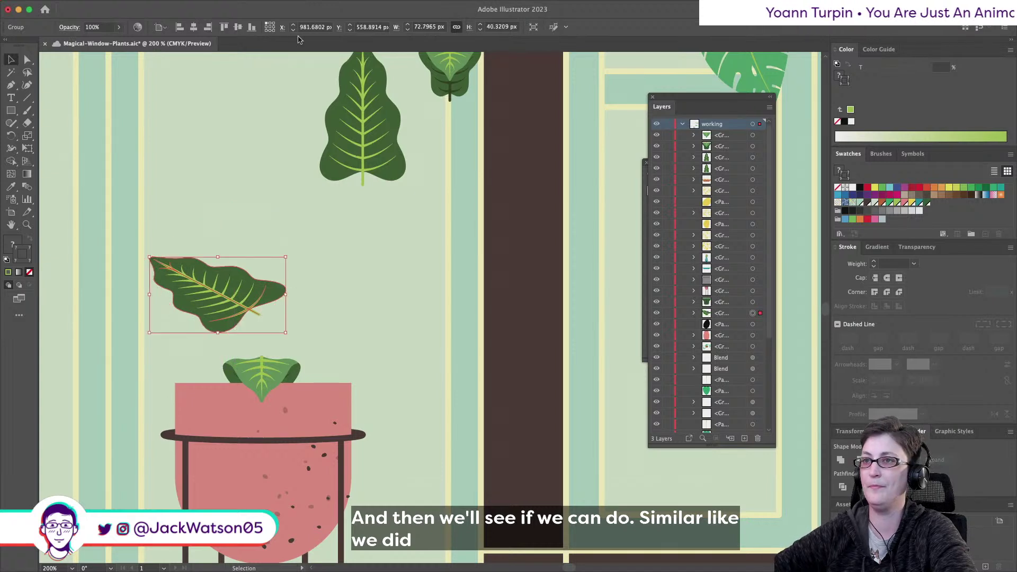
Apply a horizontal Arc warp effect with a 23% bend to the sideways leaf above the planter
key("shift+super+a")
left_click(212, 325)
left_click(221, 6)
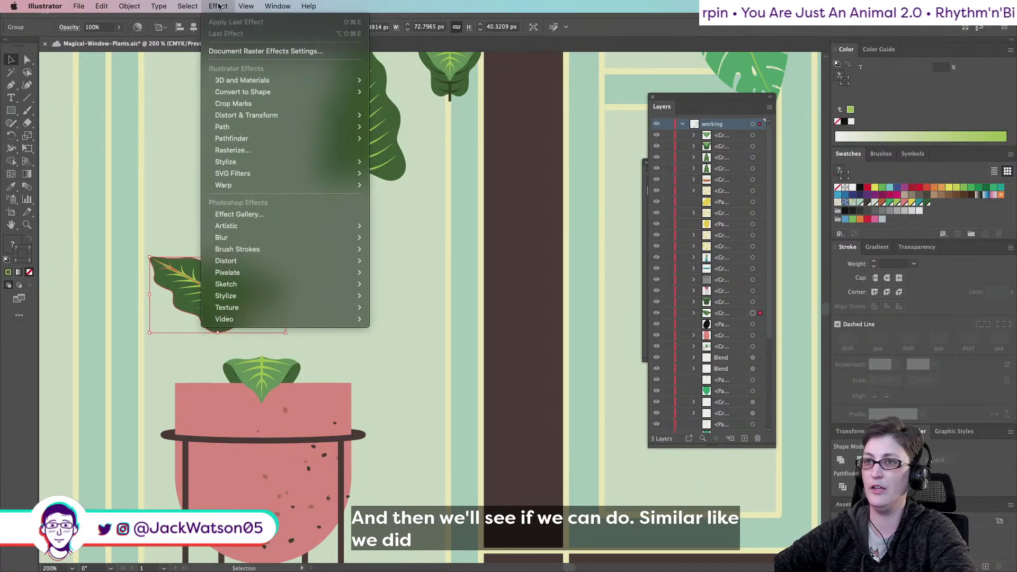
mouse_move(233, 185)
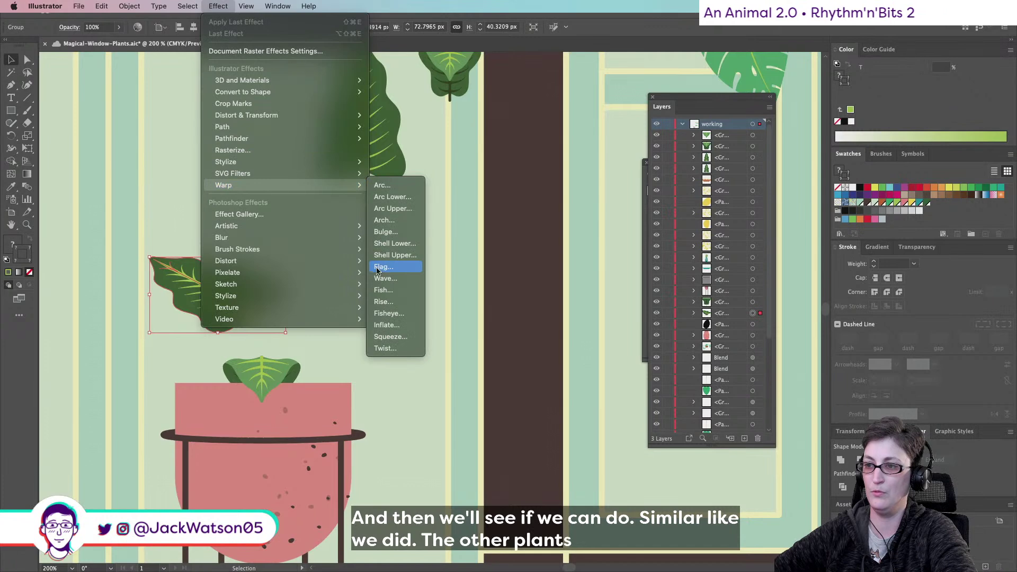
left_click(382, 185)
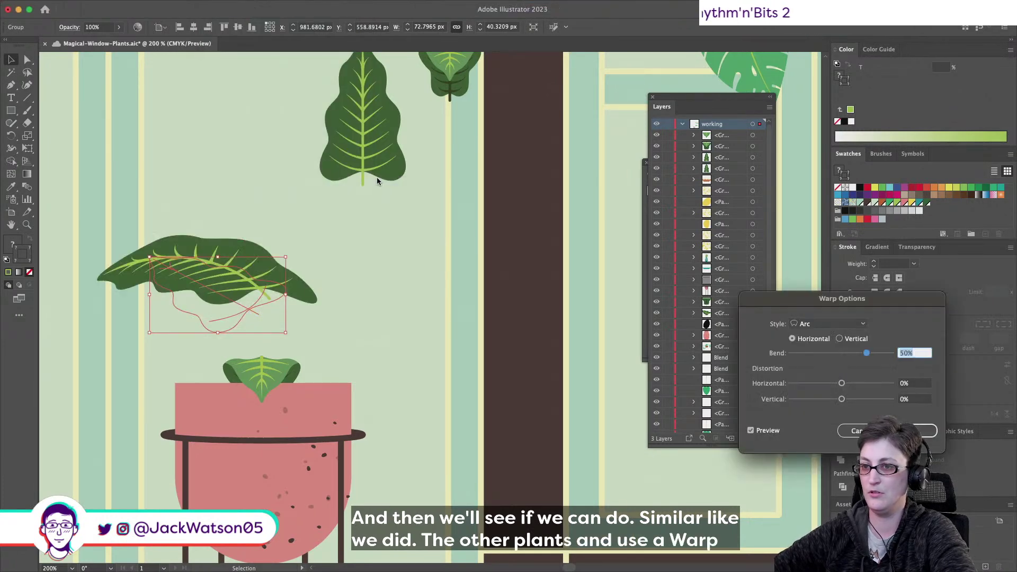
mouse_move(859, 356)
left_mouse_down()
mouse_move(839, 356)
mouse_move(850, 355)
left_mouse_up()
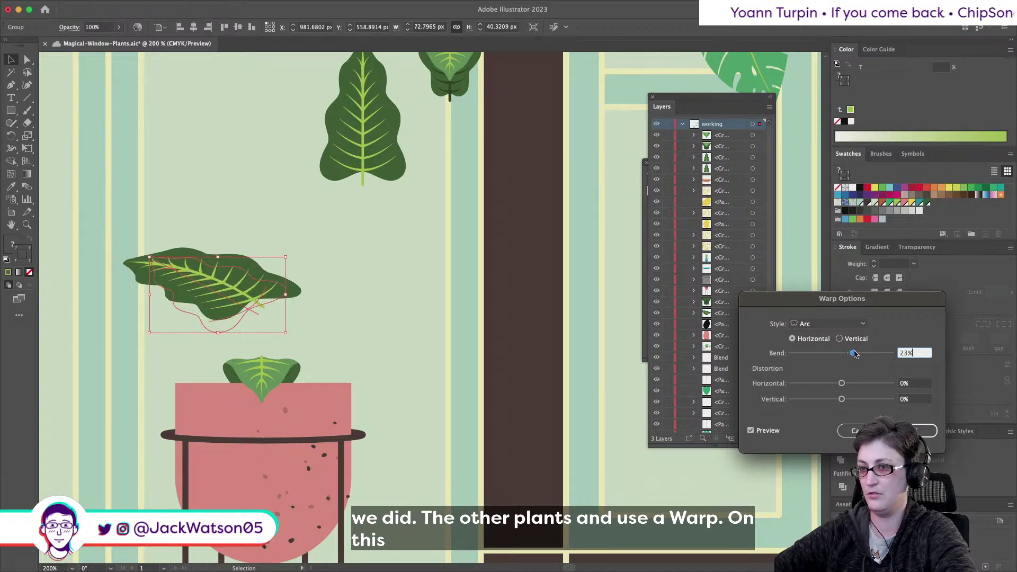
key("shift+super+a")
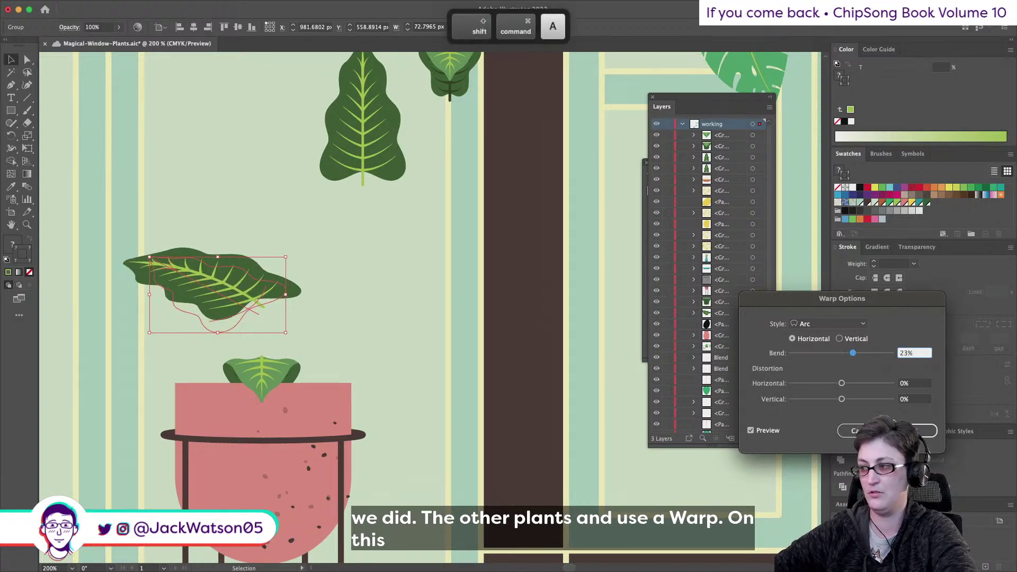
key("Return")
Flatten the warped leaf to about 75 × 26 px with Free Transform and lower it to the planter's left rim
key("e")
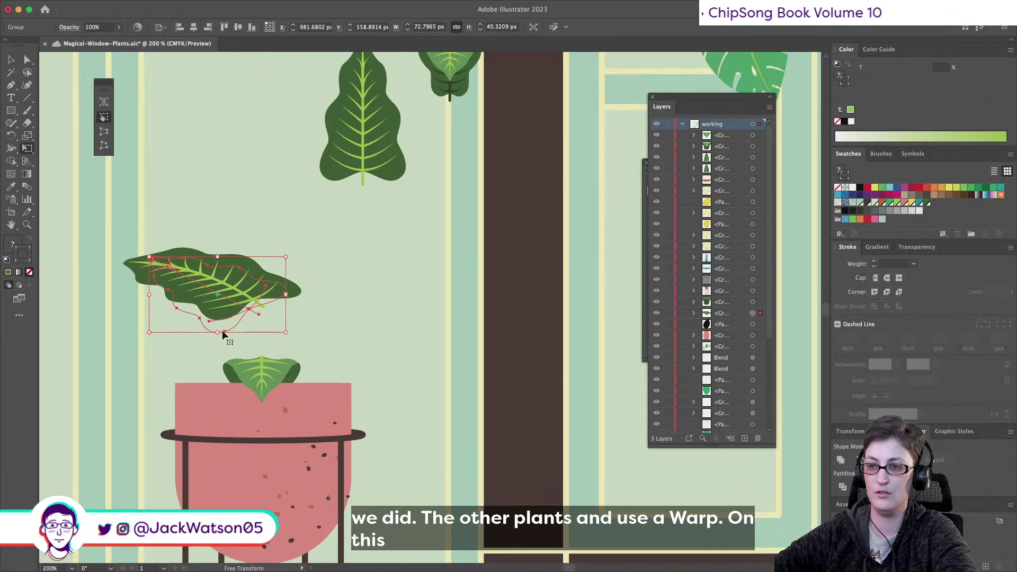
left_click_drag(217, 332, 221, 302)
key("shift+super+a")
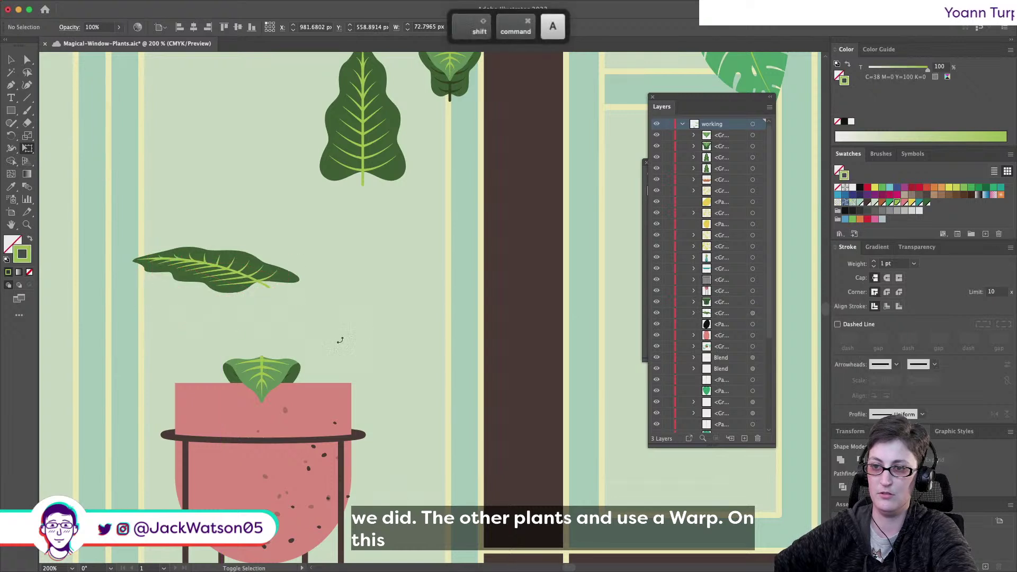
key("v")
left_click_drag(186, 258, 159, 329)
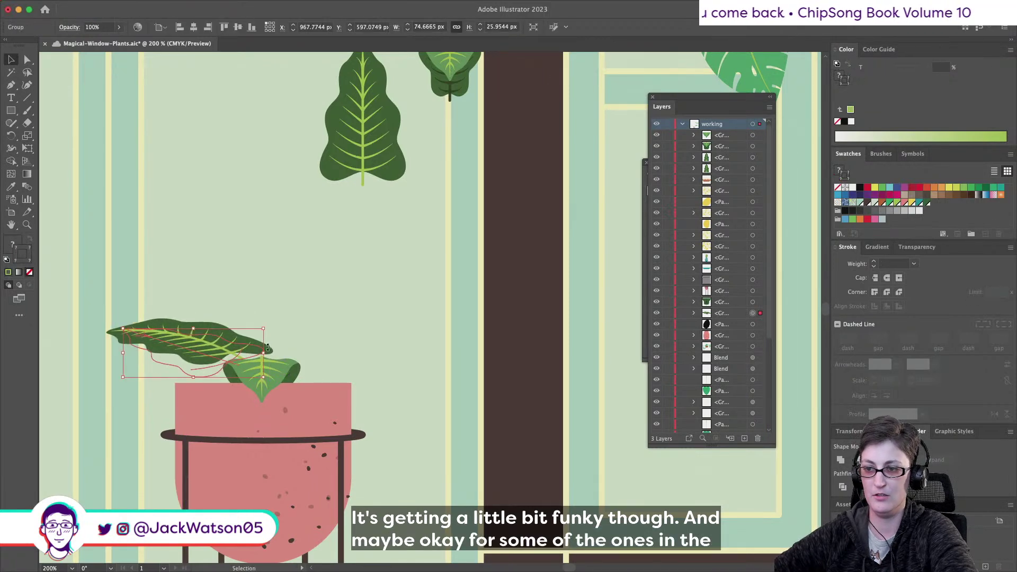
Nudge the flattened leaf down and inward so its base tucks behind the folded rim leaf
key("shift+super+a")
scroll(303, 310, "up", 1)
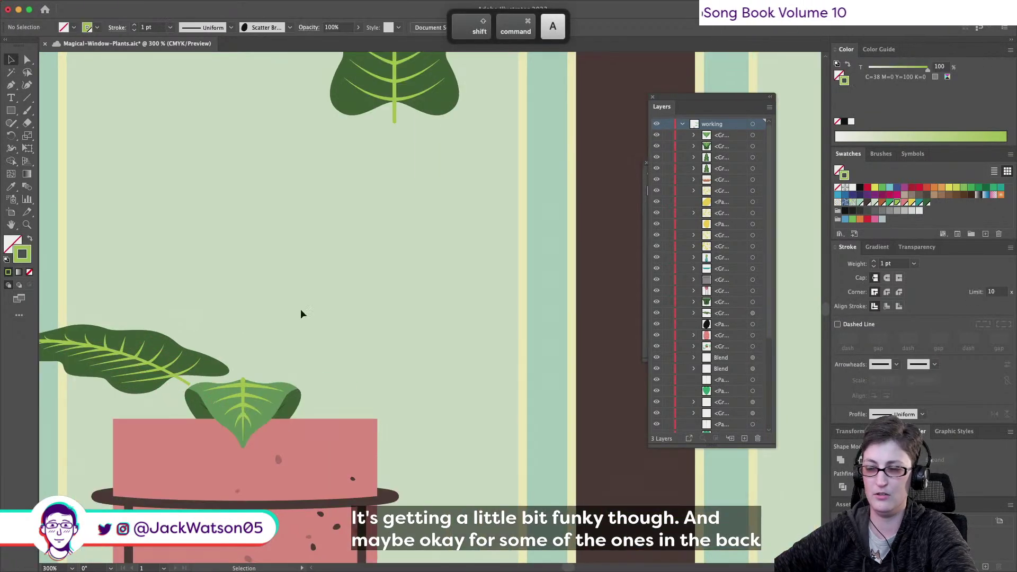
scroll(176, 322, "down", 3)
scroll(157, 332, "up", 2)
left_click_drag(140, 359, 154, 371)
left_click(274, 338)
scroll(275, 338, "down", 3)
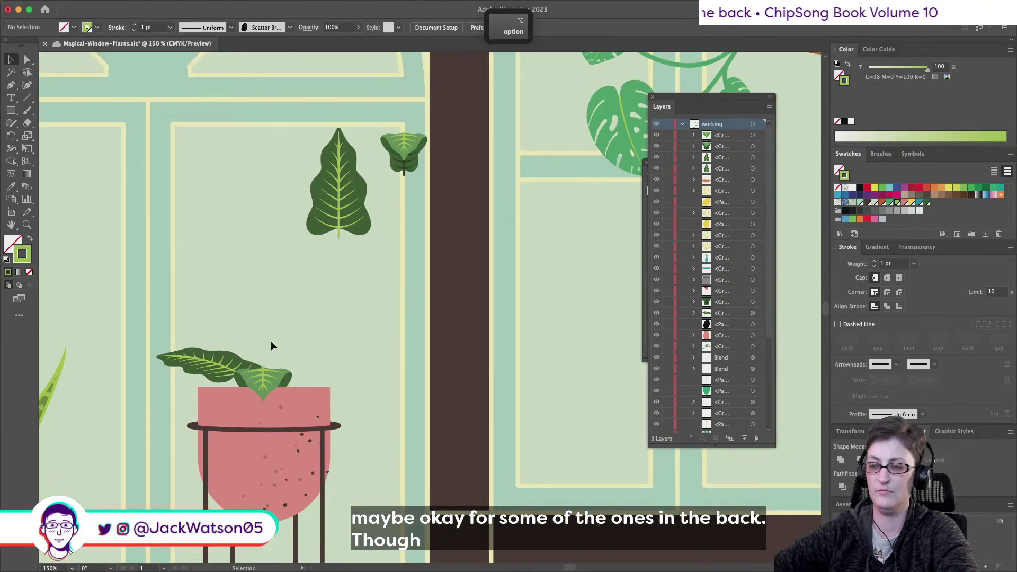
Make a mirrored copy of the left side leaf and place it on the planter's right side, with its base behind the folded leaf
left_click(211, 358)
left_click(129, 5)
mouse_move(169, 22)
left_click(261, 63)
key("Return")
left_click_drag(249, 364, 311, 377)
left_click_drag(354, 352, 327, 375)
left_click_drag(188, 327, 172, 393)
key("shift+super+a")
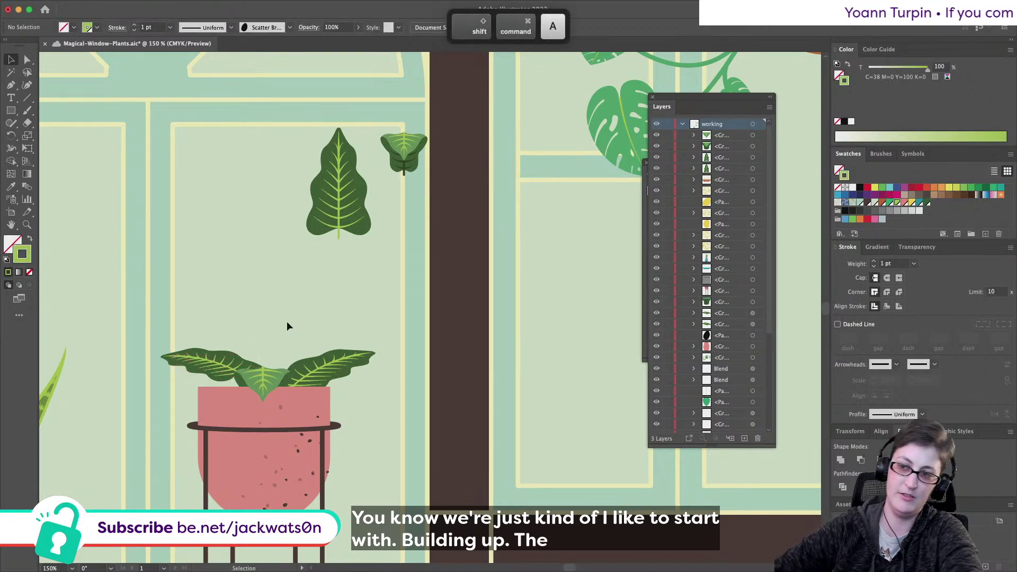
Shift the mirrored leaf in toward the folded leaf, and slightly narrow both side leaves together
left_click_drag(324, 370, 316, 369)
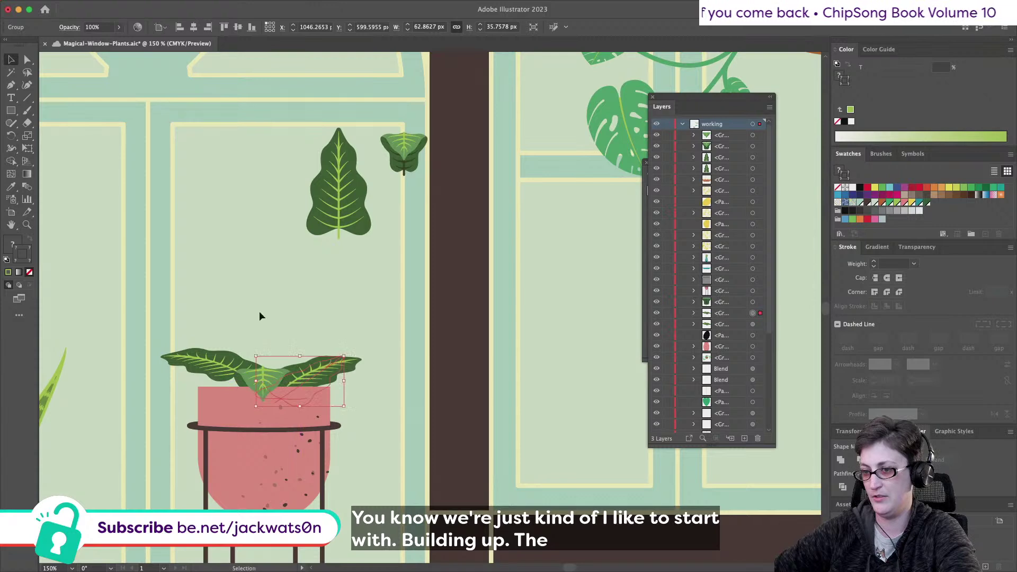
left_click(275, 328)
scroll(258, 315, "down", 3)
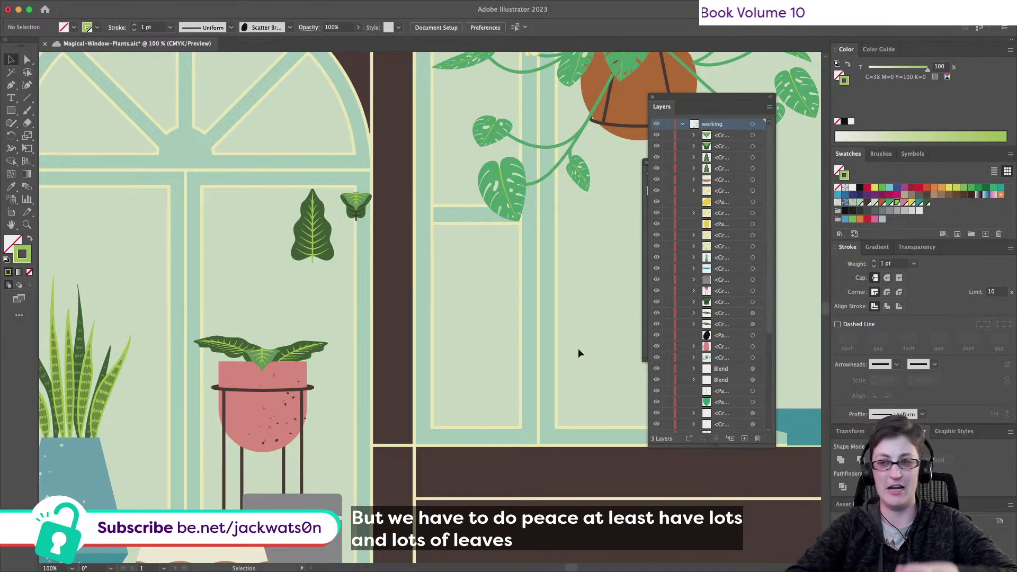
key("alt")
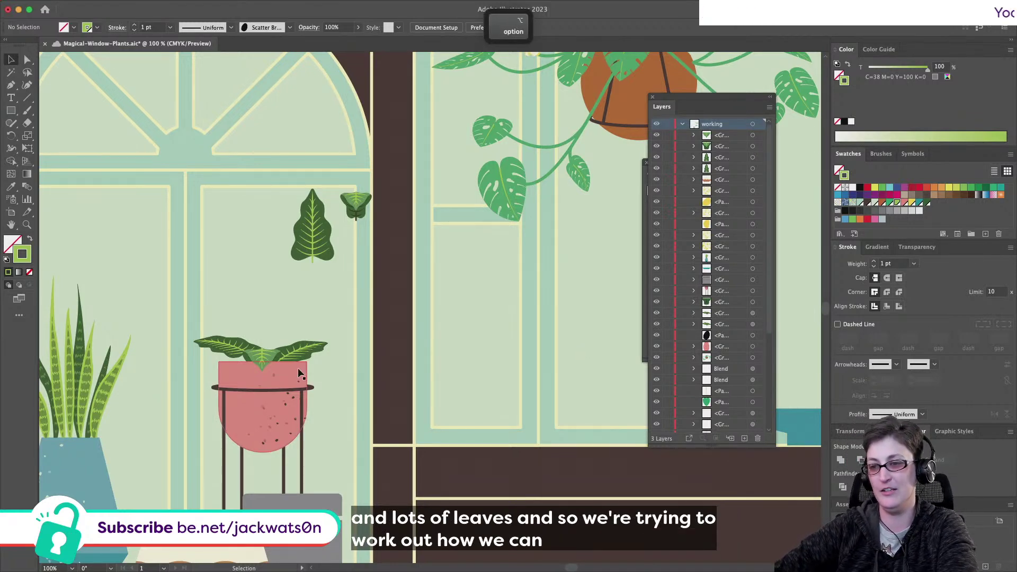
scroll(297, 371, "up", 3)
scroll(300, 336, "down", 4)
left_click(324, 396)
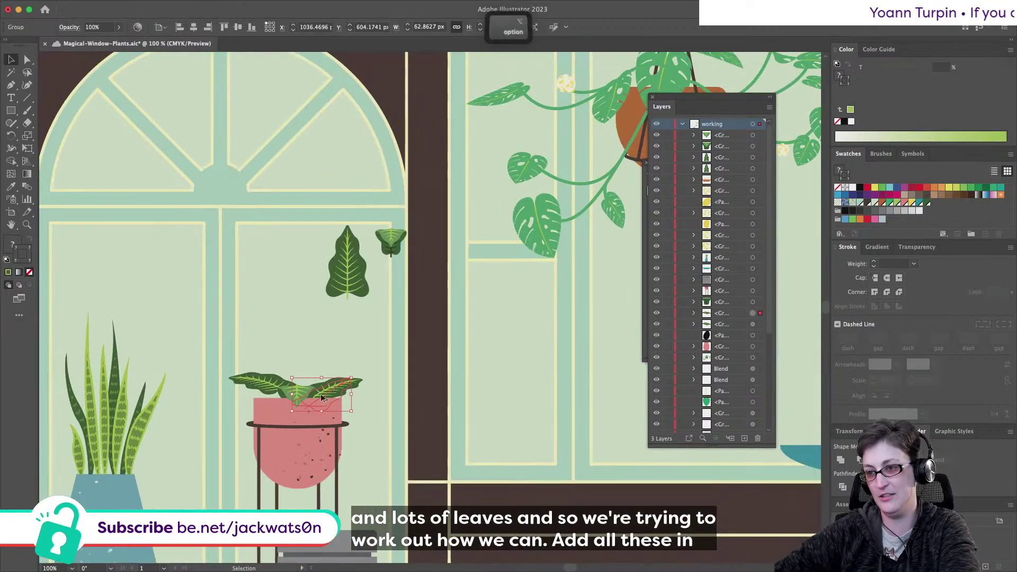
scroll(325, 396, "up", 3)
left_click(176, 370, "shift")
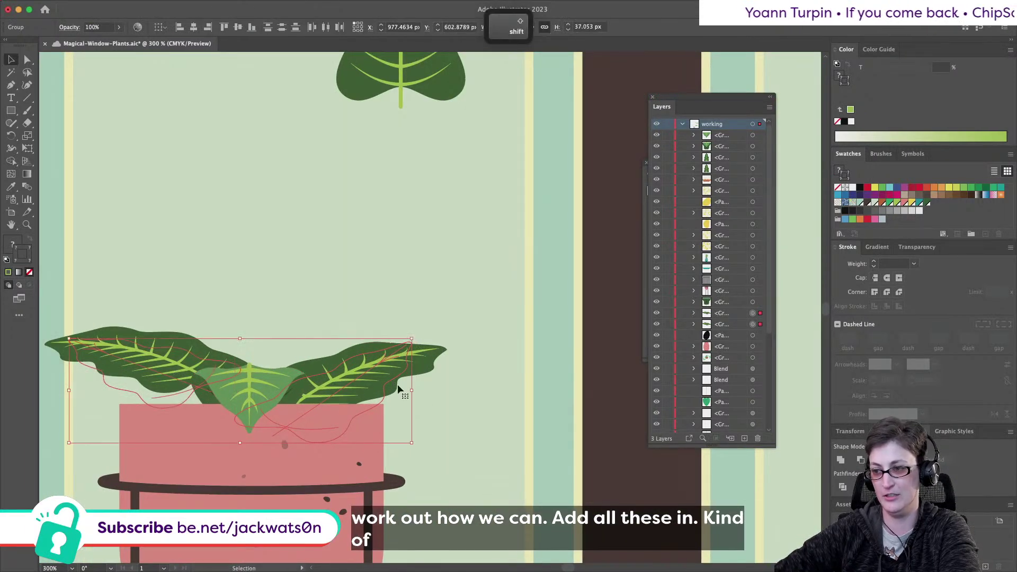
mouse_move(412, 392)
left_mouse_down()
mouse_move(395, 390)
mouse_move(411, 391)
left_mouse_up()
key("shift+super+a")
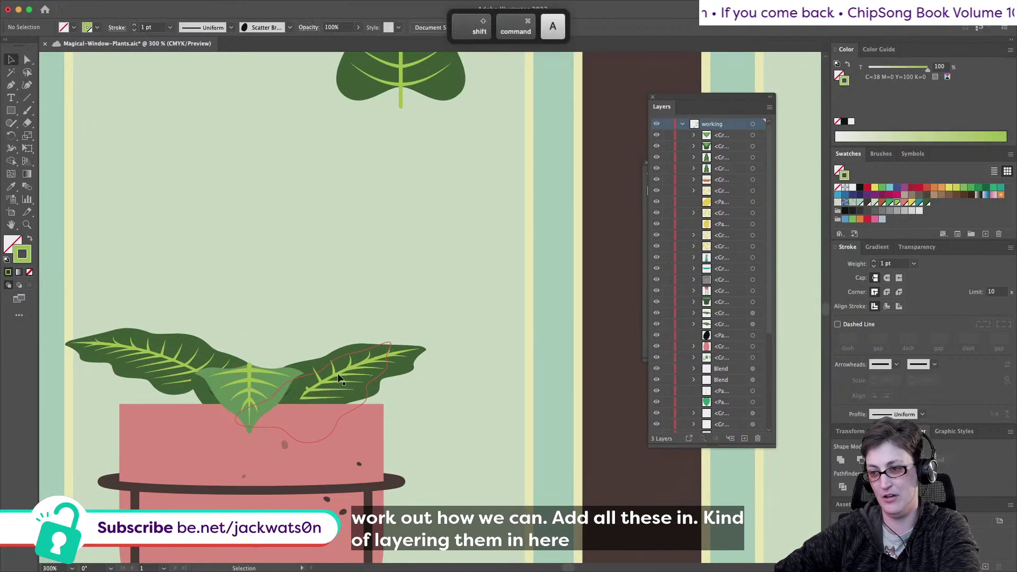
Narrow the right side leaf further and tilt it slightly upward, to about 48 × 39 px overall
scroll(344, 381, "up", 2)
scroll(451, 404, "down", 2)
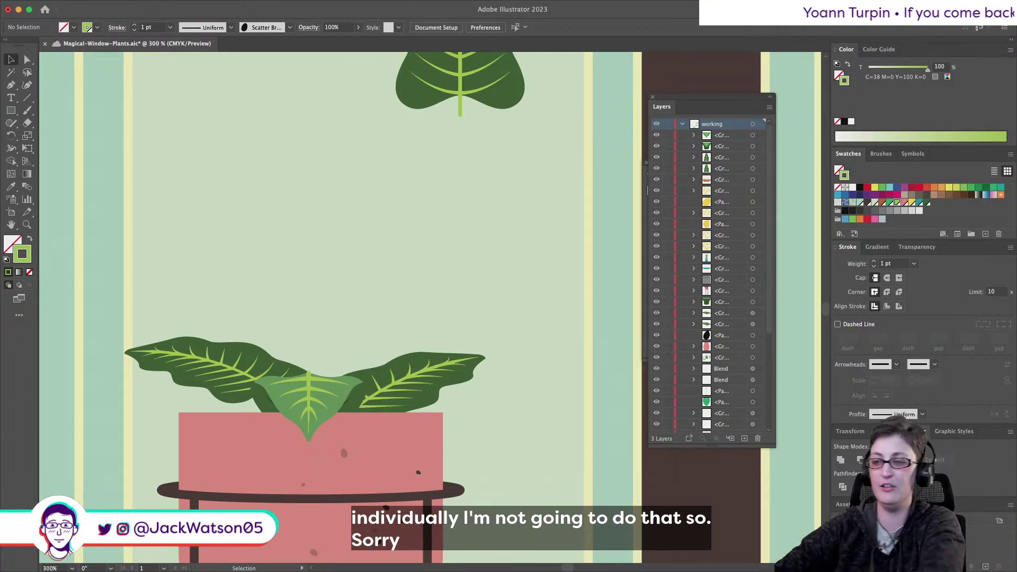
left_click(434, 391)
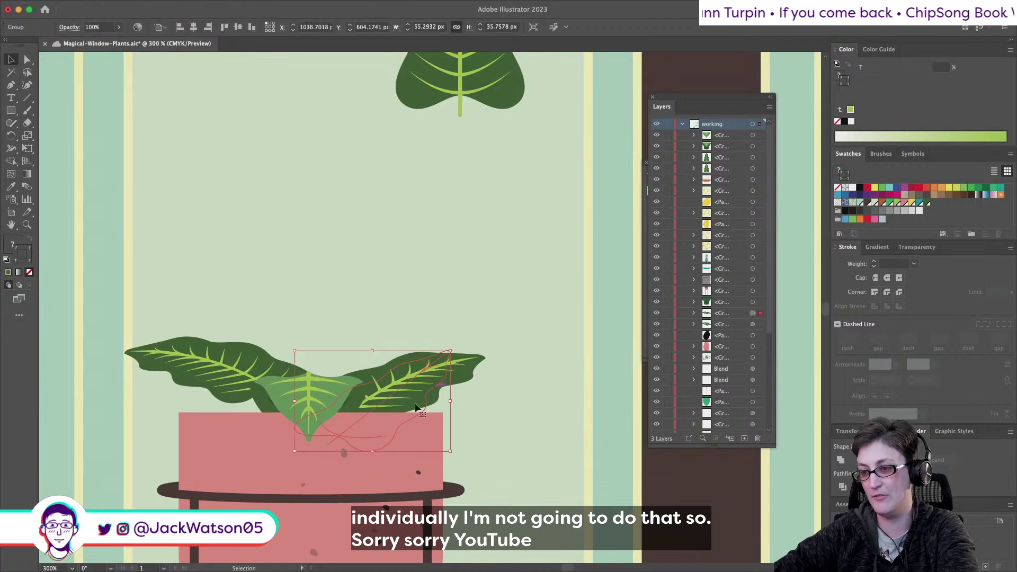
left_click_drag(450, 400, 445, 400)
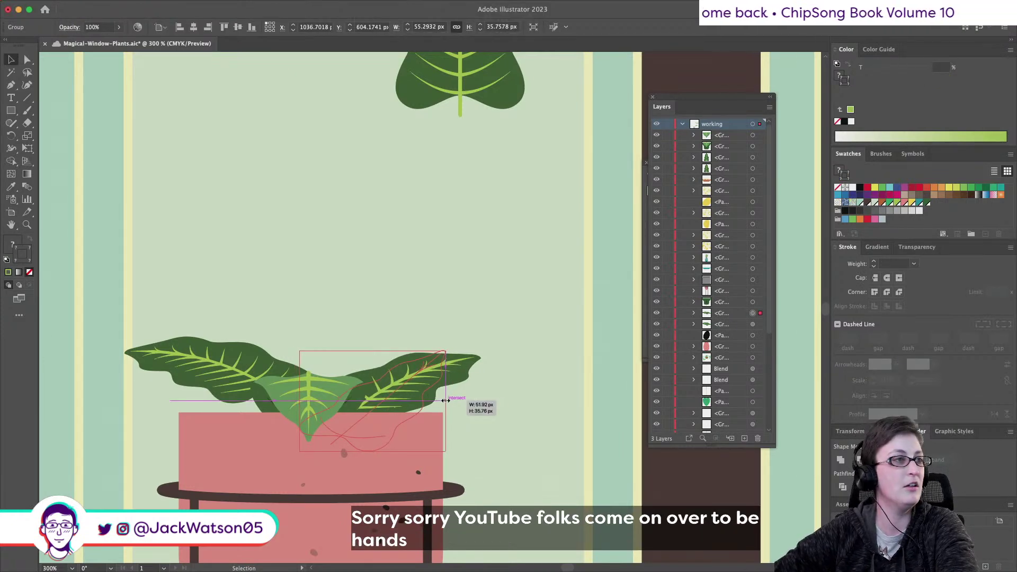
scroll(373, 363, "down", 2)
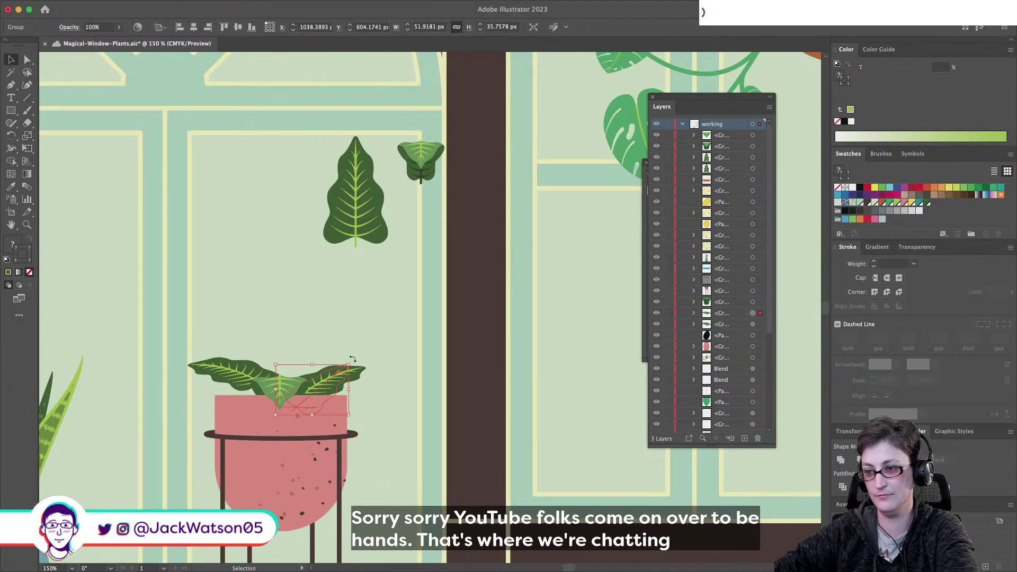
key("shift+super+a")
left_click_drag(326, 387, 327, 387)
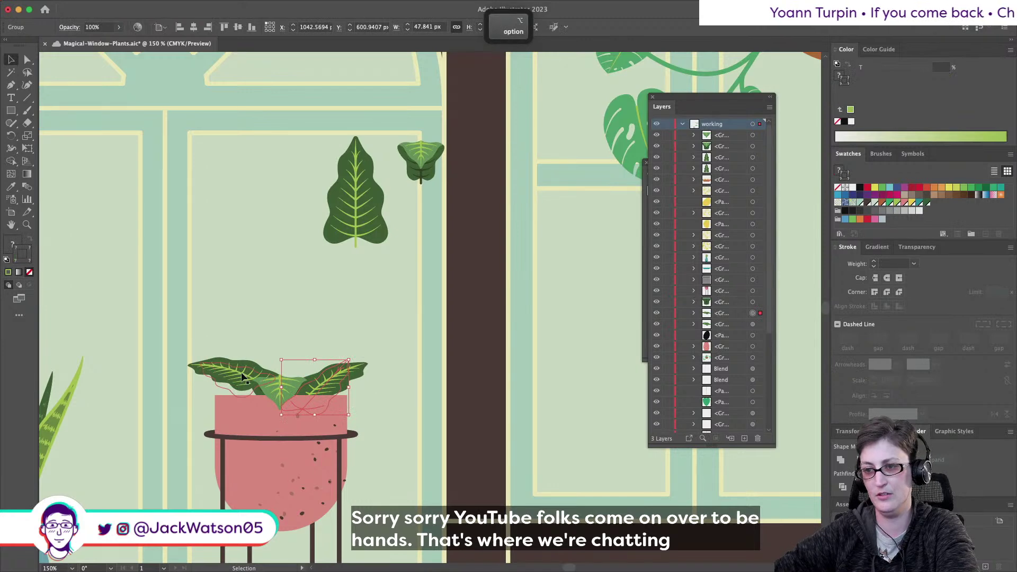
scroll(241, 376, "up", 2)
double_click(243, 377)
left_click(245, 378)
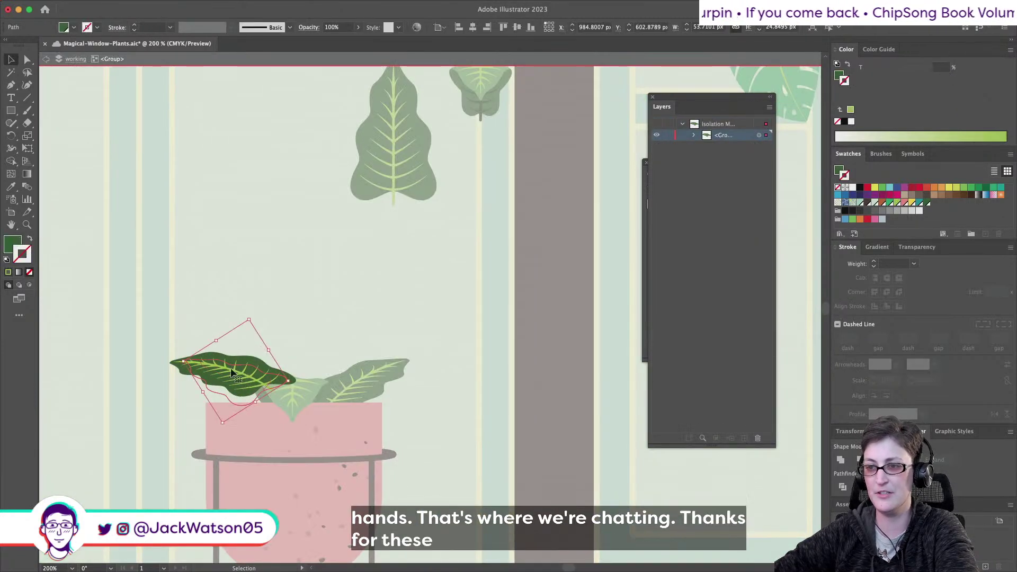
left_click(692, 135)
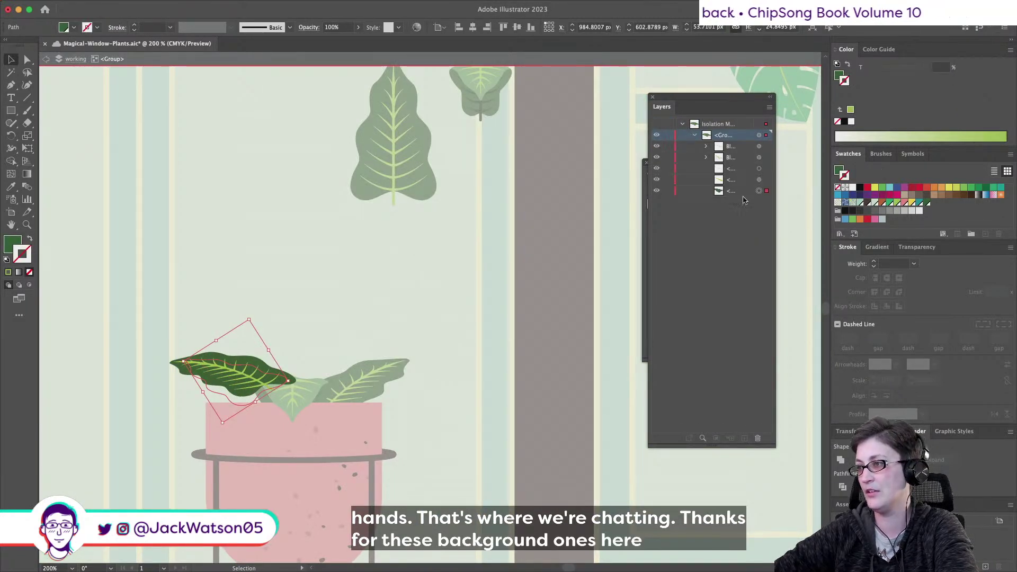
key("super+shift+i")
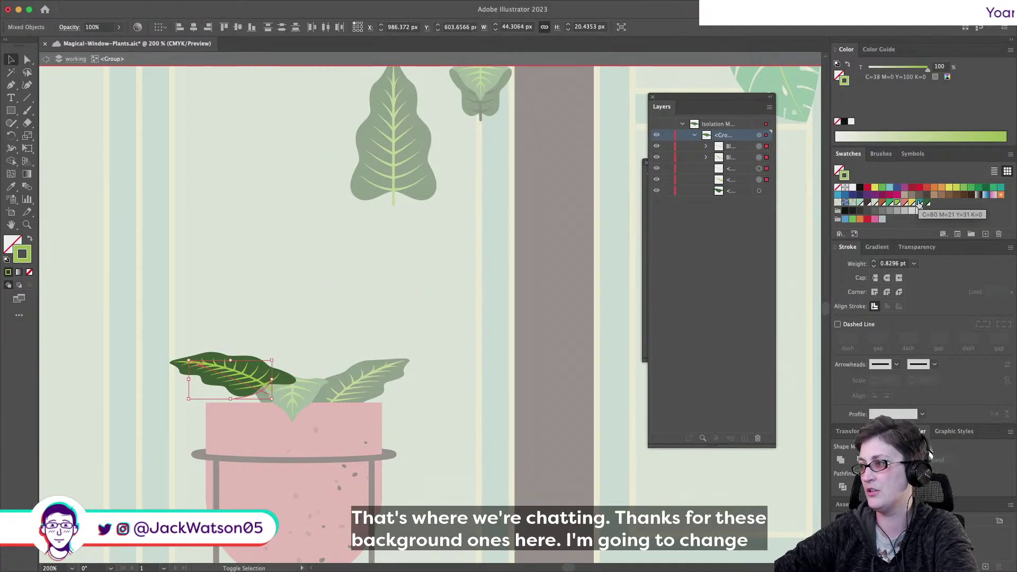
left_click(46, 57)
Save the dark green stem colour of the small folded leaf in the window as a new swatch
key("a")
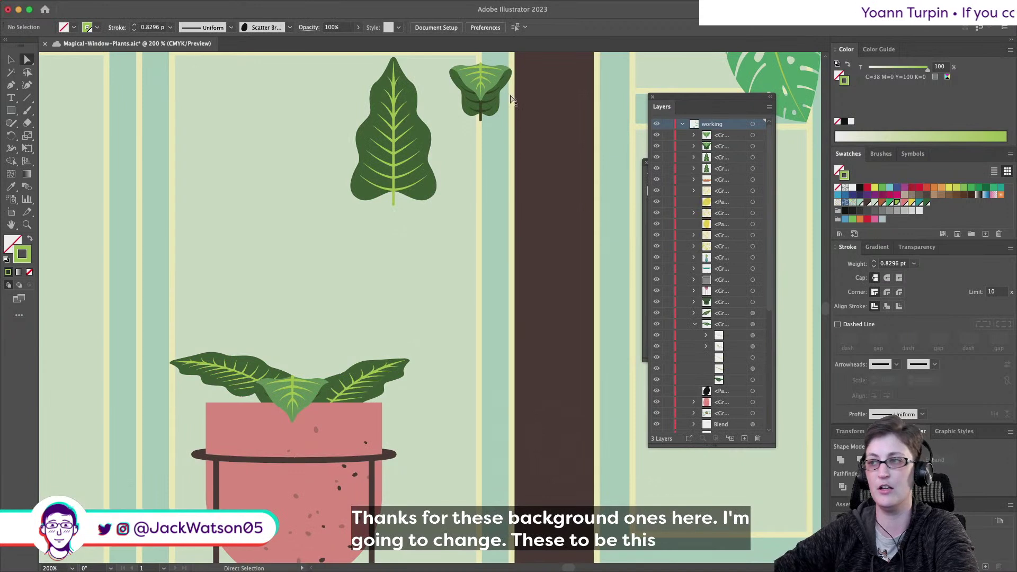
key("super+shift+a")
left_click(478, 118)
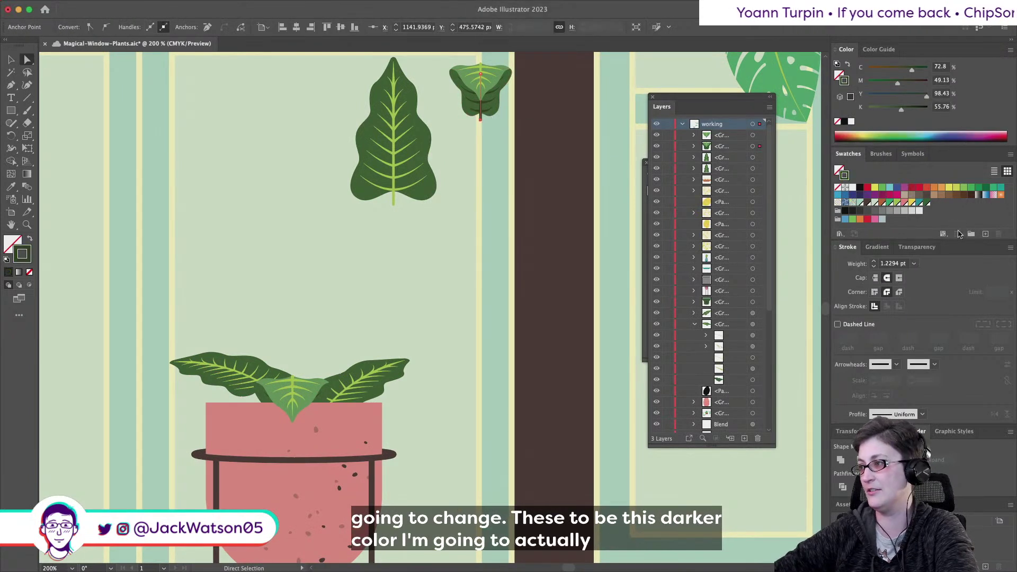
left_click(984, 235)
left_click(538, 342)
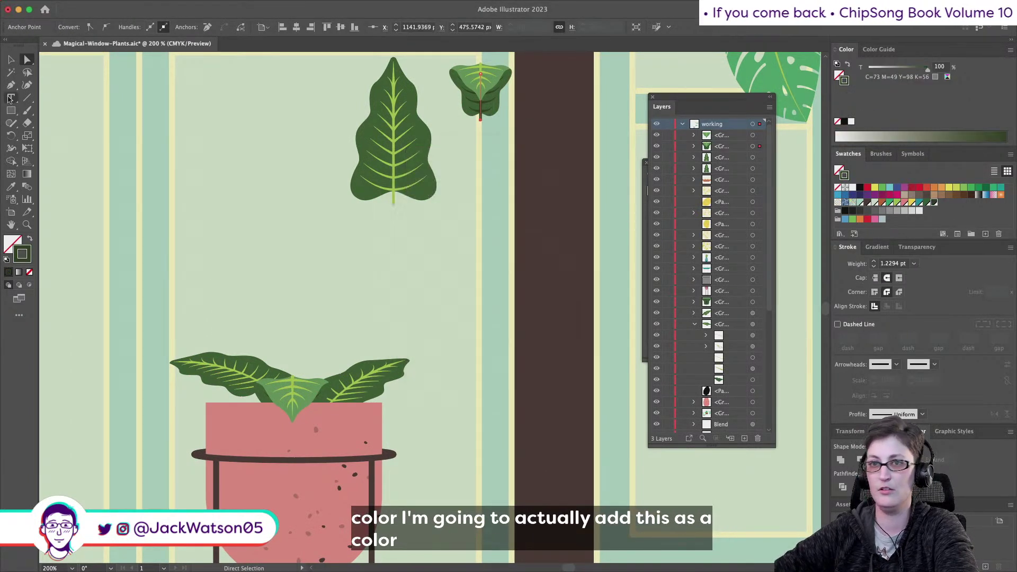
Recolour all veins of the left side leaf with the dark green swatch C=73 M=49 Y=98 K=56, leaving its base shape out
key("super+shift+a")
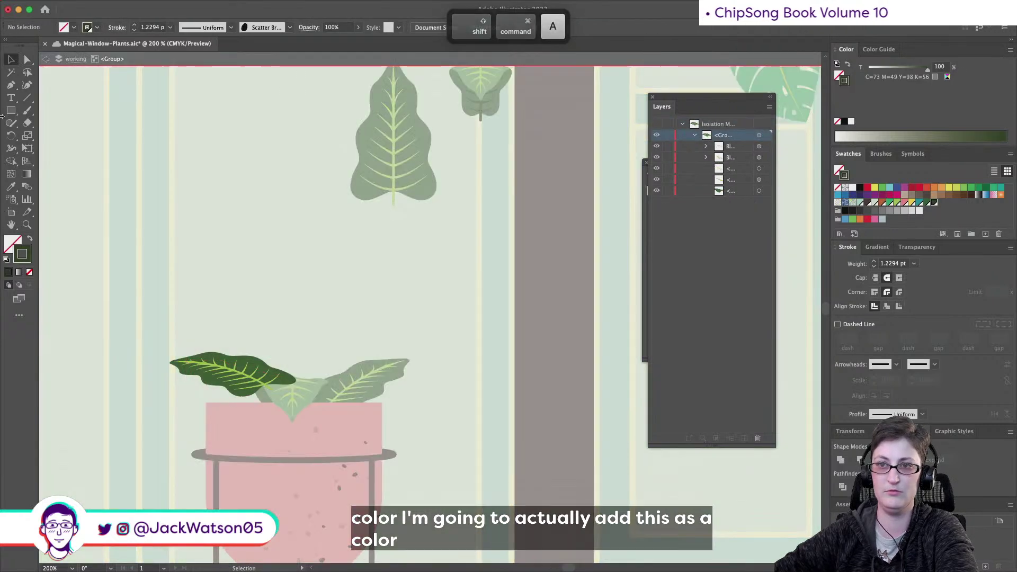
left_click_drag(241, 356, 318, 393)
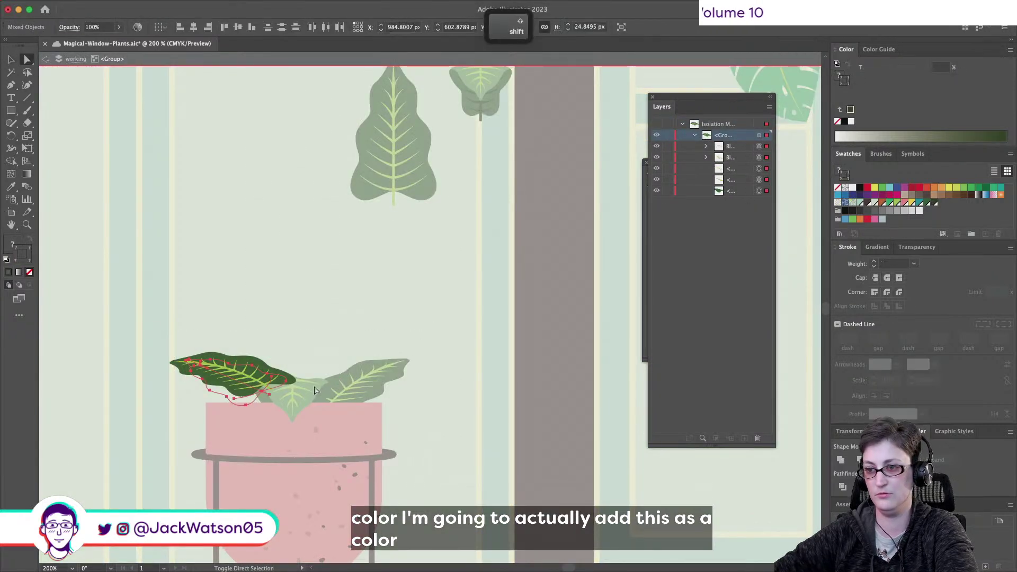
left_click(669, 191)
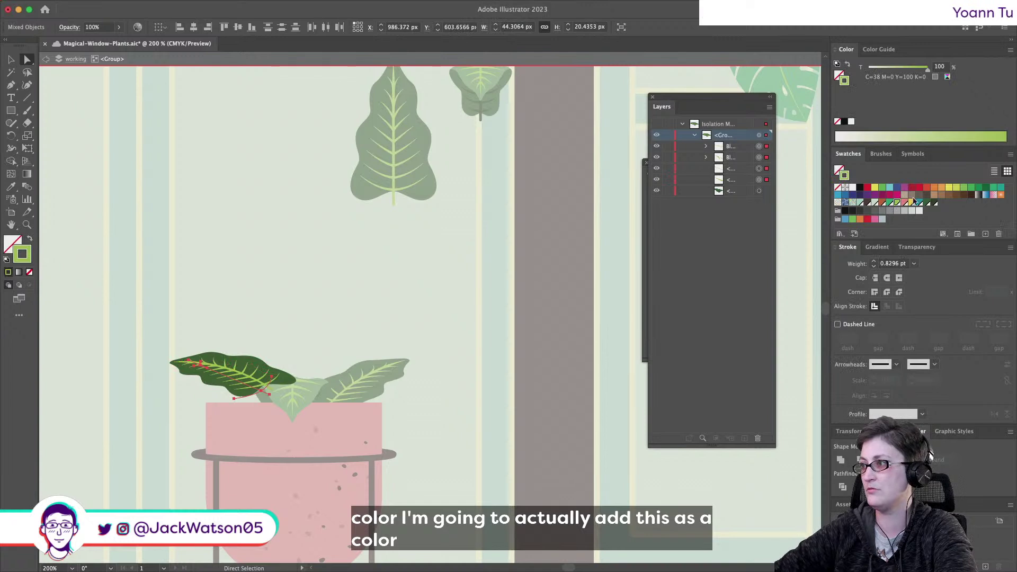
left_click(933, 202)
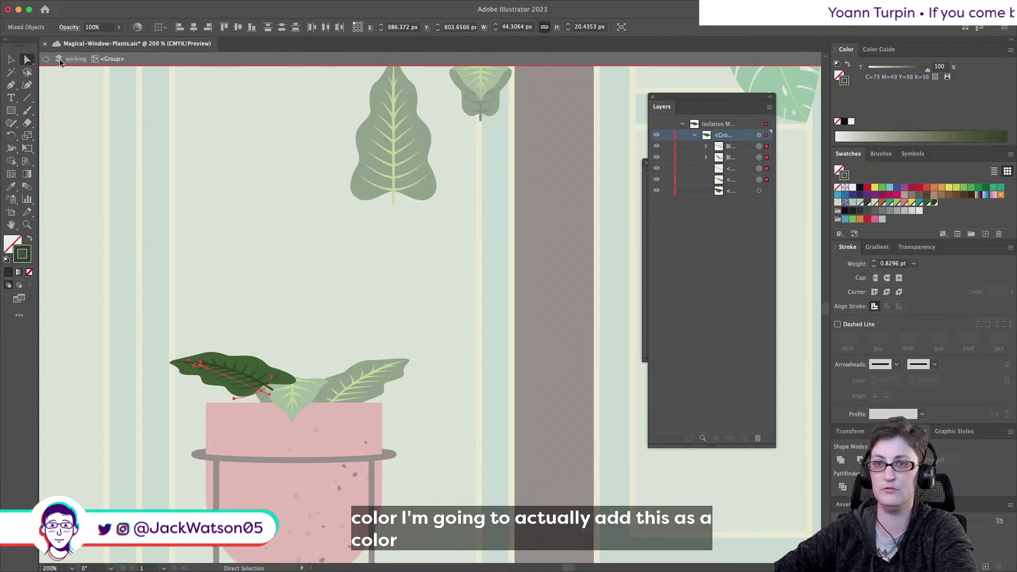
left_click(47, 60)
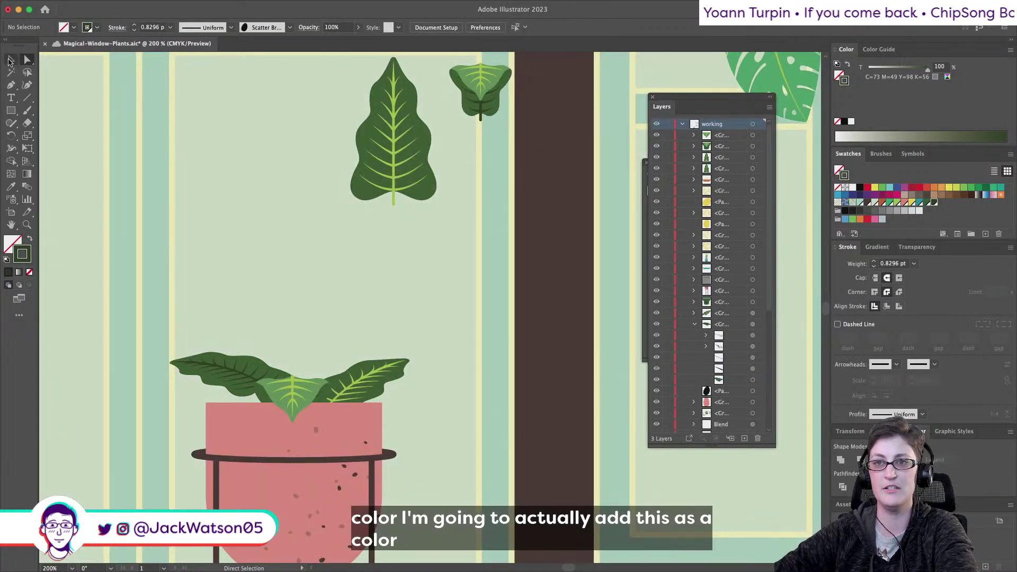
Recolour all veins of the right side leaf with the dark green swatch C=73 M=49 Y=98 K=56, keeping its base shape locked
double_click(380, 366)
key("a")
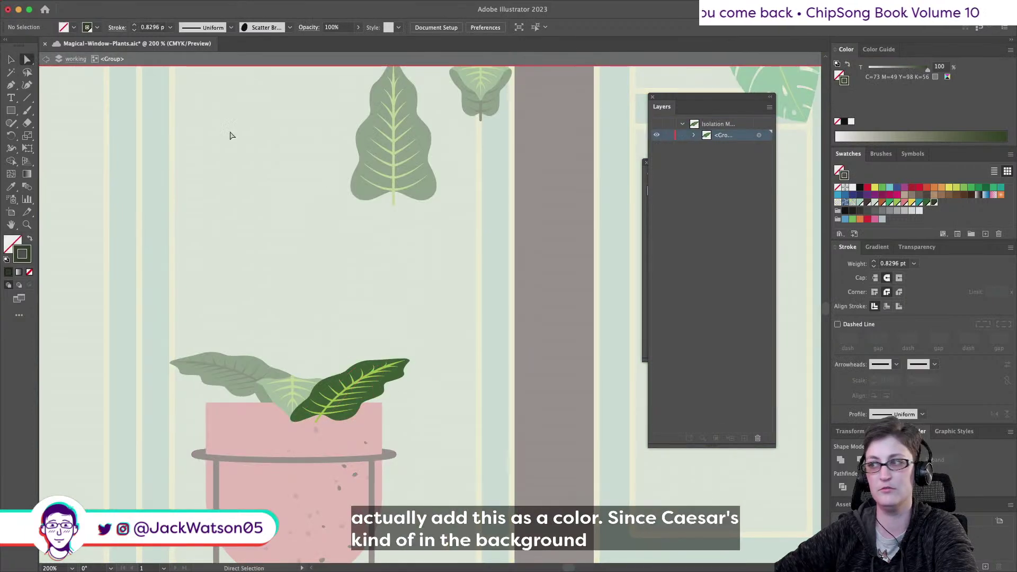
left_click(764, 135)
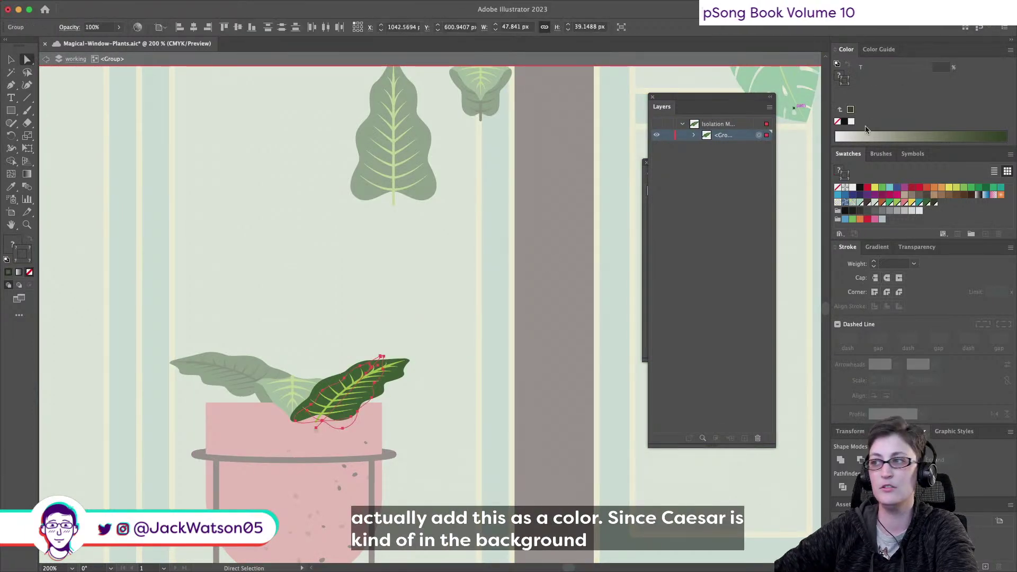
left_click(693, 135)
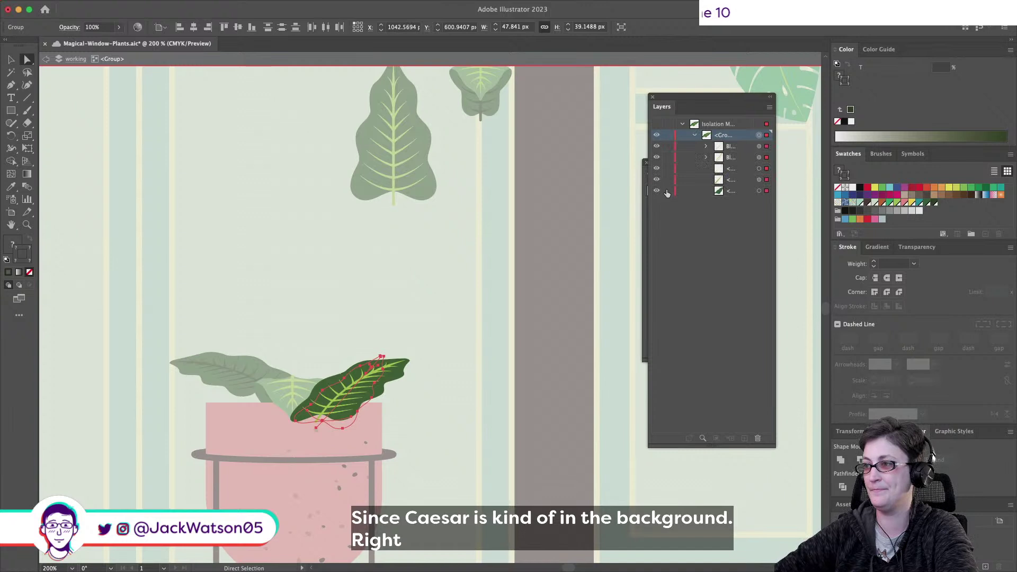
left_click(667, 191)
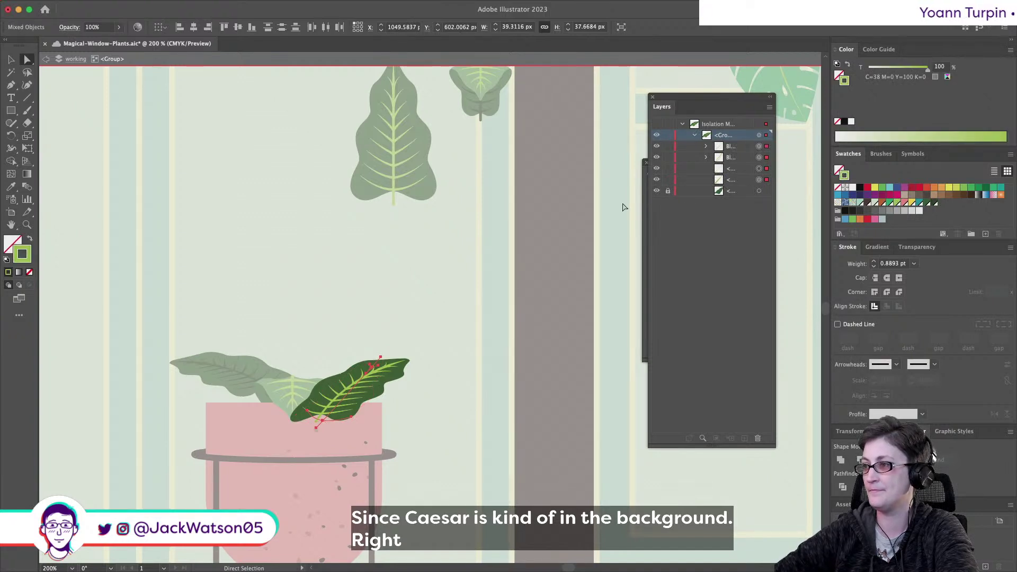
left_click(933, 203)
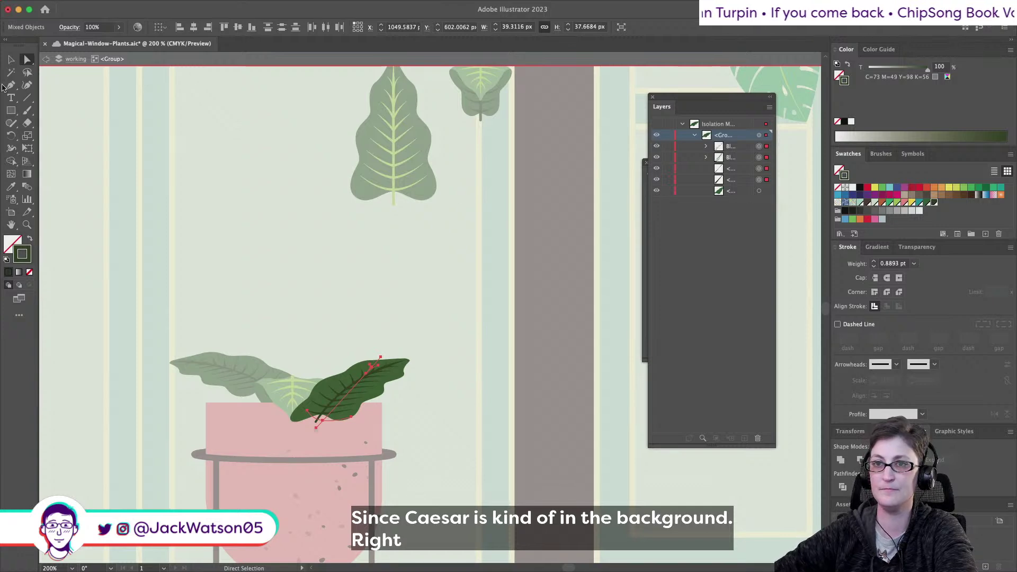
left_click(44, 60)
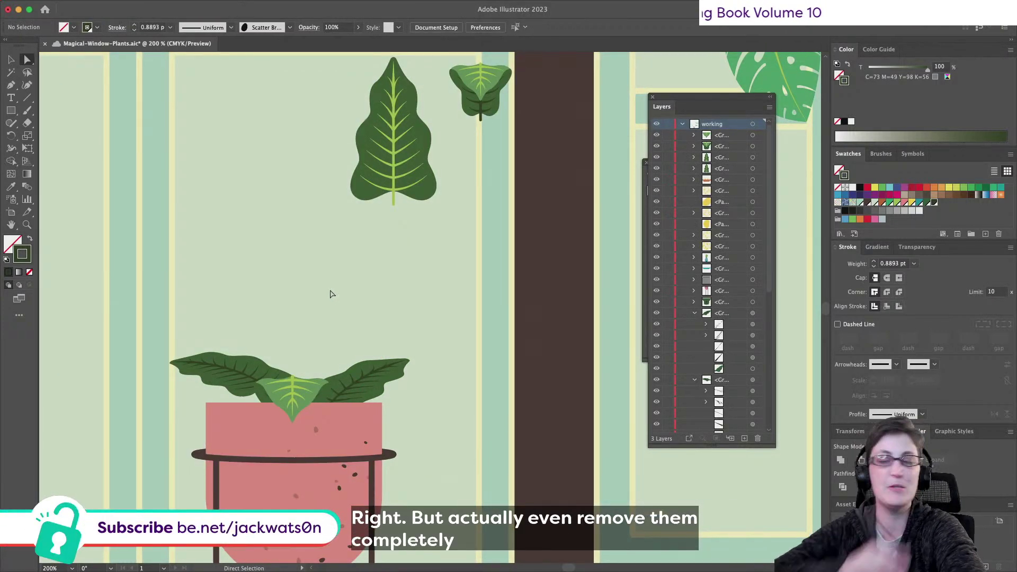
scroll(333, 295, "up", 2)
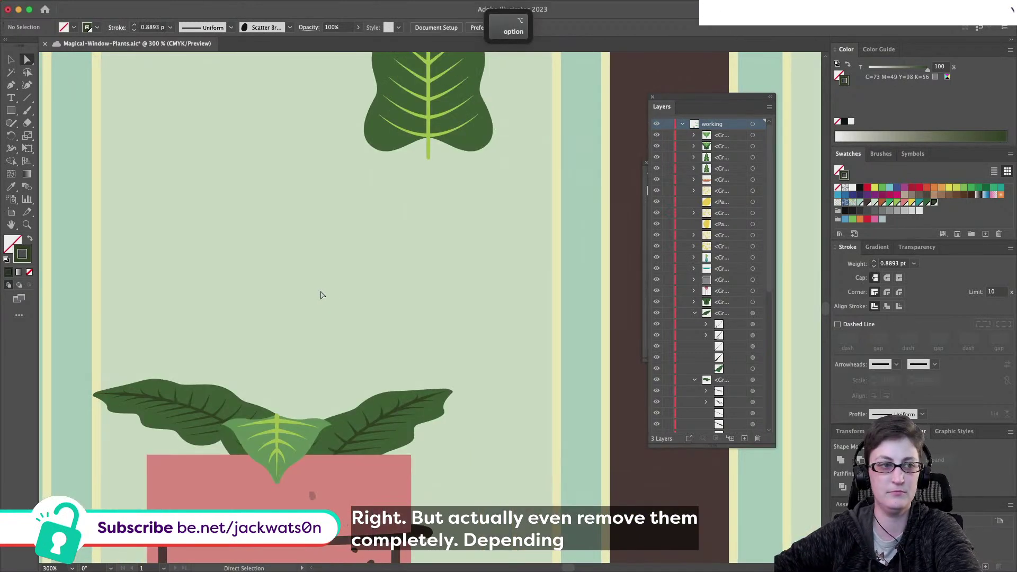
left_click(10, 59)
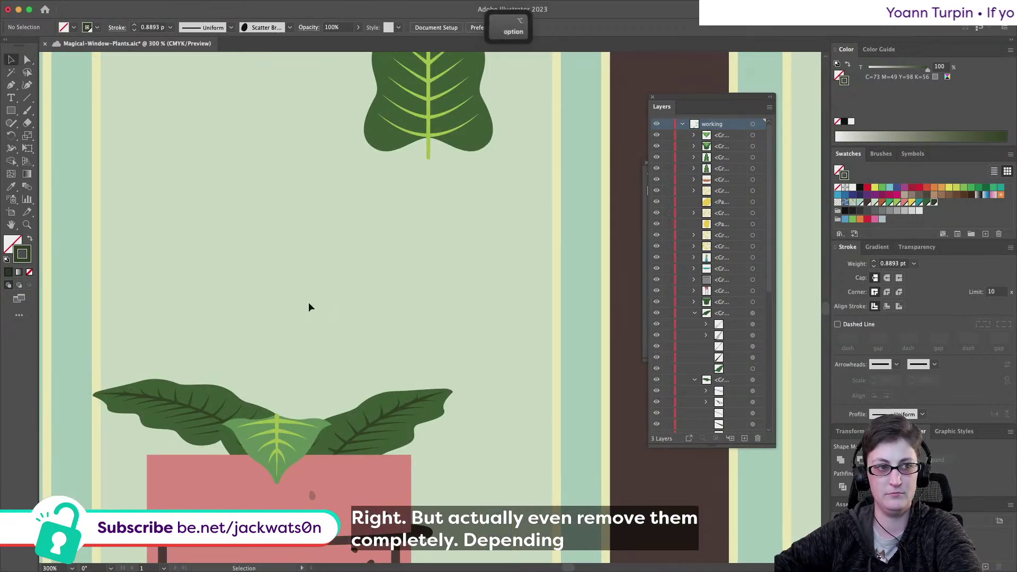
scroll(311, 279, "up", 1)
left_click(273, 469)
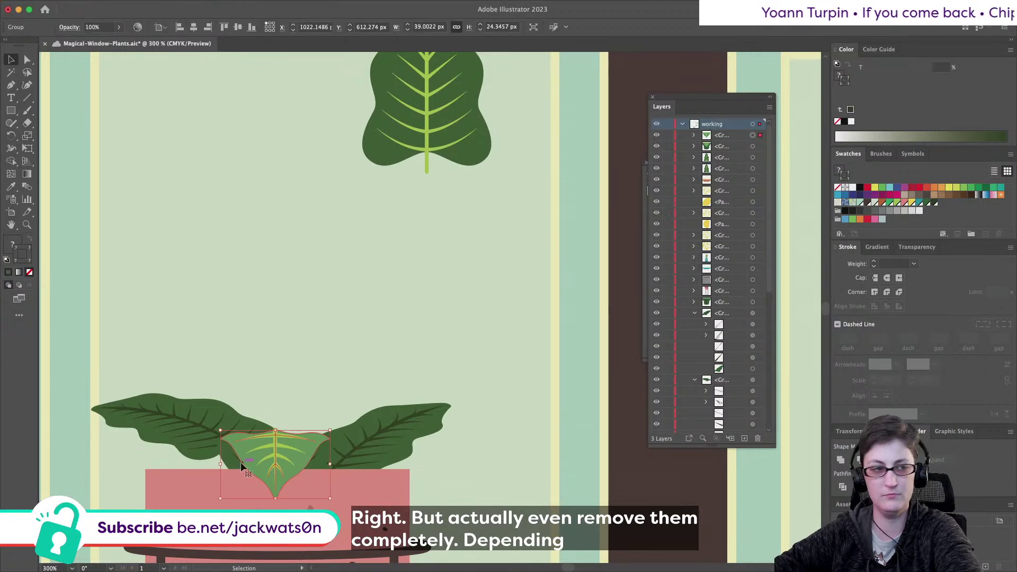
left_click(434, 133)
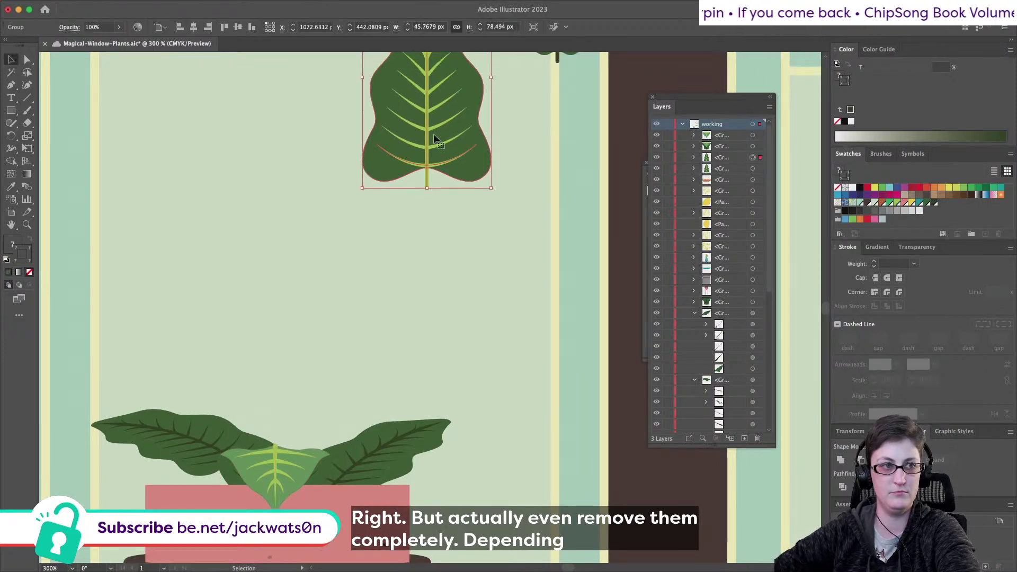
scroll(434, 133, "up", 3)
key("cmd+f")
left_click_drag(283, 479, 364, 444)
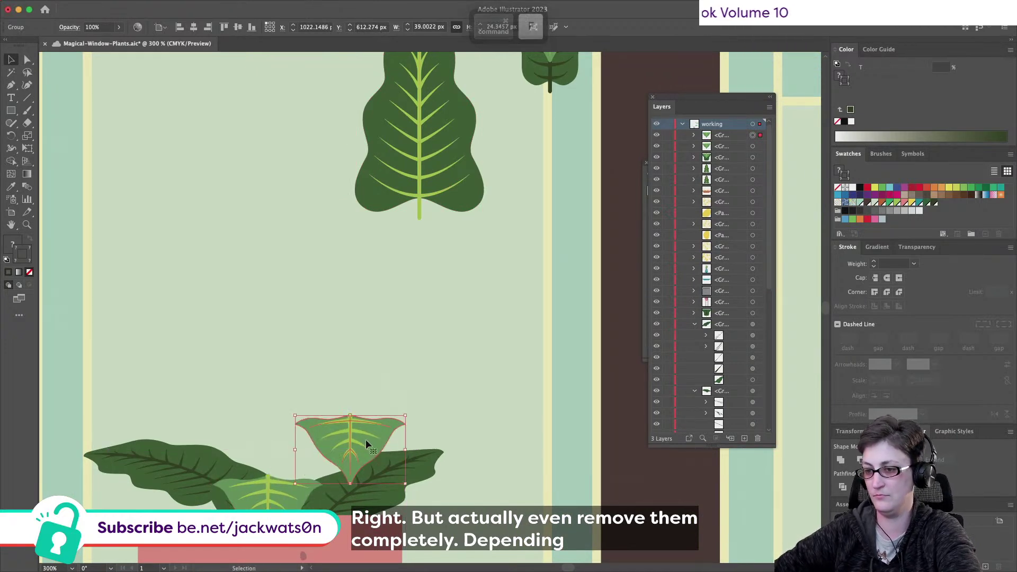
key("super+z")
Duplicate the small folded leaf with the stem and place the copy in the open area above the planter
scroll(507, 75, "up", 2)
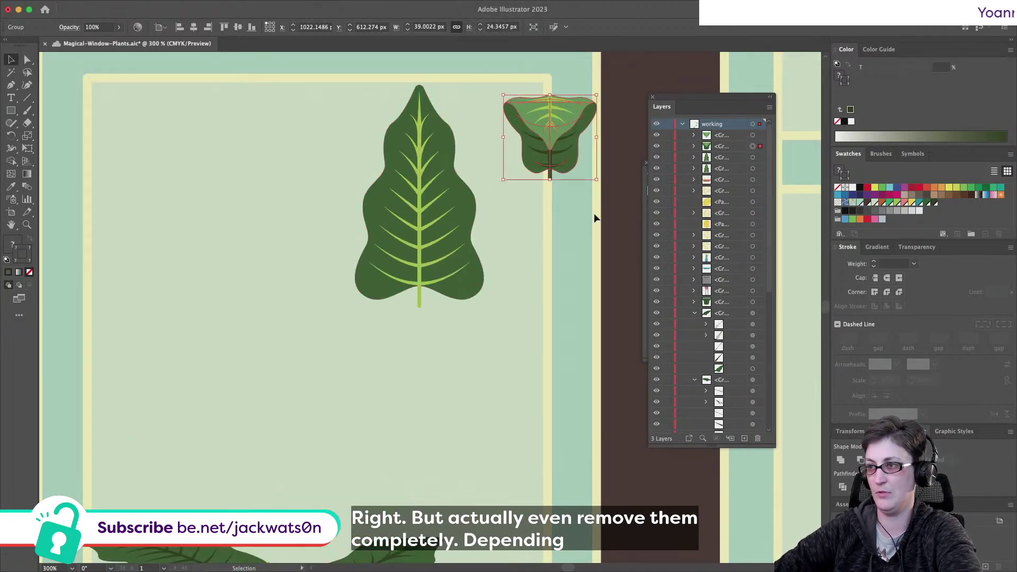
key("super+c")
key("super+f")
left_click_drag(569, 164, 341, 424)
key("super+shift+a")
Flatten the copied folded leaf's back part vertically within its group until the front flap's tip extends below it
left_click(341, 424)
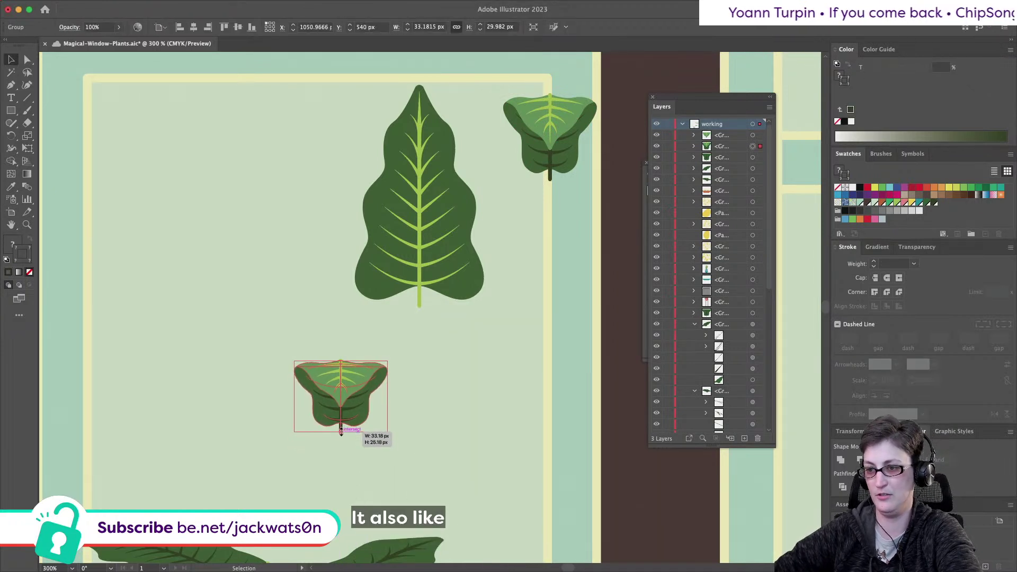
double_click(374, 408)
left_click_drag(382, 467, 284, 417)
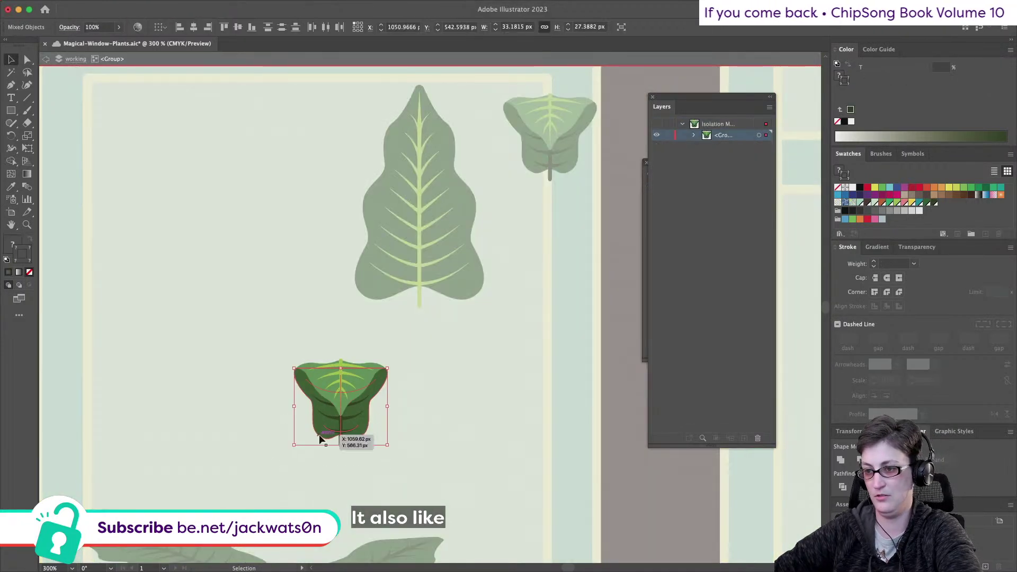
left_click_drag(340, 445, 346, 411)
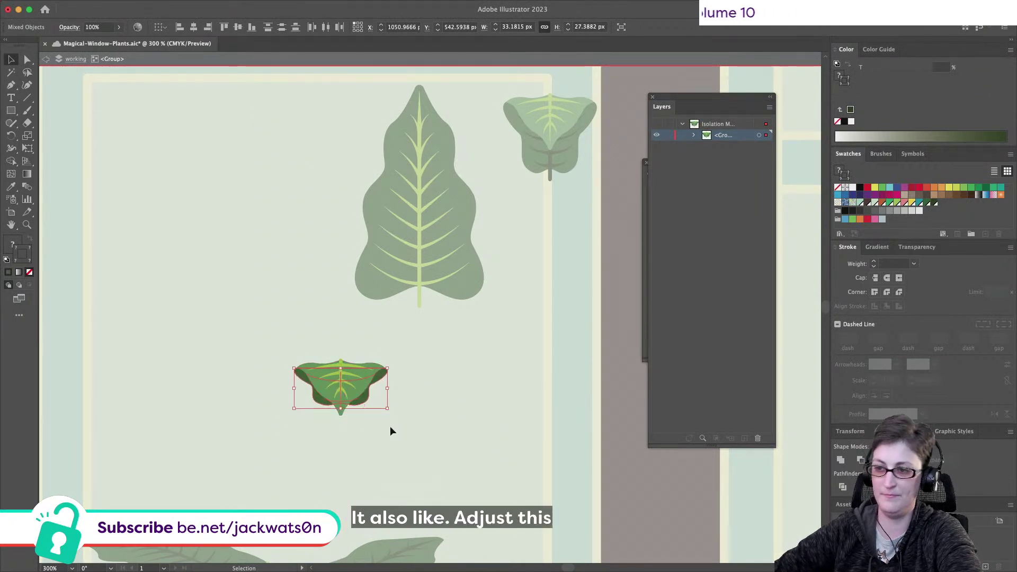
left_click(475, 484)
key("alt")
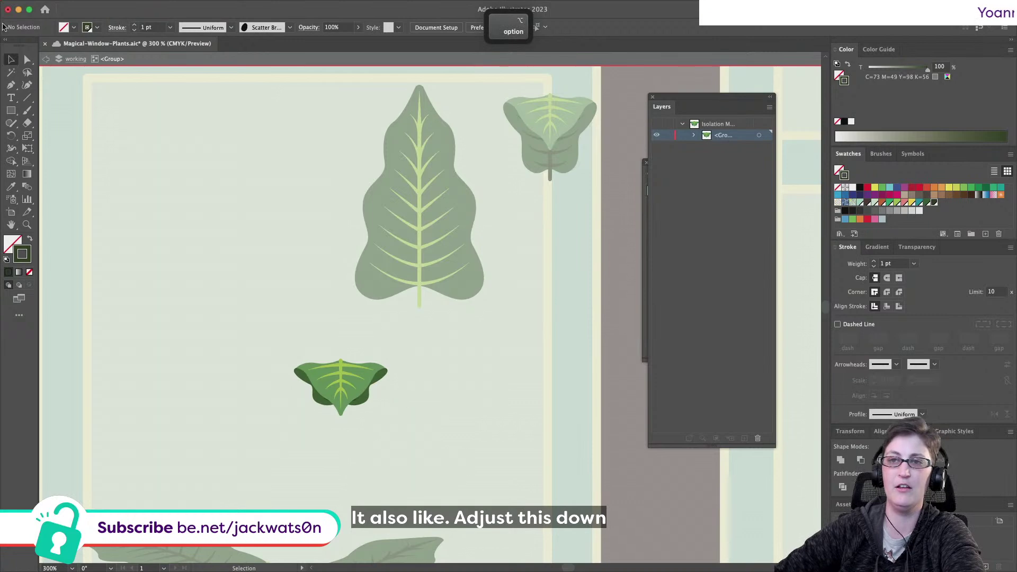
left_click(46, 58)
Stretch the copied leaf's front flap slightly downward within its group so its tip is a little longer
scroll(181, 279, "down", 5)
double_click(341, 272)
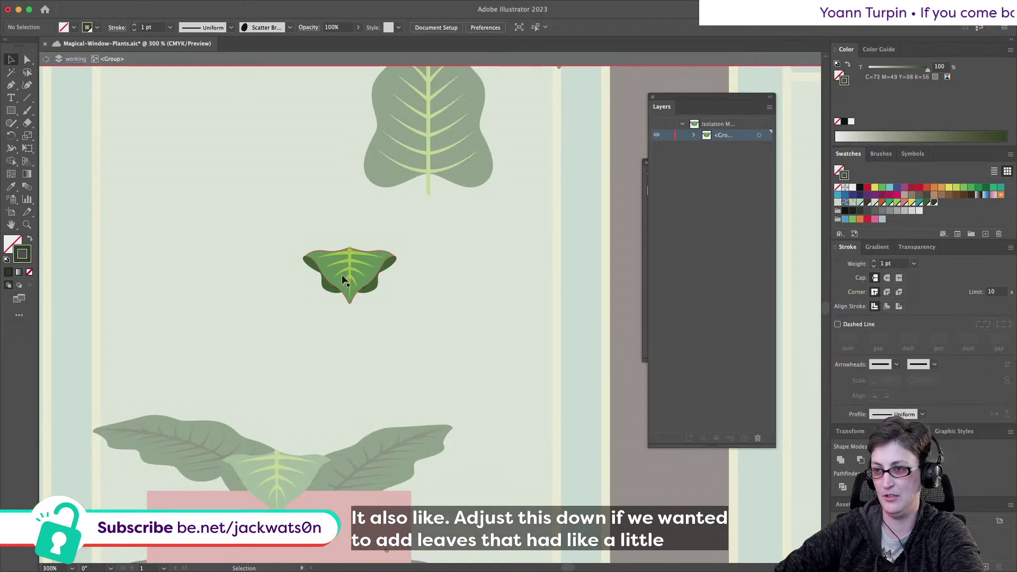
left_click(349, 300)
left_click_drag(350, 307, 352, 311)
left_click(431, 333)
double_click(295, 289)
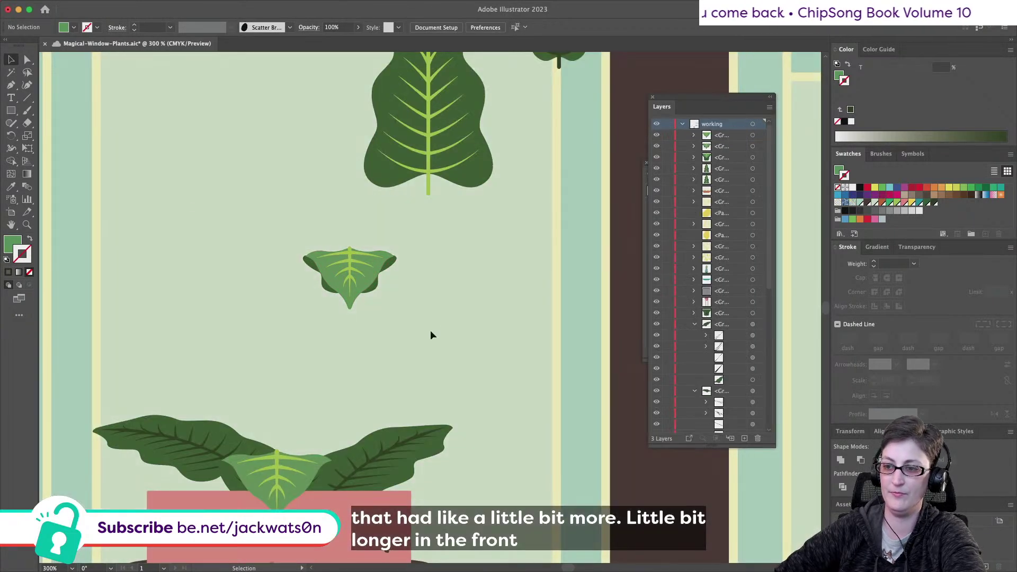
Place a duplicate of the reshaped folded leaf over the right side leaf and rotate it slightly clockwise, to about 34 × 24 px overall
left_click_drag(431, 335, 191, 208)
key("super+c")
key("super+f")
left_click_drag(345, 280, 326, 404)
left_click_drag(385, 370, 394, 437)
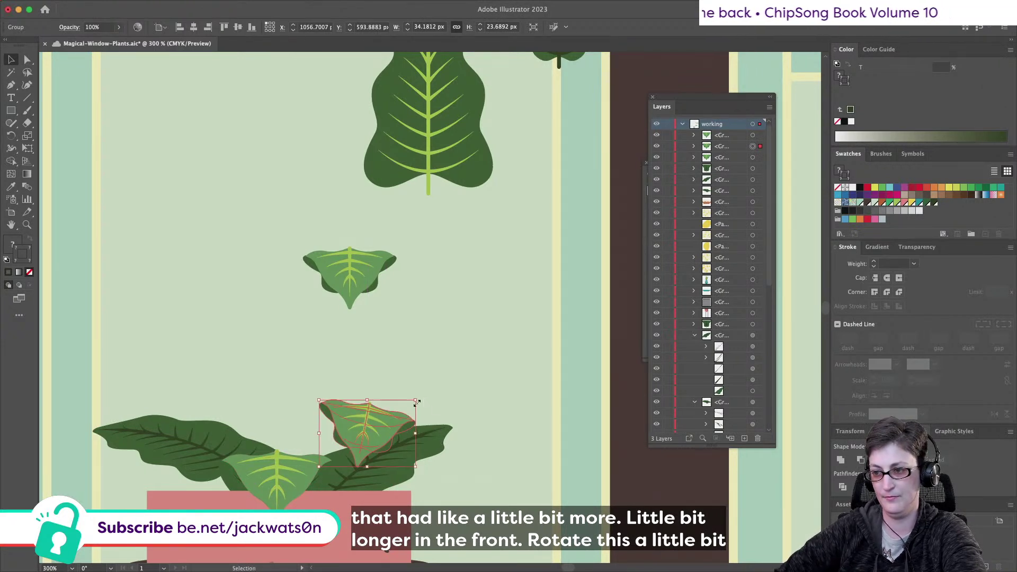
left_click_drag(417, 401, 414, 403)
left_click(373, 386)
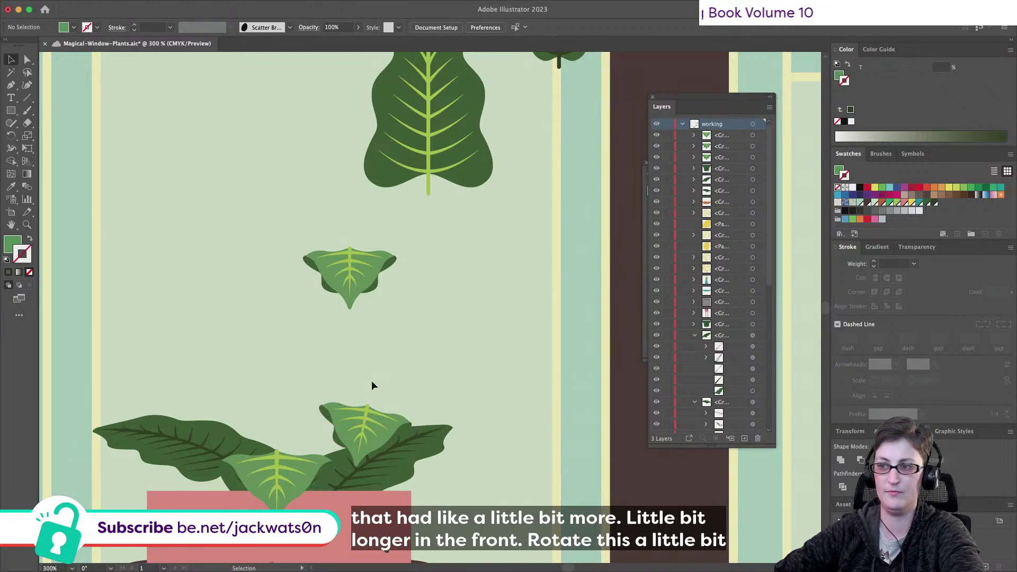
Place another copy of the reshaped folded leaf above the left side leaf and open its group for editing
left_click(311, 272)
key("super+c")
key("super+f")
left_click_drag(356, 273, 245, 365)
key("shift+super+a")
left_click(243, 361)
double_click(250, 369)
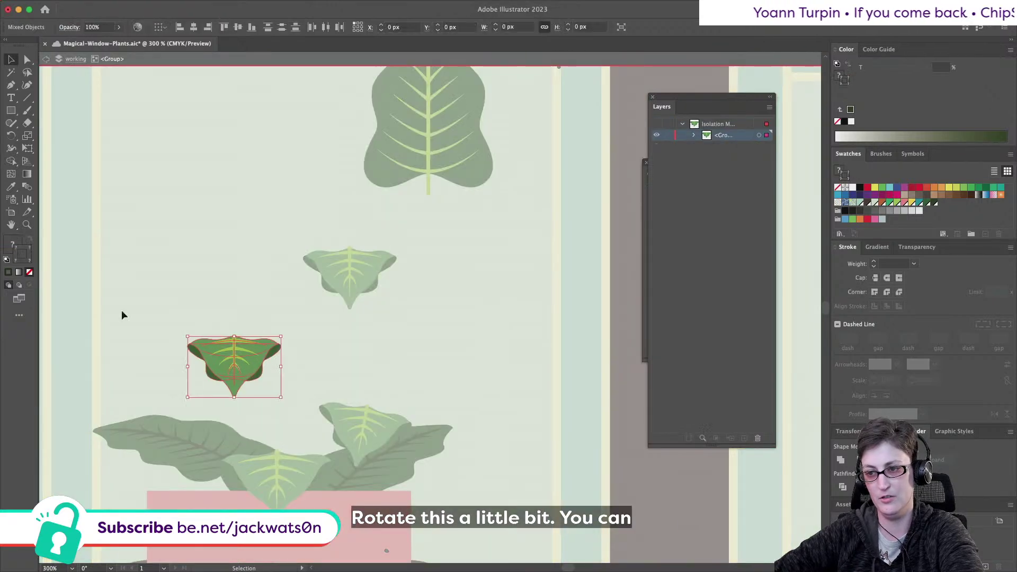
key("shift+super+a")
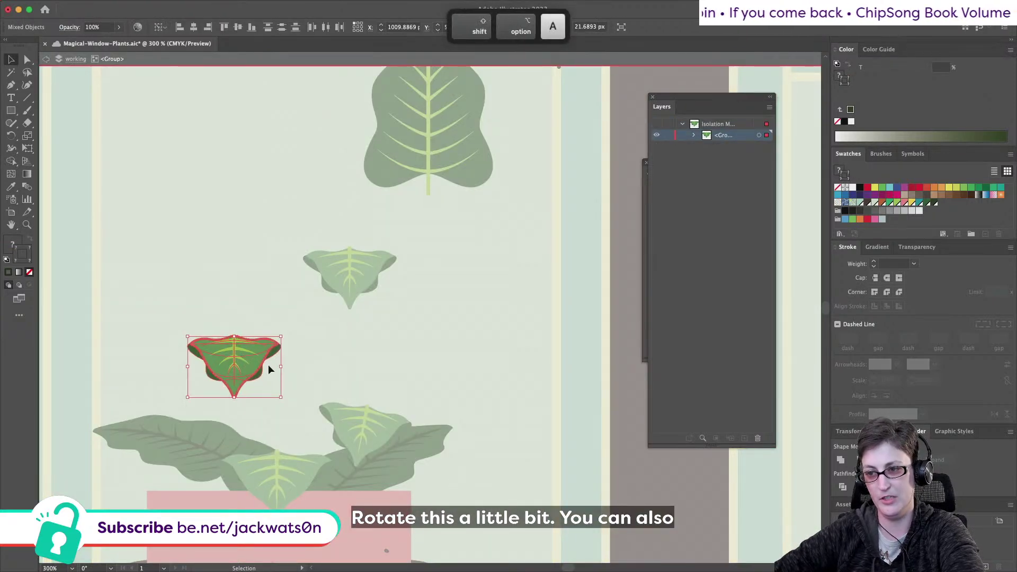
Group the folded leaf's light front face with its veins and narrow the group to about 25.7 px wide
left_click(231, 350)
left_click(246, 350, "shift")
left_click(214, 363, "shift")
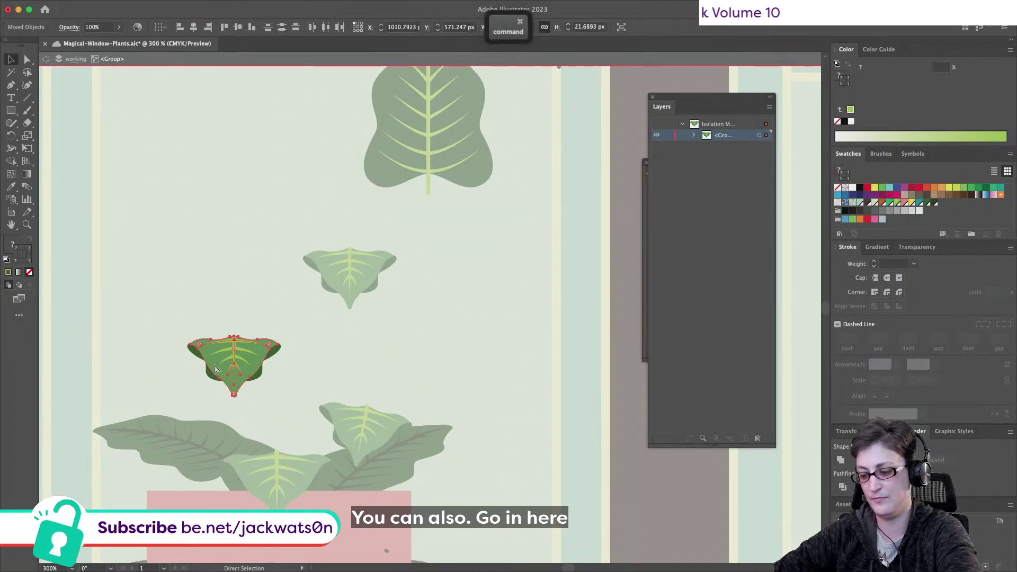
key("super+g")
left_click_drag(279, 366, 264, 367)
scroll(272, 367, "up", 1)
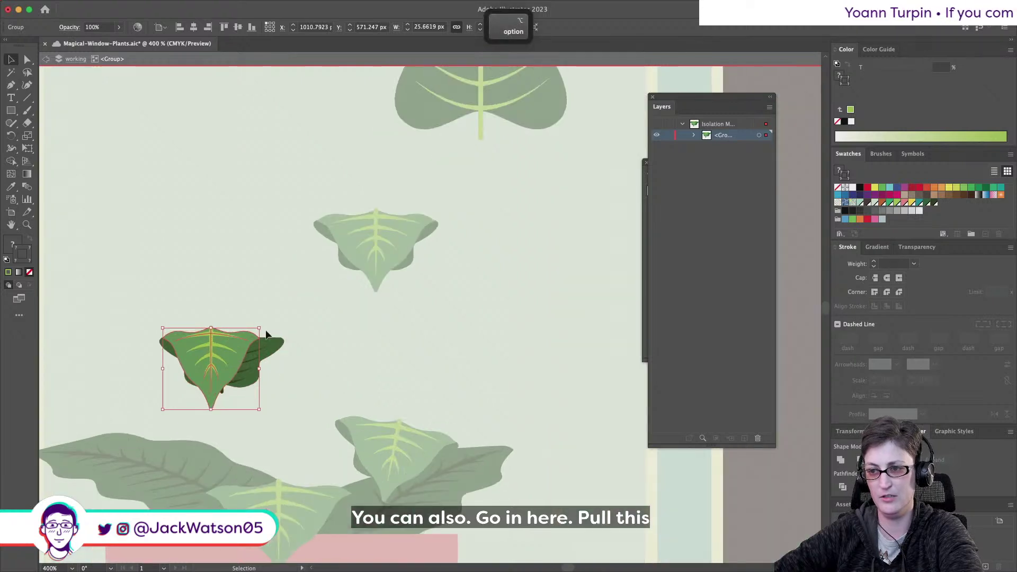
Skew the front face group with Free Transform so its tip leans left, sizing it to about 31.4 × 19.5 px
left_click(27, 148)
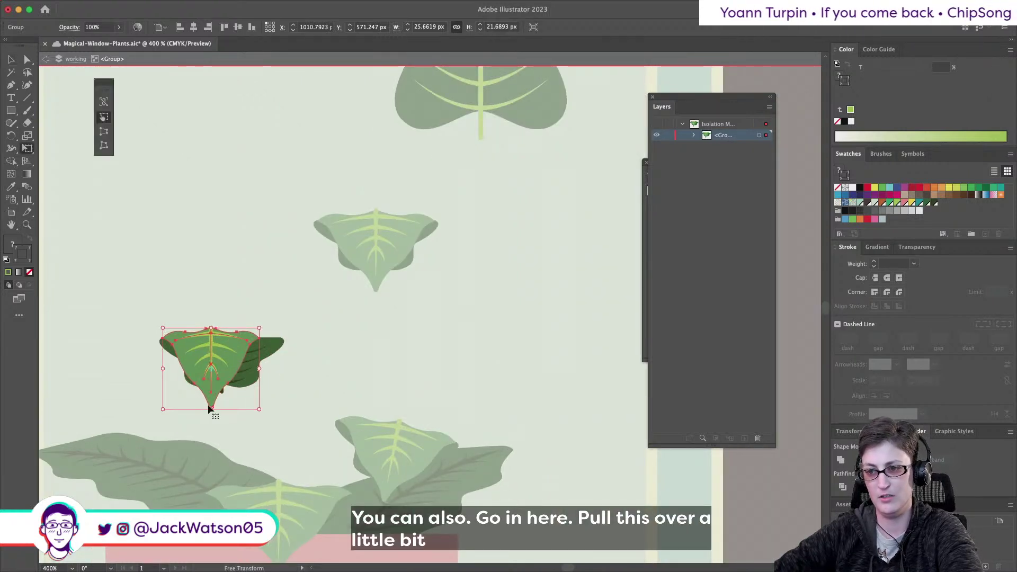
left_click_drag(211, 328, 221, 328)
left_click_drag(211, 409, 188, 403)
scroll(225, 350, "up", 3)
left_click_drag(227, 359, 239, 362)
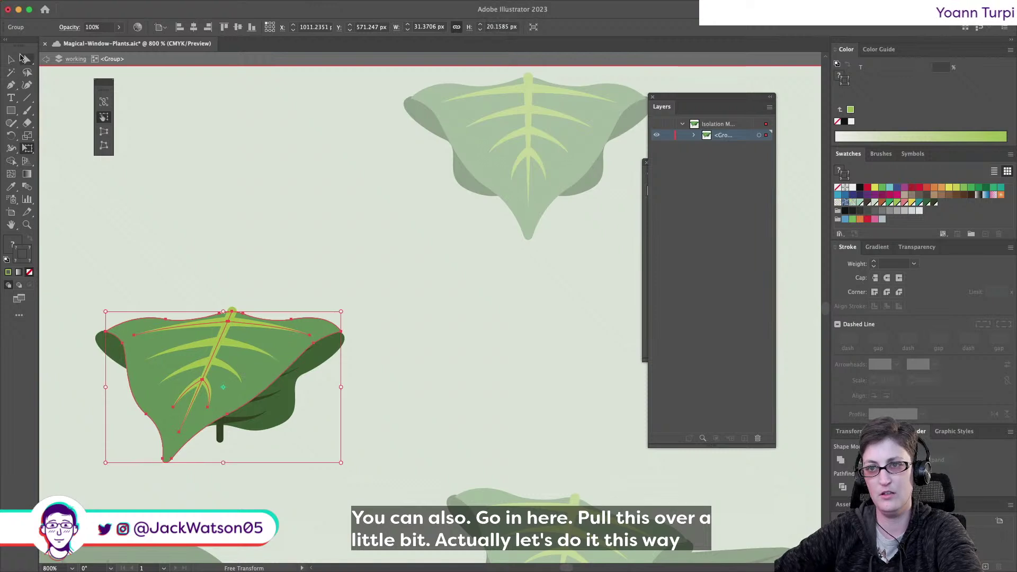
left_click_drag(223, 464, 188, 435)
left_click(27, 59)
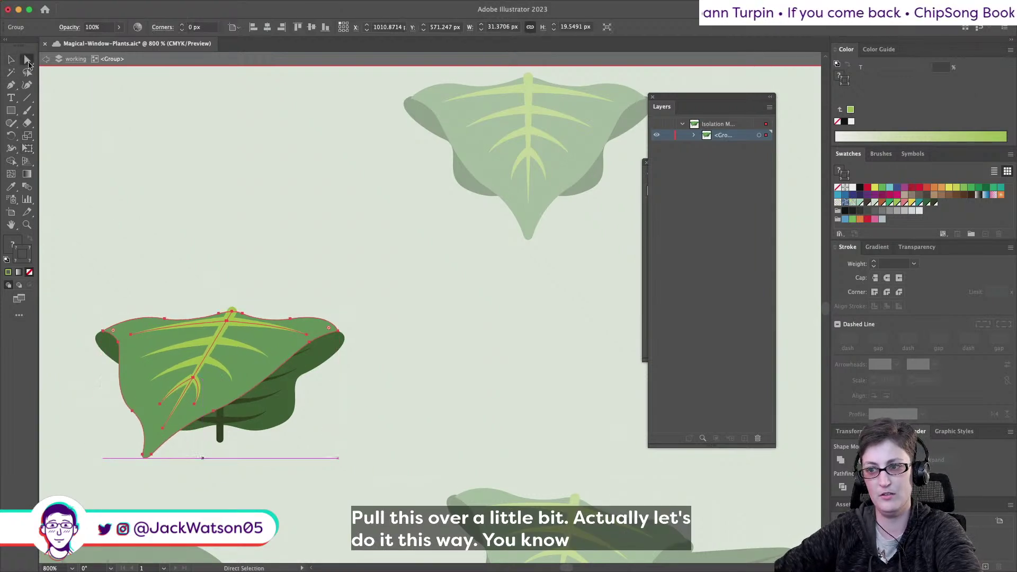
key("shift+super+a")
Group the leaf's dark underside pieces with the stem and shear them with Free Transform so the stem leans right
scroll(137, 323, "down", 3)
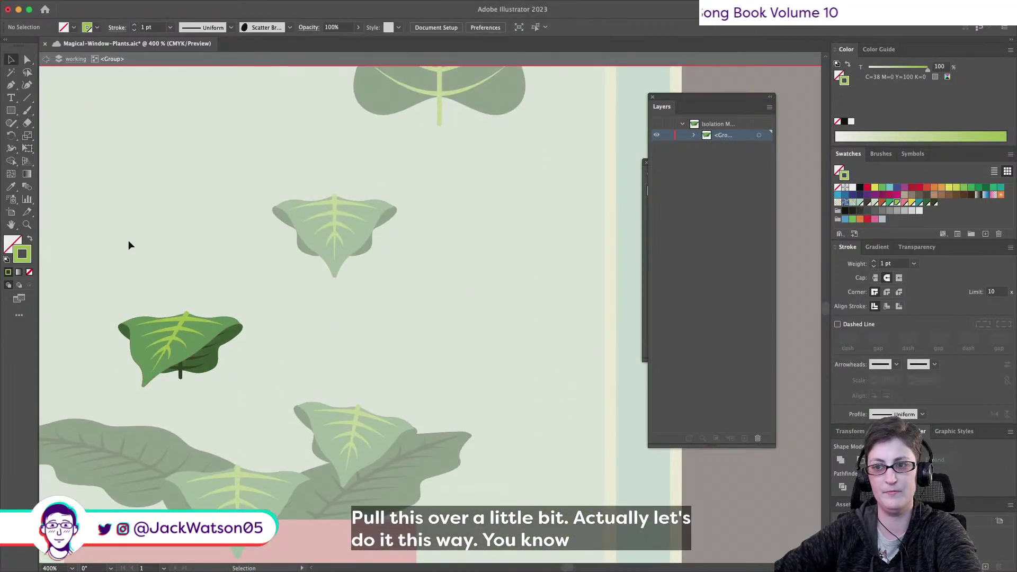
left_click(180, 370)
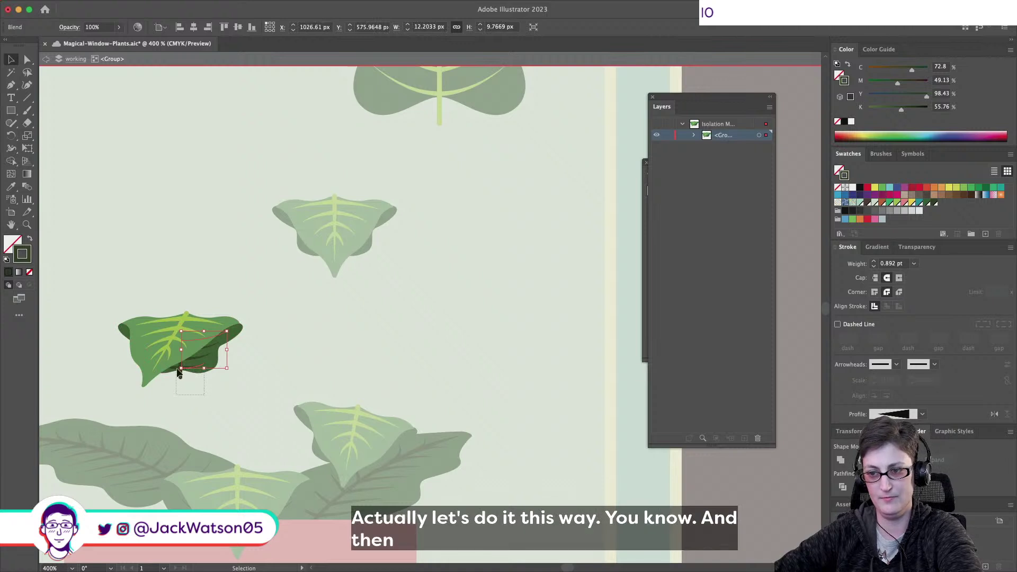
key("super+g")
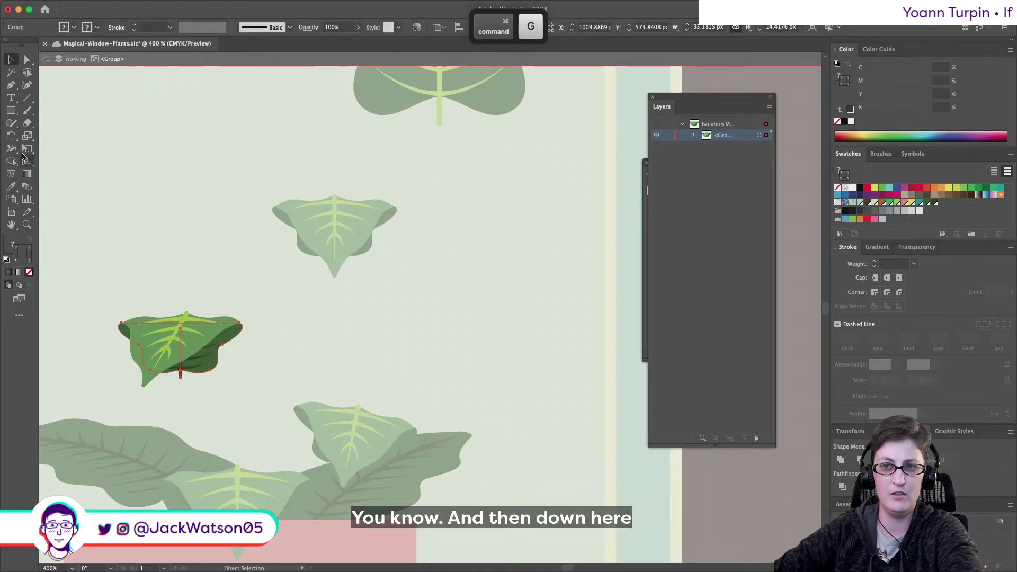
left_click(26, 149)
left_click_drag(180, 378, 200, 379)
key("shift+super+a")
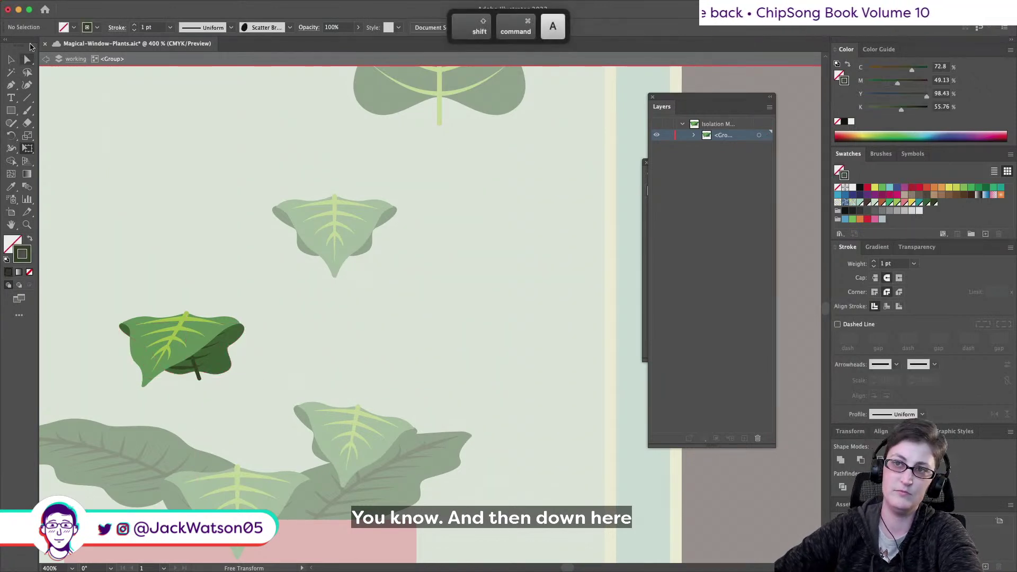
Leave isolation mode, duplicate the reshaped folded leaf and place one copy over the pot's left dark leaf
double_click(143, 216)
scroll(143, 220, "down", 1)
key("v")
scroll(118, 222, "up", 2)
scroll(118, 222, "right", 1)
left_click_drag(189, 346, 137, 405)
key("super+c")
key("super+f")
scroll(136, 405, "up", 2)
scroll(137, 405, "down", 2)
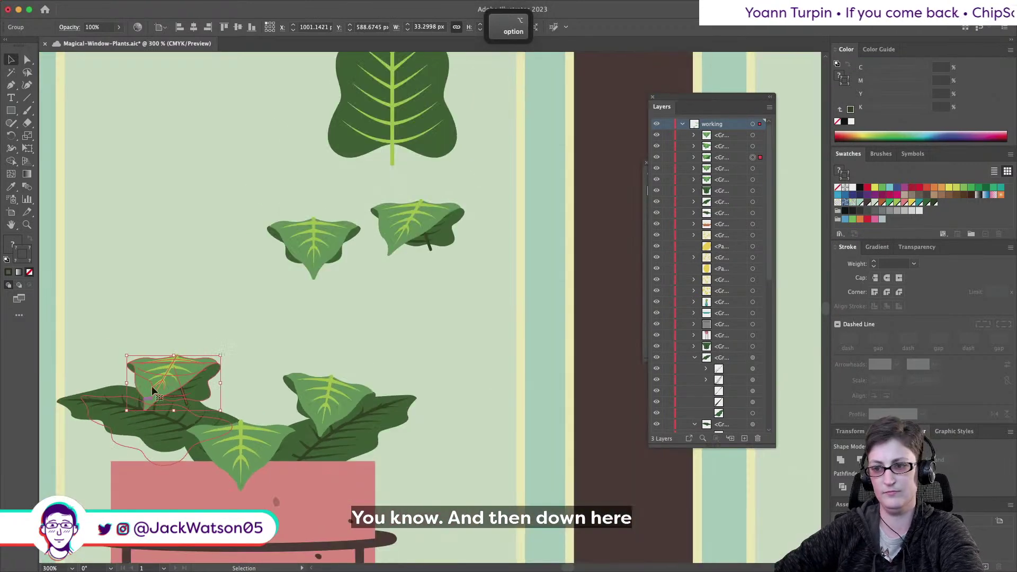
Nudge the placed leaf slightly up and to the right above the left dark leaf
left_click_drag(174, 355, 176, 351)
key("shift+super+a")
mouse_move(203, 399)
left_mouse_down()
mouse_move(212, 404)
mouse_move(194, 393)
left_mouse_up()
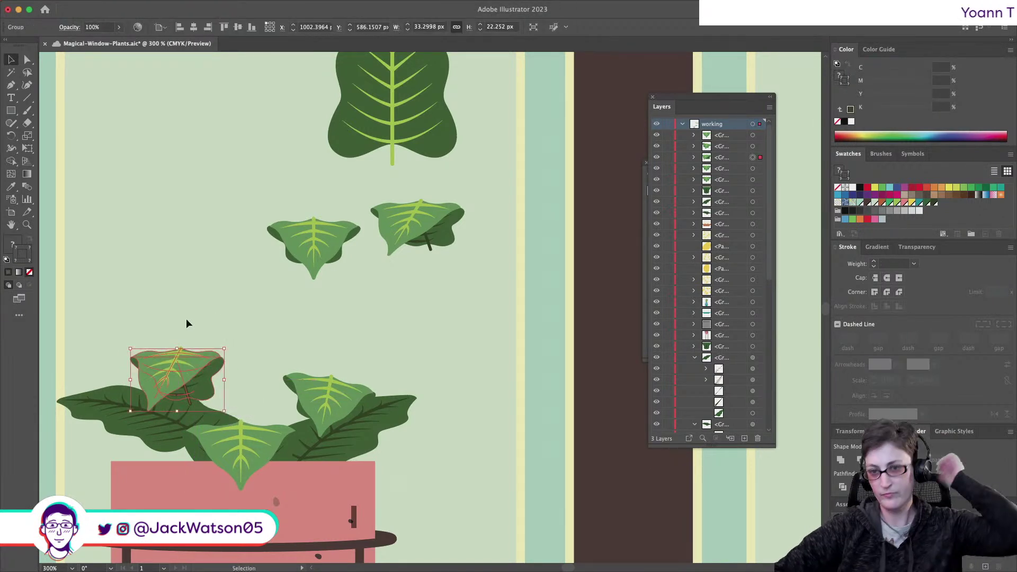
key("super+x")
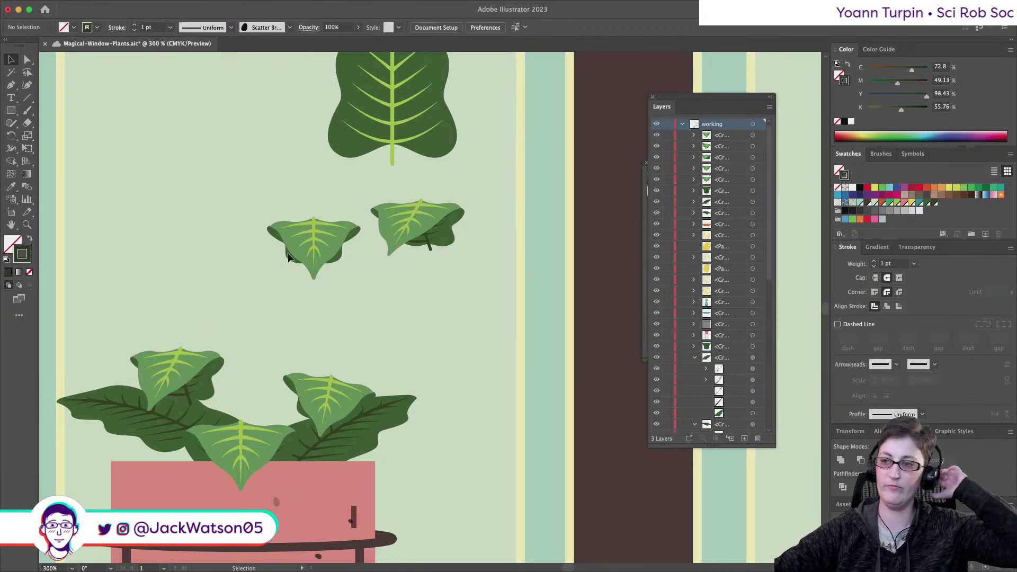
Add a smaller folded leaf, about 20 px wide, between the plant's left and front leaves
left_click(321, 244)
key("super+f")
left_click_drag(323, 243, 226, 398)
key("super+f")
left_click(266, 383)
key("super+minus")
key("super+minus")
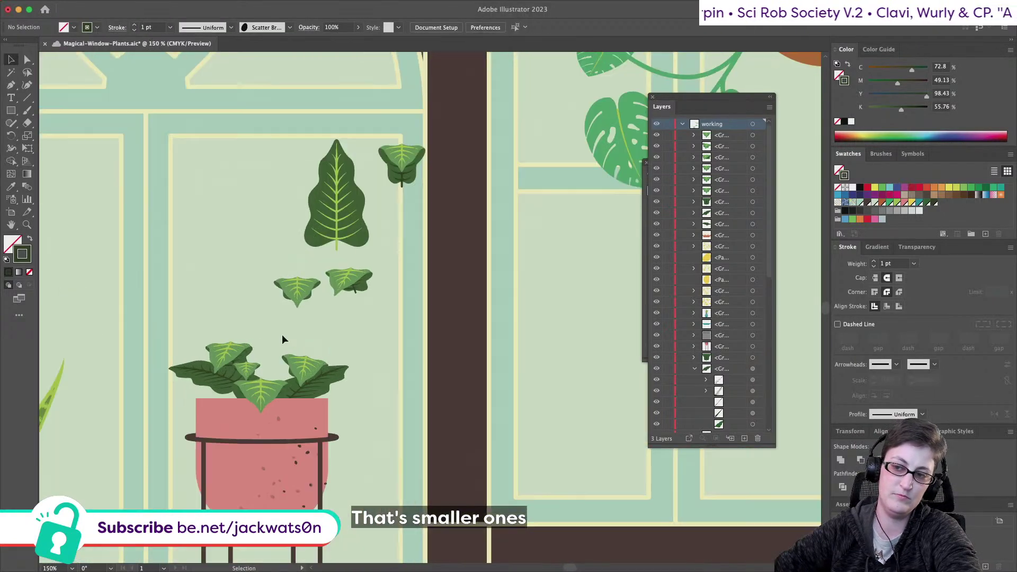
Shrink the small folded leaf slightly from its lower-right corner
key("super+plus")
key("super+plus")
left_click(225, 406)
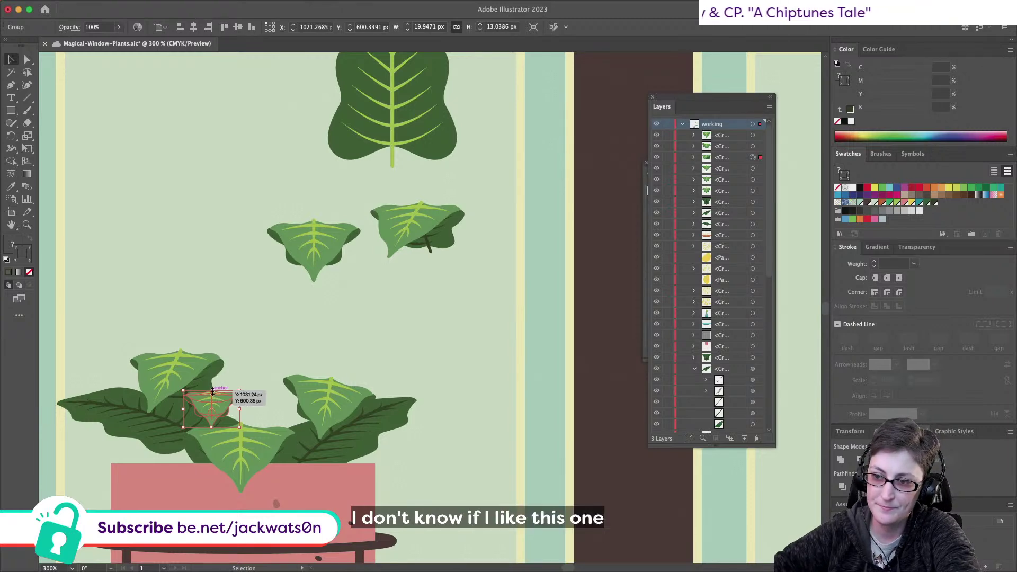
left_click(245, 380)
scroll(245, 380, "down", 2)
scroll(246, 380, "up", 2)
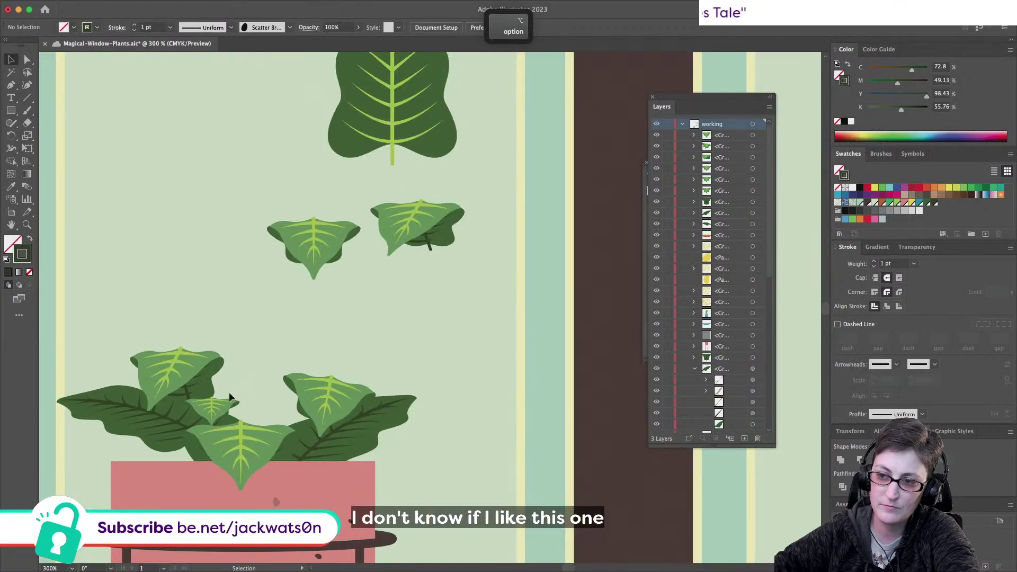
left_click(218, 415)
left_click_drag(239, 426, 234, 423)
left_click(260, 392)
Duplicate the large upright dark leaf, place the copy behind the potted leaves and scale it to about 31 × 53 px
scroll(261, 392, "down", 4)
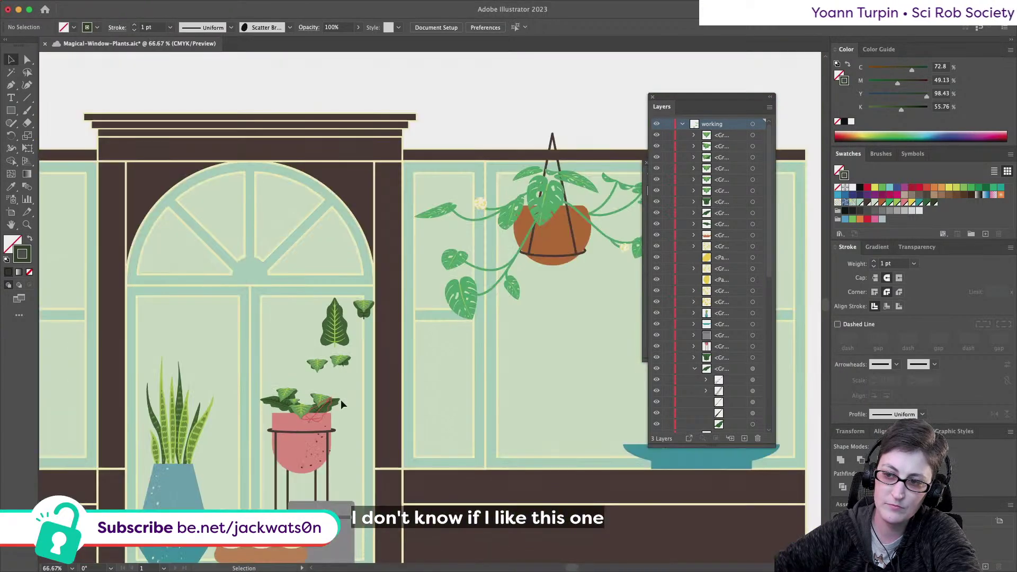
scroll(276, 405, "up", 3)
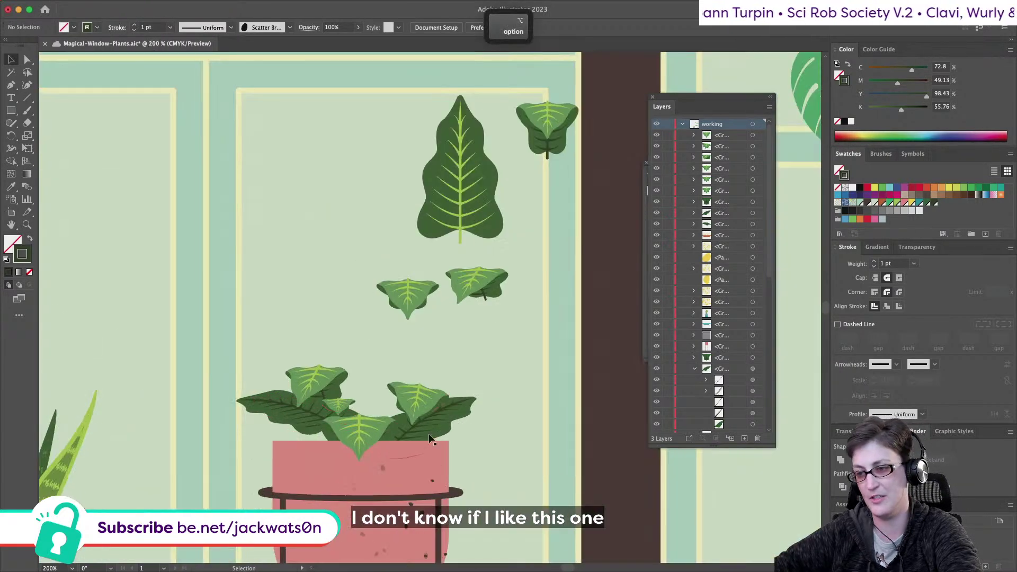
scroll(356, 425, "up", 2)
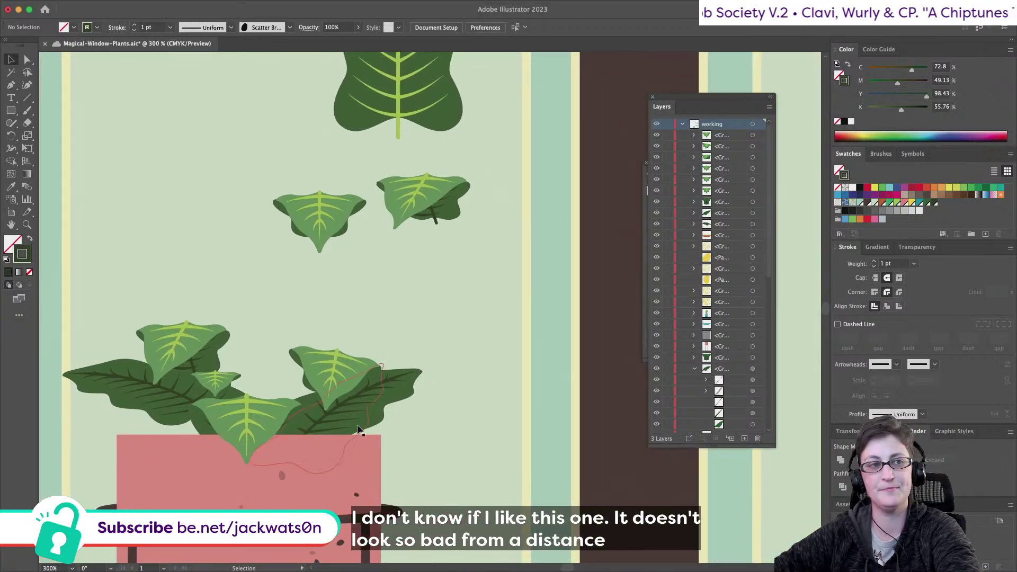
scroll(357, 429, "up", 2)
left_click(436, 115)
key("super+c")
key("super+f")
left_click_drag(437, 115, 331, 401)
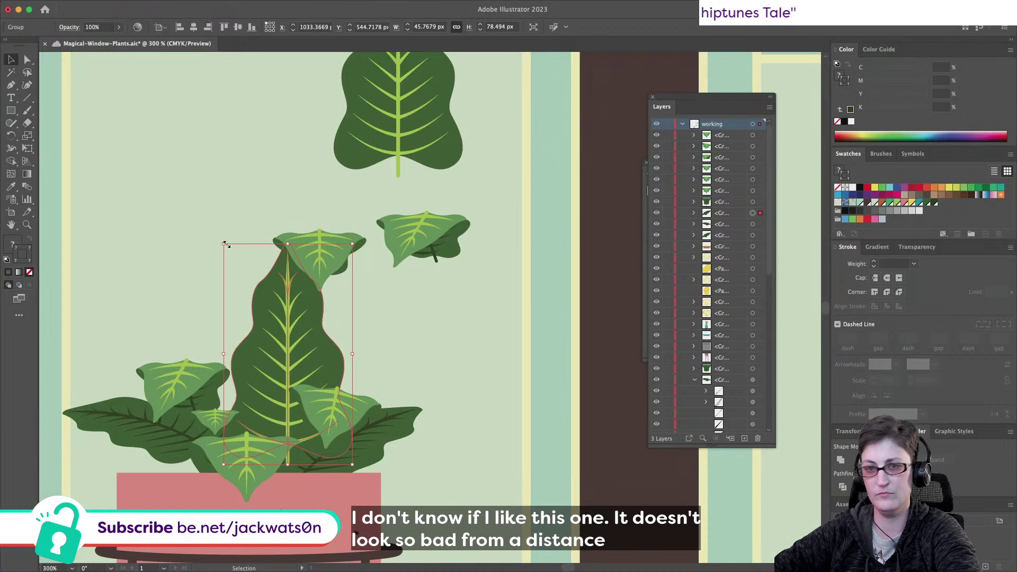
left_click_drag(224, 244, 265, 314)
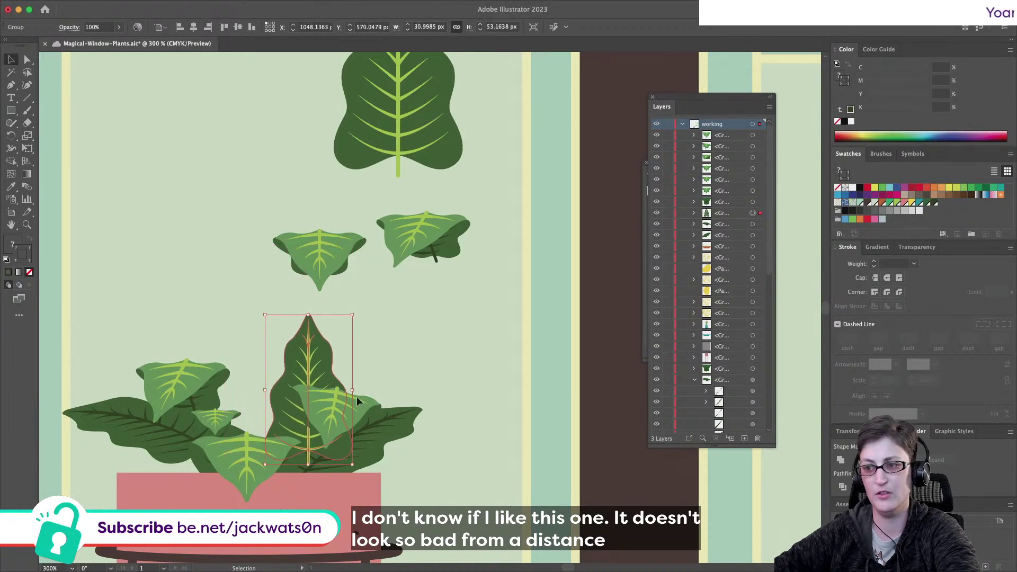
Skew the upright leaf copy with Free Transform, shifting its base left and its tip slightly right
left_click(28, 149)
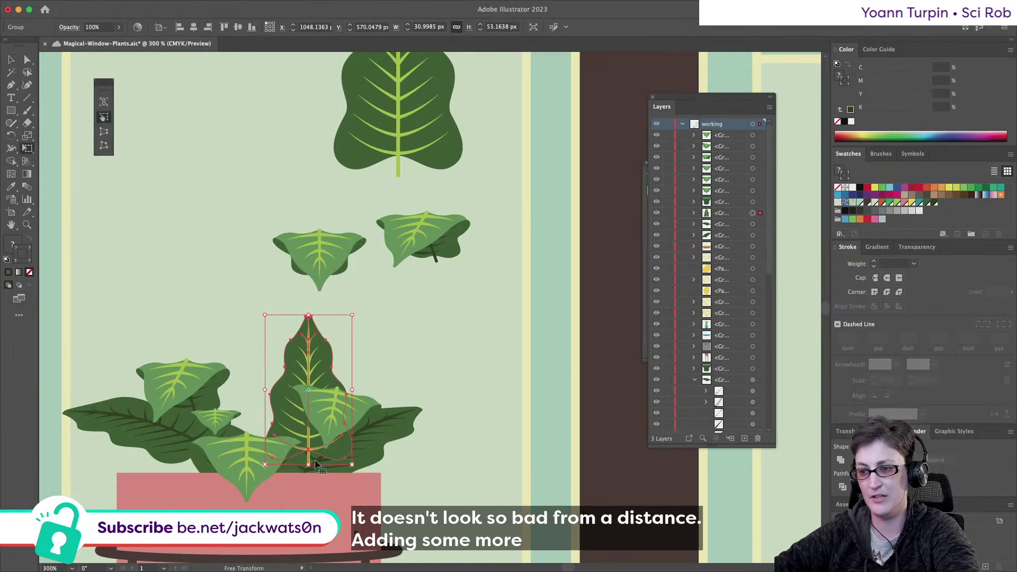
left_click_drag(308, 465, 275, 463)
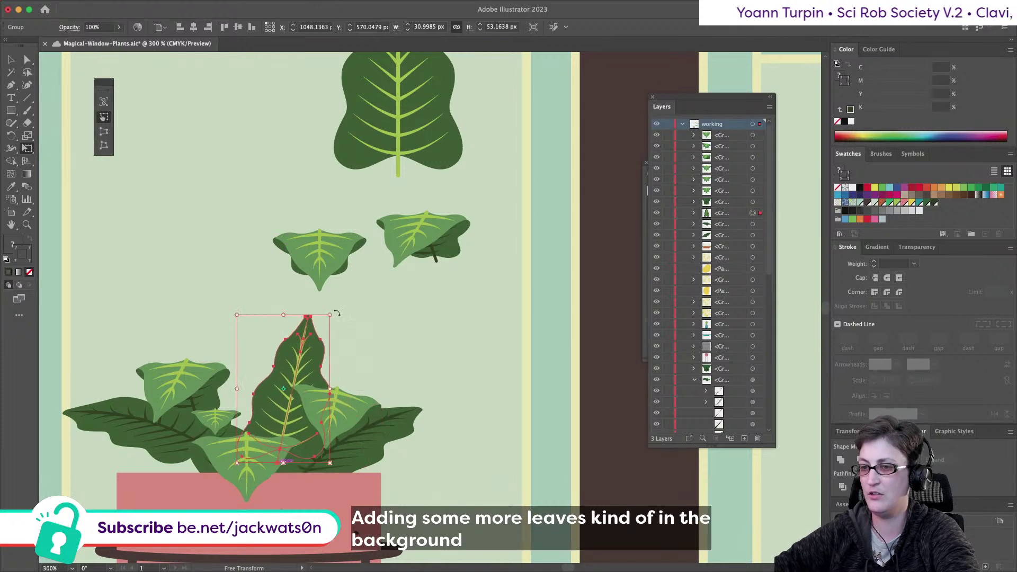
left_click_drag(284, 315, 291, 315)
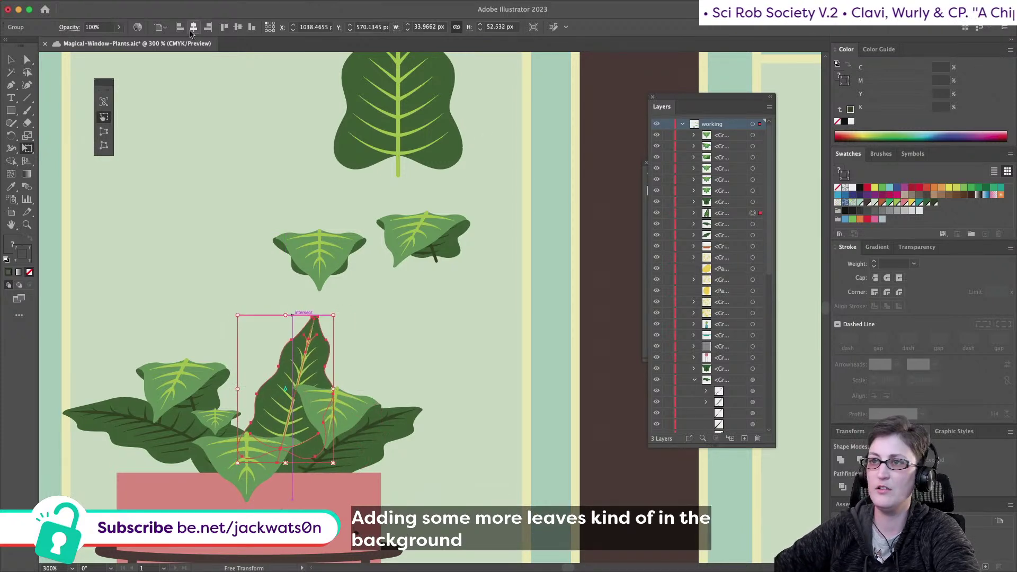
Apply an Arc warp effect to the upright leaf copy with vertical orientation and a 23% bend
left_click(11, 60)
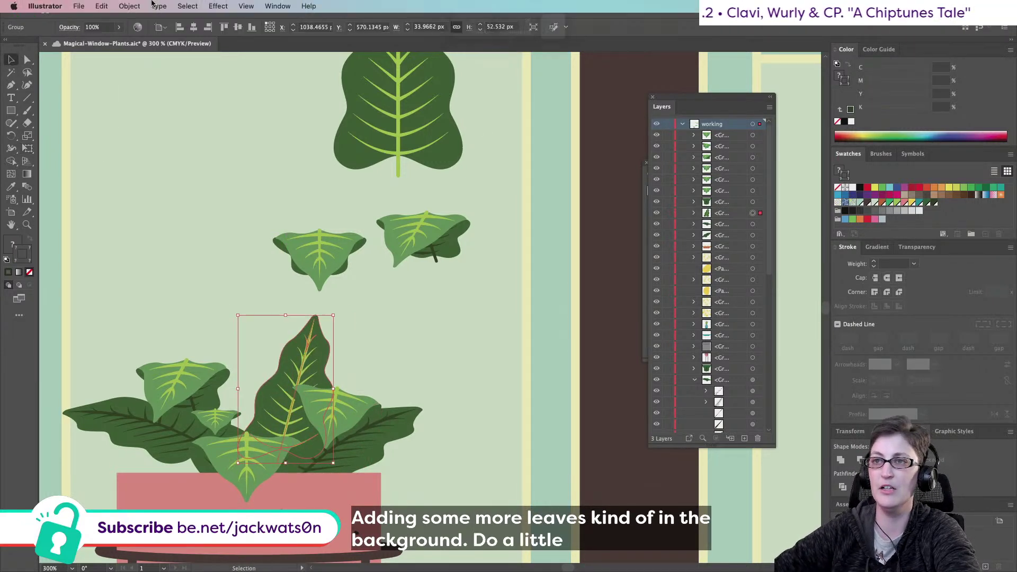
left_click(150, 6)
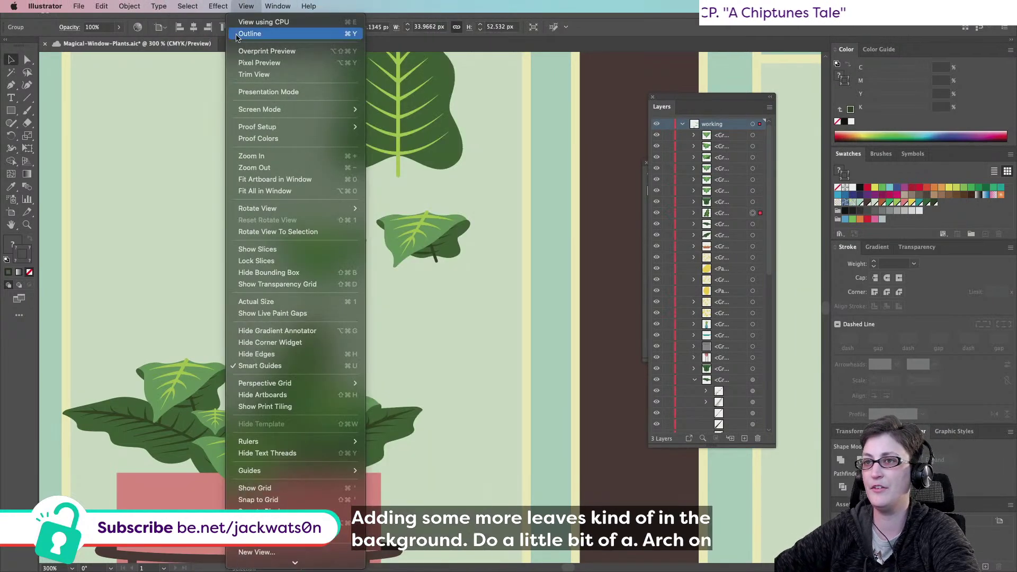
left_click(218, 34)
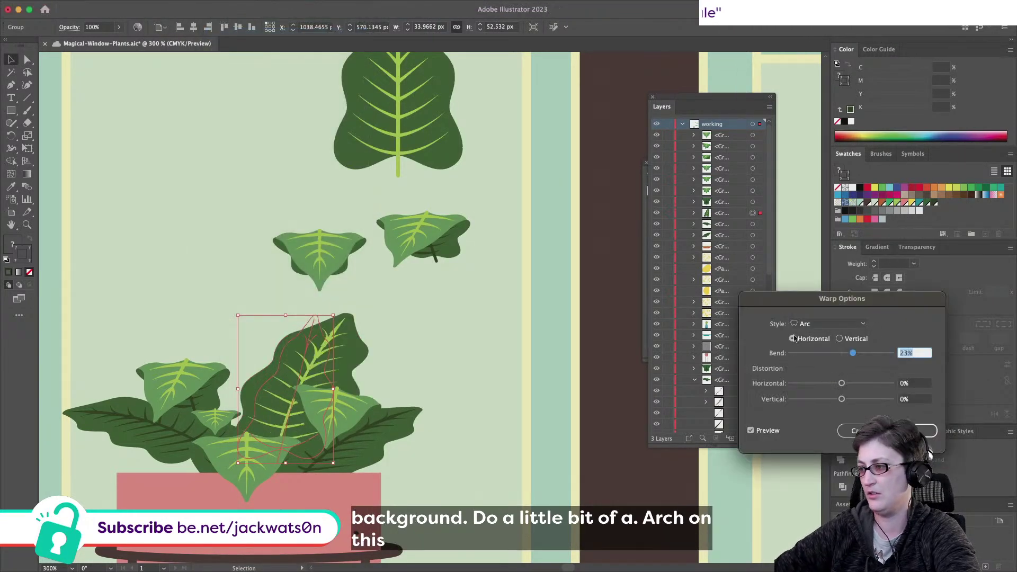
left_click(840, 339)
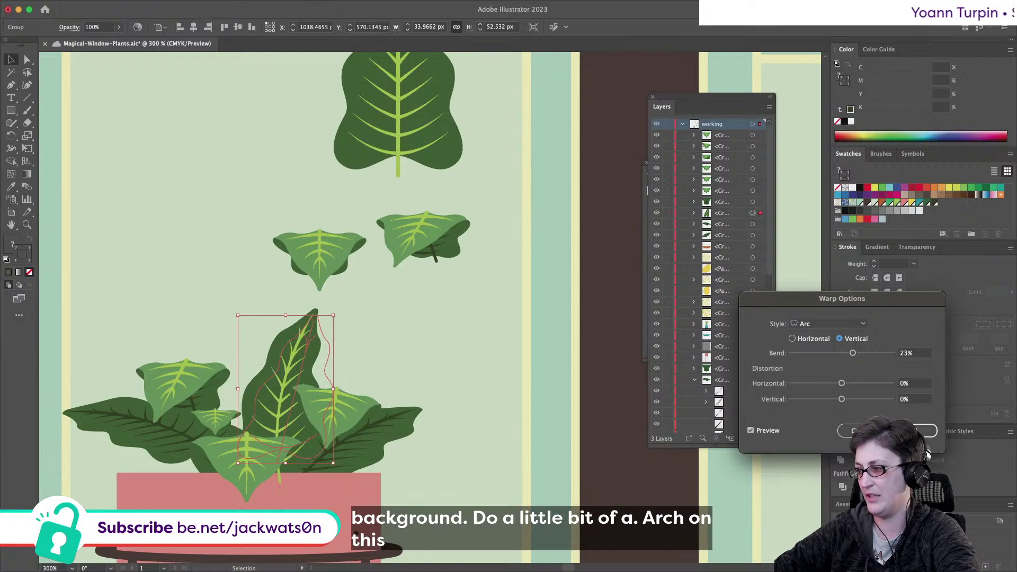
left_click(924, 431)
key("super+z")
key("super+shift+z")
key("super+z")
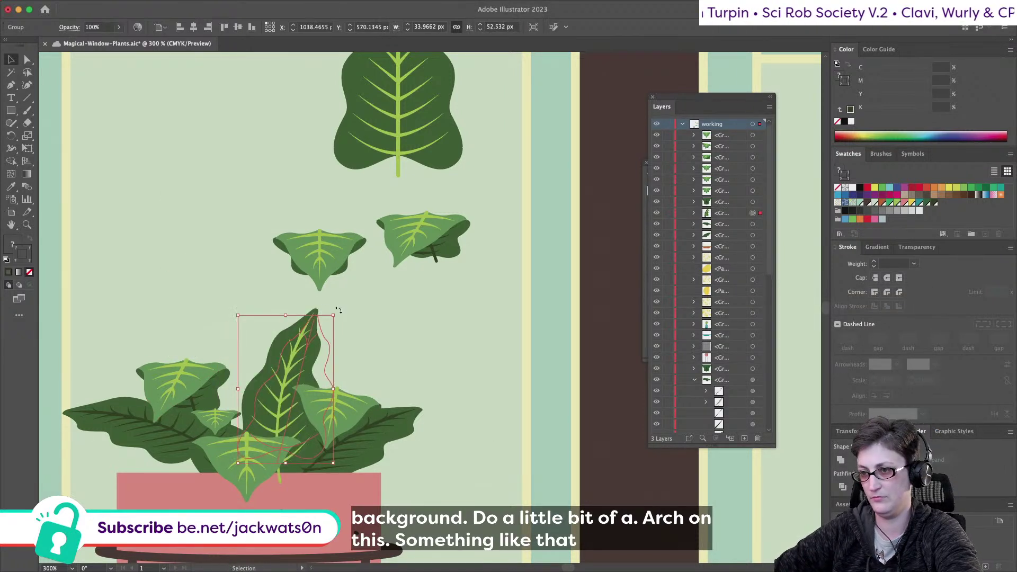
Raise the arced leaf slightly and place a duplicate of it behind the plant's left folded leaf
left_click_drag(295, 360, 249, 334)
key("ctrl+x")
key("ctrl+f")
Try to reflect the left arced leaf copy
left_click(127, 6)
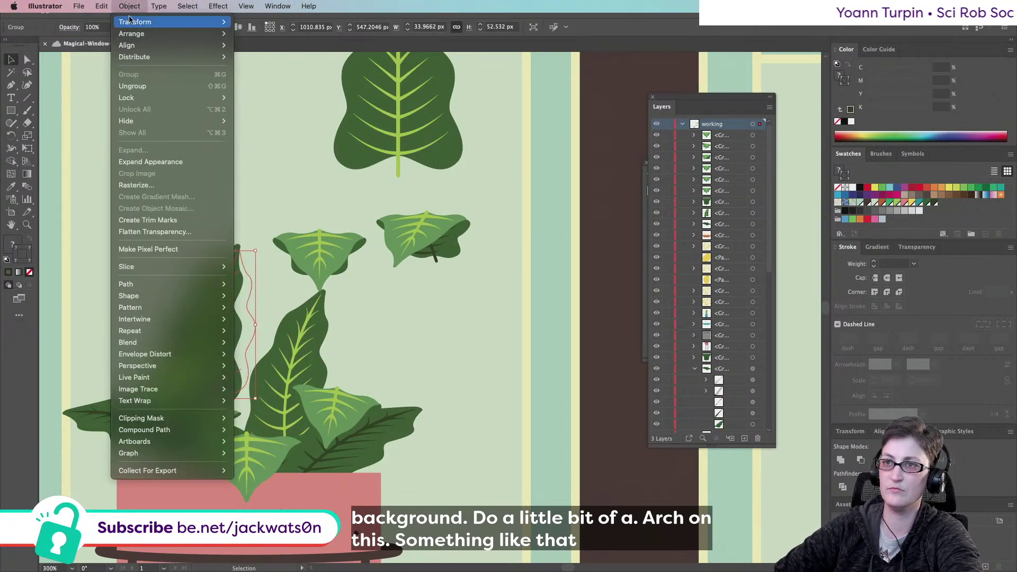
mouse_move(175, 21)
left_click(315, 64)
key("Return")
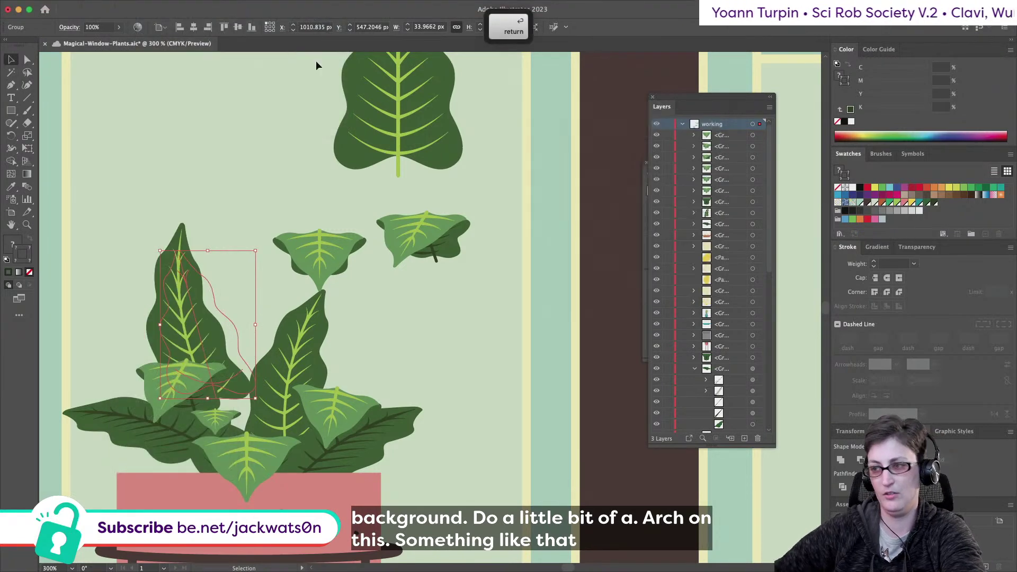
key("ctrl+z")
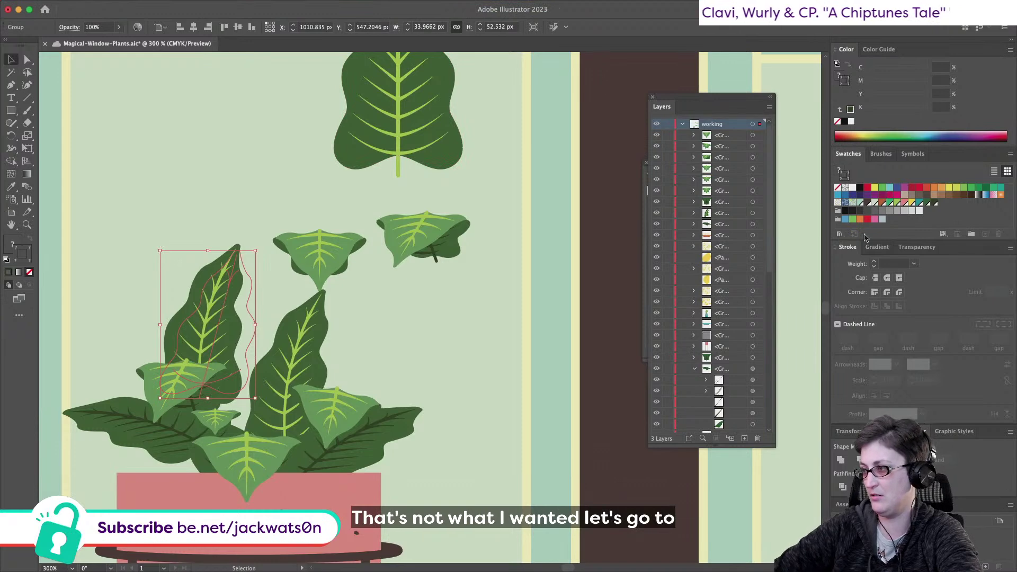
Set the Arc warp's bend on the left upright leaf to -25% so it curves the opposite way
mouse_move(108, 3)
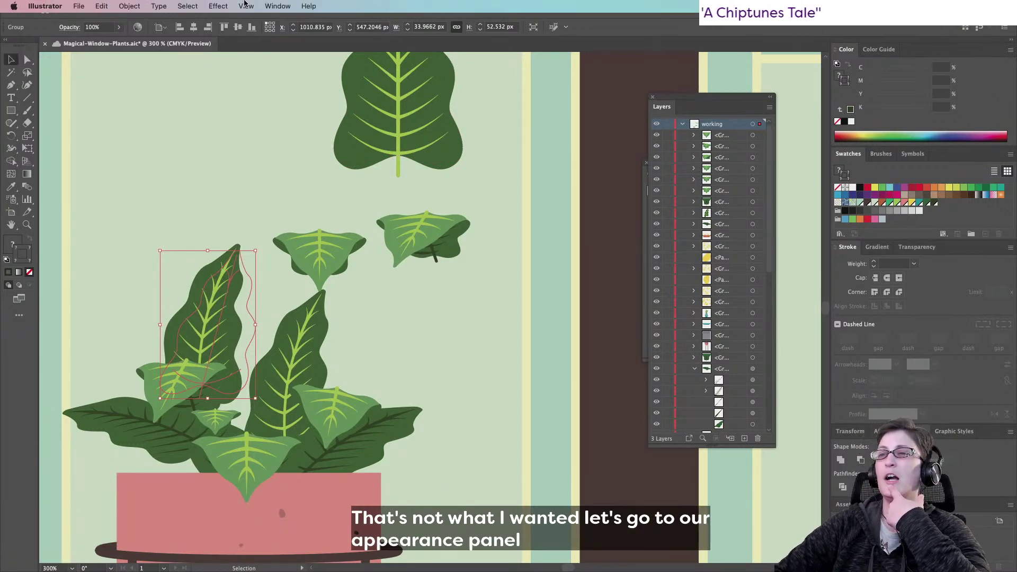
left_click(278, 5)
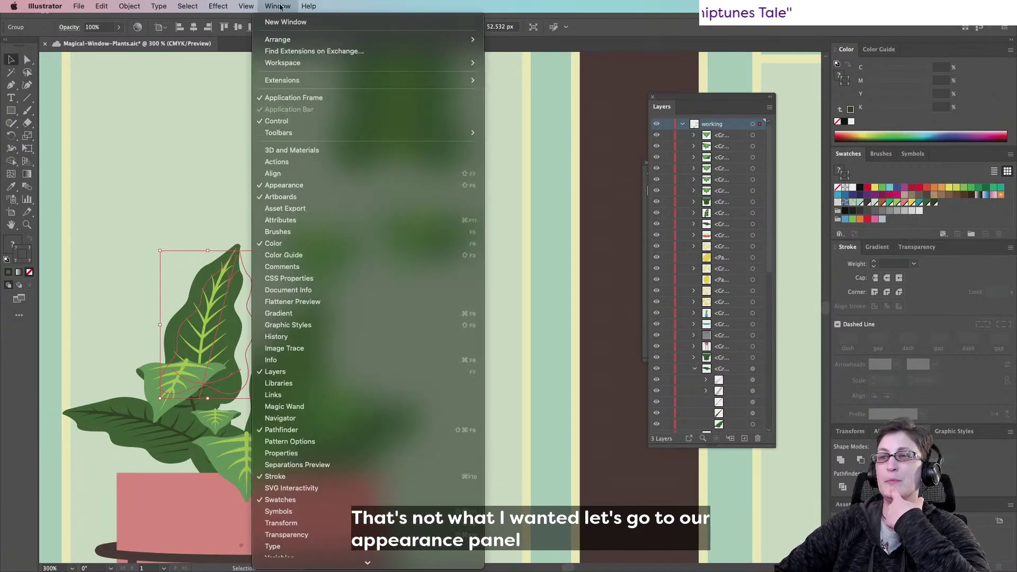
left_click(331, 188)
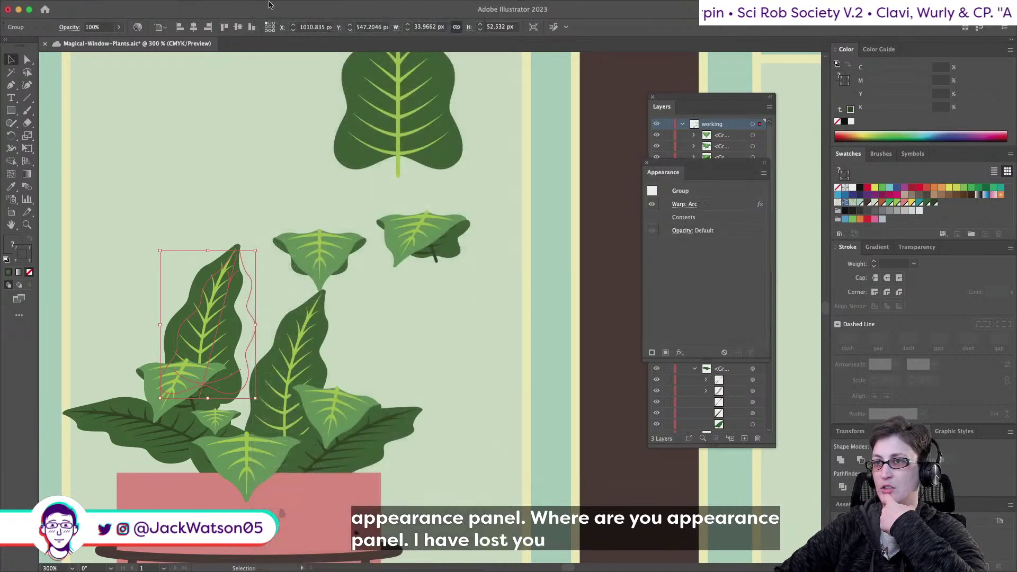
left_click(685, 205)
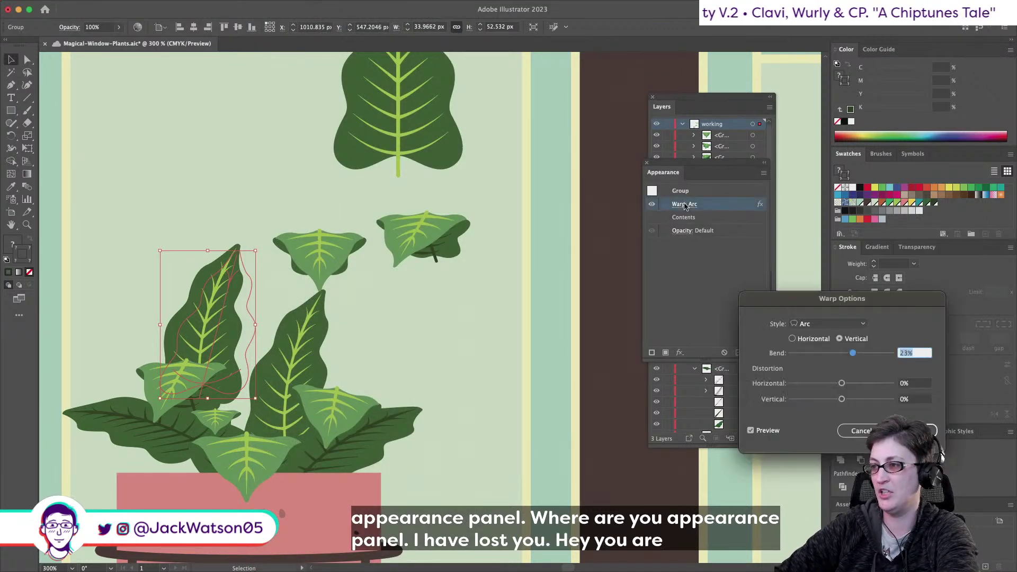
type("-25")
key("Tab")
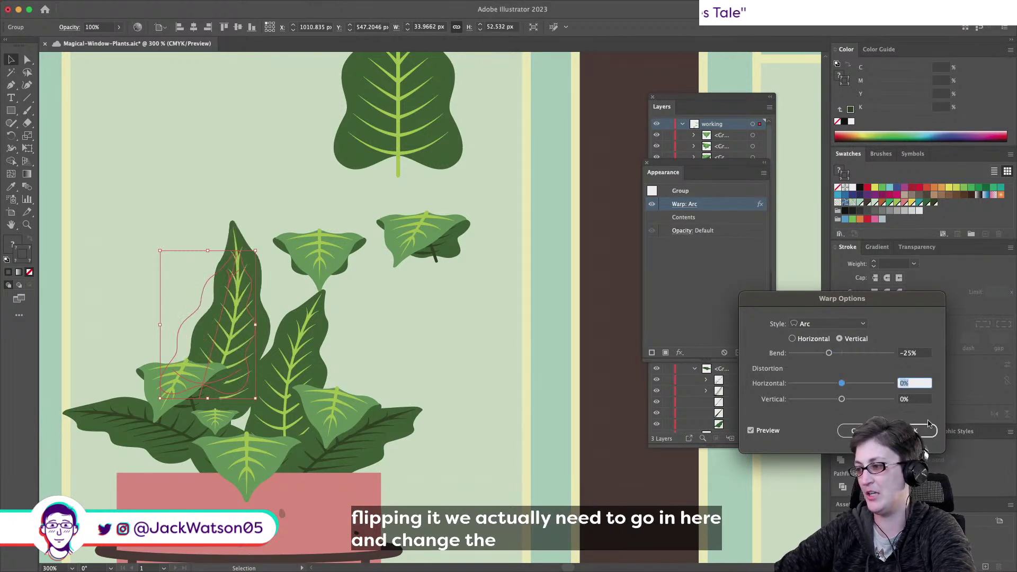
key("Return")
Move the reversed leaf to the left of the right arced leaf and place it behind that leaf
mouse_move(218, 321)
left_mouse_down()
mouse_move(200, 358)
mouse_move(212, 318)
mouse_move(221, 338)
mouse_move(218, 303)
left_mouse_up()
key("super+x")
key("super+b")
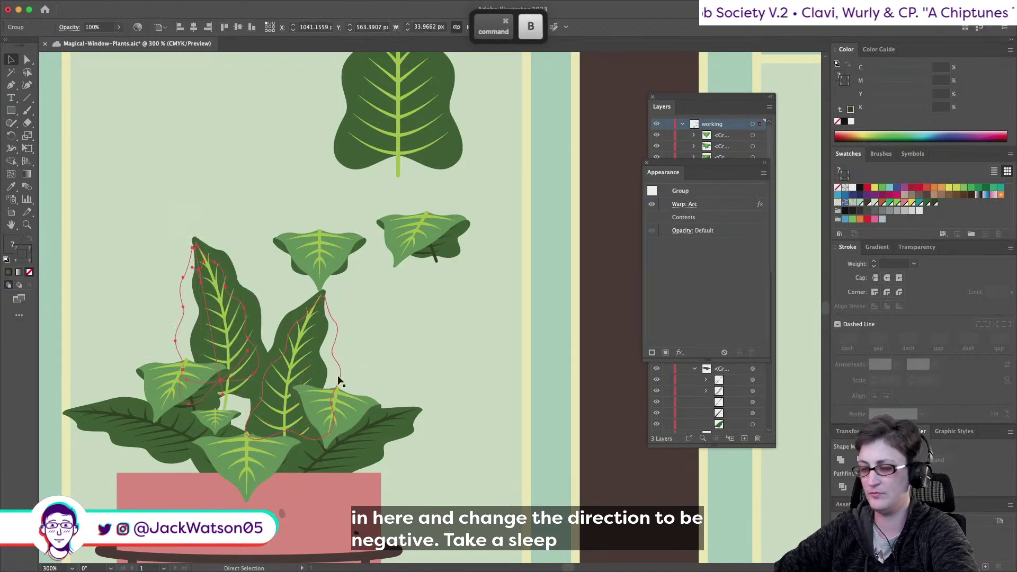
left_click(358, 365)
Lower the left arced leaf toward the folded leaves and place a tall duplicate above it, behind the right arced leaf
scroll(358, 365, "down", 2)
scroll(360, 366, "down", 1)
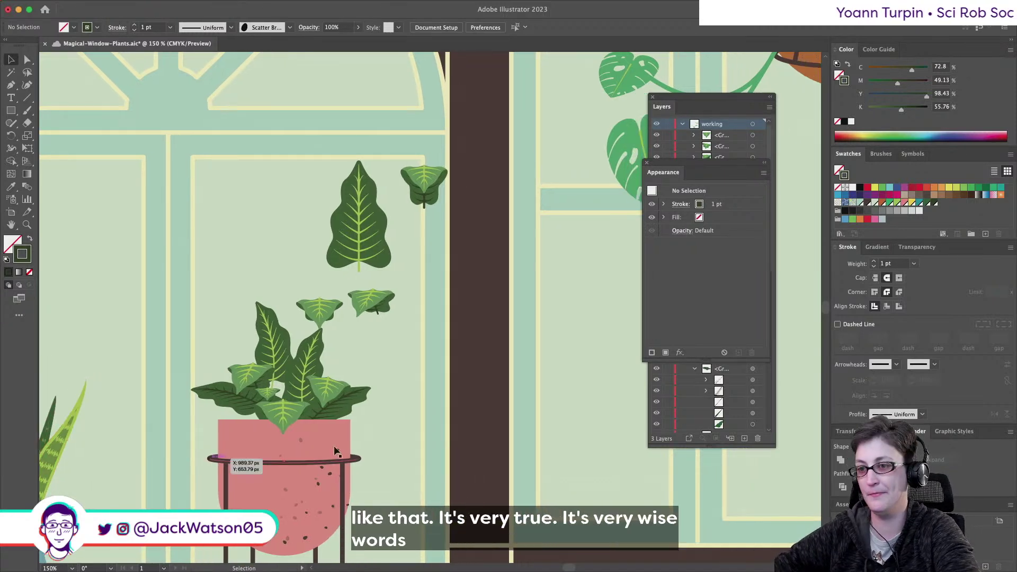
scroll(334, 436, "down", 5)
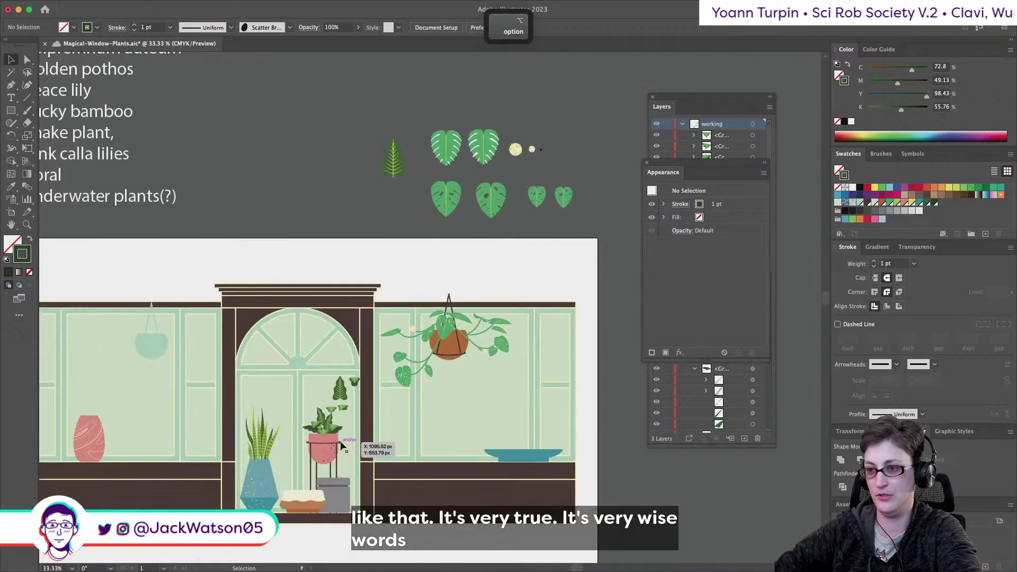
scroll(333, 440, "up", 4)
scroll(297, 409, "up", 5)
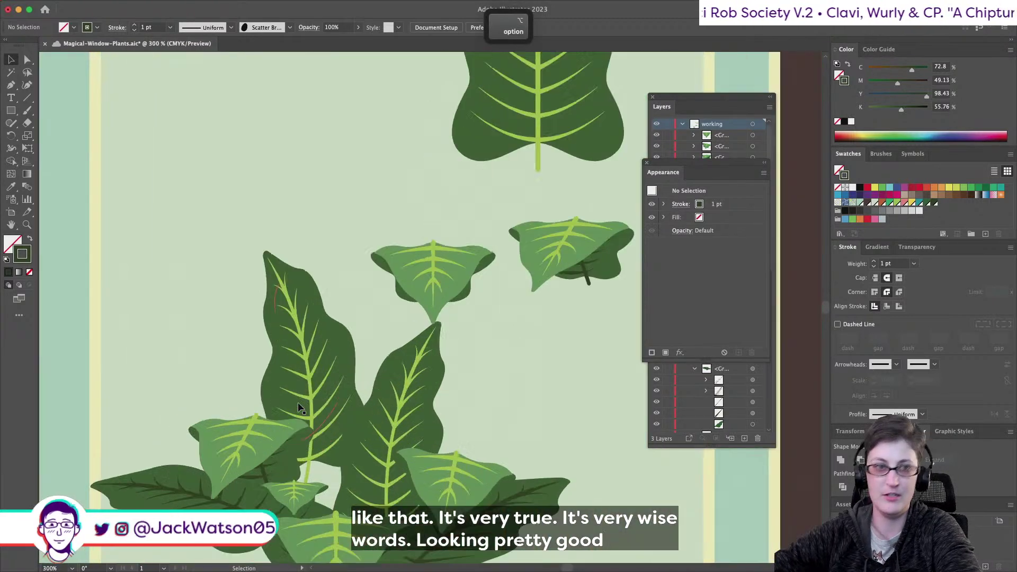
left_click(325, 337)
left_click_drag(319, 342, 279, 397)
key("super+c")
key("super+f")
mouse_move(343, 326)
left_mouse_down()
mouse_move(351, 320)
mouse_move(340, 319)
mouse_move(332, 291)
mouse_move(335, 309)
left_mouse_up()
key("super+minus")
key("super+b")
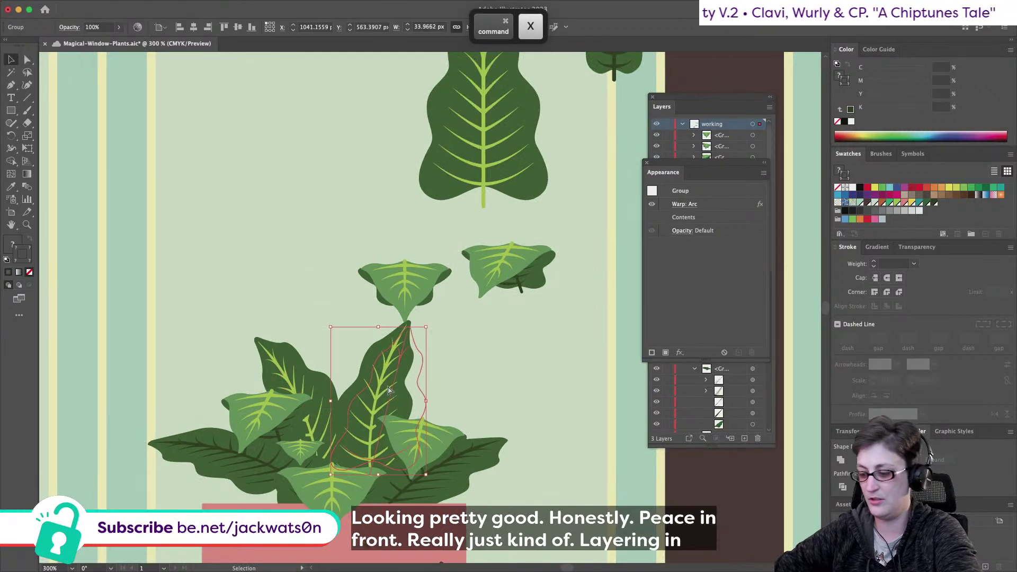
Isolate the tall leaf and recolor only its veins with the dark green C=73 M=49 Y=98 K=56
double_click(318, 328)
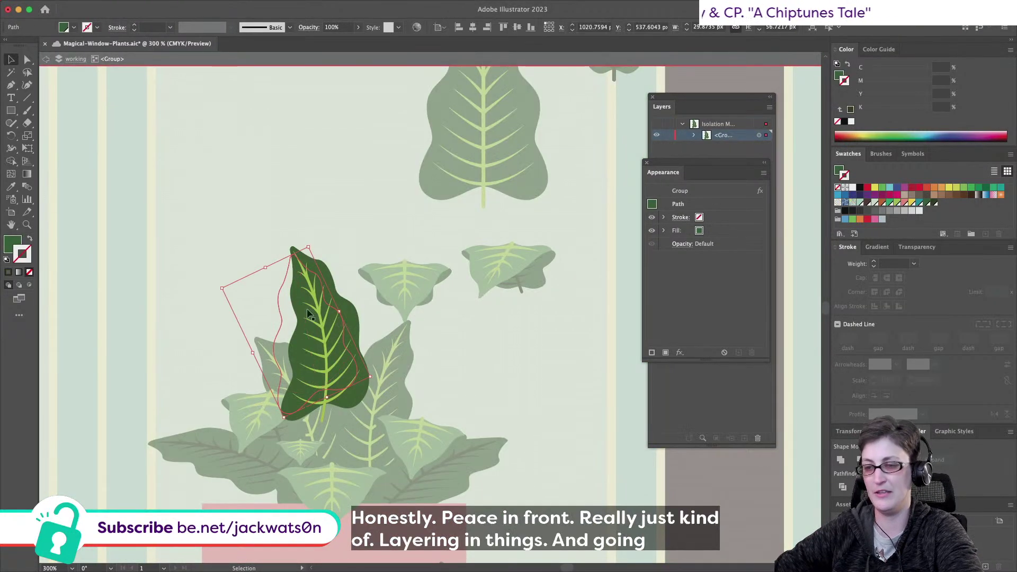
left_click(27, 59)
left_click(281, 318)
left_click(693, 135)
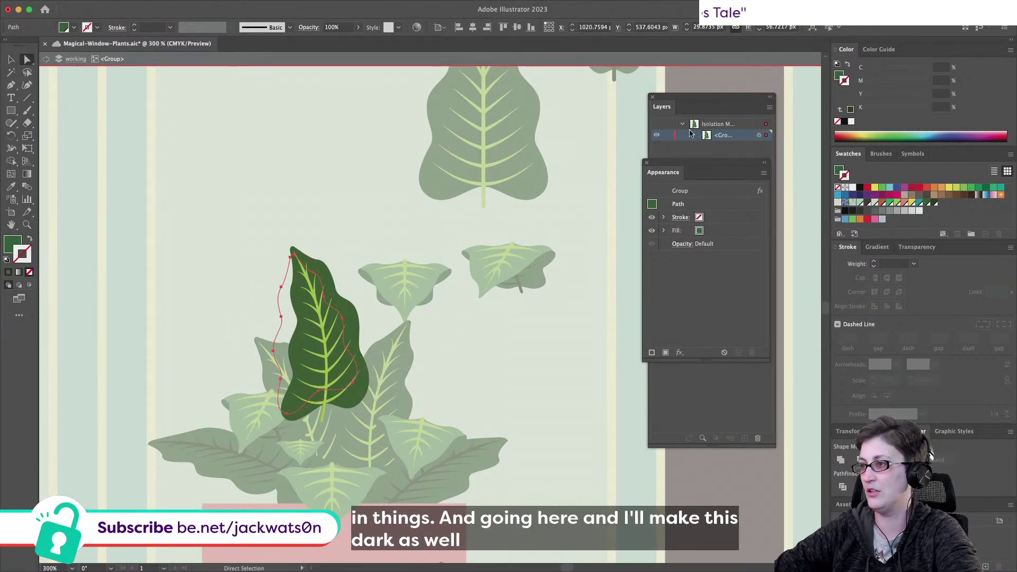
left_click(761, 137)
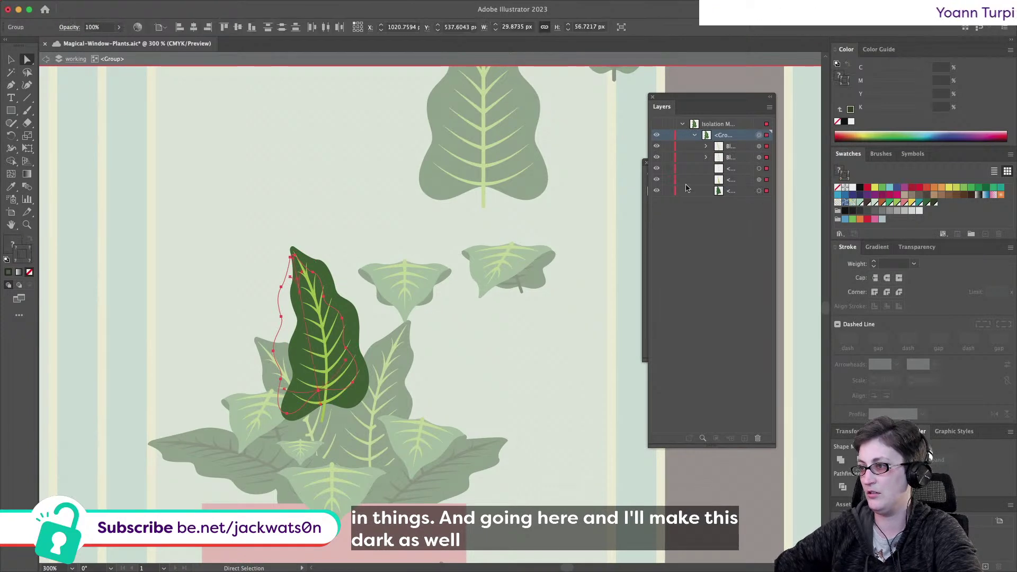
left_click(668, 191)
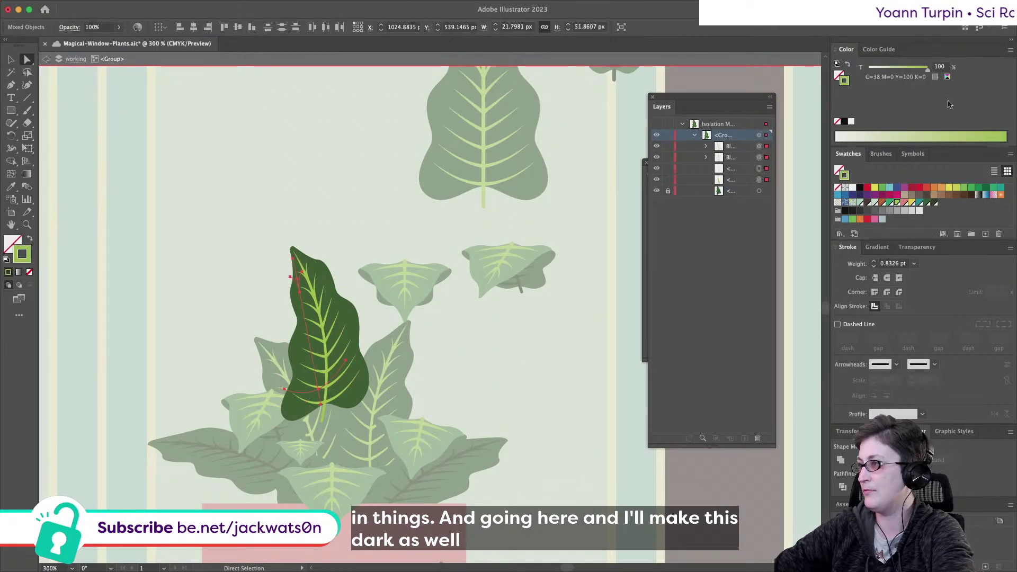
left_click(934, 204)
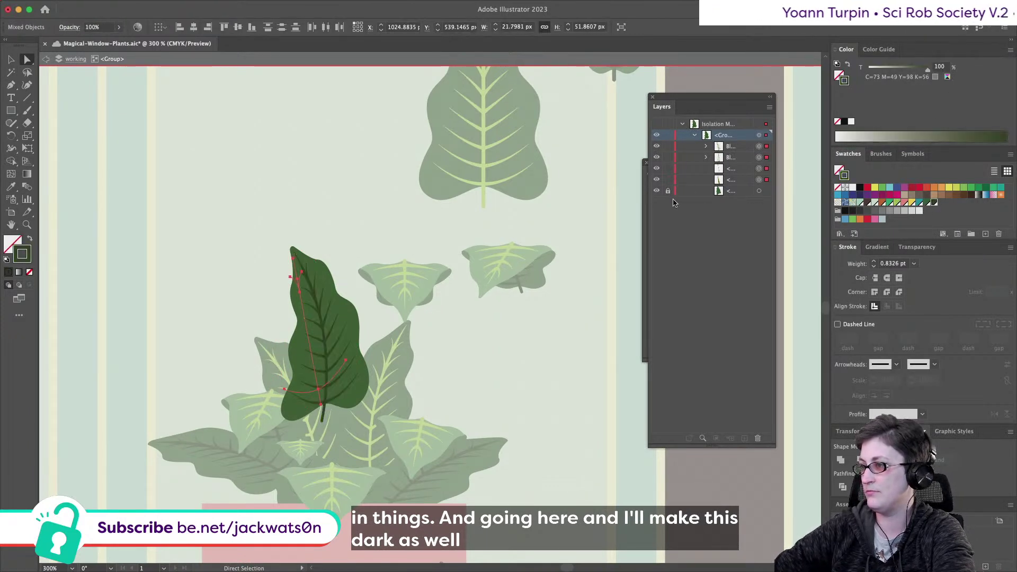
left_click(44, 59)
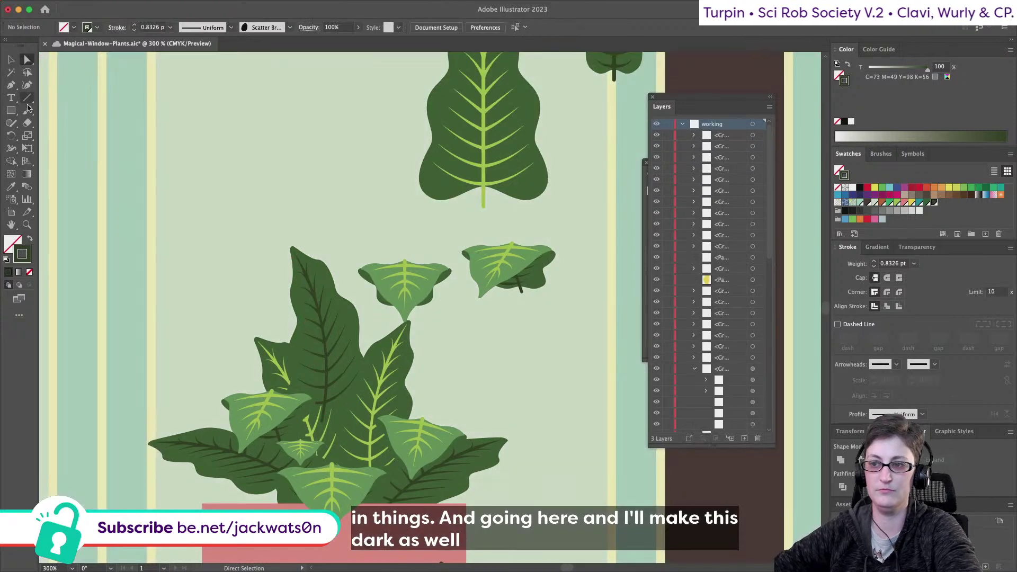
Place the tall leaf behind both shorter arced leaves and delete the stray brush mark beside the plant
left_click(351, 320)
key("super+x")
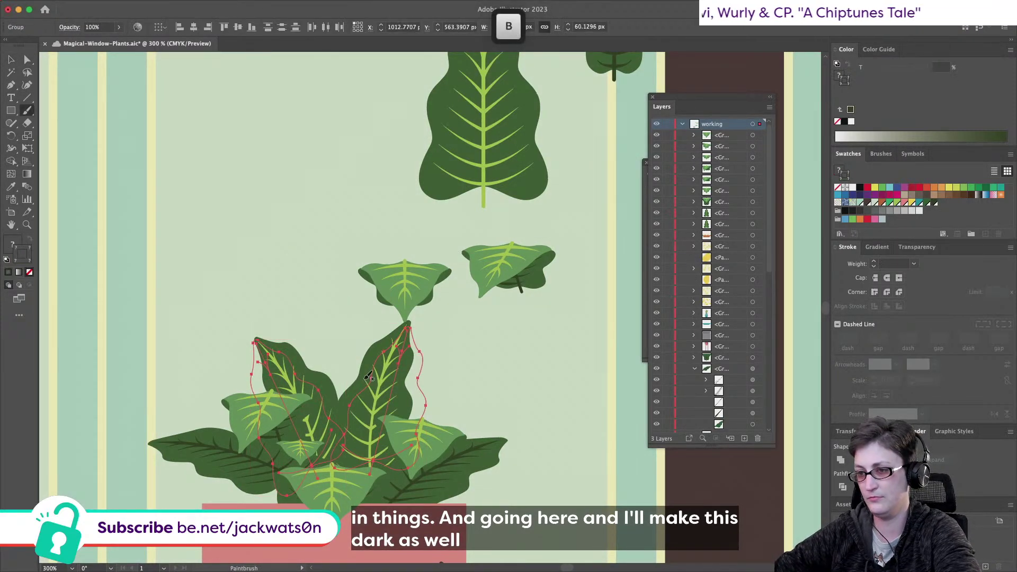
key("super+b")
key("b")
left_click(156, 84)
key("a")
left_click(148, 86)
left_click(154, 85)
key("Delete")
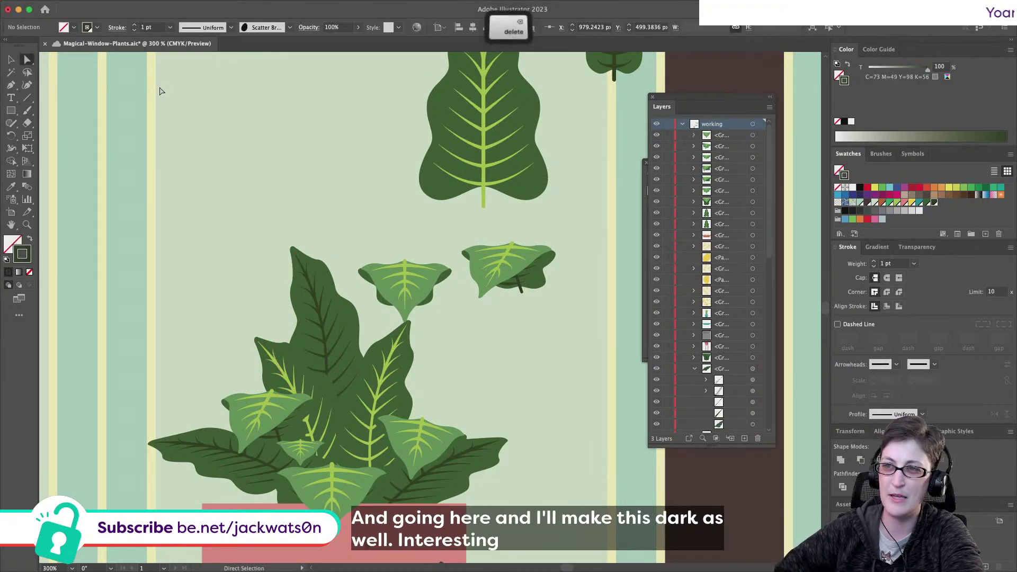
key("super+shift+a")
Fill the tall back leaf's shape with the dark green swatch C=73 M=49 Y=98 K=56
left_click(350, 323)
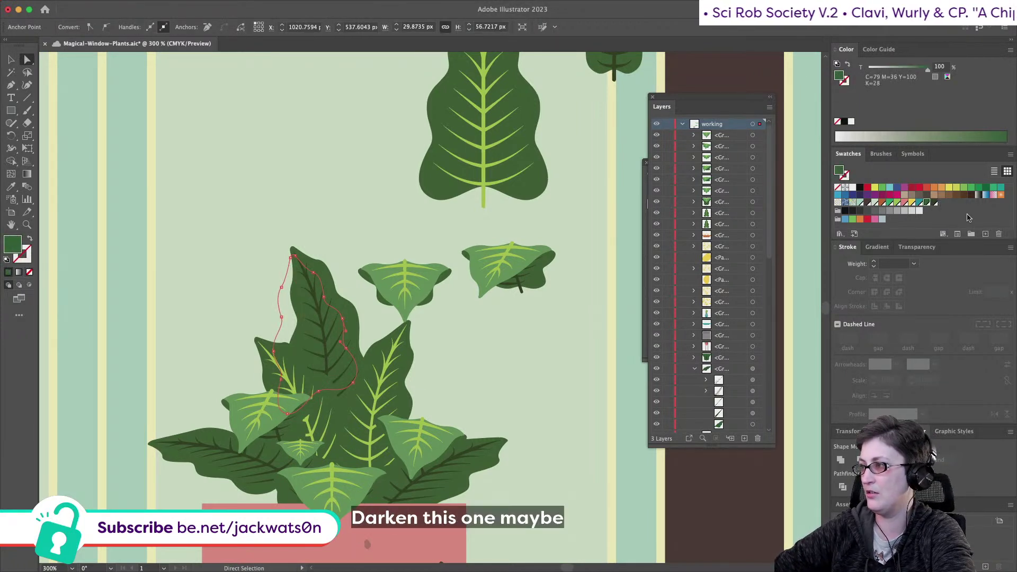
left_click(933, 202)
left_click(11, 59)
key("super+shift+a")
Isolate the dark back leaf and recolor its vein strokes with the mid green C=79 M=36 Y=100 K=28
double_click(329, 320)
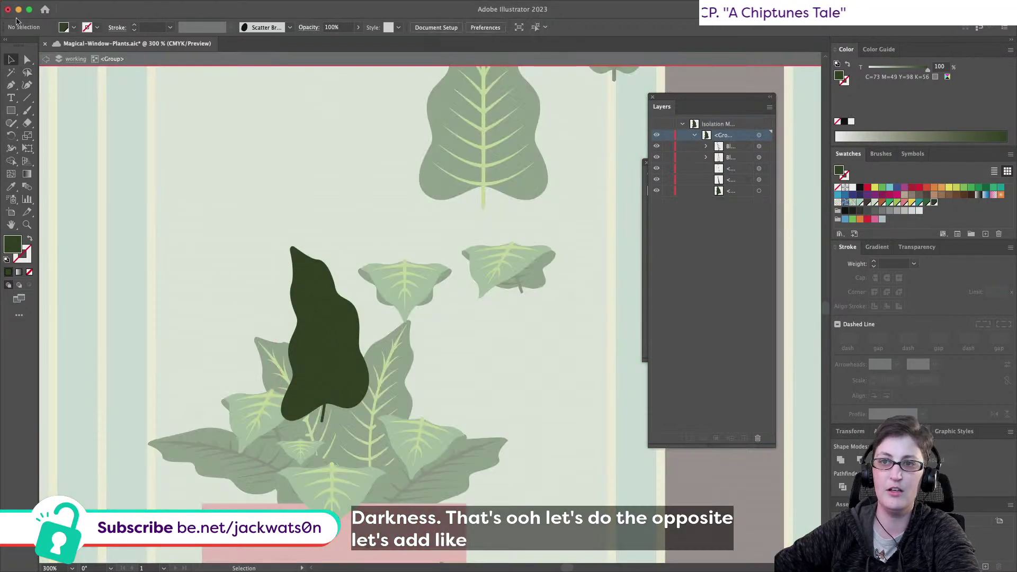
left_click(759, 135)
left_click(669, 192)
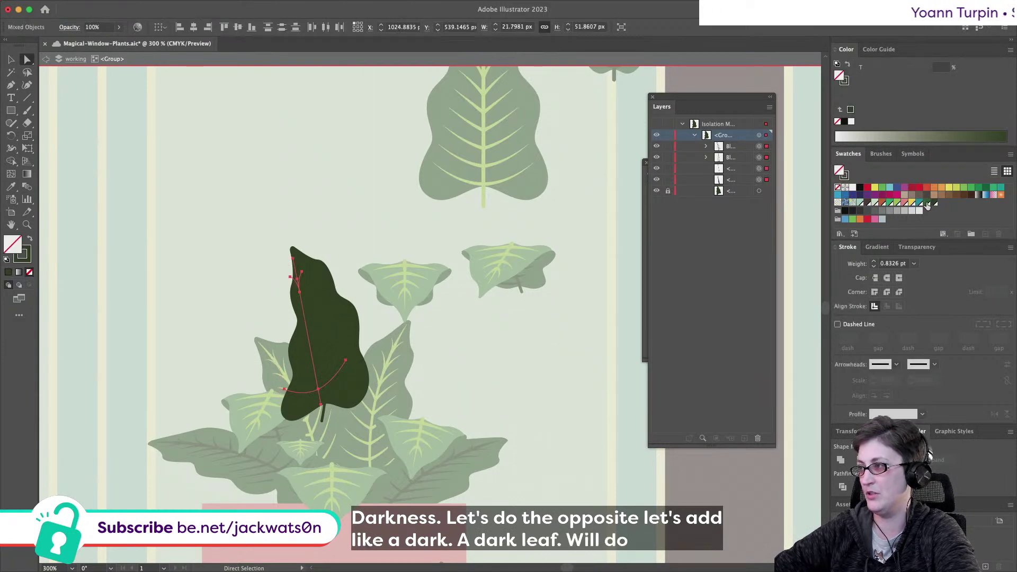
left_click(843, 81)
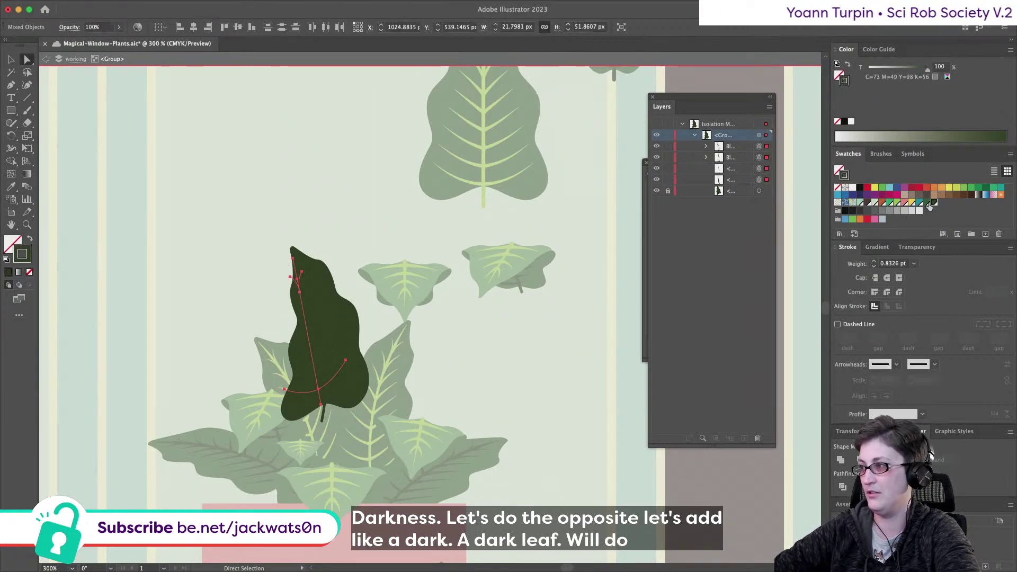
left_click(892, 203)
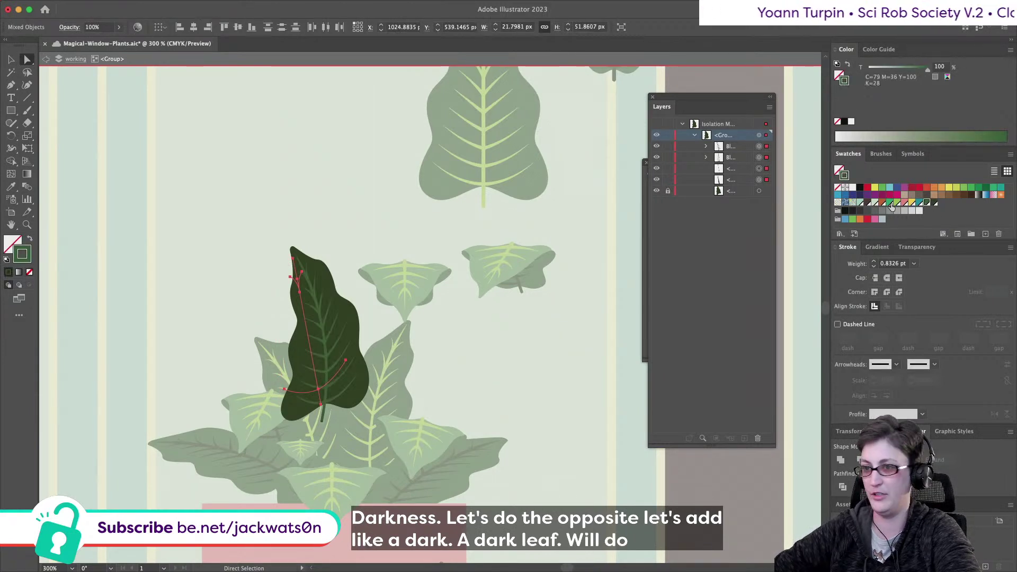
left_click(45, 59)
left_click(10, 59)
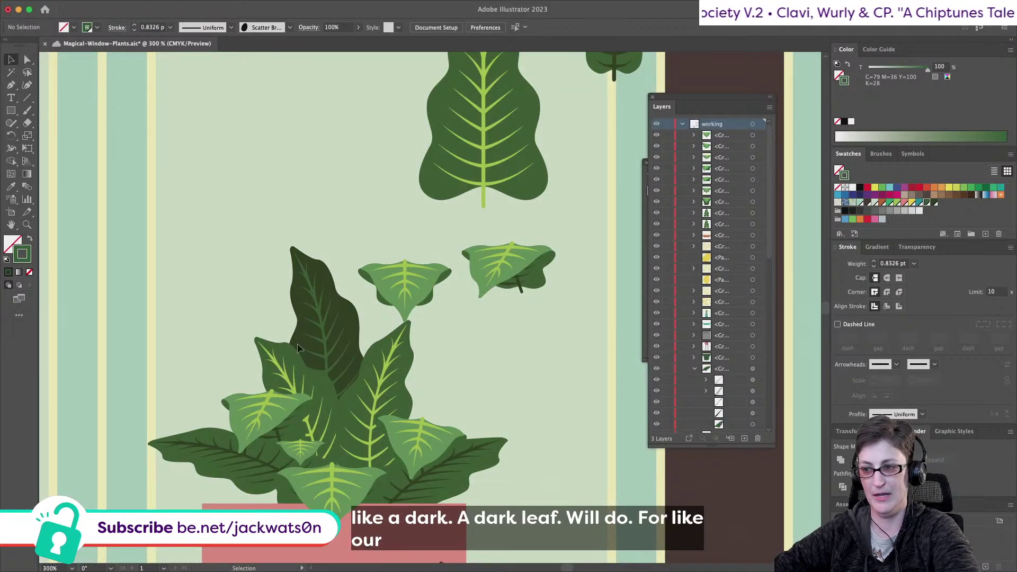
Examine the dark back leaf and the overall leaf arrangement of the potted plant at different scales
left_click(316, 307)
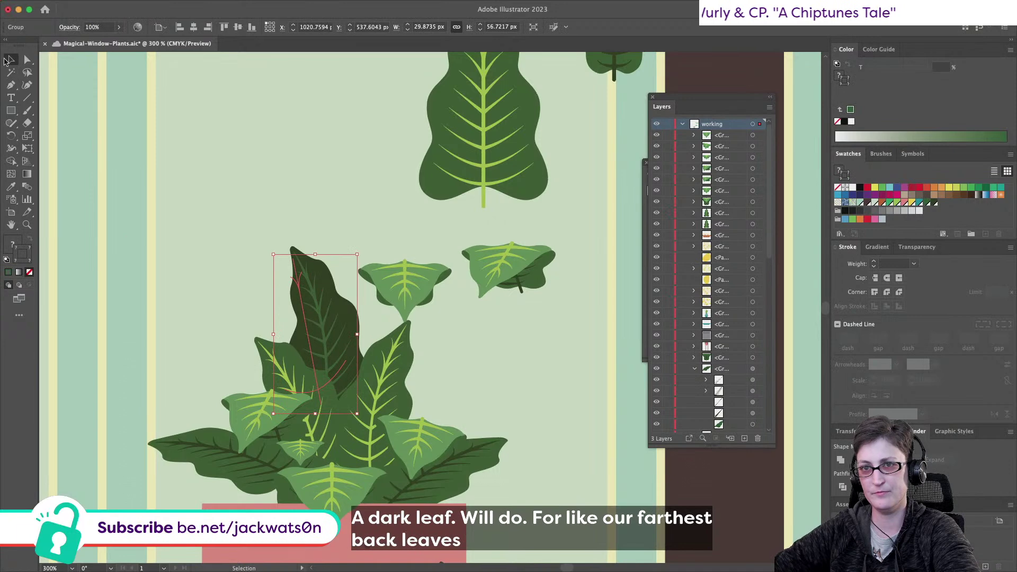
key("shift+cmd+a")
scroll(512, 493, "down", 3)
scroll(455, 472, "right", 2)
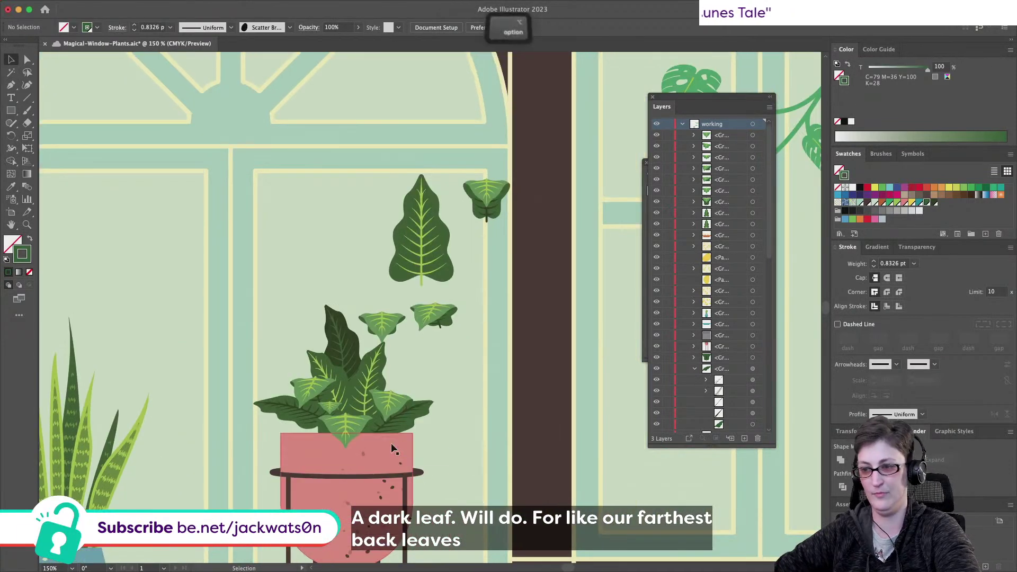
key("cmd+equal")
scroll(323, 327, "up", 2)
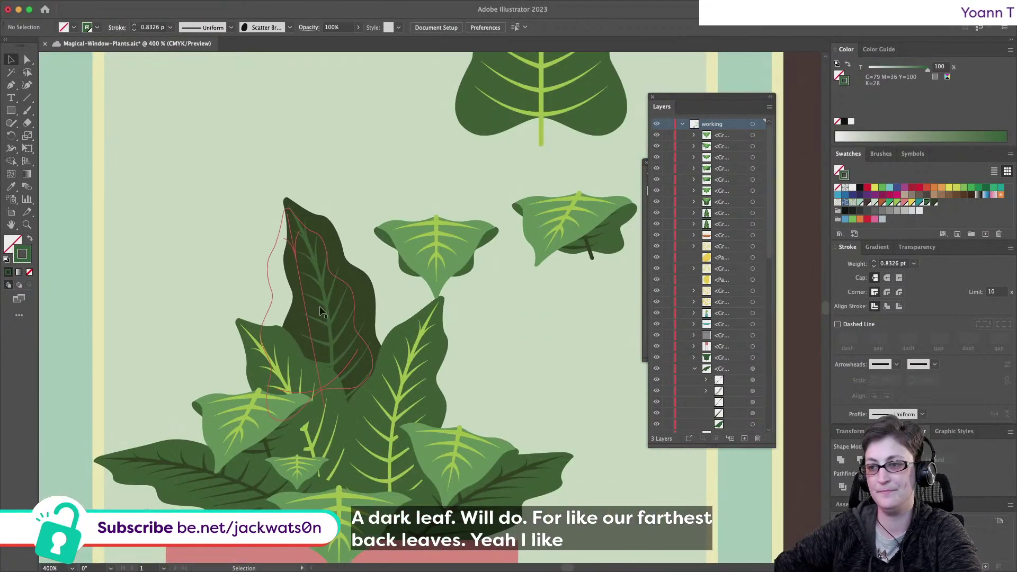
left_click(329, 312)
left_click(186, 314)
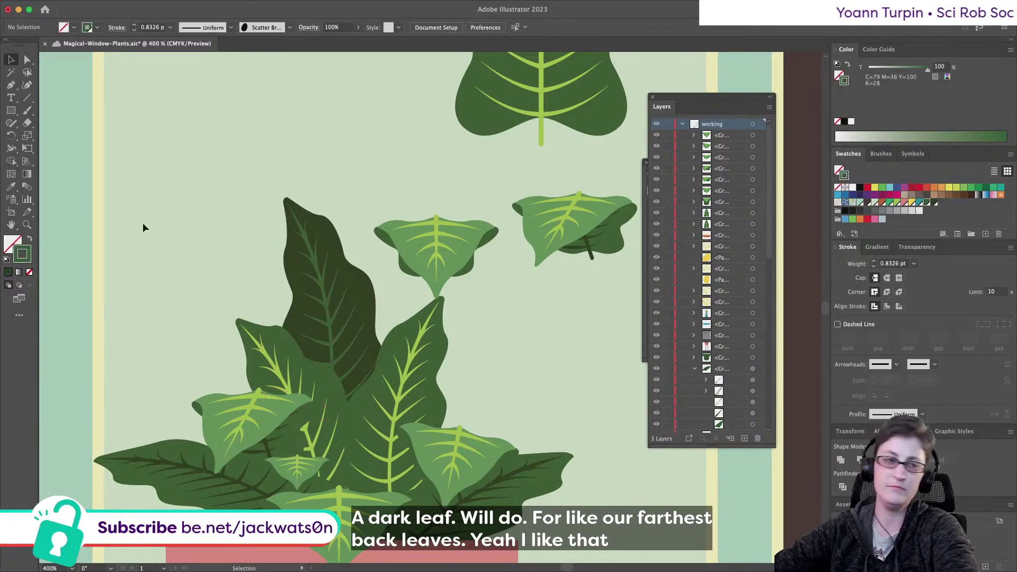
scroll(141, 428, "down", 2)
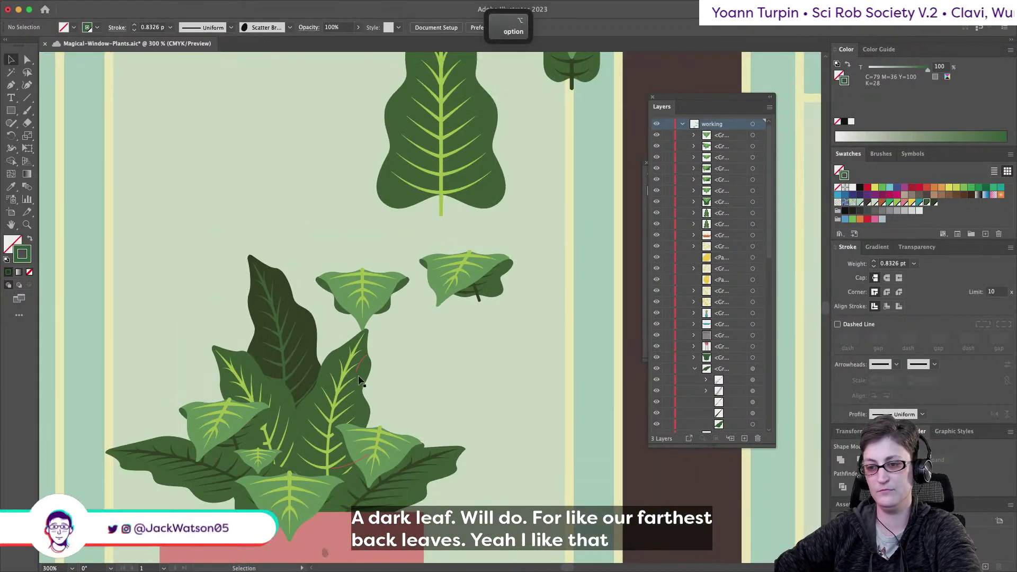
left_click(186, 485)
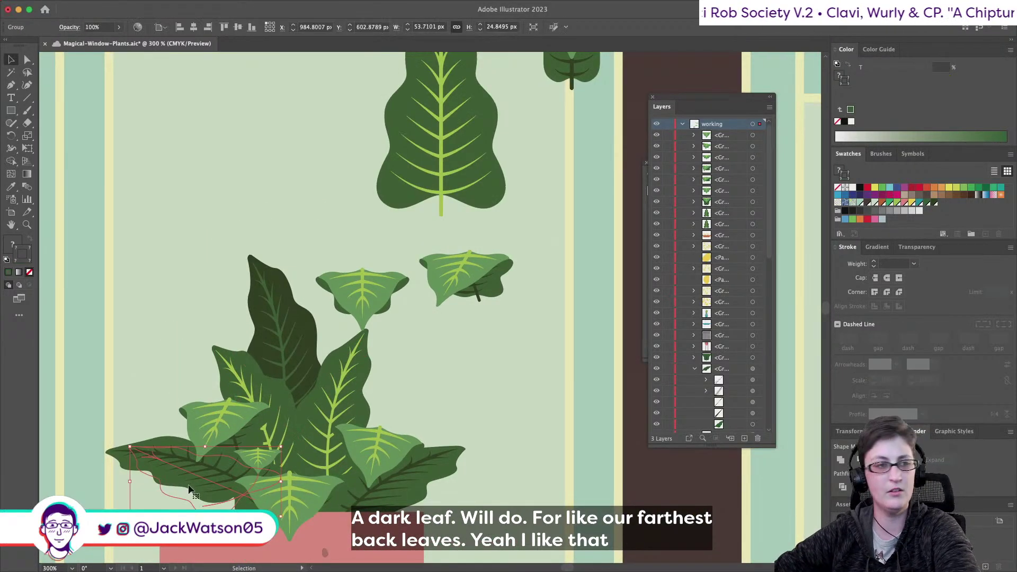
left_click(128, 329)
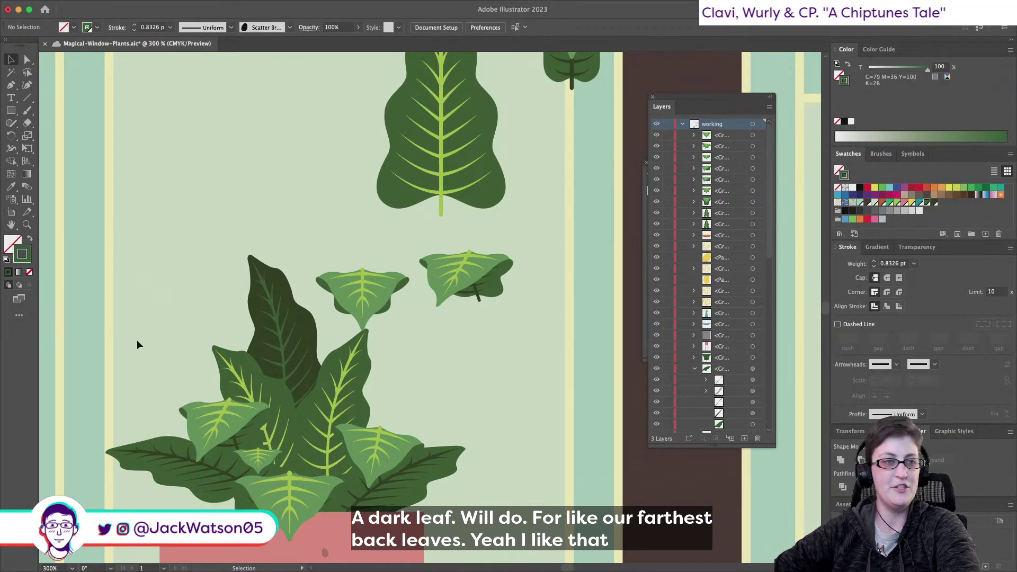
scroll(355, 385, "down", 2)
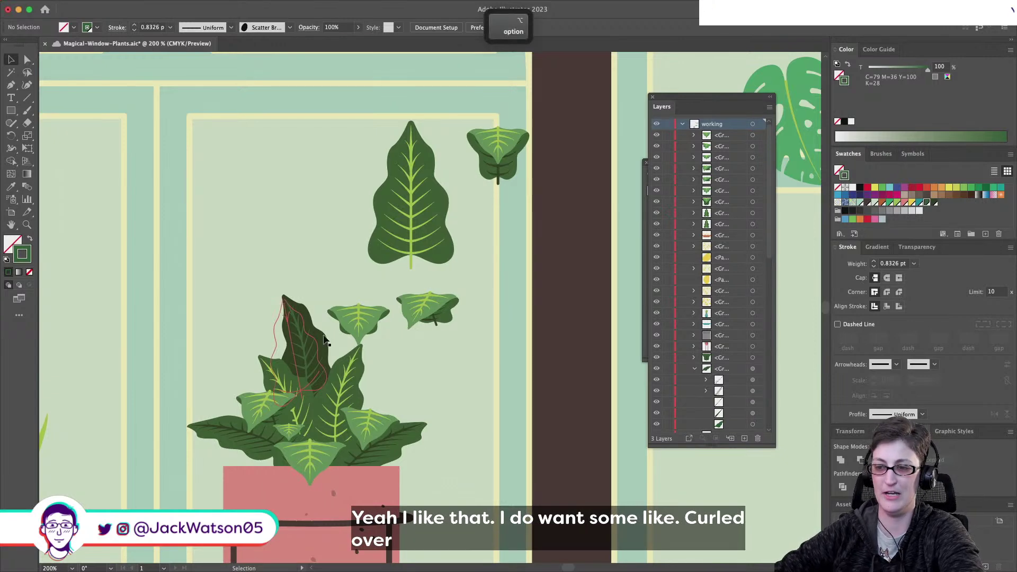
scroll(446, 375, "down", 2)
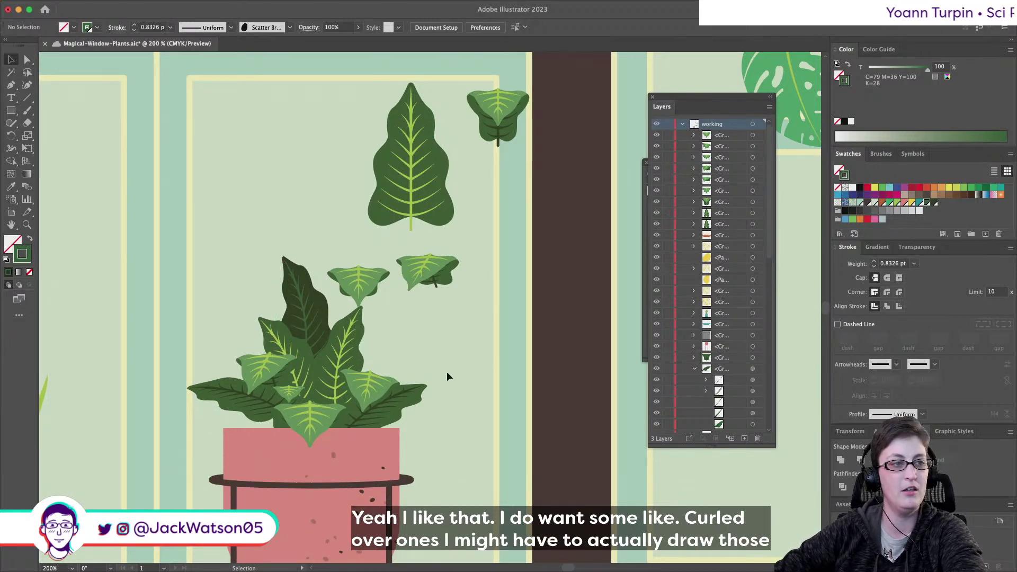
Place a duplicate of the plant's lower-left leaf above the plant, flattened into a thin horizontal leaf
scroll(446, 376, "up", 2)
left_click(139, 440)
left_click_drag(139, 440, 199, 130)
left_click(254, 161)
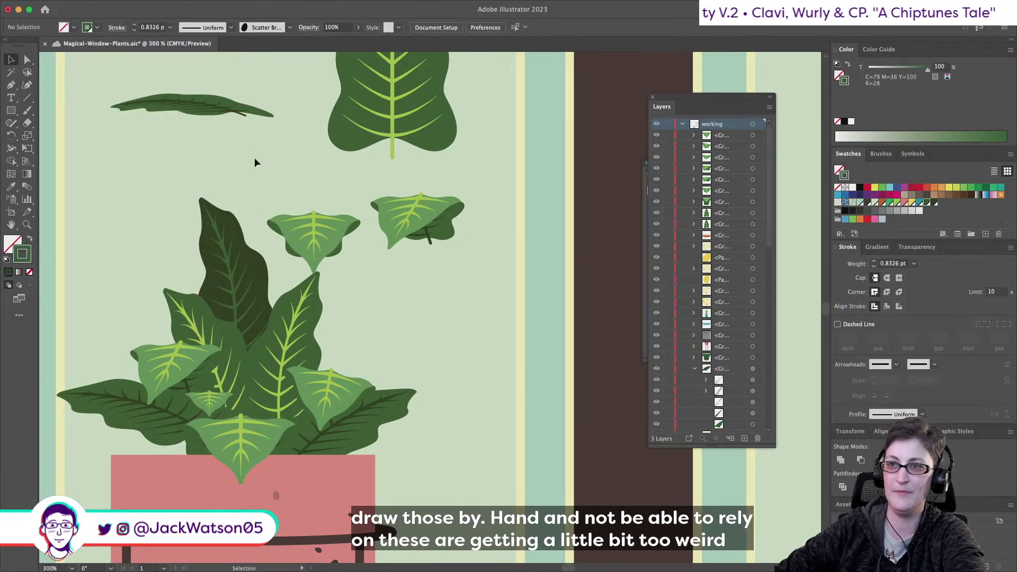
Move the thin horizontal leaf down into the plant and place it behind the left folded leaf
scroll(255, 159, "left", 3)
left_click_drag(229, 95, 197, 354)
left_click(300, 175)
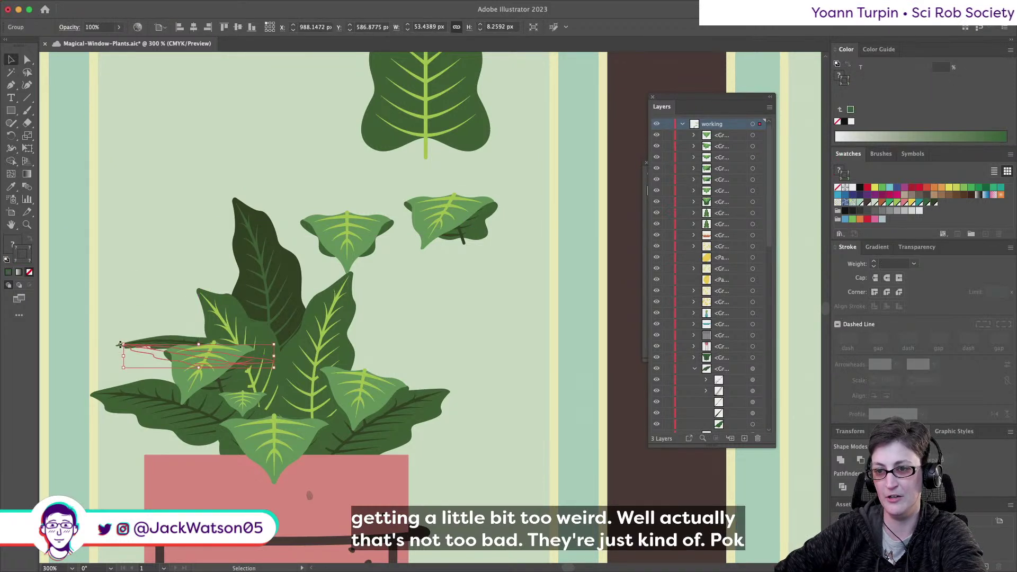
Stretch the thin horizontal leaf slightly outward from behind the left folded leaf and check how it sits in the plant
left_click_drag(120, 346, 114, 340)
left_click(77, 268)
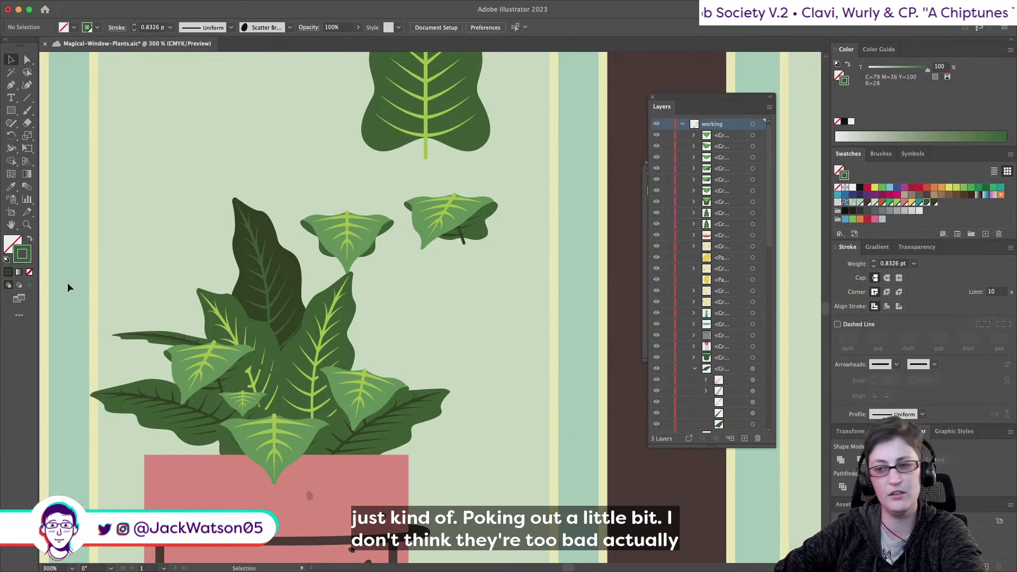
scroll(130, 288, "down", 2)
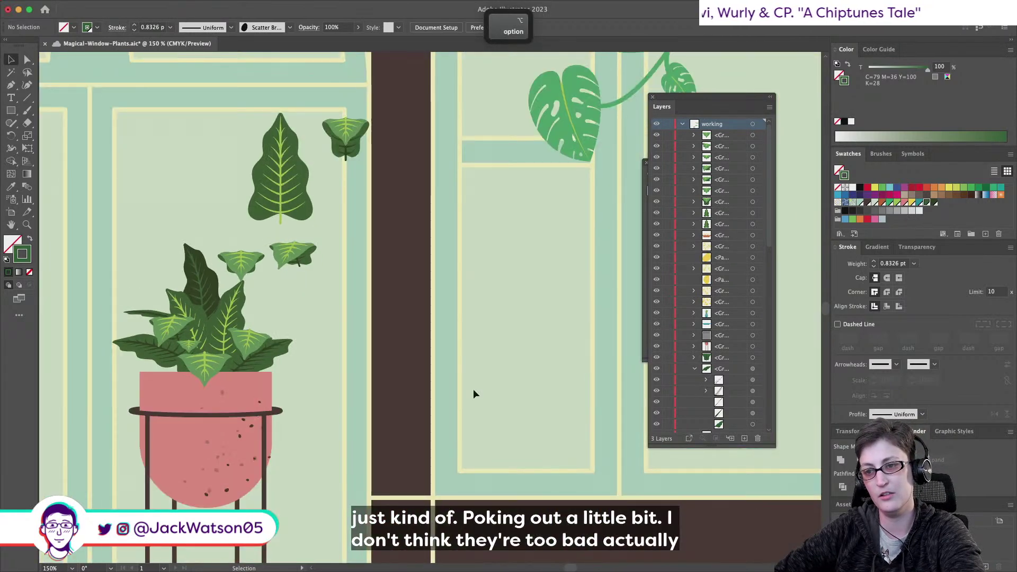
scroll(132, 323, "up", 2)
scroll(154, 312, "up", 3)
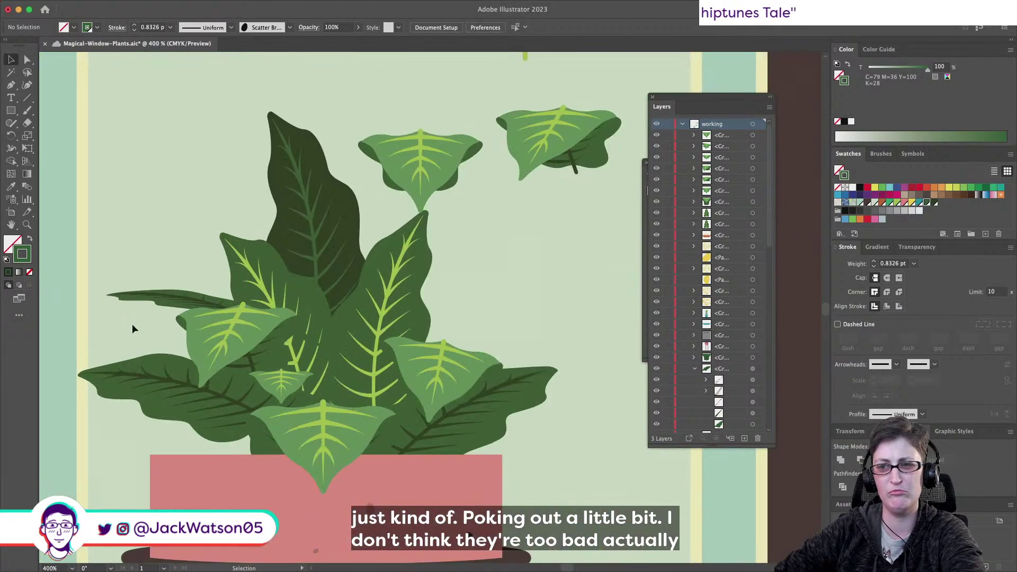
Pull the thin horizontal leaf out of the plant and delete it
left_click_drag(154, 312, 159, 143)
scroll(170, 143, "down", 1)
key("Delete")
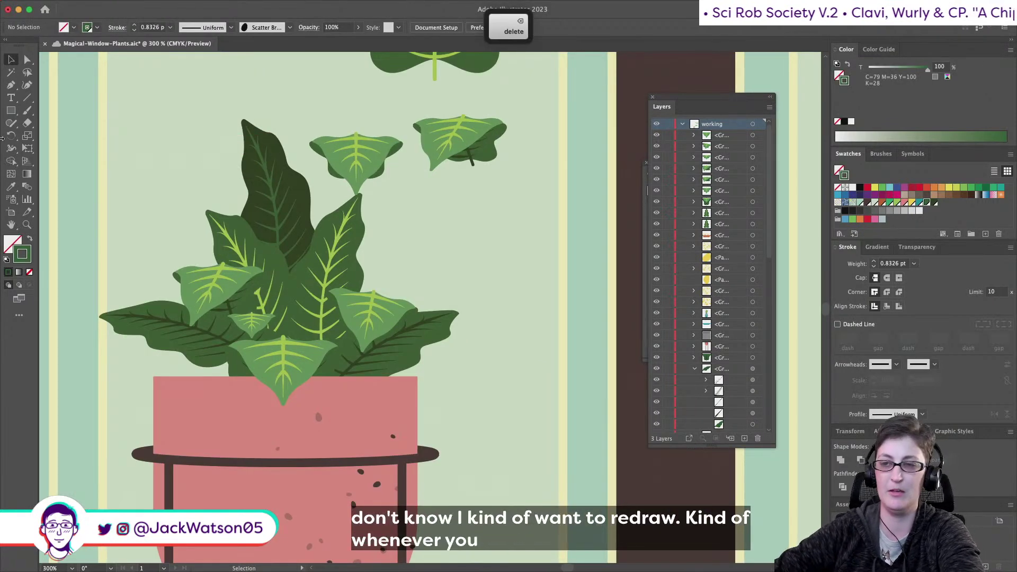
Draw the arched upper edge of a side-view leaf with the Pen tool beside the dark back leaf, curving down to a pointed tip
left_click(11, 85)
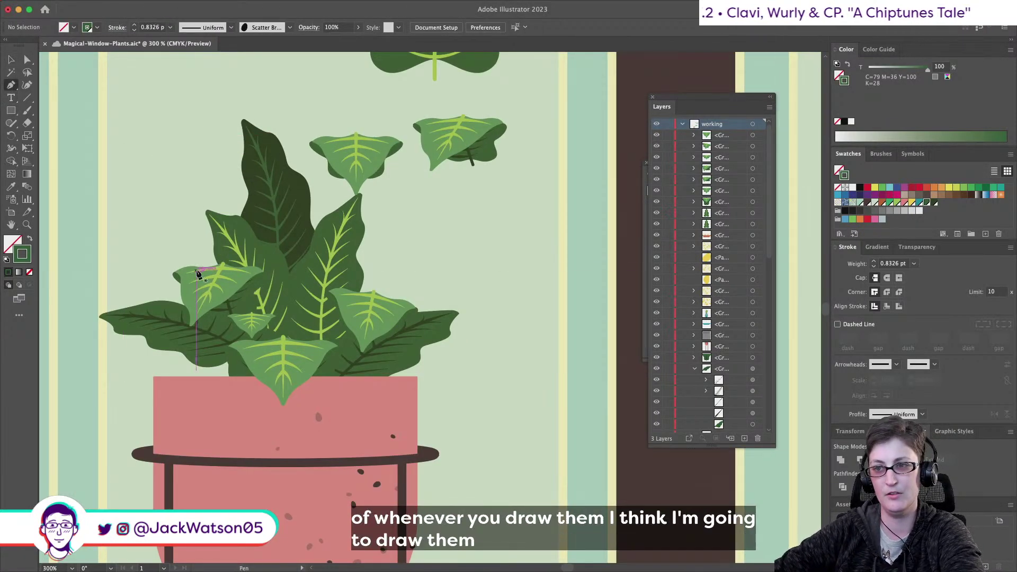
scroll(196, 212, "up", 1)
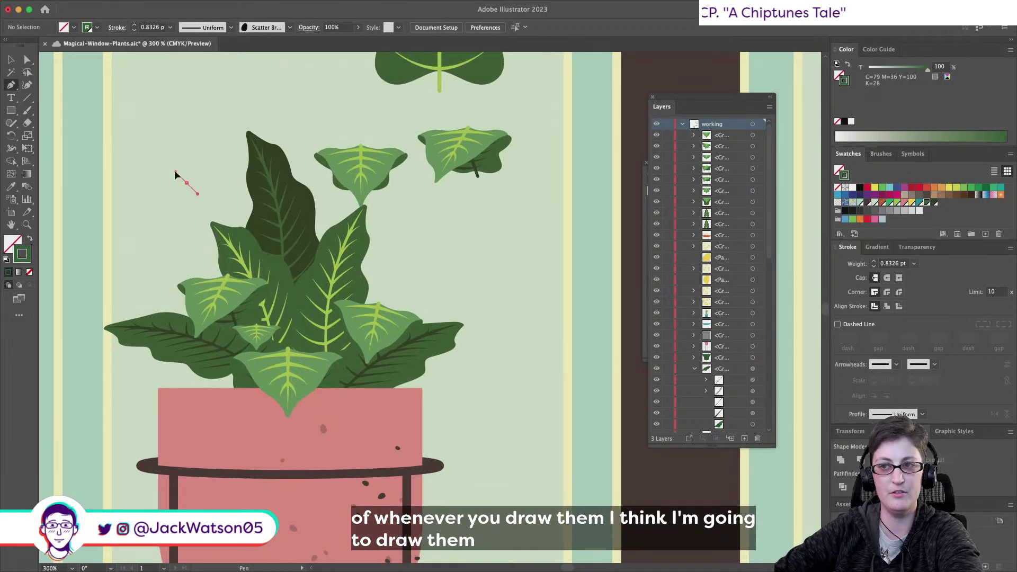
left_click(162, 173)
left_click(153, 169)
left_click(140, 170)
left_click(126, 170)
left_click(91, 181)
left_click(85, 184)
left_click(80, 188)
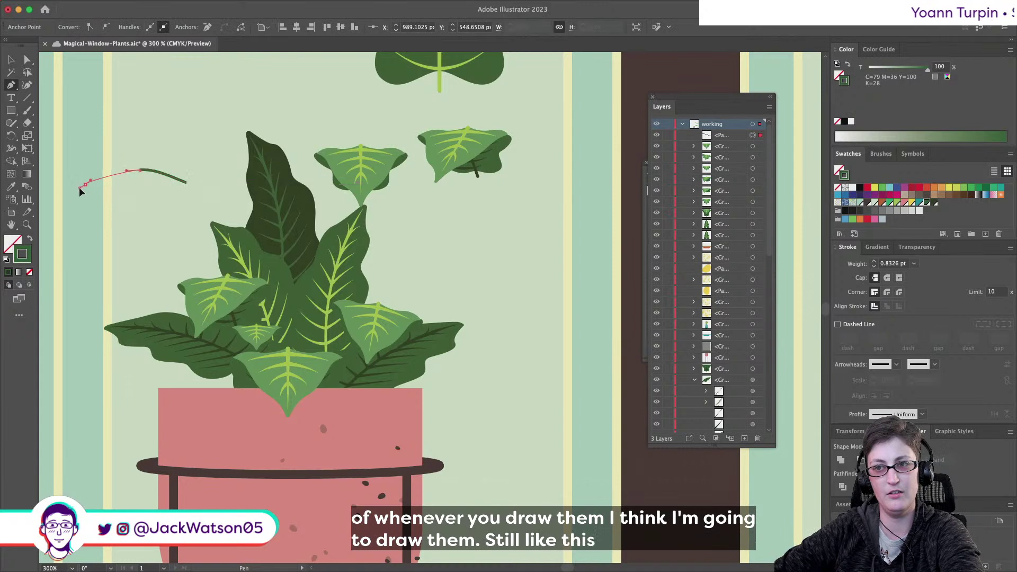
left_click(61, 212)
left_click(61, 218)
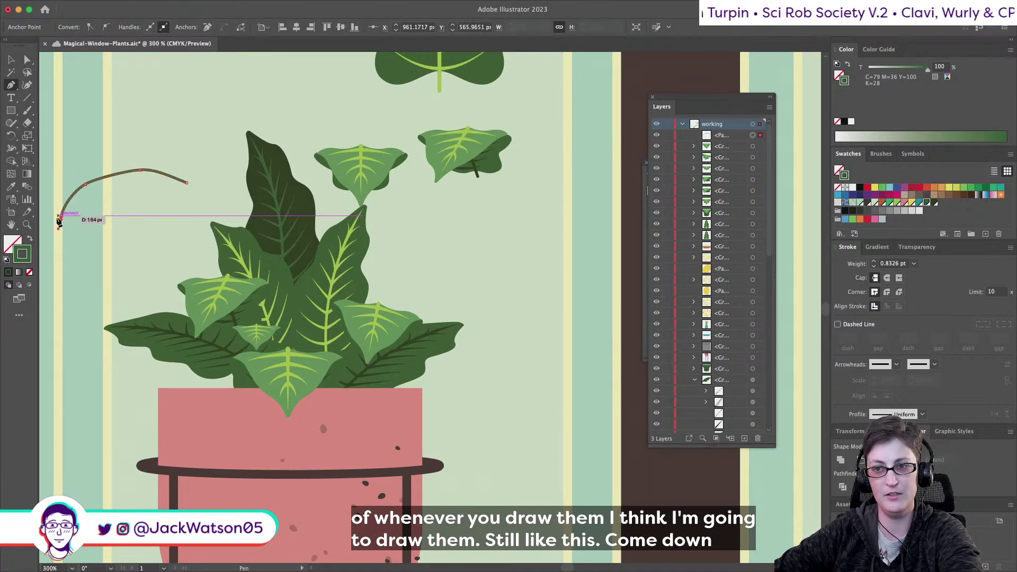
Close the side-view leaf outline with a wavy lower edge and swap its green stroke to a fill without stroke
key("super+z")
left_click_drag(62, 215, 156, 202)
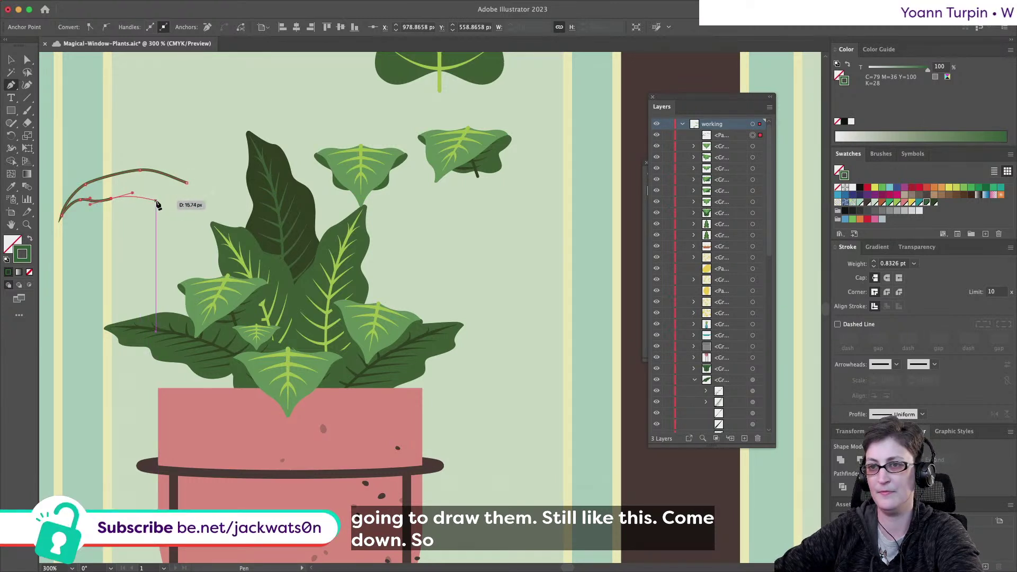
left_click(187, 183)
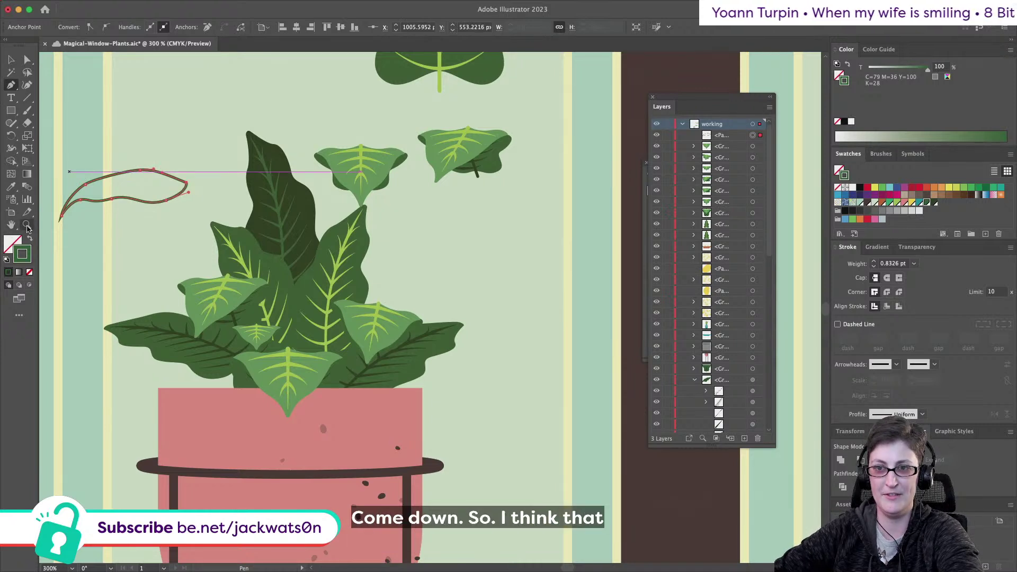
left_click(30, 238)
key("ctrl+shift+a")
Move the new side-view leaf slightly up and to the right, next to the dark back leaf's tip
left_click(27, 59)
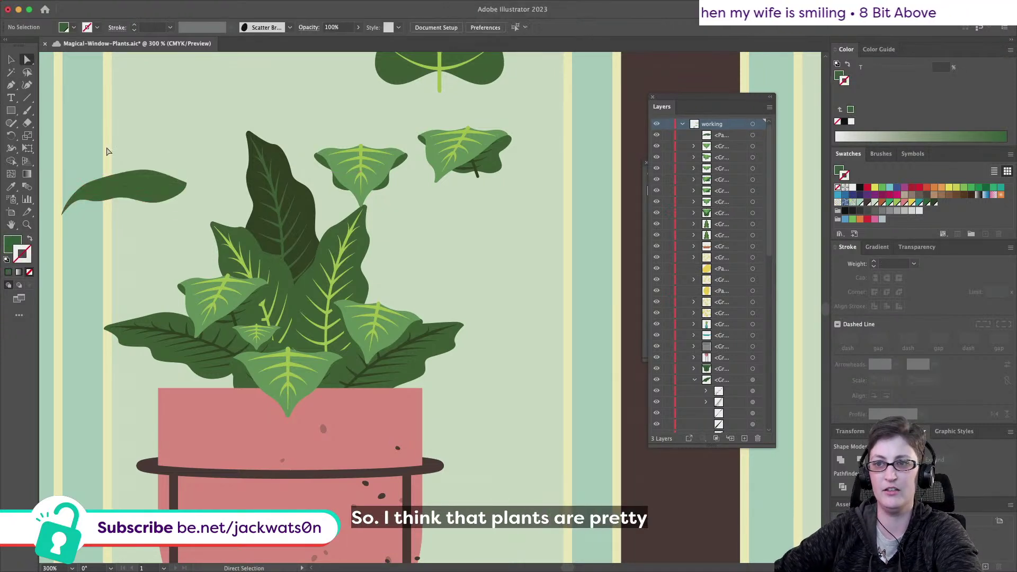
left_click(140, 182)
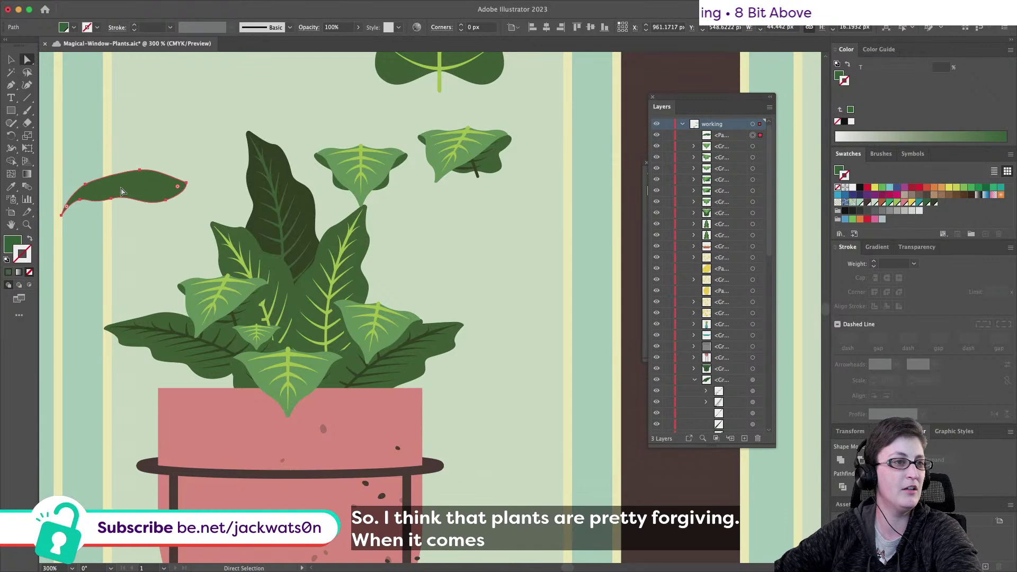
scroll(121, 192, "up", 2)
scroll(121, 192, "left", 1)
left_click_drag(182, 225, 210, 182)
scroll(210, 181, "up", 4)
scroll(291, 477, "down", 1)
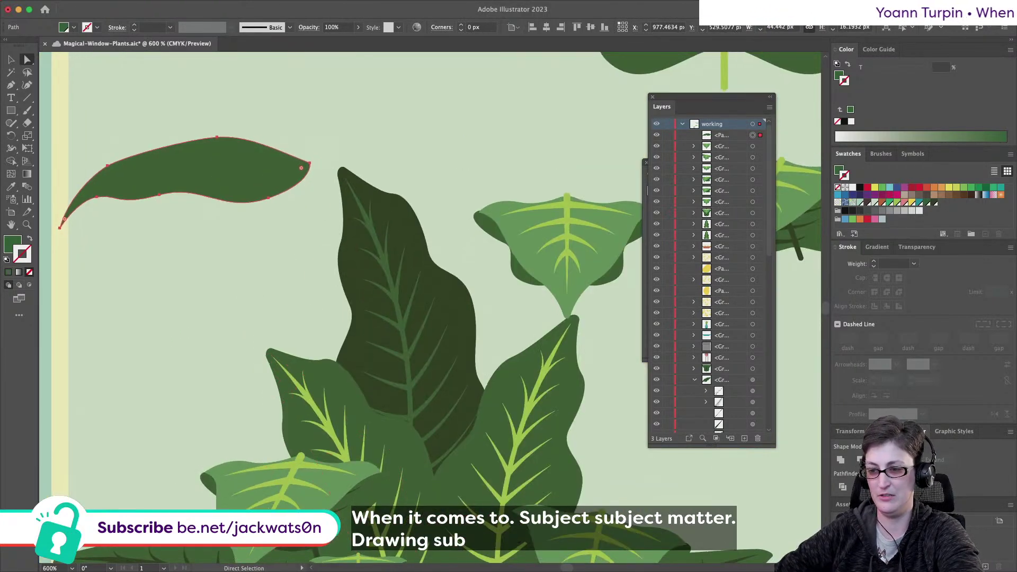
key("super+shift+a")
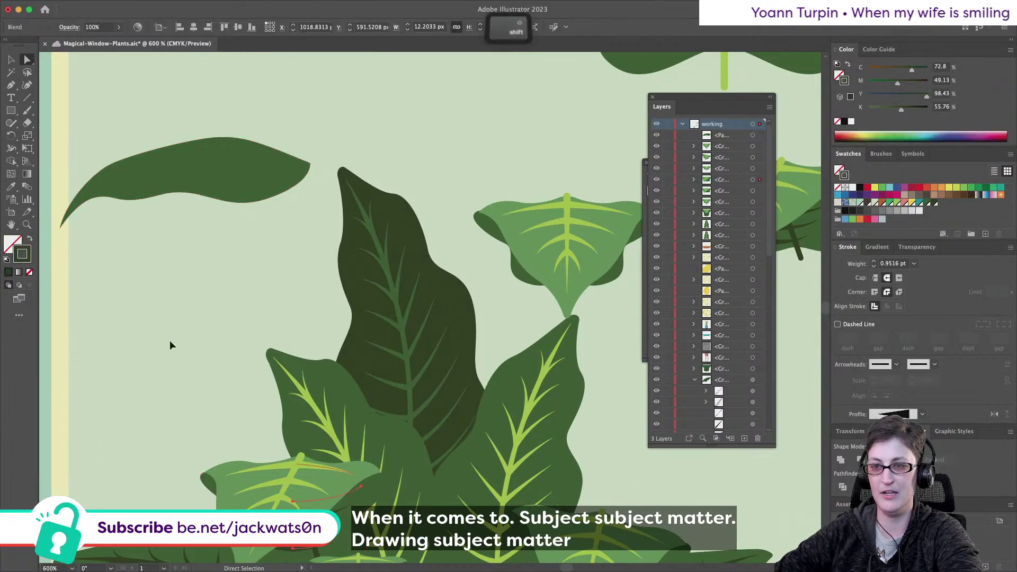
key("p")
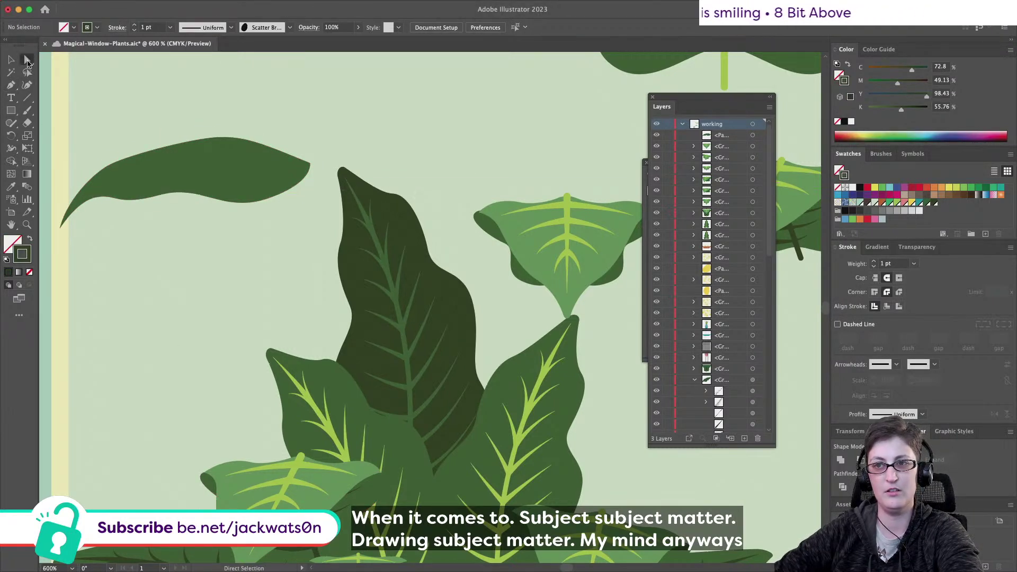
Reshape the upper edge of the side-view leaf with its anchor points and handles into a wavy contour narrowing toward the tip
left_click(107, 174)
left_click(108, 168)
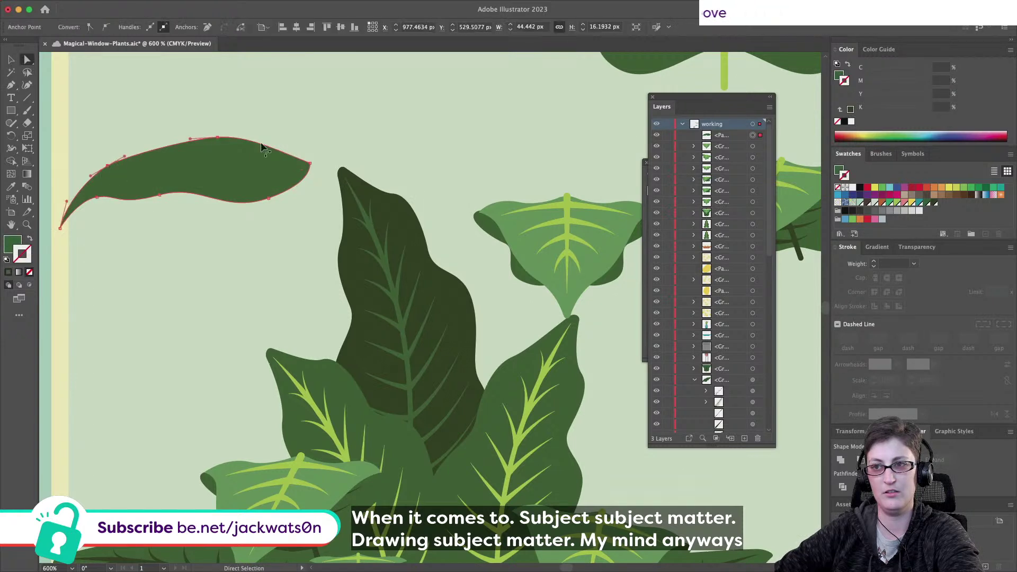
left_click_drag(217, 142, 157, 172)
left_click_drag(217, 152, 217, 155)
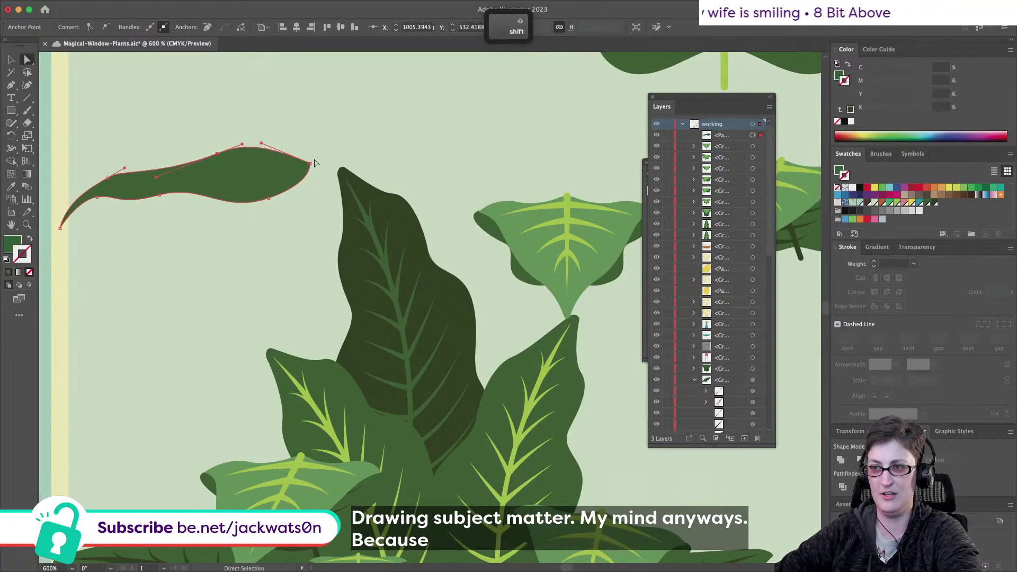
left_click_drag(268, 152, 281, 153)
left_click(283, 136)
scroll(283, 136, "down", 5)
scroll(254, 171, "up", 5)
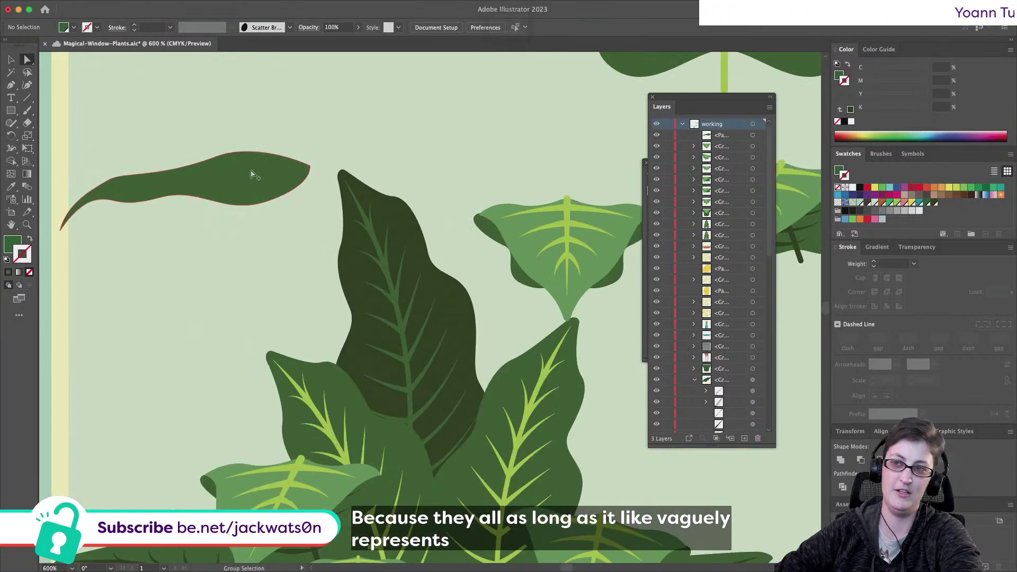
left_click(250, 179)
key("shift+super+a")
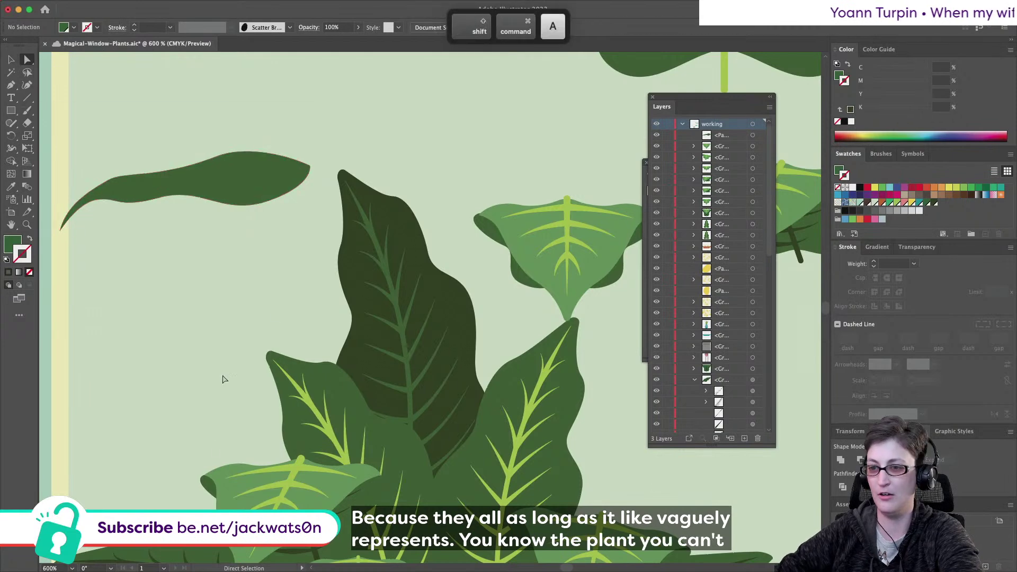
Pick up the tapered dark green 0.8296 pt vein stroke from the lower-left leaf and draw a curved midrib along the side-view leaf
scroll(332, 458, "down", 5)
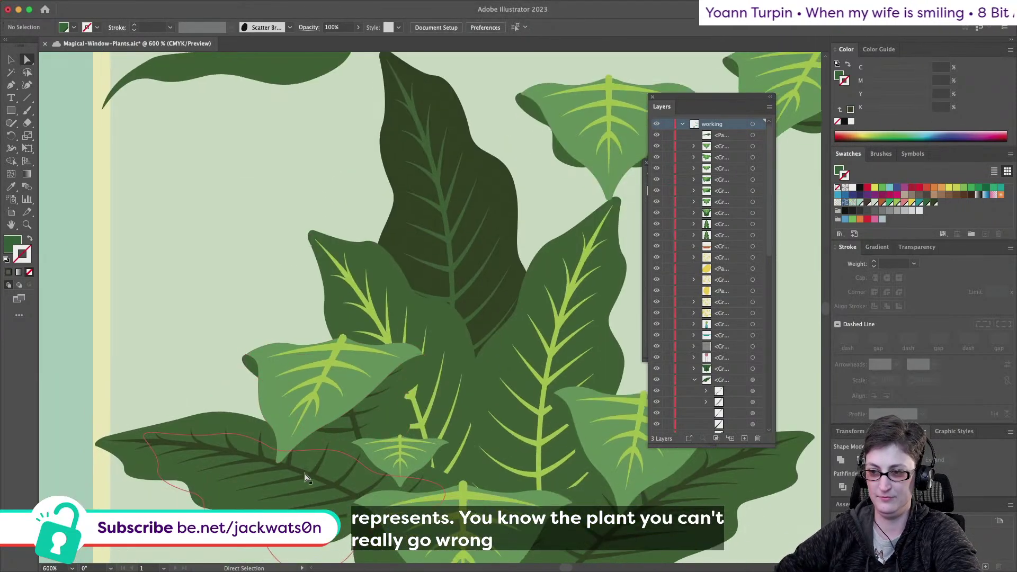
left_click(731, 502)
key("shift+super+a")
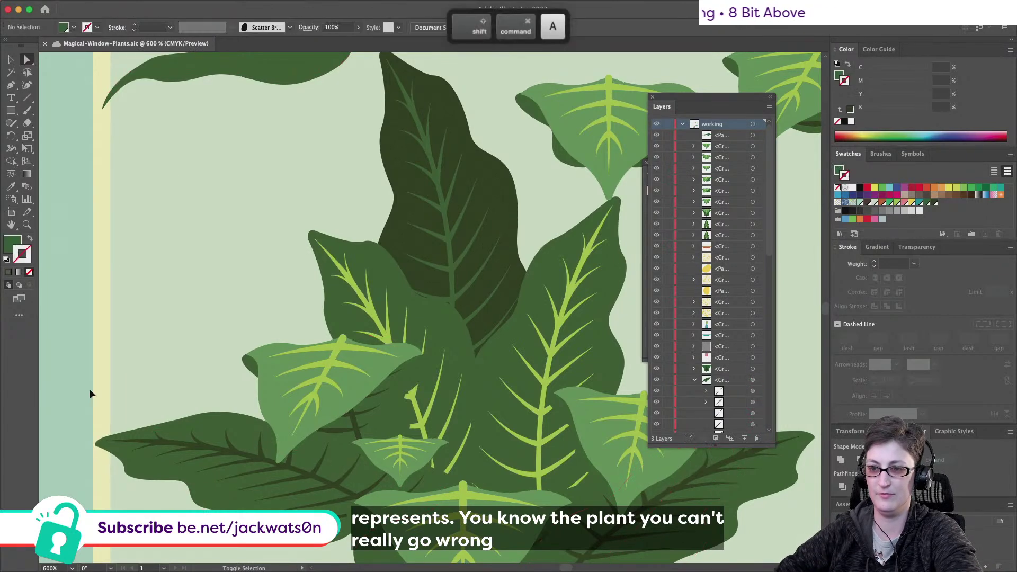
left_click(200, 459)
scroll(132, 318, "up", 3)
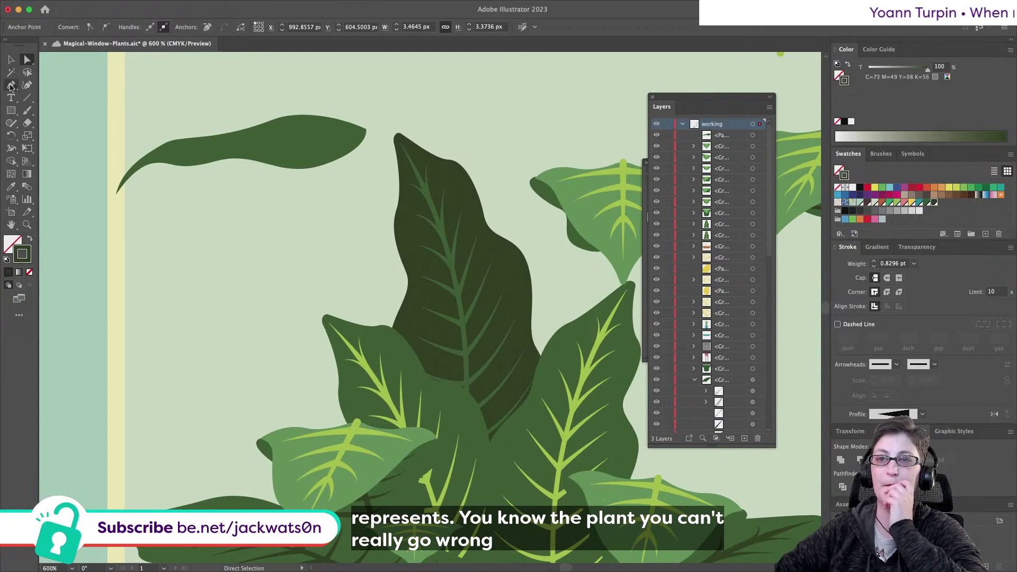
scroll(64, 132, "up", 2)
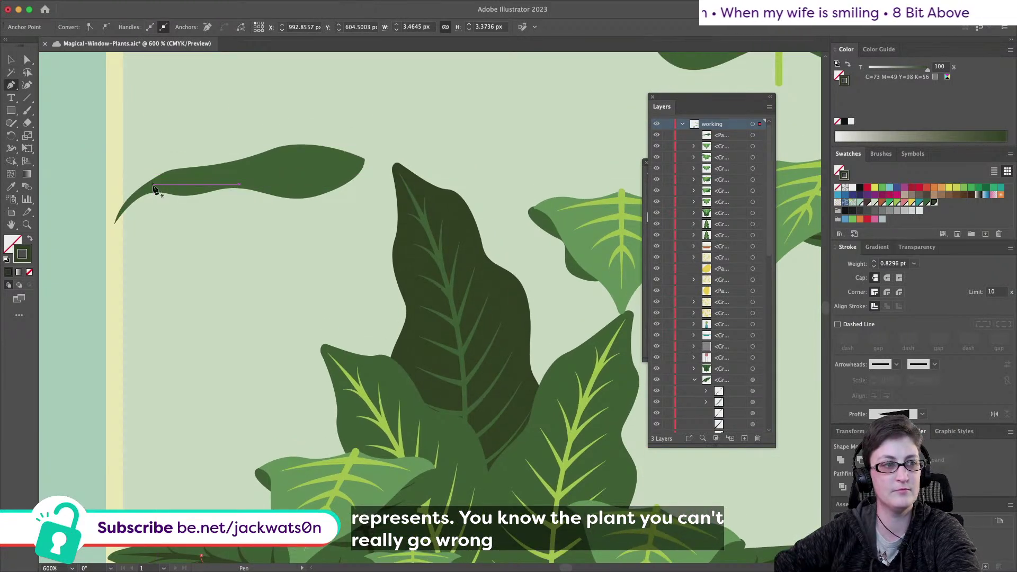
left_click(200, 168)
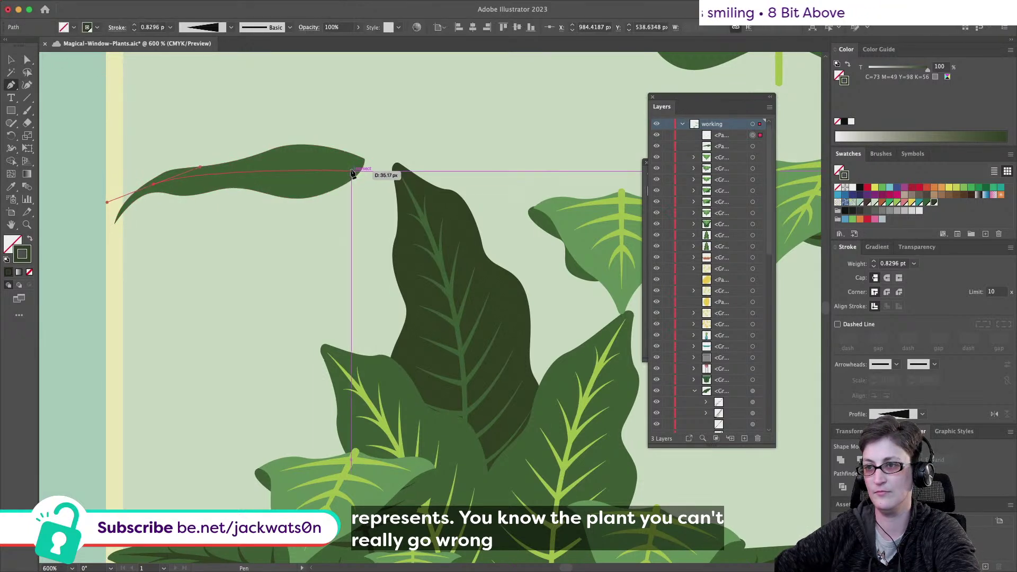
left_click_drag(362, 163, 393, 171)
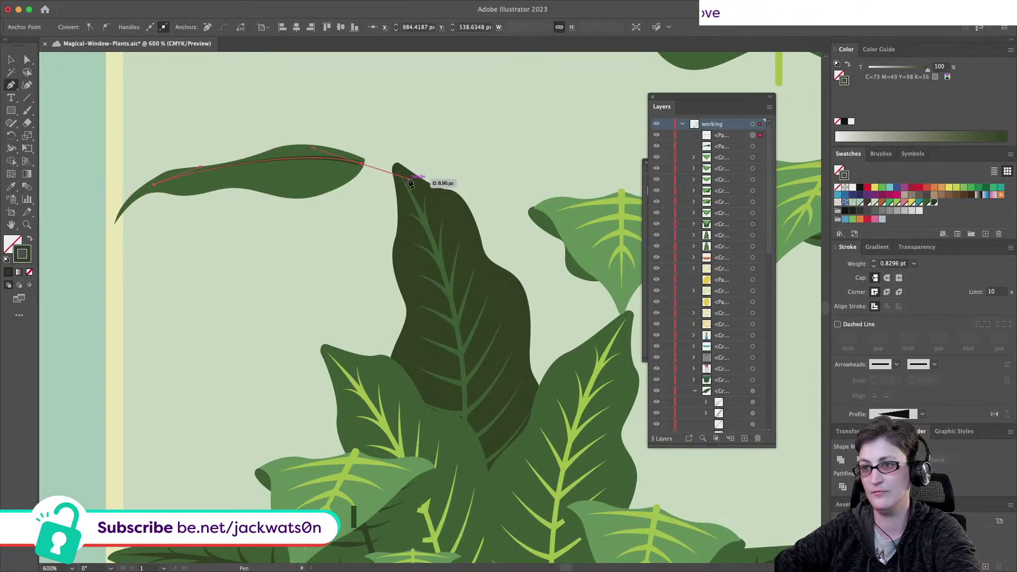
key("shift+super+a")
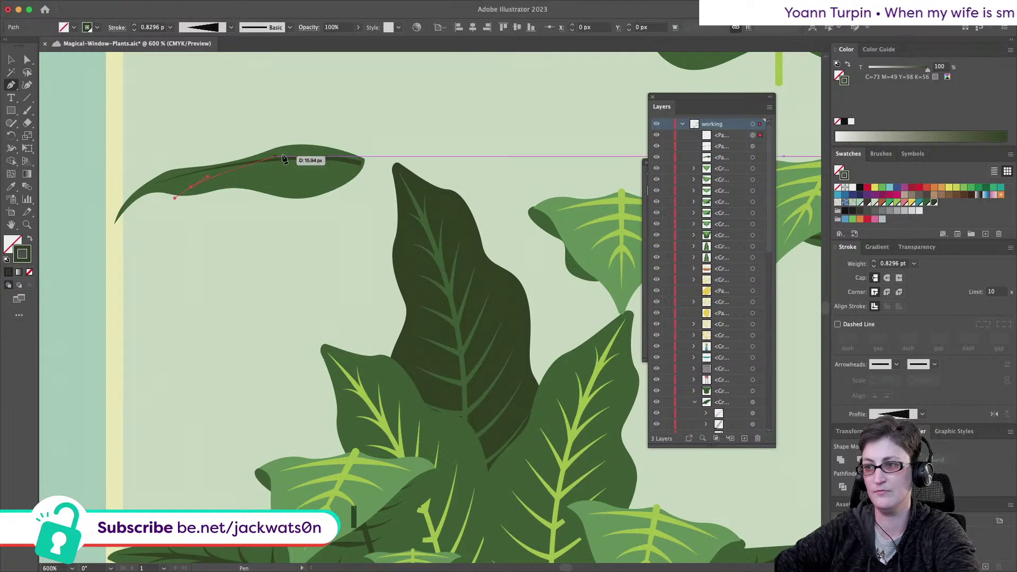
Redo the misdrawn side vein as a short tapered curve from the side-view leaf's lower edge to the midrib near the tip
key("super+z")
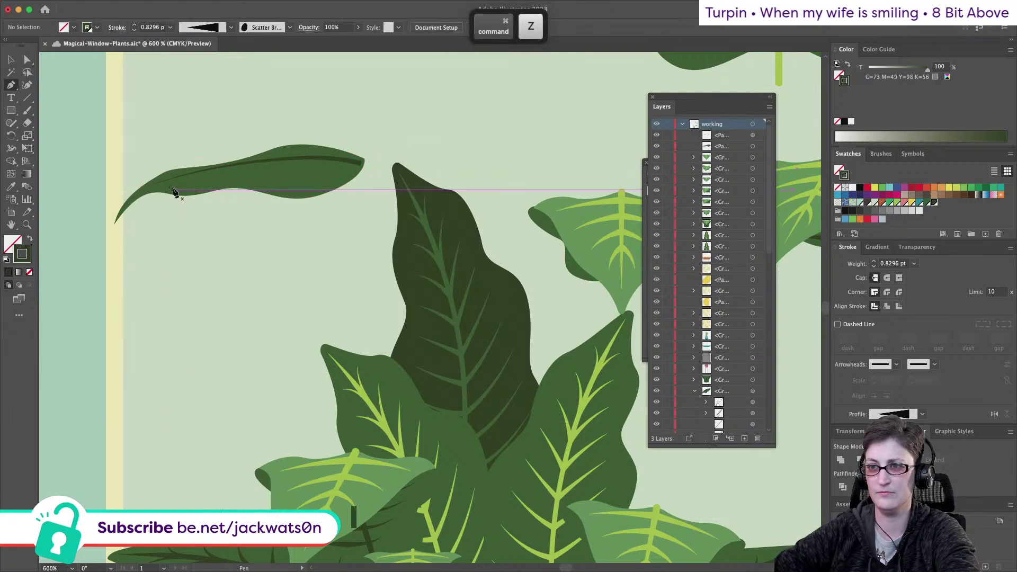
left_click_drag(158, 199, 205, 175)
key("super+z")
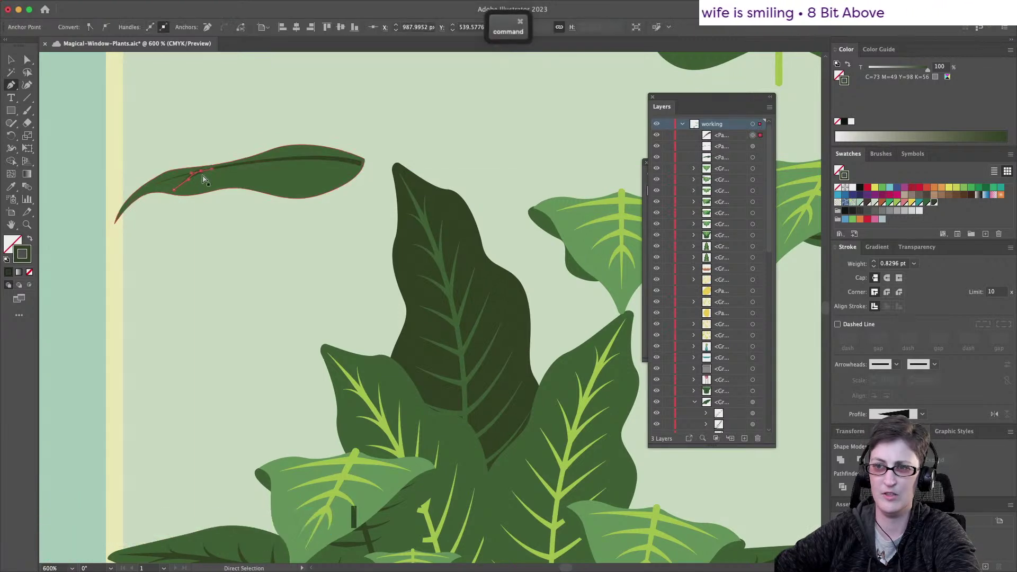
scroll(200, 183, "up", 3)
left_click(141, 194)
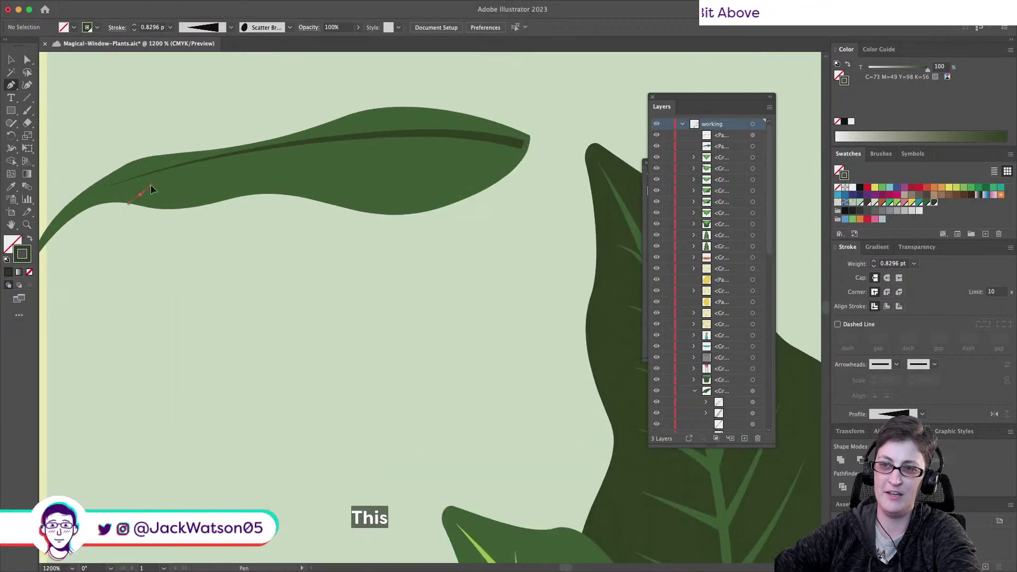
left_click_drag(176, 166, 221, 158)
key("super+z")
Cut the midrib near the leaf tip with the Scissors tool and give the longer piece the Uniform width profile
left_click(10, 59)
key("super+shift+a")
left_click(212, 159)
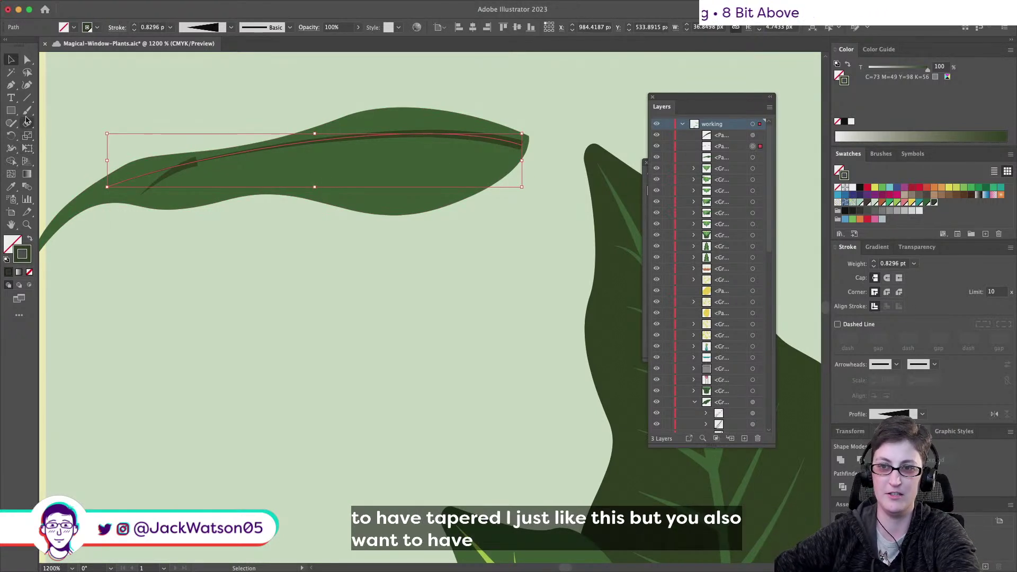
left_click_drag(30, 124, 74, 136)
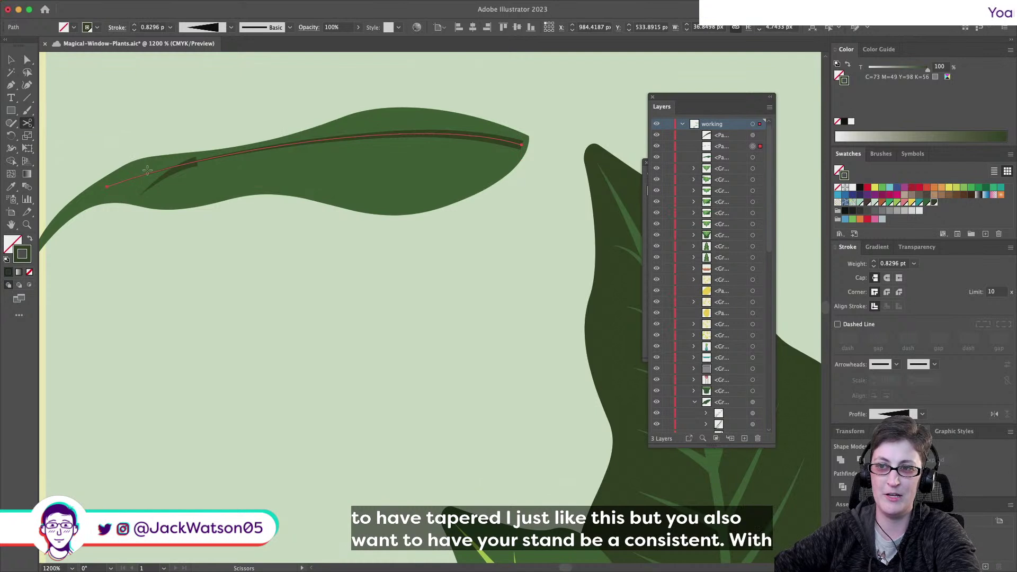
left_click(158, 170)
left_click(27, 59)
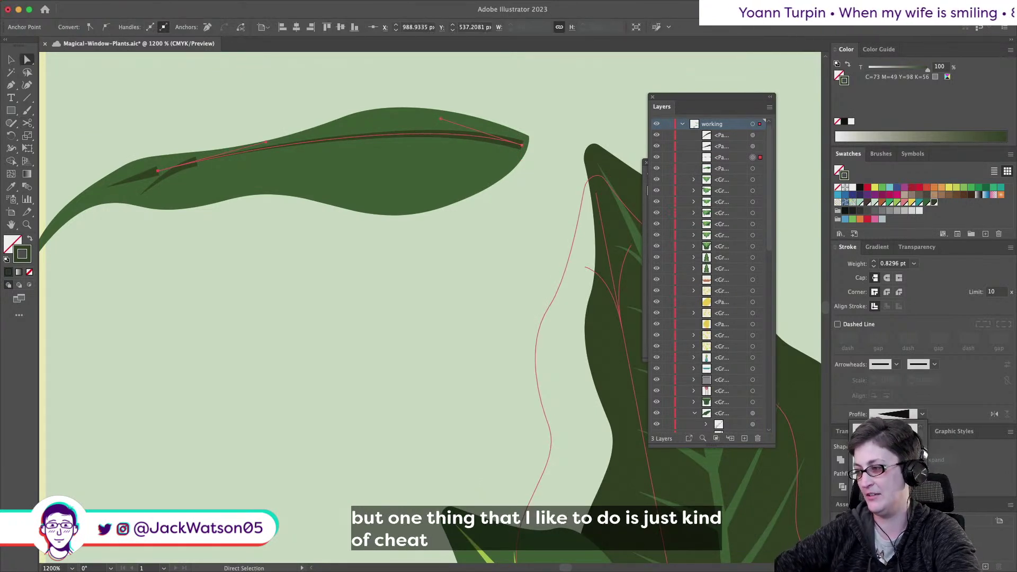
key("super+shift+a")
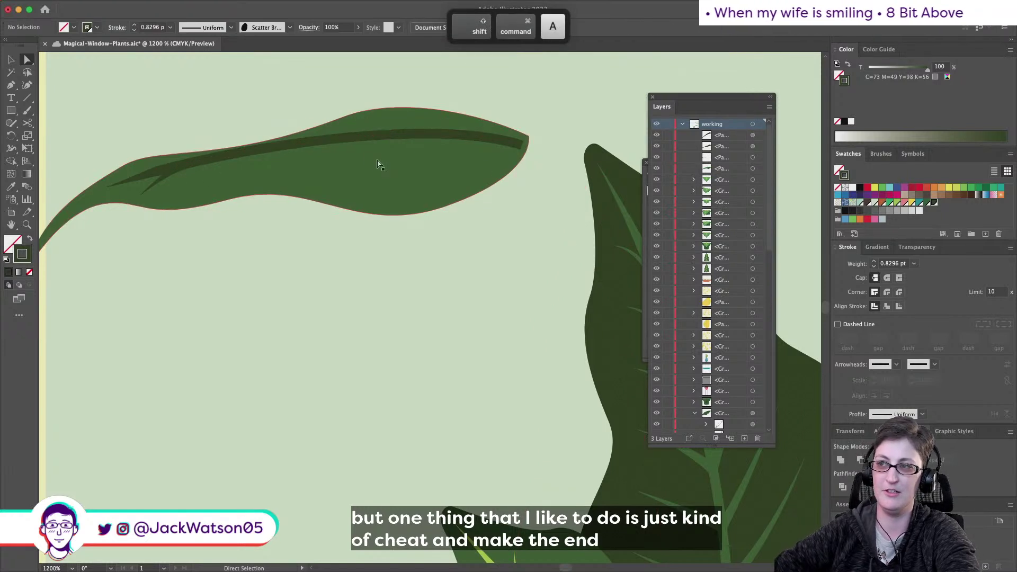
Extend the midrib past the leaf's base as a short stem and lengthen its tapered piece toward the leaf tip
left_click_drag(528, 141, 558, 147)
left_click_drag(473, 122, 466, 114)
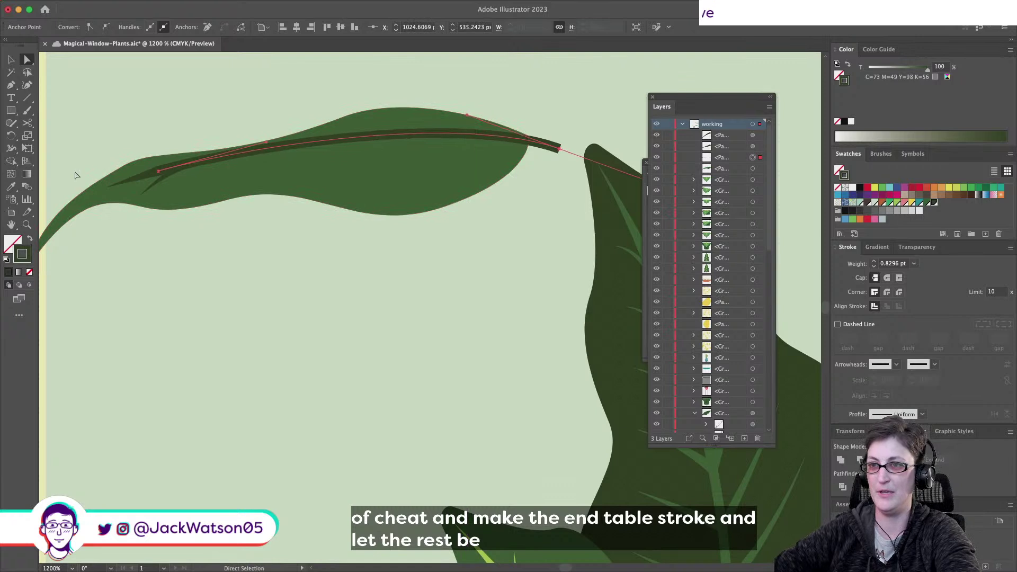
left_click(107, 190)
mouse_move(107, 189)
left_mouse_down()
mouse_move(89, 201)
mouse_move(108, 183)
left_mouse_up()
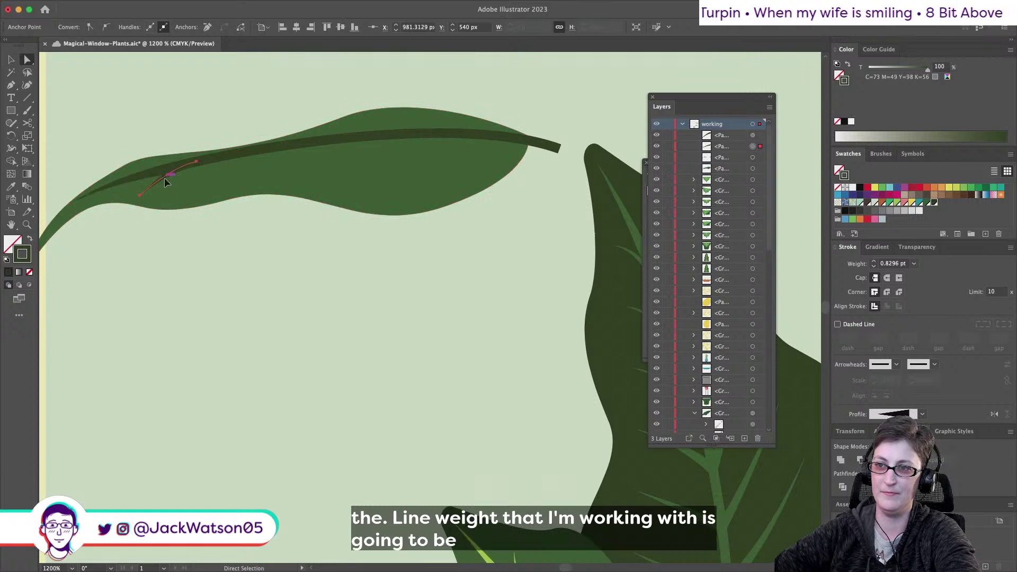
Duplicate the tapered side vein in place and fit the copy as a longer curved vein near the side-view leaf's base
left_click(166, 183)
key("cmd+c")
key("cmd+f")
left_click_drag(190, 163, 407, 186)
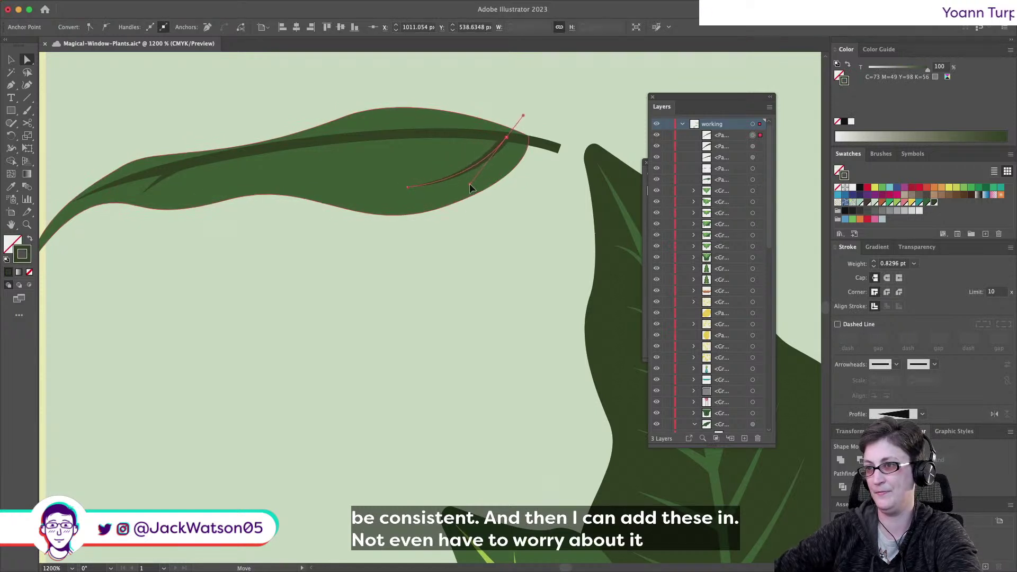
key("super+shift+a")
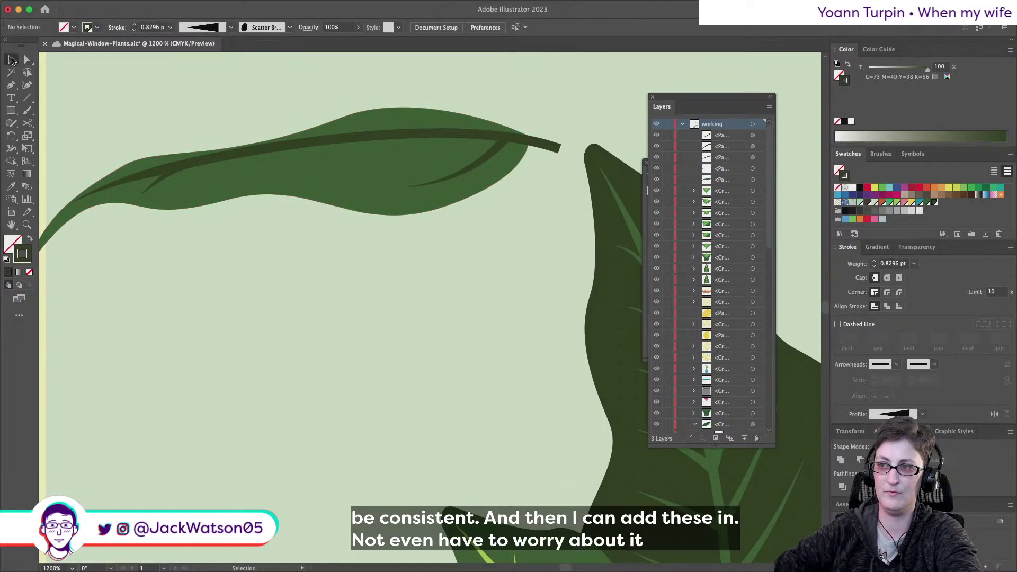
Blend the short vein near the leaf tip with the longer vein near the leaf base
left_click(159, 184)
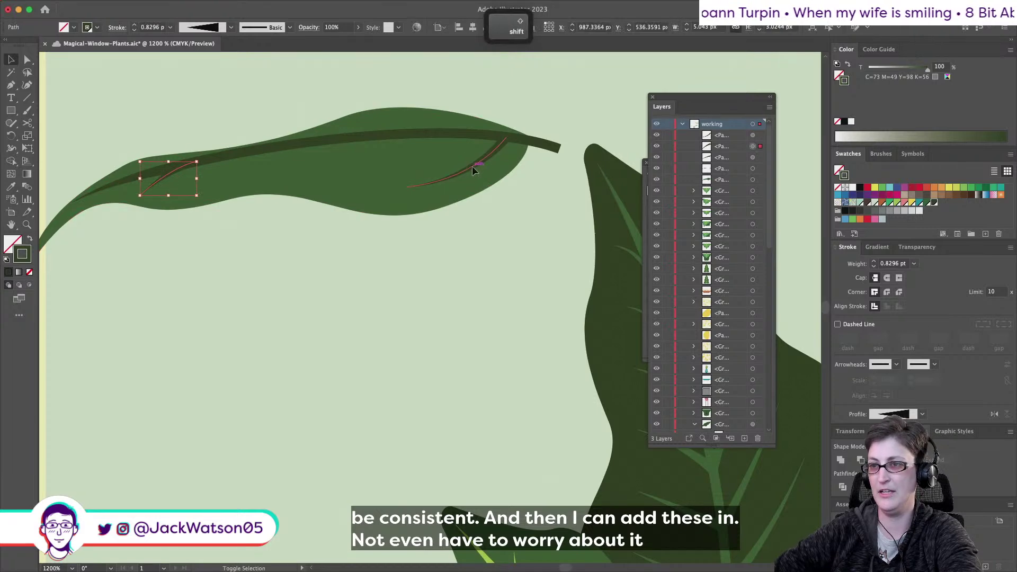
left_click(472, 167, "shift")
left_click(130, 6)
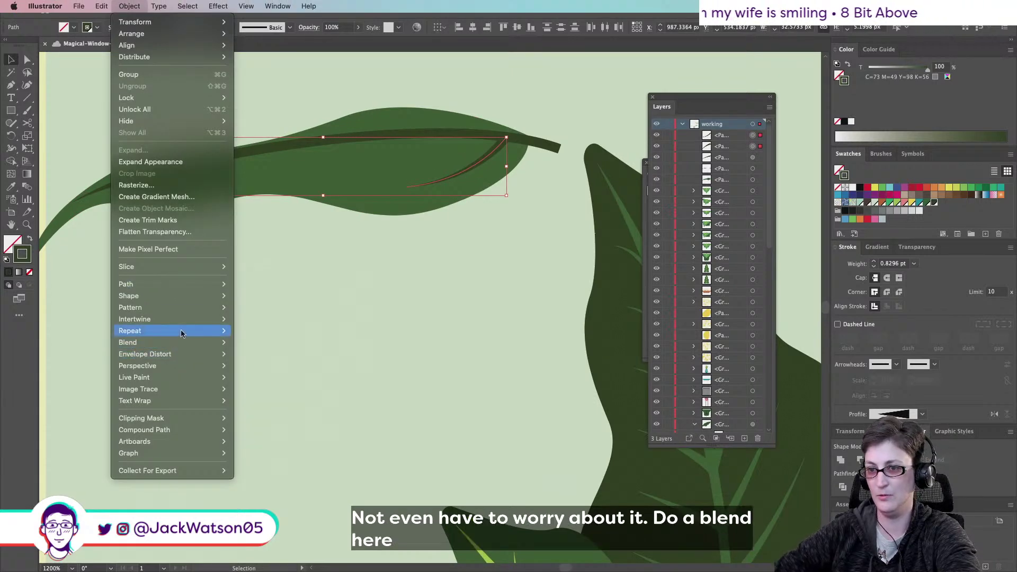
mouse_move(201, 342)
left_click(253, 337)
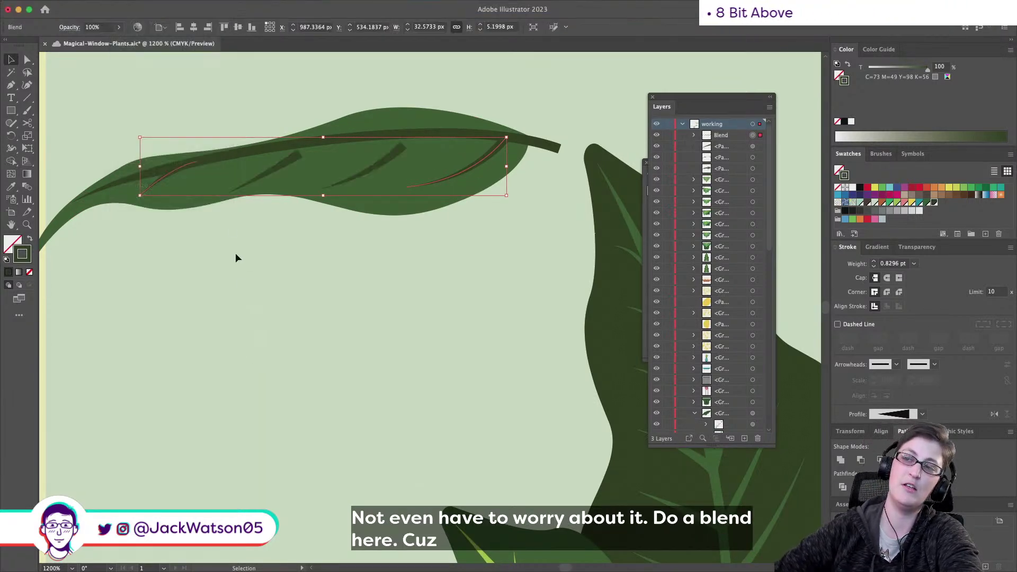
Reshape the blend's vein at the leaf base into a gentler curve that flows out of the midrib
left_click(28, 59)
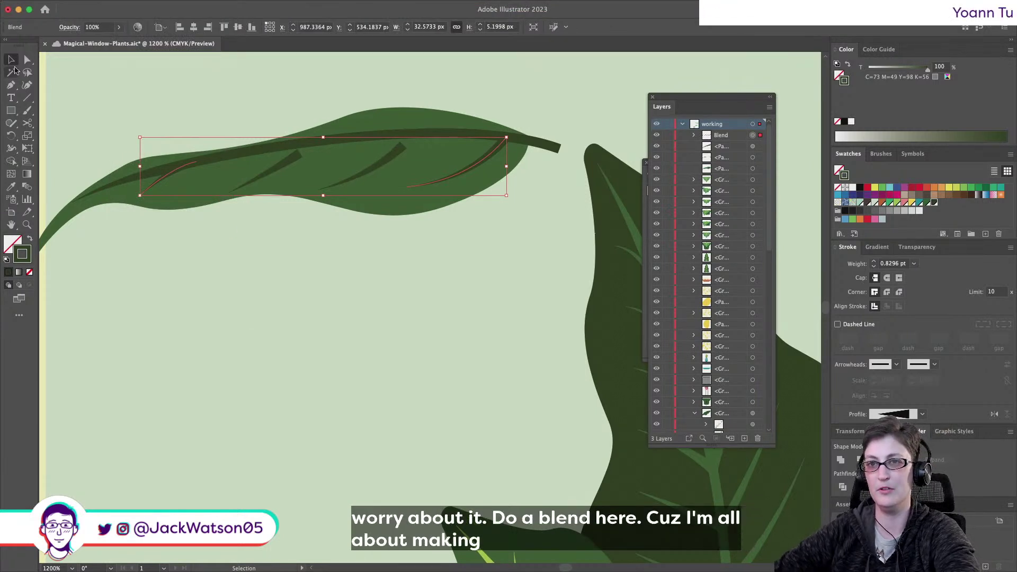
left_click(507, 139)
left_click_drag(469, 186, 464, 141)
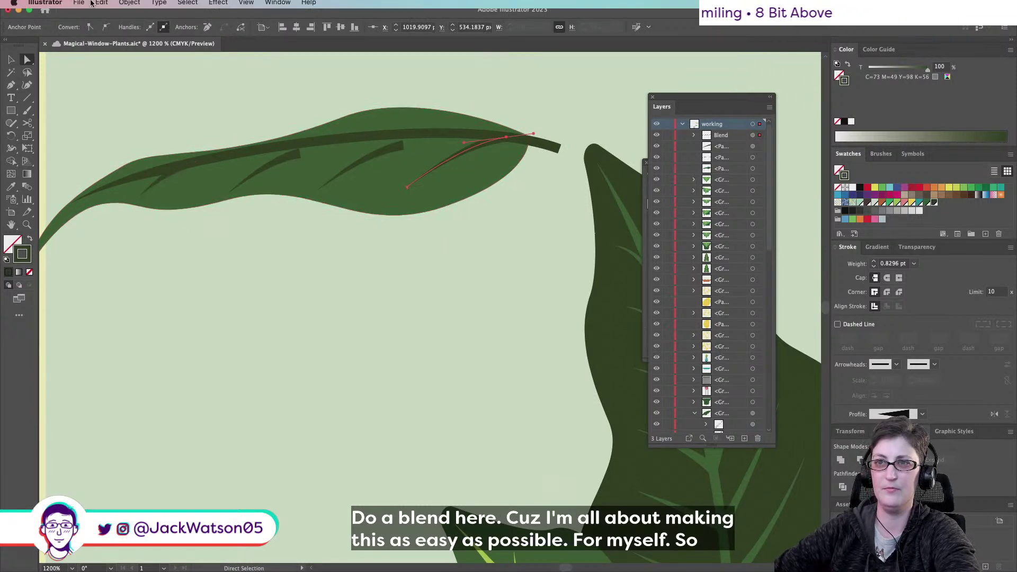
key("shift+super+a")
left_click(481, 151)
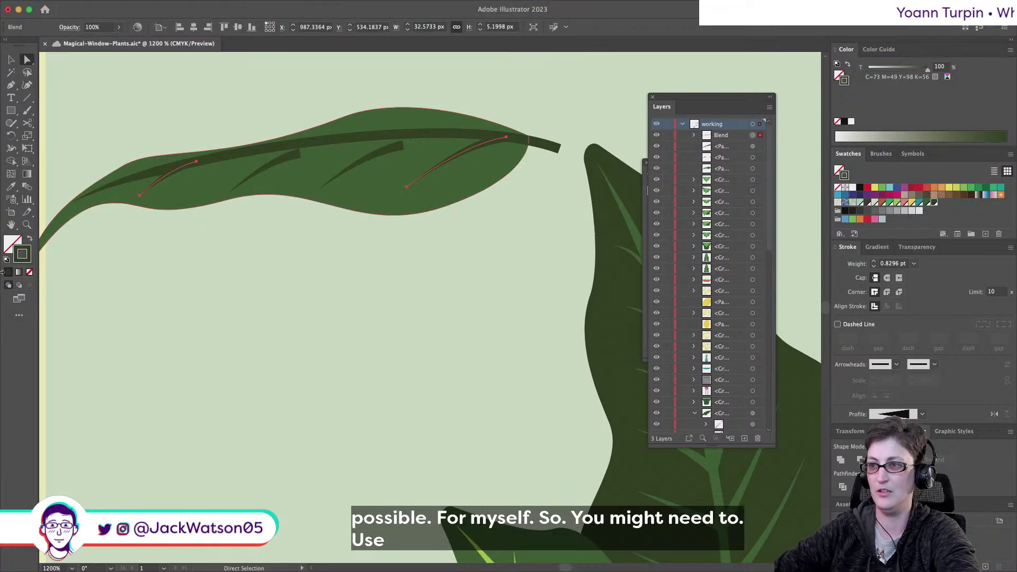
Set the blend spacing to Specified Steps with three intermediate veins between the two end veins
left_click(101, 6)
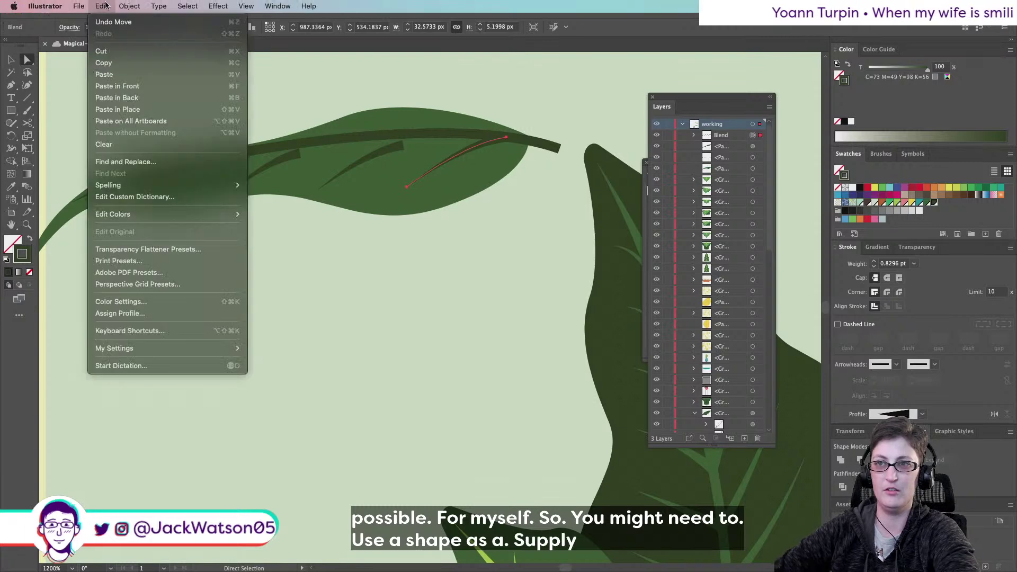
mouse_move(129, 5)
mouse_move(164, 342)
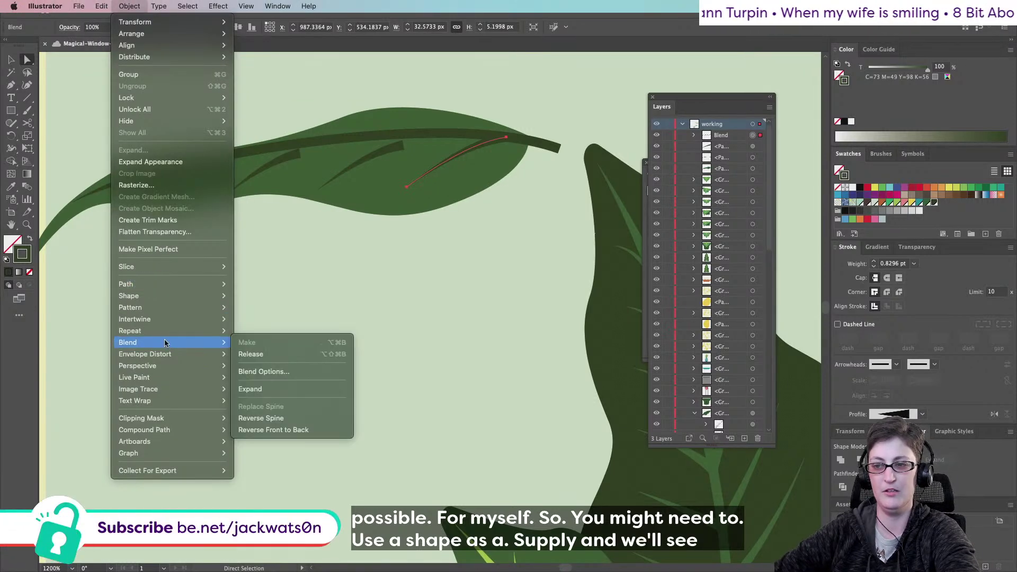
left_click(265, 365)
left_click(409, 412)
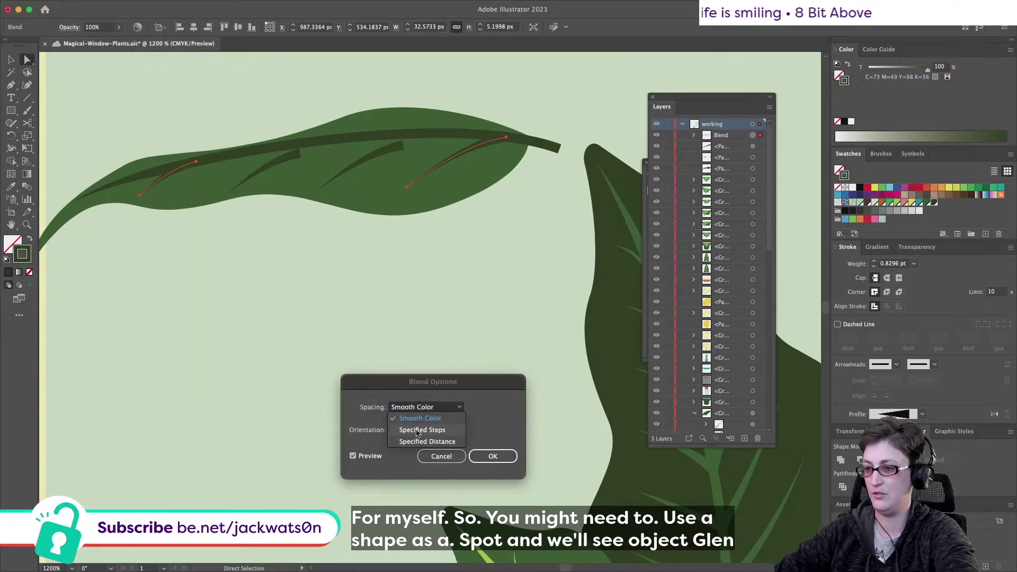
left_click(419, 421)
key("Return")
Expand the blend and move the upper ends of the intermediate veins up onto the leaf's midrib
left_click(129, 6)
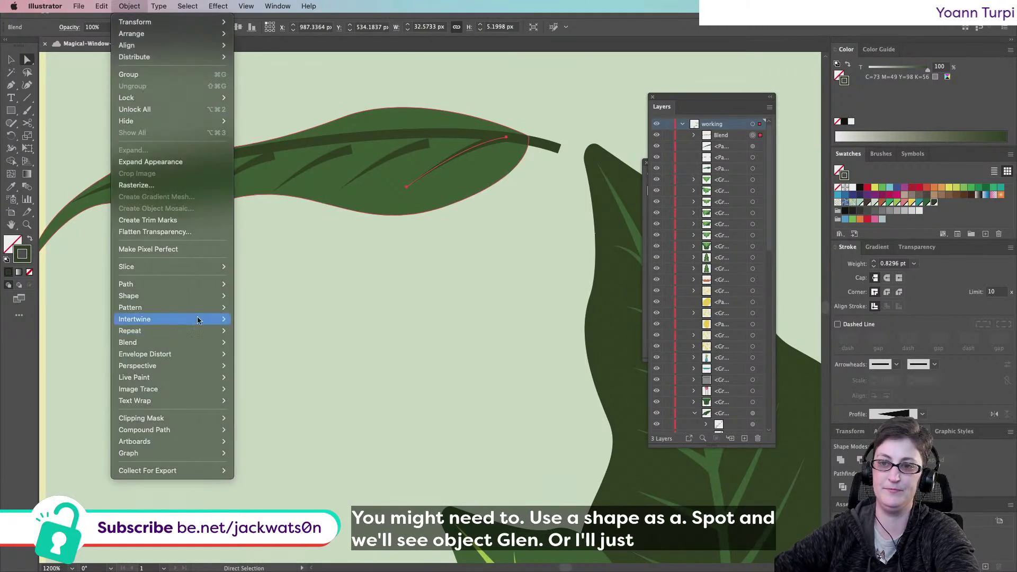
mouse_move(202, 342)
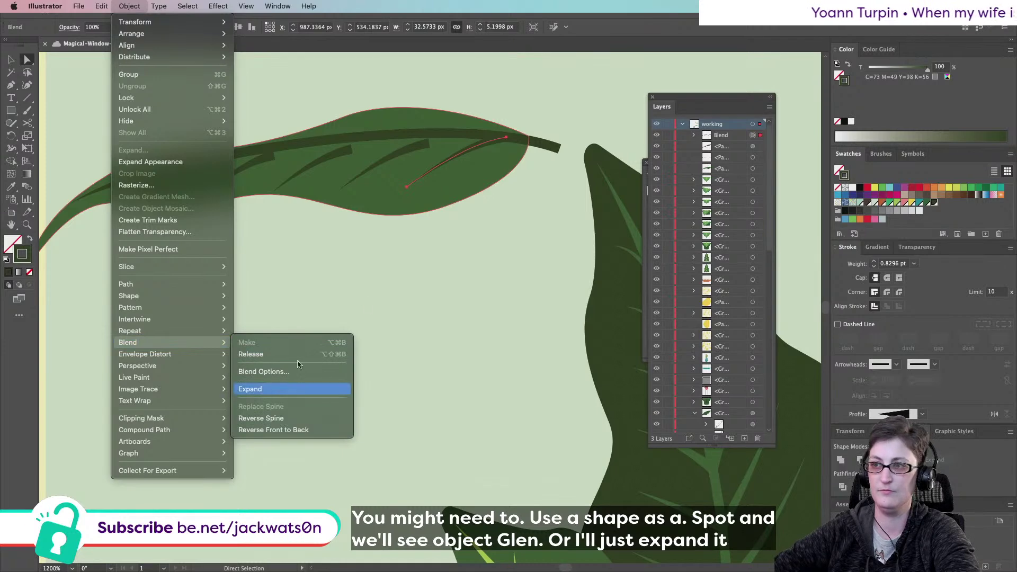
left_click(250, 389)
left_click_drag(429, 141, 427, 135)
left_click_drag(350, 149, 349, 137)
left_click(270, 153)
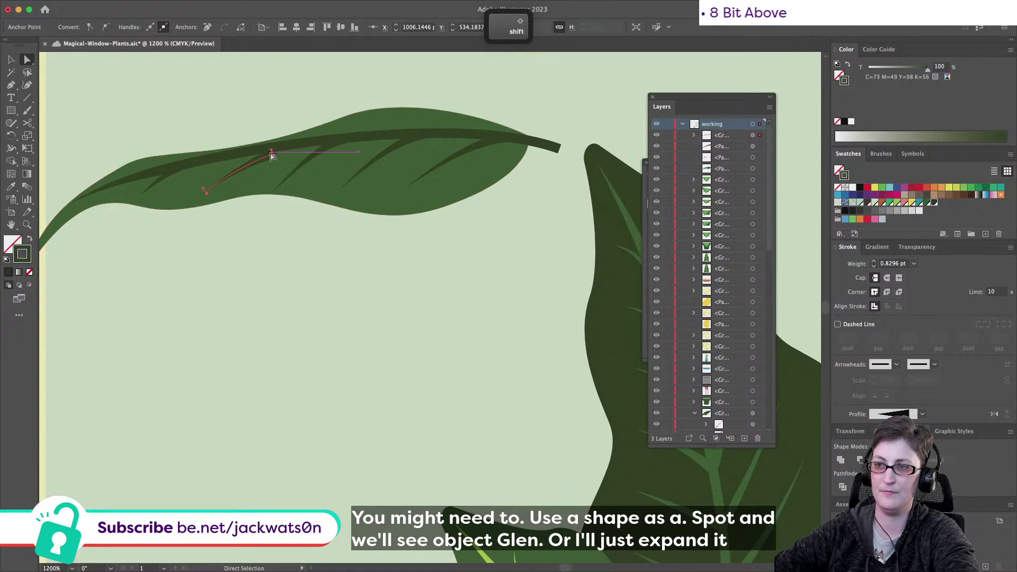
key("super+z")
key("shift+super+a")
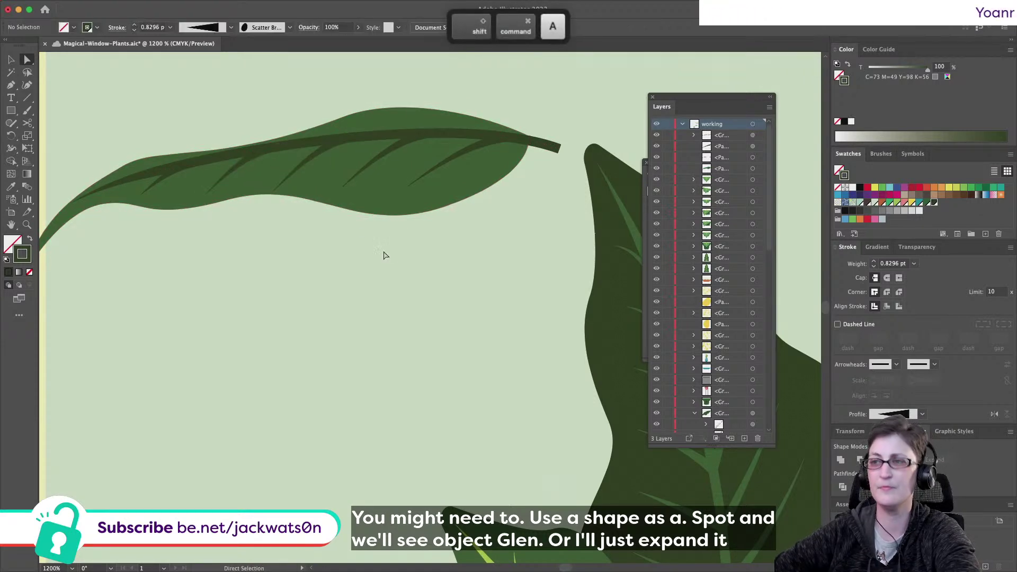
Group the side-view leaf's blade, midrib and side veins into one object
scroll(379, 248, "down", 3, "alt")
key("v")
left_click_drag(268, 193, 289, 207)
left_click(399, 237, "shift")
key("super+g")
key("shift+super+a")
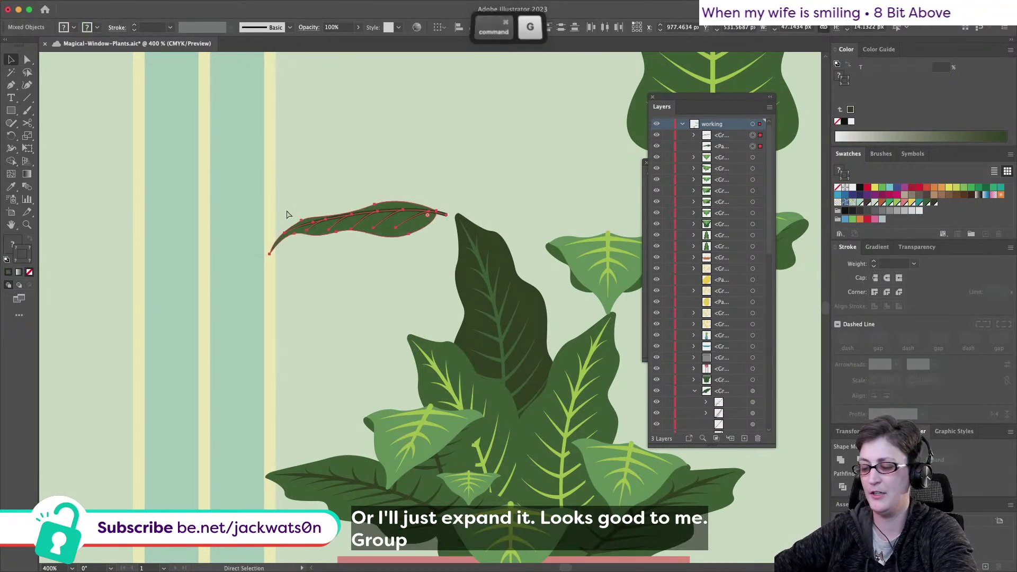
Move the side-view leaf to the plant's left side, layer it behind the light folded leaf and rotate it to fit
left_click_drag(403, 233, 384, 399)
key("super+x")
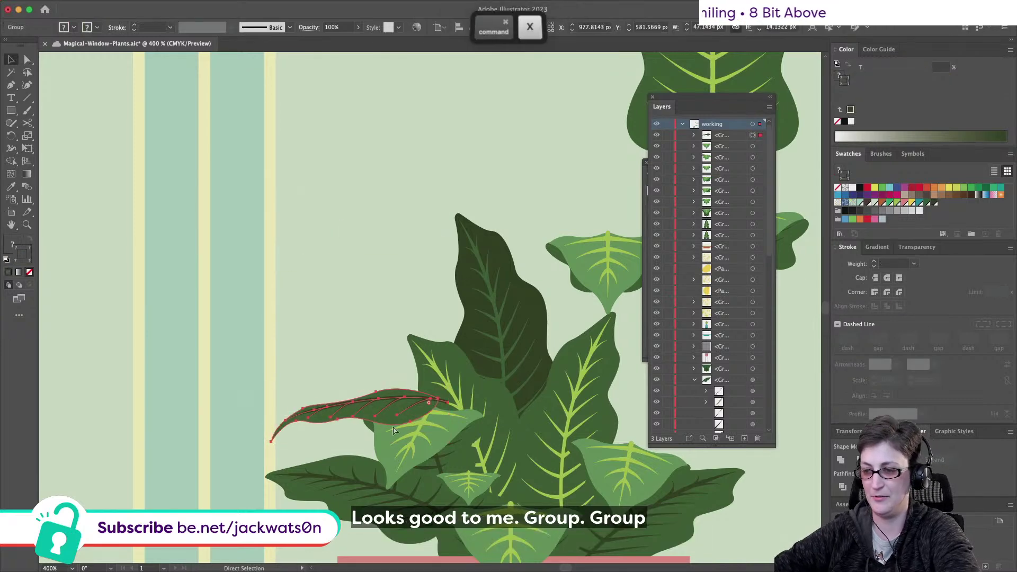
left_click(417, 425)
key("super+b")
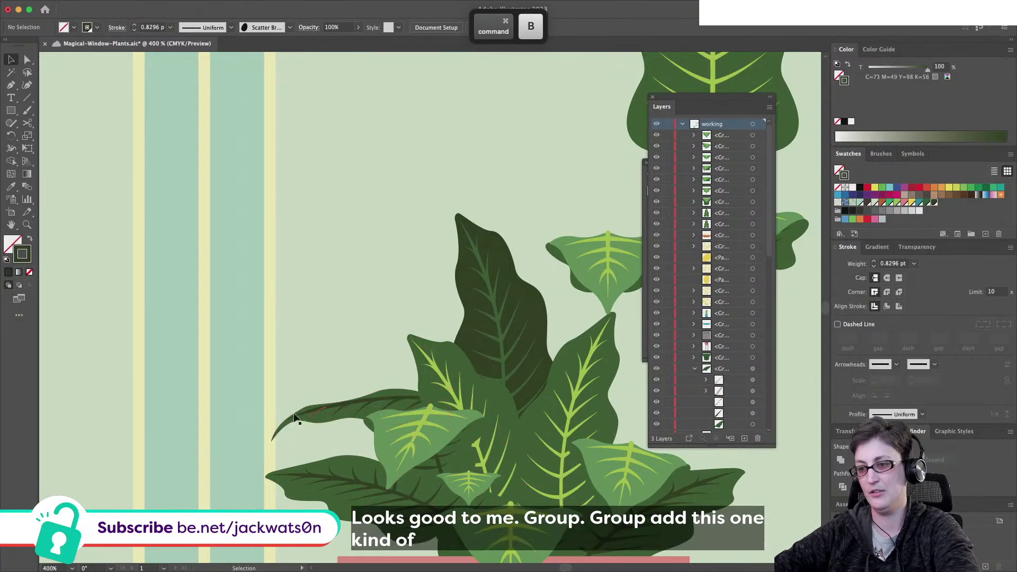
left_click_drag(267, 392, 336, 397)
key("super+c")
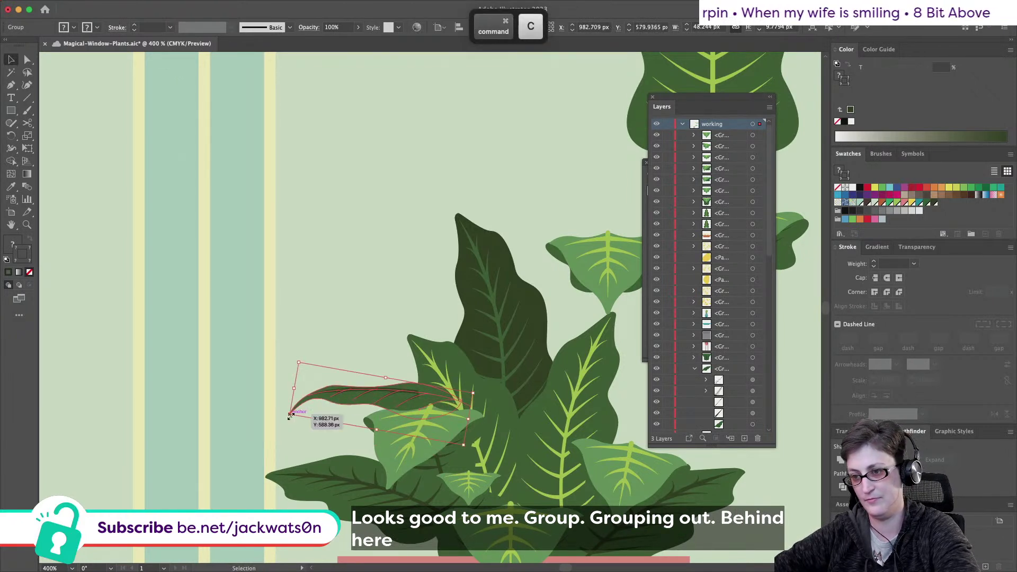
Paste an unrotated spare copy of the side-view leaf and place it above the plant
key("super+z")
key("super+z")
left_click_drag(271, 440, 312, 377)
scroll(317, 345, "right", 3)
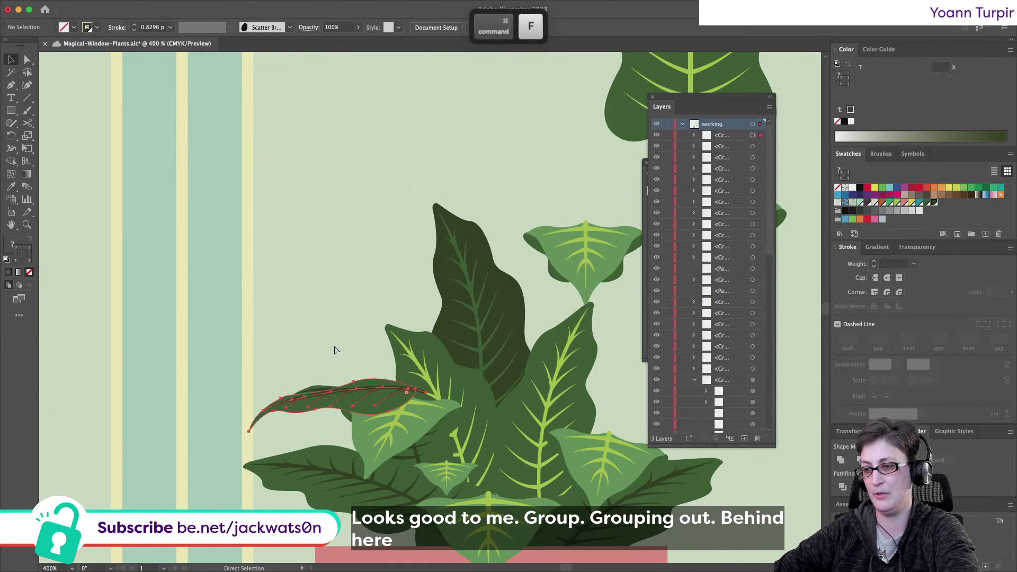
key("super+v")
left_click_drag(393, 285, 476, 96)
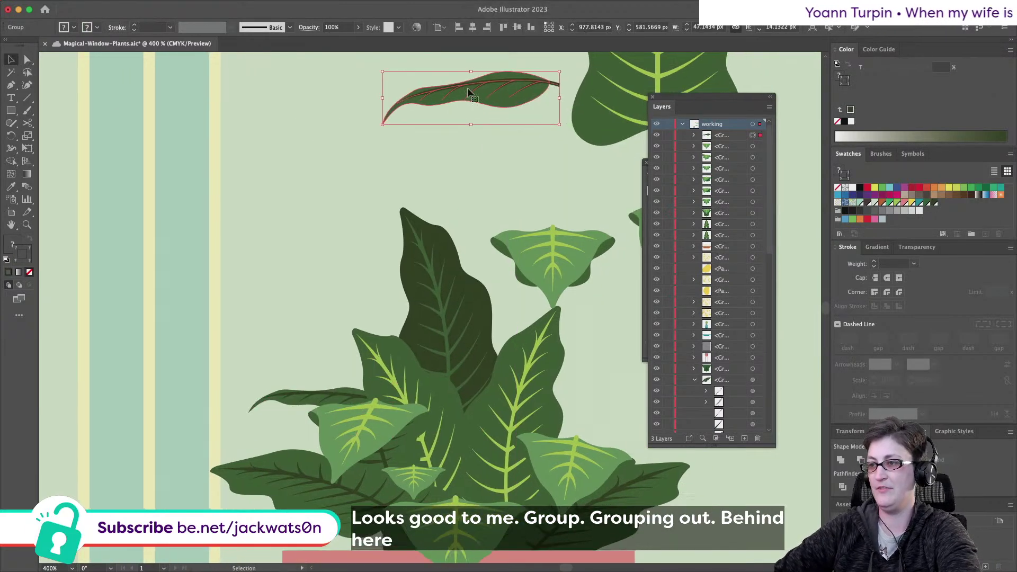
Move the spare light folded leaves from above the plant up beside the large upright spare leaf
scroll(477, 96, "right", 5)
scroll(477, 97, "up", 2)
left_click(385, 294)
scroll(557, 354, "down", 2)
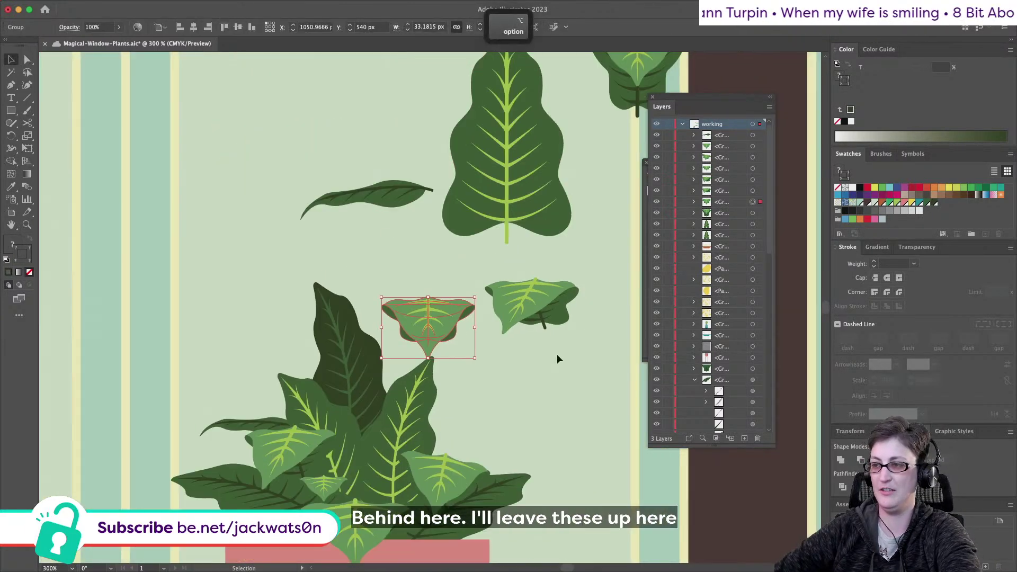
left_click(565, 349)
left_click_drag(468, 328, 586, 236)
Duplicate the spare side-view leaf to the plant's right side and reflect the copy across the vertical axis
left_click_drag(443, 255, 524, 401)
left_click(120, 6)
mouse_move(175, 22)
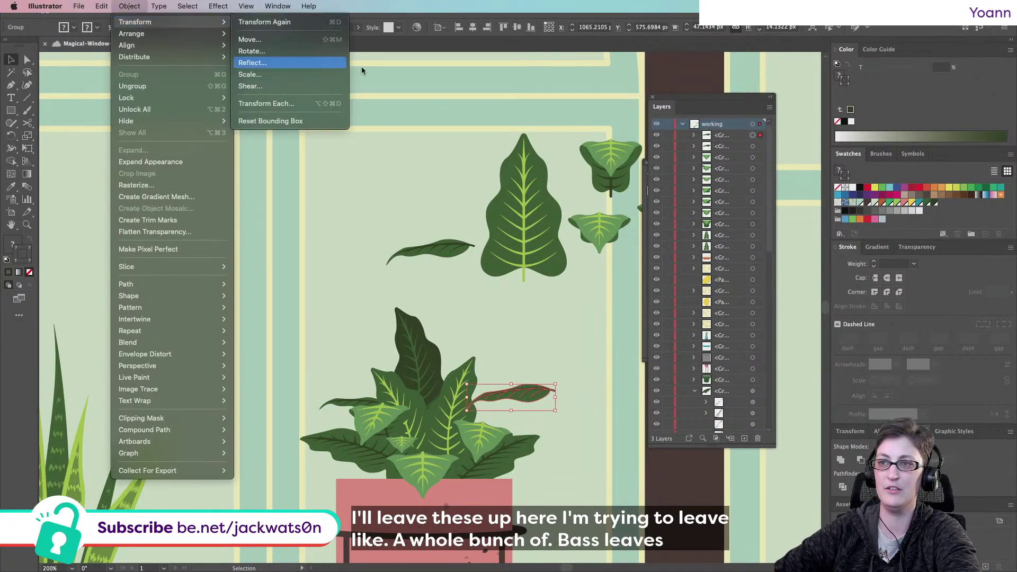
left_click(285, 61)
key("Return")
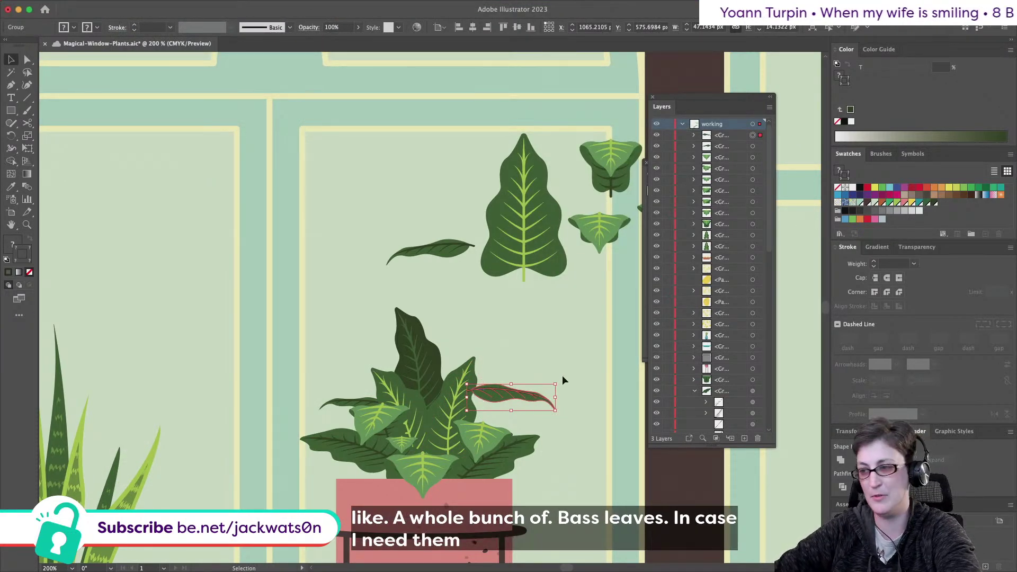
Rotate the mirrored leaf, layer it behind the plant's right upright leaf and position it angled up and outward
left_click_drag(563, 379, 555, 362)
left_click_drag(521, 409, 470, 414)
key("super+x")
key("super+b")
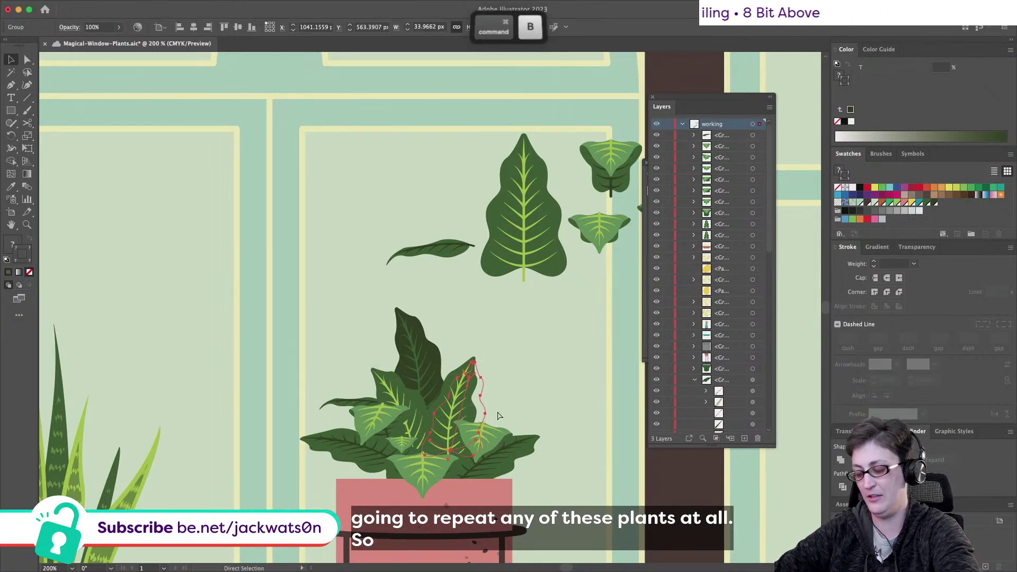
key("super+shift+a")
mouse_move(506, 412)
left_mouse_down()
mouse_move(519, 416)
mouse_move(545, 383)
left_mouse_up()
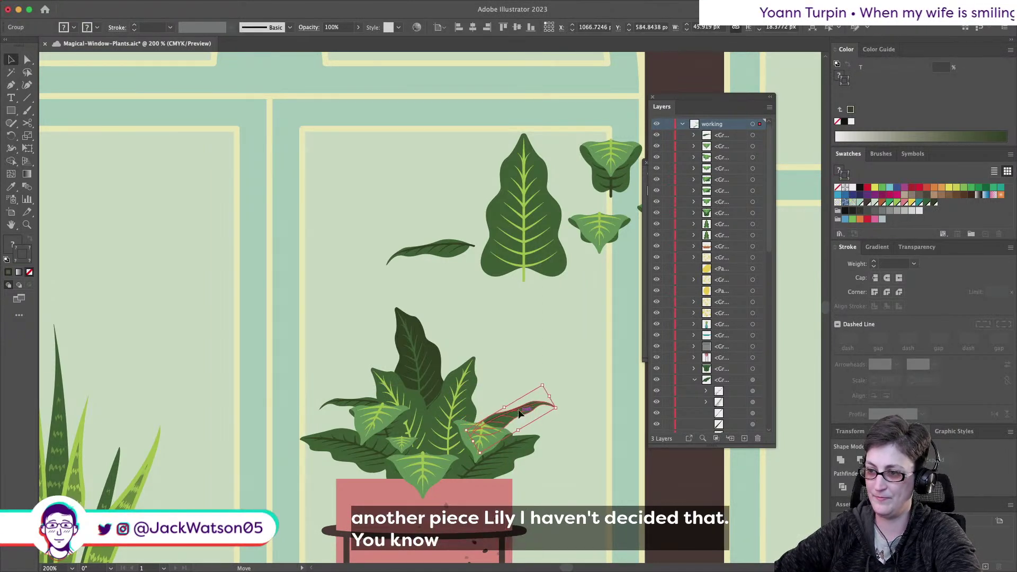
key("super+shift+a")
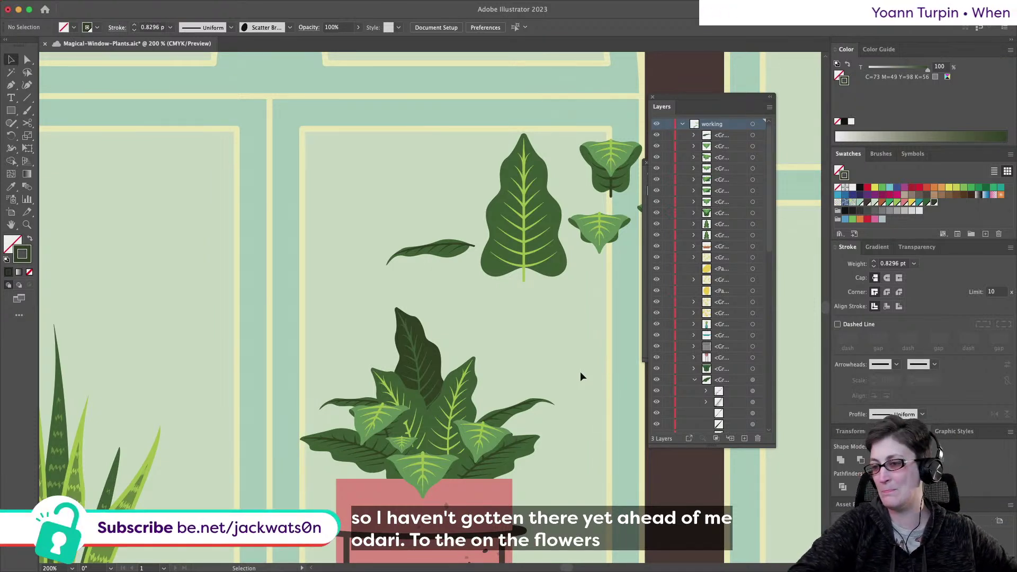
Place another copy of the spare side-view leaf at the pot's upper left corner and rotate it to angle downward
scroll(399, 408, "down", 1)
scroll(398, 410, "up", 2)
left_click(480, 102)
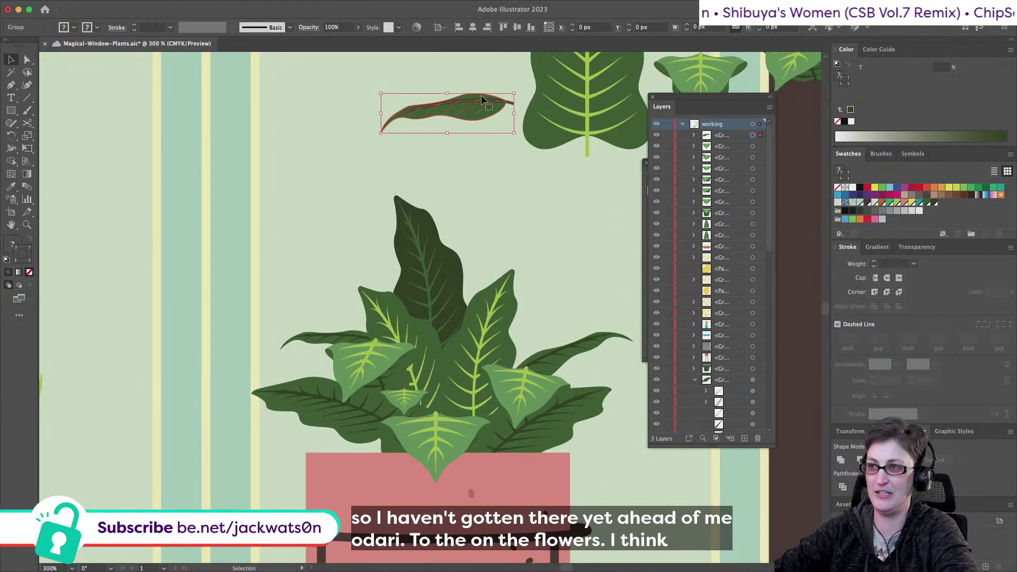
key("cmd+c")
key("cmd+f")
left_click_drag(481, 102, 355, 439)
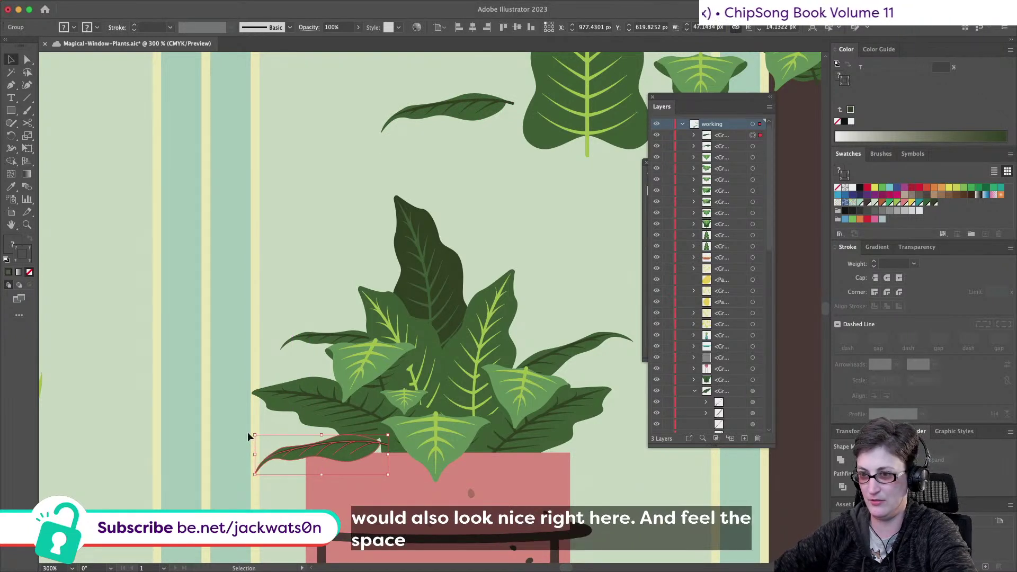
left_click_drag(250, 432, 310, 456)
Try to layer the lower-left side-view leaf next to the dark leaf group beneath the front folded leaf
key("super+x")
left_click(390, 448)
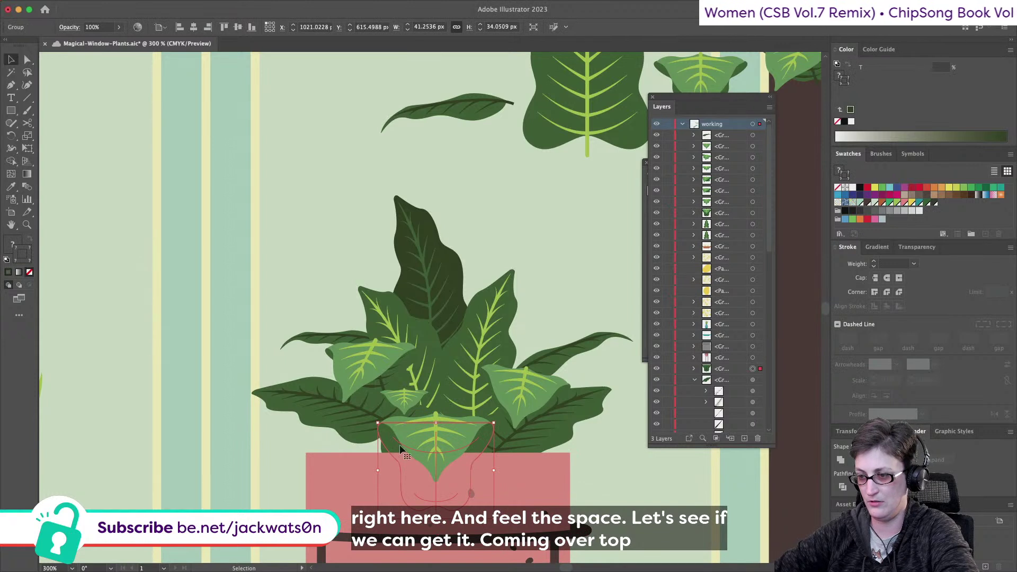
key("a")
left_click(243, 450)
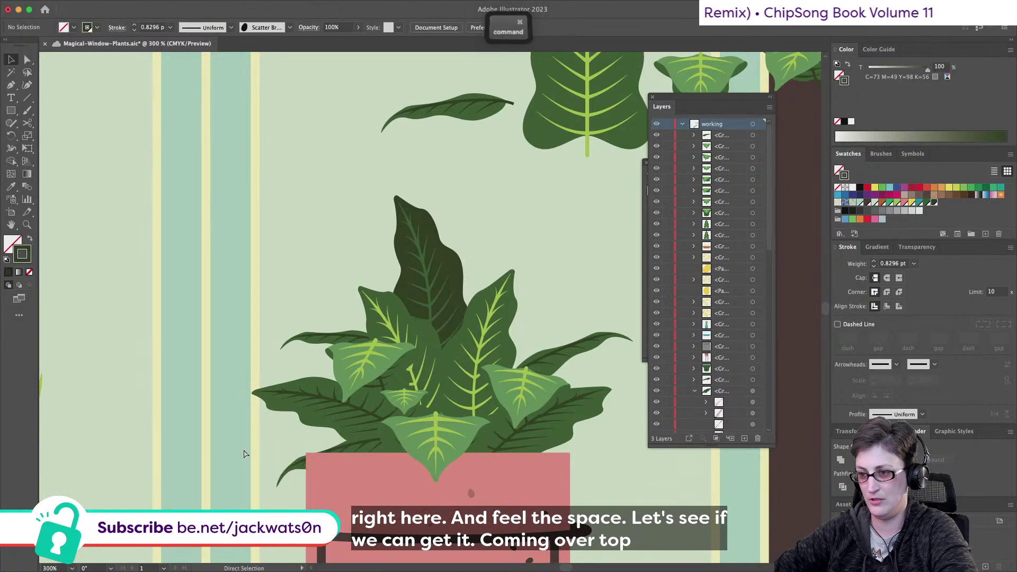
key("super+z")
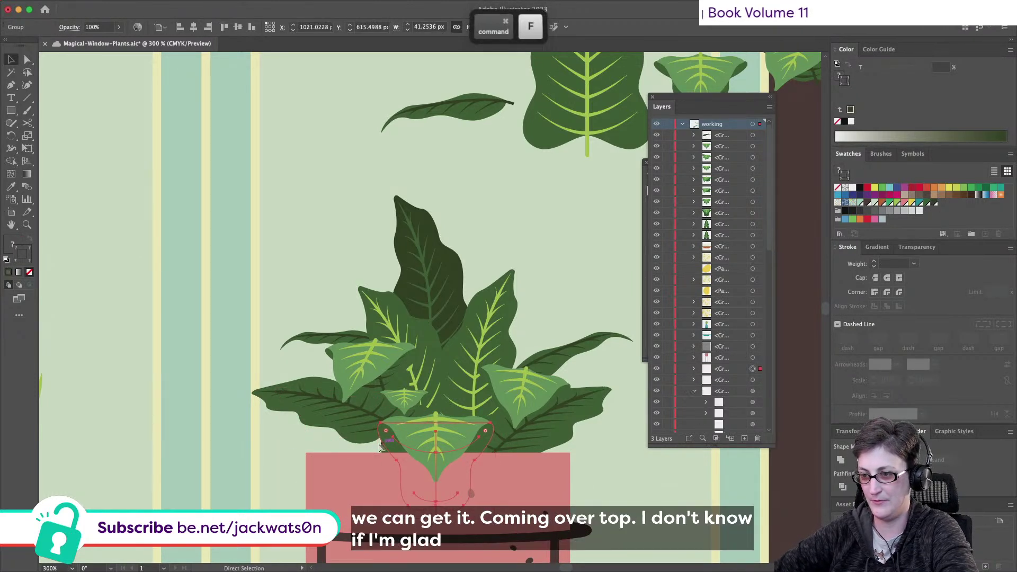
key("super+z")
Layer the lower-left side-view leaf directly behind the light front folded leaf so it hangs over the pot's rim
key("super+x")
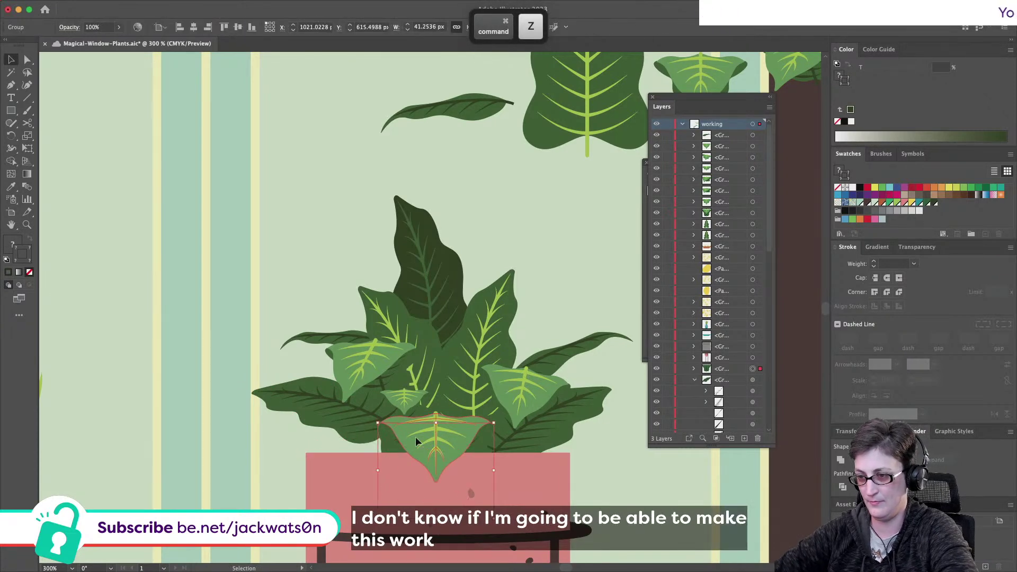
key("super+b")
left_click(231, 473)
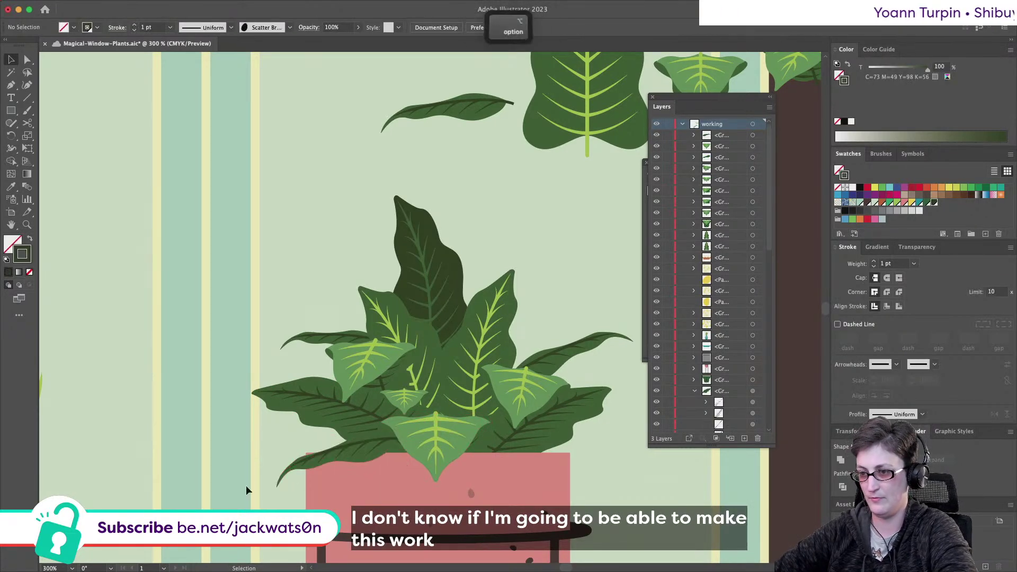
scroll(246, 485, "down", 2)
scroll(246, 485, "up", 3)
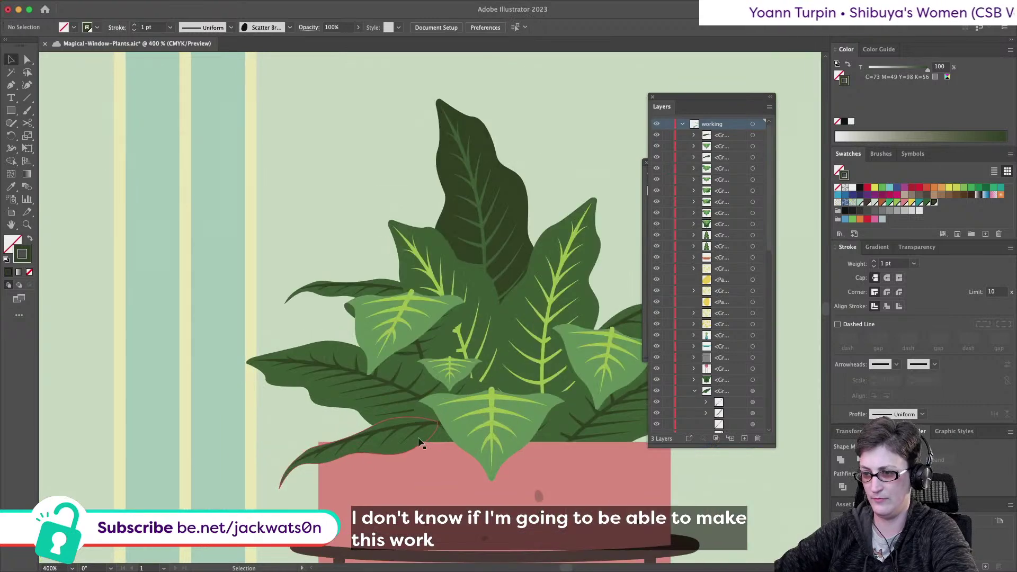
Layer the lower-left side-view leaf behind the pot and the larger dark leaves, so only its curved tip hangs outside the rim
left_click(414, 441)
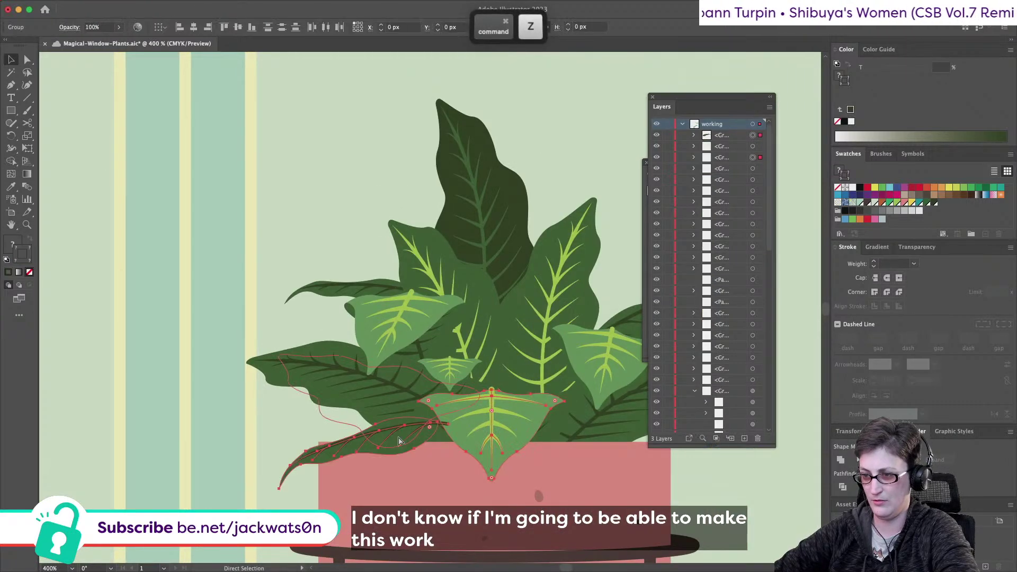
key("super+shift+a")
left_click(371, 443)
key("super+x")
key("super+b")
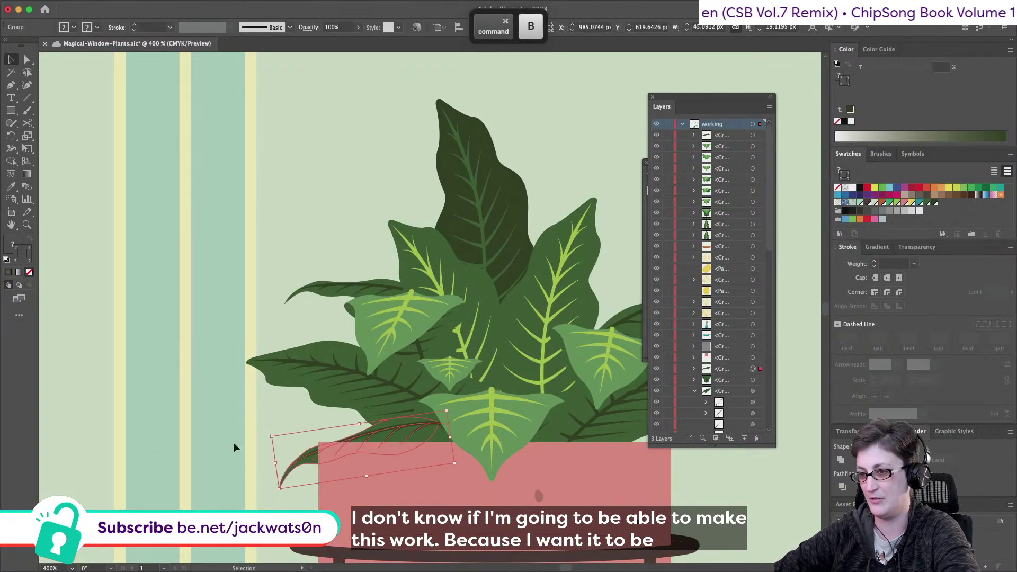
left_click(219, 445)
key("super+z")
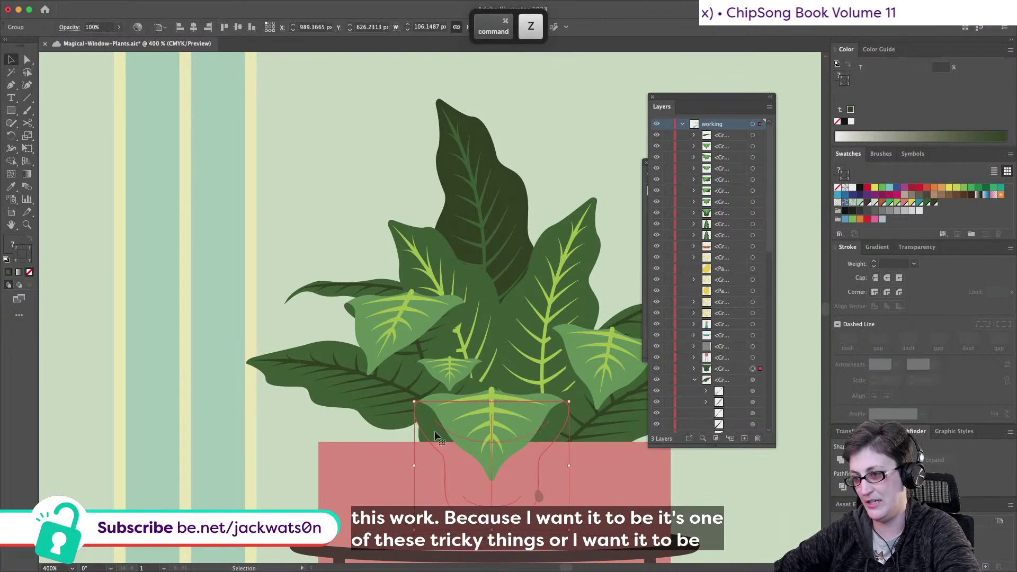
left_click(411, 438, "shift")
key("super+x")
key("super+b")
left_click(225, 429)
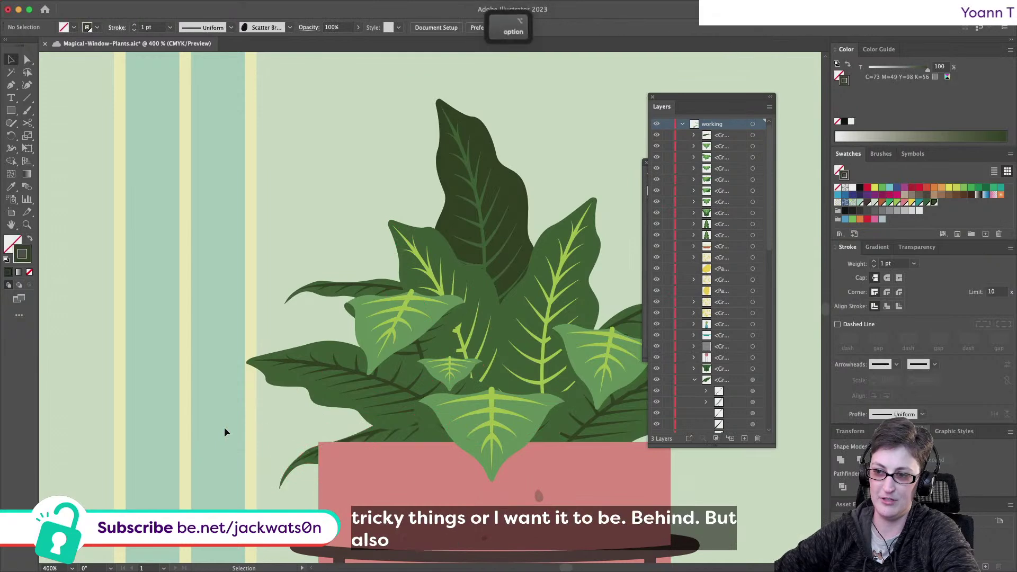
Rotate the lower-left side-view leaf slightly to a steeper downward angle and nudge it into place beside the pot
key("super+minus")
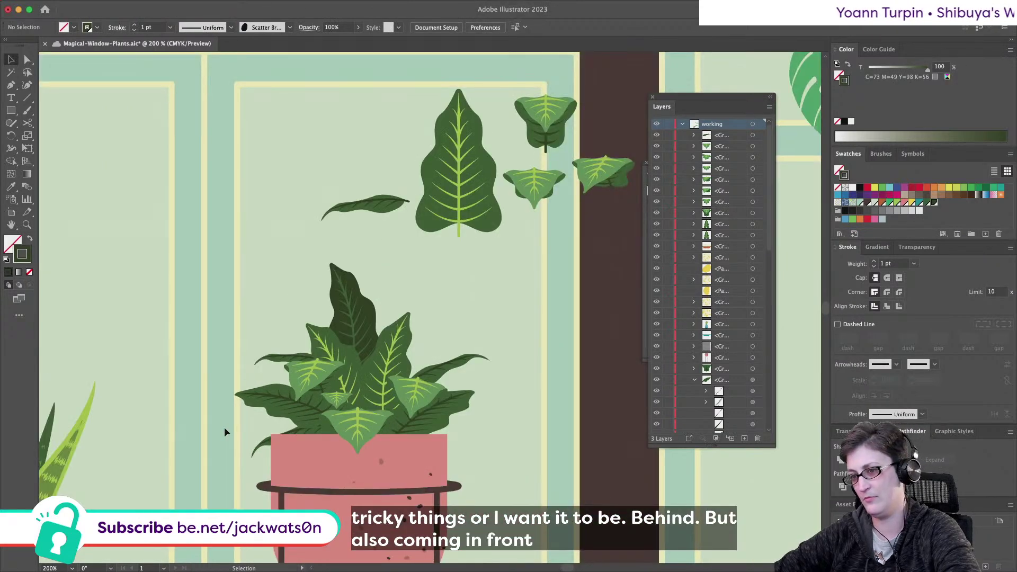
scroll(224, 427, "up", 3)
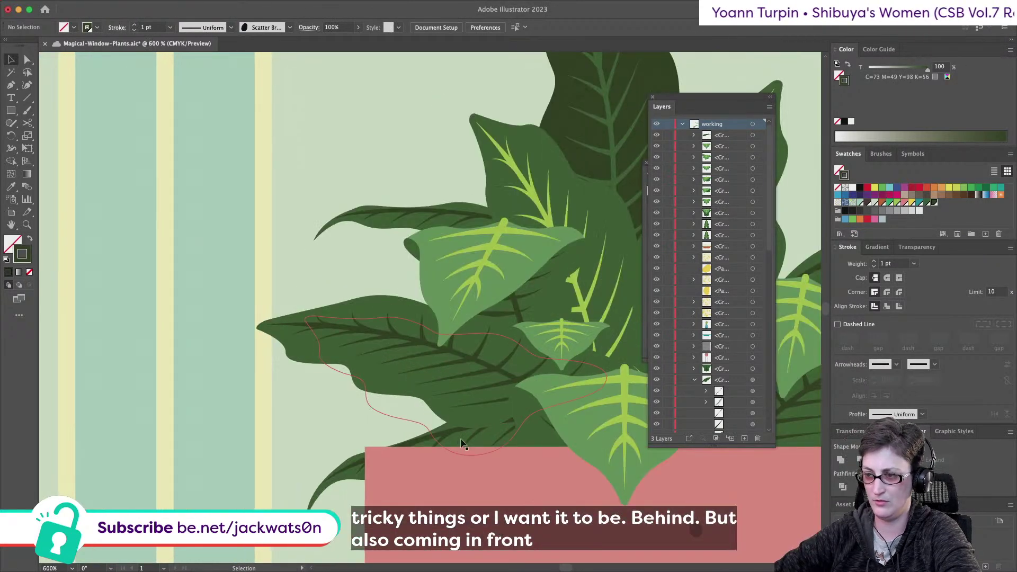
scroll(334, 480, "down", 4)
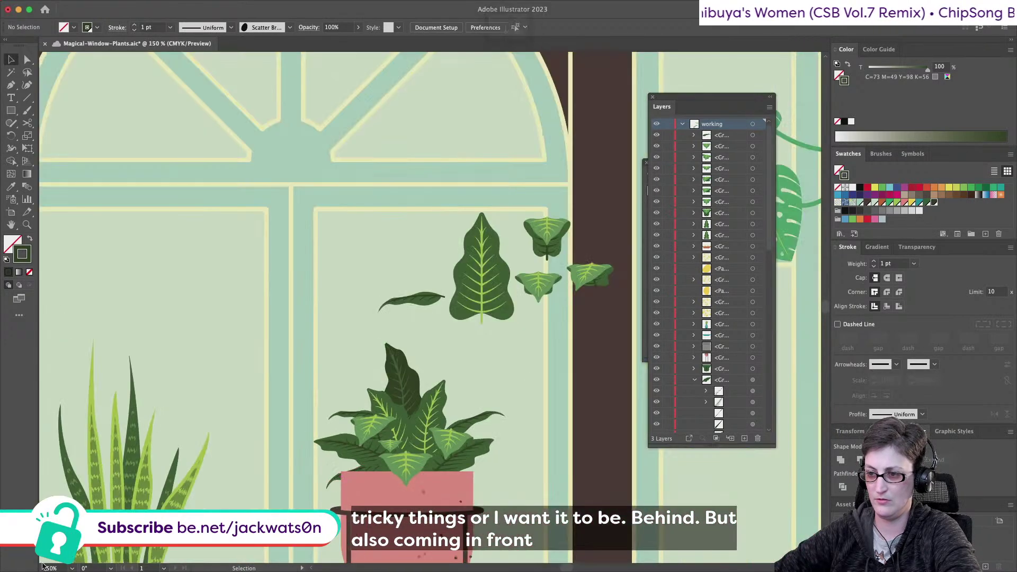
scroll(313, 440, "up", 2)
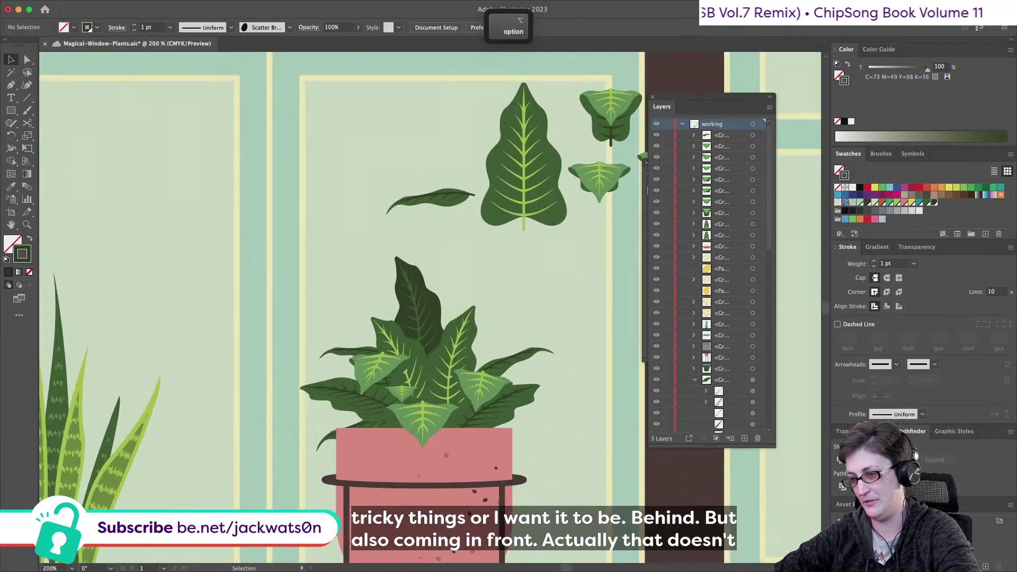
scroll(312, 441, "up", 1)
left_click_drag(326, 428, 325, 434)
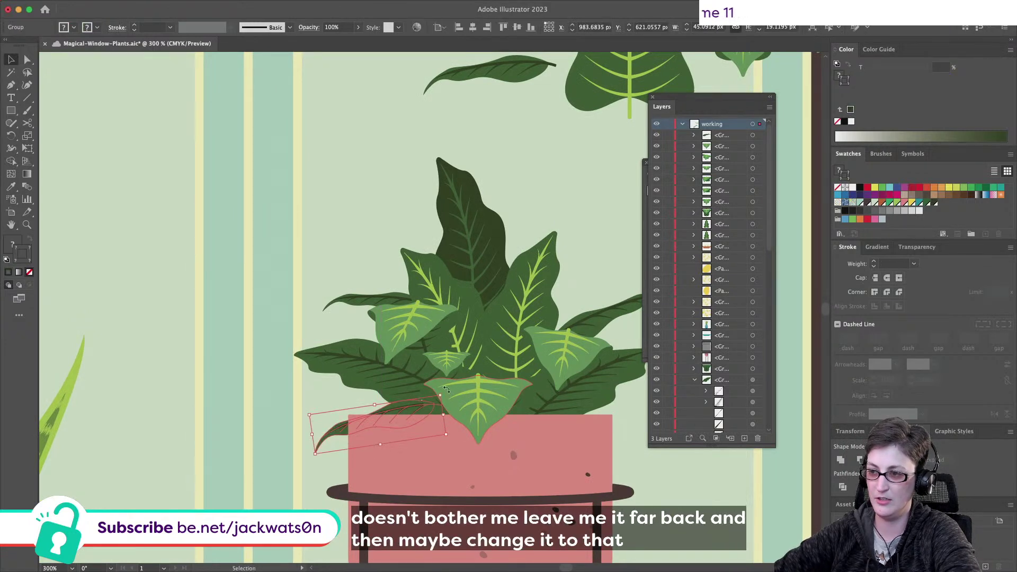
left_click_drag(443, 413, 446, 410)
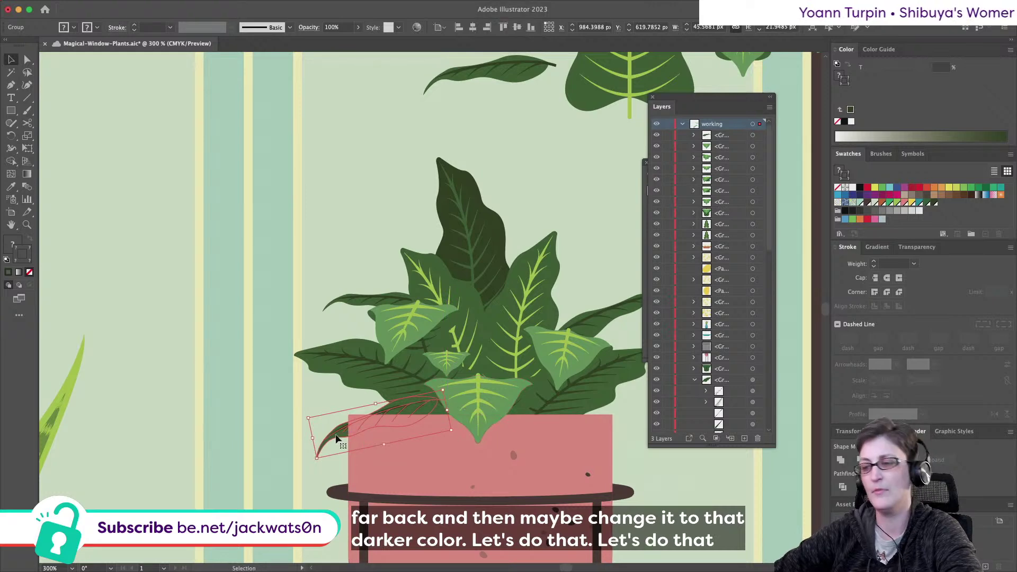
Isolate the lower-left side-view leaf and fill its body with the darkest green swatch, C=73 M=49 Y=98 K=56
double_click(337, 438)
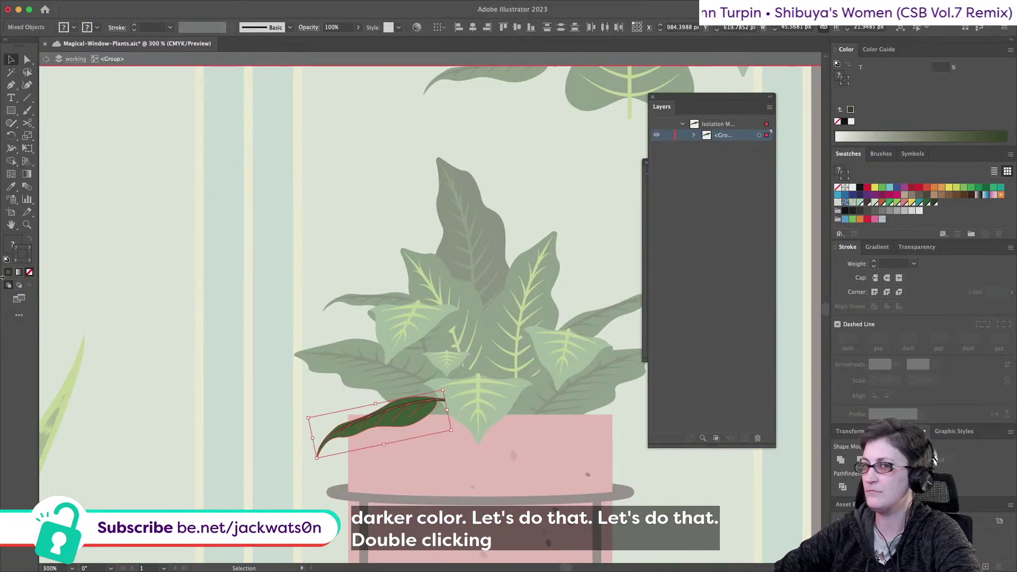
left_click(27, 59)
key("shift+super+a")
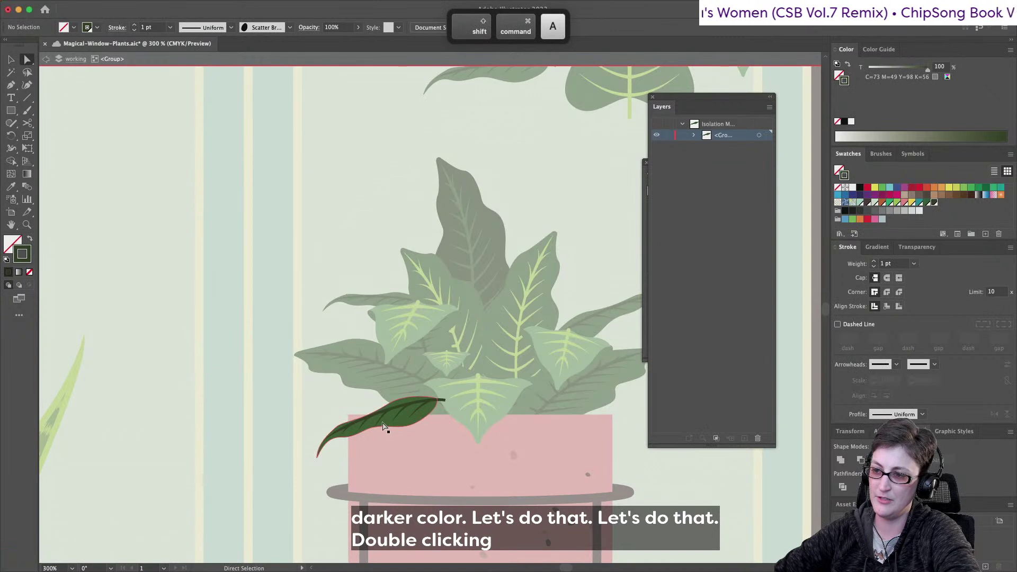
left_click(385, 427)
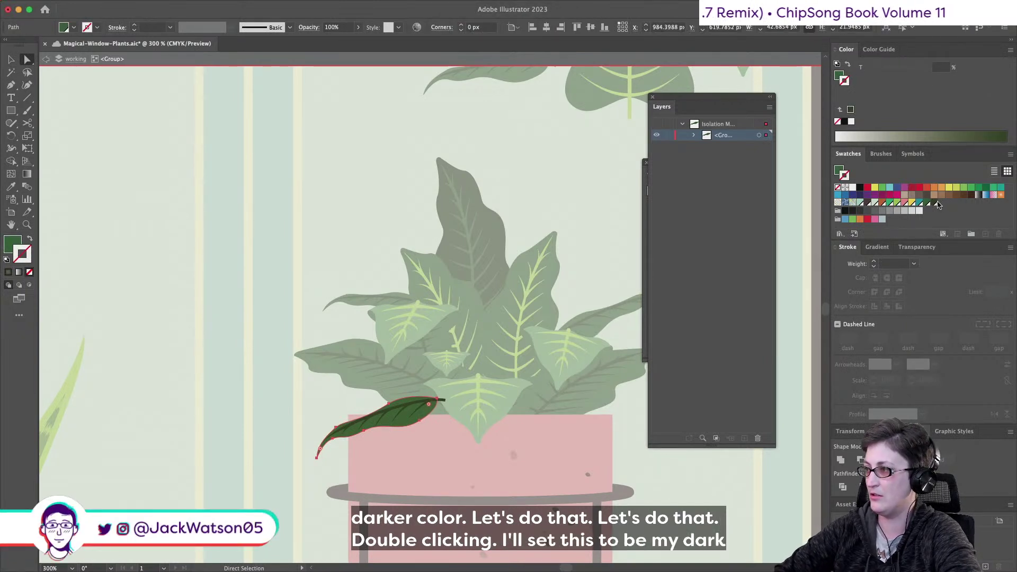
left_click(938, 205)
key("super+z")
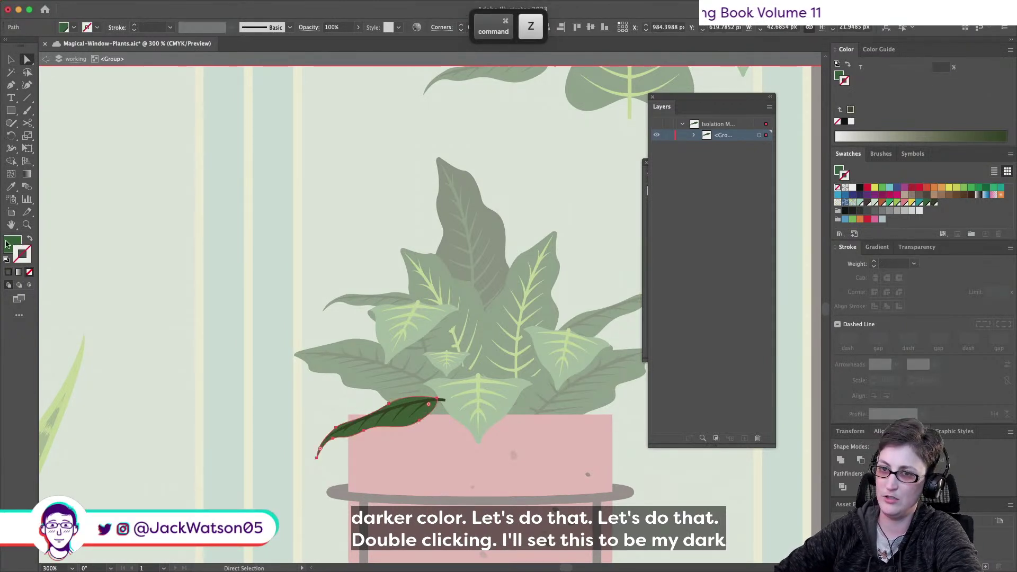
left_click(933, 202)
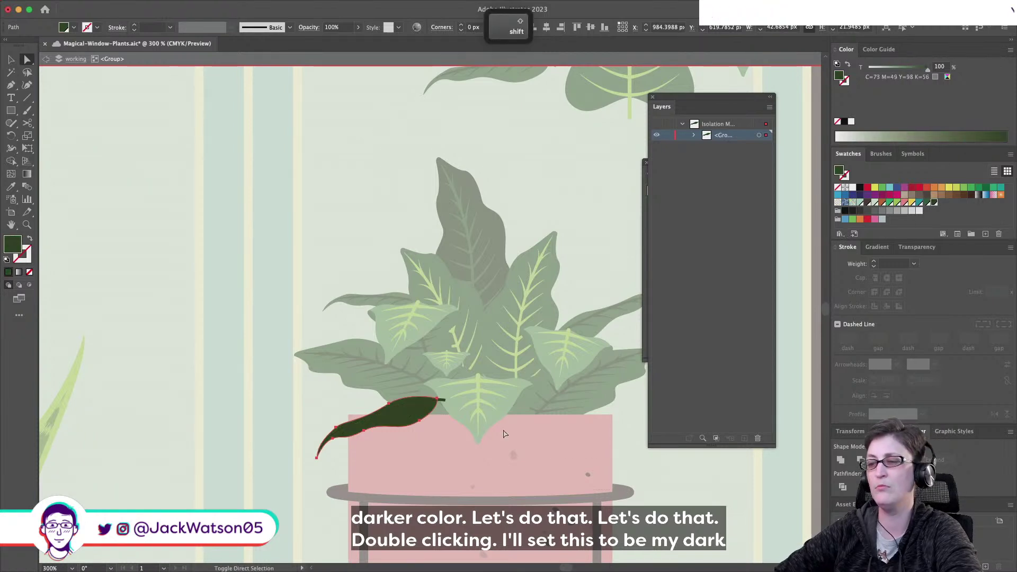
Set the isolated leaf's vein strokes to the mid-green C=79 M=36 Y=100 K=28 and leave isolation mode
key("super+a")
left_click(845, 82)
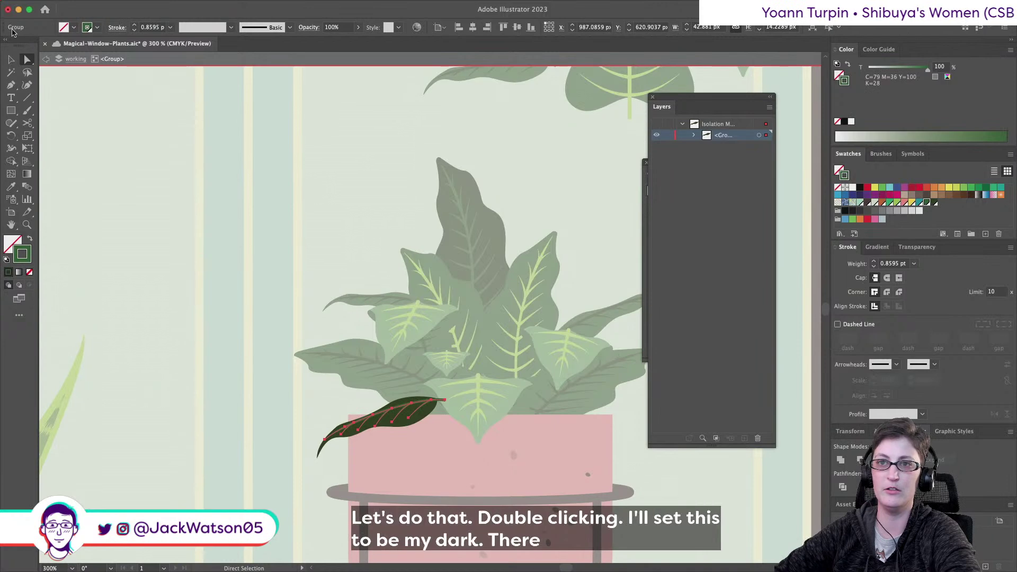
double_click(288, 384)
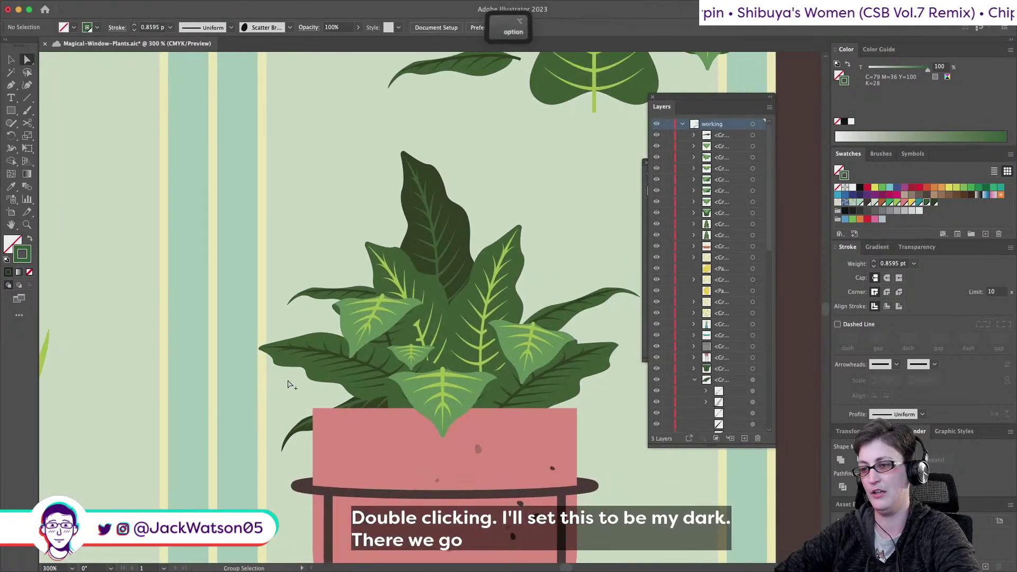
Stretch the lower-left side-view leaf slightly across its short side to make it wider
scroll(289, 384, "down", 3)
scroll(289, 384, "up", 3)
left_click(11, 60)
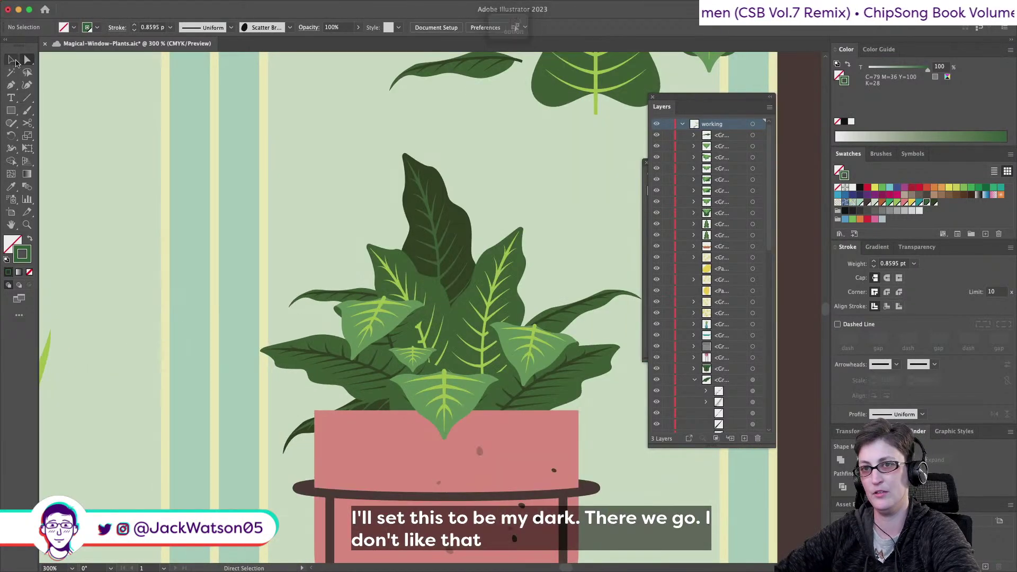
left_click(296, 431)
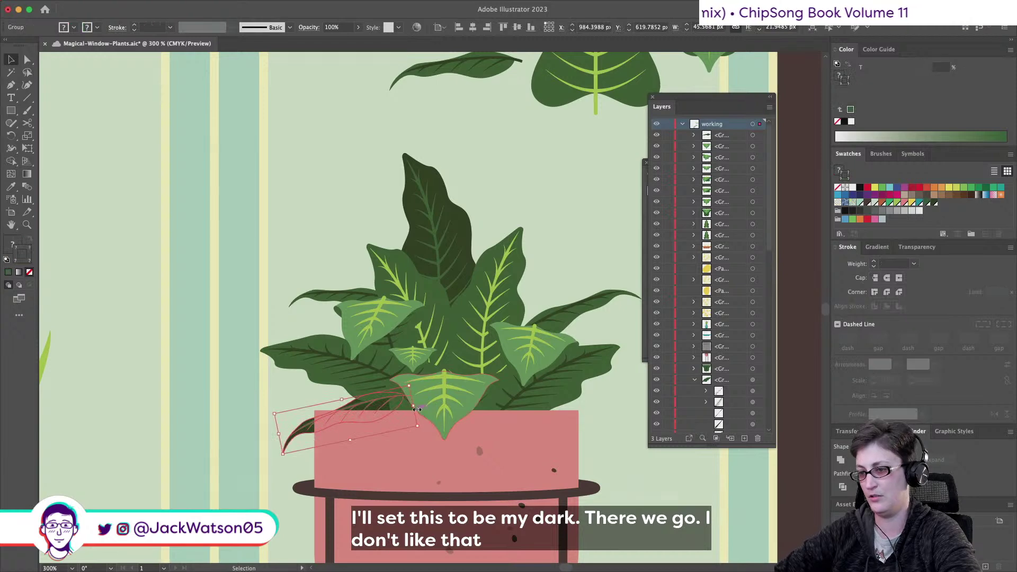
left_click_drag(345, 398, 345, 393)
key("shift+super+a")
scroll(218, 451, "down", 5)
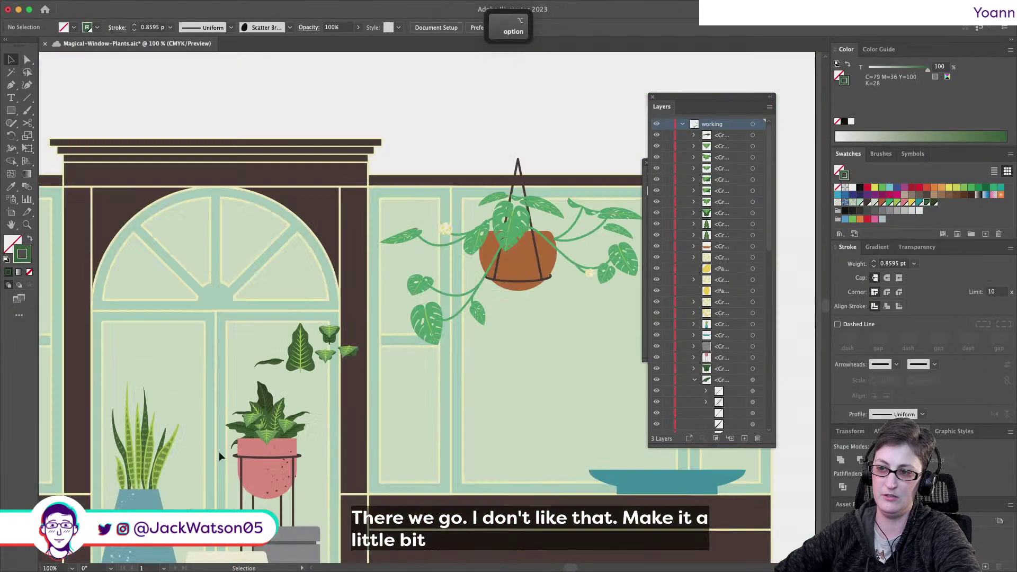
Duplicate the spare tilted folded leaf, reflect the copy horizontally and move it beside the plant's lower right
scroll(218, 453, "up", 3)
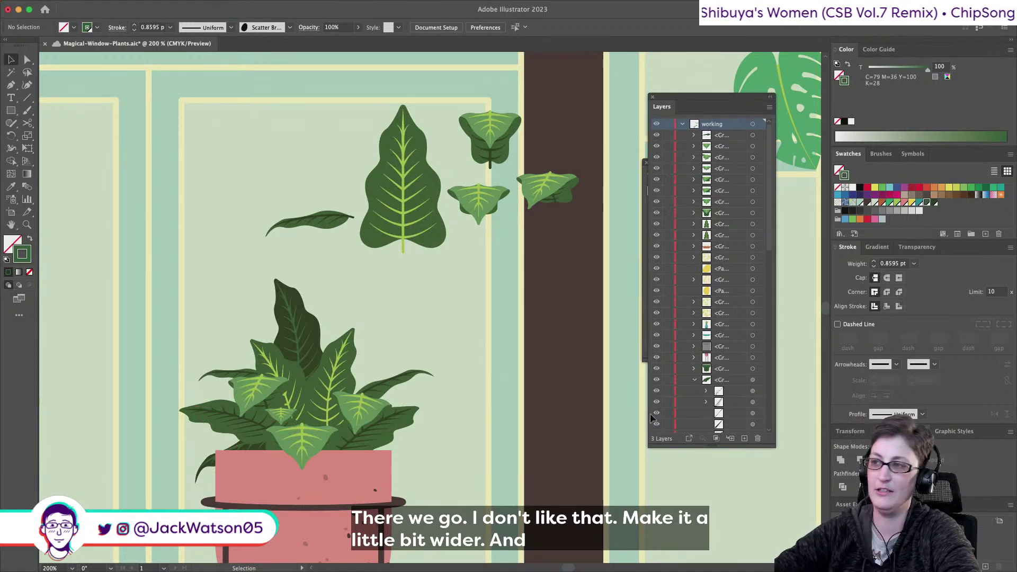
left_click(534, 214)
key("super+c")
key("super+f")
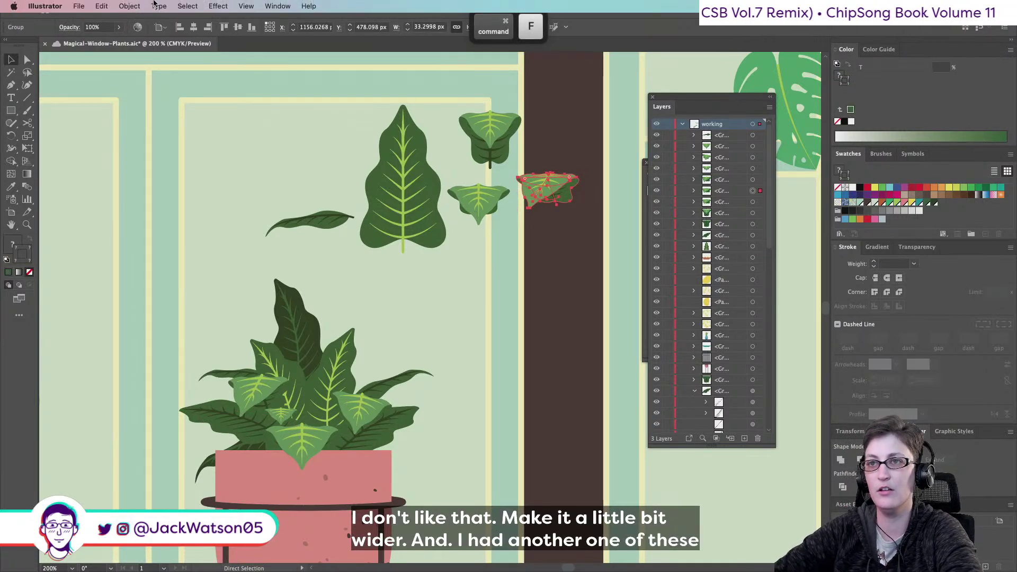
left_click(129, 6)
mouse_move(134, 23)
left_click(284, 62)
key("Return")
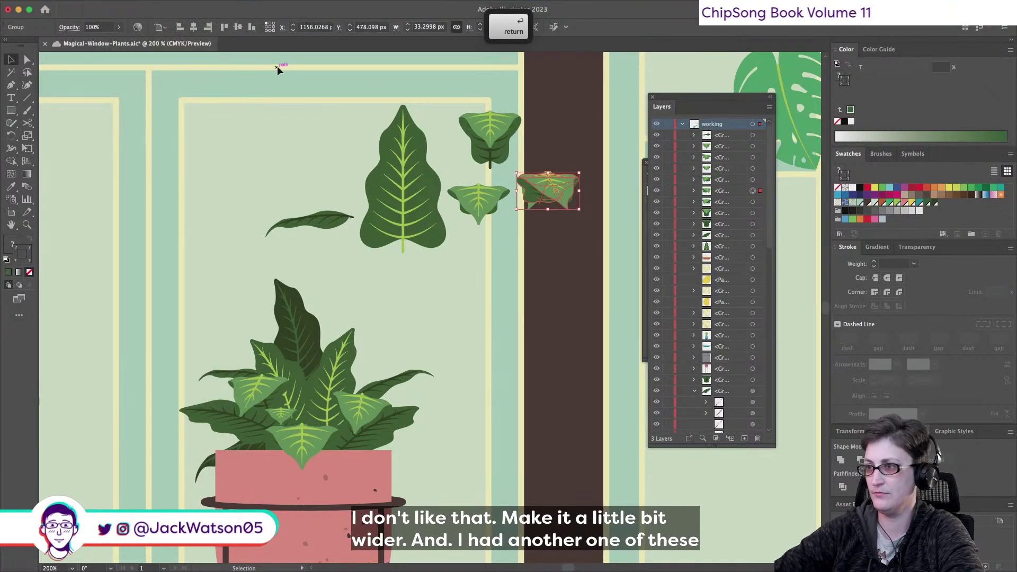
left_click_drag(560, 200, 479, 453)
Cut the light front fold out of the mirrored leaf's group and paste it in front as a separate object
double_click(479, 453)
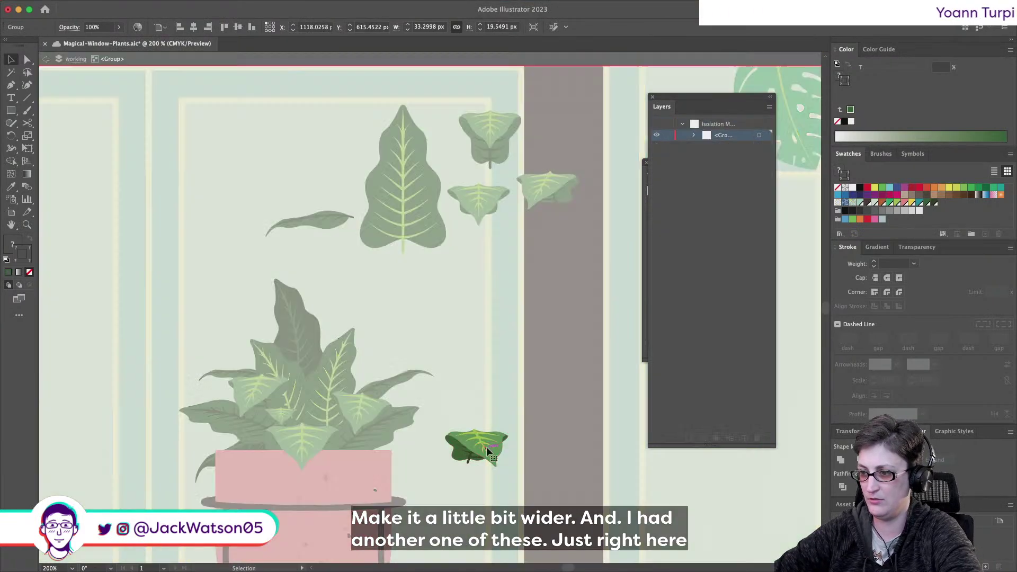
left_click(490, 442)
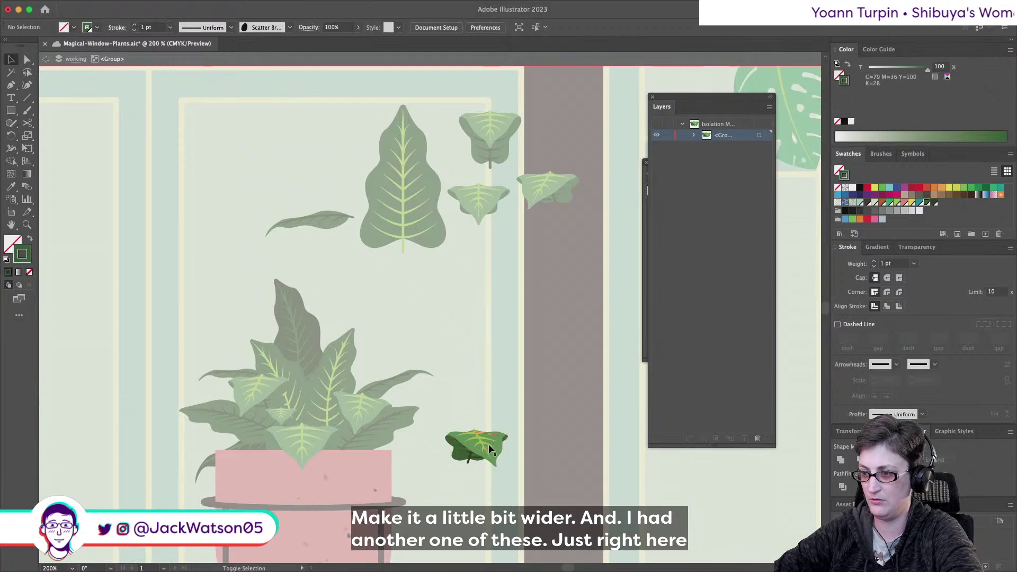
key("super+x")
left_click(46, 59)
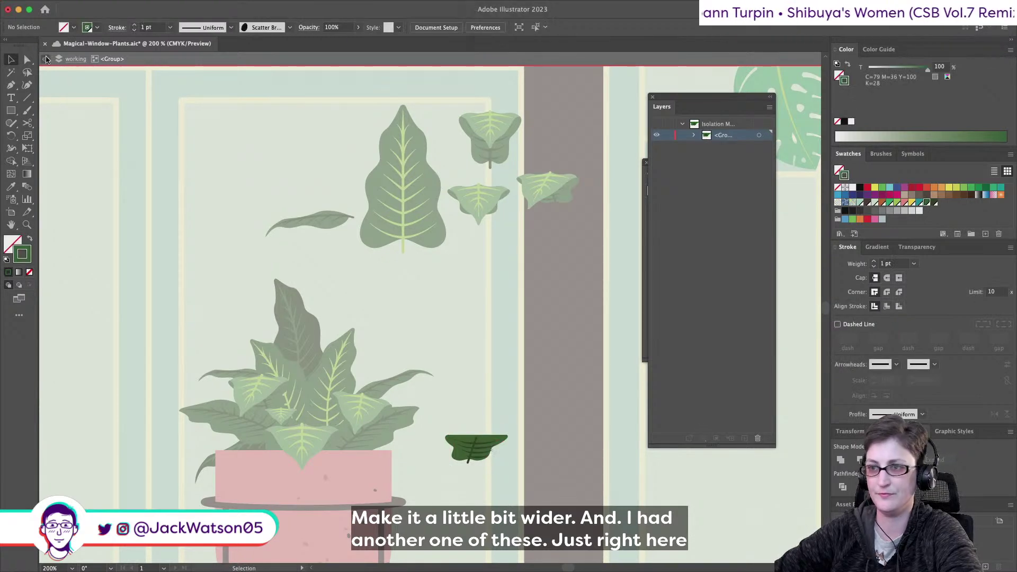
key("super+f")
Move both mirrored leaf parts onto the pot's right rim and layer the dark back part behind the pot
left_click_drag(480, 455, 393, 459)
key("super+x")
key("super+f")
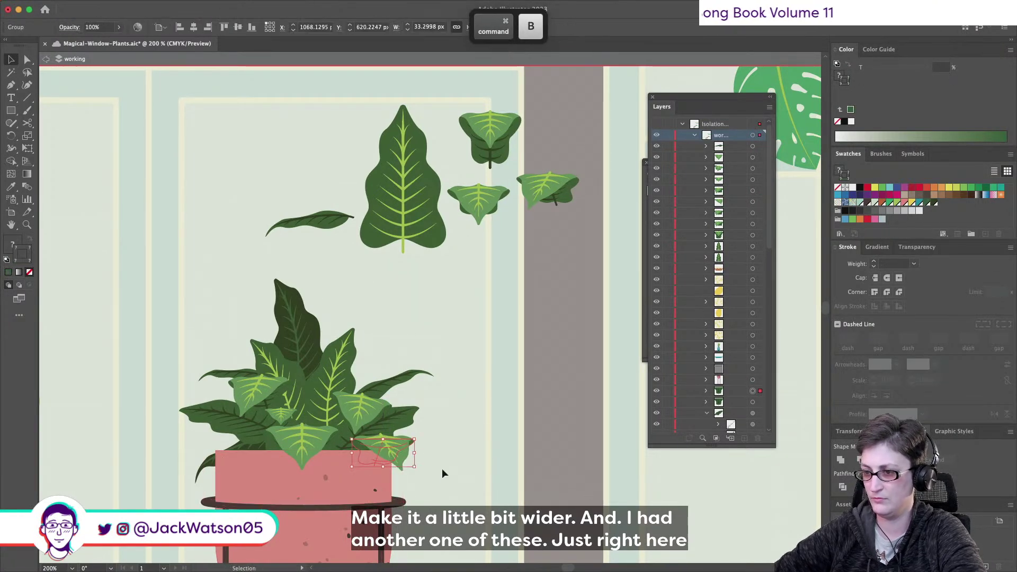
Shrink both mirrored leaf parts together and position them so the leaf hangs over the pot's right rim
scroll(446, 469, "up", 2)
left_click_drag(398, 425, 392, 468)
key("shift+super+a")
key("super+minus")
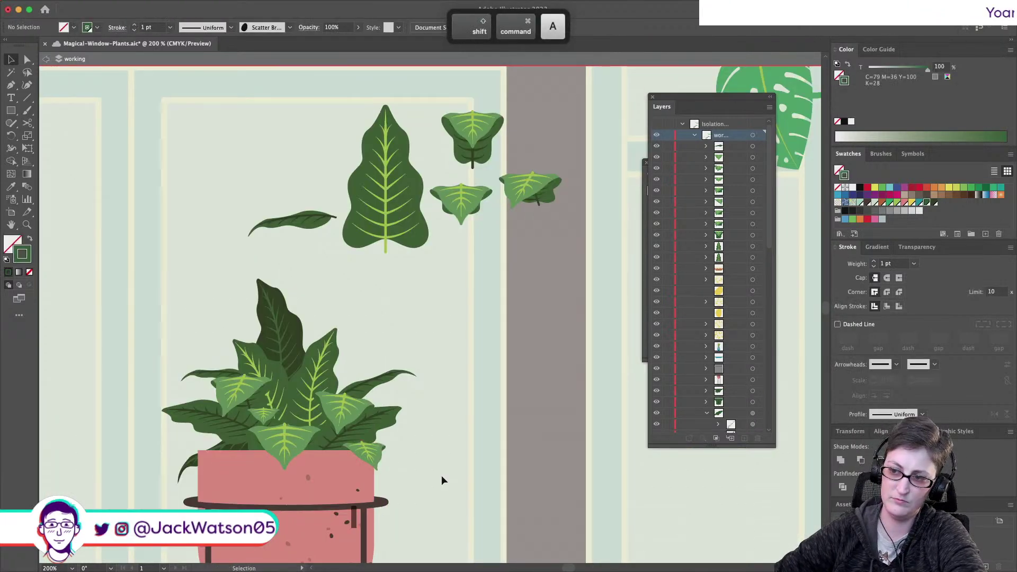
scroll(441, 475, "down", 5)
scroll(484, 453, "up", 5)
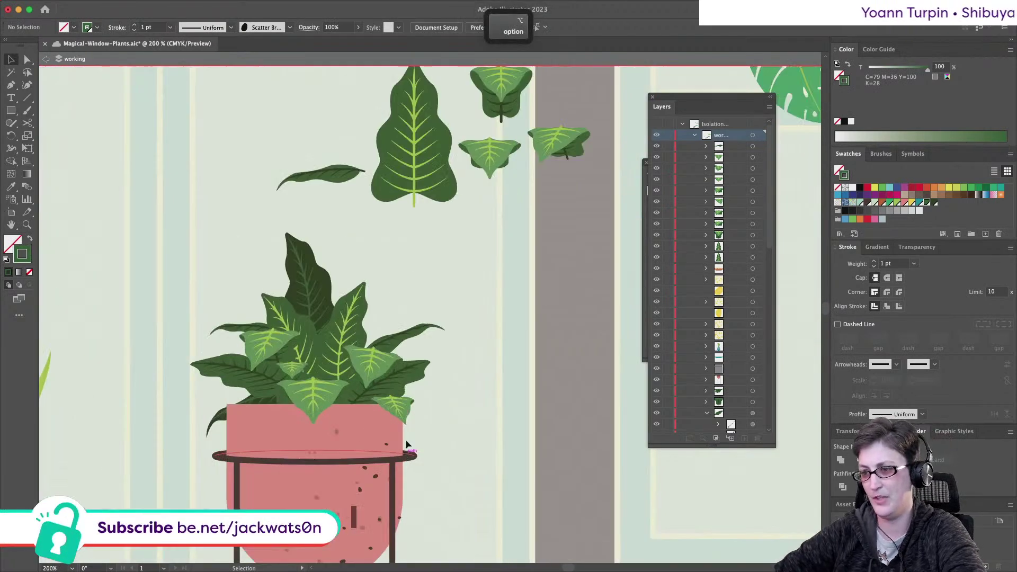
Narrow the front and back parts of the small leaf on the pot's right rim together, keeping them centred
scroll(408, 457, "up", 2)
left_click(418, 389)
left_click(416, 388, "shift")
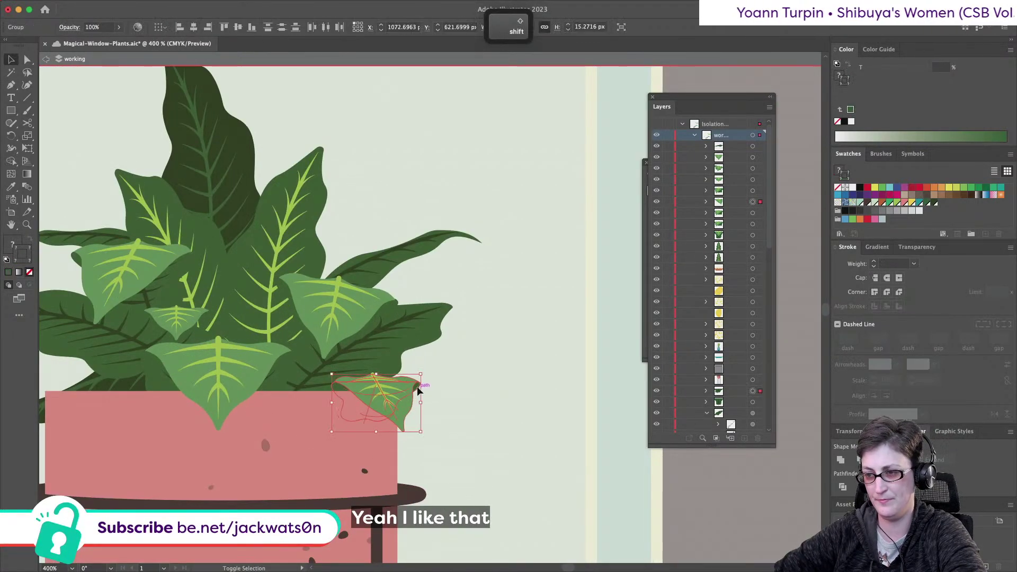
left_click_drag(333, 403, 340, 402)
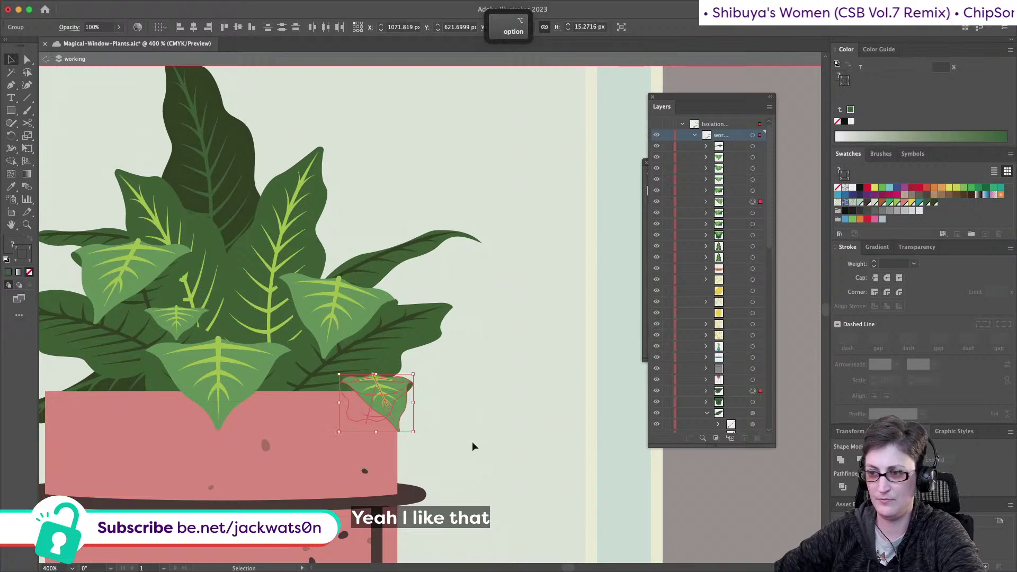
left_click(472, 443)
scroll(473, 442, "down", 3)
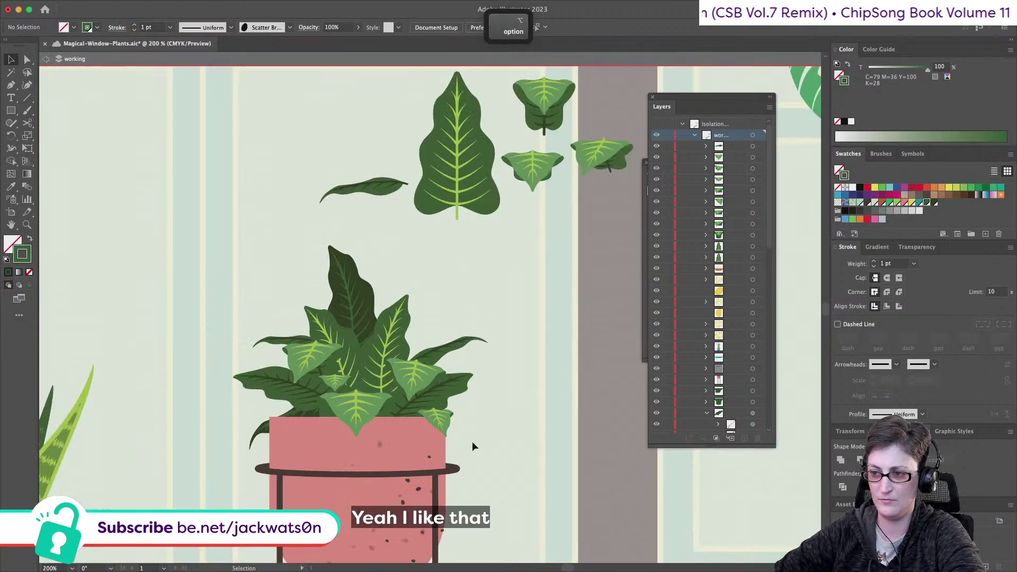
Rotate the two parts of the small right-rim leaf so its tip points outward past the pot's edge
left_click_drag(471, 446, 443, 400)
scroll(455, 440, "up", 3)
left_click(523, 425)
scroll(524, 423, "down", 5)
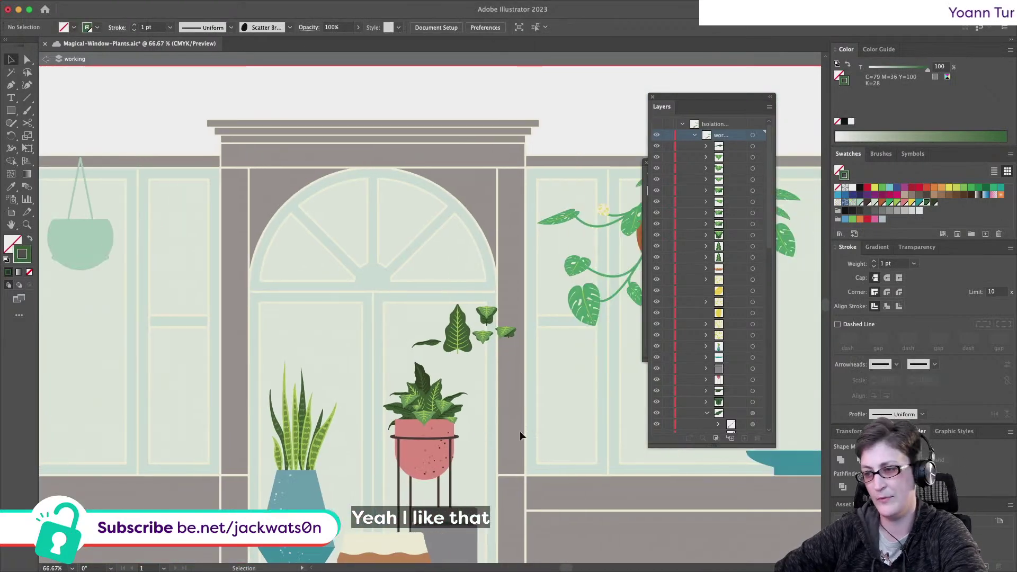
scroll(439, 410, "up", 5)
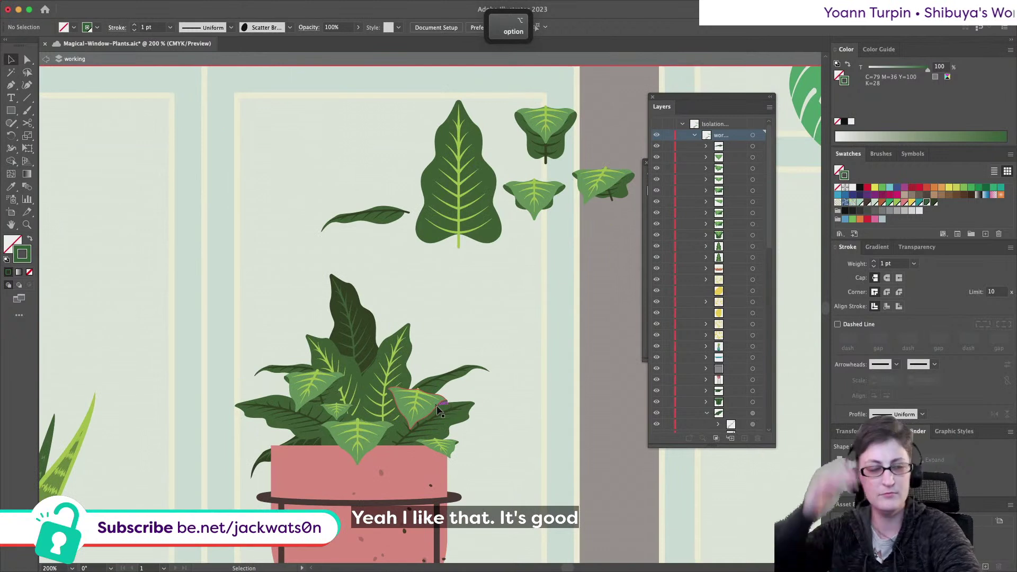
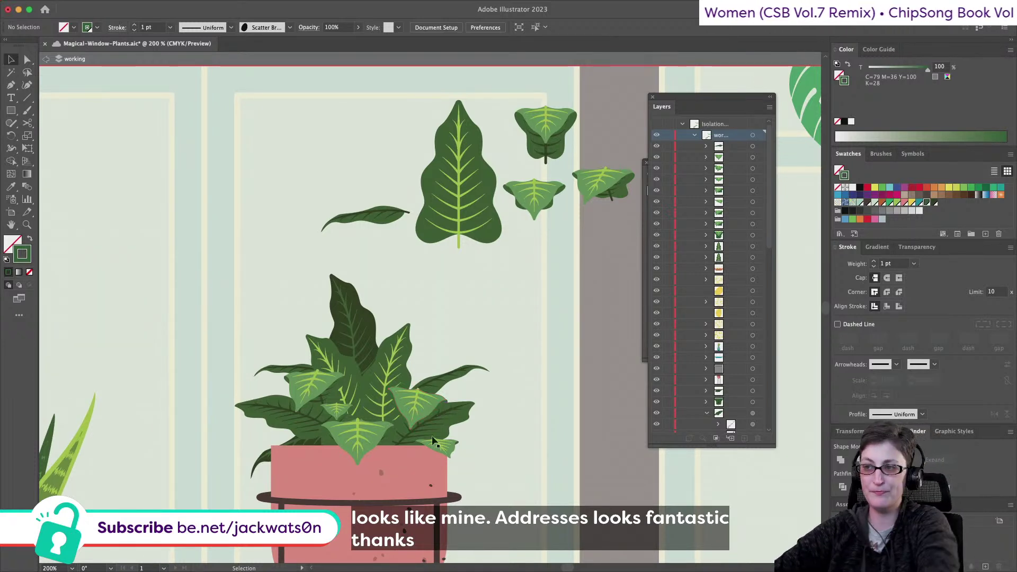
Draw a straight vertical line about 84 px long above the plant's left side, using the large leaf's lime-green vein stroke
left_click(28, 60)
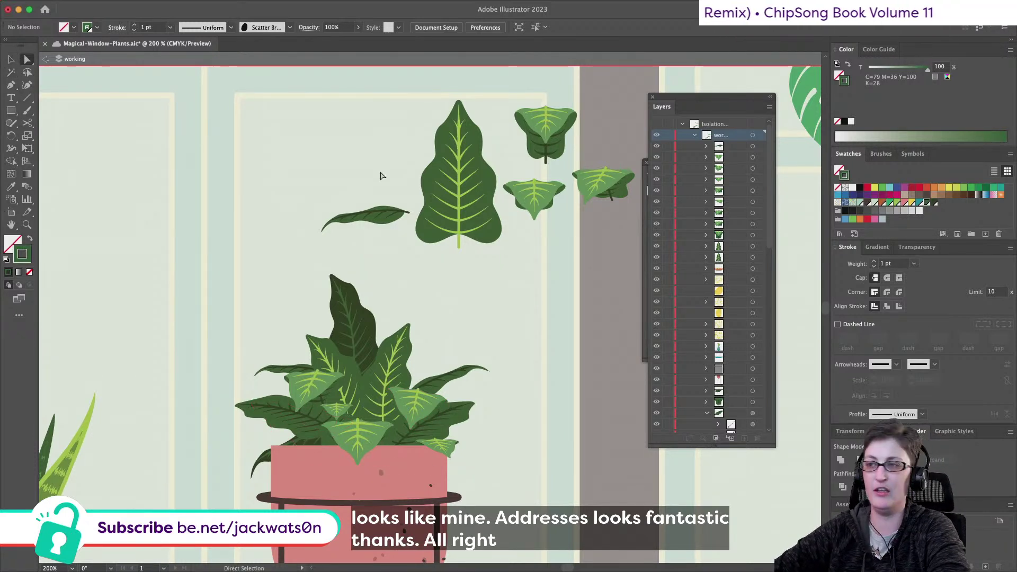
left_click(459, 243)
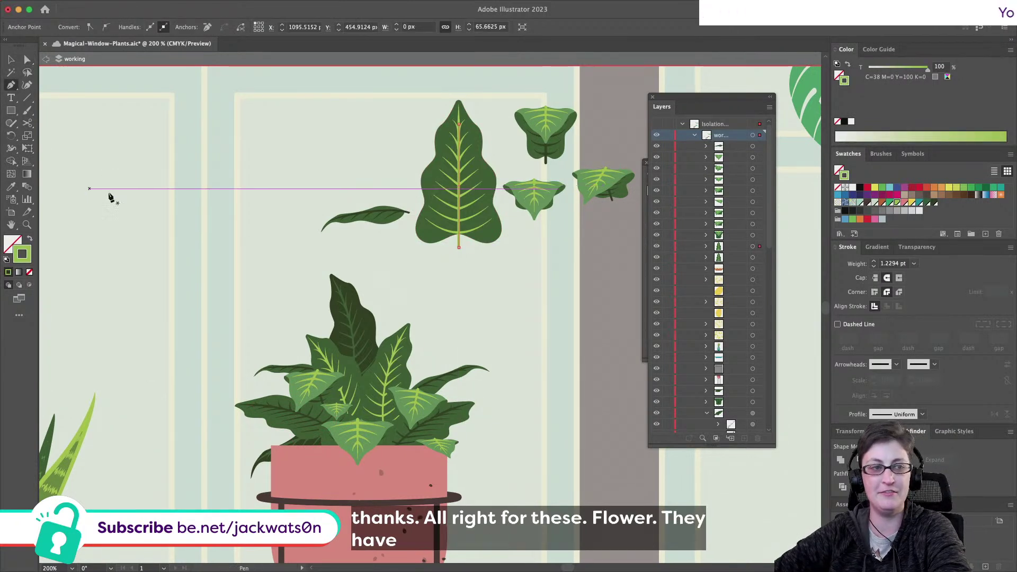
left_click(278, 169)
left_click(278, 365, "shift")
key("shift+super+a")
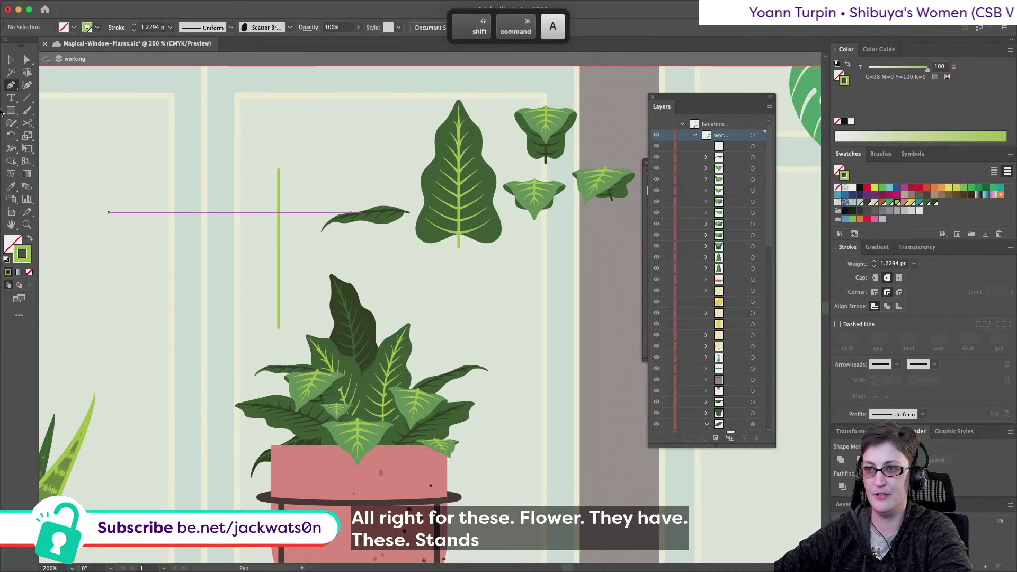
Move the lime-green line over the plant's left side and layer it behind the light-green leaf there
left_click(28, 60)
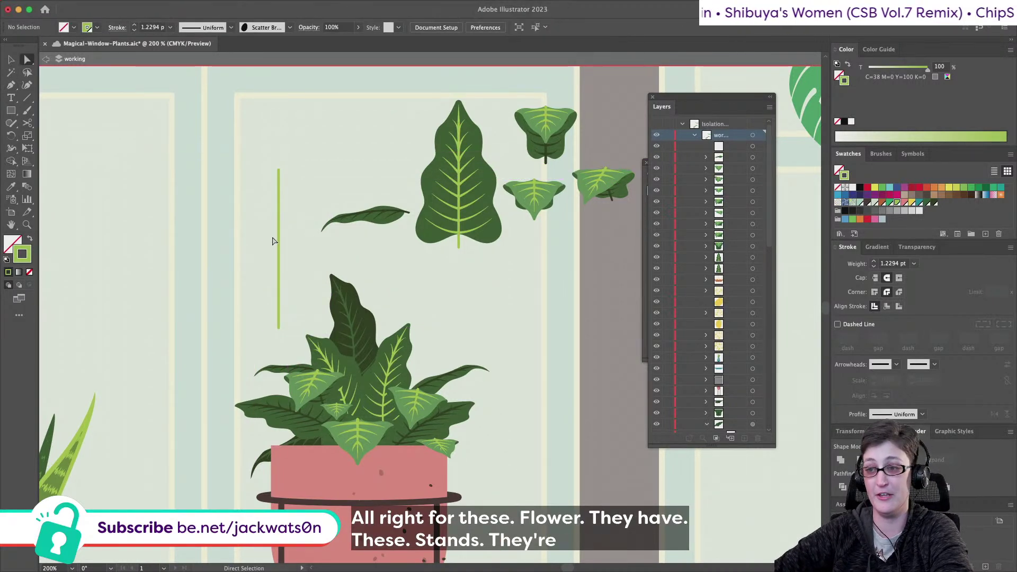
left_click_drag(279, 242, 311, 318)
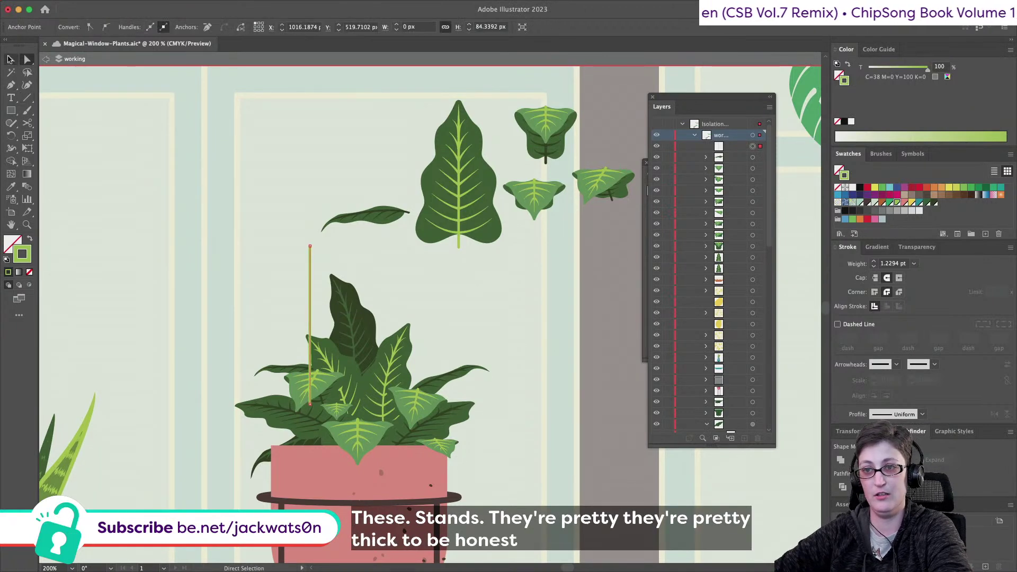
key("shift+super+a")
left_click(313, 313)
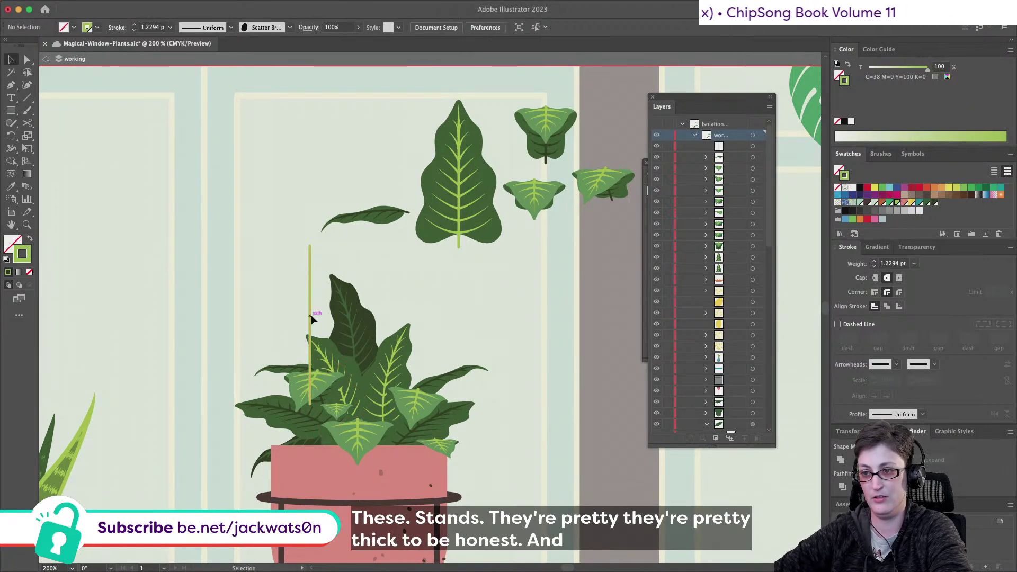
key("super+x")
left_click(324, 396)
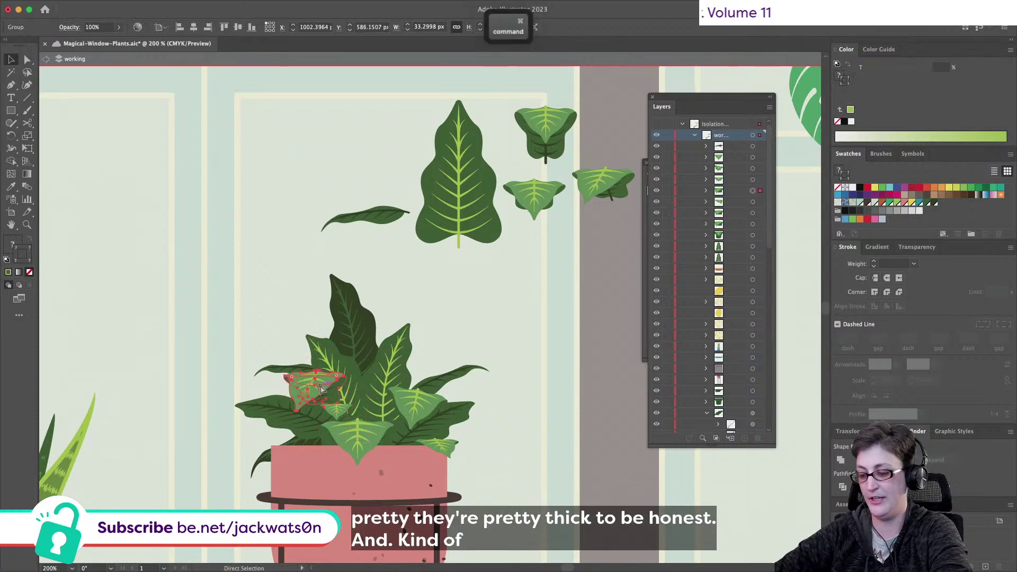
key("super+b")
left_click(224, 295)
Shift the stem slightly right, lower its upper end outward to the left, and give it a gentle curve
scroll(252, 327, "up", 2)
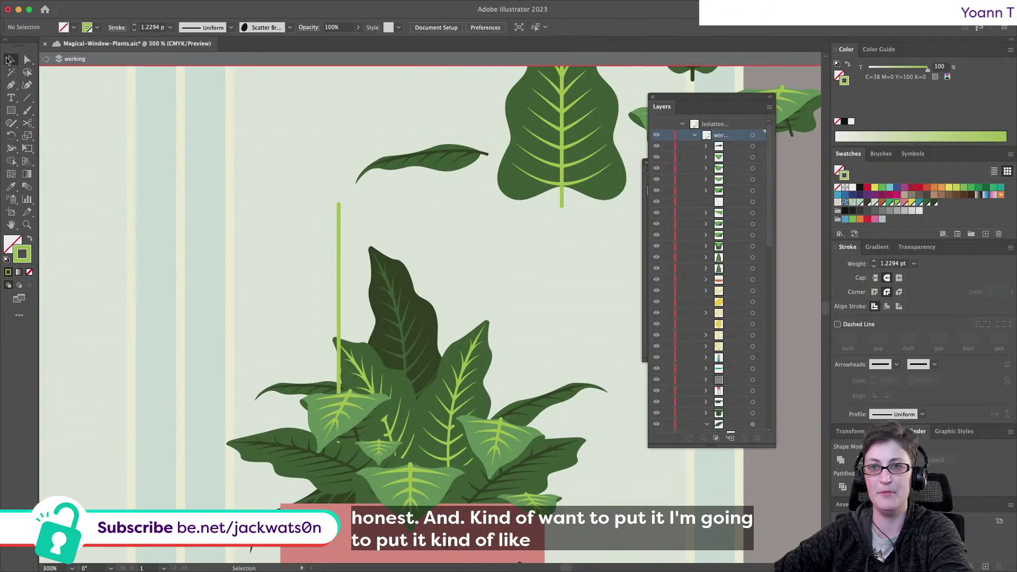
left_click_drag(343, 330, 362, 330)
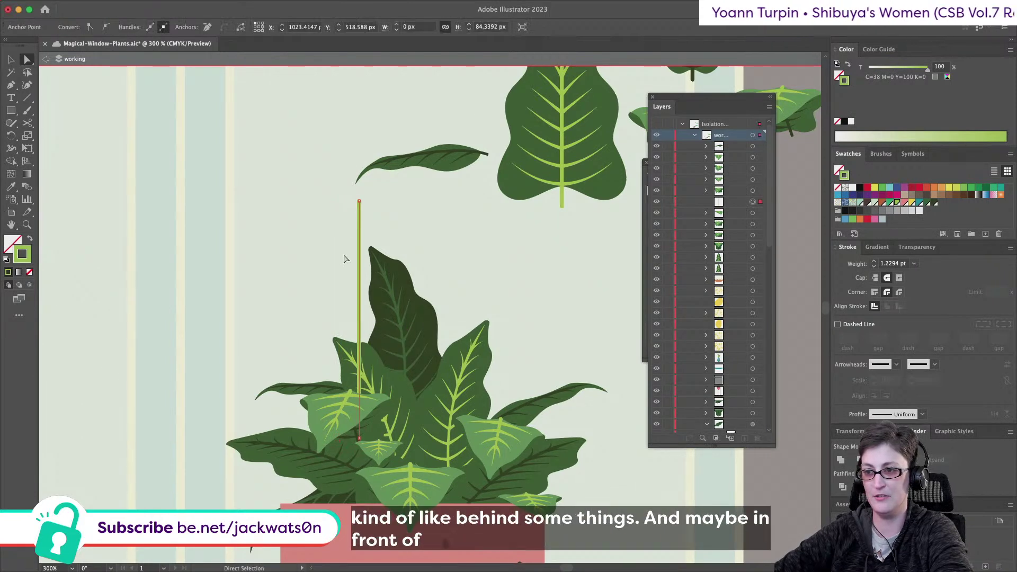
left_click_drag(358, 203, 336, 276)
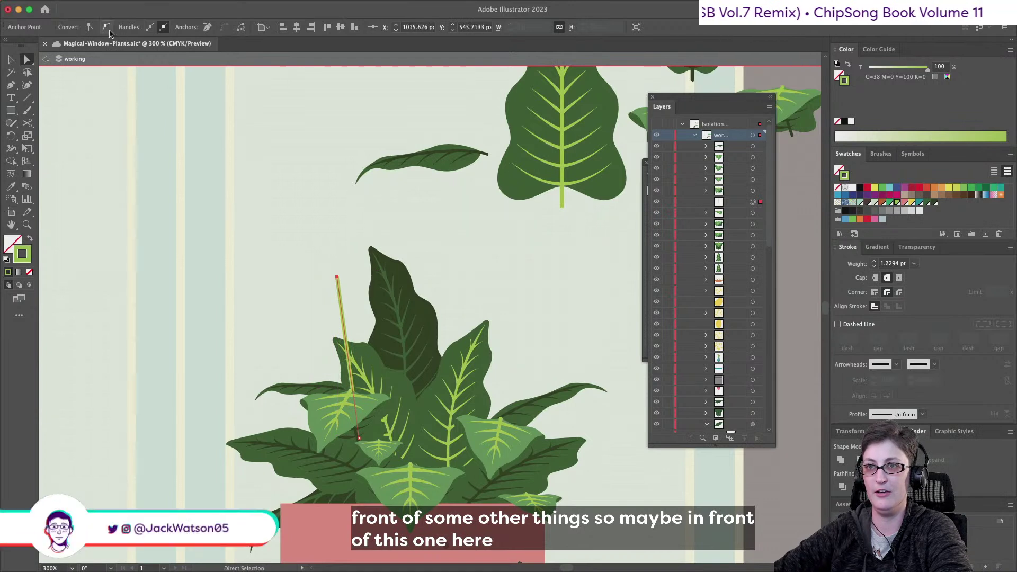
mouse_move(337, 317)
left_mouse_down()
mouse_move(354, 311)
mouse_move(358, 319)
left_mouse_up()
key("shift+super")
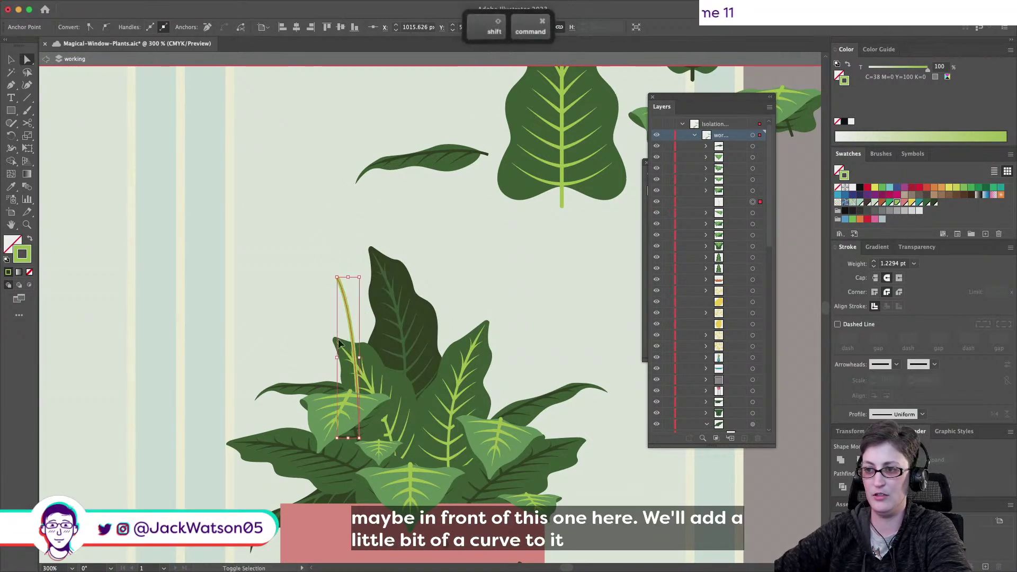
key("shift+super+a")
key("super+minus")
key("super+equal")
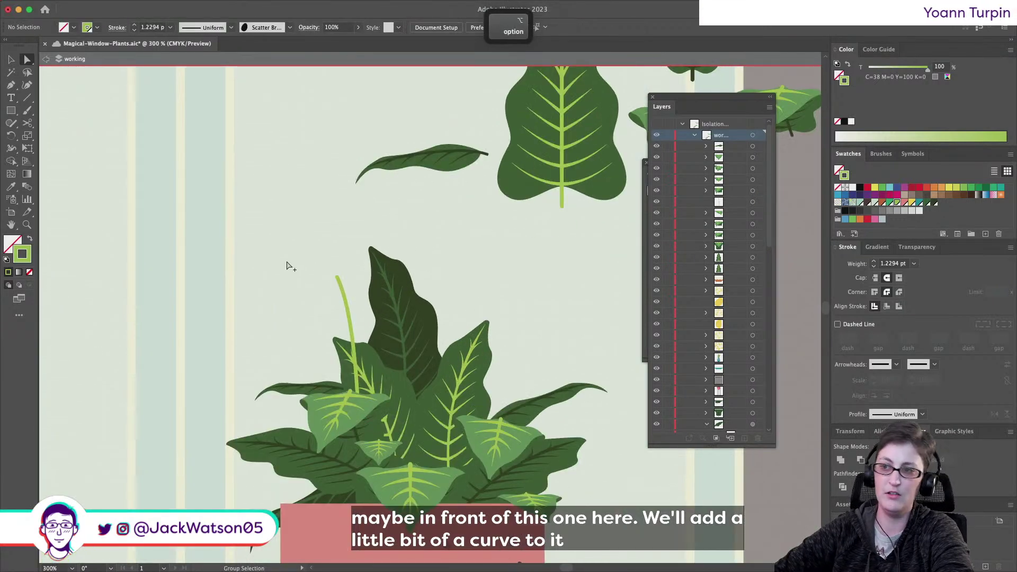
Refine the stem by shortening its lower end, strengthening the curve and lowering its upper tip further outward
left_click(354, 333)
left_click_drag(359, 439, 362, 408)
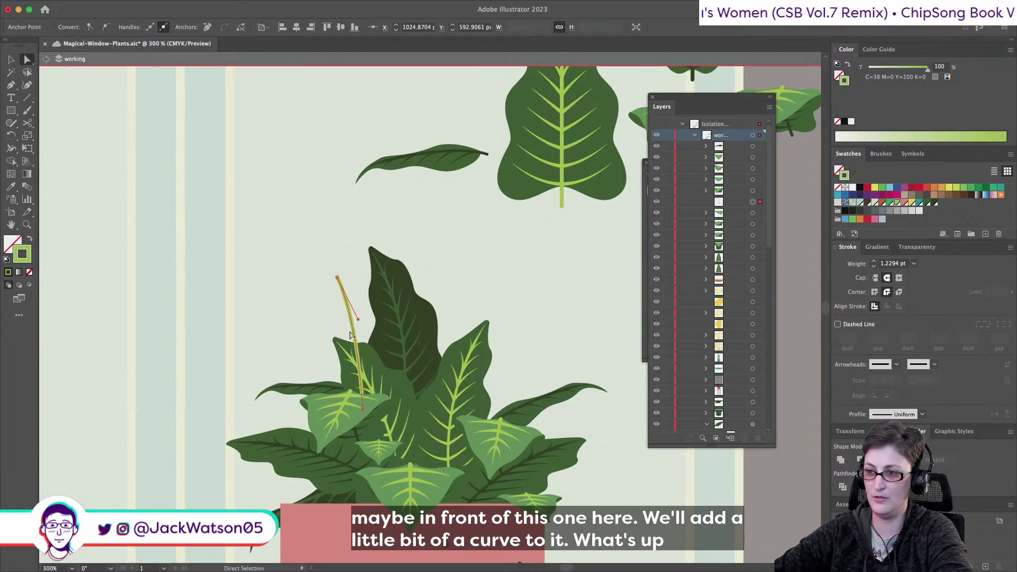
left_click_drag(361, 321, 371, 316)
mouse_move(338, 277)
left_mouse_down()
mouse_move(310, 252)
mouse_move(330, 292)
left_mouse_up()
left_click_drag(365, 413, 375, 402)
key("shift+super+a")
scroll(380, 471, "down", 2)
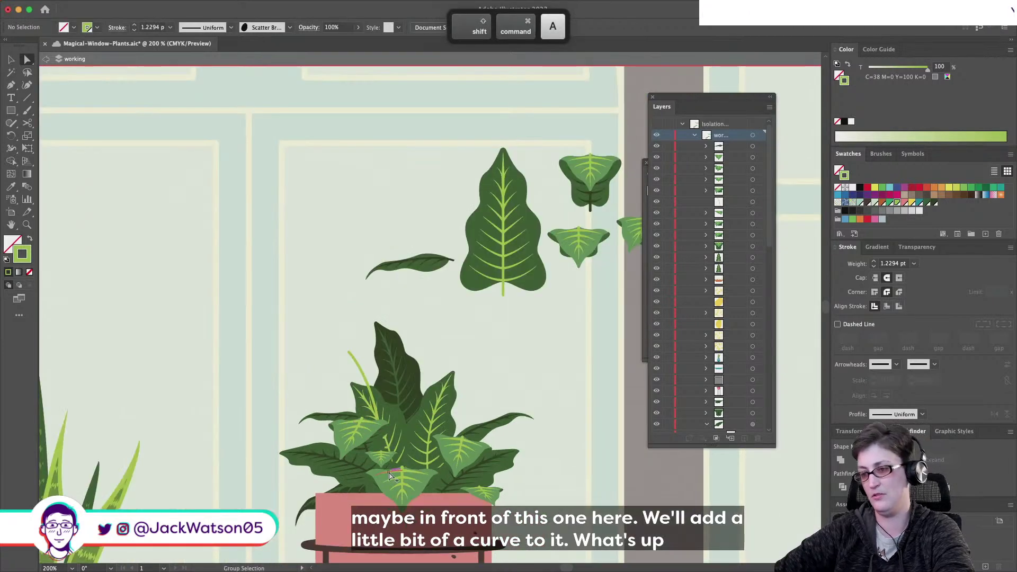
Draw a circle about 21.6 px wide above the stem's tip and make its lime green the fill with no stroke
scroll(389, 426, "up", 3)
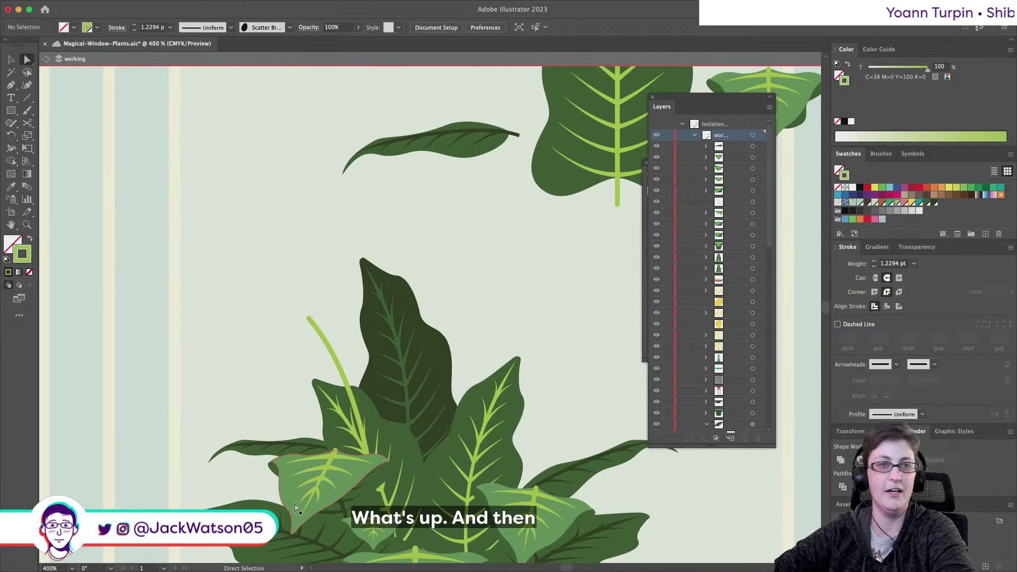
left_click_drag(9, 112, 48, 136)
left_click_drag(217, 225, 300, 308)
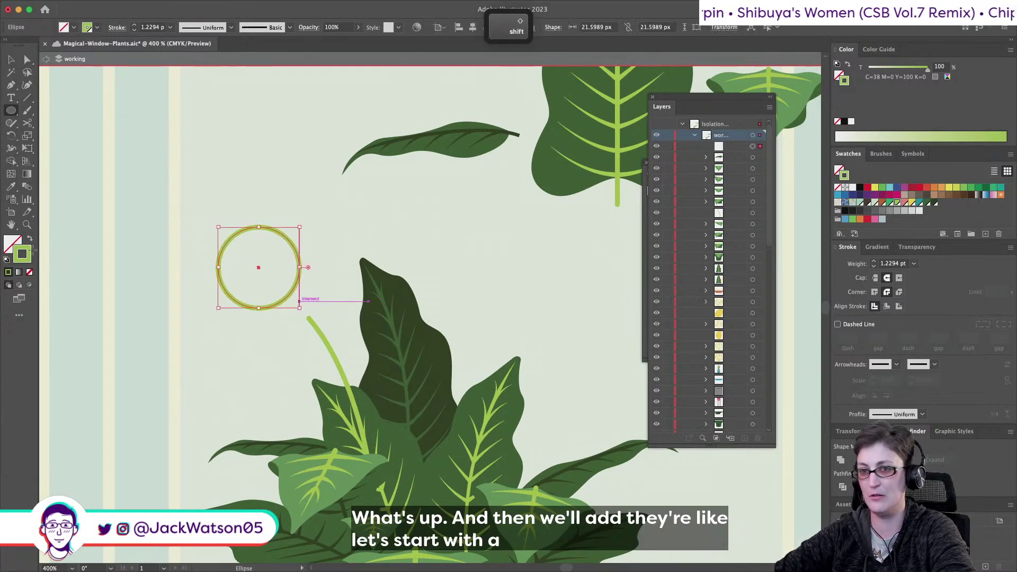
key("shift+x")
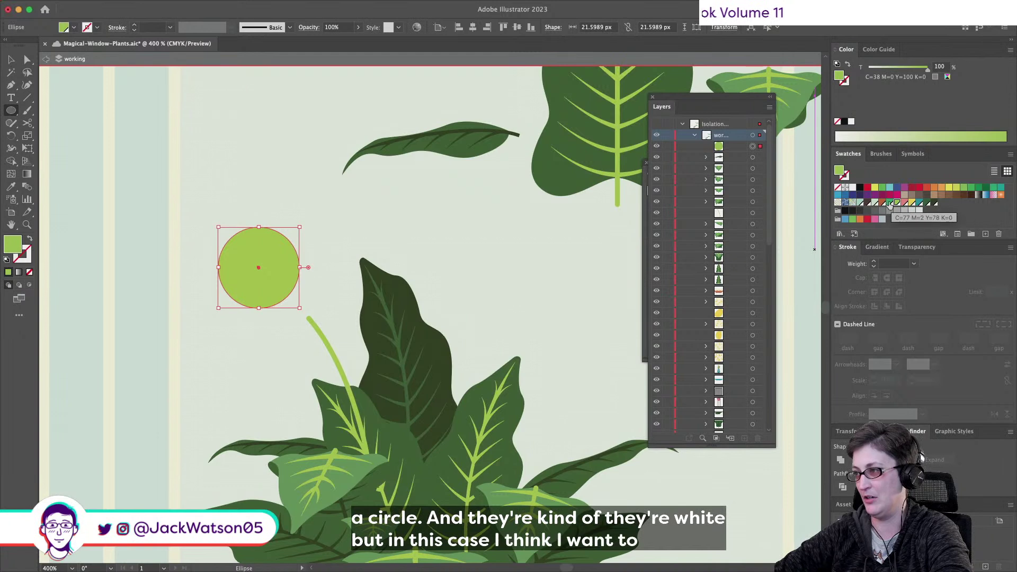
Fill the circle with the yellow swatch (C=2 M=8 Y=94 K=0) at a 15% tint
left_click(872, 203)
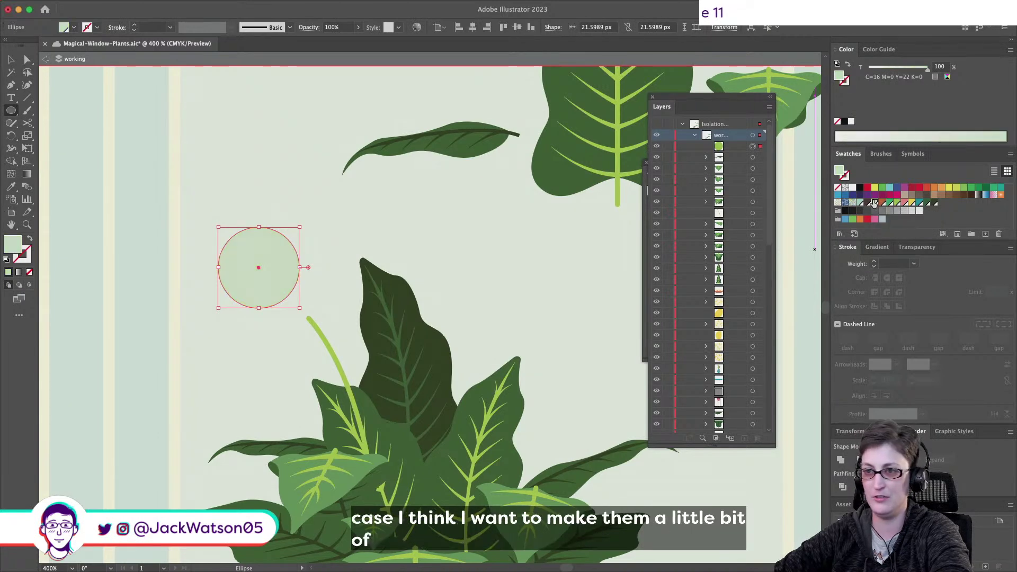
left_click(907, 204)
left_click(911, 203)
left_click(940, 66)
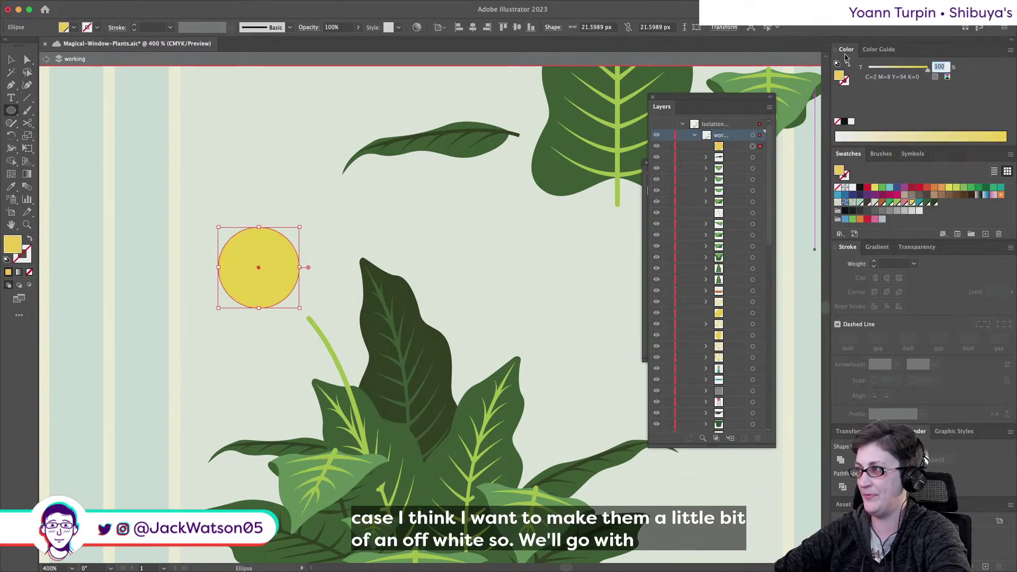
type("15")
left_click(329, 255)
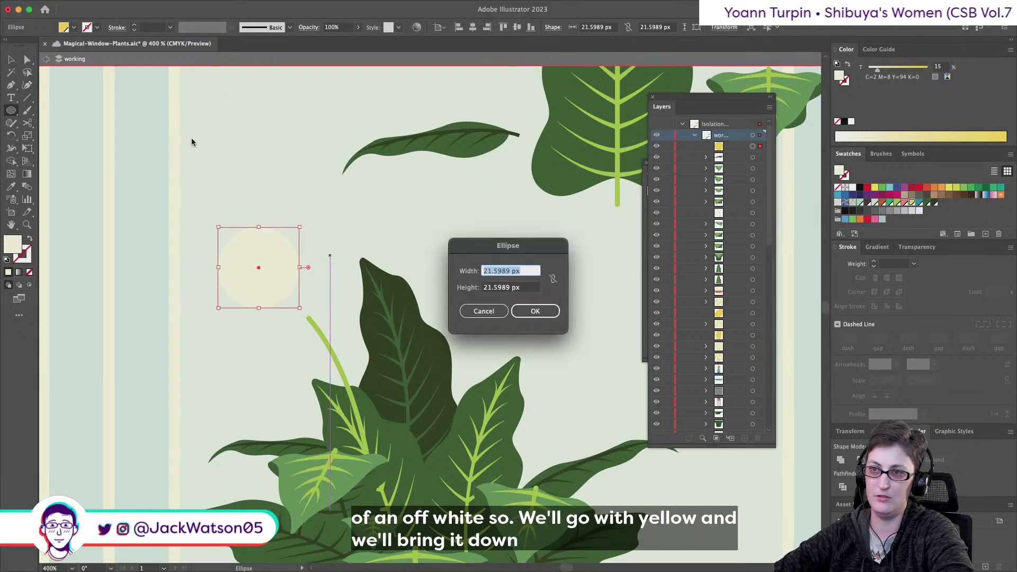
left_click(500, 310)
key("a")
key("shift+super+a")
Try a 25% tint on the circle's yellow fill and undo it
scroll(208, 191, "down", 5)
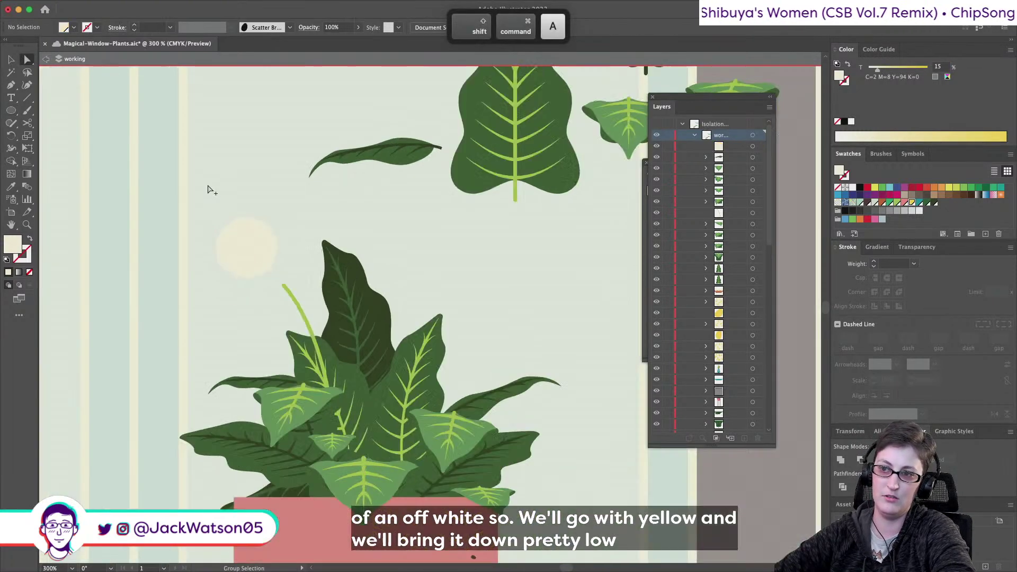
scroll(209, 191, "up", 2)
left_click(224, 225)
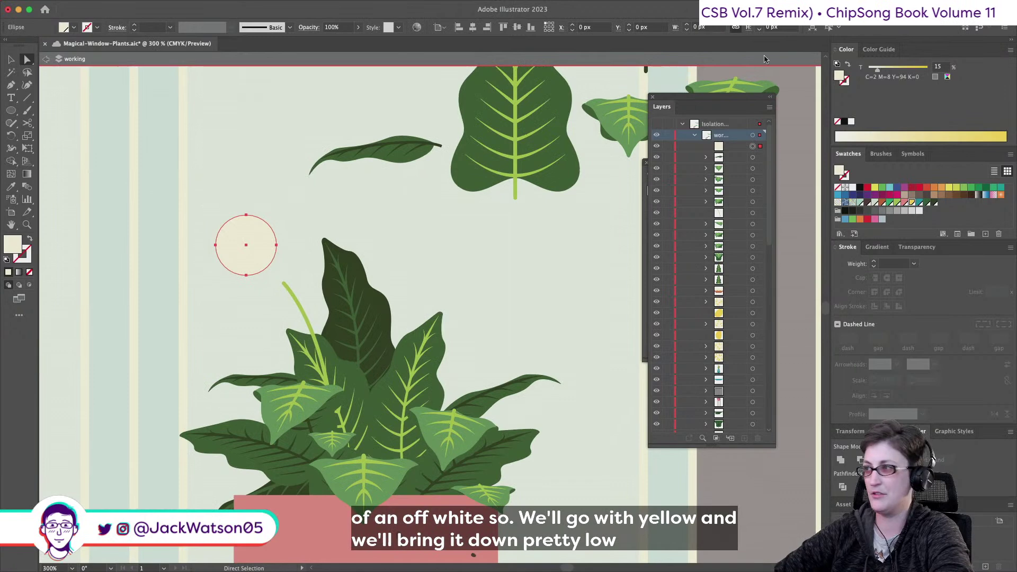
type("25")
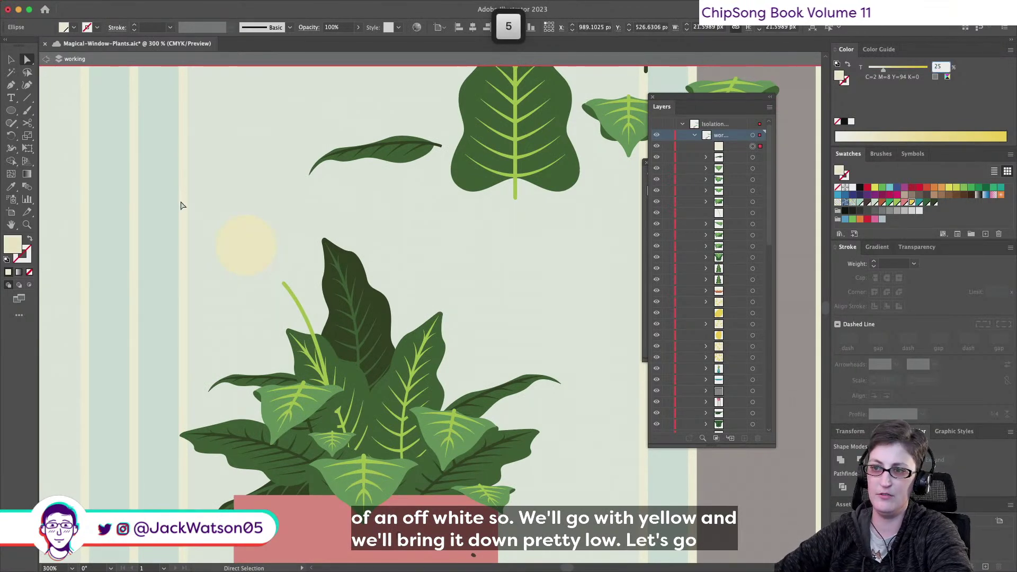
key("super+z")
key("shift+super+a")
Set the tint of the circle's yellow fill to 5%
scroll(277, 250, "up", 1)
left_click(269, 255)
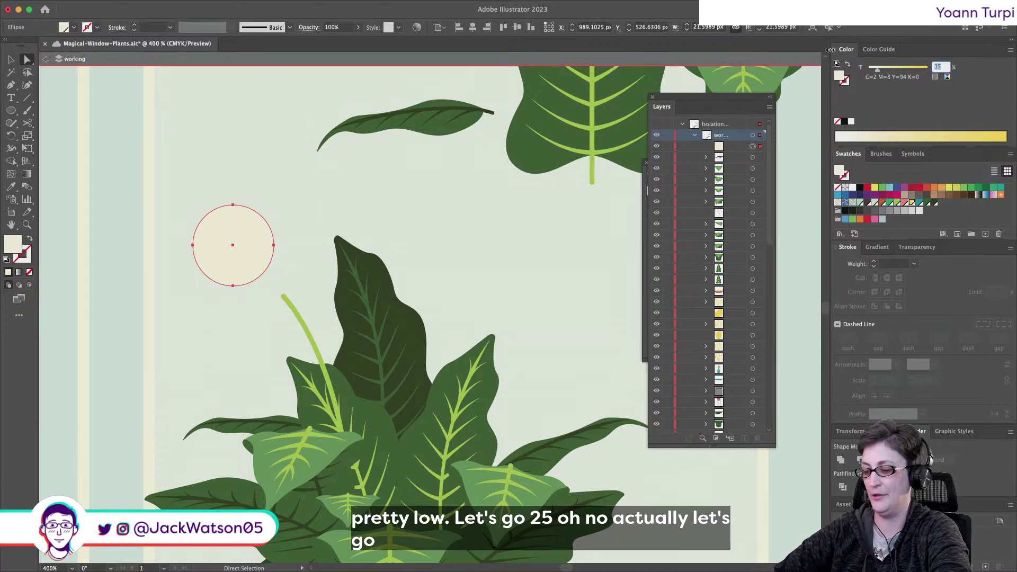
type("5")
scroll(459, 180, "down", 3)
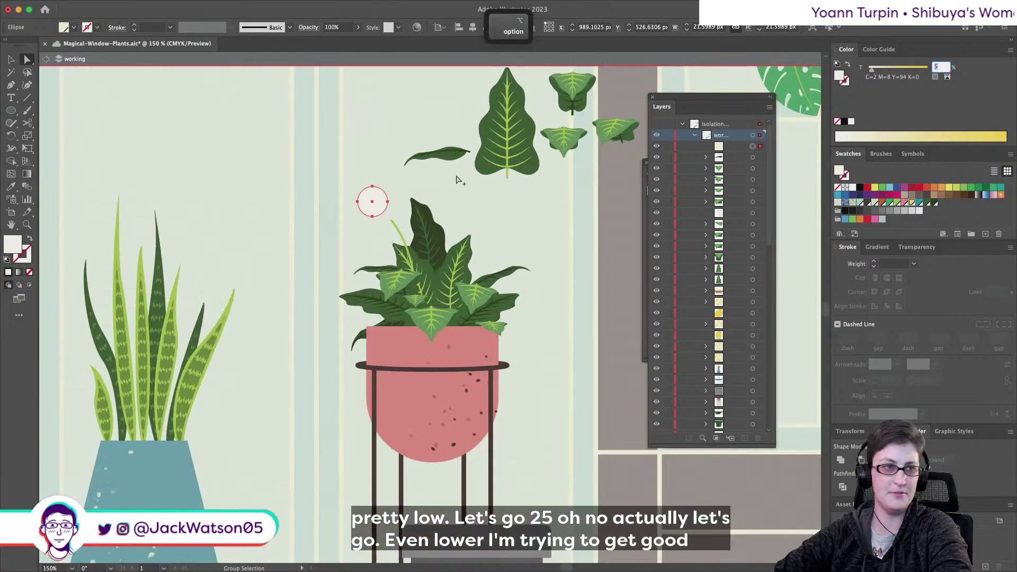
scroll(458, 180, "up", 1)
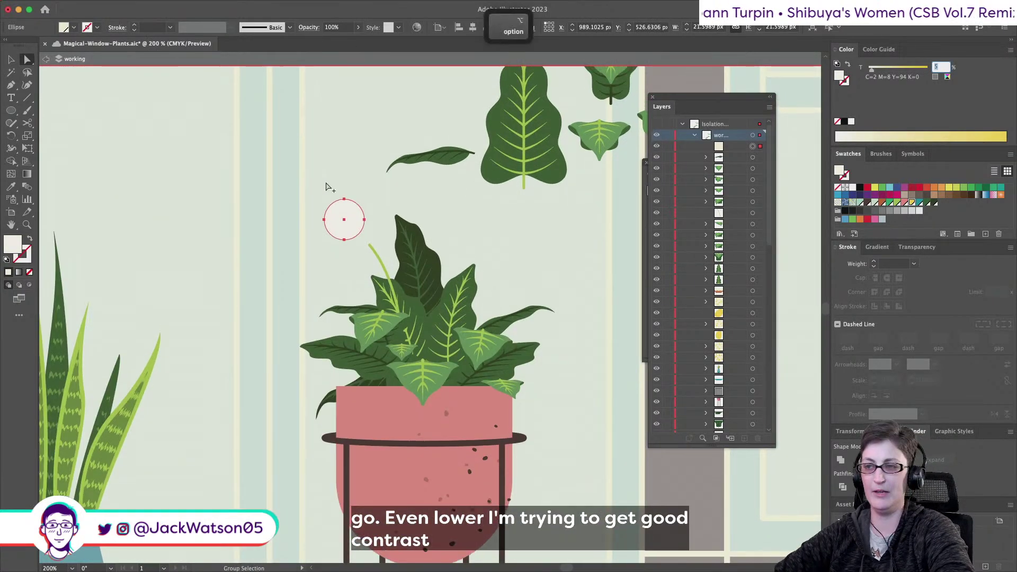
Pull the circle's top anchor point straight up and convert it to a corner to form a pointed teardrop petal
scroll(327, 186, "up", 3)
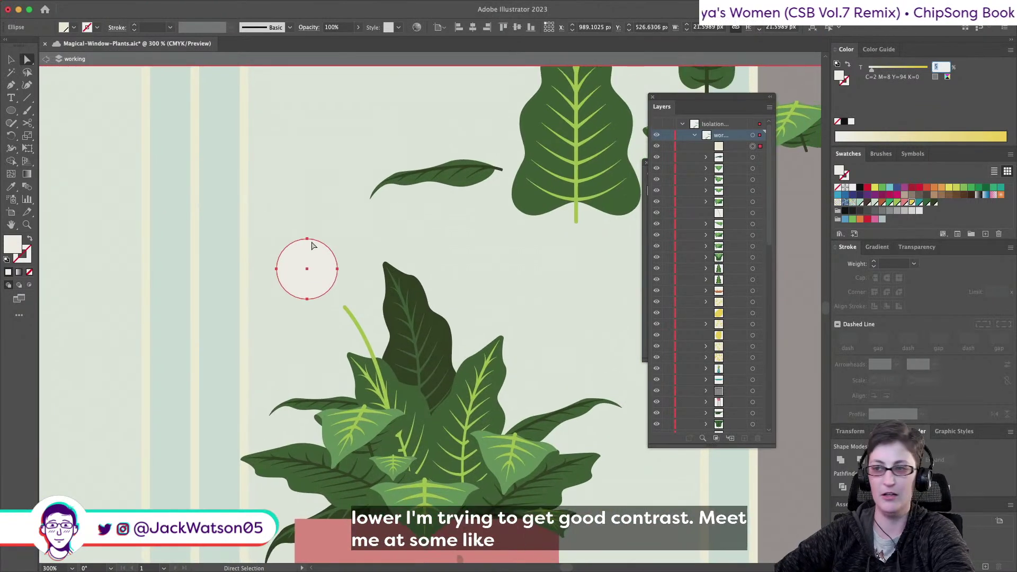
left_click_drag(307, 243, 311, 193)
scroll(302, 234, "up", 1)
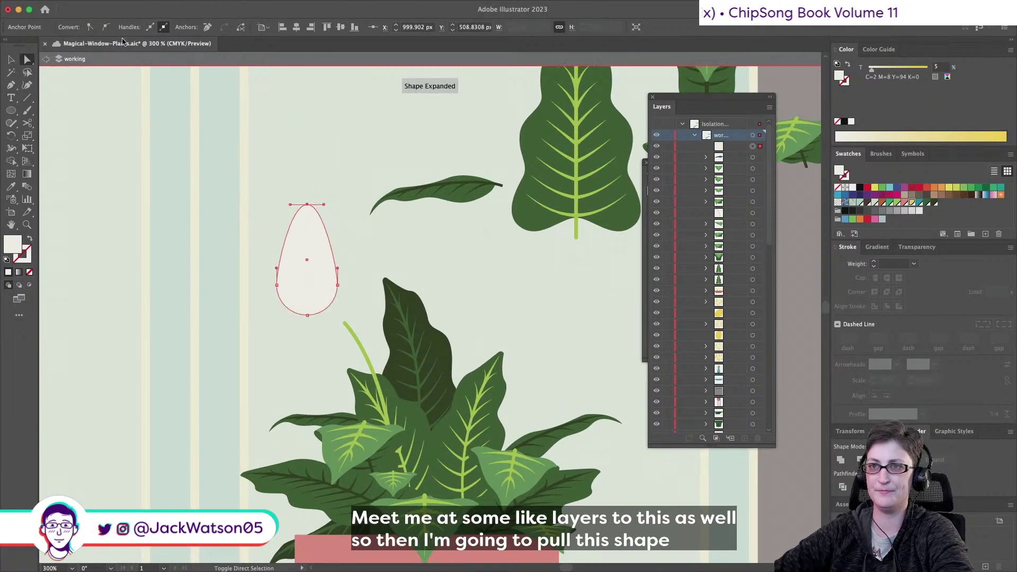
Try to bulge both sides of the teardrop by lengthening its side handles, and undo back to the plain teardrop
left_click(276, 286)
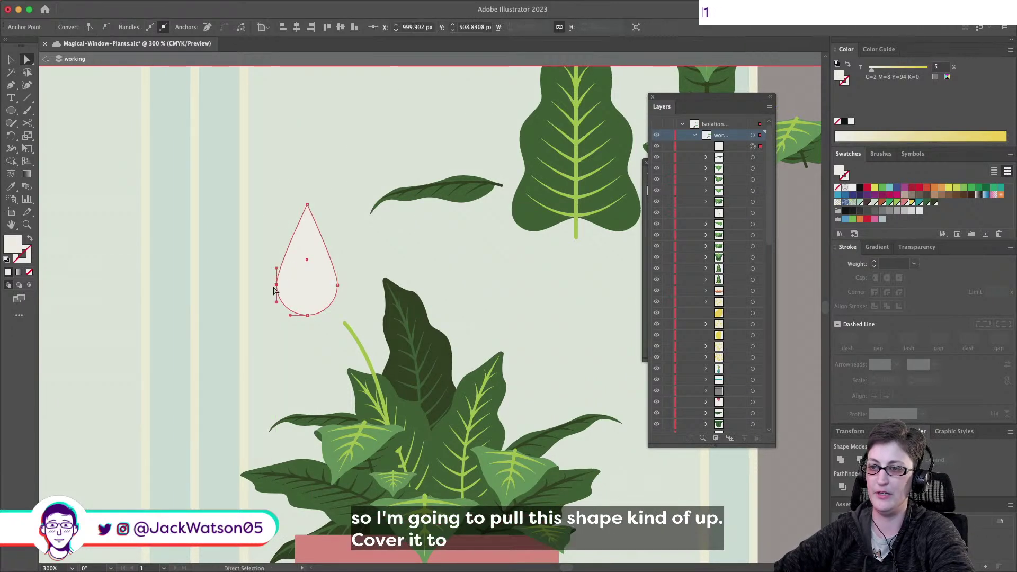
left_click_drag(276, 286, 278, 238)
left_click(338, 285, "alt")
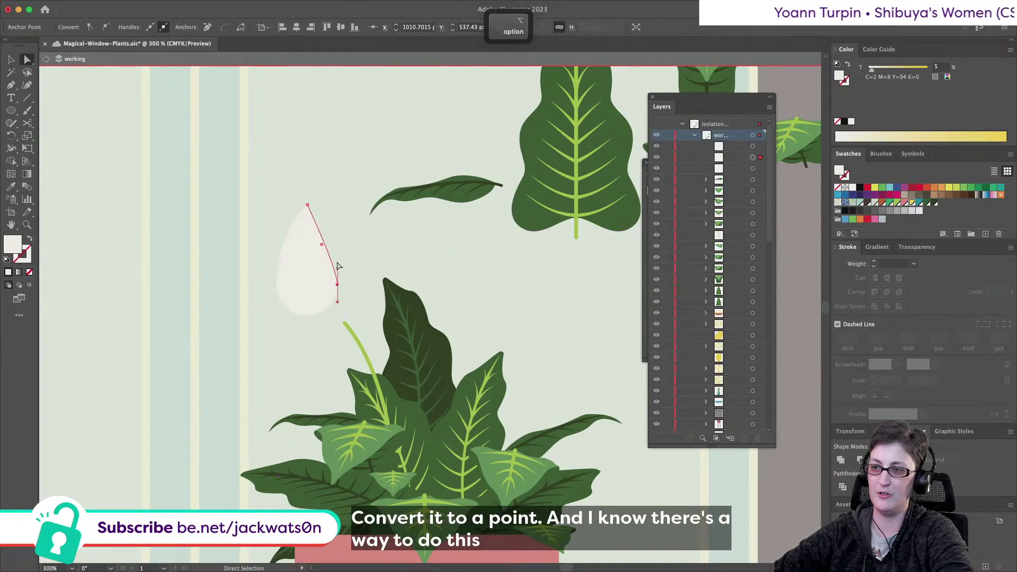
left_click_drag(338, 270, 339, 226)
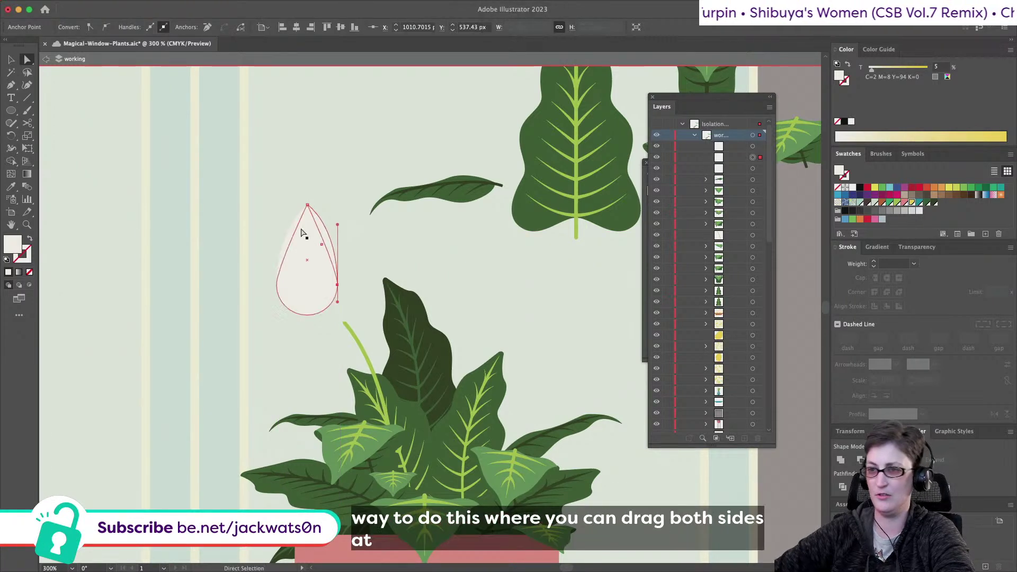
scroll(301, 229, "up", 1)
key("super+z")
key("super+z")
key("super+z")
key("super+z")
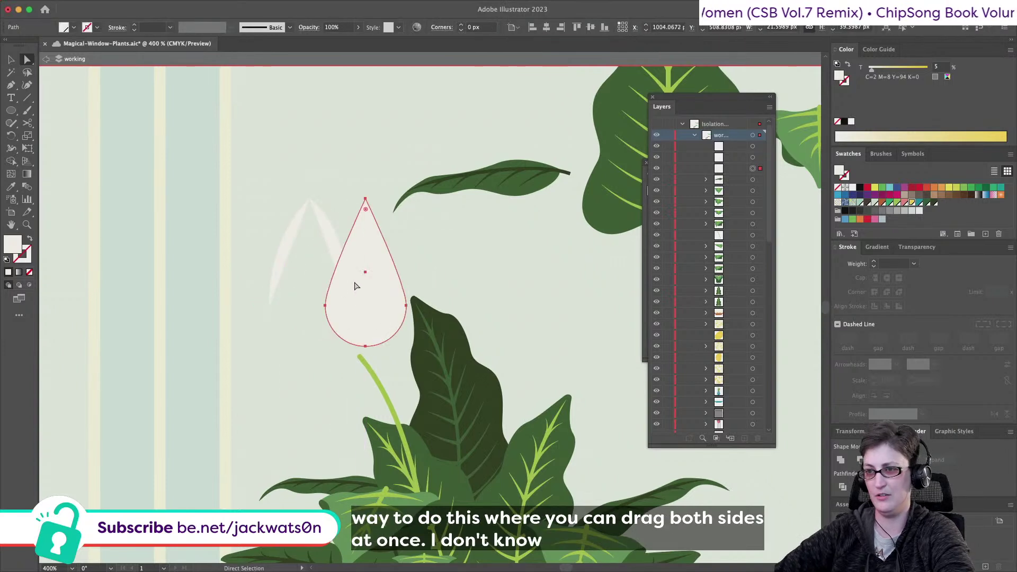
key("super+z")
key("super+z")
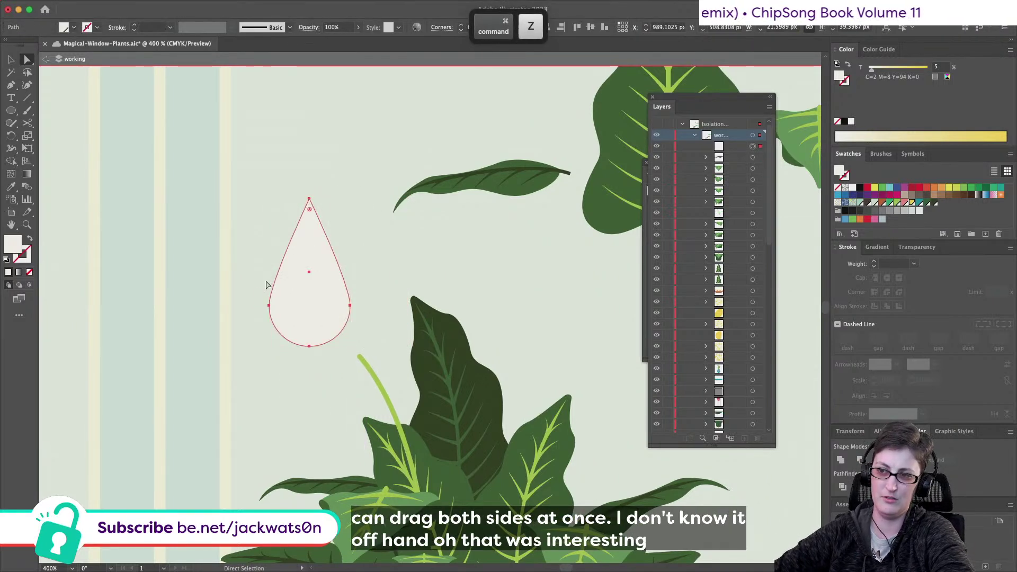
Lengthen the upper handle of the teardrop's left anchor and pull a vertical handle from the tip to curve the left side inward
left_click(264, 316)
left_click_drag(270, 306, 269, 232)
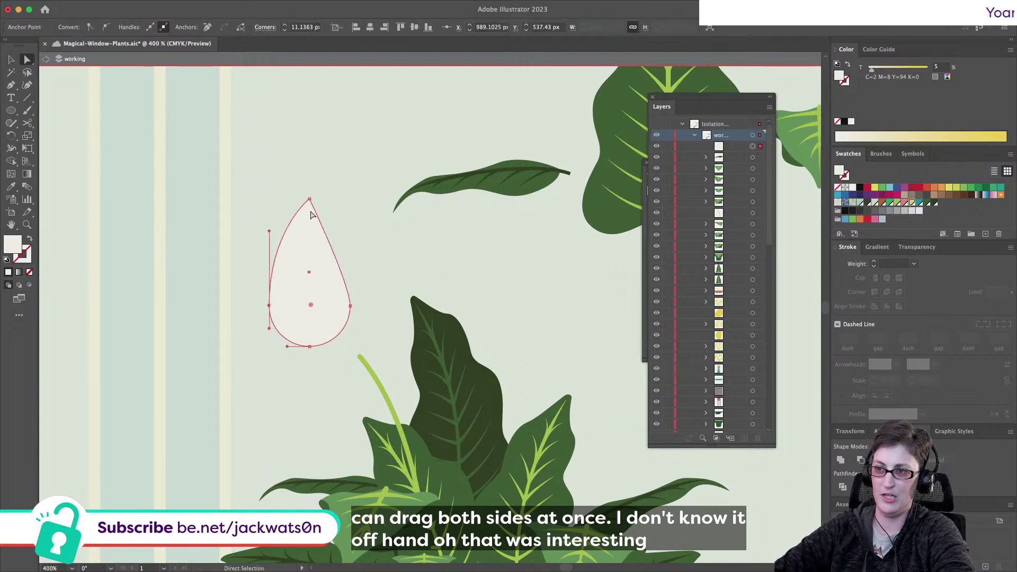
left_click(309, 200)
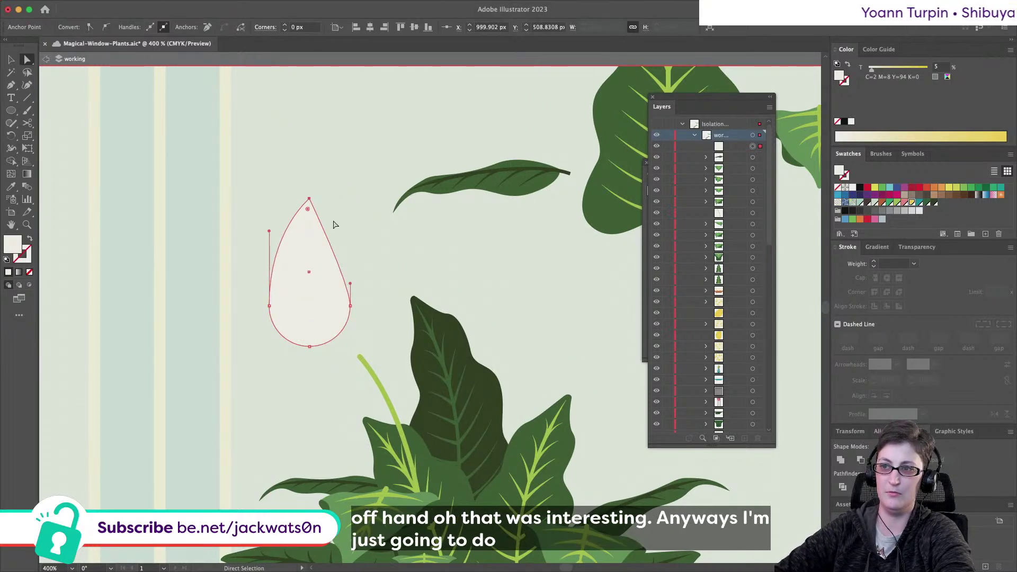
left_click_drag(307, 209, 309, 238)
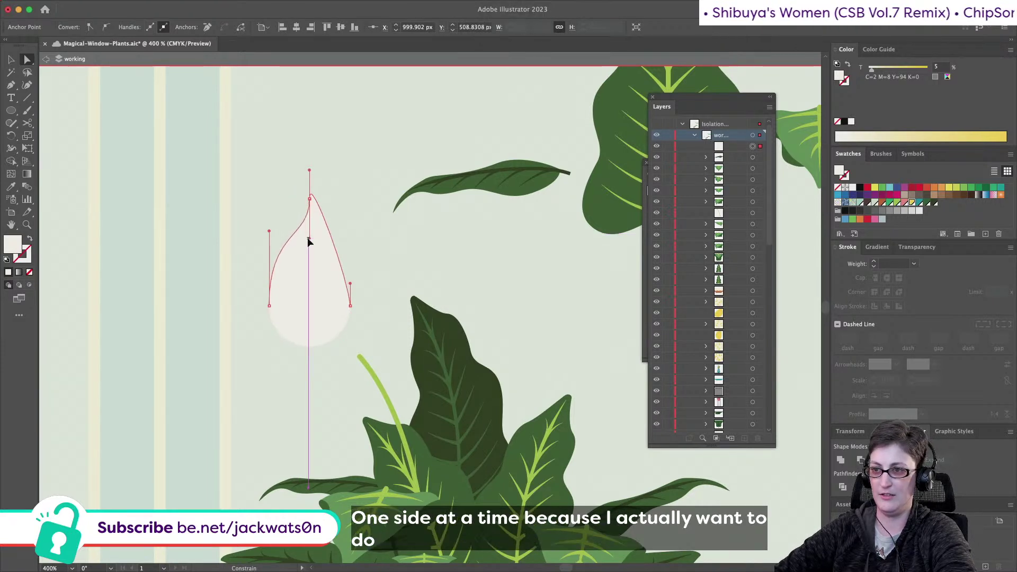
Delete the teardrop's right anchor to keep only the left half, and slightly shorten the left anchor's upper handle
left_click(350, 307)
key("BackSpace")
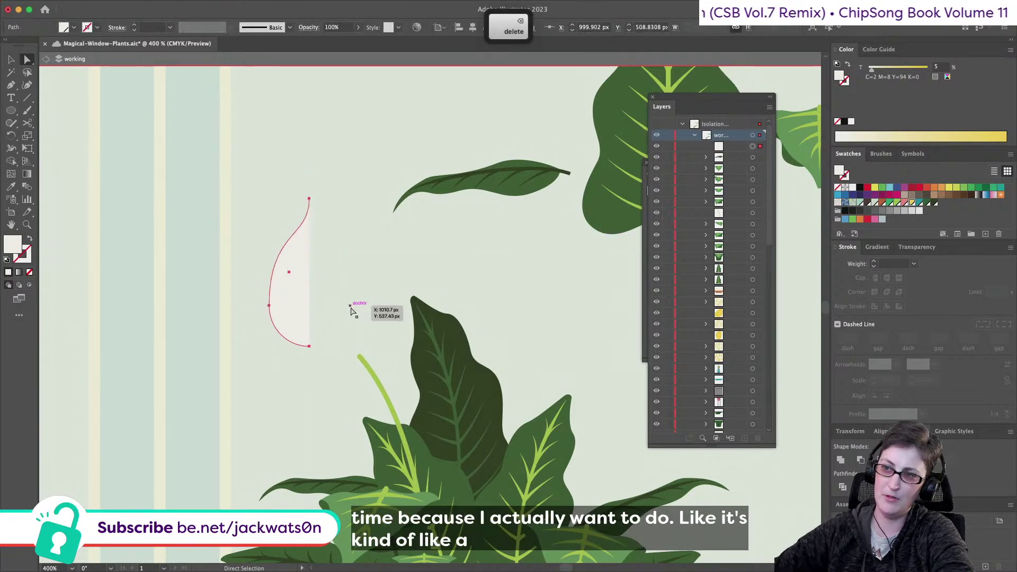
left_click(268, 305)
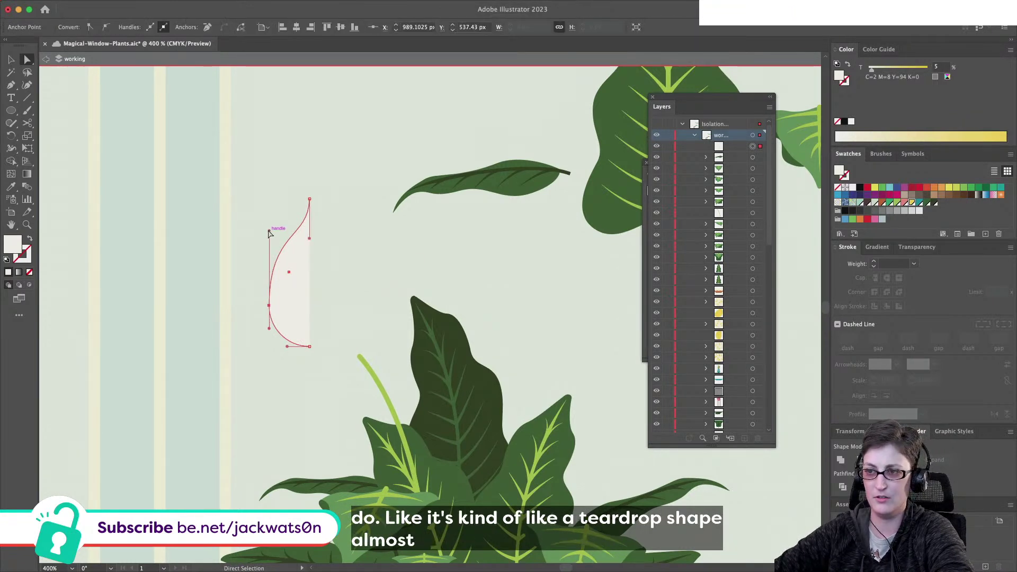
left_click_drag(269, 232, 266, 247)
key("super+shift+a")
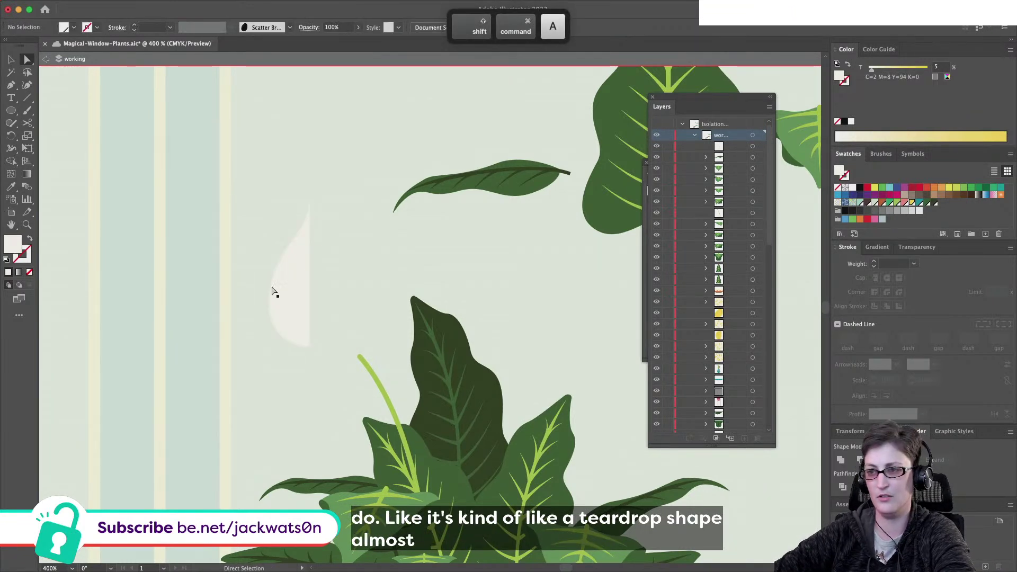
Paste a copy of the half petal in front and reflect it horizontally
key("v")
left_click(277, 294)
left_click(130, 6)
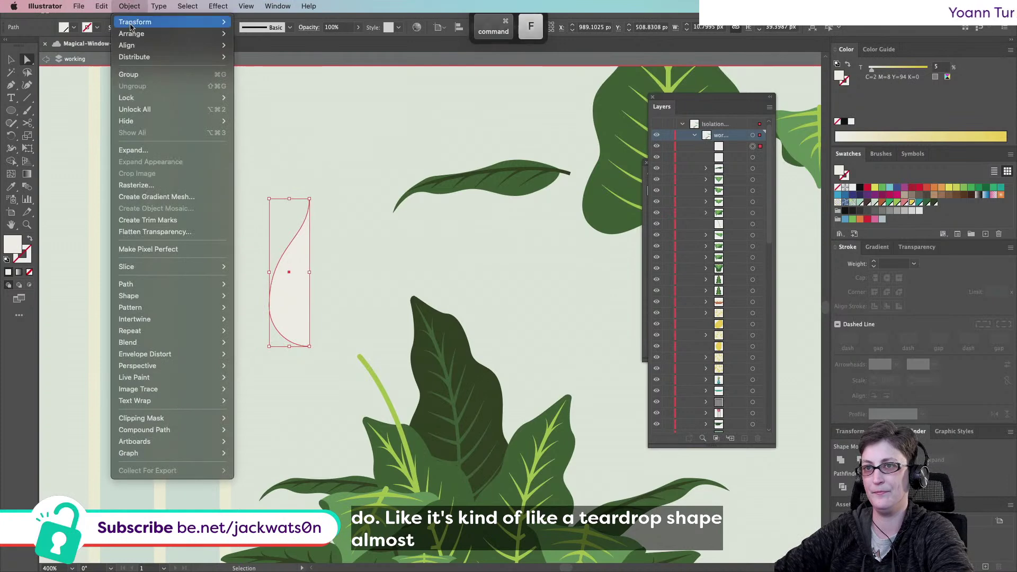
mouse_move(175, 21)
left_click(256, 64)
key("Return")
Move the mirrored half against the left half along the centre line and join both into one closed petal
key("a")
left_click_drag(290, 297, 329, 293)
left_click(310, 305, "shift")
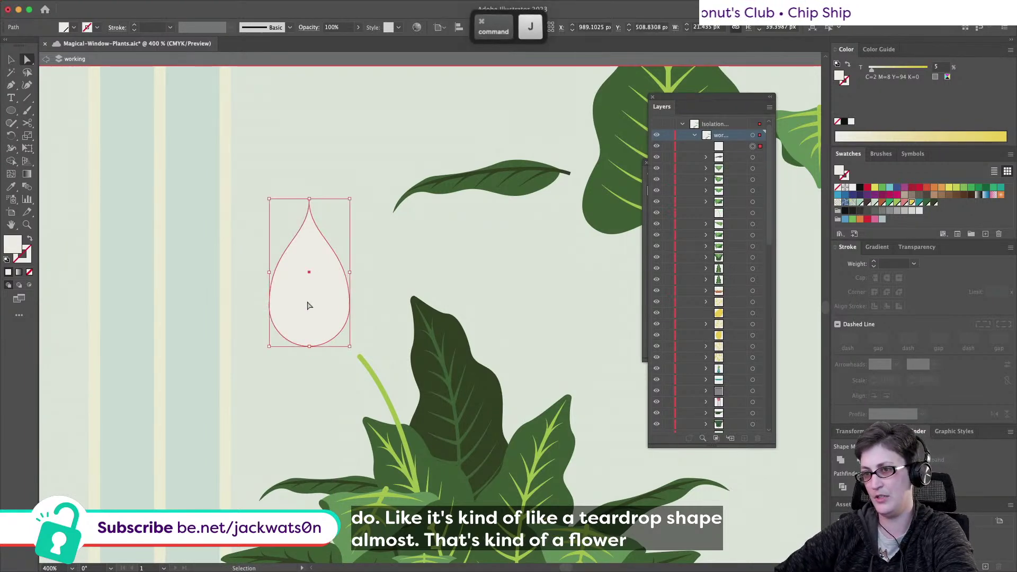
scroll(309, 200, "up", 4)
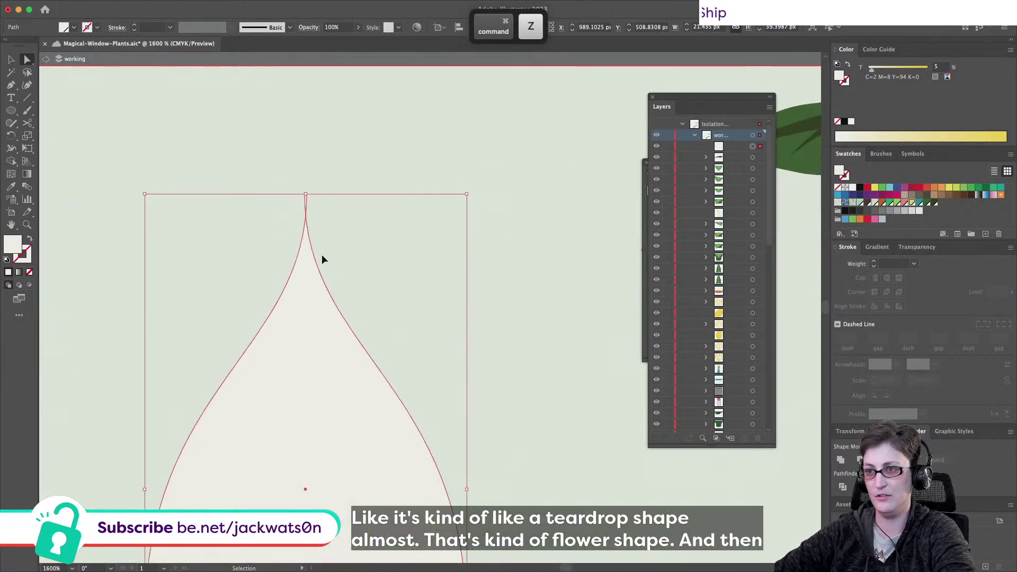
key("ctrl+shift+a")
left_click_drag(339, 409, 337, 413)
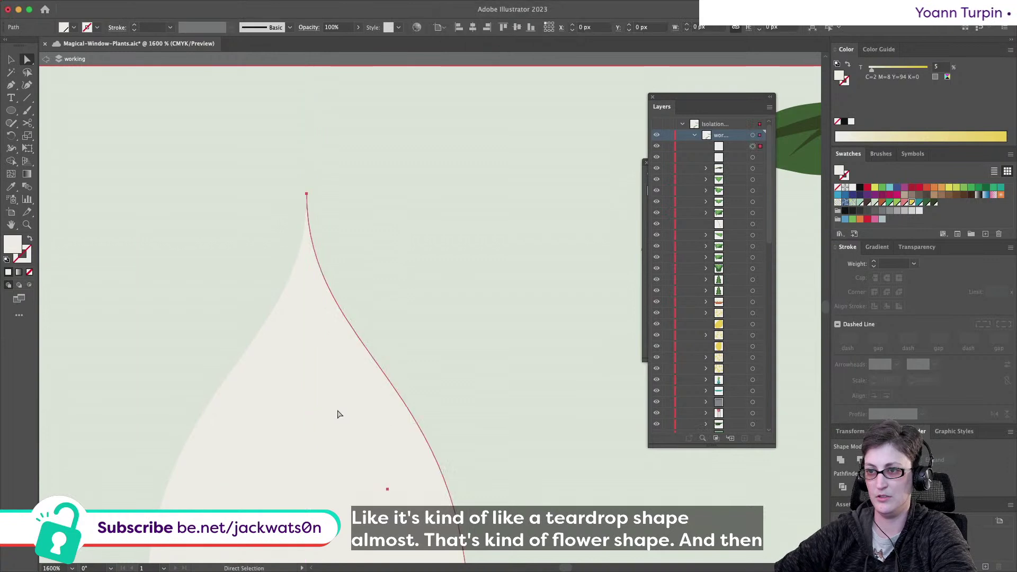
scroll(336, 413, "down", 10)
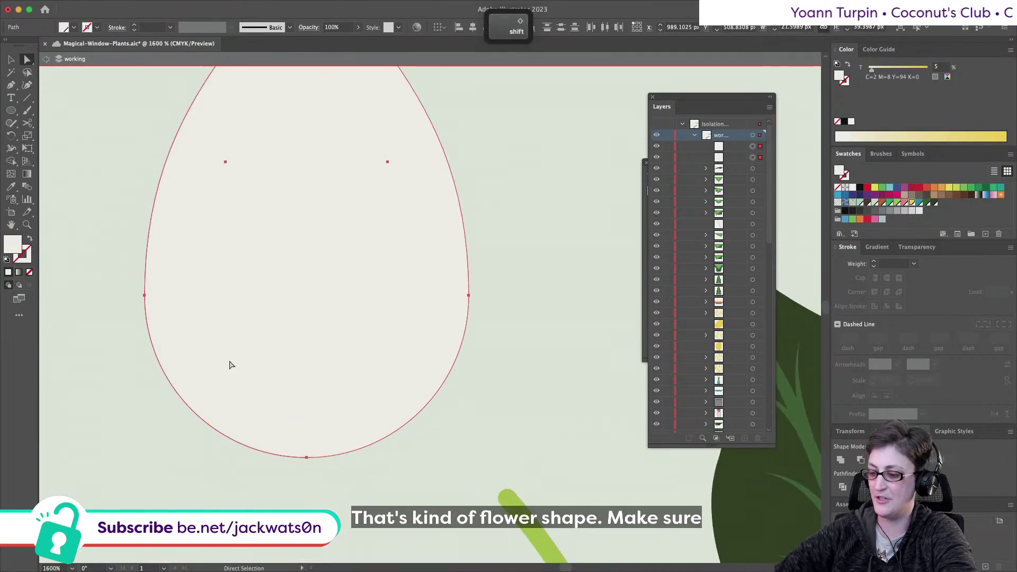
key("ctrl+a")
key("ctrl+j")
Round the petal's pointed tip slightly with its live corner
scroll(230, 367, "up", 3)
scroll(230, 367, "up", 4)
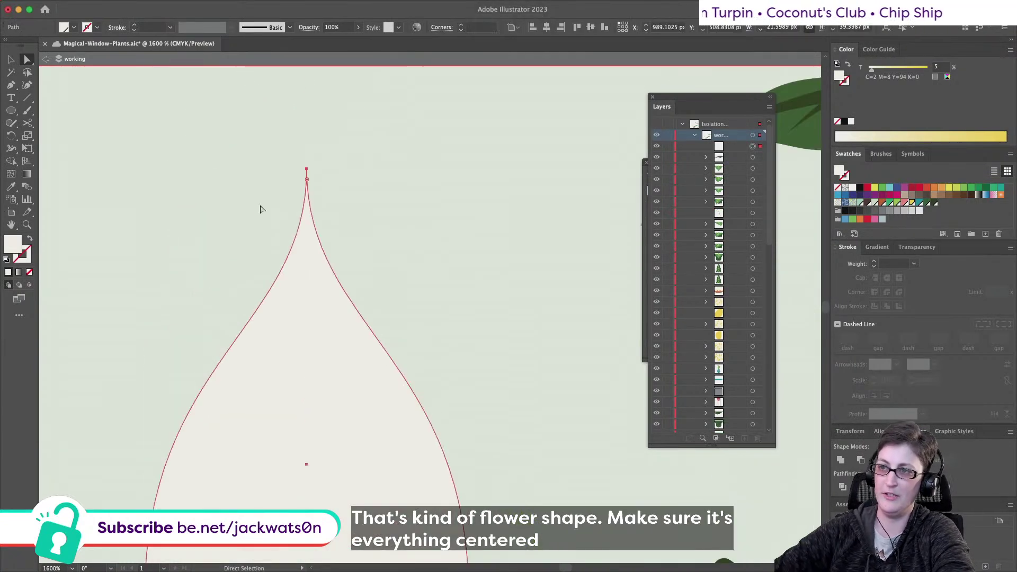
left_click_drag(308, 168, 308, 188)
left_click(360, 223, "alt")
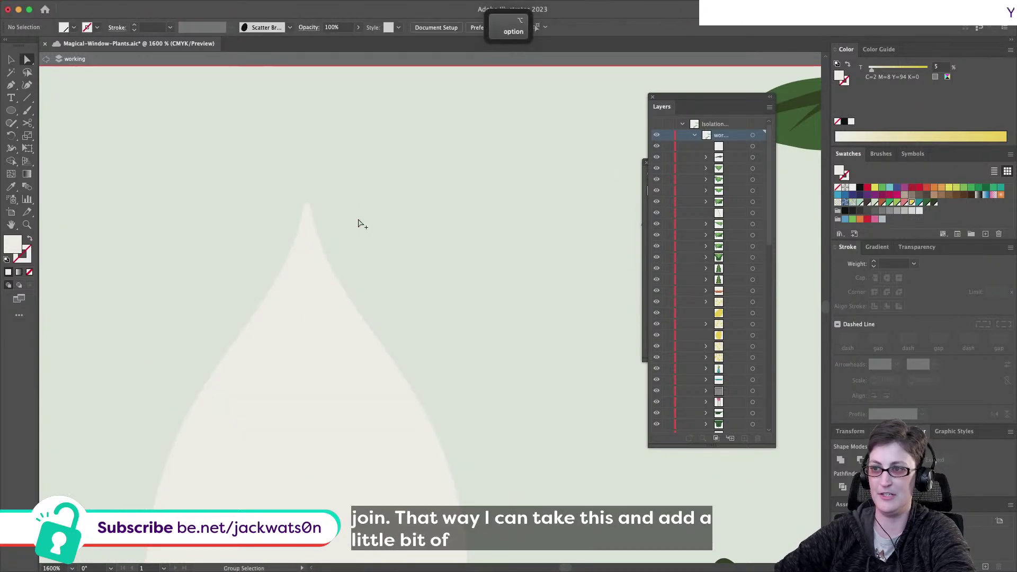
Offset the petal's path by -1 px with miter joins to create a smaller petal inside it
scroll(361, 223, "down", 5)
scroll(350, 243, "down", 2)
left_click(341, 266)
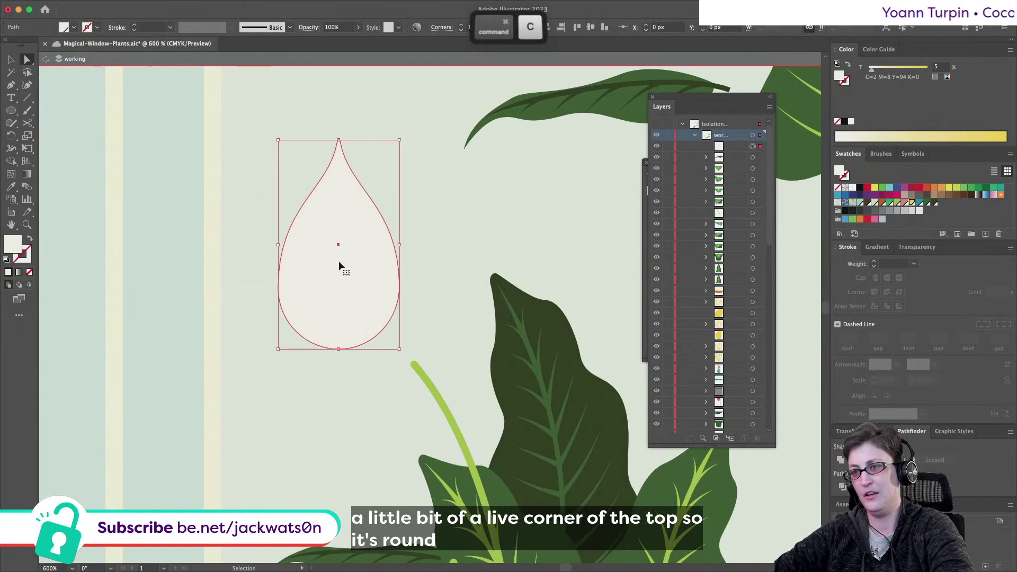
key("super+c")
left_click(97, 4)
mouse_move(129, 6)
mouse_move(147, 297)
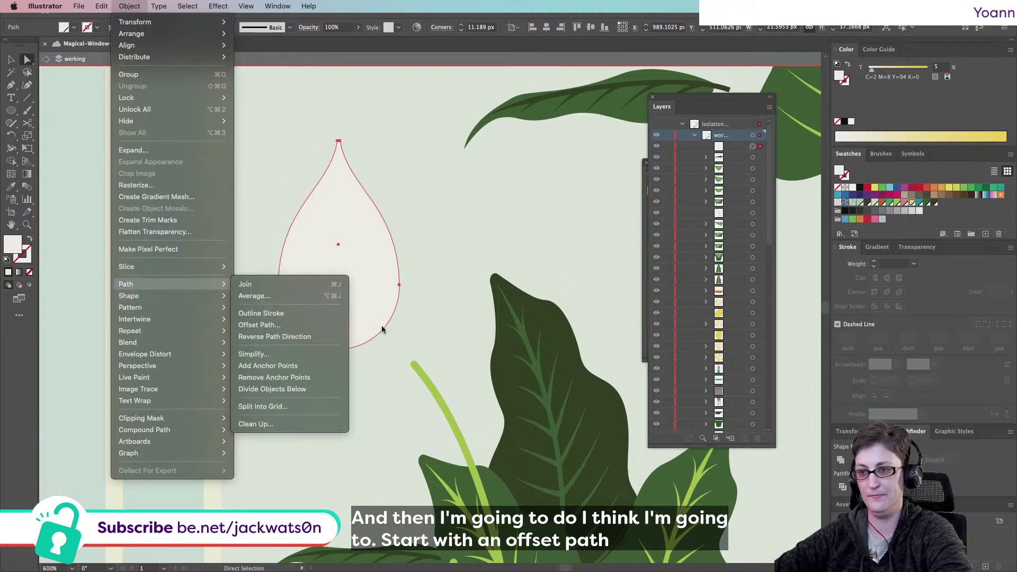
left_click(249, 327)
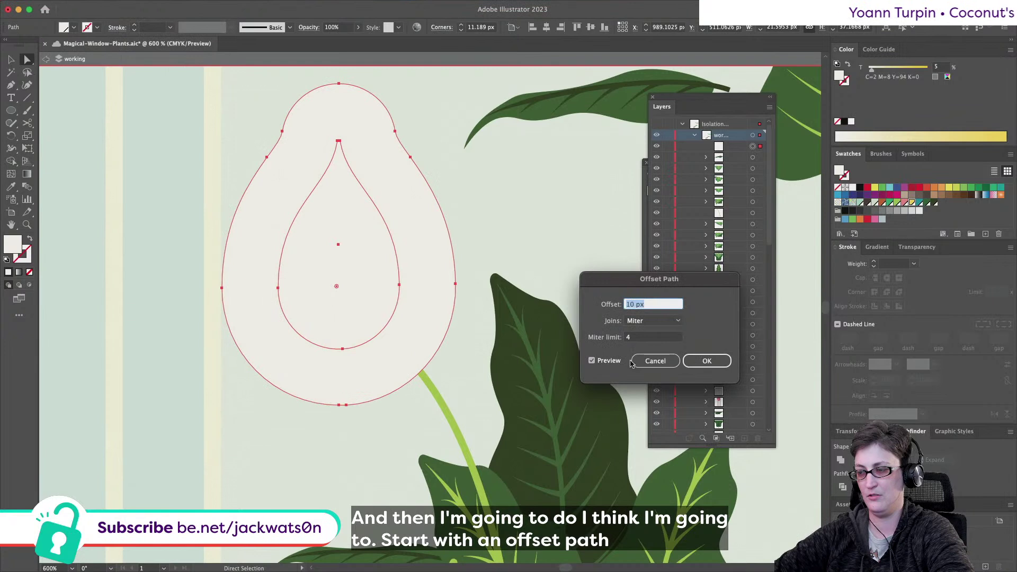
key("Down")
key("Down")
key("Down")
key("Down")
key("Down")
key("Down")
key("Down")
key("Down")
key("Down")
key("Down")
key("Down")
key("Down")
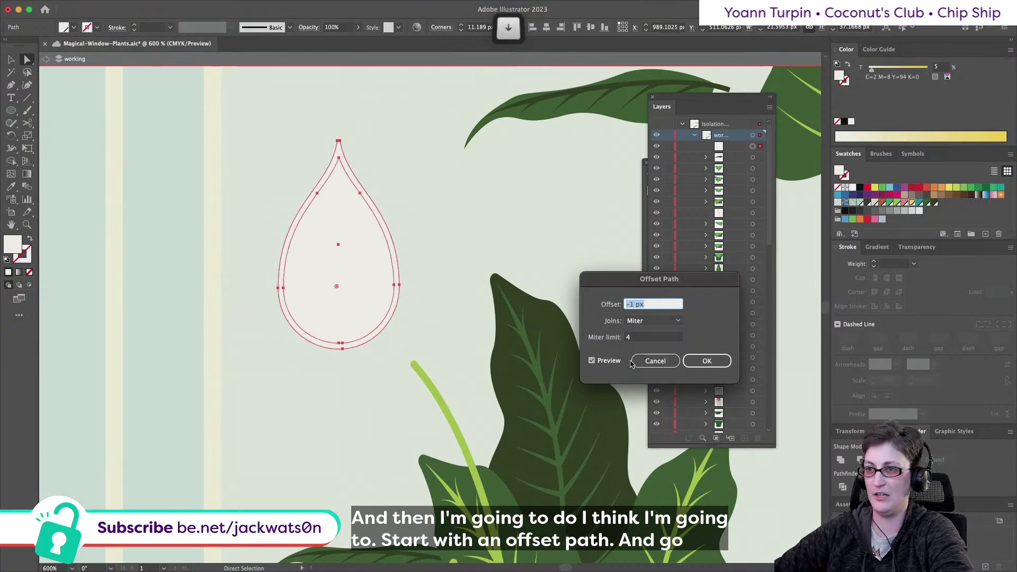
key("Up")
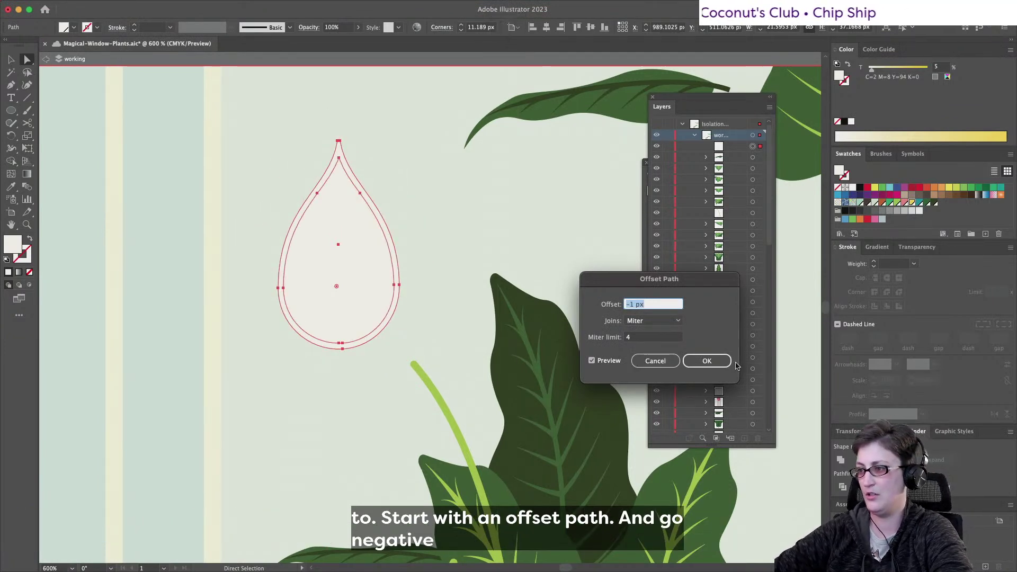
left_click(724, 361)
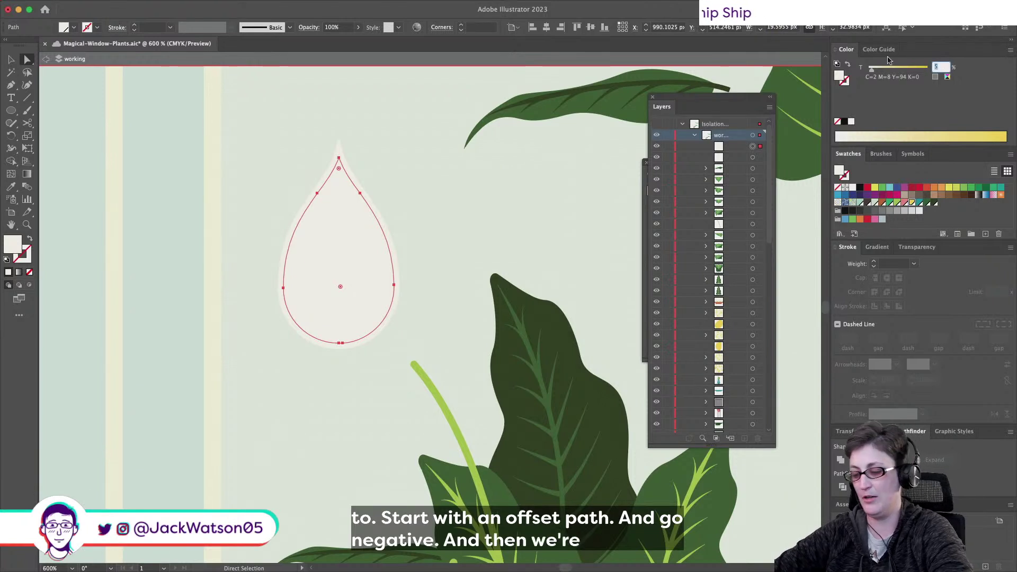
Set the tint of the inner petal's fill to 25%
type("25")
key("Return")
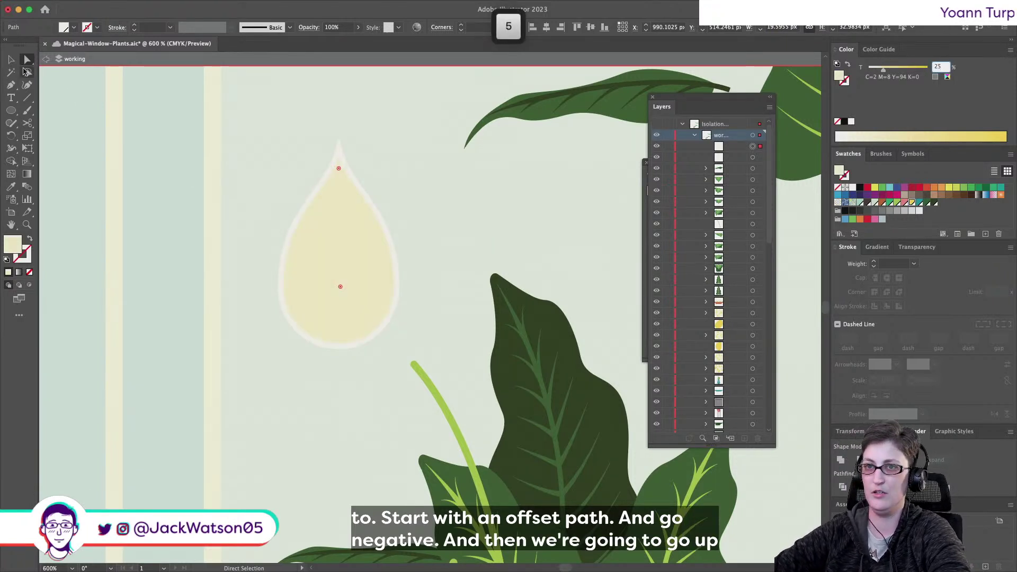
key("super+shift+a")
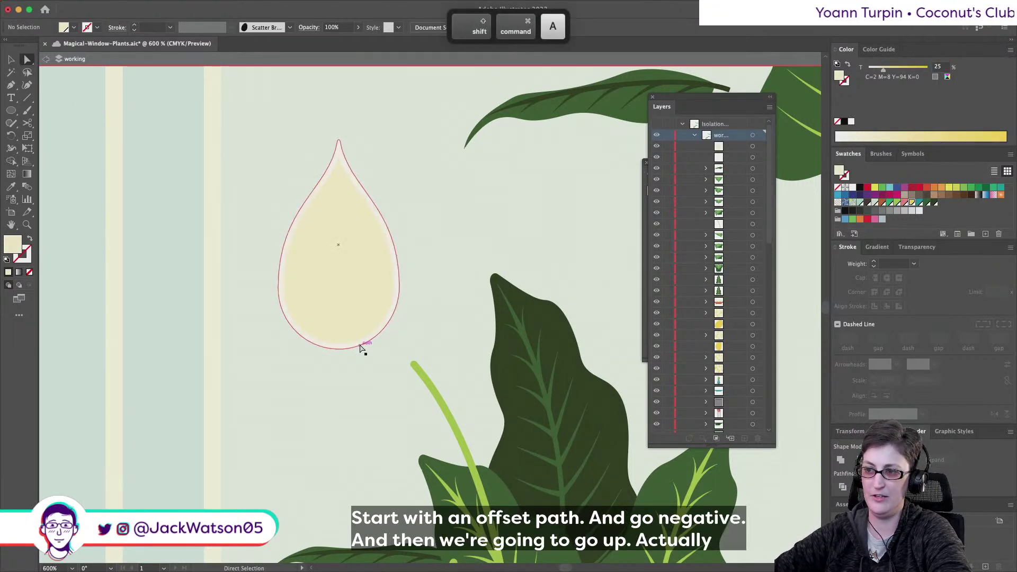
Recolor both petal shapes with cooler swatches, trying C=80 M=21 Y=31 K=0 and settling on C=32 M=0 Y=27 K=0
left_click(358, 347)
left_click(350, 275, "shift")
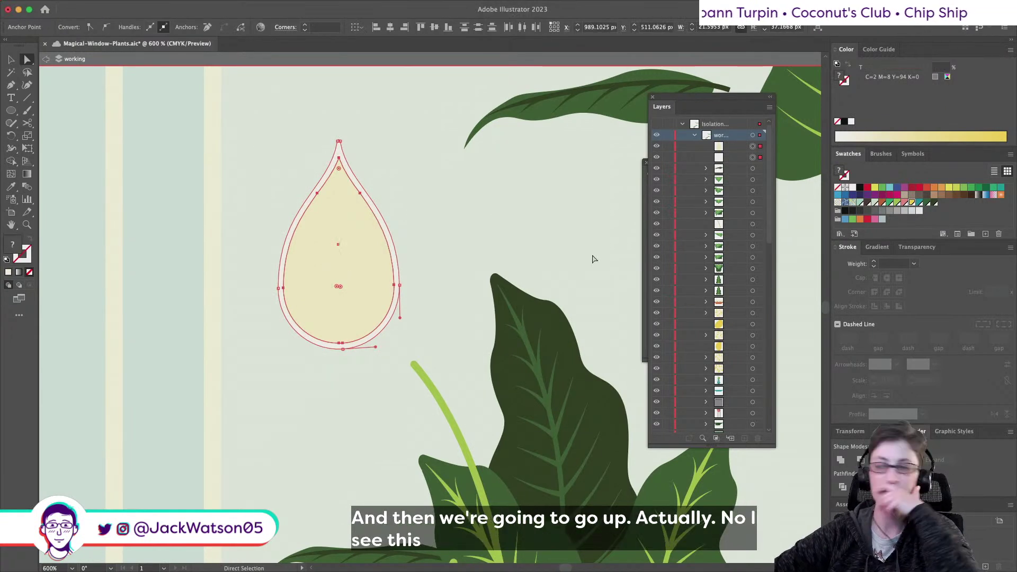
left_click(919, 203)
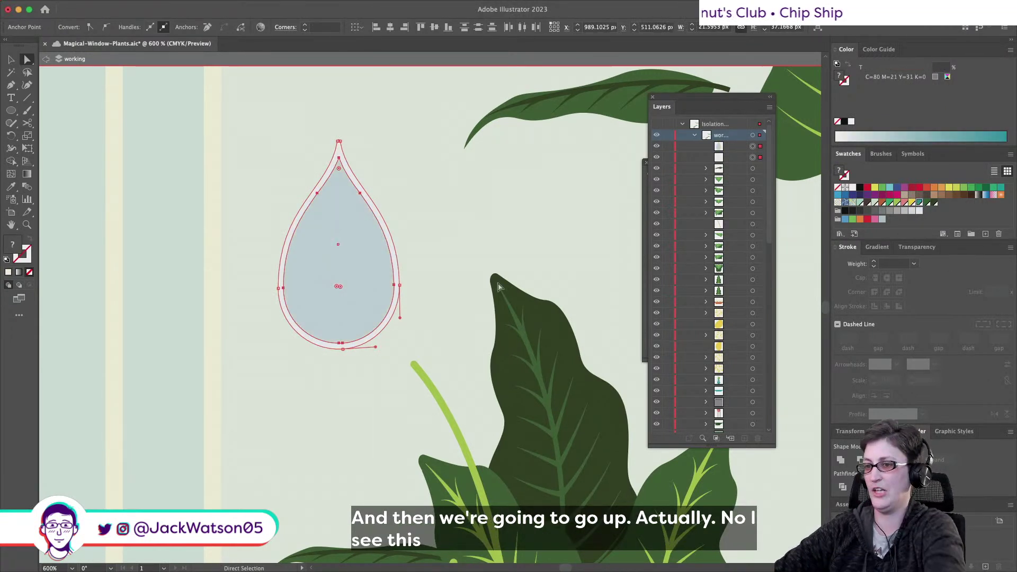
left_click(875, 203)
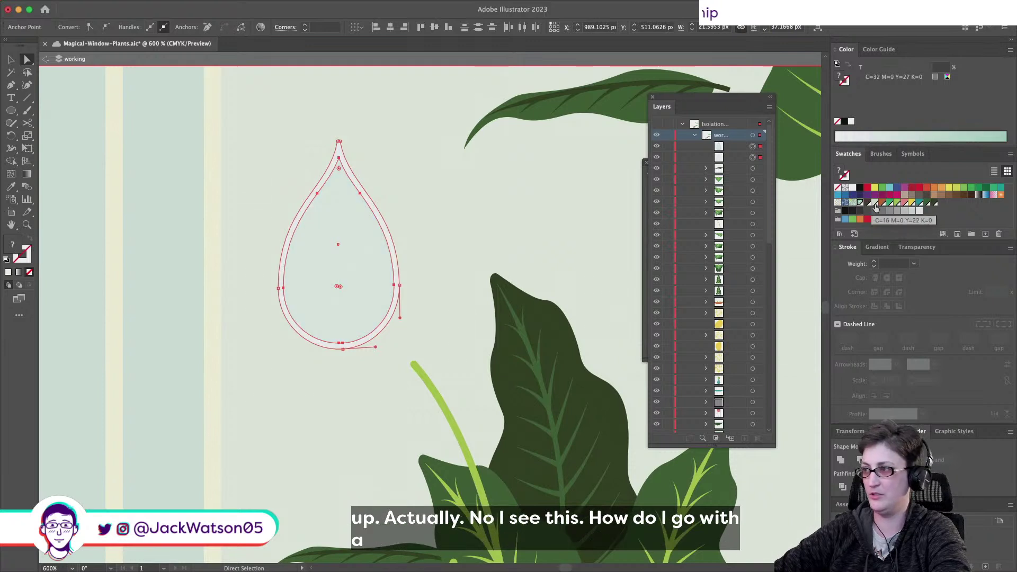
Try the C=16 M=0 Y=22 K=0 swatch on both petal shapes and undo it
left_click(869, 203)
key("super+shift+a")
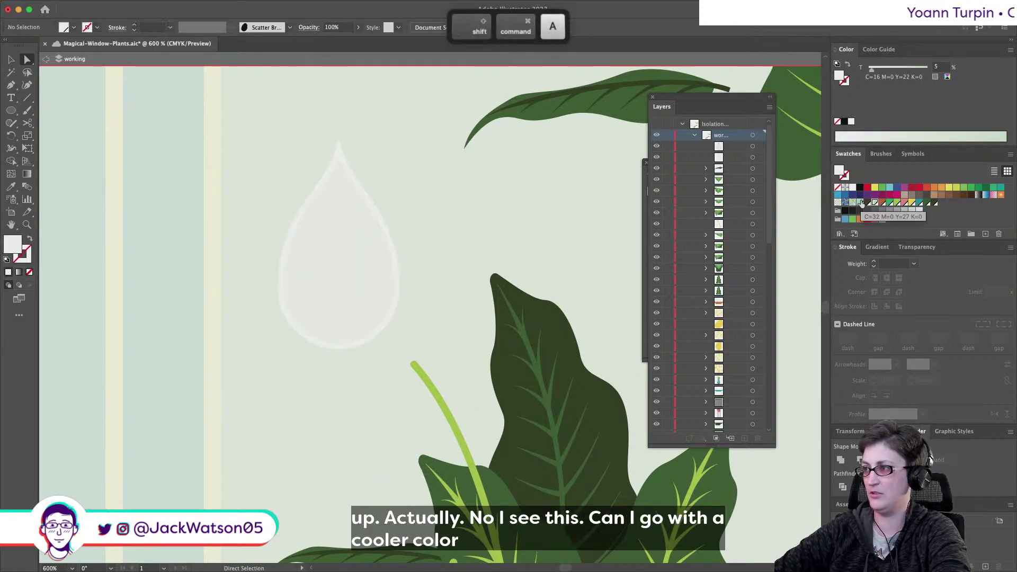
key("super+z")
key("super+z")
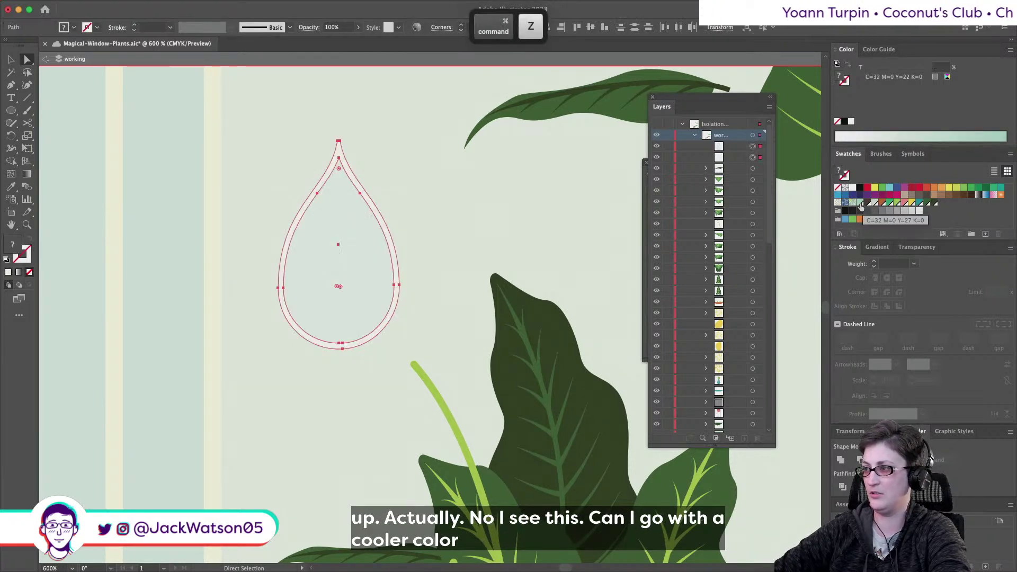
key("super+shift+a")
Paste a copy of the inner petal in front and scale it down toward the tip
left_click(364, 251)
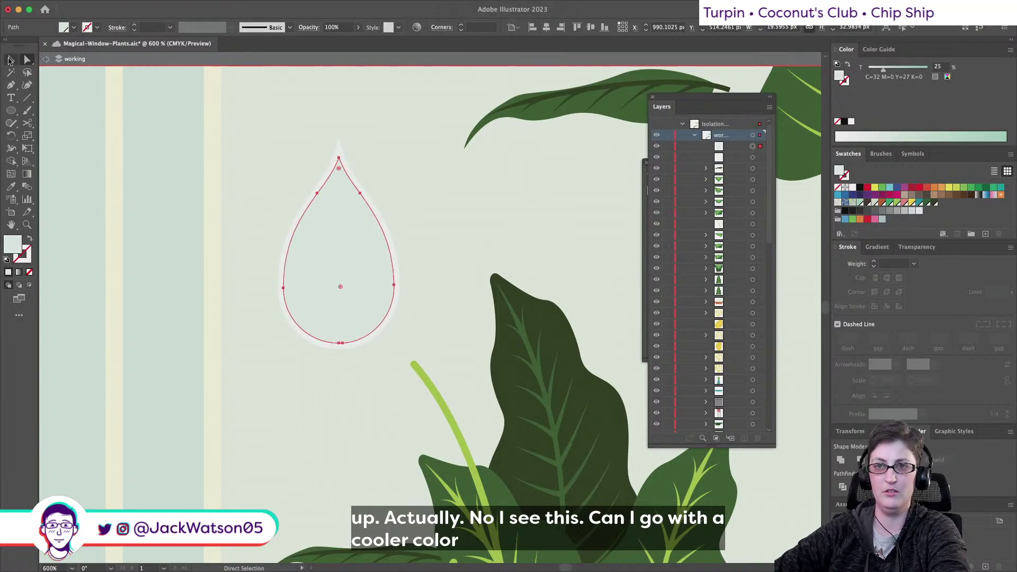
left_click(10, 60)
key("super+c")
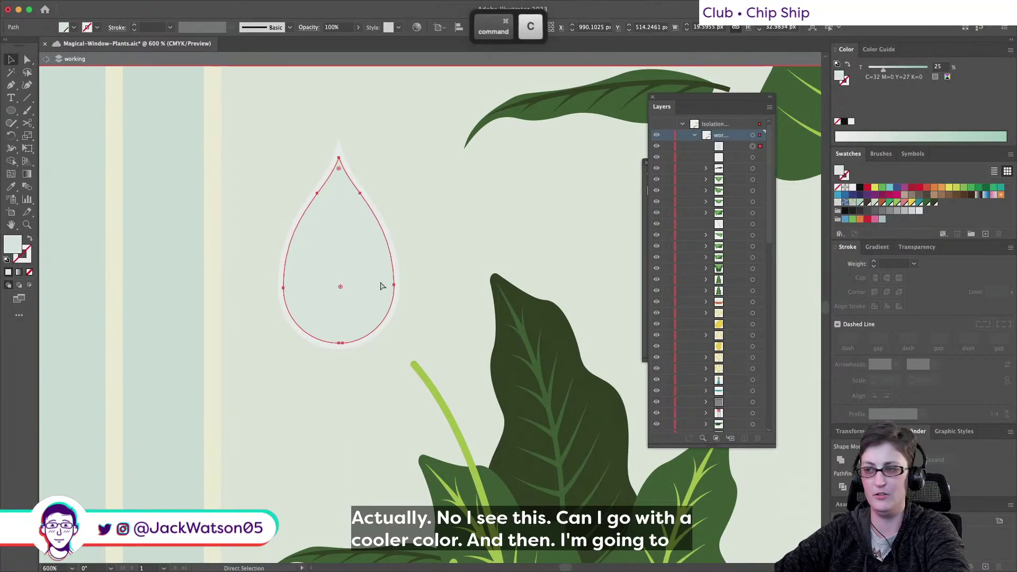
key("super+f")
left_click_drag(340, 343, 342, 310)
Set the tint of the larger inner petal beneath the copy to 50%
left_click(342, 325)
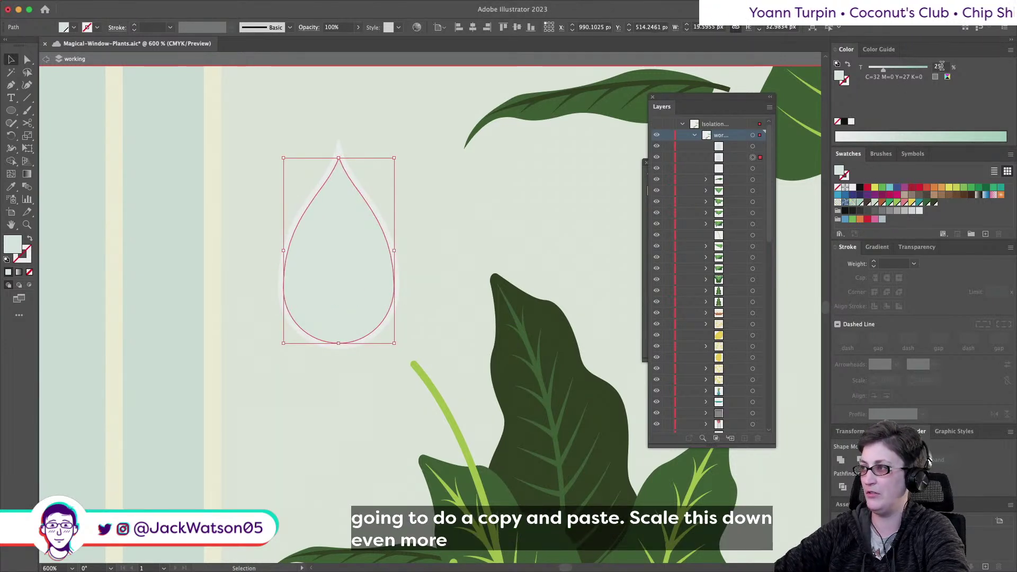
type("50")
key("Return")
Scale the pale front copy proportionally from its lower end to about 17 × 28.5 px, keeping its tip in place
key("super+c")
key("super+f")
left_click_drag(339, 343, 337, 318)
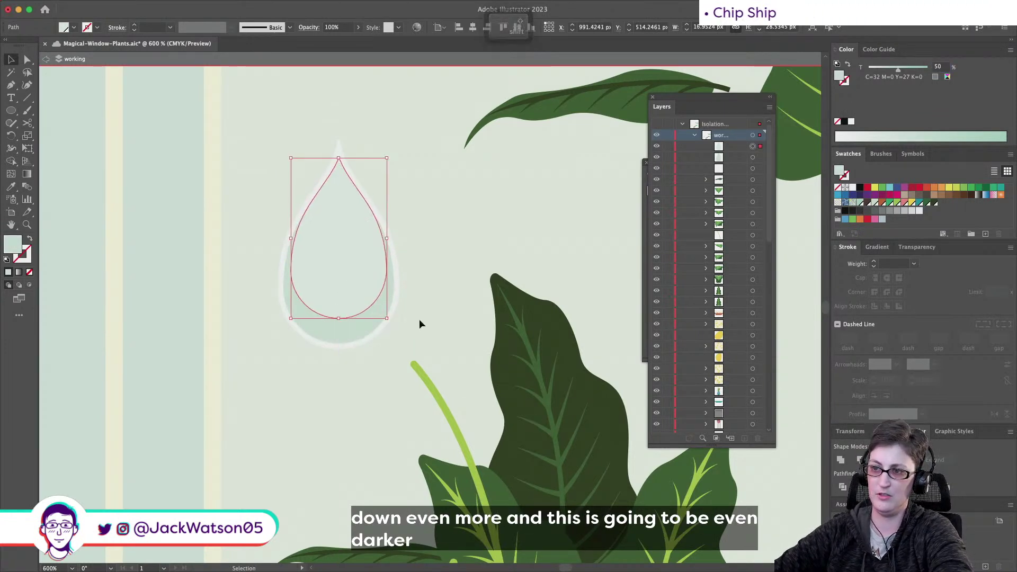
left_click(430, 327)
Duplicate the pale front teardrop in place and shrink the duplicate to a narrow highlight of about 10.5 × 23.4 px
left_click(340, 277)
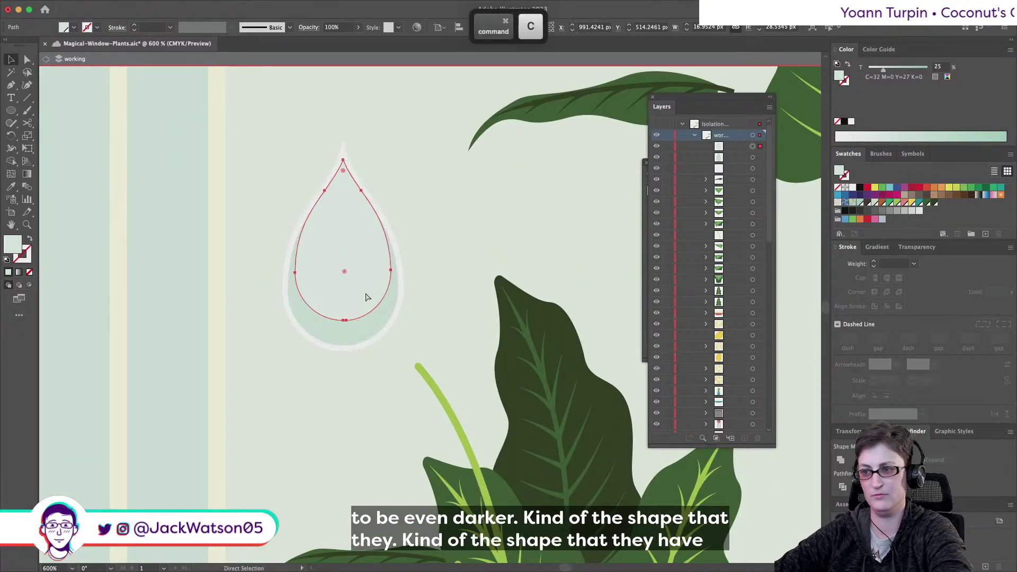
left_click_drag(343, 320, 344, 291)
left_click_drag(383, 227, 372, 226)
key("shift+super+a")
Set the tint of the middle teardrop to about 48% and the tint of the smallest front teardrop to 30%
left_click(326, 318)
left_click_drag(883, 71, 900, 71)
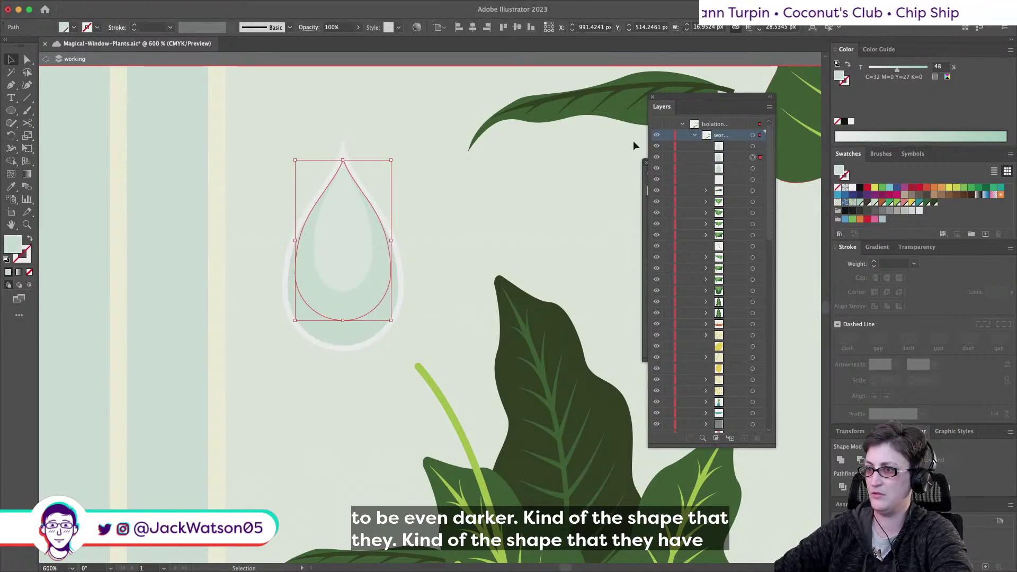
left_click(331, 277)
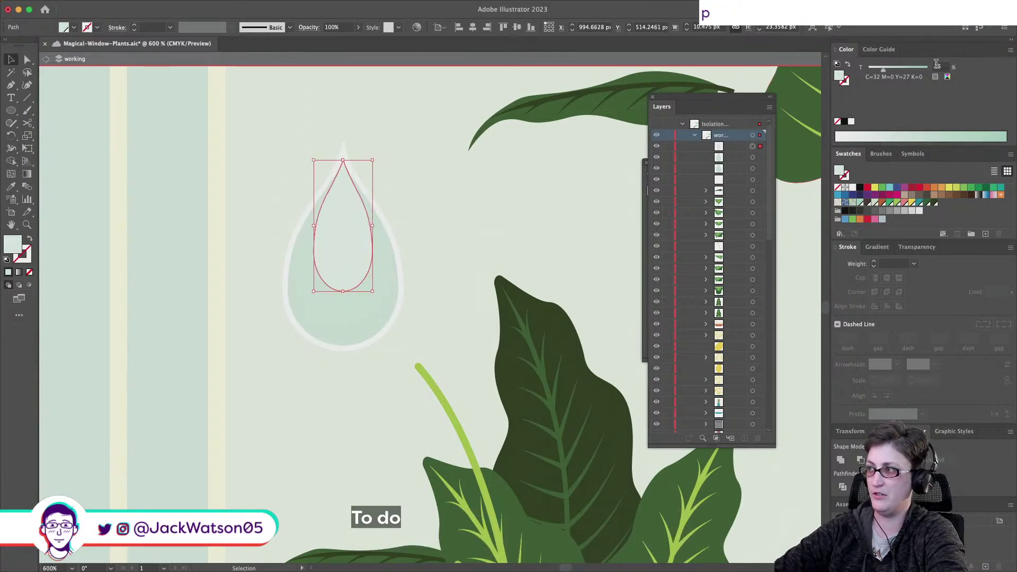
type("30")
key("Tab")
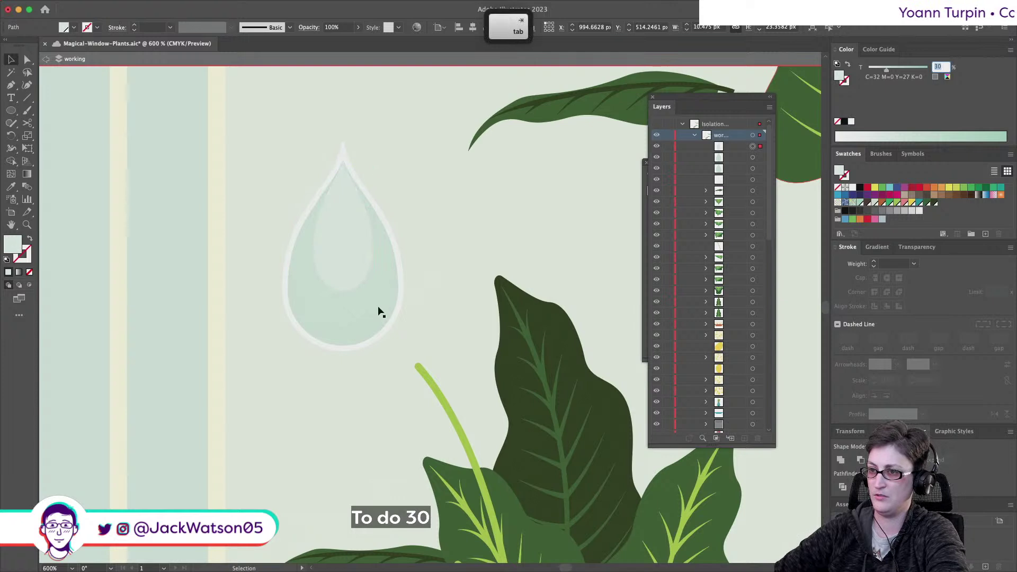
Set the tints of the three nested inner teardrops, from largest to smallest, to 60%, 40% and 20%
left_click(353, 307)
left_click(347, 345)
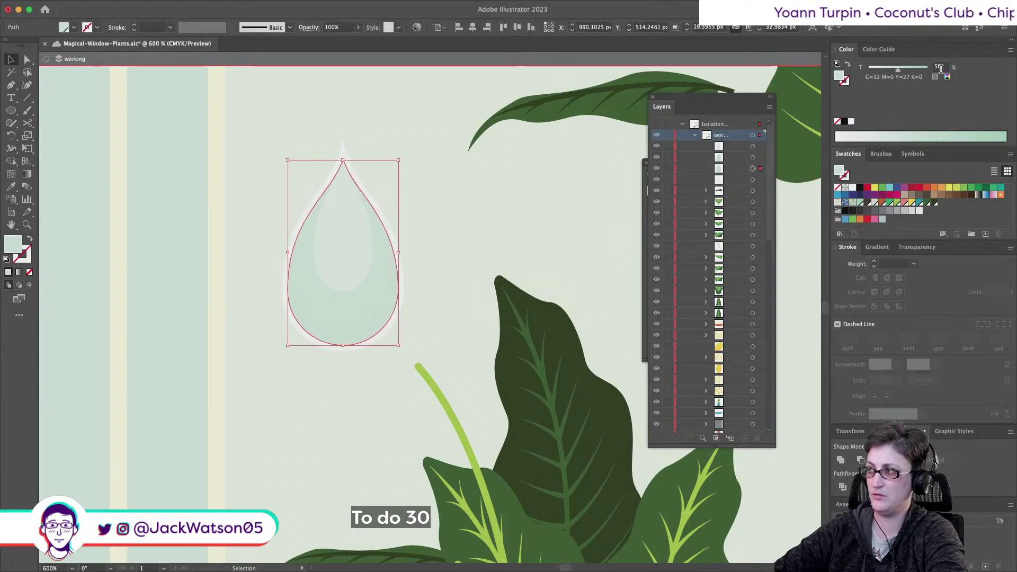
type("60")
key("Tab")
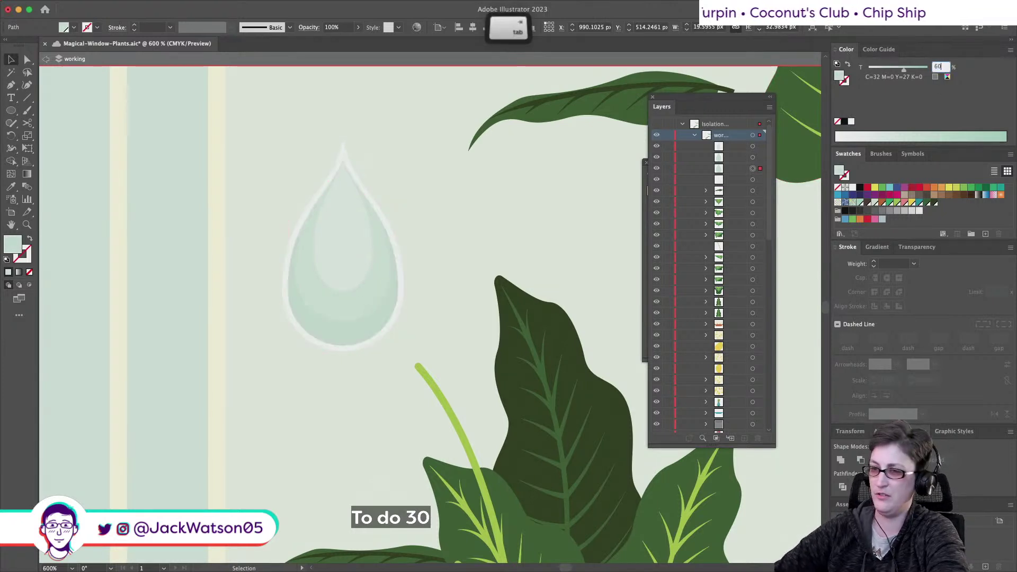
left_click(941, 67)
type("30")
key("Return")
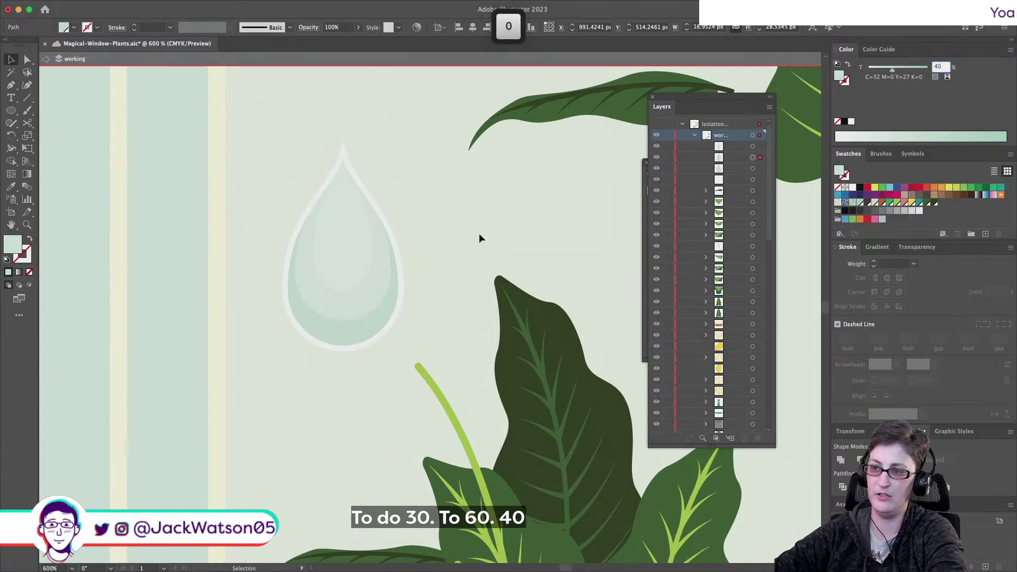
type("20")
key("Tab")
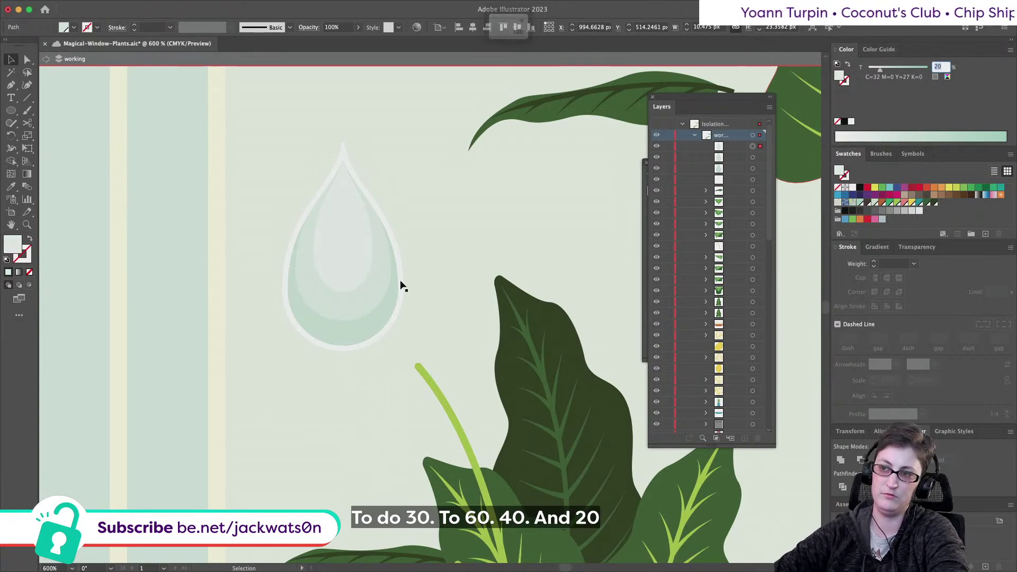
Group the off-white outer petal with its three shading teardrops
left_click_drag(462, 288, 269, 199)
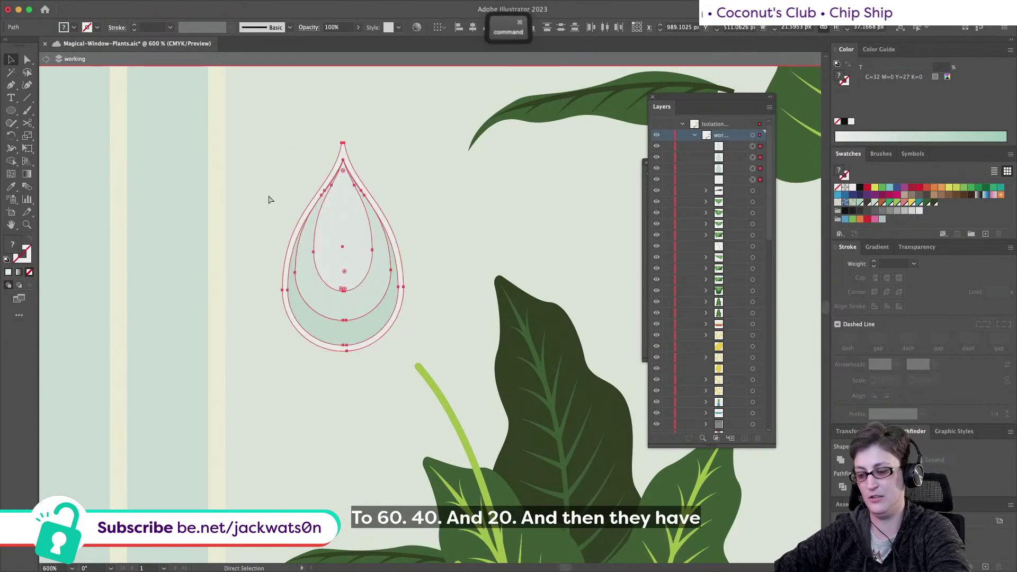
key("super+minus")
key("shift+super+a")
scroll(319, 250, "right", 2)
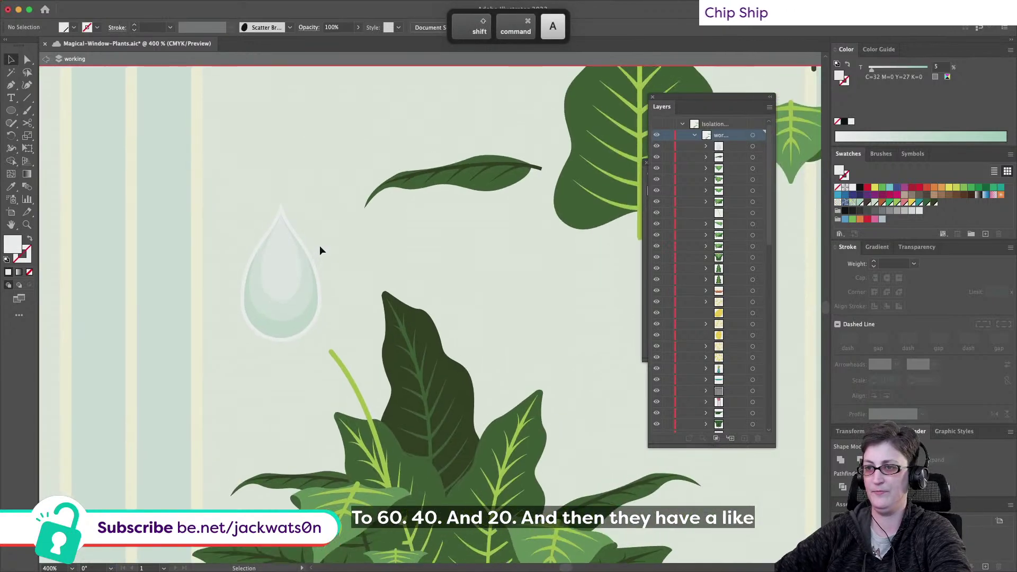
Draw a narrow upright rectangle about 3.4 × 11.3 px over the lower part of the petal and fill it with the yellow swatch
key("super+equal")
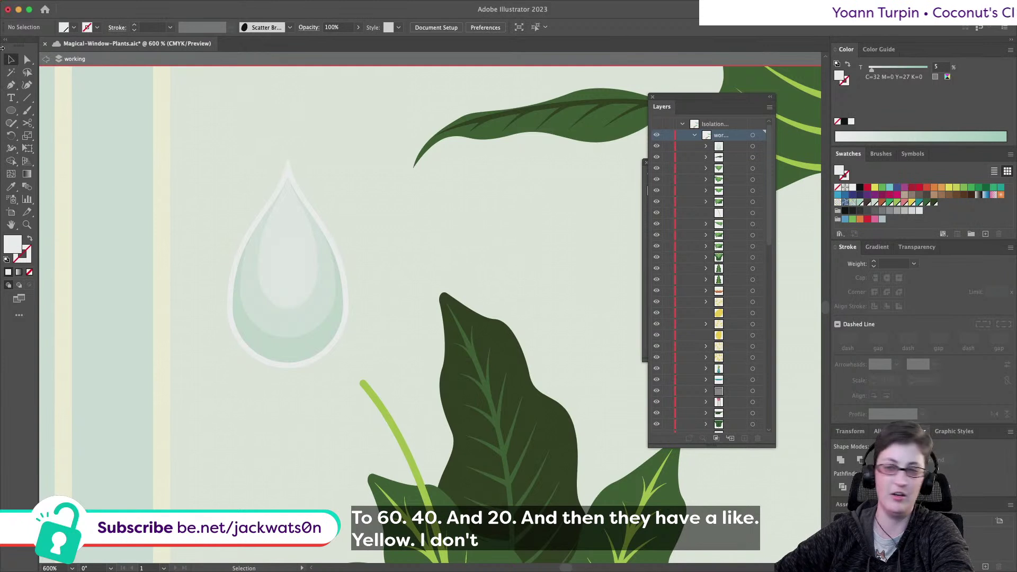
left_click(5, 113)
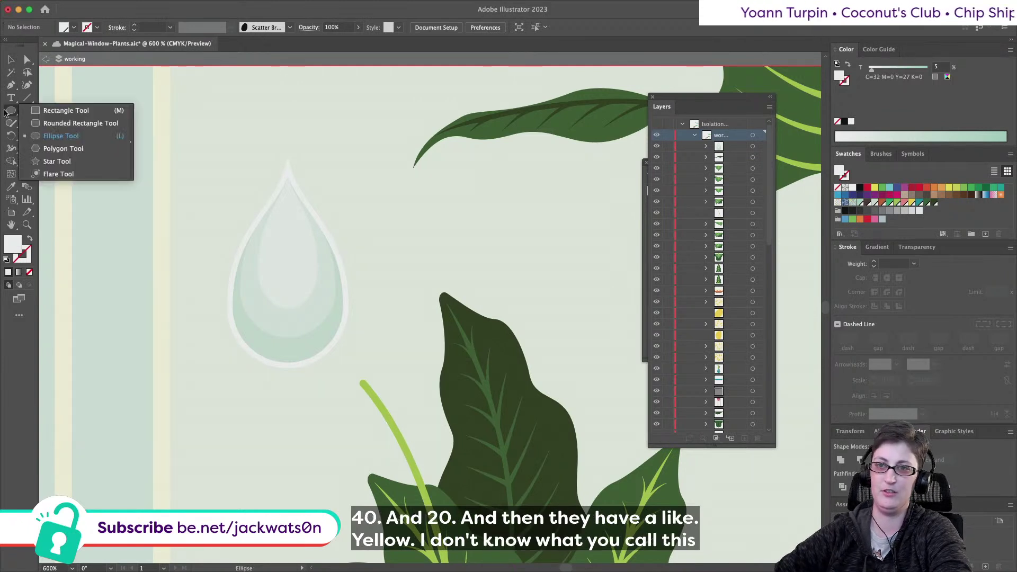
left_click(48, 112)
left_click_drag(284, 288, 303, 351)
left_click(904, 203)
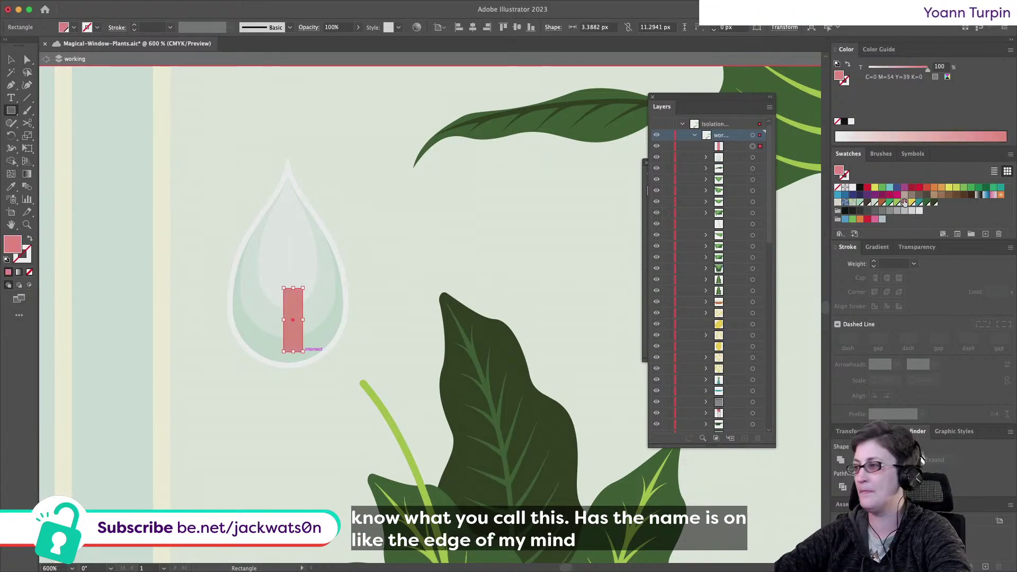
left_click(911, 202)
scroll(133, 235, "up", 2, "alt")
Fully round the yellow rectangle's corners into a pill and centre it horizontally in the petal
key("a")
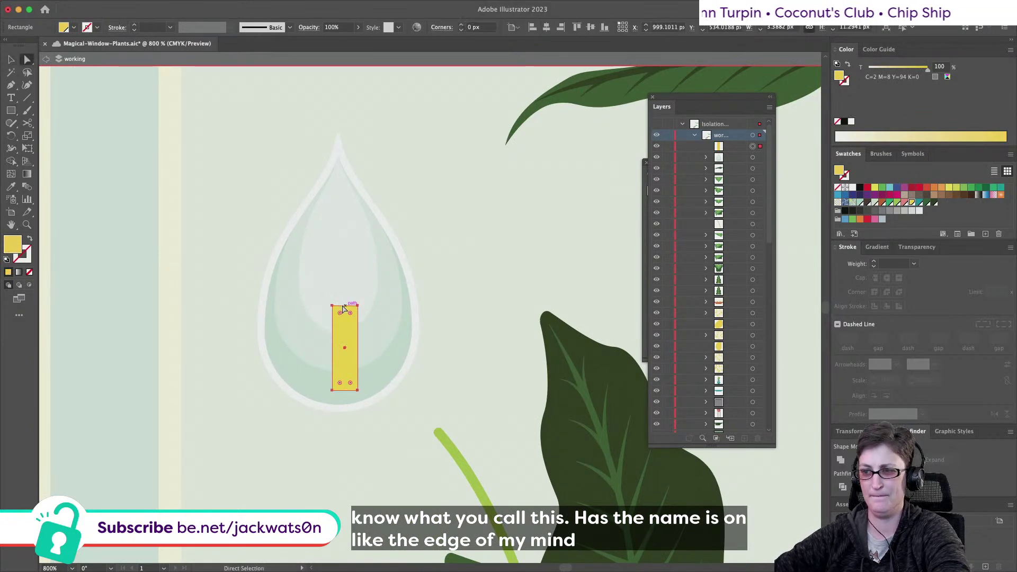
left_click_drag(343, 317, 345, 331)
key("super+shift+a")
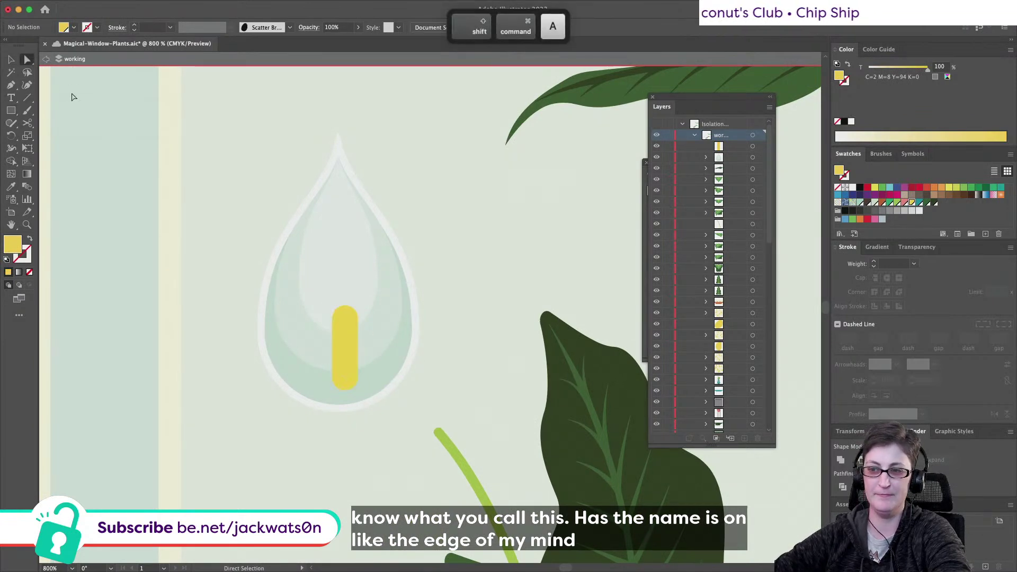
left_click(13, 60)
left_click_drag(334, 343, 330, 335)
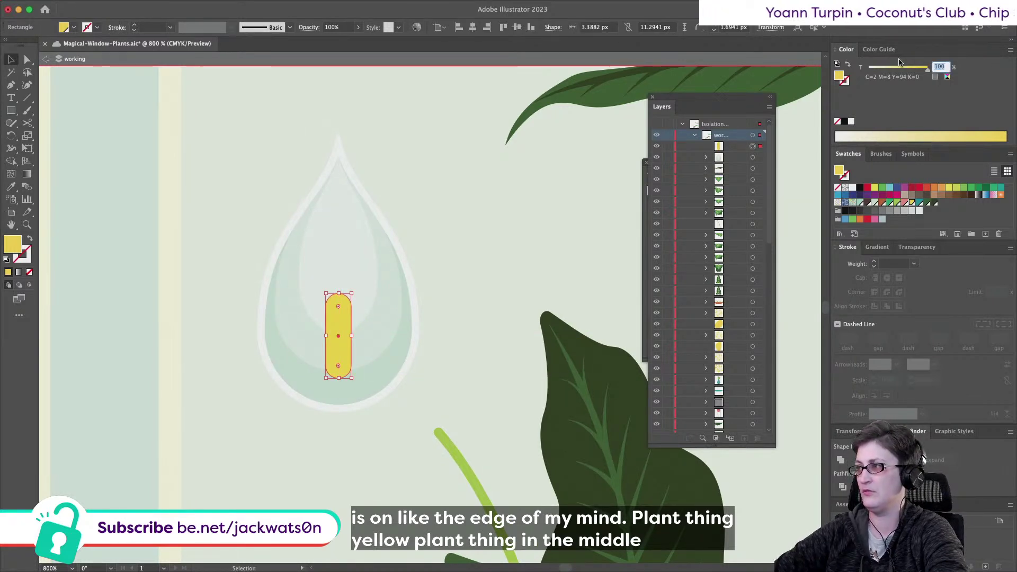
Set the pill's tint to 0% and try adding a slimmer inset copy with Offset Path, filled with the yellow swatch
type("25")
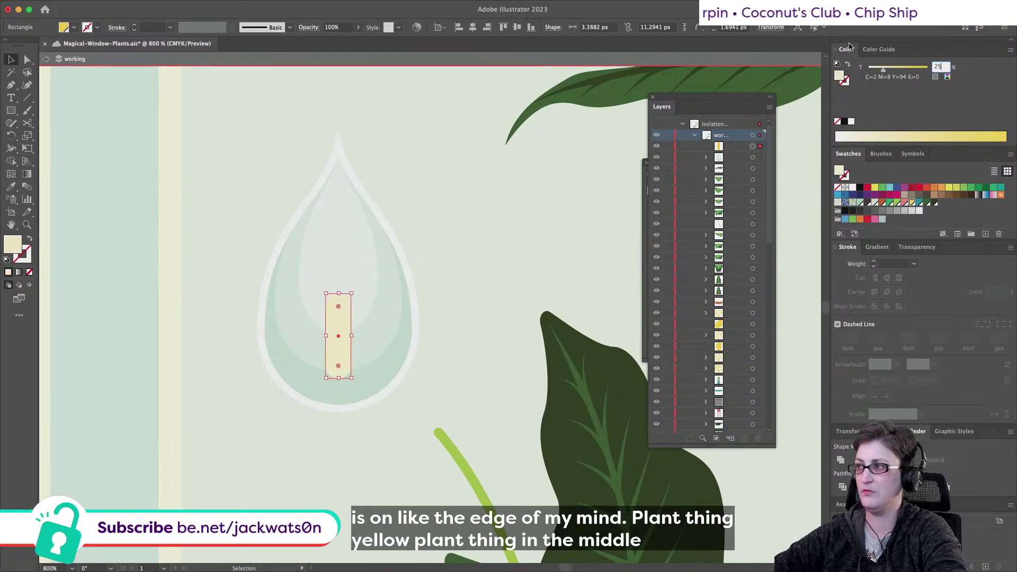
left_click_drag(875, 71, 864, 71)
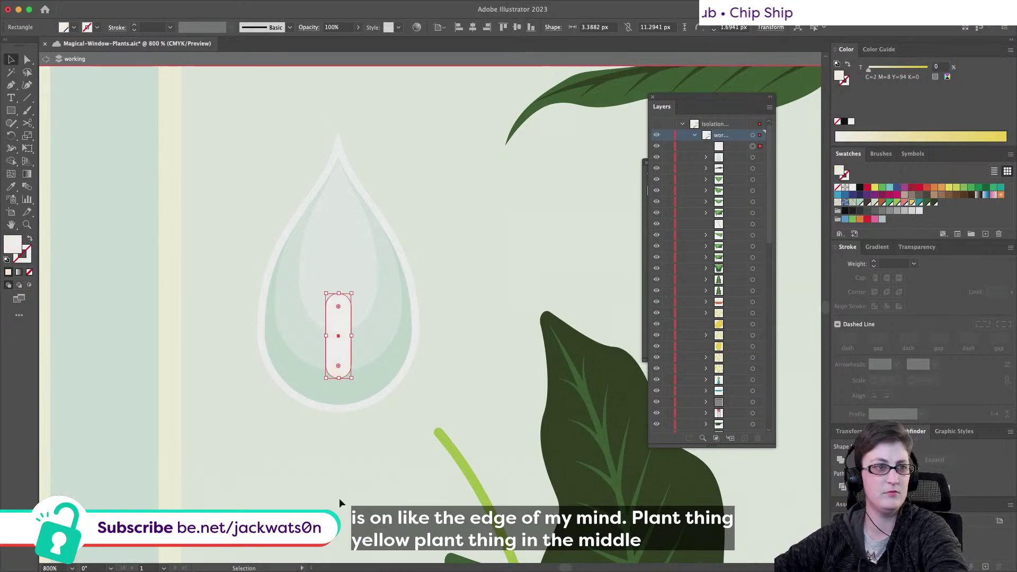
left_click(129, 6)
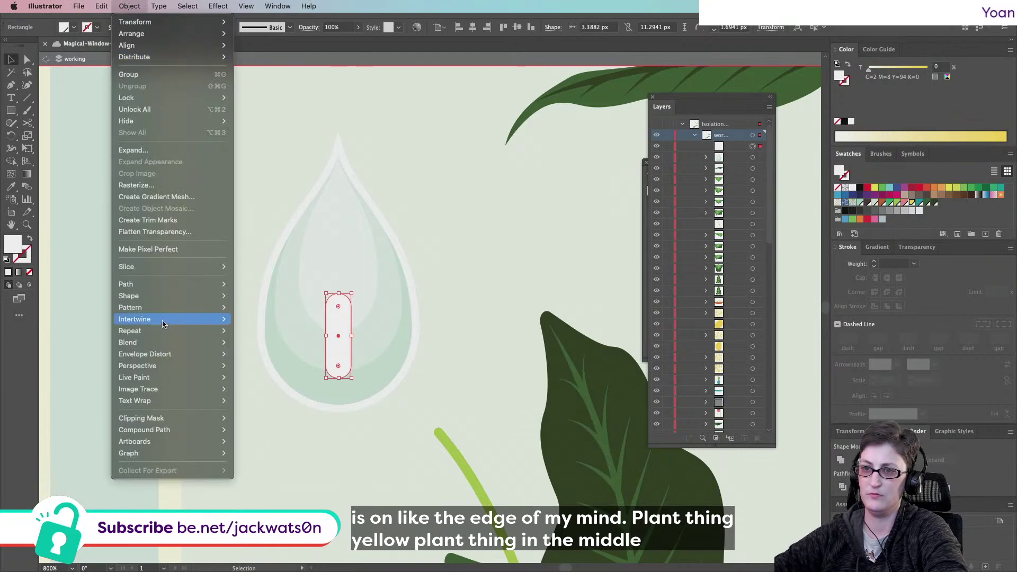
mouse_move(213, 286)
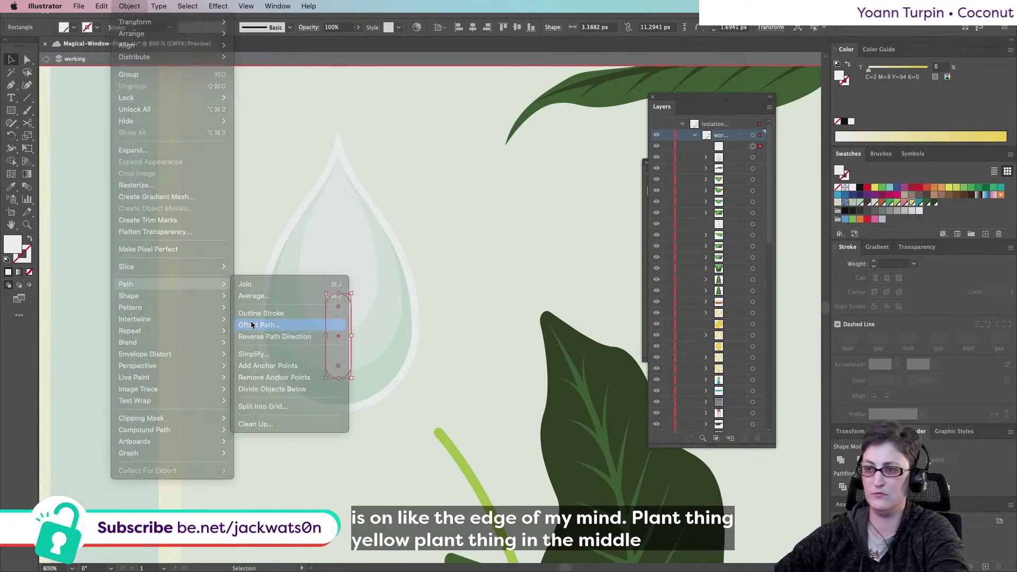
left_click(252, 326)
key("Up")
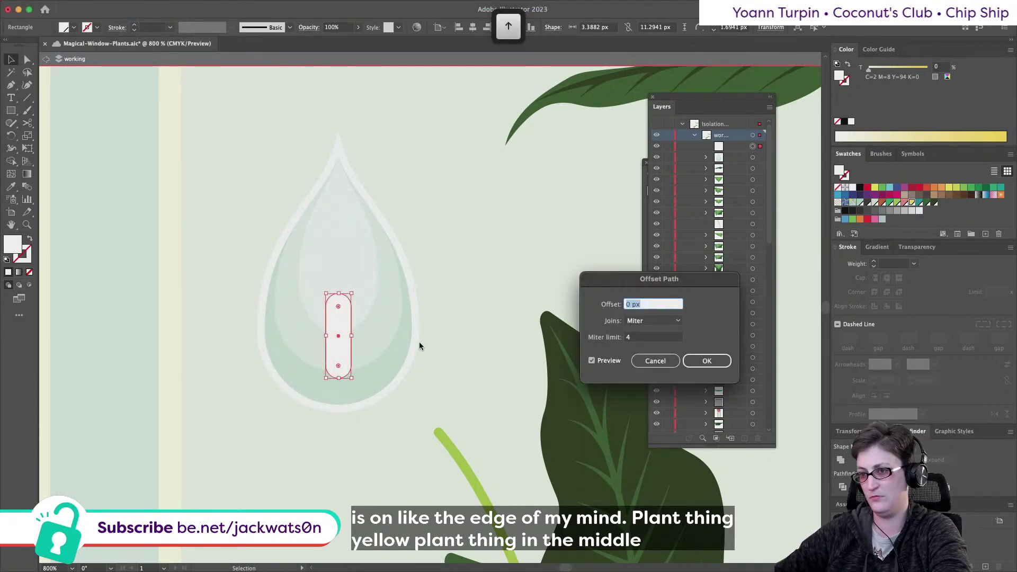
left_click(707, 361)
left_click(911, 204)
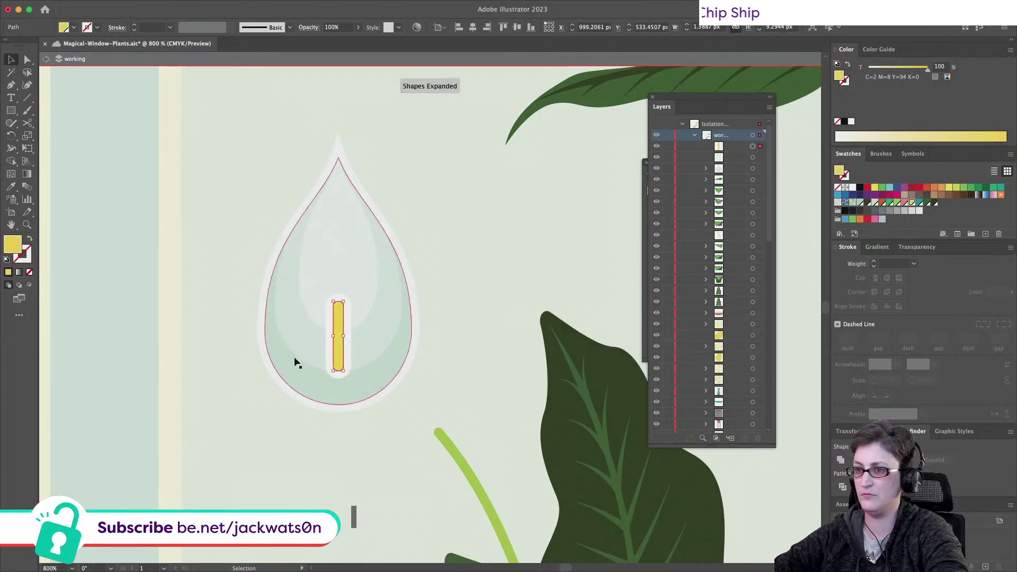
Delete the slim yellow inset copy inside the pale pill
key("super+shift+a")
scroll(357, 353, "down", 2)
scroll(344, 354, "up", 2)
left_click(350, 334)
key("Delete")
Set the tint of the remaining pale pill in the petal to 100% yellow
left_click(350, 334)
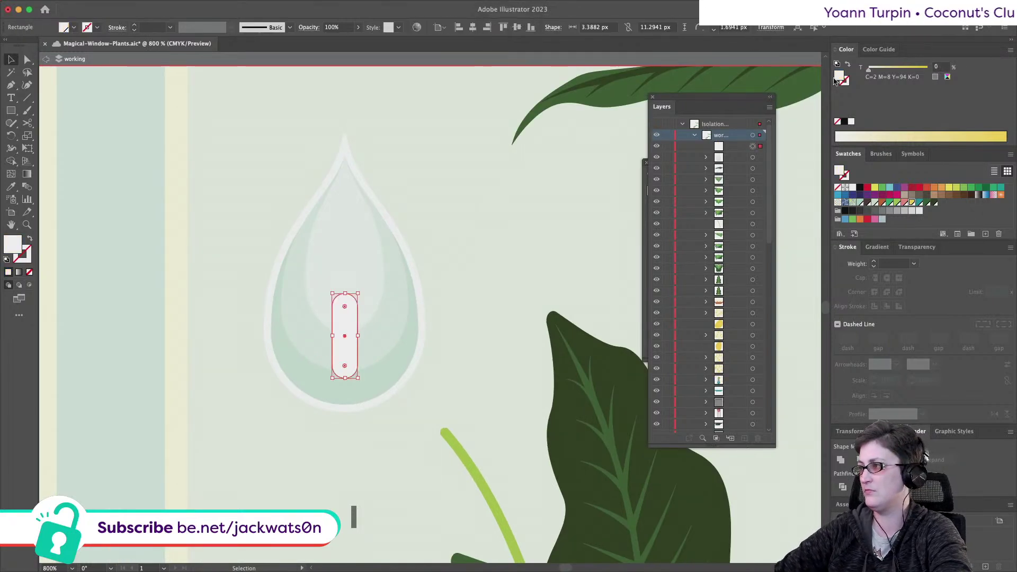
left_click_drag(890, 68, 919, 67)
key("super+shift+a")
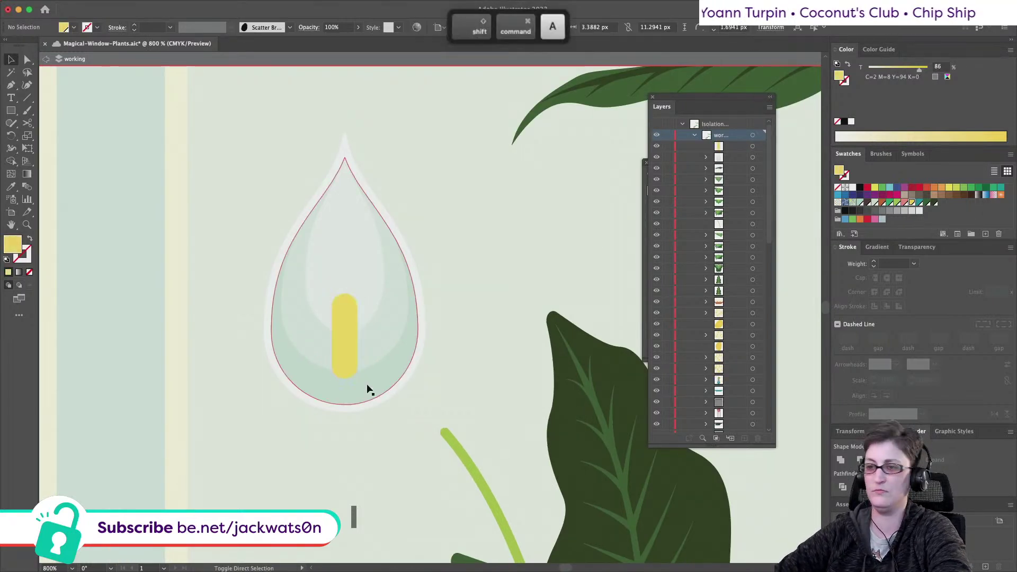
scroll(405, 410, "down", 2)
left_click(379, 384)
left_click_drag(926, 75, 928, 75)
key("super+shift+a")
Level the handles of the outer petal's lowest anchor and pull it down to about X 999.9, Y 550.07 px for a softly pointed base
scroll(524, 392, "down", 3)
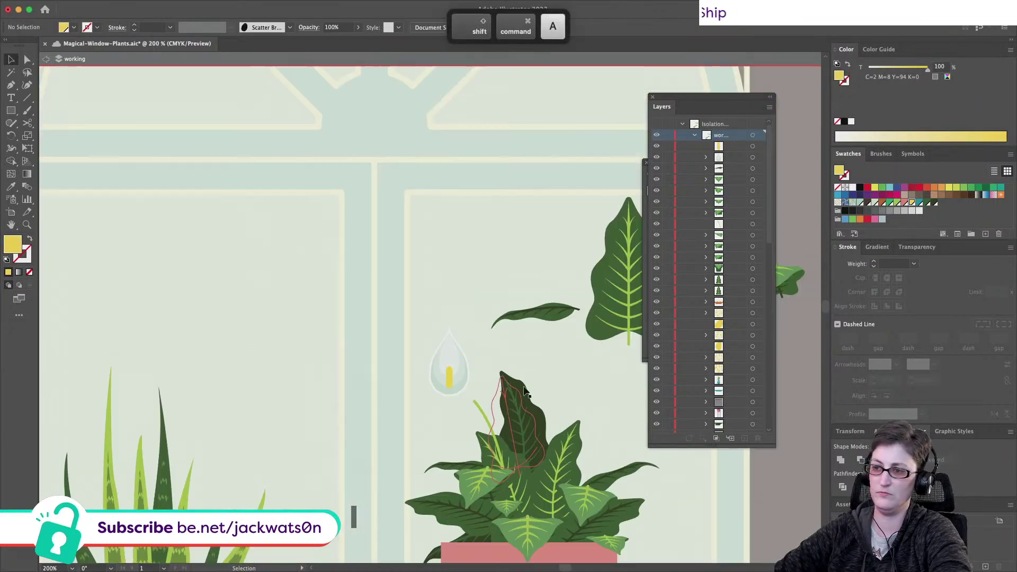
scroll(314, 333, "up", 3)
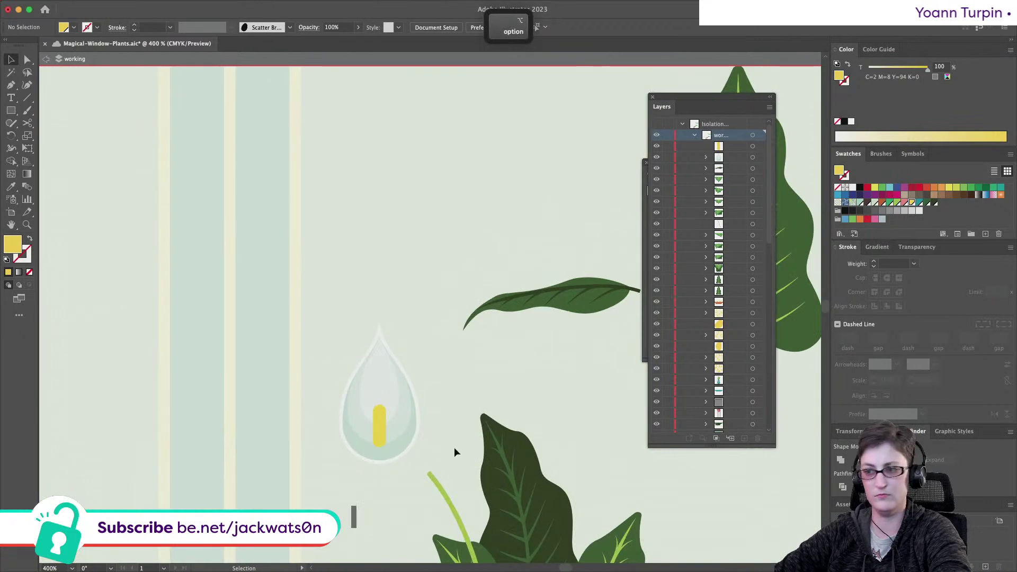
left_click(387, 454)
scroll(387, 454, "up", 3)
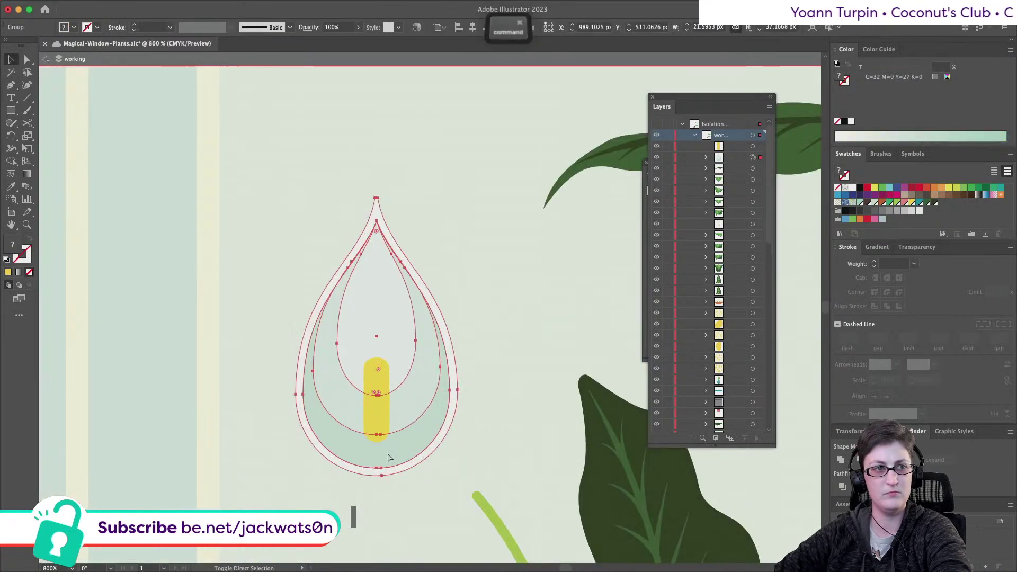
key("super+shift+a")
left_click(27, 60)
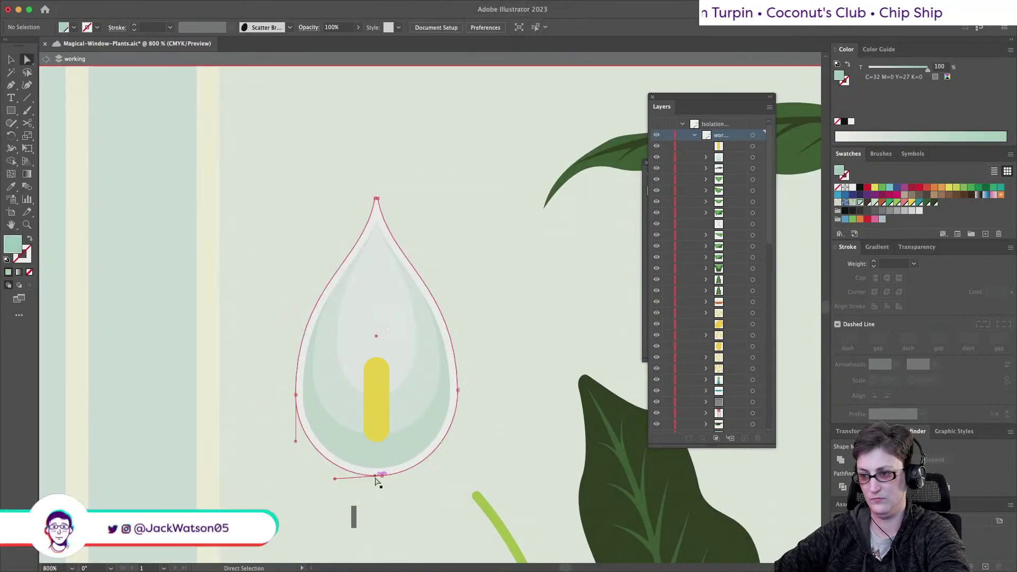
left_click(380, 475)
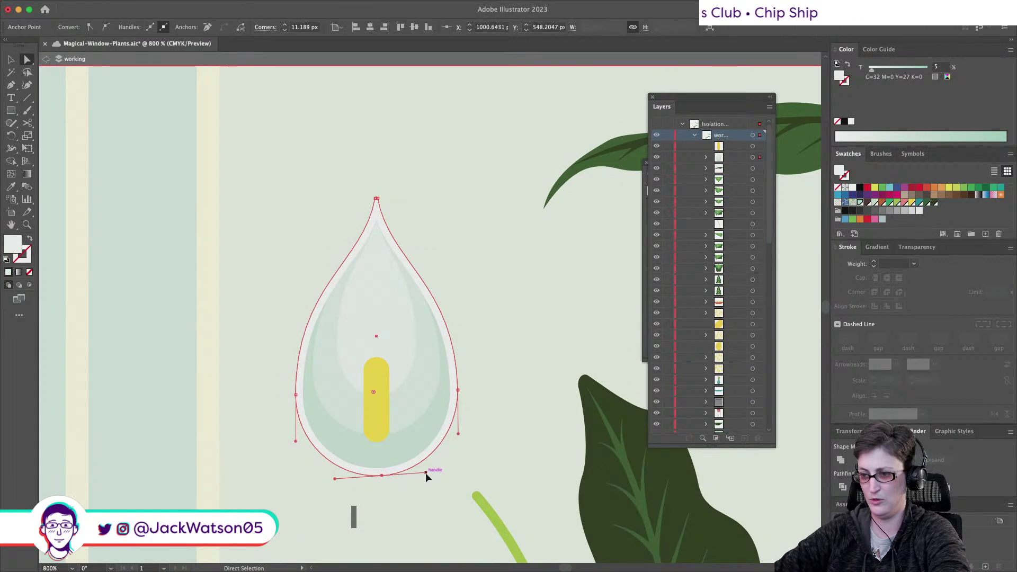
left_click_drag(426, 473, 427, 476)
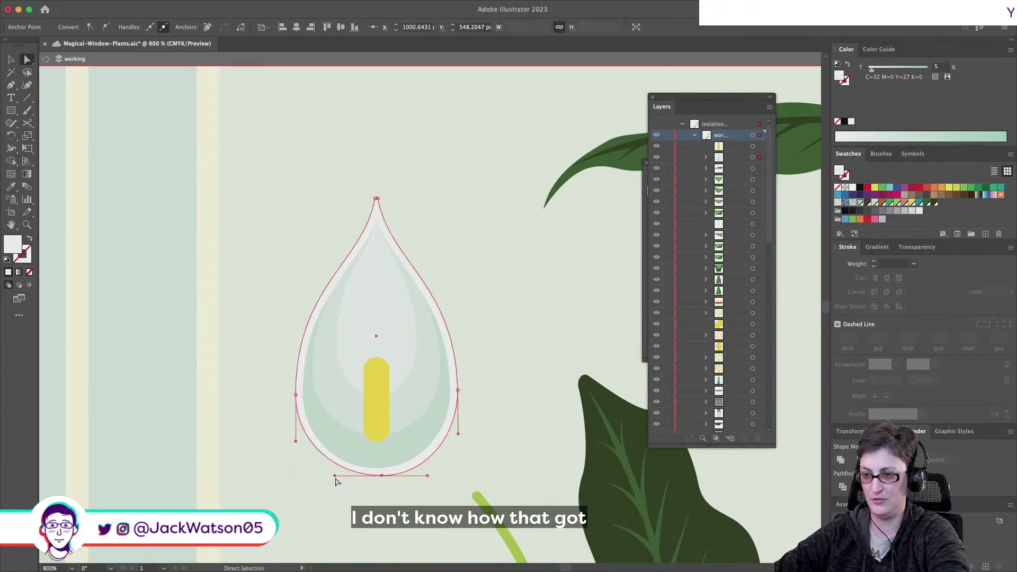
left_click_drag(381, 475, 408, 489)
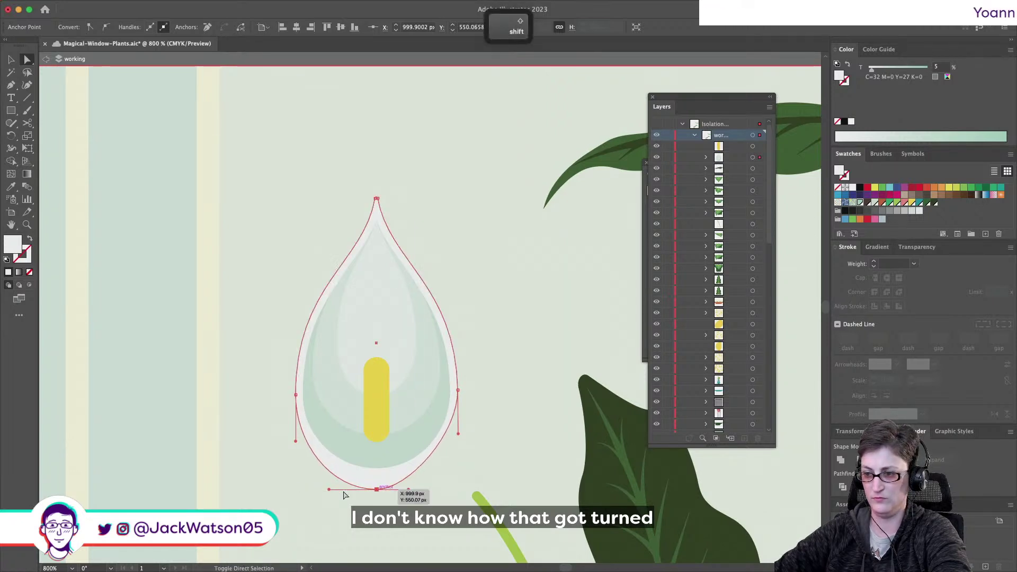
key("super+shift+a")
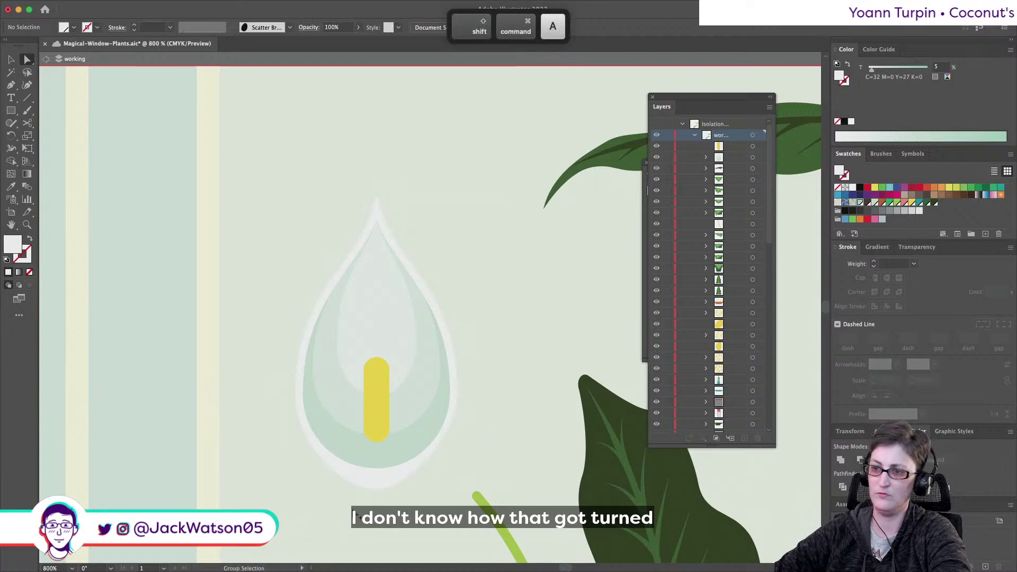
Group the shaded petal and its yellow pill into a single flower
scroll(356, 498, "down", 3)
scroll(360, 492, "down", 3)
left_click(13, 61)
left_click_drag(321, 276, 393, 469)
key("super+g")
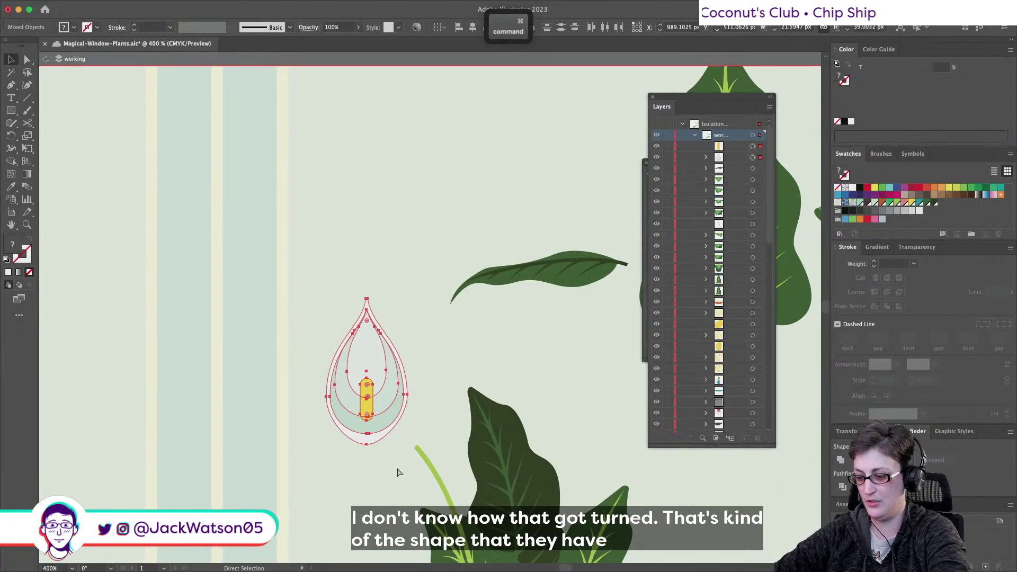
Duplicate the flower, setting one copy aside, and scale the other down to about 14.7 × 26.5 px
left_click_drag(382, 418, 263, 450)
key("super+c")
key("super+f")
left_click_drag(260, 326, 259, 373)
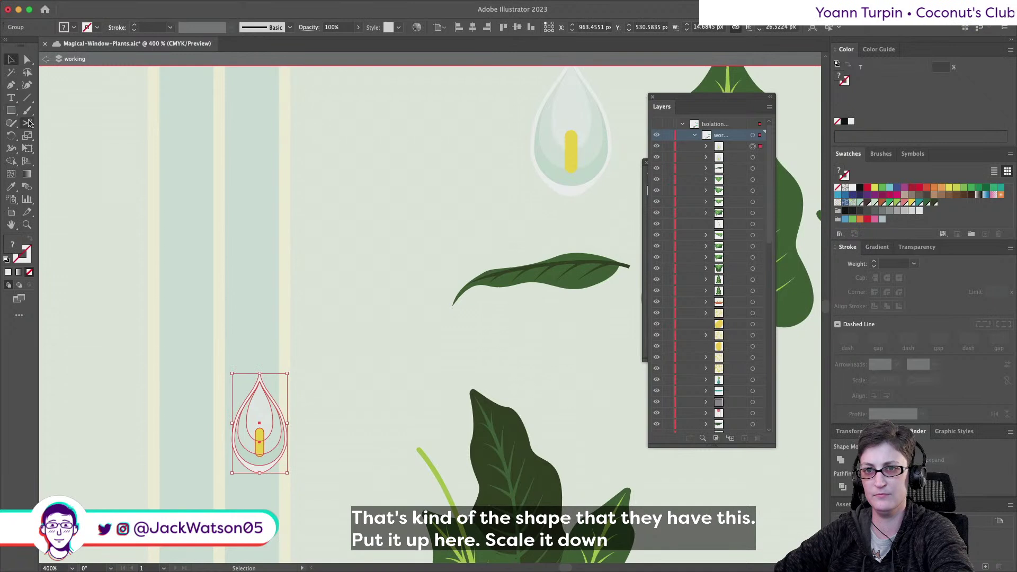
Slant the smaller flower with Free Transform so that its tip leans slightly to the left
left_click(29, 147)
left_click_drag(261, 374, 262, 379)
key("v")
key("shift+super+a")
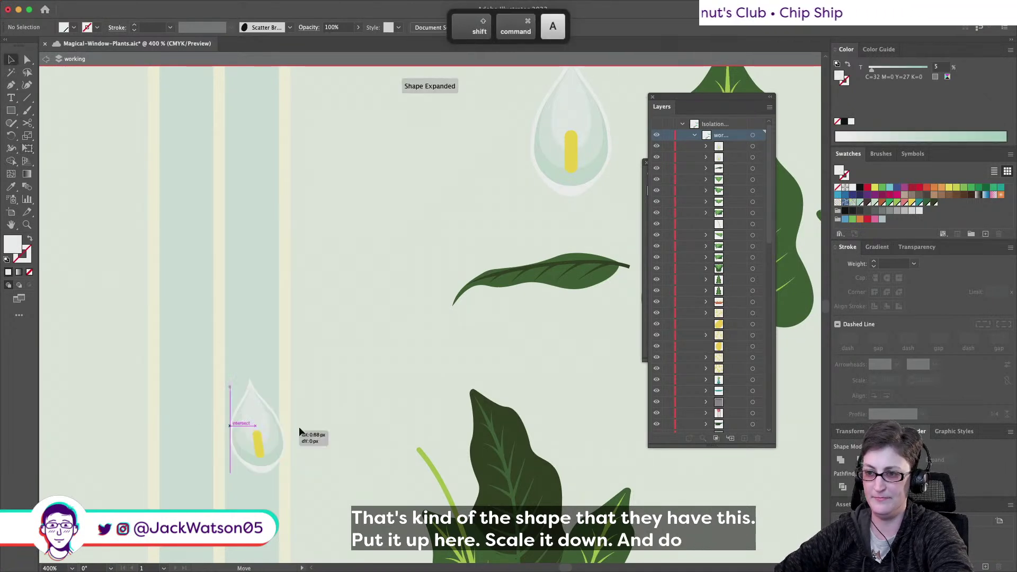
Place the small flower on the tip of the lime-green stem, rotate it counterclockwise to follow the stem, and stack it behind the stem
left_click_drag(279, 430, 398, 410)
left_click_drag(403, 365, 360, 363)
left_click_drag(385, 419, 388, 418)
key("super+b")
scroll(472, 482, "up", 8)
scroll(222, 294, "down", 3)
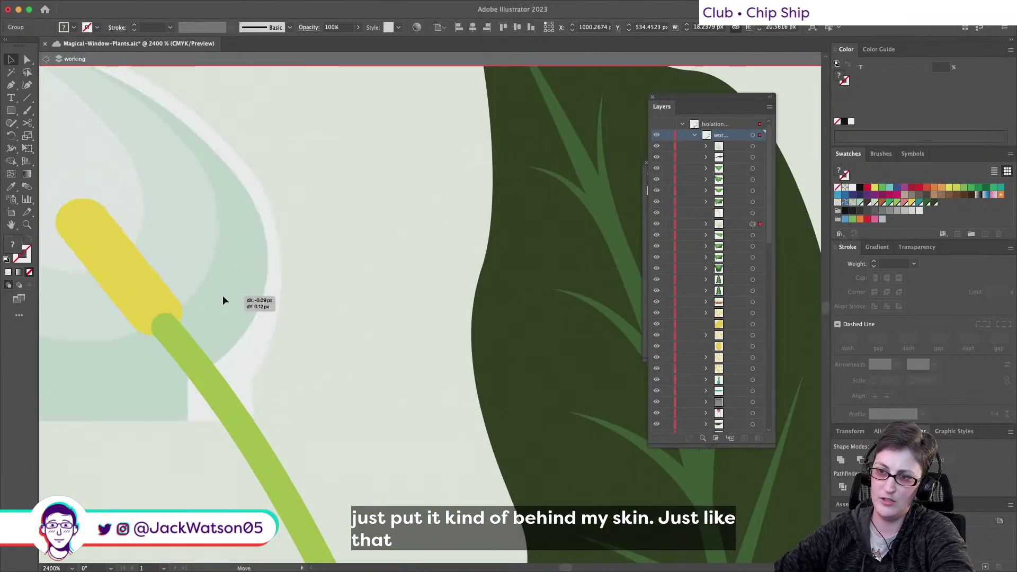
Cut the yellow pill out of the flower group and paste it in front of the lime-green stem
key("shift+super+a")
key("a")
left_click(119, 242)
key("super+c")
key("super+x")
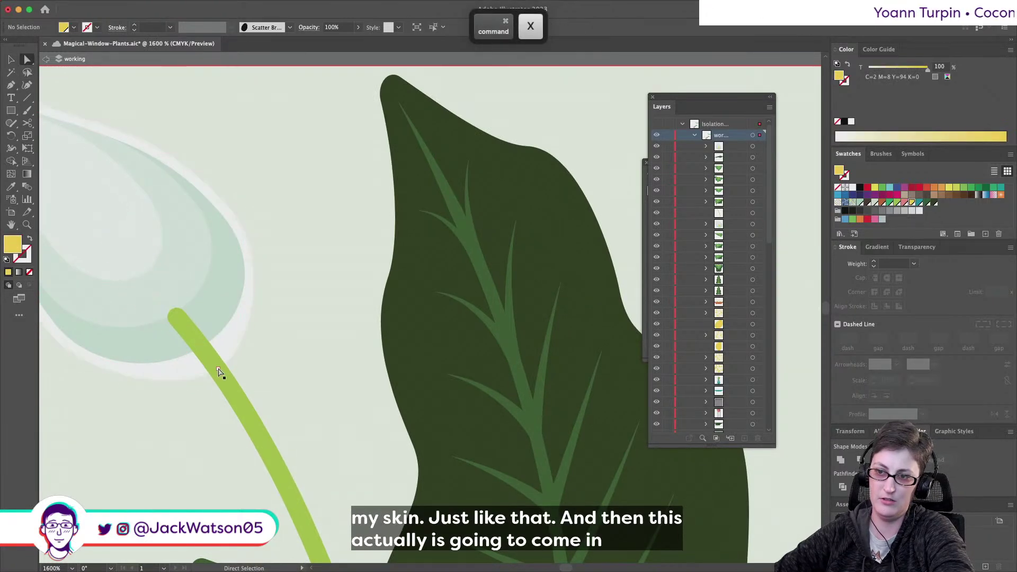
left_click(220, 368)
key("super+f")
key("shift+super+a")
scroll(263, 371, "down", 4)
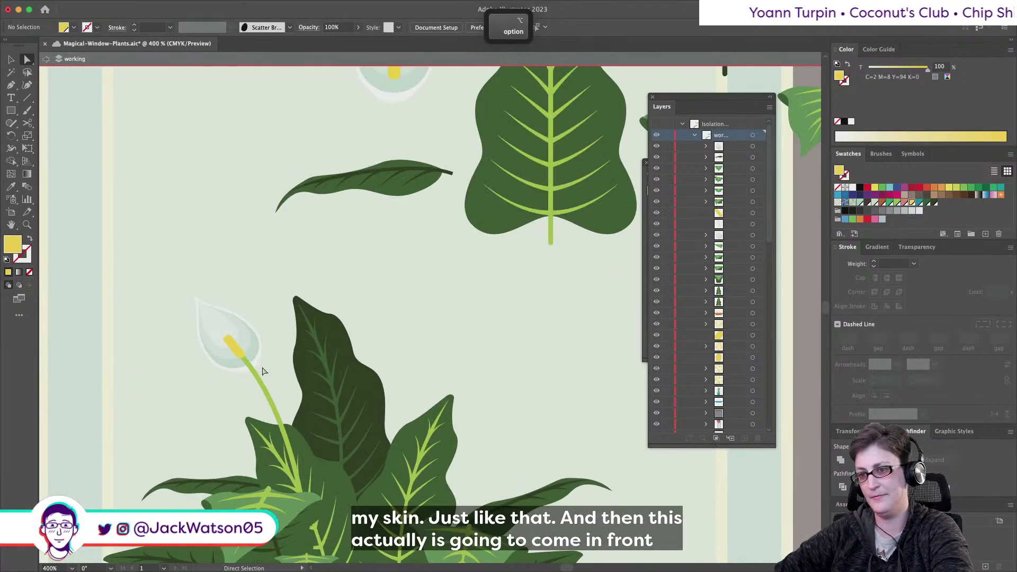
Recolour the small flower's yellow pill burnt orange and paste a copy of it directly in front
scroll(263, 370, "up", 2)
left_click(218, 332)
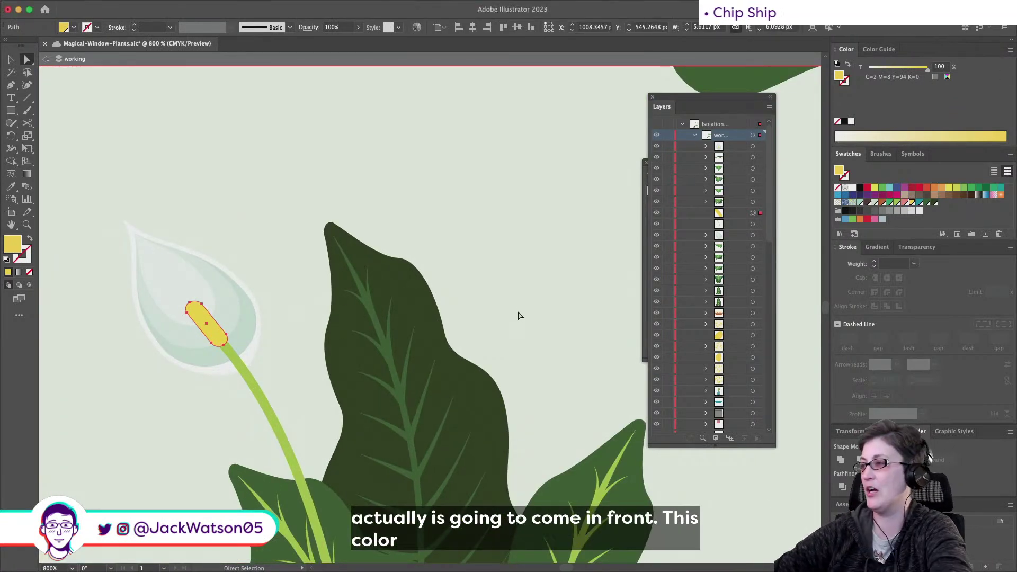
left_click(882, 202)
key("super+c")
key("super+f")
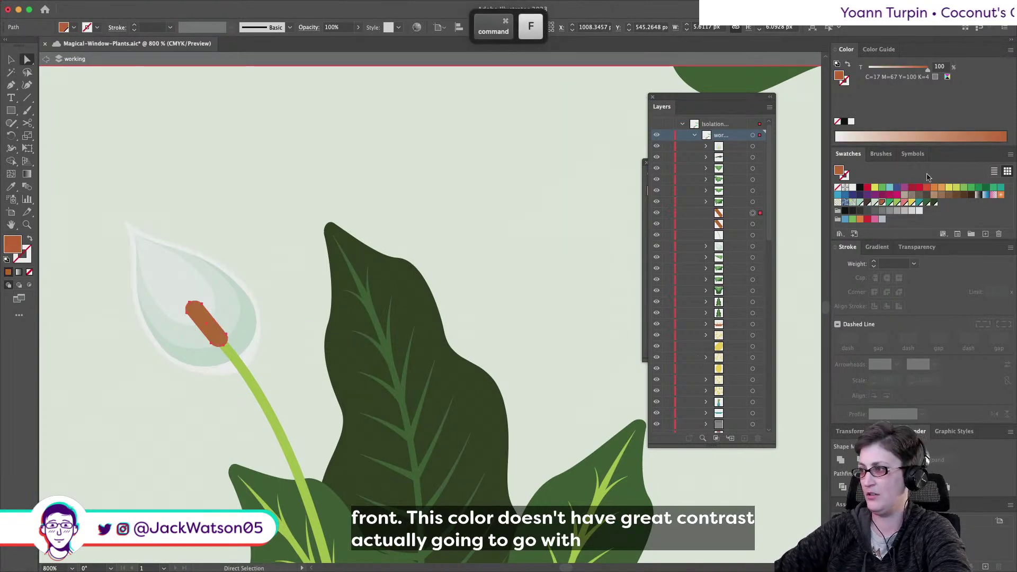
Fill the front pill copy yellow and delete its left-end anchor point so the pill is split lengthwise into orange and yellow halves
left_click(912, 202)
scroll(174, 294, "up", 1, "alt")
left_click(193, 321)
key("BackSpace")
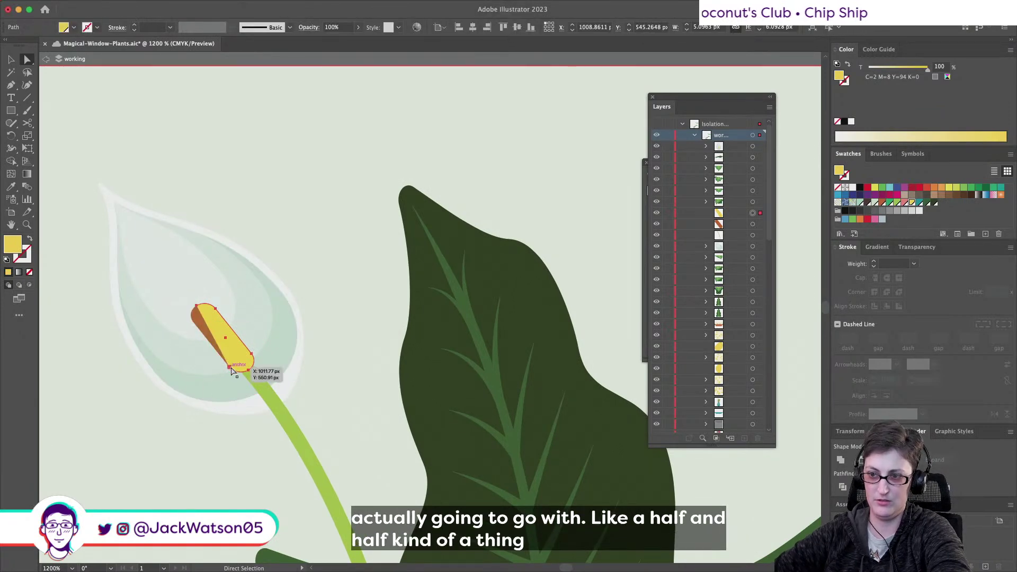
key("shift+super+a")
scroll(231, 371, "down", 3)
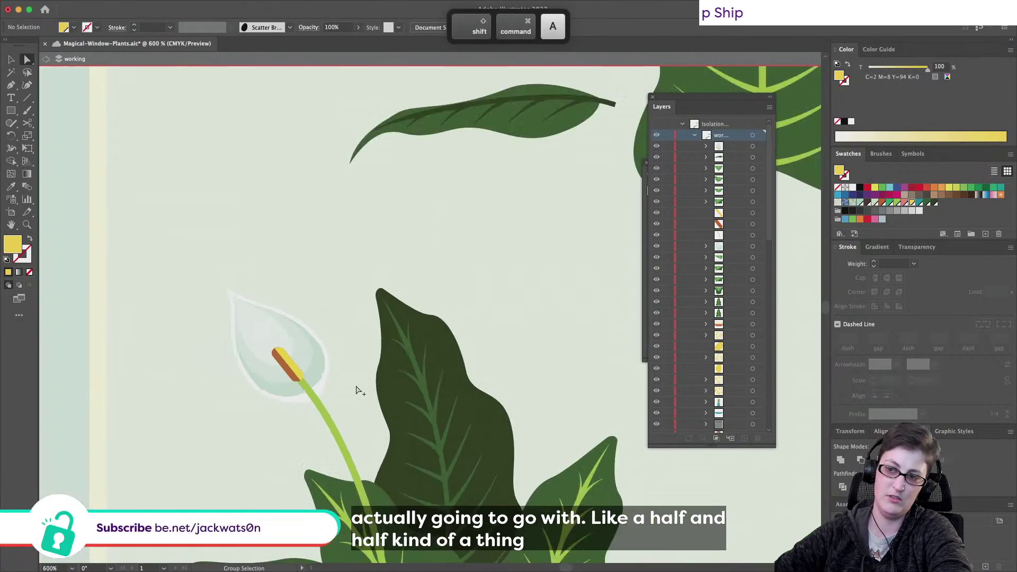
scroll(360, 391, "up", 4)
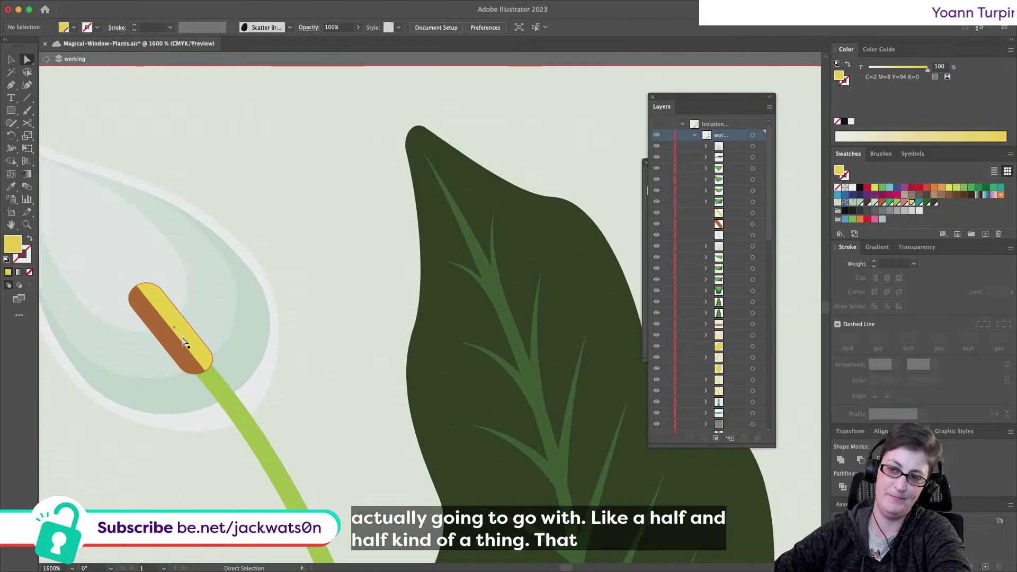
key("alt")
scroll(184, 342, "down", 10)
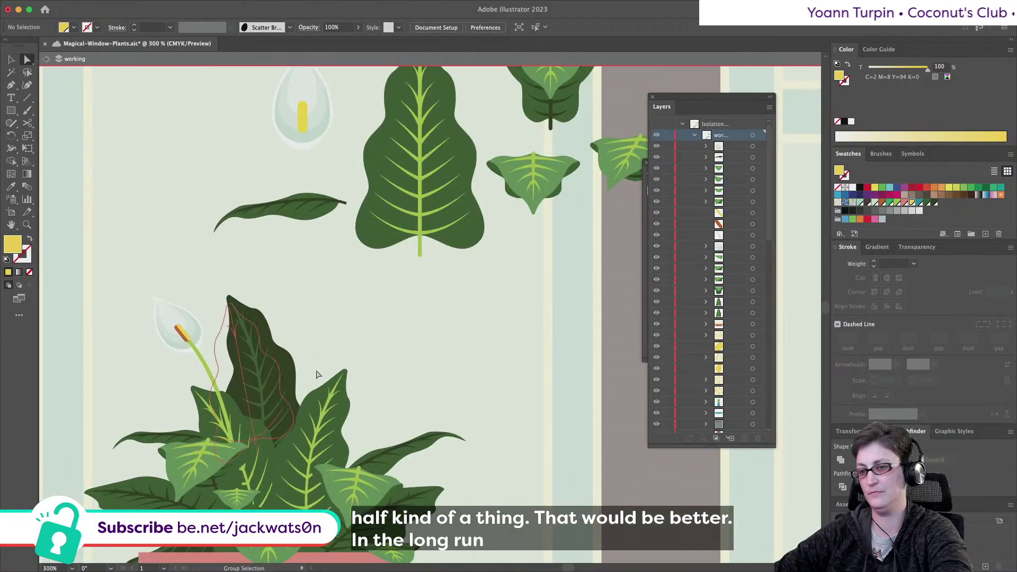
Give the set-aside flower's pill the same look, with a burnt-orange base and a yellow copy in front cut to its right half
scroll(351, 236, "up", 5)
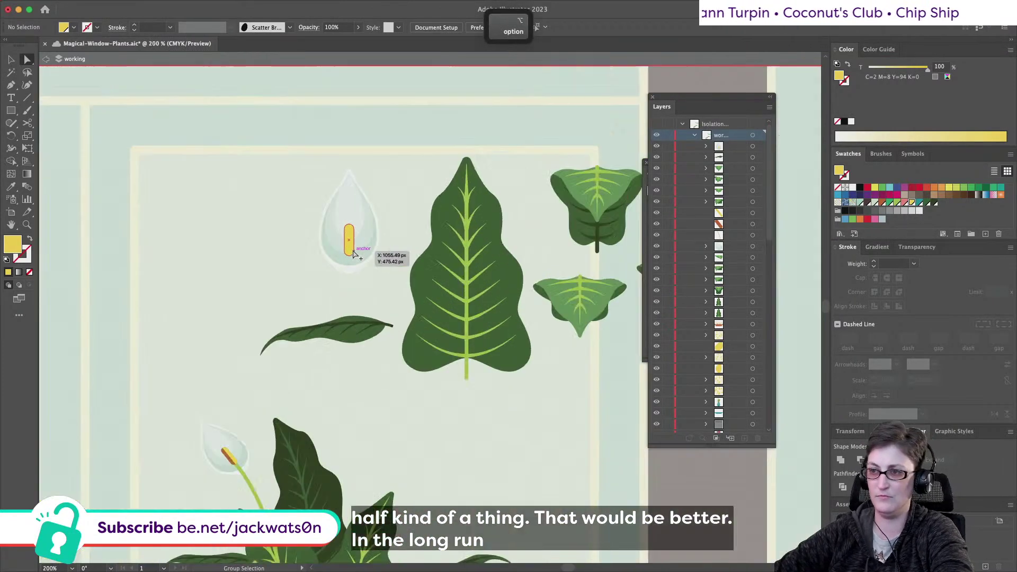
left_click(346, 236)
key("super+f")
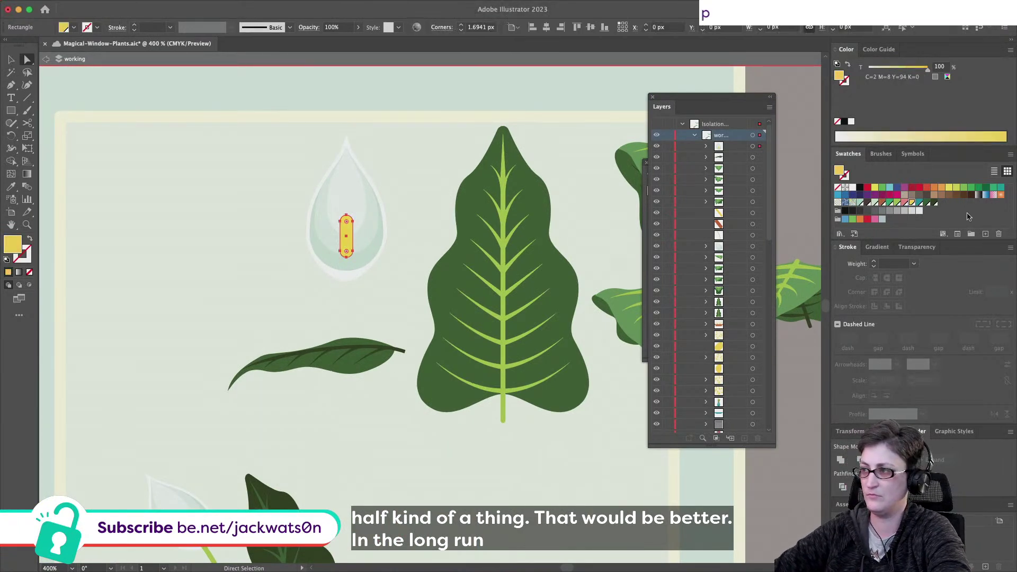
key("super+f")
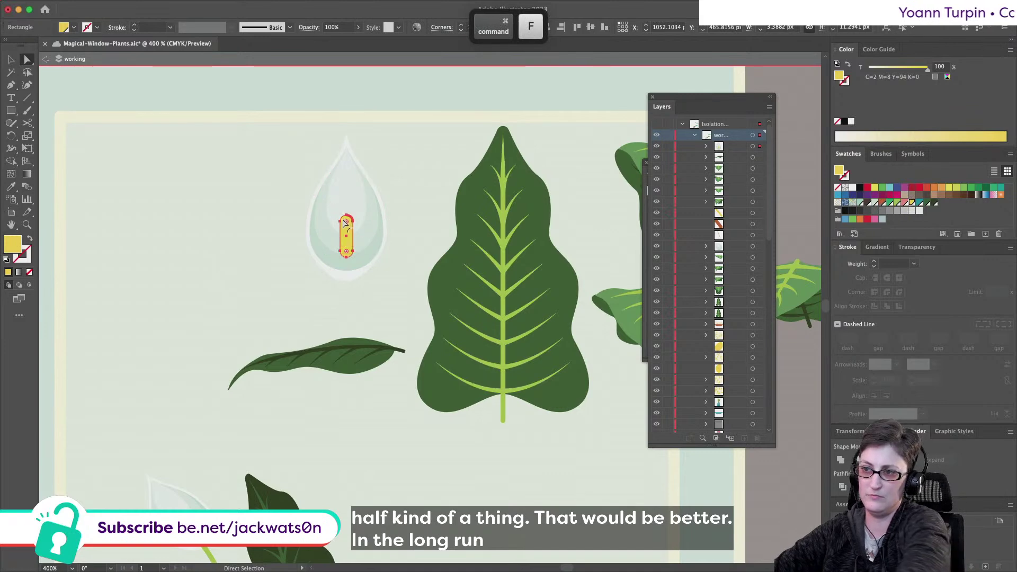
left_click(345, 222)
key("BackSpace")
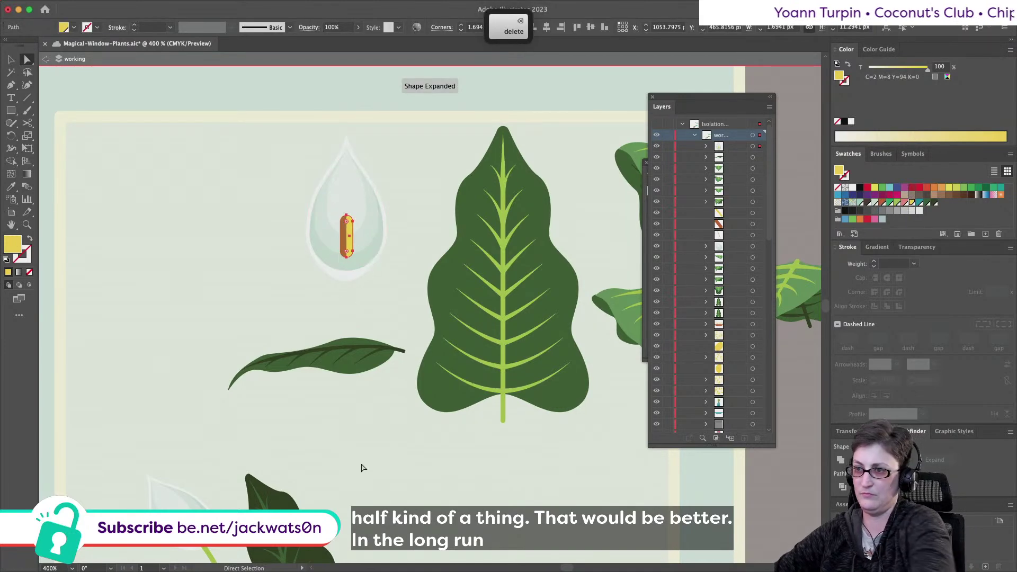
key("super+shift+a")
scroll(347, 302, "down", 6)
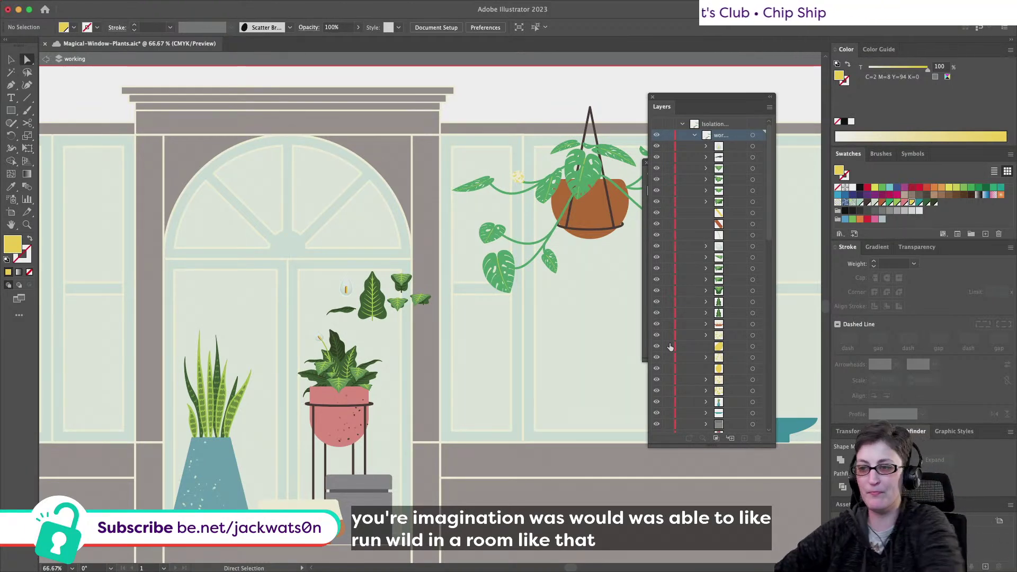
Set the tint of the small flower's innermost petal shape to 30%
scroll(284, 363, "up", 10)
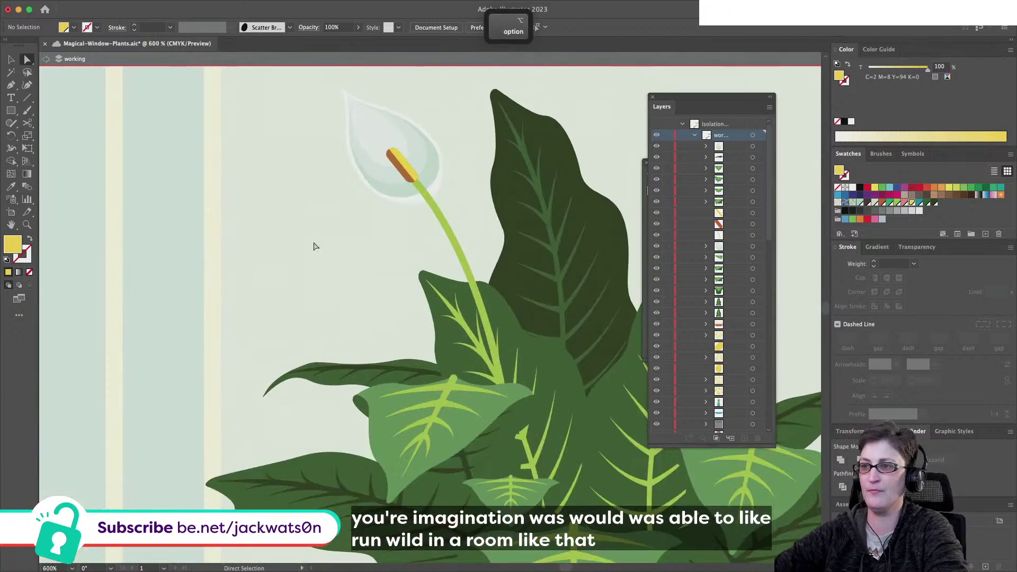
scroll(316, 247, "up", 2)
left_click(338, 196)
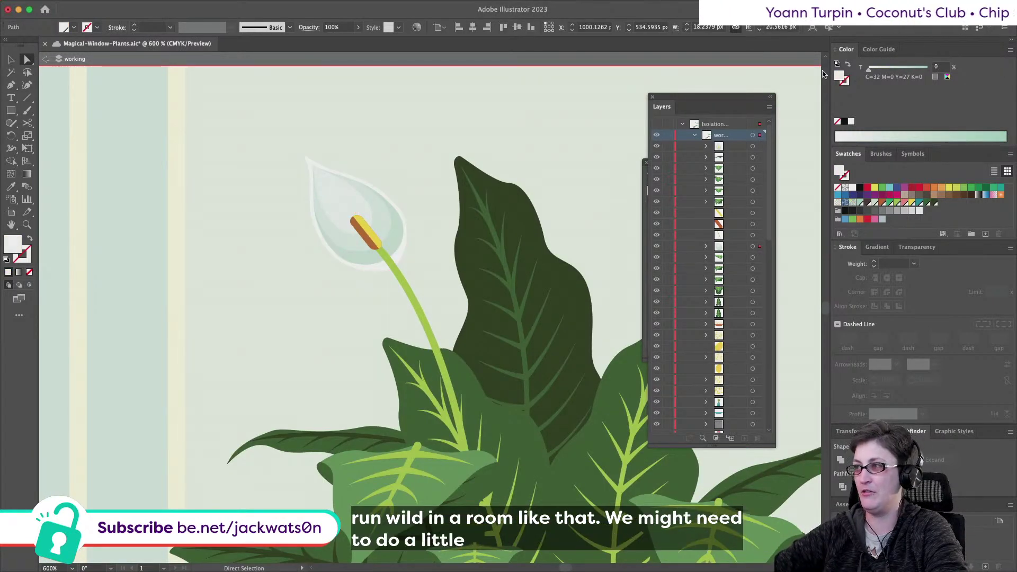
key("shift+super+a")
scroll(275, 334, "up", 2)
left_click(344, 295)
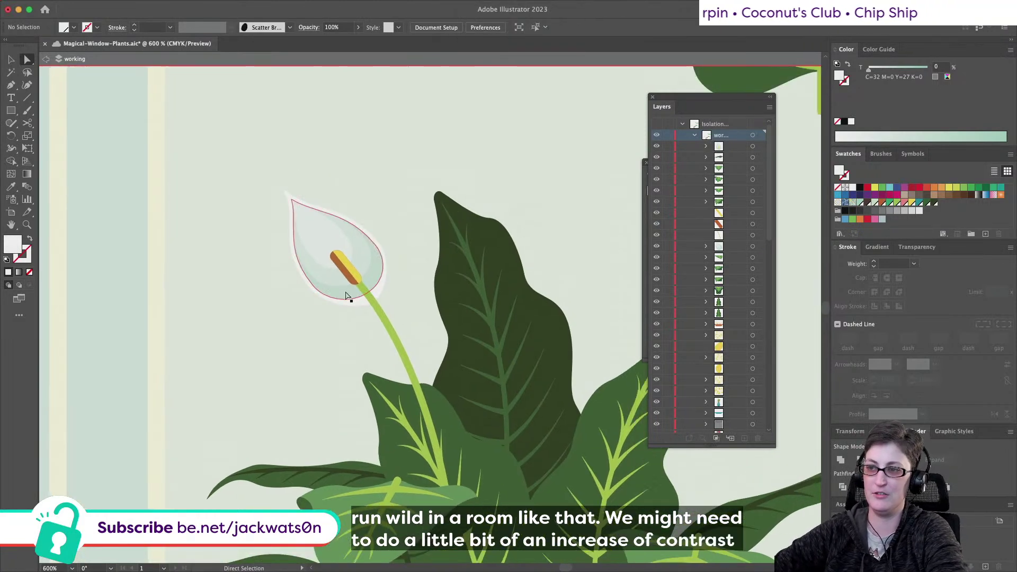
left_click(329, 253)
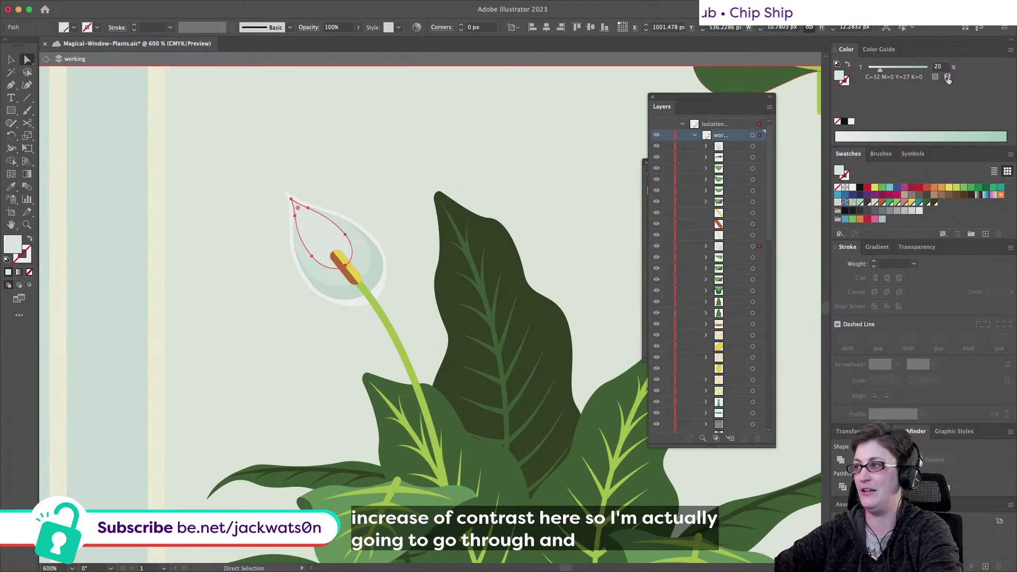
type("30")
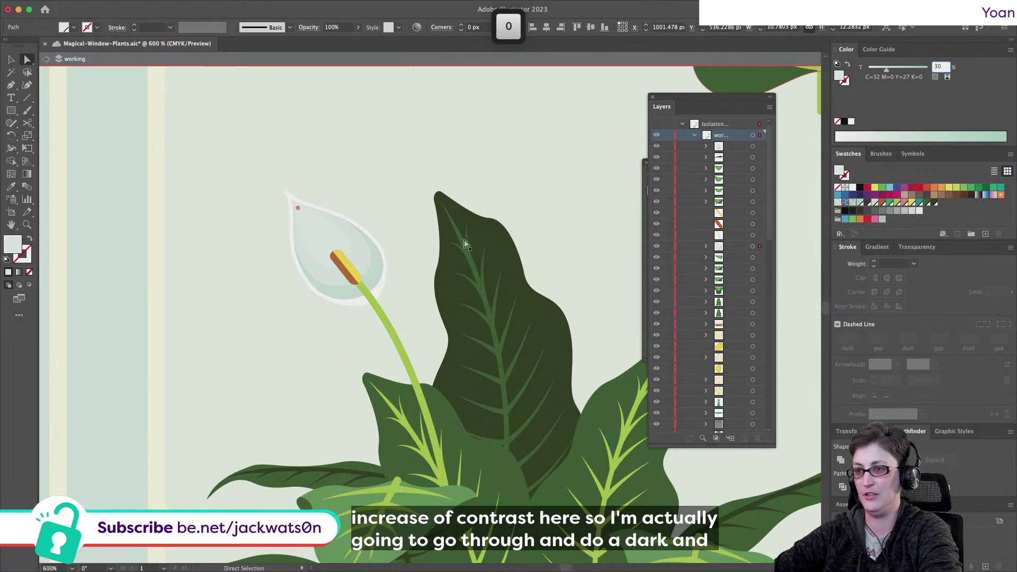
Darken the small flower's remaining shading, setting the middle petal shape's tint to 50% and the outer shading shape's tint to 75%
type("40")
key("Return")
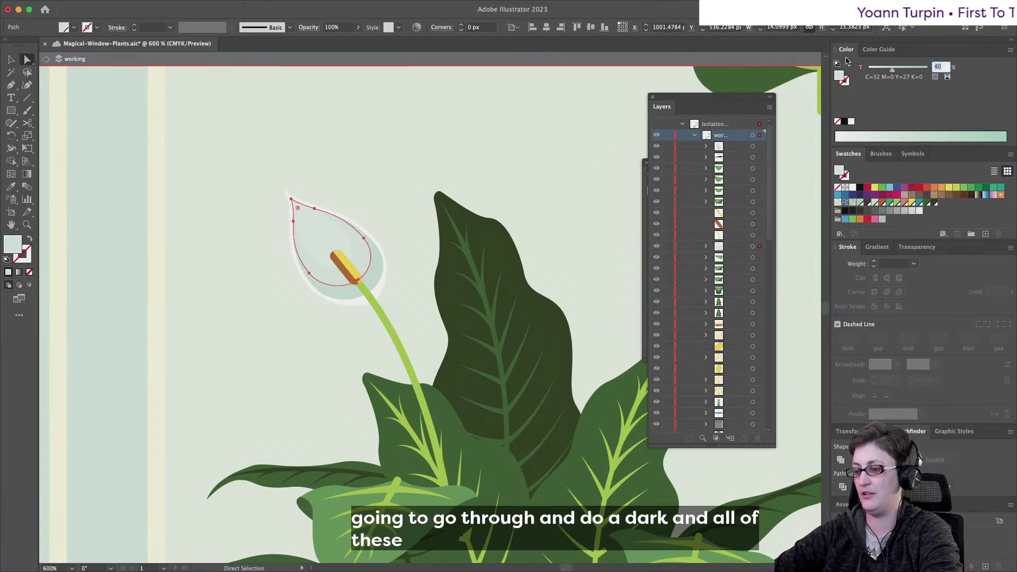
type("50")
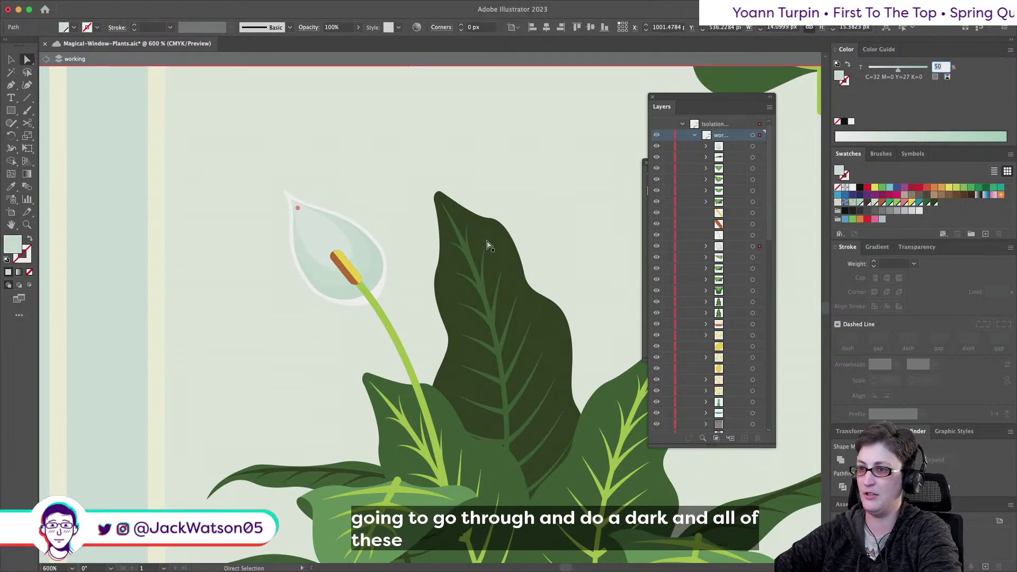
type("60")
key("Return")
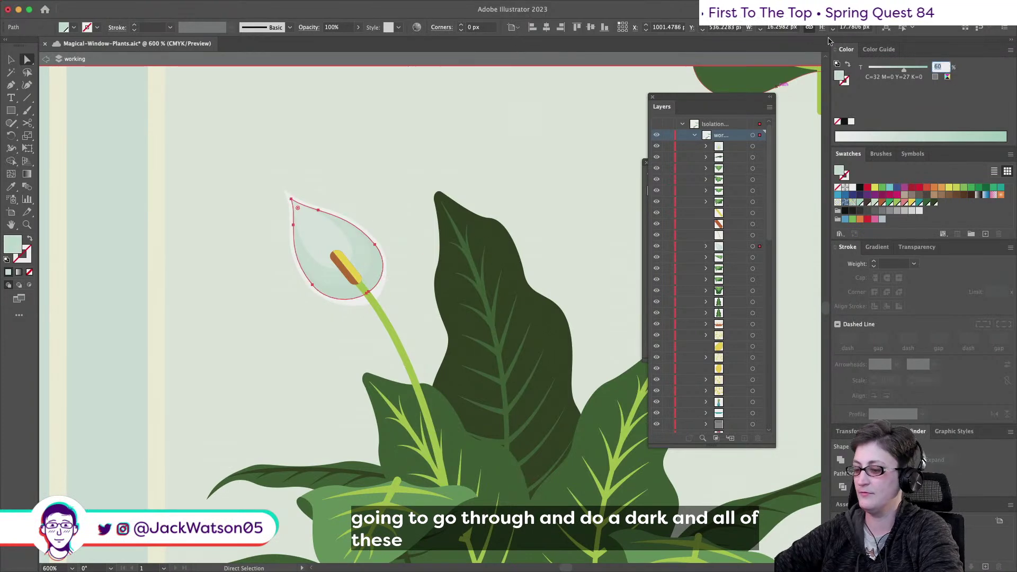
type("75")
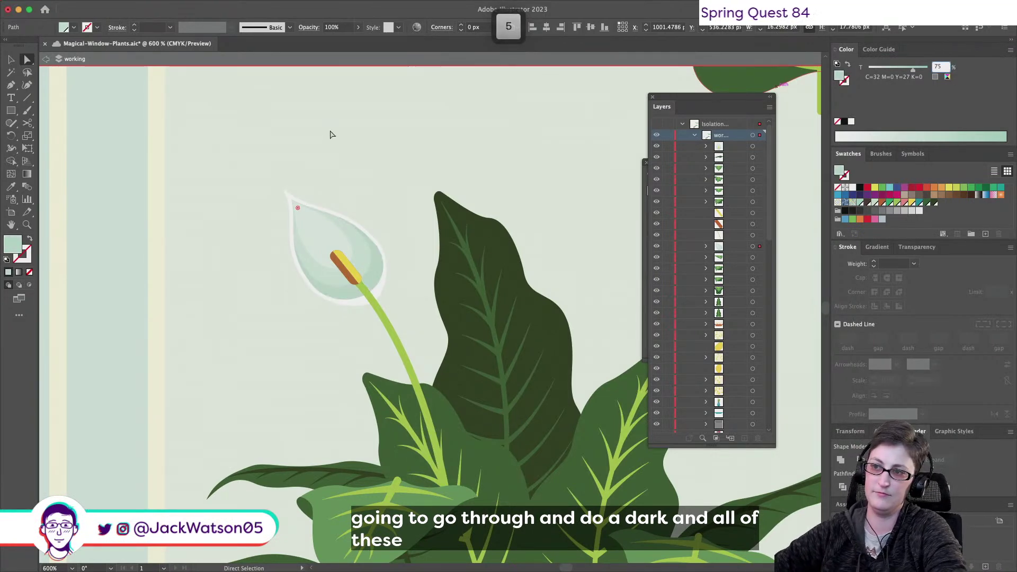
left_click(347, 186)
Examine how well the white flower stands out against the window at both overview and close-up scale
scroll(347, 186, "down", 8, "alt")
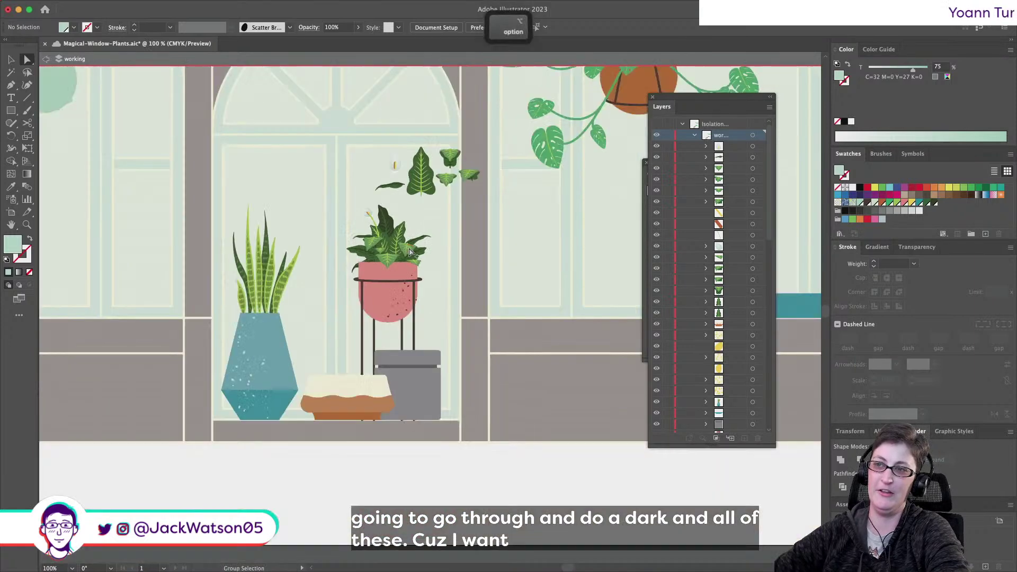
scroll(410, 253, "down", 2, "alt")
scroll(392, 233, "up", 5, "alt")
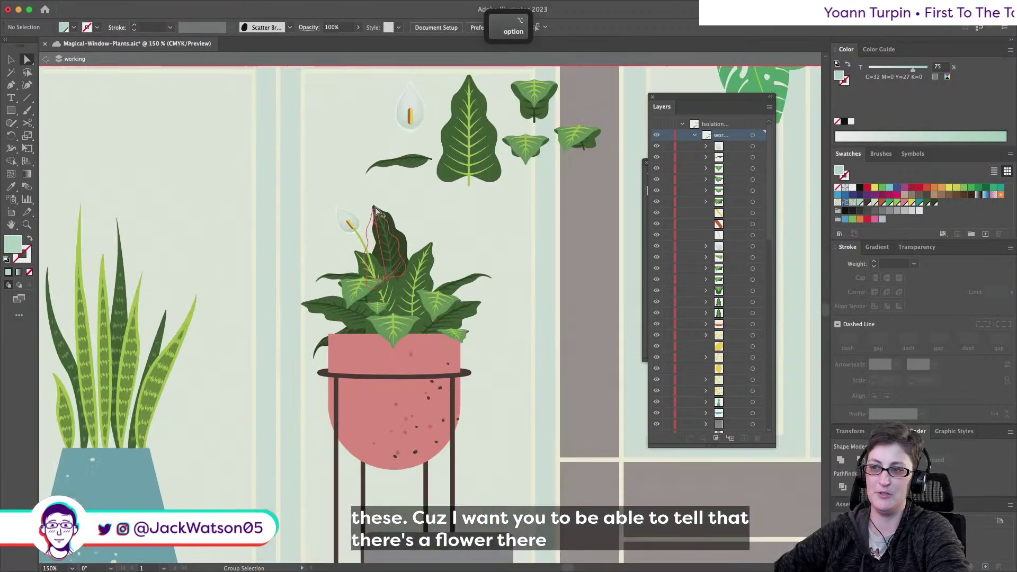
scroll(379, 213, "up", 4, "alt")
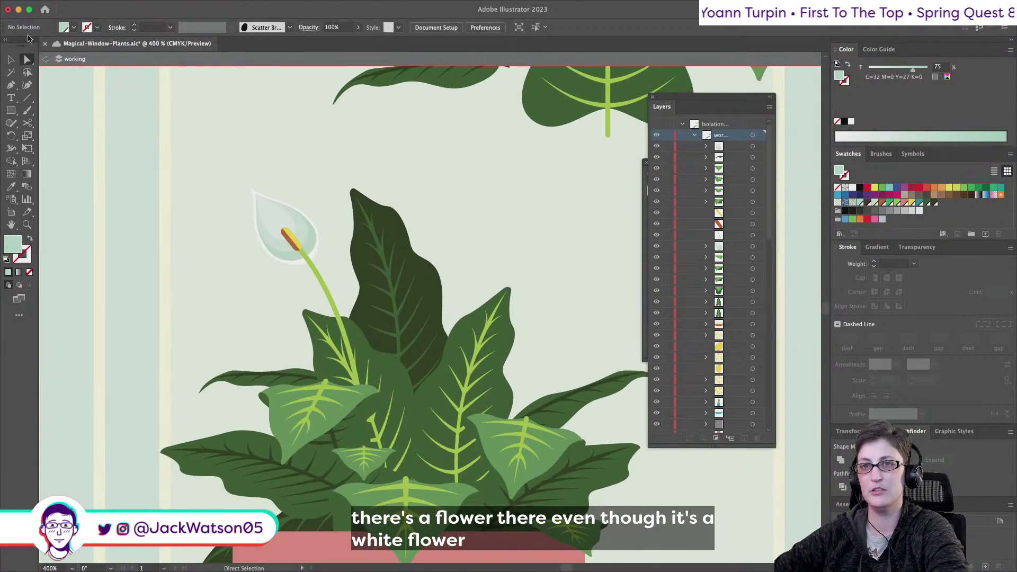
scroll(198, 152, "down", 4, "alt")
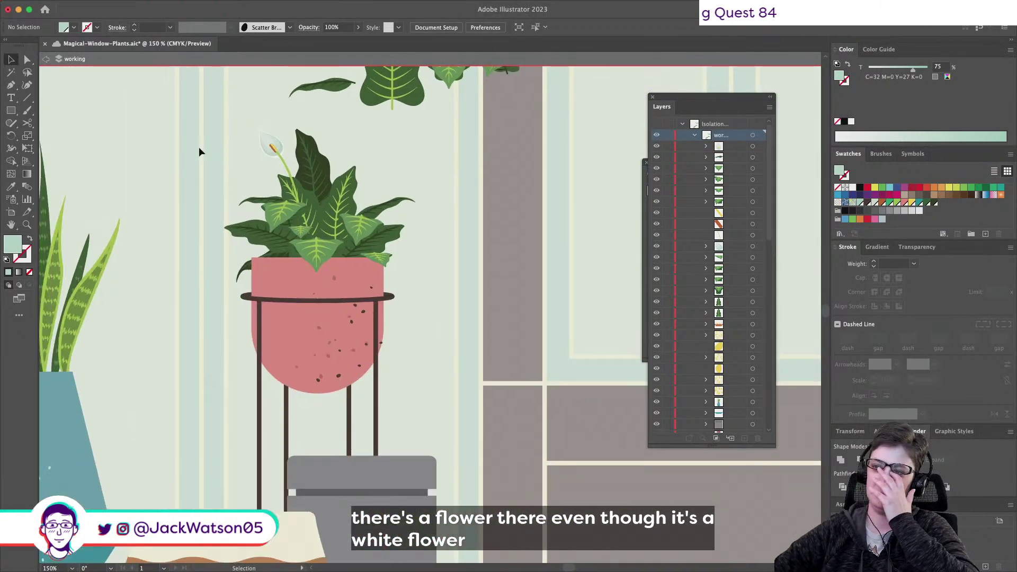
scroll(233, 138, "down", 2)
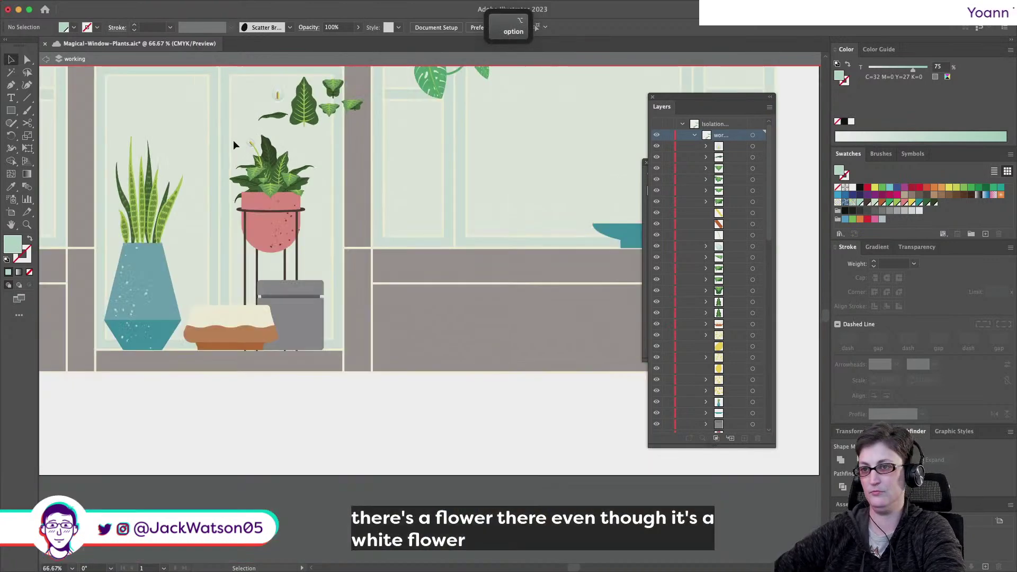
scroll(407, 157, "up", 4)
scroll(407, 158, "left", 4)
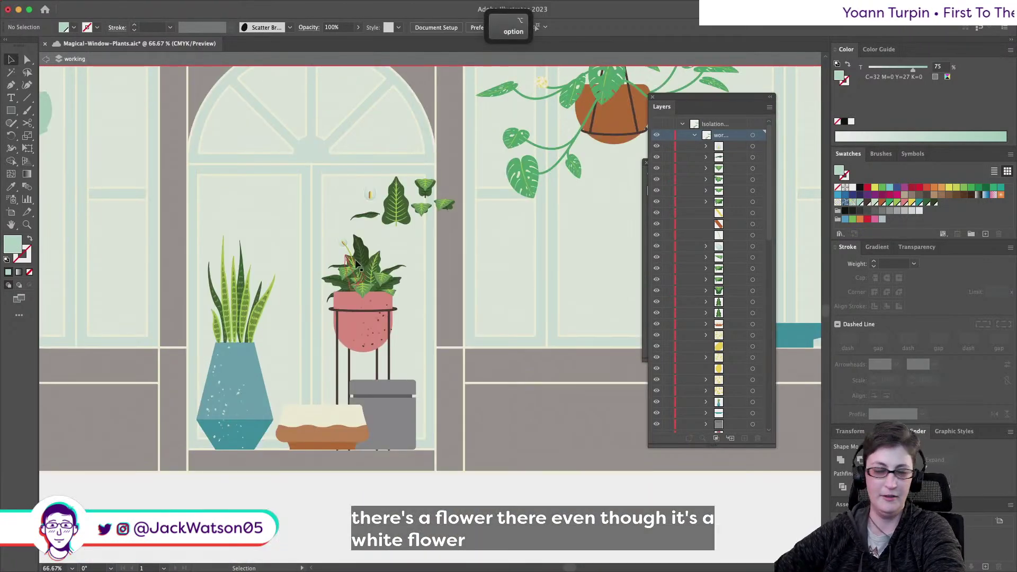
scroll(351, 258, "up", 1)
scroll(365, 204, "up", 3)
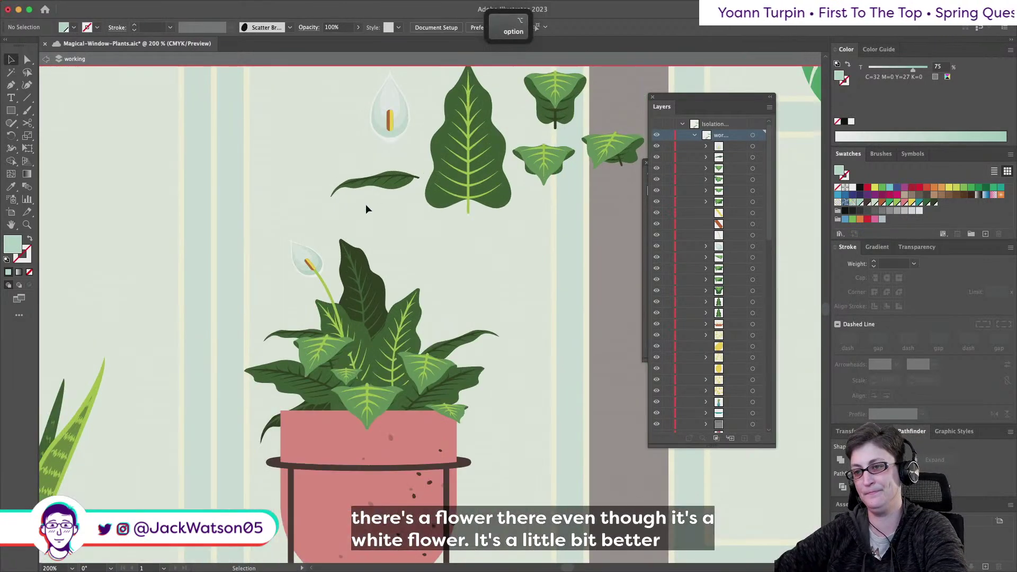
Paste a copy of the lime-green flower stem in front and reflect it across the vertical axis
left_click(305, 327)
key("a")
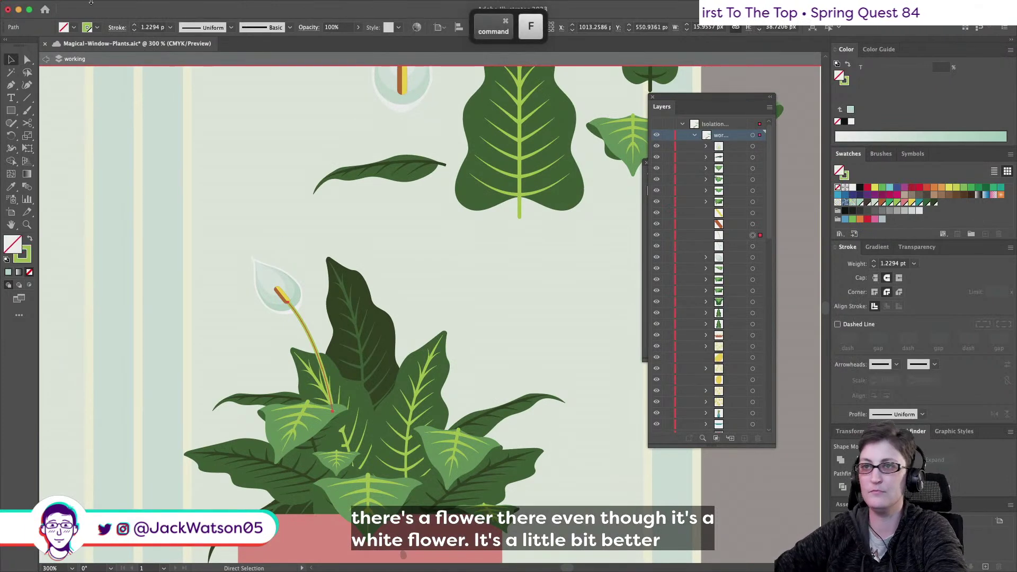
left_click(158, 6)
mouse_move(129, 6)
mouse_move(159, 22)
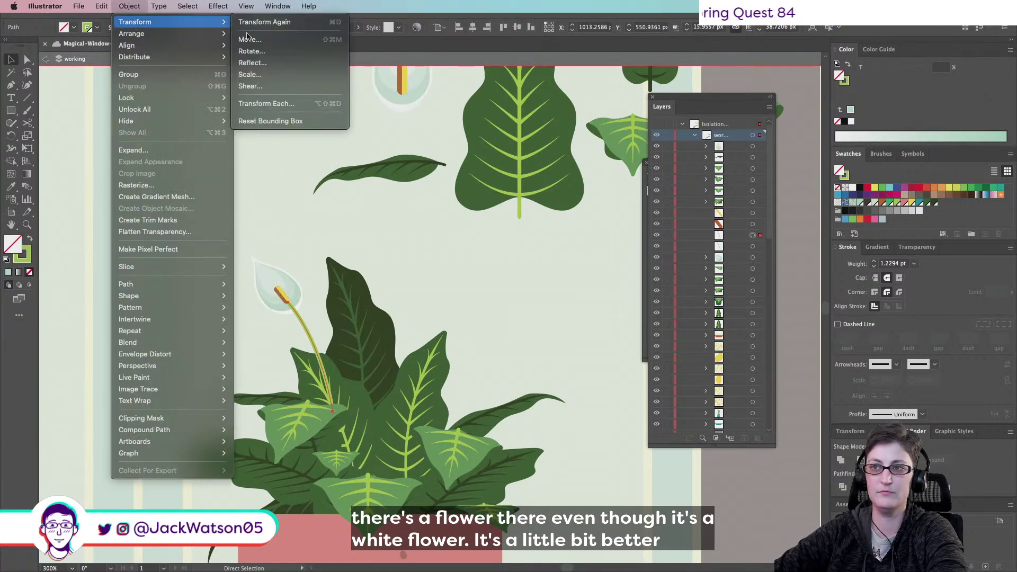
left_click(305, 60)
key("Return")
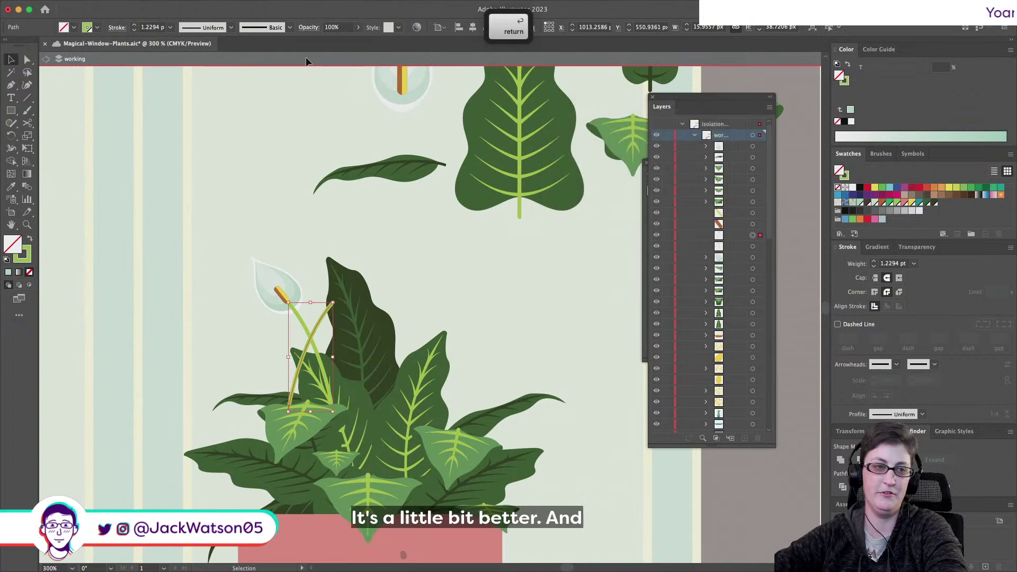
Move the mirrored stem to the plant's right side and stack it behind the light-green front leaf
left_click_drag(320, 322, 465, 403)
key("super+x")
key("super+z")
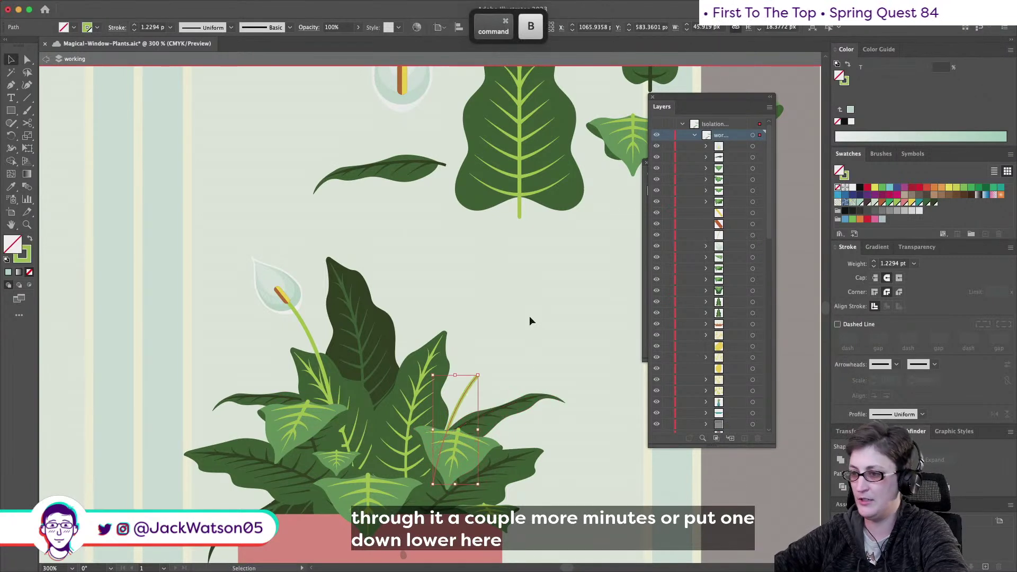
Duplicate the mirrored stem higher up between the two tall leaves and adjust its base anchor and tip handle to reshape the curve
left_click_drag(474, 382, 419, 321)
key("super+f")
left_click_drag(386, 364, 427, 384)
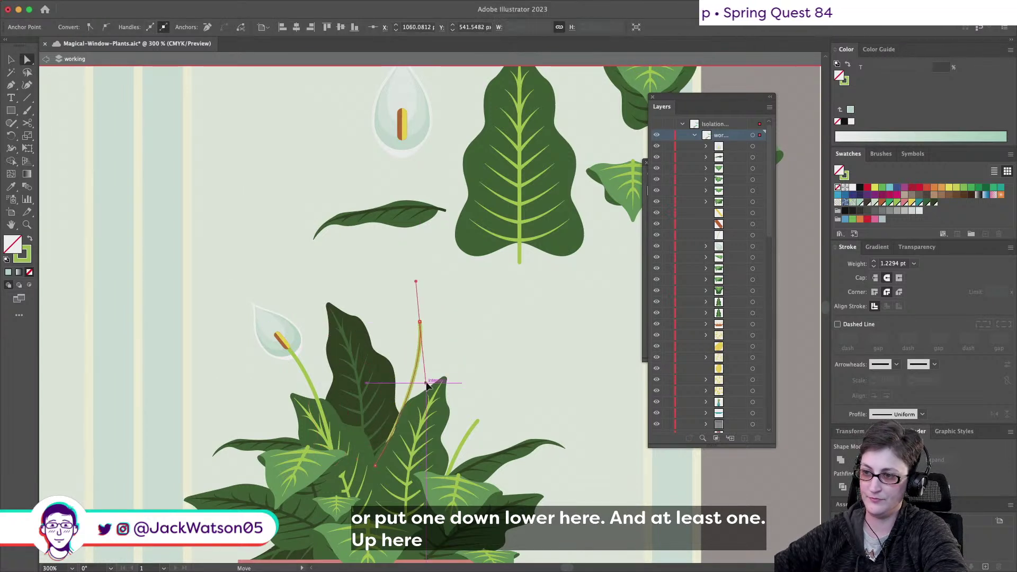
left_click_drag(376, 466, 365, 458)
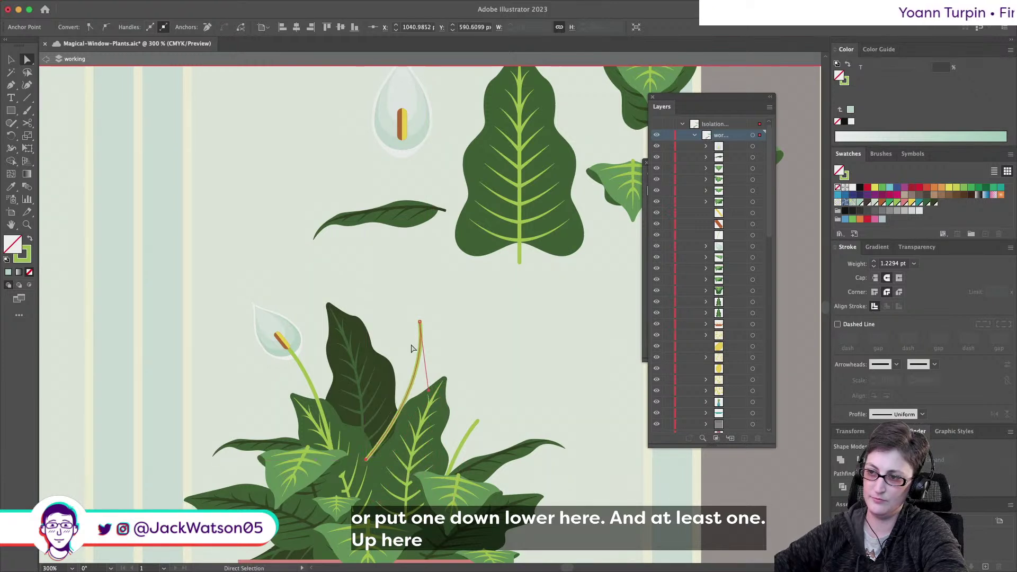
mouse_move(430, 391)
left_mouse_down()
mouse_move(439, 356)
mouse_move(428, 371)
left_mouse_up()
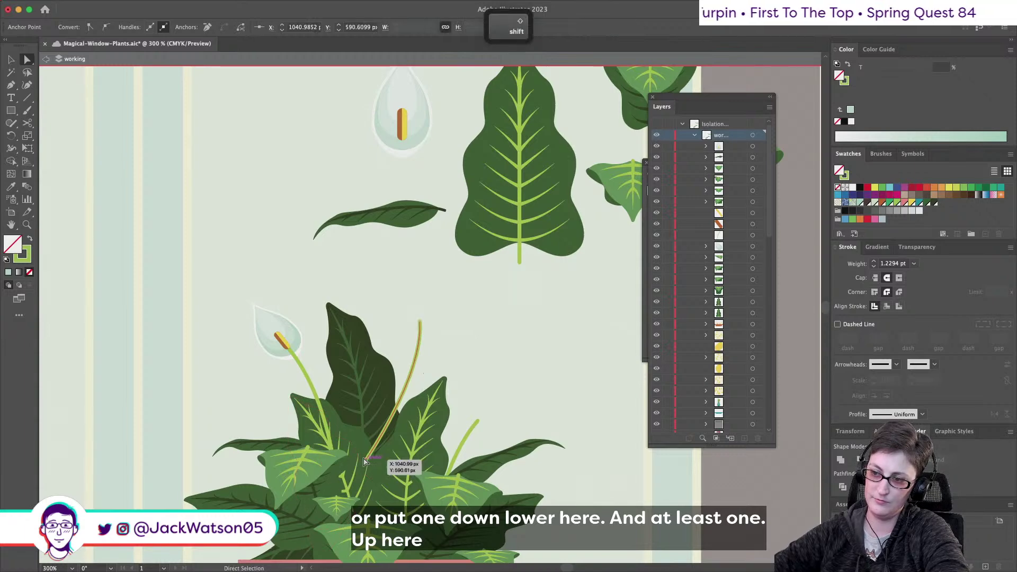
key("super+shift+a")
key("super+minus")
scroll(393, 431, "down", 1)
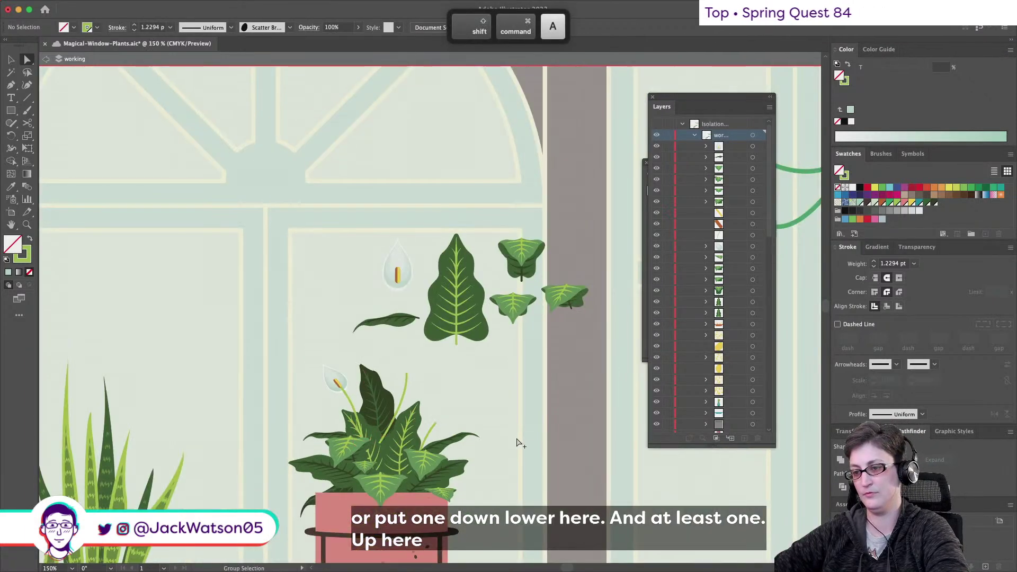
Stack the tall flower stem between the two tall leaves behind the dark-green leaf at the plant's centre
scroll(524, 434, "up", 1)
scroll(419, 421, "up", 1)
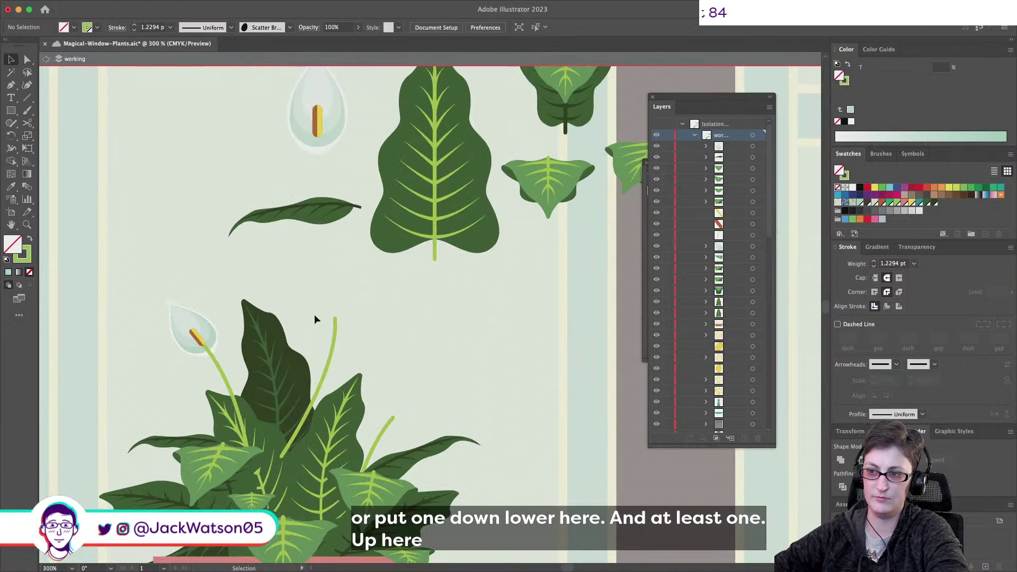
left_click(335, 324)
key("super+x")
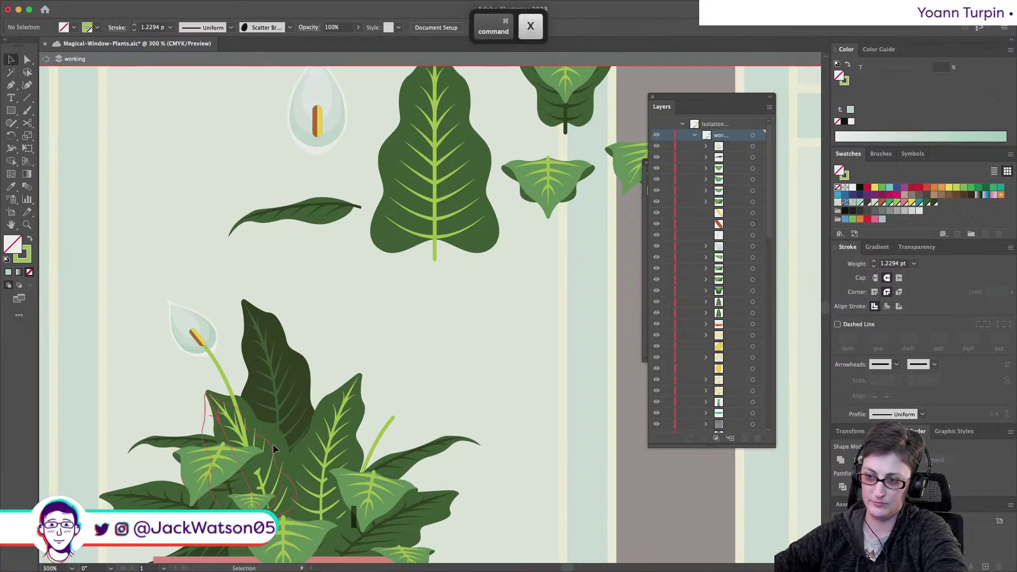
key("super+b")
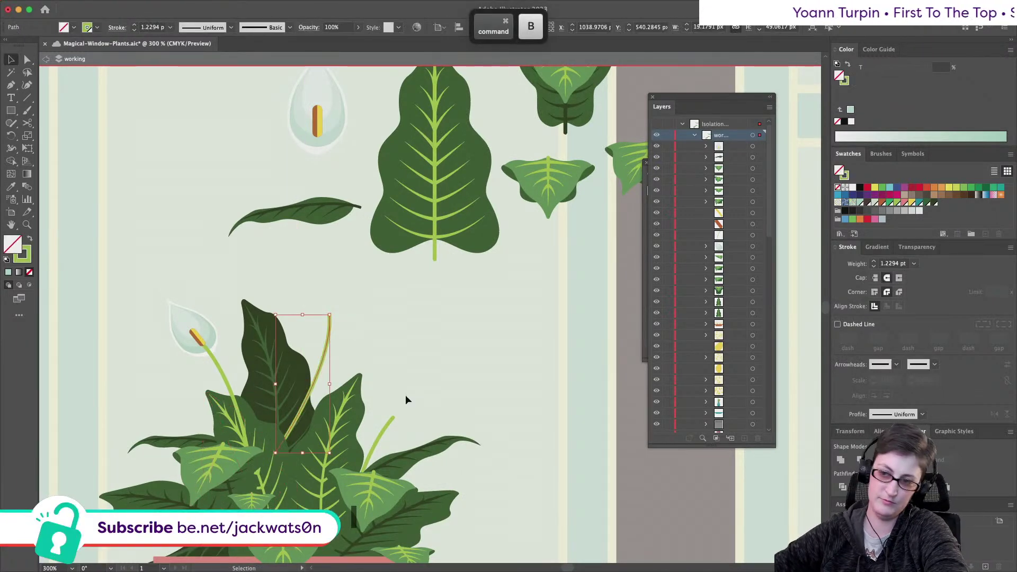
left_click(406, 396)
scroll(406, 396, "down", 4)
scroll(406, 398, "up", 4)
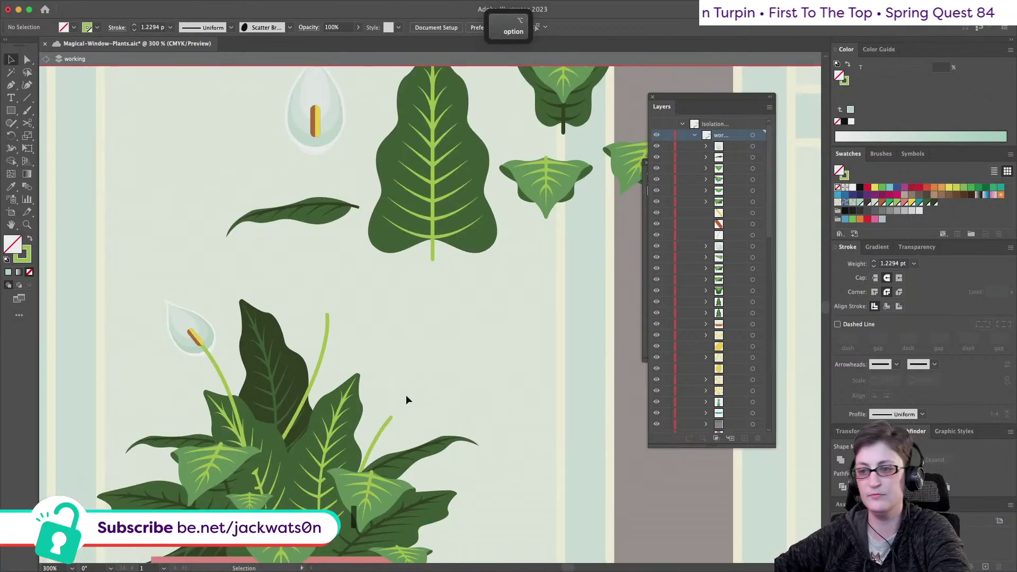
Duplicate the upright white flower, scale the copy down and place it at the tip of the tall stem
left_click(294, 101)
key("super+c")
key("super+f")
left_click_drag(295, 101, 459, 326)
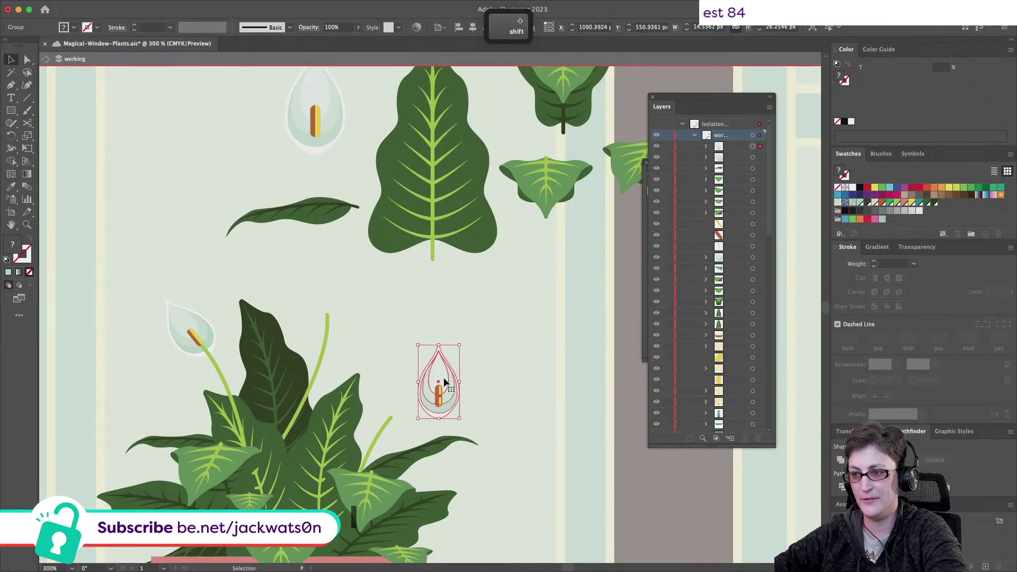
left_click_drag(443, 376, 295, 272)
key("super+z")
key("super+z")
left_click_drag(439, 313, 439, 328)
left_click_drag(438, 365, 333, 330)
Group the left flower with its stem and stack the group behind the dark-green leaf at the plant's centre
key("shift+super+a")
left_click(341, 297)
key("shift+super+a")
left_click_drag(203, 352, 212, 357)
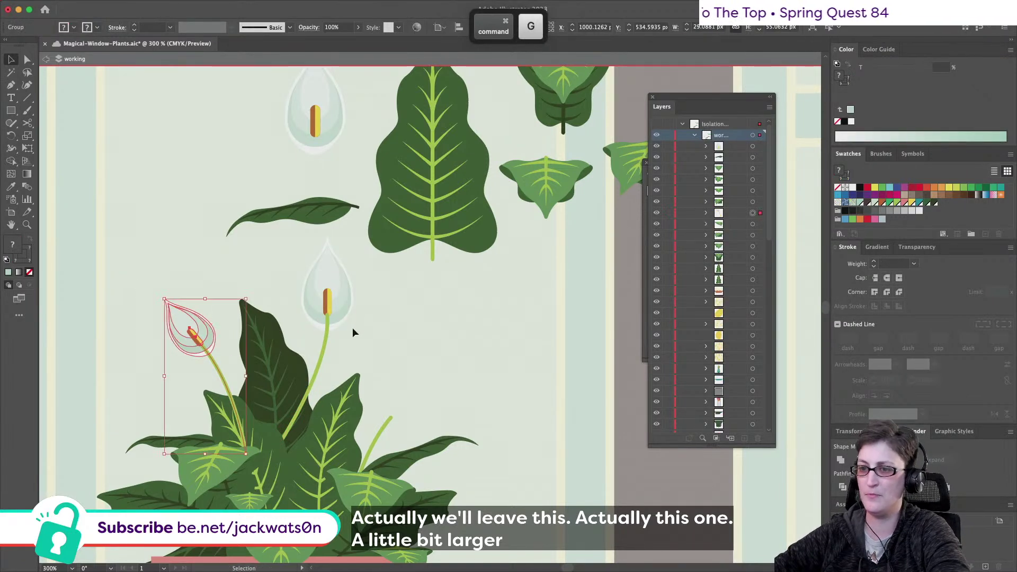
key("super+x")
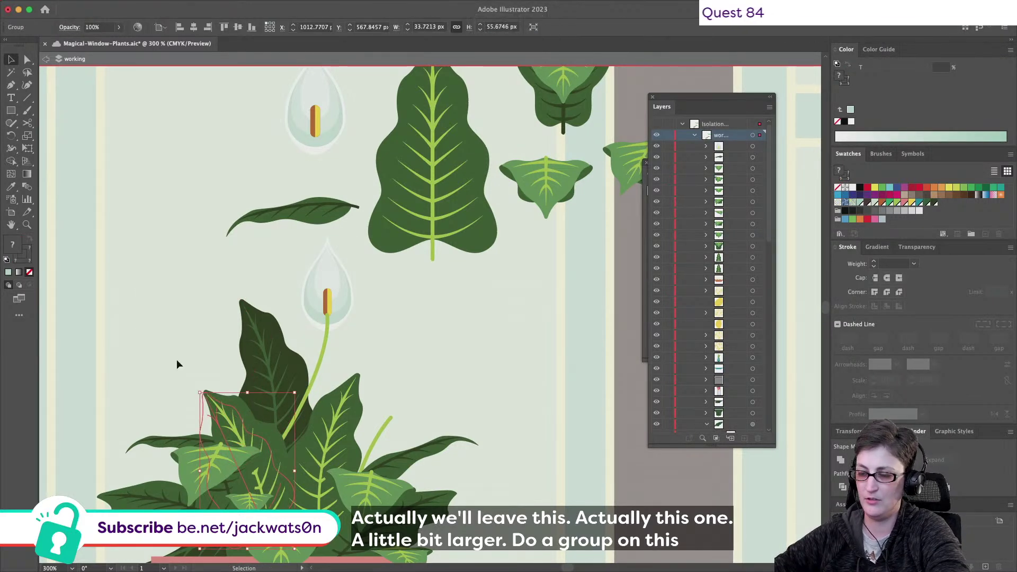
key("super+b")
left_click(169, 354)
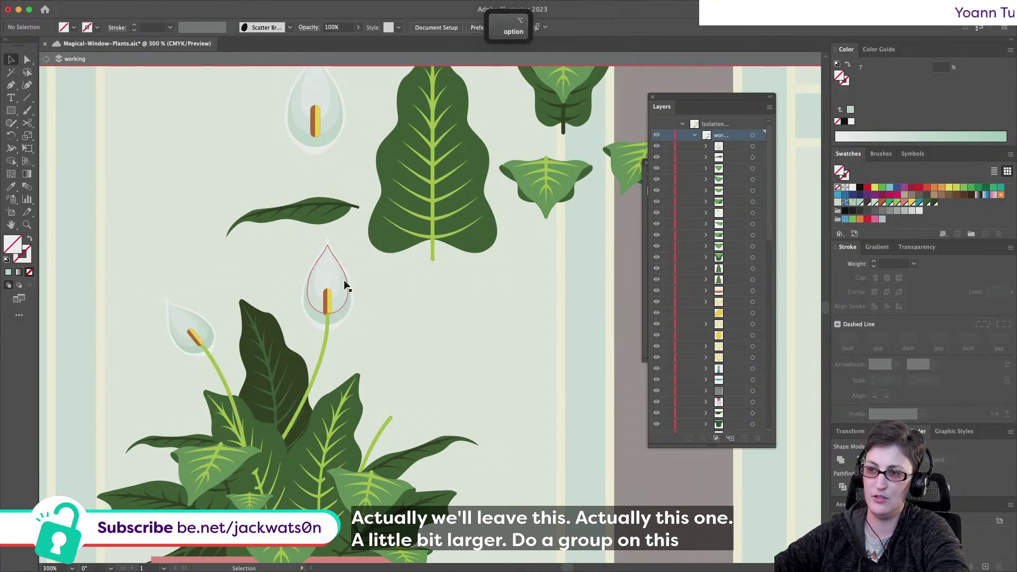
Tilt the taller flower slightly and shift it so that it lines up with the tip of its stem
scroll(344, 280, "up", 2, "alt")
left_click(334, 295)
left_click_drag(364, 386, 380, 386)
left_click_drag(329, 322, 323, 322)
Cut the orange-yellow centre out of the taller flower's group and paste it in place in front of the stem
double_click(300, 326)
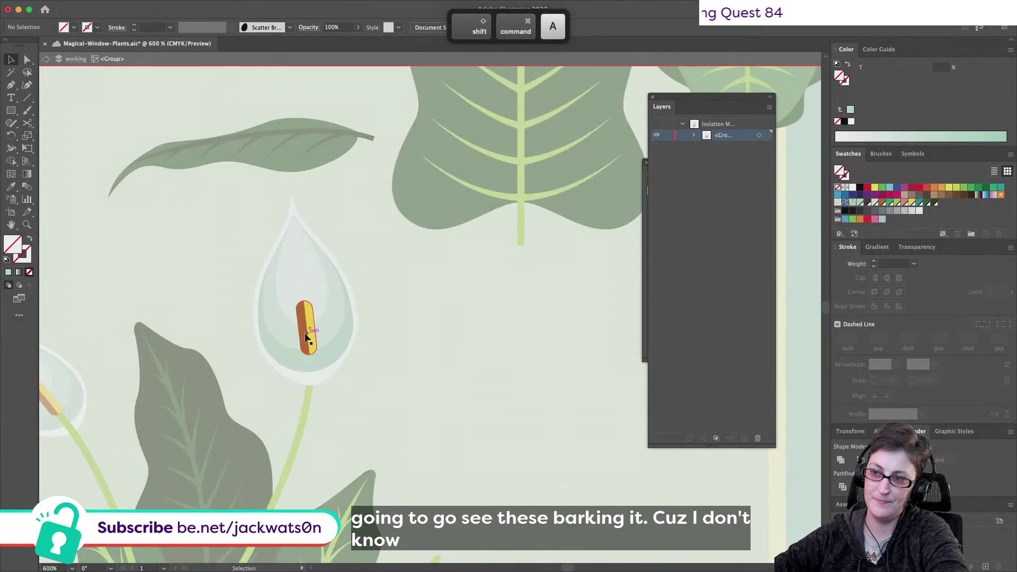
key("super+x")
key("super+b")
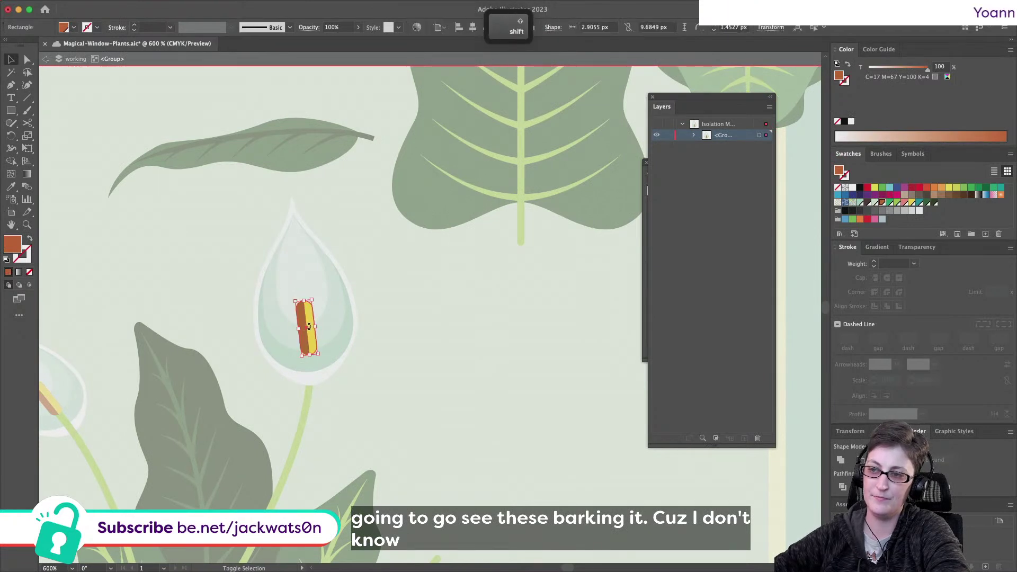
left_click(311, 336)
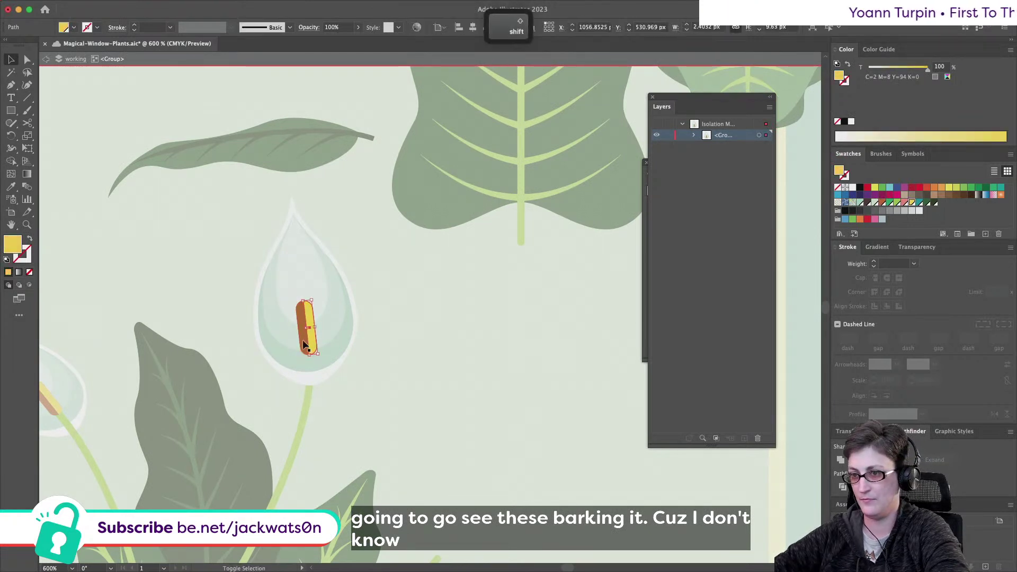
left_click(303, 341, "shift")
key("super+x")
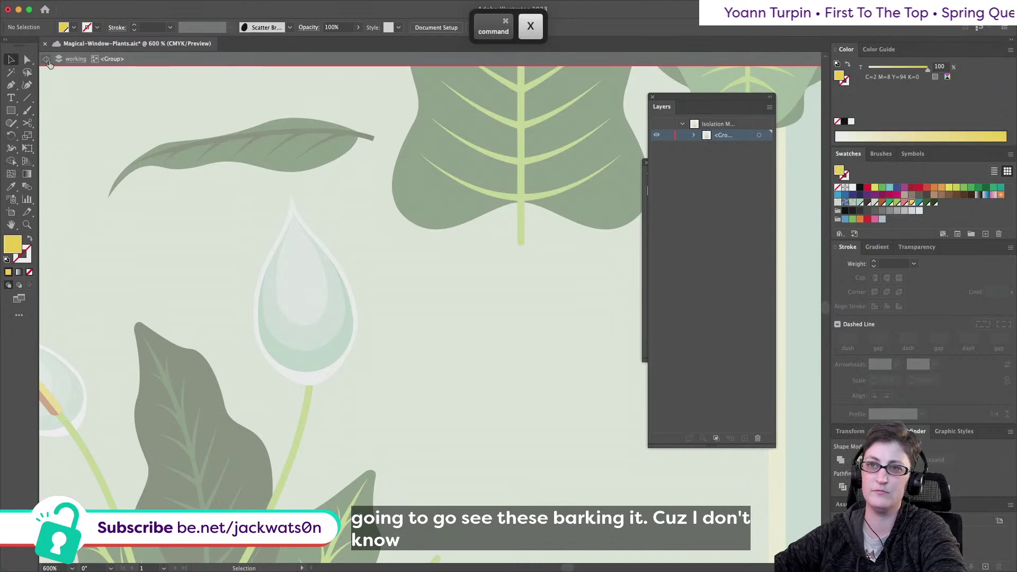
left_click(46, 59)
key("super+f")
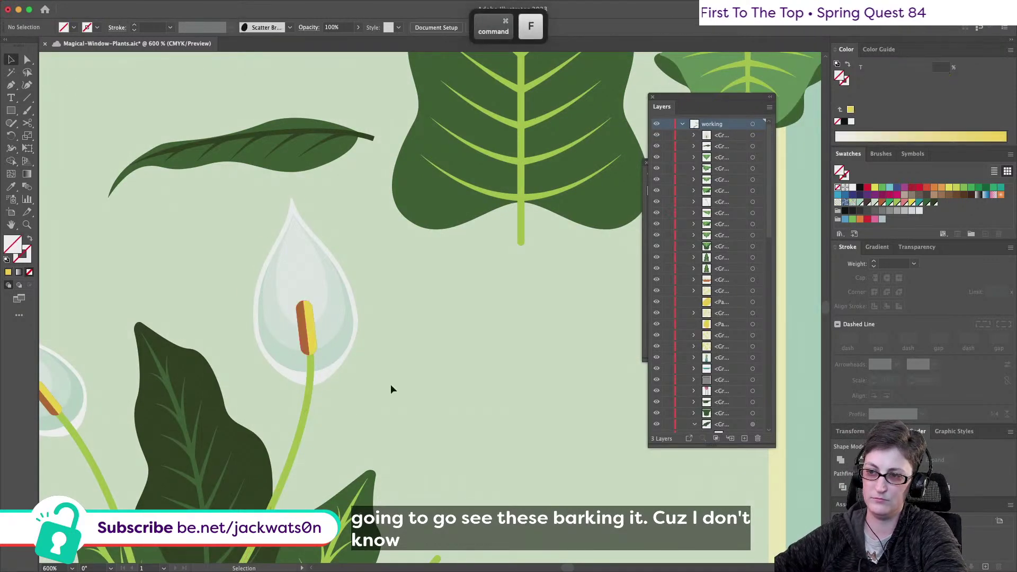
scroll(243, 300, "down", 4)
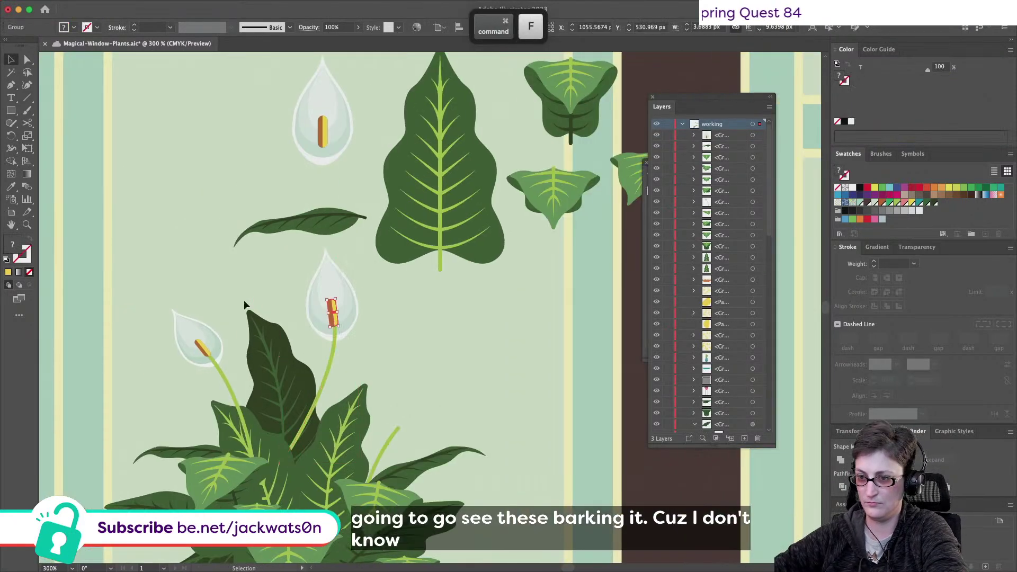
Scale the taller flower's petals and centre down to about 16 by 29 px inside their group and reseat them on the stem
left_click(426, 411)
scroll(427, 410, "down", 4)
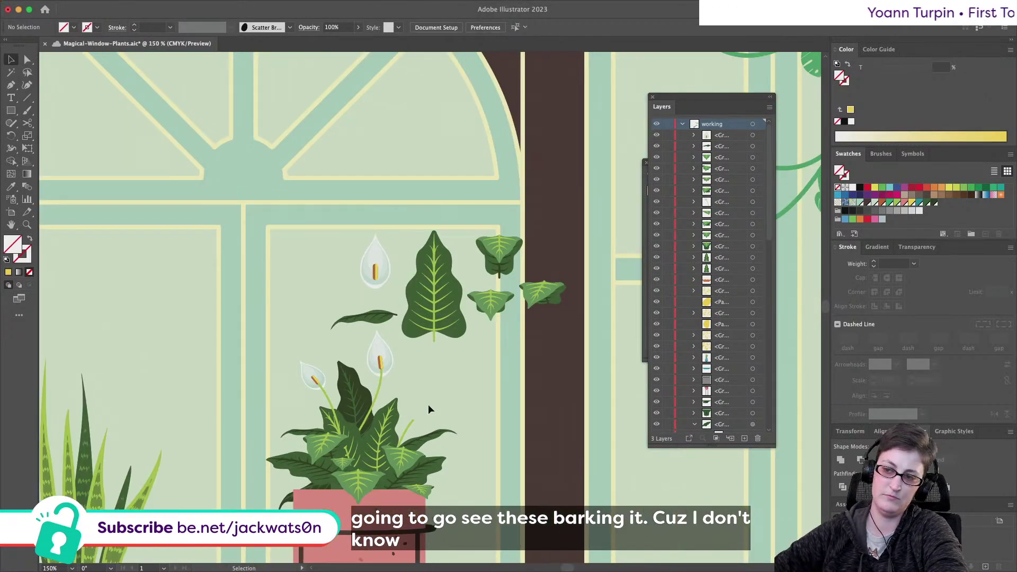
scroll(401, 395, "up", 6)
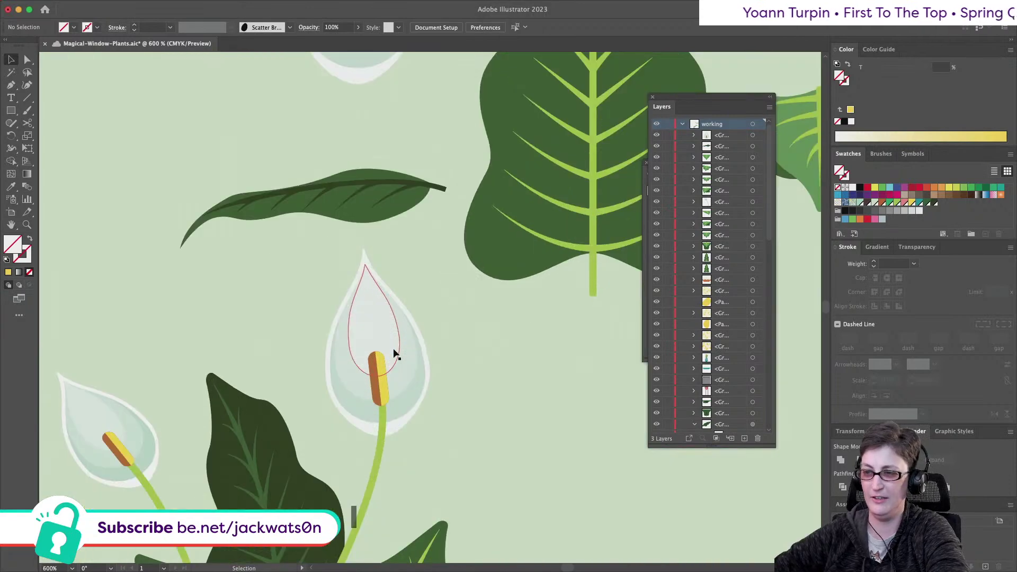
double_click(393, 348)
left_click(384, 470)
left_click(326, 332, "shift")
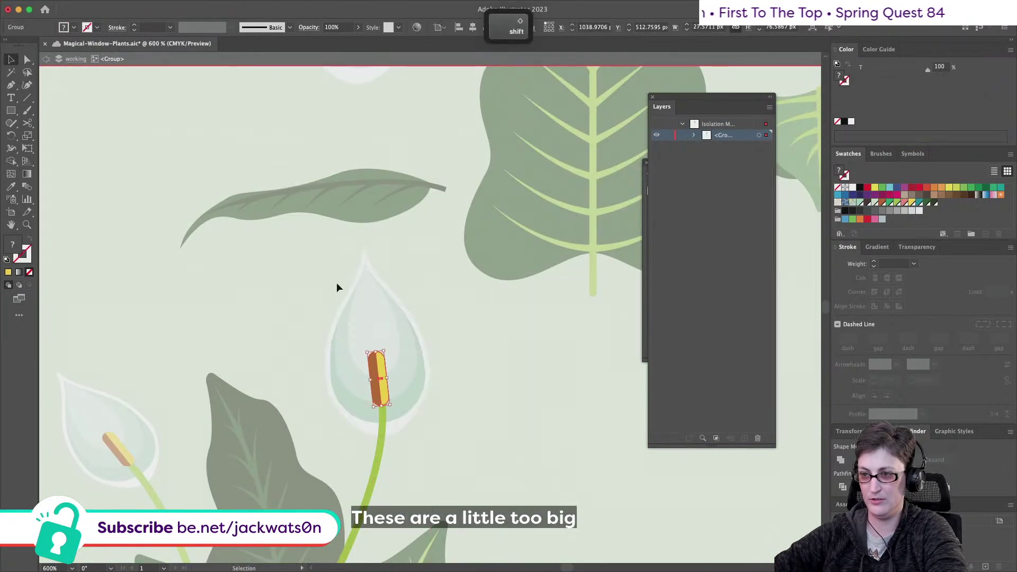
left_click(423, 358, "shift")
left_click_drag(378, 249, 379, 263)
left_click_drag(367, 331, 369, 343)
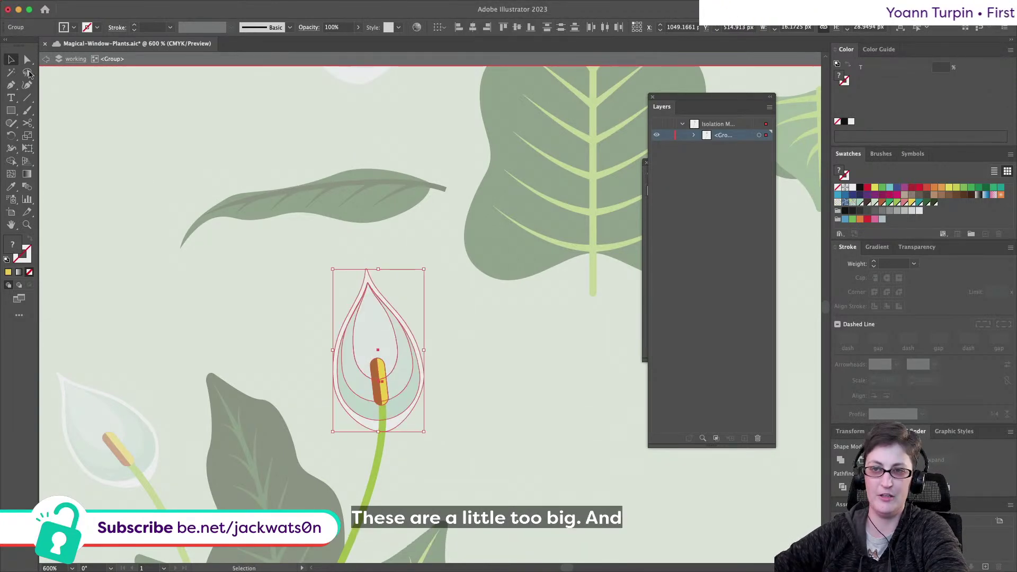
left_click(46, 58)
Scale the left flower's petals and centre down to about 16 by 18 px inside their group and align them with the stem
scroll(99, 373, "left", 5)
scroll(98, 372, "down", 2)
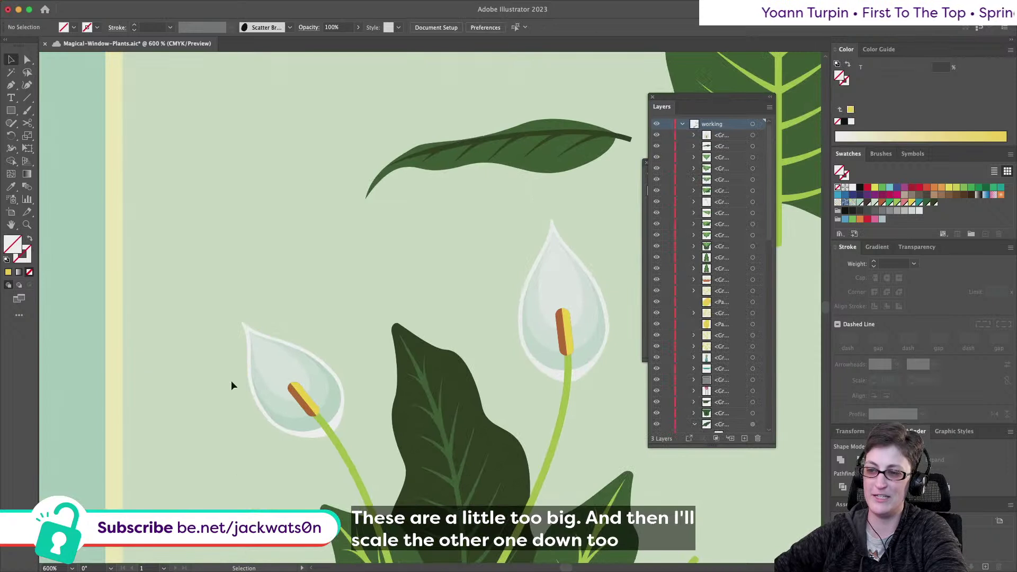
double_click(263, 388)
left_click(299, 392)
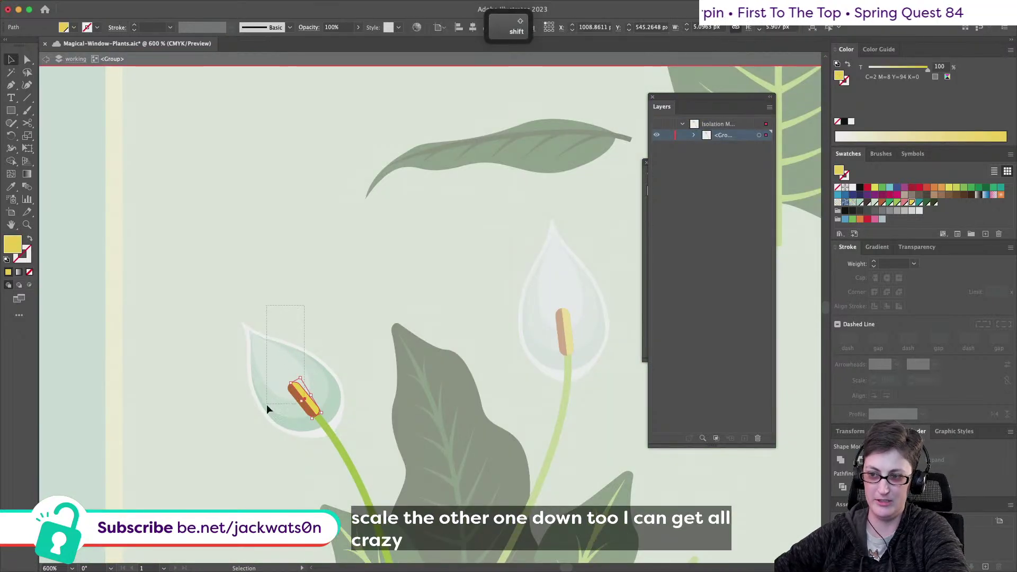
left_click_drag(266, 402, 267, 403)
left_click_drag(239, 320, 257, 340)
left_click_drag(300, 368, 297, 367)
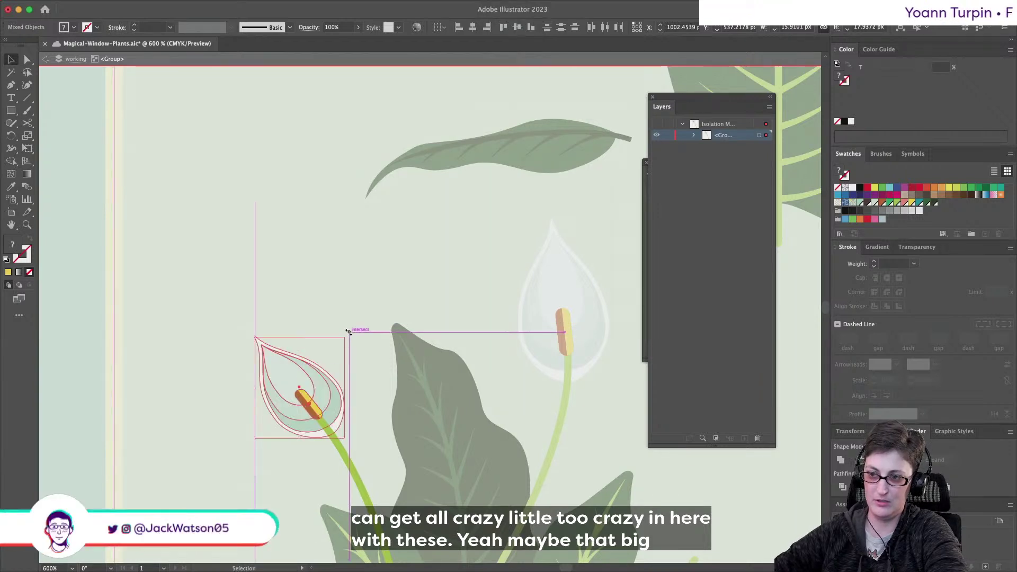
key("super")
key("super+z")
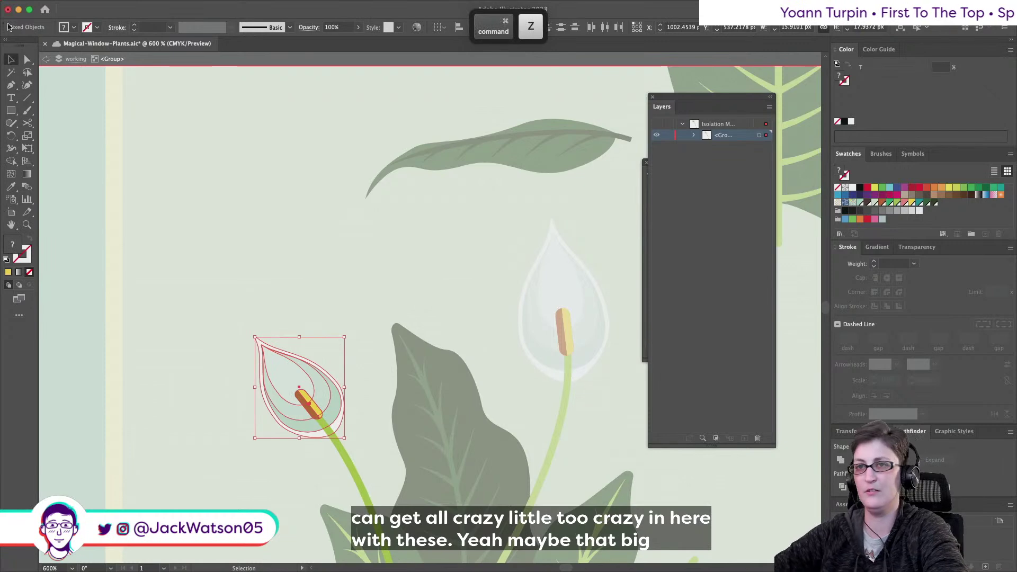
left_click(45, 59)
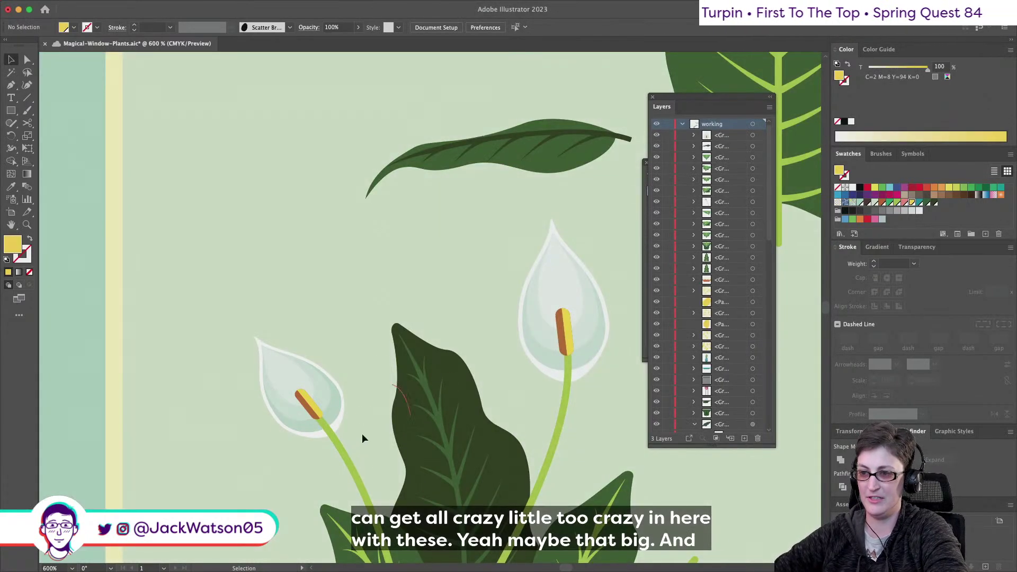
Set the stroke weight of the left and the taller flower stems to 0.75 pt
key("super+shift+a")
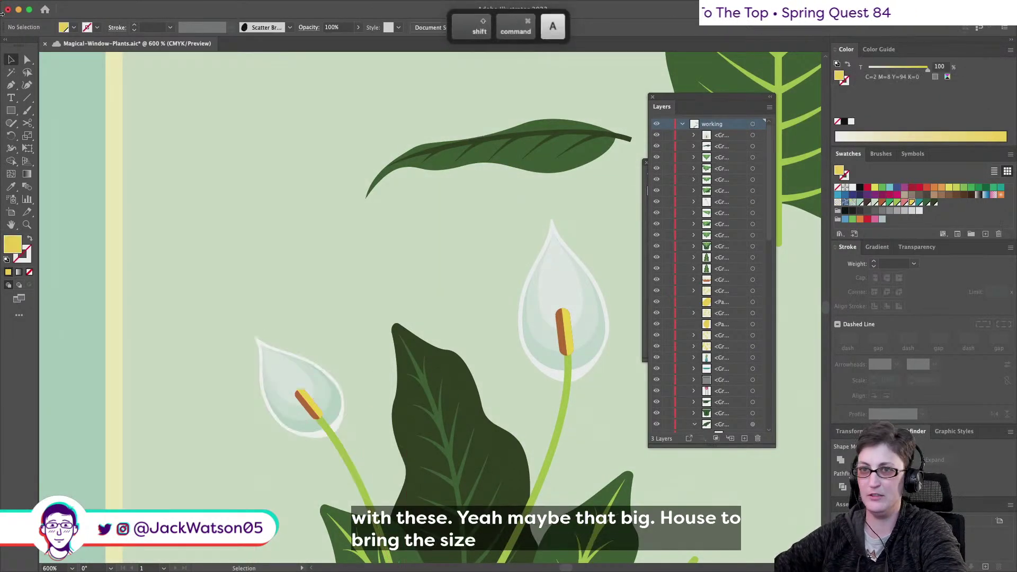
left_click(27, 60)
left_click(350, 454, "shift")
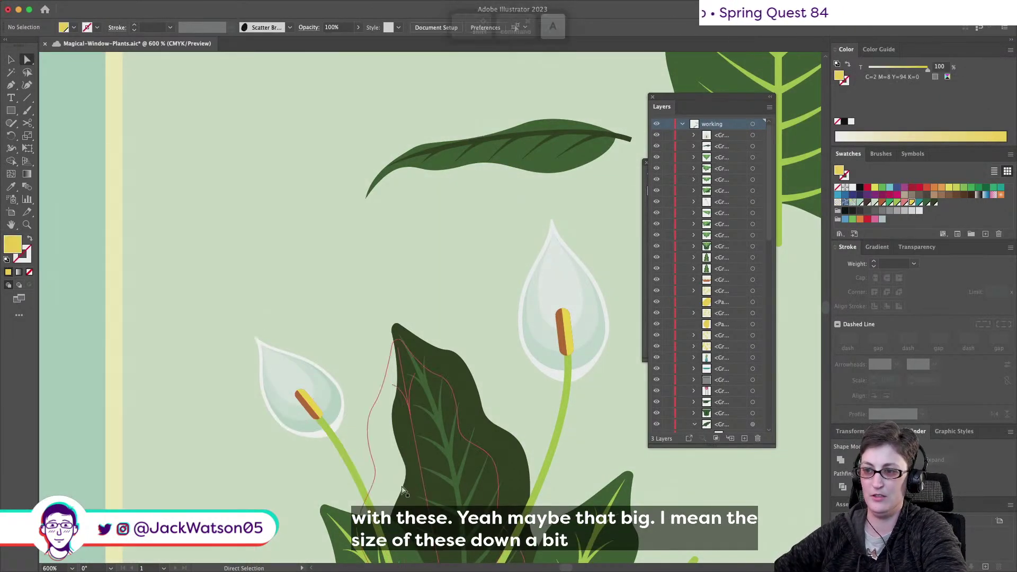
left_click(563, 426, "shift")
double_click(891, 263)
type("1")
key("Tab")
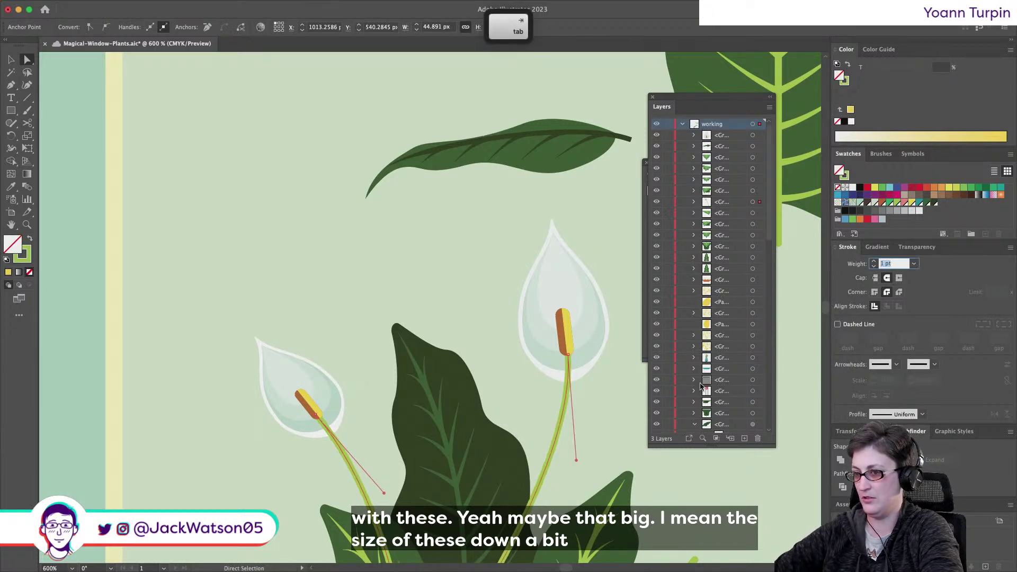
key("Down")
key("shift+super+a")
scroll(533, 360, "down", 3)
scroll(532, 360, "down", 3)
scroll(532, 360, "right", 2)
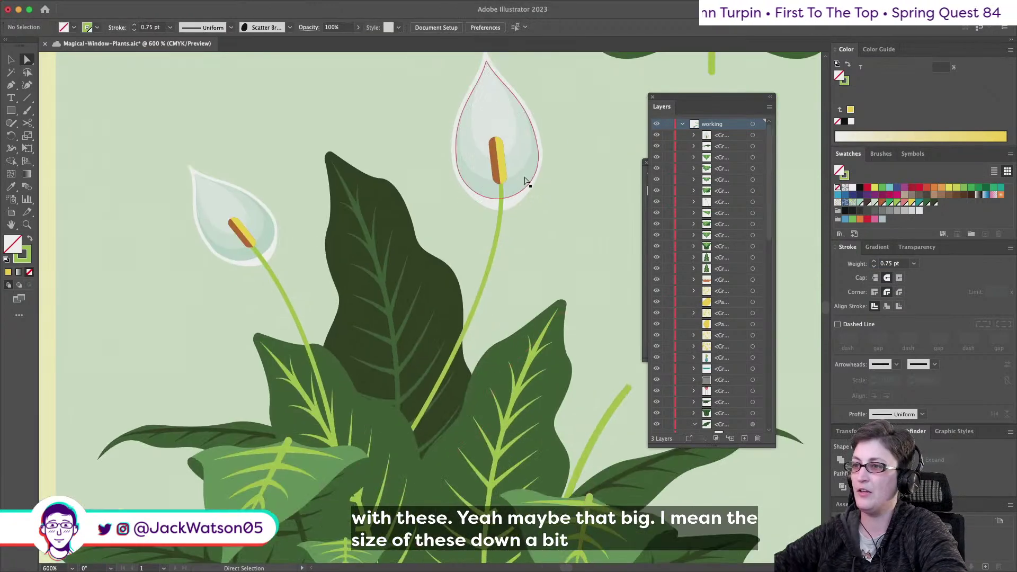
Set the stroke weight of the short stem on the plant's right side to 0.75 pt
left_click(502, 186)
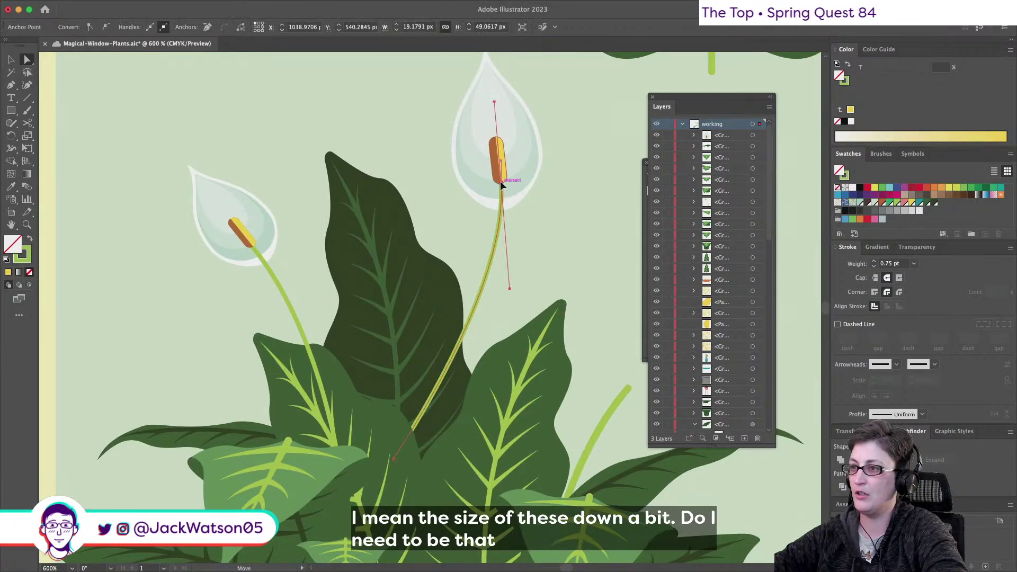
left_click(557, 320)
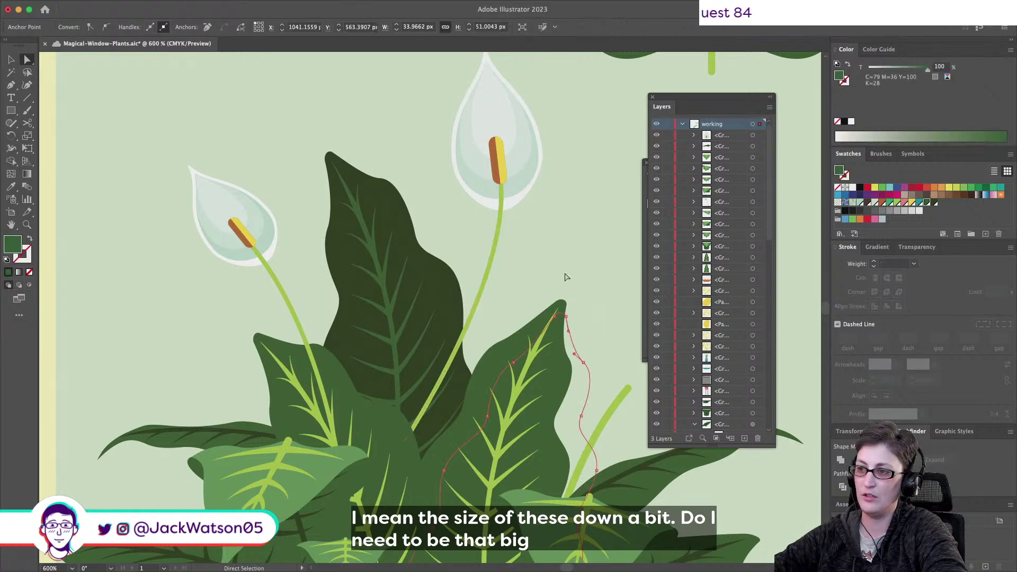
left_click(565, 277)
scroll(565, 277, "right", 3)
scroll(565, 277, "down", 2)
scroll(566, 278, "down", 3)
left_click(536, 320)
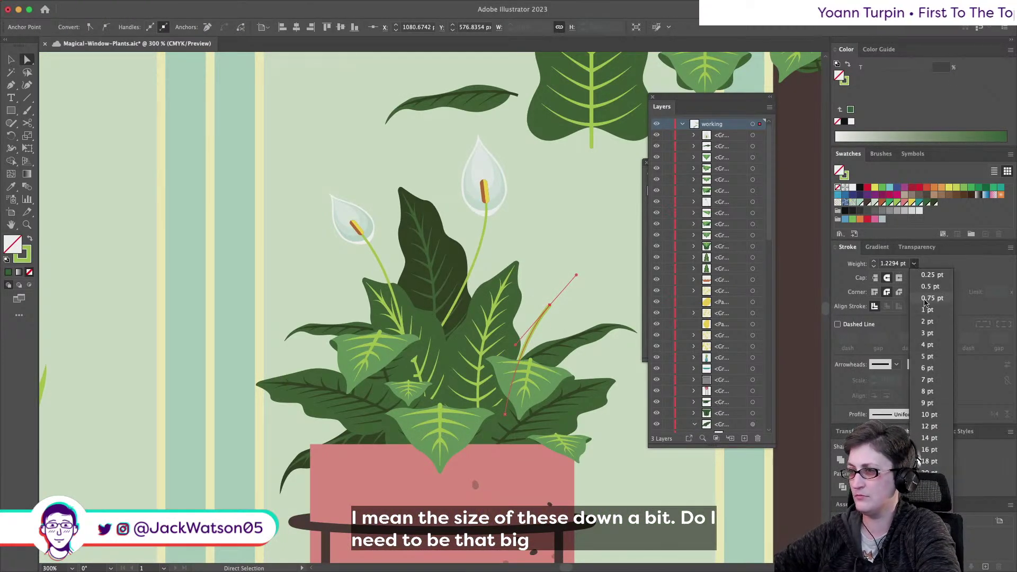
left_click(932, 298)
scroll(342, 200, "down", 3)
key("shift+super+a")
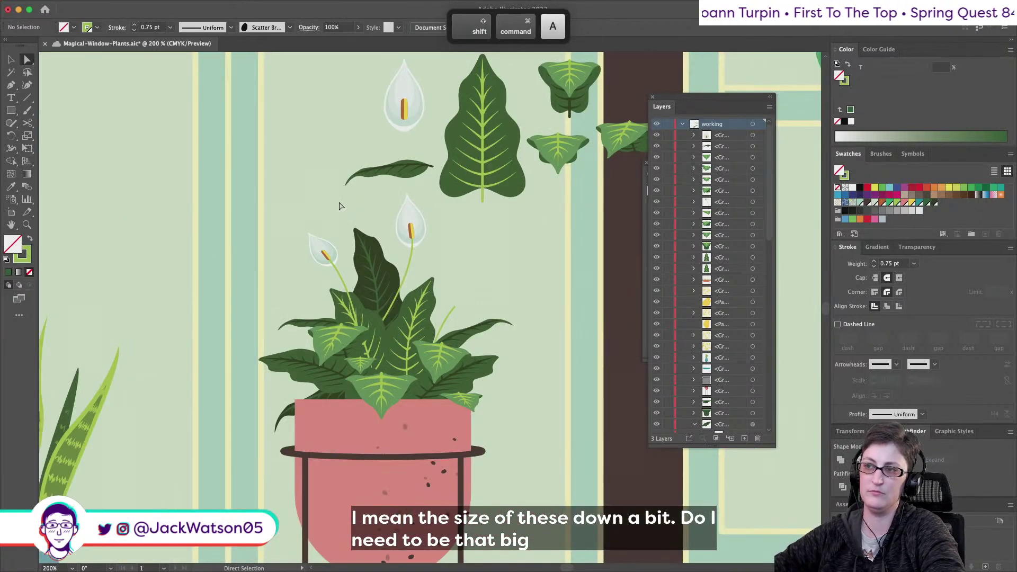
Duplicate the upright white flower beside the short right stem and scale the copy to about 11 by 21 px
left_click_drag(397, 113, 489, 268)
left_click_drag(498, 211, 511, 253)
scroll(515, 252, "up", 2)
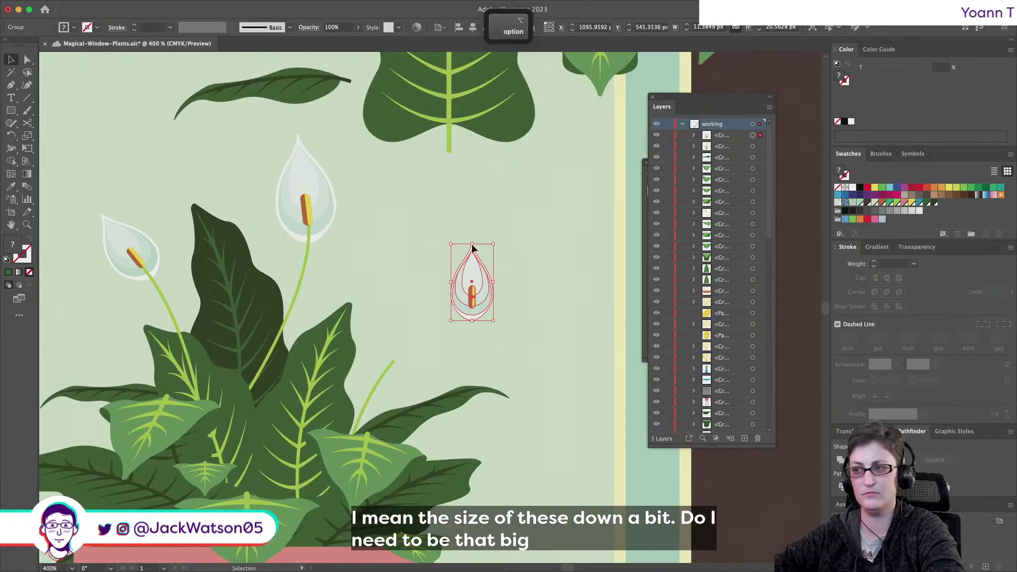
Skew and flatten the small flower copy with Free Transform so it recedes in space, and rotate it clockwise
left_click(26, 154)
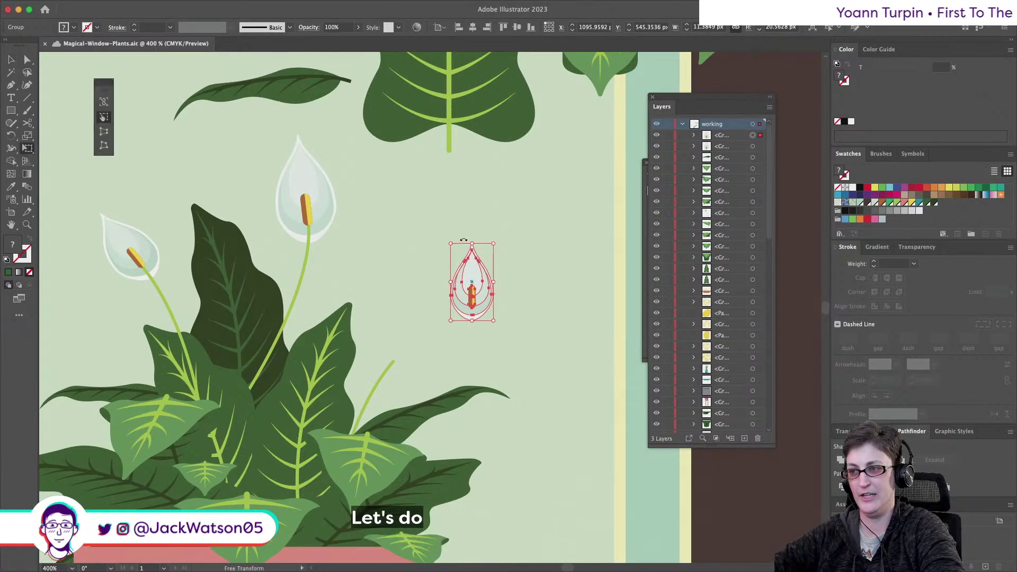
left_click_drag(471, 244, 497, 279)
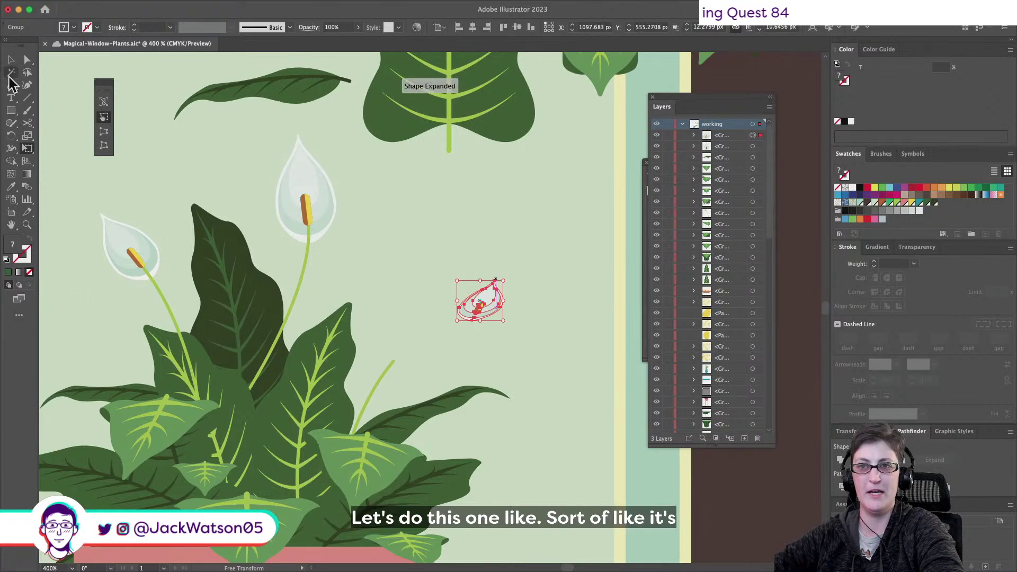
left_click(10, 59)
left_click_drag(506, 275, 540, 292)
key("shift+super+a")
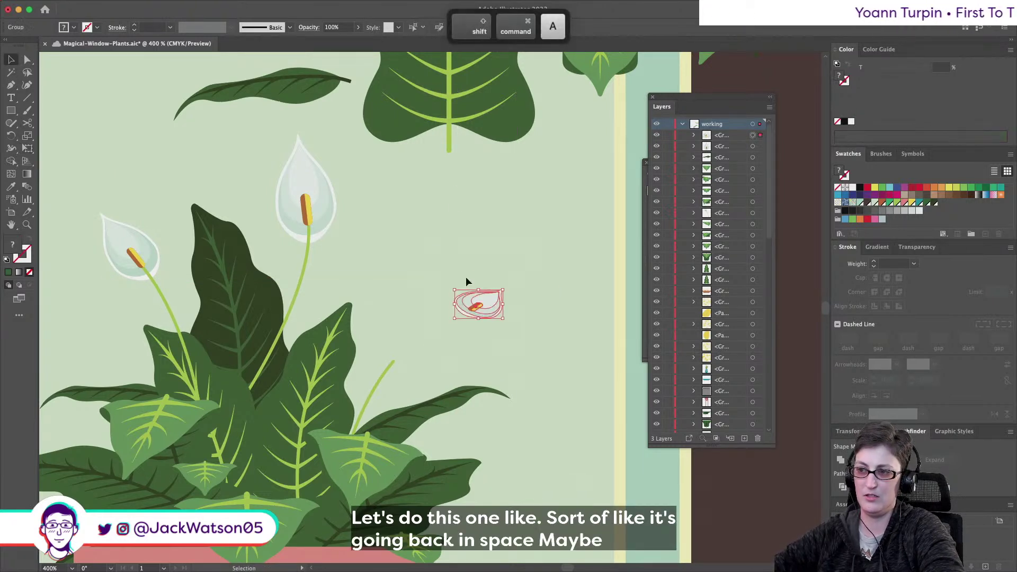
Place the flattened white flower at the tip of the short right stem and stack it behind the stem
mouse_move(474, 296)
left_mouse_down()
mouse_move(389, 335)
mouse_move(396, 345)
left_mouse_up()
left_click(387, 368, "super")
key("super+b")
left_click(492, 338)
Rotate the small flower slightly counterclockwise and nudge it so its two-tone centre meets the stem tip
scroll(427, 363, "up", 3)
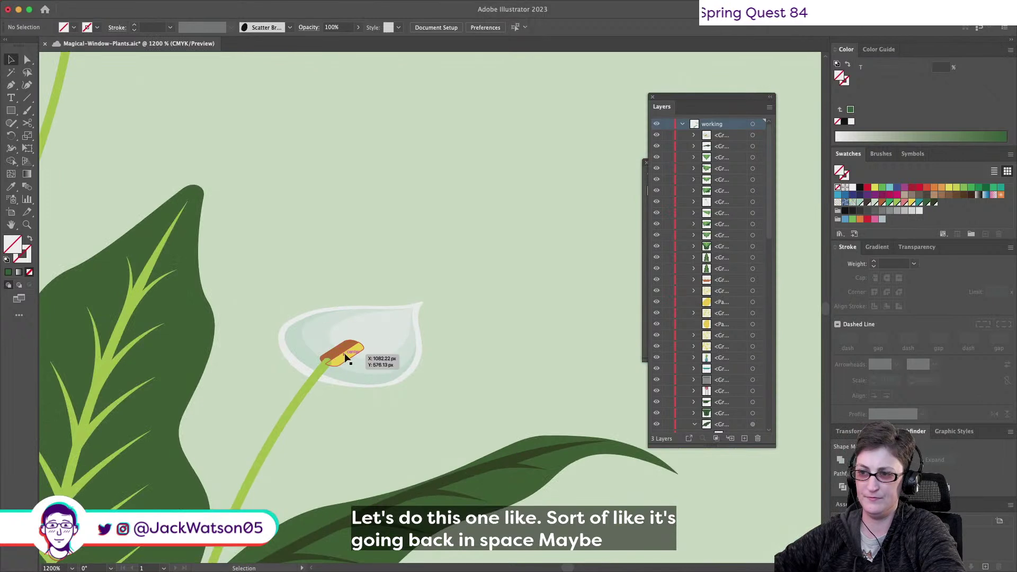
left_click(345, 358)
left_click_drag(430, 295, 451, 292)
left_click_drag(392, 332, 386, 335)
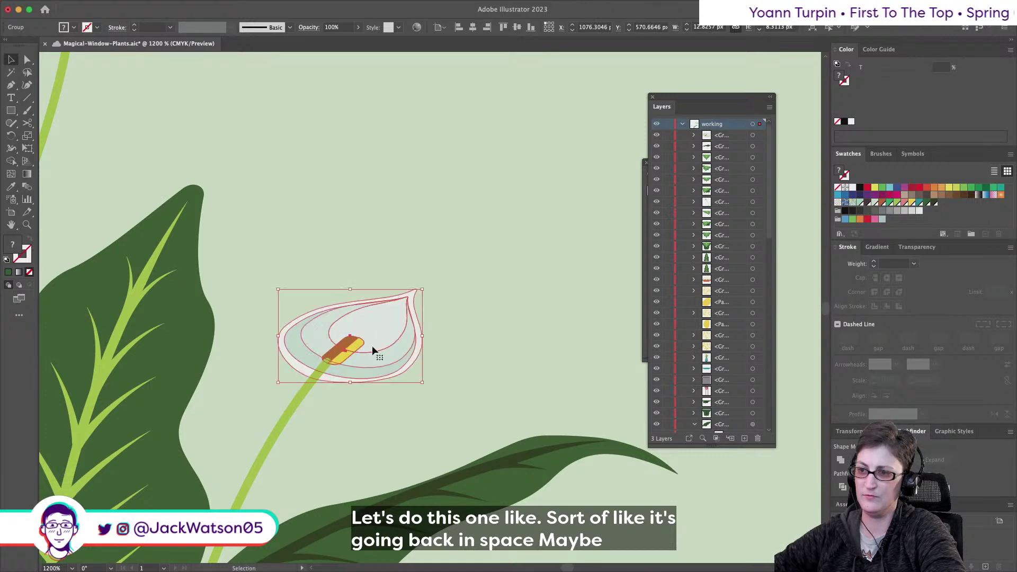
key("super+shift+a")
Take the small flower's two-tone centre out of its group and place it in front of the stem
double_click(346, 356)
left_click(344, 356)
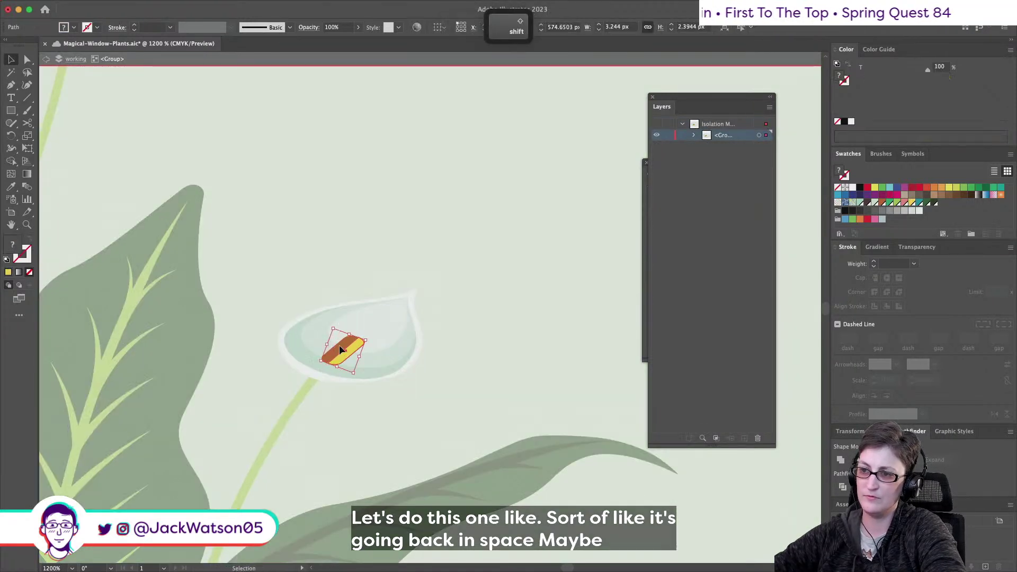
key("super+x")
left_click(46, 58)
key("super+f")
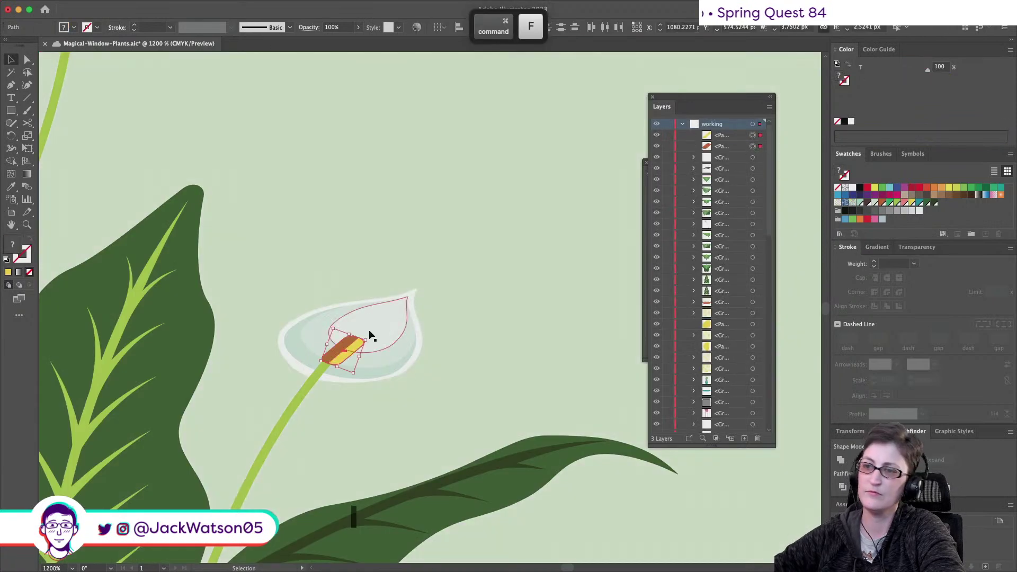
Group the small flower, its centre and stem, and place the group behind the plant's right-hand leaf group
left_click_drag(448, 385, 258, 305)
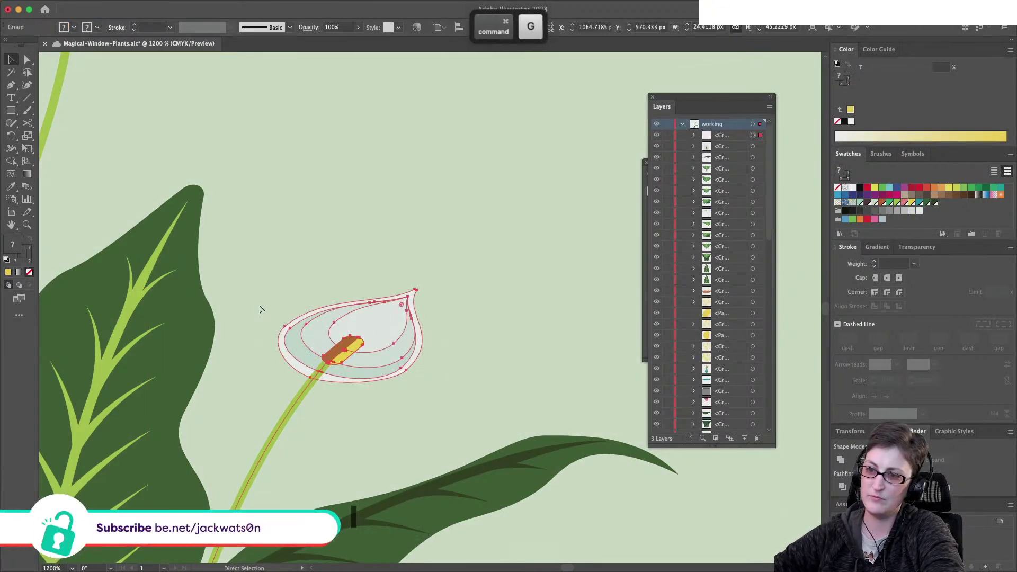
key("super+minus")
key("super+minus")
key("super+minus")
key("super+x")
left_click(236, 415)
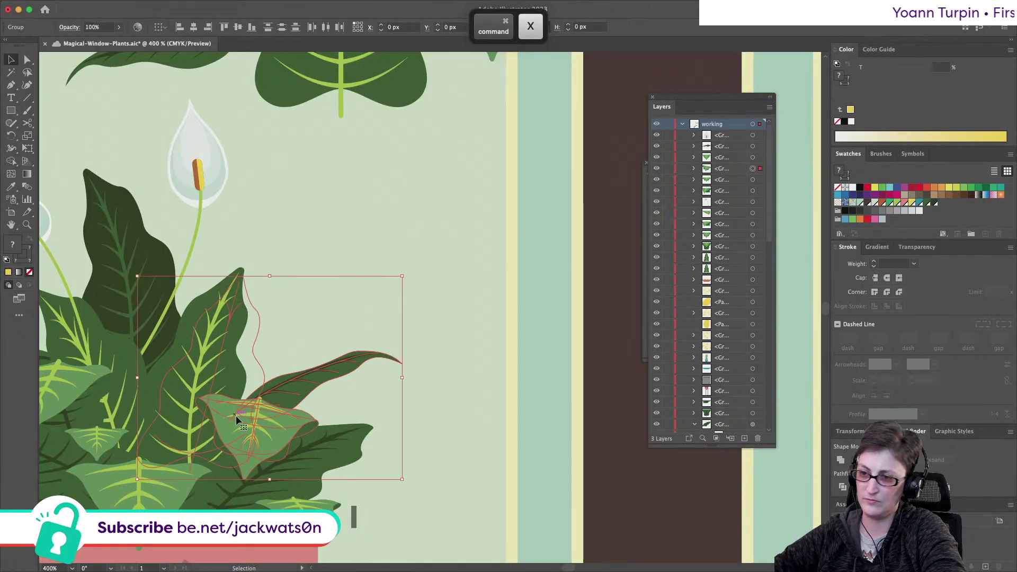
key("super+b")
left_click(482, 362)
scroll(456, 354, "down", 5)
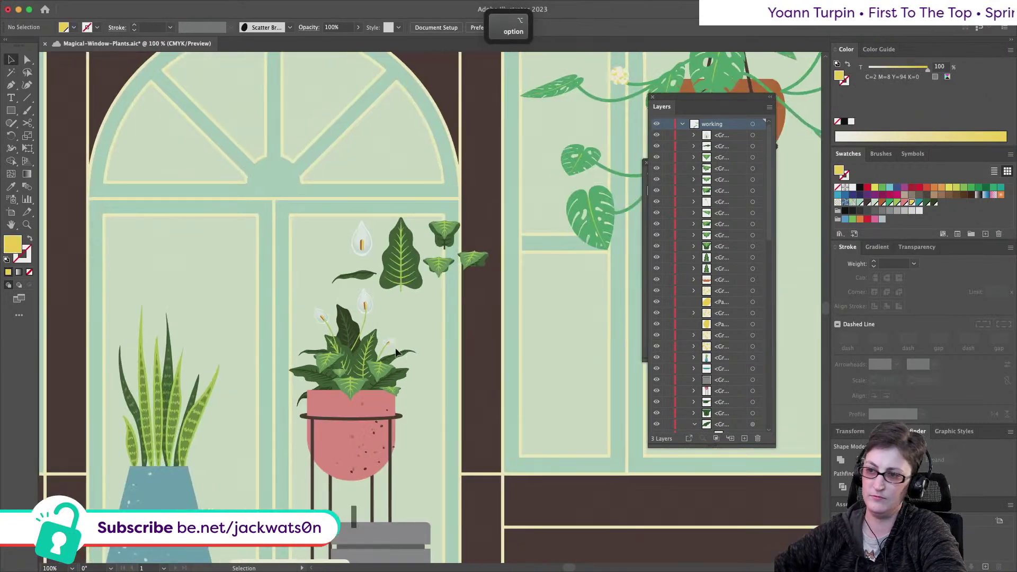
scroll(411, 349, "up", 6)
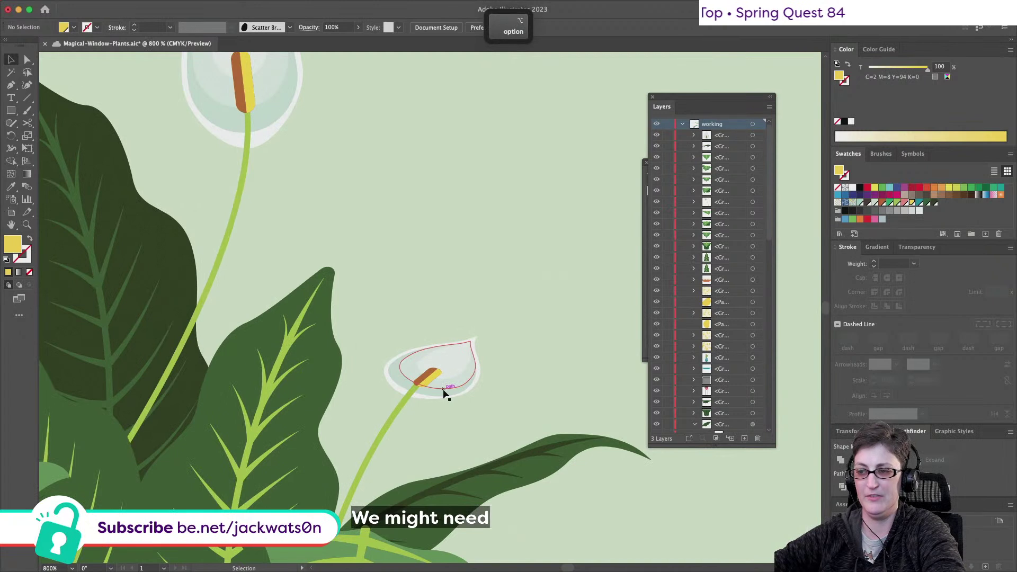
Draw a closed curved edge shape with the Pen tool below the small flower, filled with the outer petal's off-white
scroll(444, 394, "up", 2)
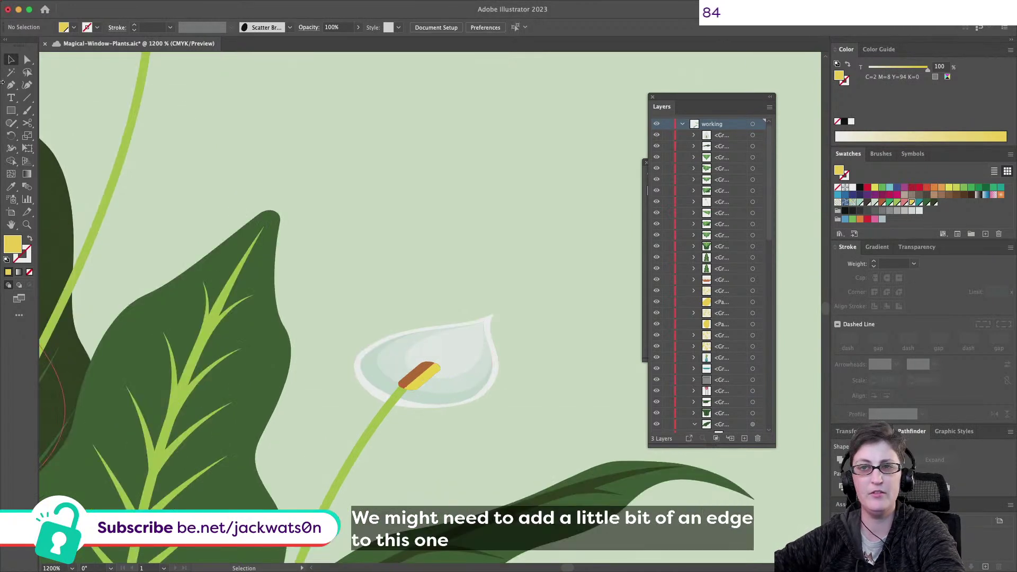
left_click(27, 60)
scroll(373, 371, "up", 1)
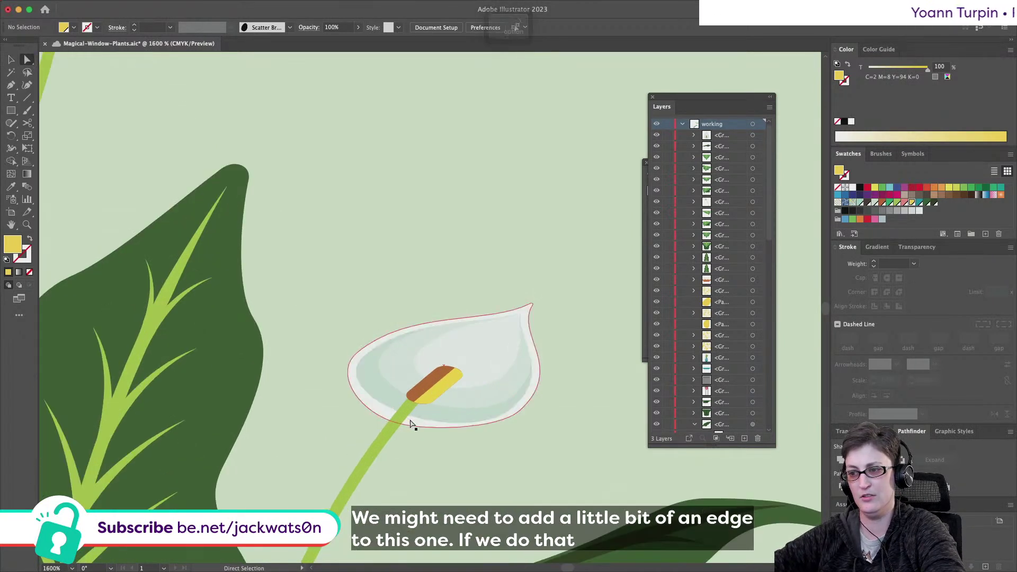
left_click(411, 422)
key("super+shift+a")
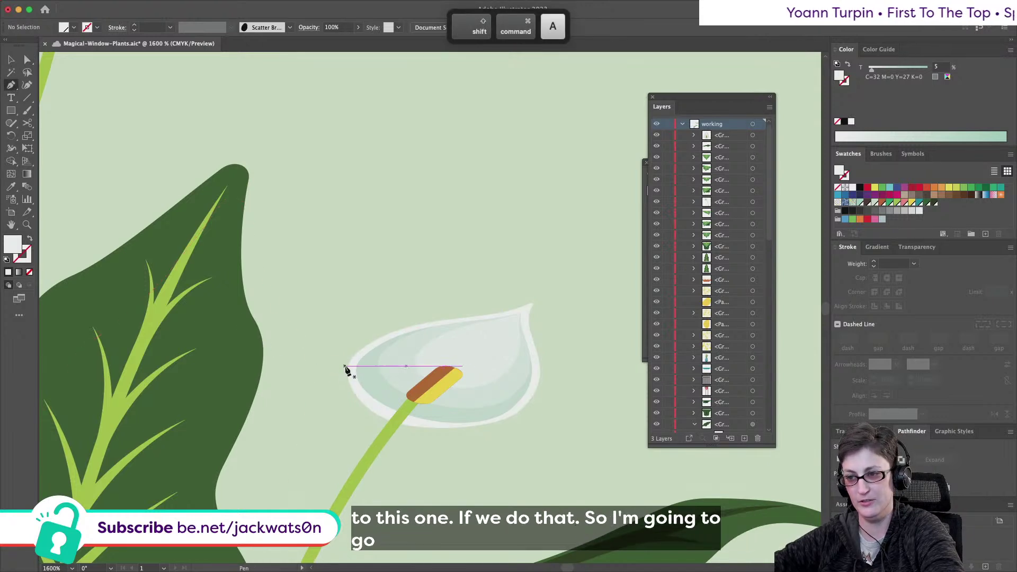
left_click_drag(345, 394, 341, 398)
left_click_drag(387, 434, 402, 439)
left_click_drag(505, 416, 538, 401)
left_click_drag(343, 367, 341, 400)
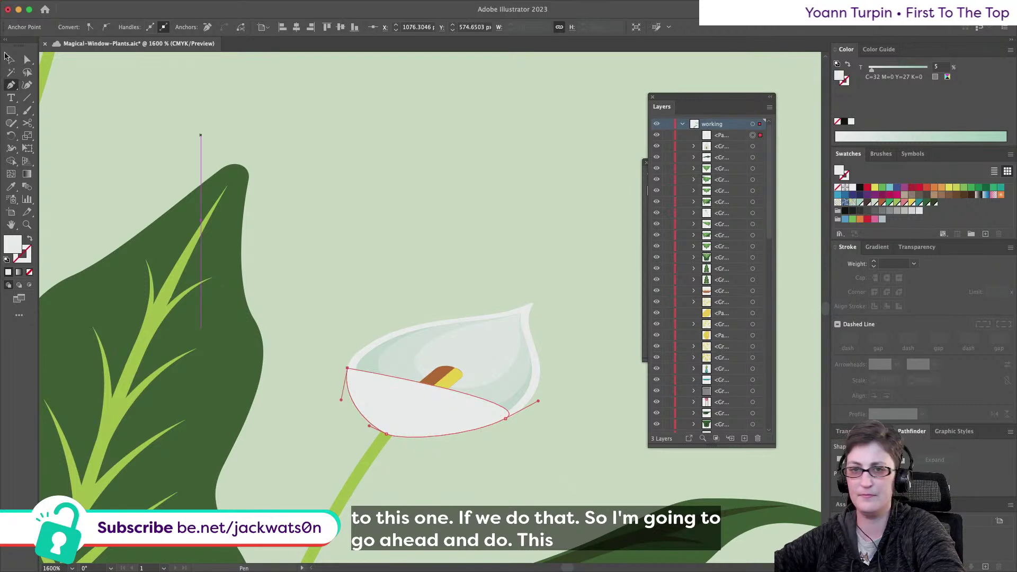
Fill the new edge shape with the petal's pale teal at 60% tint and stack it behind the flower
left_click(509, 405)
key("super+shift+a")
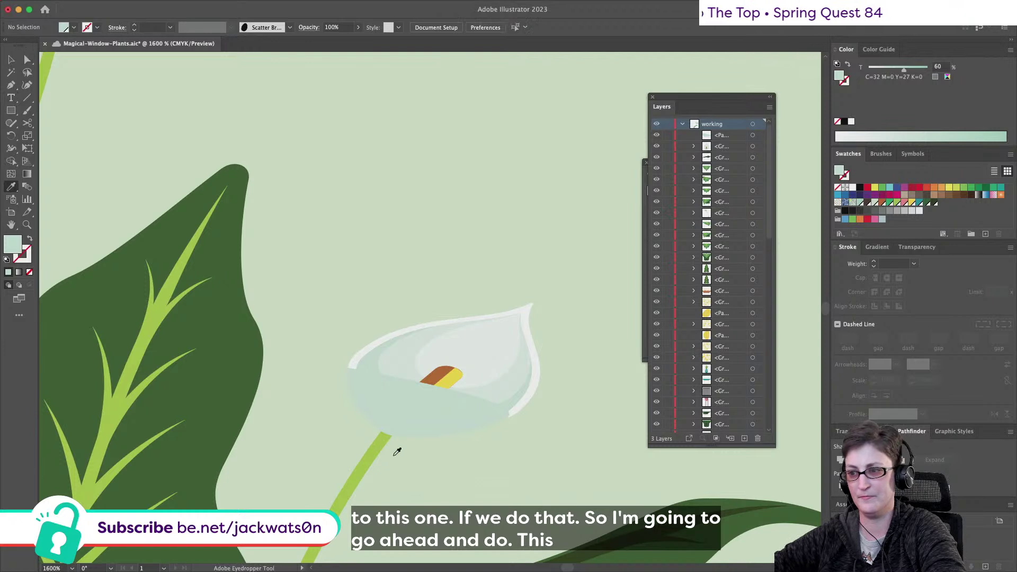
left_click(30, 61)
left_click(381, 404)
key("super+shift+bracketleft")
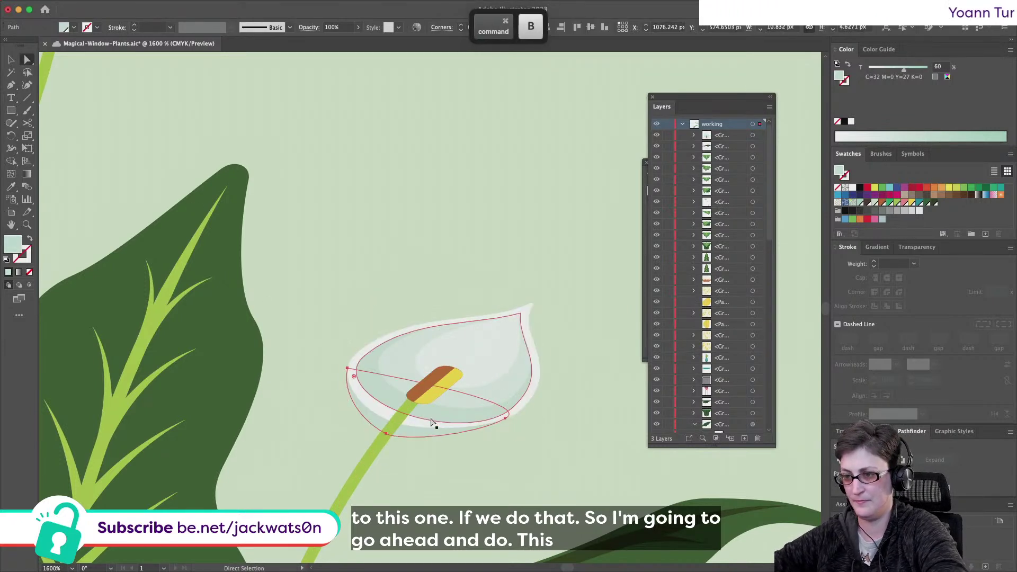
Reshape the lower edge of the small flower's white outer petal by adjusting its bottom and lower-right anchor points
left_click_drag(390, 421, 432, 437)
key("ctrl+z")
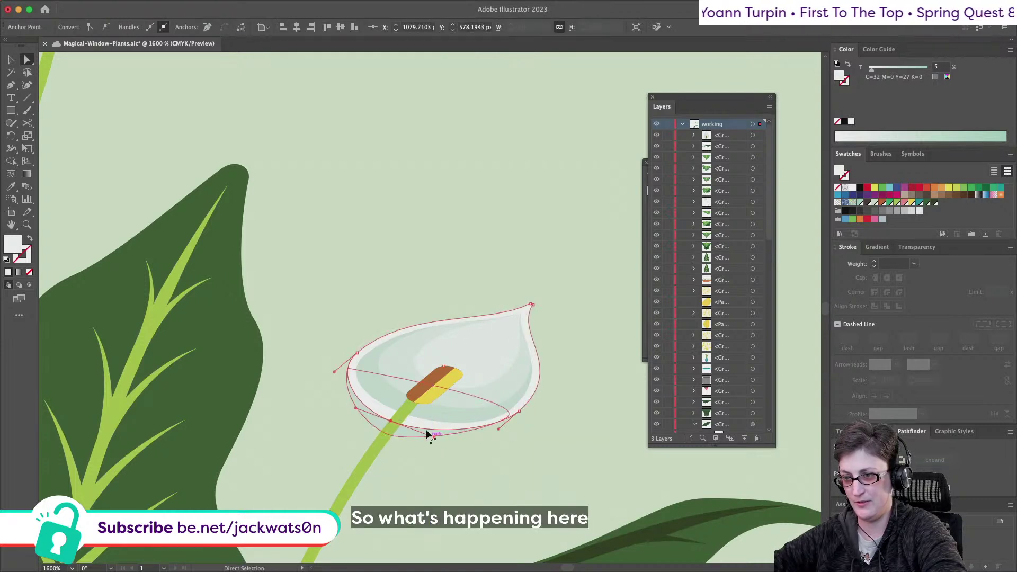
left_click(519, 411)
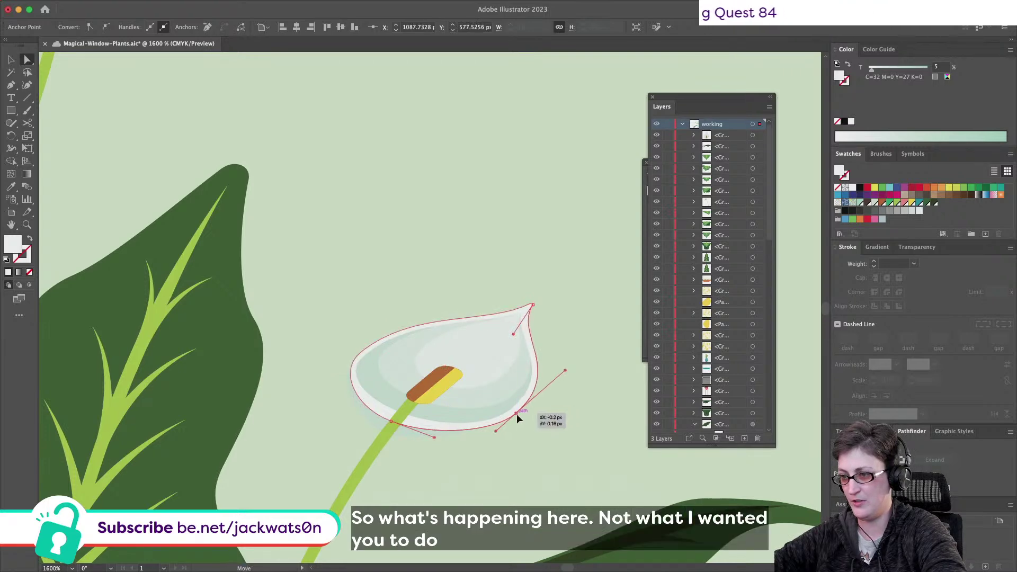
key("ctrl+shift+a")
scroll(517, 415, "down", 3)
scroll(522, 428, "up", 3)
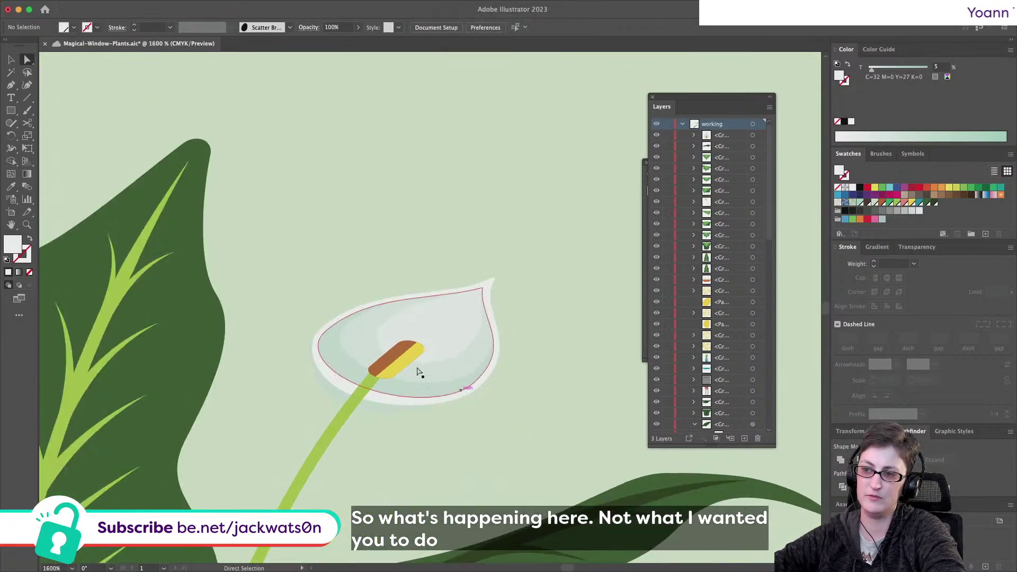
scroll(396, 364, "down", 3)
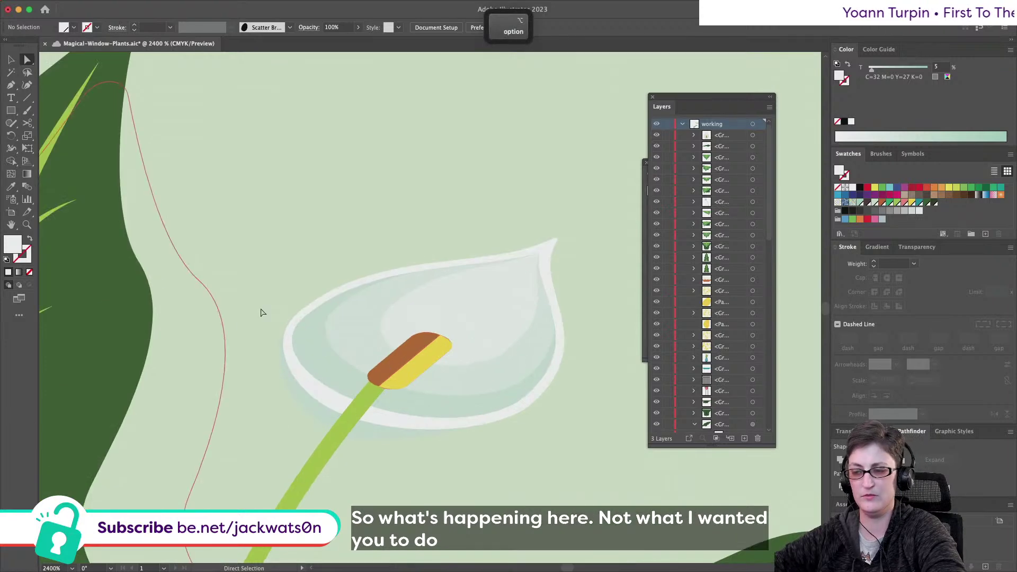
scroll(222, 297, "down", 6)
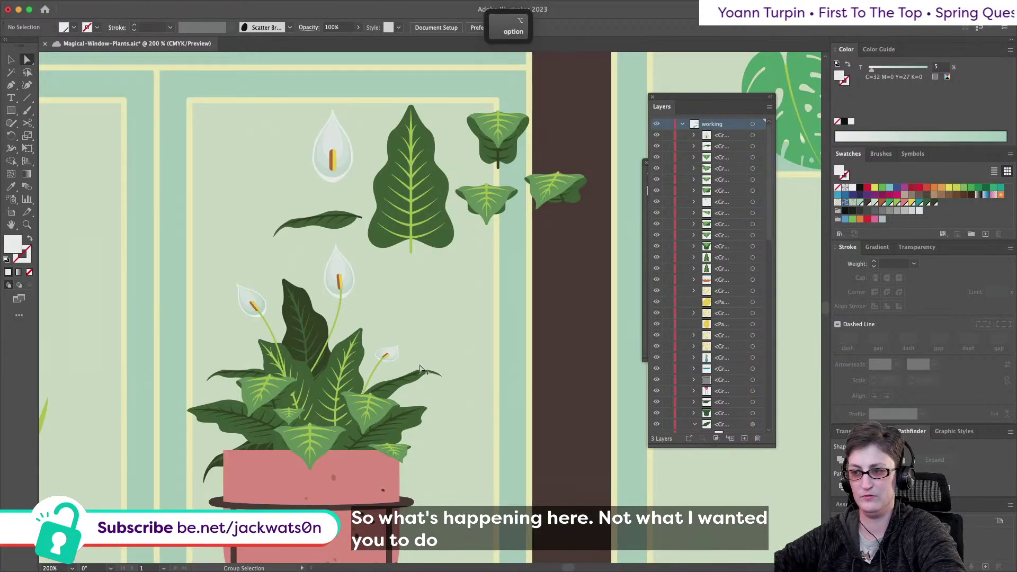
Recolour the lower inner shading of the smallest peace lily flower with the lighter 20% tint and deselect it
scroll(424, 369, "up", 3)
left_click(304, 366)
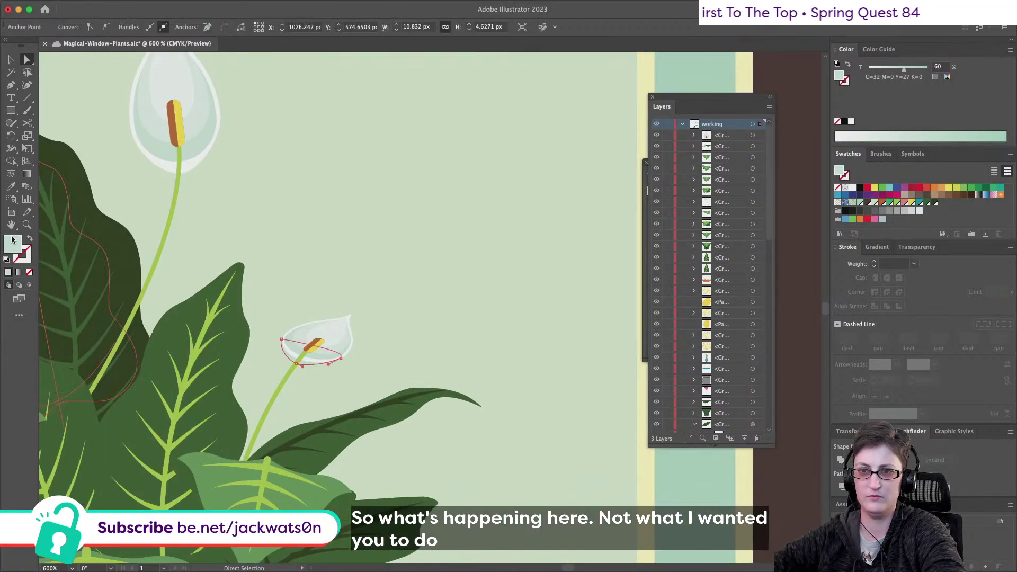
left_click(11, 187)
key("shift+super+a")
scroll(418, 374, "down", 4)
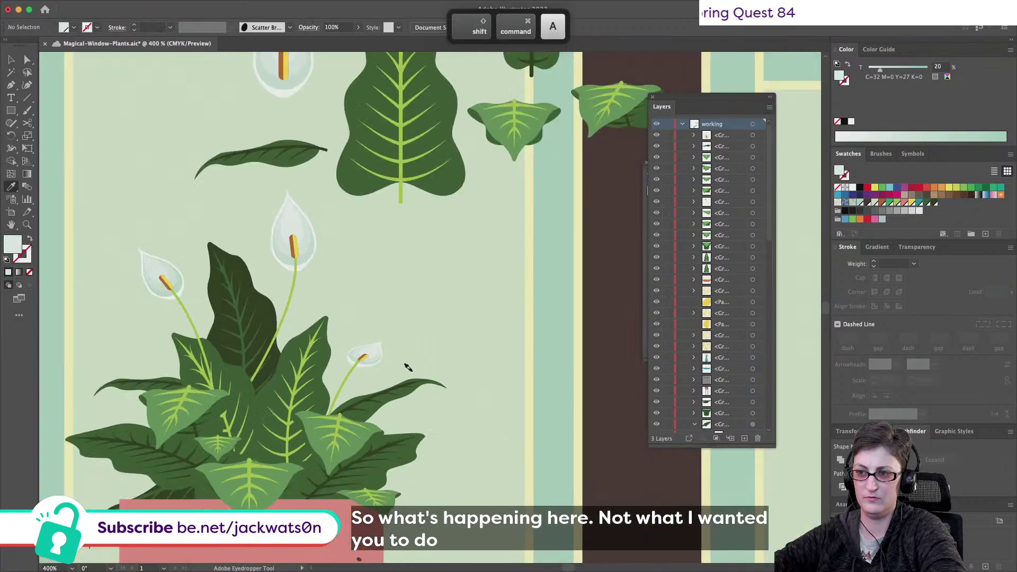
Reshape the smallest lily's stem by adjusting the curve handle at its tip and raising its lower anchor behind the leaf
scroll(428, 371, "up", 4)
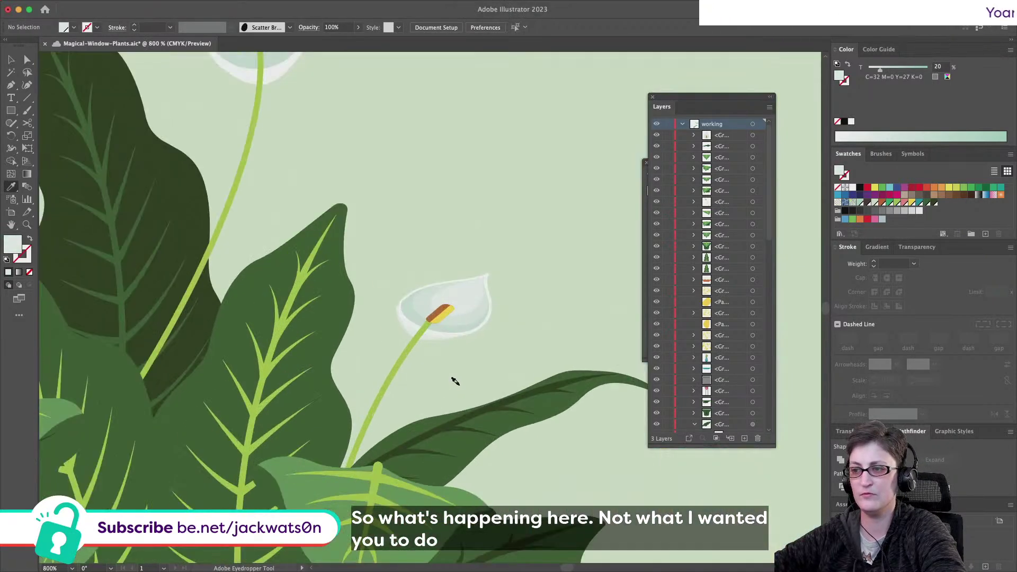
key("a")
left_click(429, 321)
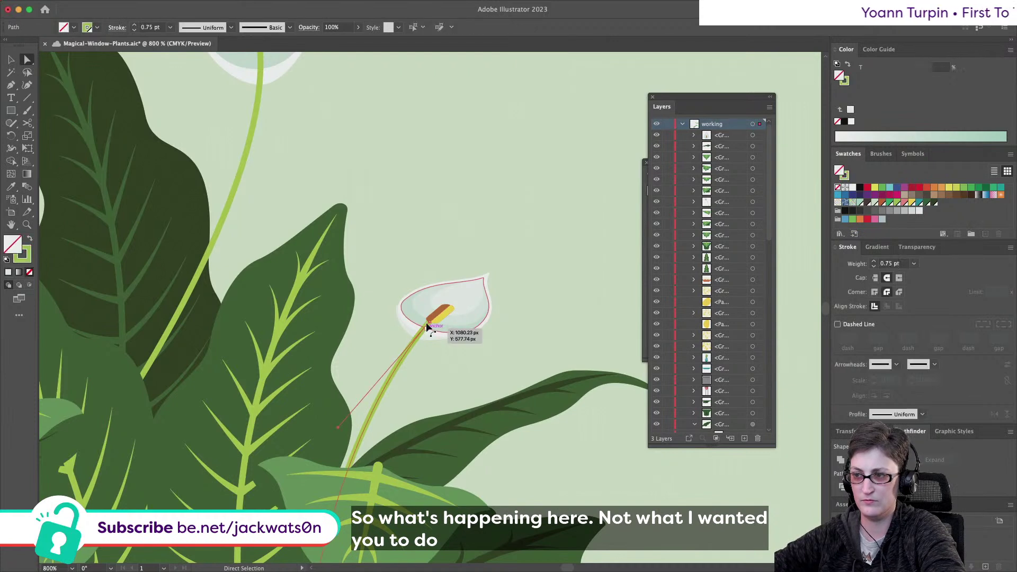
left_click_drag(430, 325, 433, 329)
key("super+z")
key("super+z")
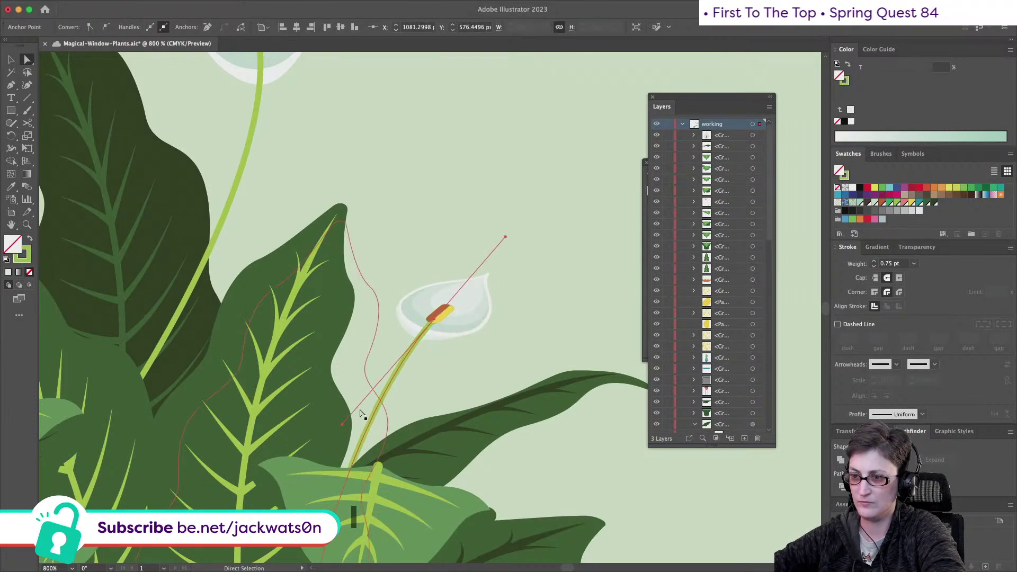
left_click_drag(344, 425, 328, 401)
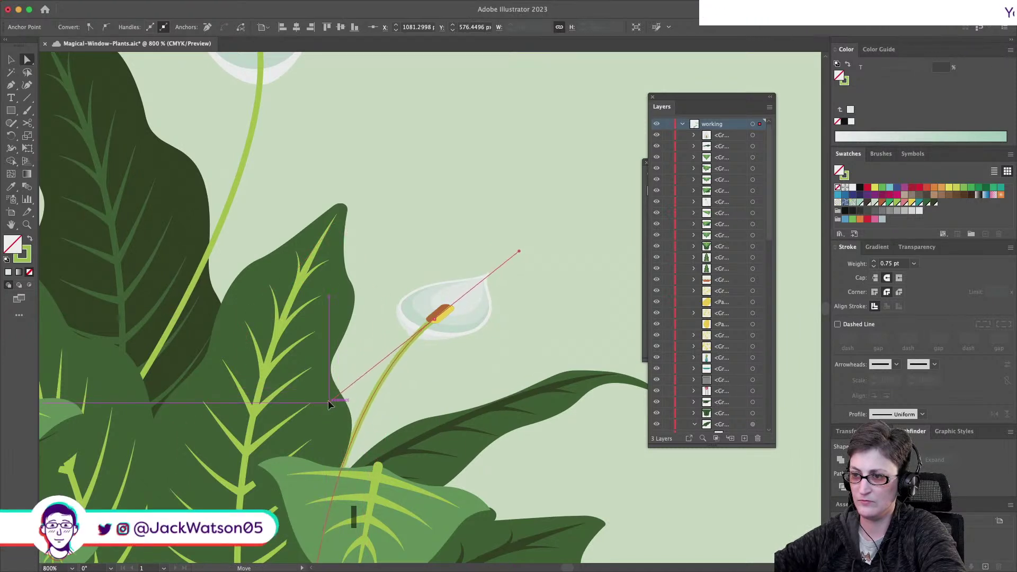
scroll(323, 501, "down", 5)
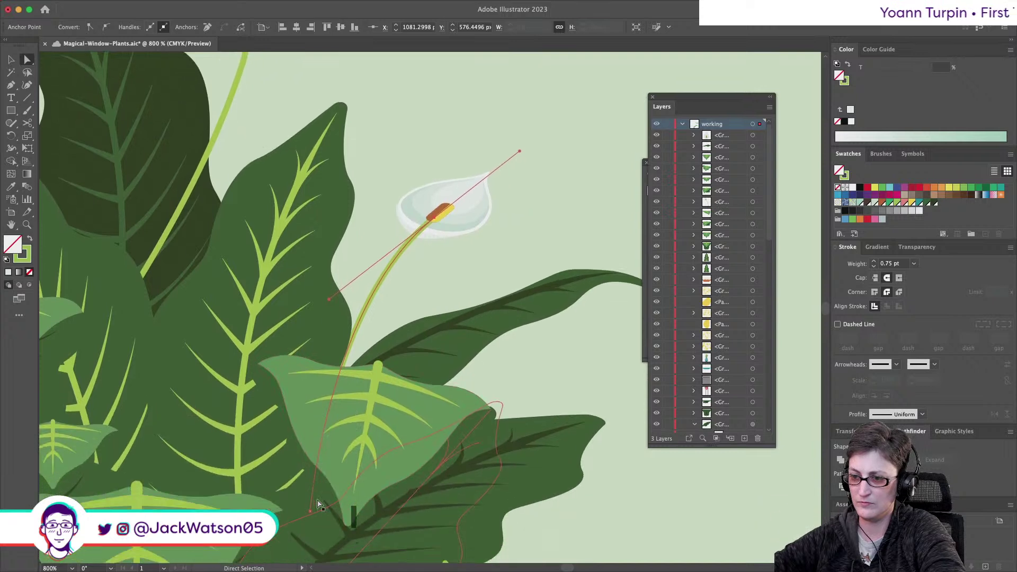
left_click_drag(310, 512, 325, 383)
left_click_drag(329, 300, 350, 296)
key("shift+super+a")
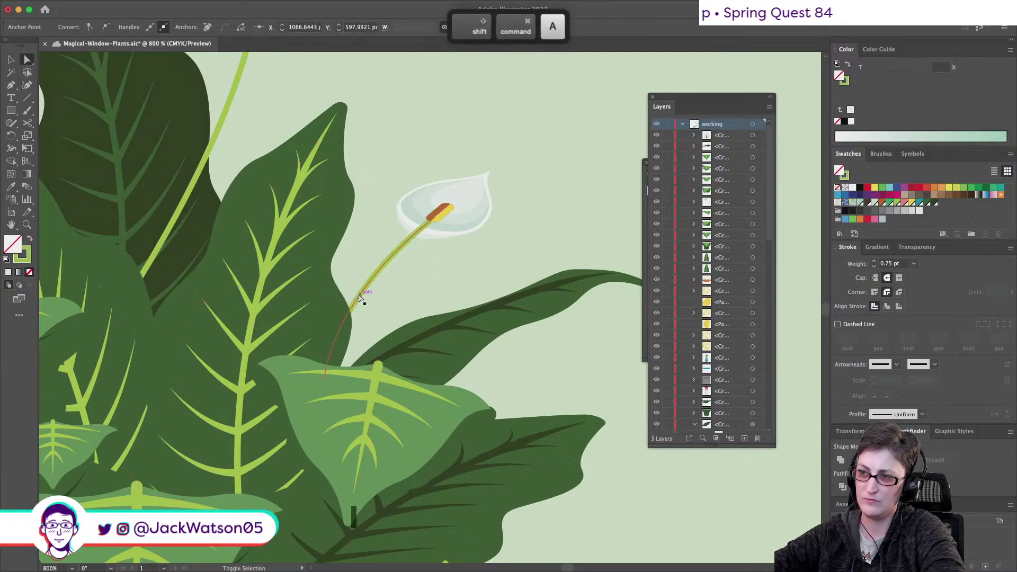
Examine the storefront illustration, comparing the greens of the peace lily, snake plant and hanging monstera
scroll(479, 412, "down", 5)
scroll(479, 413, "down", 2)
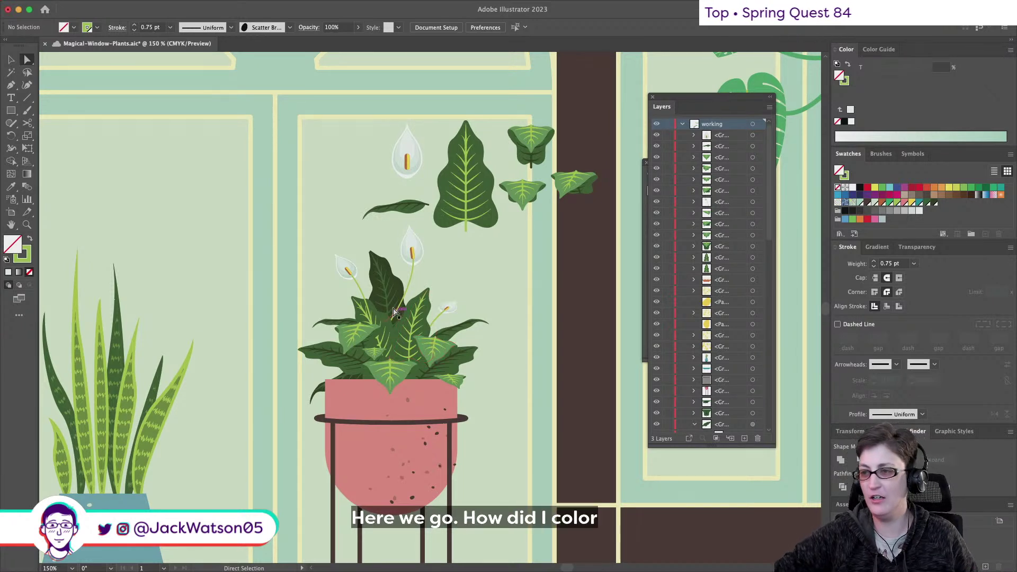
left_click(452, 212)
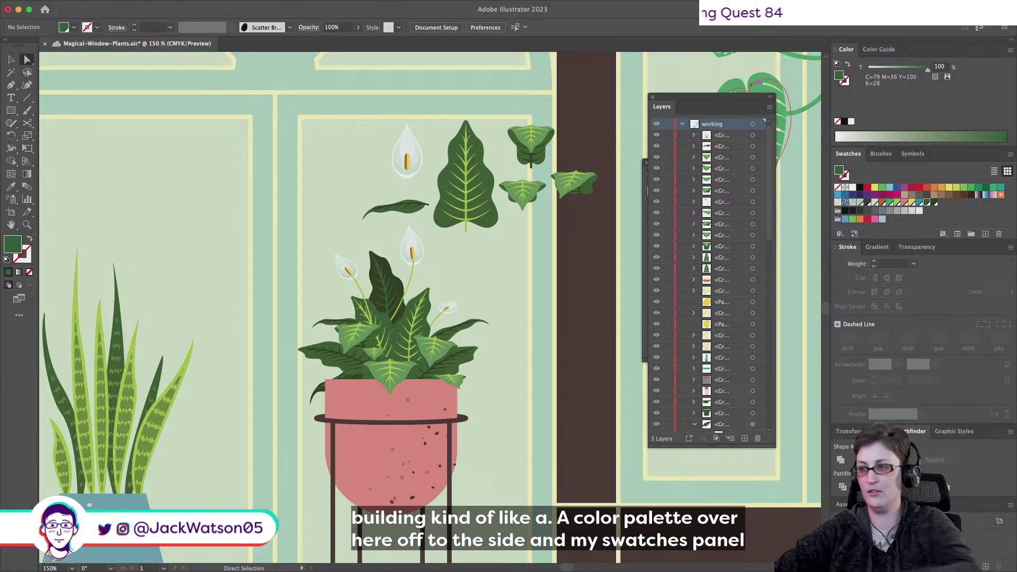
key("alt")
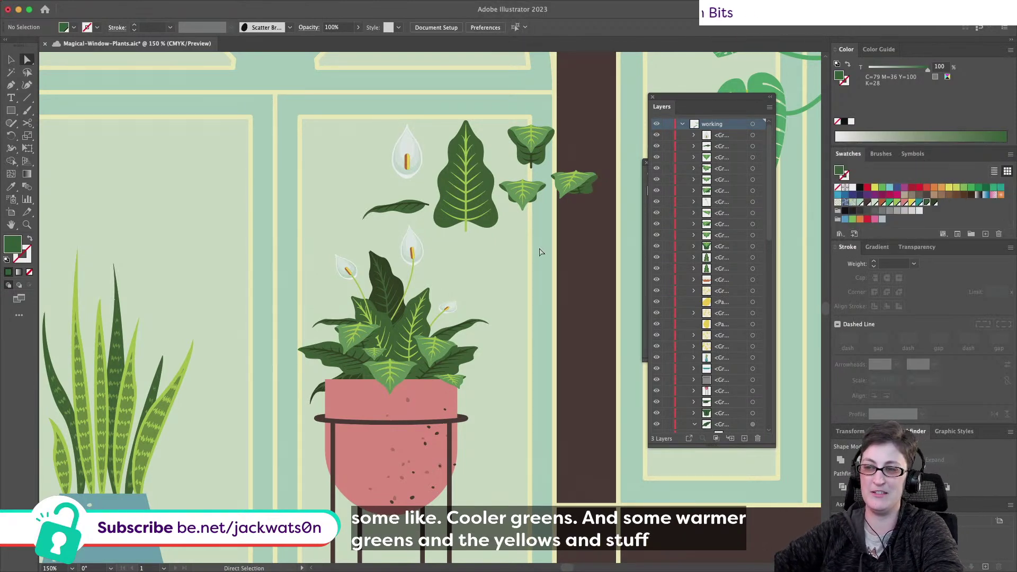
key("super+1")
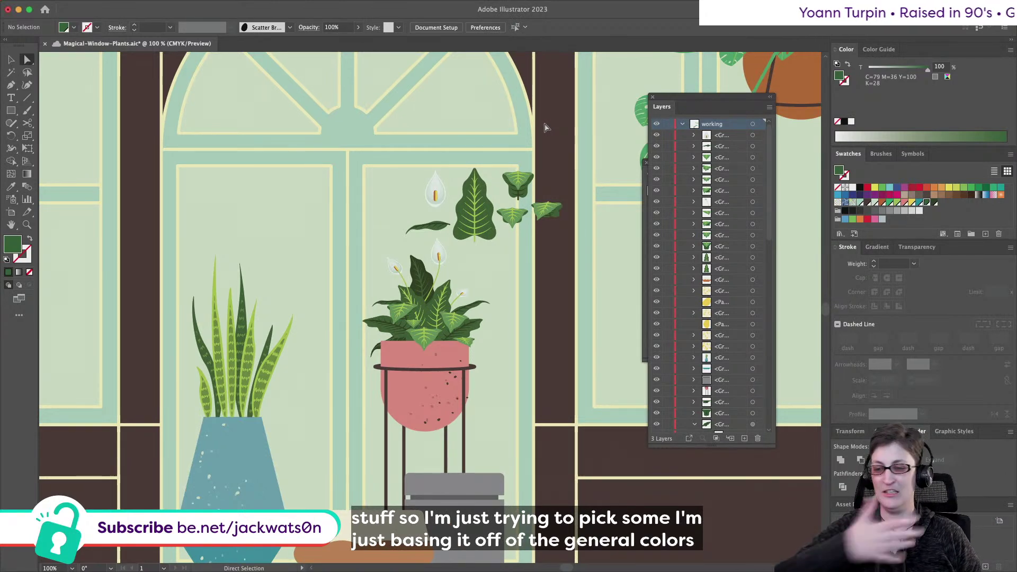
scroll(463, 265, "down", 2)
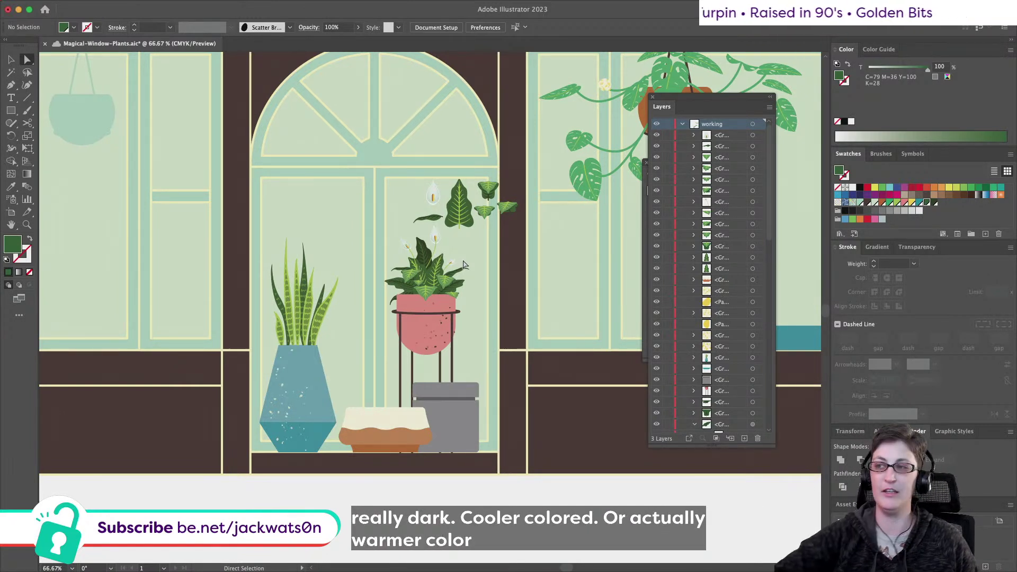
scroll(366, 141, "right", 4)
scroll(366, 142, "up", 3)
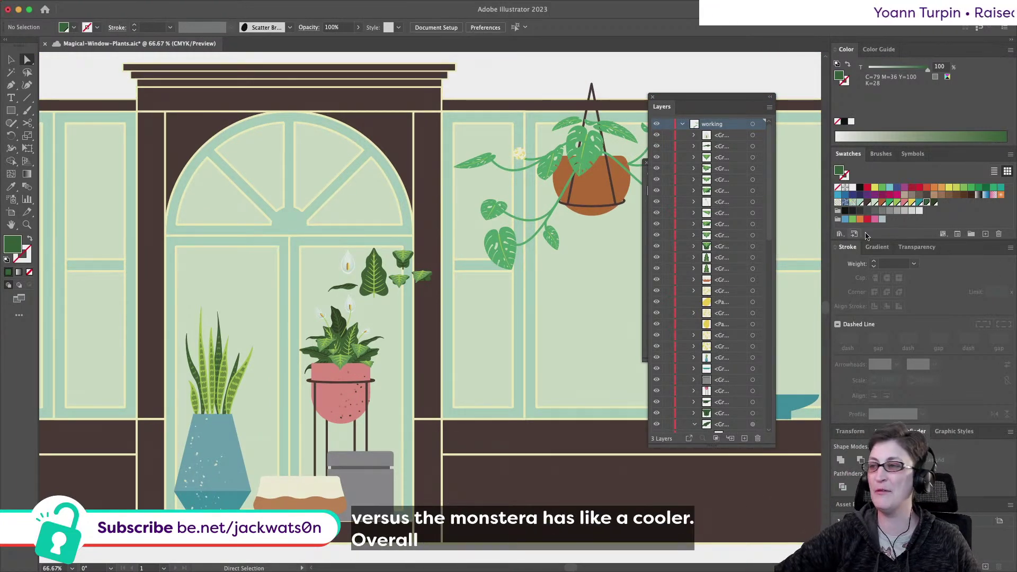
scroll(555, 132, "right", 3)
scroll(555, 133, "left", 3)
scroll(555, 133, "down", 2)
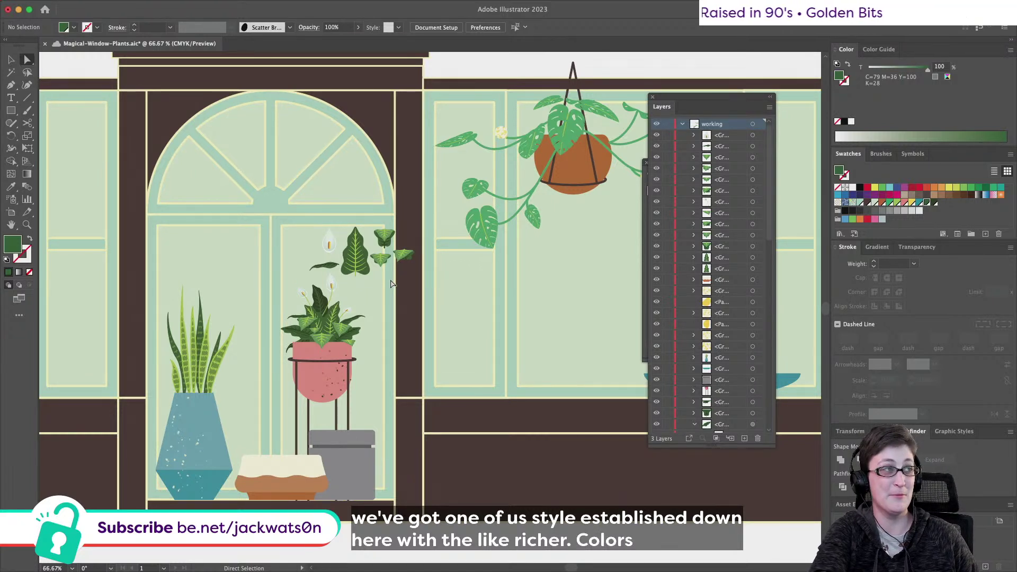
scroll(424, 212, "right", 3)
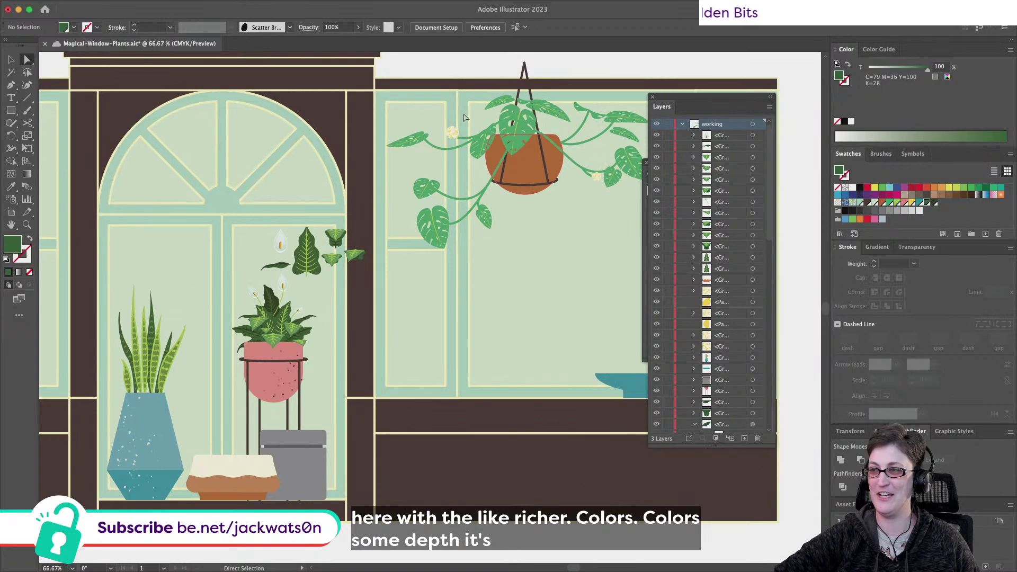
scroll(460, 112, "down", 2)
scroll(460, 111, "left", 5)
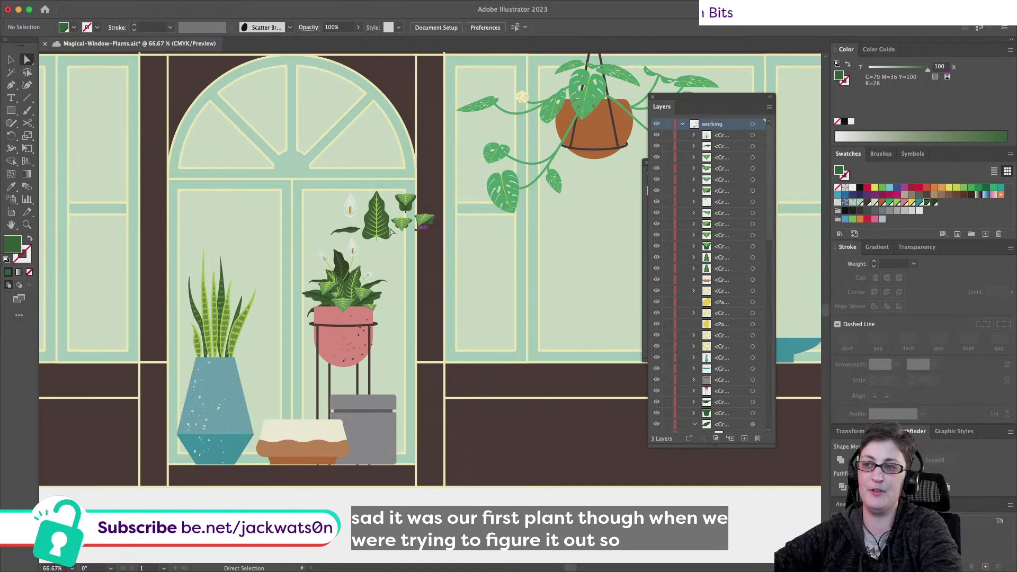
Inspect the petal shapes and fill of the loose lily flower above the potted plant, and deselect it
scroll(345, 229, "up", 6)
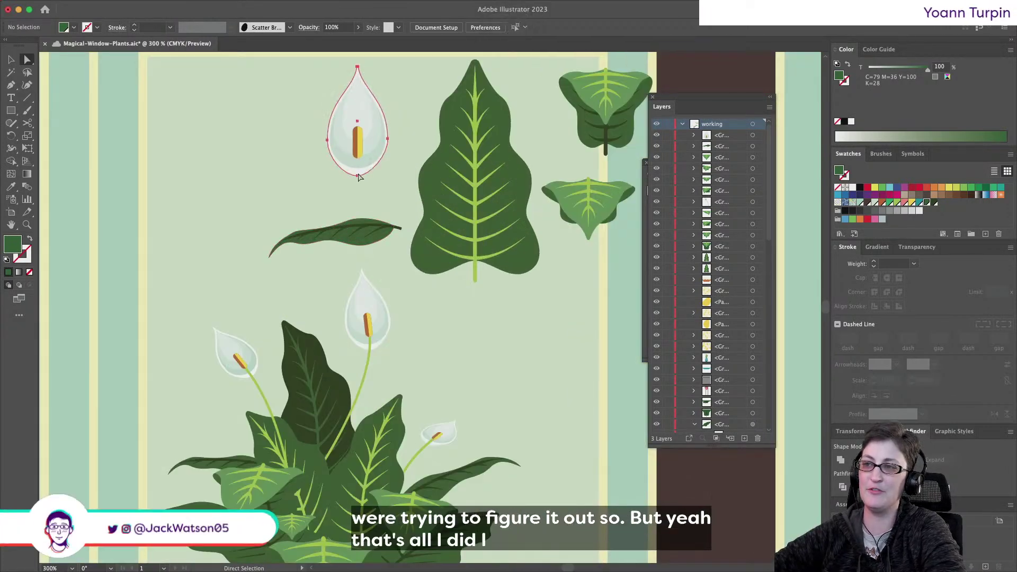
left_click(366, 125)
left_click(358, 174)
left_click(358, 174)
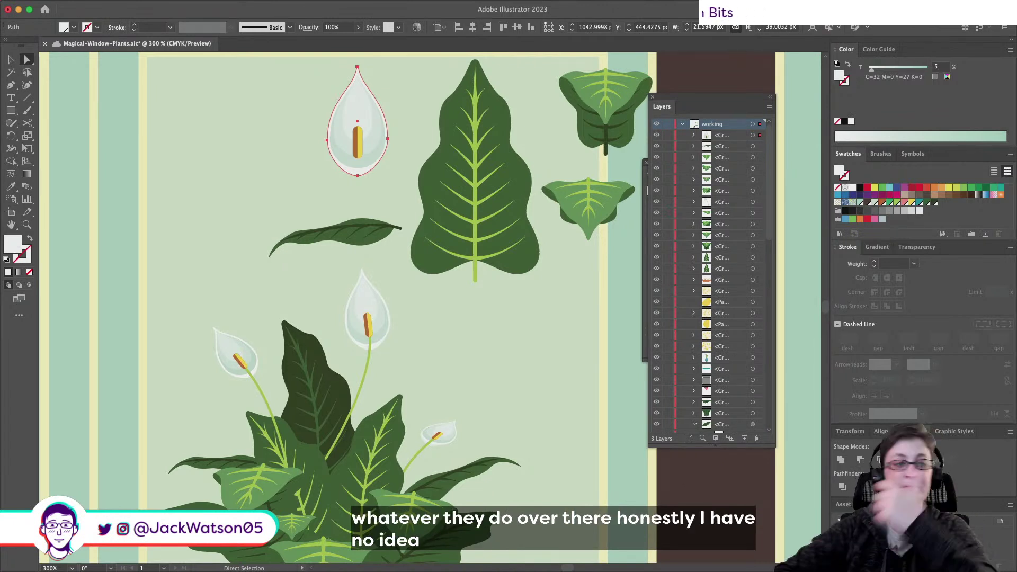
key("alt")
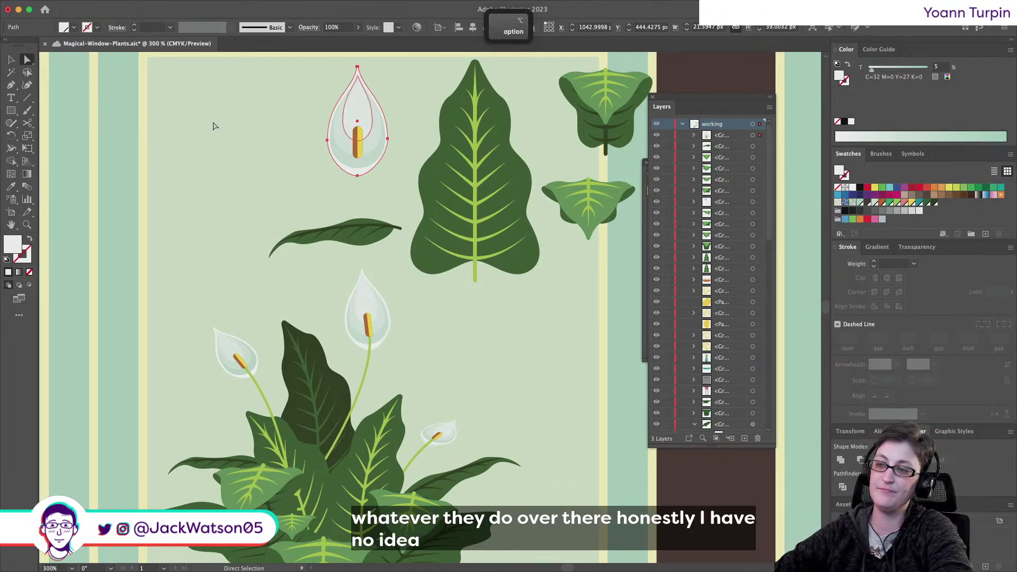
scroll(437, 320, "down", 4)
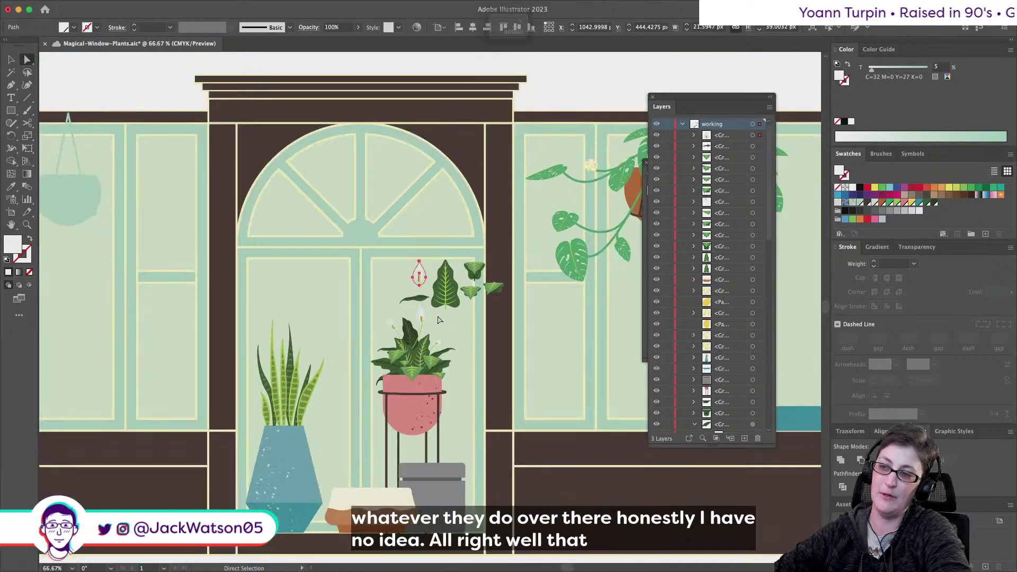
scroll(438, 320, "down", 2)
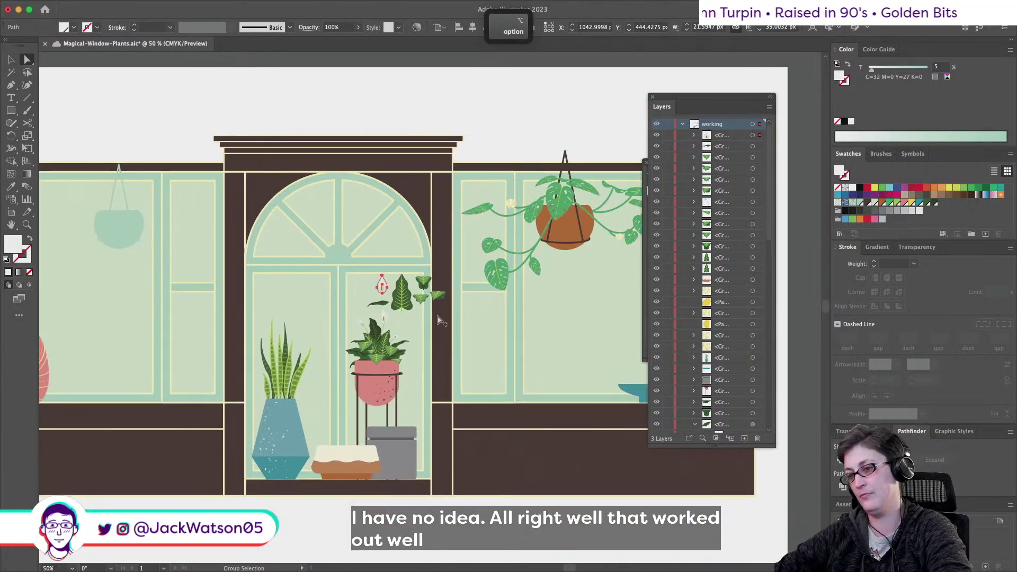
scroll(437, 319, "up", 2)
key("shift+super+a")
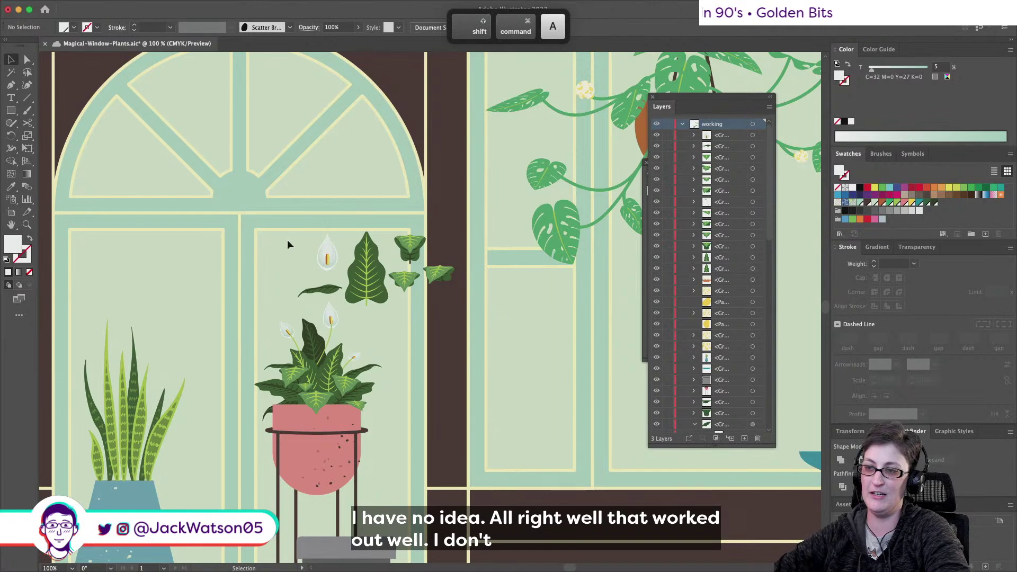
Move the loose peace lily flower and leaf parts off the artboard beside the spare monstera leaves, and save the document
left_click_drag(281, 237, 458, 287)
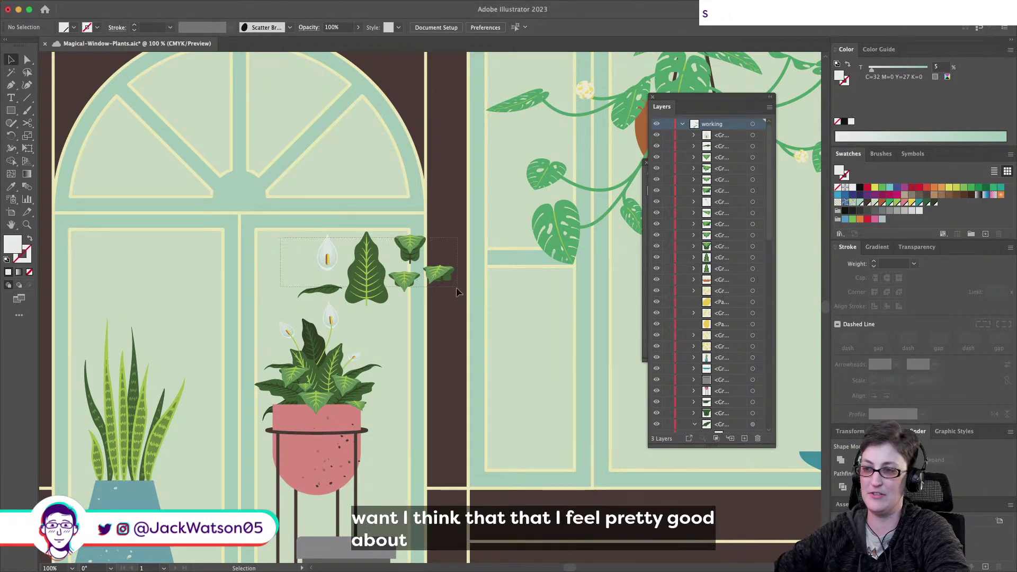
key("super+x")
scroll(448, 297, "down", 3)
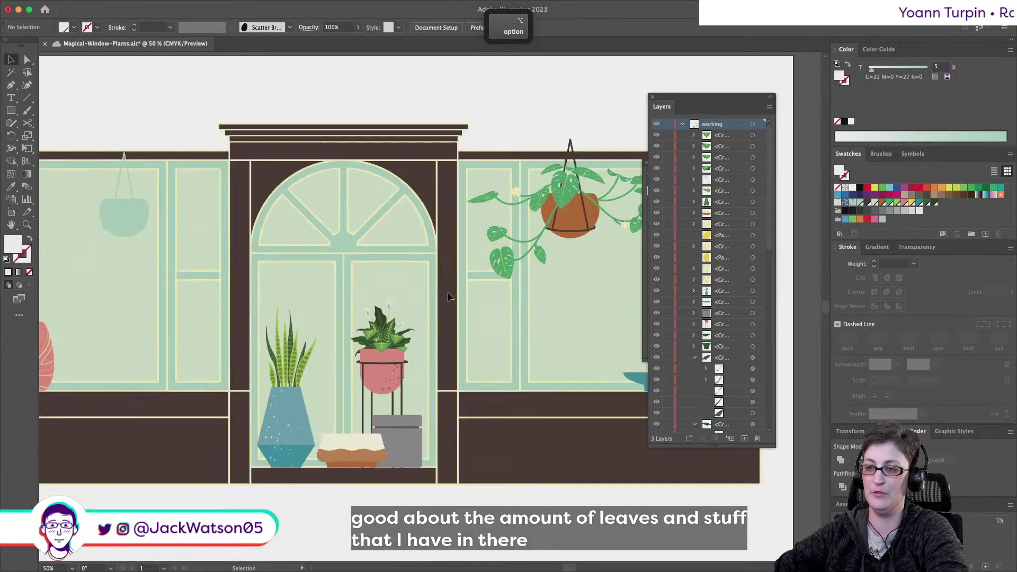
key("super+v")
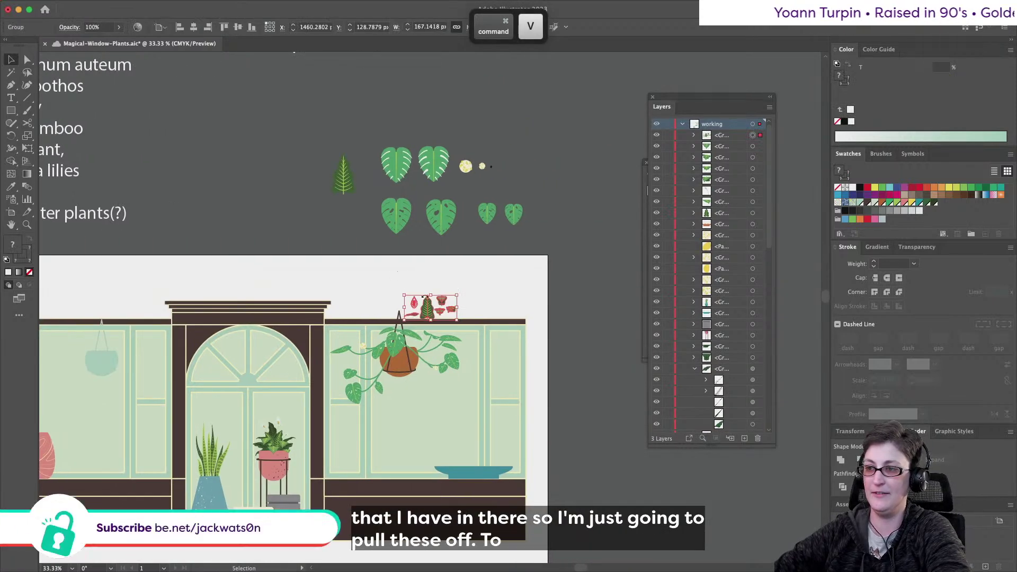
left_click_drag(427, 305, 281, 173)
key("super+shift+a")
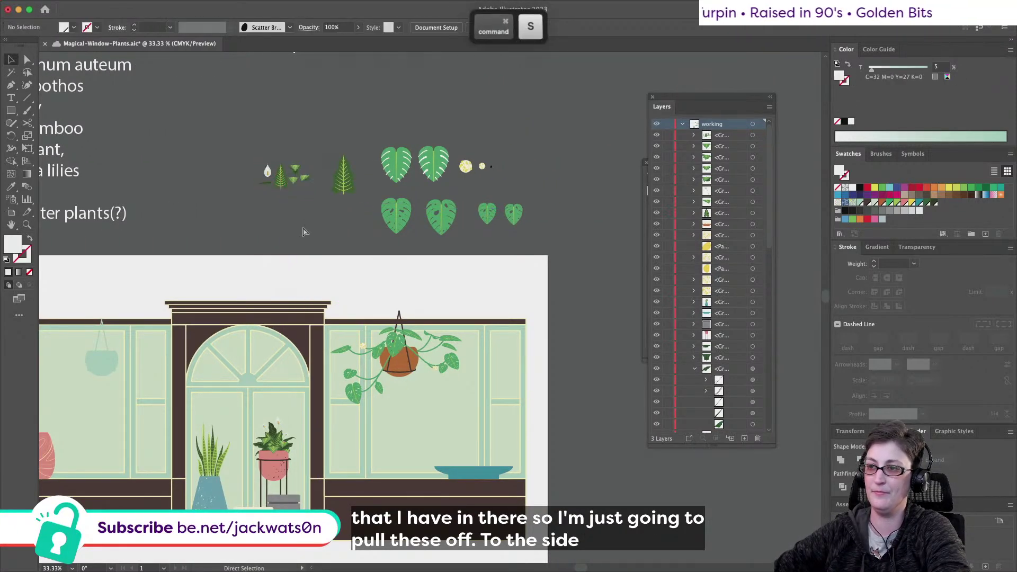
Examine the planters across the storefront and the plant list above the artboard to choose the next plant
scroll(303, 226, "down", 3)
scroll(304, 227, "left", 3)
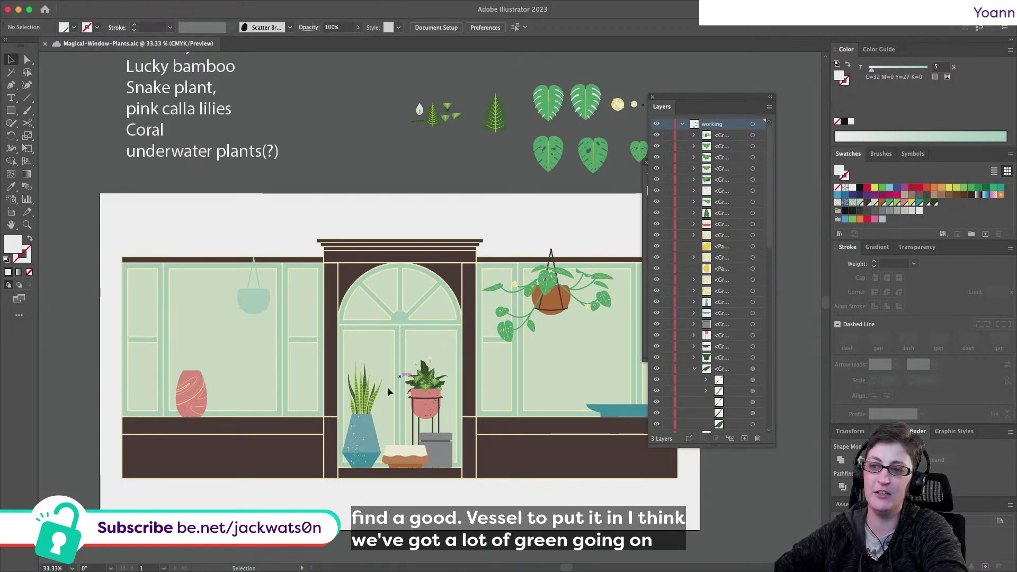
scroll(392, 410, "up", 1)
scroll(393, 407, "up", 1)
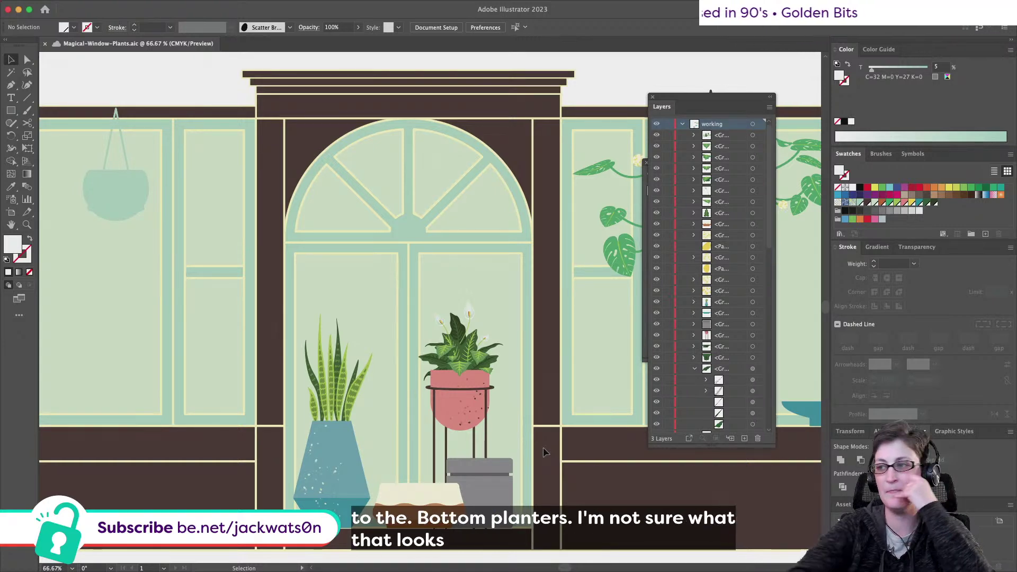
scroll(372, 269, "down", 1)
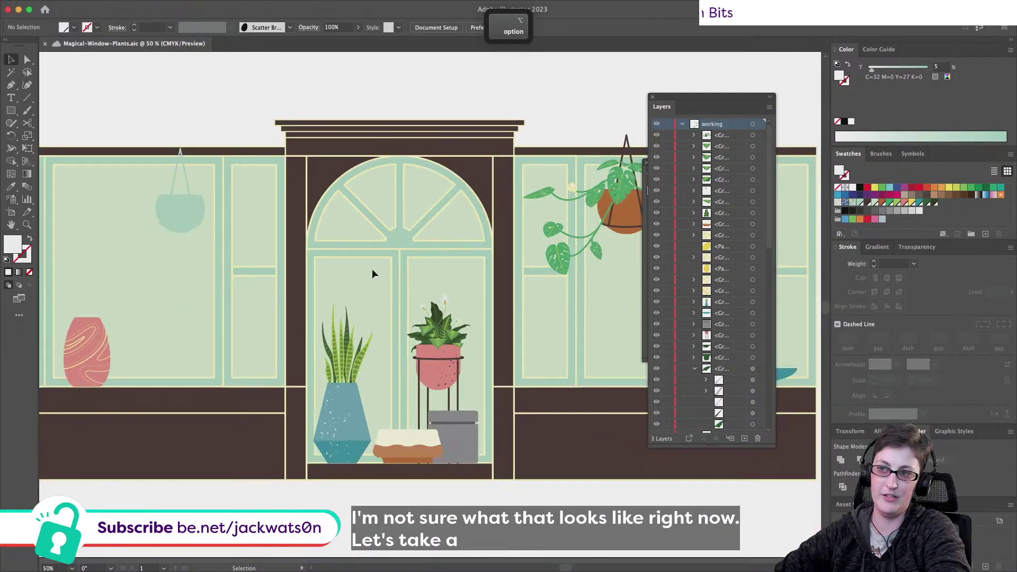
scroll(372, 269, "up", 3)
scroll(372, 269, "up", 3)
scroll(371, 268, "down", 2)
scroll(372, 269, "up", 1)
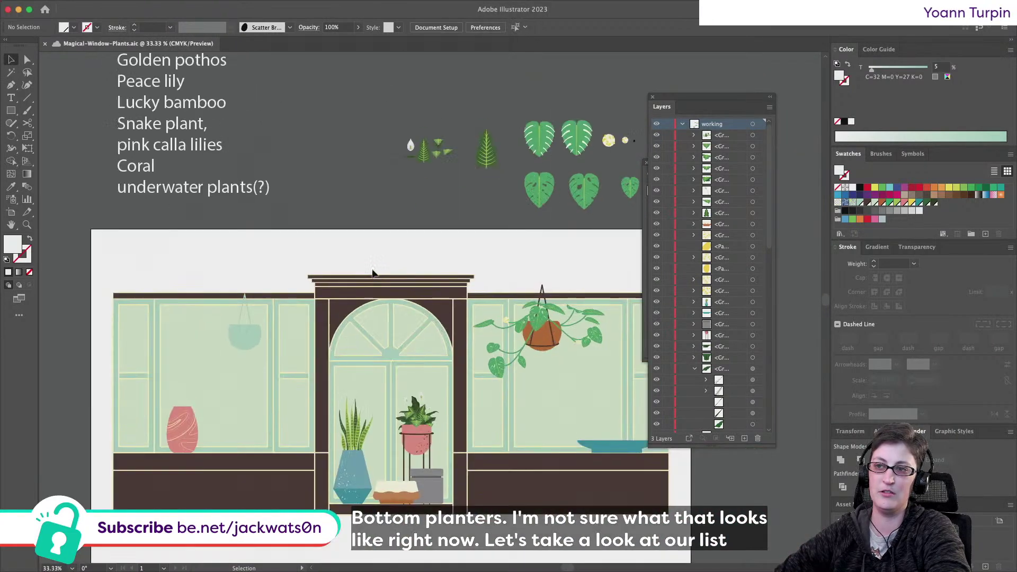
scroll(372, 268, "up", 2)
Select the grey box planter in the doorway and the pink patterned vase in the window as candidate vessels
mouse_move(508, 571)
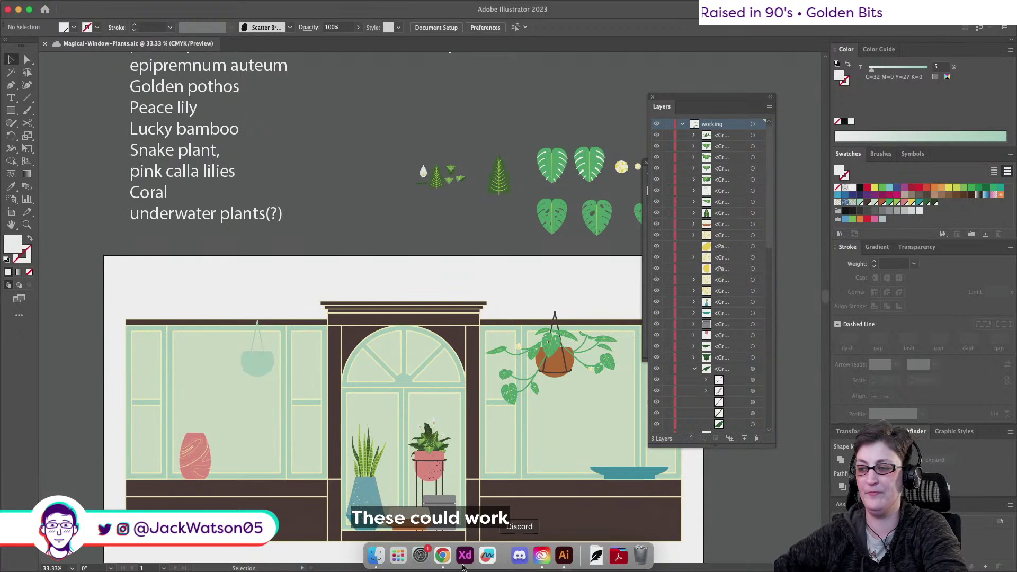
left_click_drag(442, 500, 445, 507)
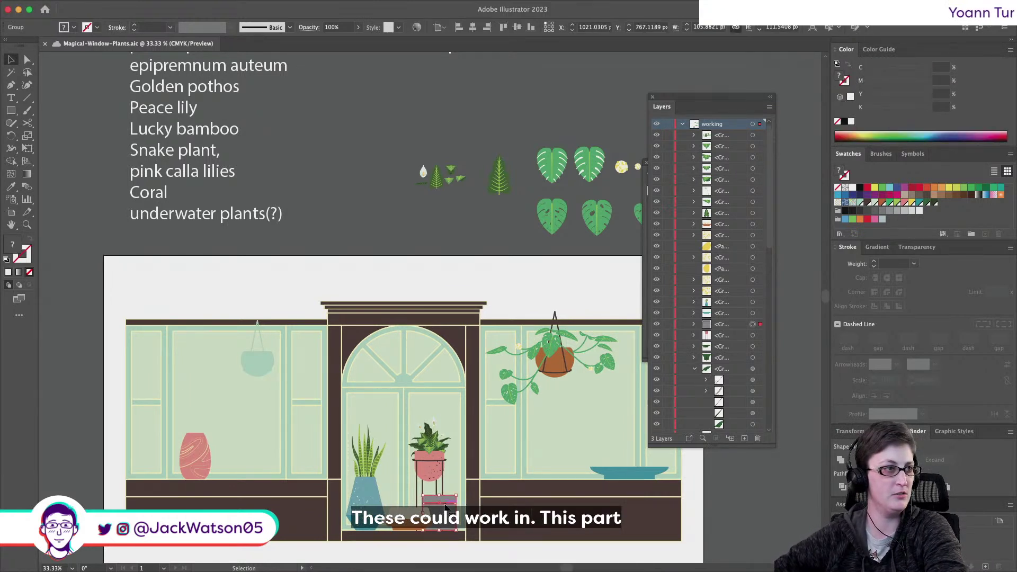
left_click(199, 454)
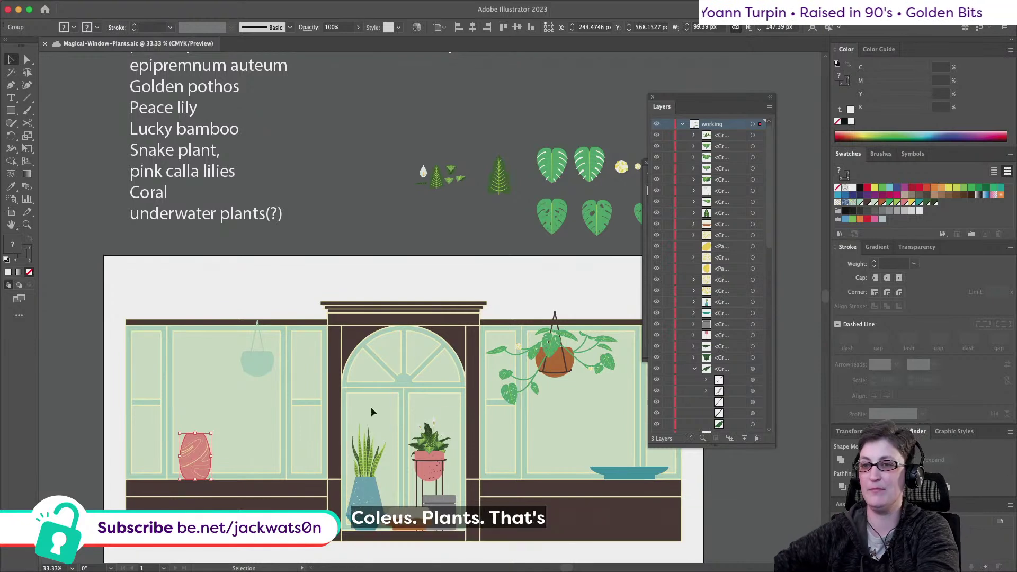
Add "purple fern" as a new line below "pink calla lilies" in the plant list
left_click(141, 184)
key("t")
triple_click(211, 173)
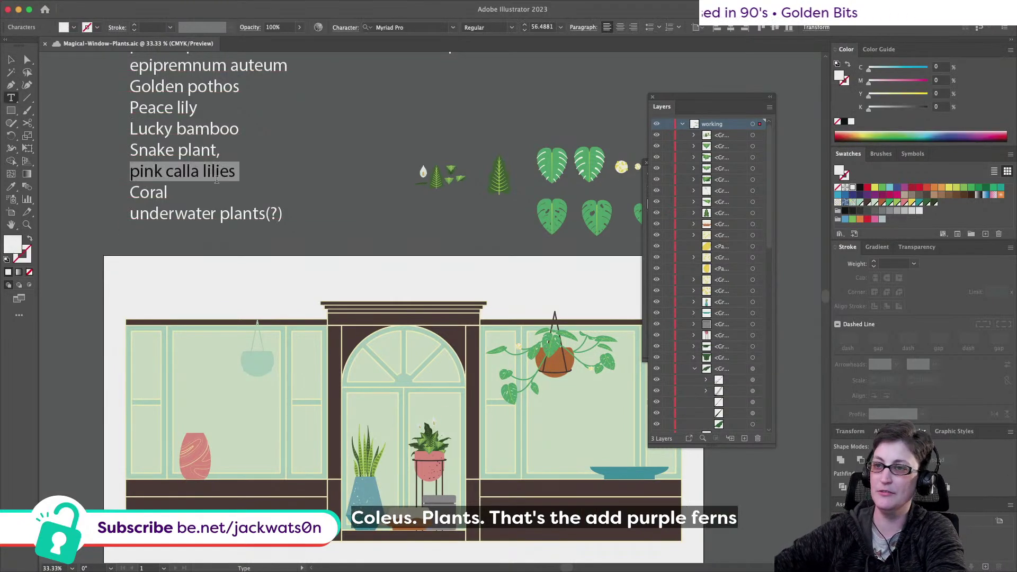
left_click(233, 175)
key("Return")
type("purple fern")
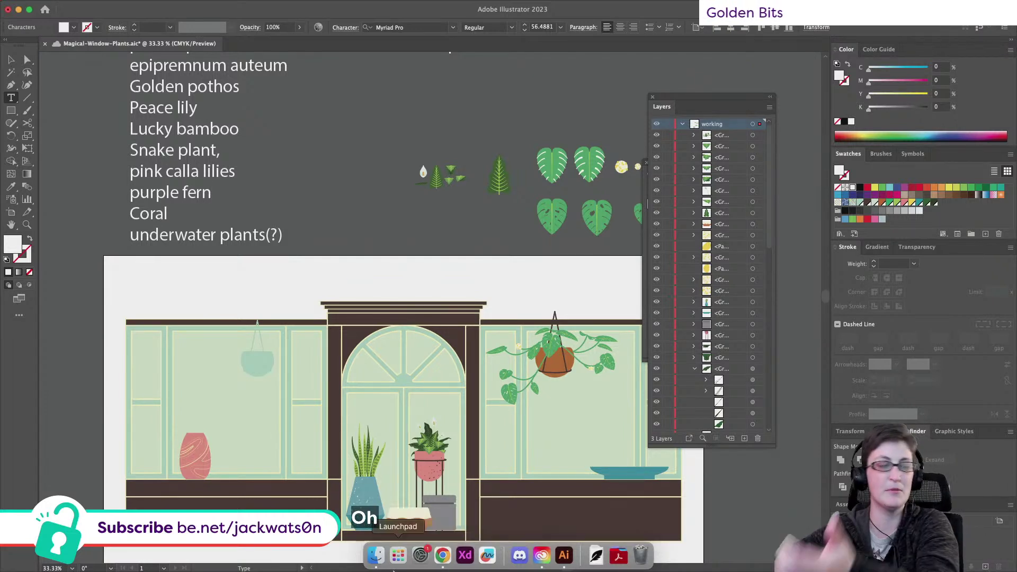
Add "rubber plant" as a new line below "purple fern" in the plant list
key("Return")
type("ubbe")
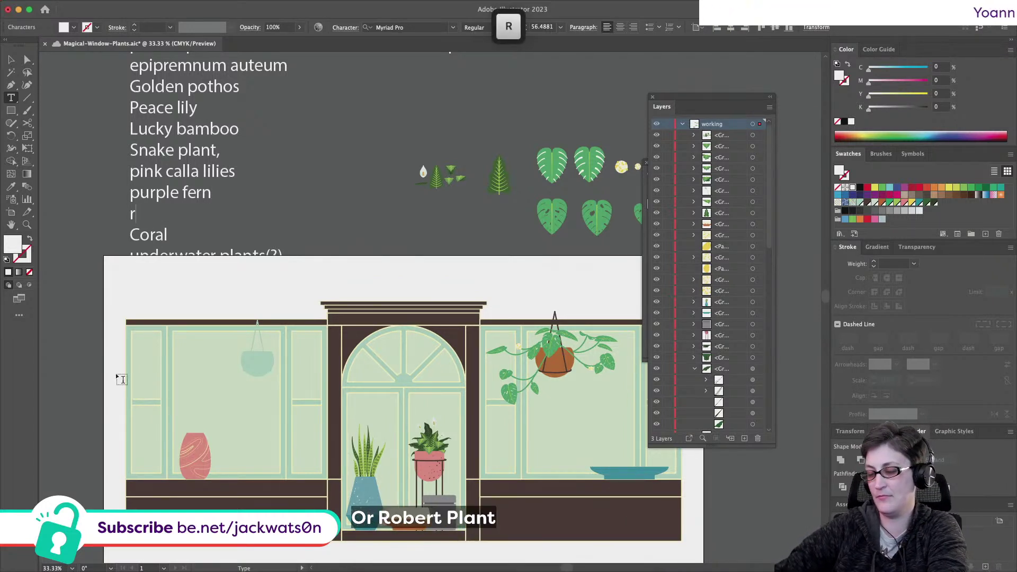
key("BackSpace")
key("BackSpace")
key("BackSpace")
key("BackSpace")
type("rubber pl")
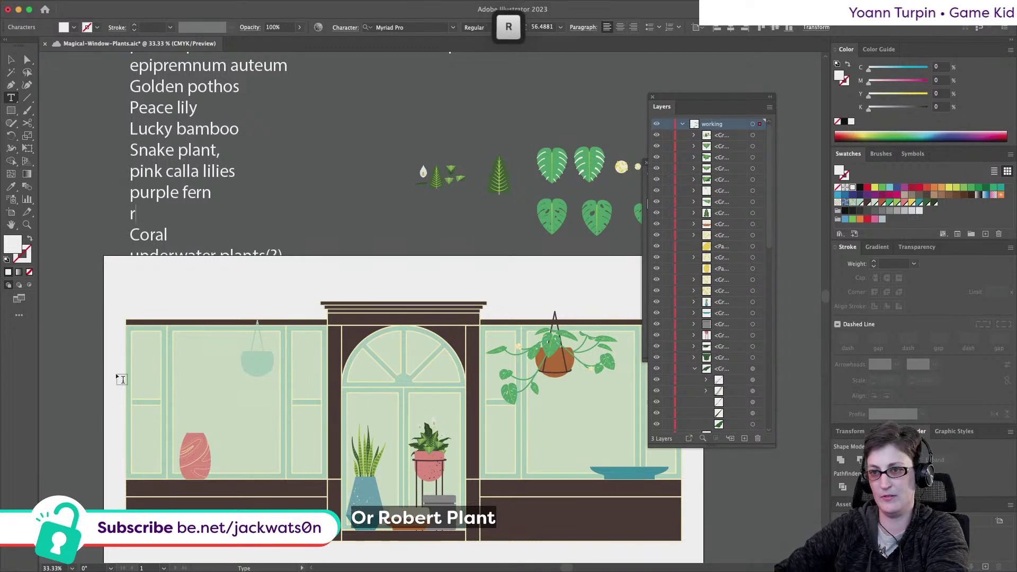
type("ant")
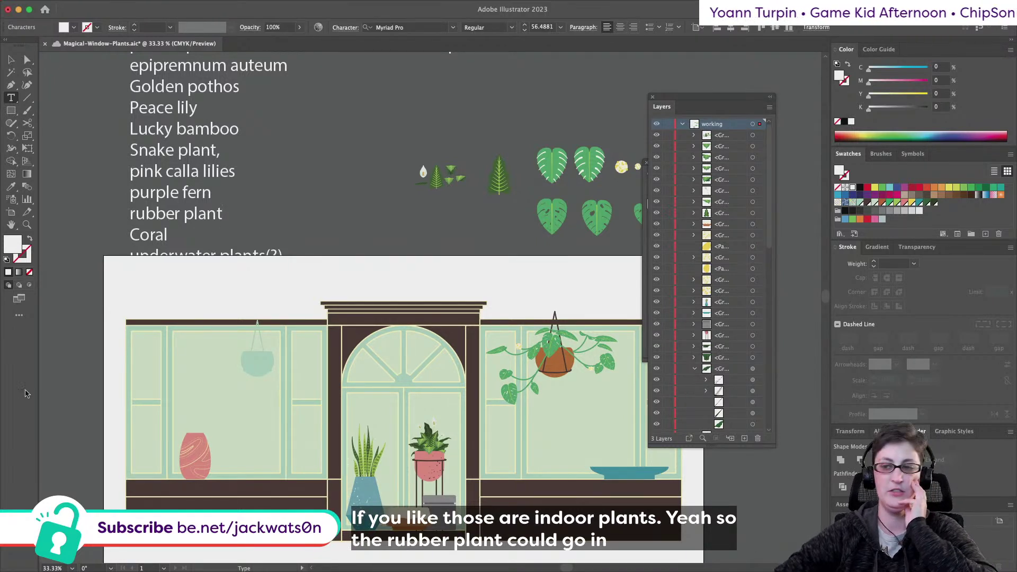
Create a separate text note reading "pink calla lilies" in the empty area beside the plant list
left_click(20, 56)
left_click(186, 447)
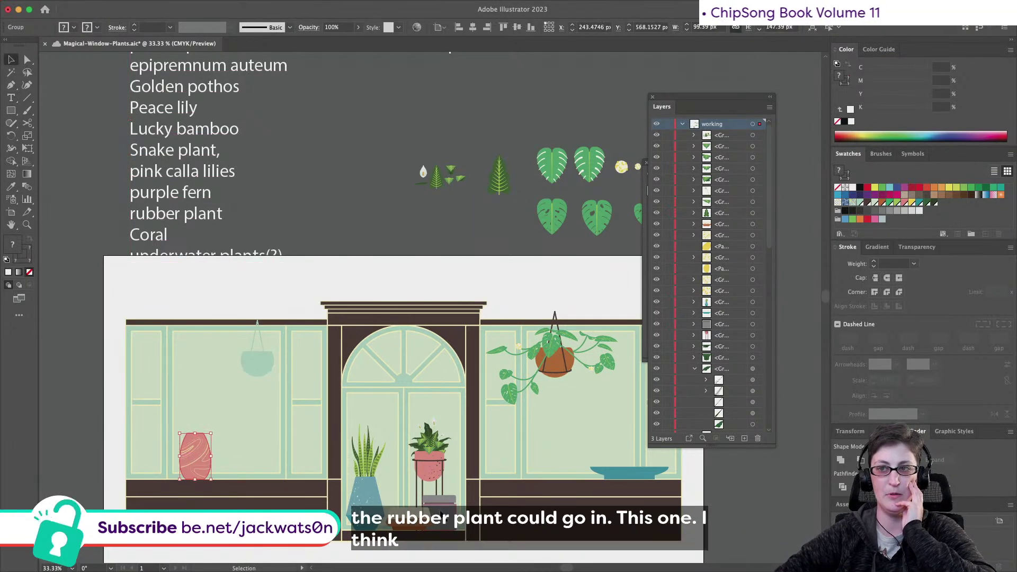
key("super+shift+a")
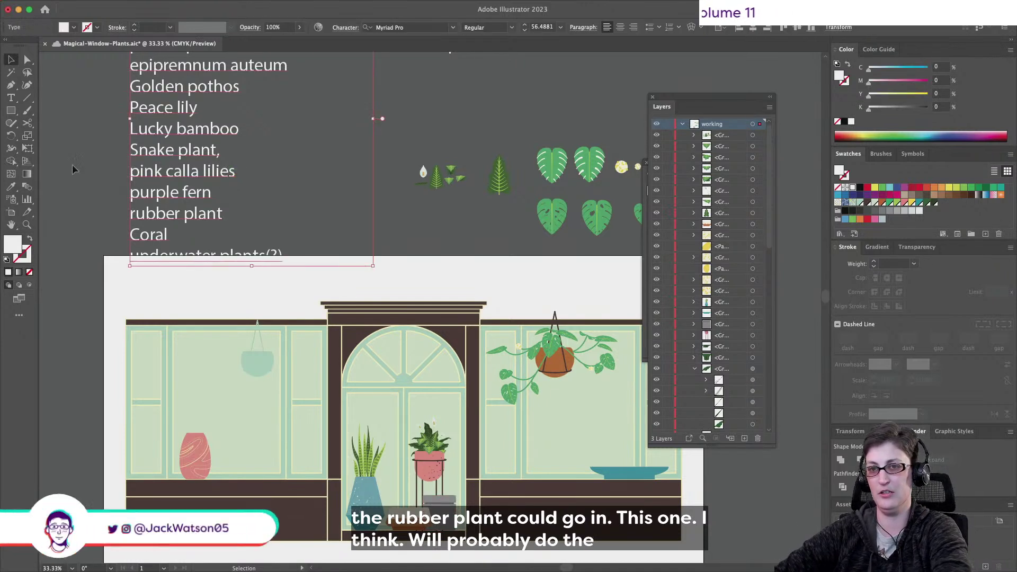
key("t")
left_click(325, 261)
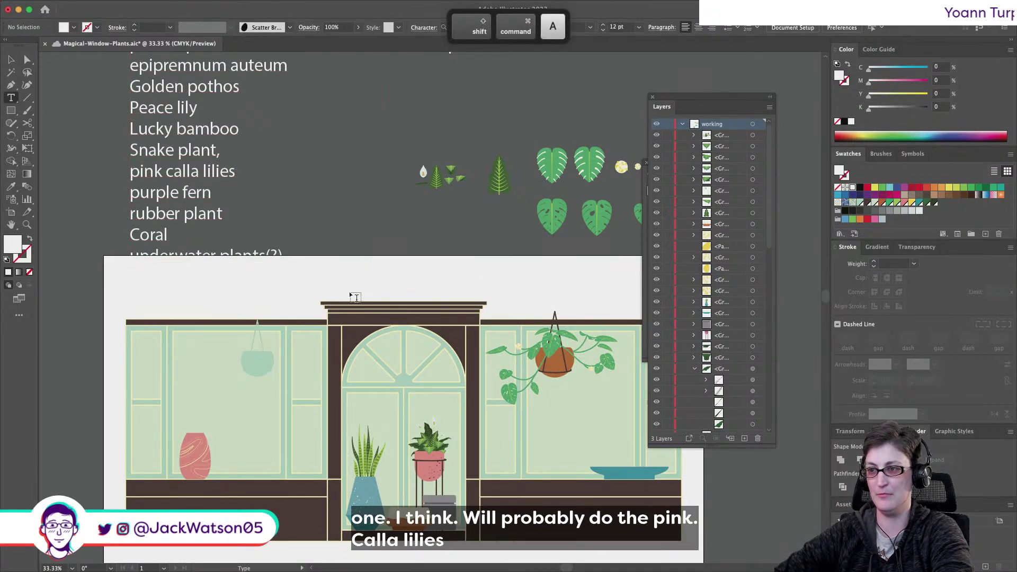
left_click(370, 219)
type("pink ca")
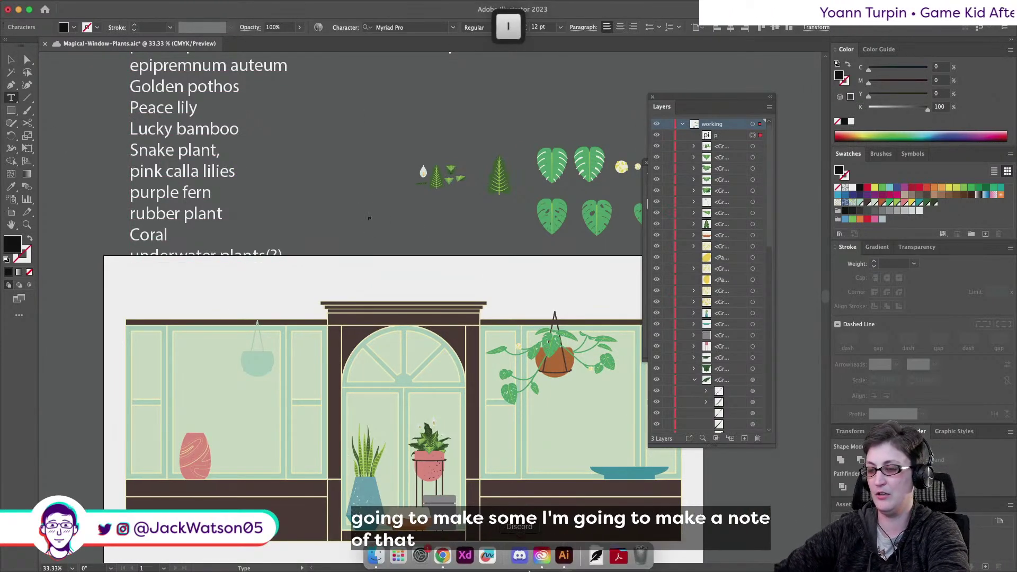
key("BackSpace")
type("alla lilies")
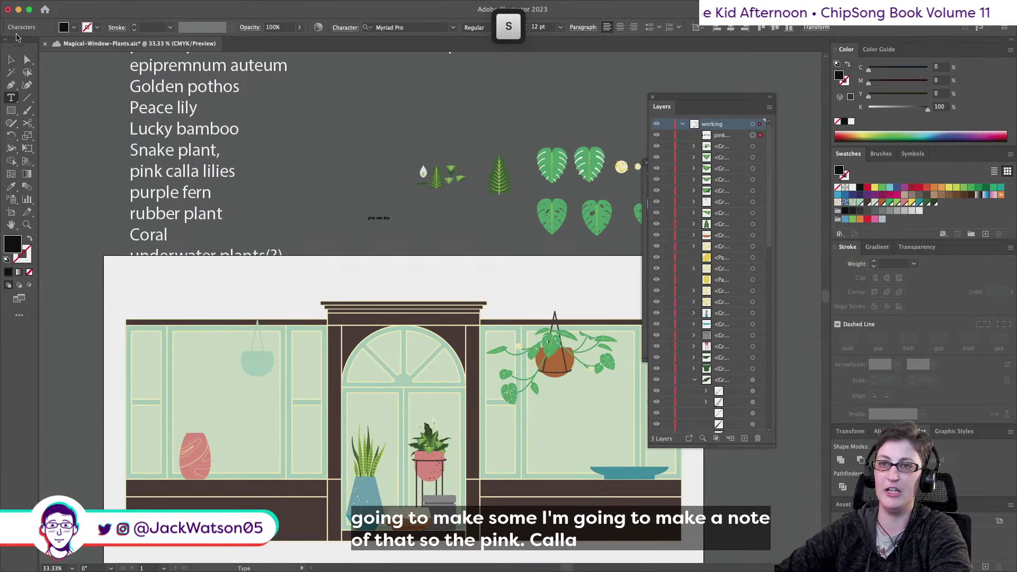
Enlarge the "pink calla lilies" note and place it above the grey box planter in the doorway
left_click(11, 59)
key("super+shift+a")
left_click_drag(391, 225, 229, 427)
Duplicate the note above the pink patterned vase and change its text to "purple rubber plant"
key("super+c")
key("super+f")
triple_click(220, 422)
type("p")
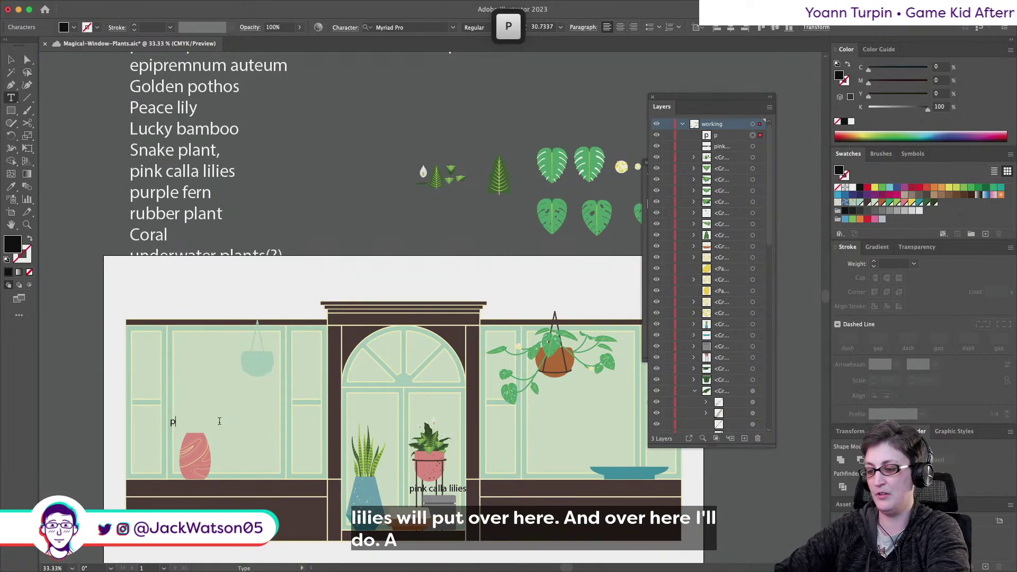
type("urple rubb")
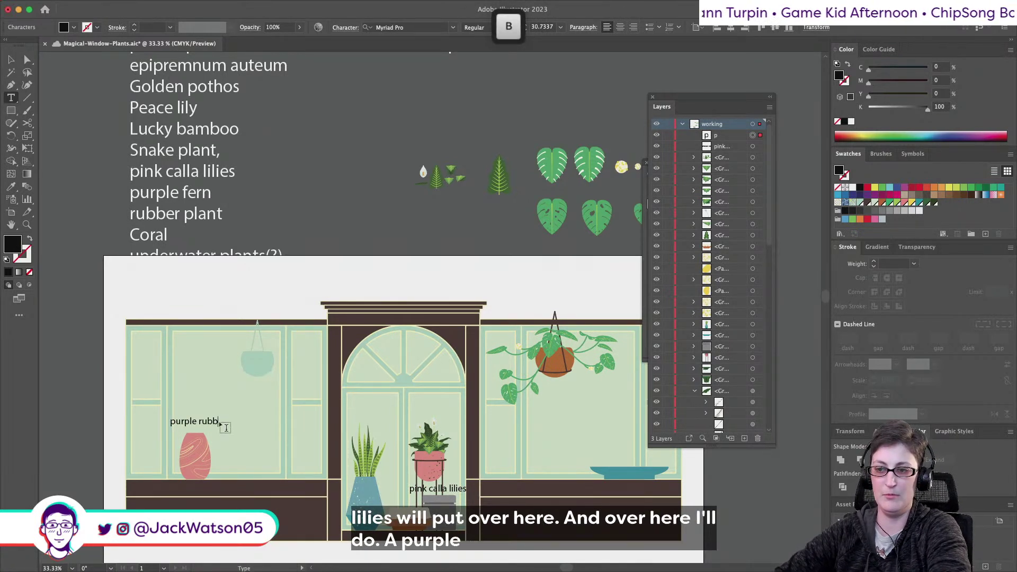
type("er plant")
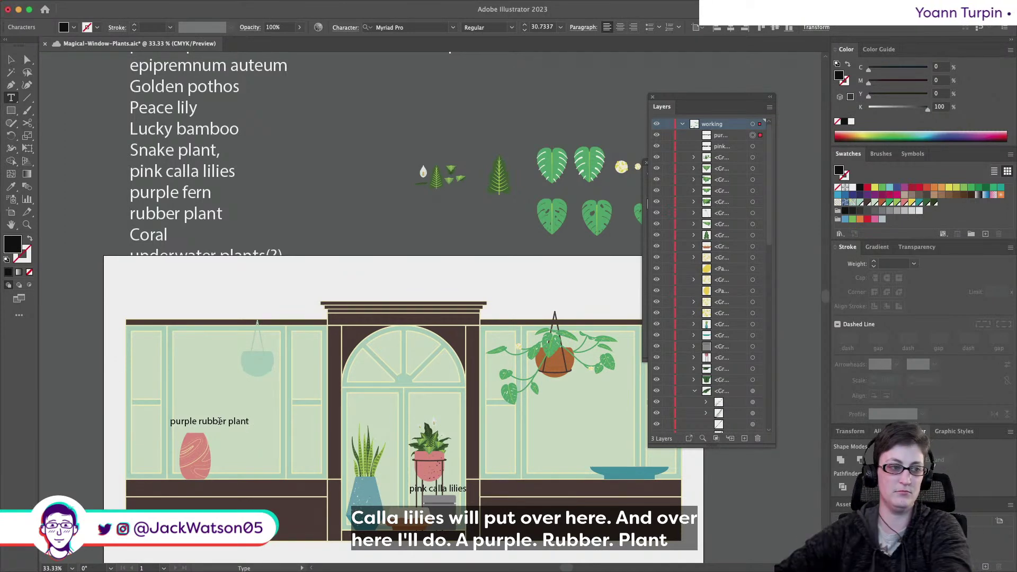
Move the plant list and the planter list up together so they clear the artboard
scroll(306, 403, "down", 2)
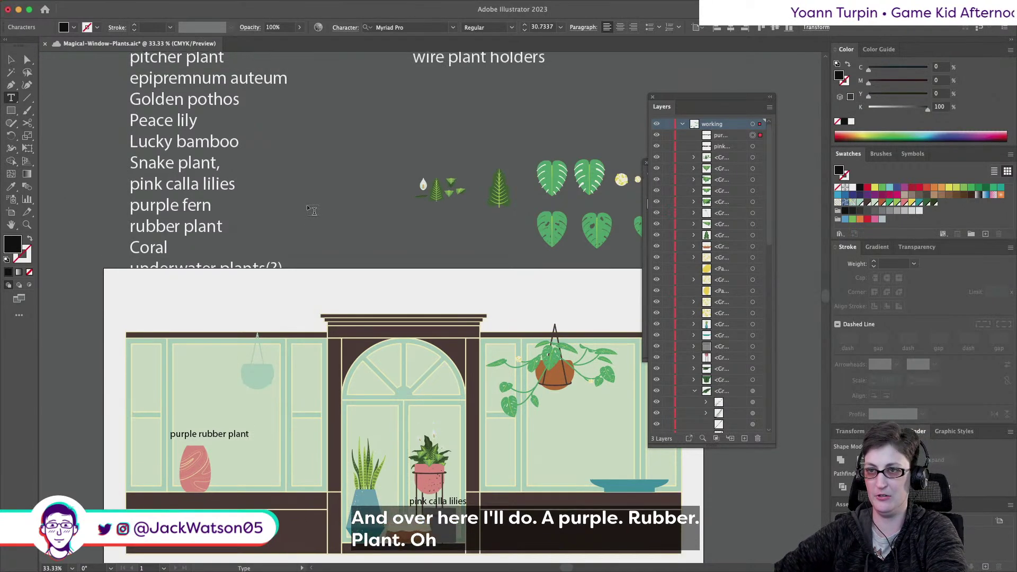
left_click(10, 72)
scroll(199, 153, "up", 2)
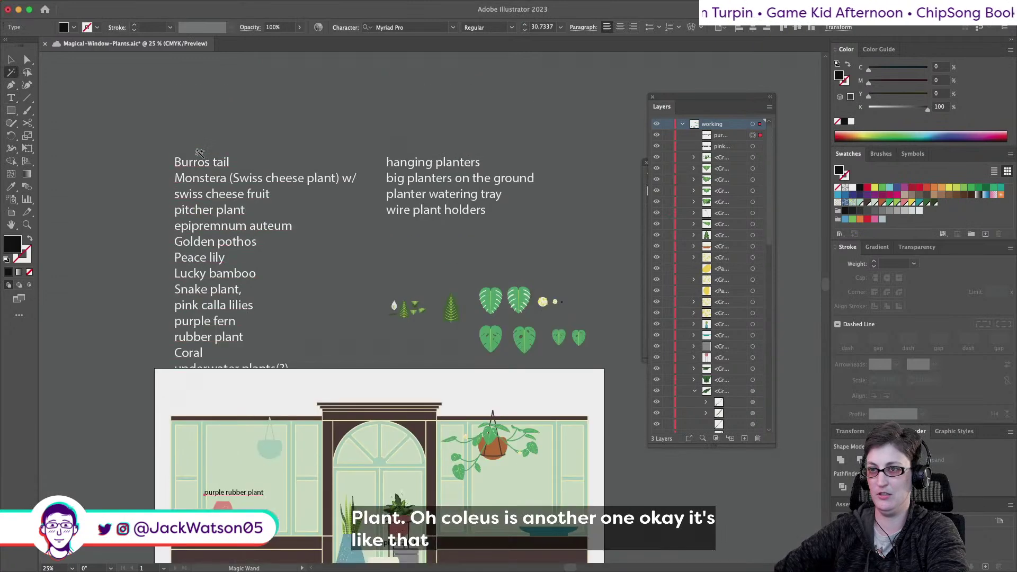
left_click(11, 59)
left_click_drag(119, 147, 460, 155)
Add "coleus" as a new line below "rubber plant" in the plant list
double_click(230, 263)
left_click(242, 275)
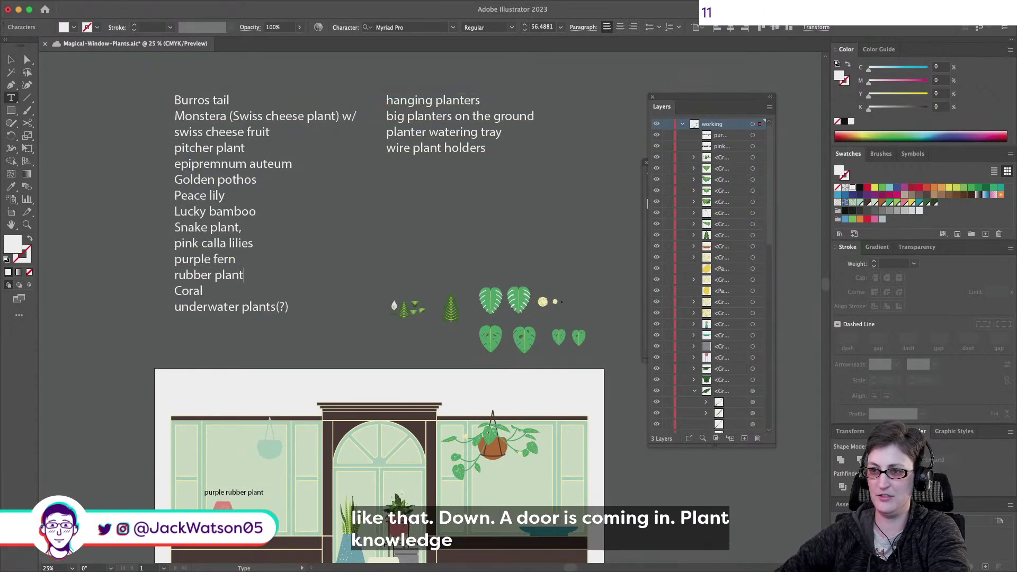
key("Return")
type("coleus")
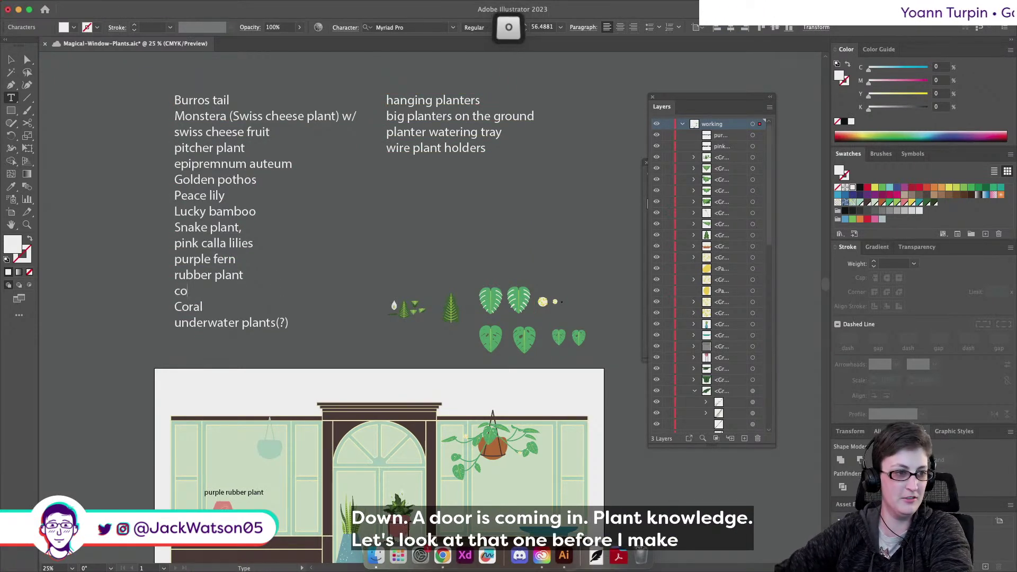
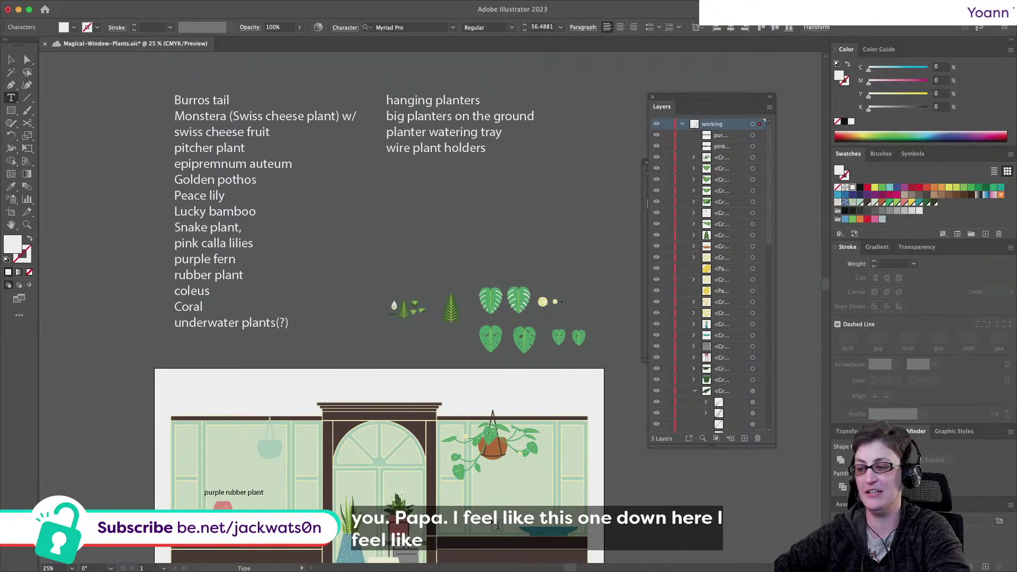
Examine the shallow blue dish in the right-hand shop window and the plant list to decide what grows in it
left_click_drag(583, 523, 576, 457)
scroll(576, 456, "up", 3)
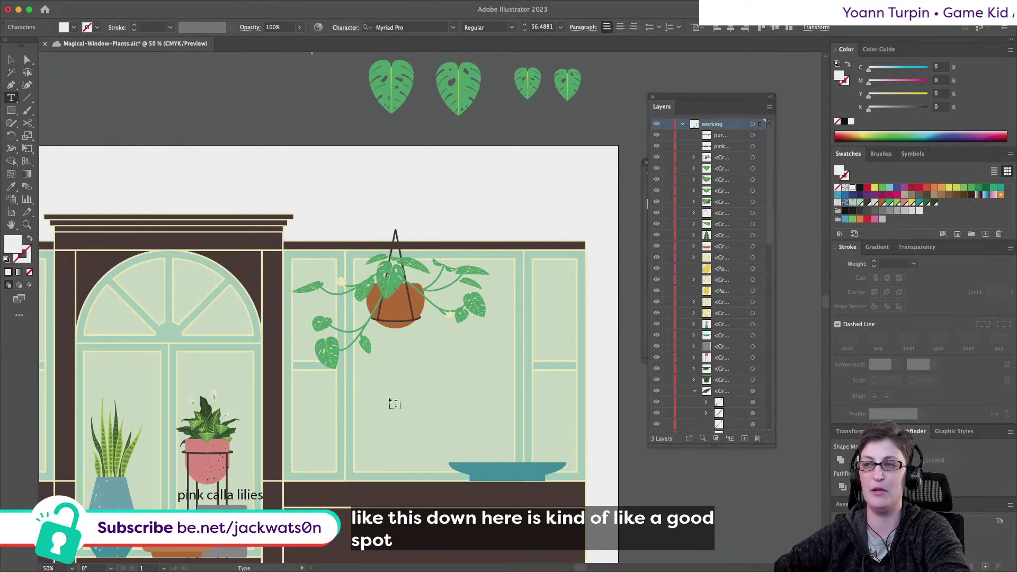
scroll(395, 404, "up", 5)
left_click(27, 59)
scroll(375, 352, "down", 3)
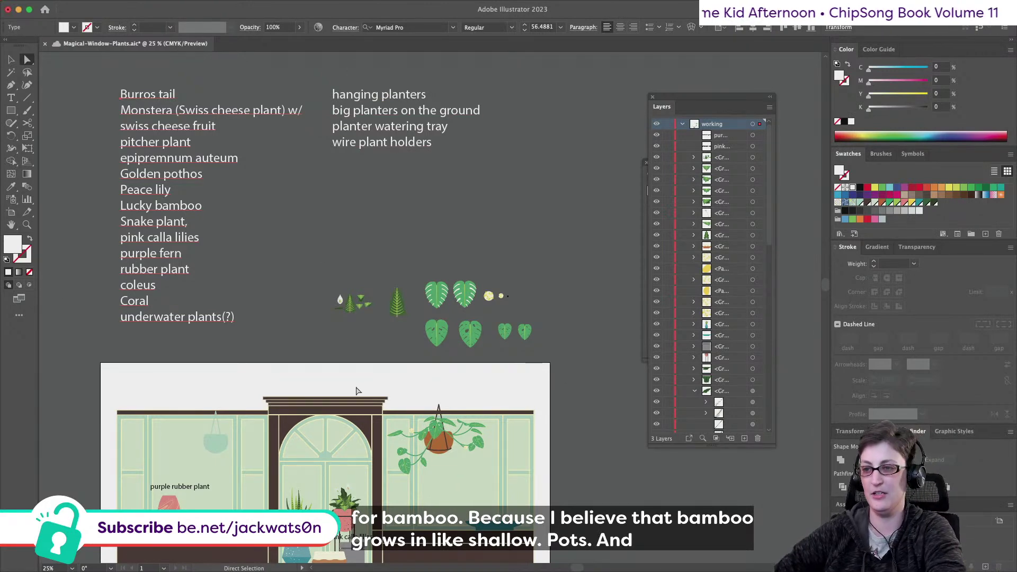
scroll(353, 391, "down", 10)
scroll(365, 419, "up", 5)
scroll(365, 419, "down", 5)
scroll(365, 420, "up", 4)
Copy the "pink calla lilies" label and place the copy above the shallow blue dish in the right-hand window
left_click(354, 418, "super")
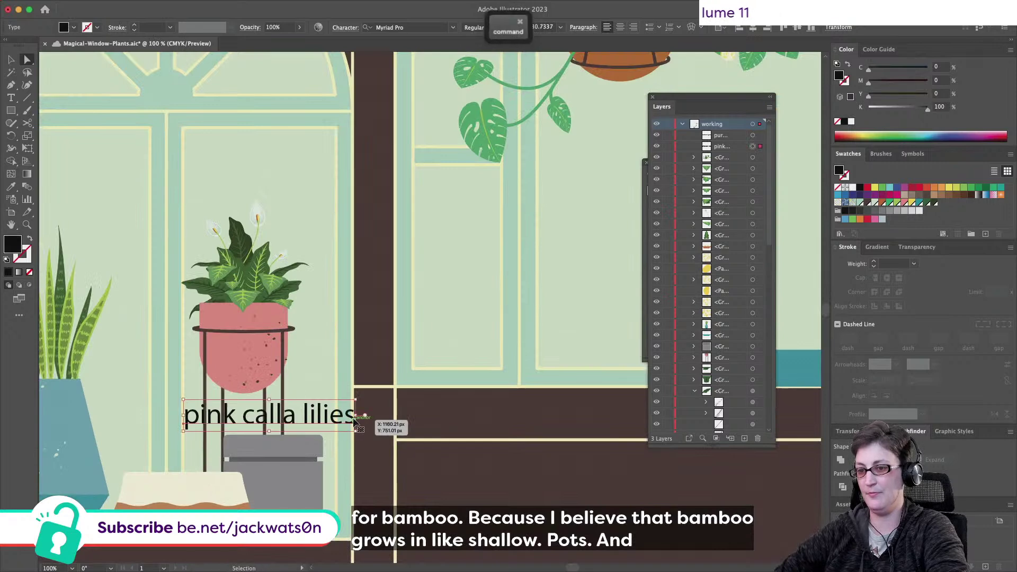
key("super+c")
scroll(352, 420, "right", 6)
key("super+v")
left_click_drag(474, 301, 582, 318)
Replace the text of the label above the blue dish with "bamboo or bonsai?"
triple_click(581, 318)
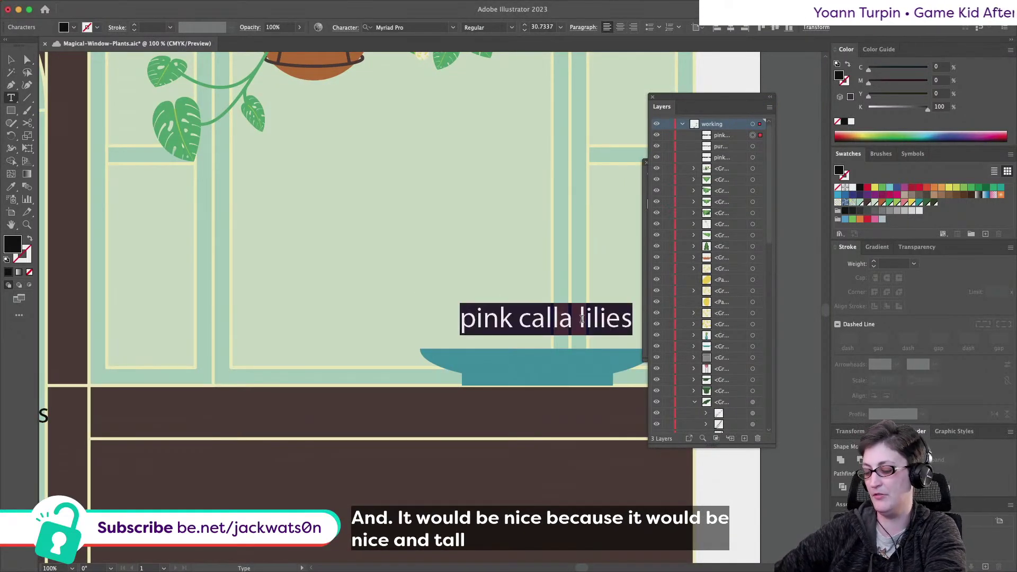
type("bamnoo")
key("BackSpace")
key("BackSpace")
key("BackSpace")
type("boo")
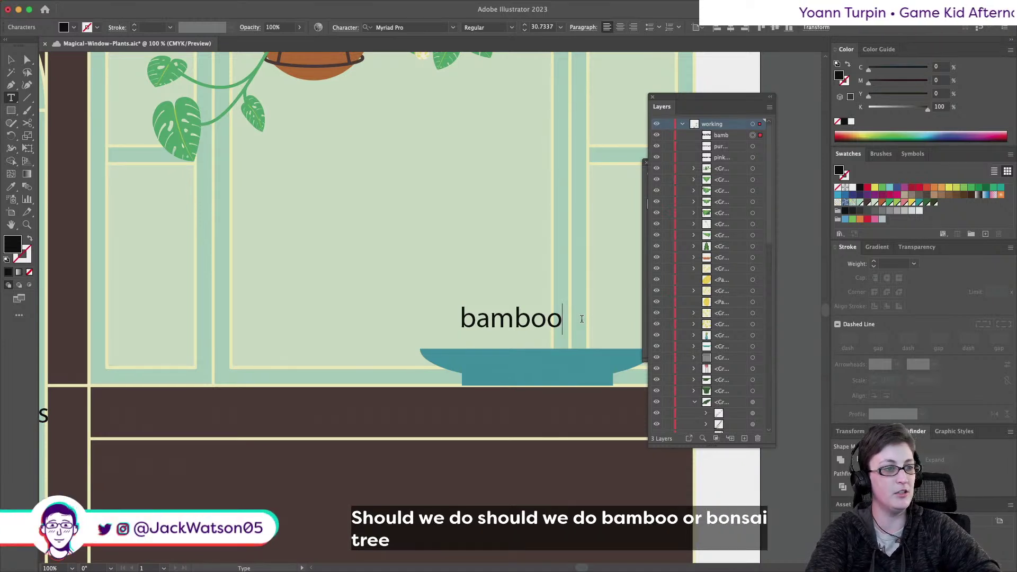
type("o")
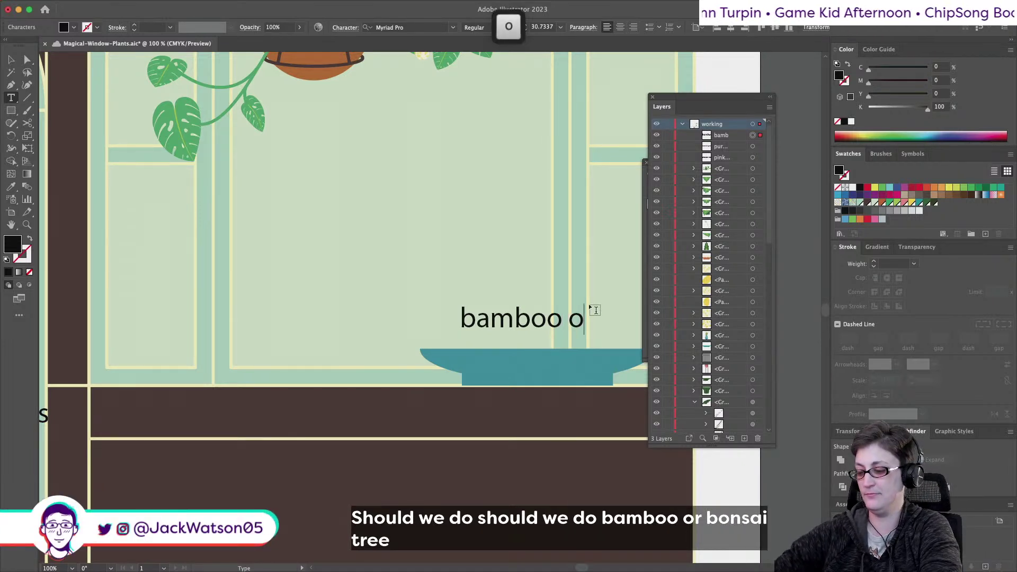
type("r bon?")
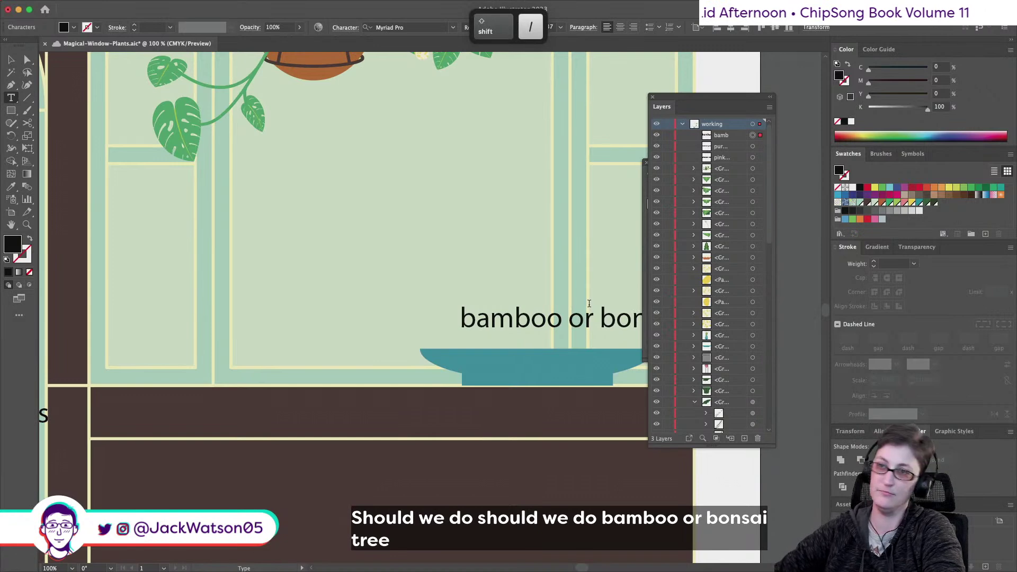
Shift the "bamboo or bonsai?" label so it sits centred over the blue dish, and deselect it
left_click(15, 60)
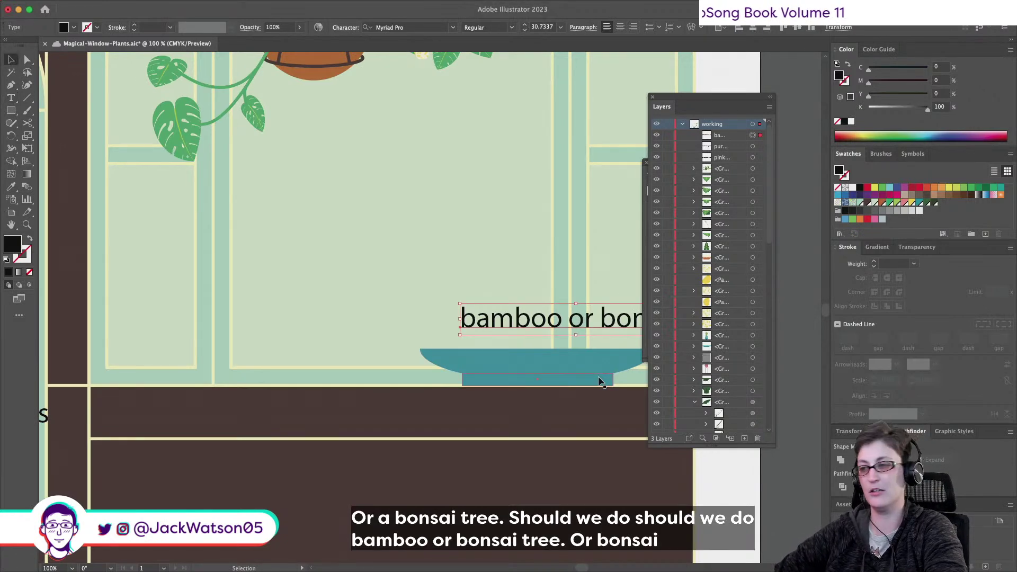
key("super+minus")
left_click_drag(533, 331, 519, 331)
key("shift+super+a")
key("super+minus")
key("super+minus")
key("super+minus")
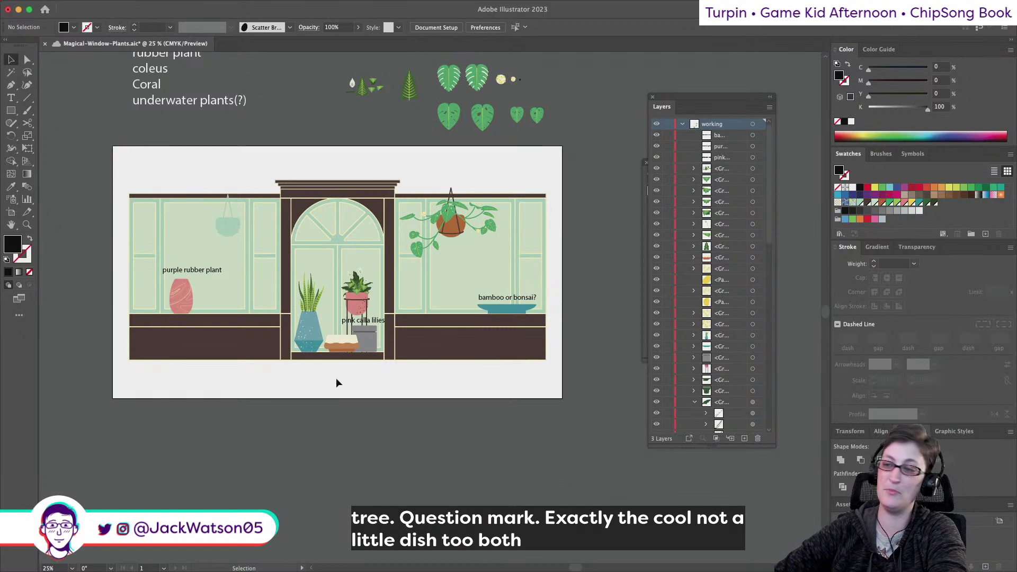
Duplicate the blue dish's label above the low cream-and-brown planter in the doorway and shorten the copy to "bonsai?"
scroll(334, 345, "up", 2)
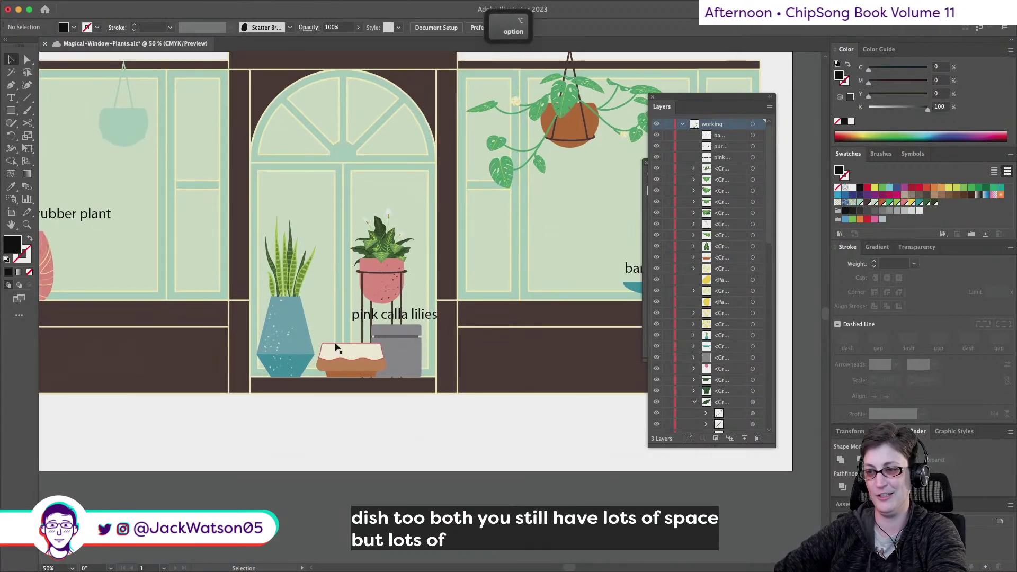
scroll(476, 310, "right", 2)
left_click(619, 274)
key("super+c")
left_click_drag(619, 273, 175, 317)
key("t")
key("Delete")
left_click(11, 59)
key("super+shift+a")
left_click_drag(285, 341, 300, 336)
scroll(302, 337, "right", 1)
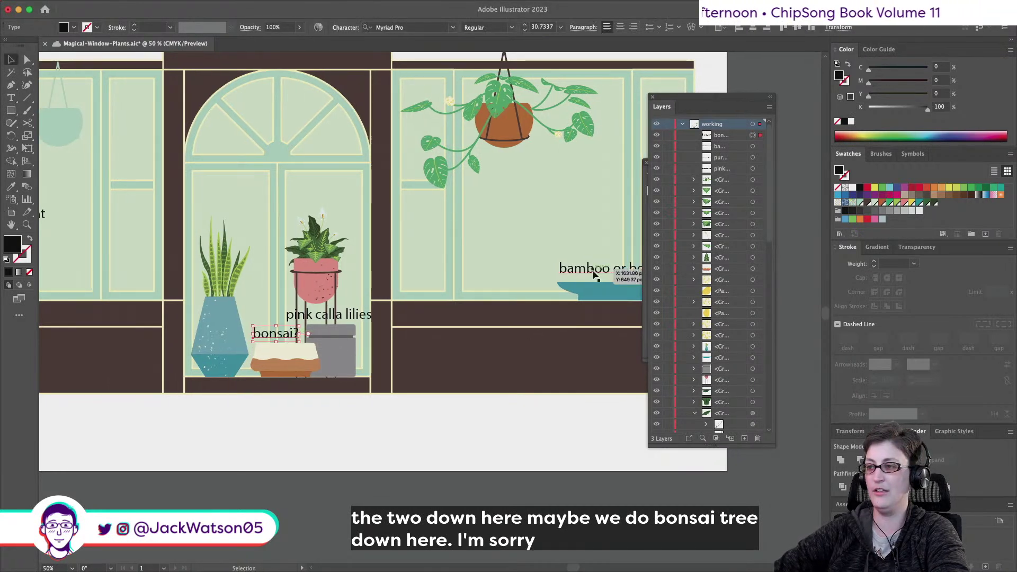
Shorten the label above the blue dish to "bamboo" and save the document
scroll(593, 274, "right", 5)
double_click(574, 281)
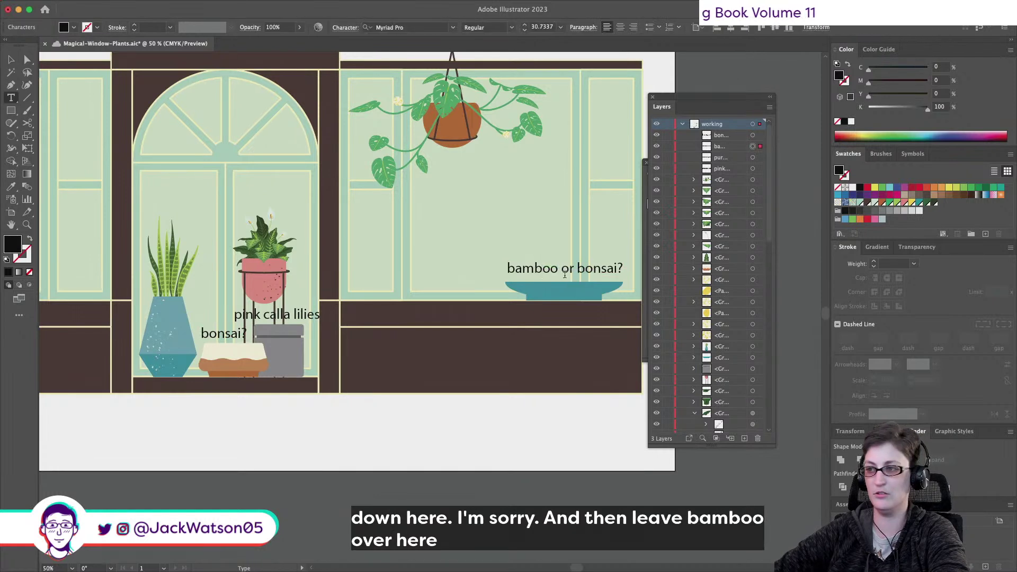
left_click_drag(561, 270, 624, 270)
key("BackSpace")
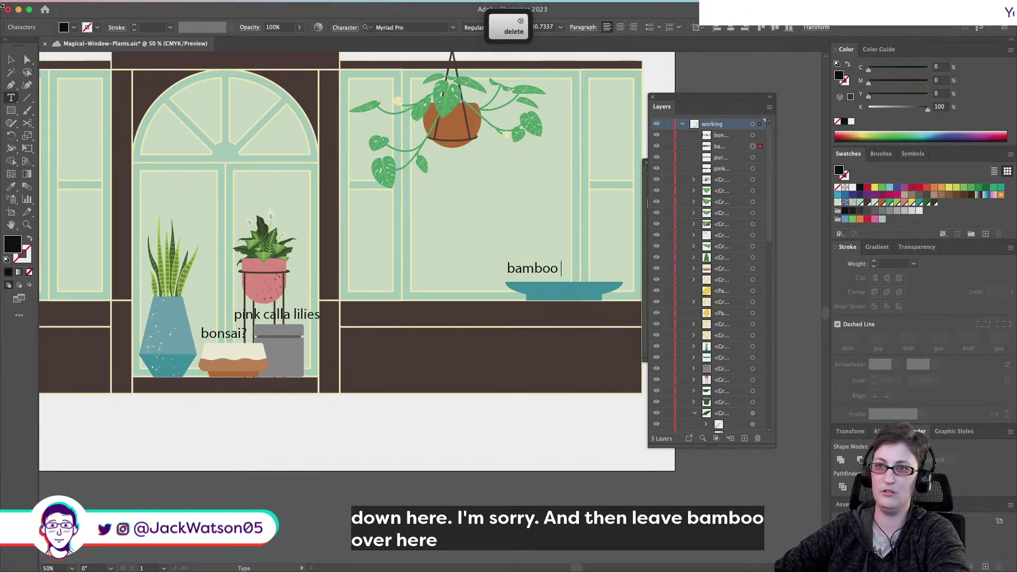
key("super+s")
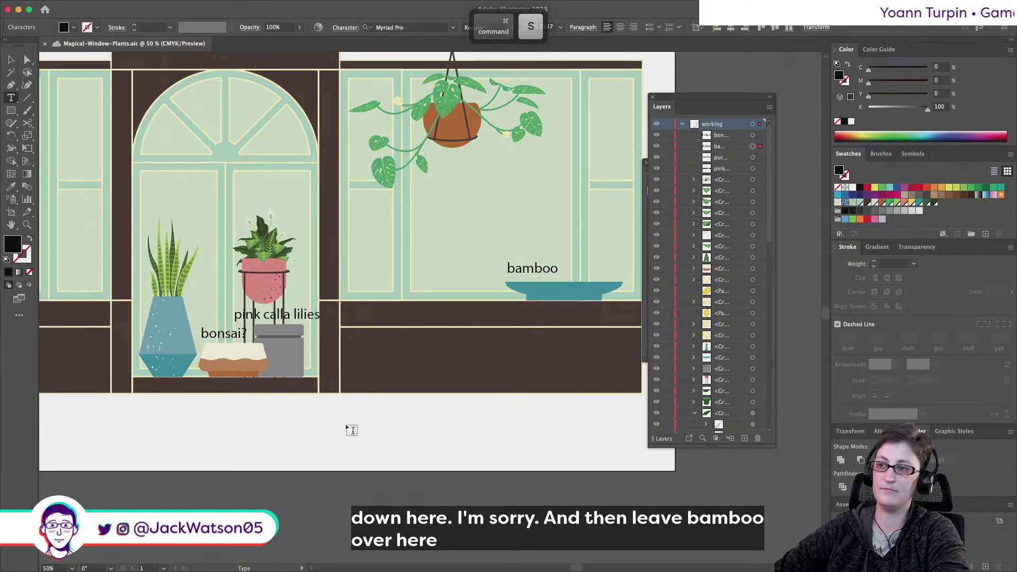
Look over the labelled planters and compare the snake plant with the white-flowered plant in the doorway
scroll(267, 390, "left", 6)
left_click(9, 59)
scroll(300, 487, "left", 15)
mouse_move(509, 571)
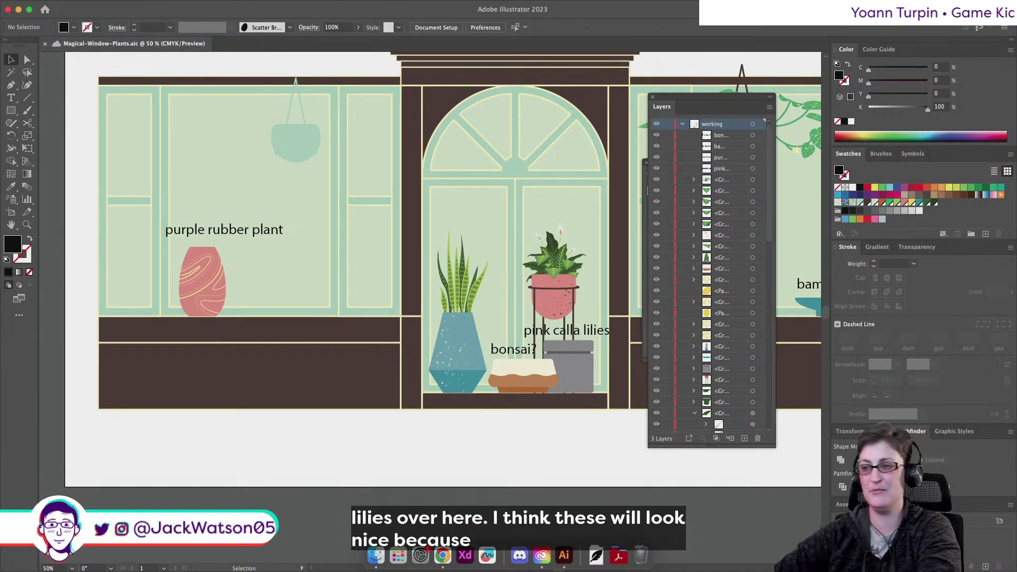
left_click(459, 286)
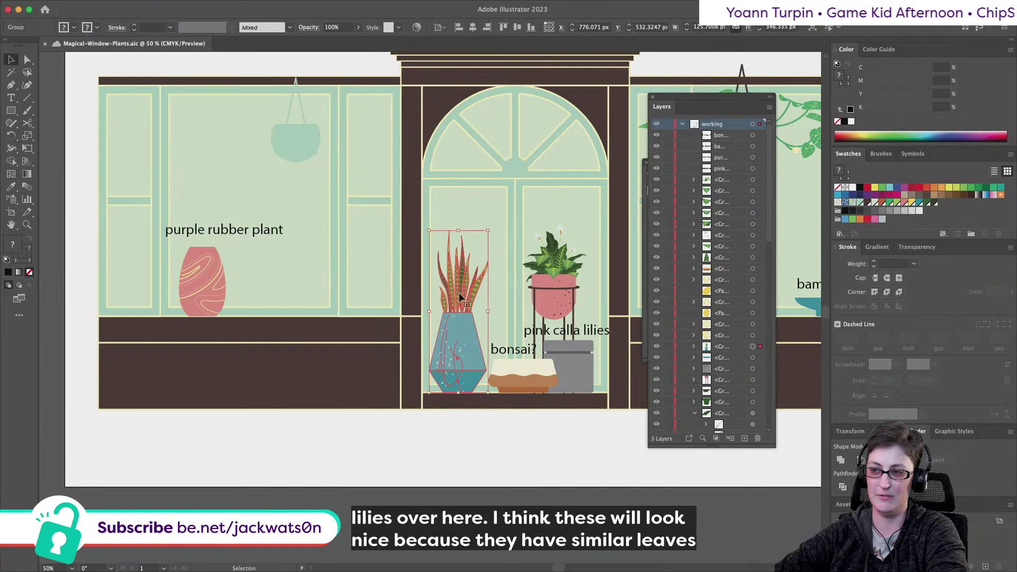
scroll(459, 292, "right", 3)
scroll(453, 293, "up", 2)
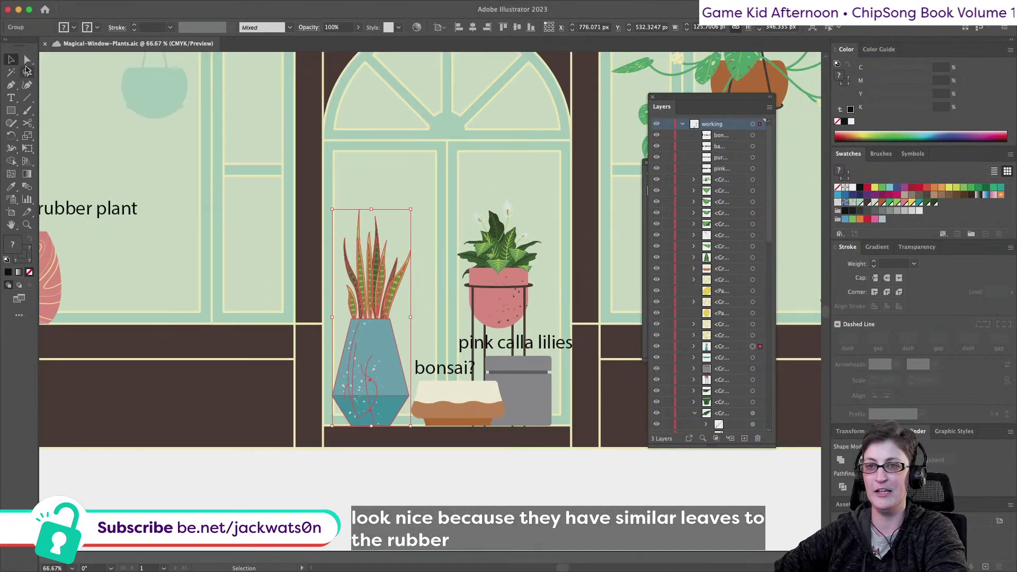
left_click(430, 283)
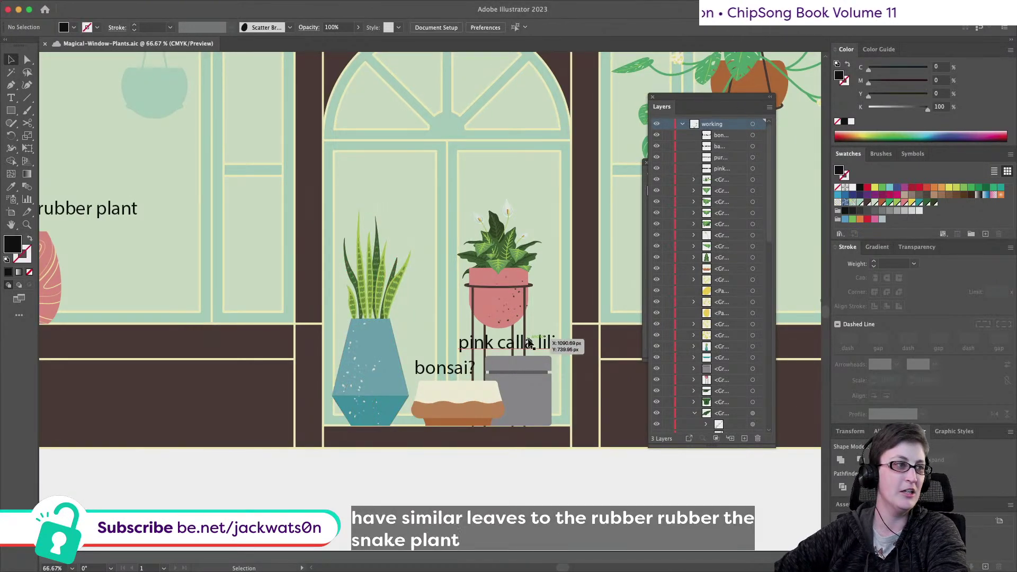
scroll(543, 343, "right", 2)
scroll(529, 343, "up", 2)
scroll(528, 343, "right", 2)
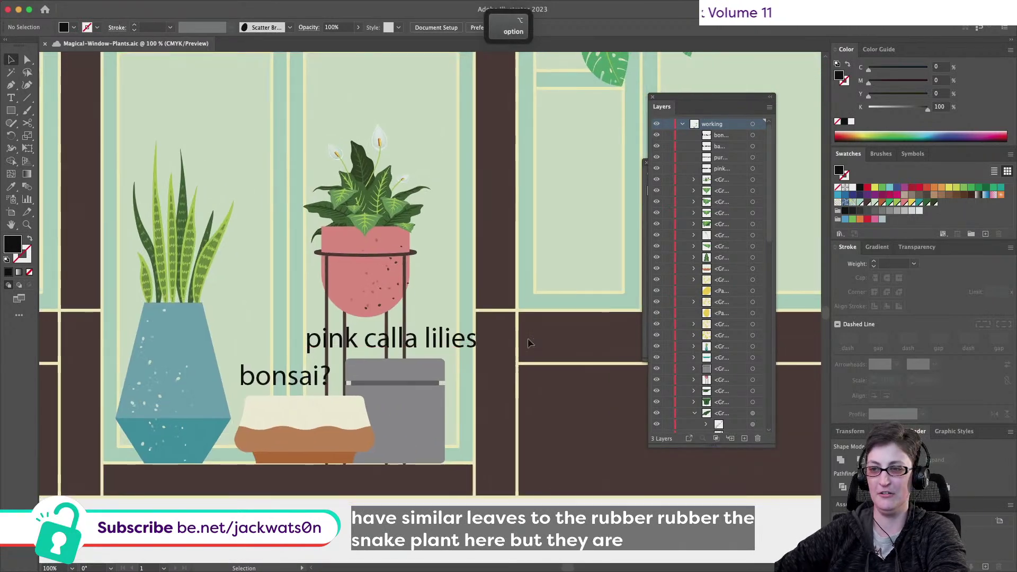
Move the "pink calla lilies" label below the storefront and shift the "bonsai?" label slightly left over its planter
scroll(529, 343, "up", 1)
scroll(374, 347, "down", 2)
left_click_drag(373, 344, 373, 479)
left_click_drag(281, 365, 262, 364)
Place the grouped white-flowered plant with its pink pot and stand directly behind the grey planter, and lock it
scroll(365, 320, "up", 1)
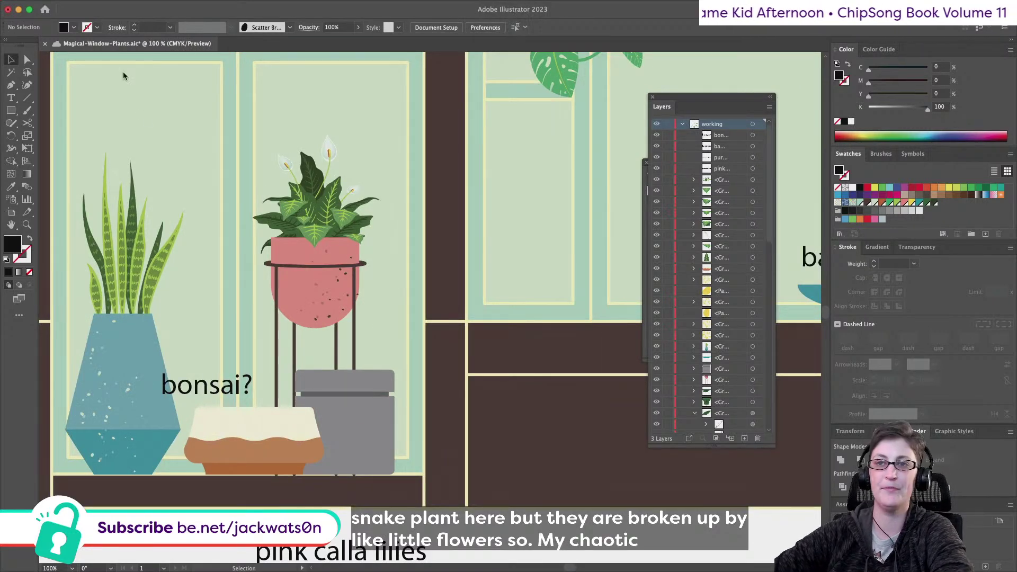
key("a")
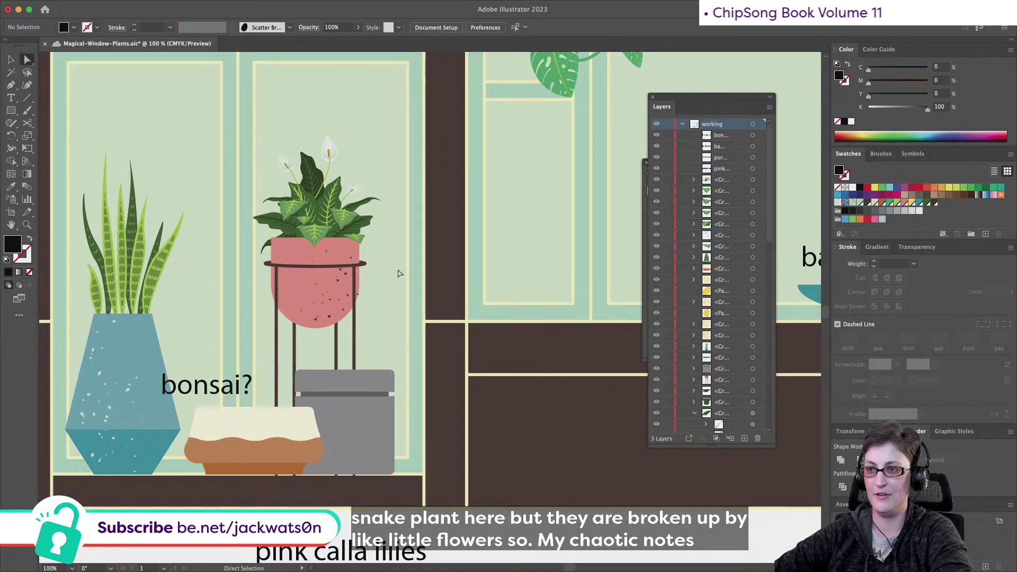
scroll(388, 265, "up", 1)
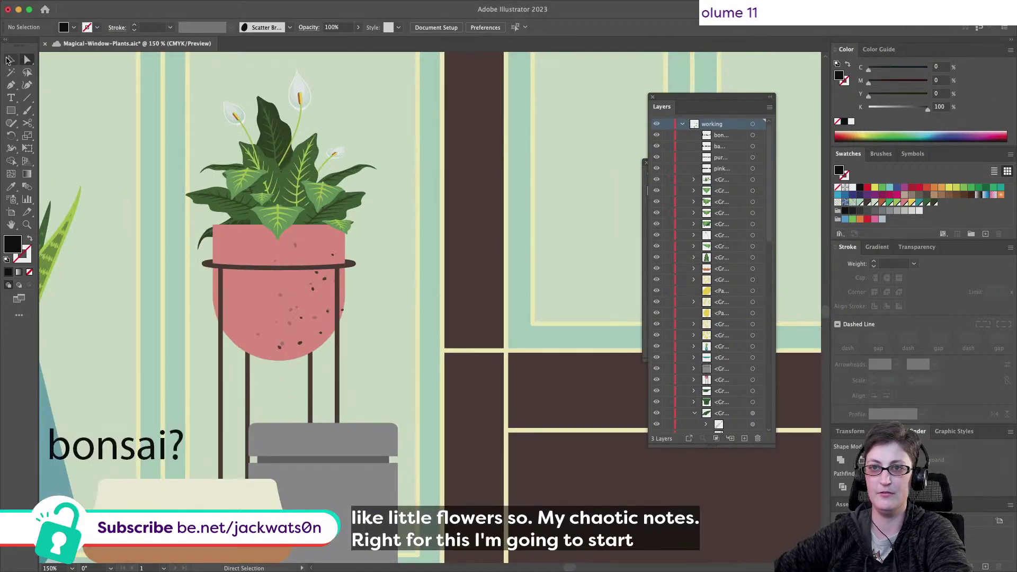
key("v")
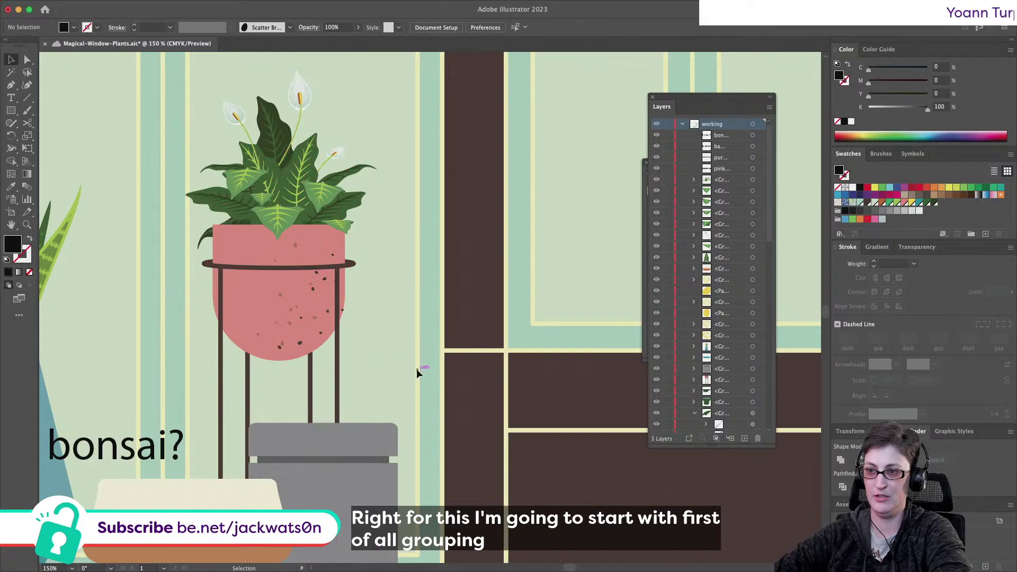
left_click(190, 120)
key("super+x")
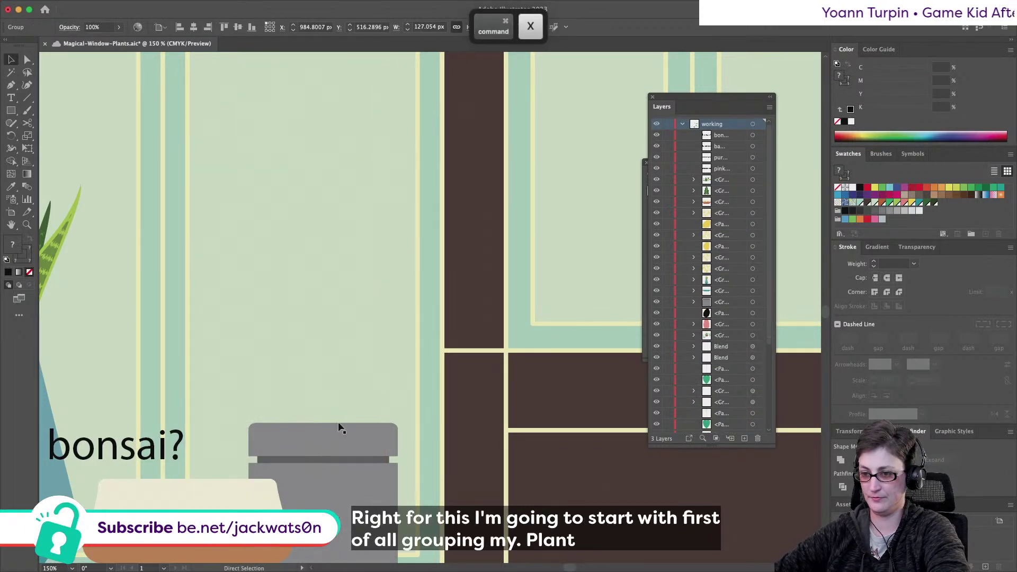
left_click(334, 439)
key("super+b")
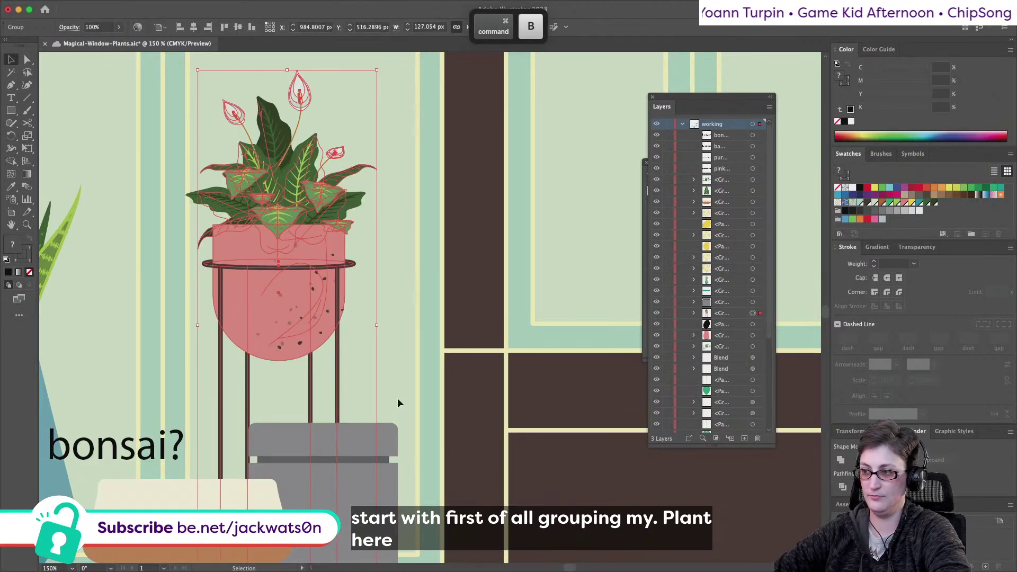
left_click(683, 294)
left_click(667, 313)
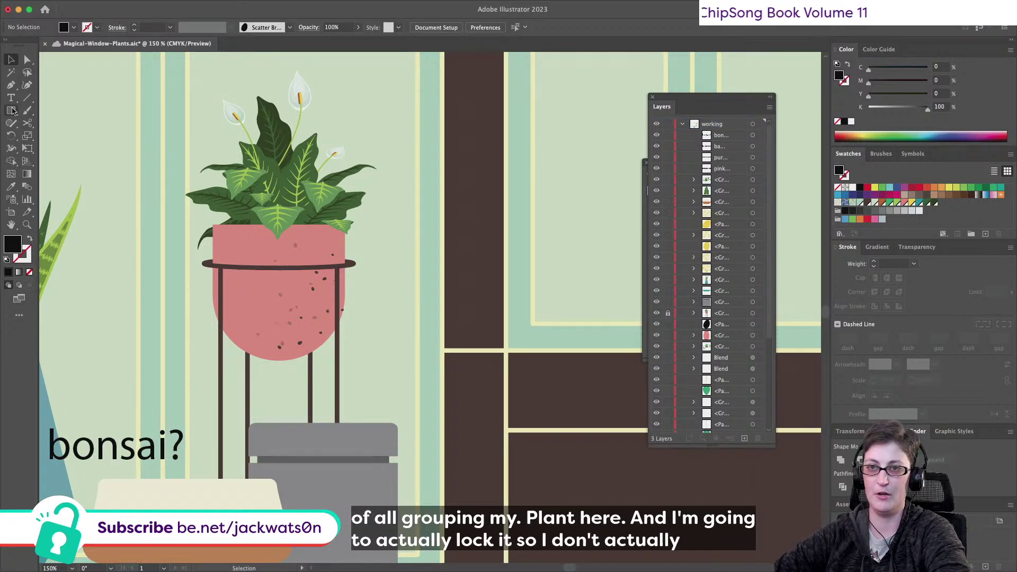
Set a light green gradient stroke with no fill and a tapered width profile for the new plant's stems
left_click(896, 204)
left_click(30, 239)
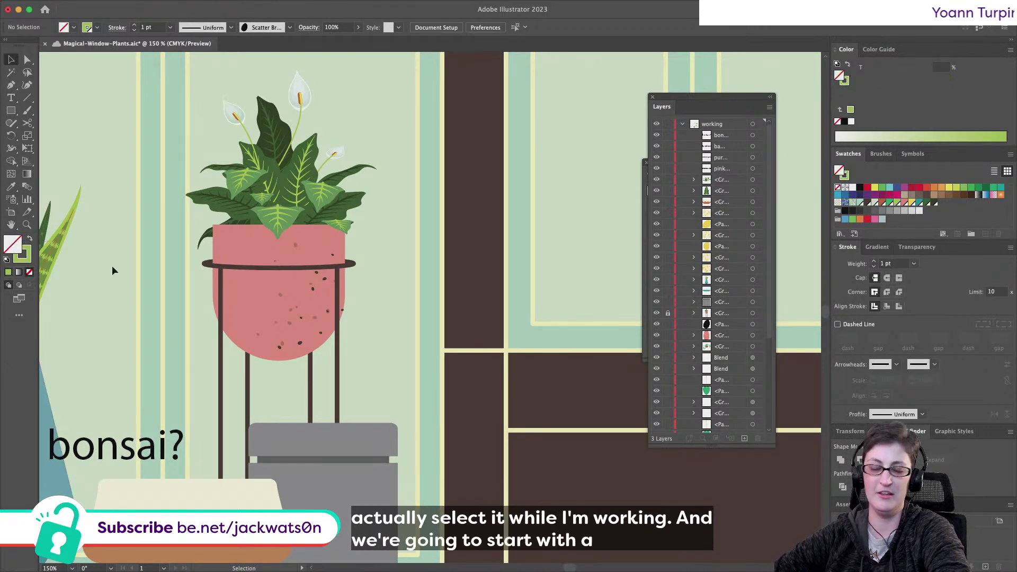
key("alt")
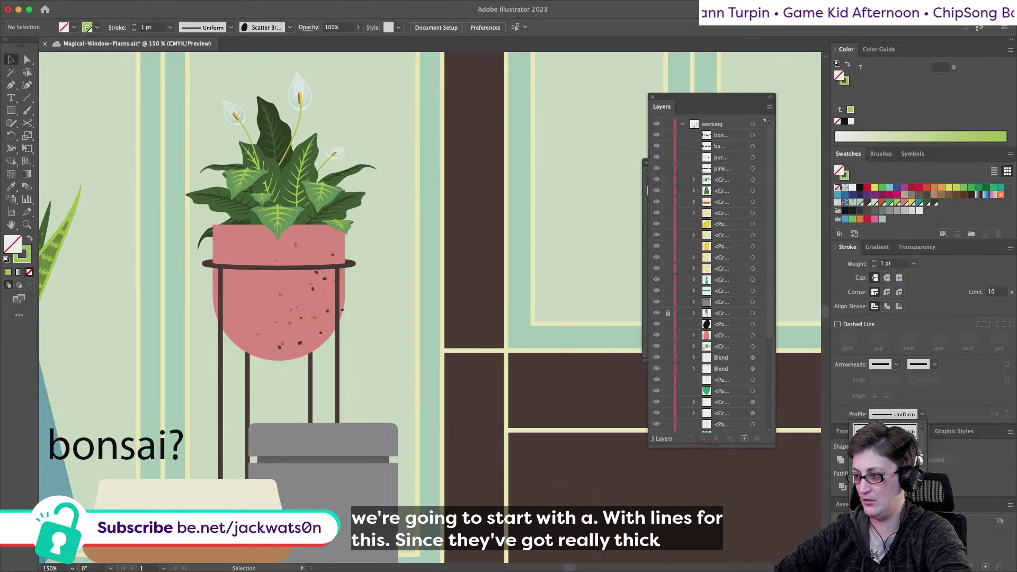
scroll(319, 274, "up", 1)
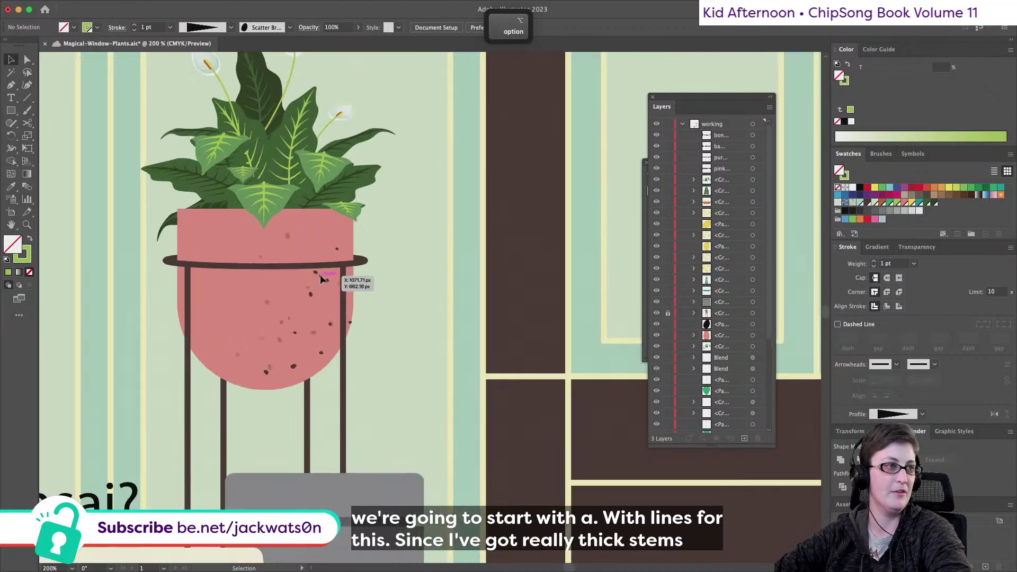
scroll(351, 287, "down", 3)
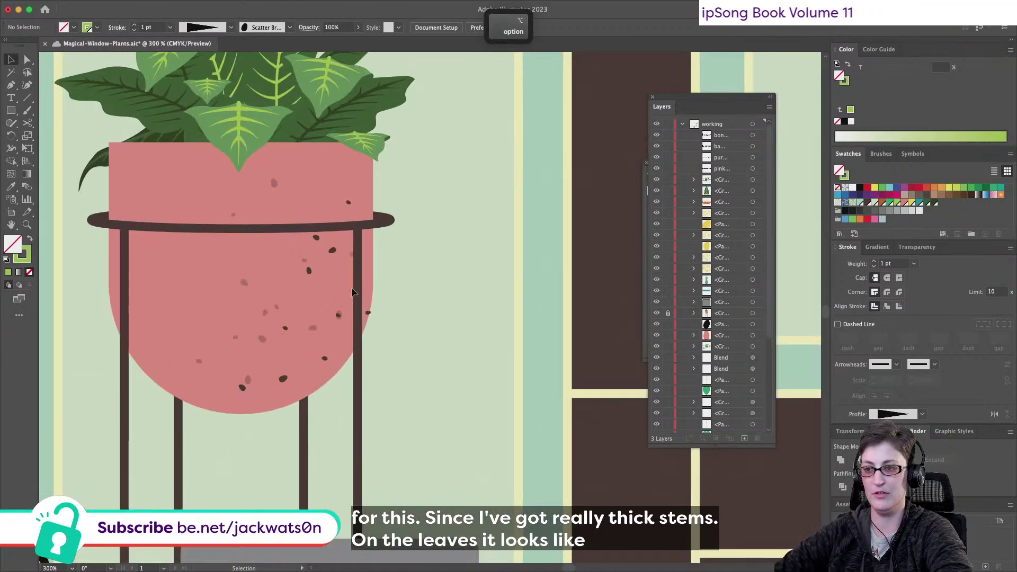
scroll(347, 241, "up", 1)
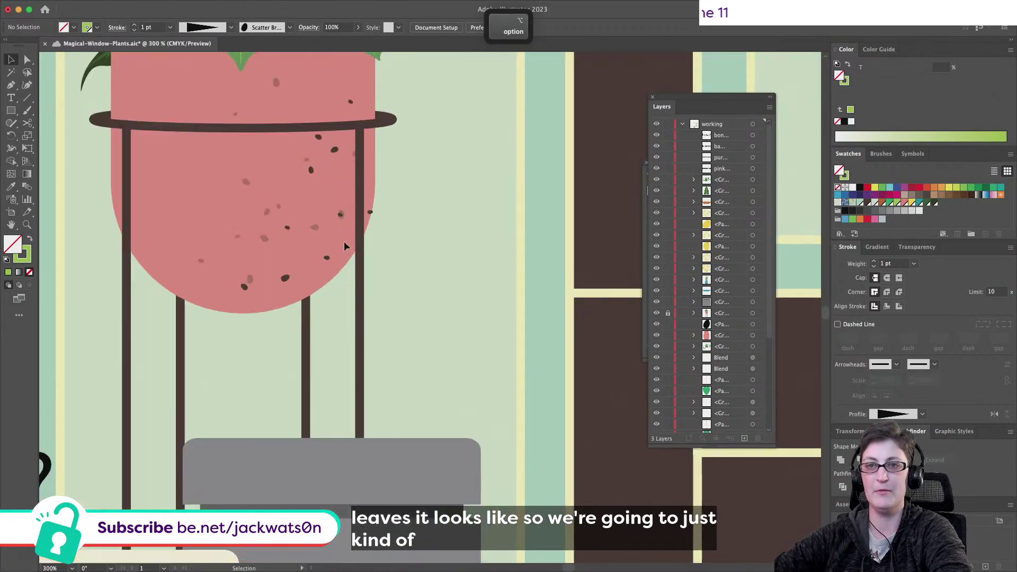
Draw a left-leaning curved stem ending at the grey planter's rim with the Pen tool and set its stroke to 2 pt
key("p")
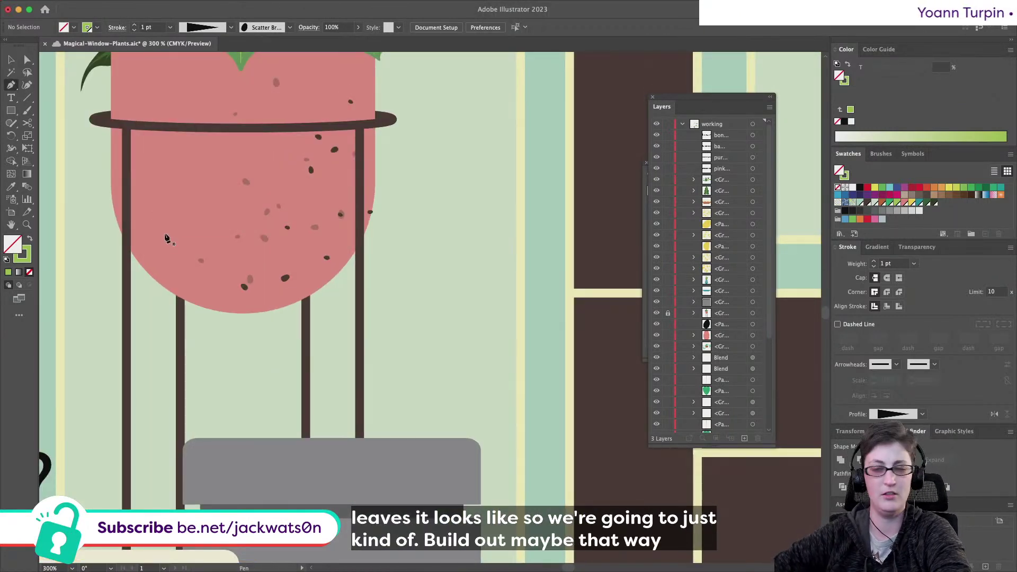
left_click_drag(223, 271, 227, 265)
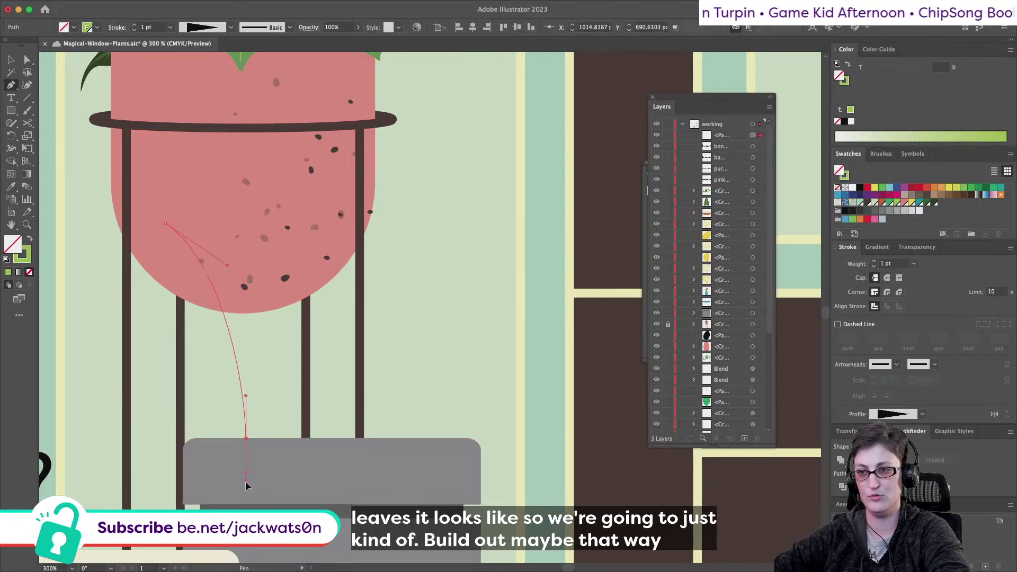
left_click_drag(246, 438, 245, 488)
type("2")
key("Tab")
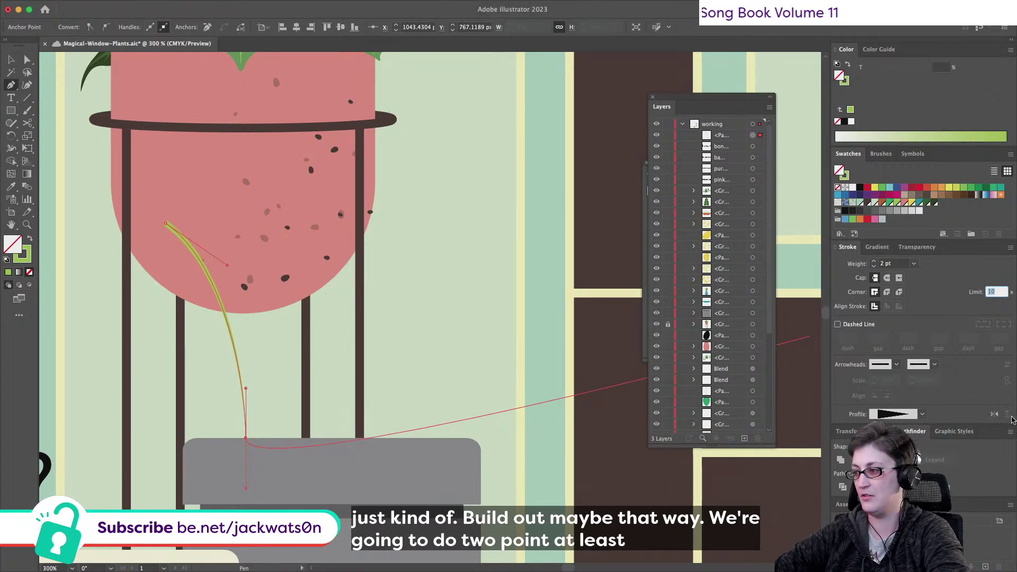
Flip the stem's width profile so its base is thick, try a 6 pt stroke, settle on 4 pt, and deselect
left_click(994, 415)
double_click(895, 268)
type("6")
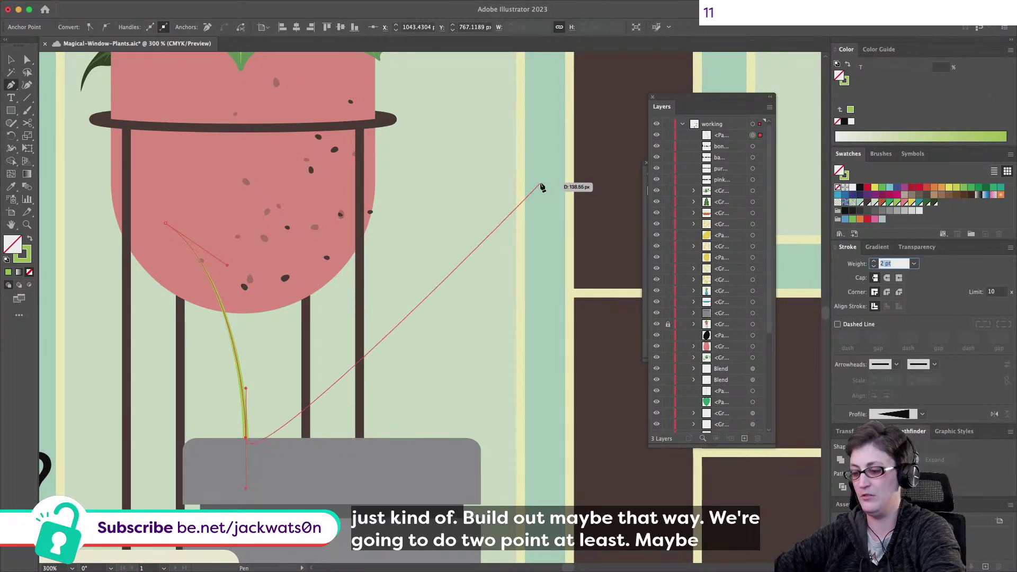
key("Tab")
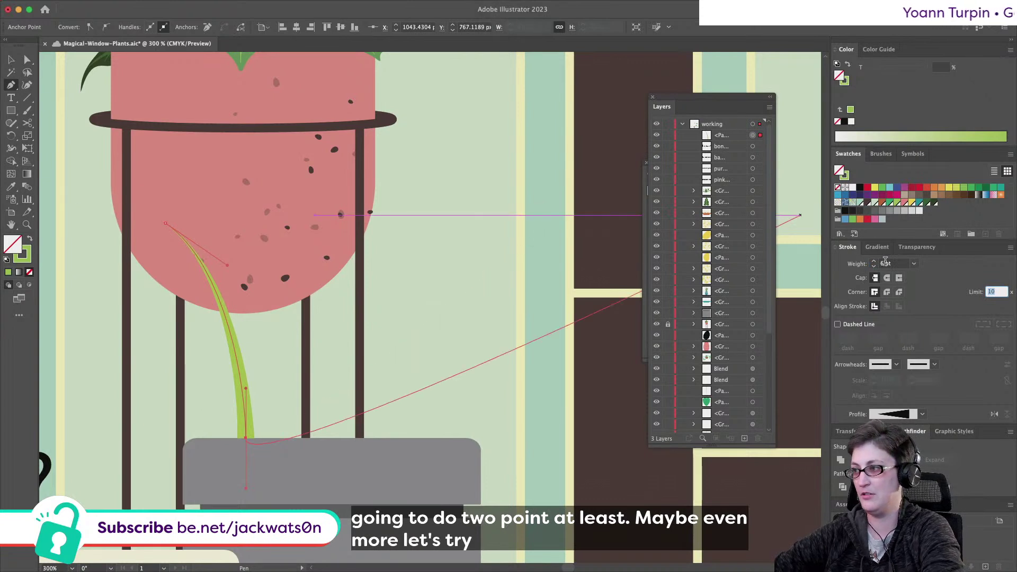
left_click(846, 263)
type("4")
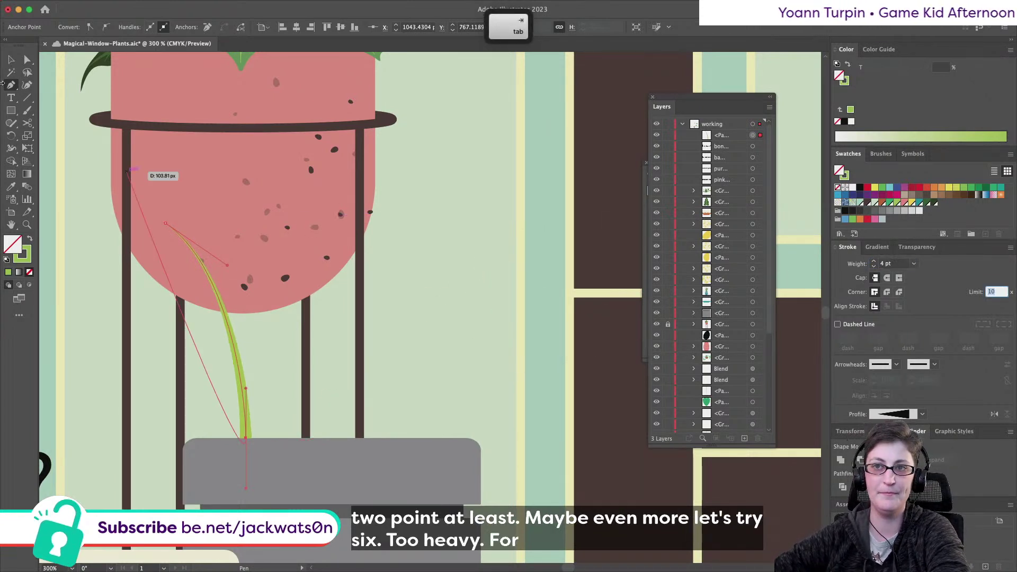
left_click(27, 60)
key("super+a")
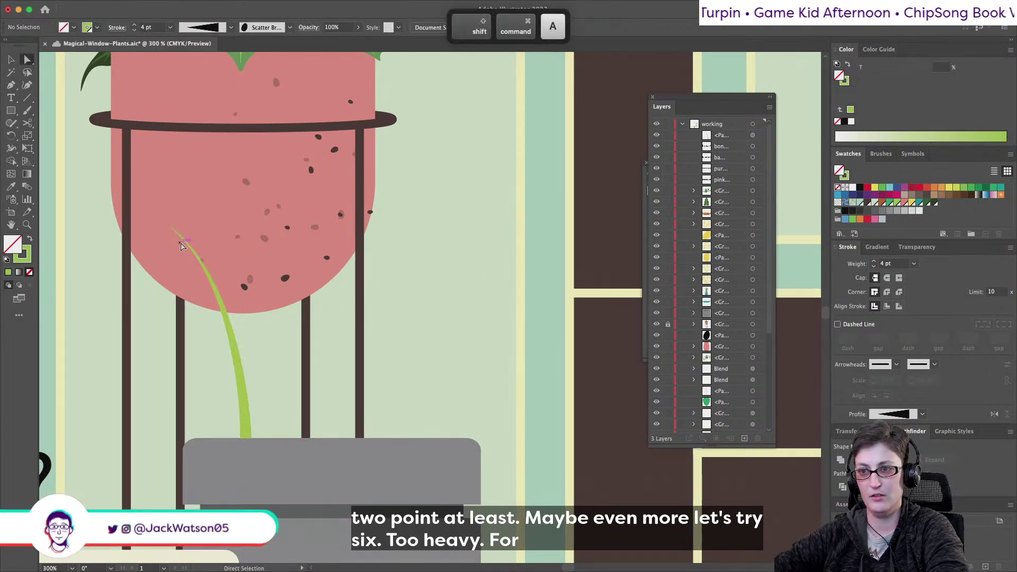
Duplicate the stem and reshape the copy into a taller stem further right on the grey planter's rim
key("super+c")
key("super+f")
left_click_drag(204, 247, 220, 87)
left_click(218, 223)
scroll(353, 327, "down", 5)
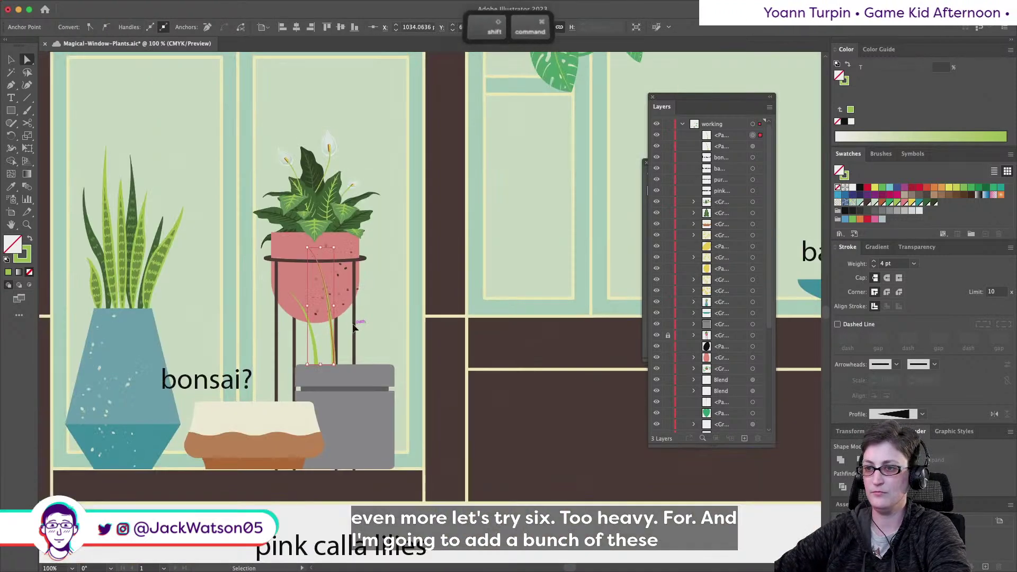
key("super+shift+a")
Duplicate the second stem and reshape the copy into a tall stem leaning right over the grey planter's right side
scroll(354, 327, "up", 4)
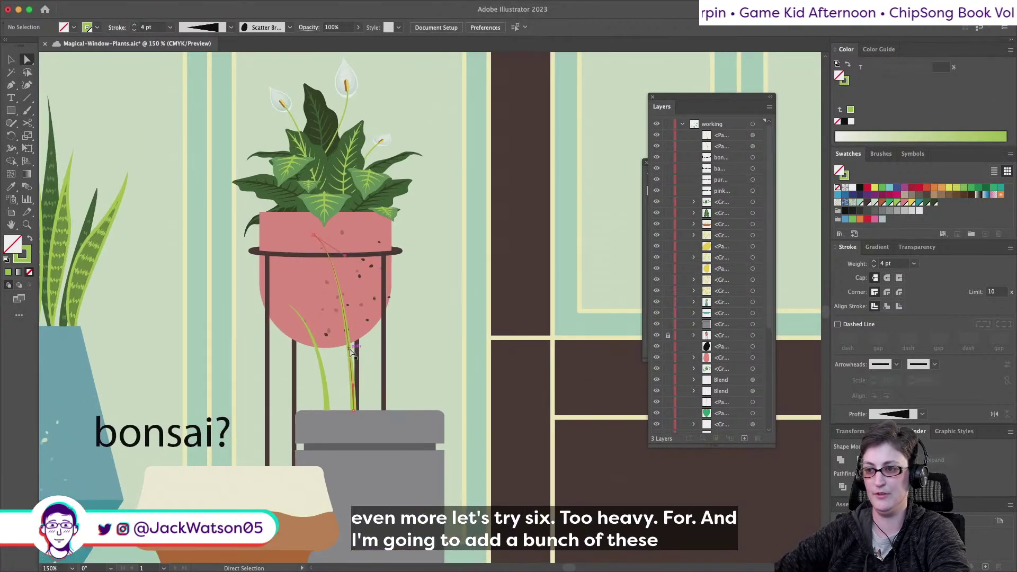
left_click(351, 353)
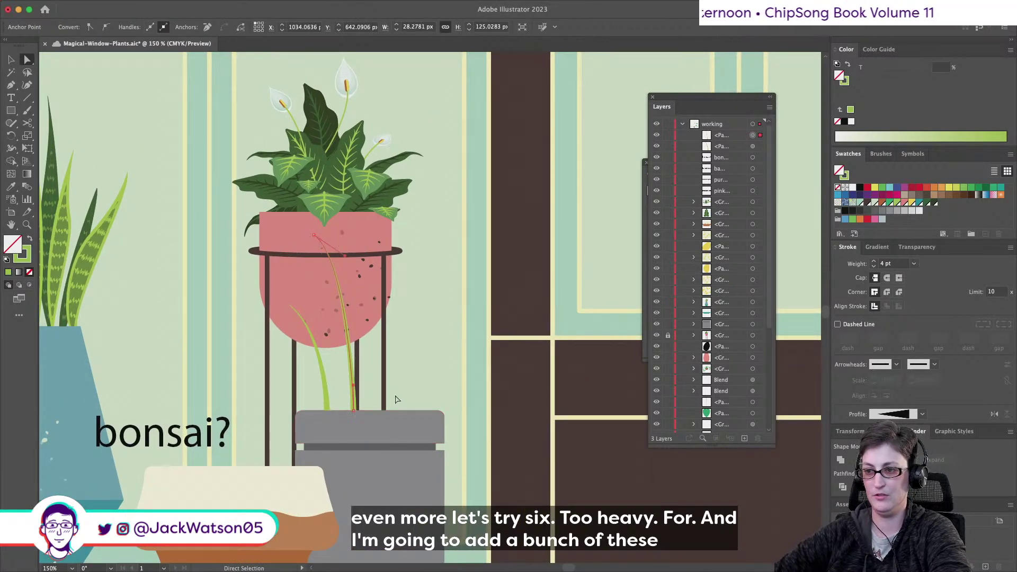
key("super+c")
key("super+f")
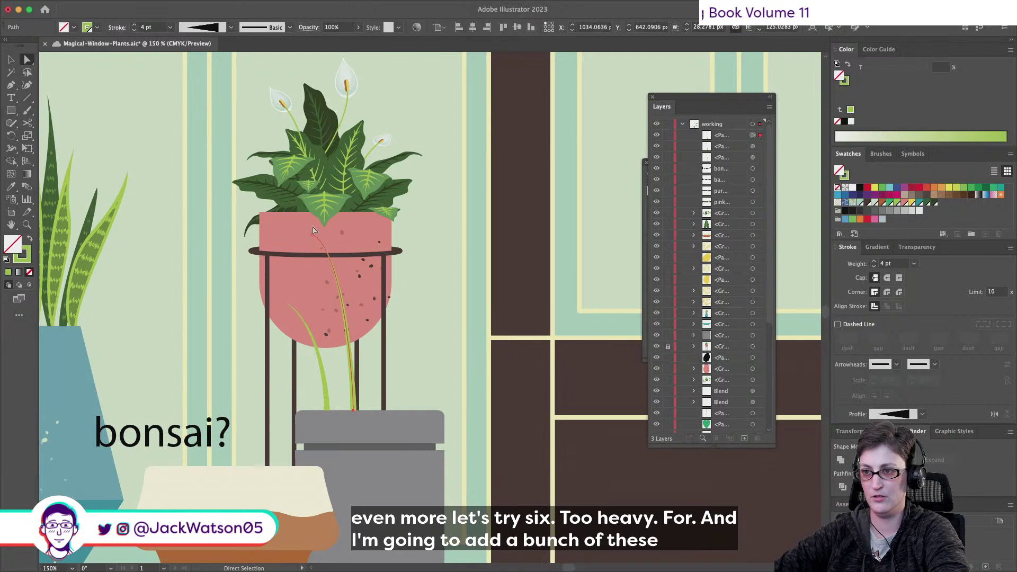
left_click_drag(313, 235, 364, 256)
left_click_drag(353, 409, 394, 412)
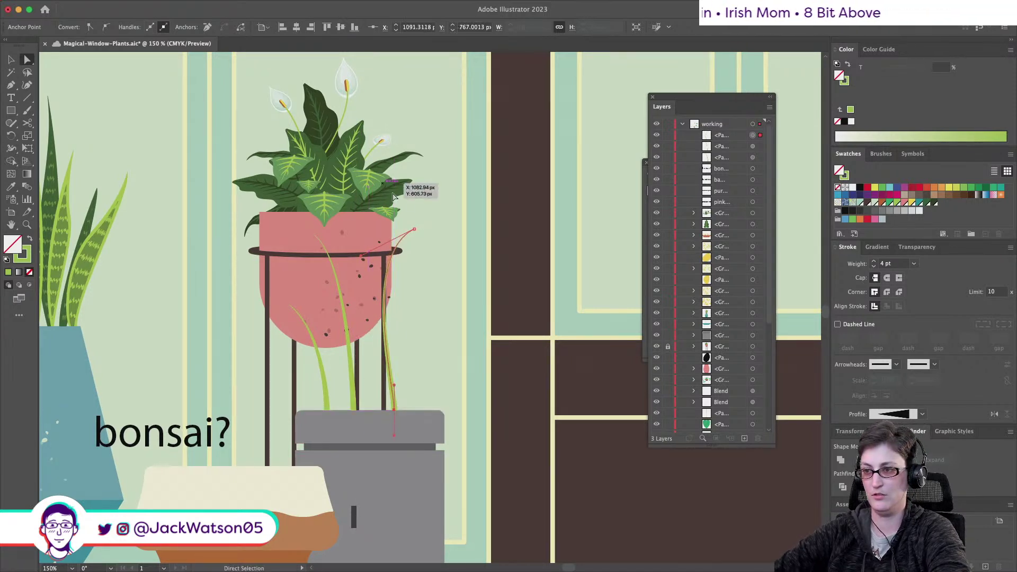
left_click_drag(416, 233, 441, 215)
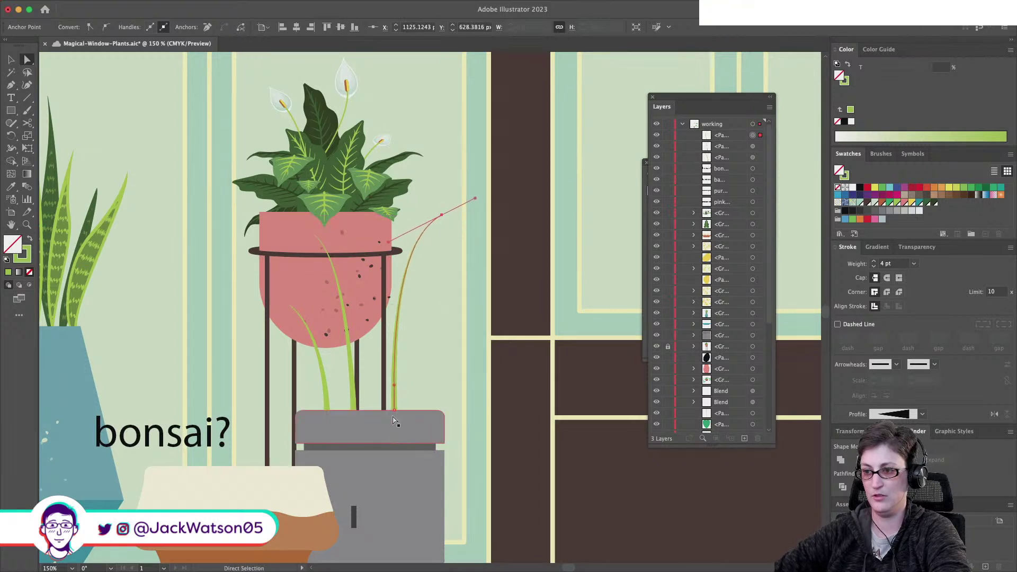
left_click_drag(394, 413, 411, 411)
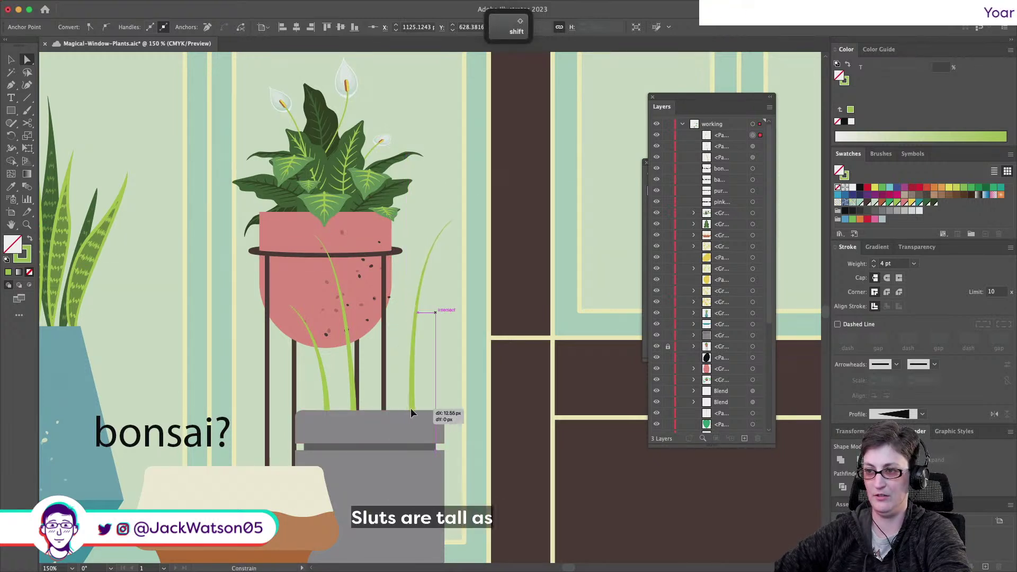
Duplicate the right-leaning stem and reshape the copy into a shorter stem bowing outward at the grey planter's right edge
key("super+f")
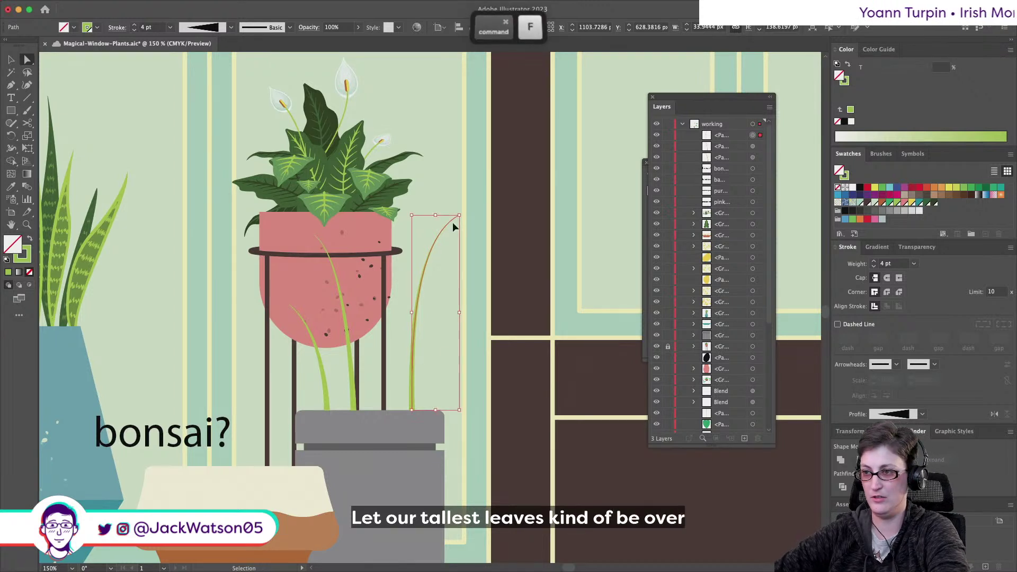
left_click_drag(460, 217, 452, 320)
left_click_drag(419, 410, 425, 410)
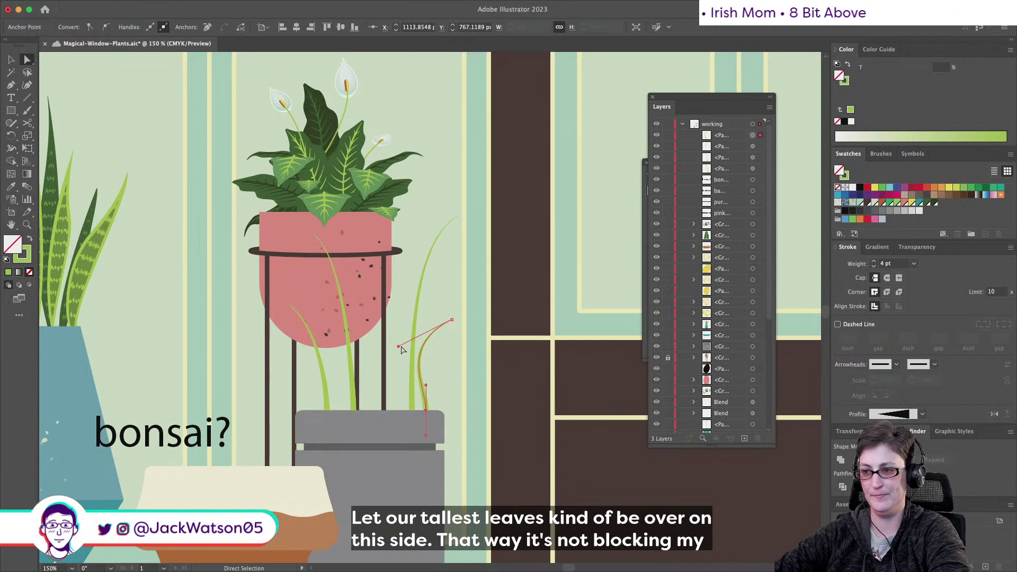
left_click_drag(399, 346, 473, 341)
key("super+z")
key("shift+super+a")
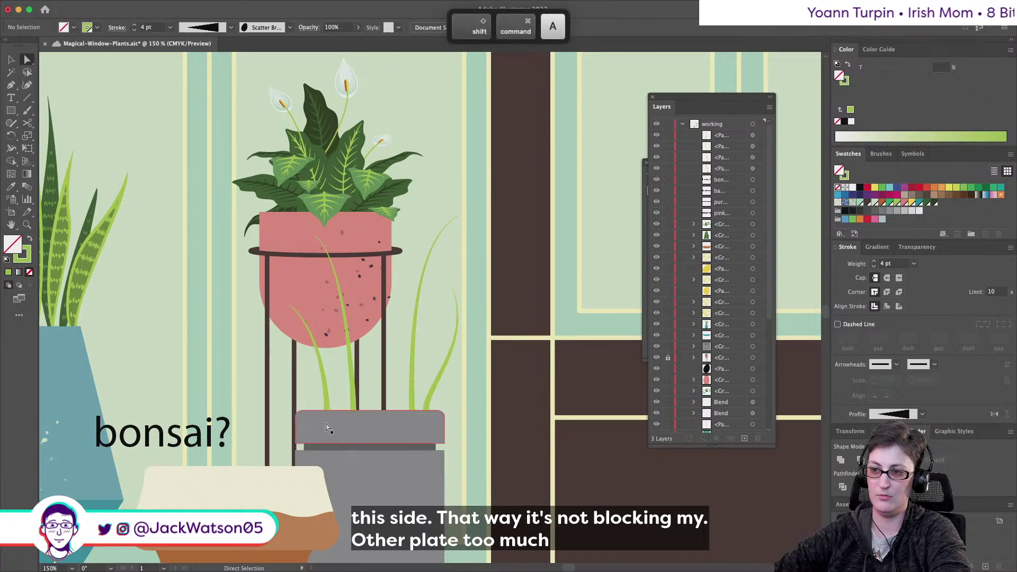
scroll(326, 427, "down", 2)
scroll(327, 427, "right", 1)
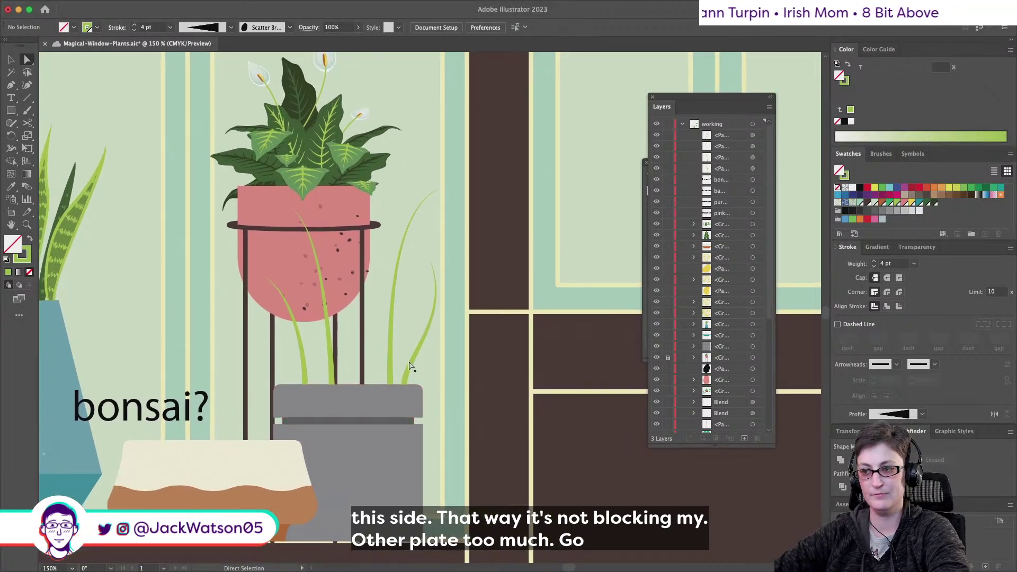
Duplicate the tall right-leaning stem and reshape the copy into a shorter stem with its tip curving left, beside the second stem
left_click_drag(396, 358, 366, 362)
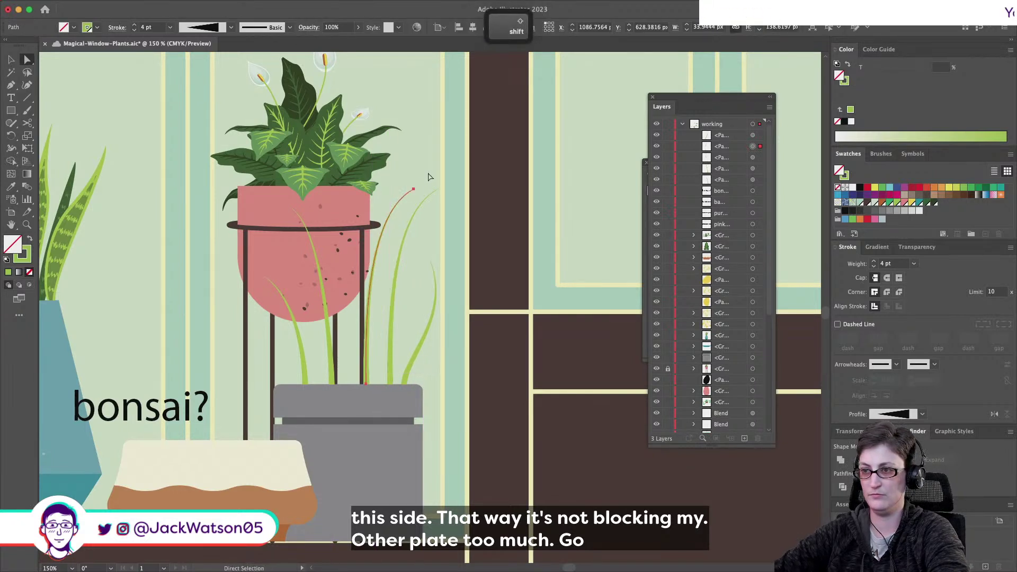
left_click(413, 188)
left_click_drag(413, 188, 344, 259)
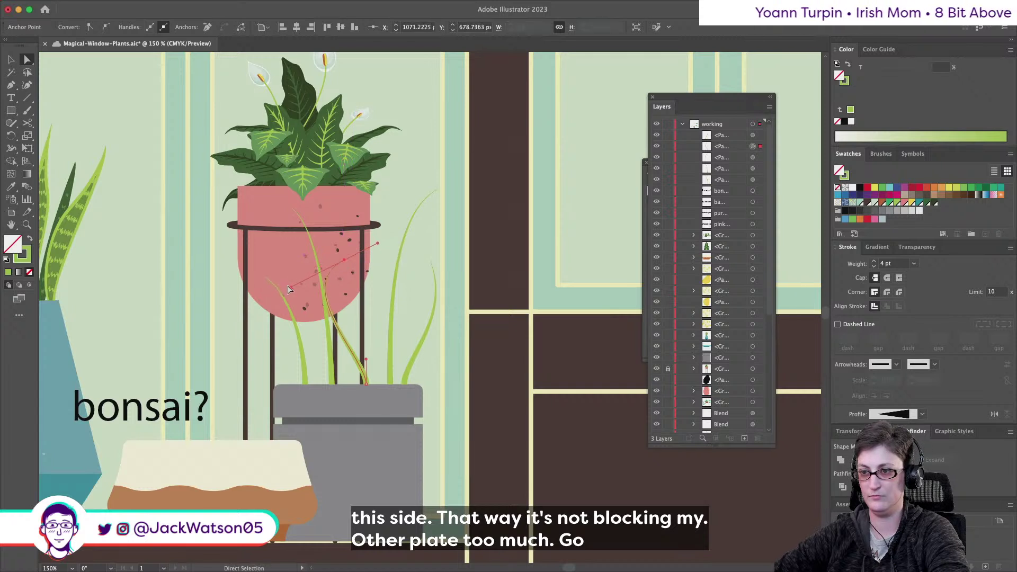
left_click_drag(292, 290, 381, 285)
left_click_drag(367, 361, 358, 389)
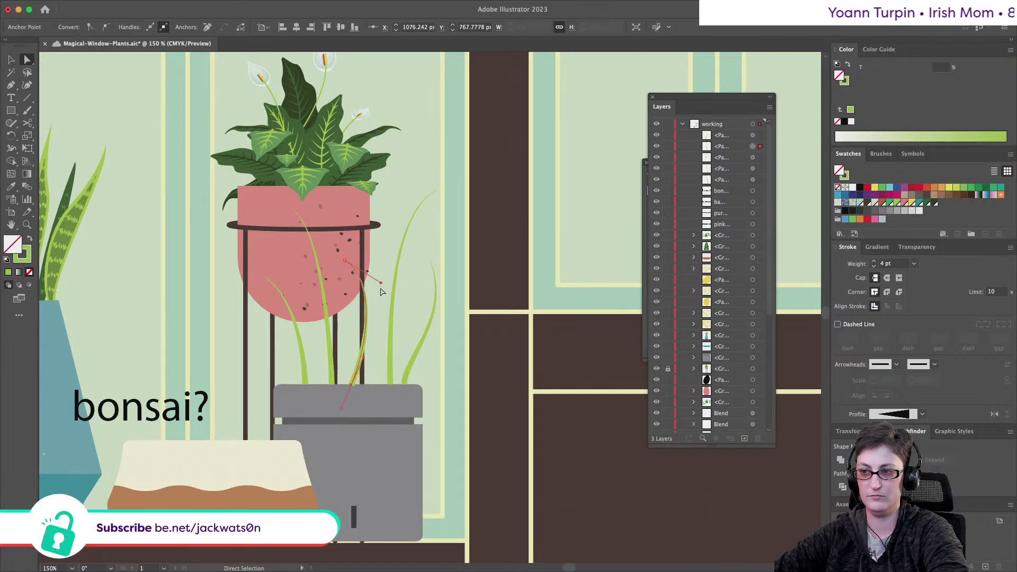
key("shift+super+a")
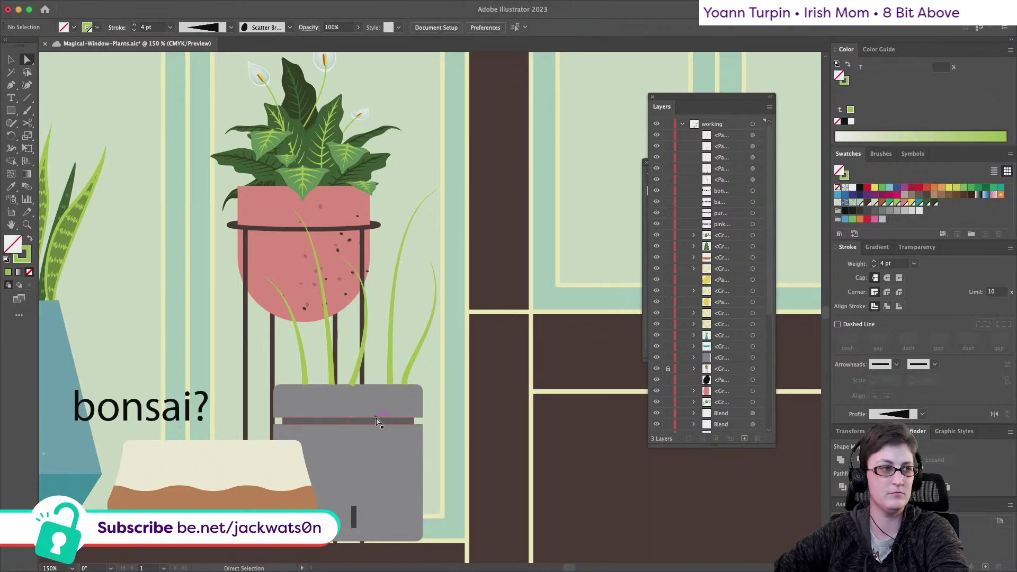
Draw a closed leaf outline with the Pen tool around the leftmost stem, from its tip down to the grey planter's rim
scroll(392, 421, "up", 3)
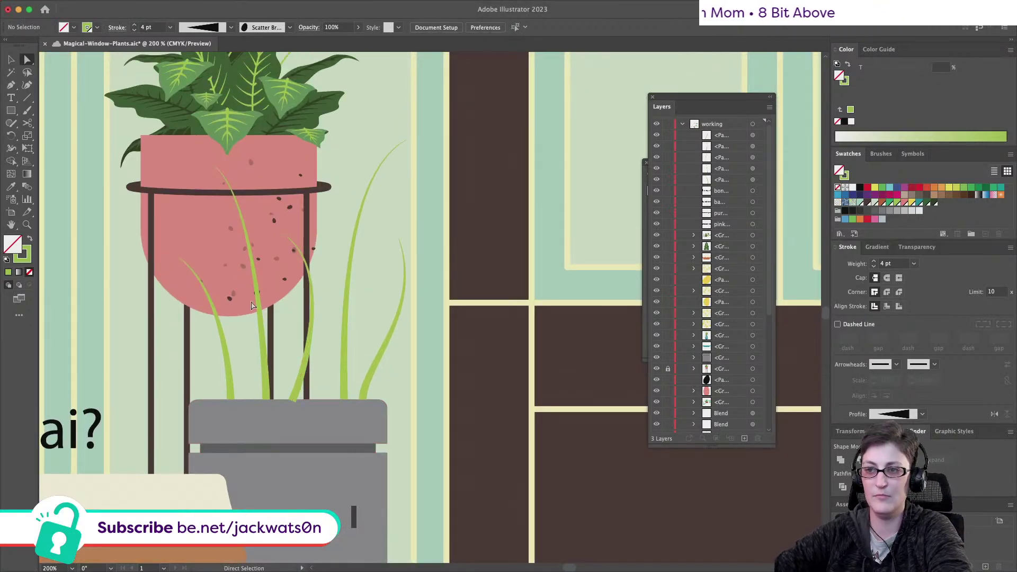
scroll(252, 310, "up", 2)
scroll(98, 290, "left", 3)
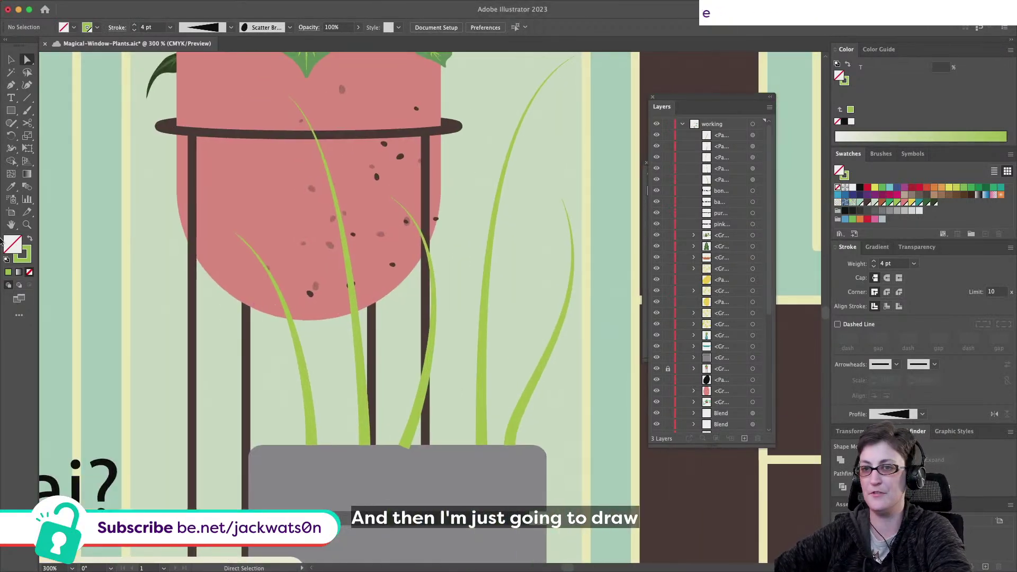
key("p")
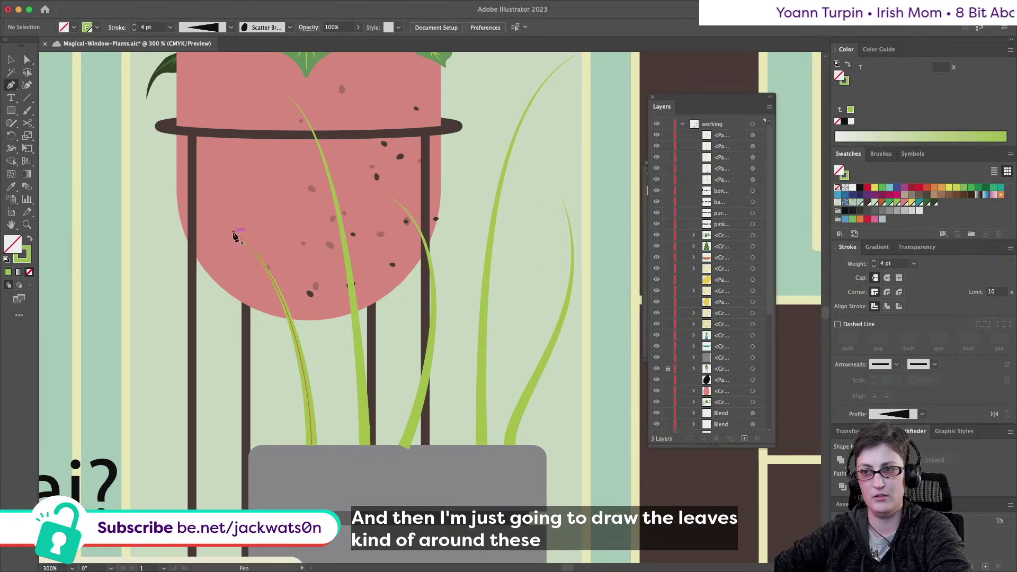
key("shift+super+a")
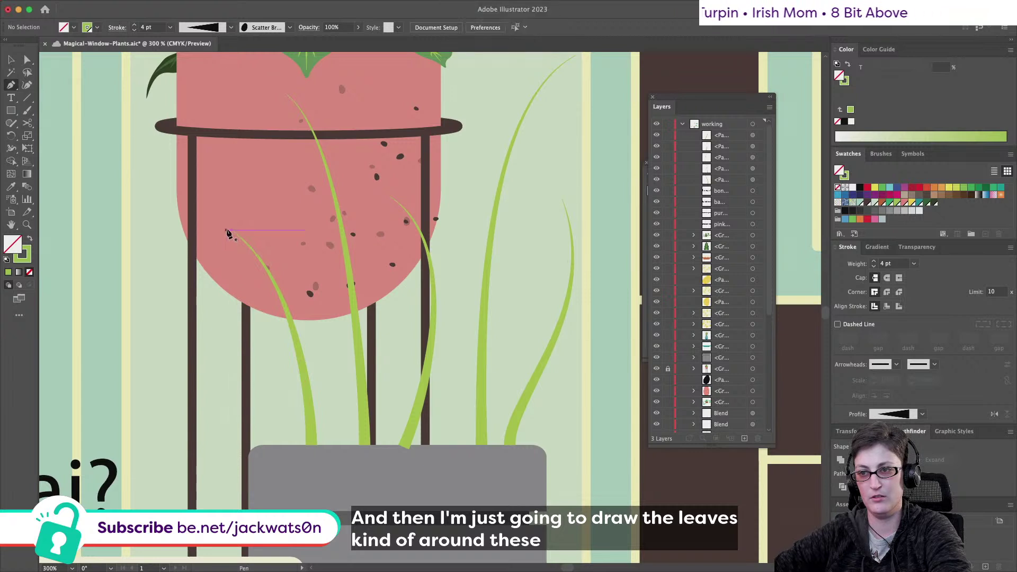
left_click(226, 227)
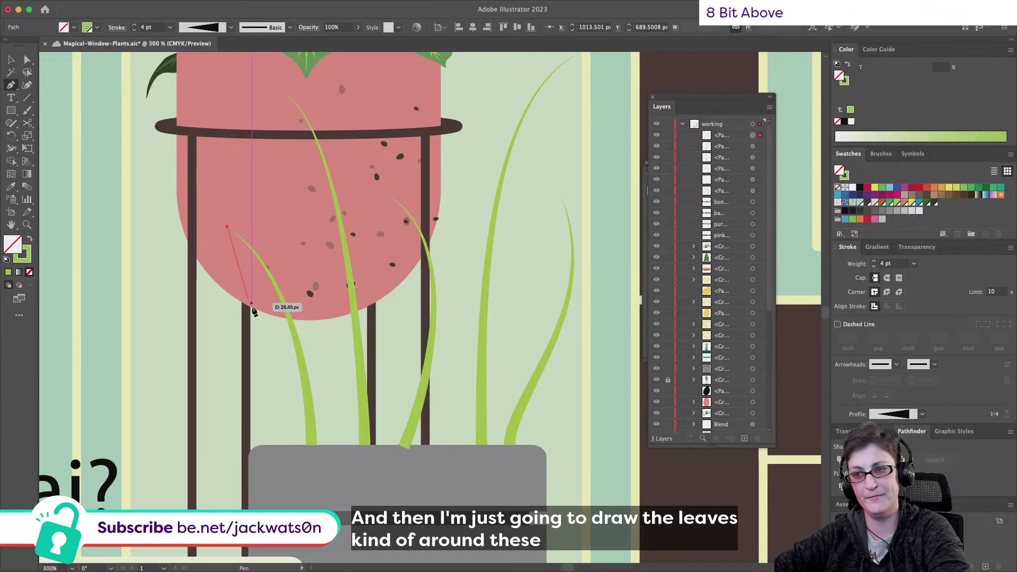
left_click_drag(259, 301, 265, 335)
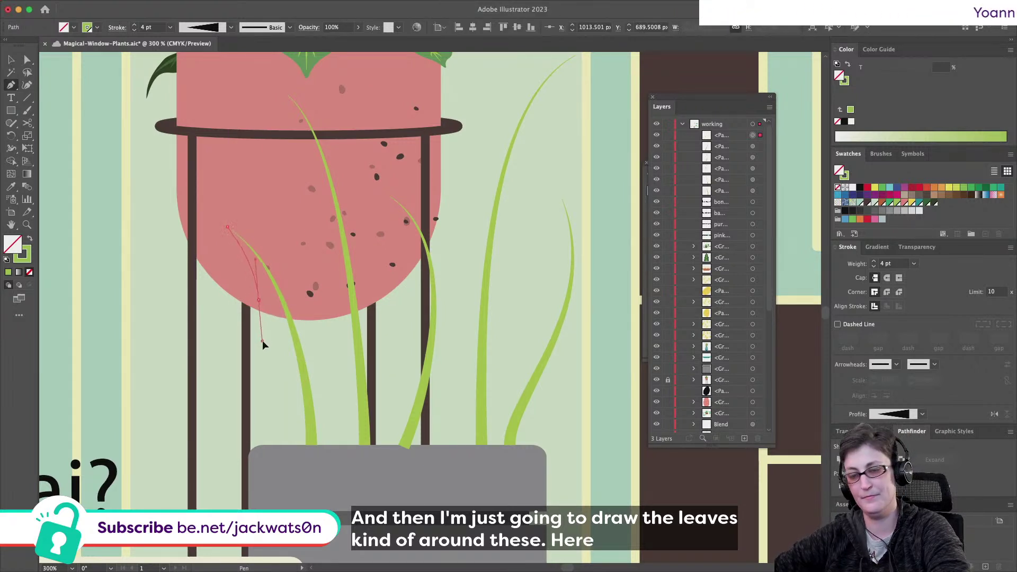
left_click(310, 437)
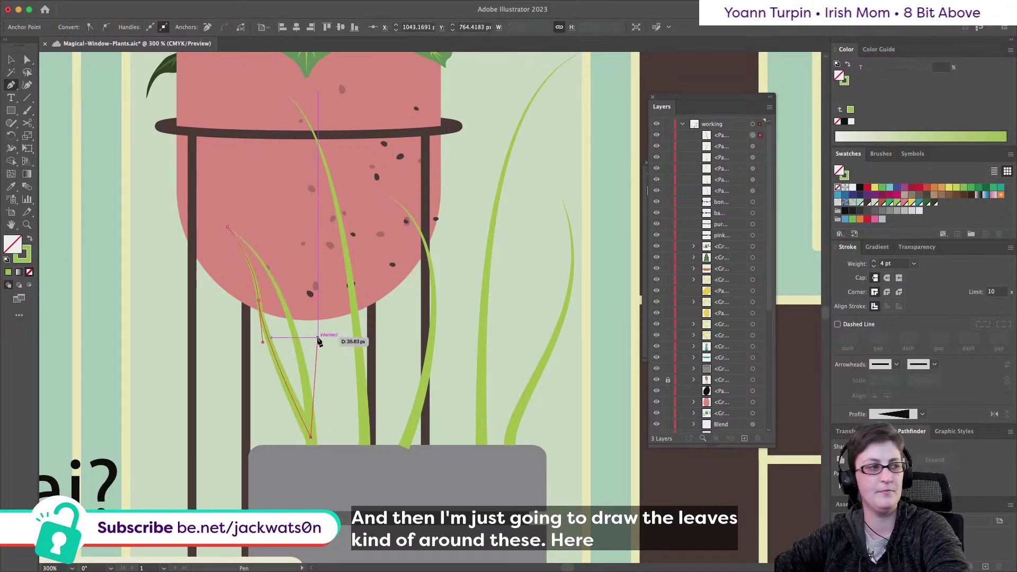
mouse_move(321, 337)
left_mouse_down()
mouse_move(276, 258)
mouse_move(280, 275)
mouse_move(262, 244)
mouse_move(229, 228)
left_mouse_up()
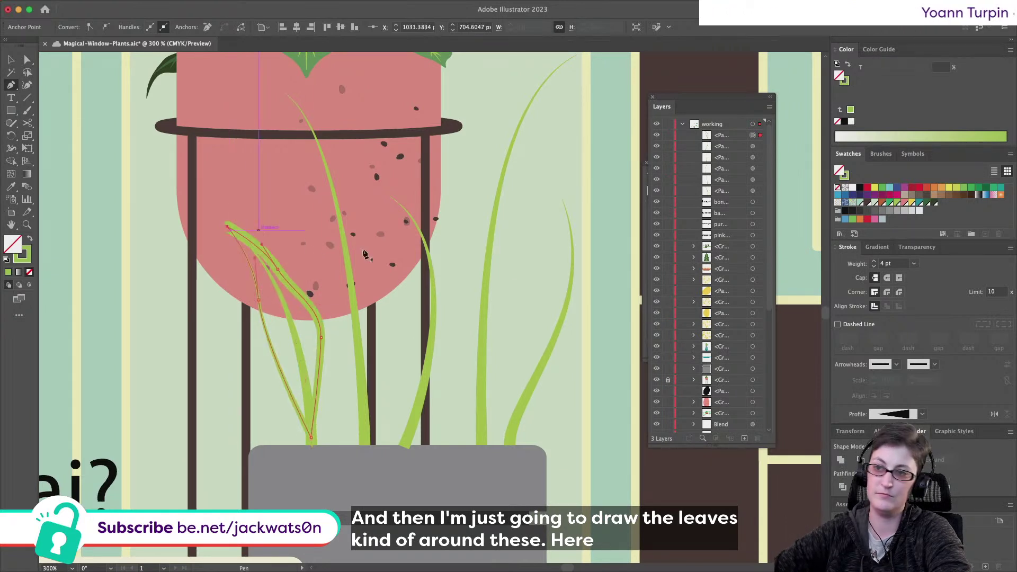
Fill the leaf with the medium green swatch (C=77 M=2 Y=78 K=0) without a stroke, and place it behind the stems
left_click(29, 239)
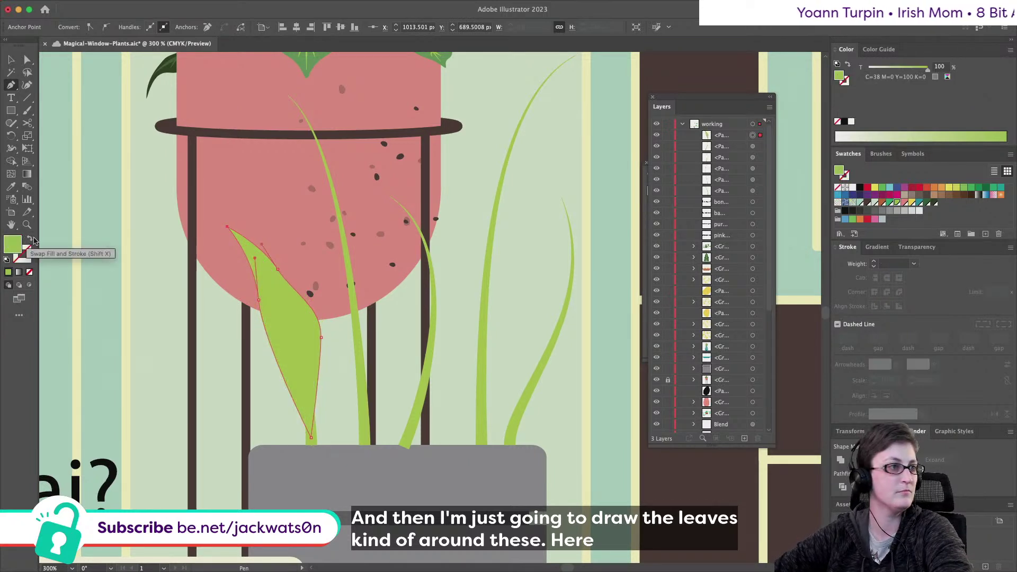
left_click(890, 203)
key("super+shift+a")
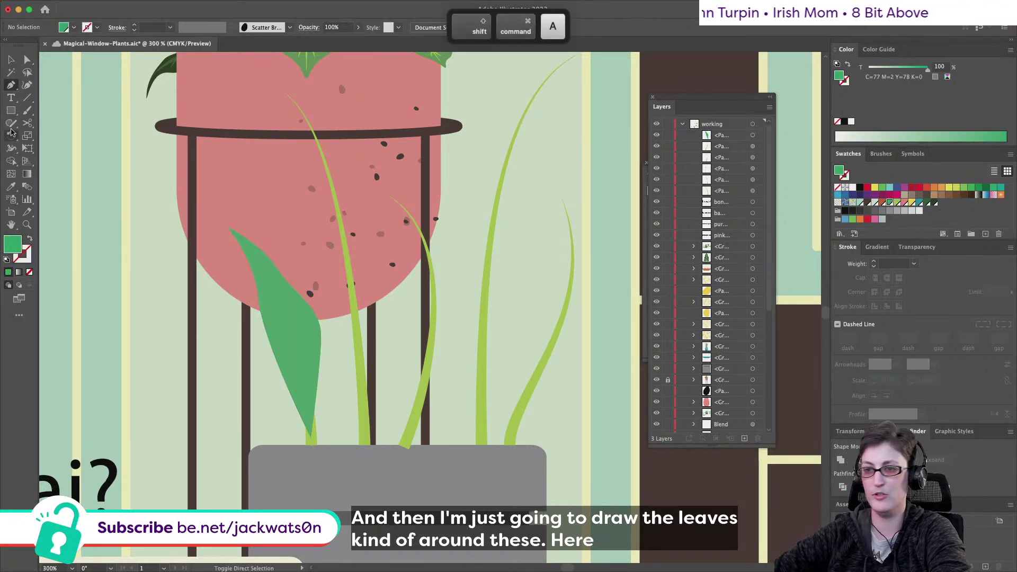
key("a")
left_click(306, 350)
key("super+x")
left_click(306, 390)
key("super+b")
key("super+shift+a")
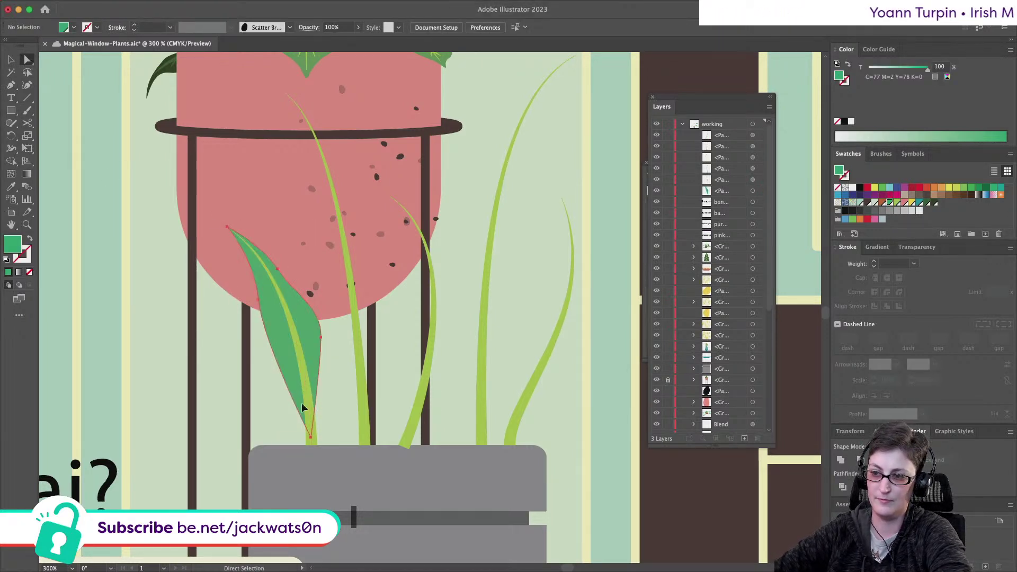
Convert the leaf's base anchor to smooth and adjust the curves near it so the leaf tapers into the stem's base
left_click(311, 436)
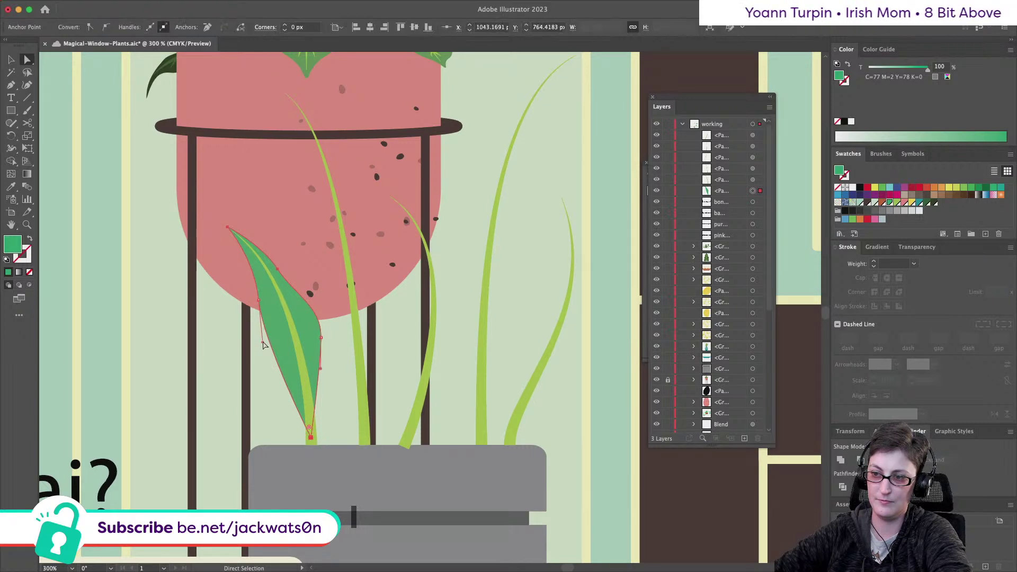
left_click_drag(264, 344, 271, 376)
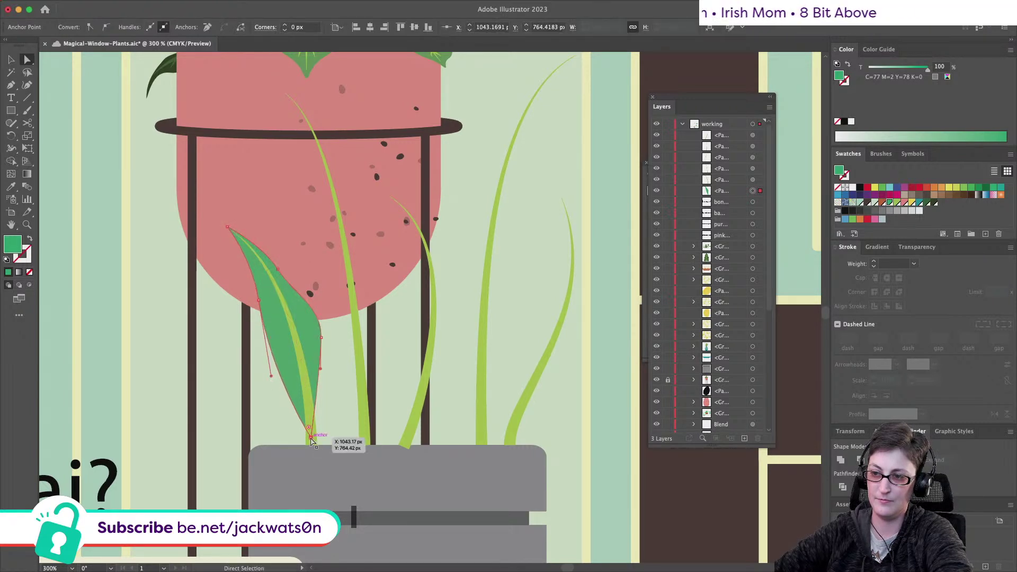
left_click(103, 27)
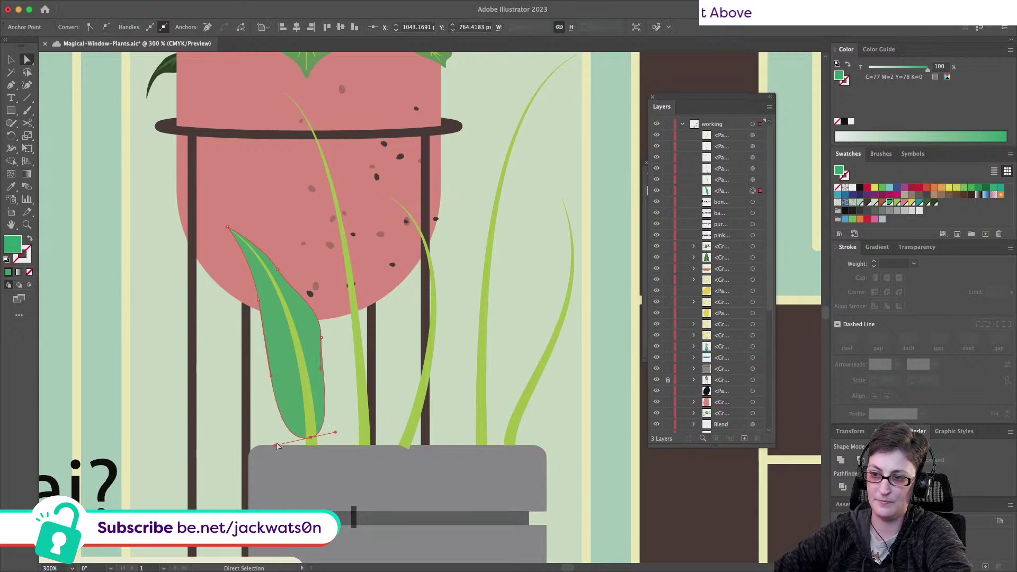
left_click_drag(276, 448, 329, 395)
key("super+z")
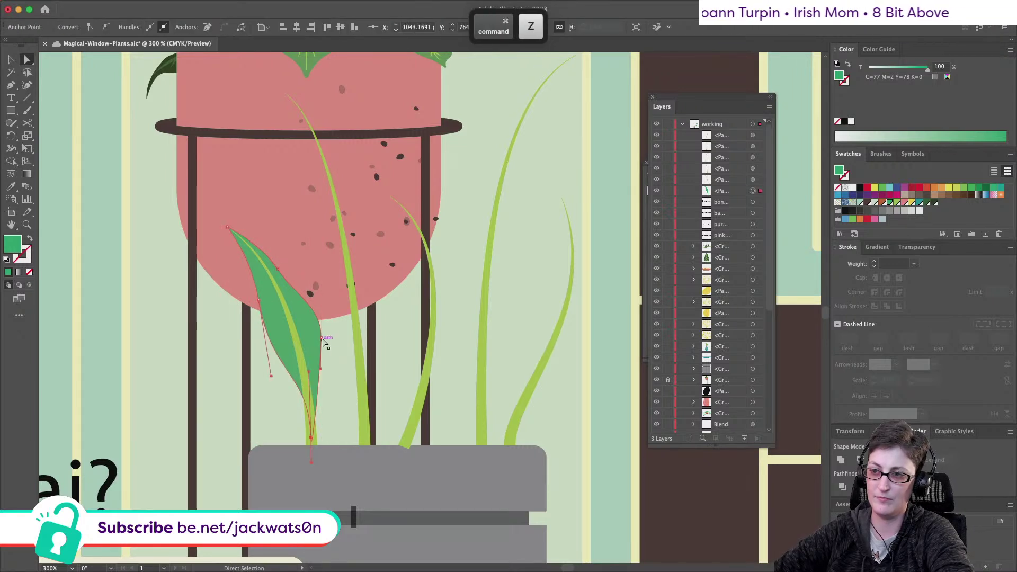
key("super+z")
left_click_drag(321, 395, 331, 404)
key("super+shift+a")
Refine the leaf's right edge by adjusting the middle anchor's curve and moving that anchor slightly inward
scroll(374, 427, "down", 3)
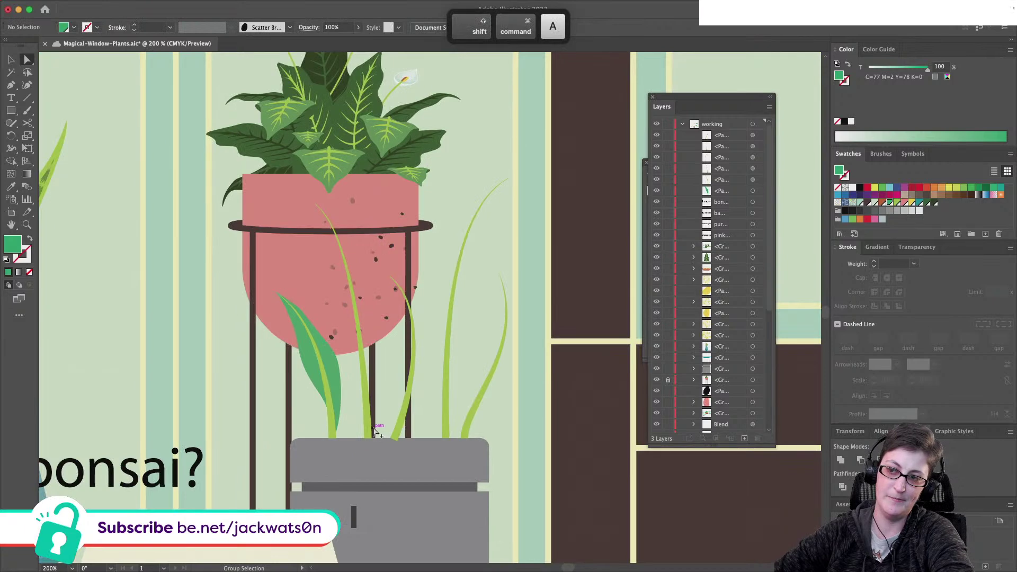
scroll(302, 327, "up", 2)
left_click(327, 410)
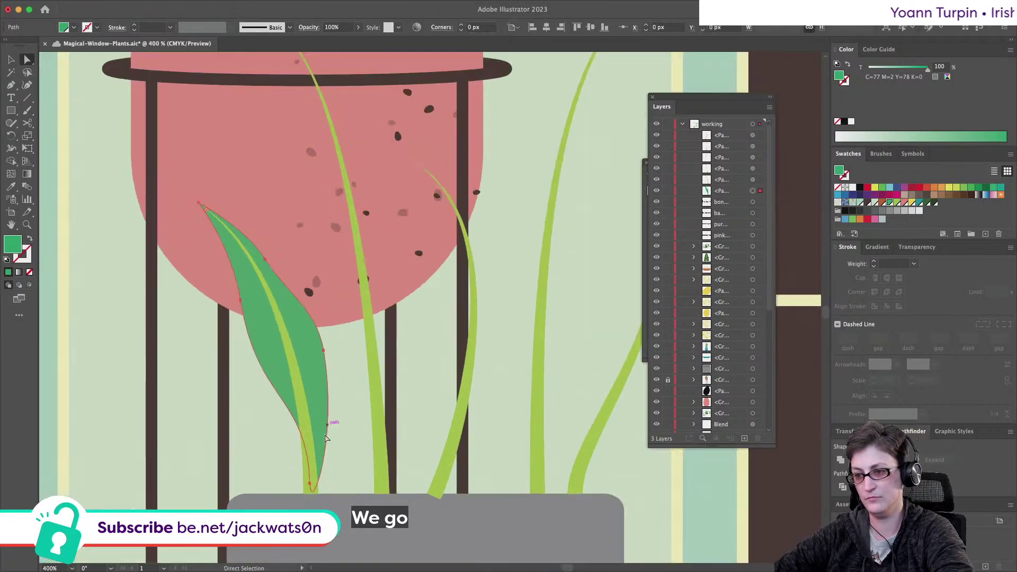
left_click(323, 349)
left_click_drag(340, 442, 337, 423)
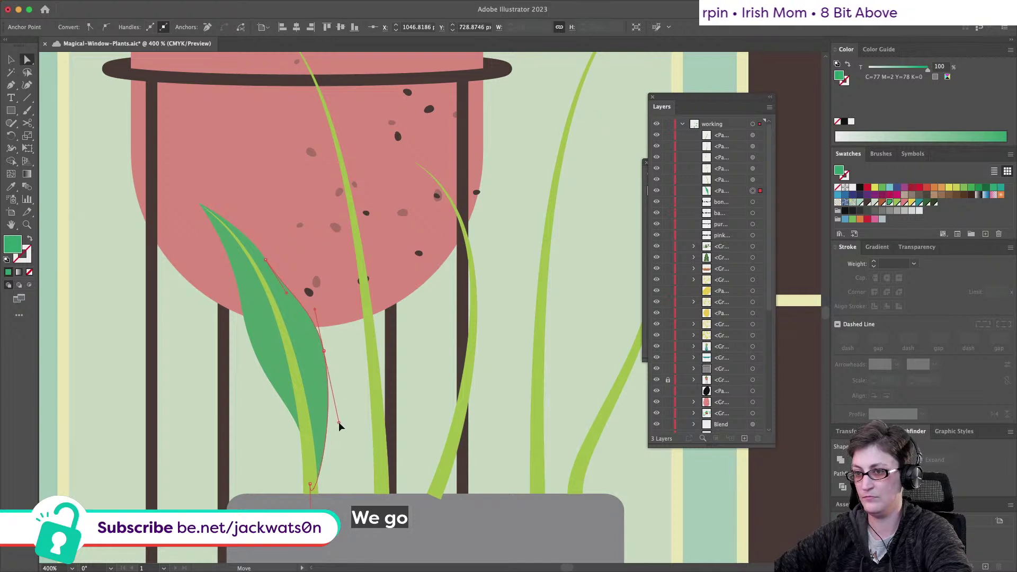
left_click_drag(324, 351, 318, 348)
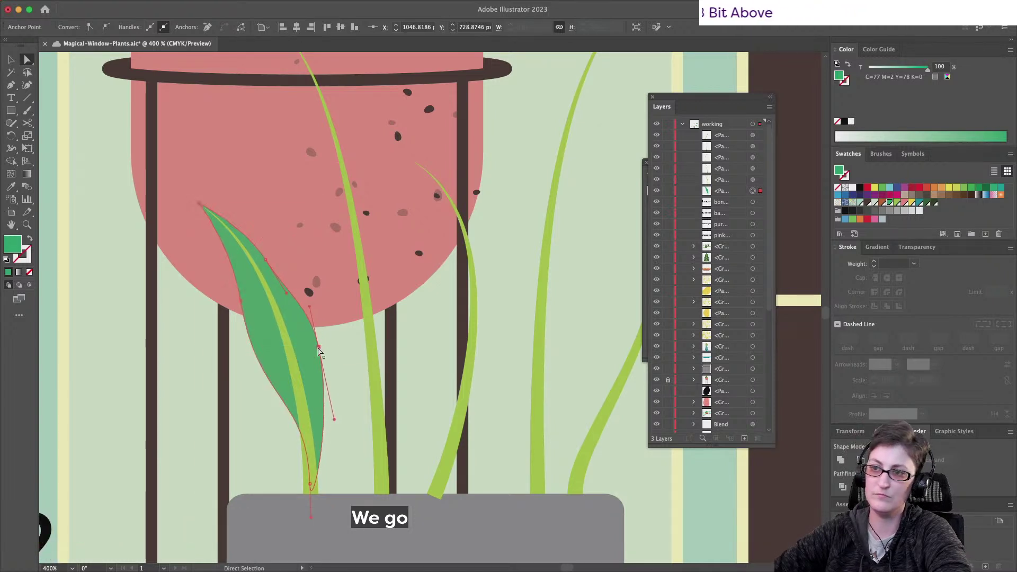
key("super+shift+a")
Start a second green leaf outline with the Pen tool, placing a smooth anchor at the tip of the second stem
scroll(339, 307, "up", 3)
scroll(338, 307, "right", 2)
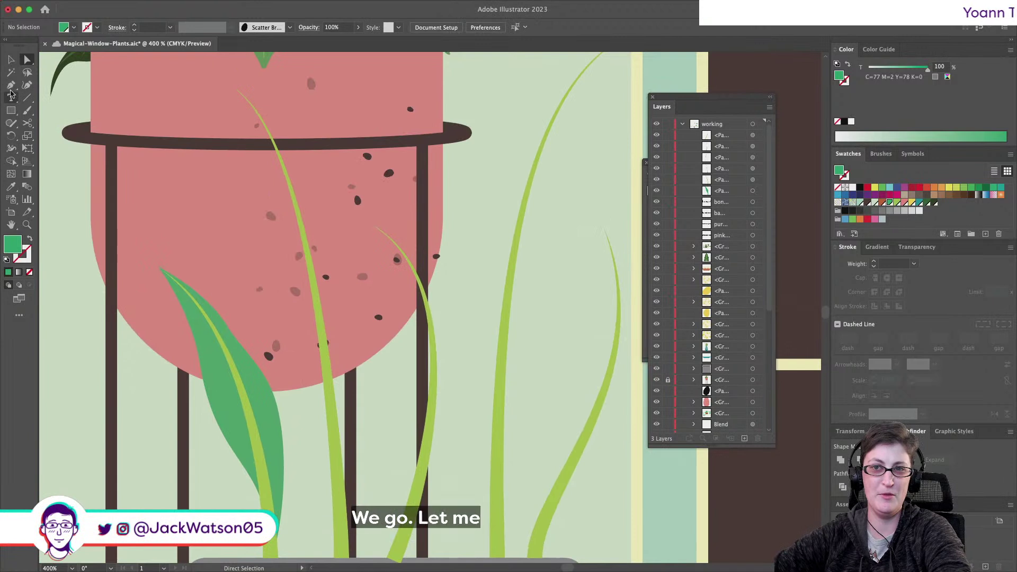
left_click(11, 87)
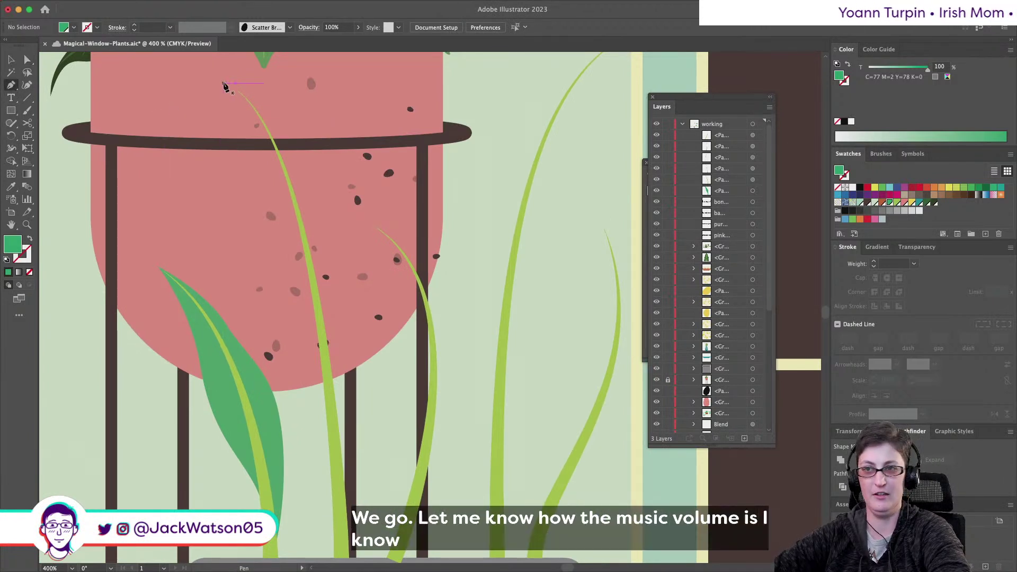
left_click_drag(225, 81, 248, 93)
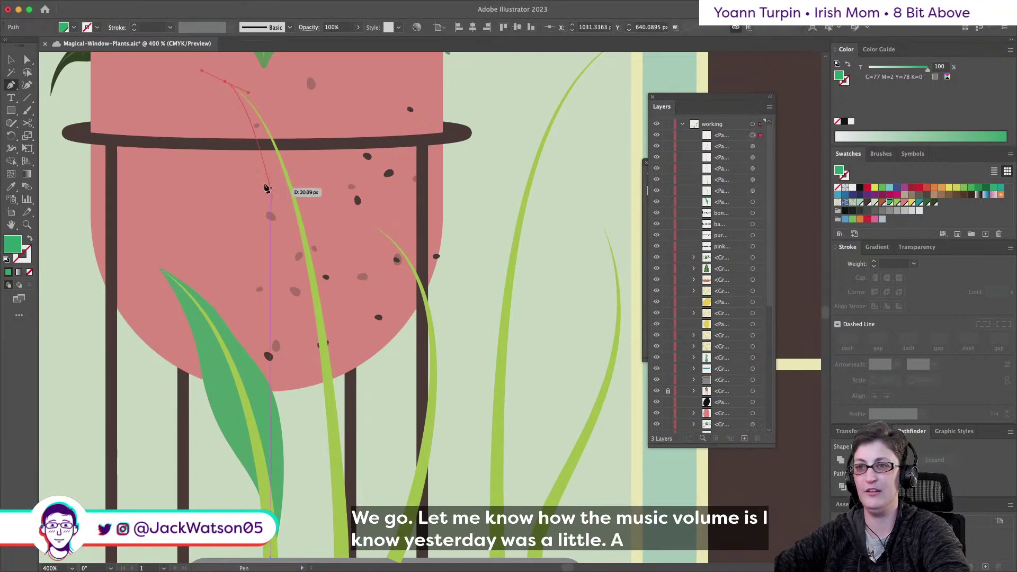
left_click_drag(252, 168, 271, 185)
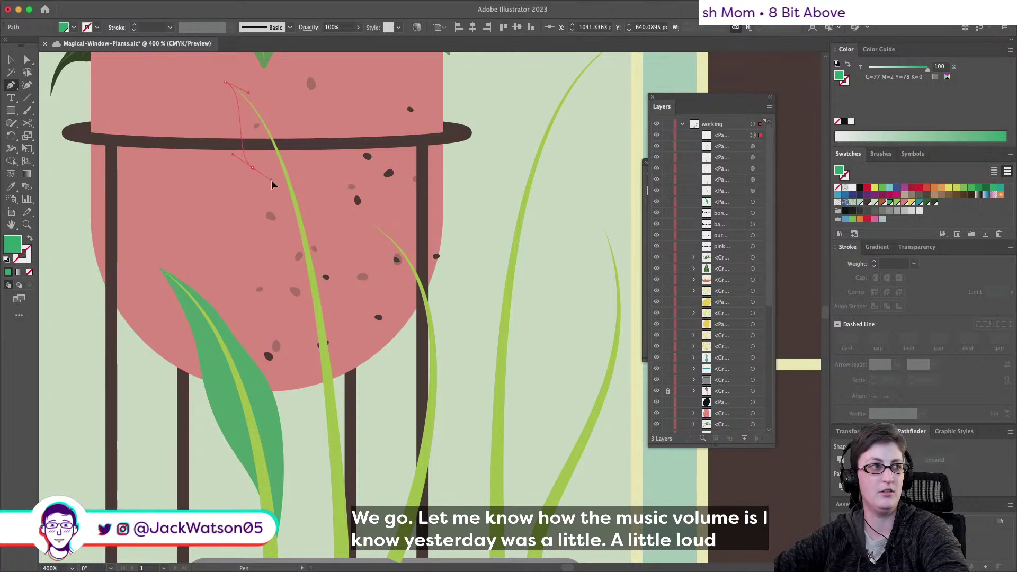
mouse_move(278, 226)
left_mouse_down()
mouse_move(294, 233)
mouse_move(270, 169)
mouse_move(294, 237)
mouse_move(279, 240)
left_mouse_up()
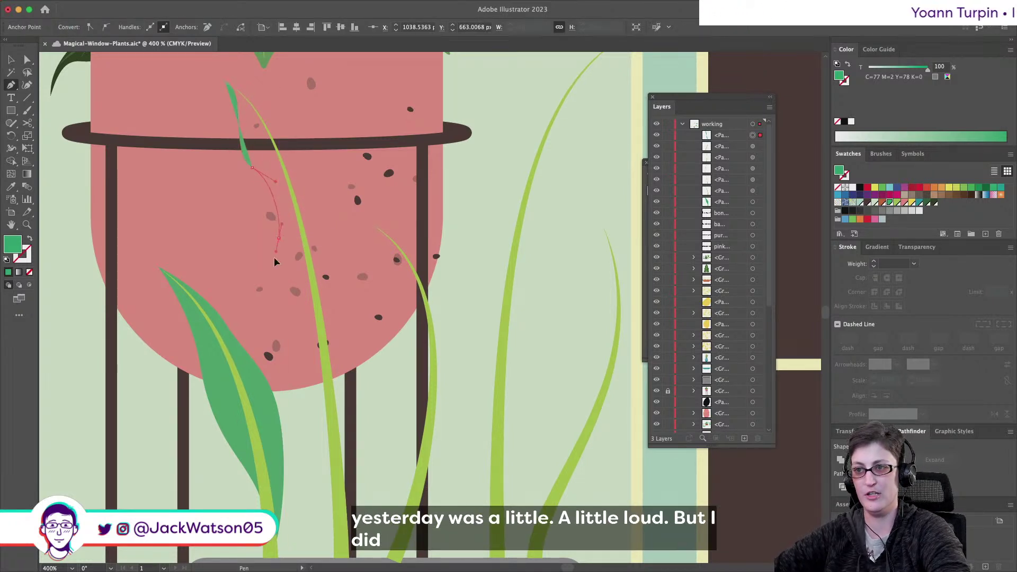
key("super+z")
key("super+z")
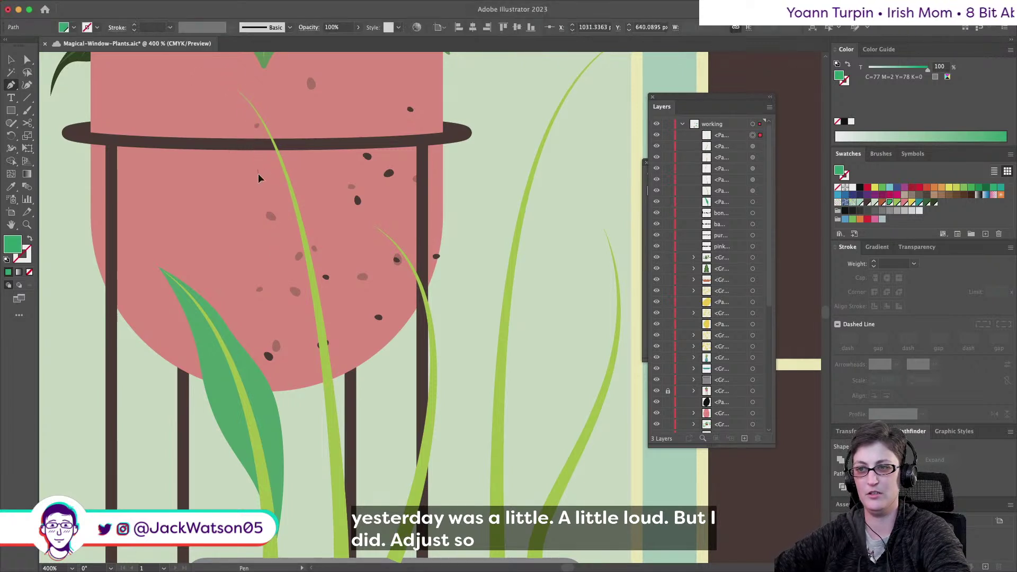
Draw the second leaf's wavy left edge with curved anchors down to the second stem's base at the planter rim
left_click_drag(258, 175, 292, 192)
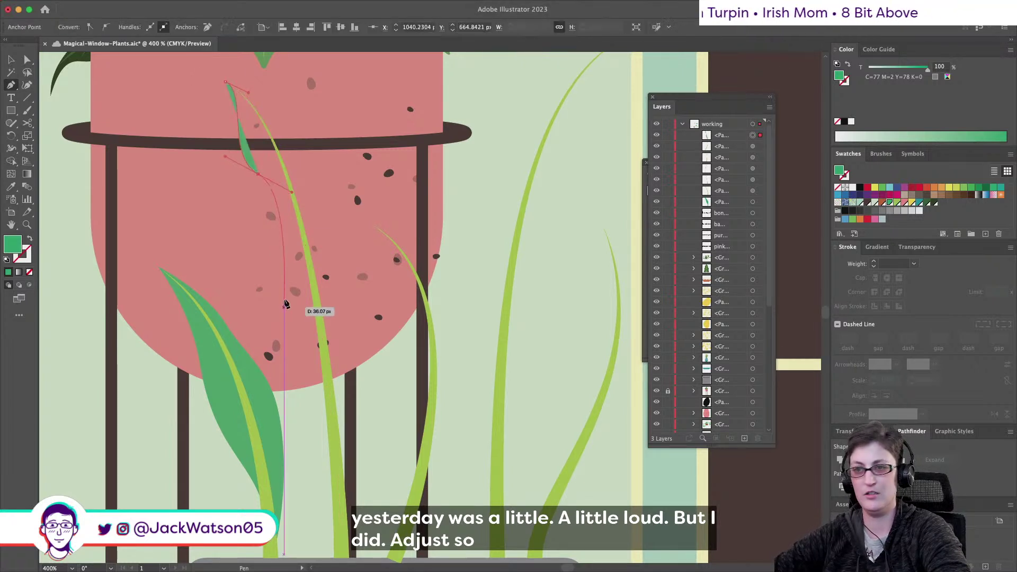
left_click_drag(281, 297, 296, 327)
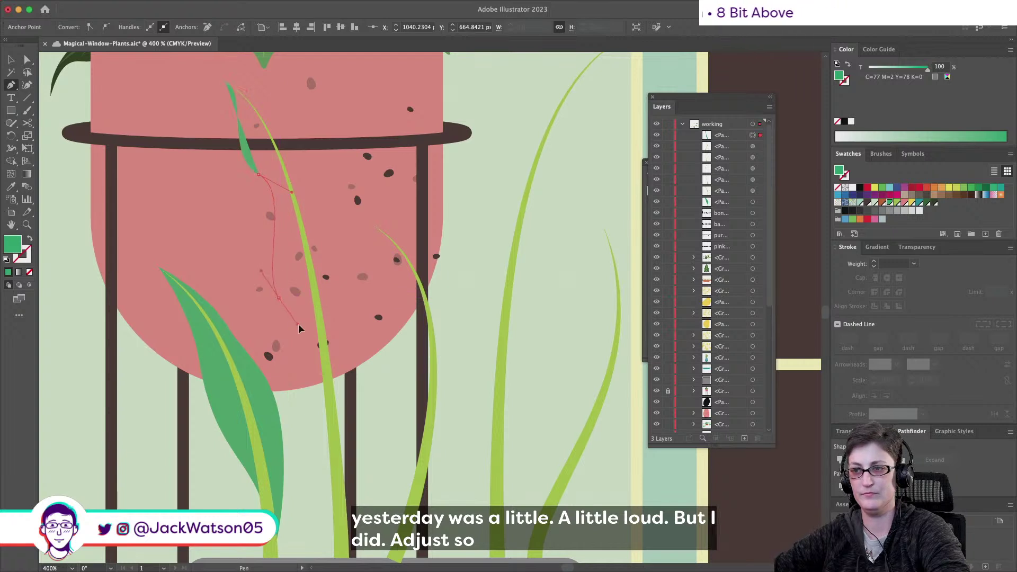
scroll(304, 333, "down", 5)
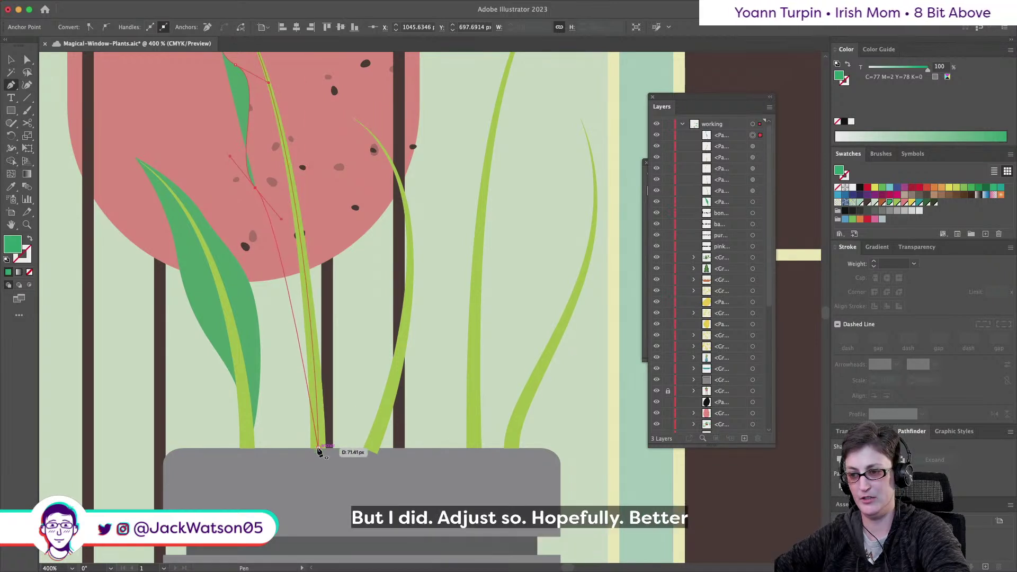
mouse_move(317, 448)
left_mouse_down()
mouse_move(323, 481)
mouse_move(307, 512)
left_mouse_up()
key("i")
left_click(329, 447)
key("p")
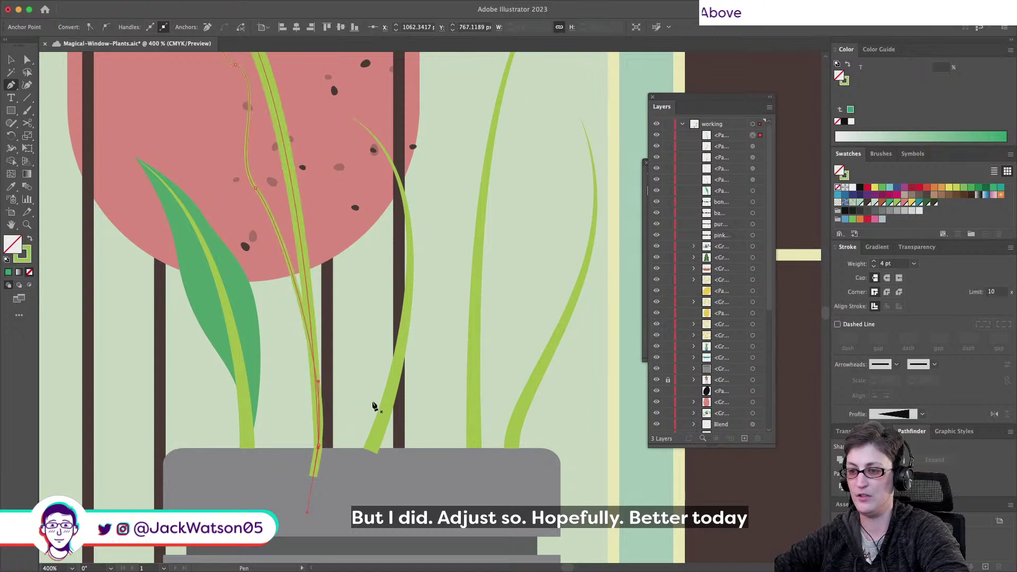
key("super+z")
key("super+shift+a")
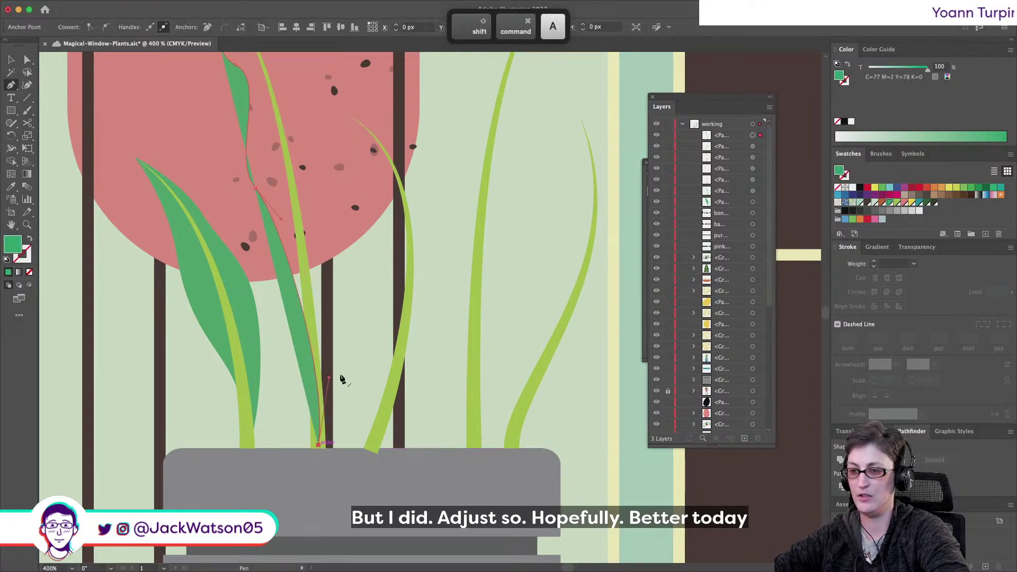
scroll(329, 371, "up", 2)
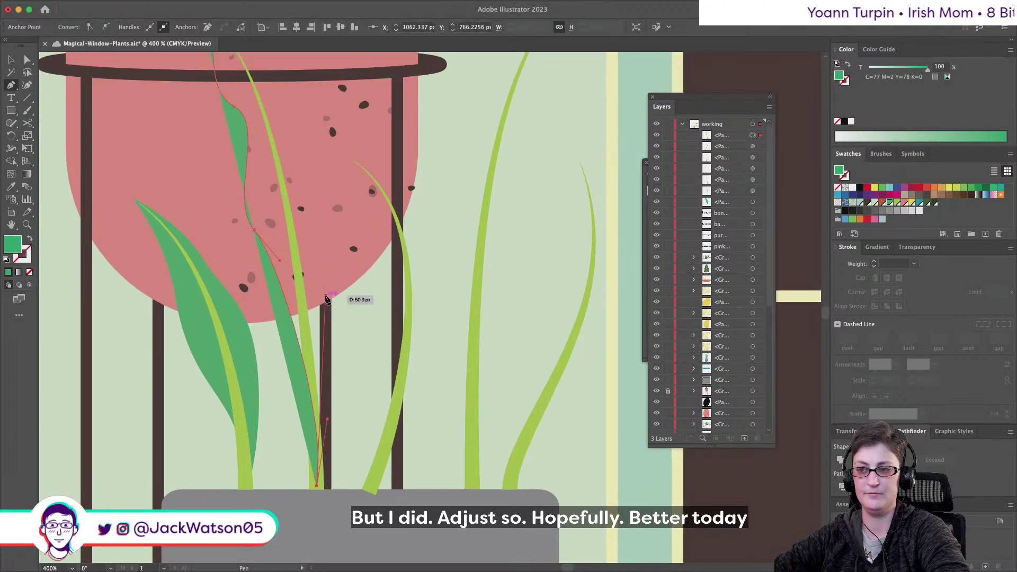
Draw the second leaf's right edge with curved anchors up to the stem's tip and close the outline
left_click_drag(327, 296, 318, 291)
scroll(313, 220, "up", 5)
scroll(313, 219, "left", 1)
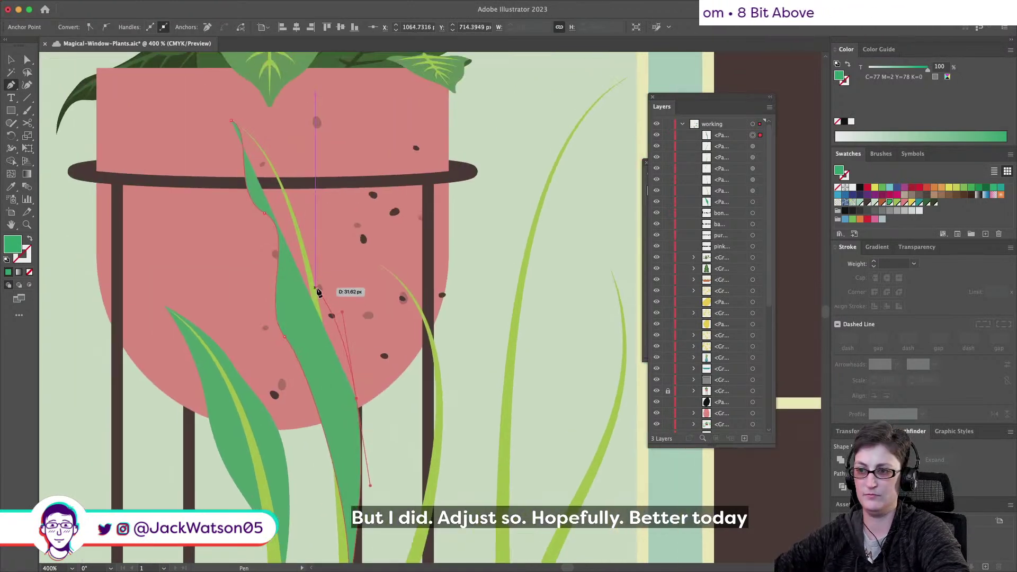
mouse_move(308, 214)
left_mouse_down()
mouse_move(314, 173)
mouse_move(304, 225)
left_mouse_up()
key("super+z")
left_click_drag(231, 122, 233, 123)
key("super+shift+a")
Restack the second green leaf directly behind its light green stem so the stem forms the midrib
left_click(27, 60)
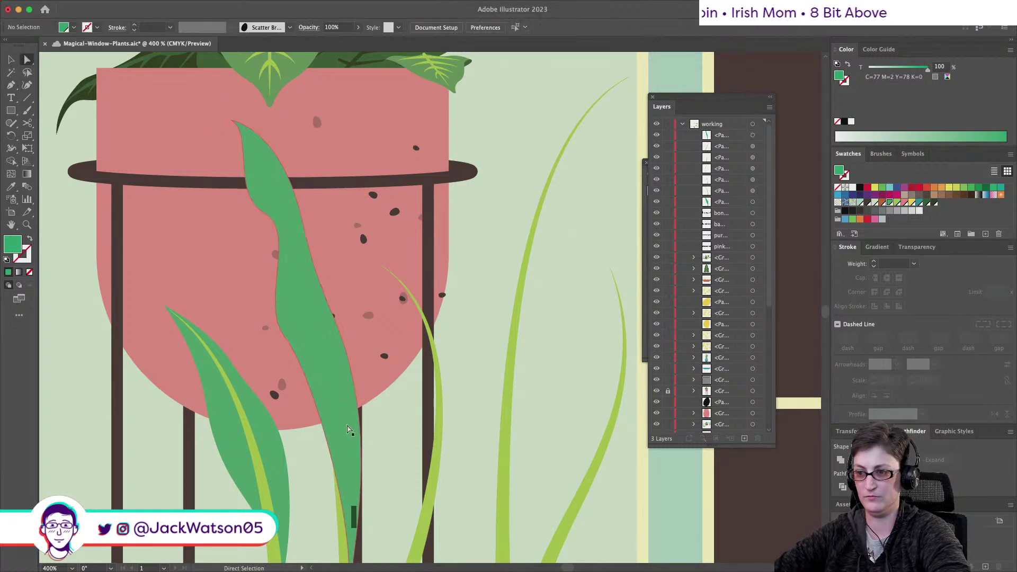
left_click(331, 477)
key("super+x")
key("super+f")
key("super+shift+a")
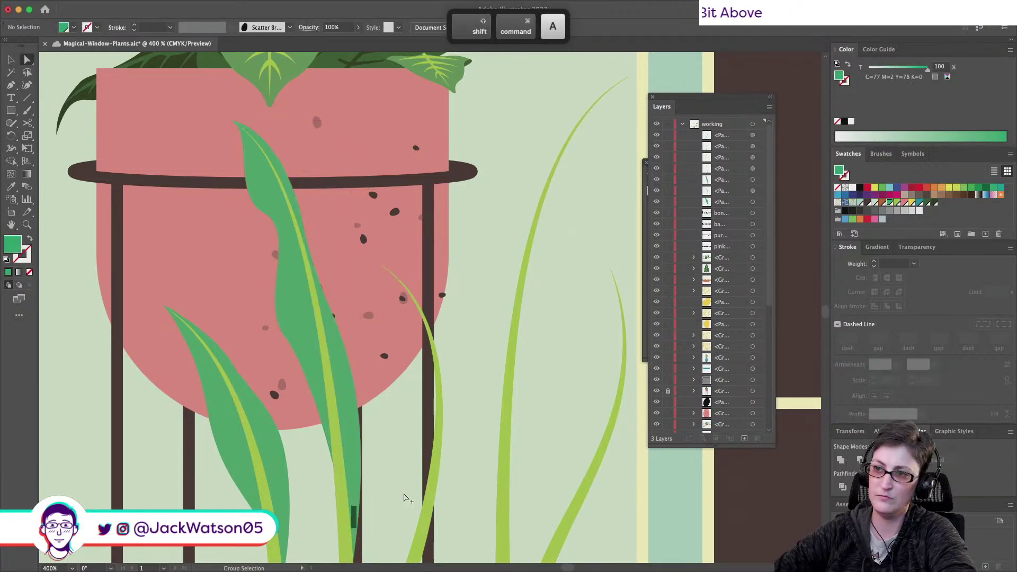
Reshape the second leaf's right edge, adjusting the middle curve and shifting the lower anchor slightly outward and down
scroll(404, 494, "down", 5)
scroll(360, 396, "up", 2)
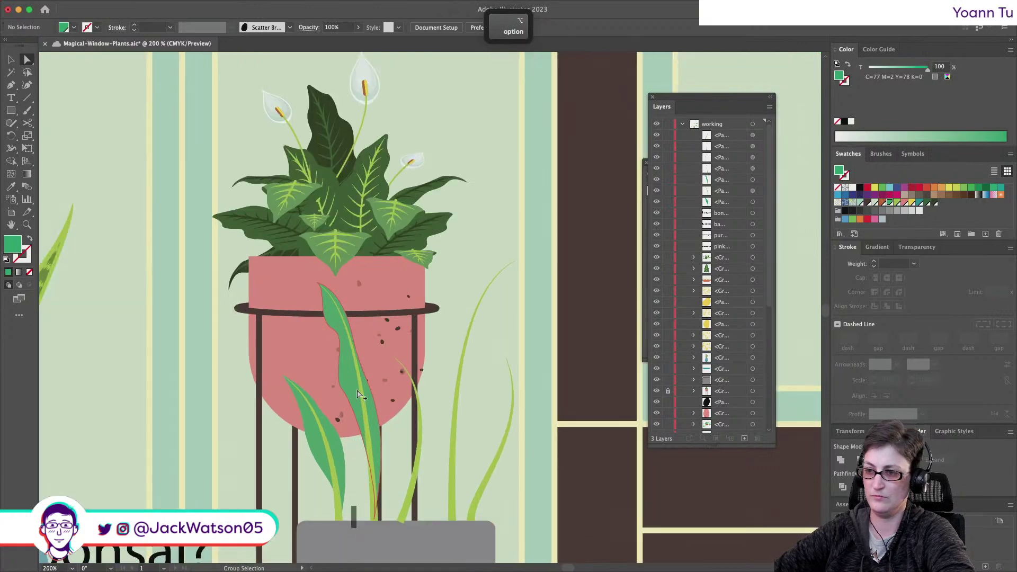
scroll(373, 407, "up", 2)
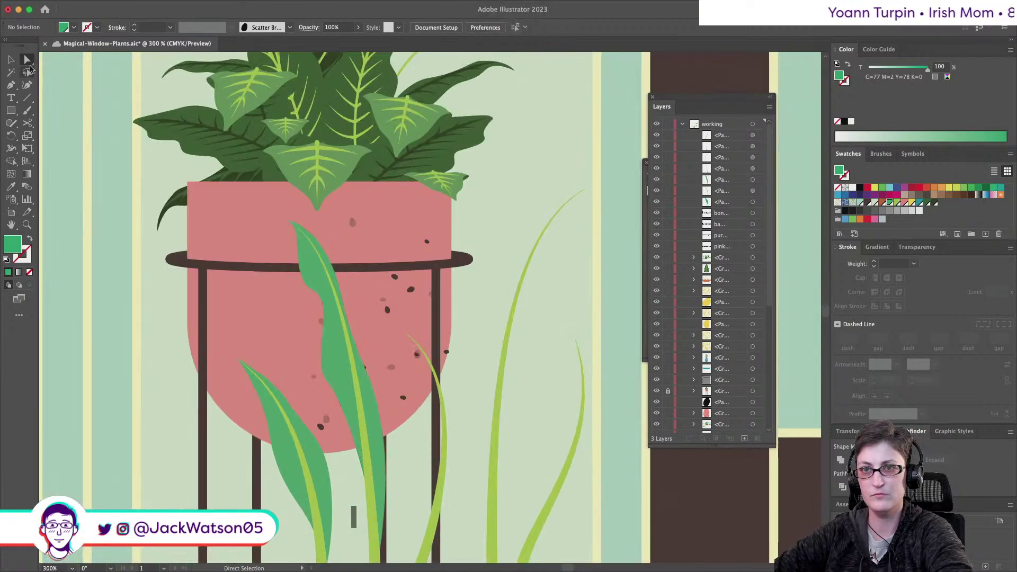
left_click(365, 370)
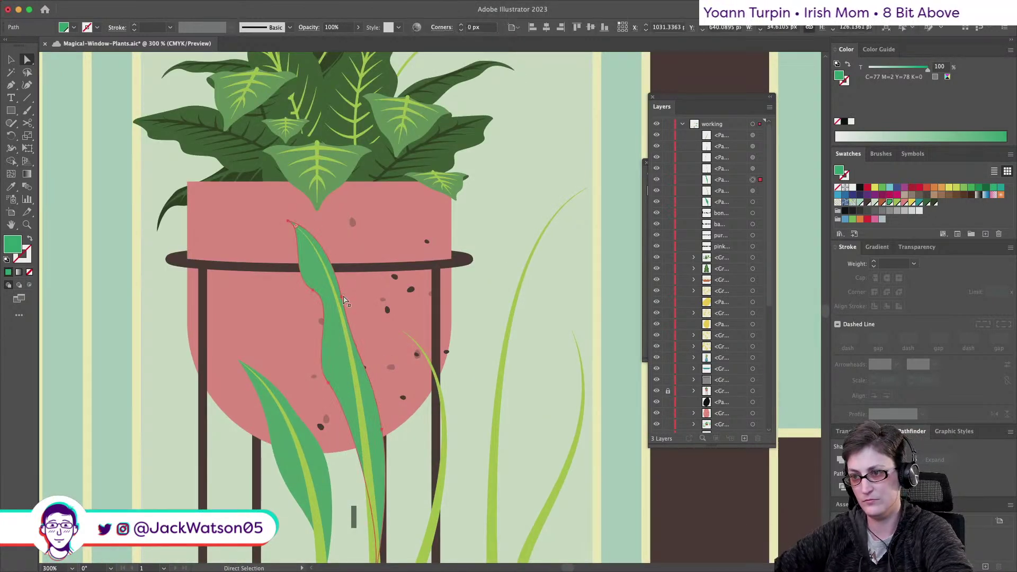
left_click(350, 343)
left_click_drag(356, 403, 384, 432)
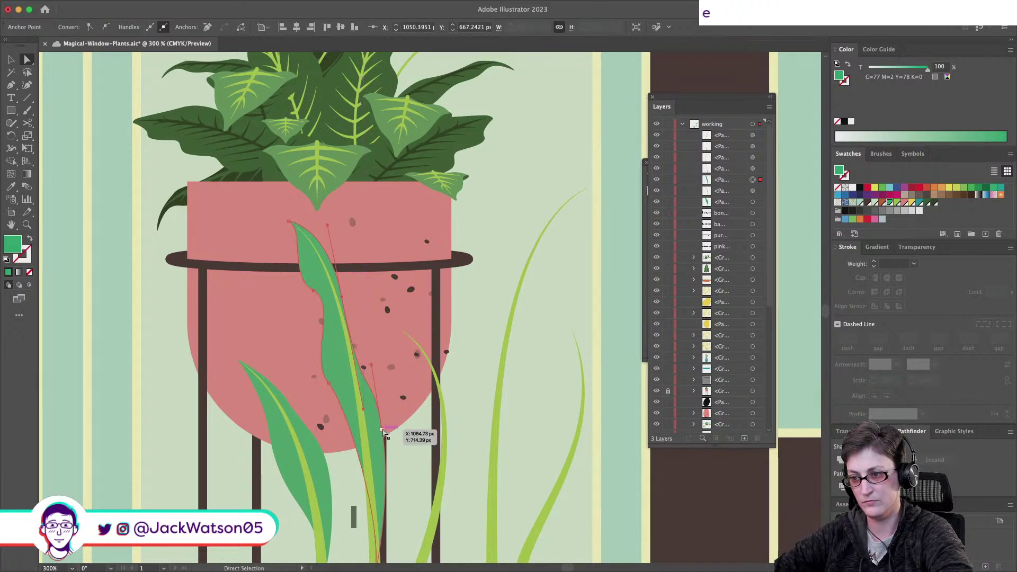
left_click_drag(371, 367, 375, 367)
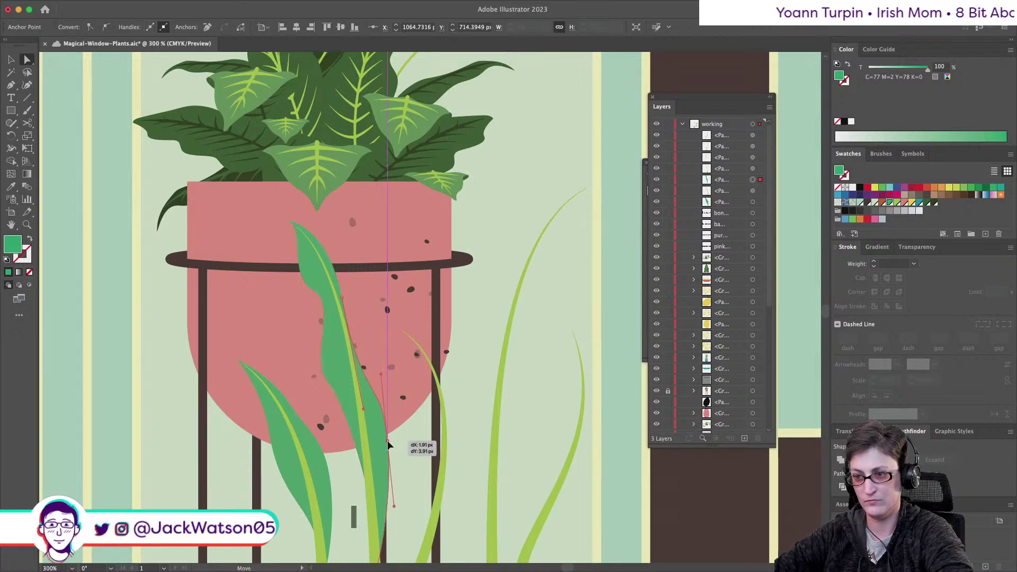
key("super+shift+a")
Inspect the second leaf's outline and stem alignment up close and against the surrounding plants
scroll(414, 475, "down", 3)
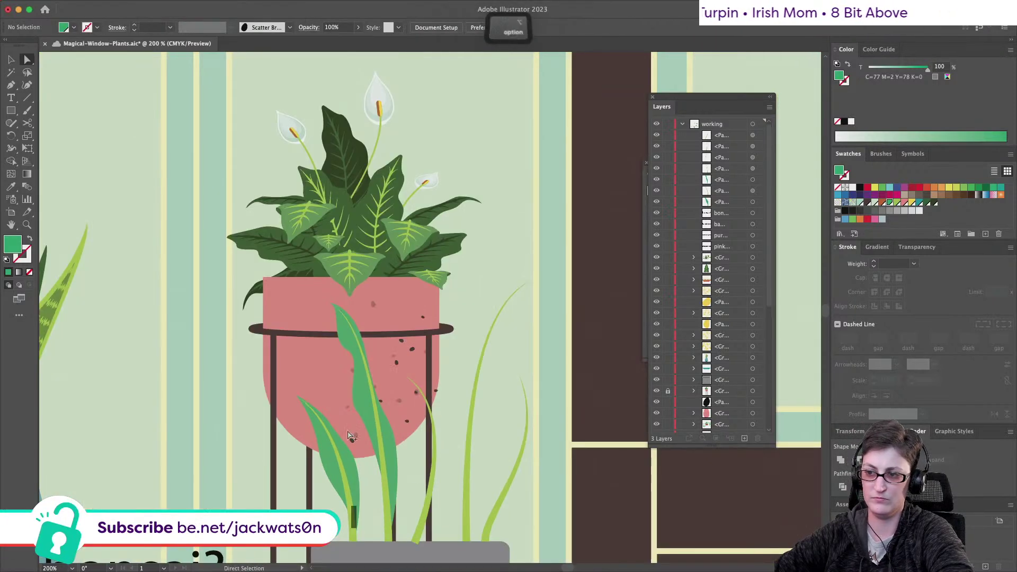
scroll(373, 418, "up", 3)
left_click(378, 433)
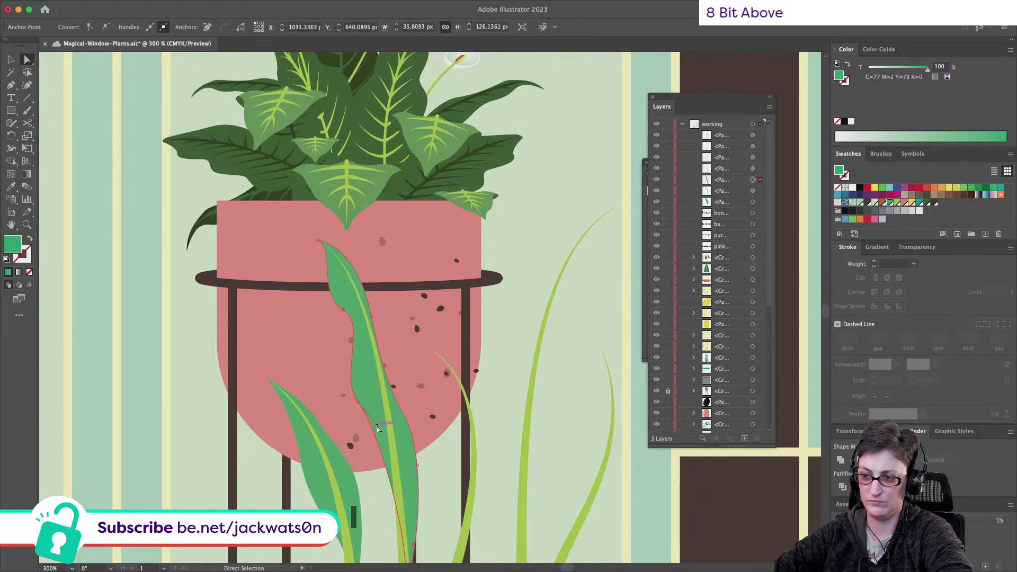
key("super+shift+a")
scroll(378, 430, "down", 3)
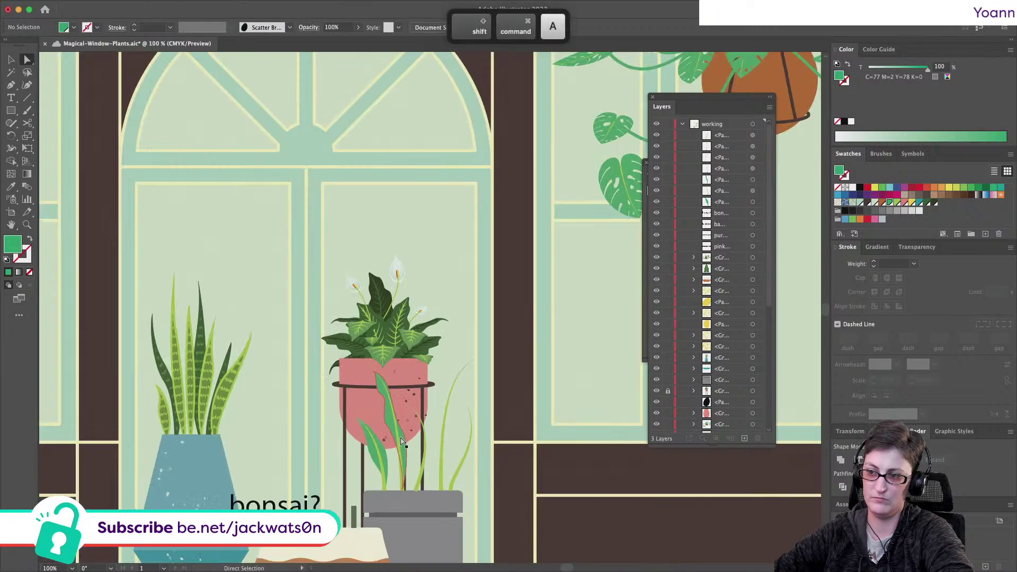
scroll(350, 419, "up", 3)
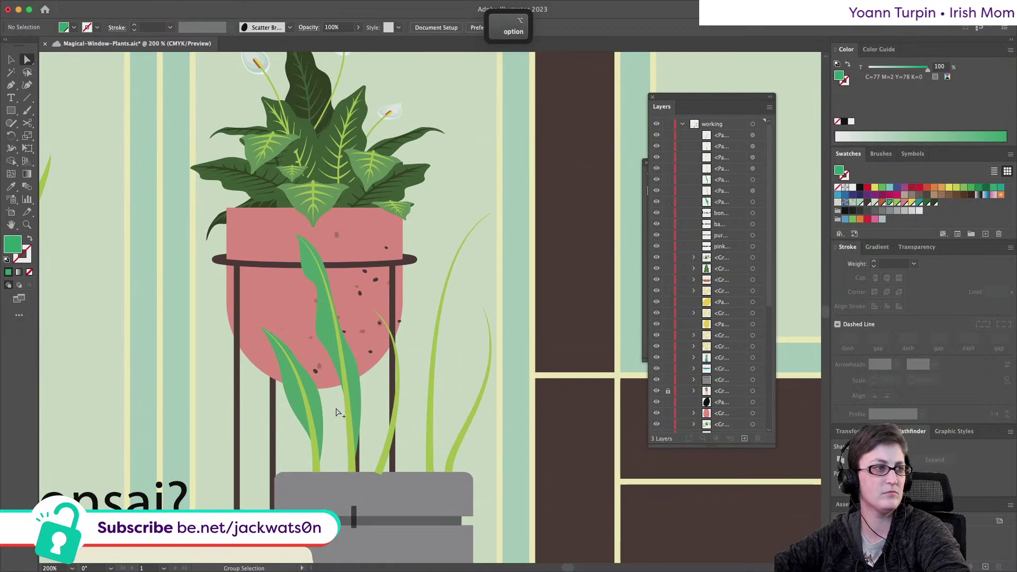
scroll(339, 413, "up", 2)
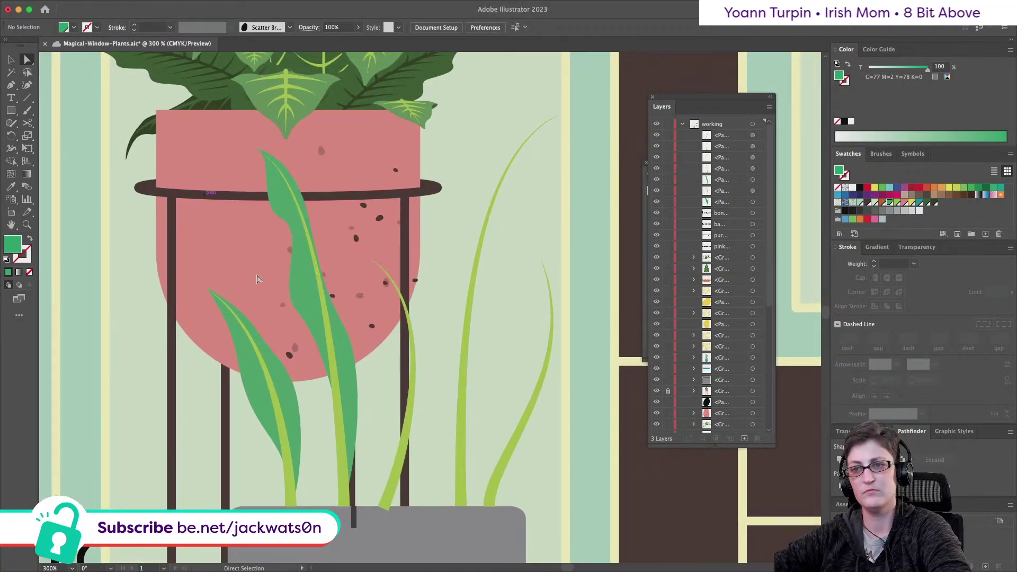
left_click(352, 370)
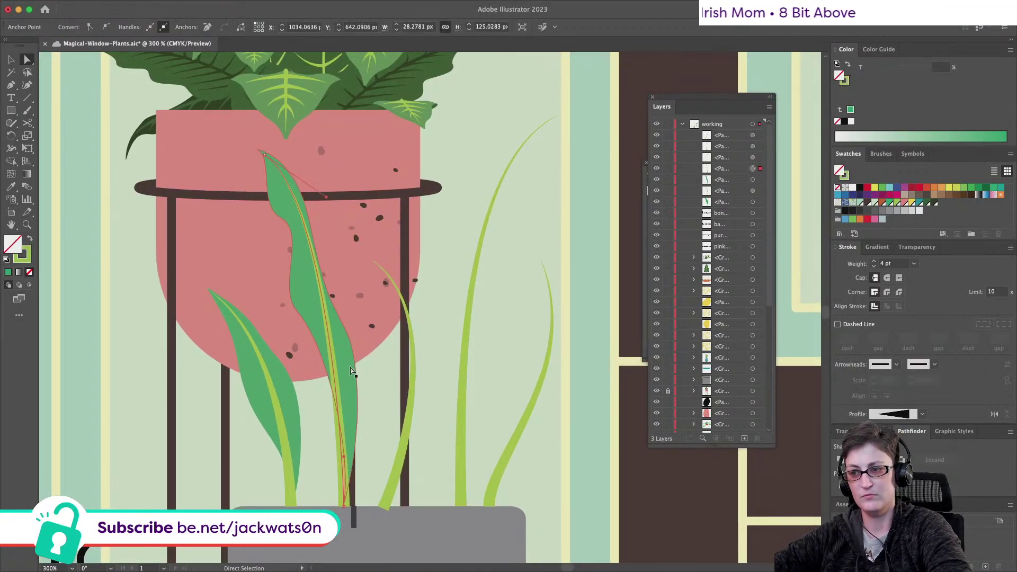
key("super+shift+a")
Start a third leaf with the Pen tool at the third stem's tip and draw its wavy left edge to the planter rim
key("p")
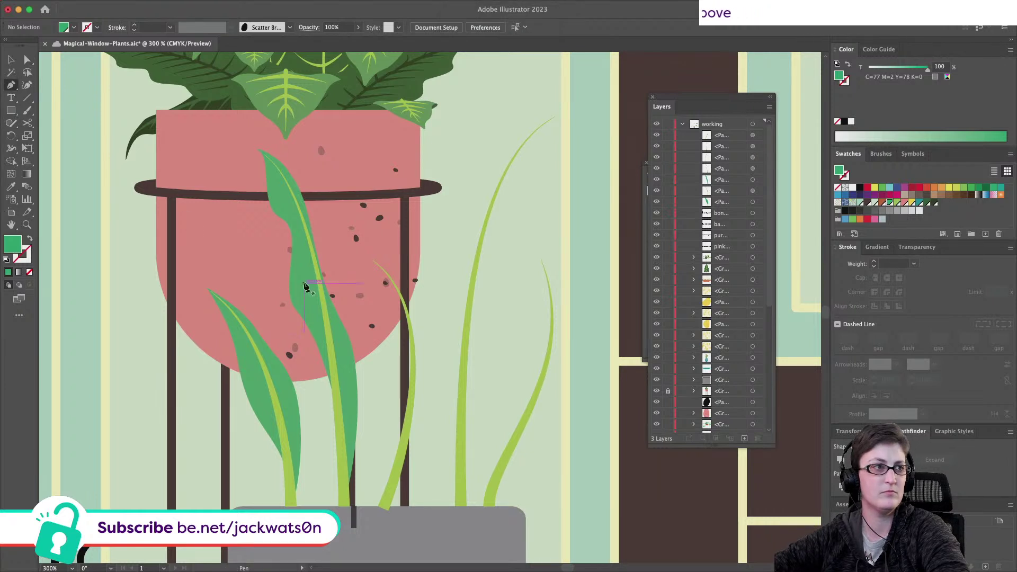
scroll(415, 355, "right", 2)
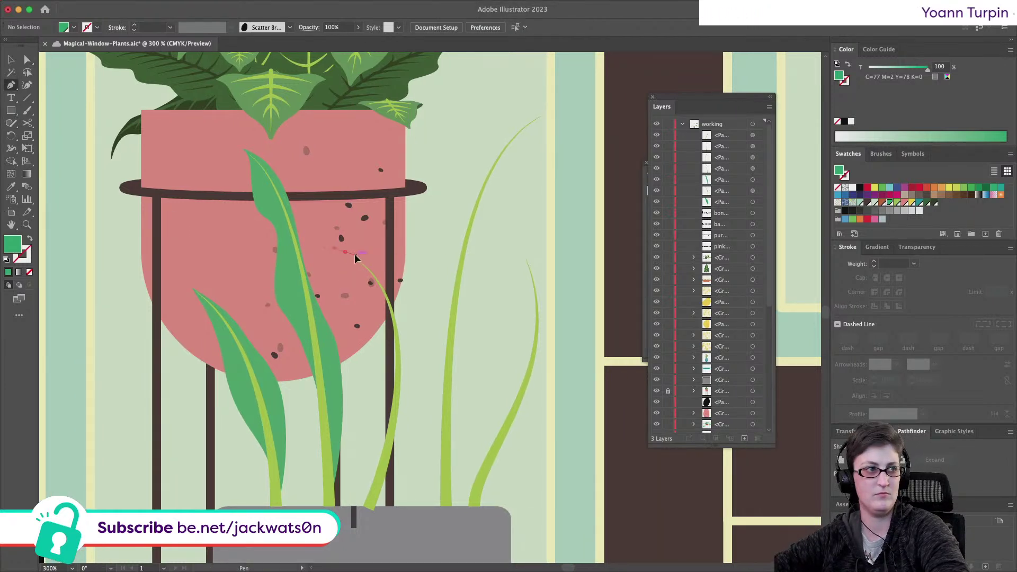
left_click_drag(367, 307, 384, 324)
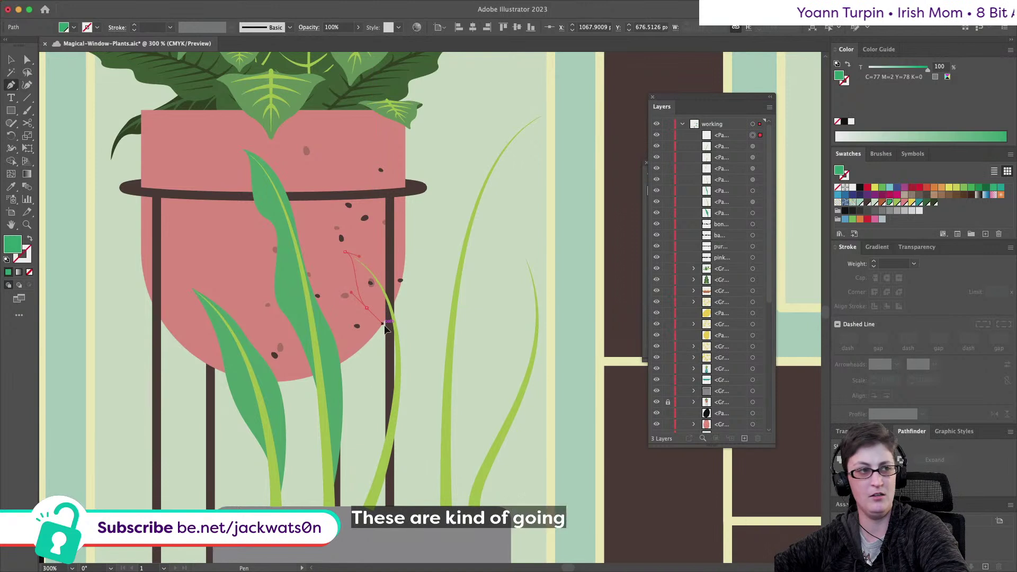
left_click_drag(363, 382, 375, 412)
left_click_drag(365, 492, 362, 524)
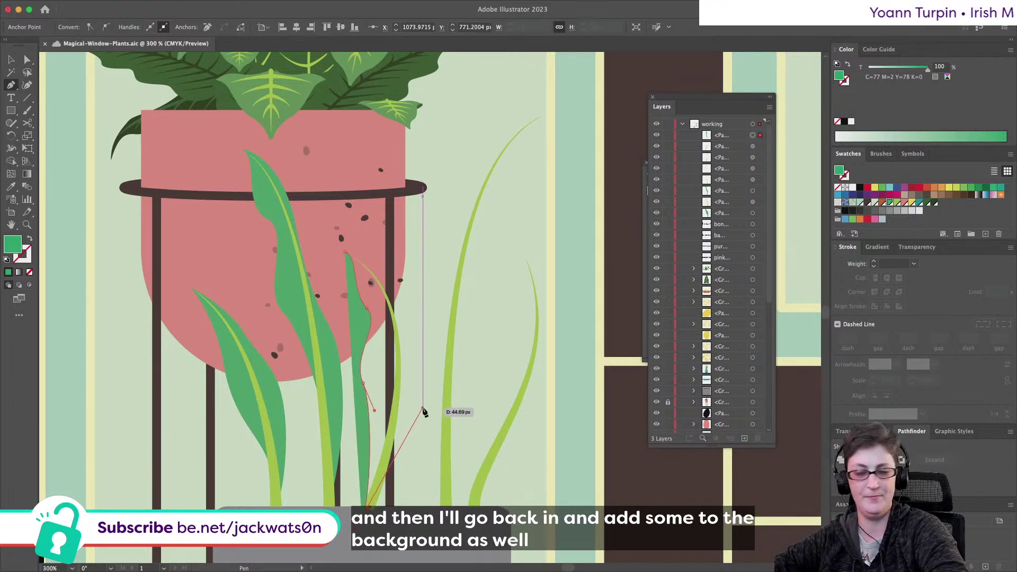
Draw the third leaf's bulging right edge with curved anchors back to the tip and close the outline
mouse_move(423, 409)
left_mouse_down()
mouse_move(438, 385)
mouse_move(432, 397)
mouse_move(435, 359)
left_mouse_up()
left_click_drag(406, 308, 400, 279)
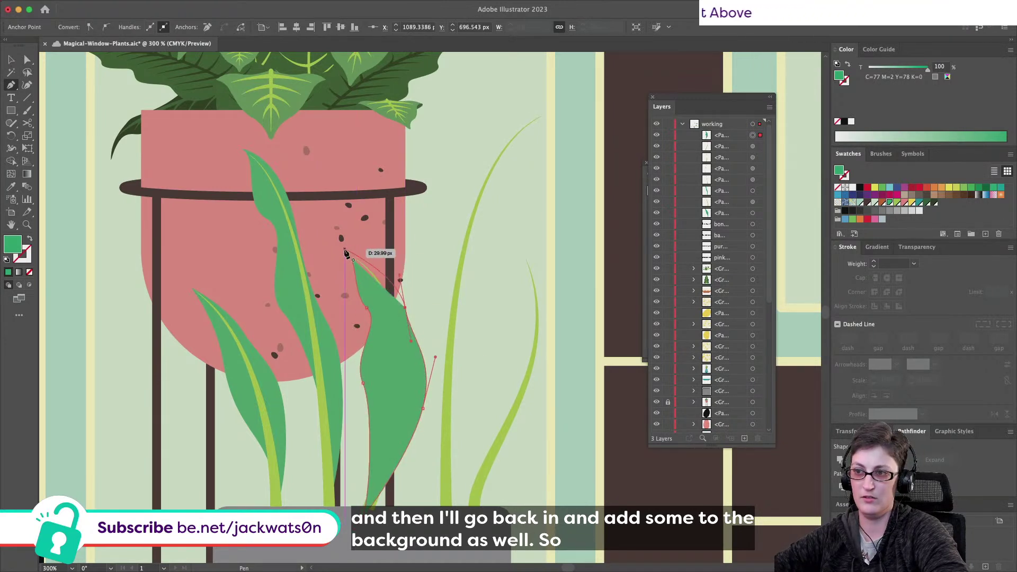
left_click(345, 254)
key("super+shift+a")
Restack the third green leaf directly behind its light green stem
key("a")
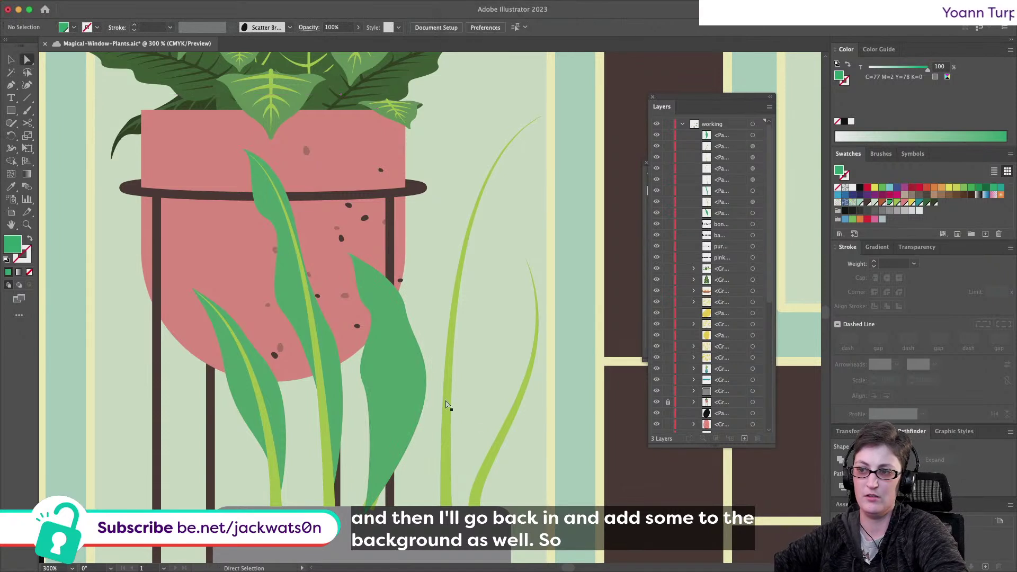
left_click(379, 428)
key("super+x")
key("super+b")
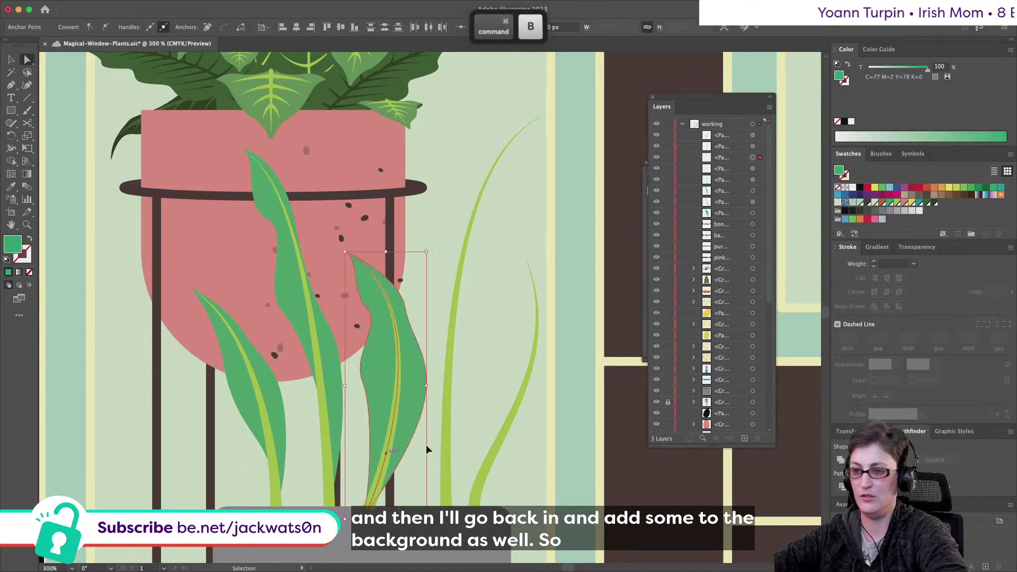
key("super+shift+a")
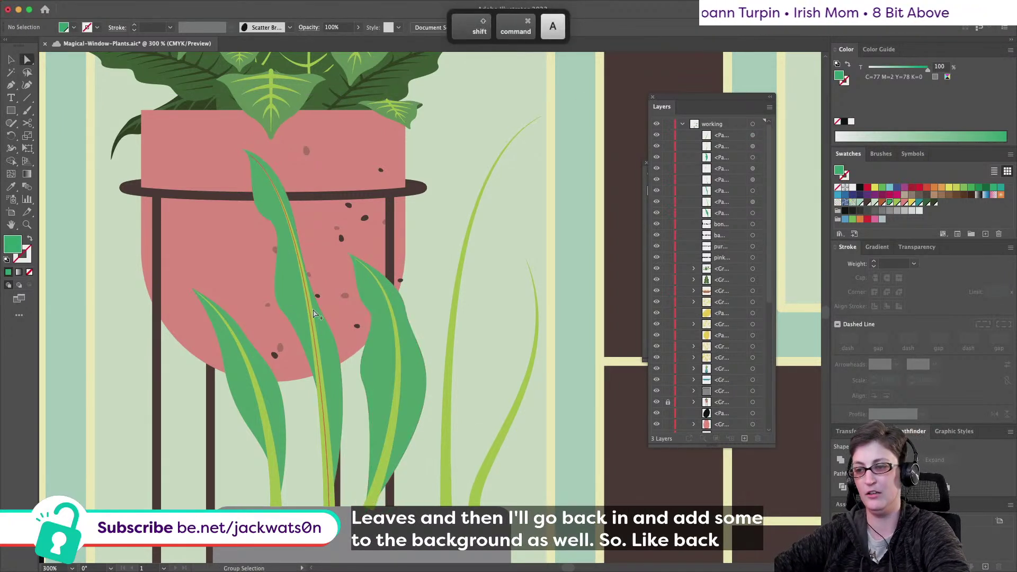
Start a fourth leaf with the Pen tool at the tall fourth stem's tip and draw its wavy left edge to the stem's base
scroll(362, 408, "down", 3)
scroll(362, 407, "down", 3)
scroll(389, 412, "up", 4)
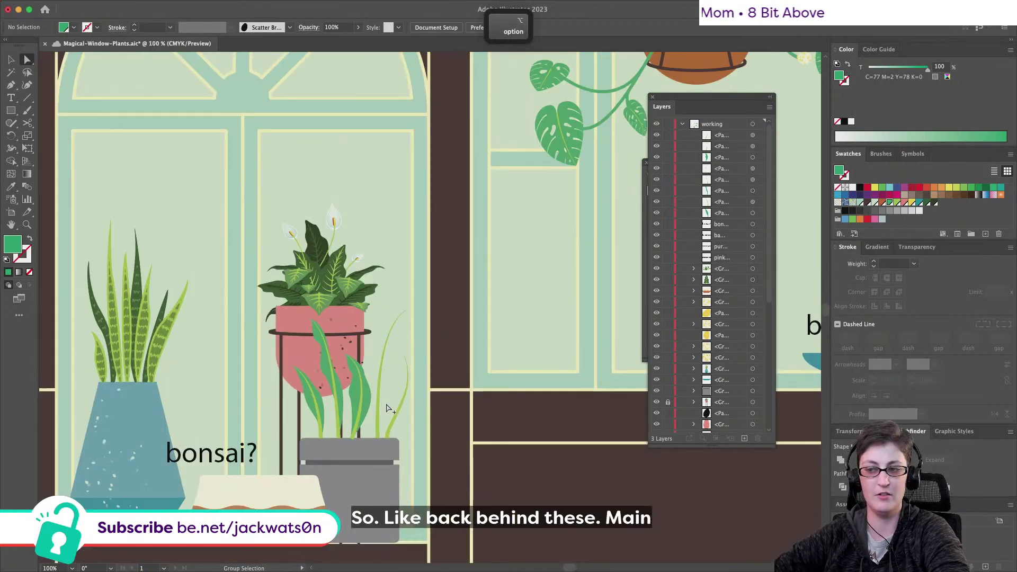
scroll(391, 411, "down", 1)
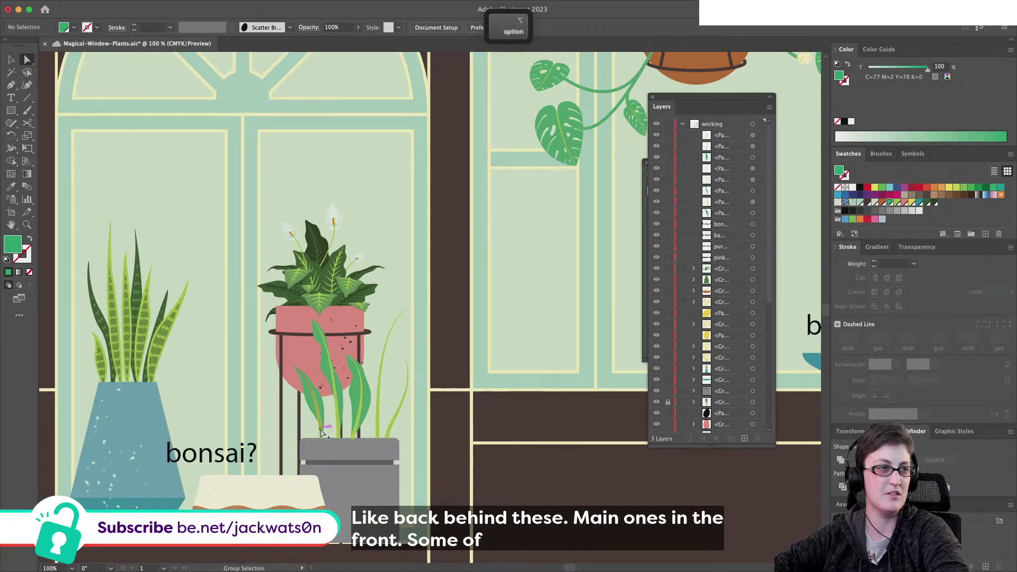
scroll(321, 432, "up", 2)
scroll(321, 431, "up", 1)
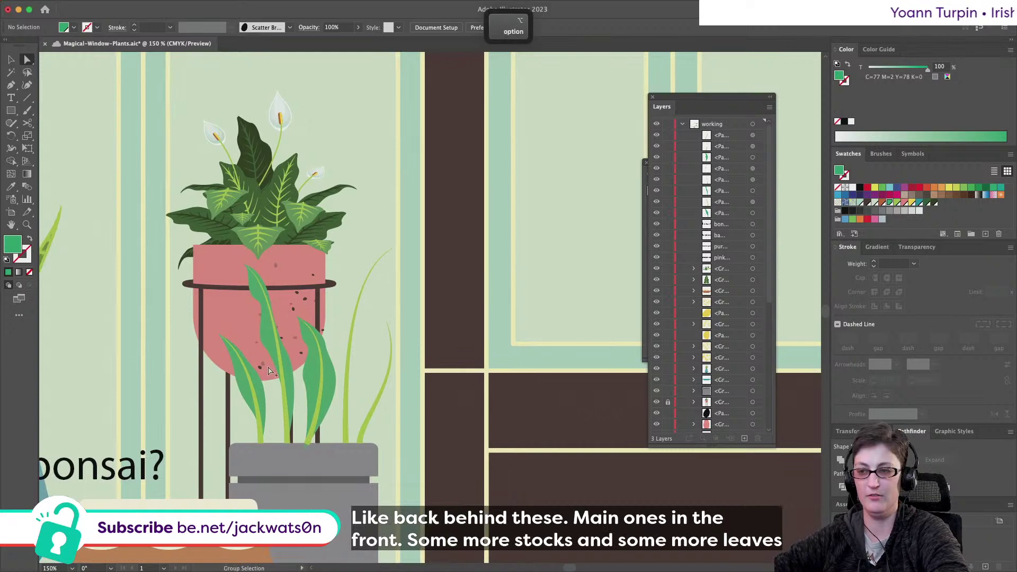
scroll(312, 385, "up", 1)
scroll(313, 385, "right", 3)
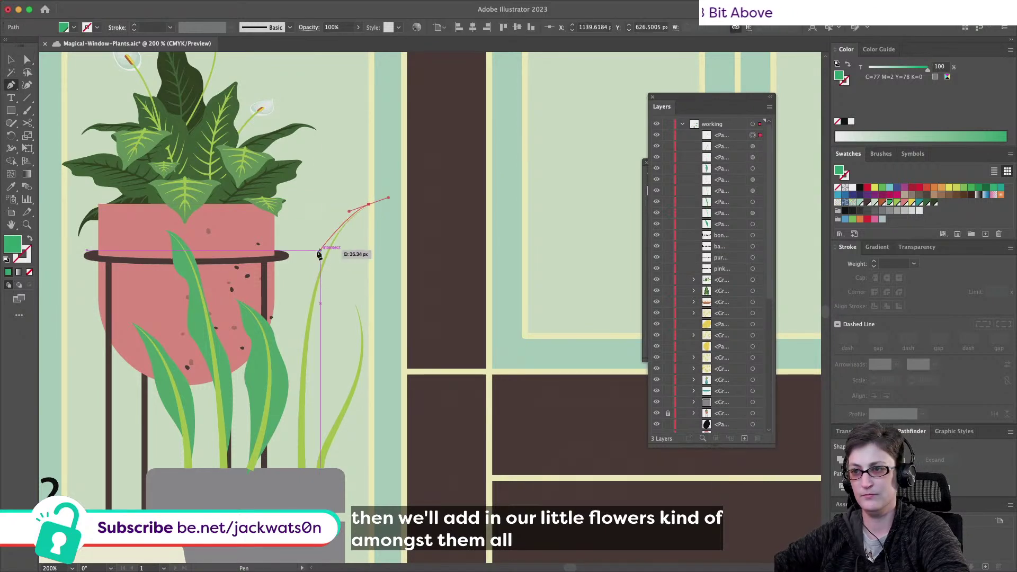
left_click_drag(312, 253, 309, 272)
left_click(310, 291)
left_click(302, 317)
left_click(293, 342)
left_click_drag(292, 342, 287, 345)
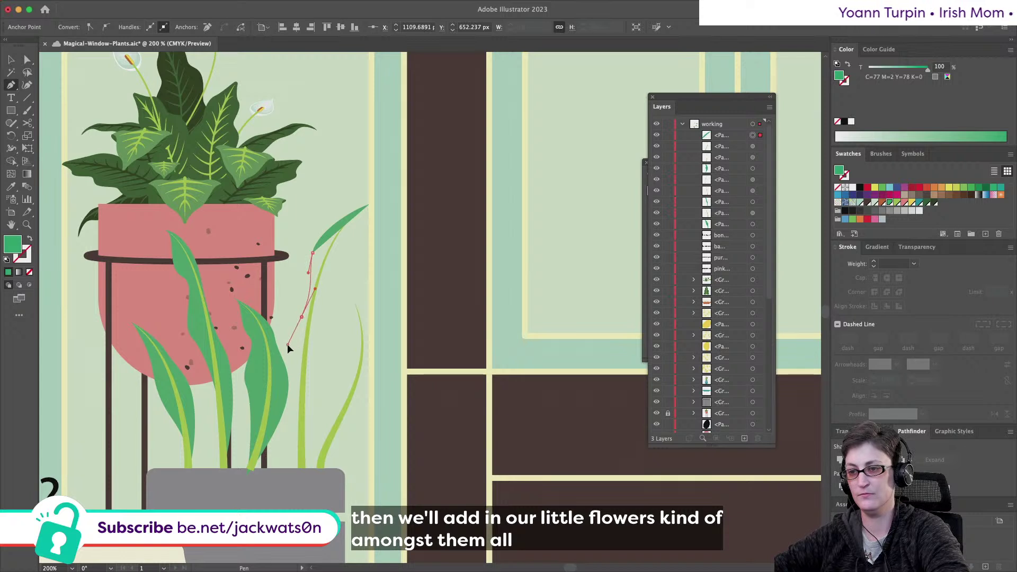
left_click_drag(302, 475, 310, 505)
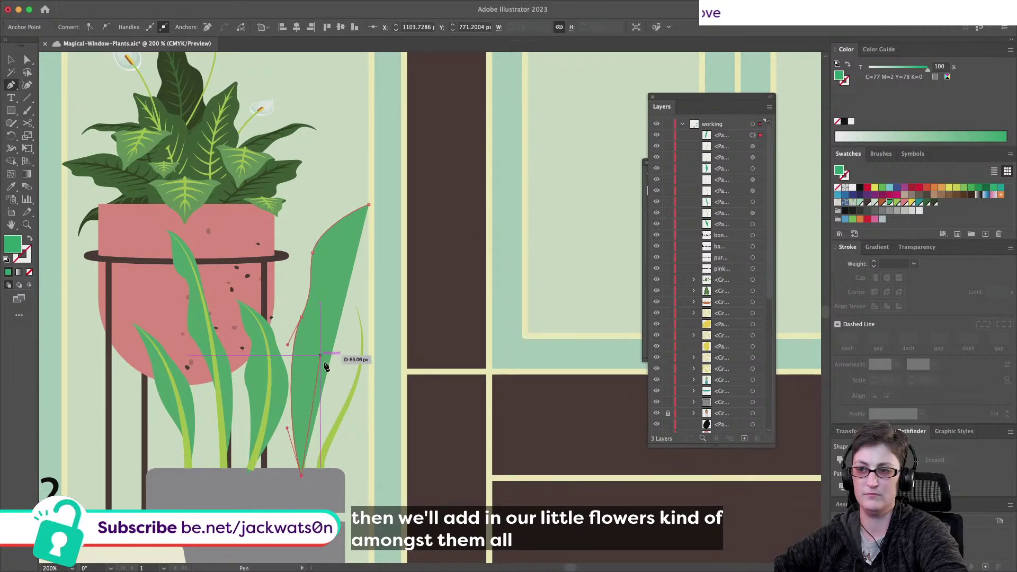
Draw the fourth leaf's wavy right edge with curved anchors up to the tip and close the outline
left_click_drag(329, 362, 338, 349)
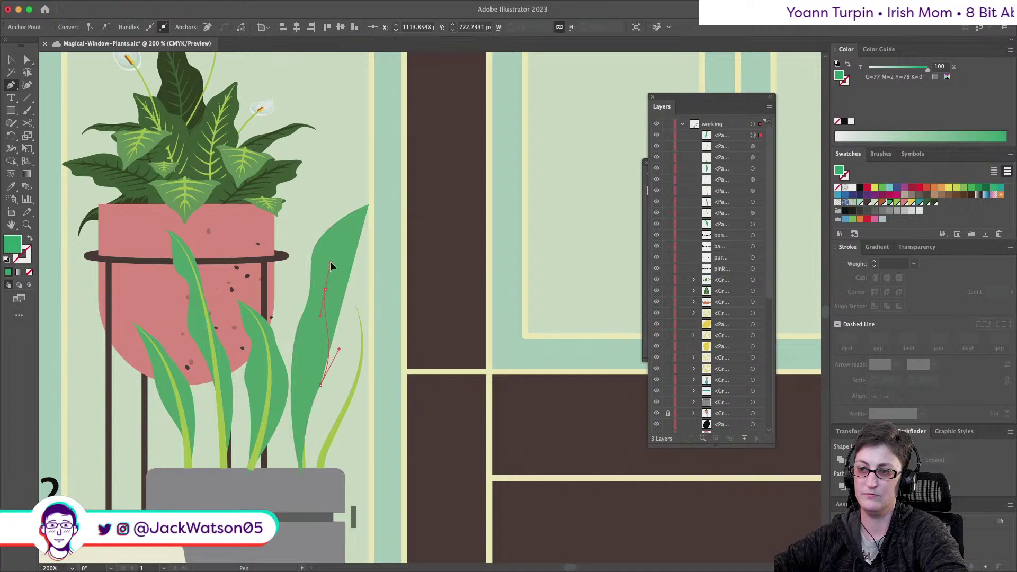
left_click_drag(369, 205, 362, 225)
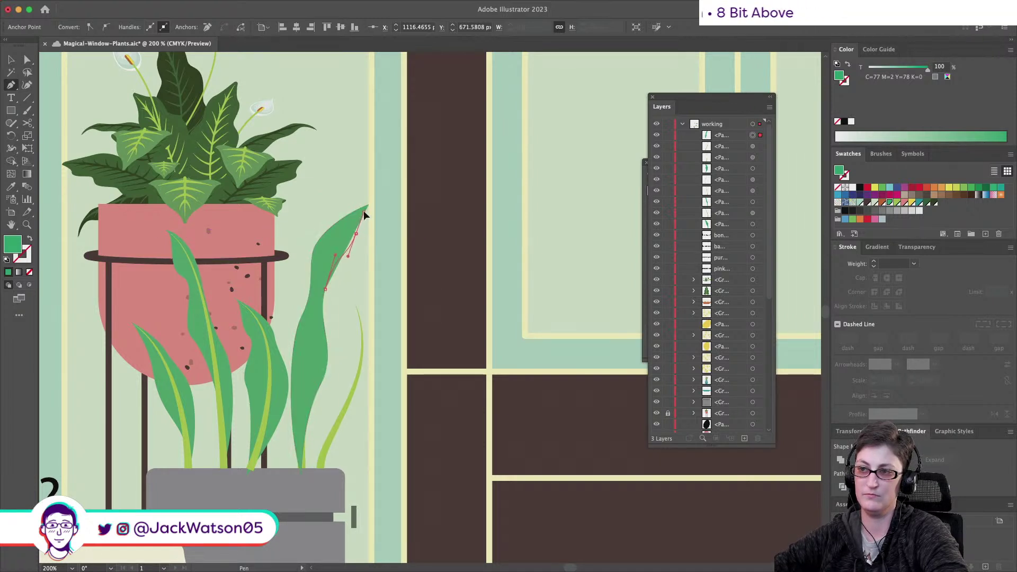
key("shift+super+a")
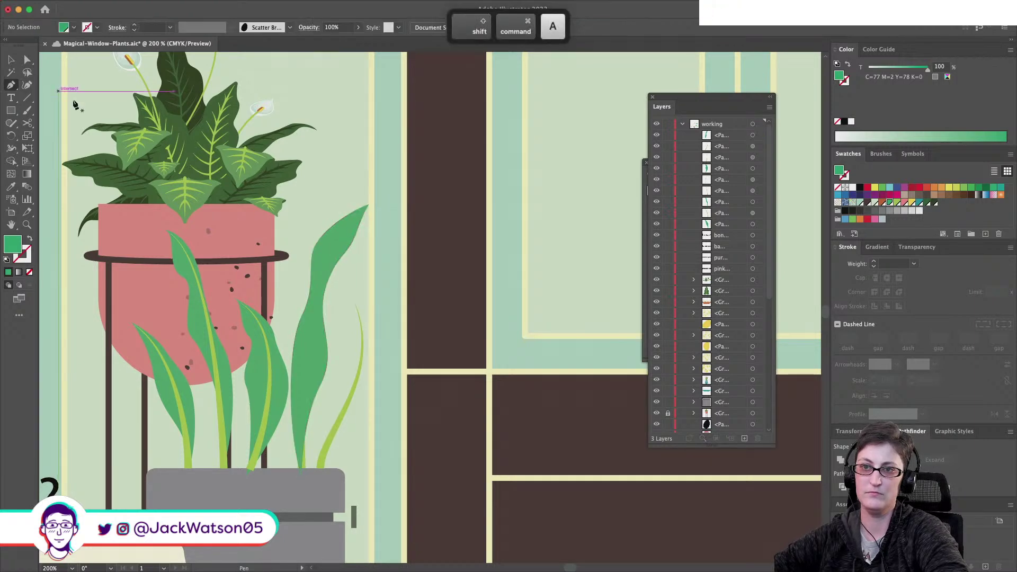
Restack the fourth green leaf directly behind its light green stem
left_click(27, 60)
left_click(304, 371)
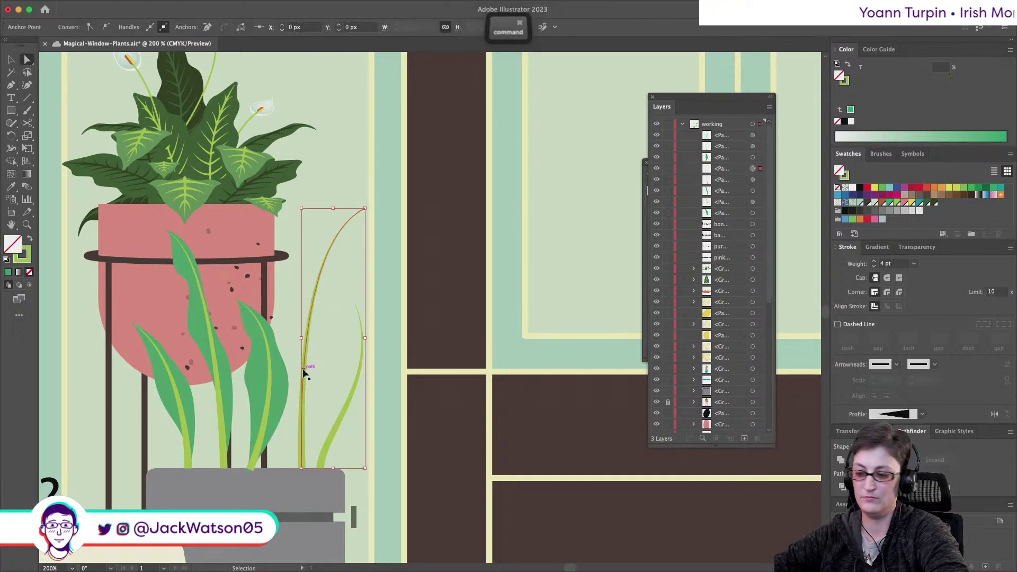
key("shift+x")
key("shift+super+a")
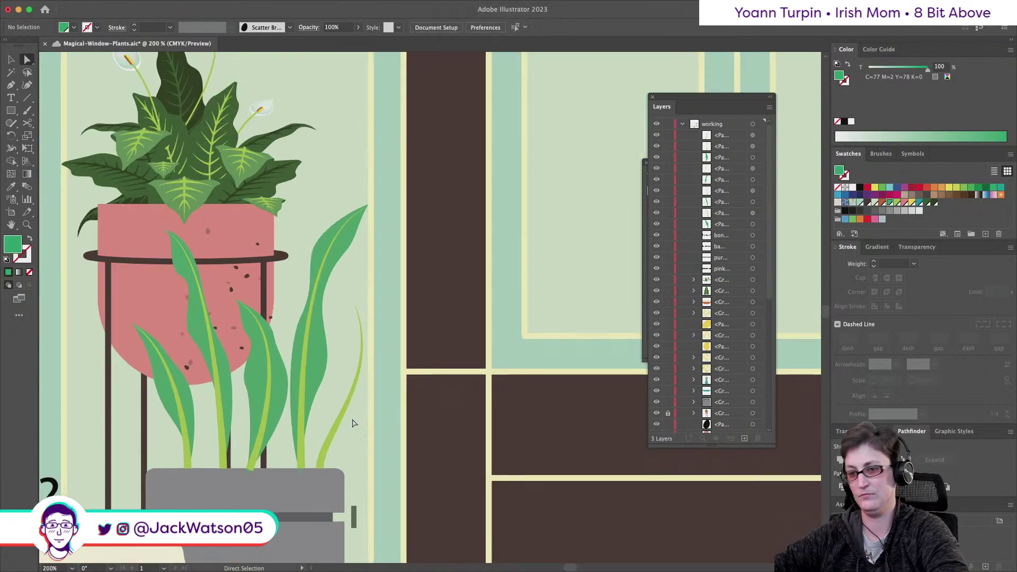
Start a fifth leaf with the Pen tool near the fifth stem's tip and draw its wavy left edge to the stem's base
key("super+equal")
left_click(11, 85)
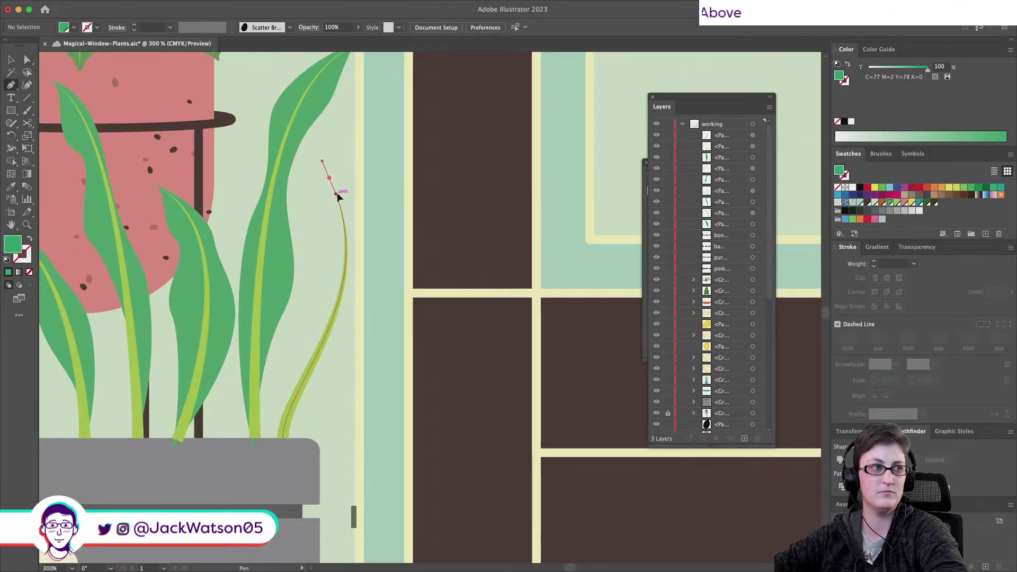
left_click(335, 195)
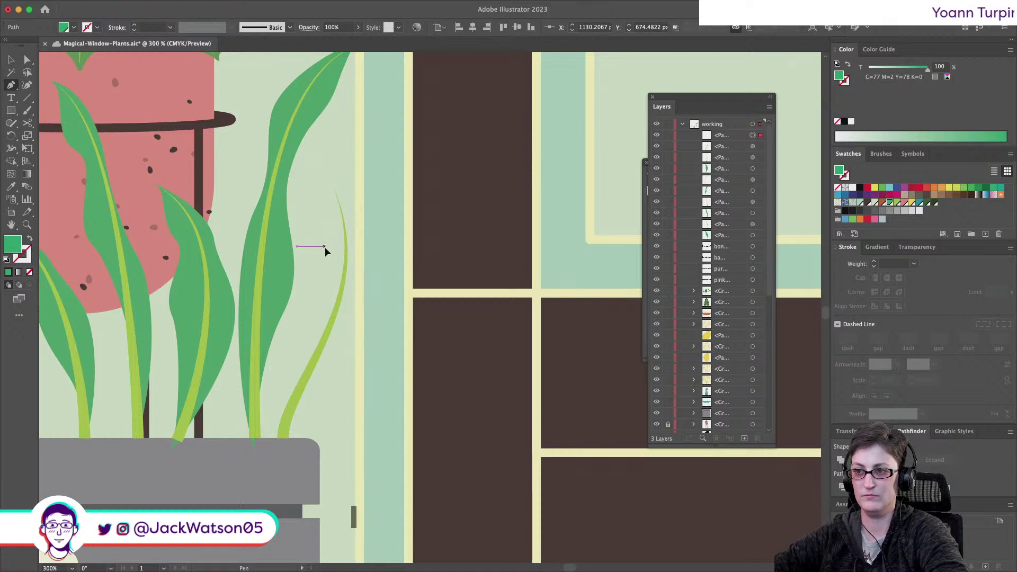
left_click_drag(332, 271, 333, 272)
left_click_drag(315, 310, 318, 339)
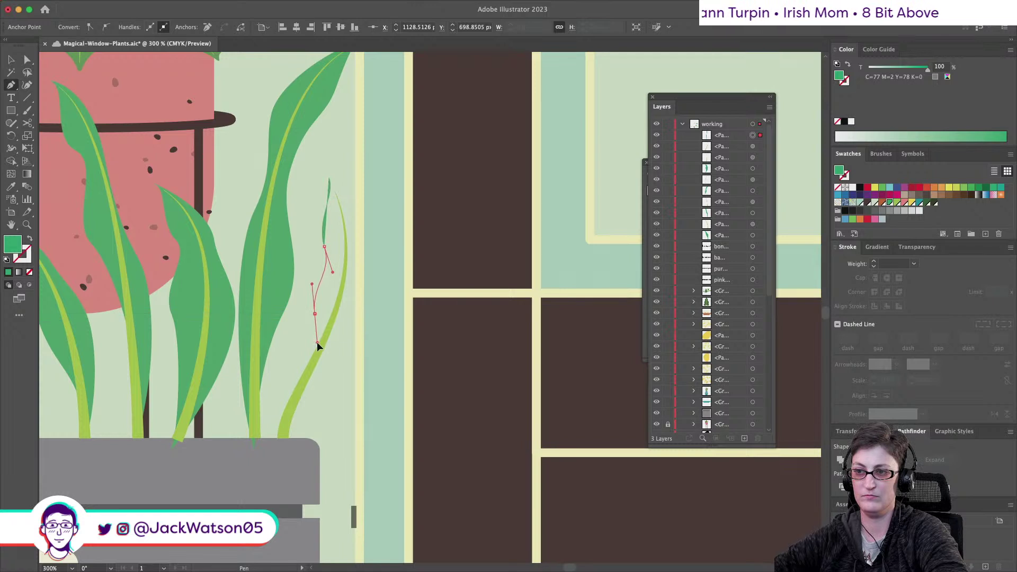
left_click_drag(284, 424, 295, 471)
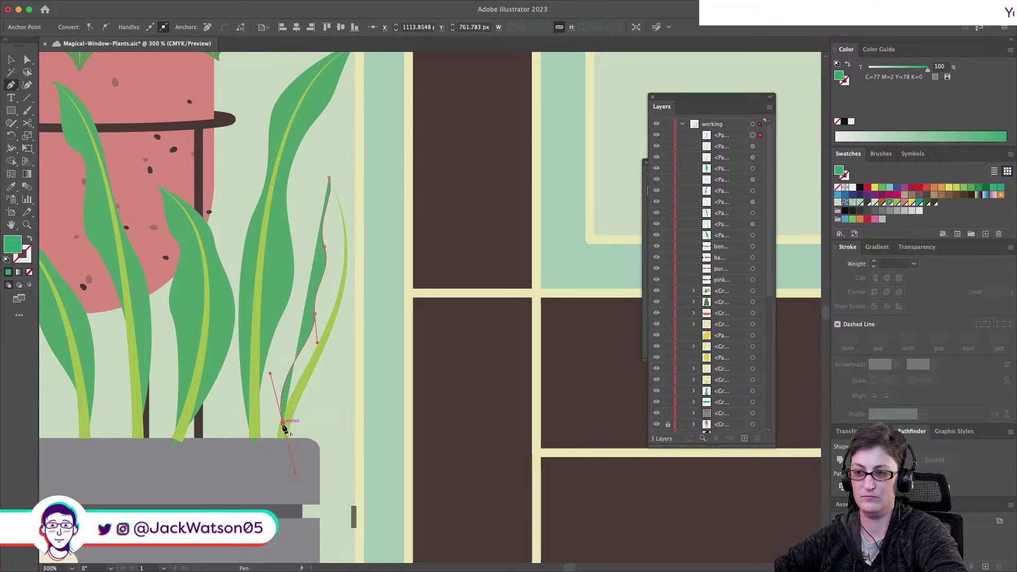
Draw the fifth leaf's right edge with curved anchors up to the tip and close the outline
left_click(326, 374)
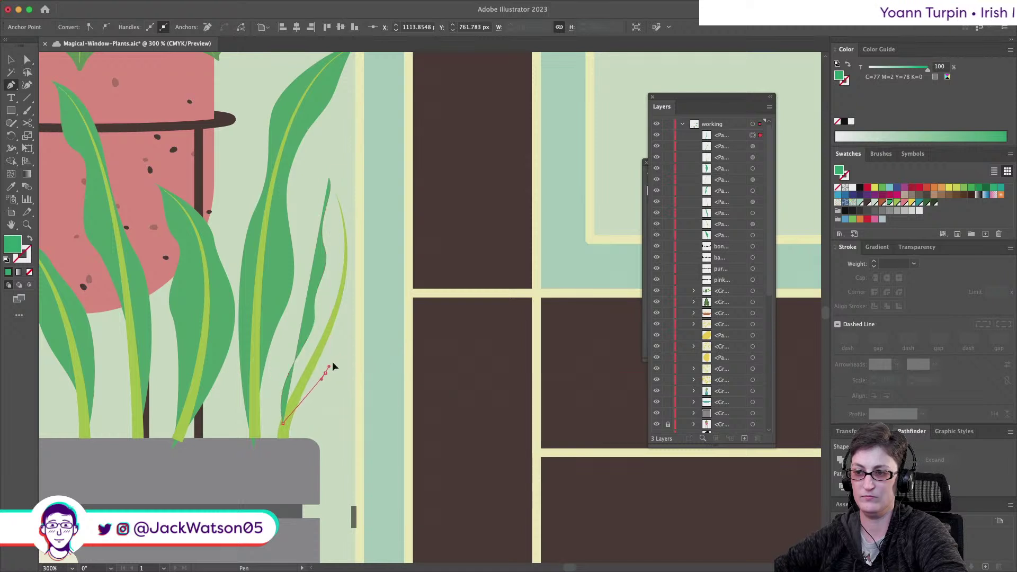
left_click_drag(350, 357, 352, 350)
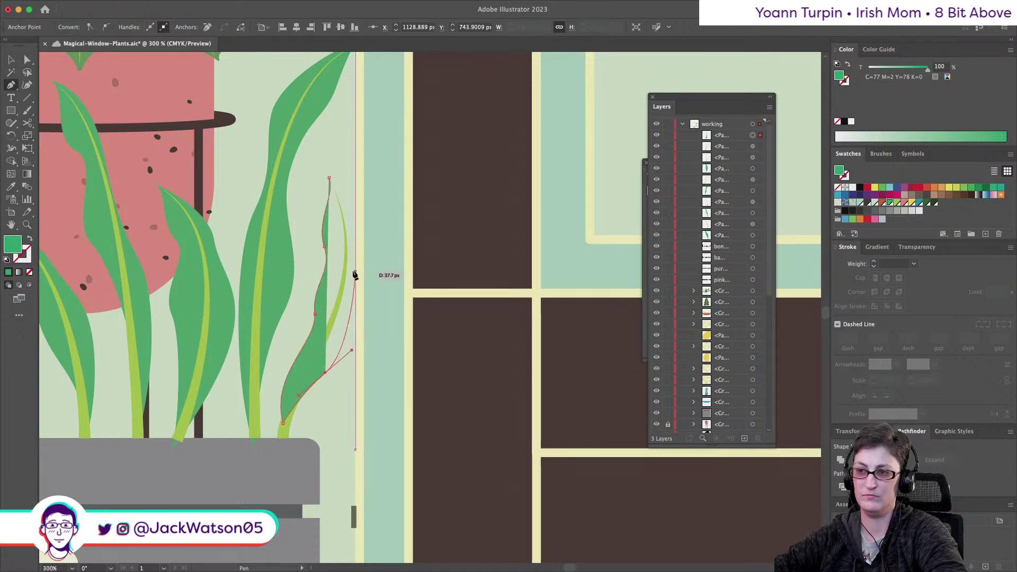
left_click_drag(357, 289, 351, 260)
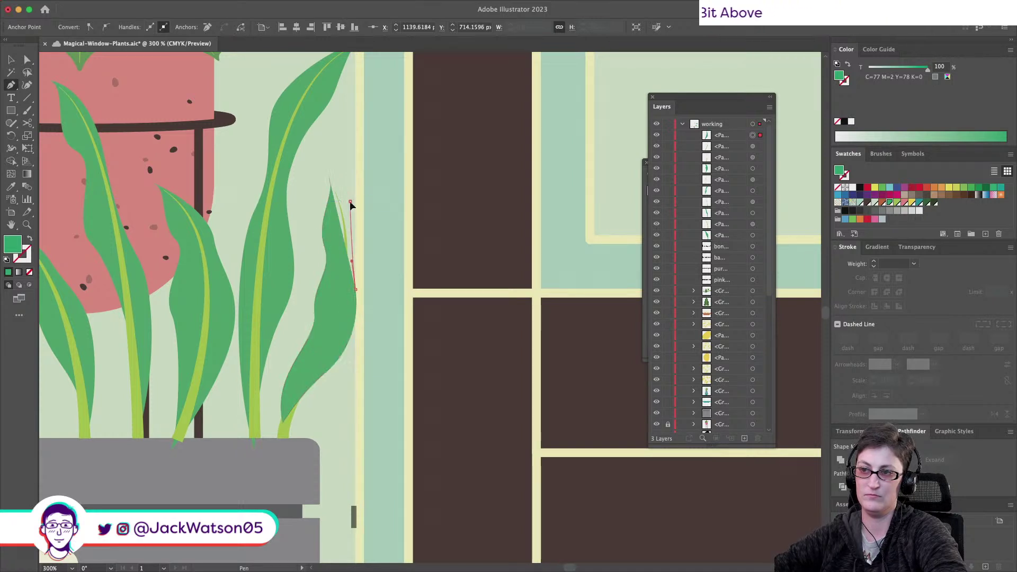
left_click_drag(329, 178, 333, 180)
key("shift+super+a")
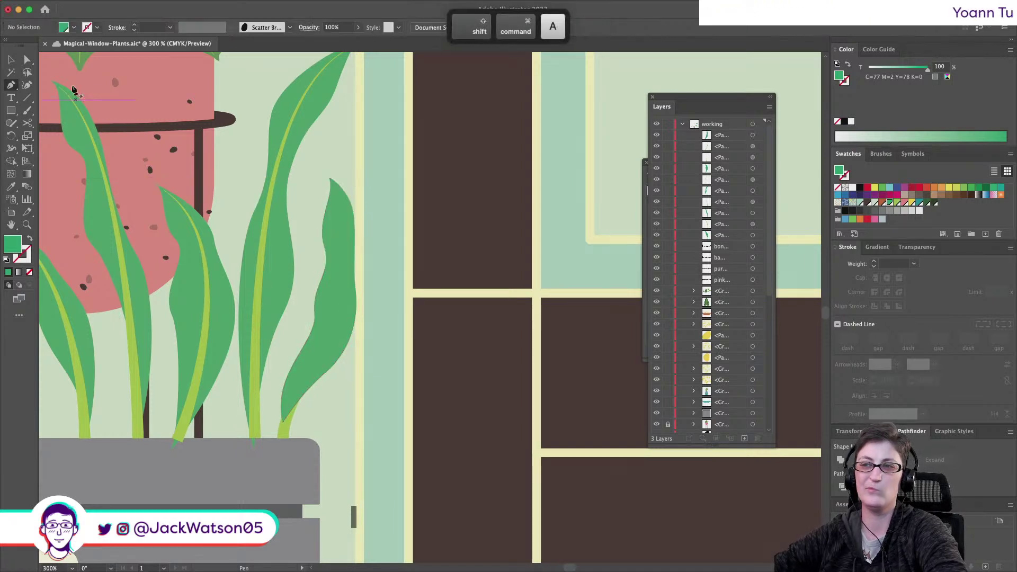
Restack the fifth green leaf directly behind its light green stem
left_click(28, 58)
left_click(342, 342)
key("super+x")
left_click(279, 296)
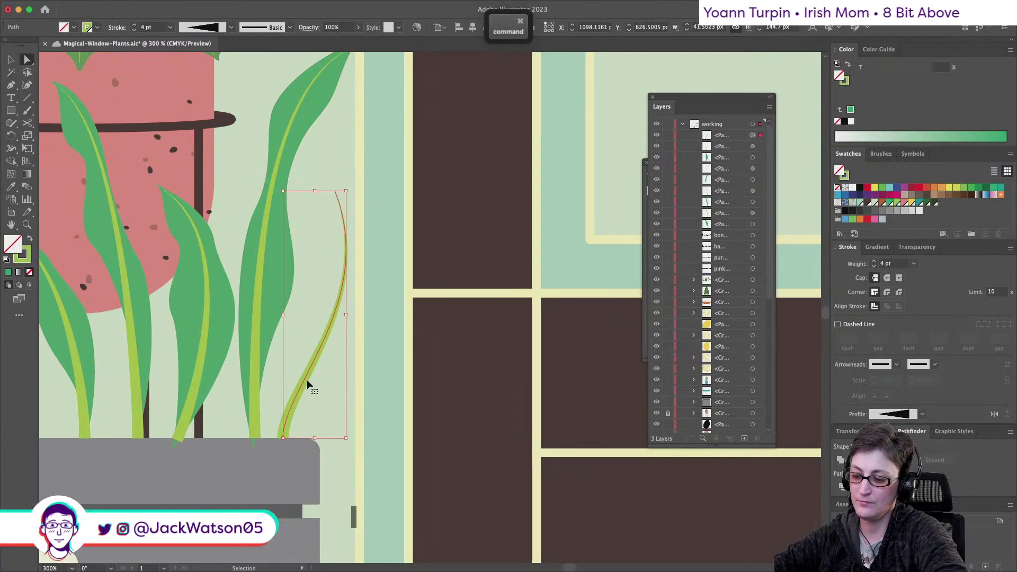
key("super+f")
key("super+z")
key("super+b")
key("shift+super+a")
Shift the fifth leaf inward, then nudge all five leaves with their stems left and scale them down slightly to fit the grey planter
key("super+1")
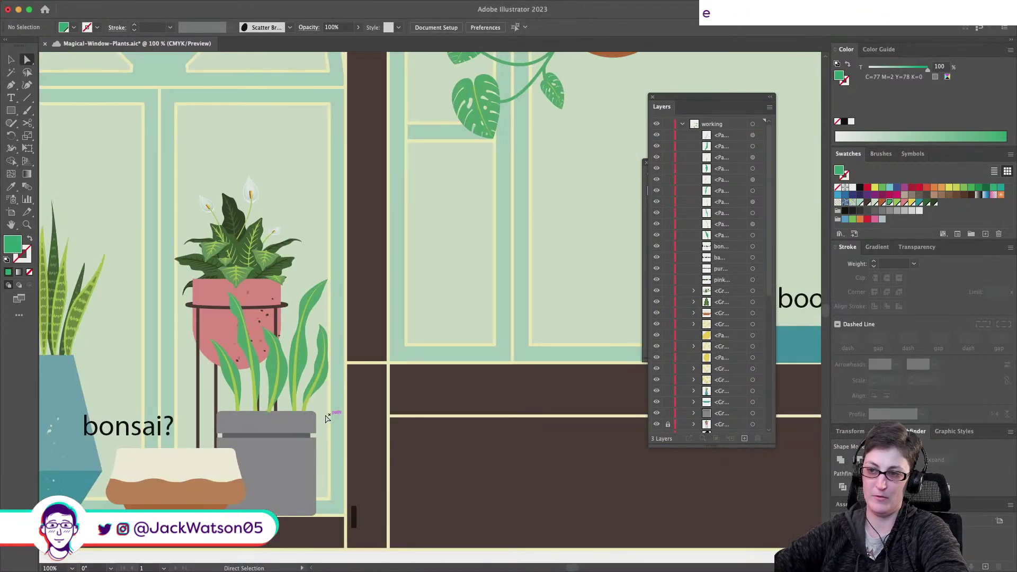
scroll(335, 414, "up", 3)
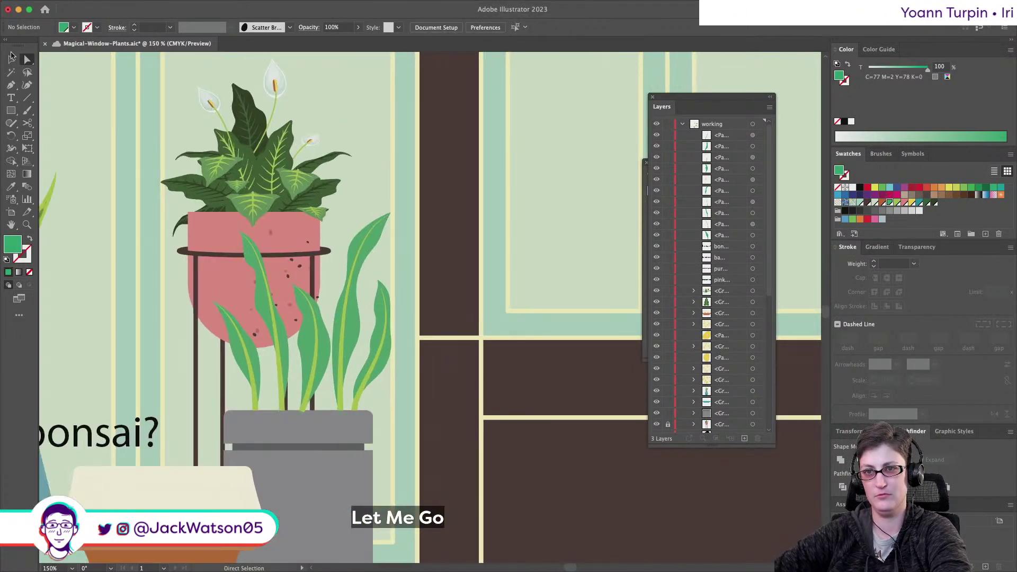
scroll(77, 149, "left", 3)
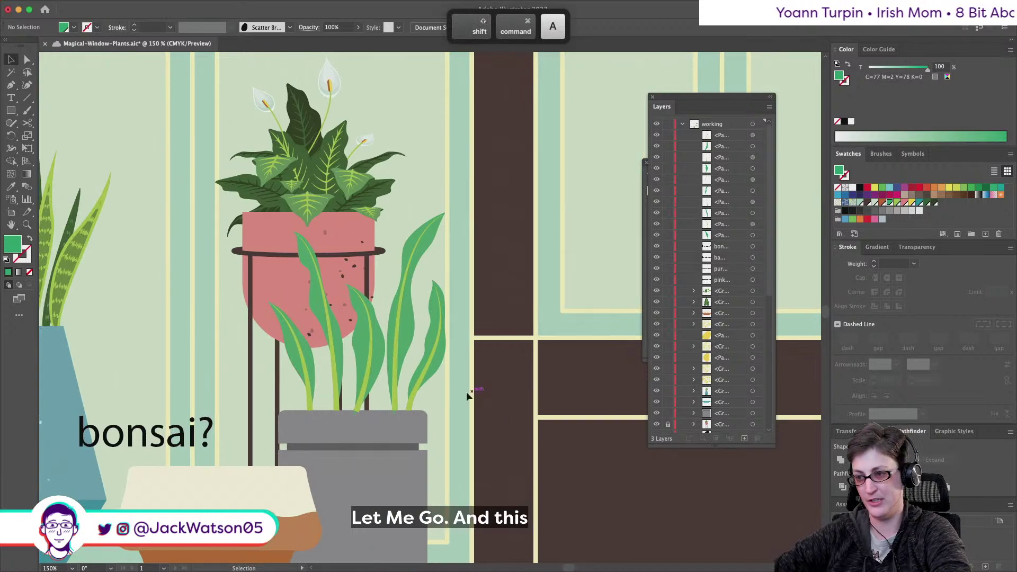
left_click(424, 355, "shift")
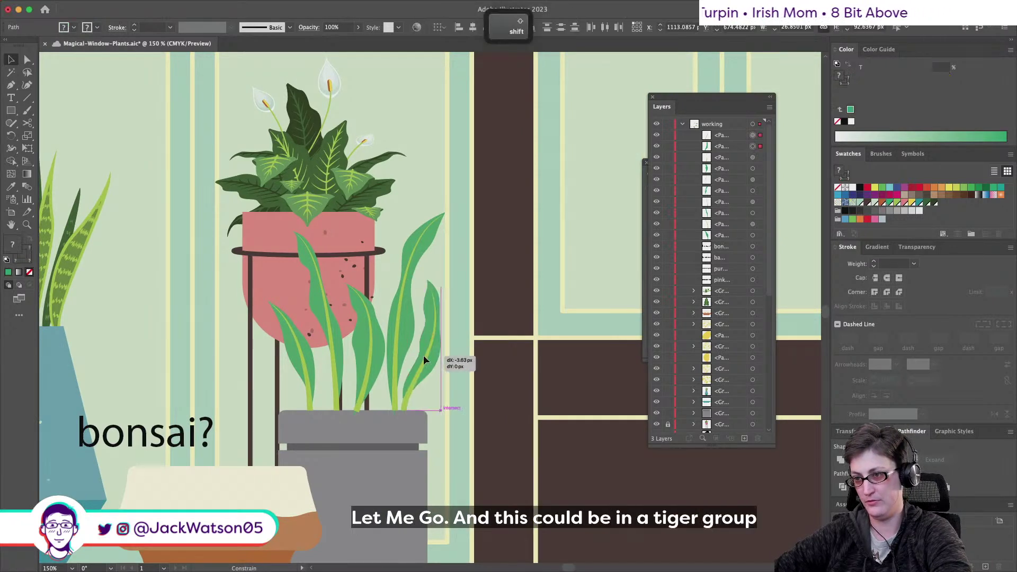
left_click_drag(311, 390, 409, 386)
key("Left")
key("Left")
key("Left")
key("Left")
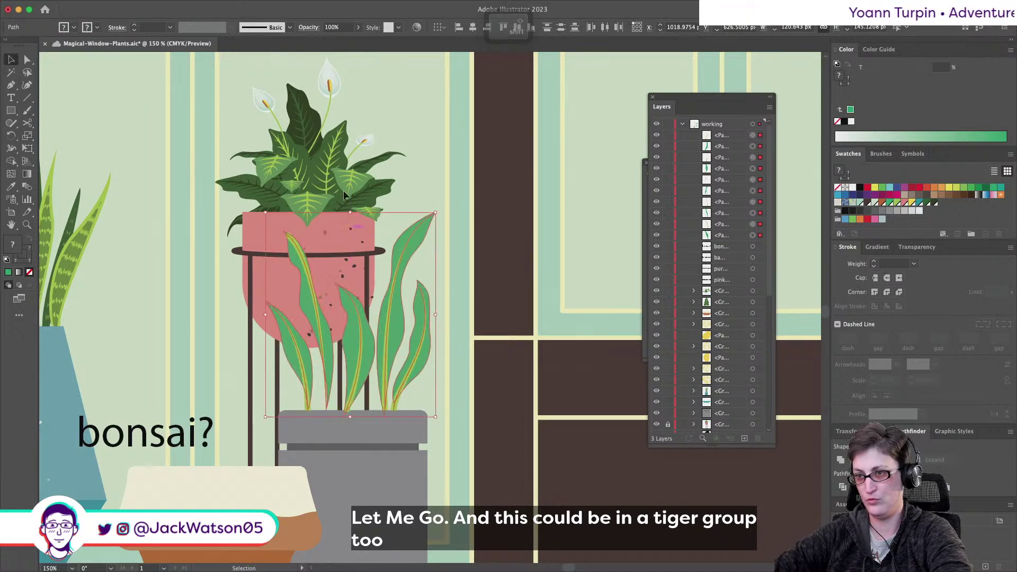
left_click_drag(349, 212, 347, 227)
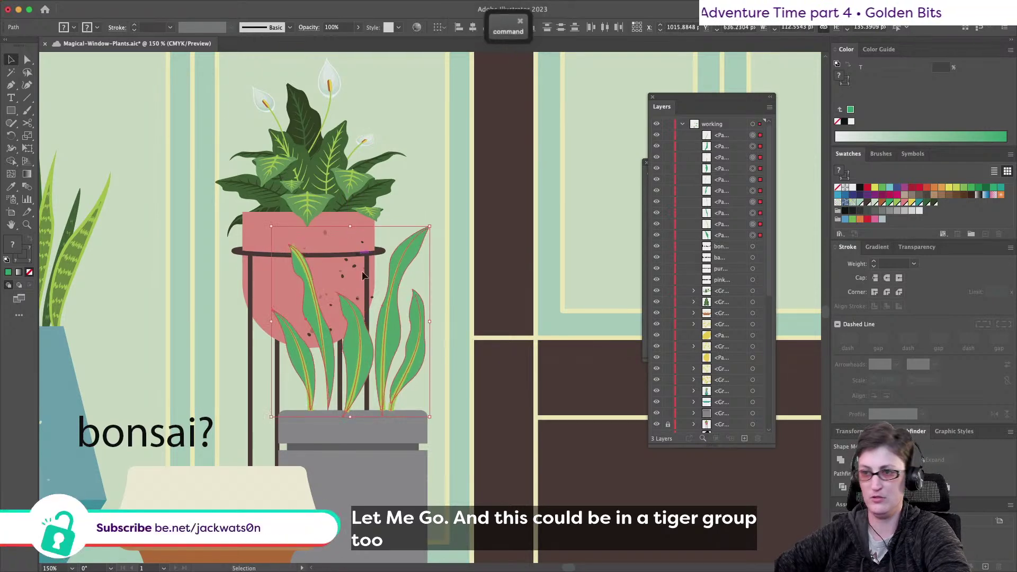
key("super+shift+a")
Rotate the fifth leaf and its stem slightly clockwise and move its base against the tall fourth leaf's base
key("super+0")
key("super+equal")
key("super+equal")
key("super+equal")
left_click(380, 323)
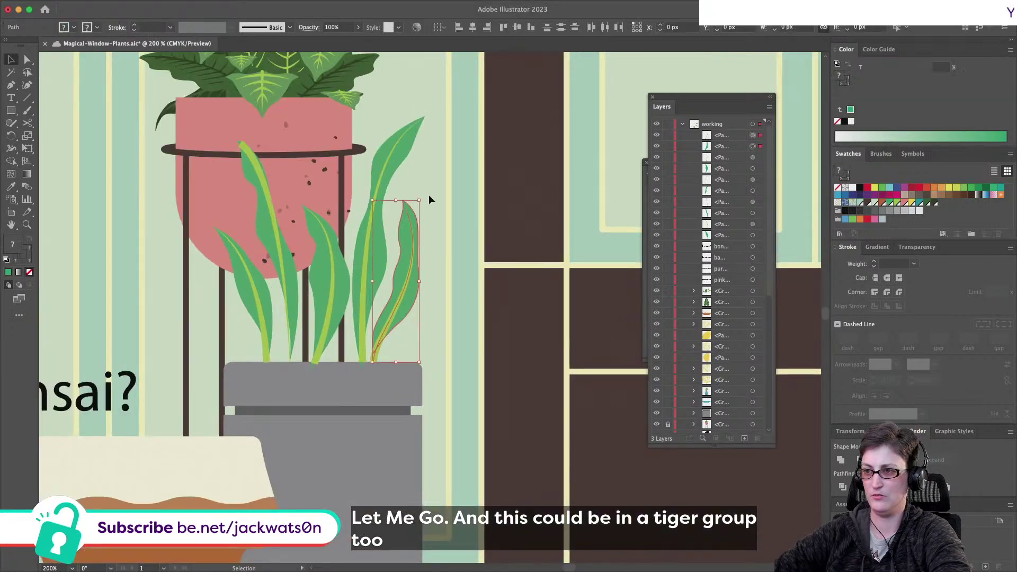
left_click_drag(426, 197, 430, 199)
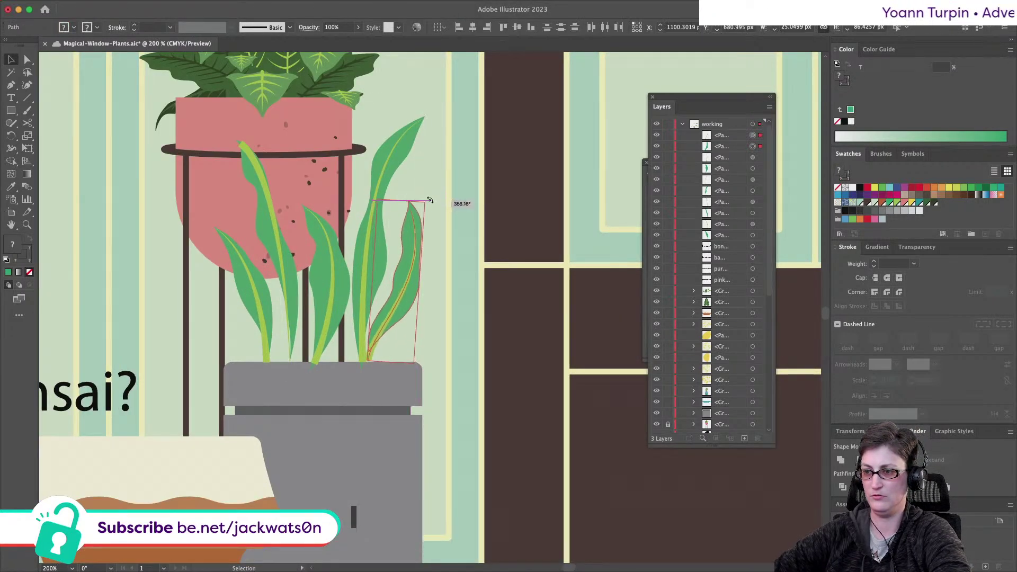
left_click_drag(415, 259, 414, 268)
left_click_drag(324, 331, 322, 332)
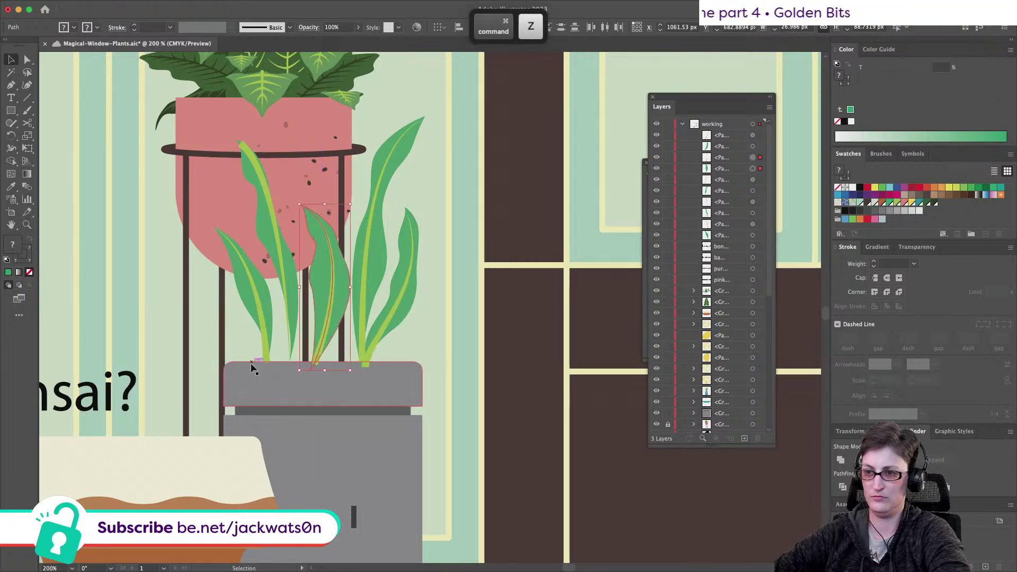
Rotate the leftmost leaf and its stem about 10° counterclockwise and move its base beside the second leaf's base
left_click(249, 345)
left_click_drag(210, 224, 198, 231)
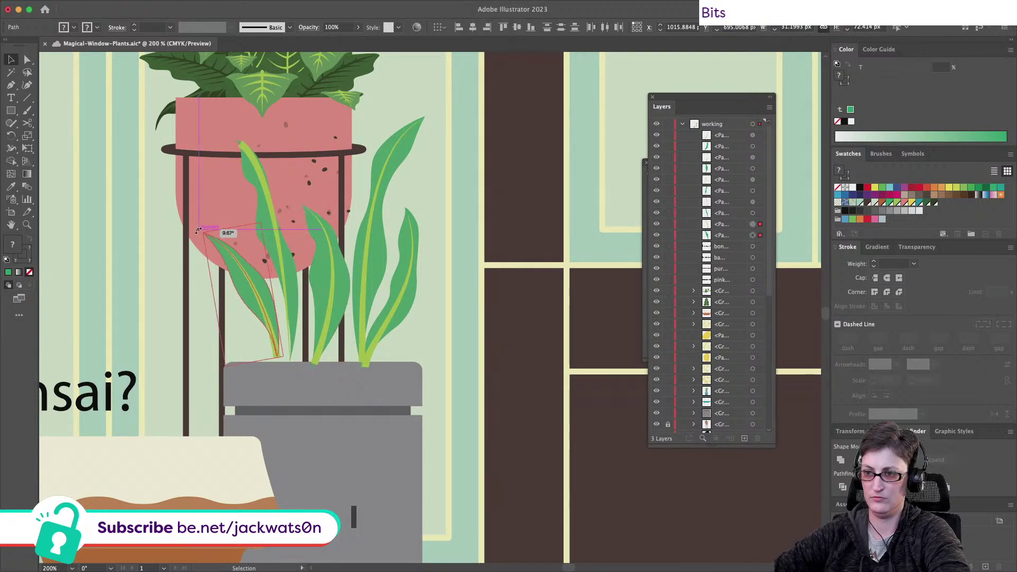
left_click_drag(255, 275, 259, 285)
left_click_drag(240, 332, 329, 176)
key("super+shift+a")
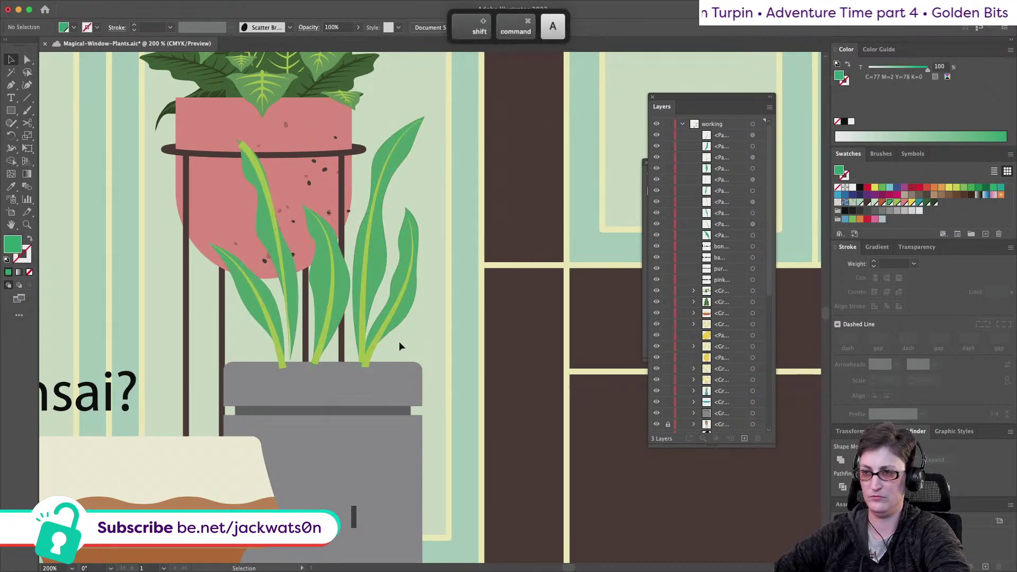
Group all the calla lily leaves and stems and place the group directly behind the grey planter
scroll(398, 343, "down", 5)
scroll(399, 345, "up", 1)
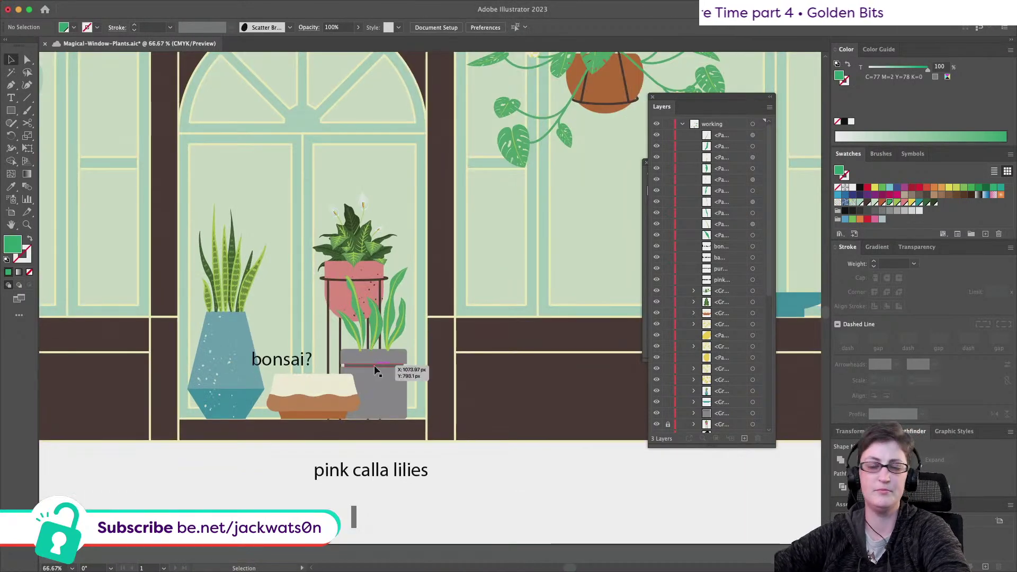
scroll(374, 369, "up", 1)
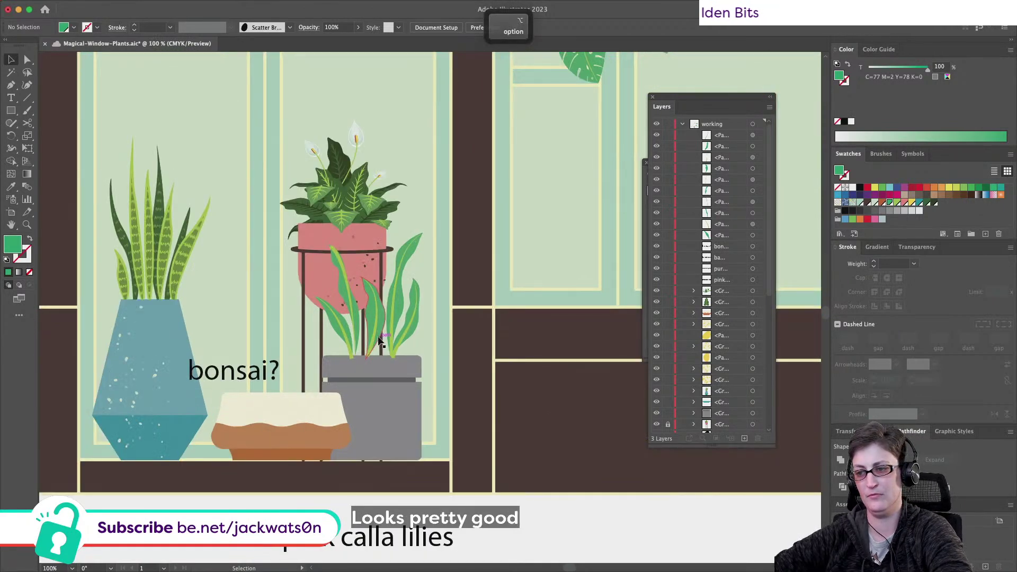
scroll(379, 340, "up", 1)
scroll(379, 342, "up", 3)
scroll(379, 342, "right", 3)
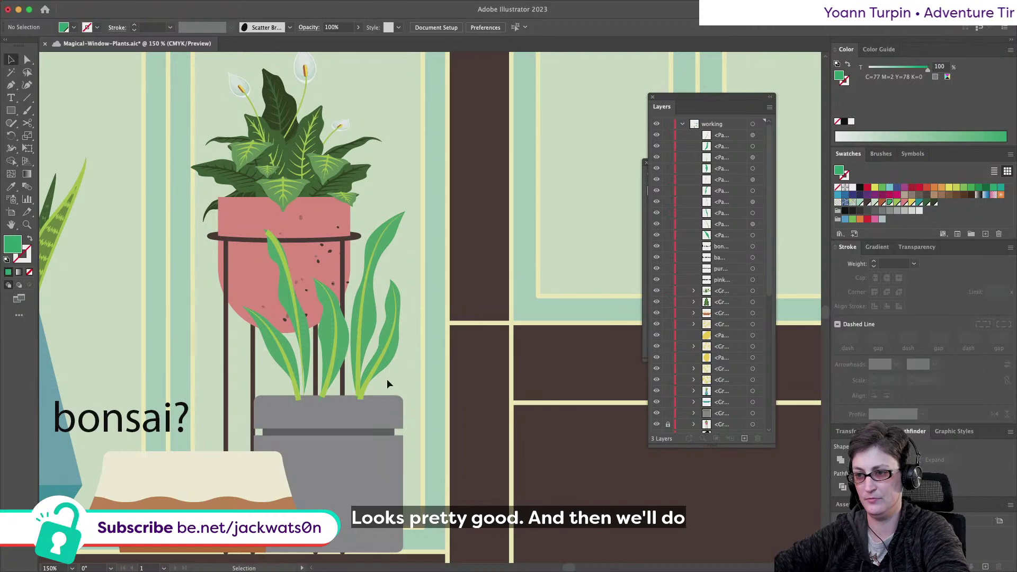
left_click(259, 379)
key("super+x")
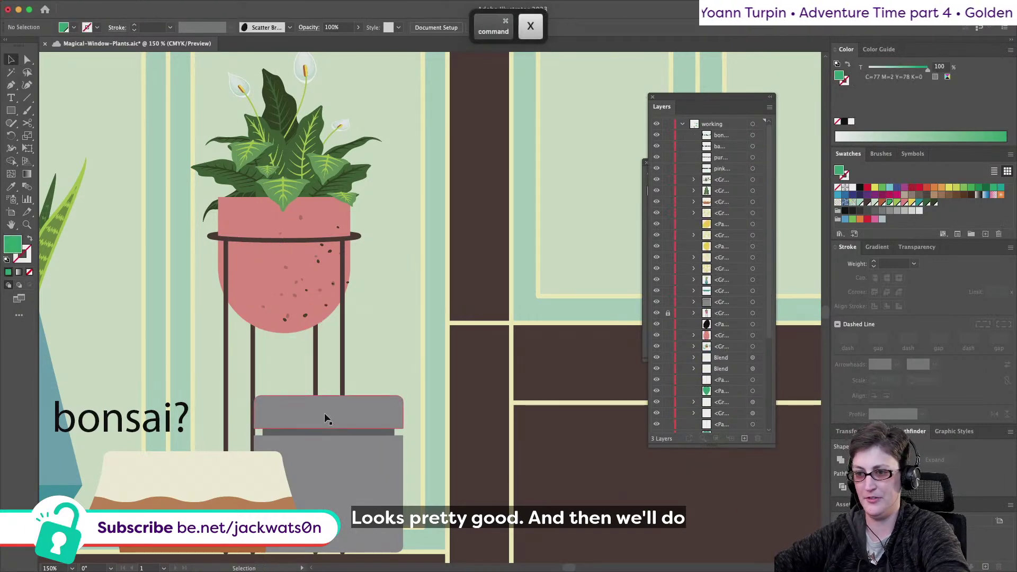
left_click(324, 412)
key("super+b")
key("super+shift+a")
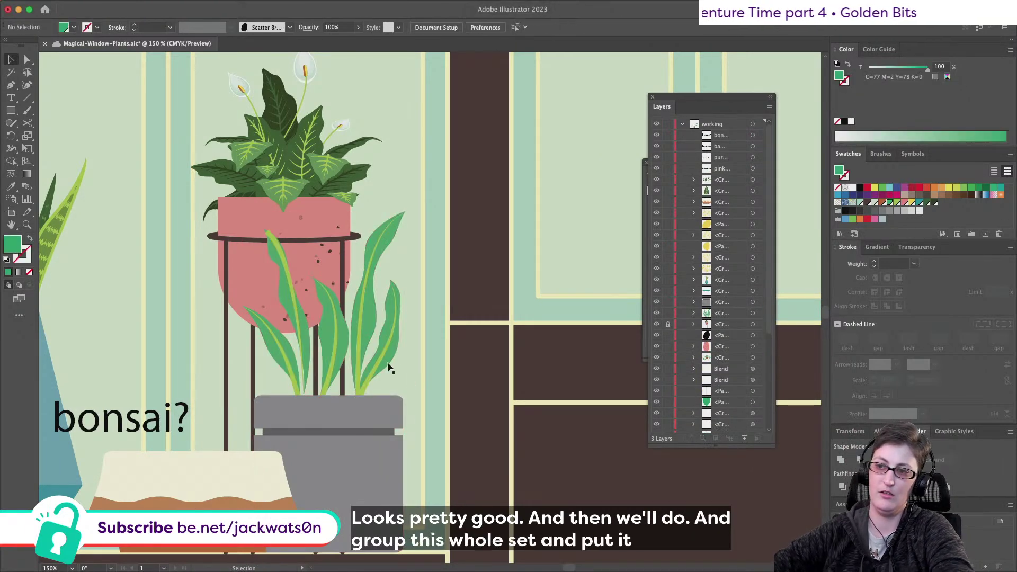
Isolate the leaf group, duplicate the tall fourth leaf with its stem in place, and reflect the copy horizontally
key("alt")
scroll(316, 361, "up", 3)
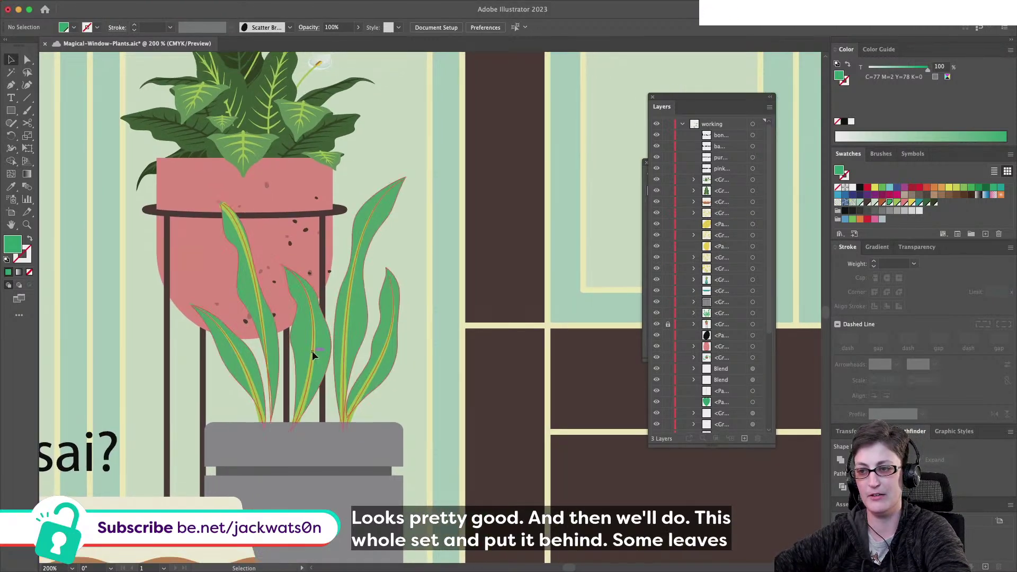
double_click(312, 351)
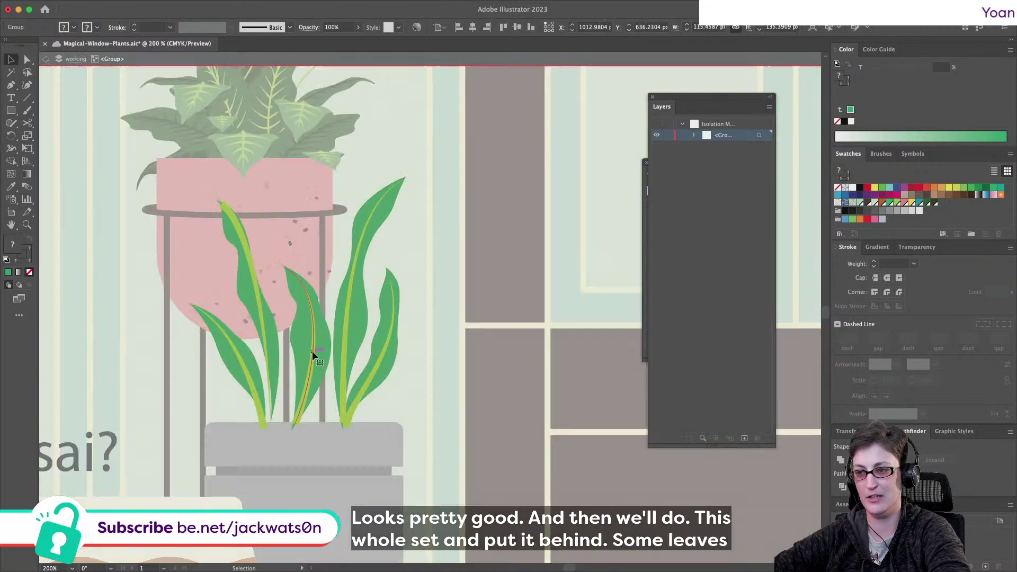
left_click(366, 264)
key("super+f")
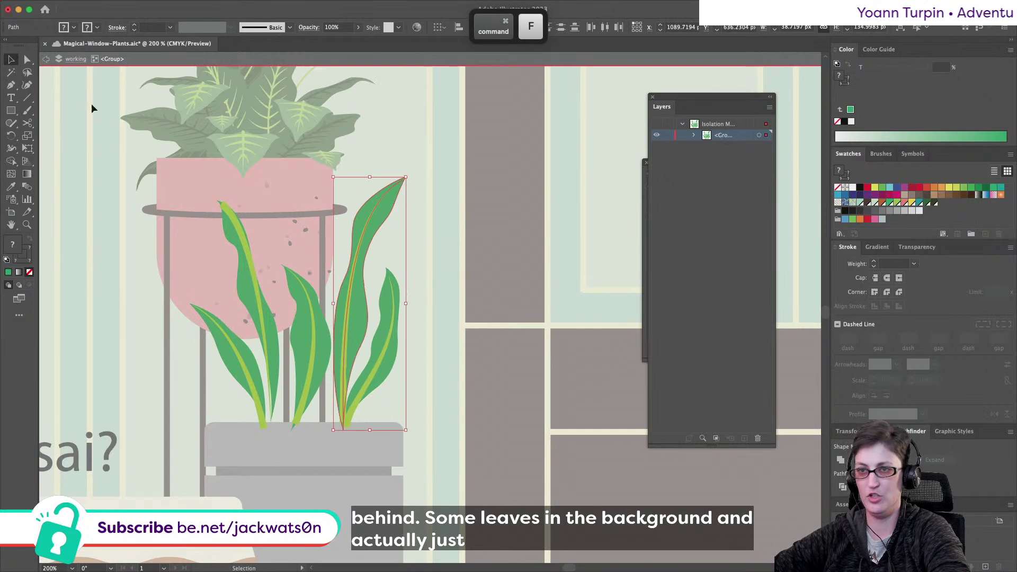
left_click(130, 6)
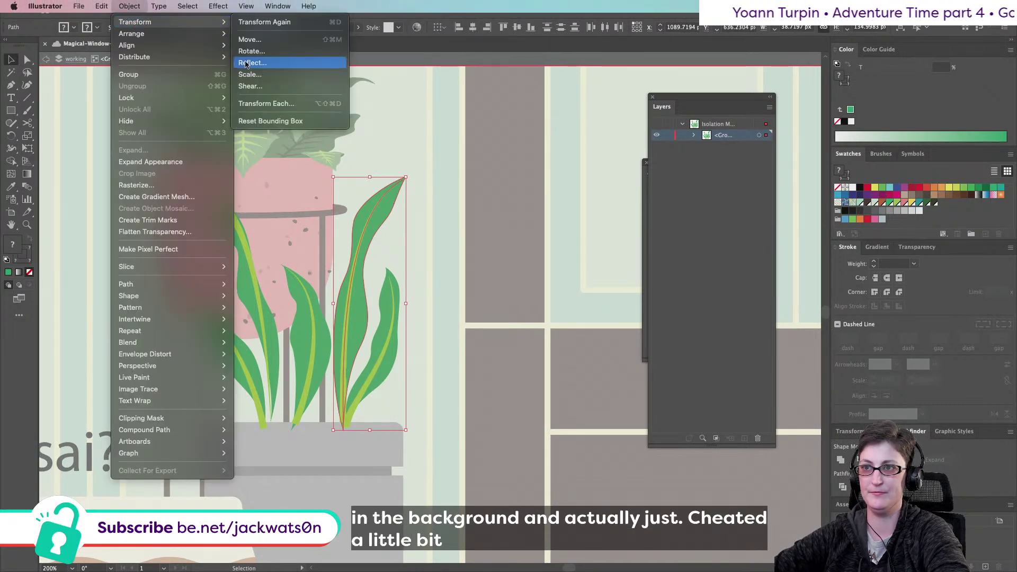
left_click(245, 65)
key("Return")
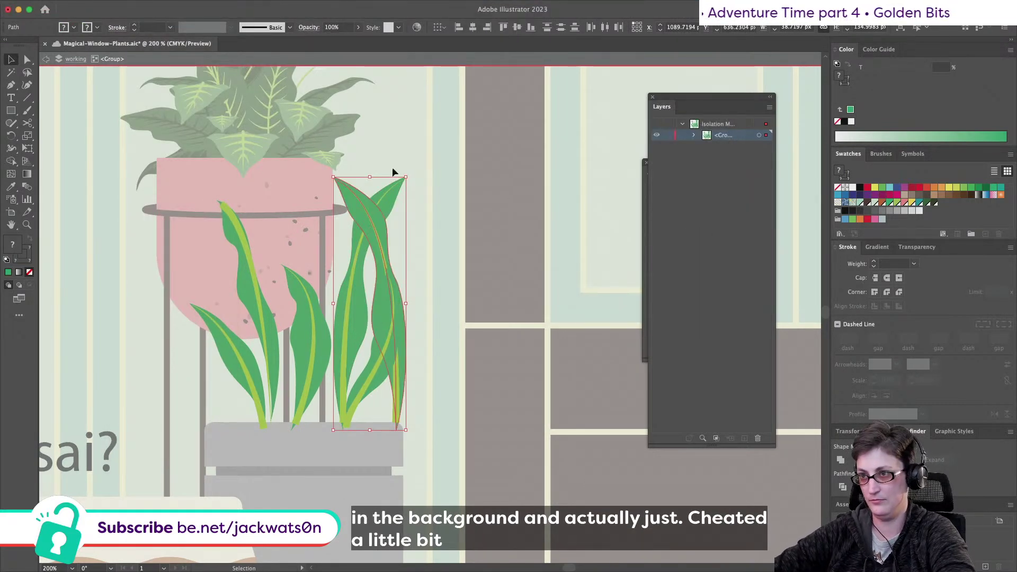
Shrink the mirrored leaf copy, reset its bounding box, tilt it to the left and position it between the second and third leaves
left_click_drag(369, 174, 398, 205)
left_click(27, 148)
left_click_drag(385, 241, 270, 256)
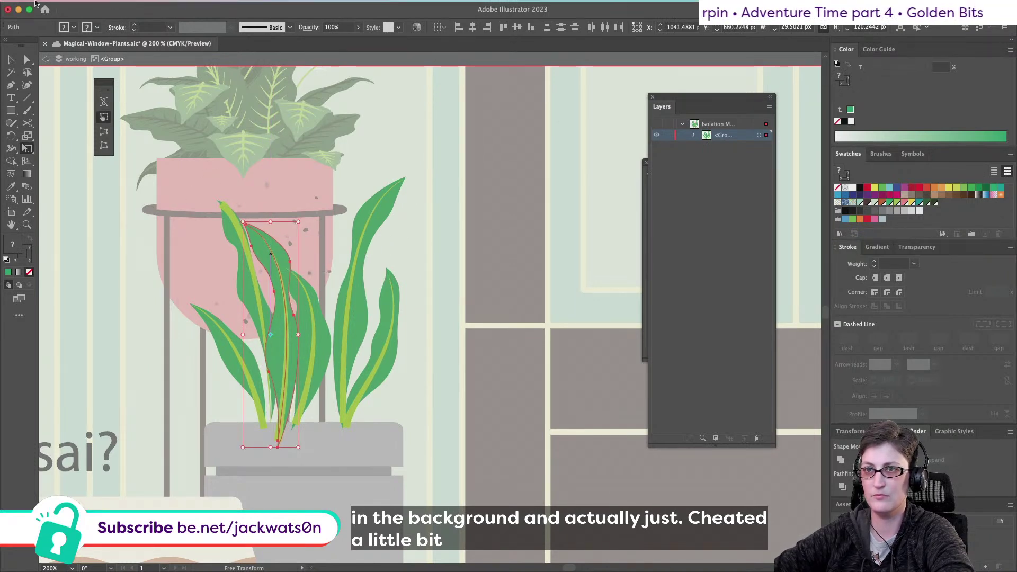
left_click(121, 6)
left_click(265, 118)
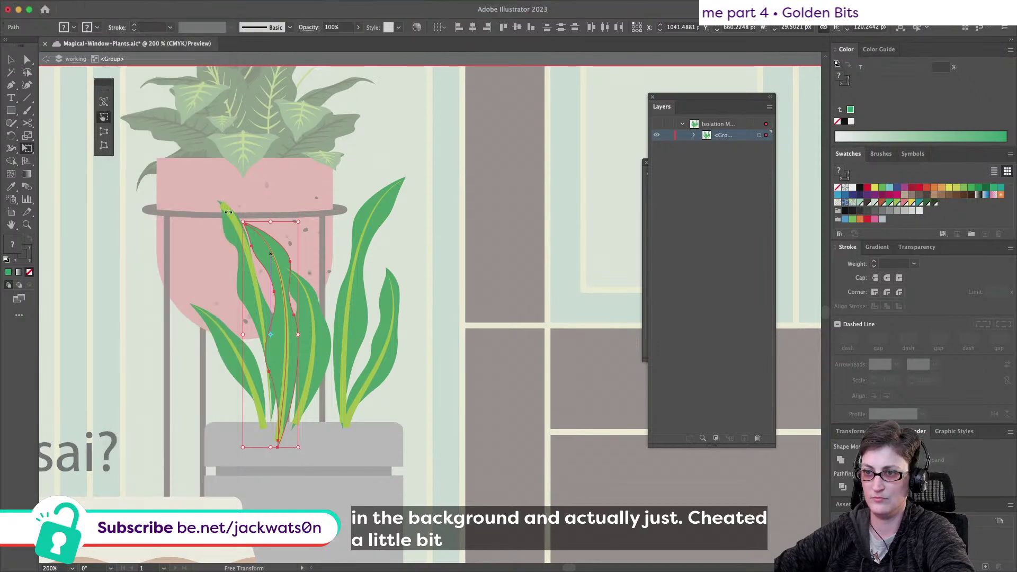
left_click_drag(233, 215, 211, 224)
left_click_drag(274, 320, 298, 322)
Restack the mirrored leaf copy behind the other leaves and fill its blade with dark green (C=79 M=36 Y=100 K=28)
key("super+shift+a")
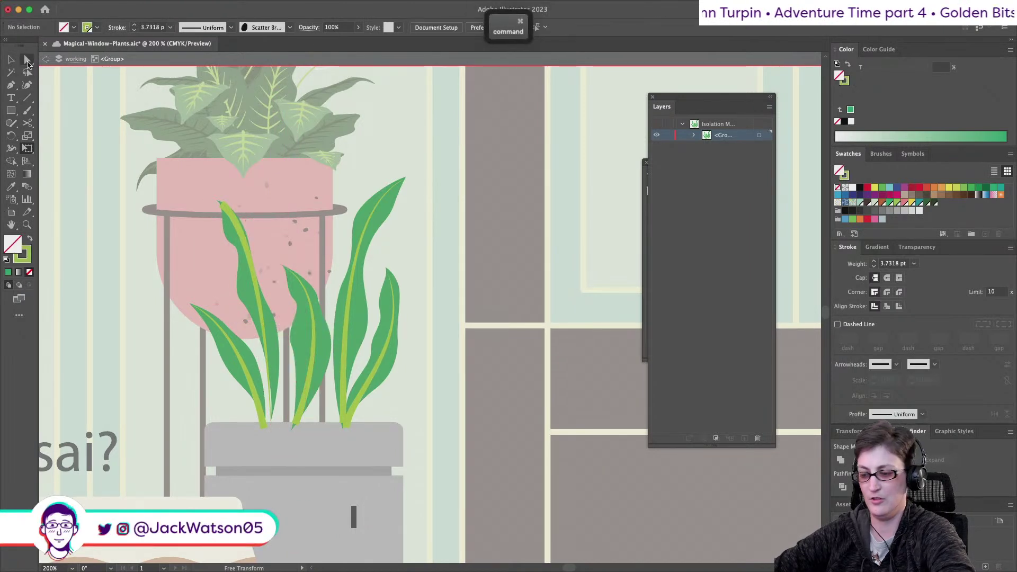
key("super+z")
left_click(28, 61)
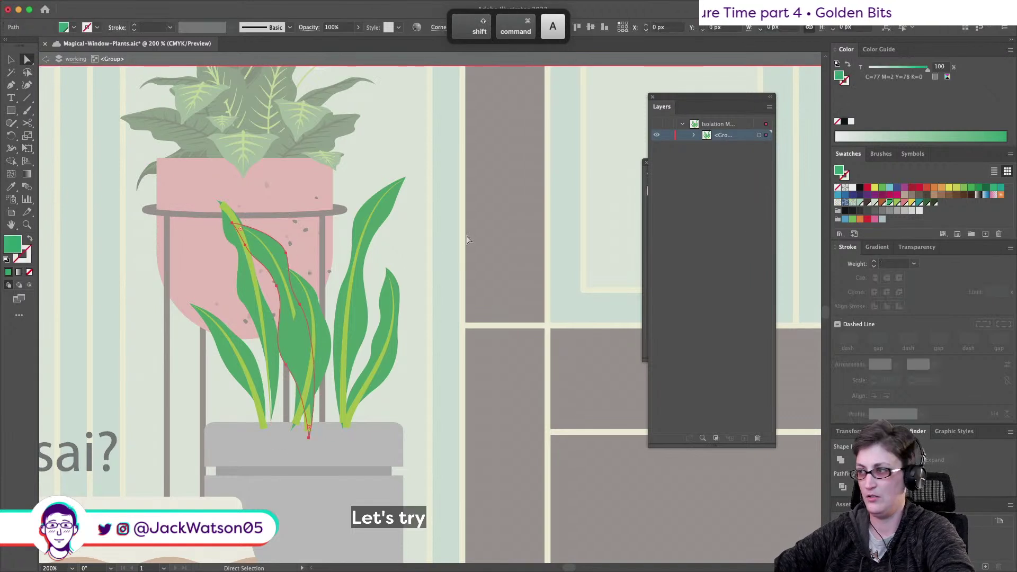
left_click(927, 203)
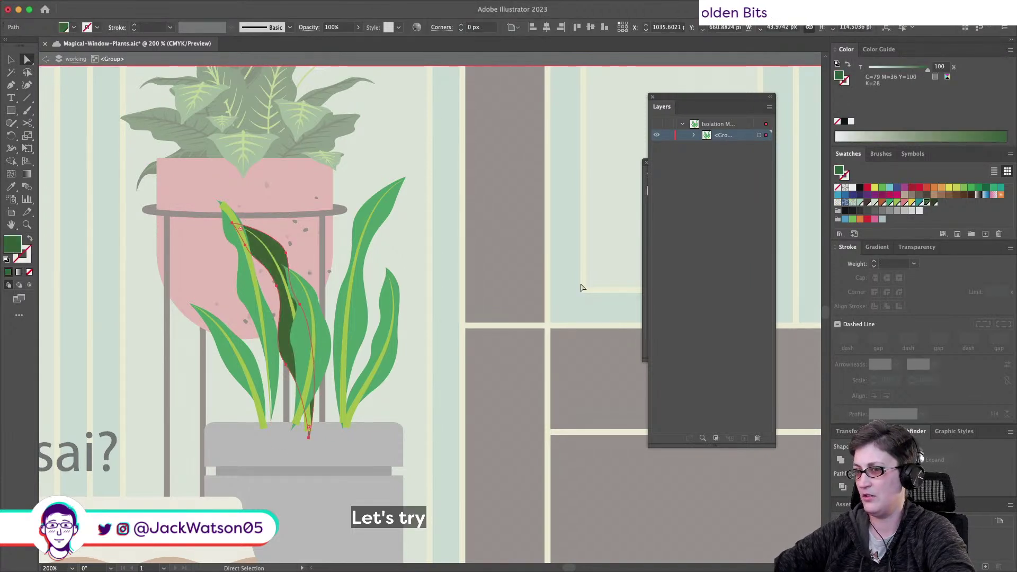
Try a different green swatch on the mirrored leaf copy's blade and return its fill to dark green (C=79 M=36 Y=100 K=28)
key("super+z")
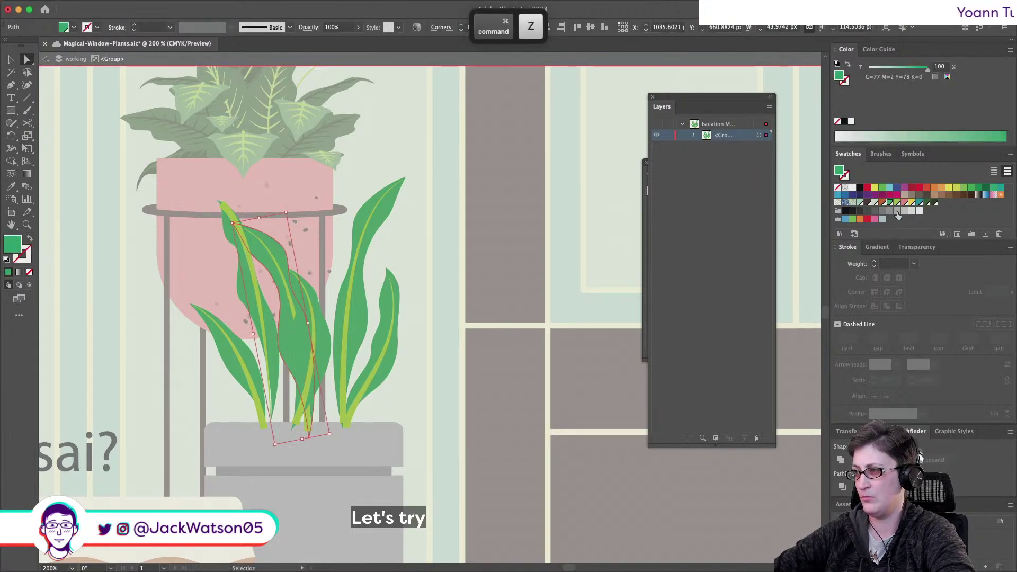
left_click(934, 203)
key("super+z")
left_click(926, 202)
key("shift+super+a")
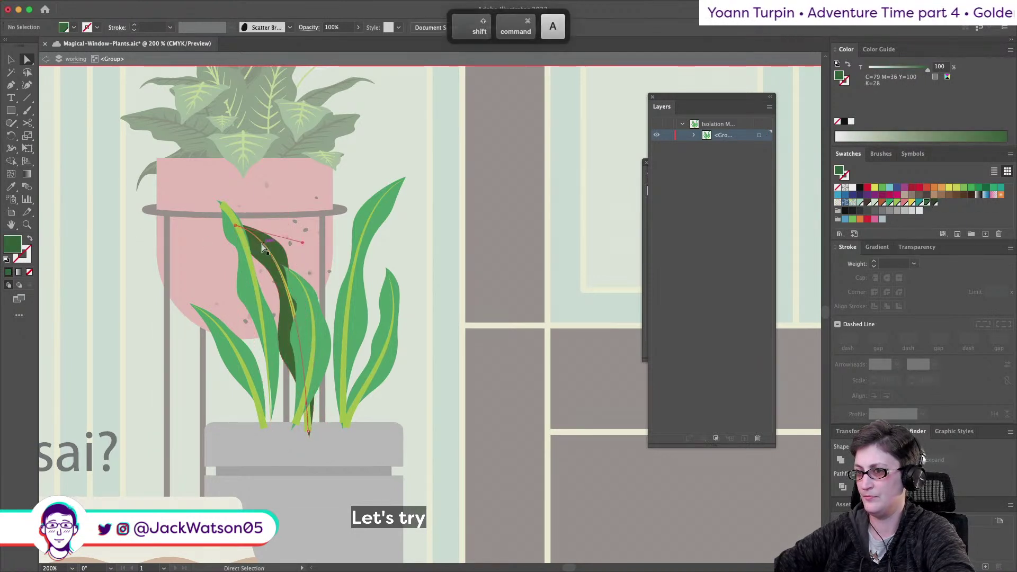
Group the dark green leaf's blade with its light green vein
left_click(263, 248)
key("BackSpace")
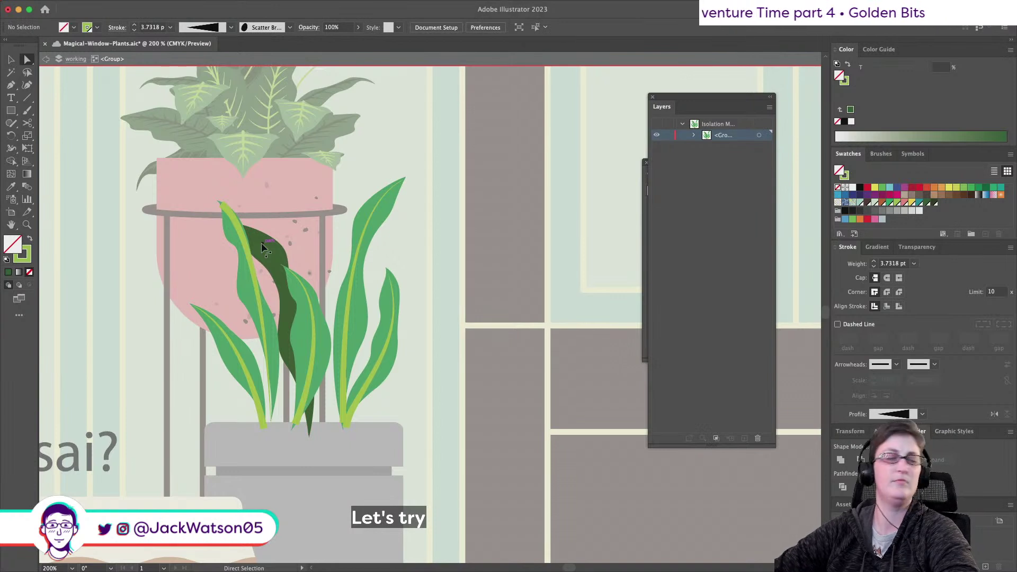
key("shift+super+a")
scroll(417, 334, "down", 1)
scroll(417, 335, "up", 1)
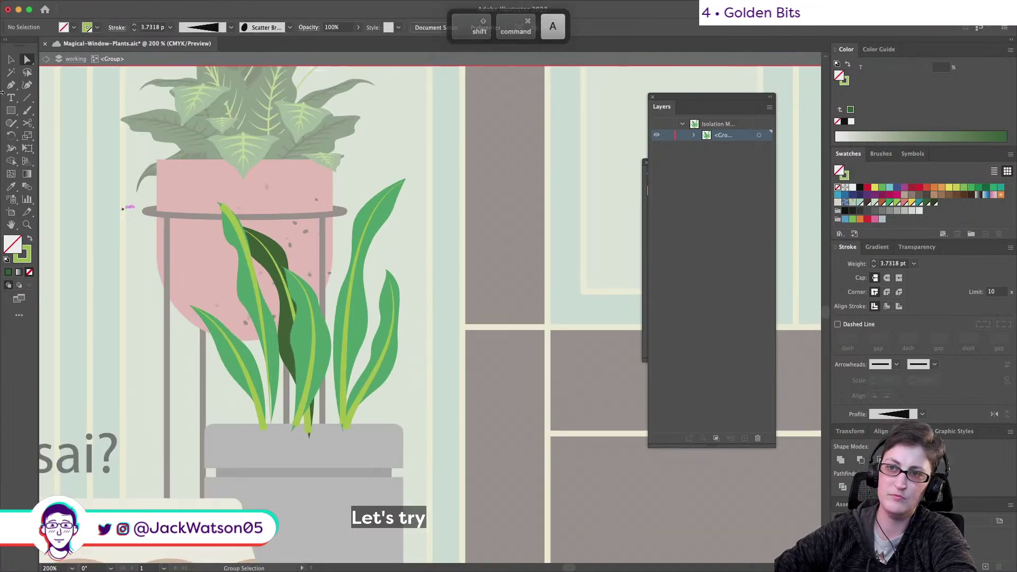
left_click(293, 240)
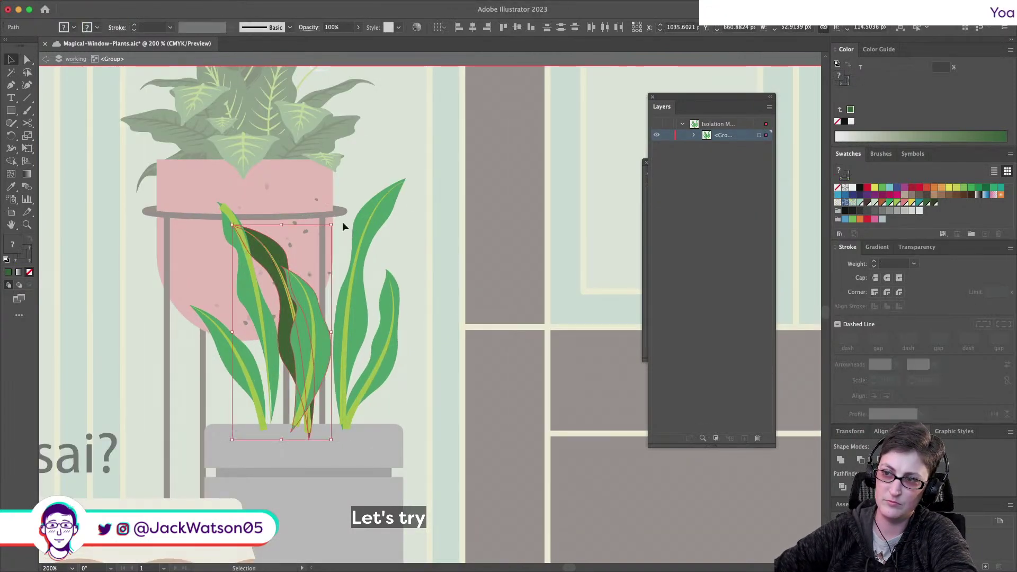
key("shift+super+a")
left_click(273, 246)
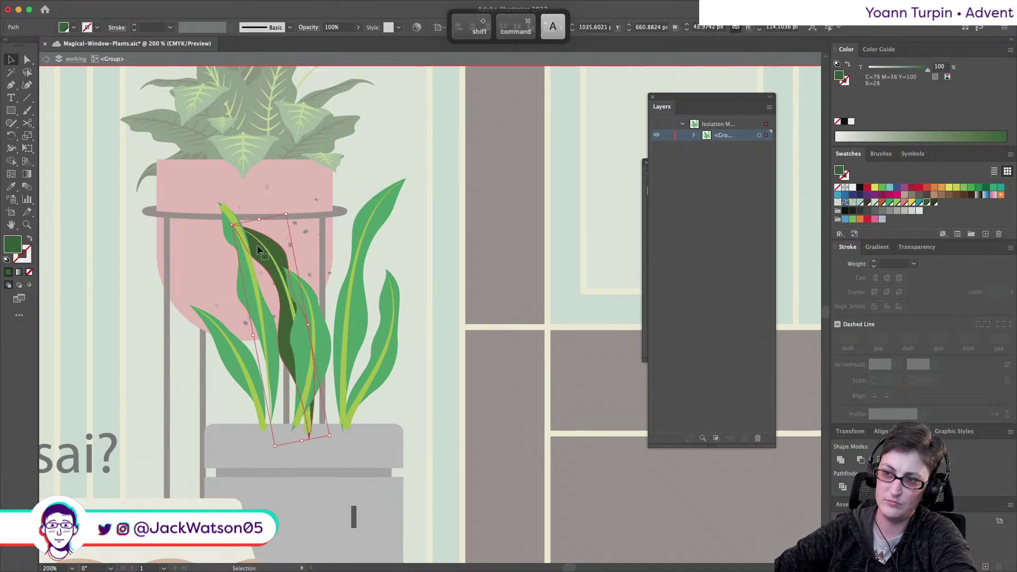
left_click(266, 252, "shift")
key("super+g")
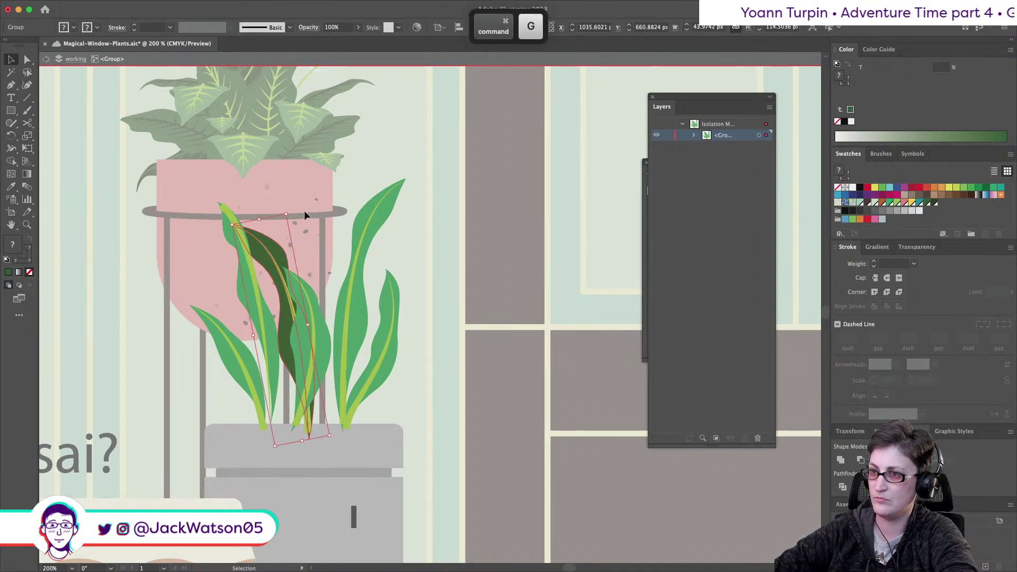
Move the dark leaf group behind the second leaf so its tip emerges between the first and second leaves
left_click_drag(264, 265, 234, 275)
key("super+z")
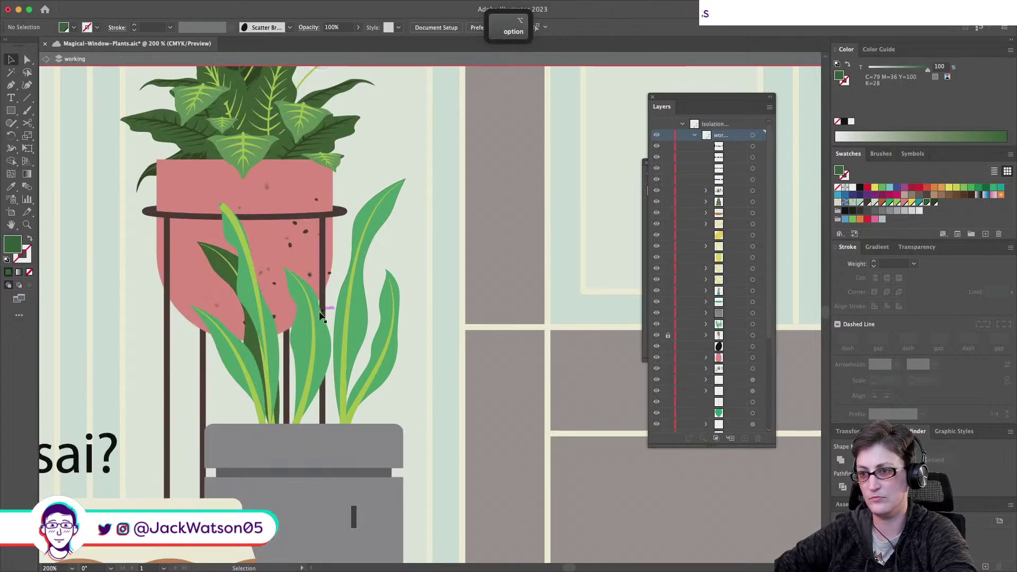
key("shift+super+z")
key("shift+super+a")
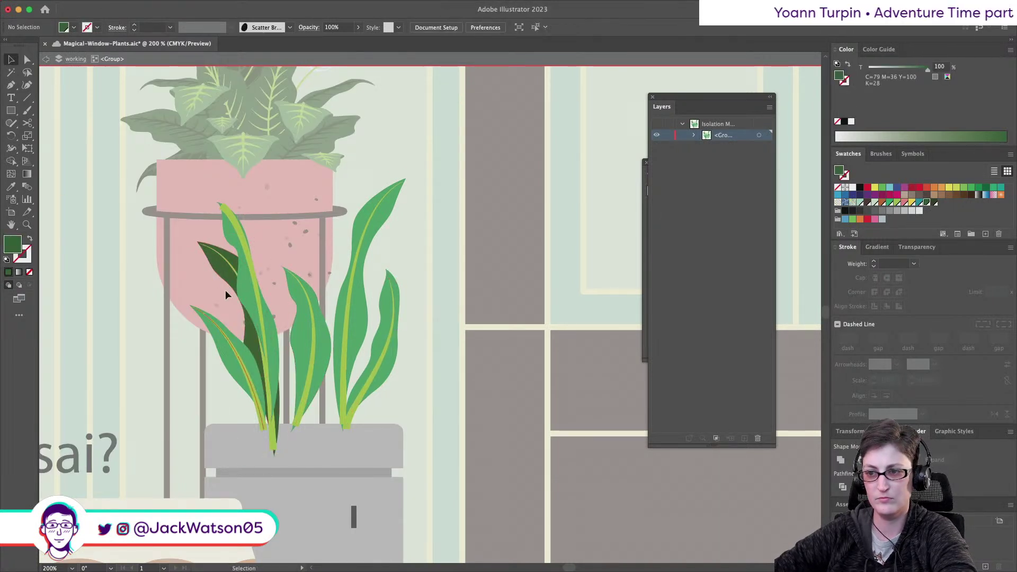
Group each bright green leaf's blade with its own vein
left_click(241, 368)
key("super+g")
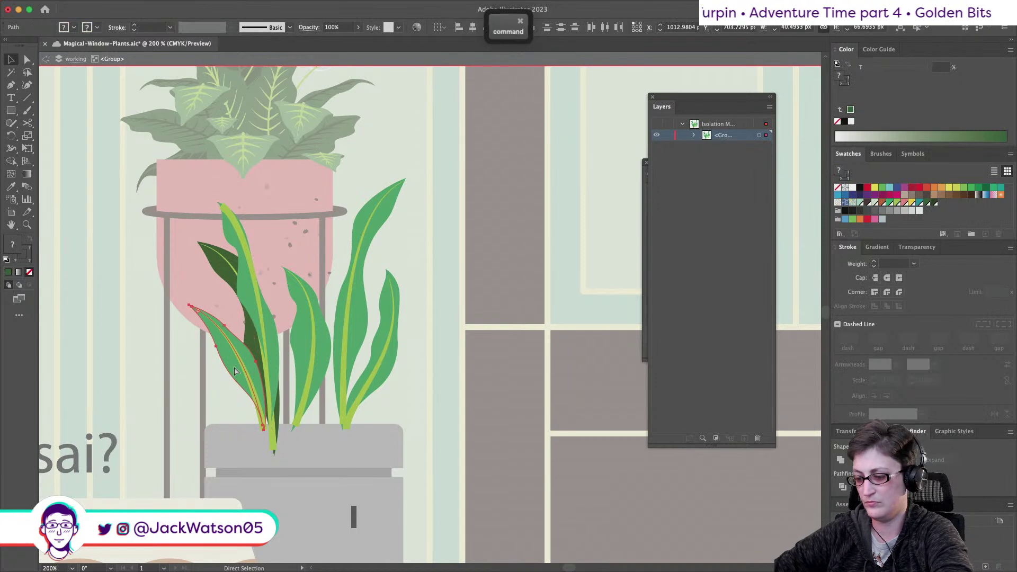
key("shift+super+a")
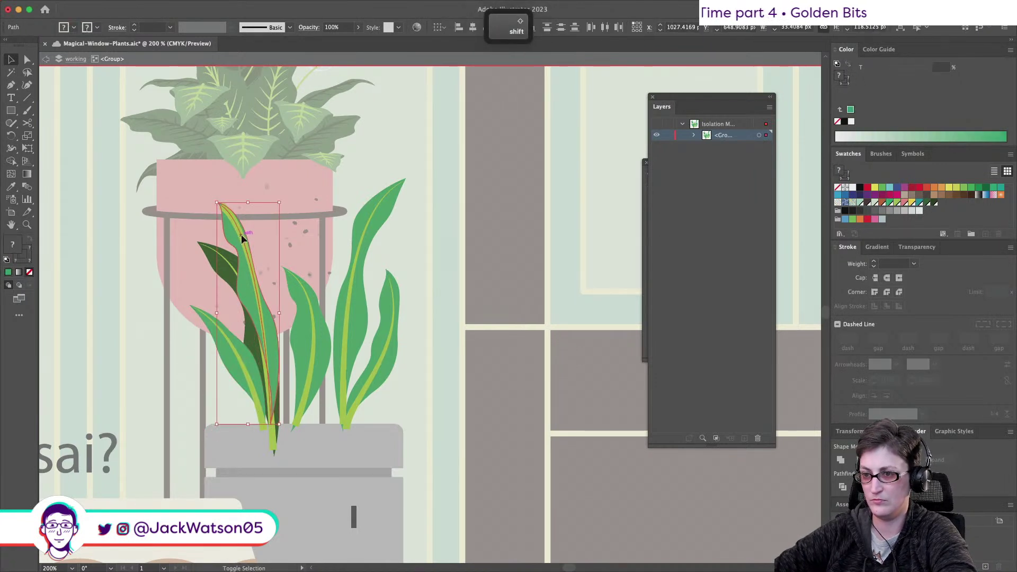
left_click_drag(241, 238, 301, 234)
key("super+z")
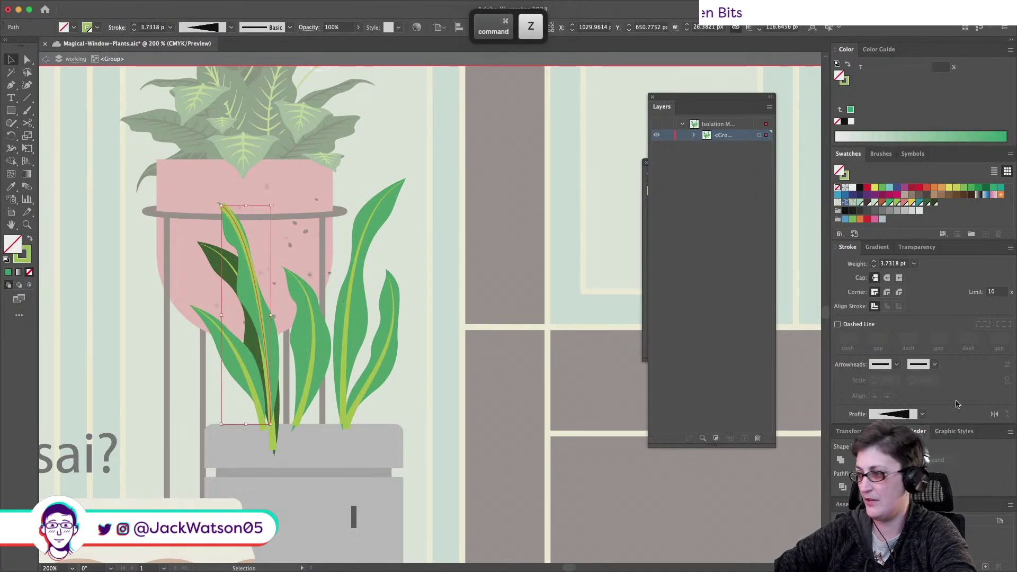
key("shift+super+a")
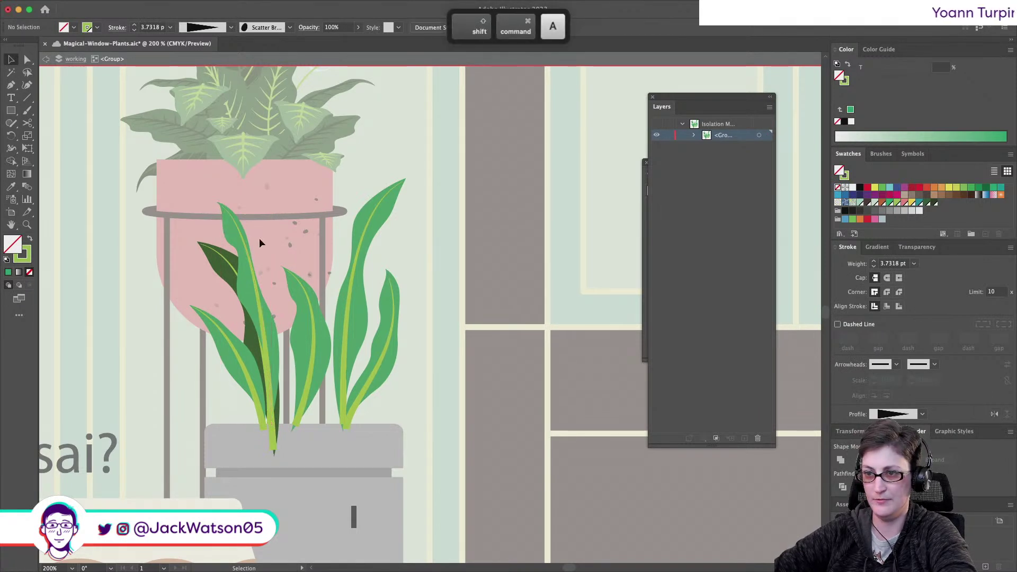
left_click(308, 270)
key("super+g")
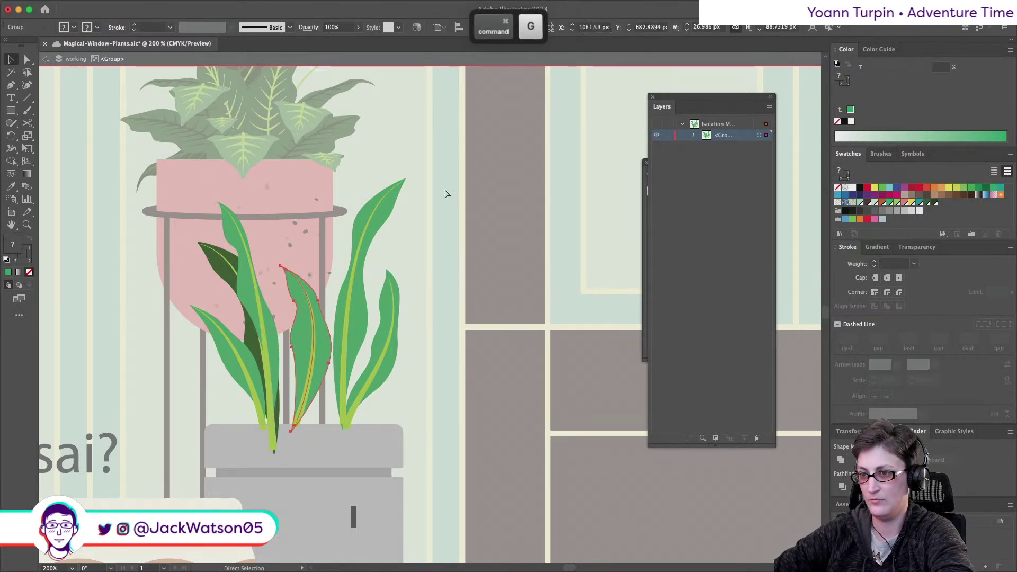
left_click(349, 212)
left_click(380, 345)
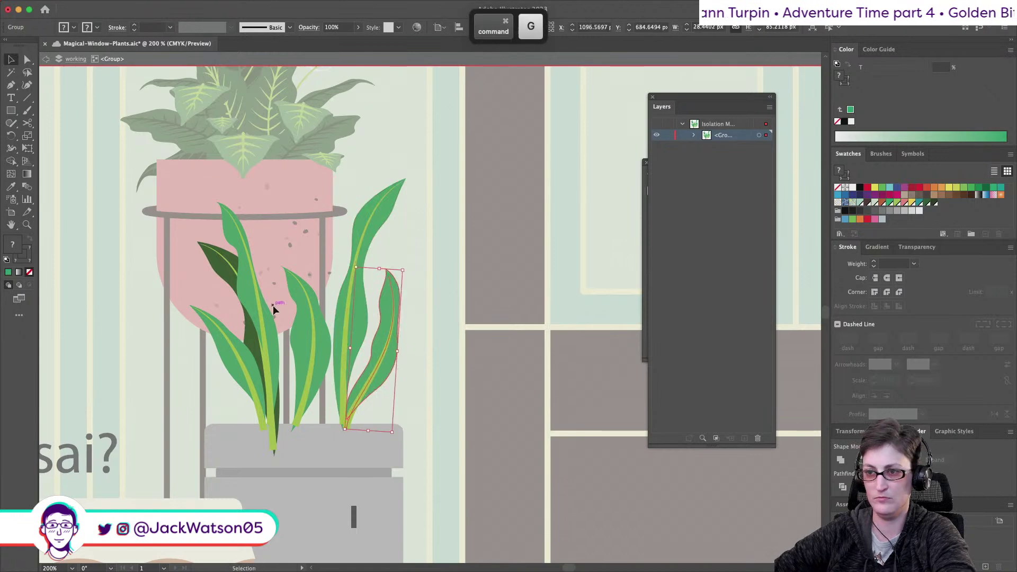
Duplicate the first short bright leaf in place and reflect the copy horizontally
left_click(225, 357)
key("super+g")
key("super+f")
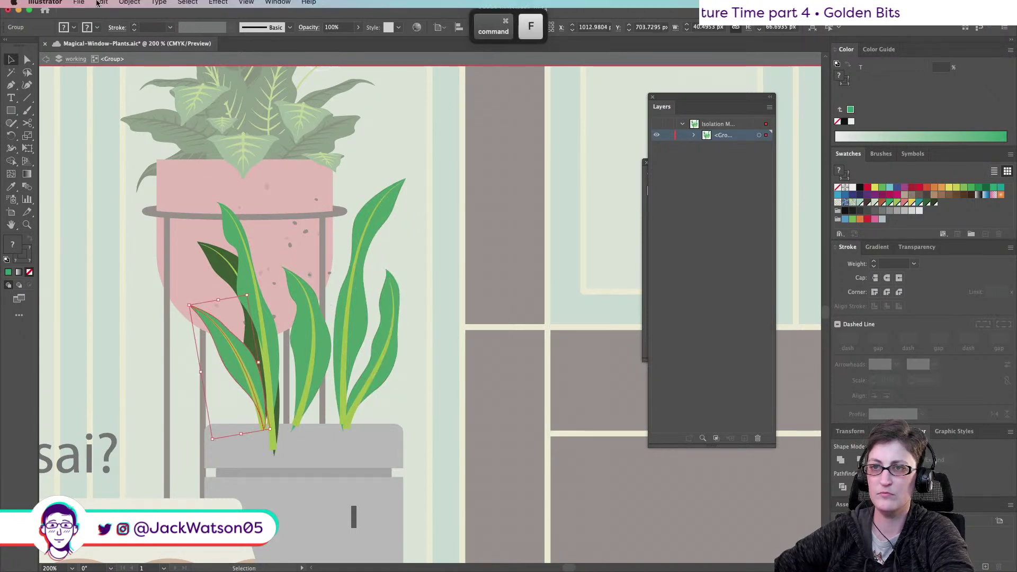
left_click(129, 6)
mouse_move(129, 24)
left_click(262, 64)
key("Return")
Stretch the mirrored short leaf taller and place it upright between the second and third leaves
scroll(233, 196, "right", 2)
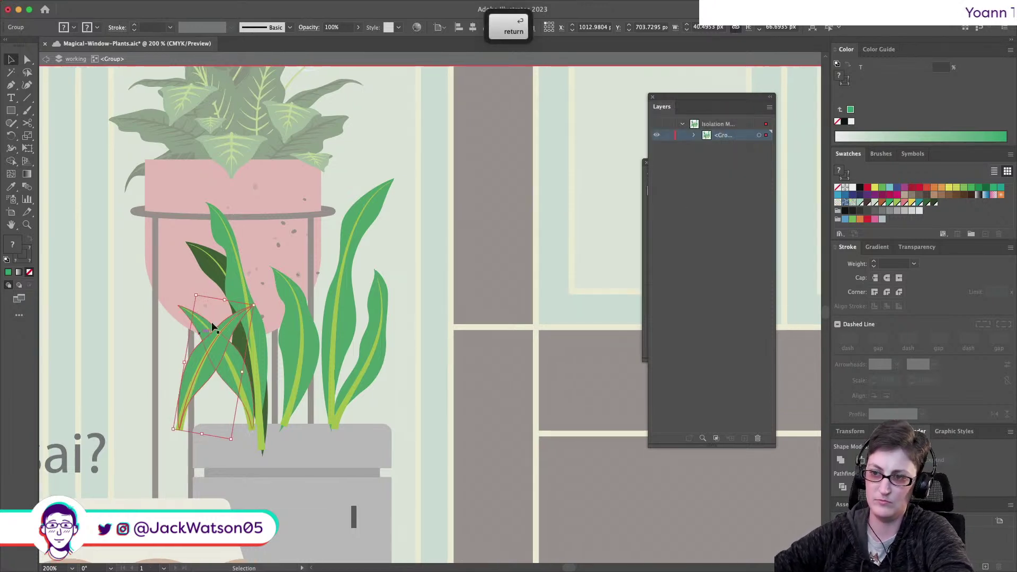
left_click_drag(227, 298, 231, 237)
left_click_drag(206, 321, 287, 316)
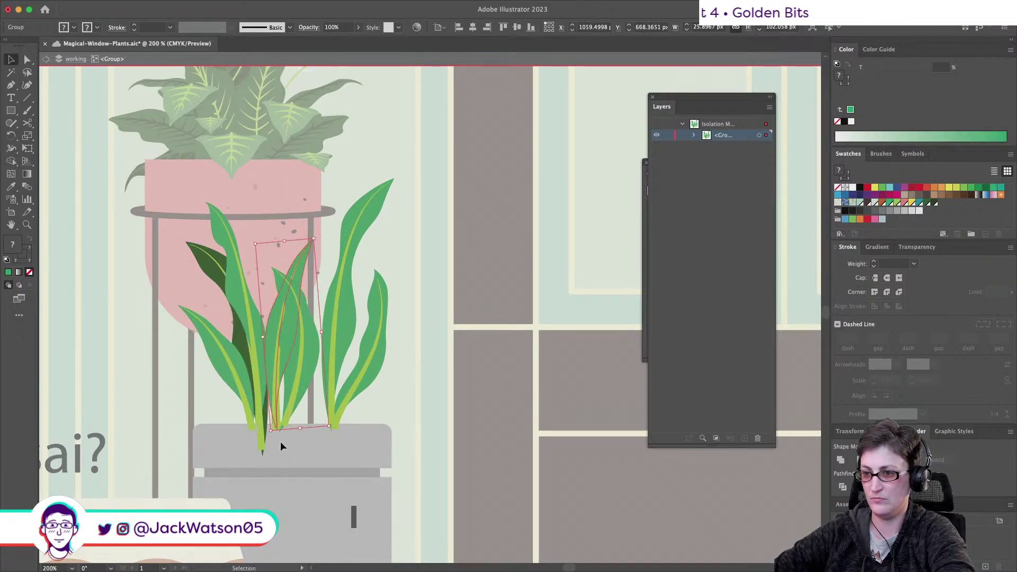
left_click_drag(298, 432, 300, 454)
left_click_drag(299, 274, 297, 265)
key("super")
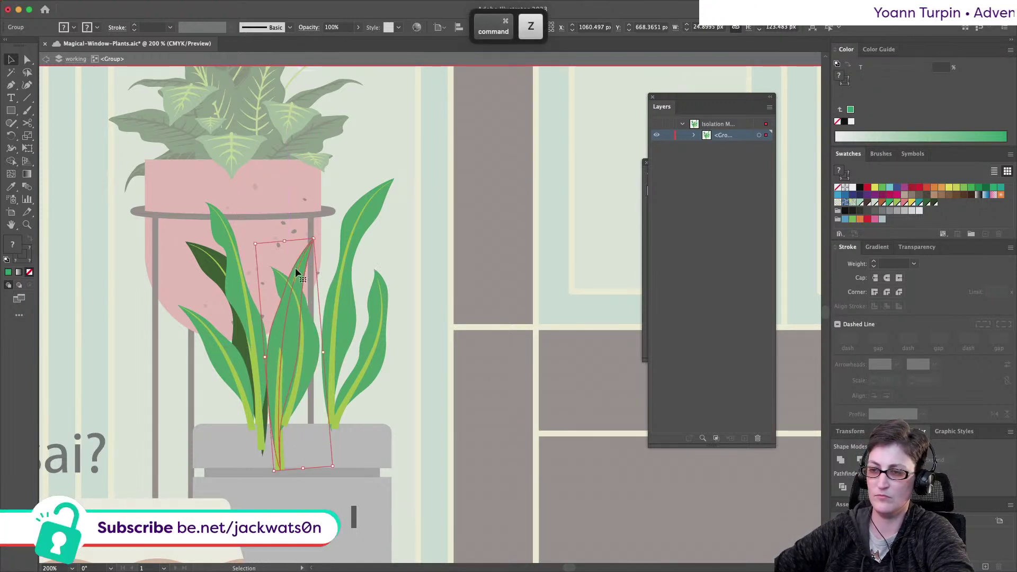
key("super+z")
Fill only the blade of the stretched leaf copy with dark green (C=79 M=36 Y=100 K=28)
key("a")
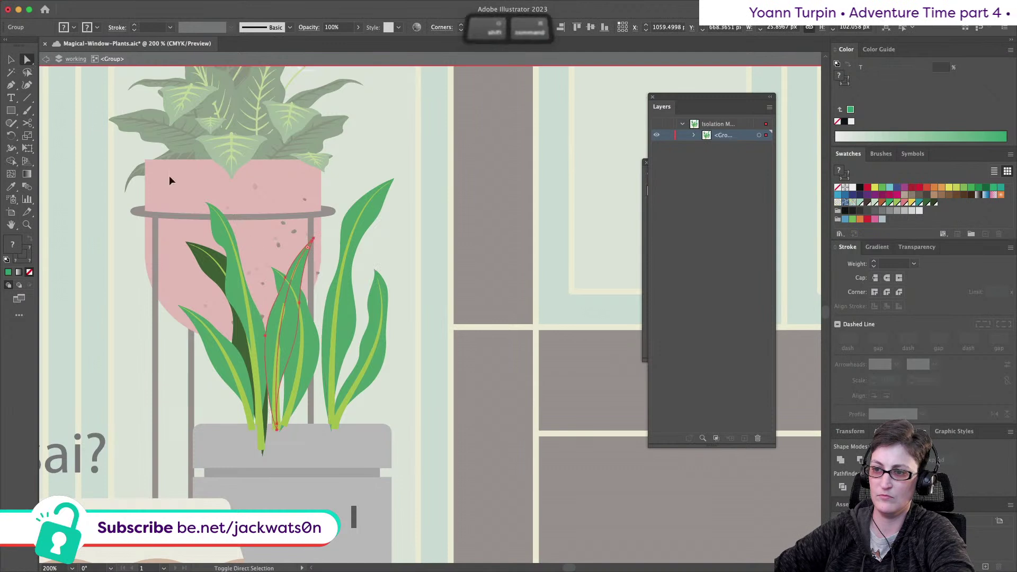
key("shift+super+a")
left_click(304, 285)
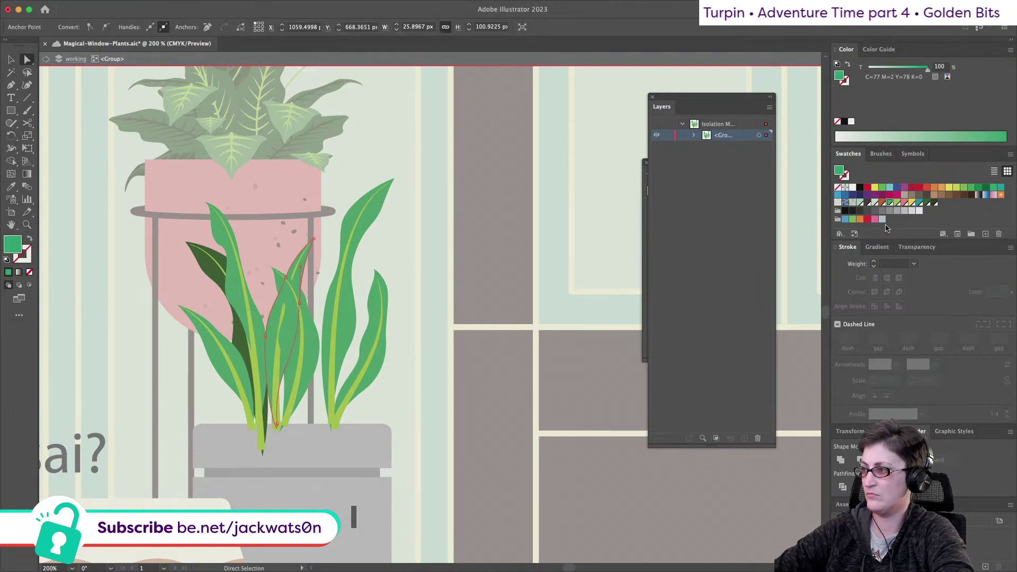
left_click(927, 203)
key("shift+super+a")
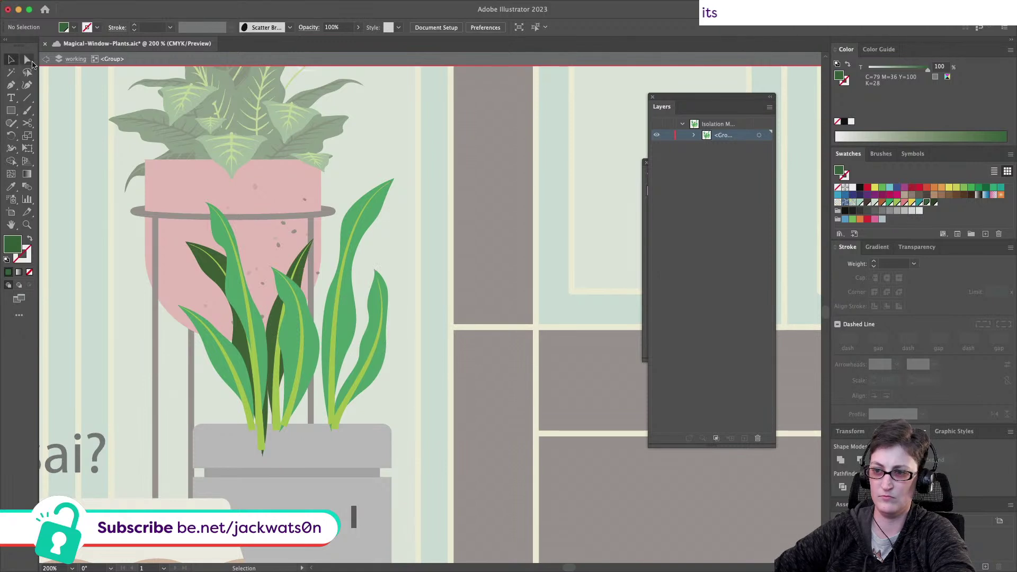
Set the vein stroke weight of both dark leaves to 4 pt
left_click(275, 386)
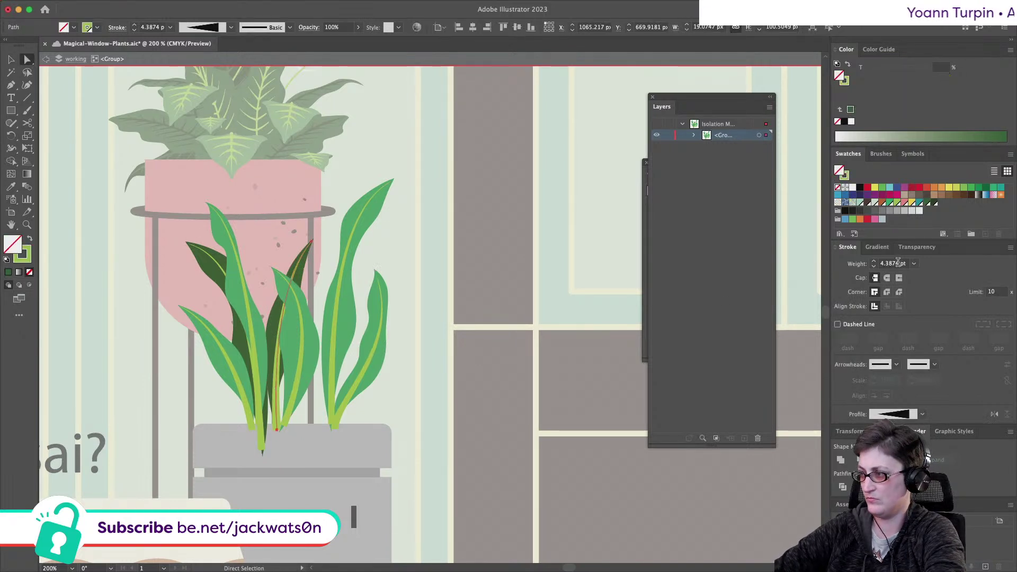
key("Tab")
left_click(209, 257)
double_click(885, 263)
type("4")
key("Tab")
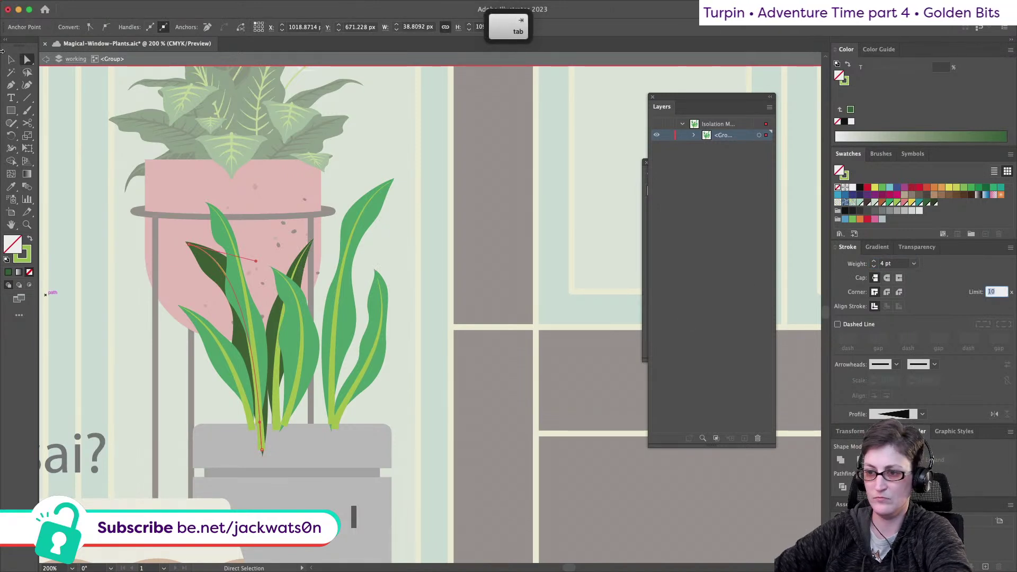
key("shift+super+a")
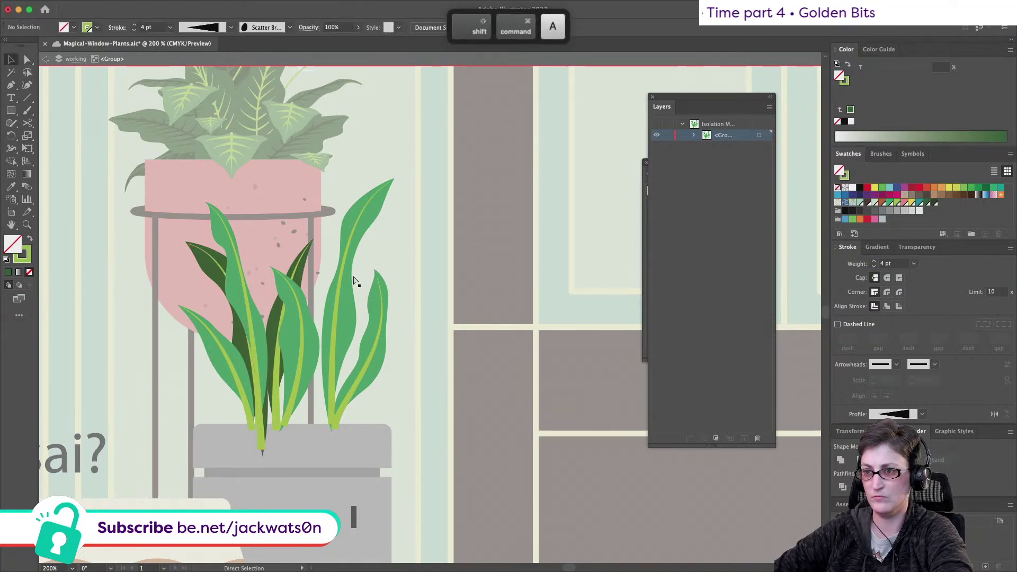
Nudge the dark leaf beside the third bright leaf straight down by about 3 px and exit the group's isolation
left_click_drag(304, 273, 298, 273)
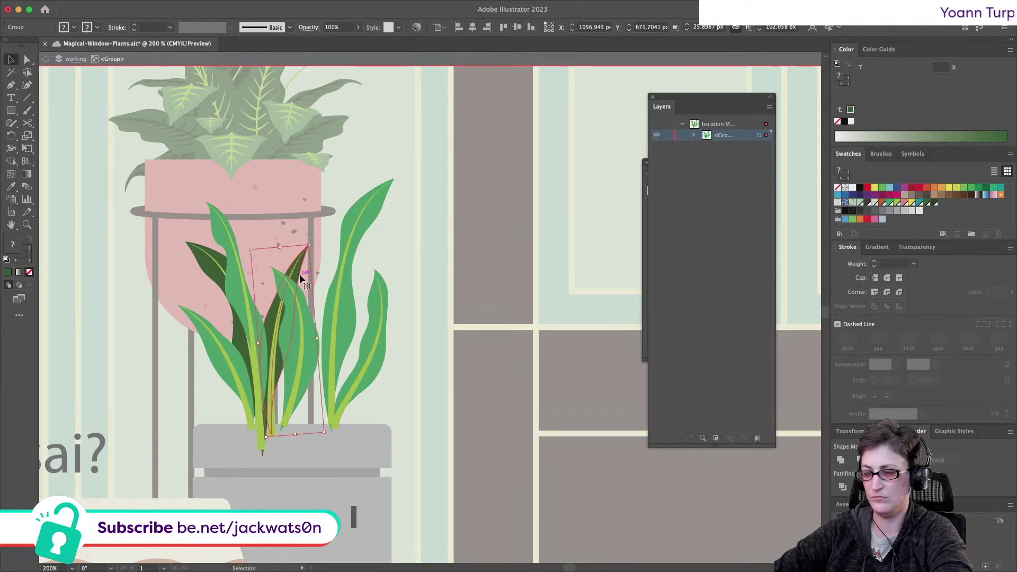
key("super+z")
key("super+z")
key("super+z")
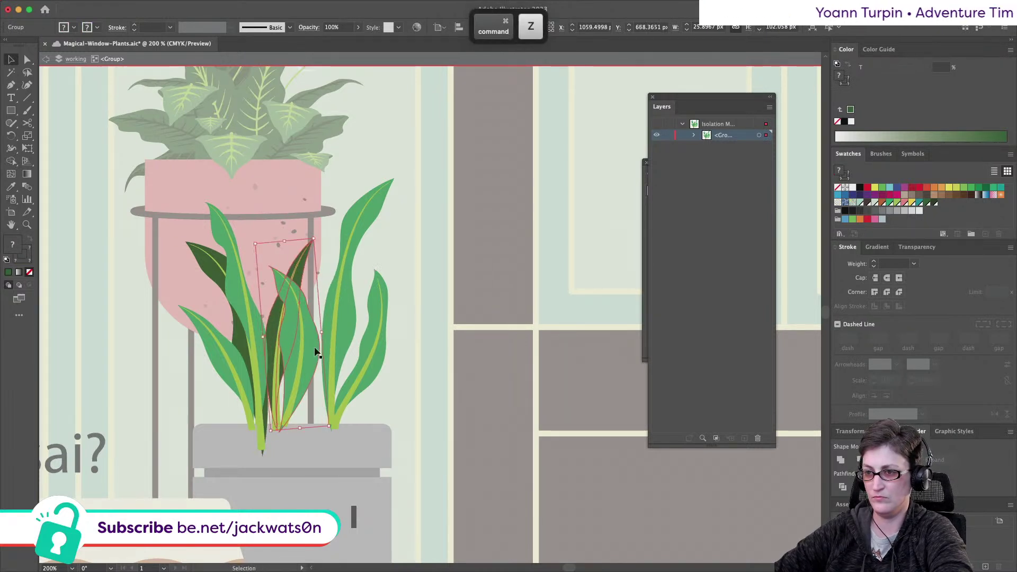
key("super+z")
key("super+z")
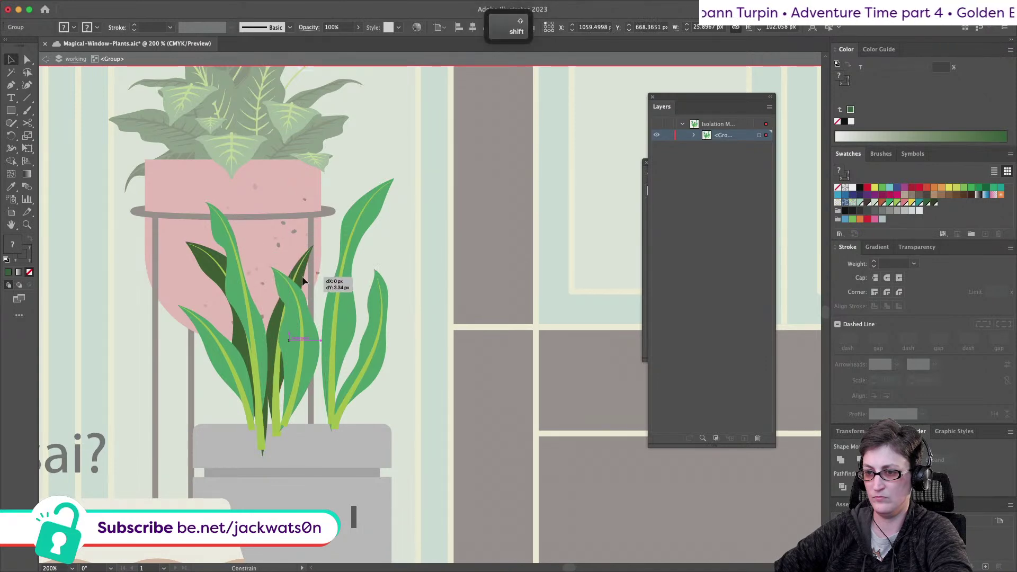
key("shift+super+a")
left_click(45, 59)
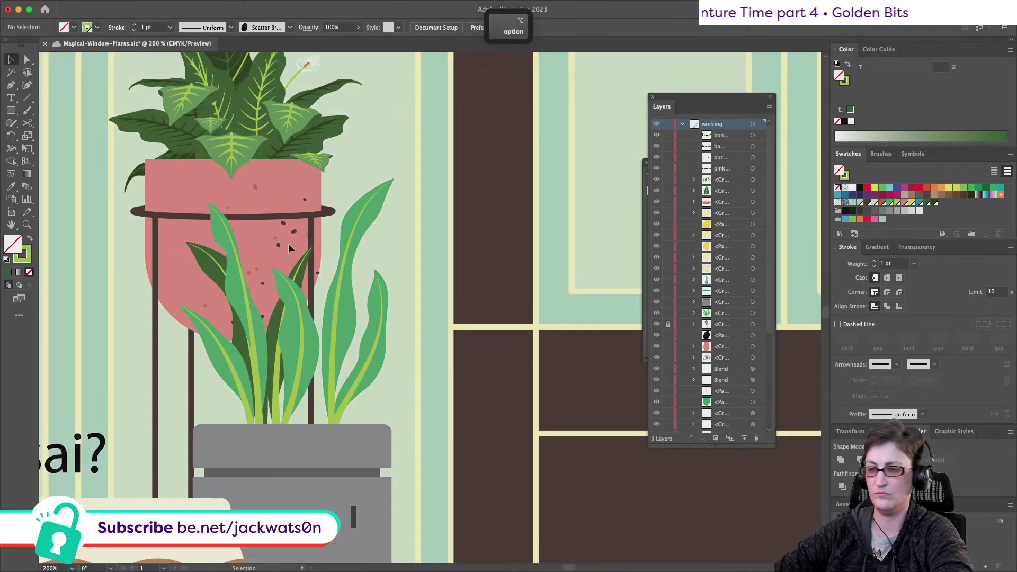
Isolate the leaf group again and duplicate the dark leaf beside the third bright leaf, placing the copy lower over the planter
scroll(302, 246, "down", 4)
scroll(327, 284, "up", 3)
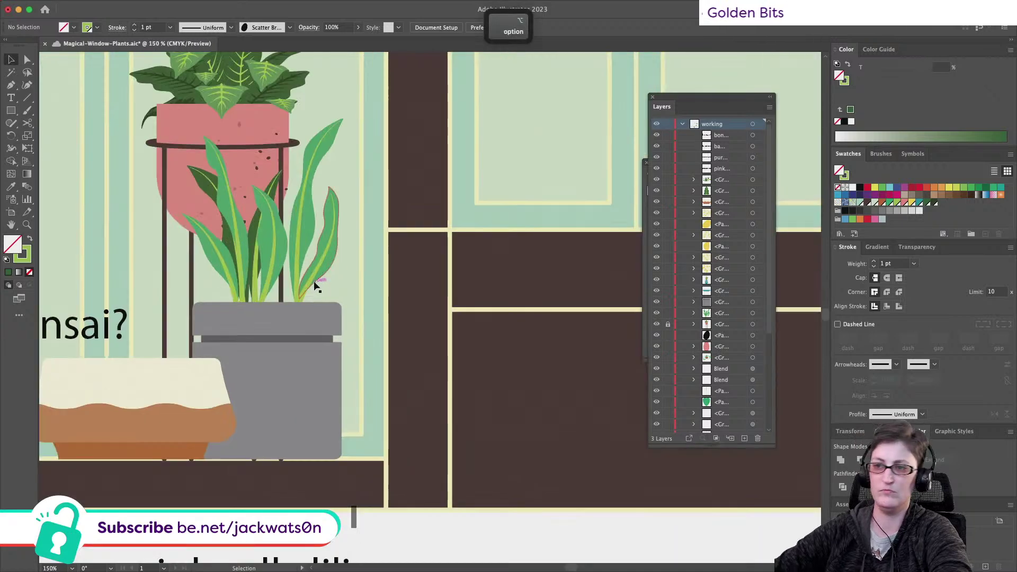
scroll(298, 261, "up", 1)
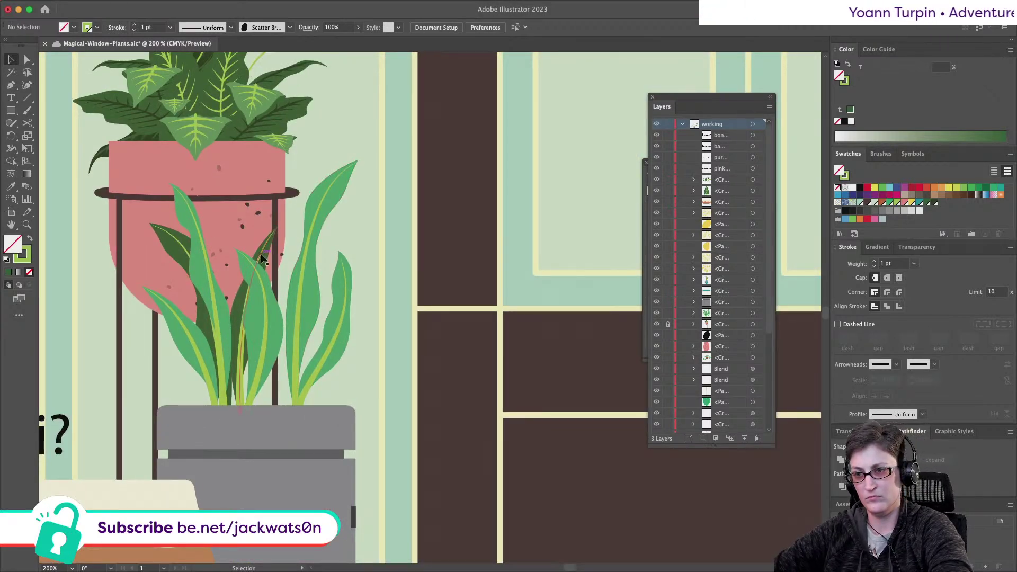
left_click(297, 281)
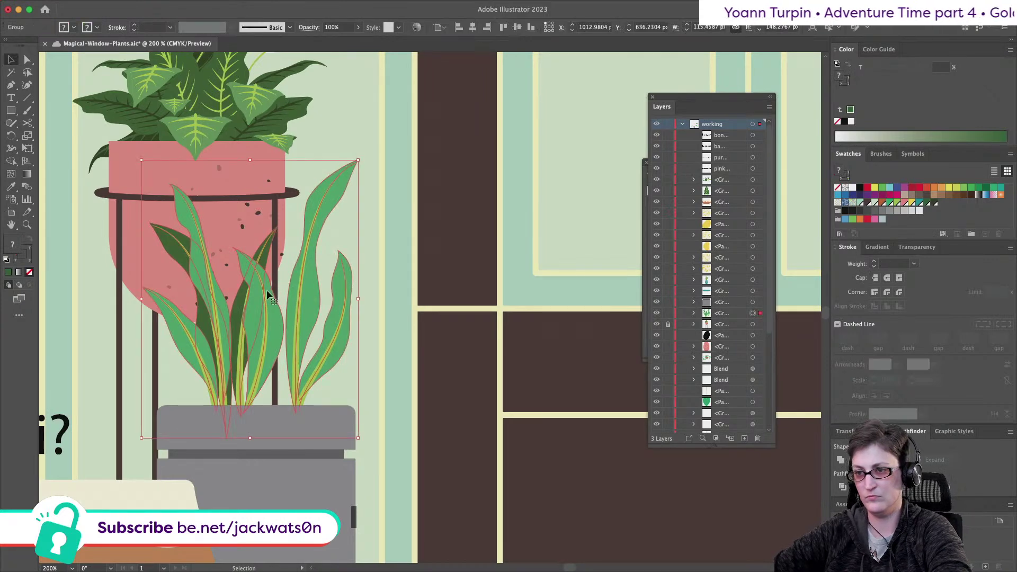
double_click(266, 290)
left_click_drag(266, 259, 352, 329)
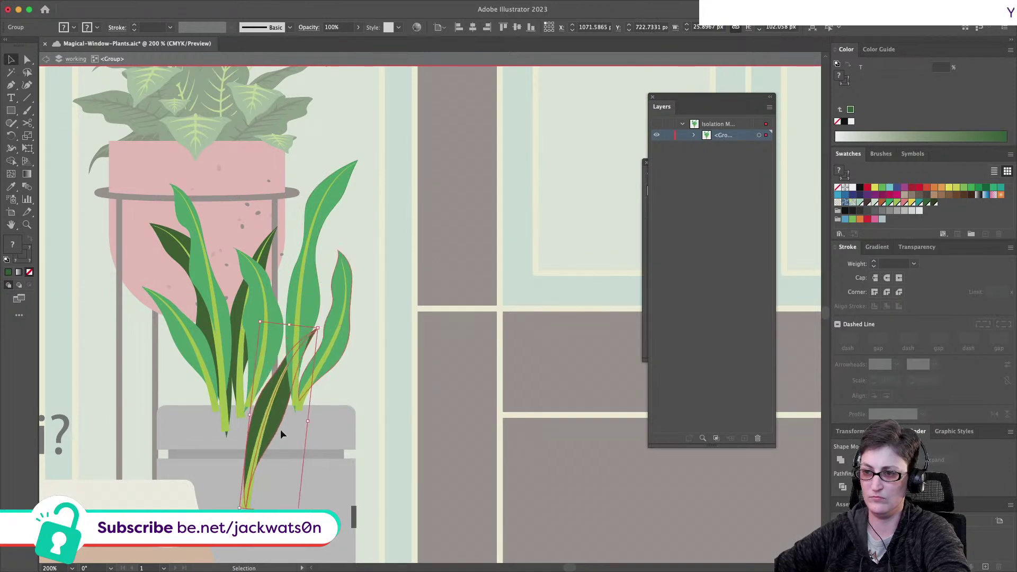
Raise the new dark leaf copy toward the gap between the third and fourth bright leaves and restack it behind the others
left_click_drag(266, 441, 279, 415)
key("super+x")
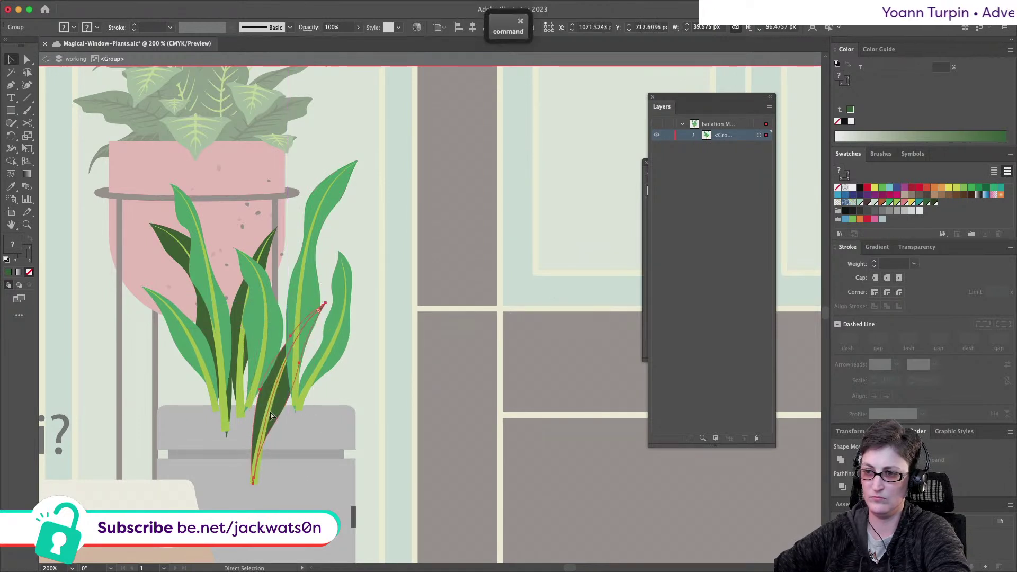
key("super+b")
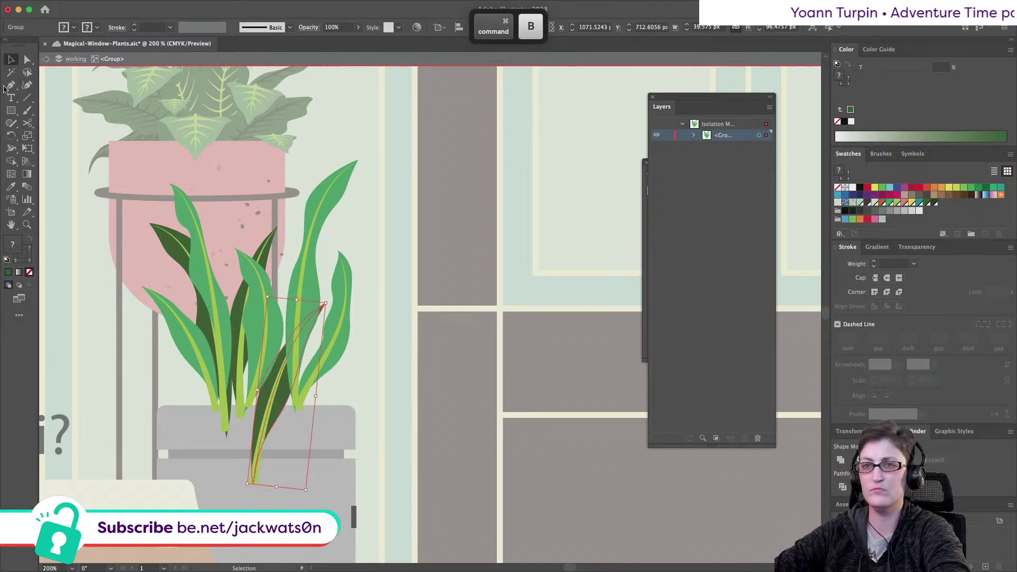
Undo adding the dark leaf copy beside the fourth bright leaf and isolate the leaf group again
left_click(46, 59)
scroll(260, 383, "down", 1)
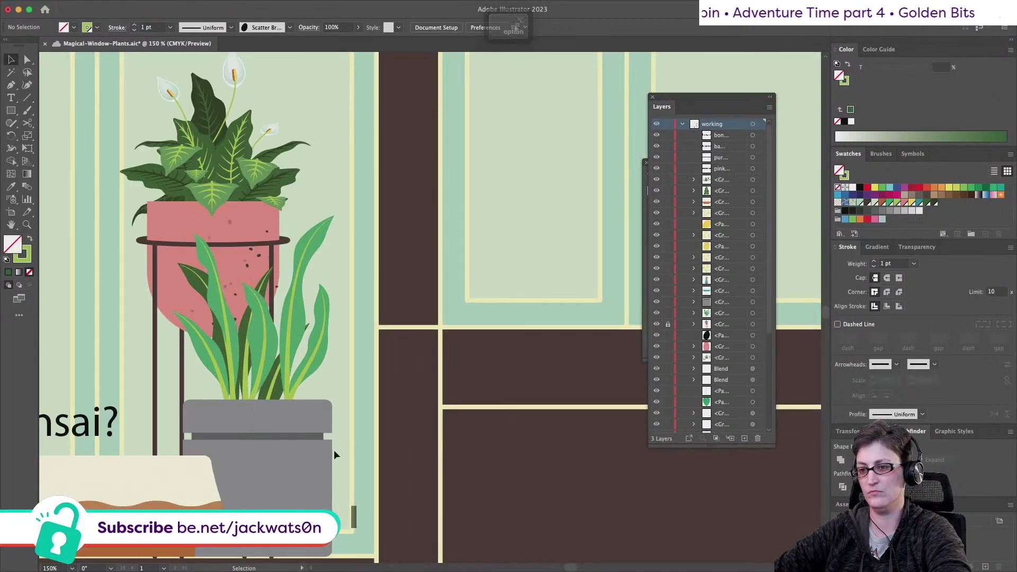
scroll(334, 450, "down", 1)
scroll(335, 450, "up", 1)
key("super+z")
double_click(282, 401)
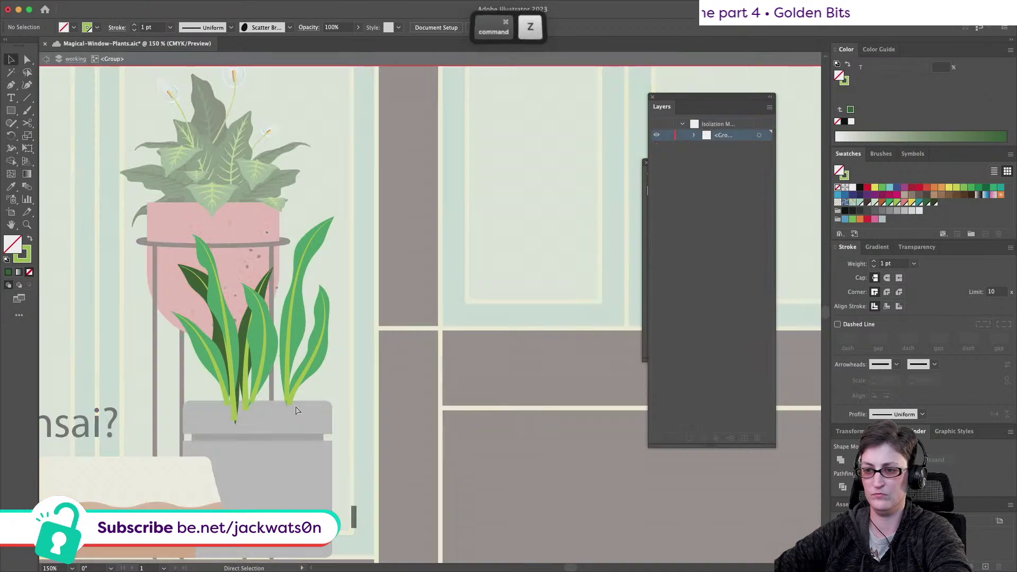
Duplicate the short bright leaf at the far right in place and reflect the copy across the vertical axis
left_click_drag(190, 271, 211, 239)
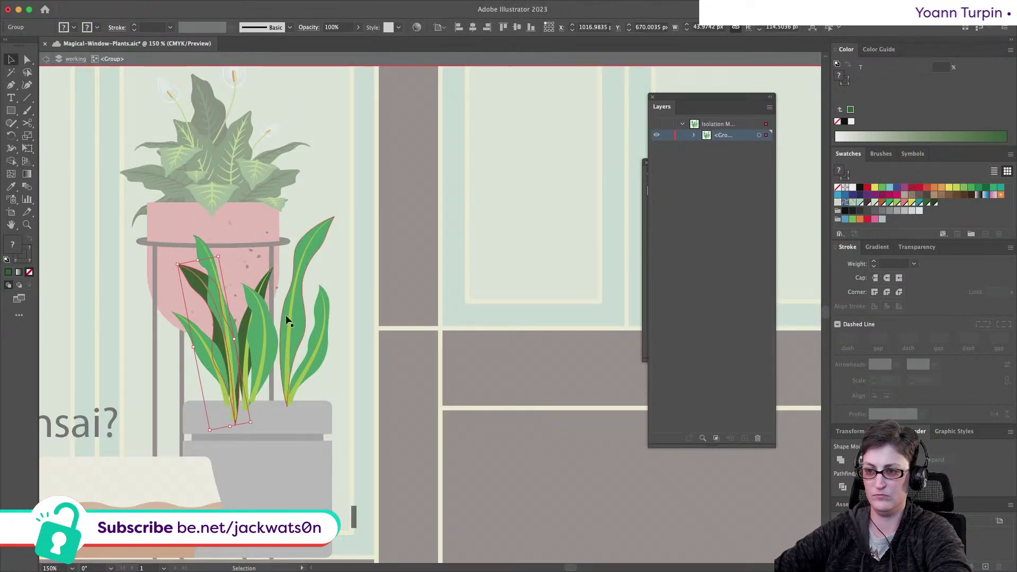
key("super+f")
left_click(112, 7)
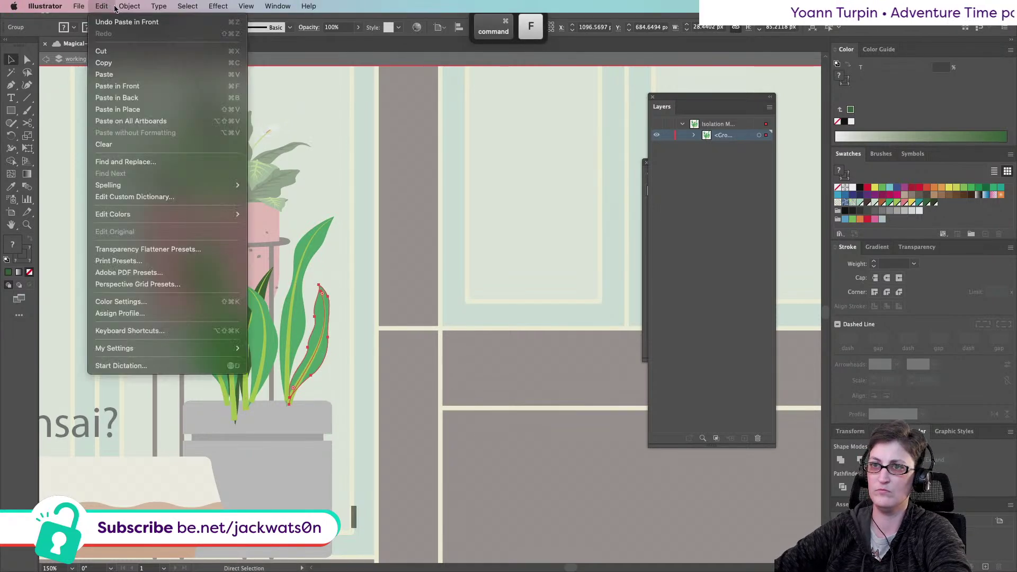
mouse_move(158, 21)
left_click(276, 60)
key("Return")
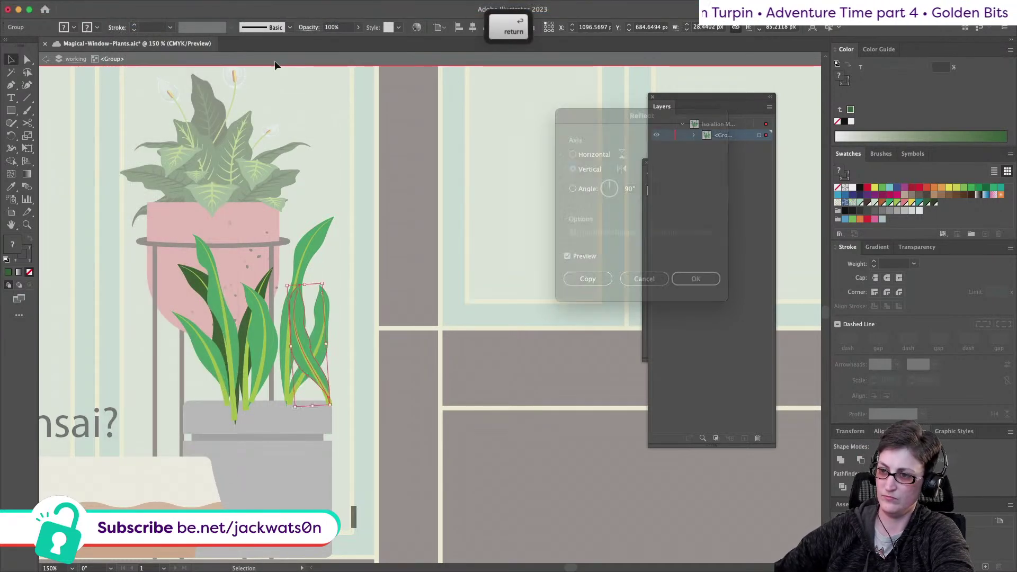
Rotate and shift the reflected leaf copy into the gap beside the third bright leaf, restacking it behind the tall fourth leaf
key("r")
left_click_drag(307, 275, 344, 277)
left_click_drag(315, 317, 289, 316)
key("super+z")
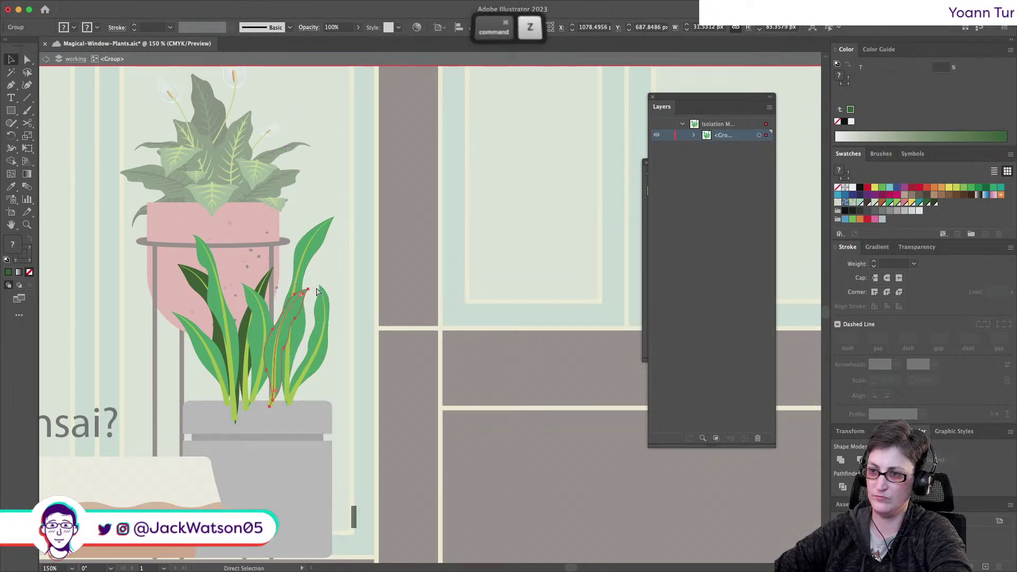
key("super+z")
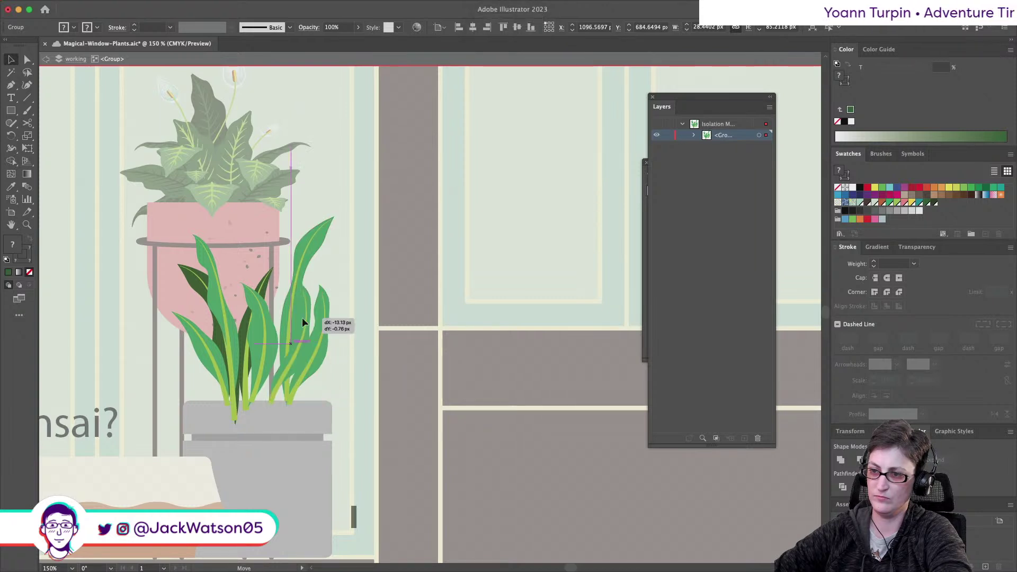
left_click_drag(307, 283, 294, 280)
key("super+b")
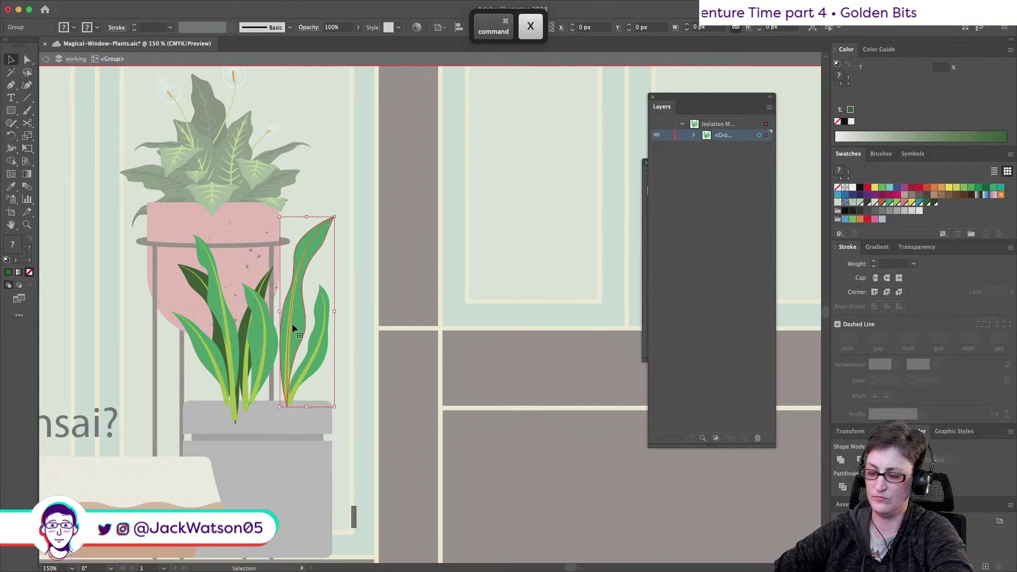
key("super+shift+a")
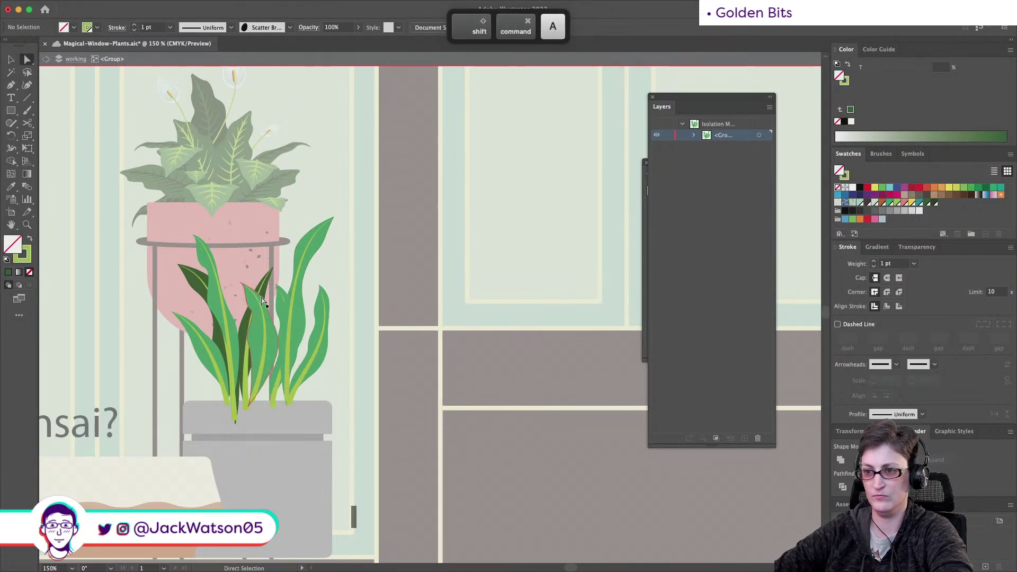
Fill the reflected leaf copy with the dark green C=79 M=36 Y=100 K=28, leaving the group's isolation
left_click(279, 307)
left_click(935, 203)
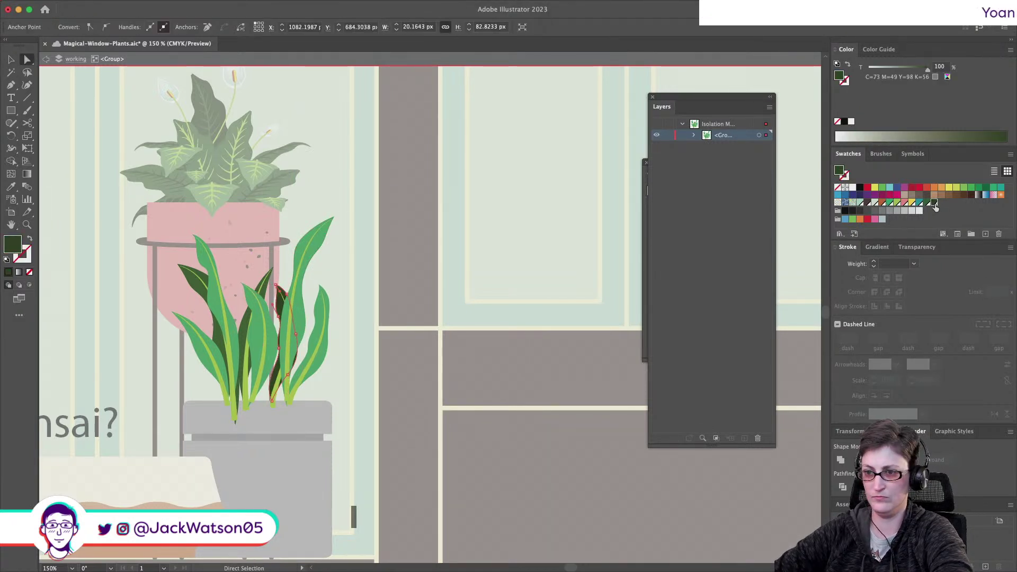
key("super+shift+a")
left_click(49, 59)
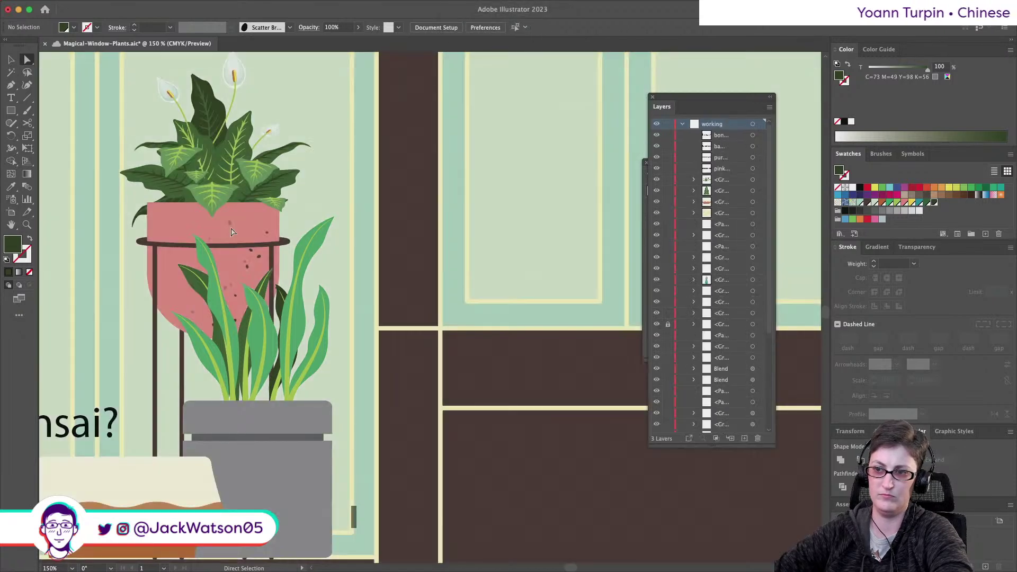
key("alt")
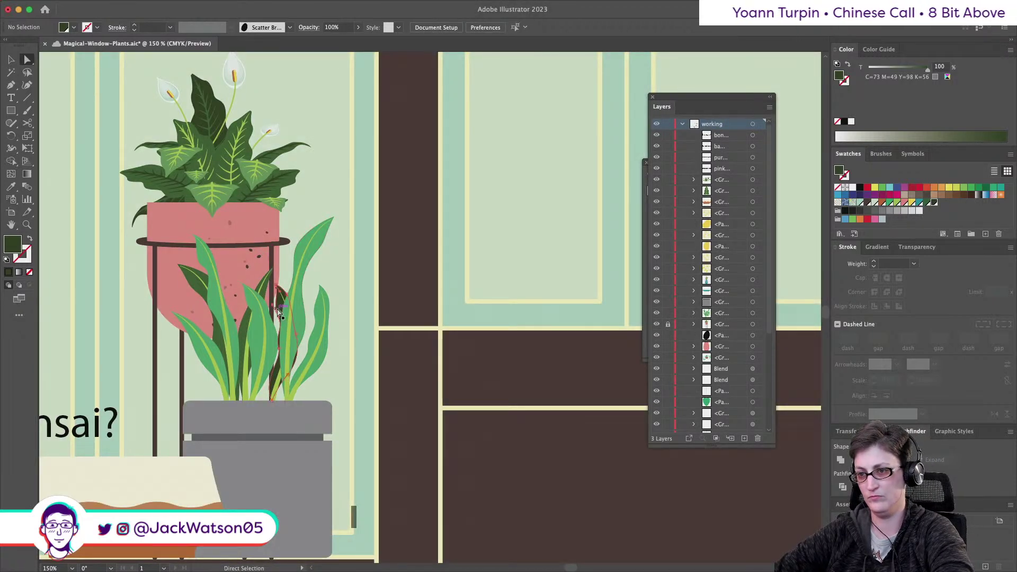
left_click(279, 313)
key("super+shift+a")
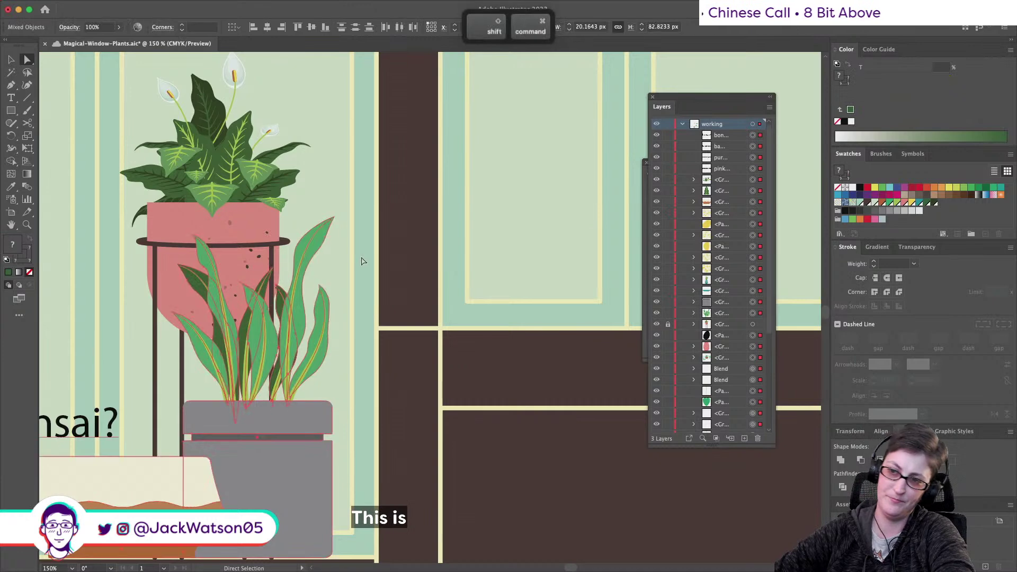
Isolate the leaf group over the grey planter for further arranging
key("super+minus")
key("super+minus")
key("super+minus")
key("super+minus")
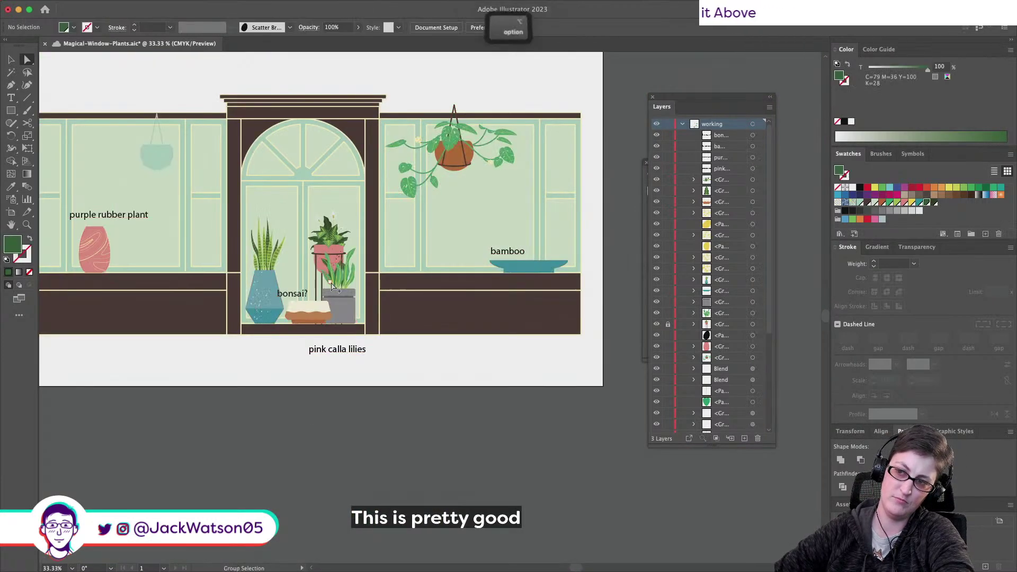
scroll(336, 286, "up", 2)
scroll(337, 286, "up", 2)
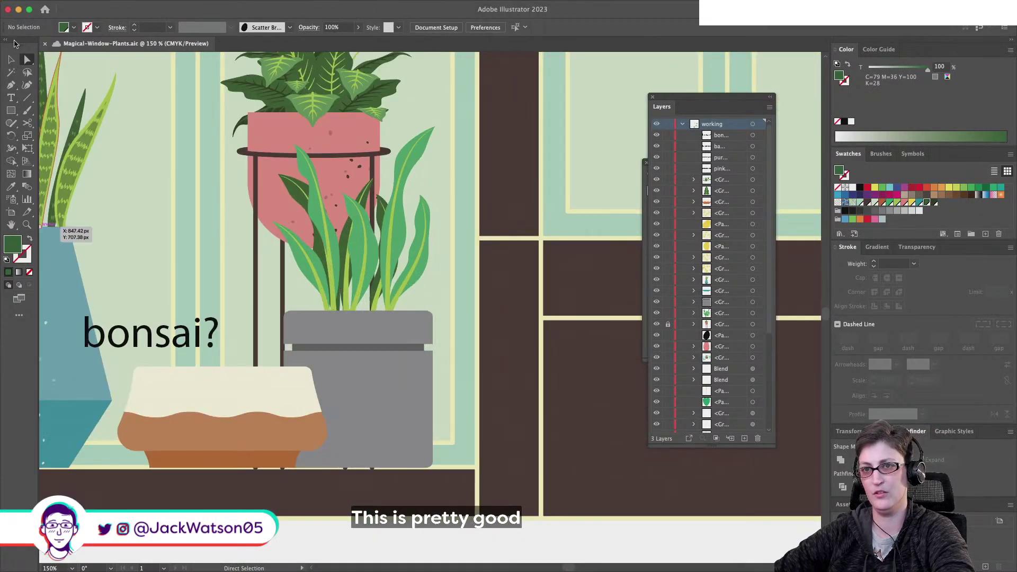
double_click(410, 288)
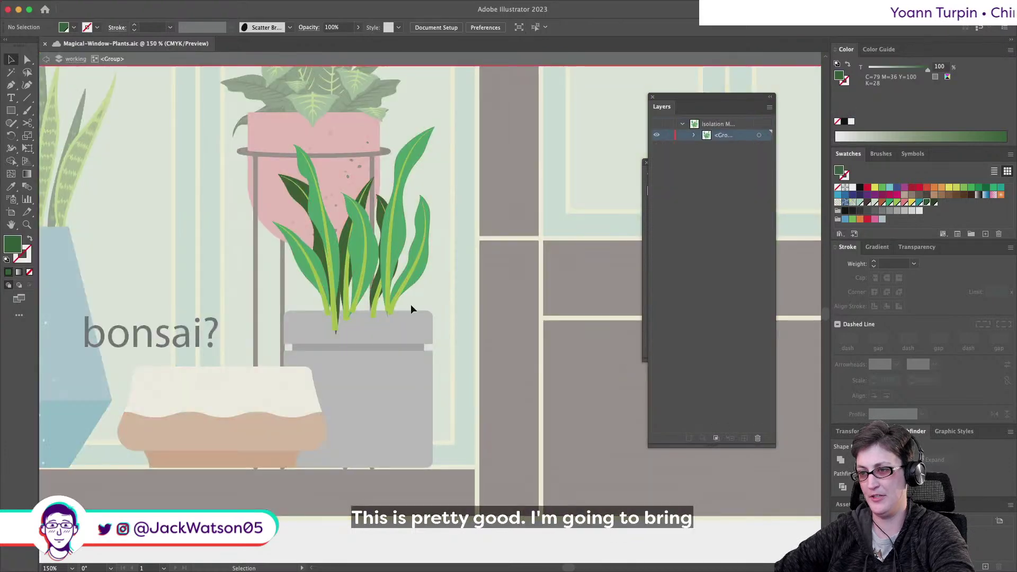
left_click(386, 308)
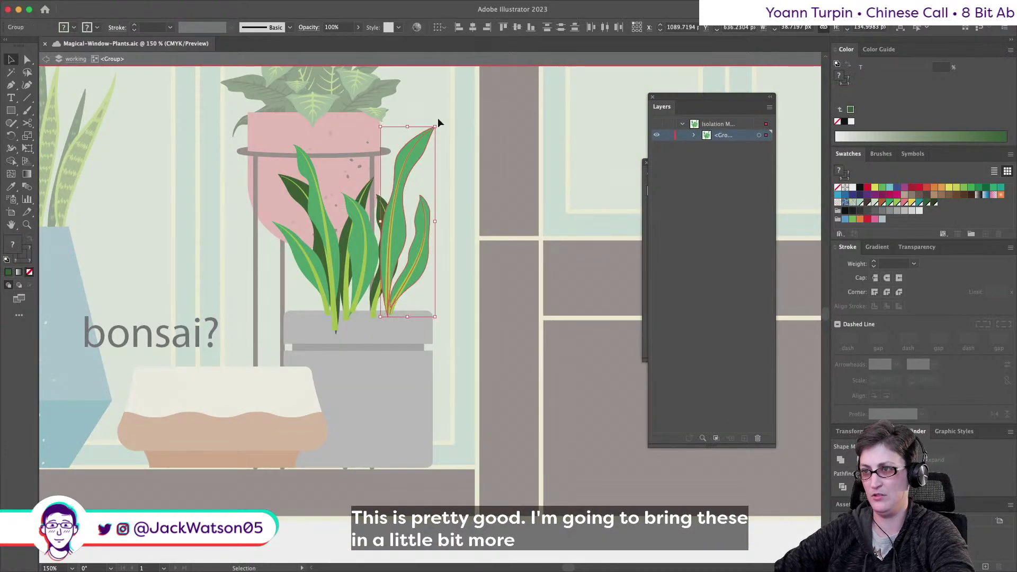
left_click_drag(438, 122, 436, 124)
key("cmd+z")
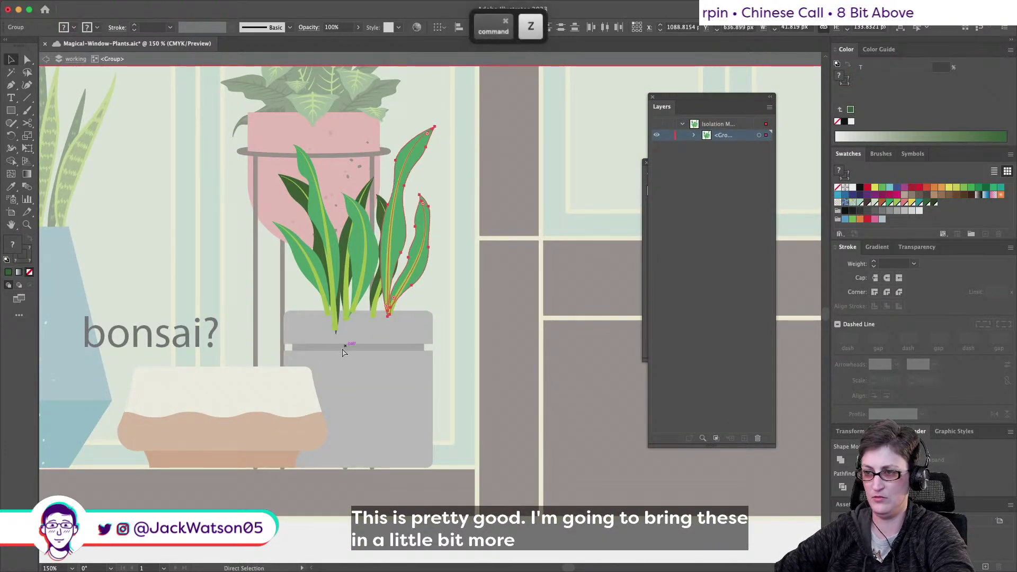
left_click(369, 325)
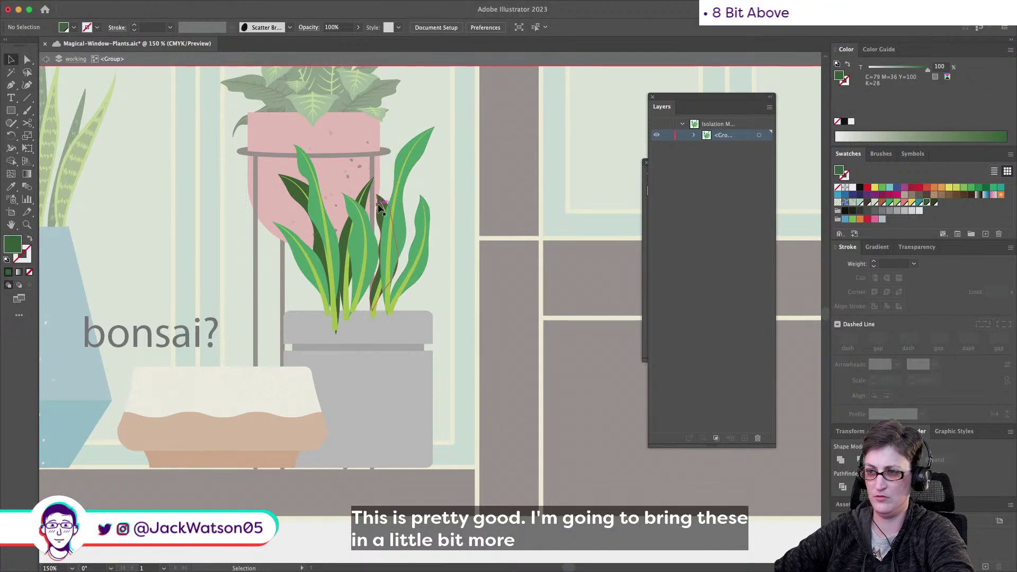
Nudge the dark leaf behind the tall bright leaf about 3 px left and rotate it slightly clockwise
left_click(379, 206)
key("Left")
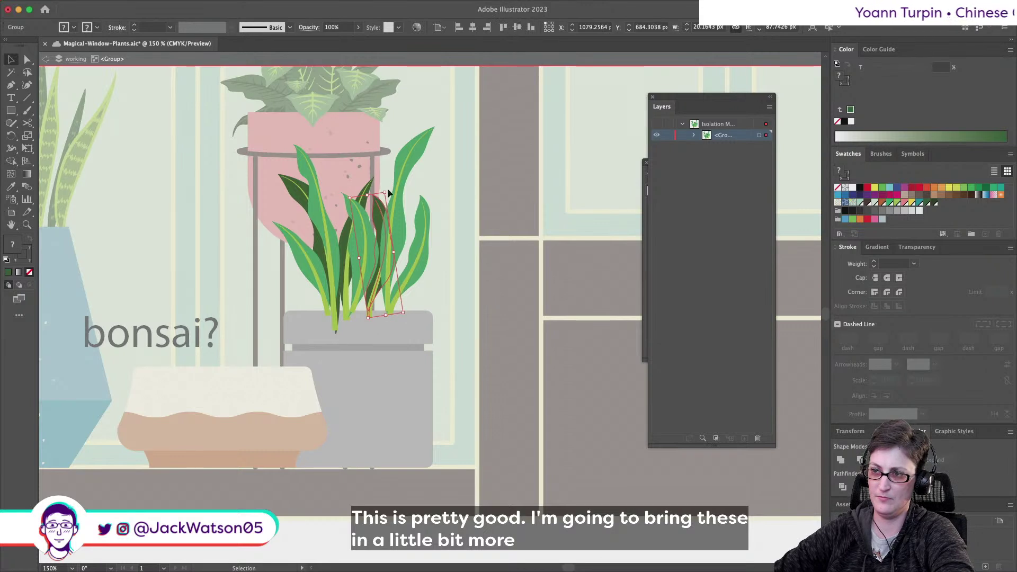
left_click_drag(386, 189, 393, 193)
left_click(379, 401)
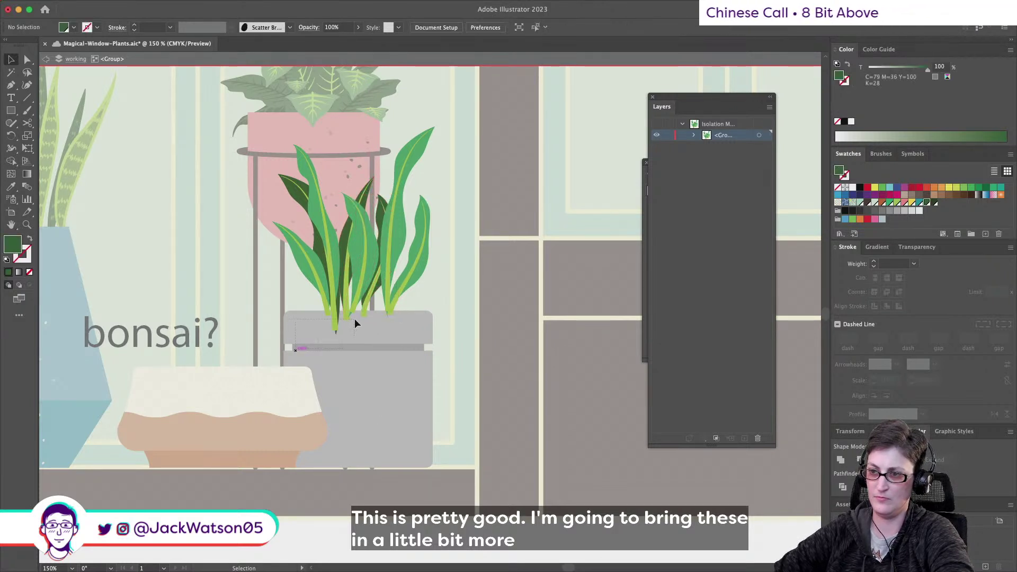
Rotate the first two bright leaves together with the two dark leaves beside them slightly counterclockwise
left_click_drag(354, 319, 353, 316)
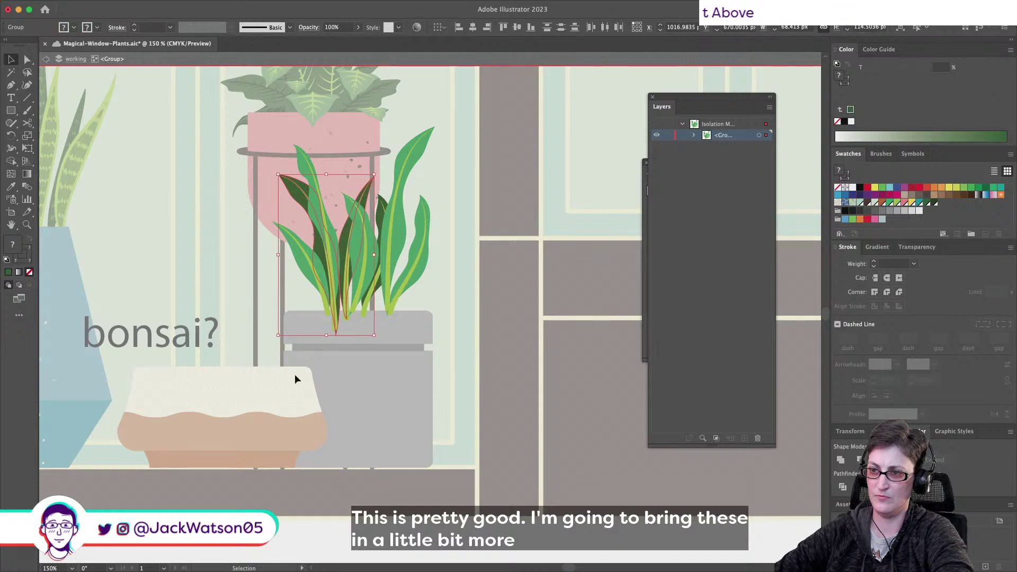
left_click(313, 351)
left_click(348, 288)
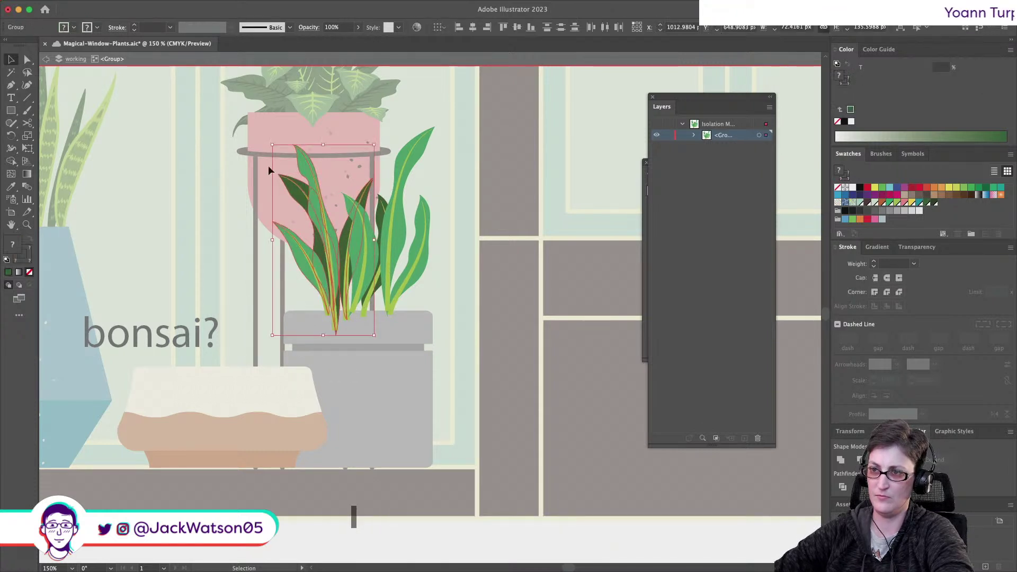
left_click_drag(271, 139, 267, 141)
left_click(428, 314)
Lower the third bright leaf slightly toward the grey planter
left_click_drag(360, 278, 361, 284)
left_click(460, 367)
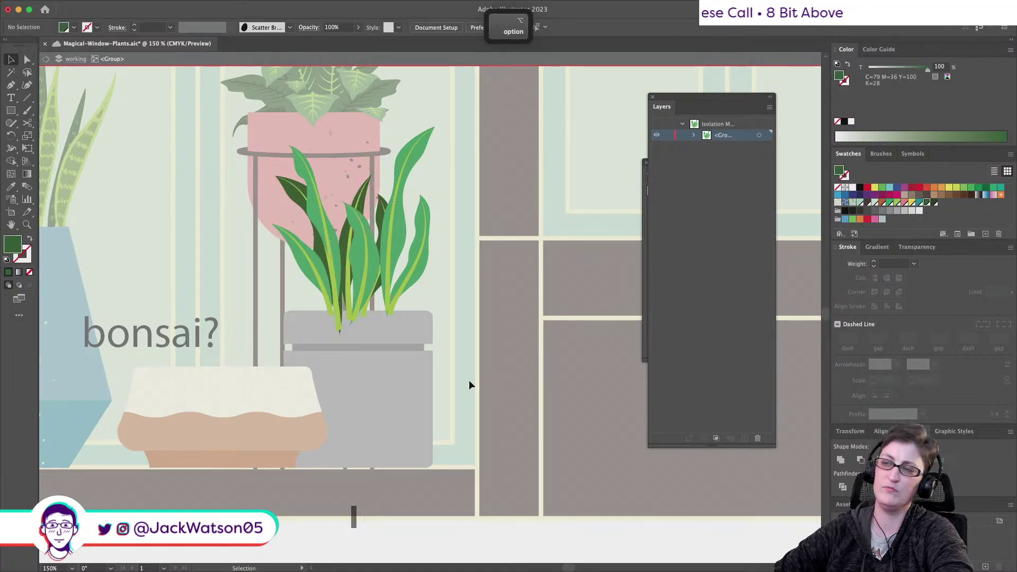
scroll(469, 385, "down", 4, "alt")
scroll(468, 380, "up", 4, "alt")
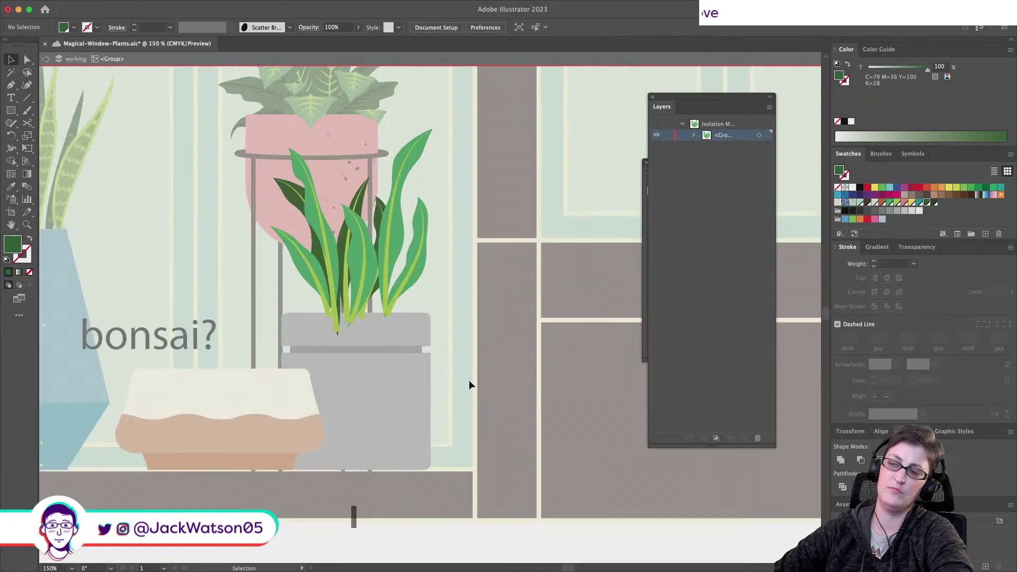
Bring the two rightmost bright leaves slightly left, closer to the rest of the plant
left_click(382, 299)
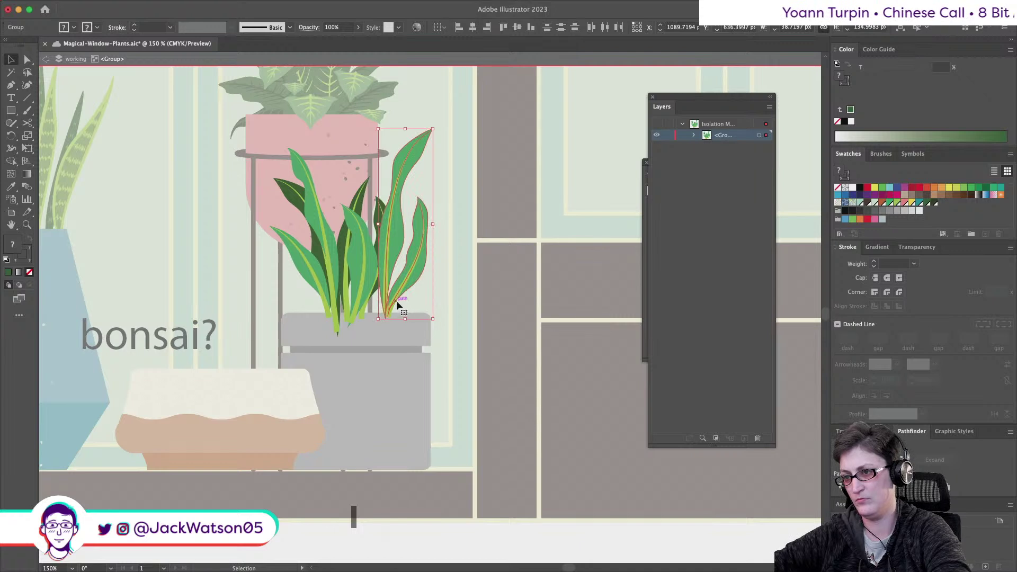
key("shift+super+a")
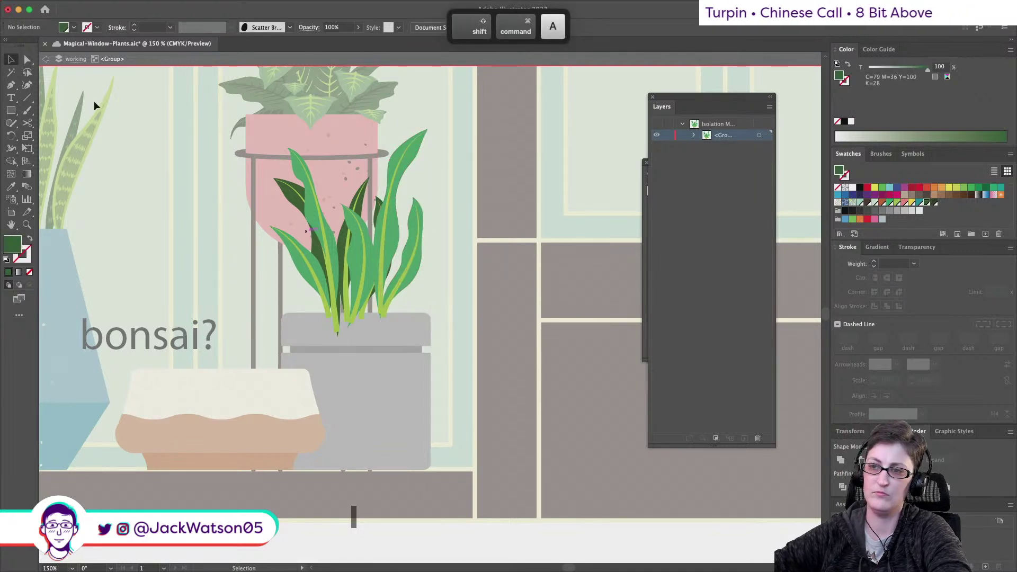
key("super+z")
key("shift+super+z")
Shift the third bright leaf slightly left within the plant
left_click_drag(377, 267, 369, 267)
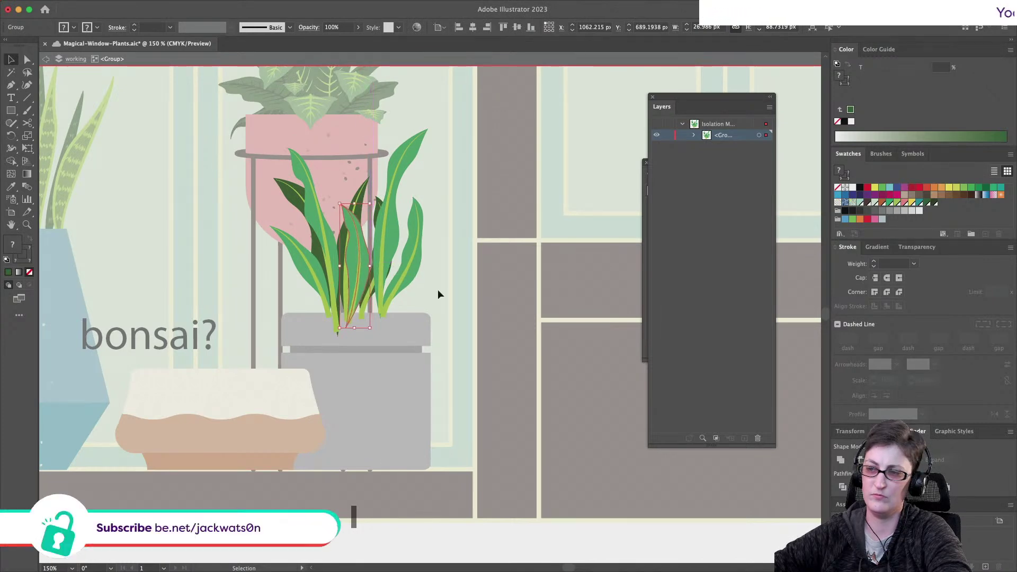
left_click(432, 295)
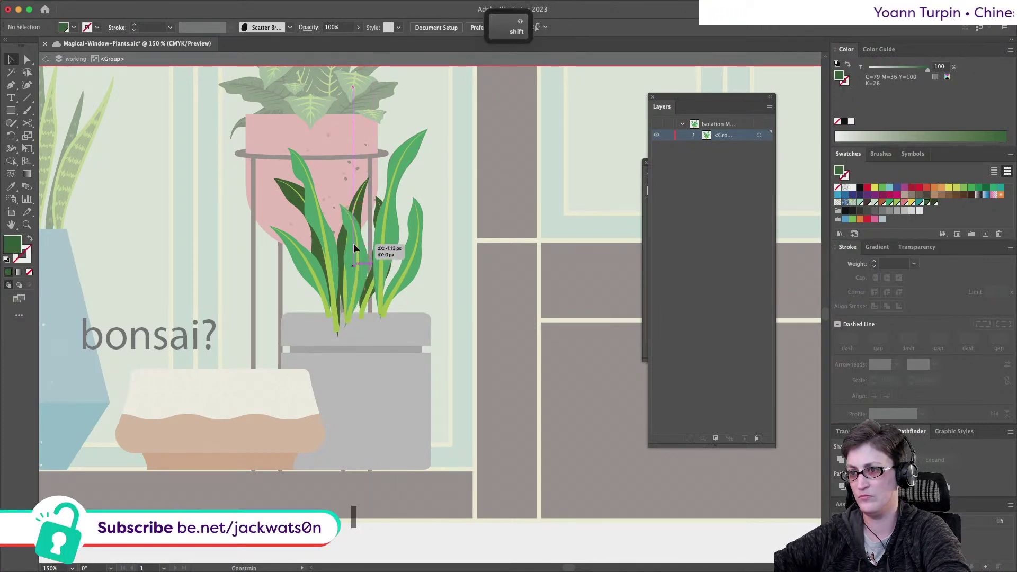
key("super+minus")
key("super+minus")
key("shift+super+a")
scroll(426, 285, "up", 1)
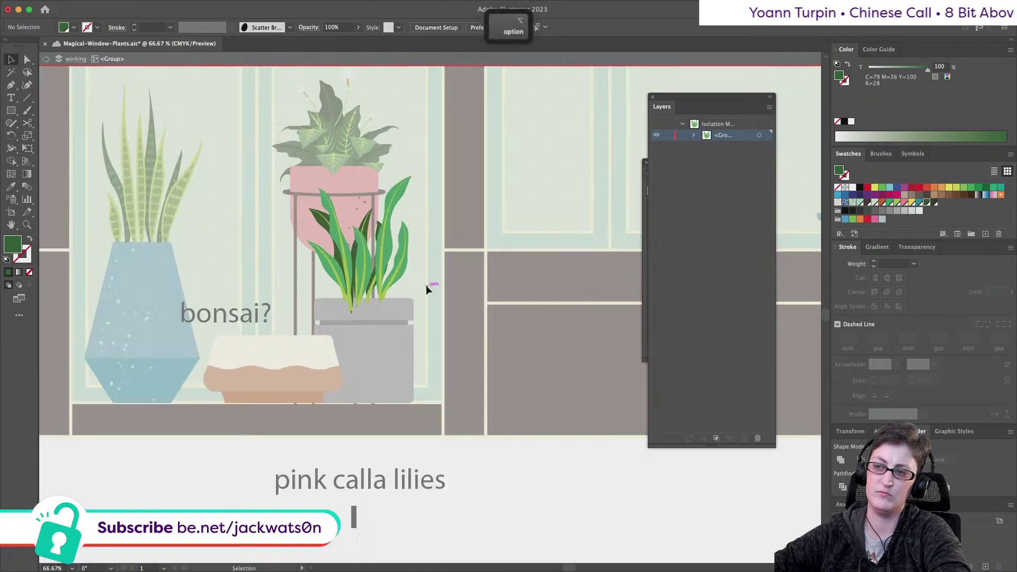
Move the dark leaf behind the tall bright leaf slightly right, adjust its tilt and leave the group's isolation
left_click(377, 224)
left_click_drag(389, 261, 394, 260)
left_click_drag(389, 216, 387, 215)
key("super+shift+a")
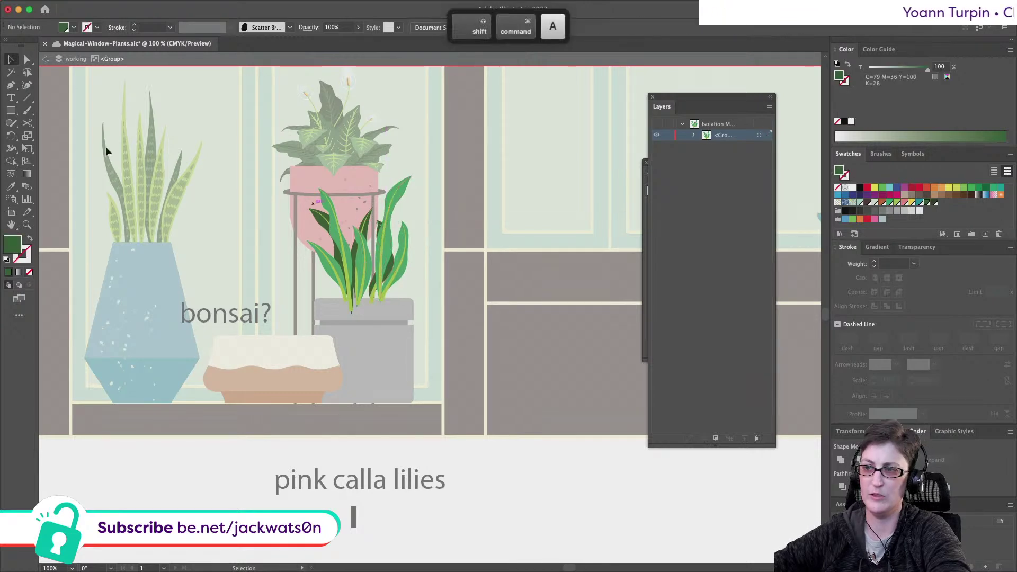
left_click(47, 59)
Cut the leaf group from the grey planter, paste it in front of the pink patterned planter and position it over the rim
scroll(442, 312, "down", 3)
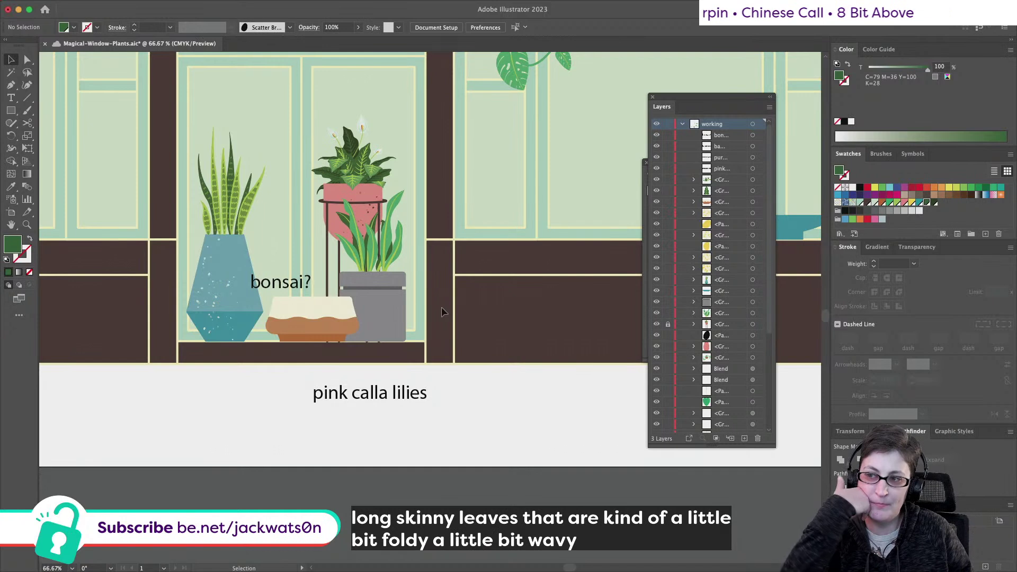
left_click(753, 313)
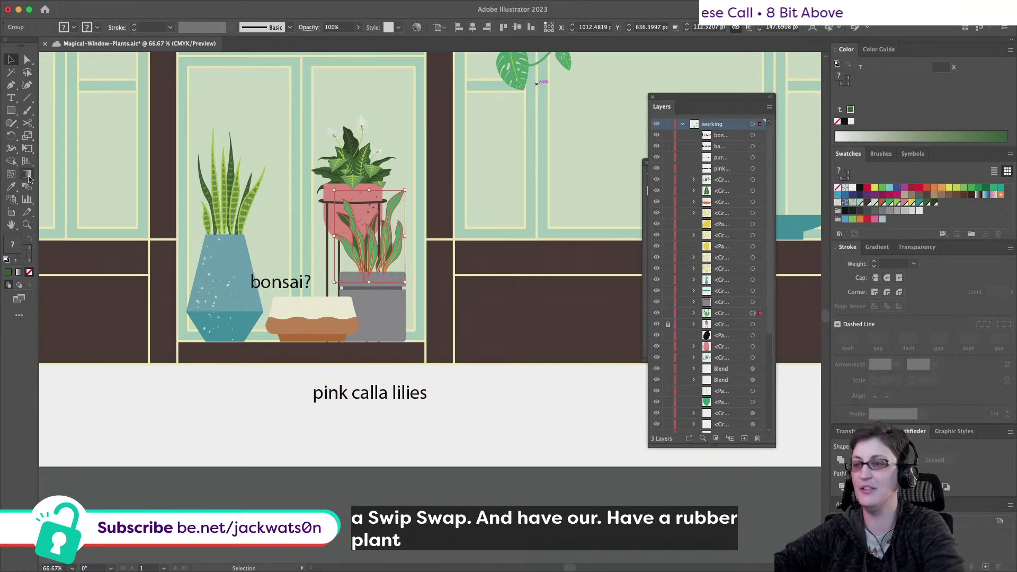
key("super+minus")
key("super+minus")
scroll(302, 265, "left", 3)
left_click_drag(510, 287, 270, 228)
key("super+plus")
key("super+x")
left_click(248, 249)
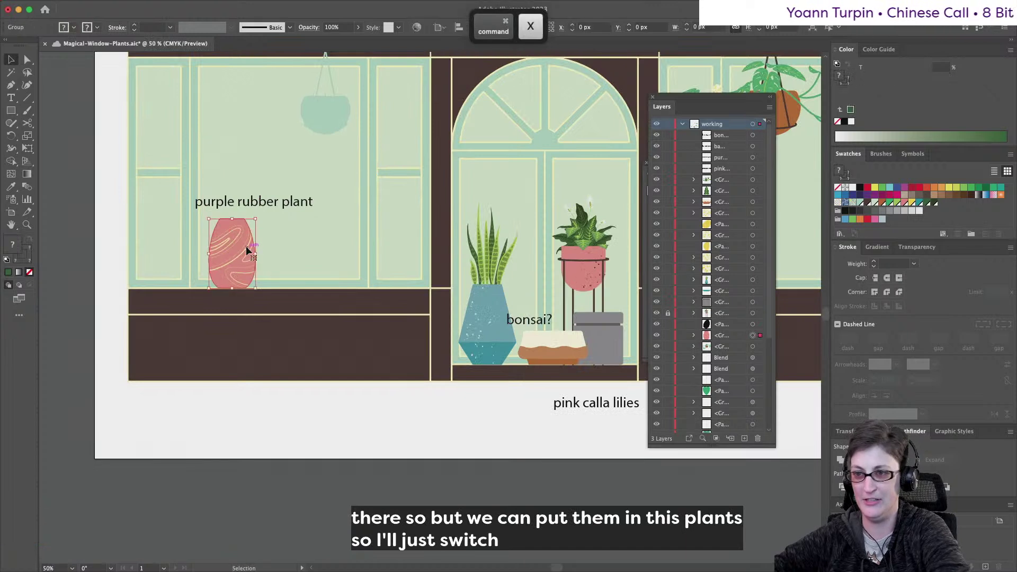
key("super+f")
left_click_drag(249, 182, 245, 179)
Swap the plant labels, placing "pink calla lilies" above the pink patterned planter and "purple rubber plant" below the grey planter, and save the document
left_click_drag(295, 204, 421, 427)
left_click_drag(572, 403, 213, 144)
scroll(263, 211, "right", 3)
key("super+s")
scroll(321, 351, "right", 3)
left_click_drag(203, 432, 423, 401)
key("super+shift+a")
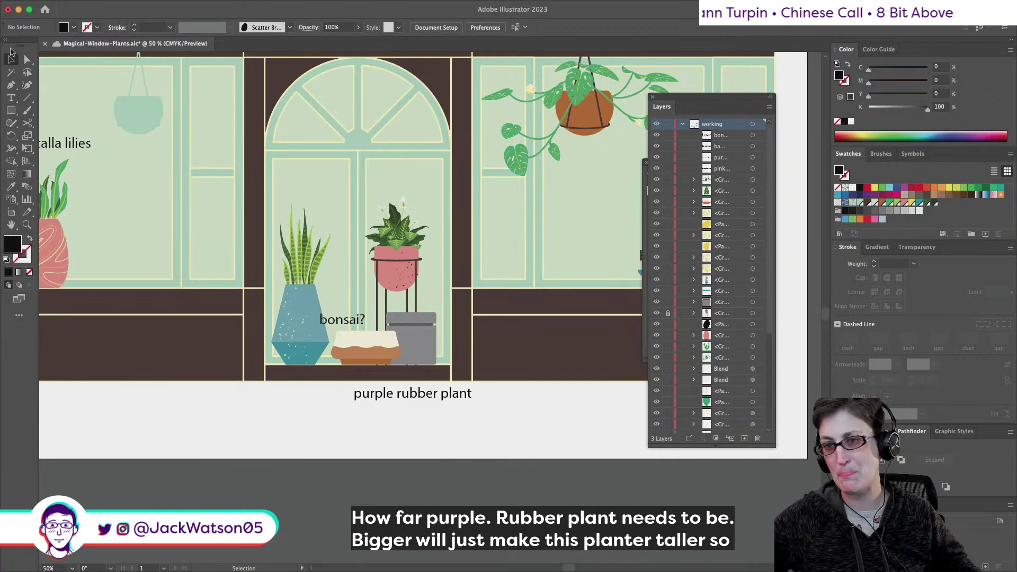
Examine the planters and labels across the shop window, including the empty hanging planter and the leaves in the pink patterned planter
scroll(152, 274, "left", 5)
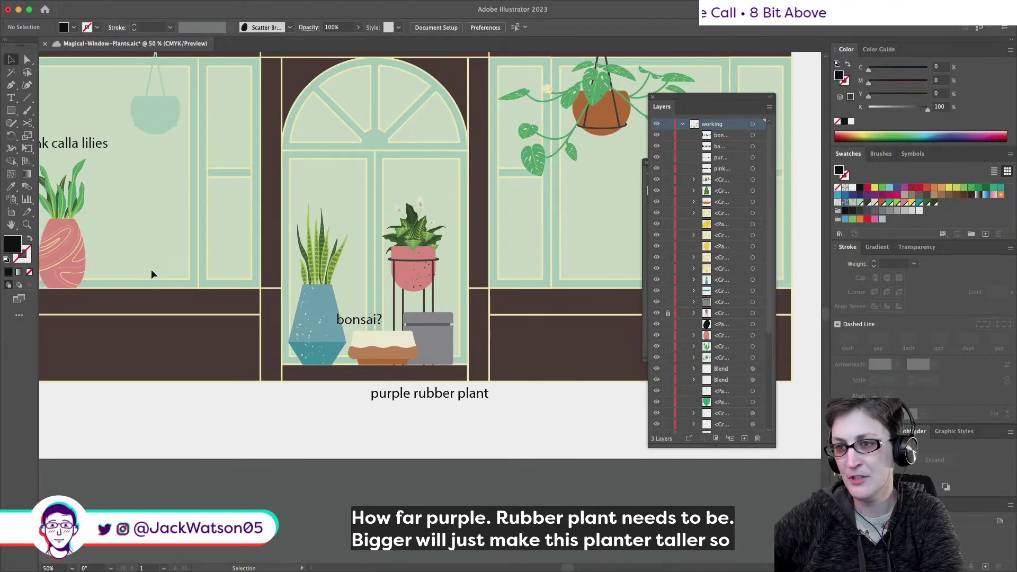
scroll(193, 244, "up", 2)
scroll(195, 244, "right", 8)
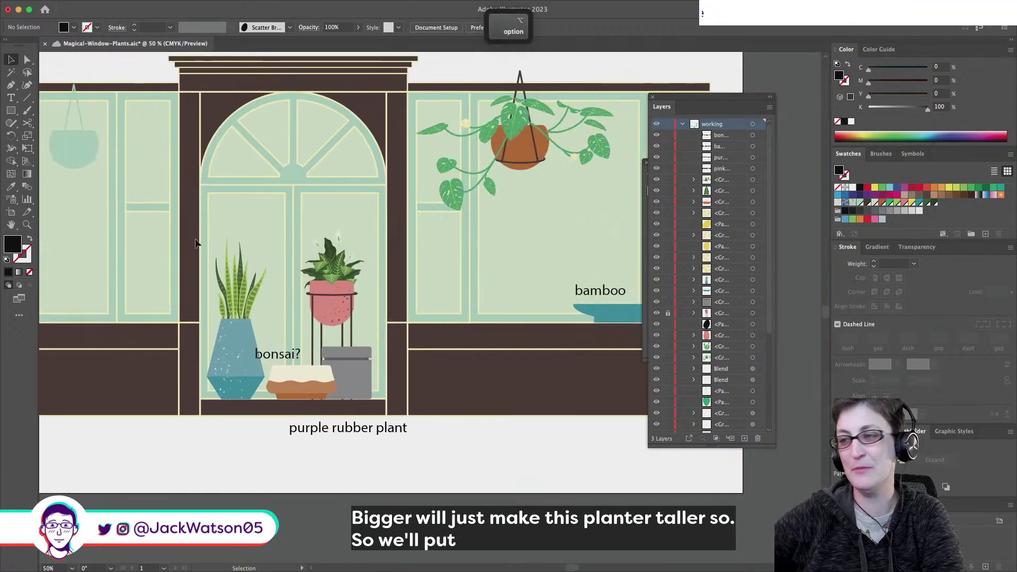
key("super+minus")
scroll(162, 243, "left", 2)
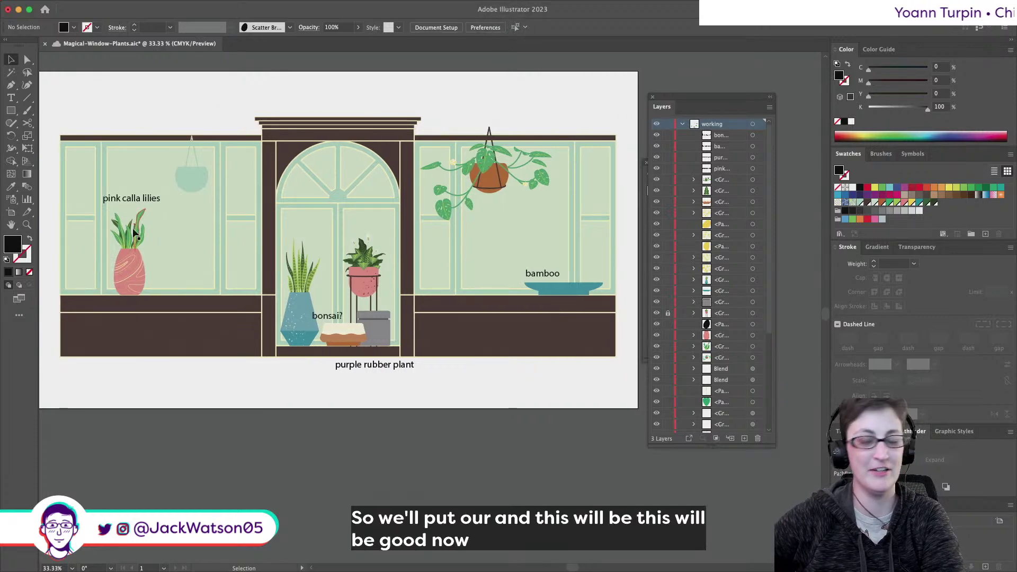
left_click(186, 177)
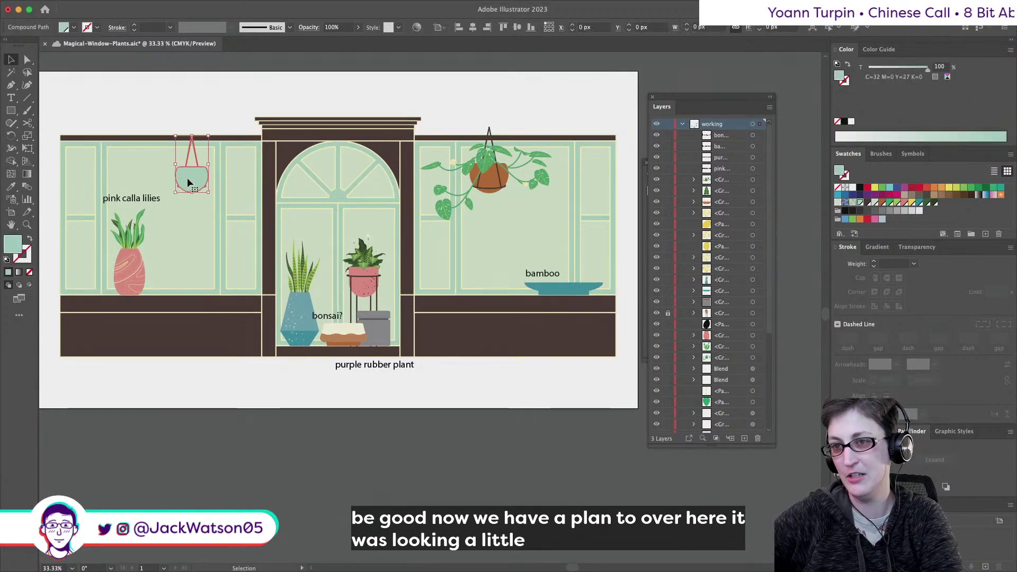
scroll(188, 178, "up", 2)
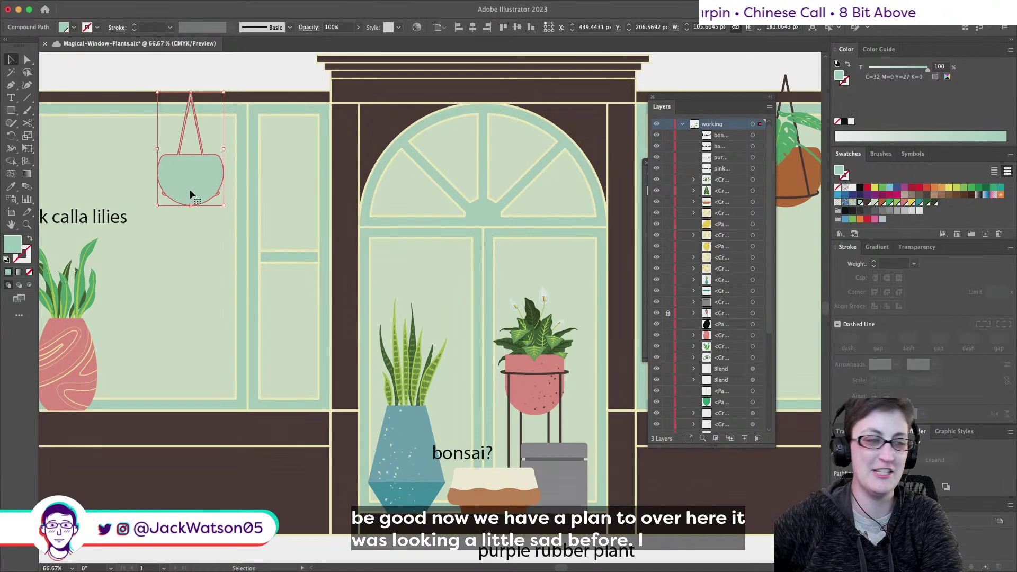
scroll(192, 195, "down", 1)
scroll(188, 196, "right", 5)
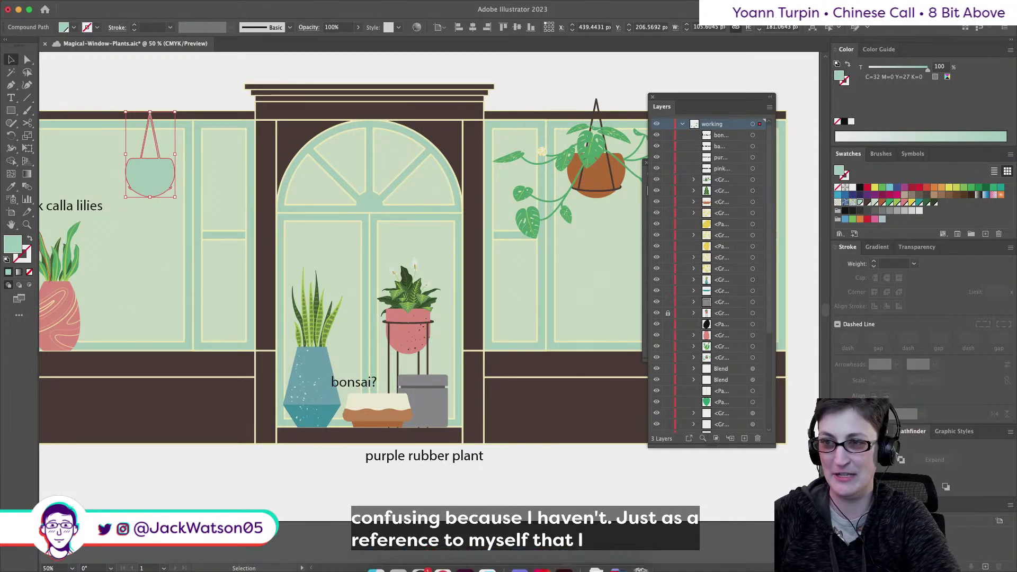
scroll(278, 266, "left", 1)
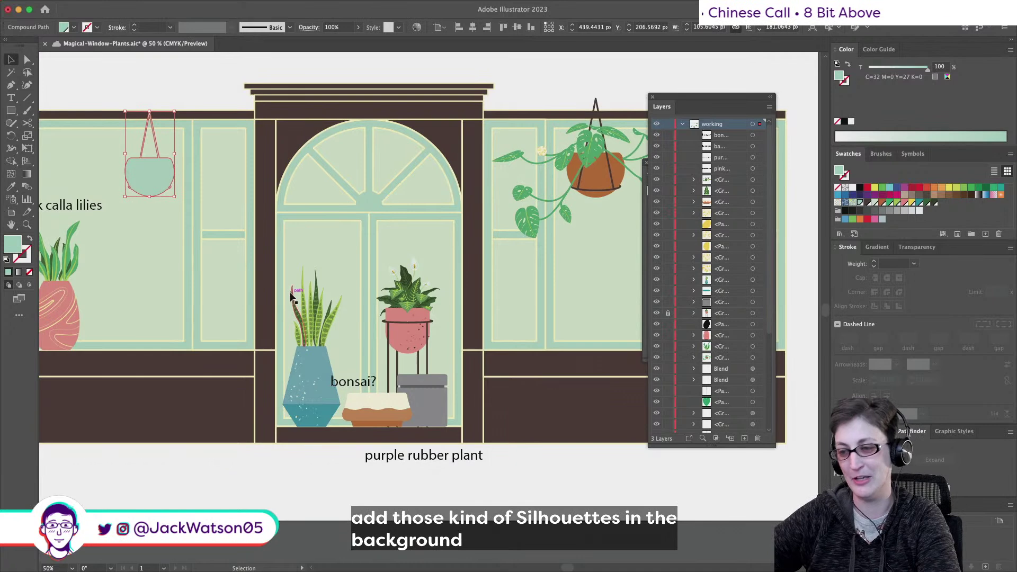
scroll(397, 433, "left", 5)
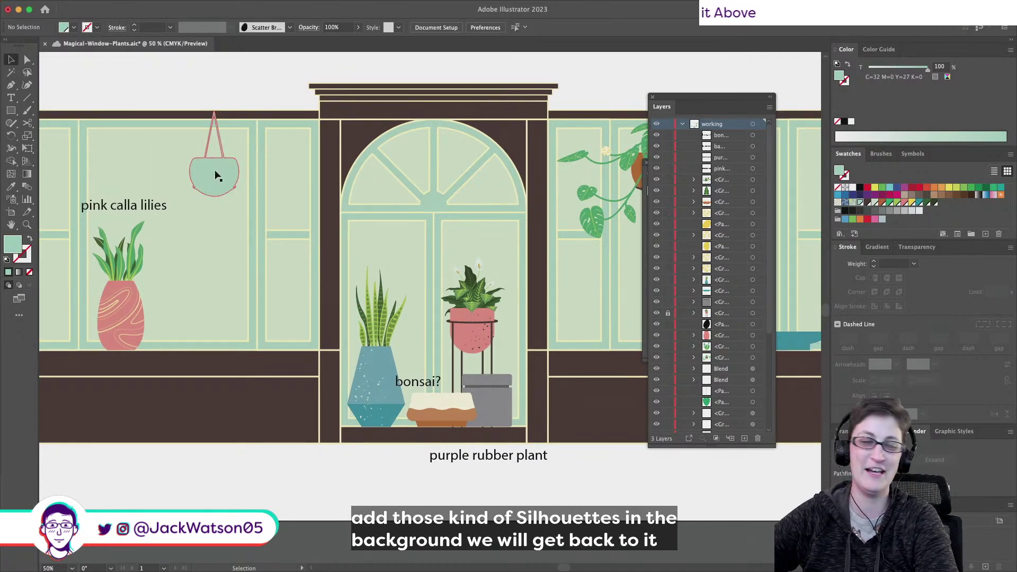
scroll(487, 242, "right", 10)
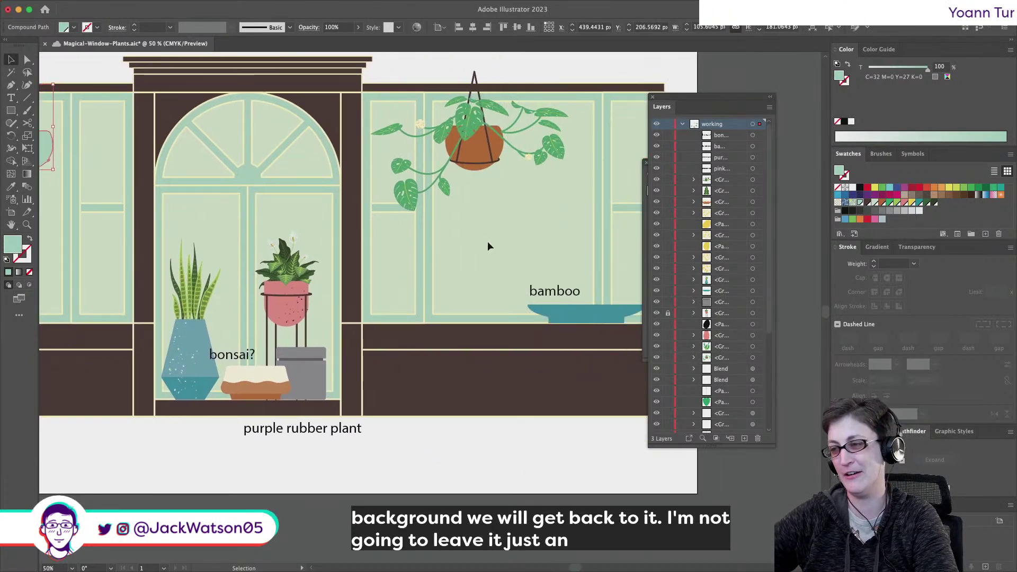
scroll(488, 240, "left", 15)
scroll(487, 240, "left", 4)
left_click_drag(571, 355, 594, 356)
key("super+shift+a")
scroll(294, 233, "up", 1)
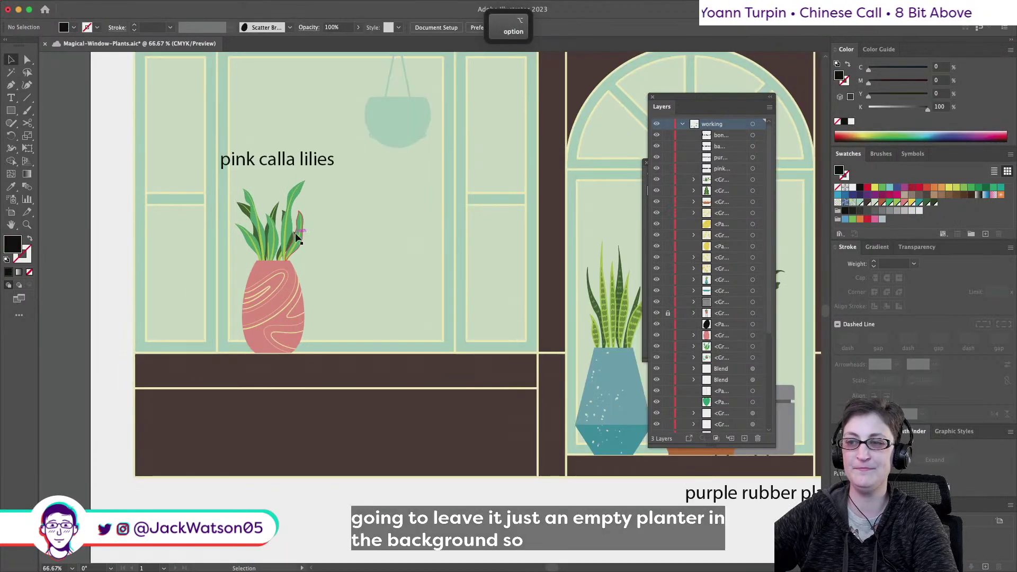
scroll(294, 234, "up", 3)
scroll(295, 233, "left", 2)
scroll(358, 269, "up", 1)
left_click(302, 286)
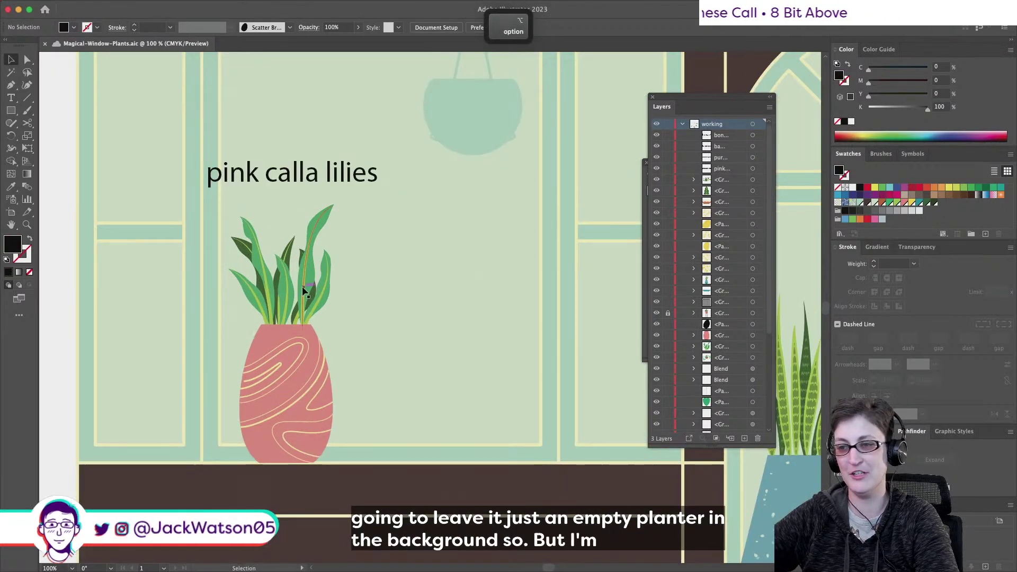
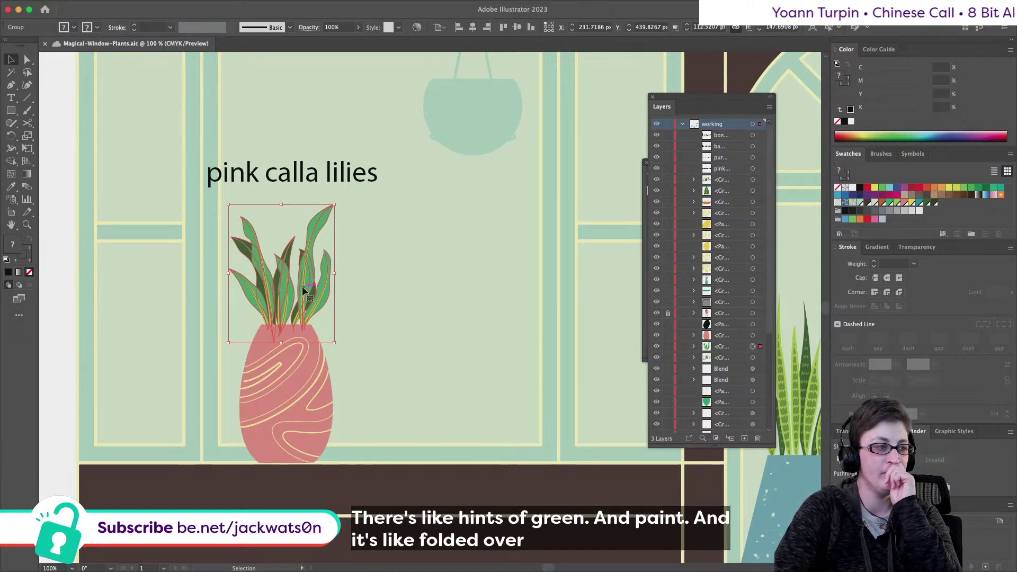
scroll(302, 286, "up", 1)
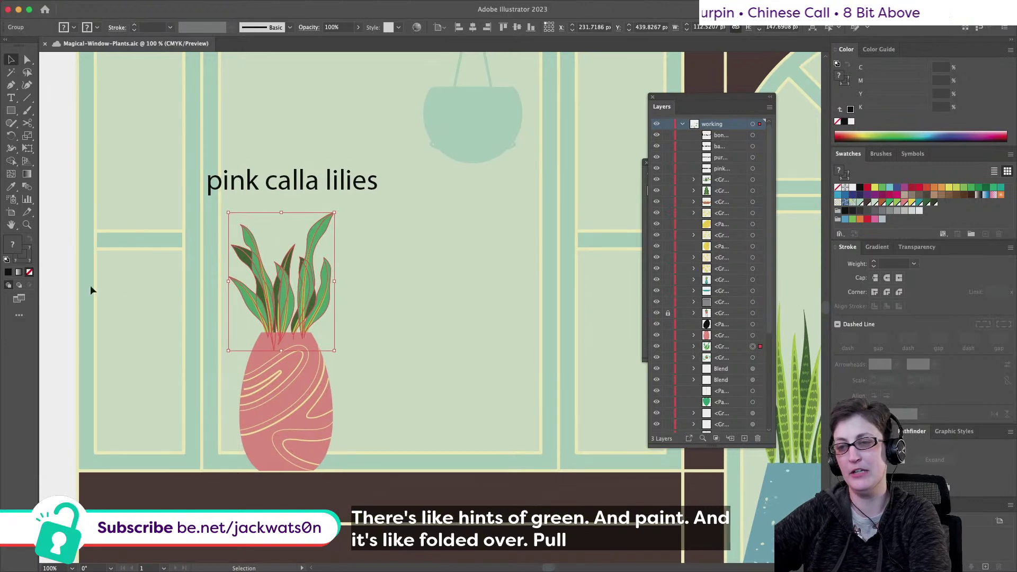
left_click(394, 319)
Draw the curled outline of a calla lily flower with the Pen tool beside the pink planter's leaves, using a black 1 pt stroke without fill
scroll(364, 282, "up", 3)
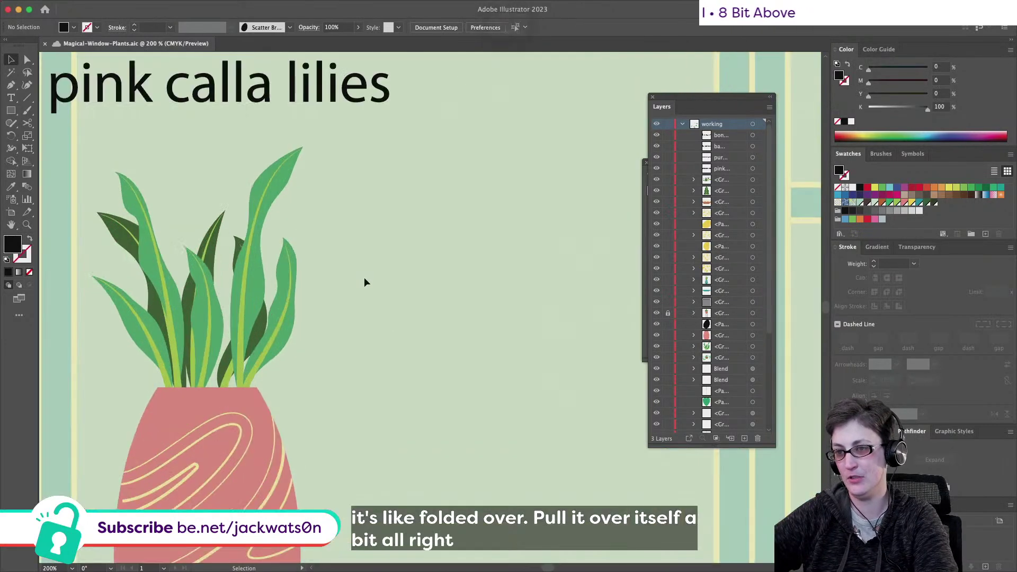
scroll(364, 282, "up", 2)
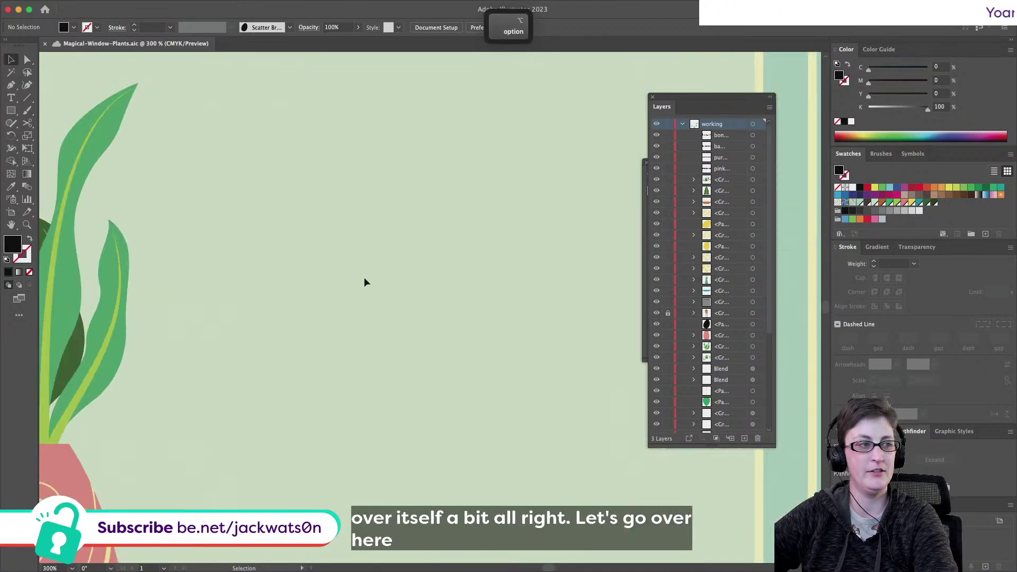
scroll(364, 281, "up", 1)
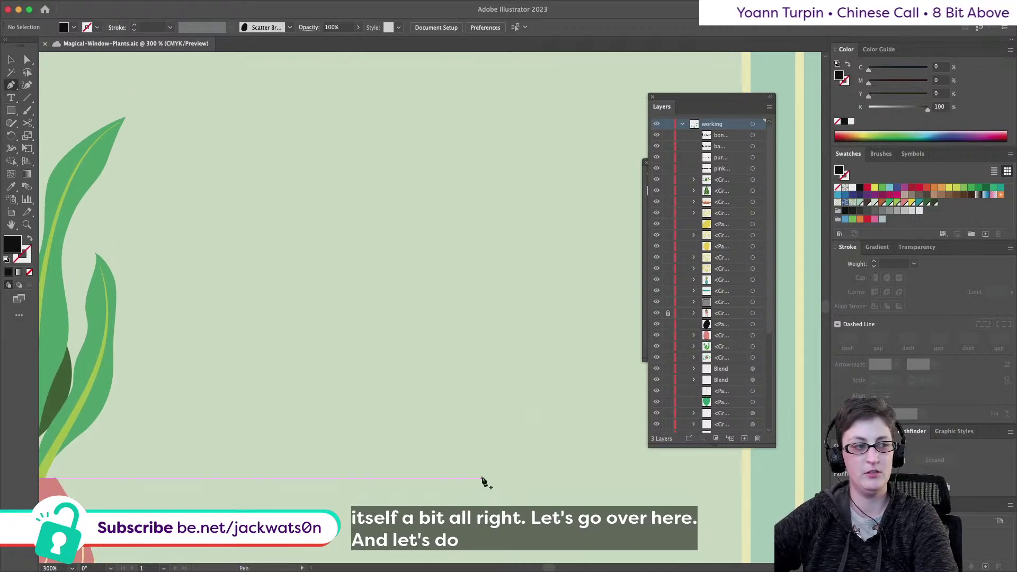
left_click_drag(345, 367, 349, 329)
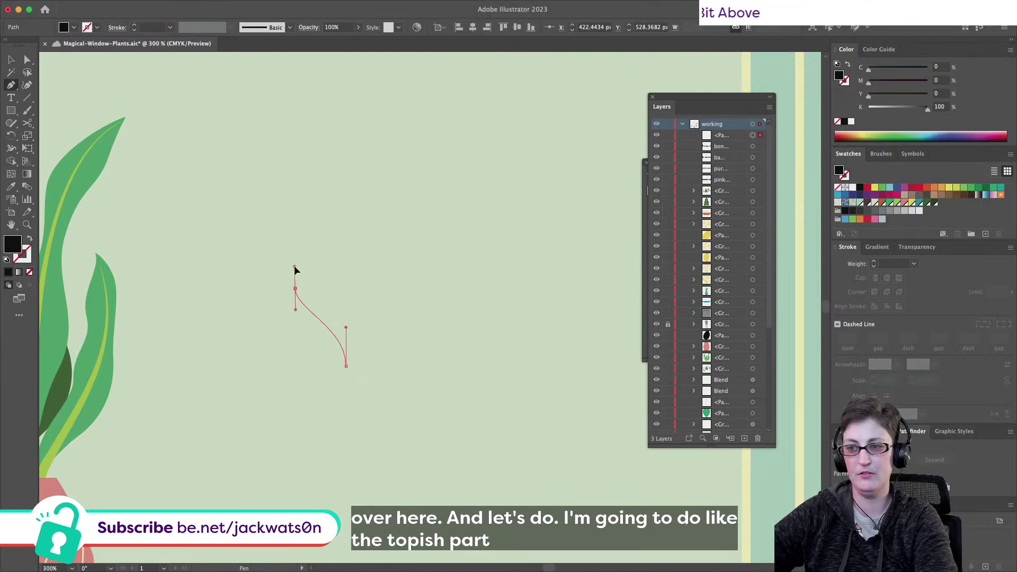
left_click_drag(290, 259, 339, 229)
left_click_drag(367, 189, 429, 172)
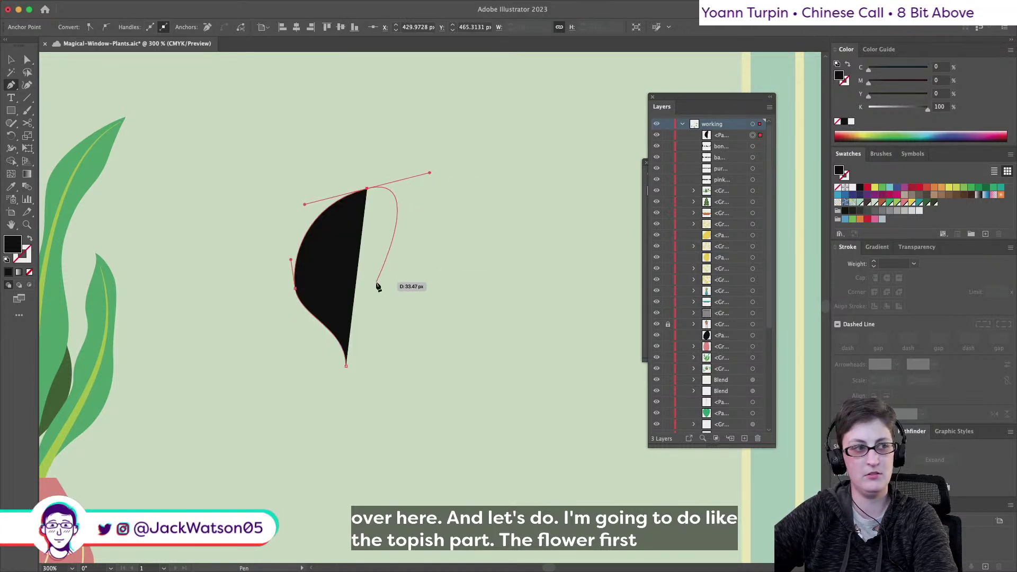
left_click_drag(371, 281, 317, 300)
key("super+z")
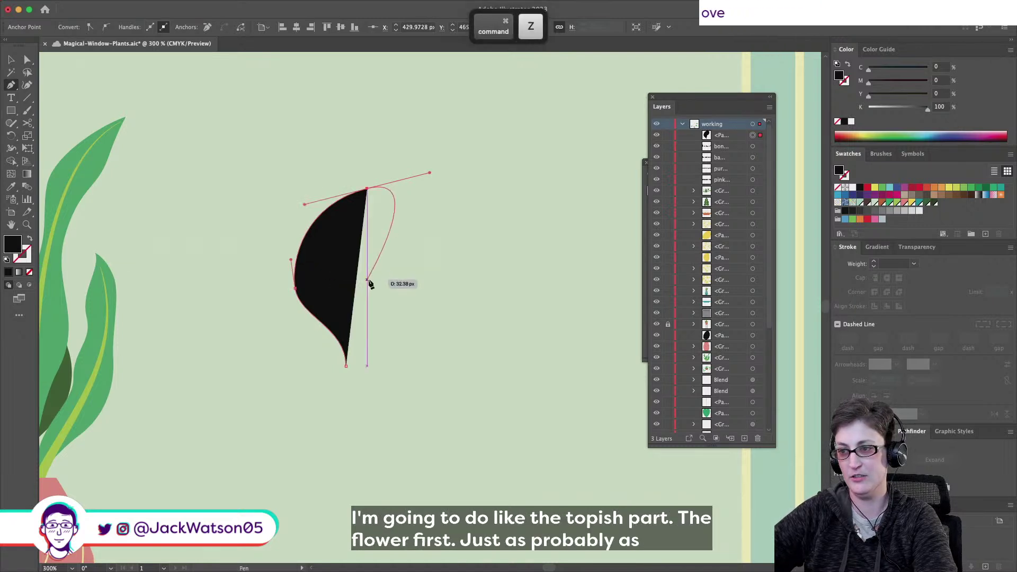
left_click_drag(373, 279, 137, 292)
left_click(29, 243)
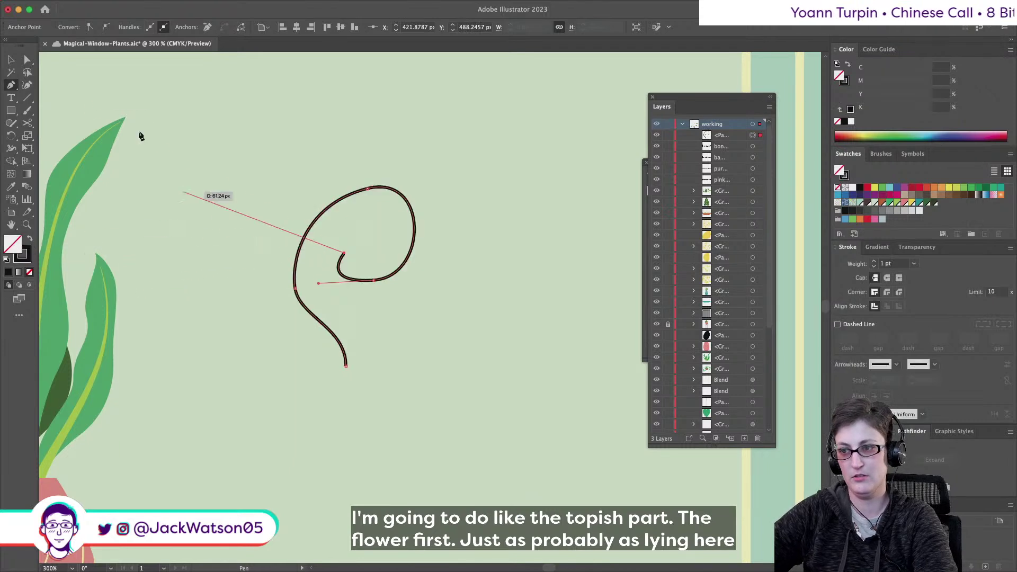
key("shift+super+a")
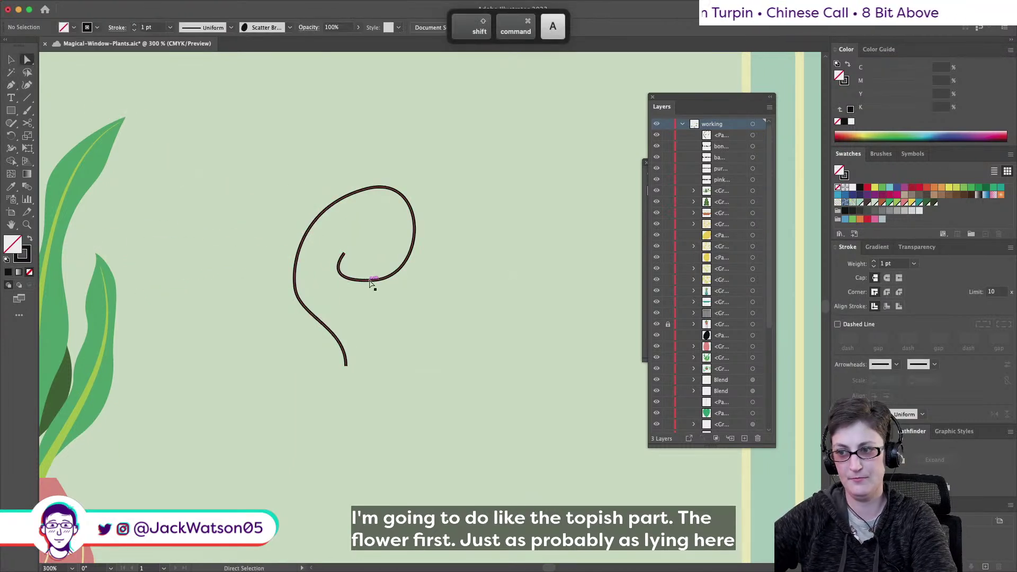
Refine the flower outline by adjusting the curve handles at its inner curl, upper edge and left side for a smoother shape
left_click(373, 279)
left_click_drag(320, 285, 448, 279)
key("super+z")
left_click_drag(430, 173, 447, 176)
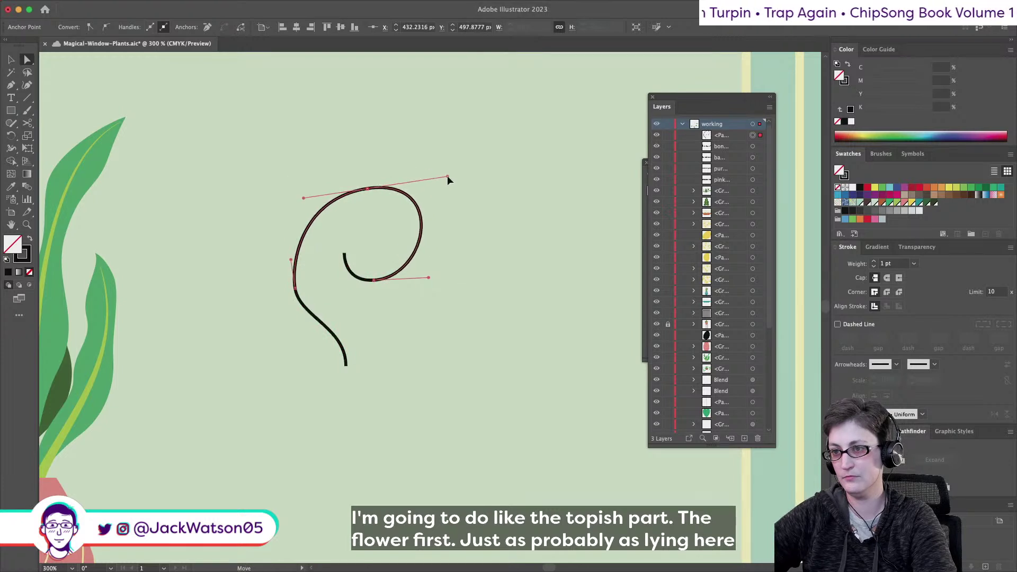
left_click(295, 287)
left_click_drag(290, 262, 286, 249)
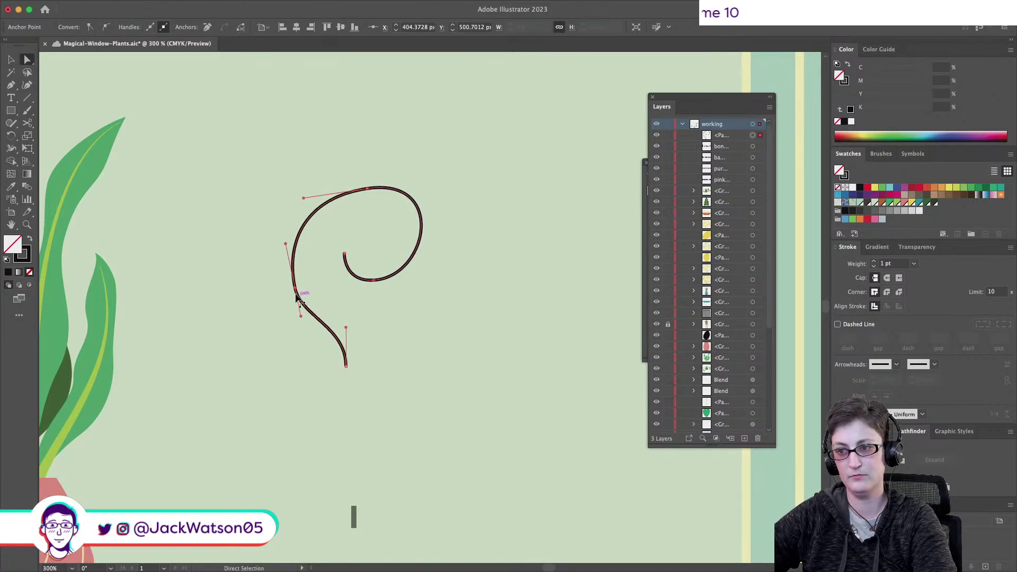
left_click_drag(300, 317, 313, 329)
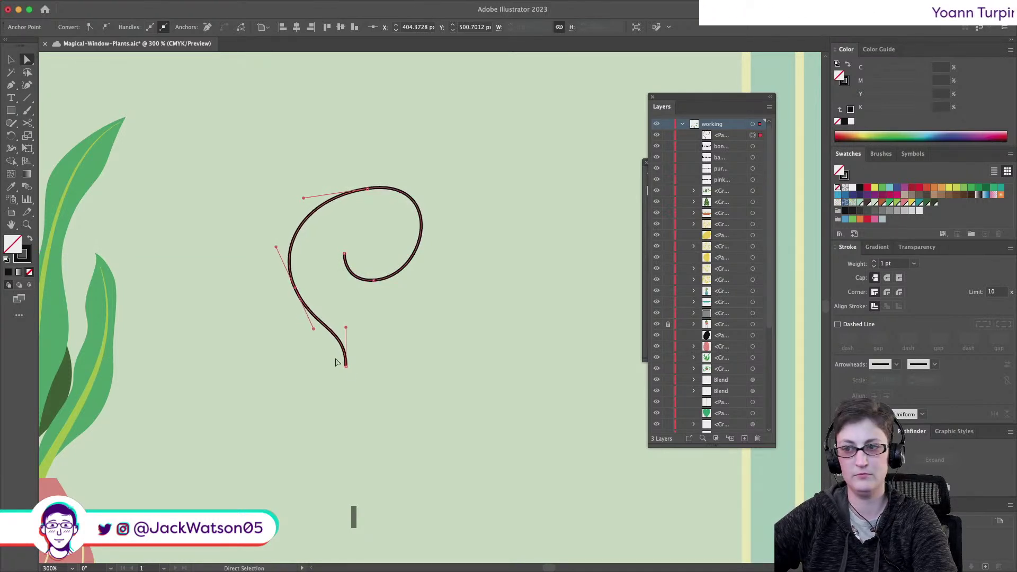
left_click(364, 386)
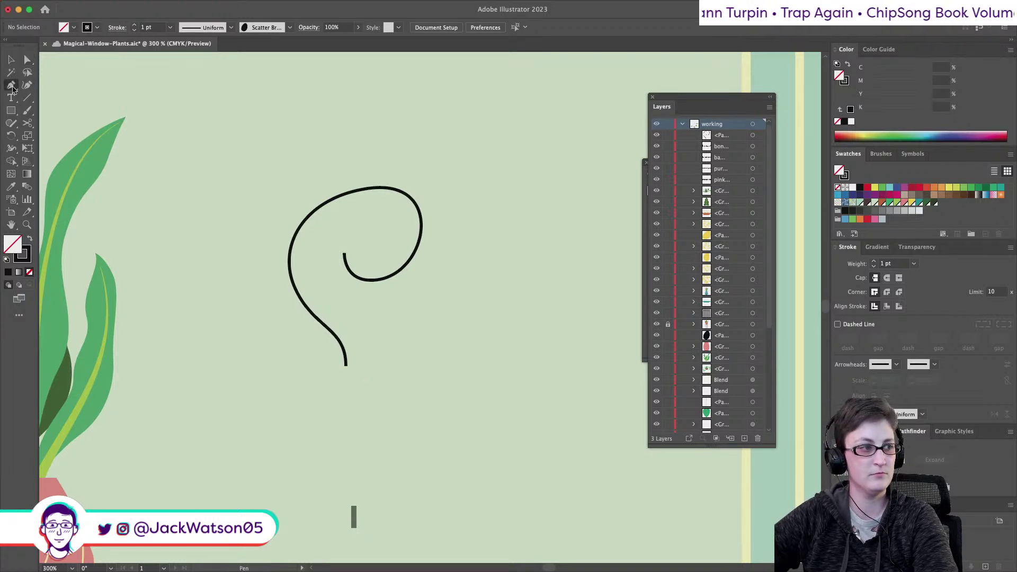
Draw a curved line from the curl's lower right edge down toward the flower's base
left_click(415, 257)
left_click_drag(403, 279, 373, 371)
left_click(244, 346, "super")
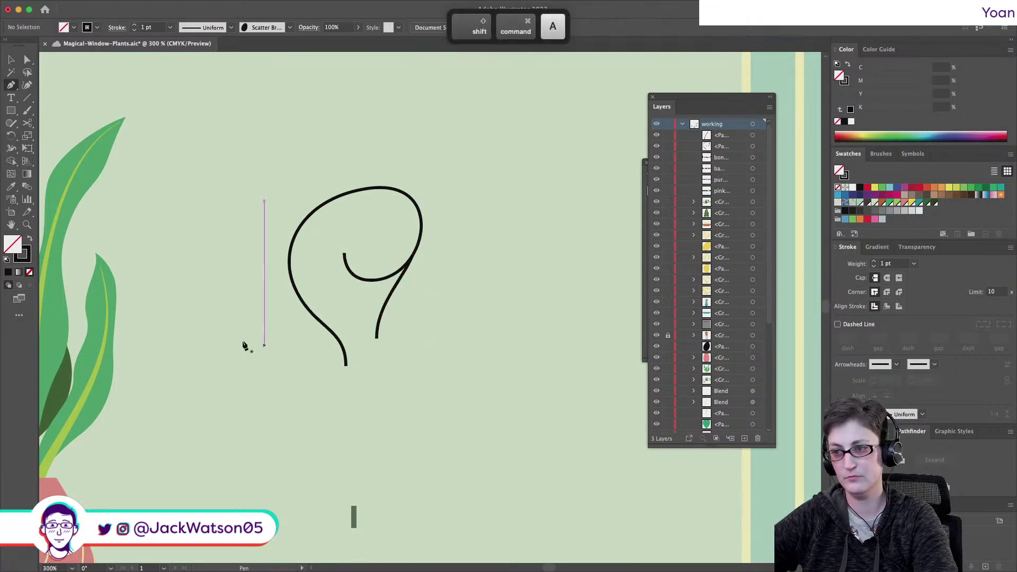
Draw the overlapping fold from the outline's left side across to the right-hand line and down to the flower's base
scroll(244, 346, "right", 2)
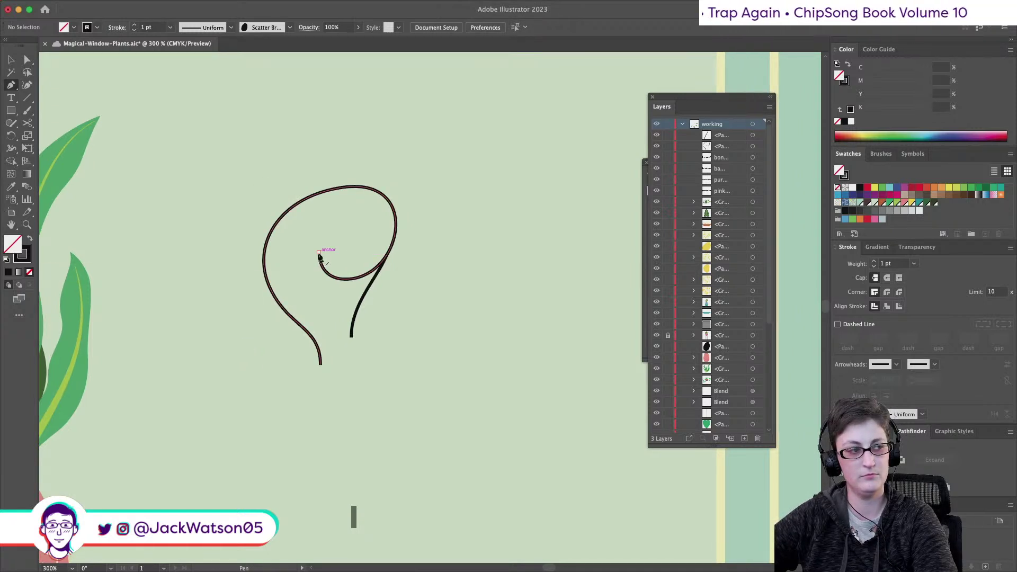
left_click_drag(270, 287, 281, 320)
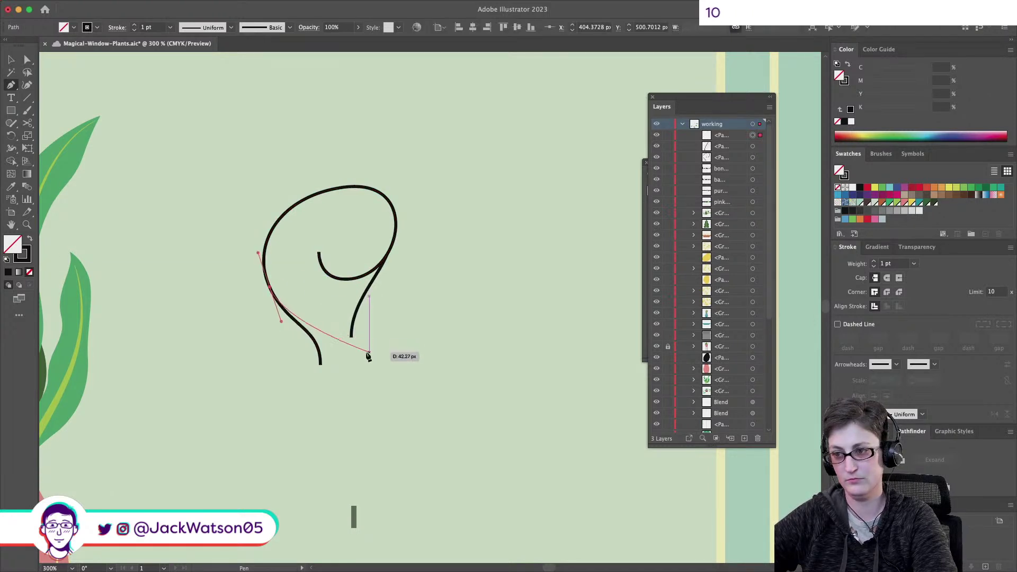
left_click_drag(373, 356, 371, 363)
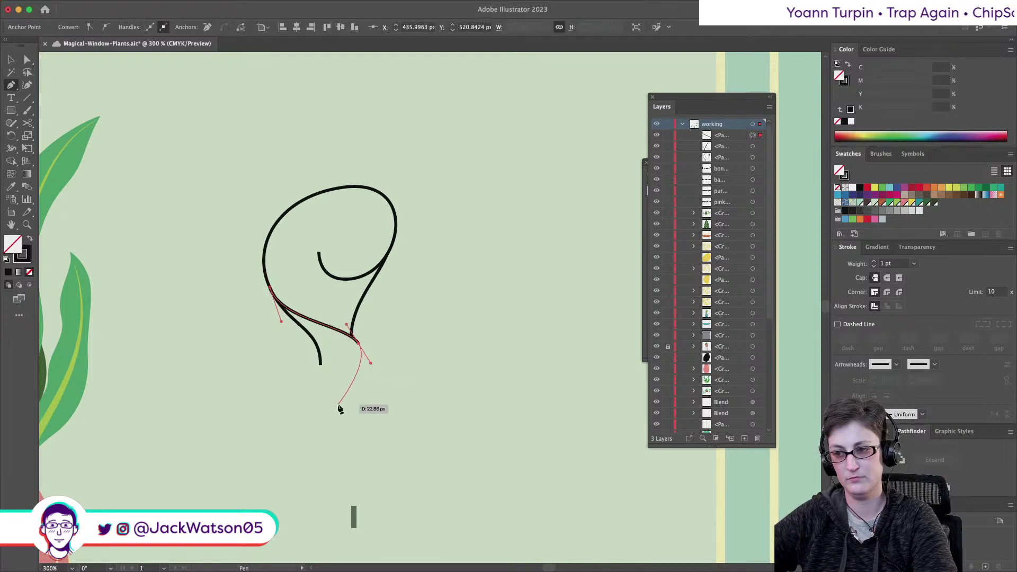
left_click_drag(323, 412, 322, 412)
key("shift+super+a")
Close the flower's base by joining the lower end of the left outline to the end of the fold curve
scroll(319, 409, "down", 1)
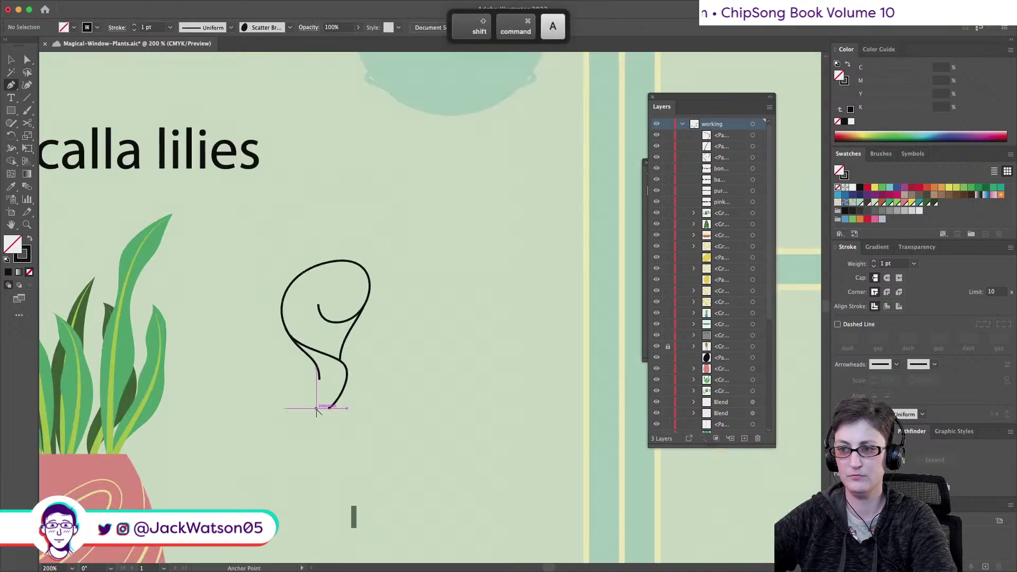
scroll(416, 378, "up", 1)
scroll(406, 376, "left", 3)
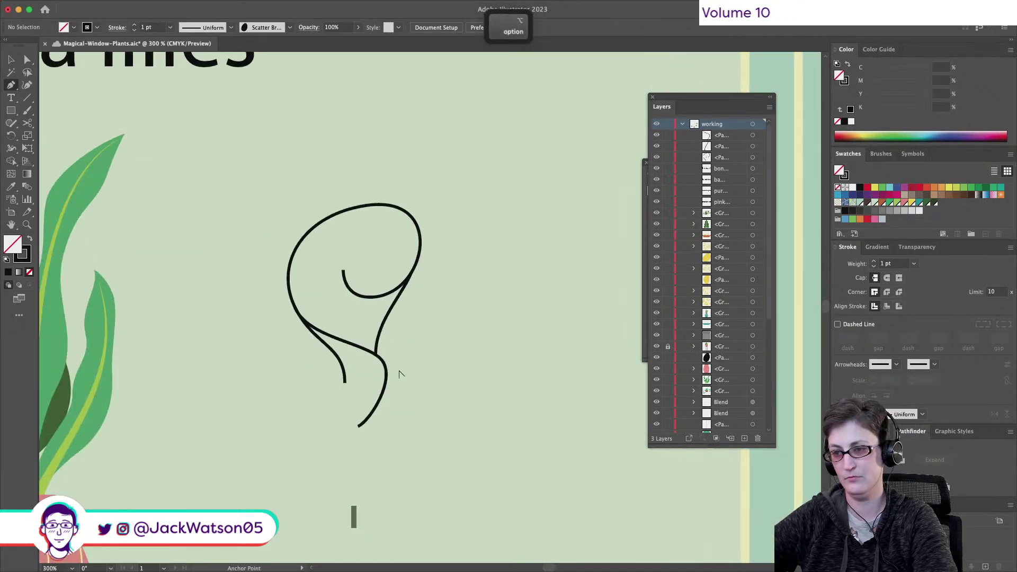
left_click_drag(345, 382, 368, 425)
key("shift+super+a")
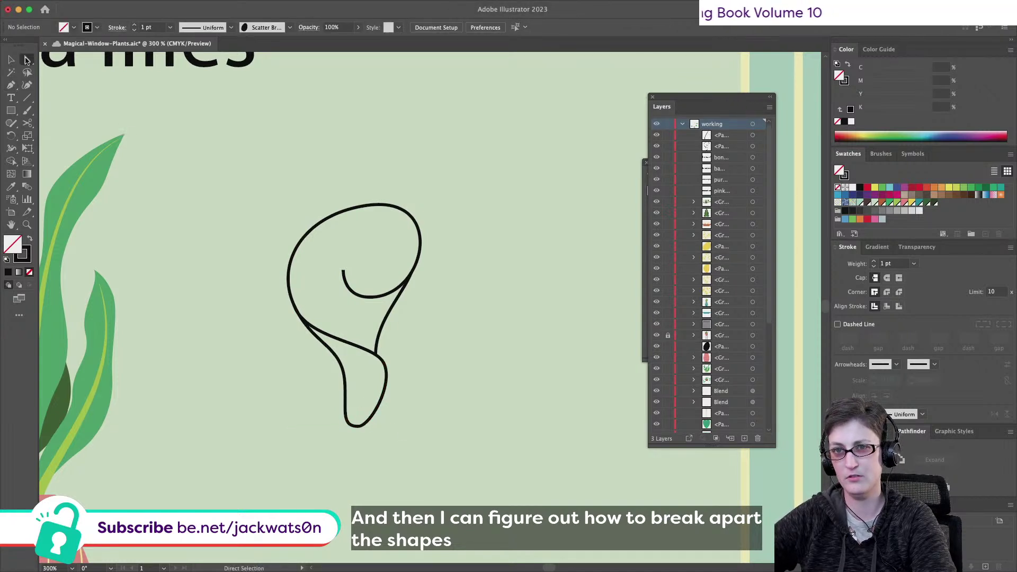
Cut the flower outline with the Scissors tool at the anchor point on its left side and deselect it
left_click(288, 279)
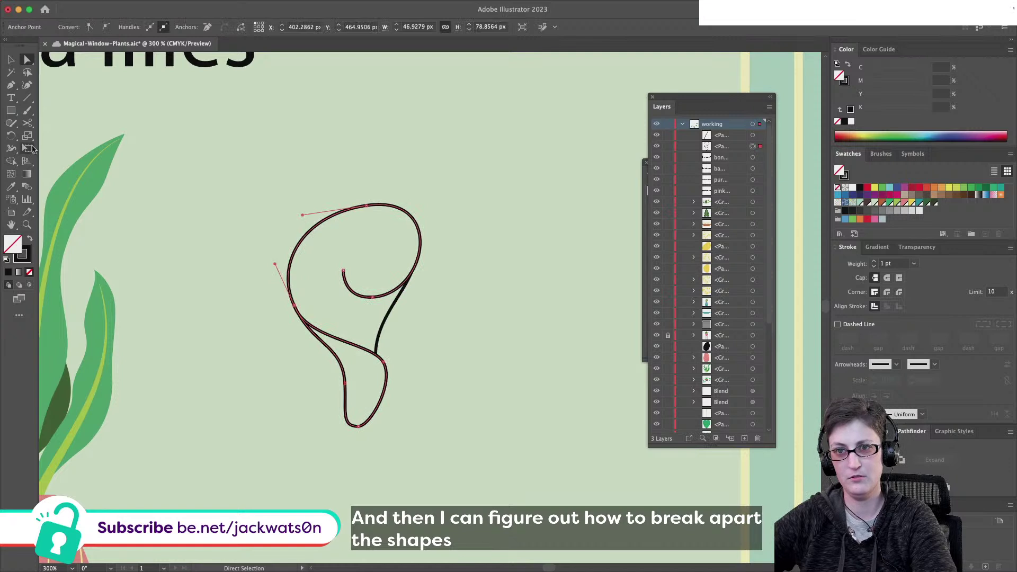
left_click(294, 306)
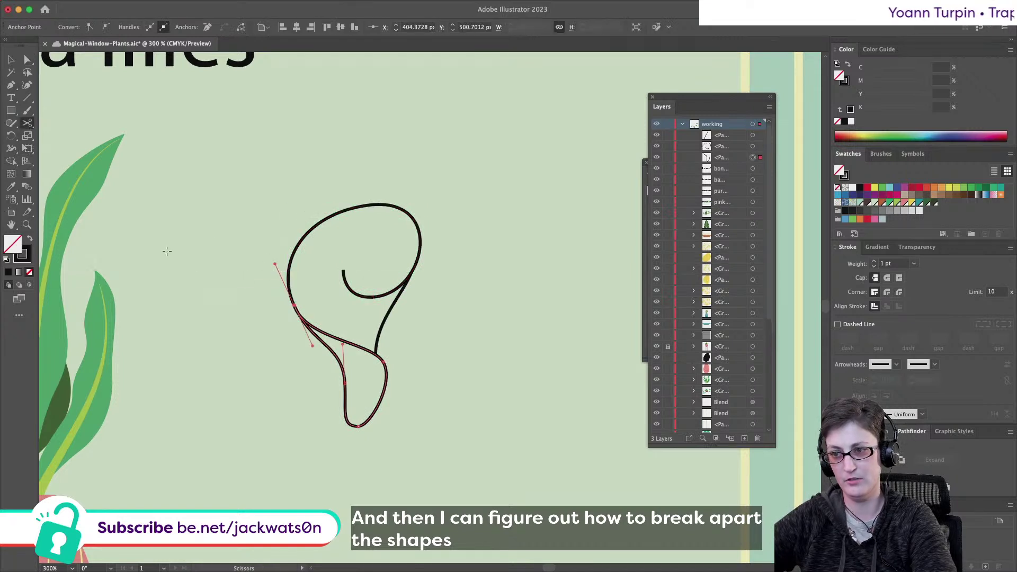
key("shift+super+a")
left_click(28, 59)
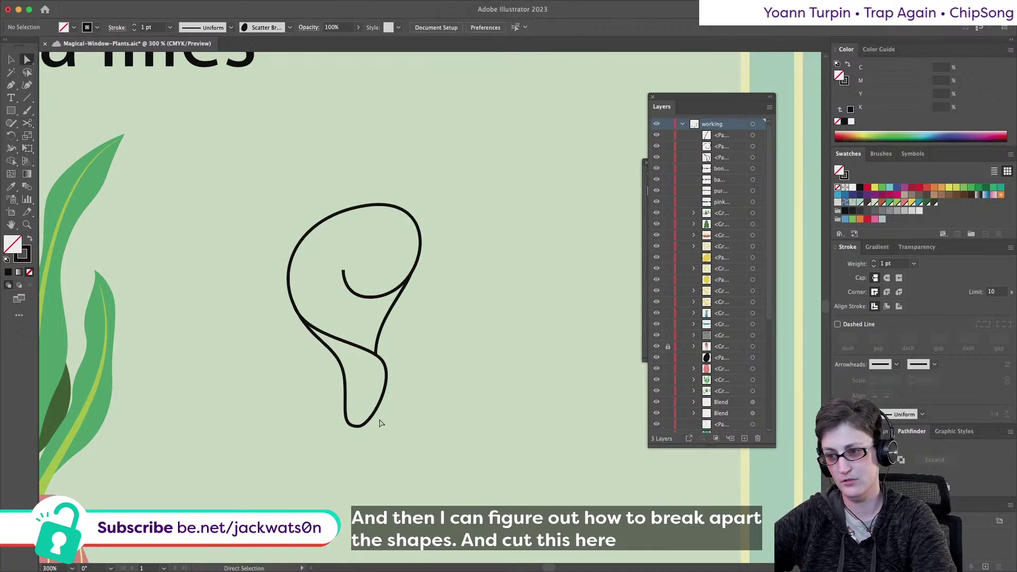
Adjust the curve handle at the lower tip of the flower's base and deselect the base shape
left_click_drag(354, 418, 370, 428)
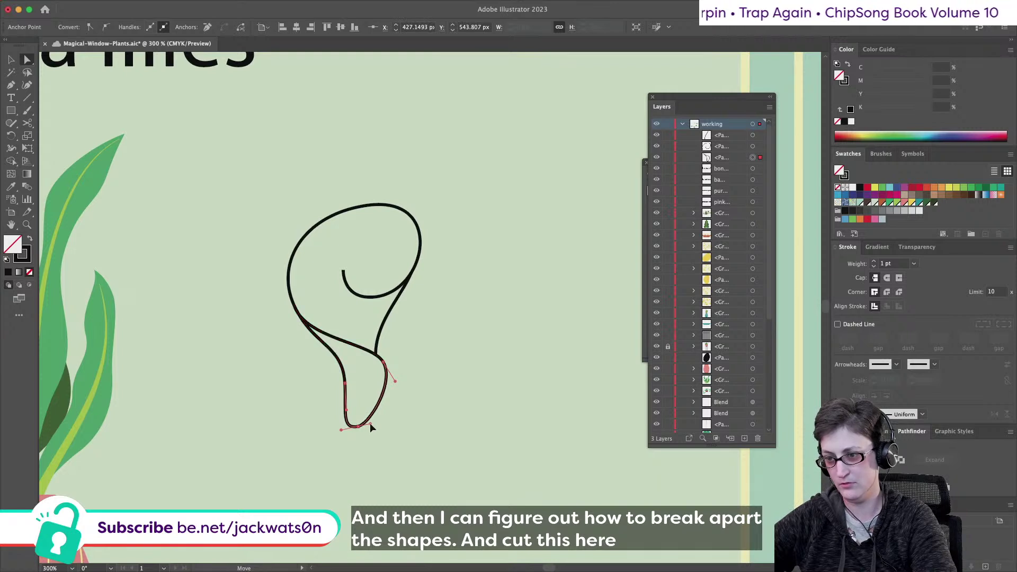
key("shift+super+a")
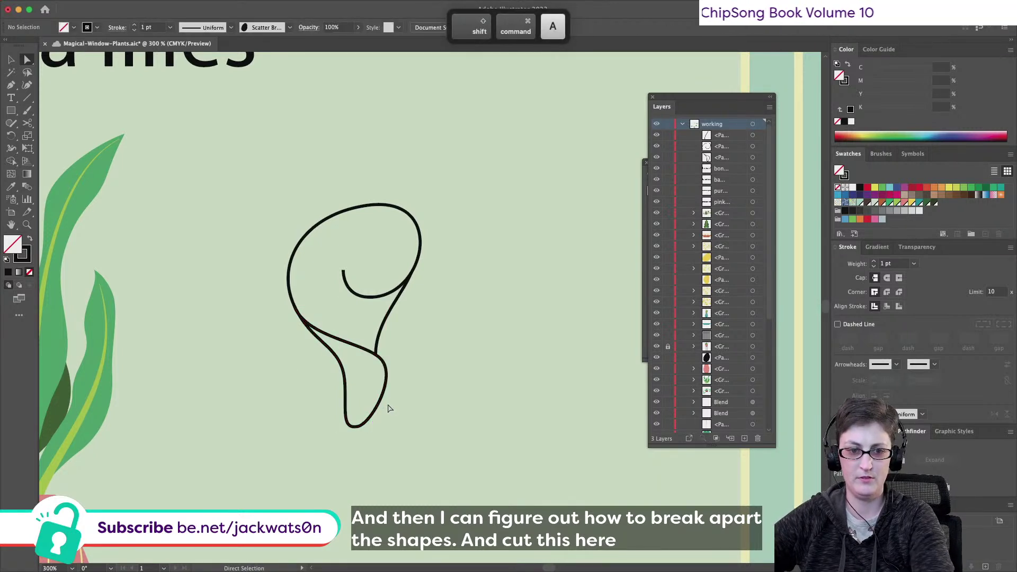
scroll(385, 373, "up", 1)
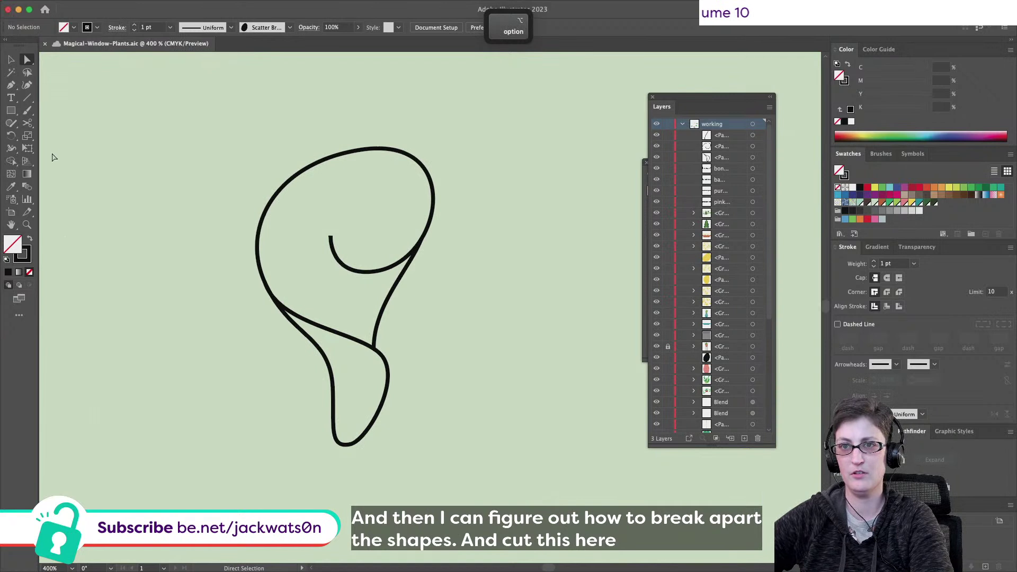
left_click(298, 393)
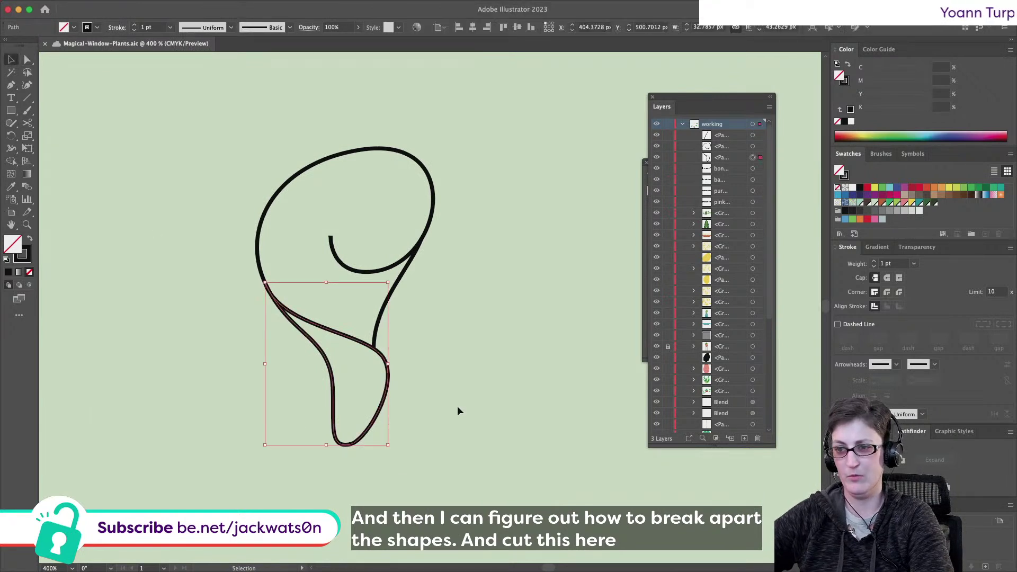
scroll(458, 411, "up", 1)
left_click(434, 363)
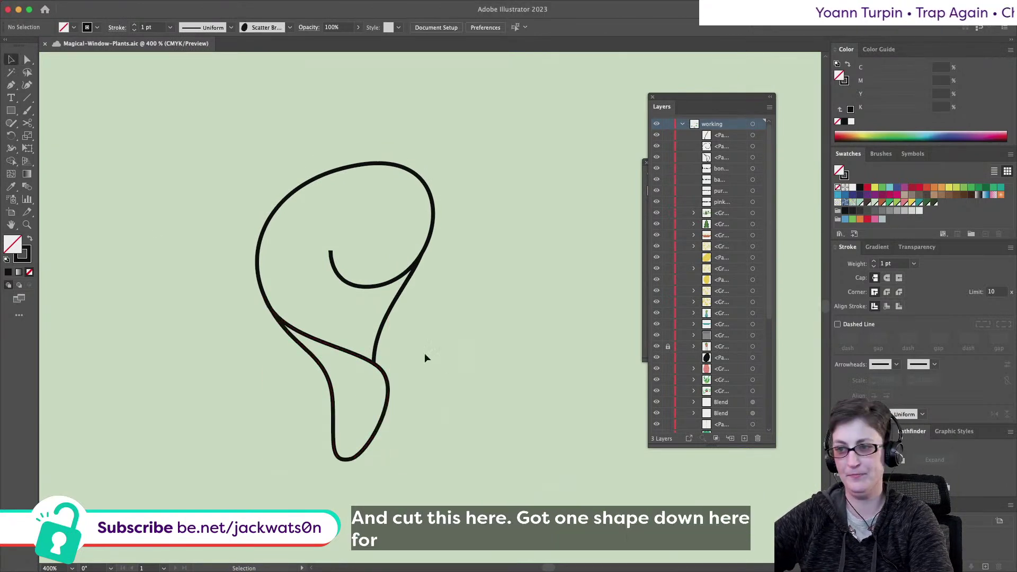
Move the upper end of the flower's right-hand line inward along the curl and adjust its curve to flow into the outline
left_click(360, 291)
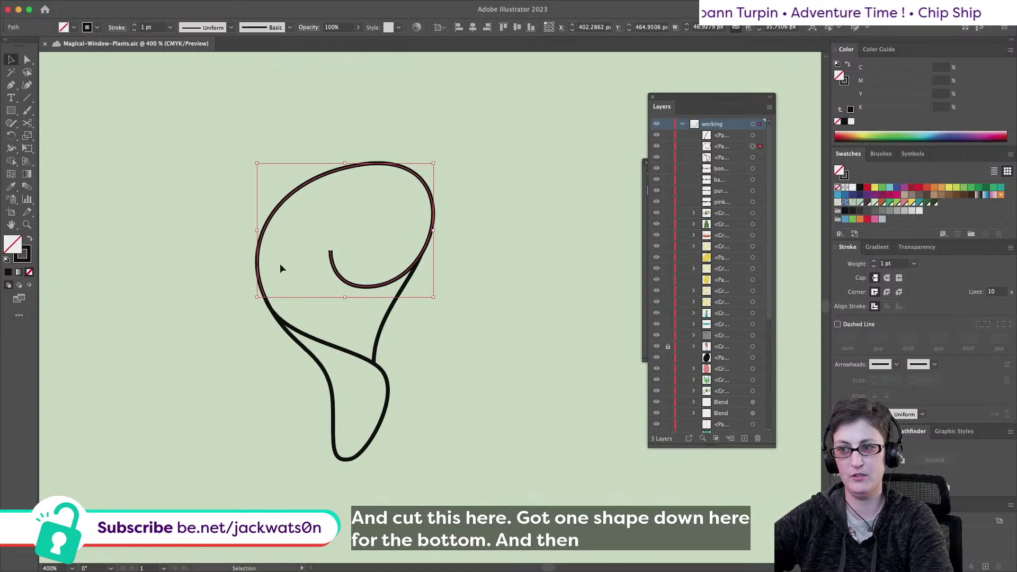
left_click(27, 123)
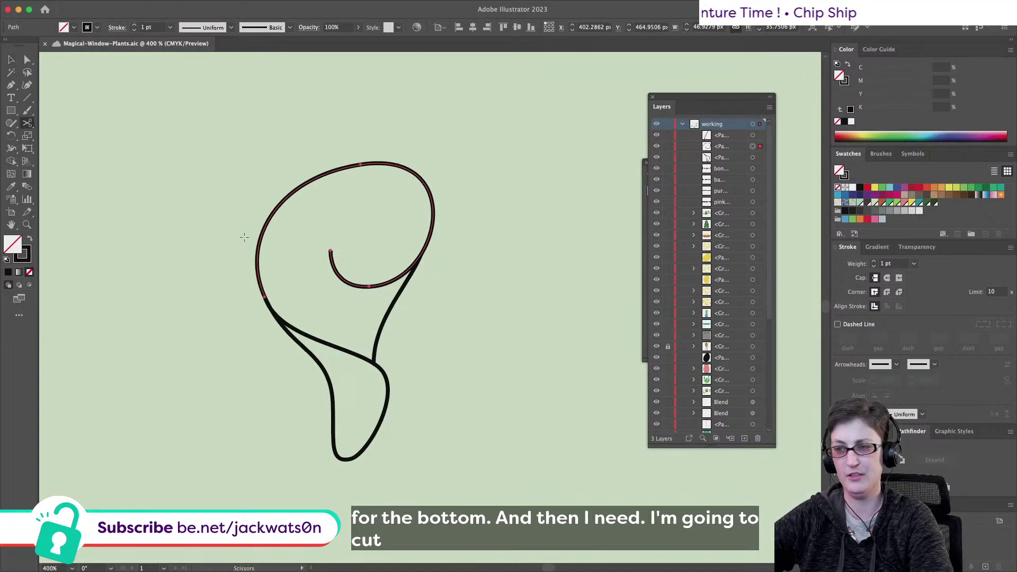
key("a")
left_click(418, 275)
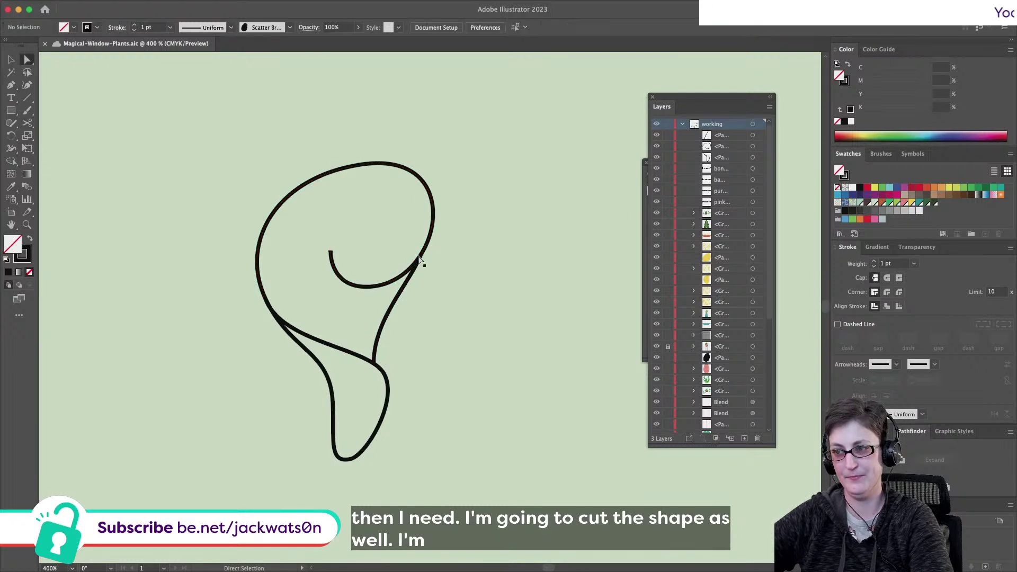
left_click_drag(416, 271, 389, 302)
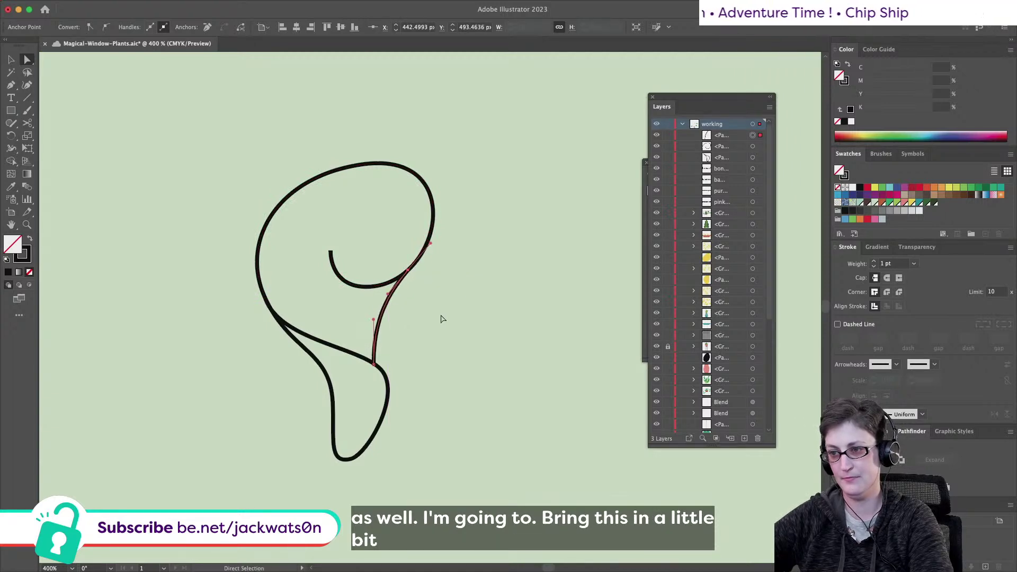
left_click(411, 309)
scroll(443, 318, "down", 3)
scroll(442, 318, "up", 3)
Try to cut the outline with the Scissors tool where the curl meets the right-hand line, and select the curl with the line
left_click(429, 268)
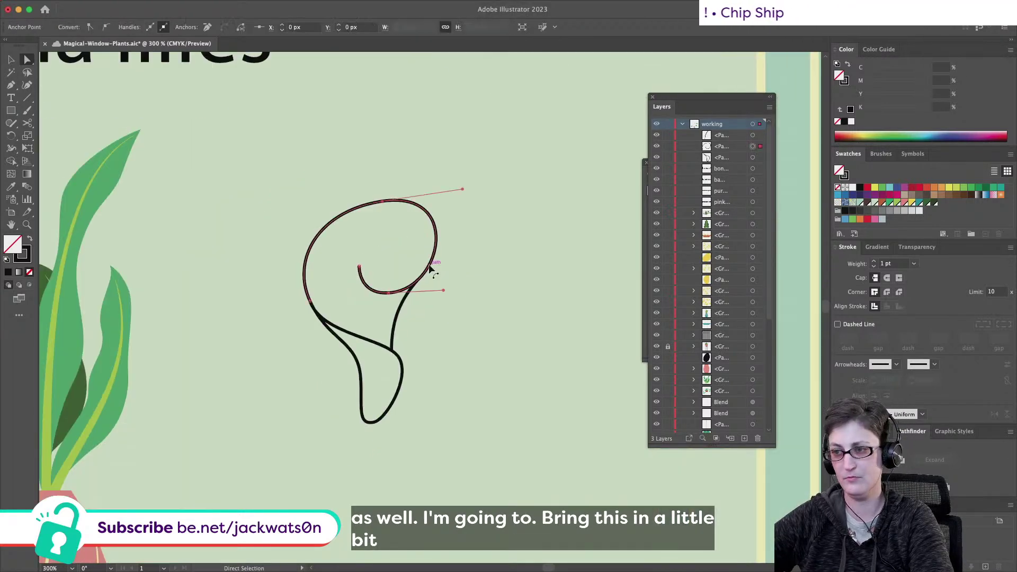
left_click(27, 123)
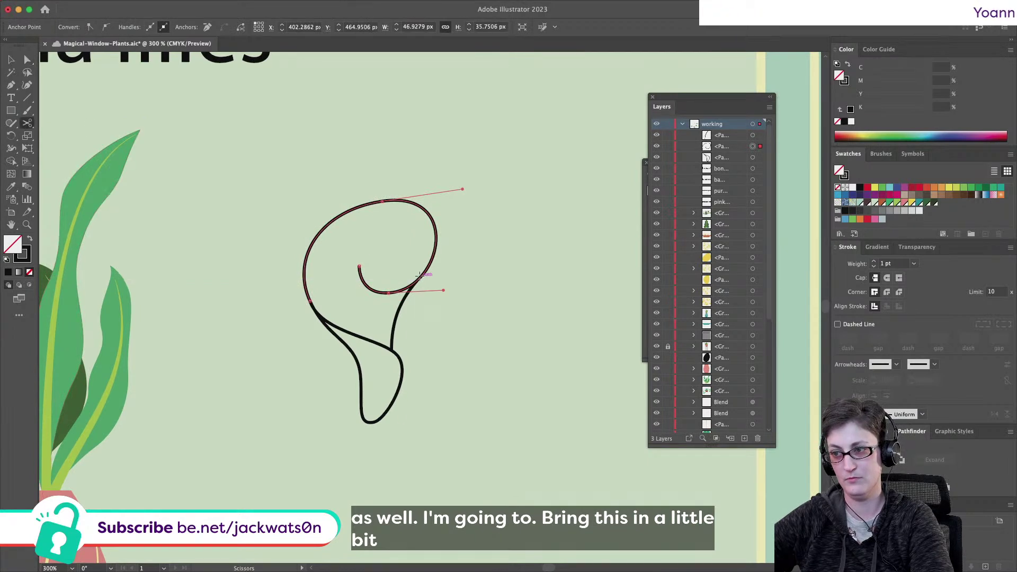
left_click(417, 280)
left_click(13, 60)
left_click(399, 318)
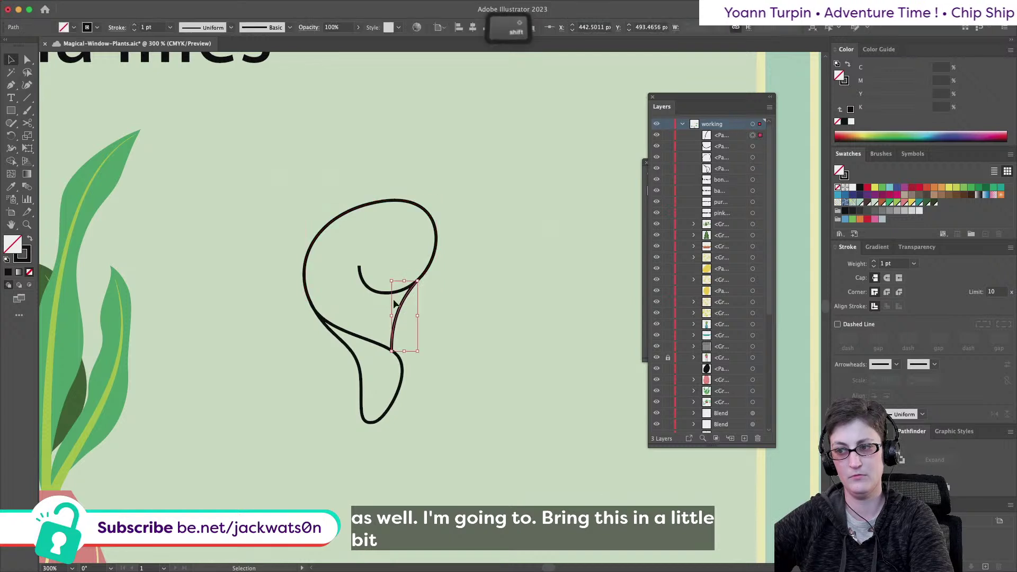
left_click(379, 293, "shift")
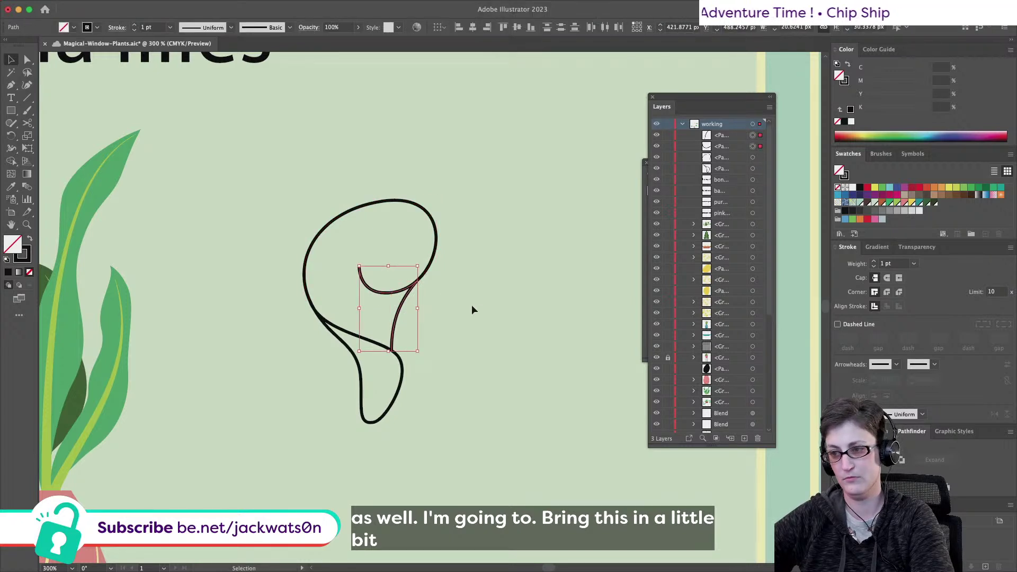
Undo the outline cut, stepping back through the history and redoing the reshaping of the right-hand line
left_click(449, 306)
left_click(401, 304)
key("super+z")
left_click(494, 343)
left_click(382, 293)
key("super+z")
key("super+z")
key("super+z")
key("super+z")
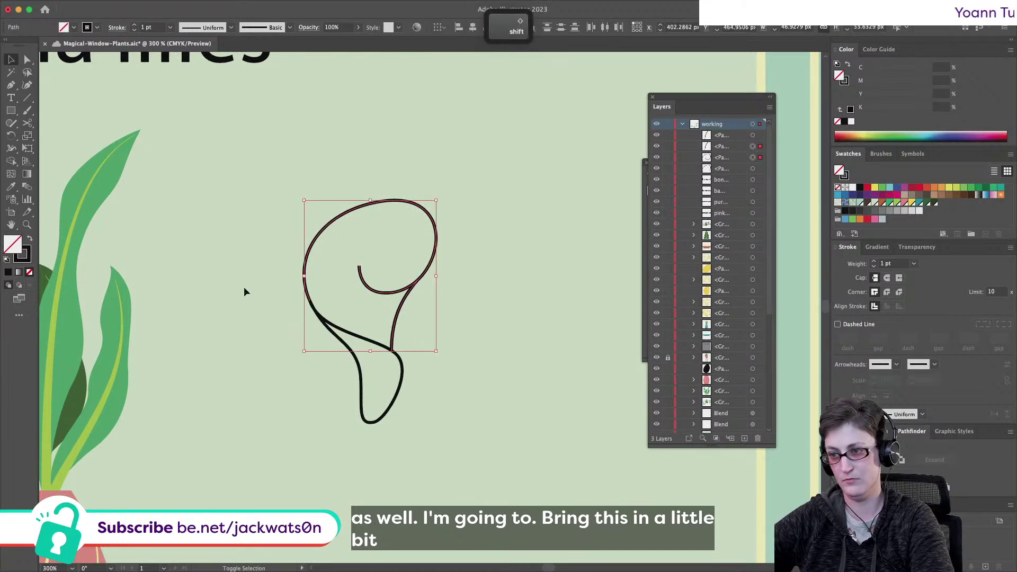
key("super+z")
key("super+z")
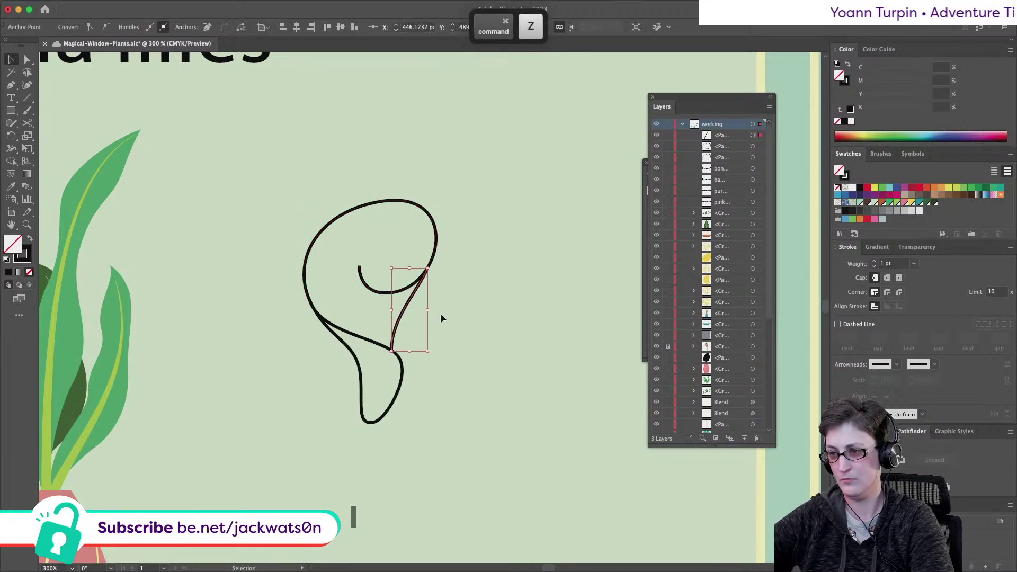
key("shift+super+z")
key("shift+super+z")
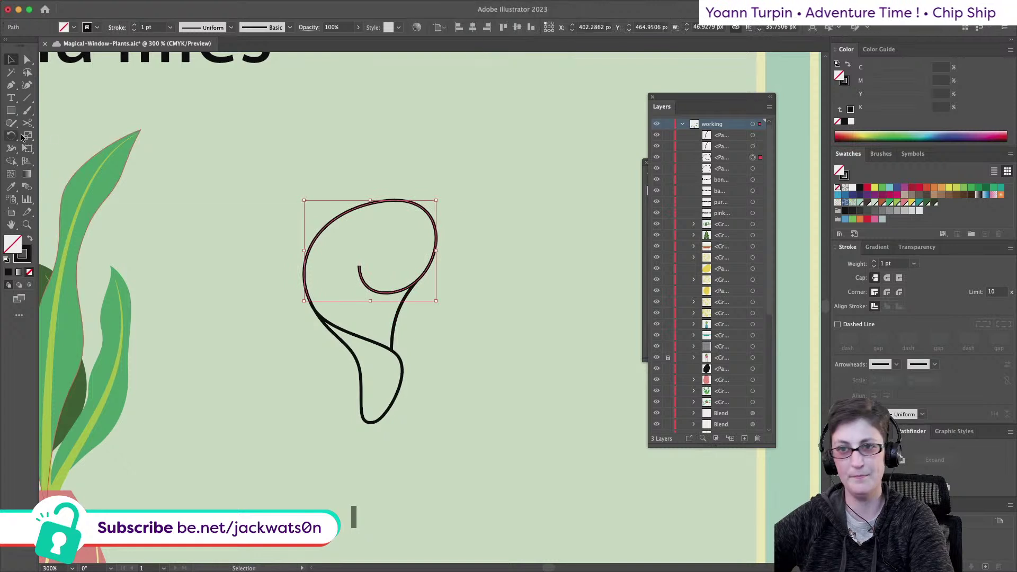
Cut the outline with the Scissors tool where the right-hand line meets it, separating the inner curl, and deselect everything
key("c")
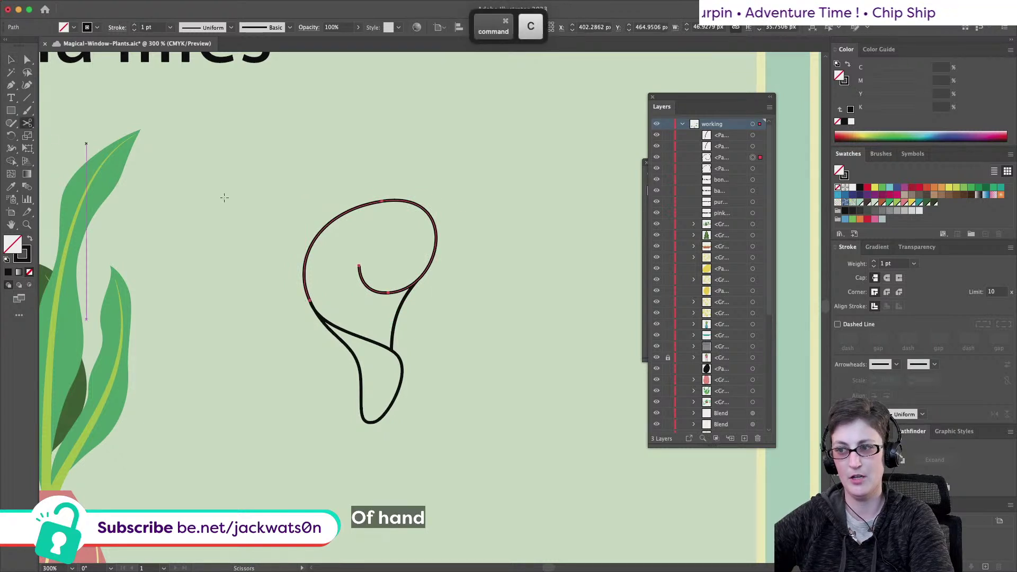
left_click(416, 281)
key("v")
key("shift+super+a")
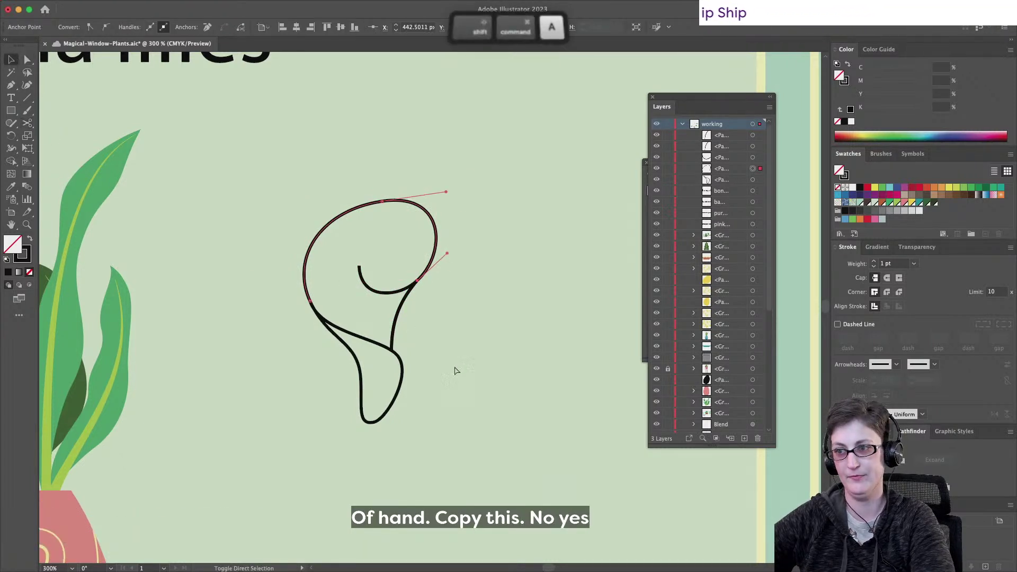
Cut one of the two overlapping right-hand lines to the clipboard
left_click_drag(428, 322, 403, 297)
key("super+j")
left_click(422, 295)
left_click(399, 317)
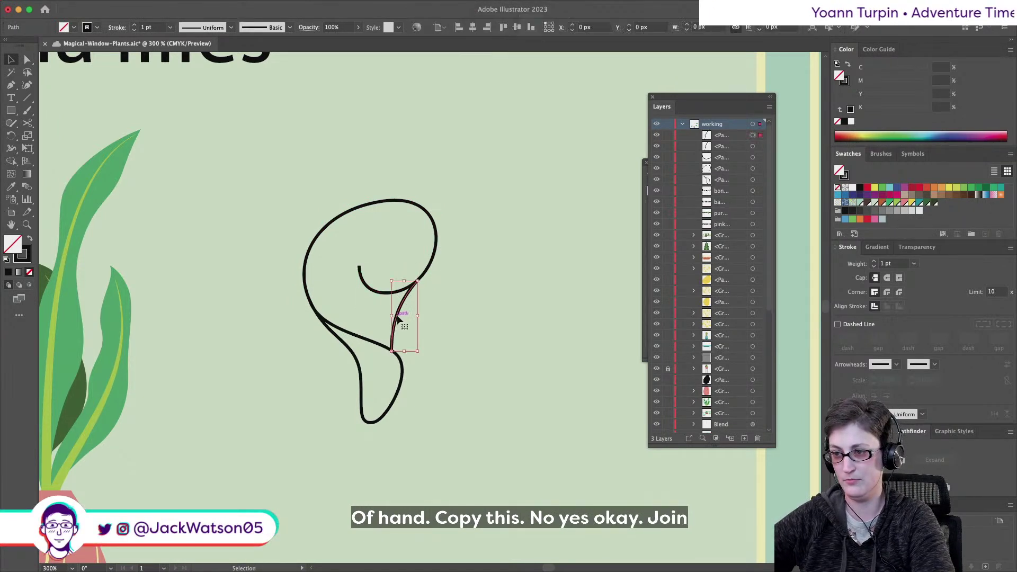
key("a")
key("super+c")
key("v")
key("super+x")
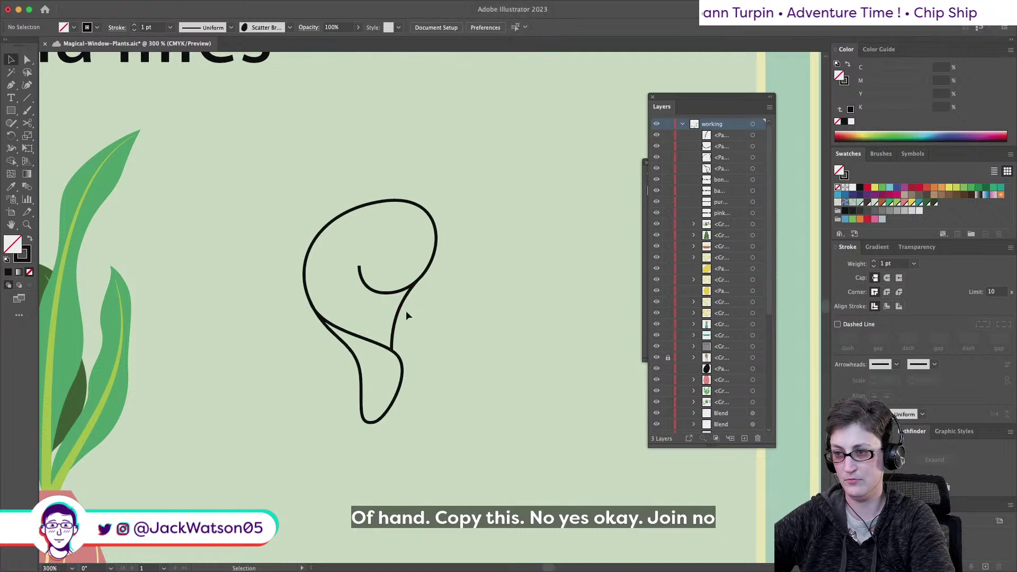
Join the right-hand line to the inner curl, and join a copy of the line pasted in front to the outer outline
left_click_drag(412, 317, 381, 289)
key("super+j")
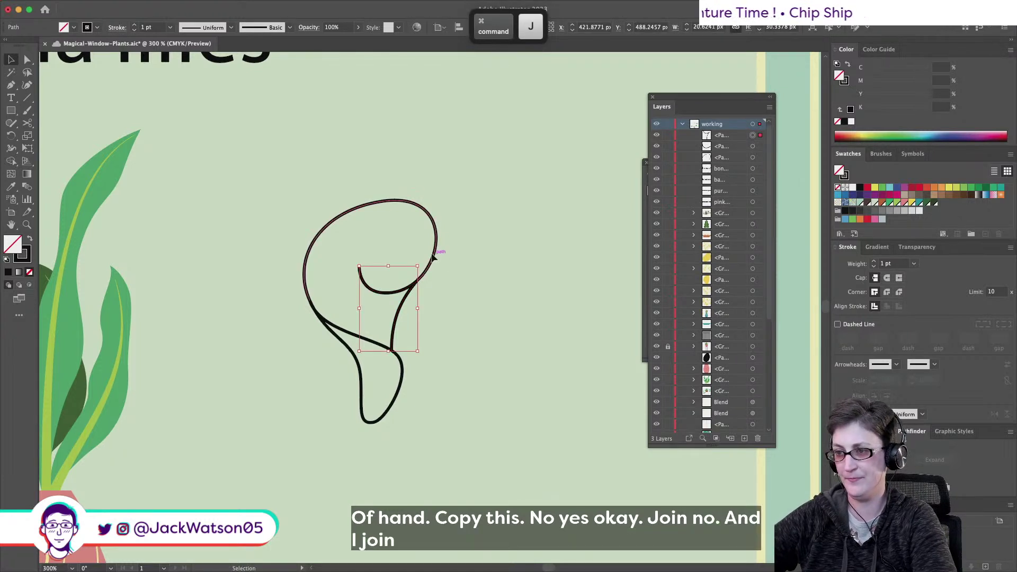
key("super+z")
left_click(433, 258, "shift")
key("super+j")
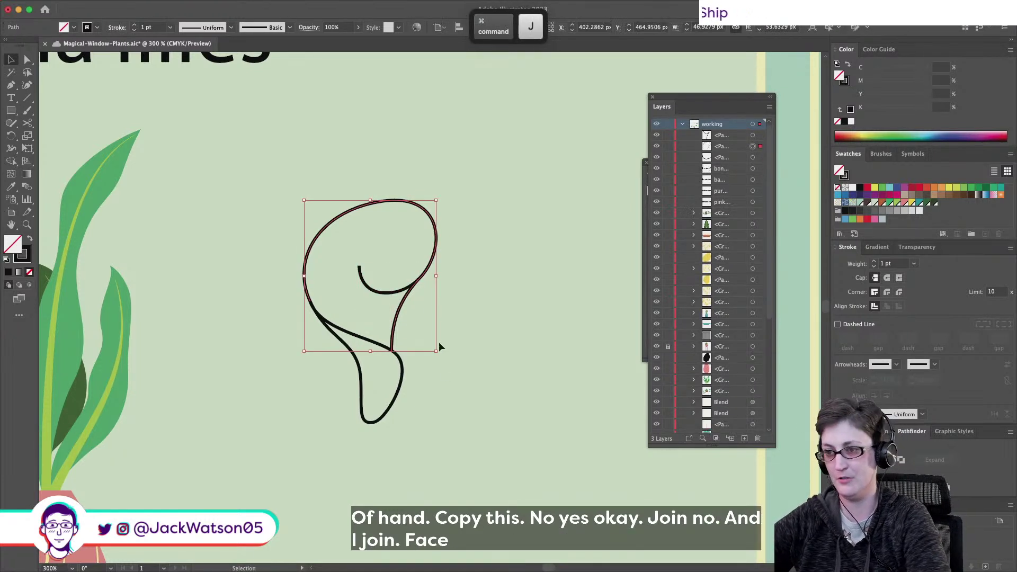
Isolate the outer outline path and paste a copy of the flower's base shape in front of it
left_click(429, 408)
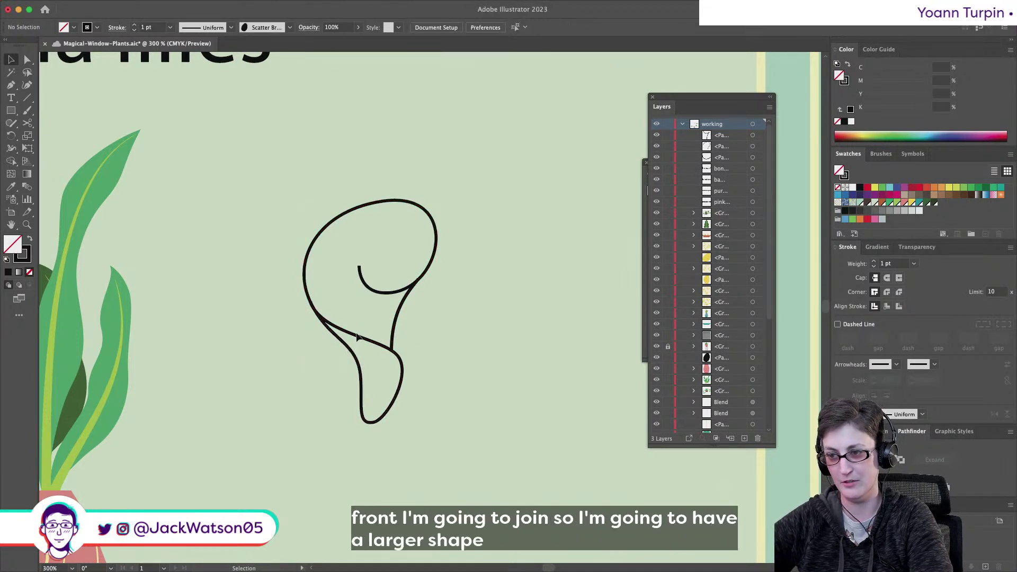
left_click(399, 327)
left_click(399, 326)
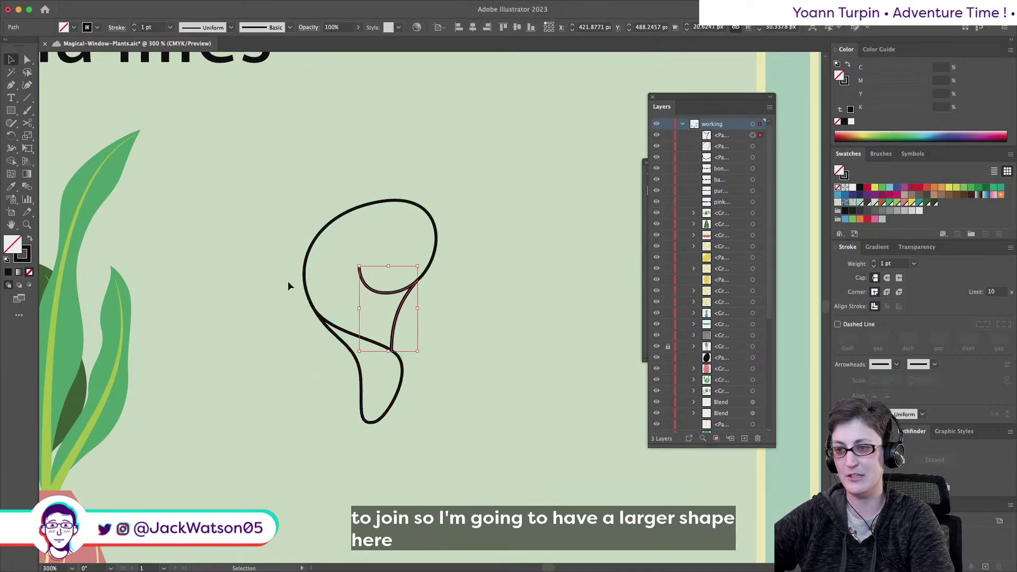
left_click(305, 286)
right_click(332, 281)
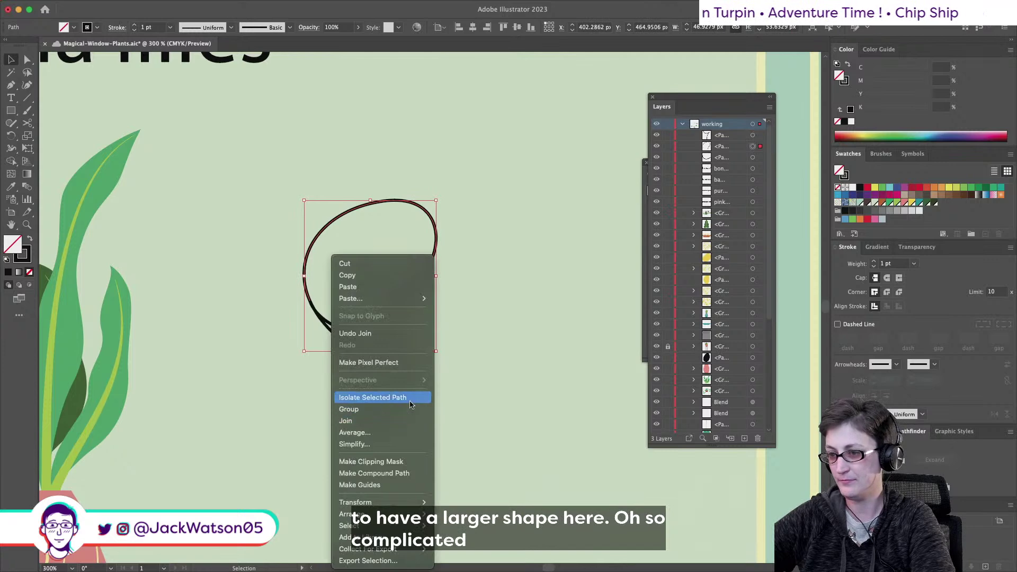
left_click(409, 398)
key("super+f")
Cut the pasted base shape with the Scissors tool at both ends of the fold curve and delete its lower part
left_click(28, 123)
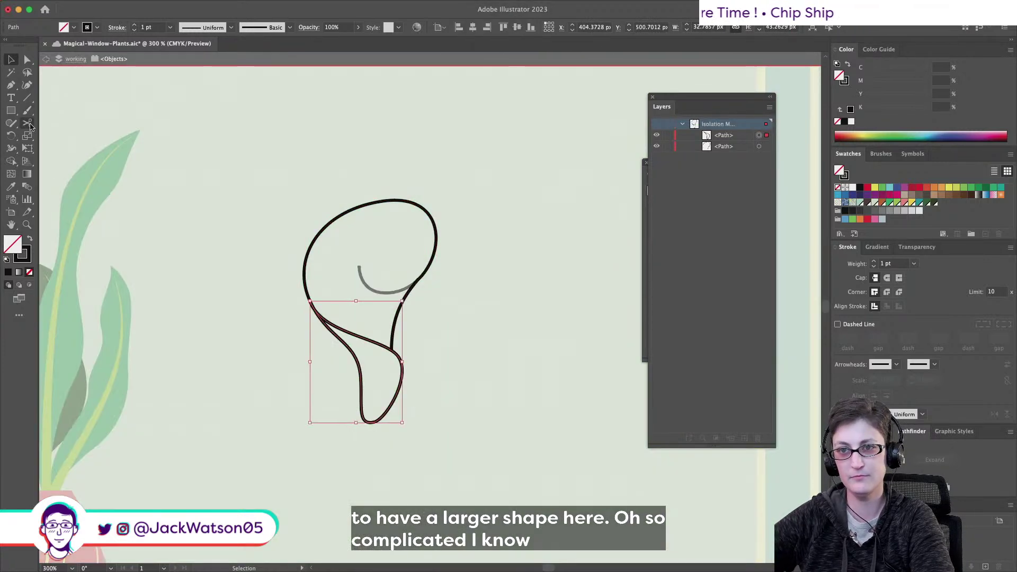
left_click(388, 350)
left_click(306, 303)
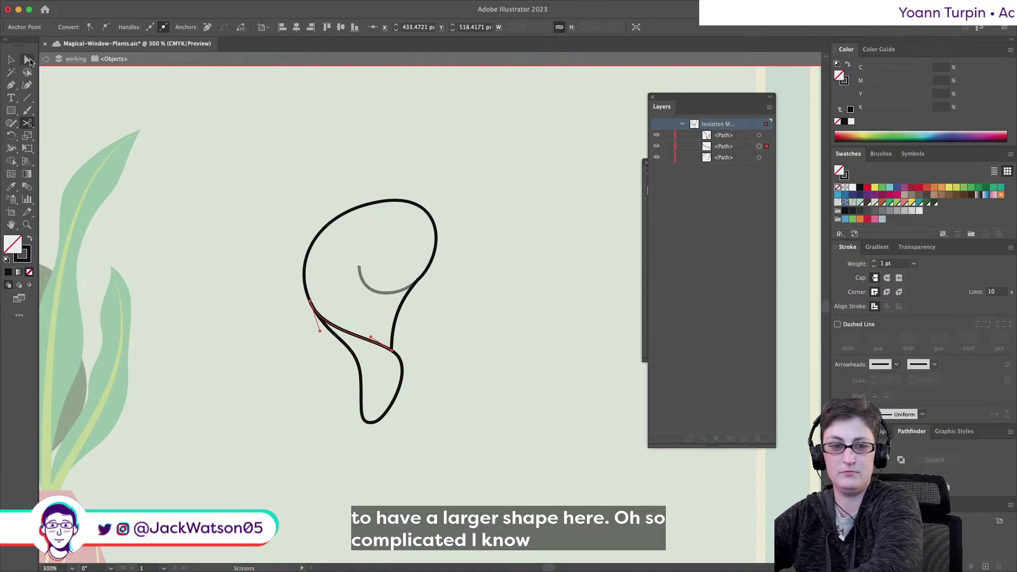
left_click_drag(393, 398, 396, 405)
key("Delete")
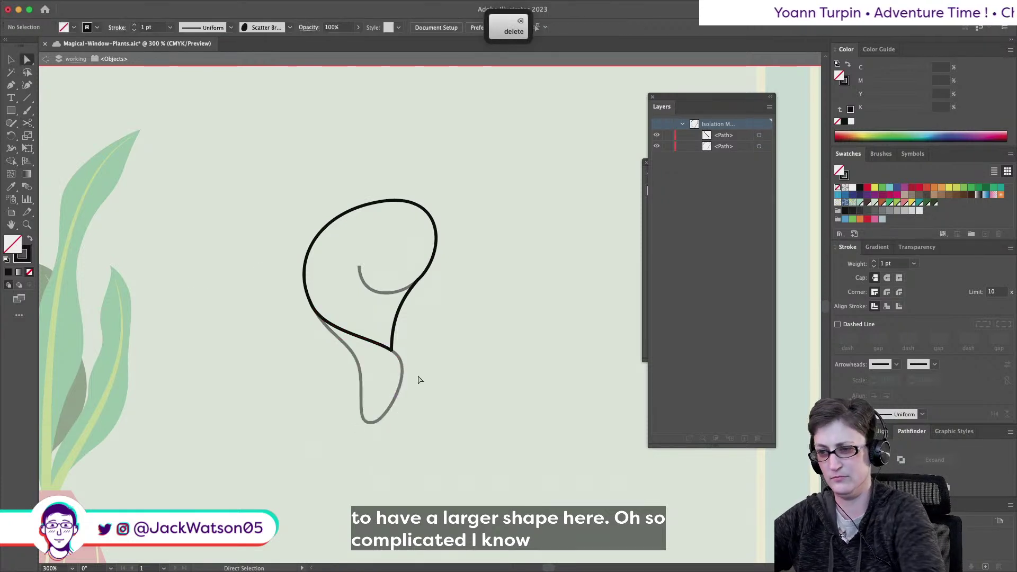
Join the fold curve to the outer outline at both ends and exit isolation mode
left_click_drag(386, 347, 384, 344)
left_click_drag(267, 321, 323, 291)
key("super+j")
left_click(328, 342)
left_click(46, 59)
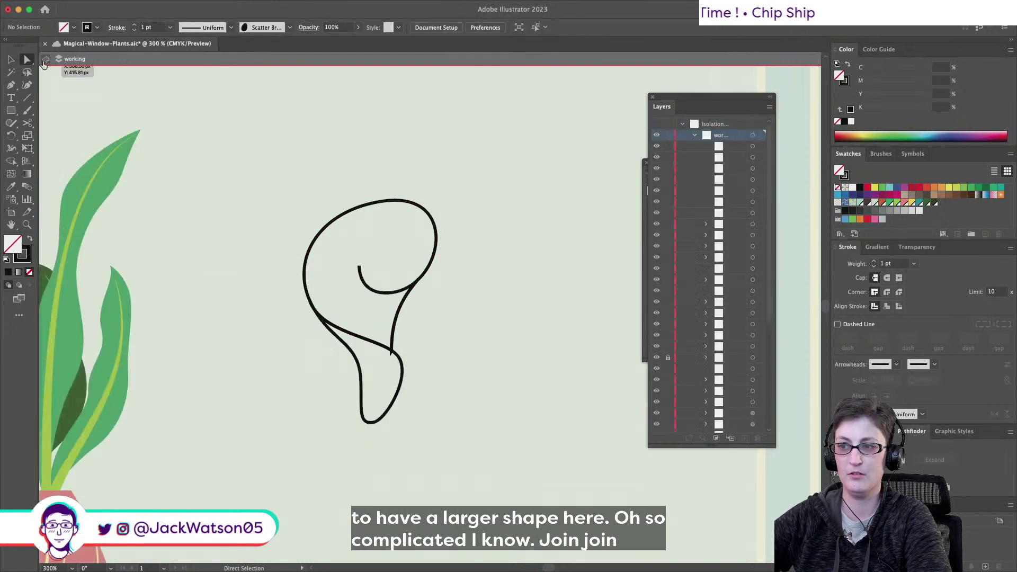
left_click(46, 59)
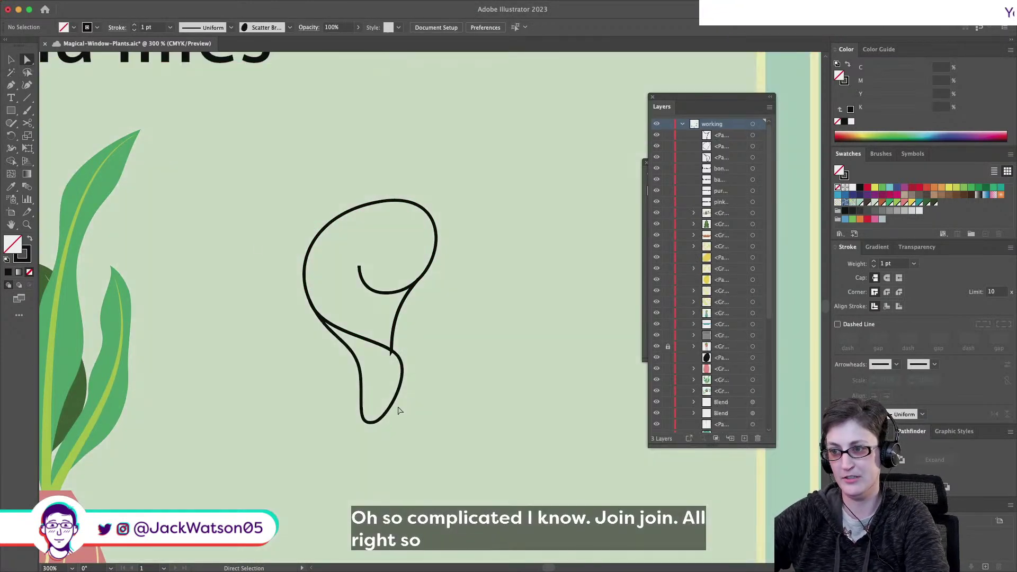
Move the inner curl's free end outward and close its shape with the Pen tool, down to the fold and across to the right-hand line's end
left_click(400, 403)
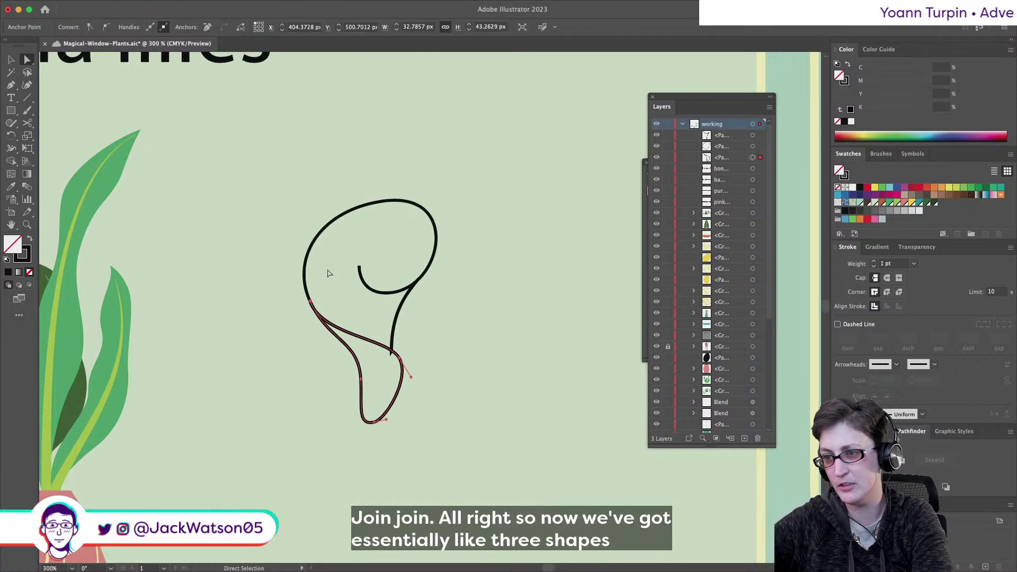
left_click(295, 261)
left_click(371, 289)
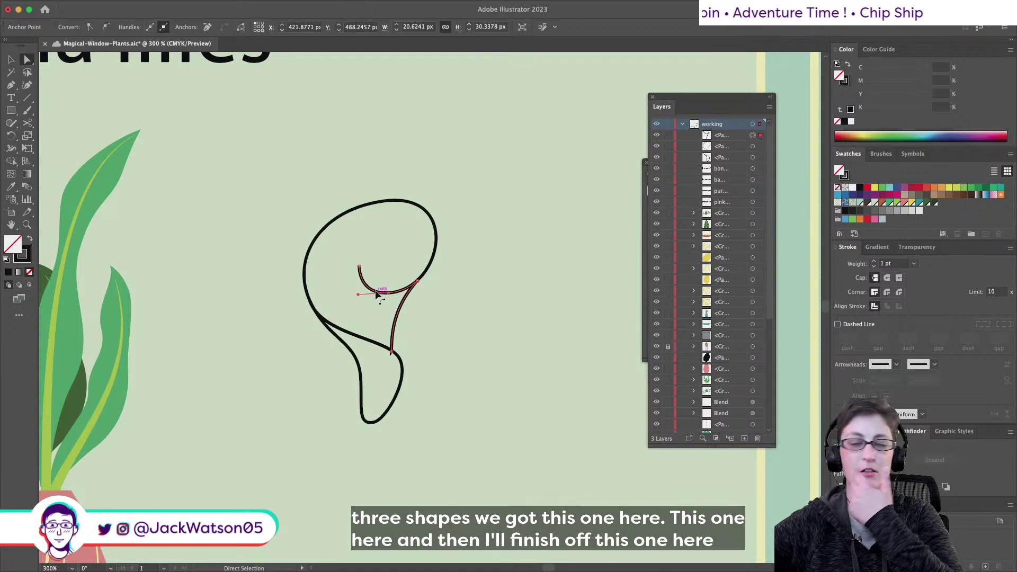
left_click(9, 86)
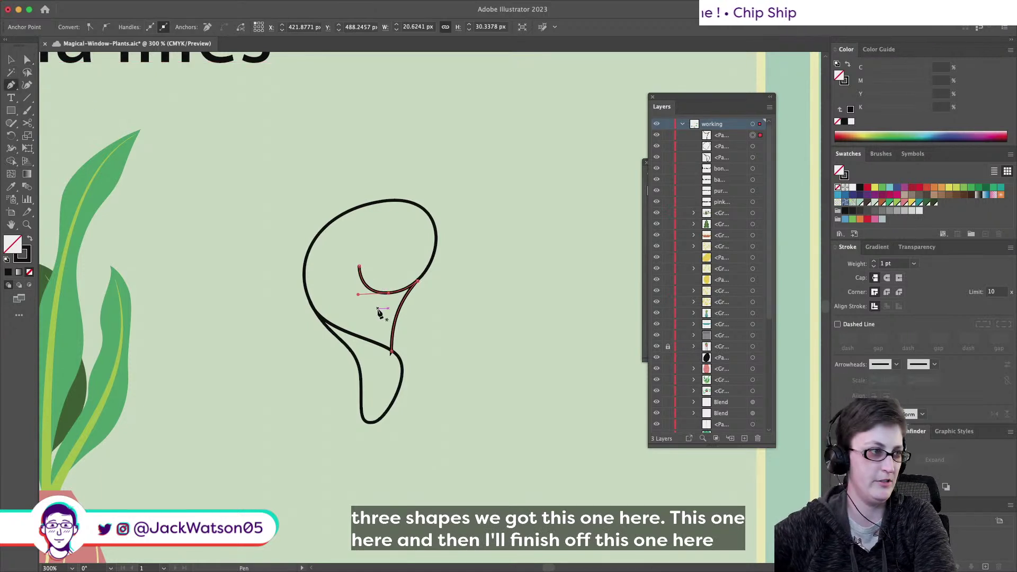
key("a")
left_click_drag(359, 268, 363, 366)
left_click_drag(365, 347, 365, 348)
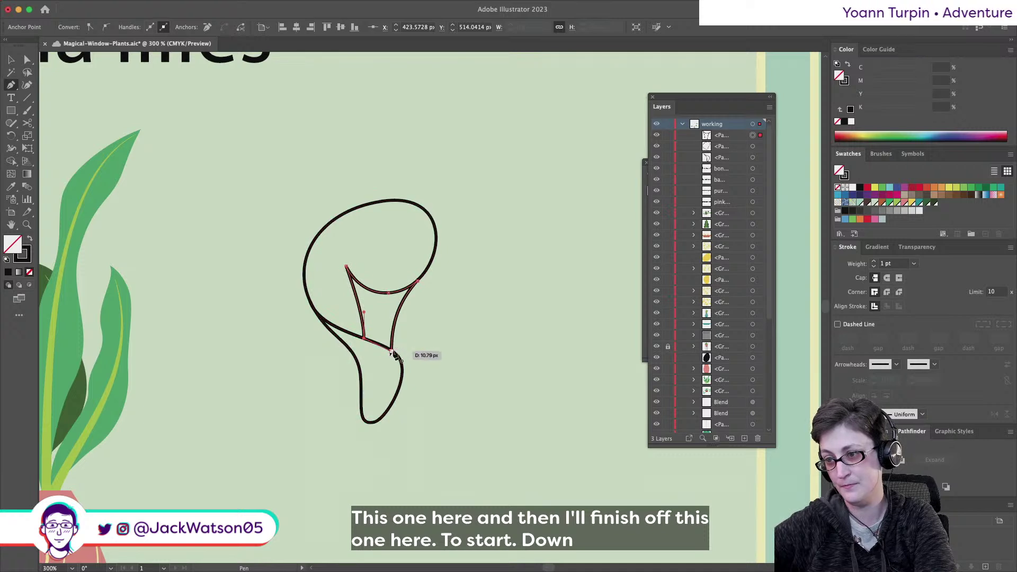
key("shift+super+a")
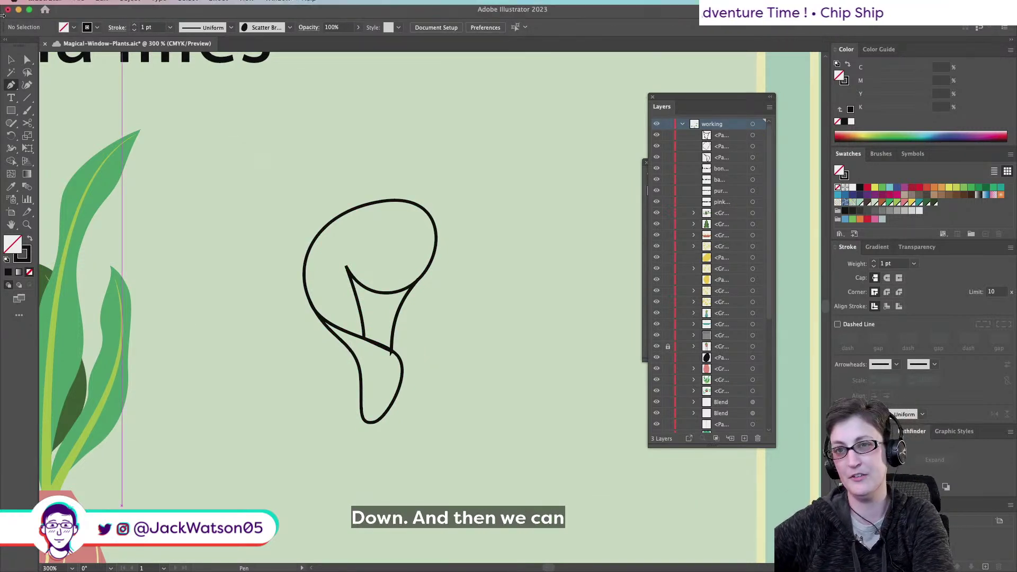
Fill the three calla lily shapes with the pink swatch C=0 M=54 Y=39 K=0 and remove their strokes
key("v")
left_click_drag(503, 245, 322, 420)
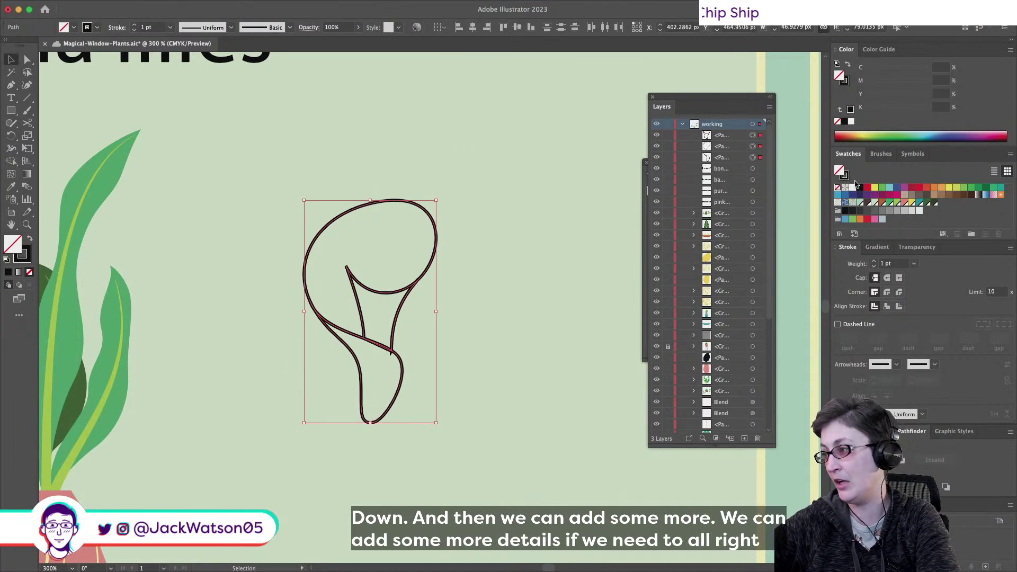
left_click(904, 203)
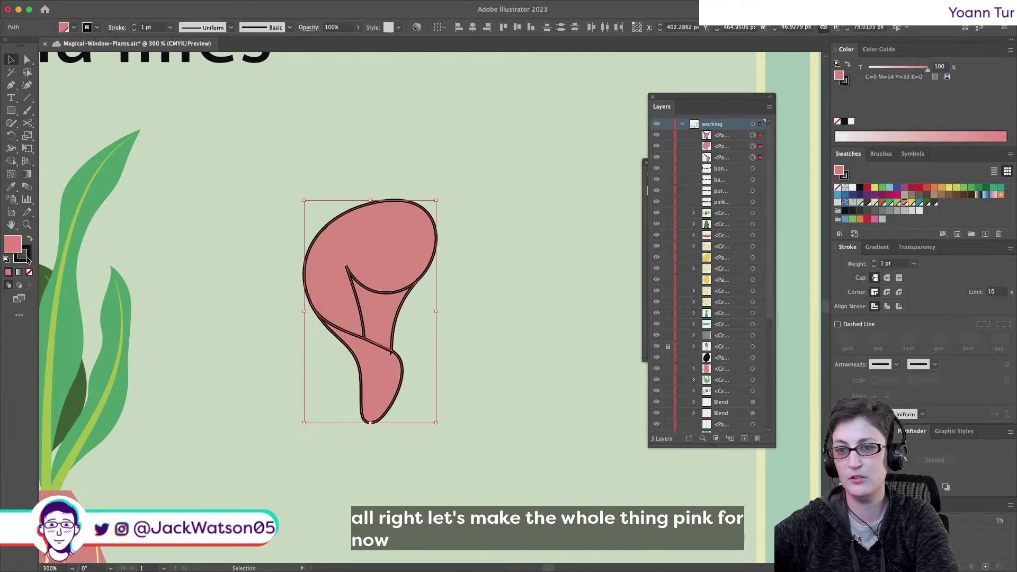
key("shift+super+a")
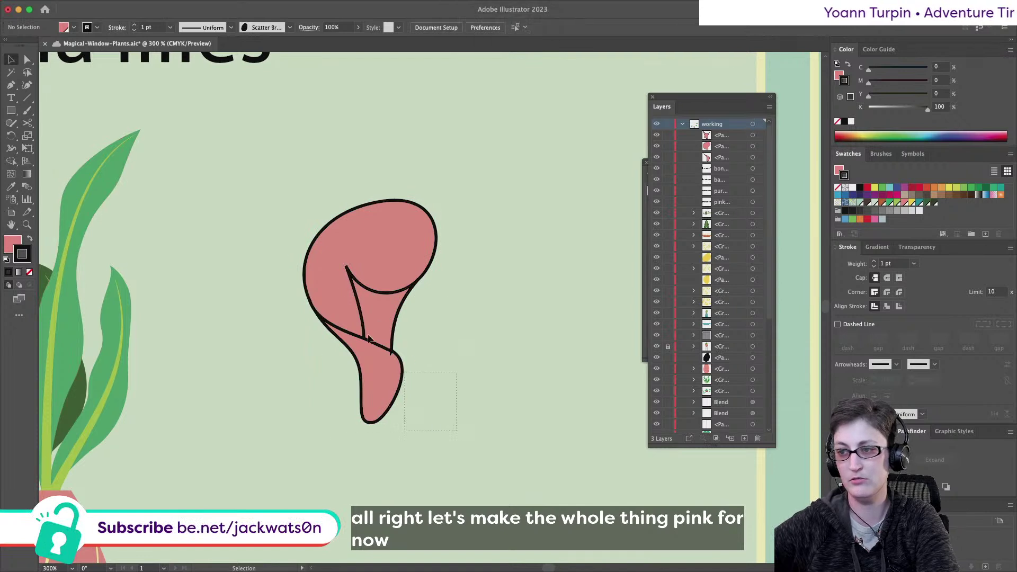
left_click(376, 377)
left_click(29, 272)
key("shift+super+a")
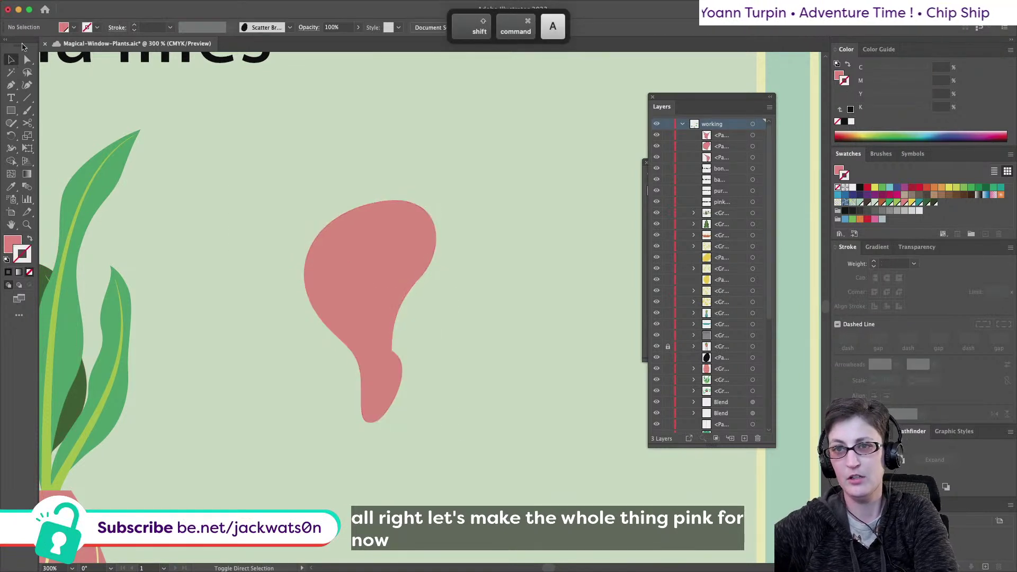
Set the pink fill's tint to 50% on the flower's inner curl and lower base shapes
left_click(24, 60)
left_click(391, 289)
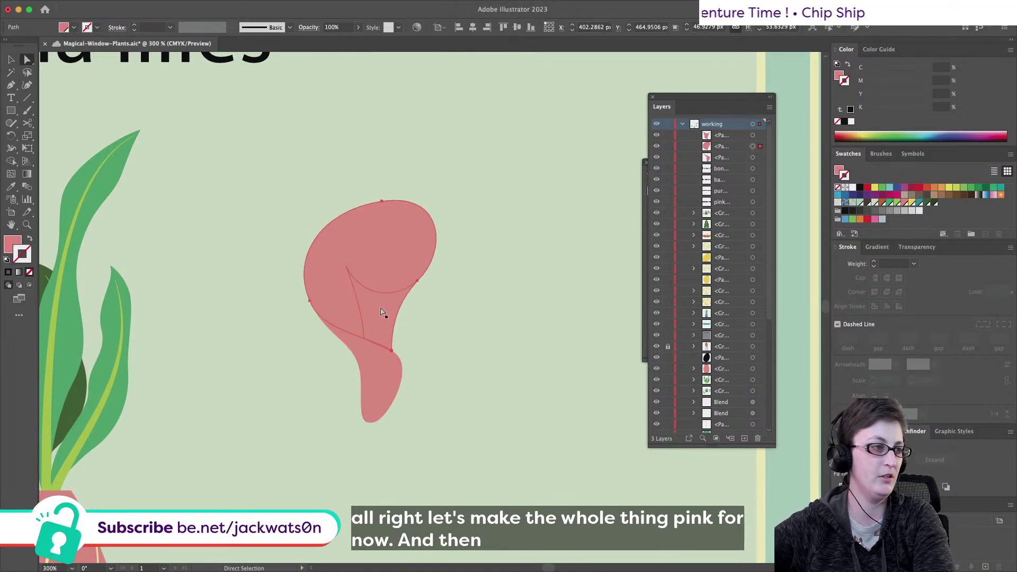
left_click(382, 312)
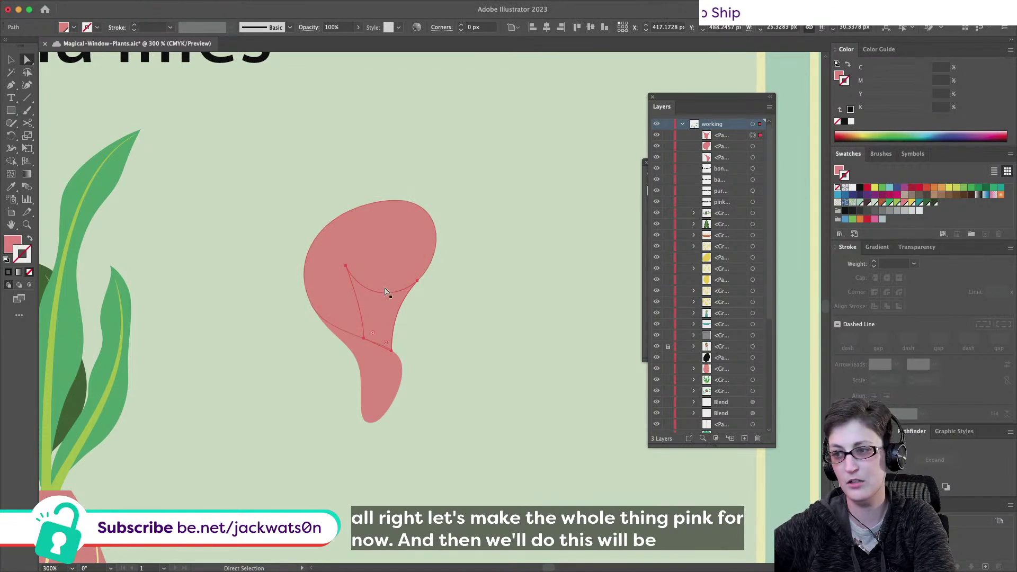
left_click(374, 390, "shift")
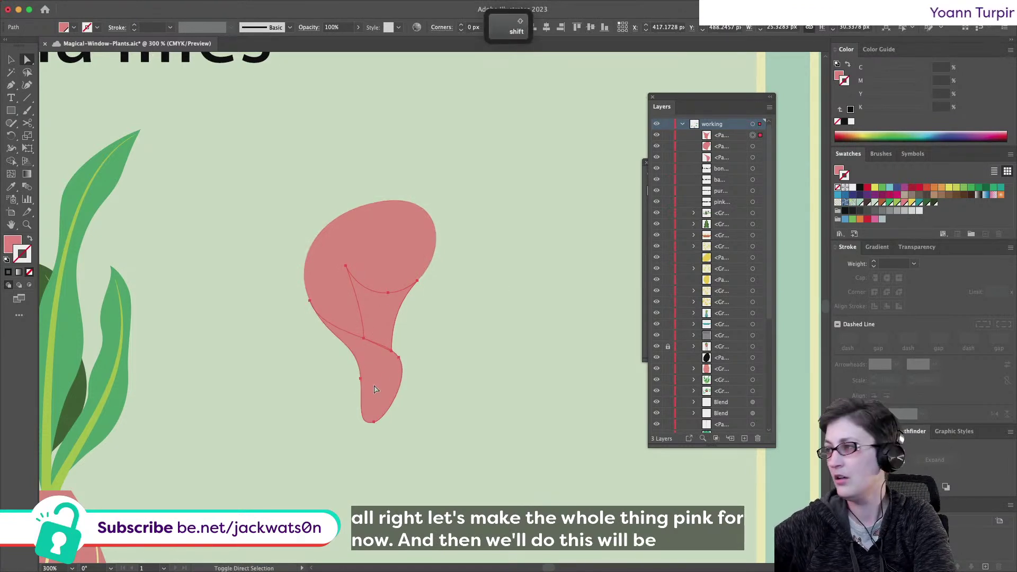
mouse_move(836, 76)
left_mouse_down()
mouse_move(805, 83)
mouse_move(837, 81)
left_mouse_up()
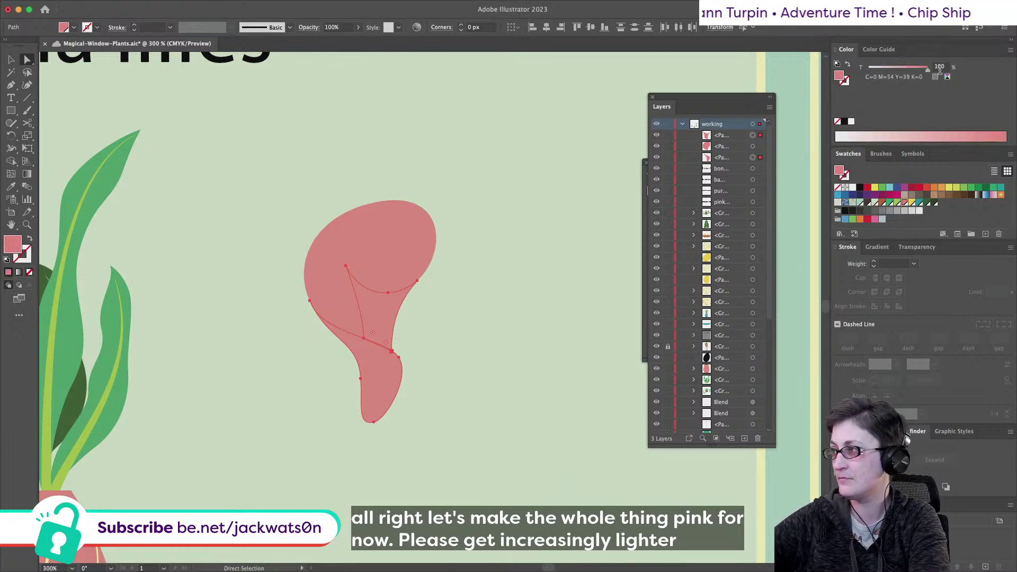
type("50")
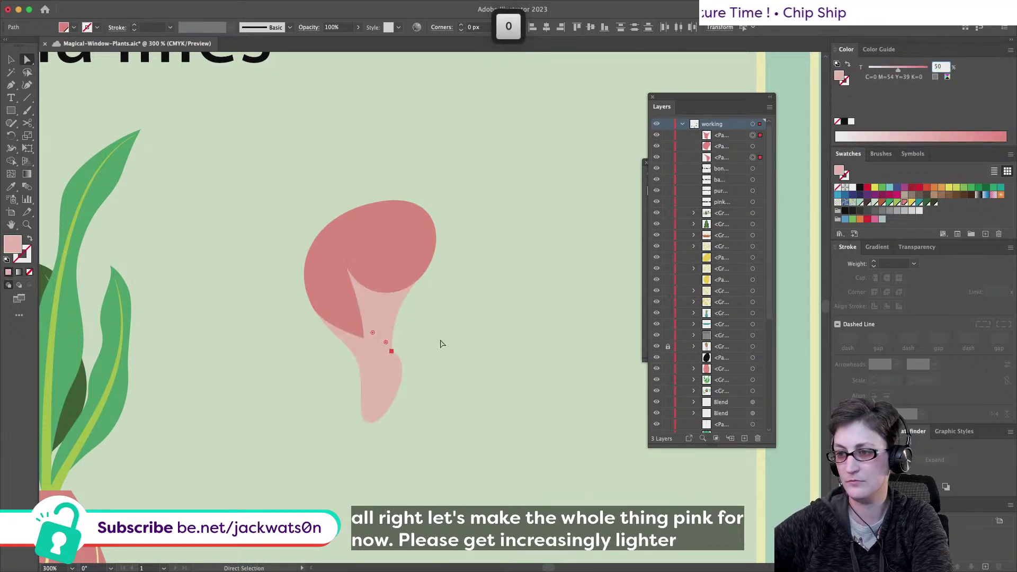
left_click(432, 347)
Set the inner curl shape's pink tint to 75%
left_click(374, 379)
key("shift+super+a")
left_click(376, 320)
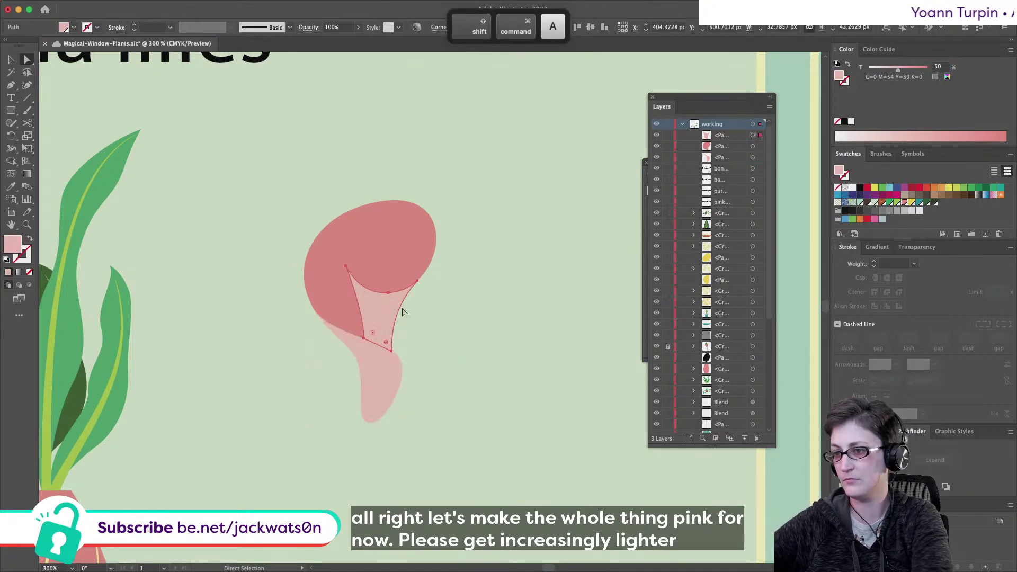
left_click(940, 66)
type("75")
key("shift+super+a")
Cut the inner curl shape and paste it in back of the other two flower shapes
key("super+minus")
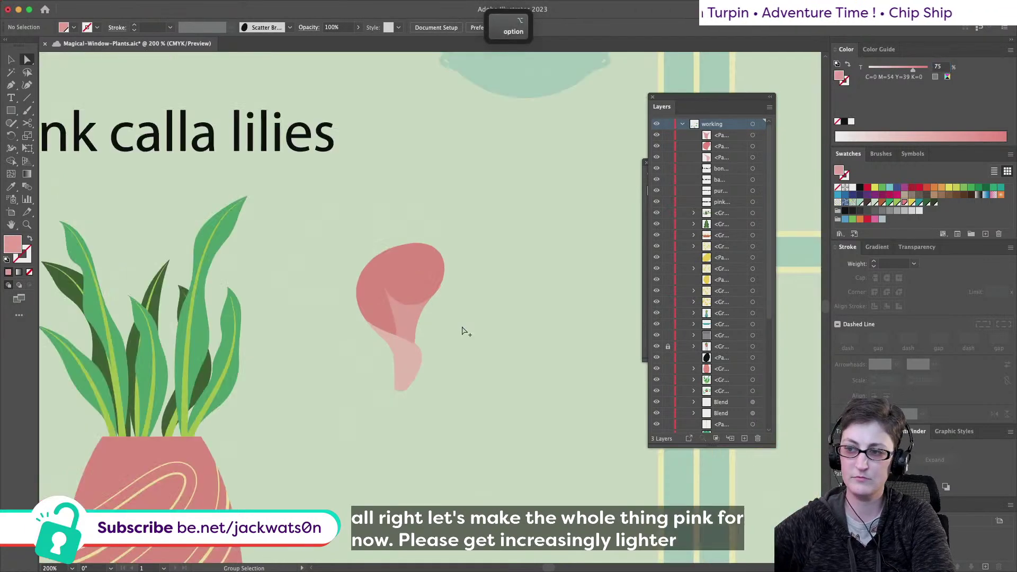
key("super+minus")
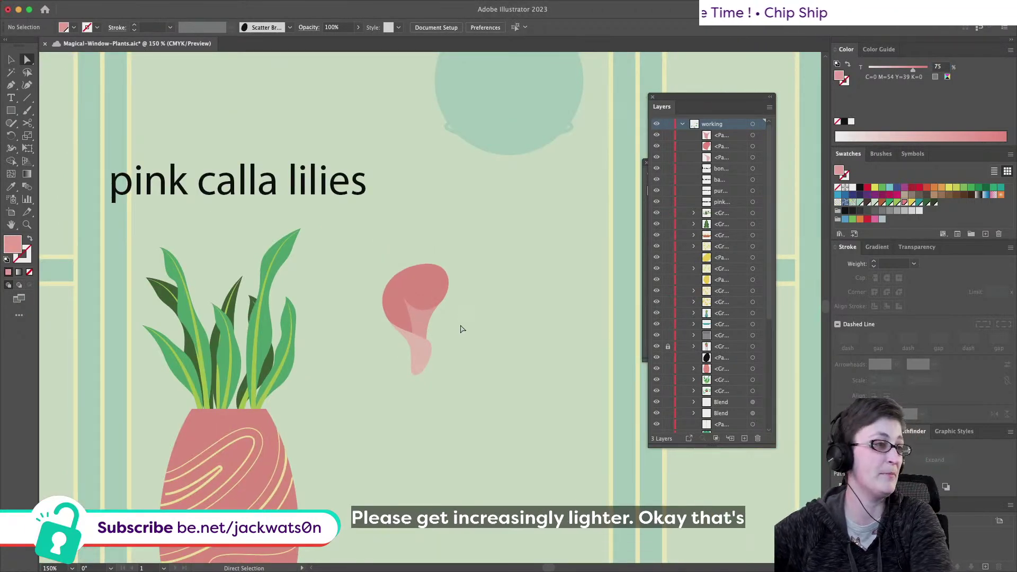
scroll(459, 318, "right", 2)
key("alt")
scroll(420, 344, "up", 3, "alt")
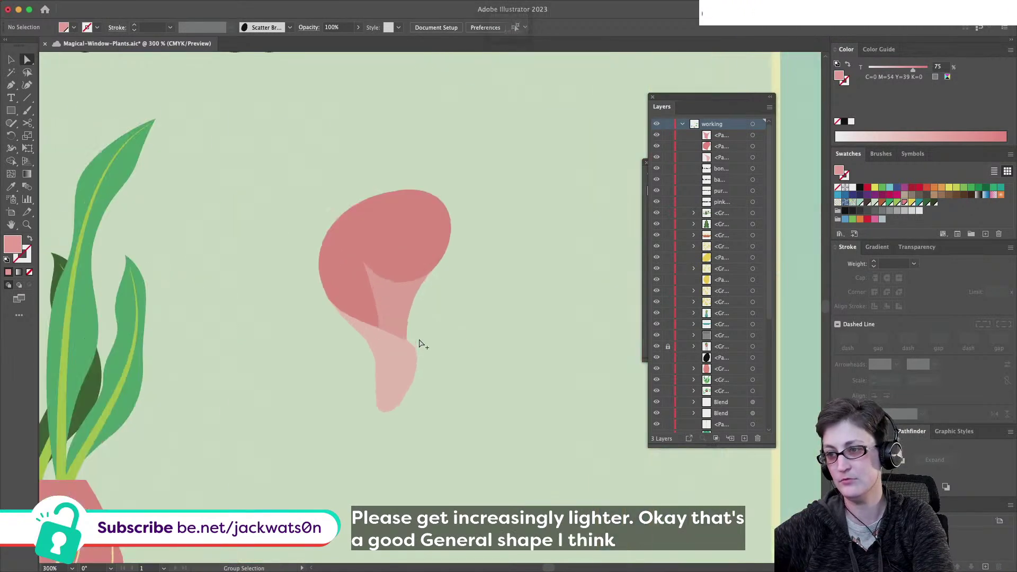
left_click(377, 329)
left_click_drag(377, 329, 378, 330)
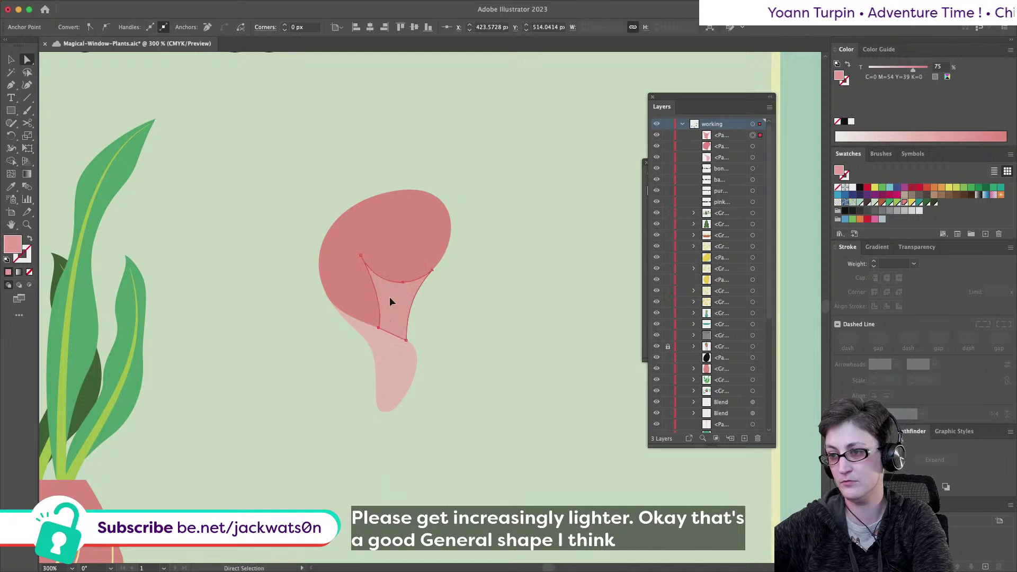
key("super+z")
left_click(388, 371, "super")
left_click(524, 380, "super")
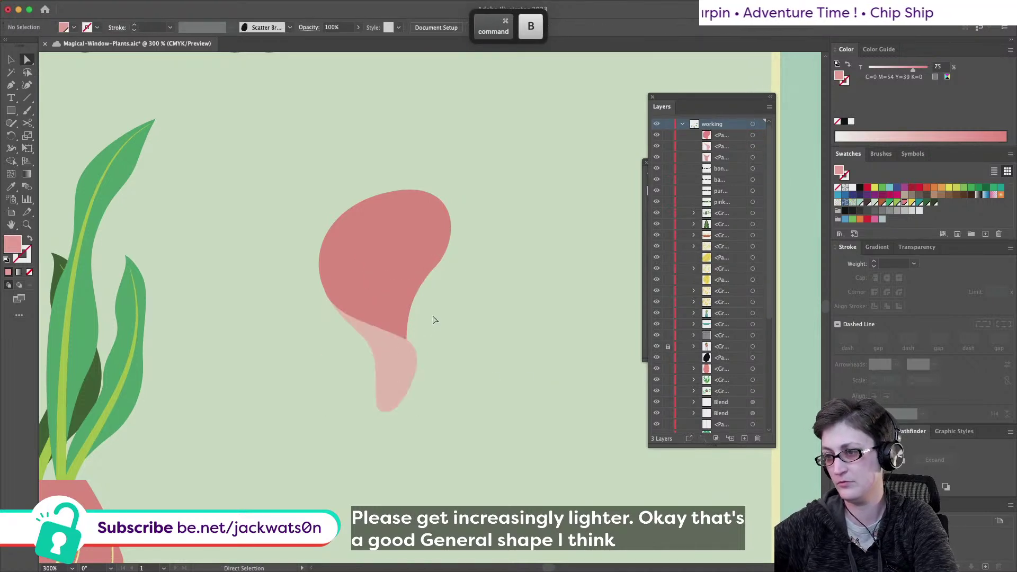
Cut the large dark pink petal and paste it in back of the inner curl and base shapes
left_click(392, 266, "super")
key("super+x")
left_click(405, 373, "super")
key("super+b")
left_click(506, 394)
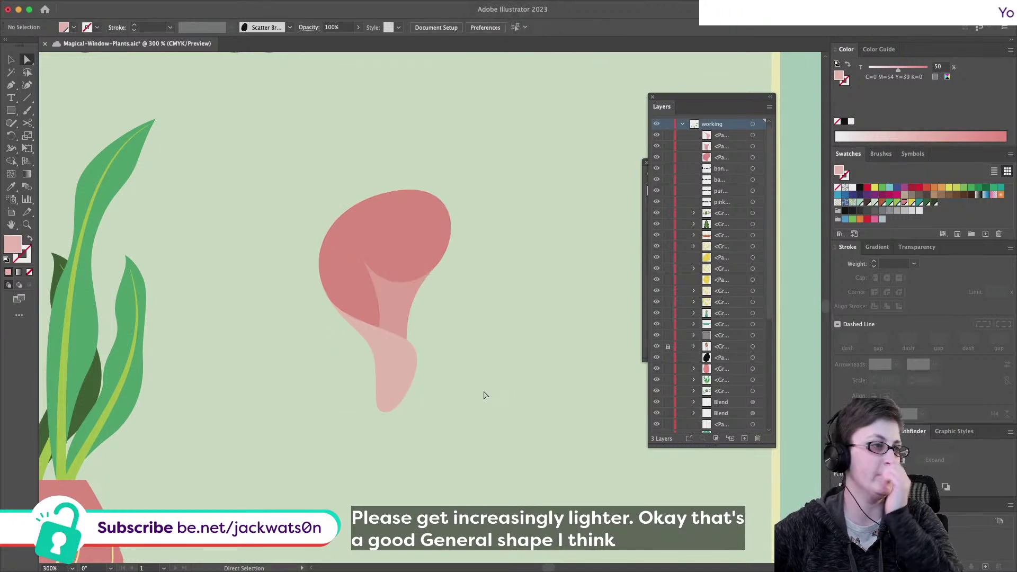
scroll(483, 388, "right", 2)
scroll(483, 388, "up", 1)
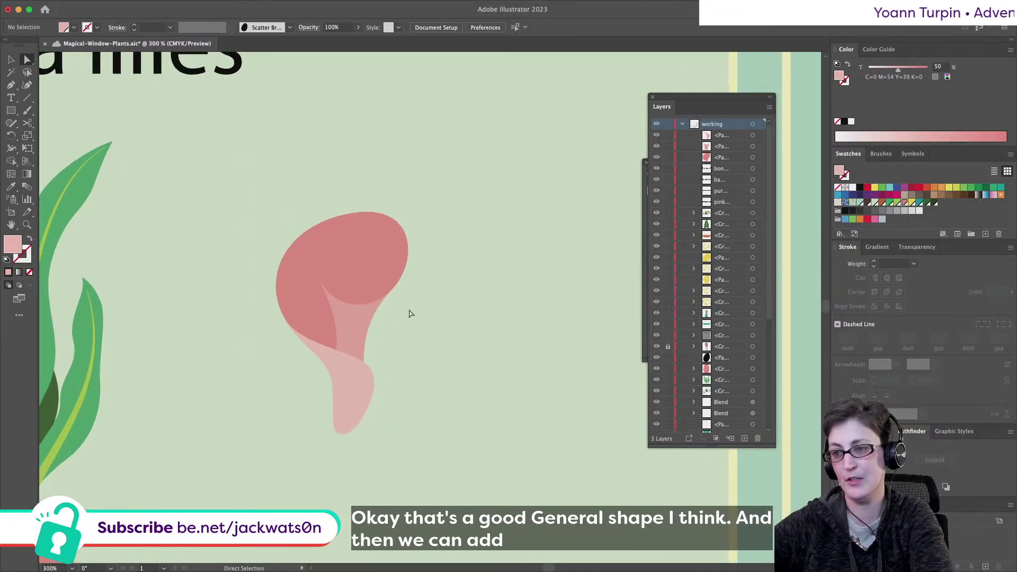
Draw the first curved segment of a highlight shape across the front lip of the calla lily petal with the Pen tool
left_click(10, 85)
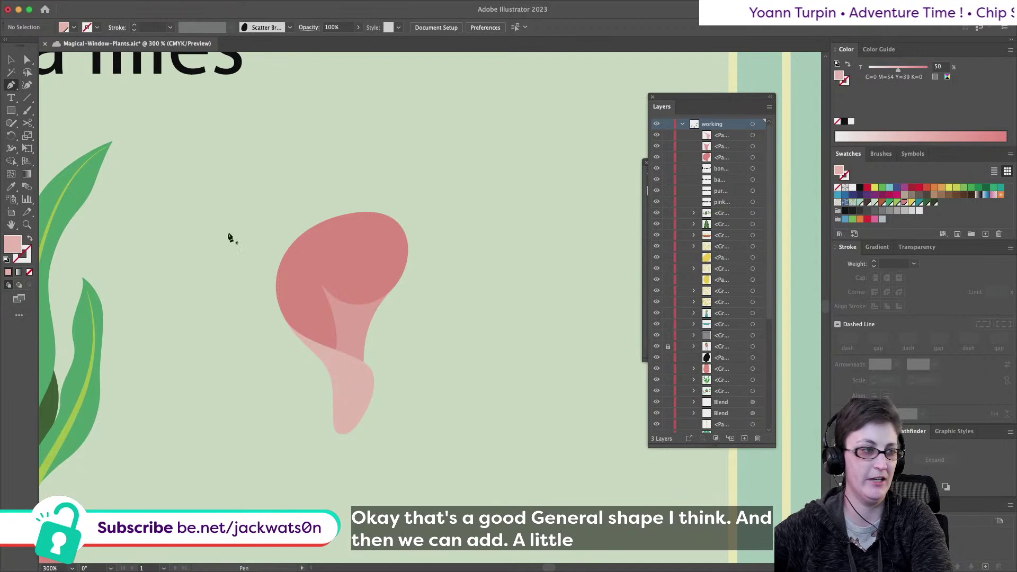
left_click(318, 277)
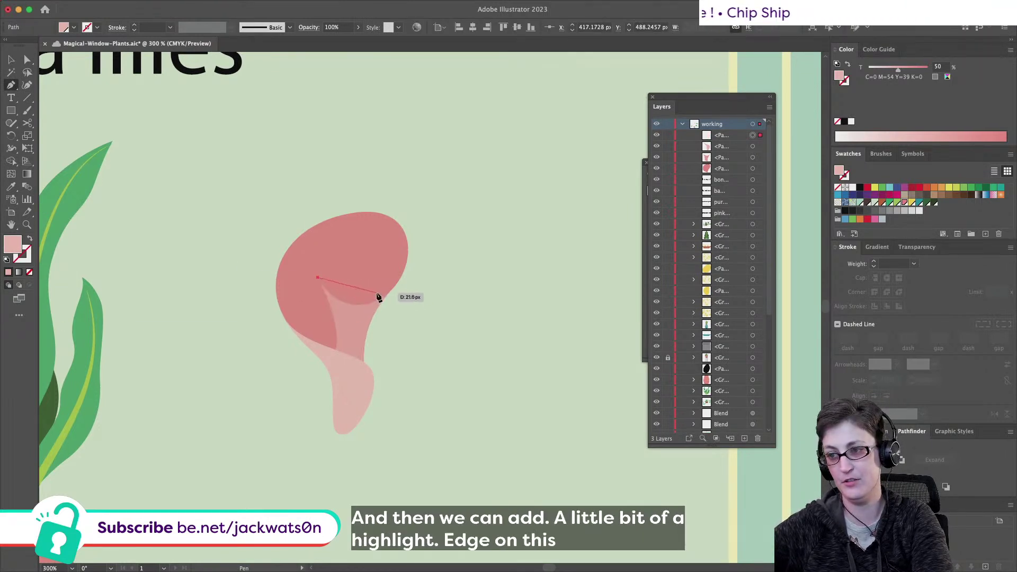
left_click_drag(404, 279, 390, 294)
key("ctrl+z")
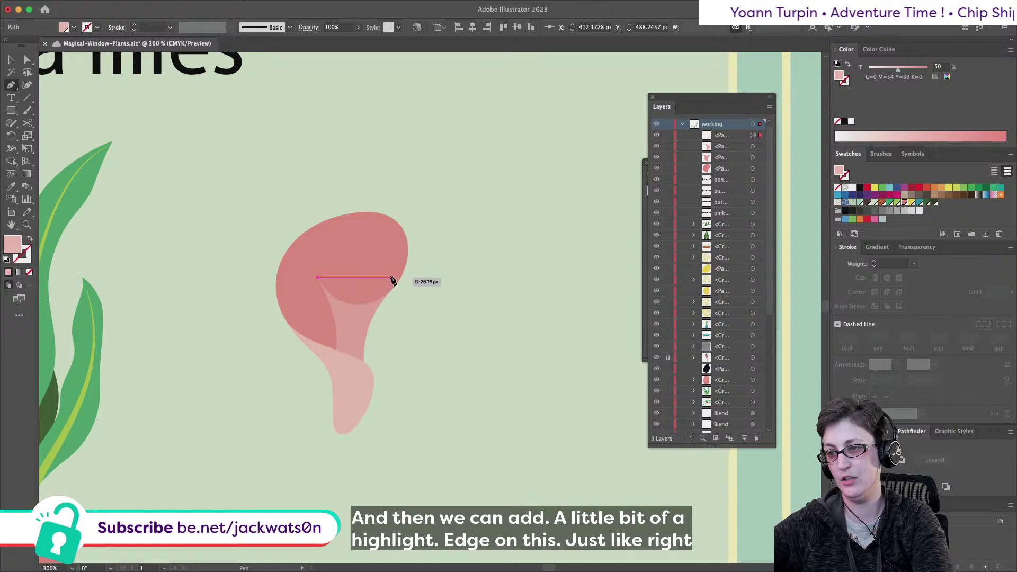
left_click_drag(393, 281, 423, 205)
key("ctrl+z")
Convert the highlight's inner anchor to smooth and adjust both ends' handles so the curve follows the petal's lower lip
left_click(25, 58)
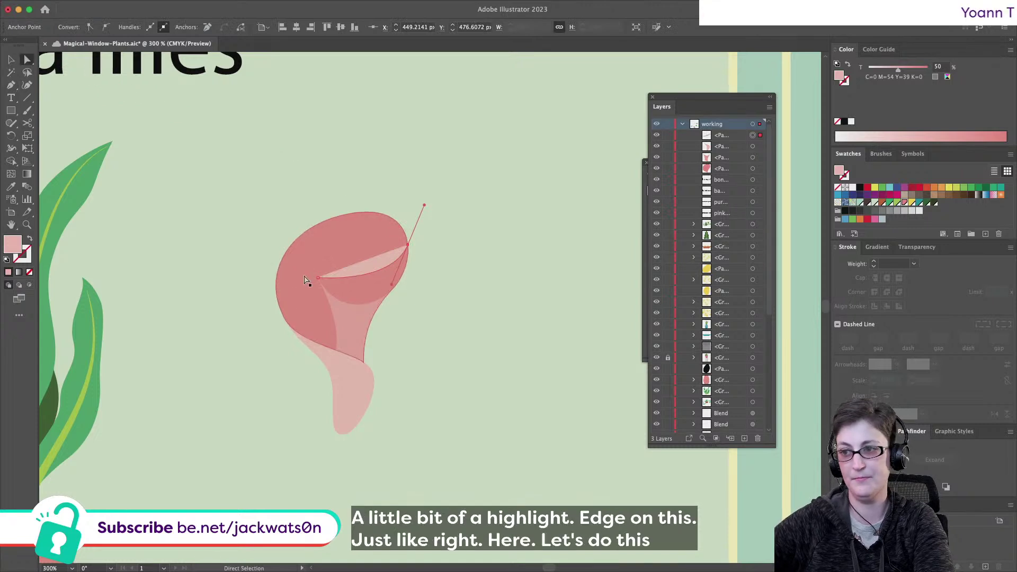
left_click(318, 278)
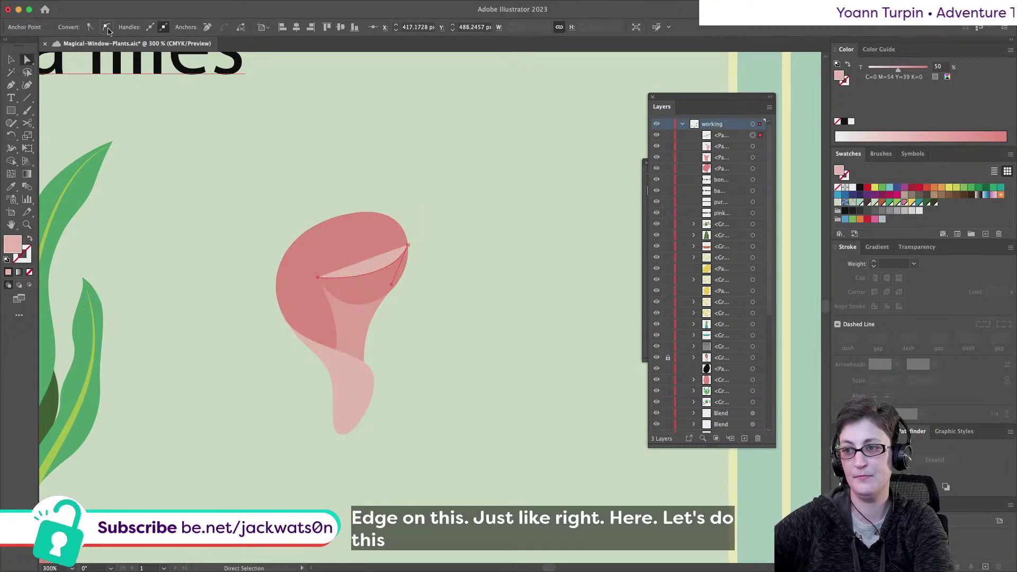
left_click_drag(316, 300, 342, 316)
left_click_drag(392, 285, 412, 296)
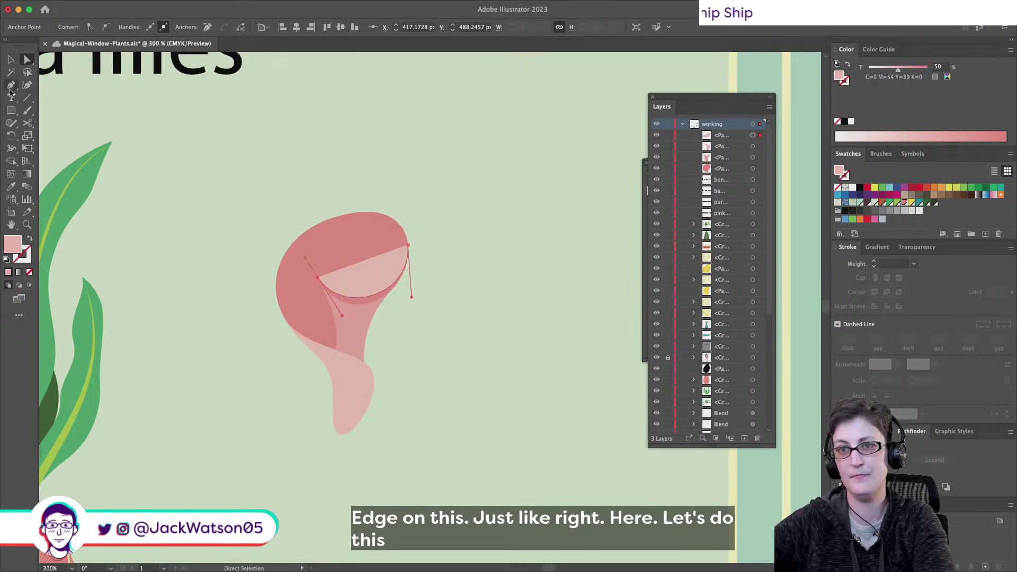
Extend the highlight curve into a closed shape that wraps around the area below the petal's lip
left_click(12, 86)
left_click(409, 246)
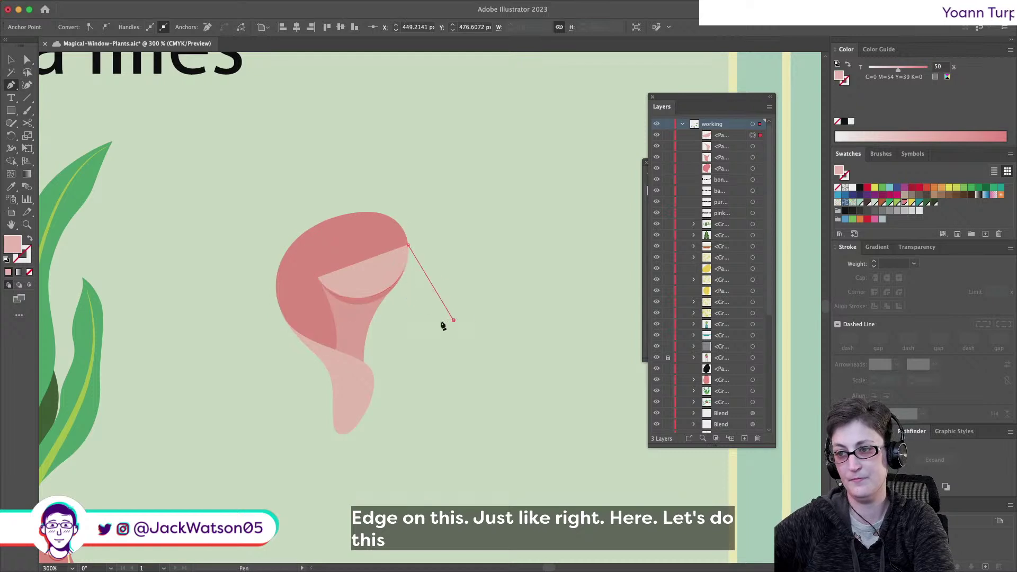
left_click(453, 320)
left_click(310, 335)
left_click(301, 286)
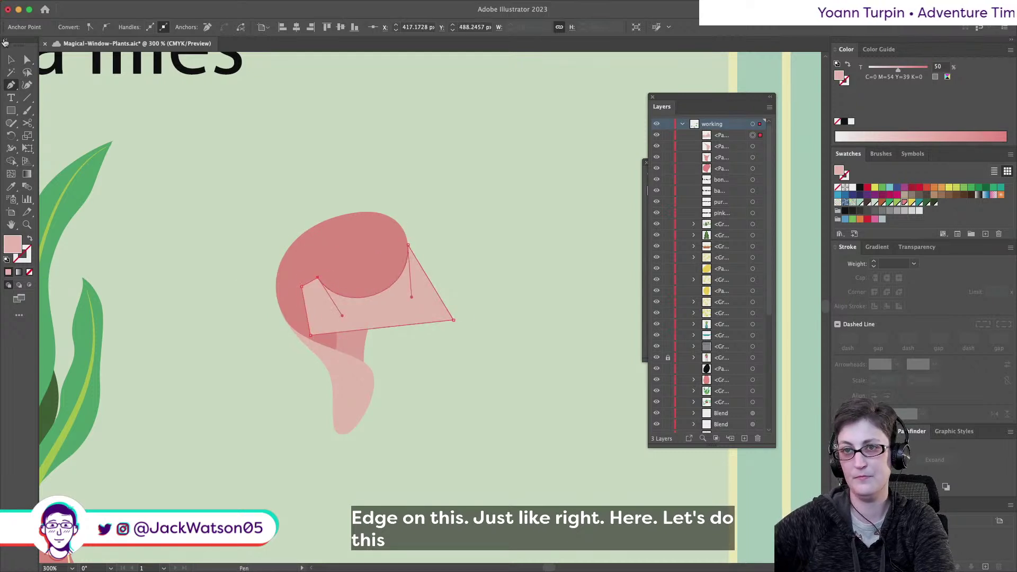
Paste copies of the large petal and the inner throat in front, and subtract the throat from the petal copy
left_click(27, 59)
left_click(351, 335)
key("ctrl+c")
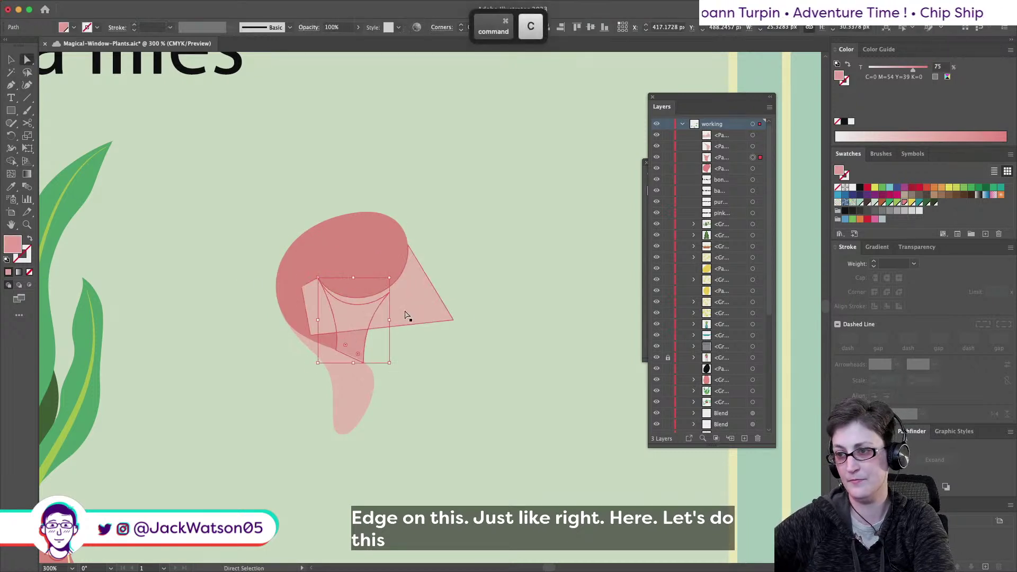
left_click(374, 268)
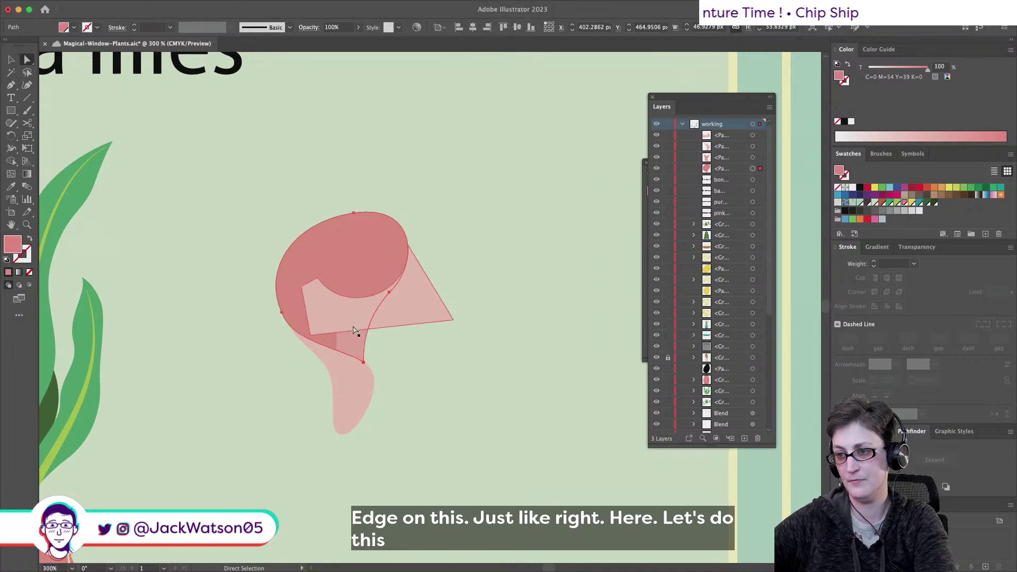
key("ctrl+f")
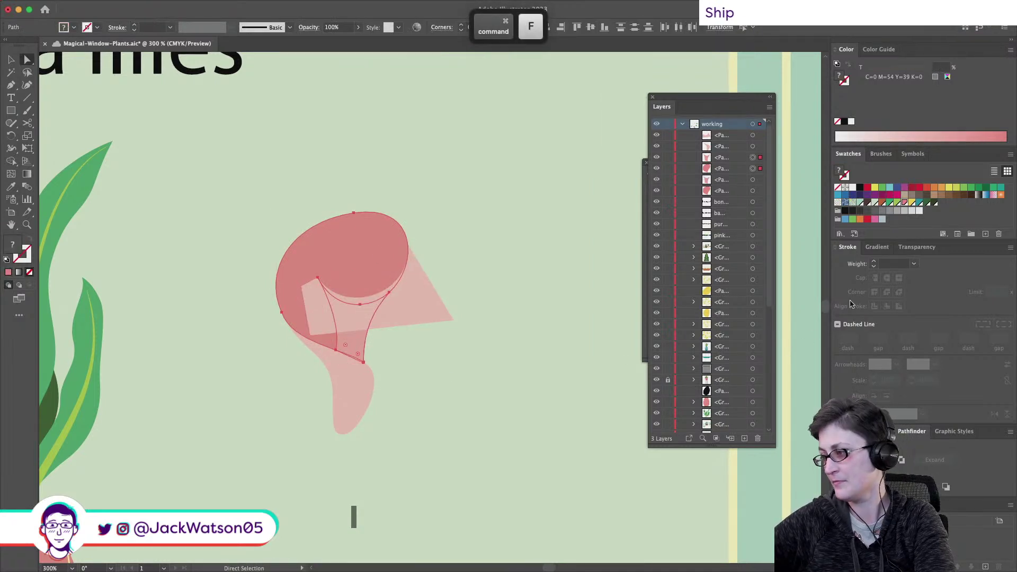
left_click(864, 460)
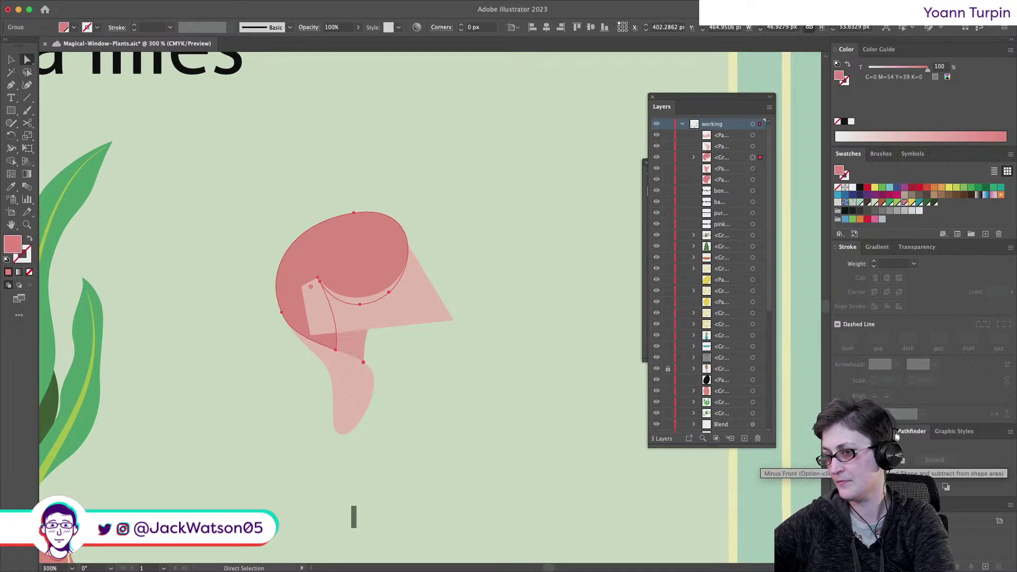
Ungroup the trimmed petal copy, place it above the highlight shape, and intersect the two shapes
left_click(343, 256)
key("ctrl+shift+a")
left_click(343, 255, "ctrl")
key("ctrl+shift+g")
left_click(490, 316)
left_click(401, 314)
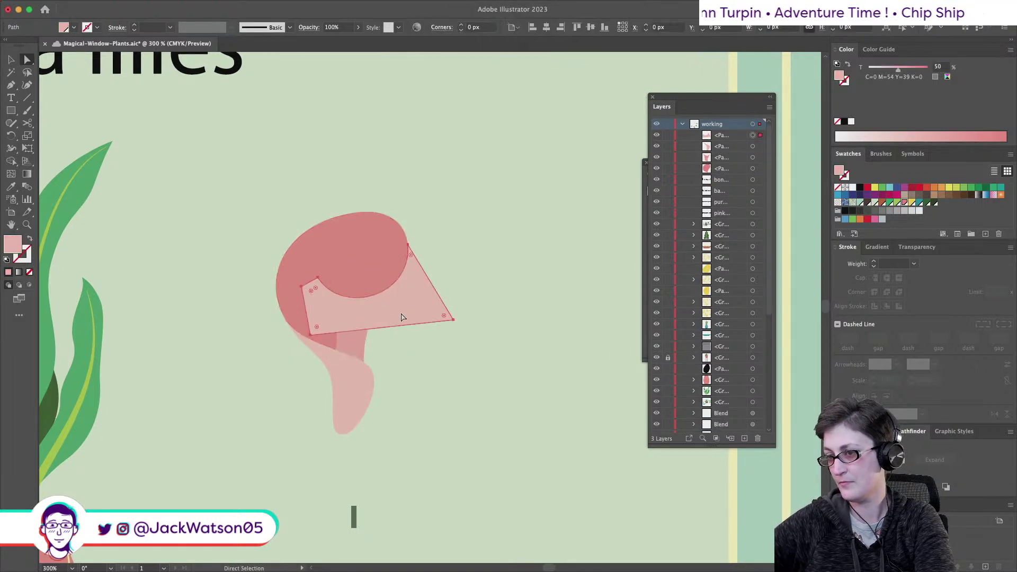
left_click(417, 316, "shift")
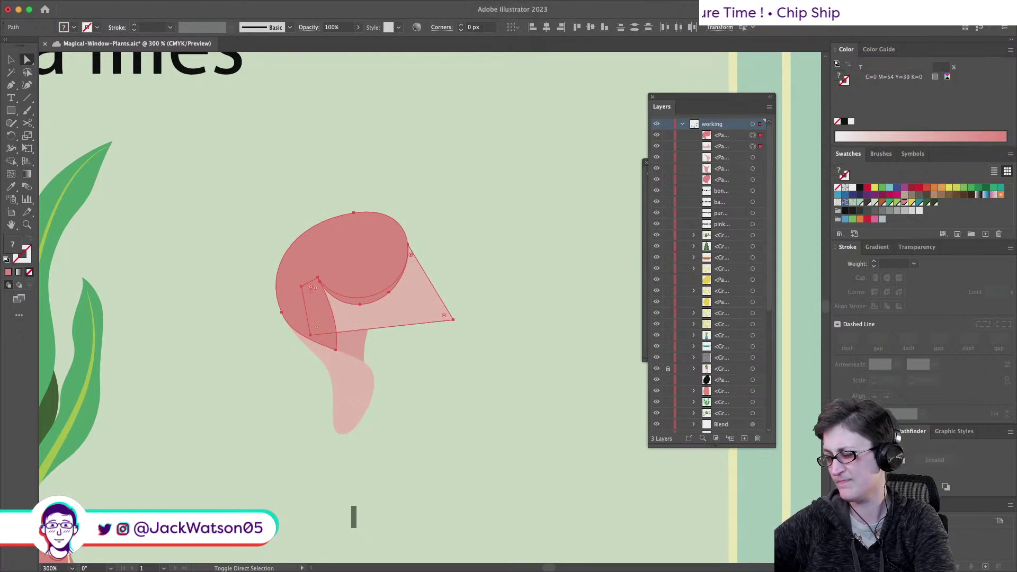
left_click(906, 483)
Delete the leftover intersection piece beside the throat, keeping only the crescent along the lip
key("ctrl+shift+a")
left_click(306, 306)
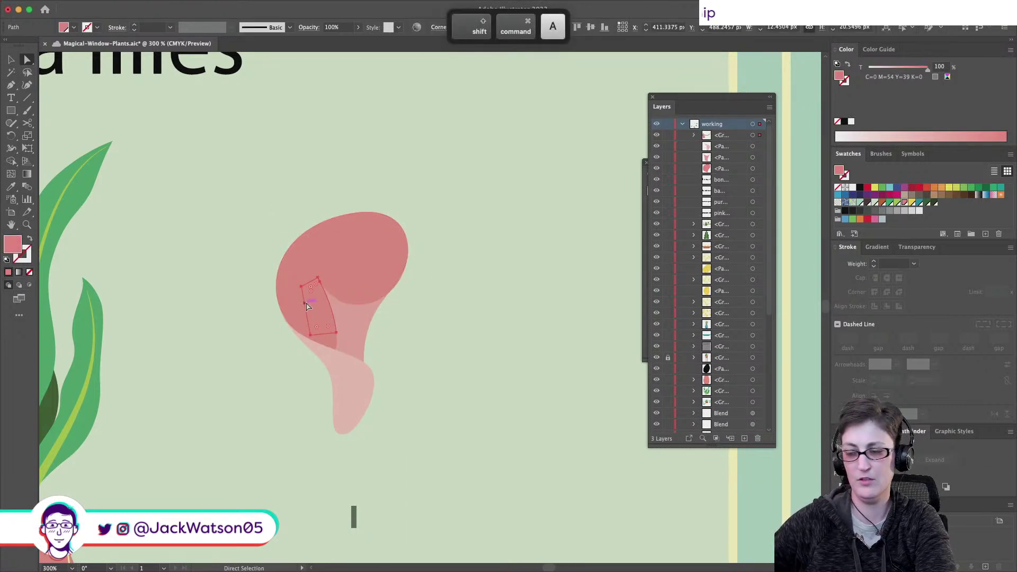
key("plus")
key("Delete")
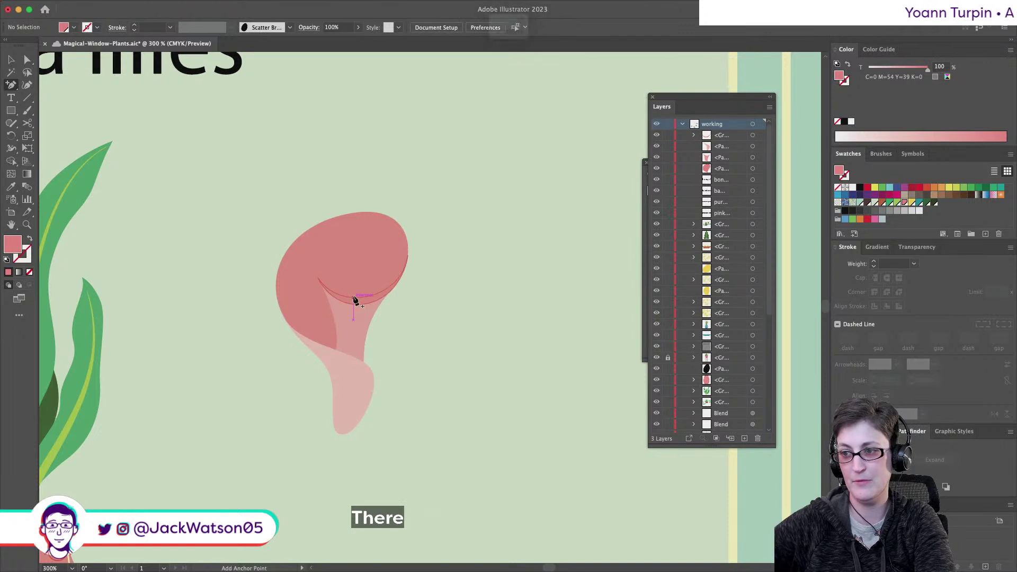
Set the lip crescent's fill tint to 25% so it reads as a pale pink highlight
key("a")
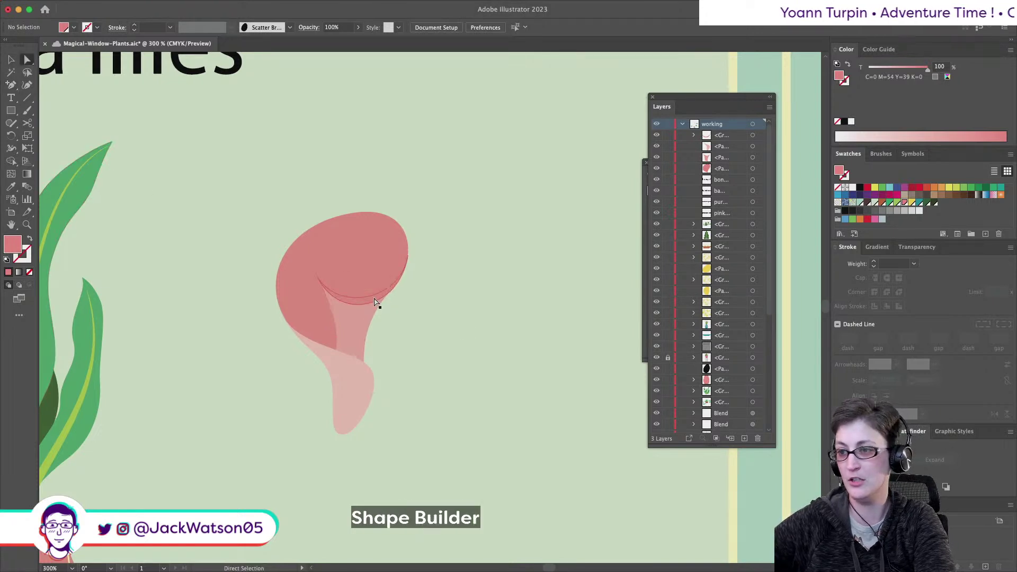
left_click(374, 302)
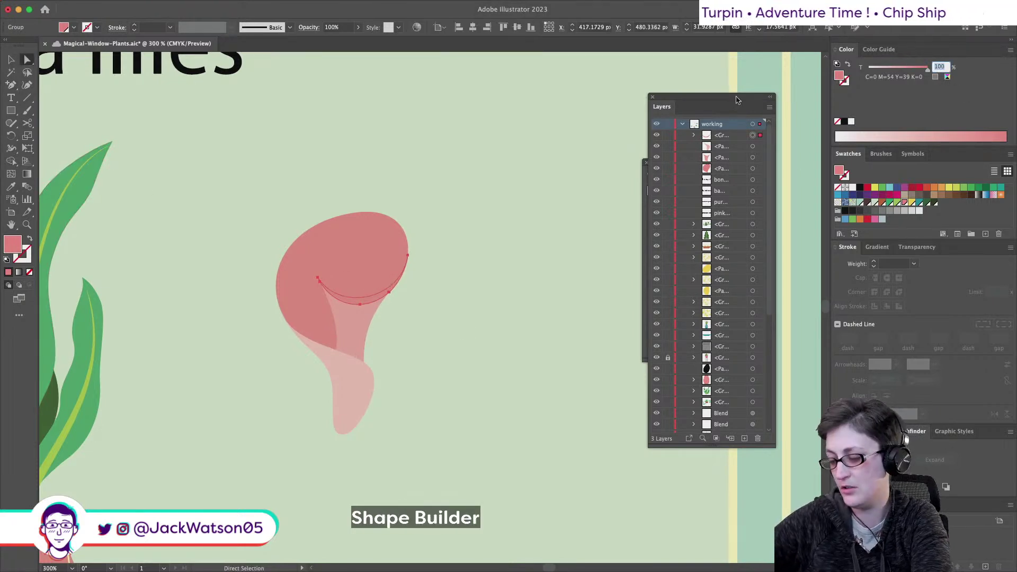
type("25")
left_click(385, 364)
scroll(387, 366, "down", 4)
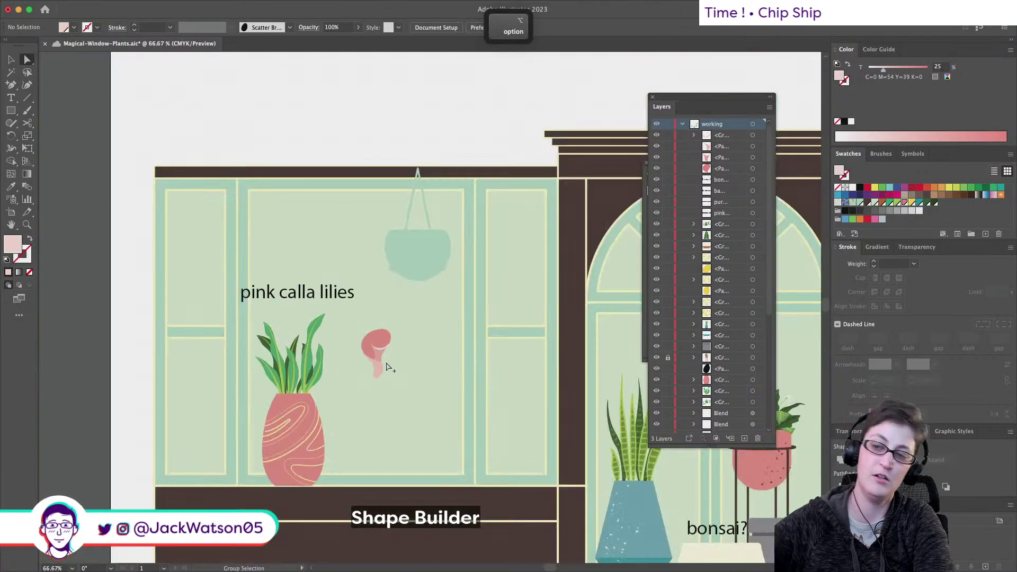
scroll(387, 366, "down", 2)
scroll(392, 374, "up", 6)
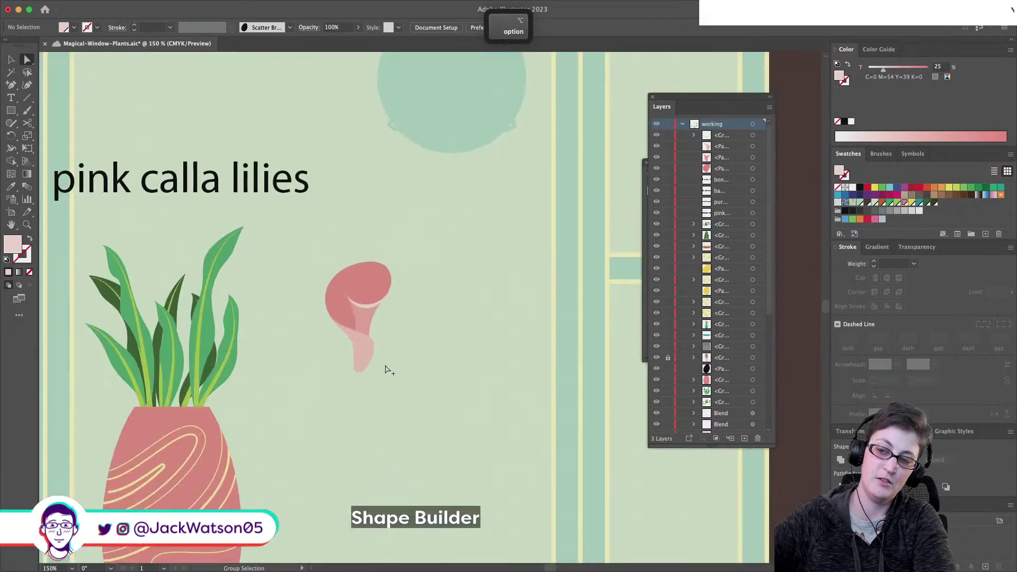
scroll(386, 369, "up", 2)
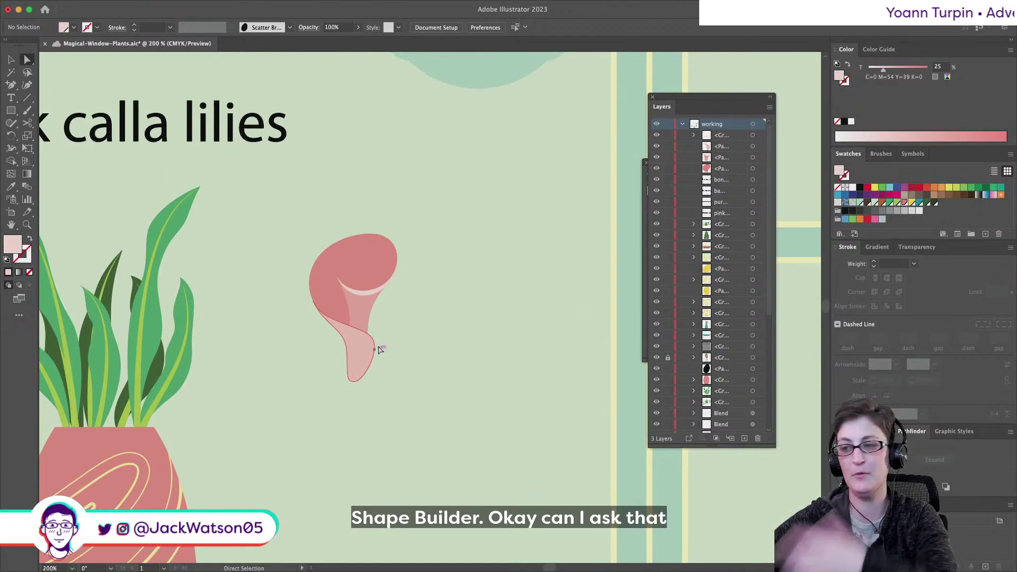
scroll(413, 400, "up", 4)
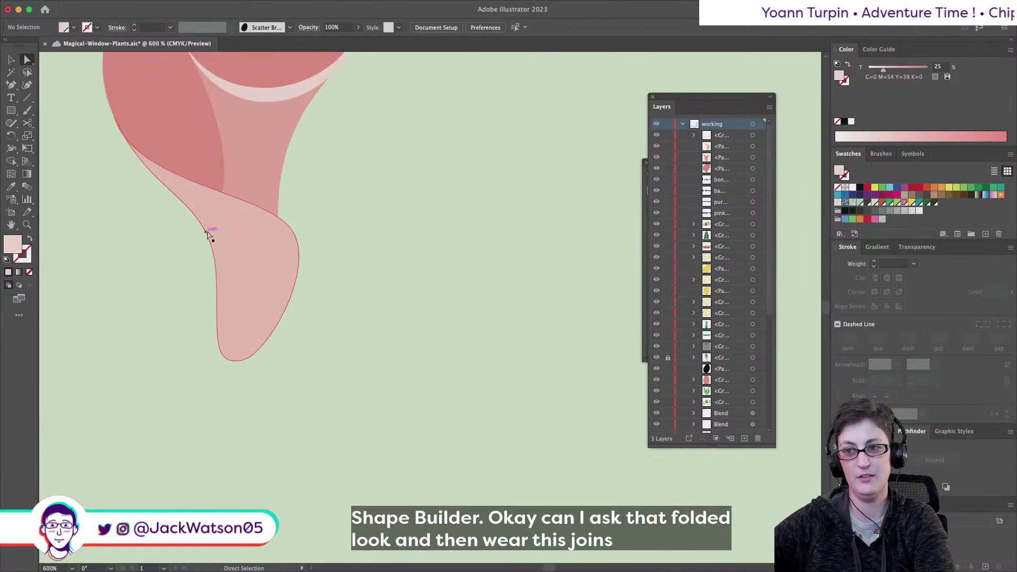
left_click(11, 86)
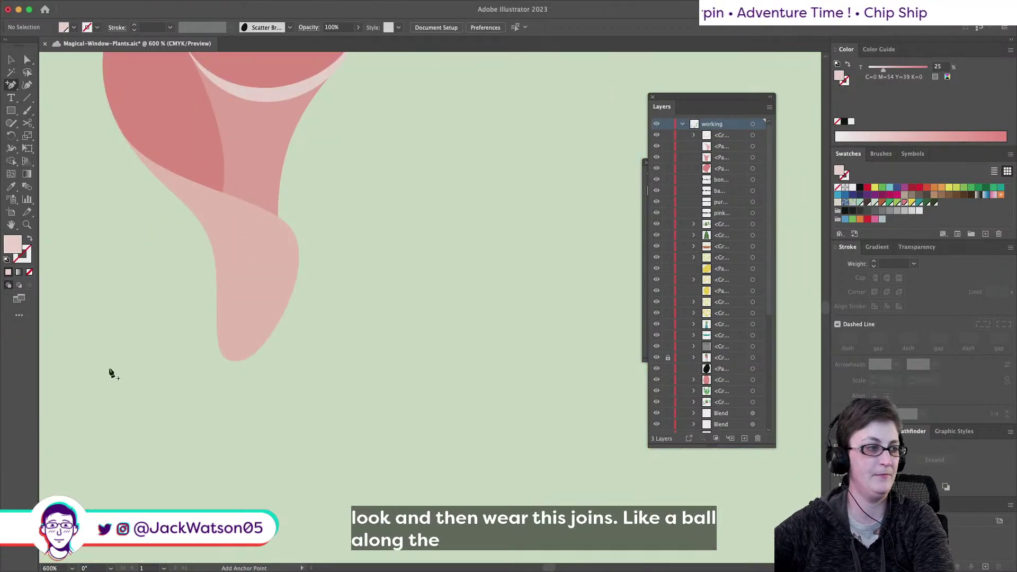
left_click(216, 259)
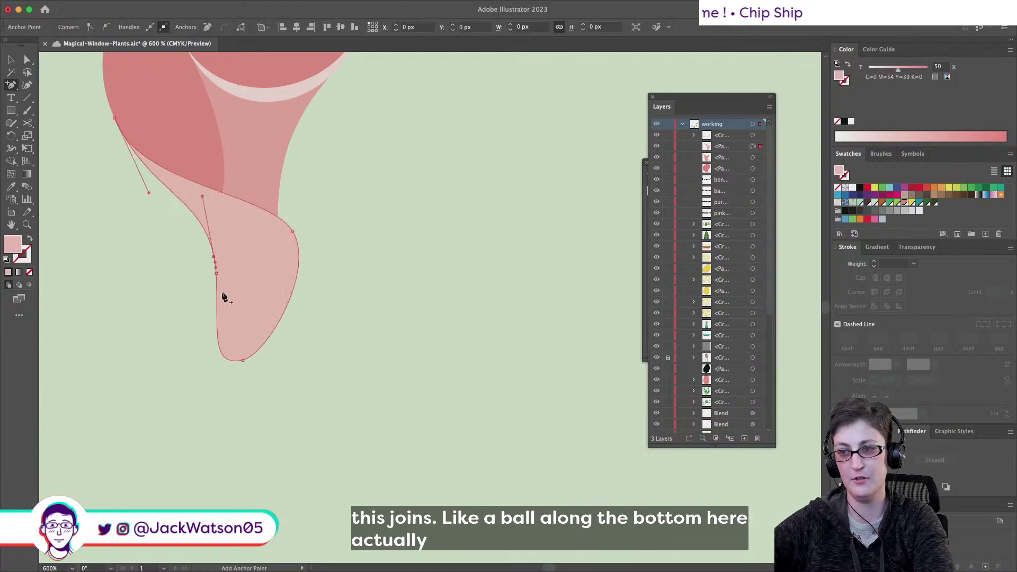
key("super+shift+a")
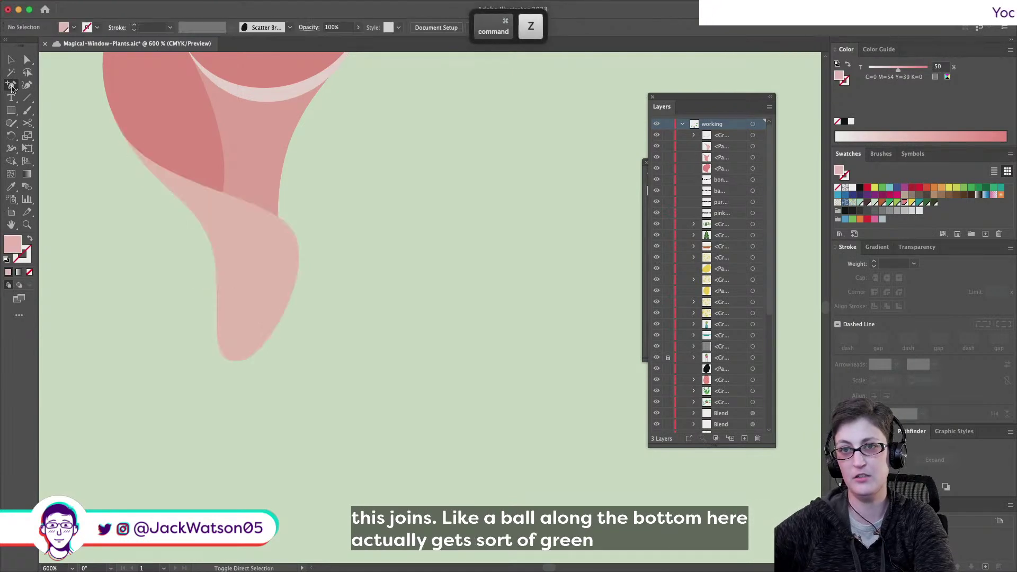
Draw a closed shape with a concave curved upper edge over the flower's base, extending below its tip, with the Pen tool
left_click_drag(13, 86, 59, 85)
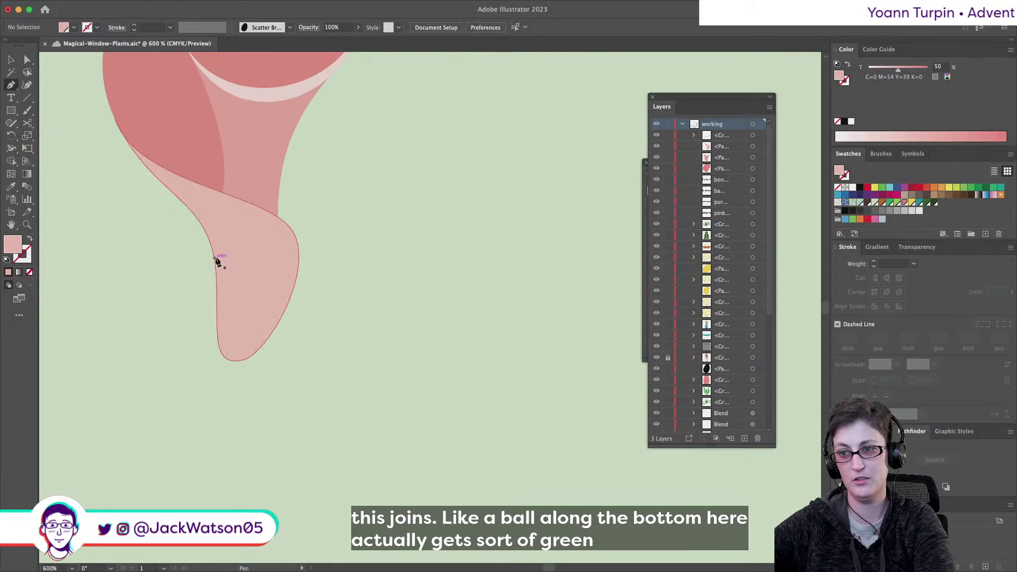
key("super+z")
left_click_drag(217, 290, 227, 307)
left_click_drag(292, 295, 317, 237)
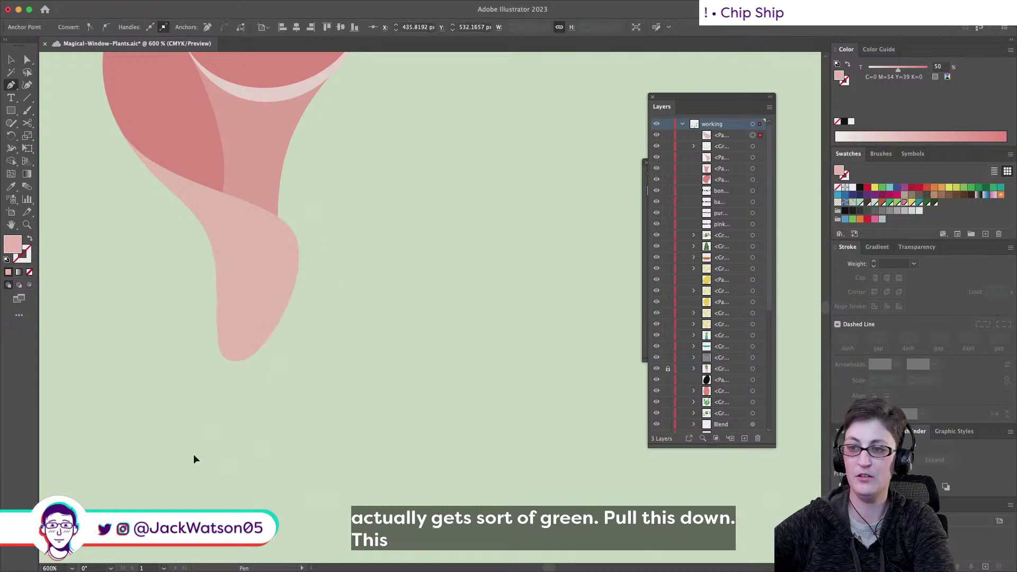
left_click_drag(194, 455, 234, 497)
left_click(215, 254)
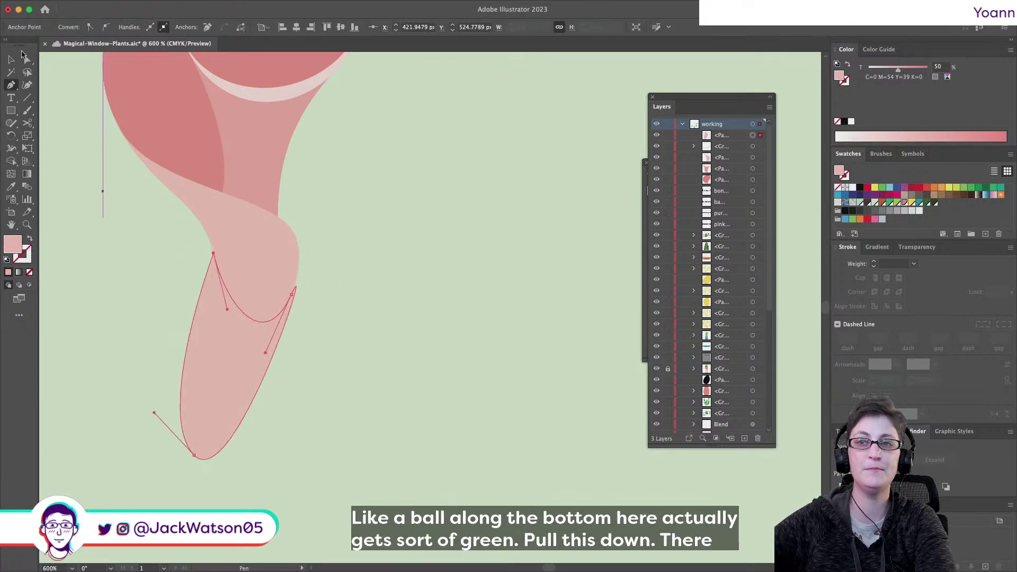
Trim the new base shape to its overlap with a copy of the lower petal
key("a")
left_click_drag(114, 91, 295, 363)
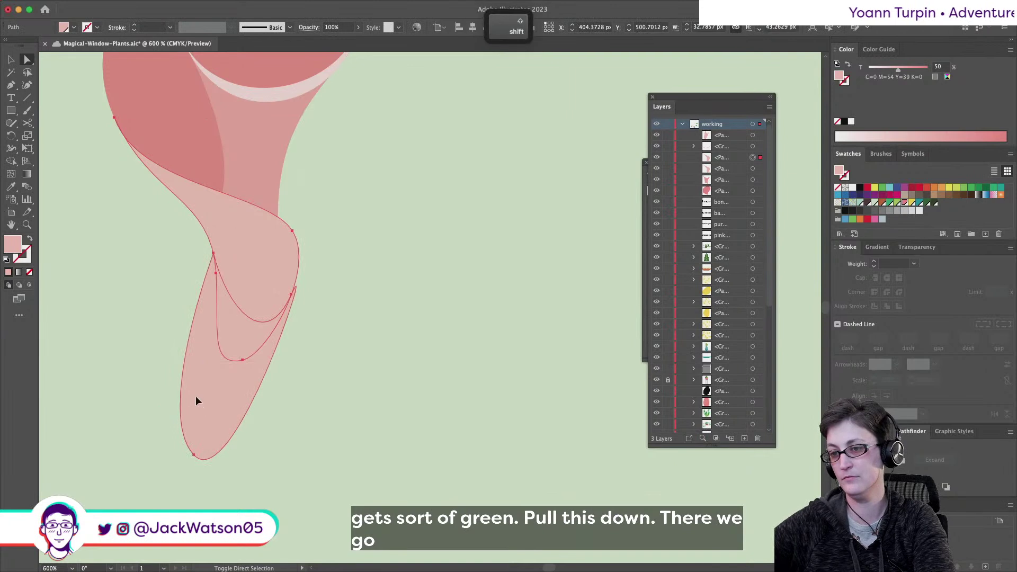
key("Delete")
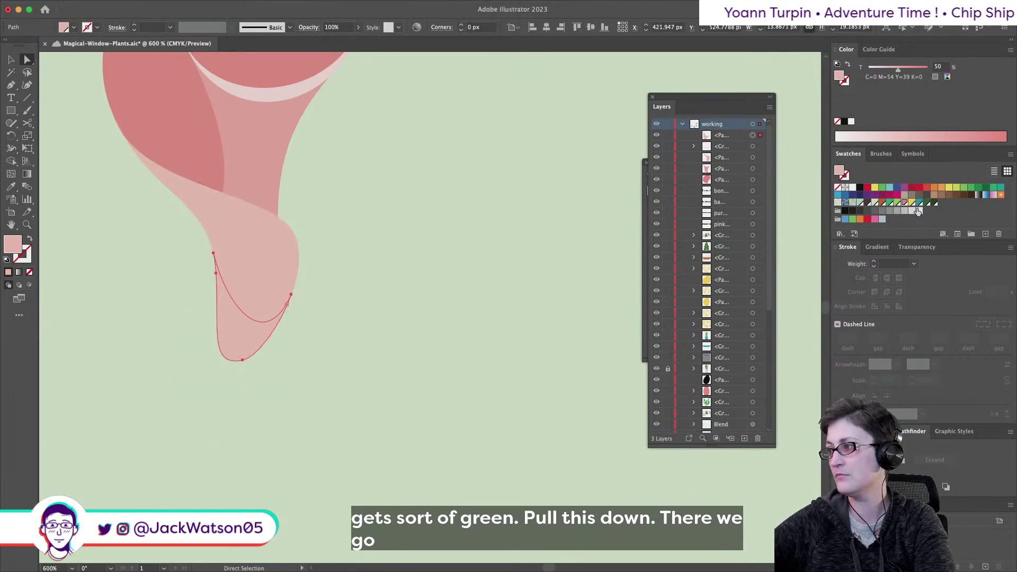
Fill the flower's base tip with the lime green C=38 M=0 Y=100 K=0 at 100% tint
left_click(897, 203)
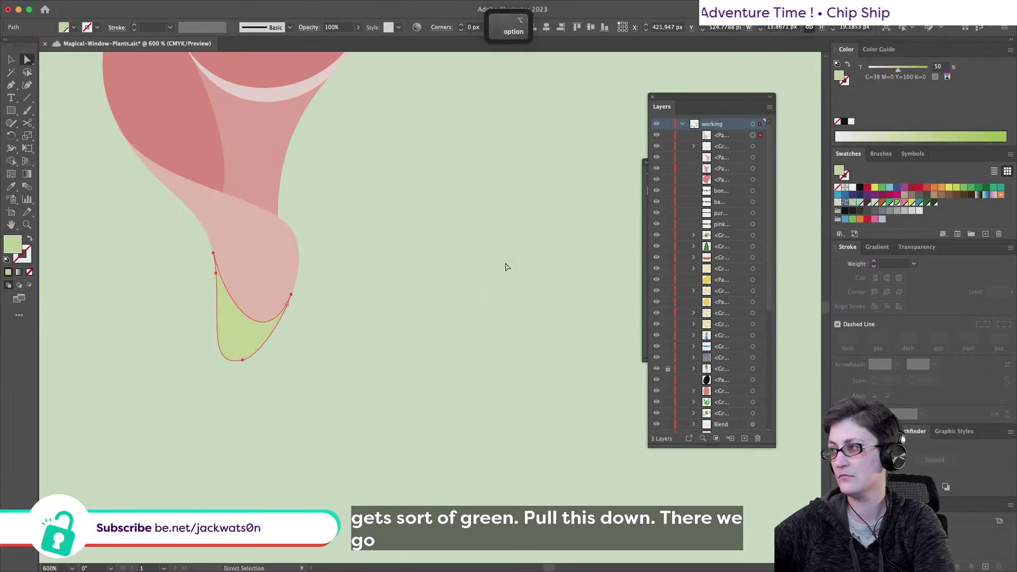
left_click_drag(899, 66, 927, 66)
left_click(333, 398)
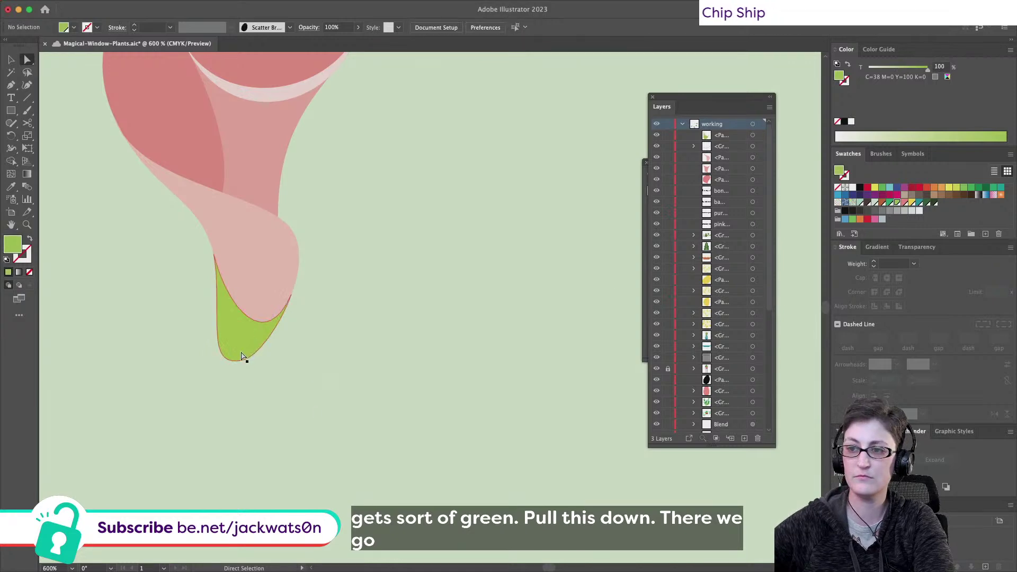
Draw a closed shape with a concave curved upper edge across the lower petal, extending below the flower's green tip, with the Pen tool
scroll(247, 358, "down", 8)
scroll(270, 367, "up", 5)
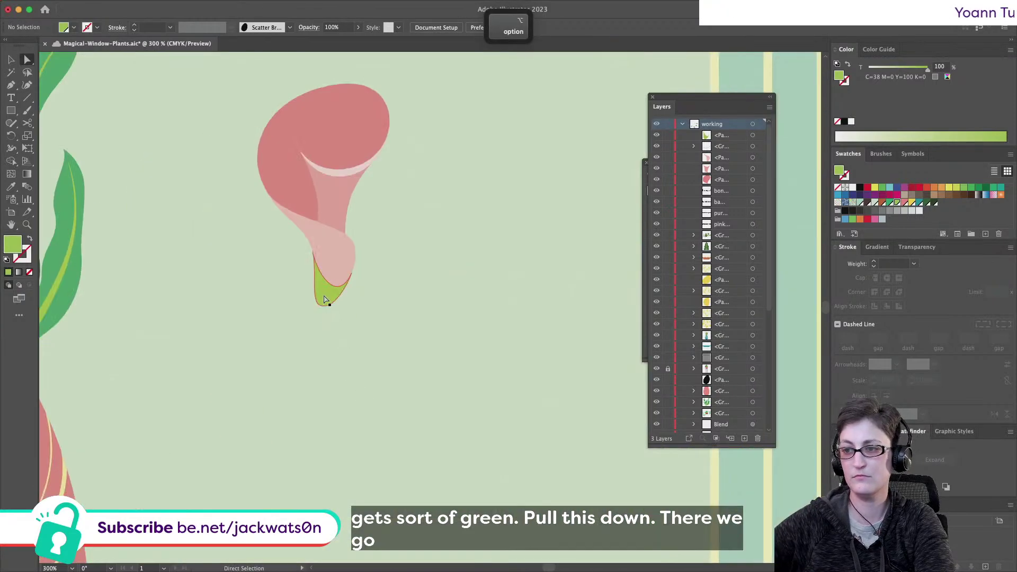
left_click(325, 300)
scroll(331, 297, "up", 4)
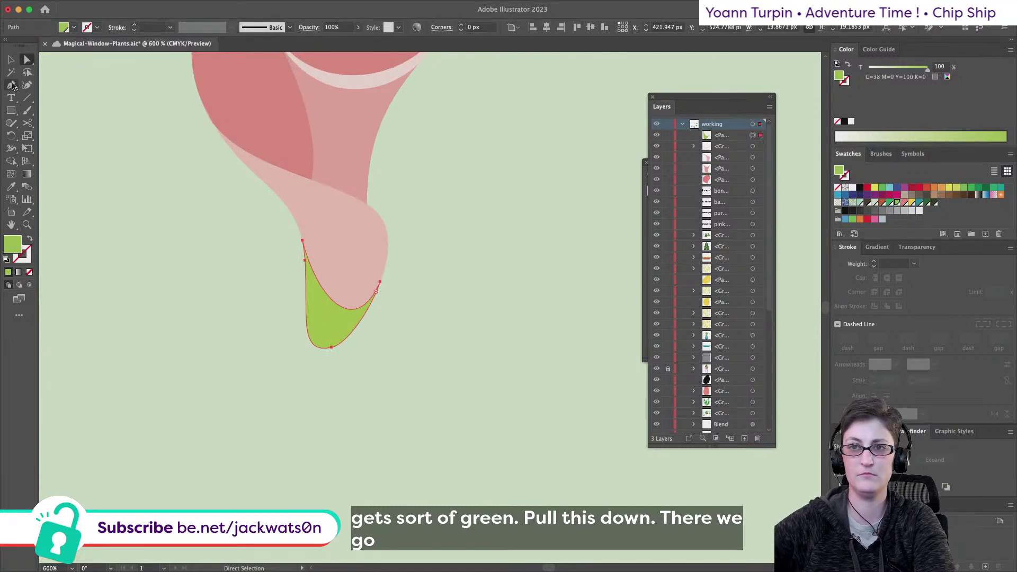
left_click(12, 85)
left_click(269, 186)
left_click(289, 210)
left_click_drag(309, 233, 309, 234)
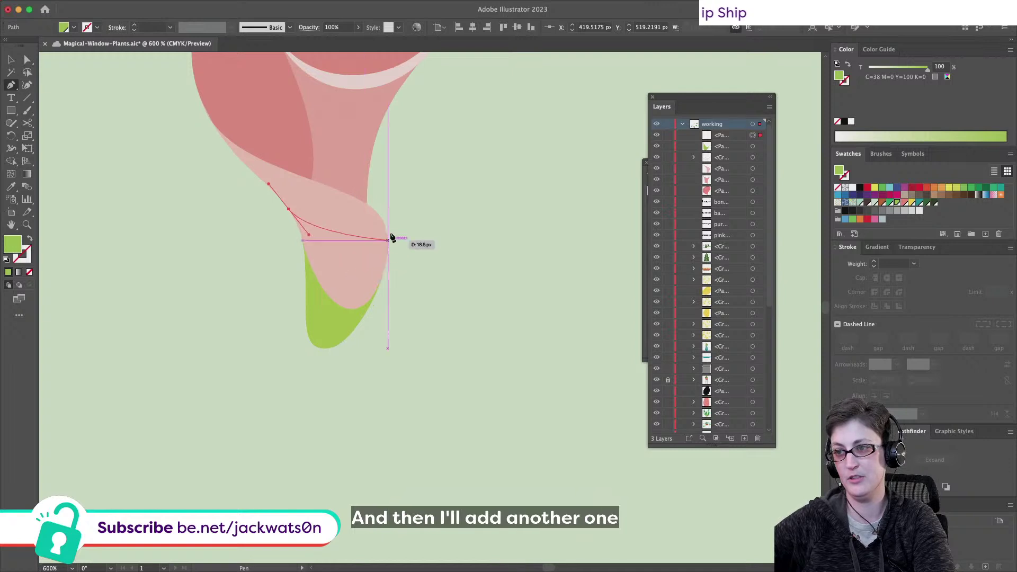
left_click_drag(385, 226, 387, 128)
left_click_drag(403, 387, 319, 432)
left_click_drag(238, 390, 247, 282)
left_click(287, 210)
Trim the new shape to its overlap with a copy of the lower petal and place it behind the green base tip
left_click(26, 61)
left_click(339, 233)
left_click(391, 331, "shift")
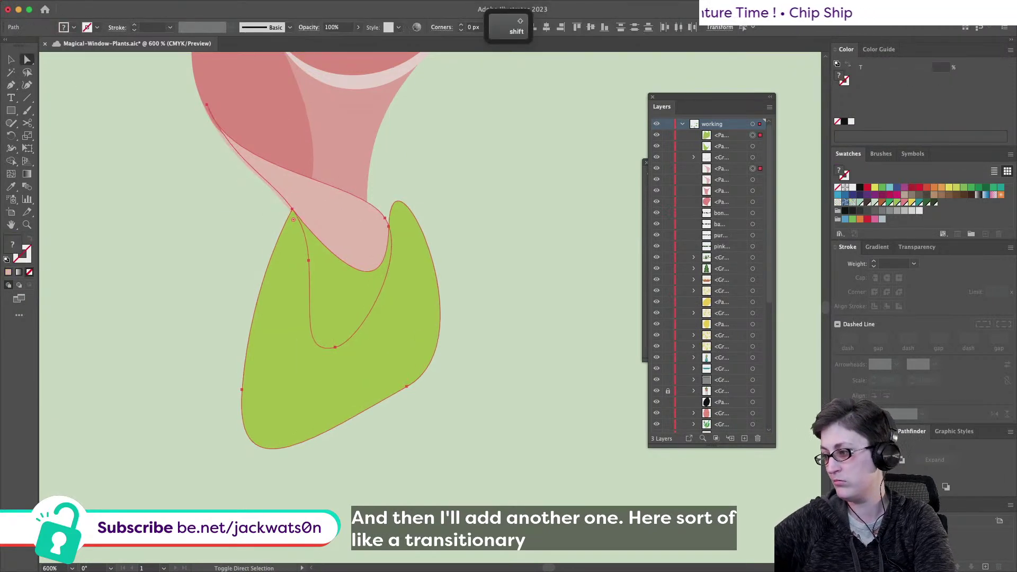
key("super+z")
key("super+shift+z")
key("super+z")
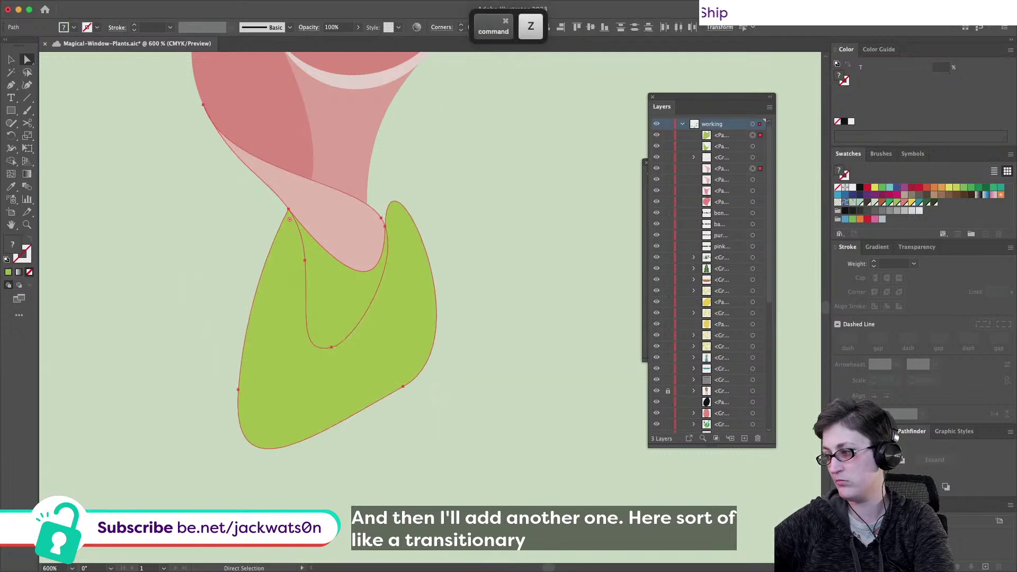
left_click(357, 271)
key("super+b")
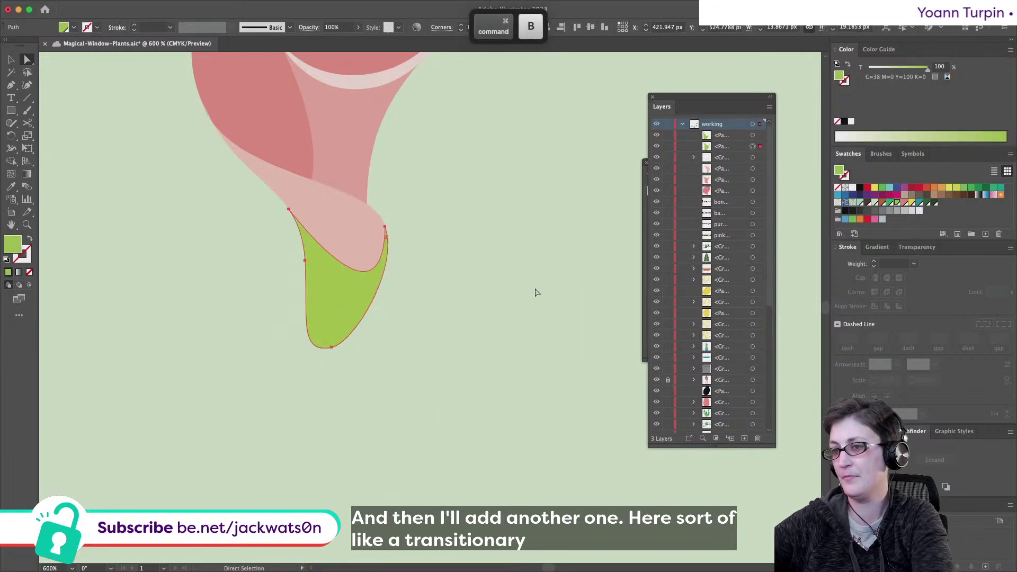
Set the fill tint of the trimmed transition shape to 55% so it forms a paler green band
left_click_drag(894, 68, 898, 70)
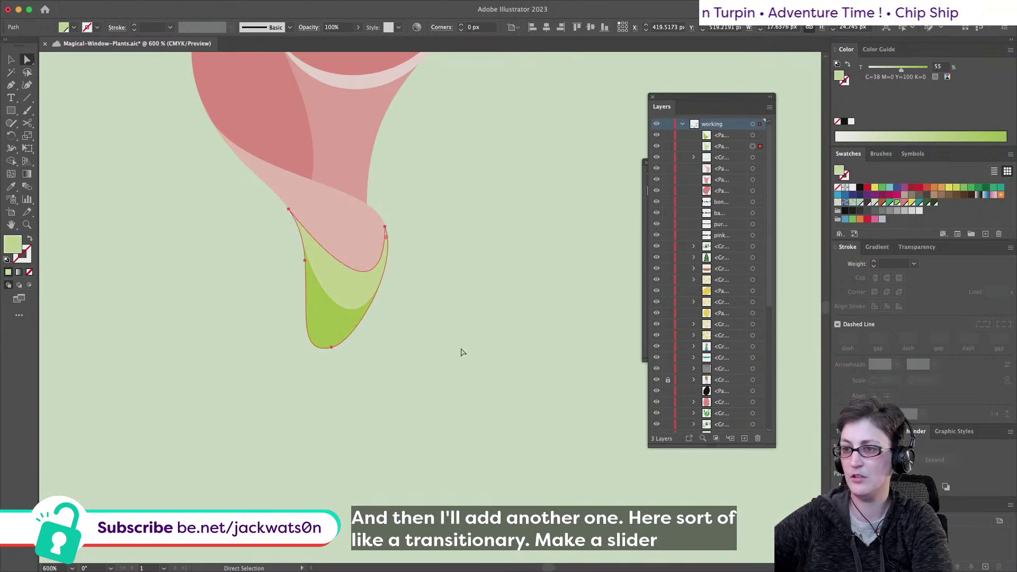
left_click(467, 344)
scroll(466, 347, "down", 4)
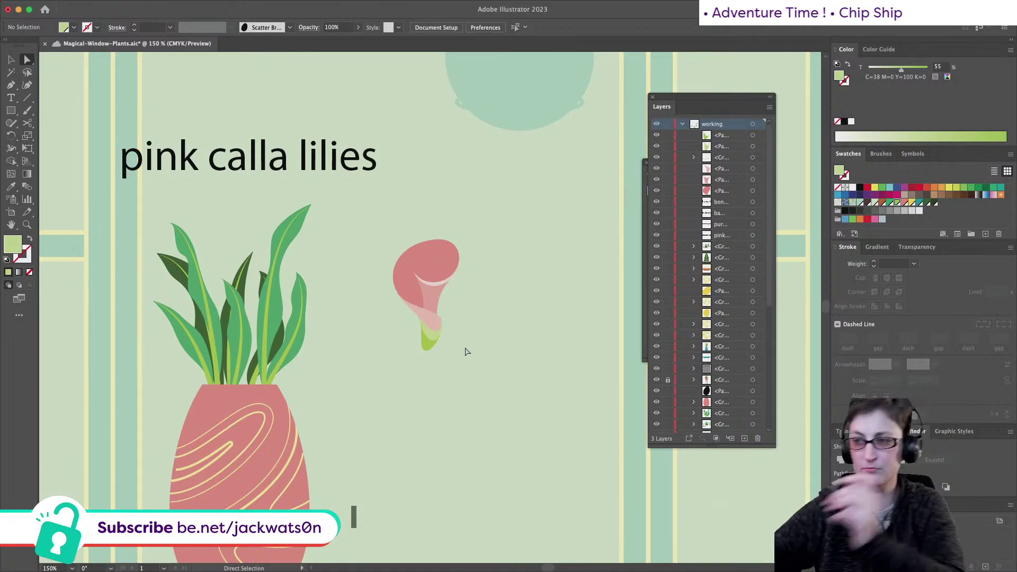
Draw a closed crescent shadow shape inside the flower's opening, along its lower-right inner rim, with the Pen tool
key("alt")
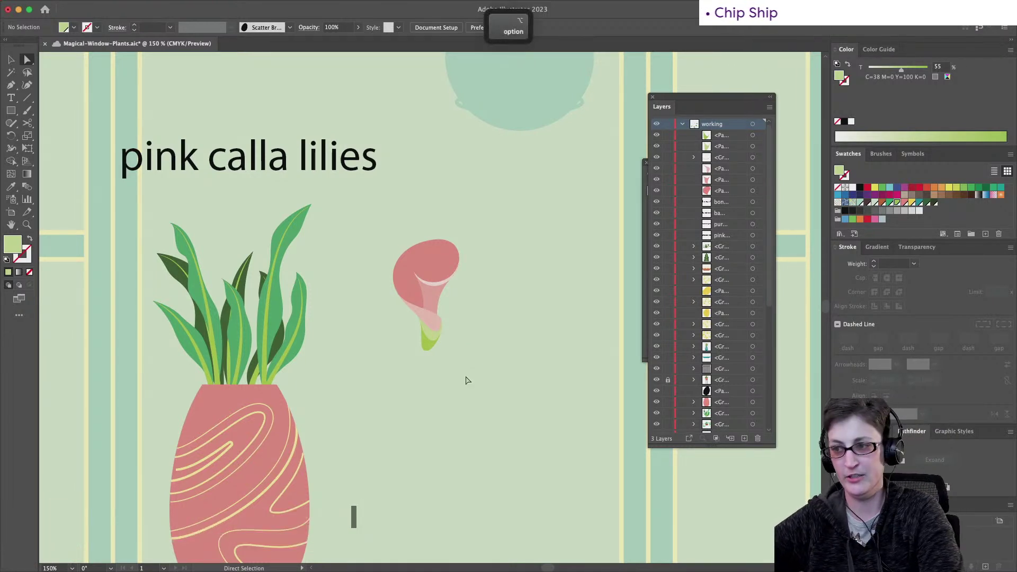
scroll(471, 279, "up", 2)
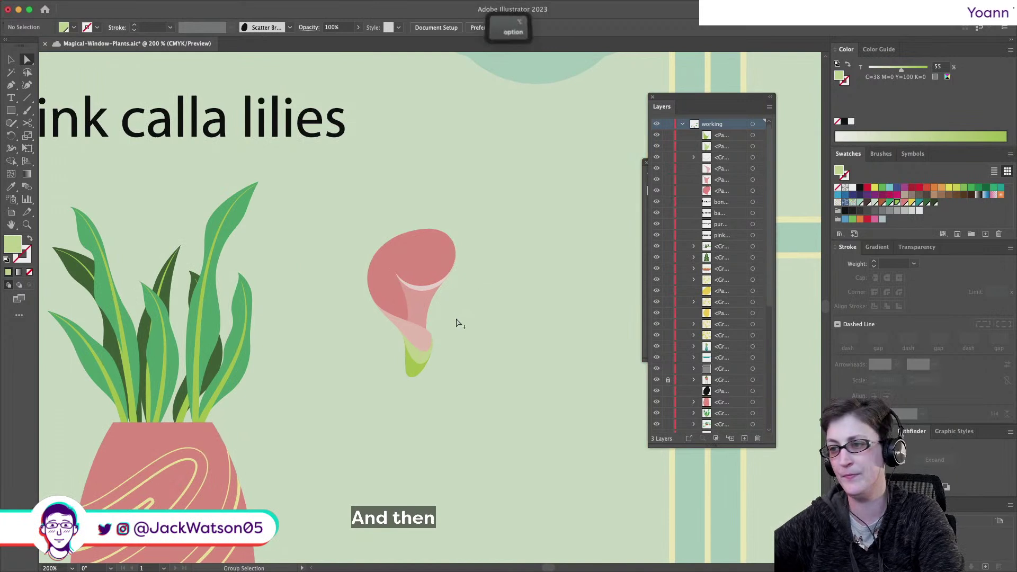
scroll(457, 323, "right", 2)
left_click(10, 89)
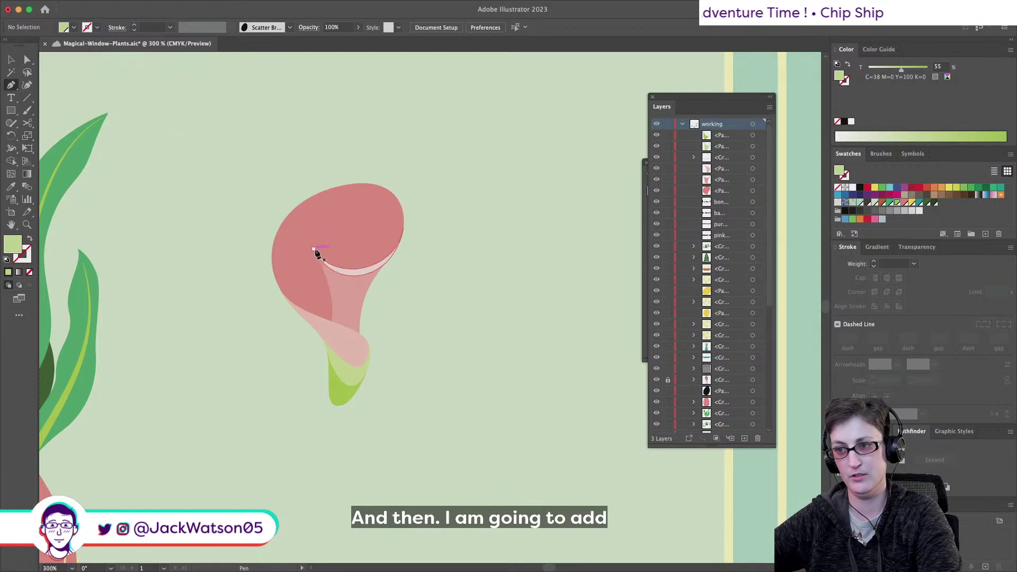
left_click_drag(342, 263, 345, 264)
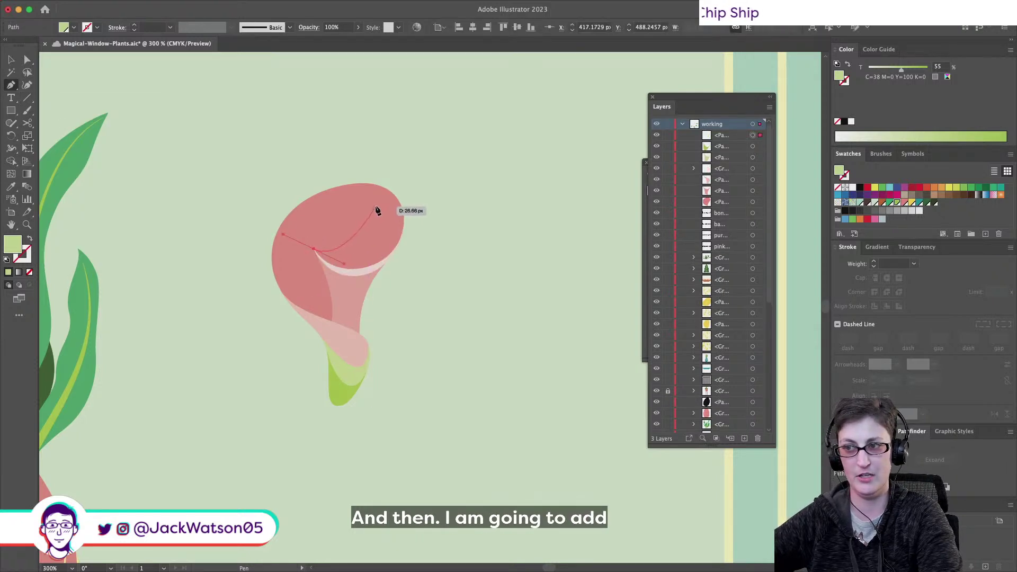
left_click_drag(375, 204, 363, 156)
left_click(375, 204)
left_click_drag(388, 251, 314, 254)
Restack the crescent shadow directly in front of the main petal, behind the white lip highlight and throat
key("a")
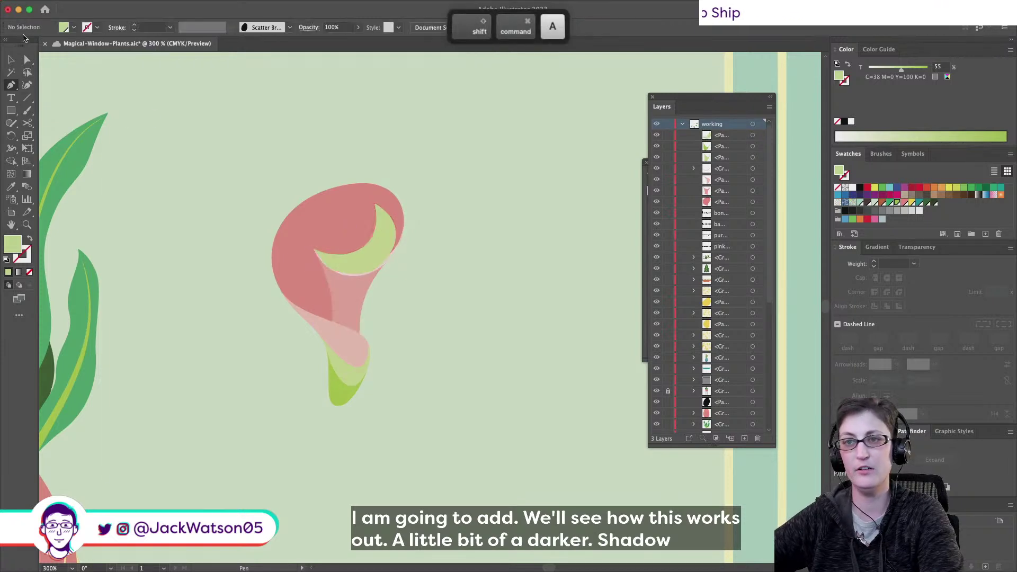
key("ctrl+x")
key("ctrl+f")
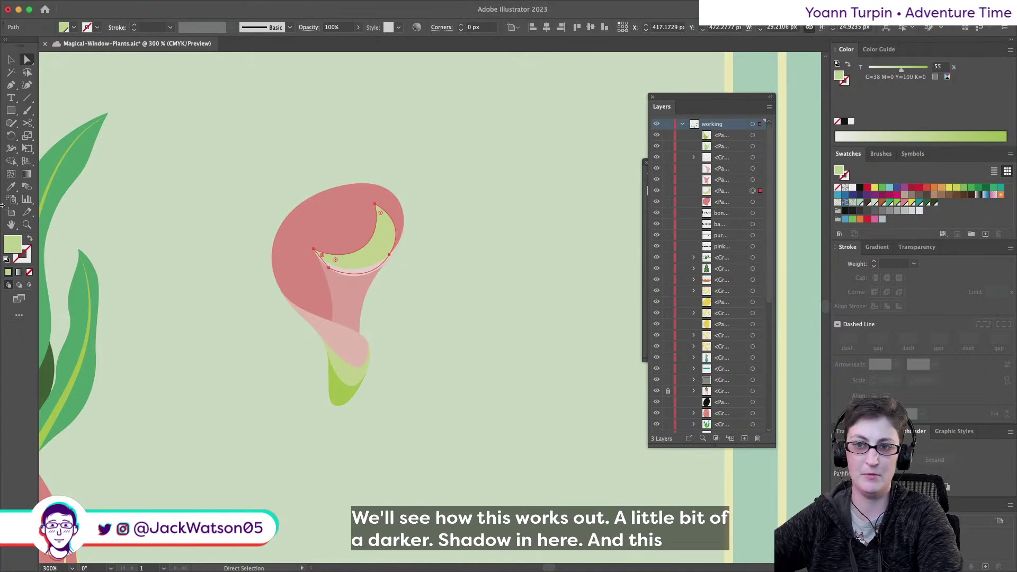
Fill the crescent shadow with the saturated purple 7F009E
double_click(12, 243)
type("CE3838")
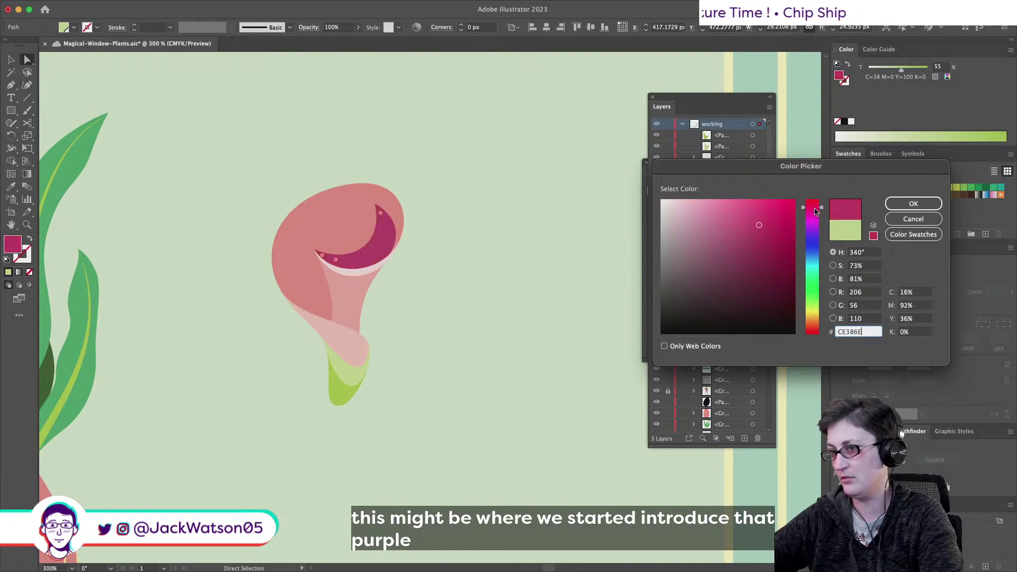
left_click_drag(769, 226, 769, 253)
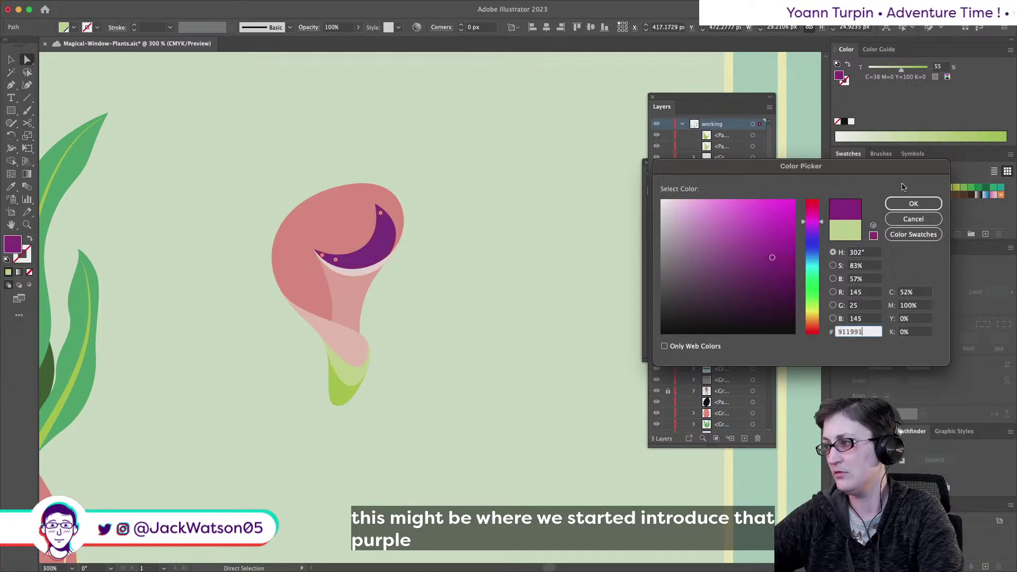
left_click_drag(818, 222, 818, 228)
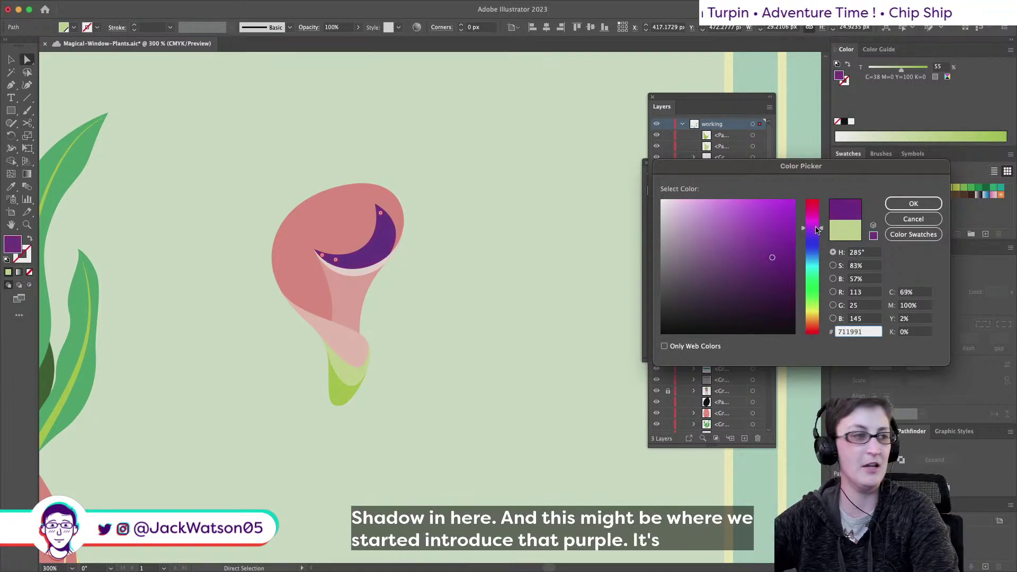
mouse_move(776, 247)
left_mouse_down()
mouse_move(795, 250)
mouse_move(822, 227)
left_mouse_up()
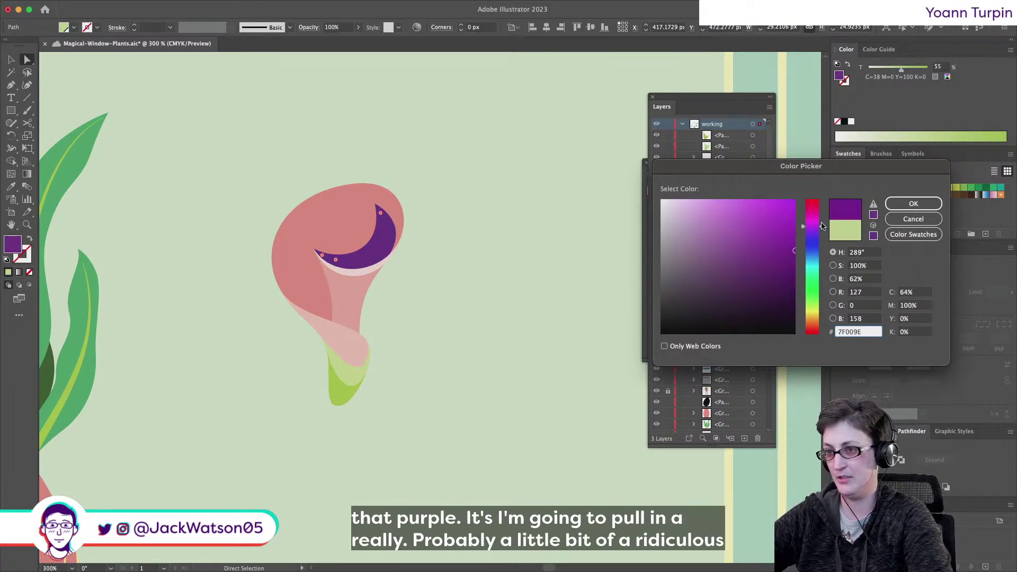
left_click(906, 205)
Save the purple fill as a global process color swatch named C=64 M=100 Y=0 K=0
left_click(983, 235)
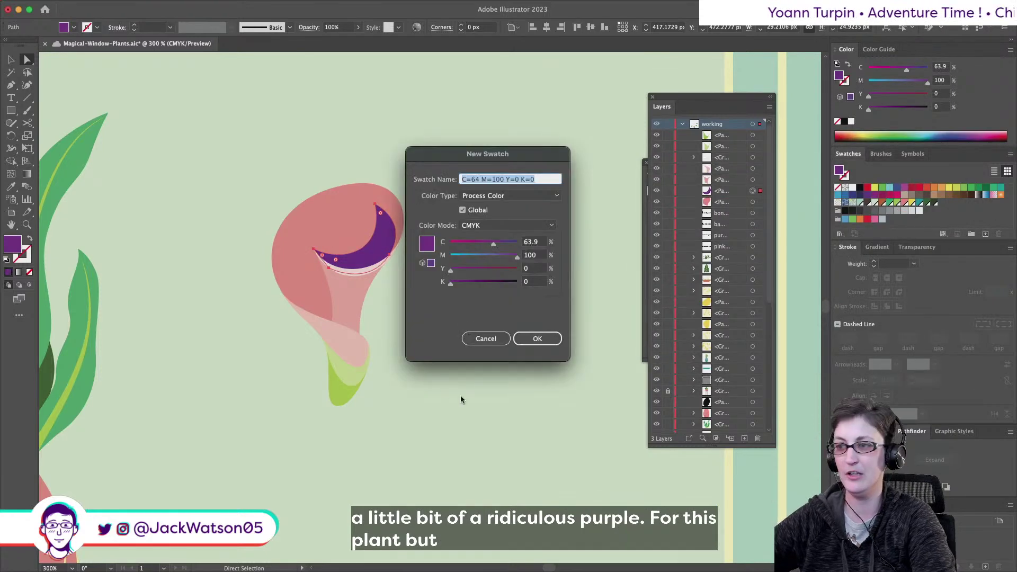
left_click(537, 338)
key("shift+super+a")
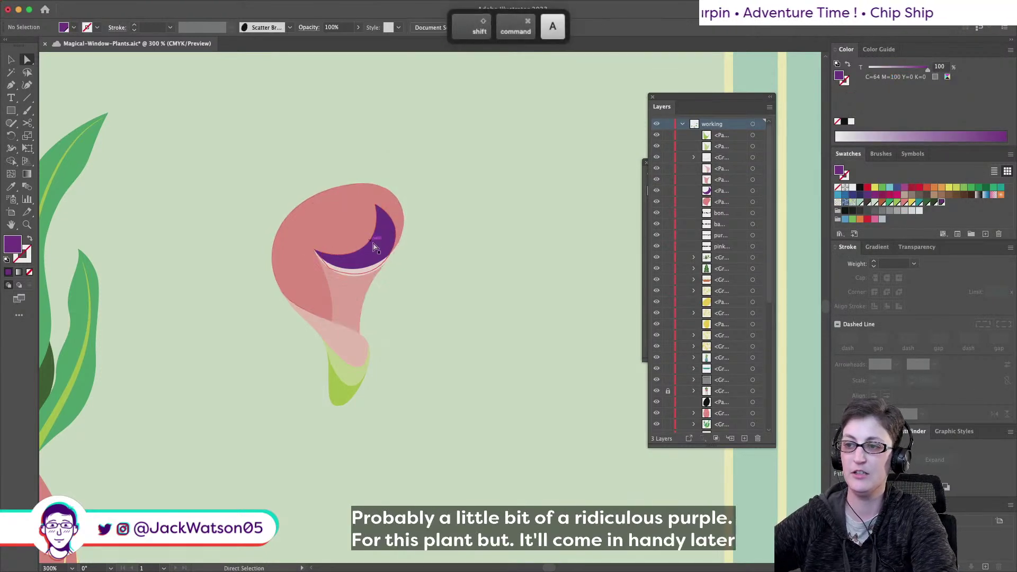
Set the opacity of the purple crescent shadow to 25%
left_click(331, 27)
type("25")
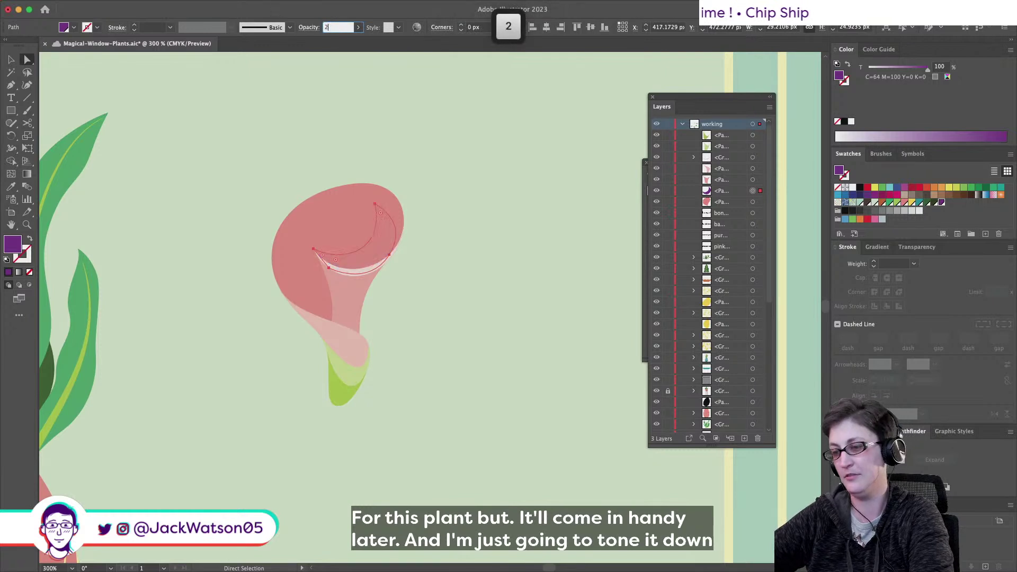
left_click(431, 254)
key("super+minus")
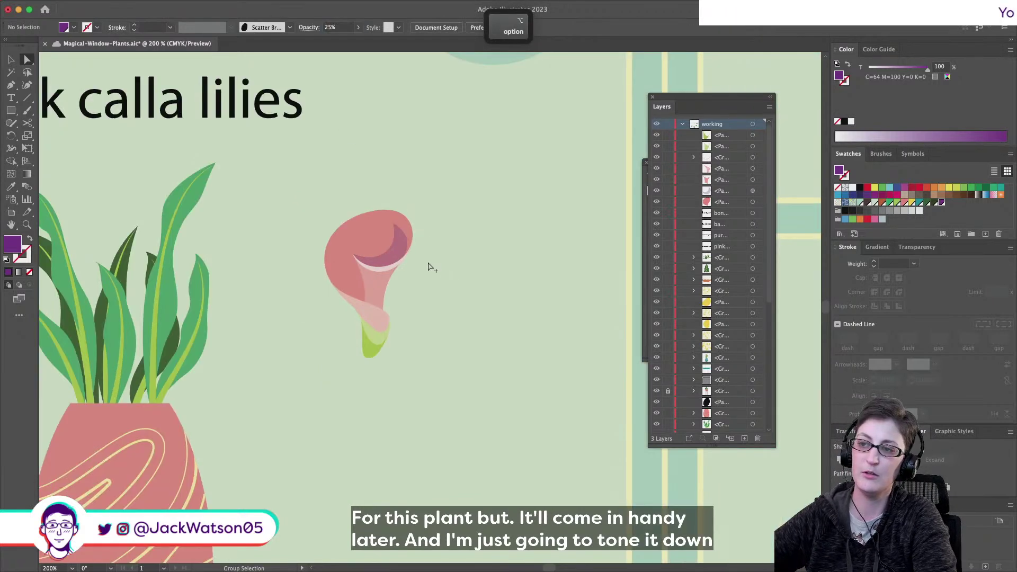
Reshape the crescent shadow's inner curve near its upper tip so the shadow is narrower there
key("super+equal")
key("shift+super+a")
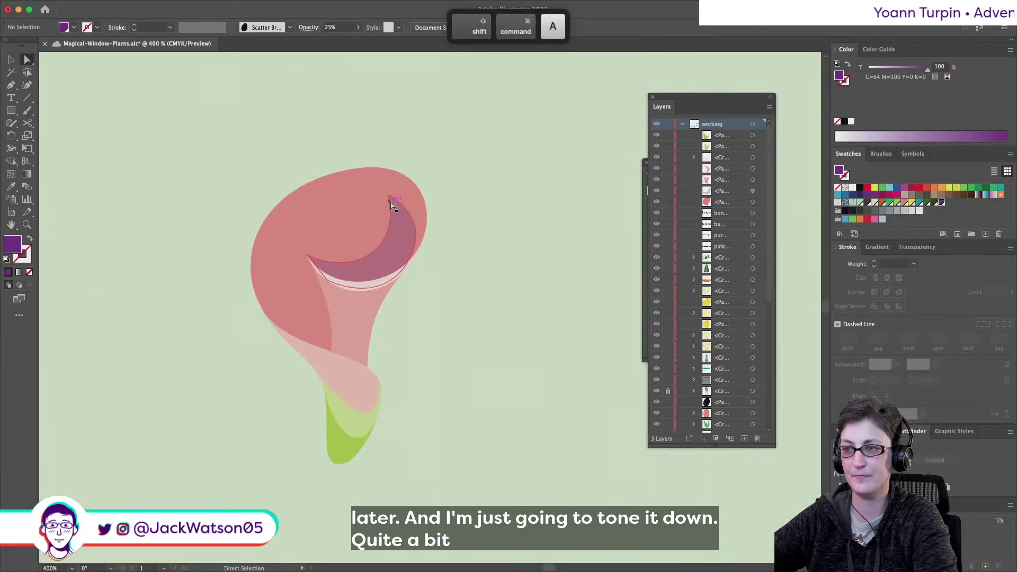
left_click(387, 195)
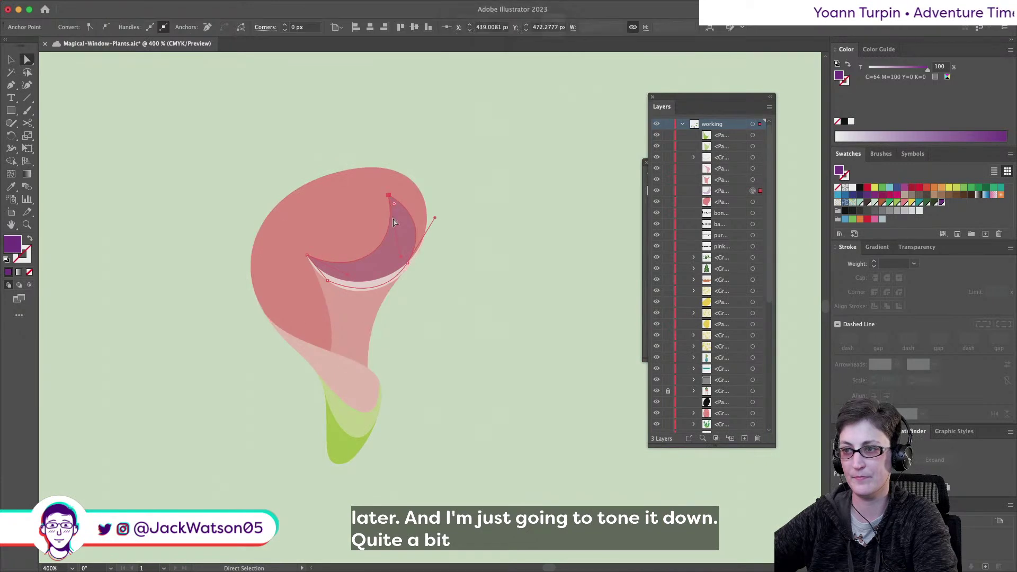
left_click(408, 259)
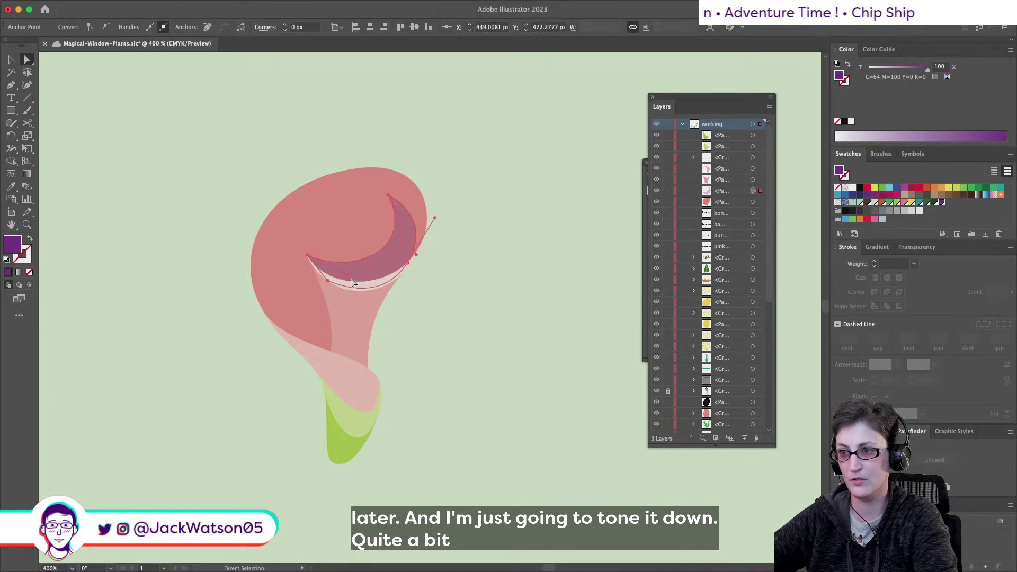
left_click(454, 335)
Draw a closed purple shadow shape from the inner end of the lip down to the petal's lower fold with the Pen tool
scroll(456, 336, "down", 2, "alt")
scroll(496, 358, "down", 1, "alt")
scroll(497, 358, "down", 2, "alt")
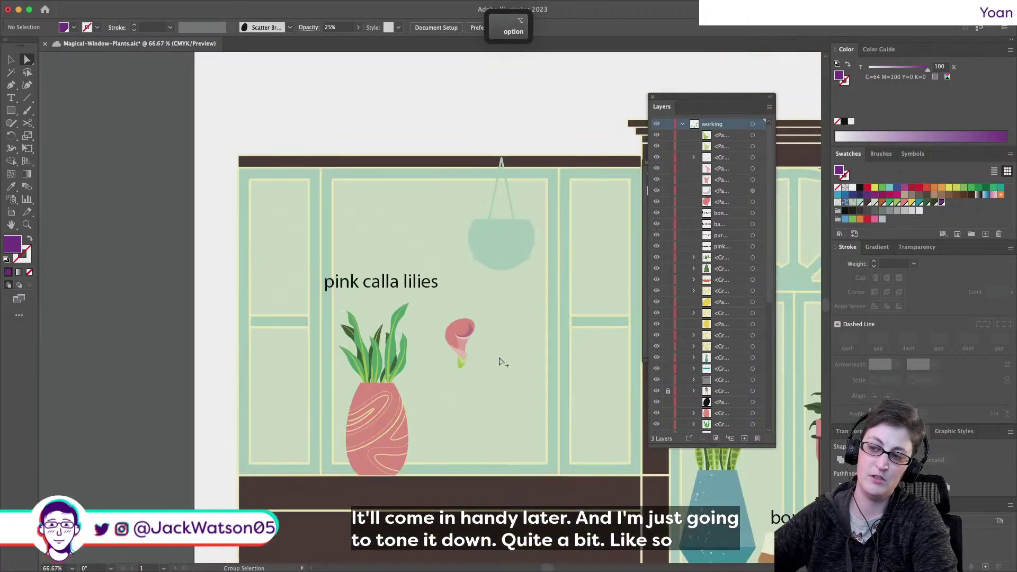
scroll(498, 358, "up", 1, "alt")
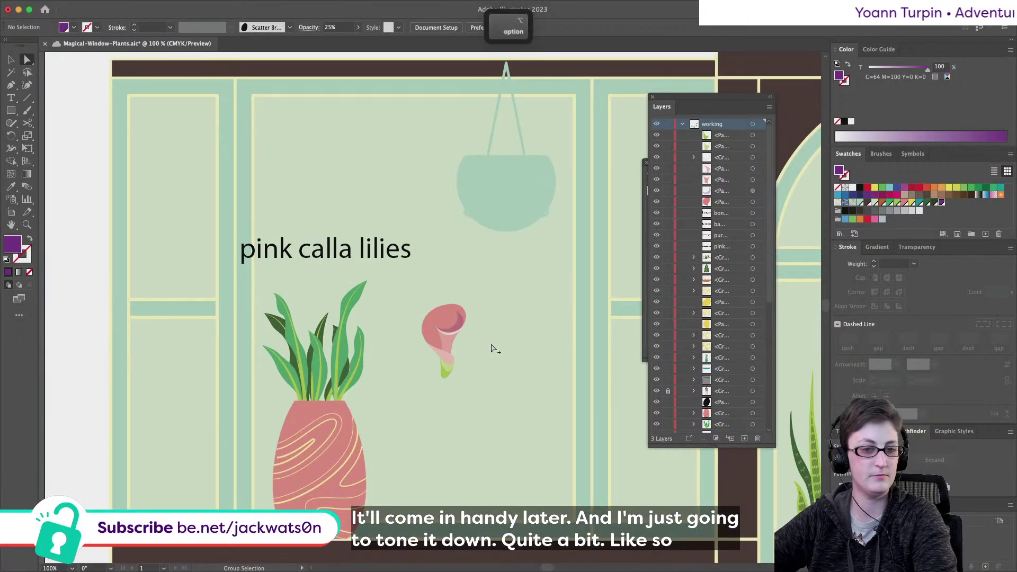
scroll(493, 349, "up", 2)
scroll(482, 340, "up", 2, "alt")
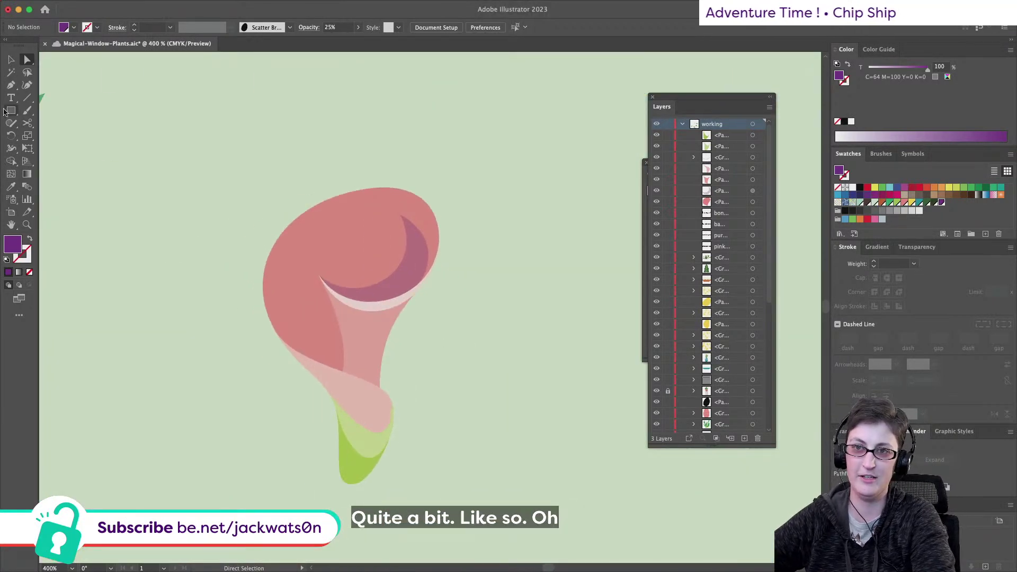
left_click(11, 85)
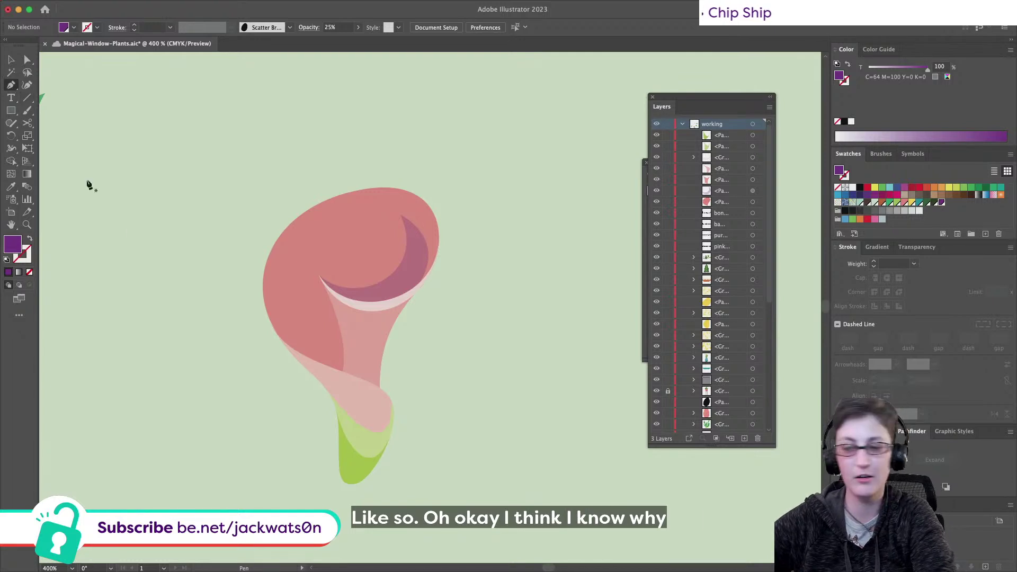
left_click_drag(322, 285, 343, 321)
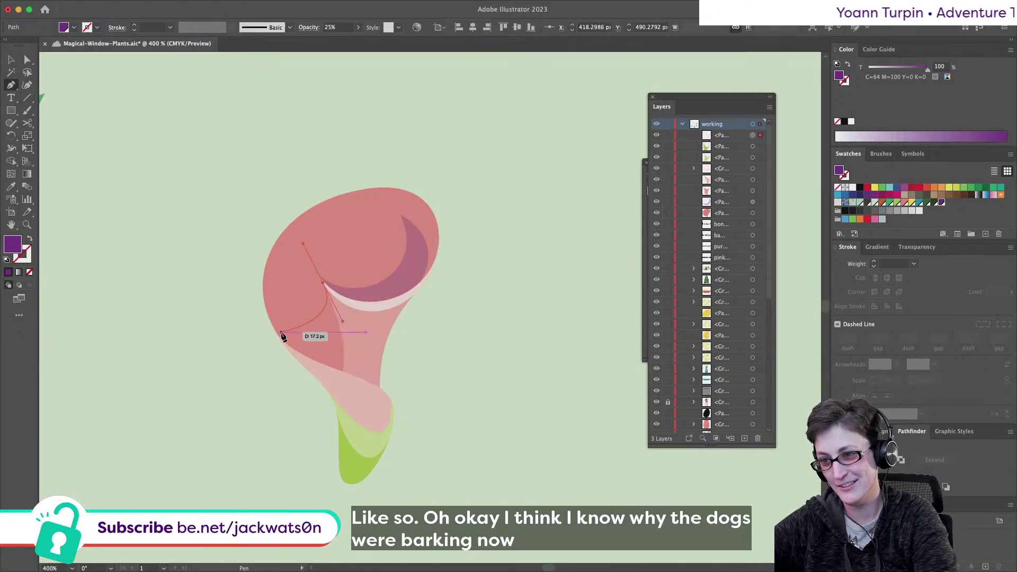
left_click_drag(279, 338, 226, 302)
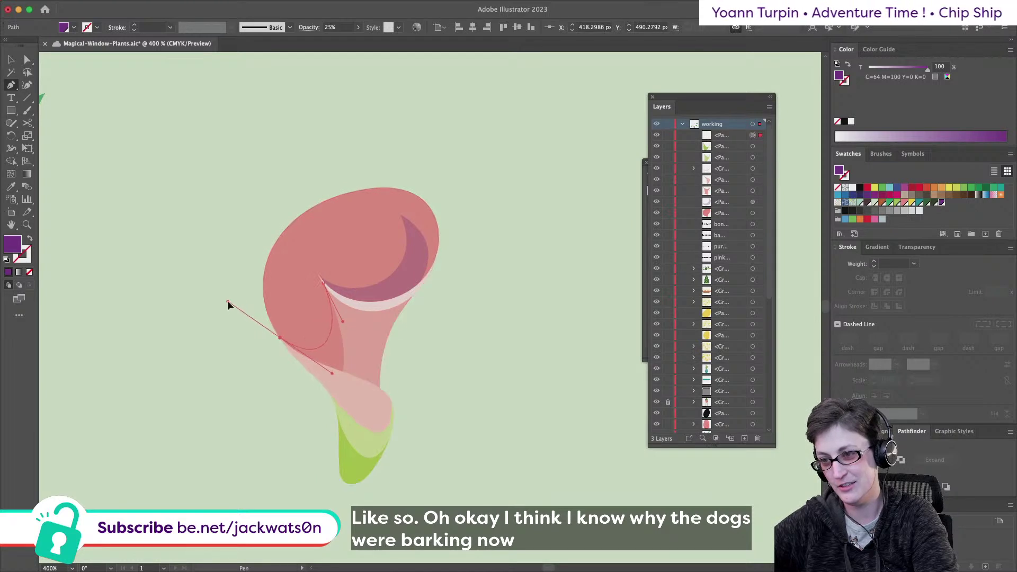
left_click(279, 338)
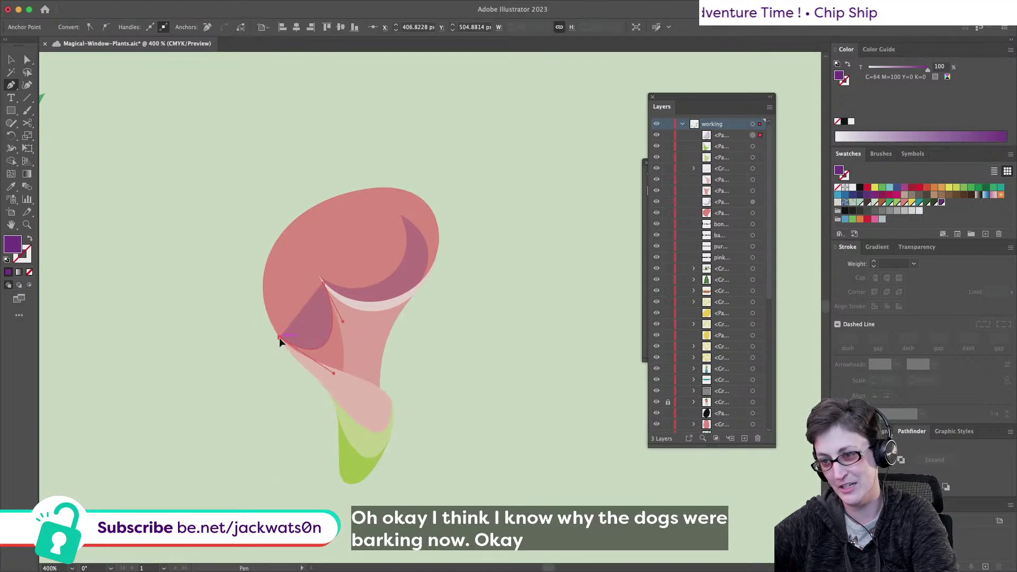
left_click_drag(357, 388, 355, 387)
mouse_move(323, 282)
left_mouse_down()
mouse_move(332, 291)
mouse_move(323, 284)
left_mouse_up()
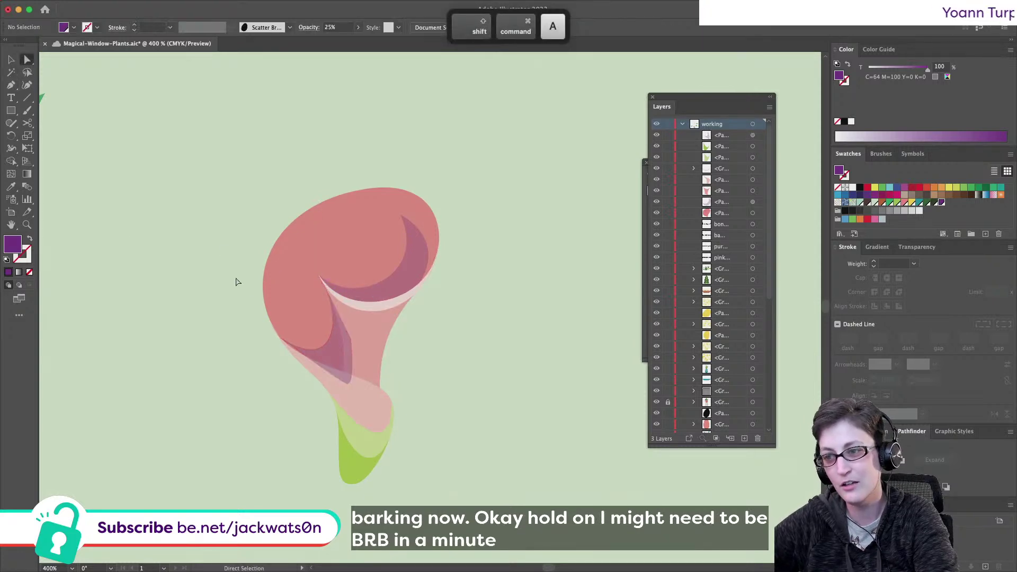
Restack the new fold shadow behind the throat and lower petal, in front of the main petal
left_click(336, 352)
key("super+x")
key("super+f")
left_click(614, 435)
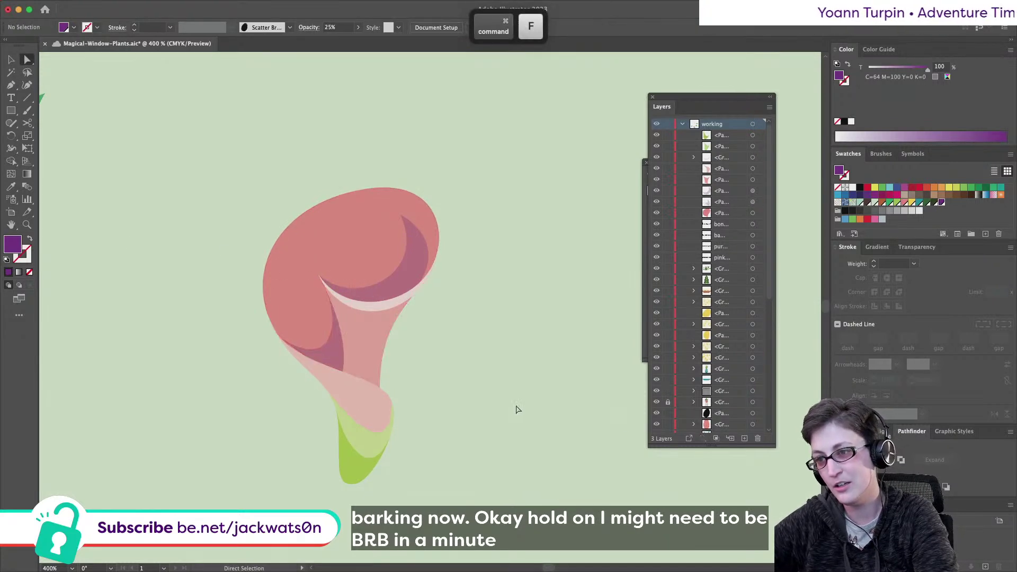
scroll(518, 410, "down", 5)
scroll(522, 410, "up", 2)
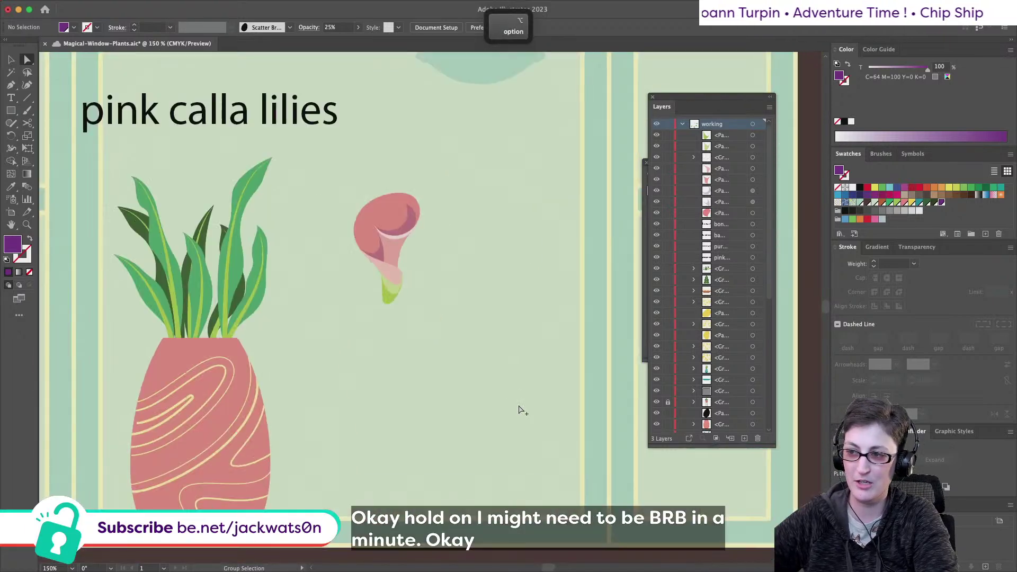
Cut a thin rim highlight for the main petal's outer edge from two offset petal copies and fill it with the 75% tint pink
scroll(519, 410, "up", 3)
scroll(519, 410, "left", 3)
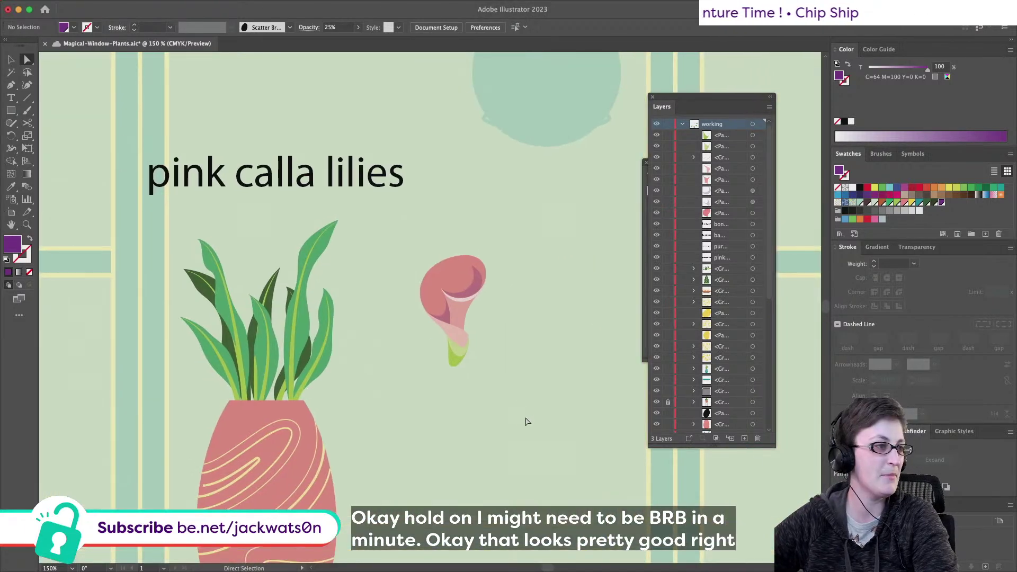
scroll(492, 479, "up", 2)
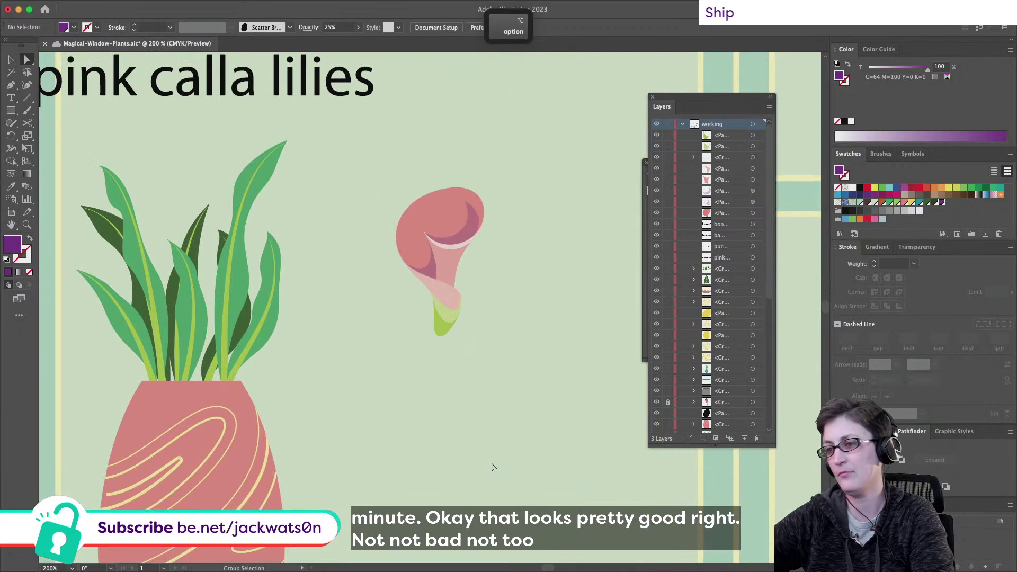
left_click(438, 257)
left_click_drag(445, 260, 443, 263)
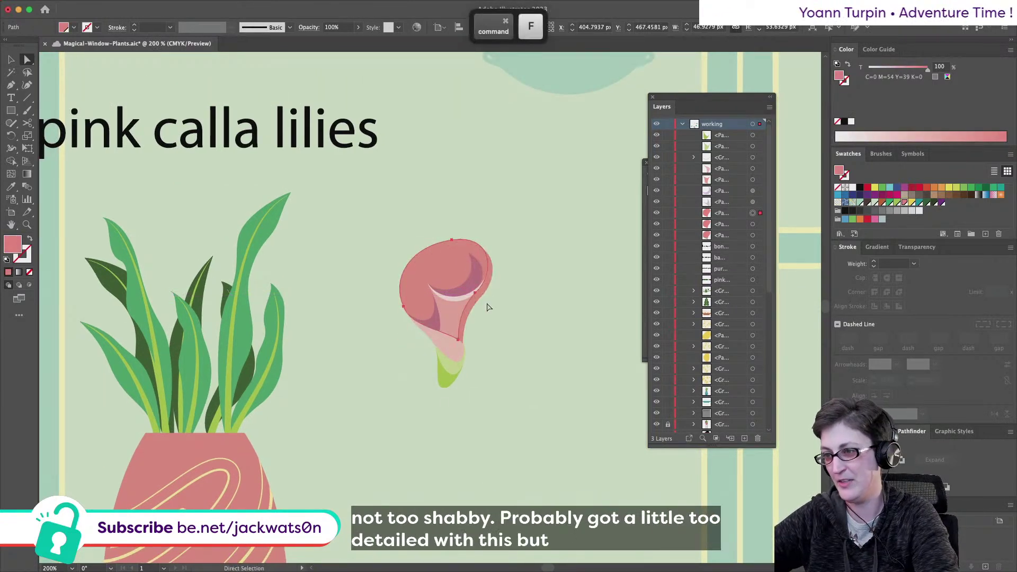
left_click_drag(475, 304, 478, 297)
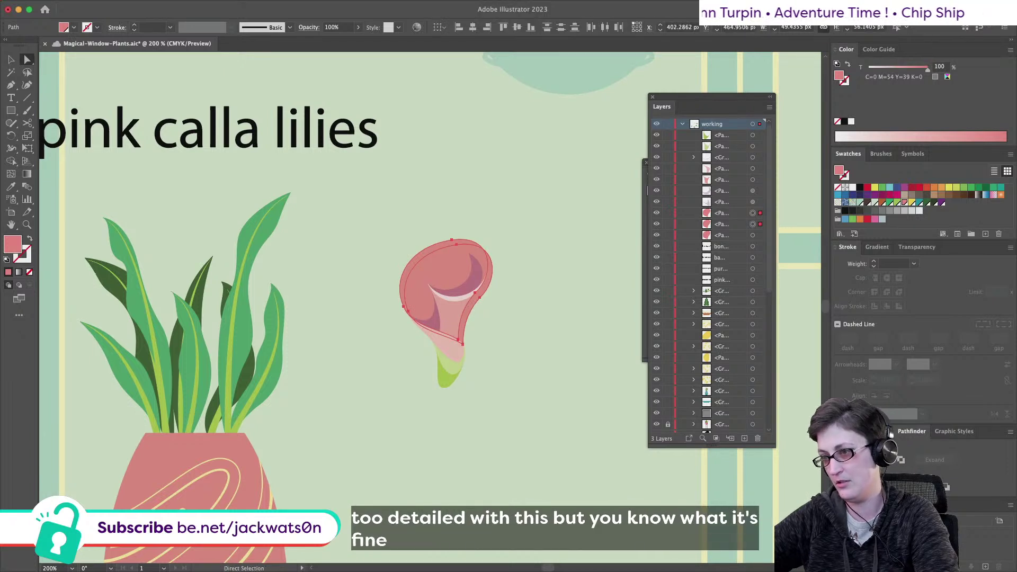
key("super+g")
key("super+z")
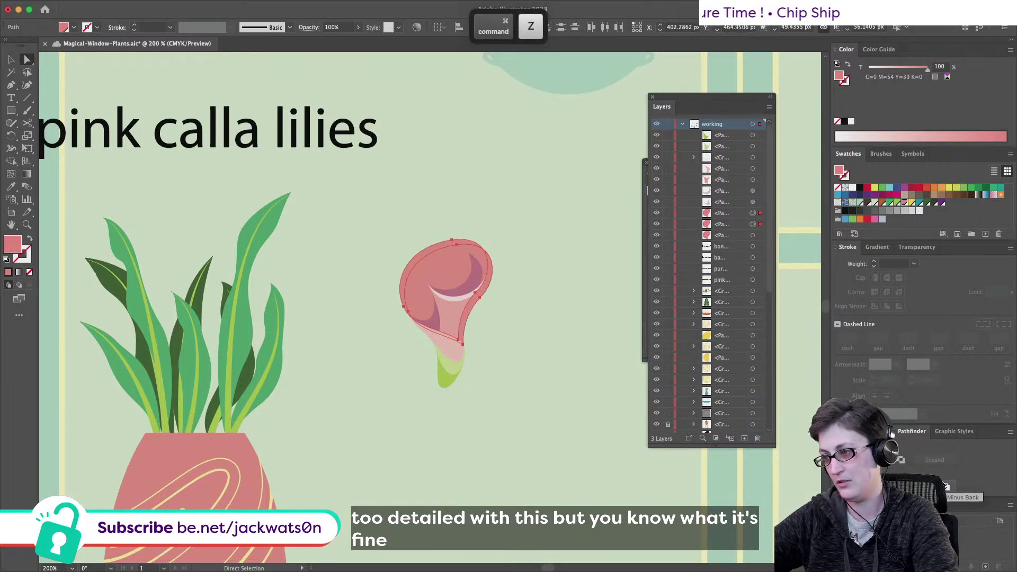
left_click(10, 186)
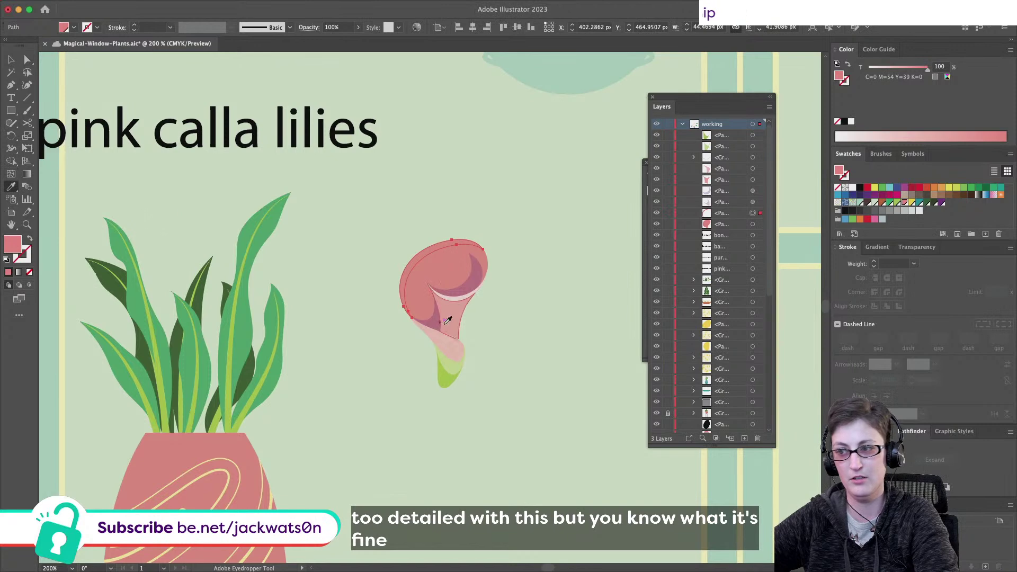
key("super+shift+a")
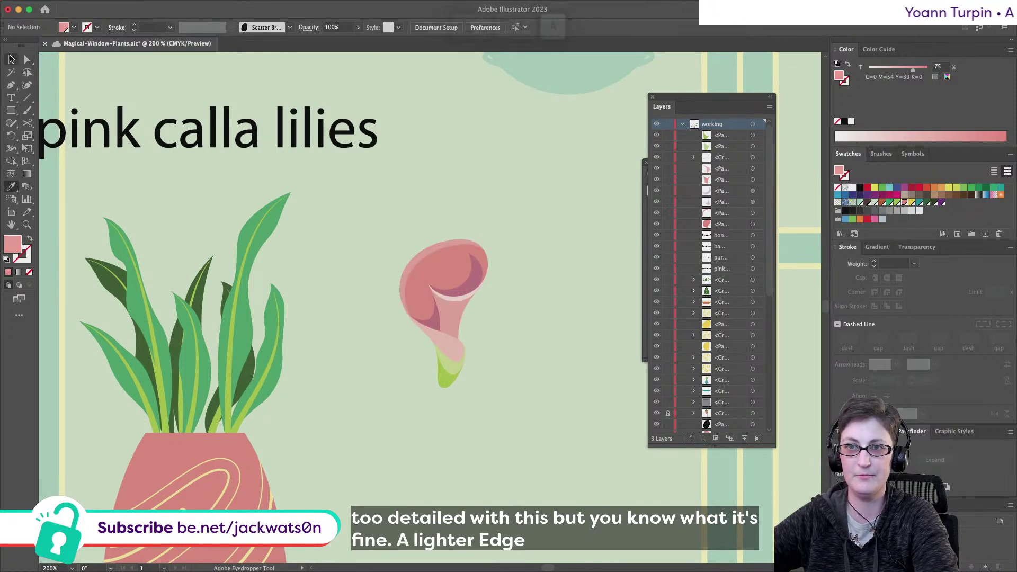
Group all the flower's parts and move the flower close beside the potted plant's leaves
left_click_drag(365, 216, 551, 474)
key("super+g")
key("super+minus")
key("super+shift+a")
left_click_drag(438, 373, 405, 368)
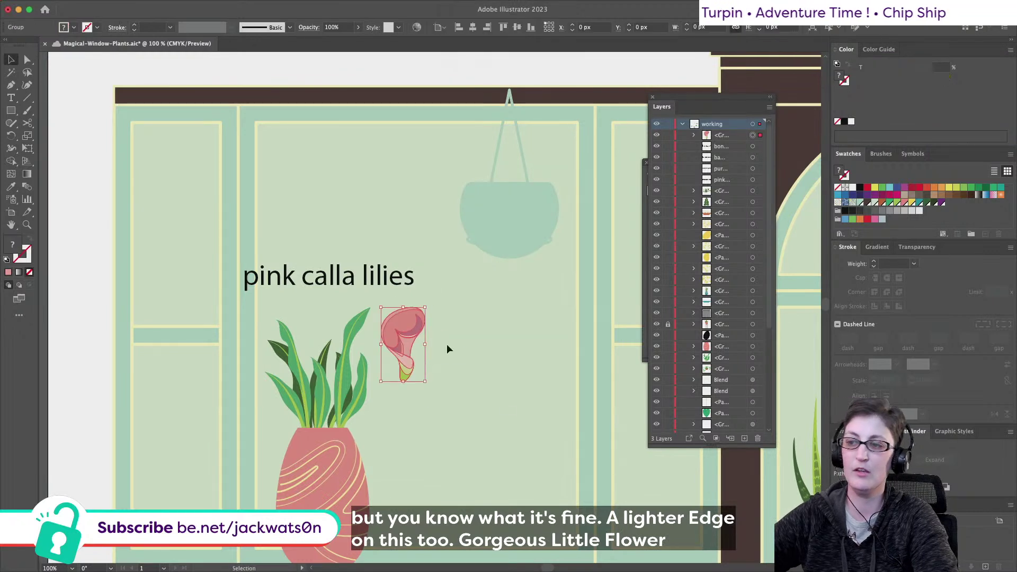
left_click(544, 389)
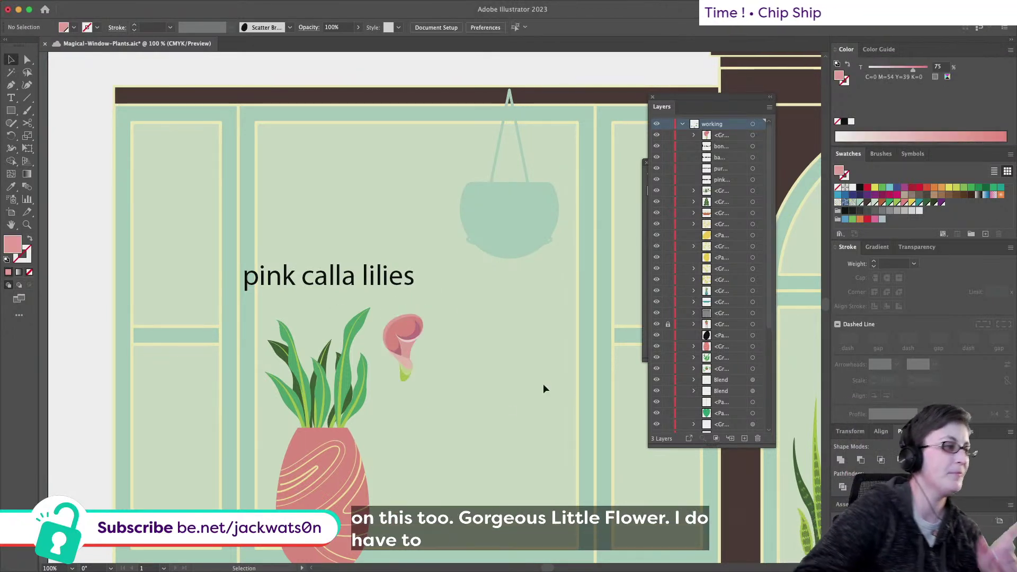
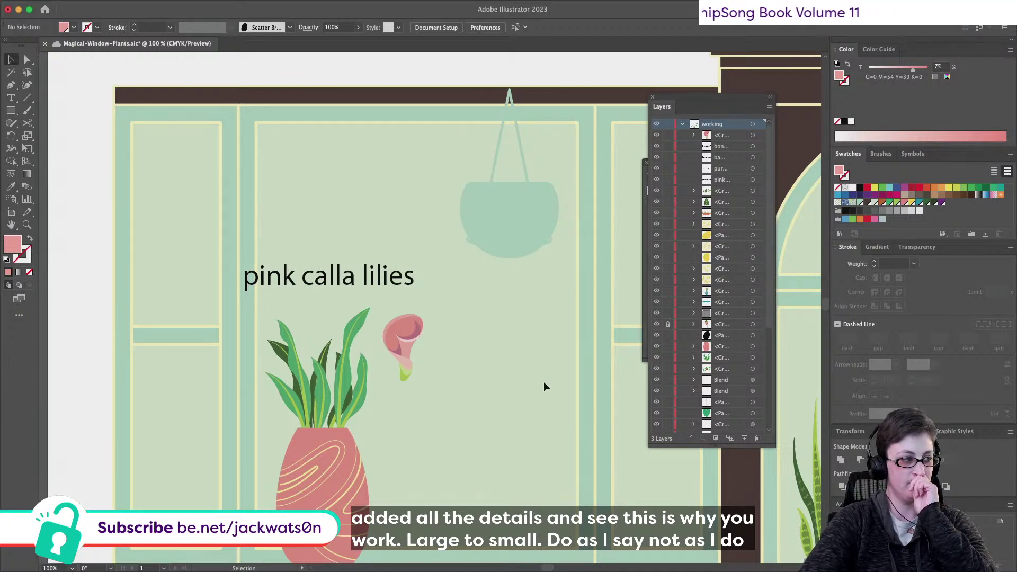
Delete the "pink calla lilies" text label above the potted plant
scroll(443, 306, "up", 5)
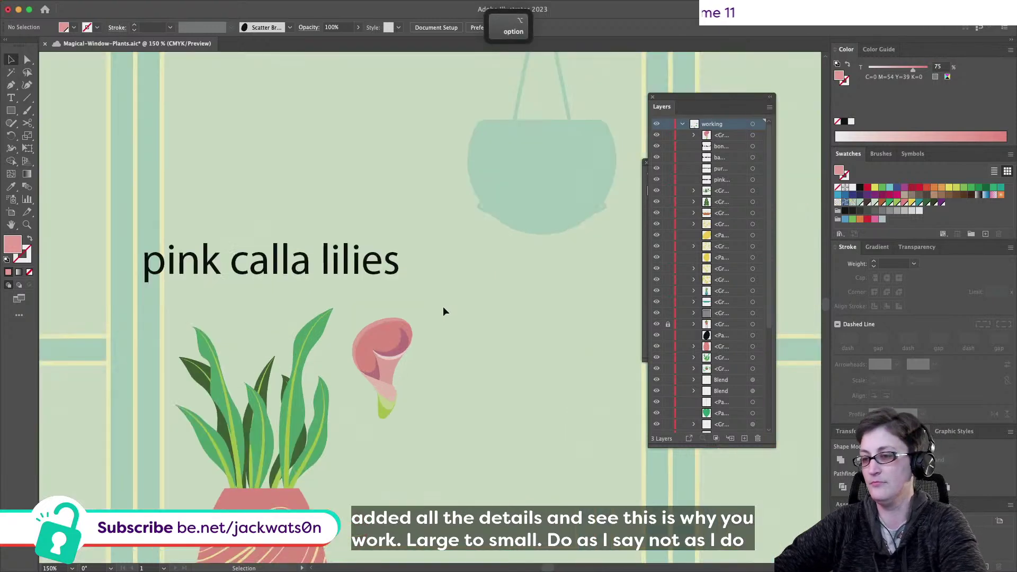
scroll(207, 286, "down", 3)
scroll(214, 287, "left", 3)
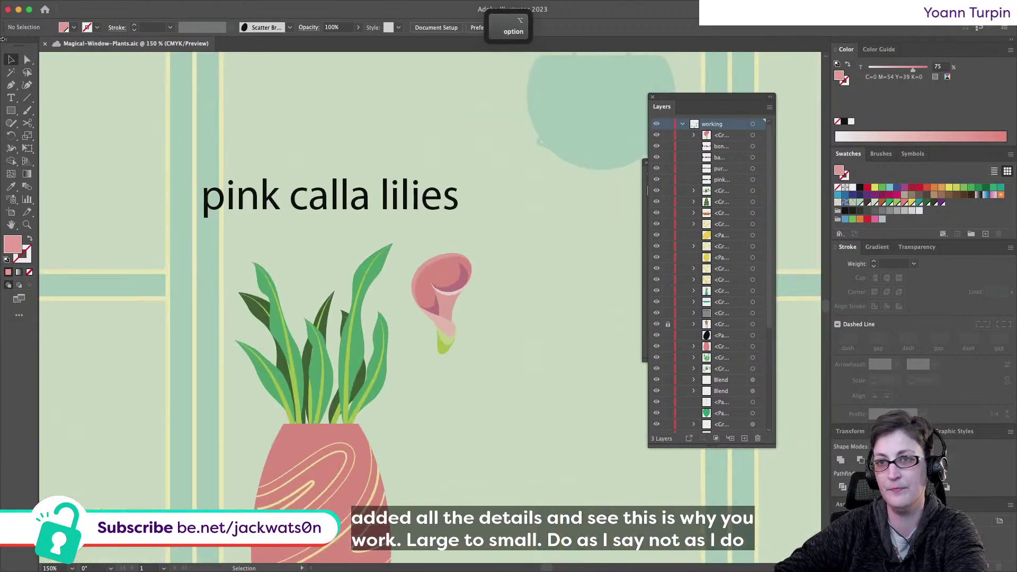
key("a")
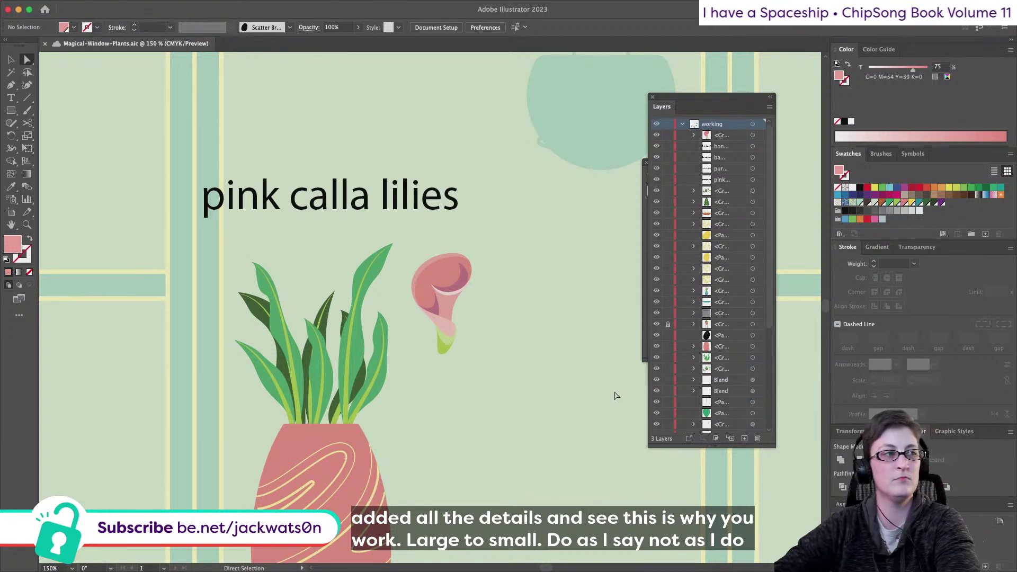
key("super+z")
key("super+z")
key("super+z")
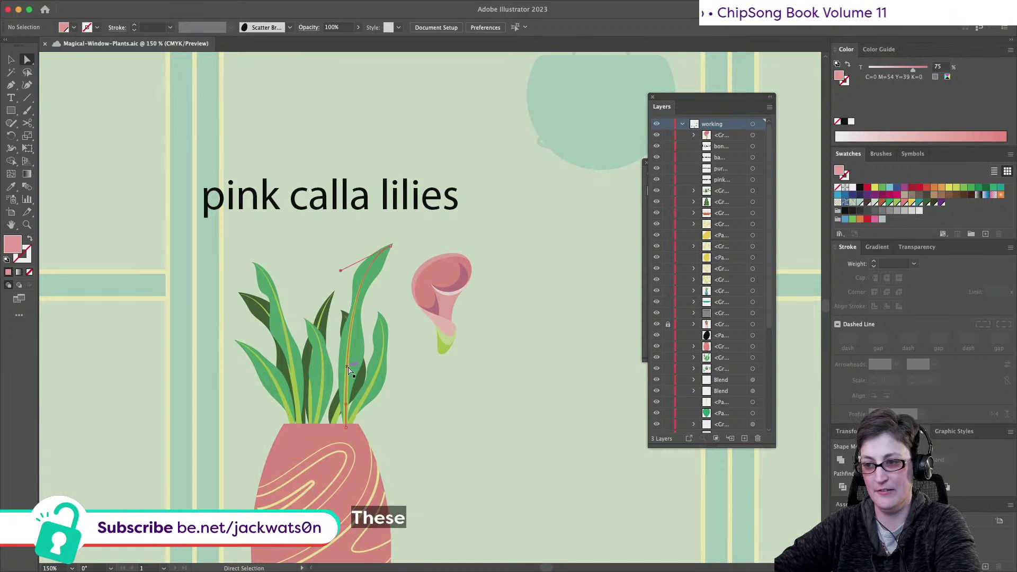
left_click_drag(263, 199, 263, 91)
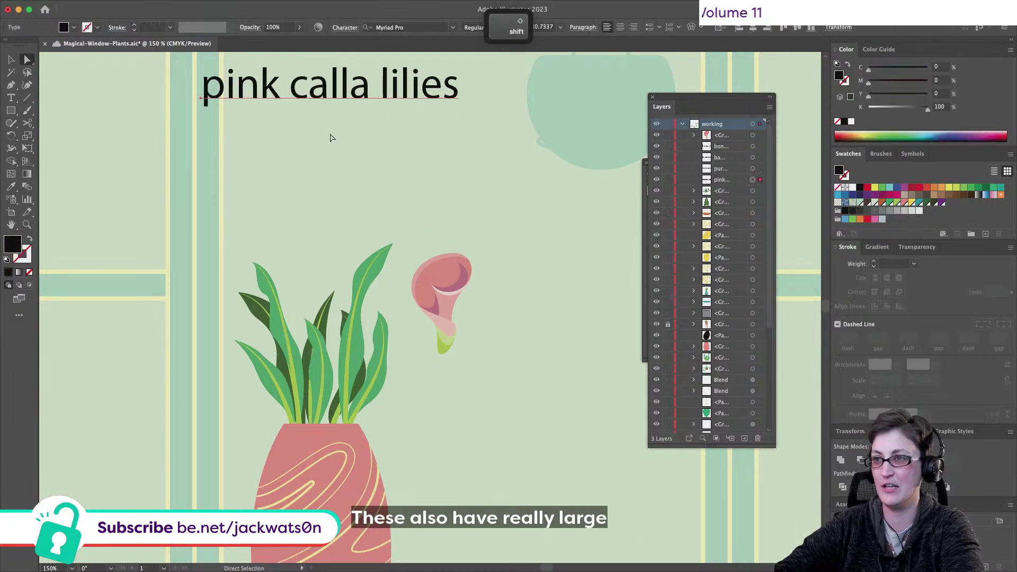
key("Delete")
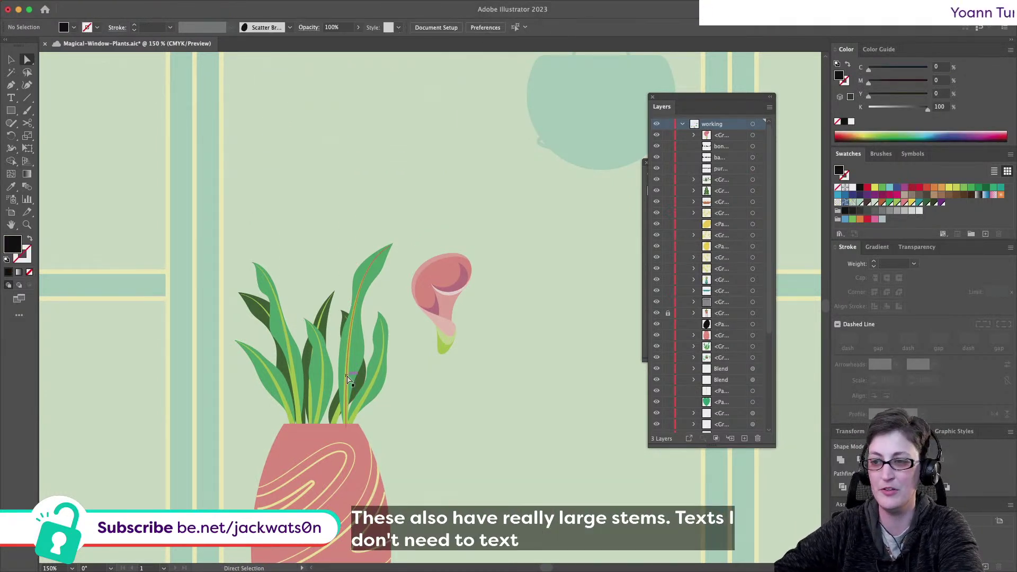
Draw a curved stem from above the leaves to the pot's rim with the Pen tool, using the leaf vein's green stroke with a uniform profile
left_click(348, 380)
left_click(404, 408)
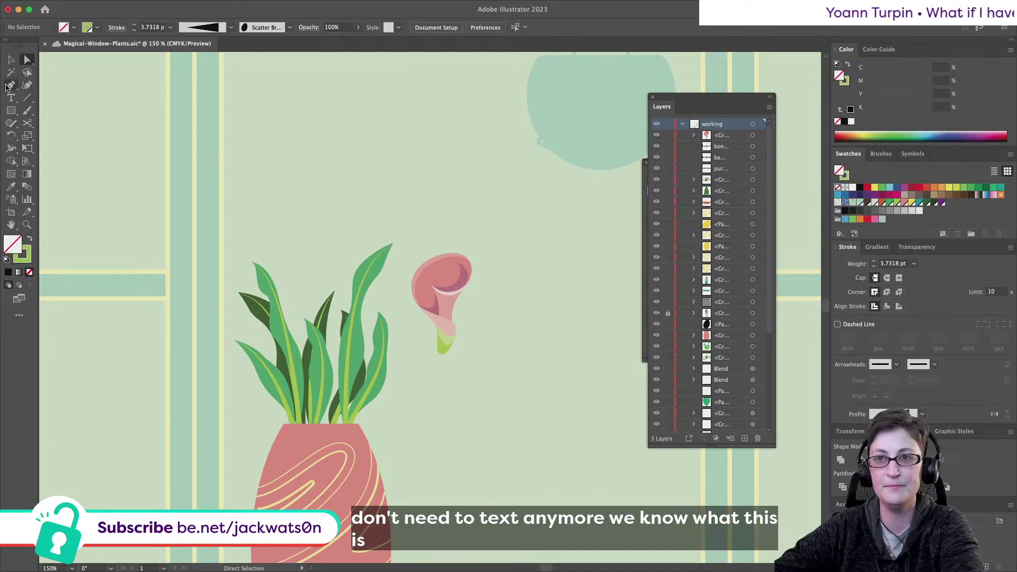
left_click(9, 85)
scroll(476, 282, "right", 2)
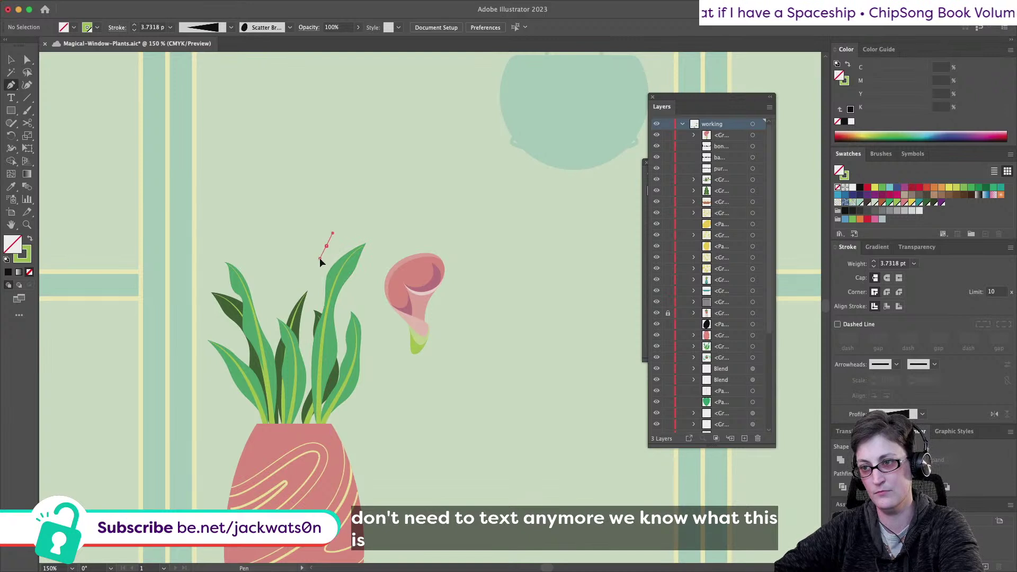
left_click_drag(307, 423, 314, 479)
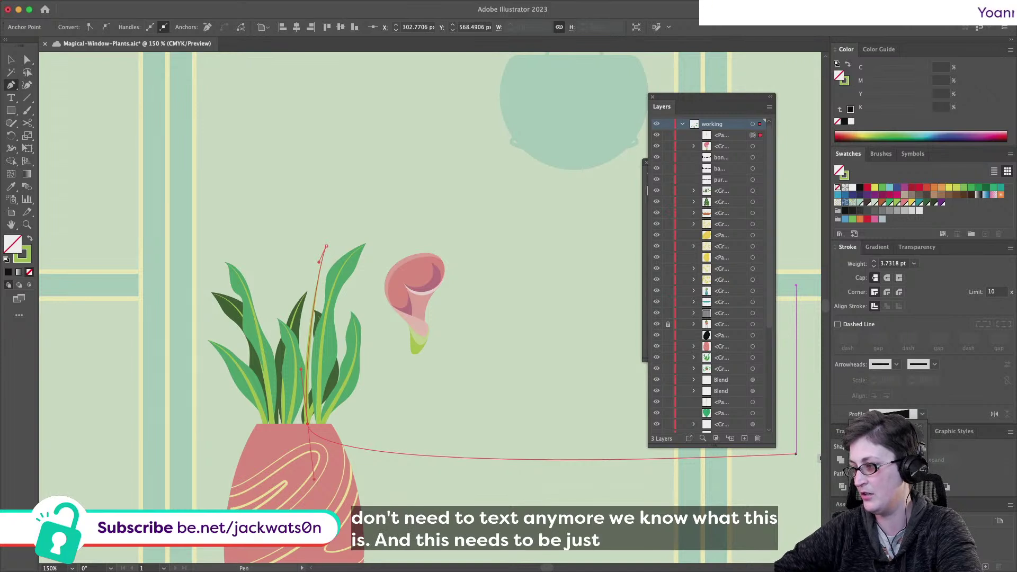
key("super+shift+a")
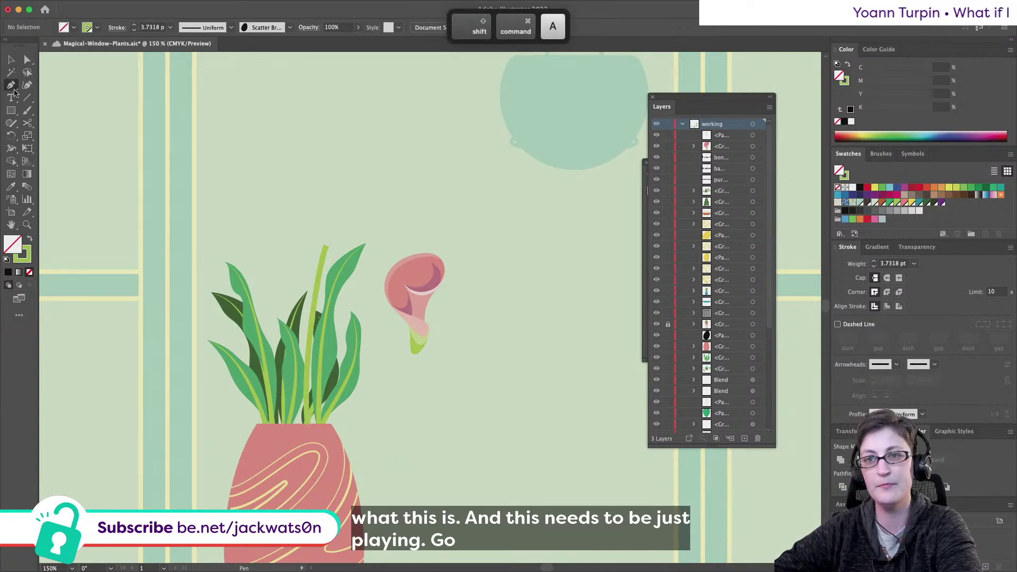
Make a copy of the flower scaled to about 27 by 45 px and place it on the stem's upper end, in front of the stem
key("v")
left_click_drag(416, 315, 500, 317)
left_click_drag(499, 259, 500, 295)
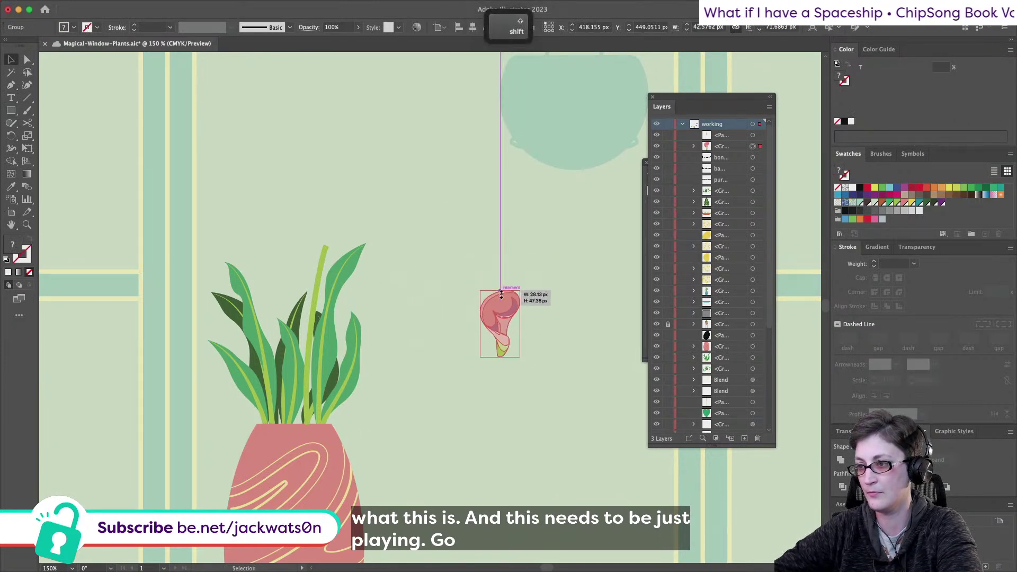
key("ctrl+v")
left_click_drag(386, 354, 334, 214)
key("ctrl+x")
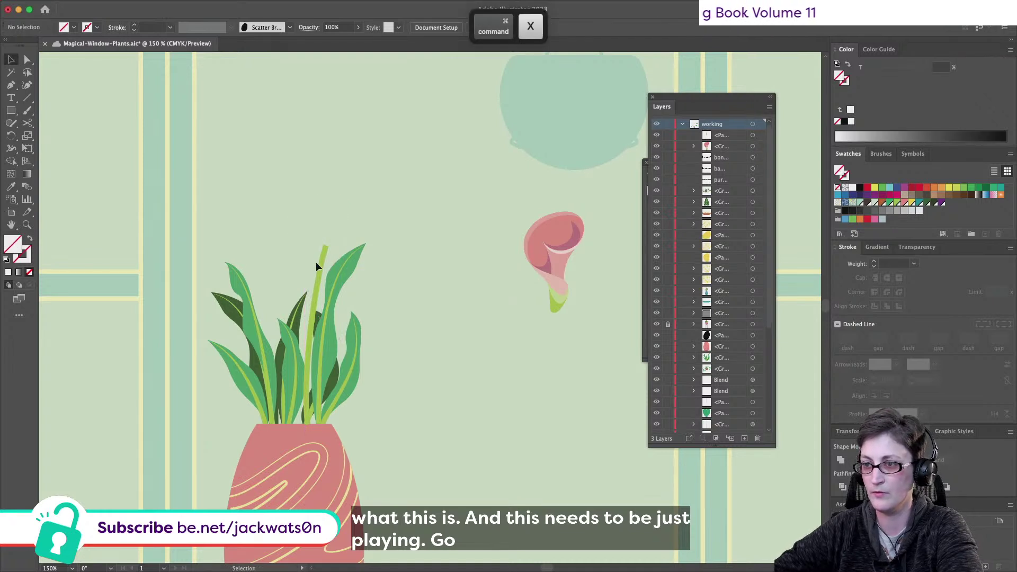
left_click(323, 267)
key("ctrl+f")
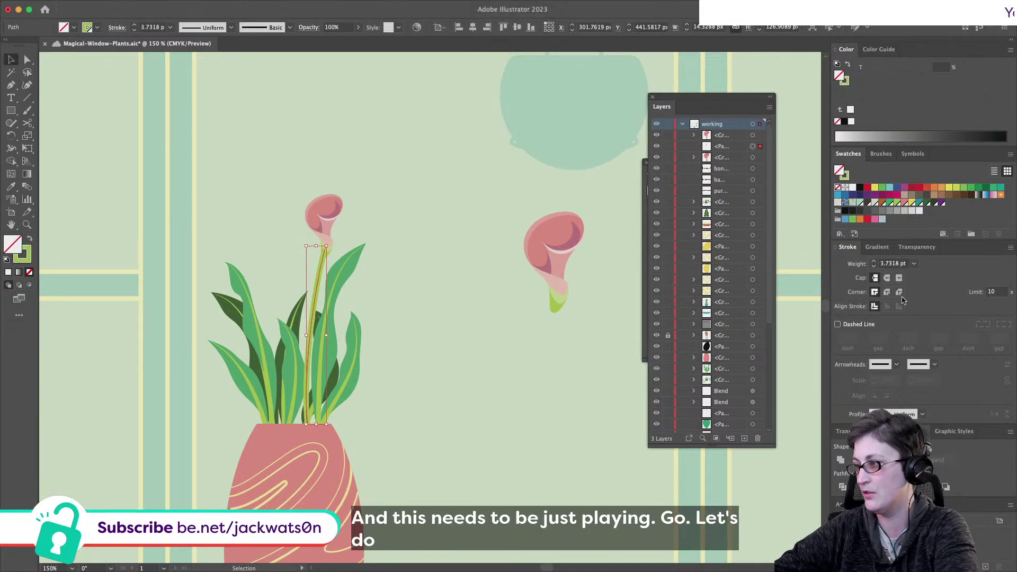
Set the stem's stroke weight to 2 pt
left_click(893, 265)
type("2")
key("Tab")
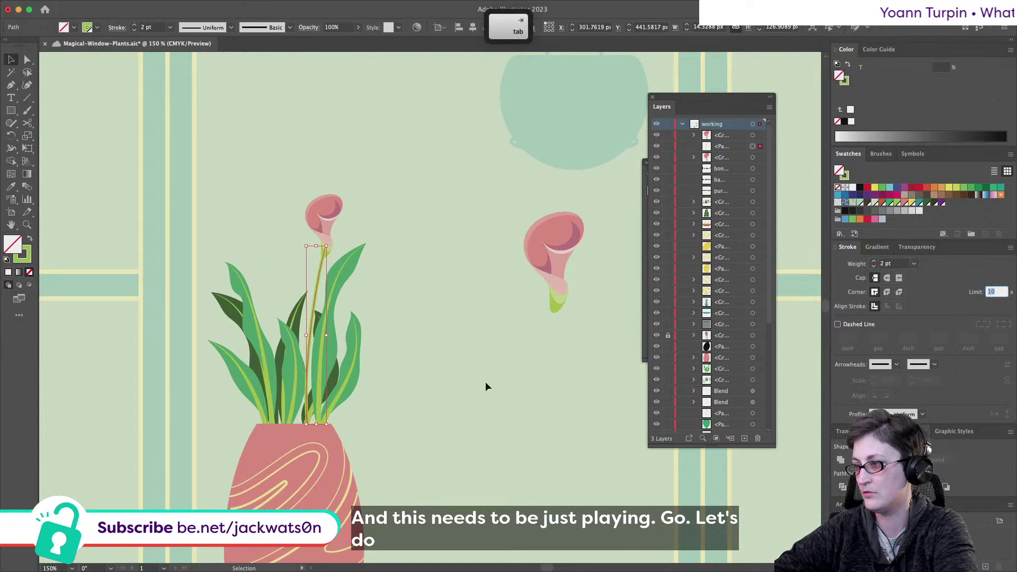
key("Up")
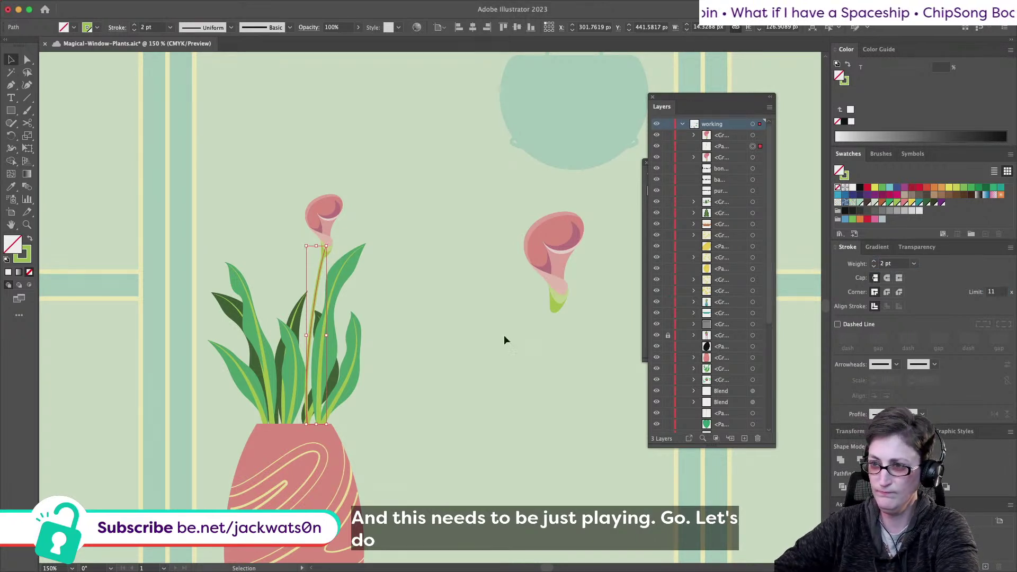
Scale the flower on the stem down slightly and tilt it a little clockwise
left_click(338, 209)
key("super+equal")
key("super+equal")
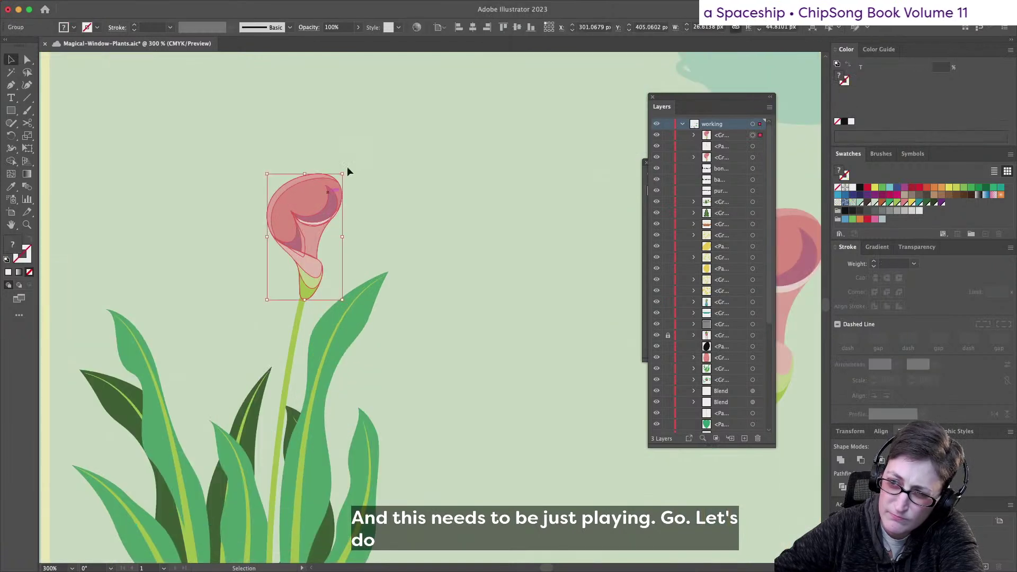
left_click_drag(341, 171, 345, 177)
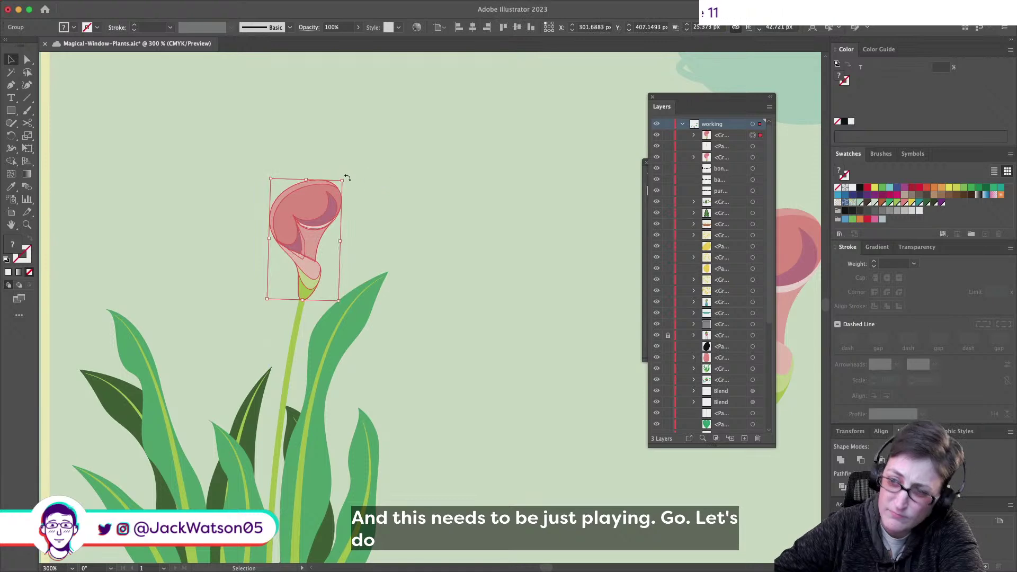
key("super+minus")
key("super+minus")
key("super+minus")
key("shift+super+a")
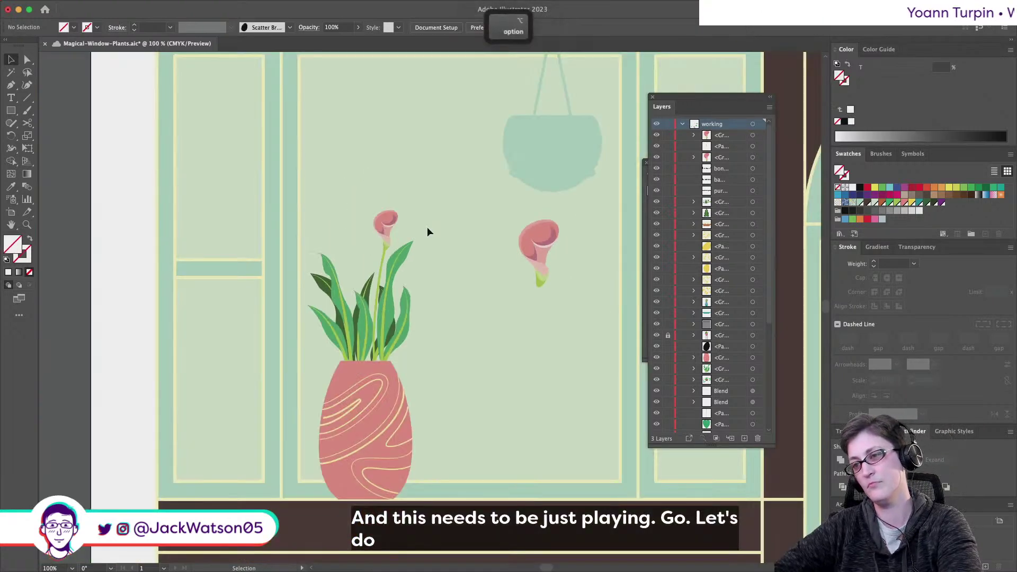
Tilt the stem's flower further clockwise and shift its green base over the stem's end
key("super+equal")
key("super+equal")
left_click(329, 205)
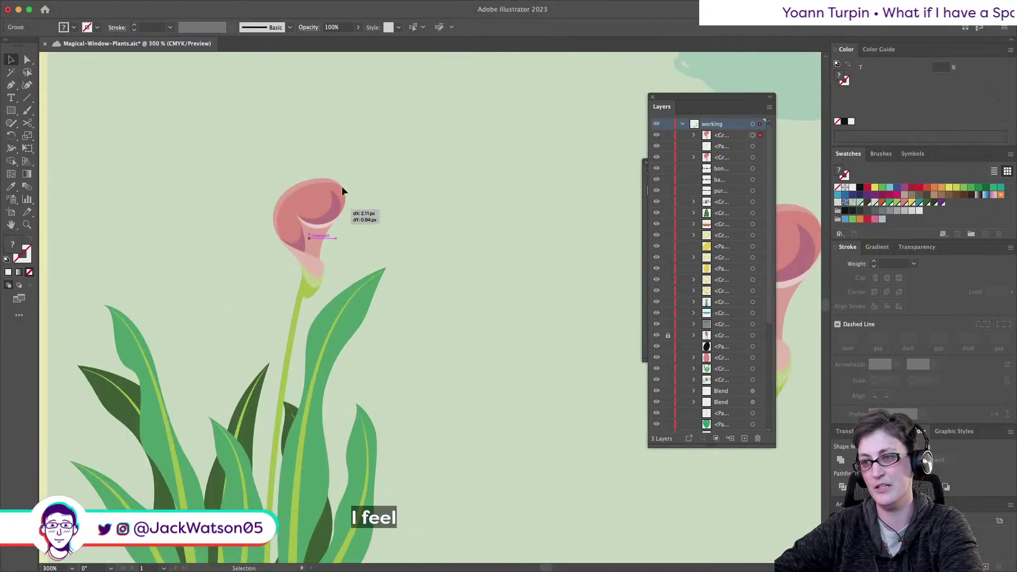
mouse_move(342, 186)
left_mouse_down()
mouse_move(345, 172)
mouse_move(353, 179)
left_mouse_up()
key("shift+super+a")
key("super+minus")
key("super+minus")
key("super+minus")
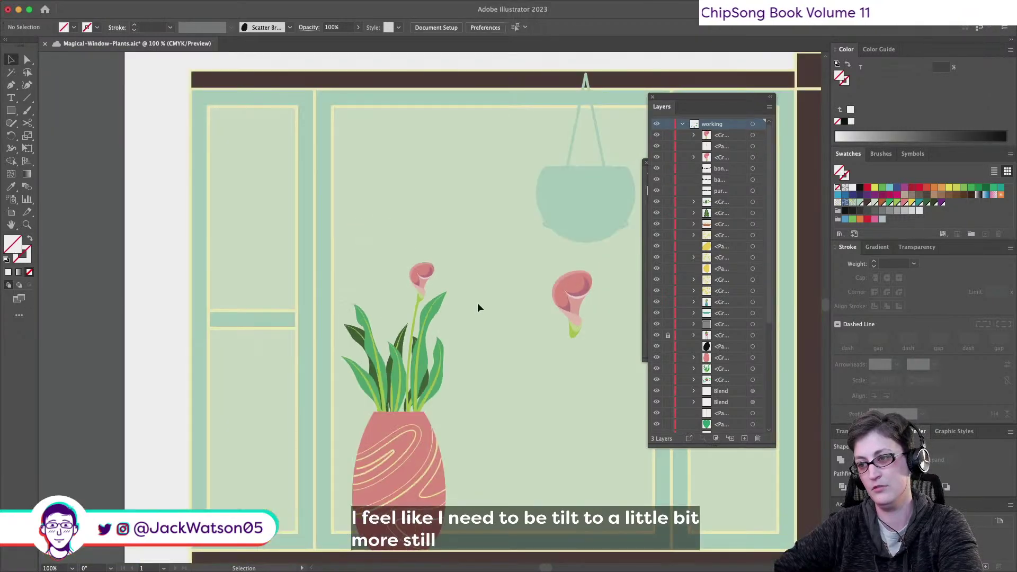
Lower the small flower together with its stem so the bloom sits closer to the leaf tips
scroll(477, 303, "up", 5)
scroll(476, 303, "down", 2)
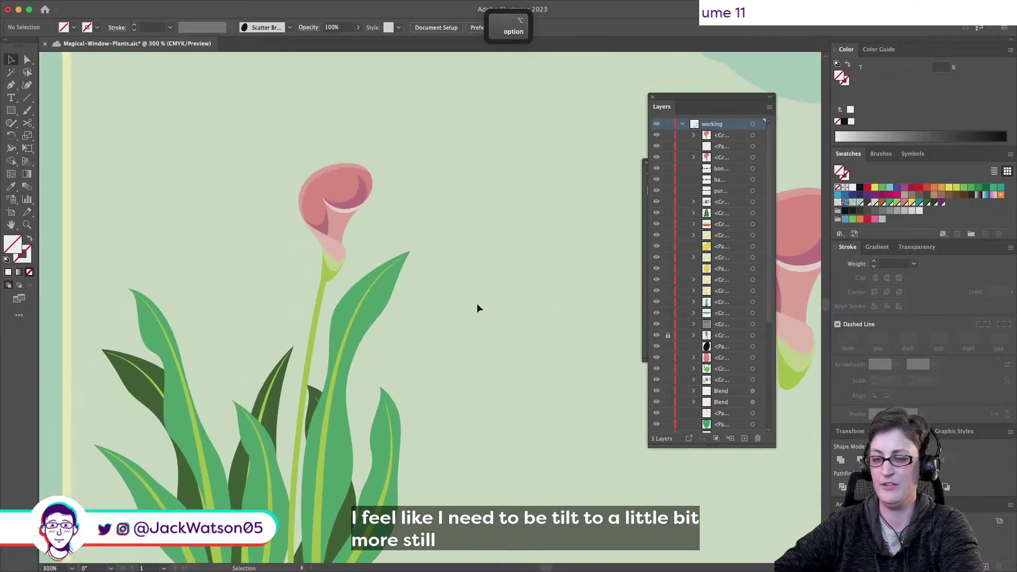
scroll(477, 303, "down", 1)
left_click_drag(394, 268, 390, 275)
left_click(563, 319)
scroll(564, 319, "down", 1)
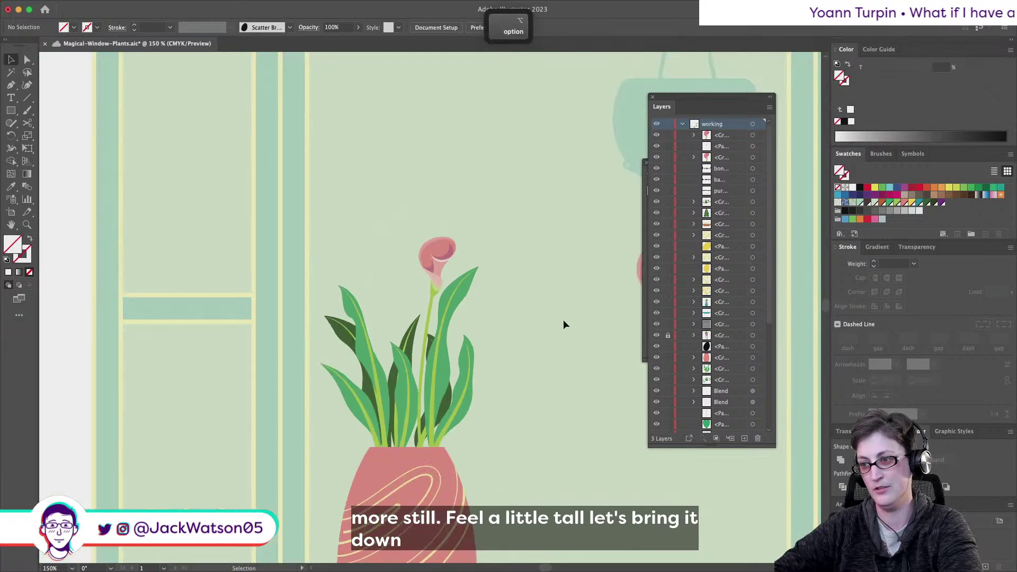
scroll(564, 319, "down", 2)
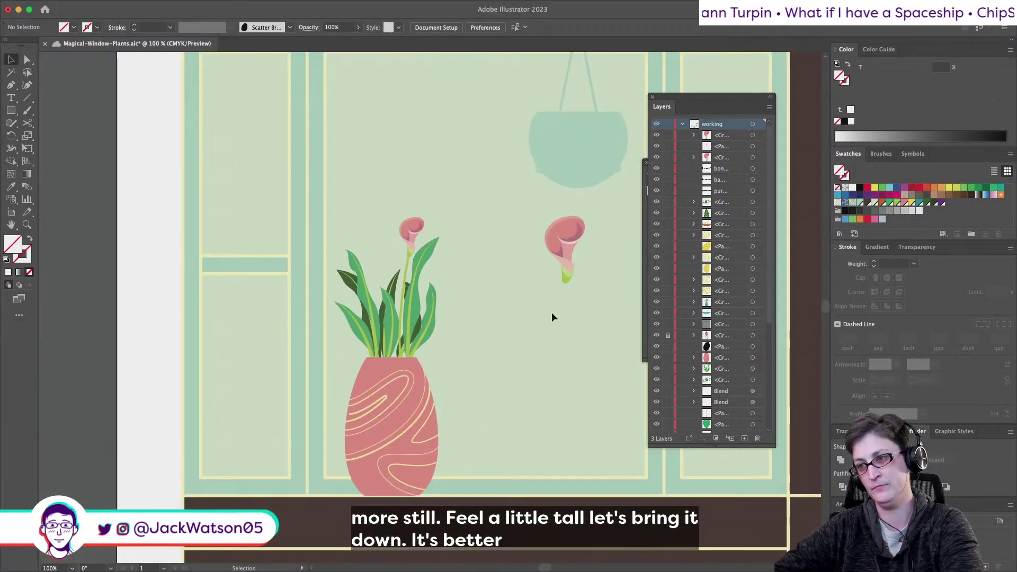
Duplicate the stem's flower in place and reflect the copy so it faces the opposite way
scroll(551, 313, "up", 1)
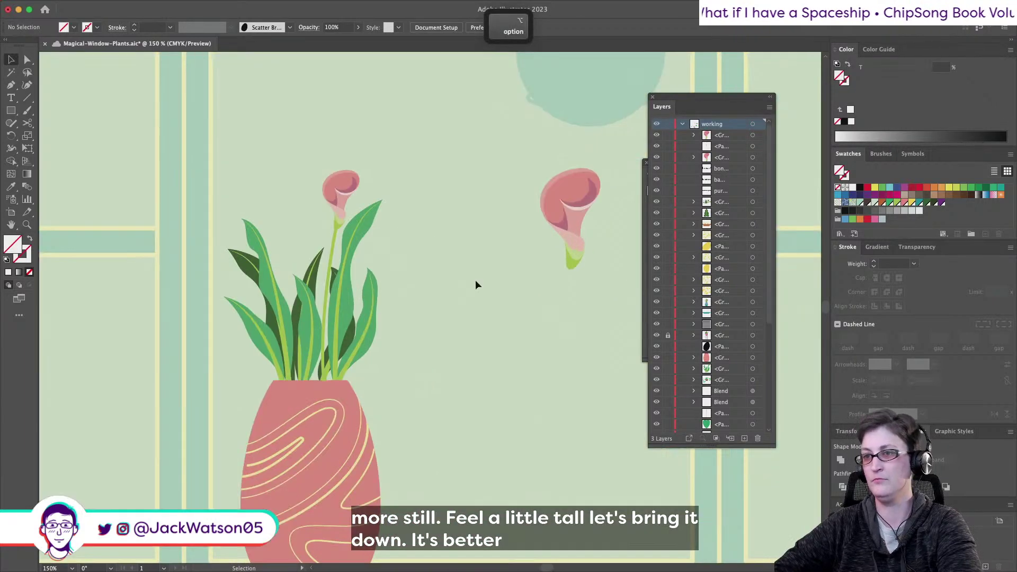
left_click(341, 191)
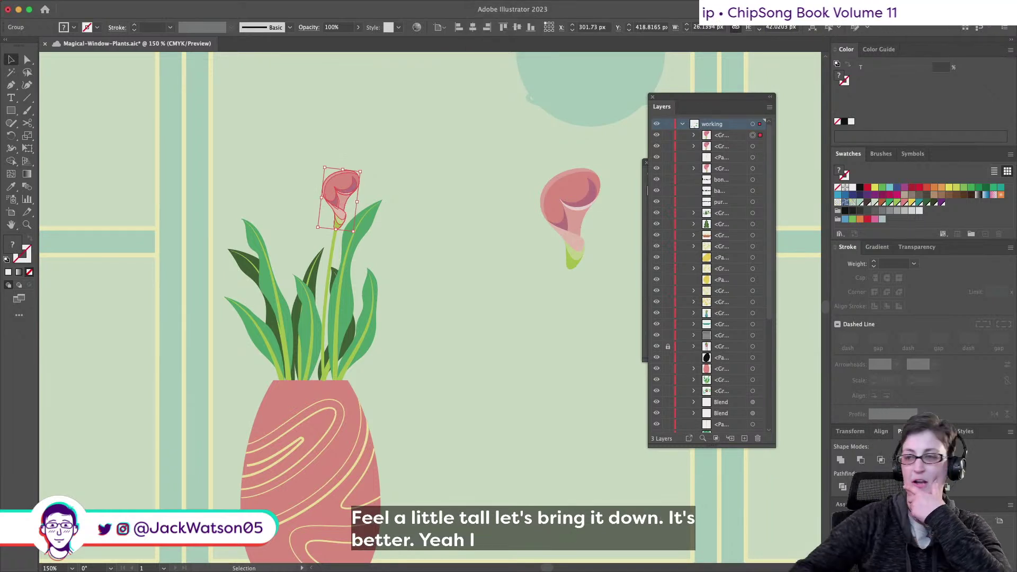
mouse_move(11, 4)
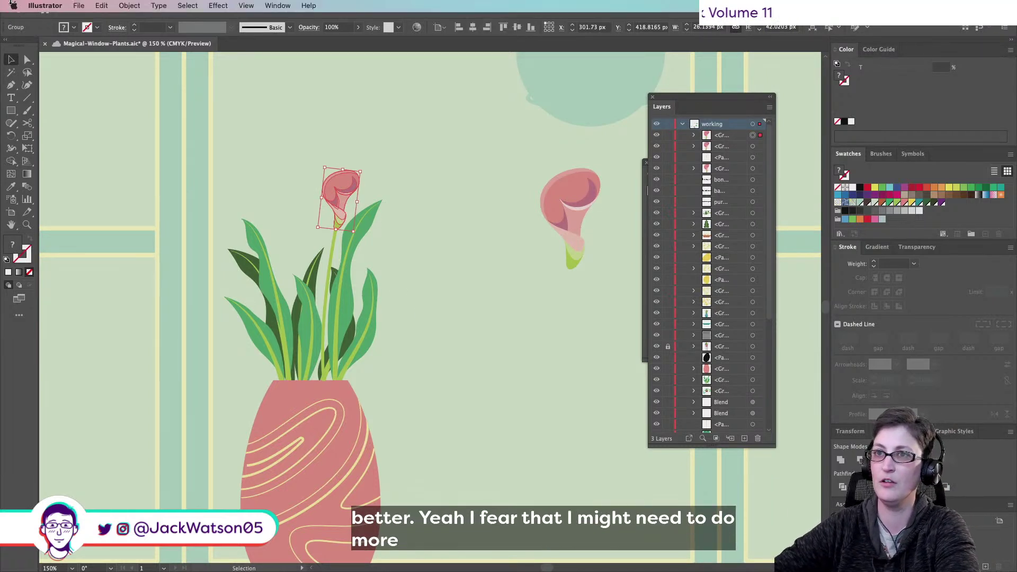
left_click(101, 5)
mouse_move(129, 6)
mouse_move(175, 21)
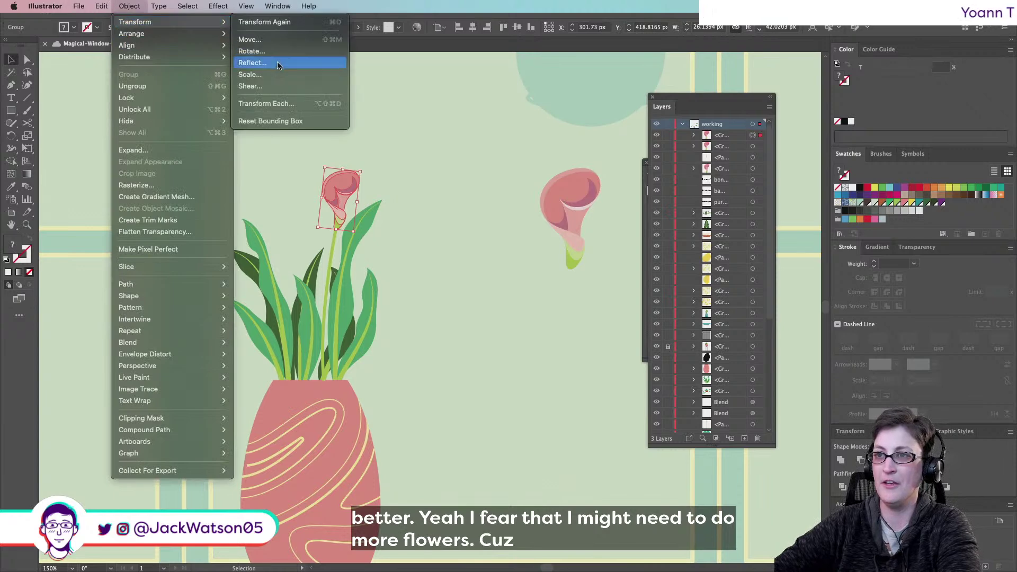
left_click(252, 63)
key("Return")
Move the mirrored flower over the shorter leaves, rotate it upright and scale it down slightly
key("shift+super+a")
left_click_drag(322, 228, 291, 257)
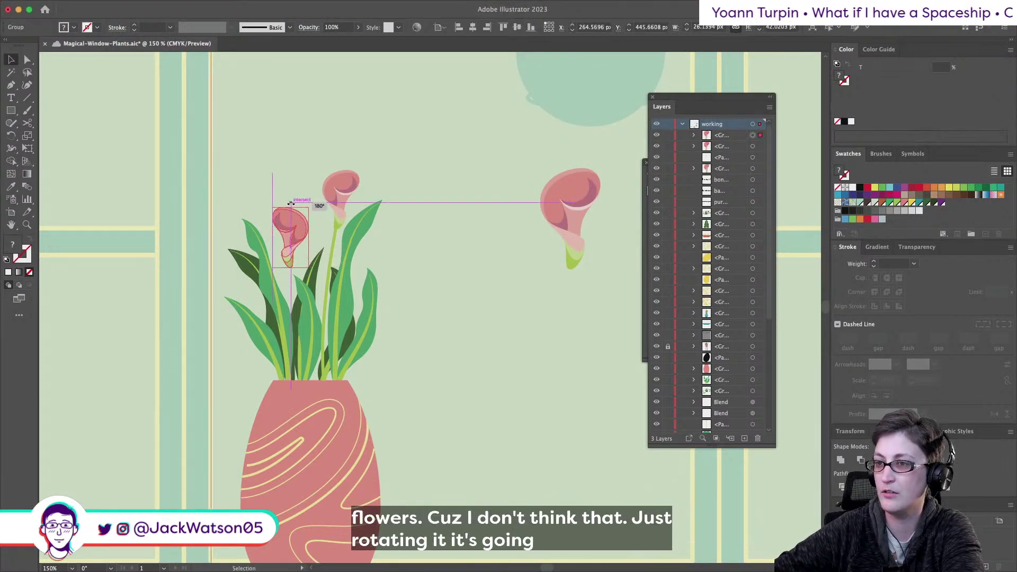
left_click_drag(291, 208, 291, 215)
key("shift+super+a")
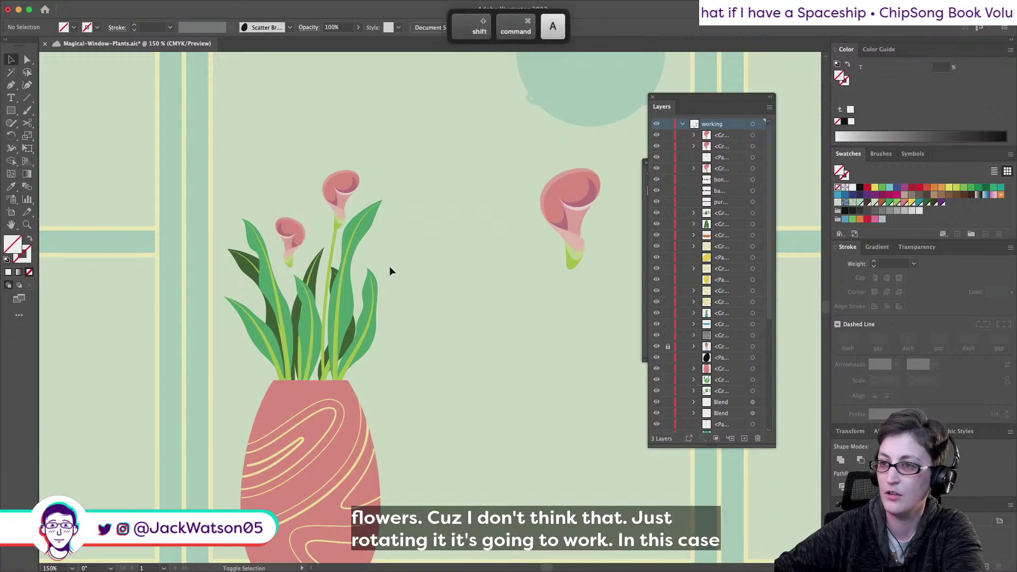
key("h")
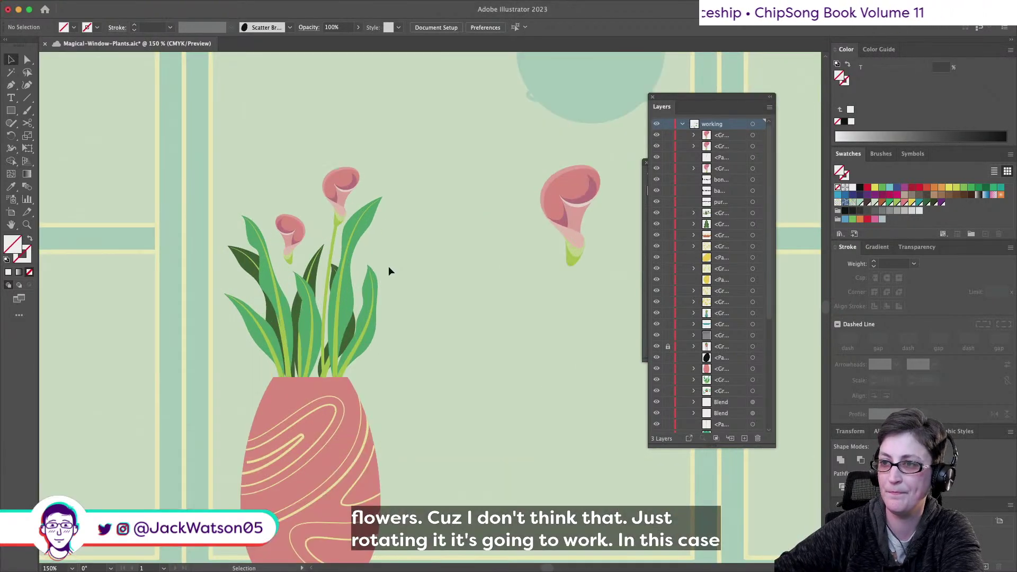
Raise the mirrored small flower into the empty space above the leaf tips
left_click(298, 243)
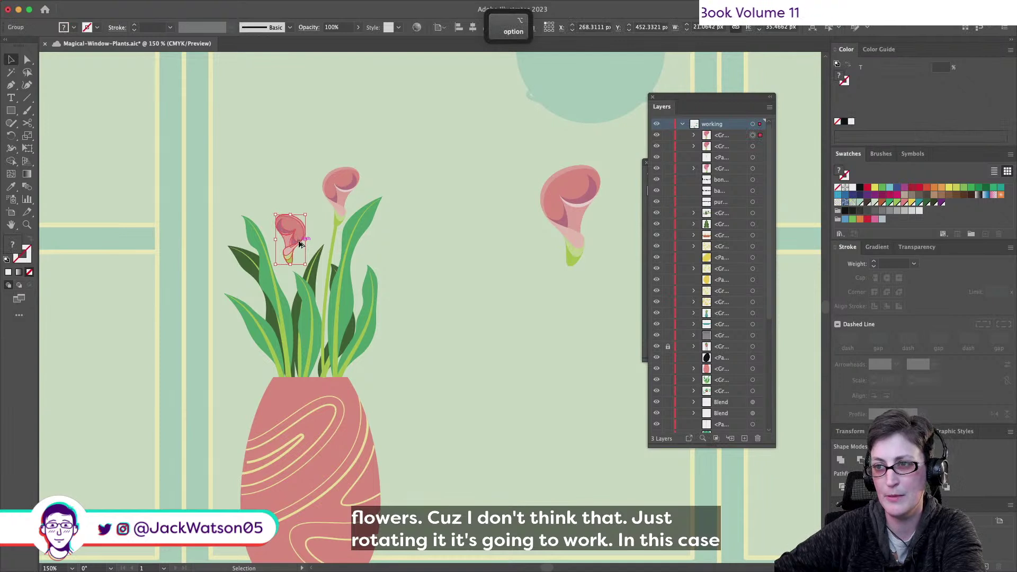
scroll(299, 244, "up", 2)
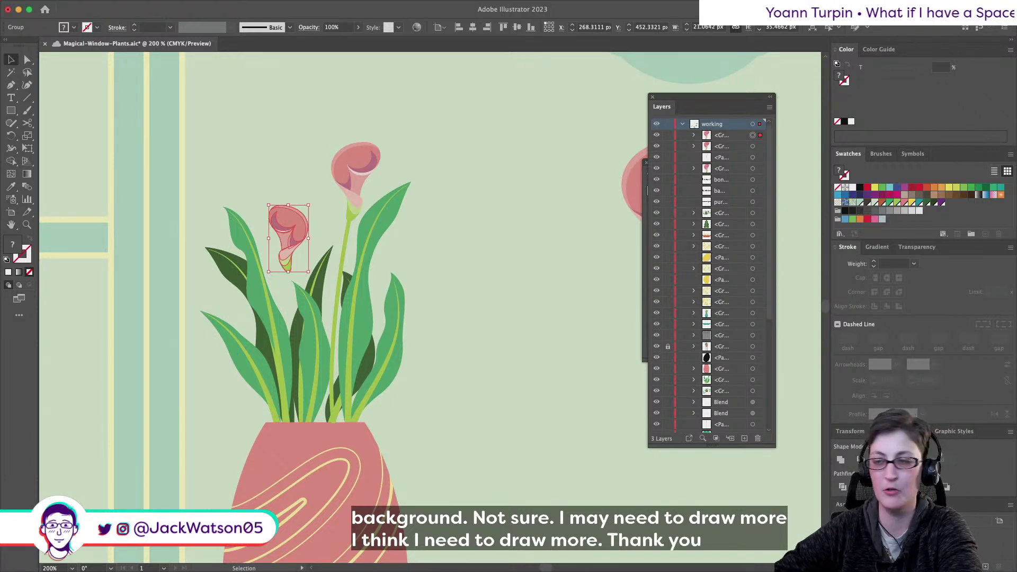
left_click_drag(295, 243, 287, 128)
scroll(287, 128, "up", 3, "alt")
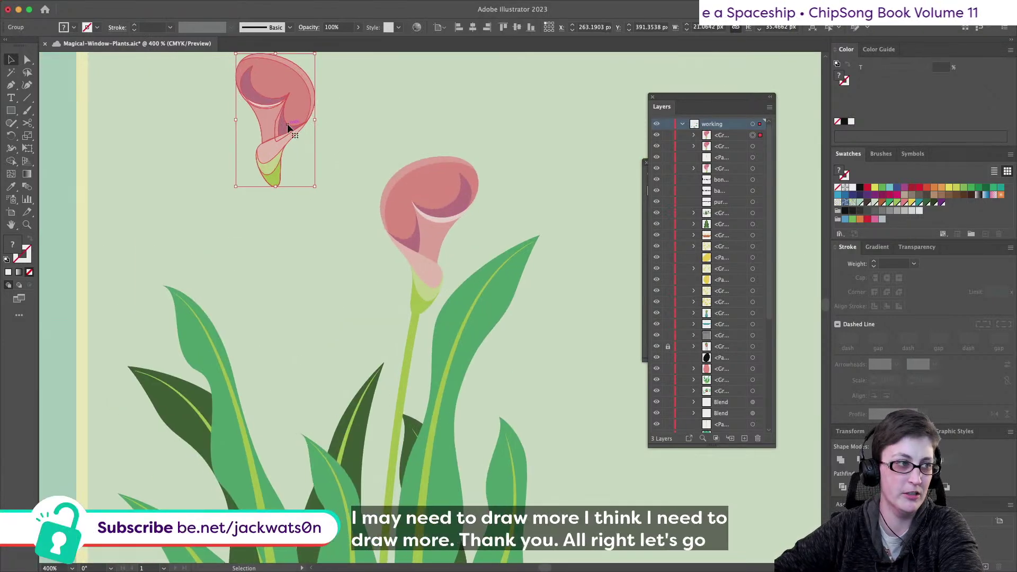
left_click(205, 181)
Draw a closed slanted oval about 24 by 16 px with the Pen tool beside the mirrored flower
scroll(204, 181, "up", 3)
scroll(205, 181, "left", 4)
left_click(11, 85)
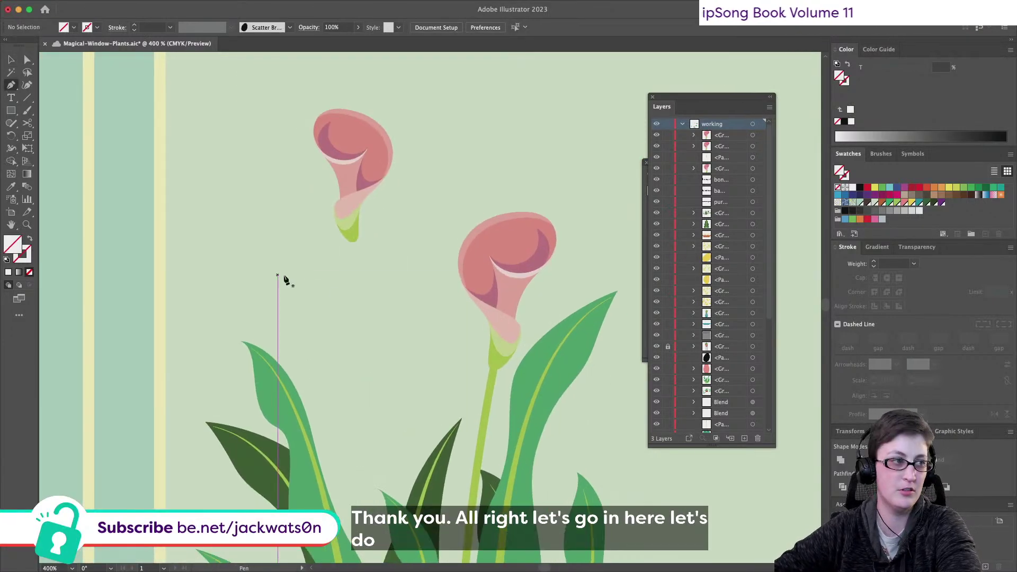
left_click_drag(268, 224, 231, 193)
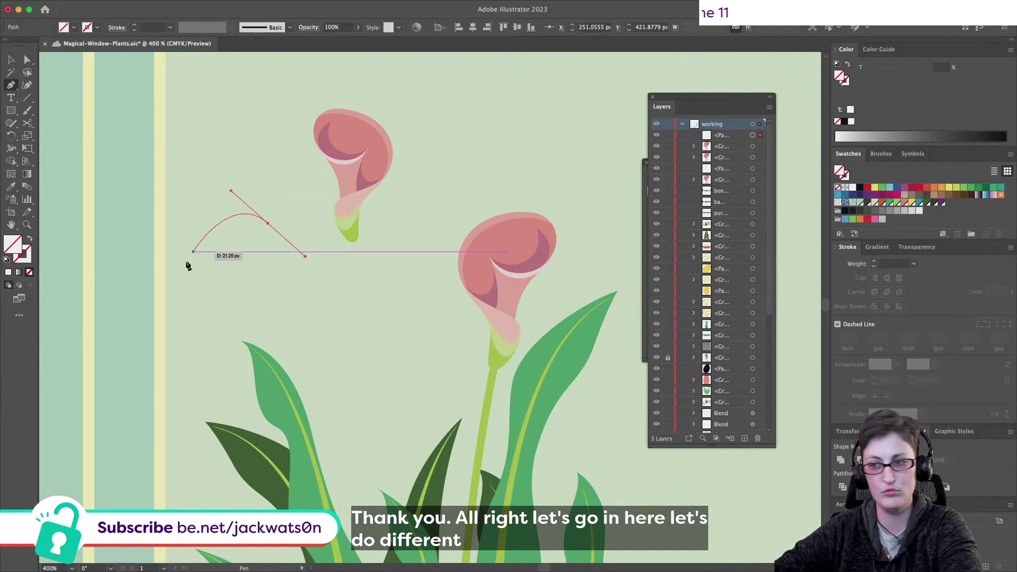
left_click_drag(195, 278, 202, 296)
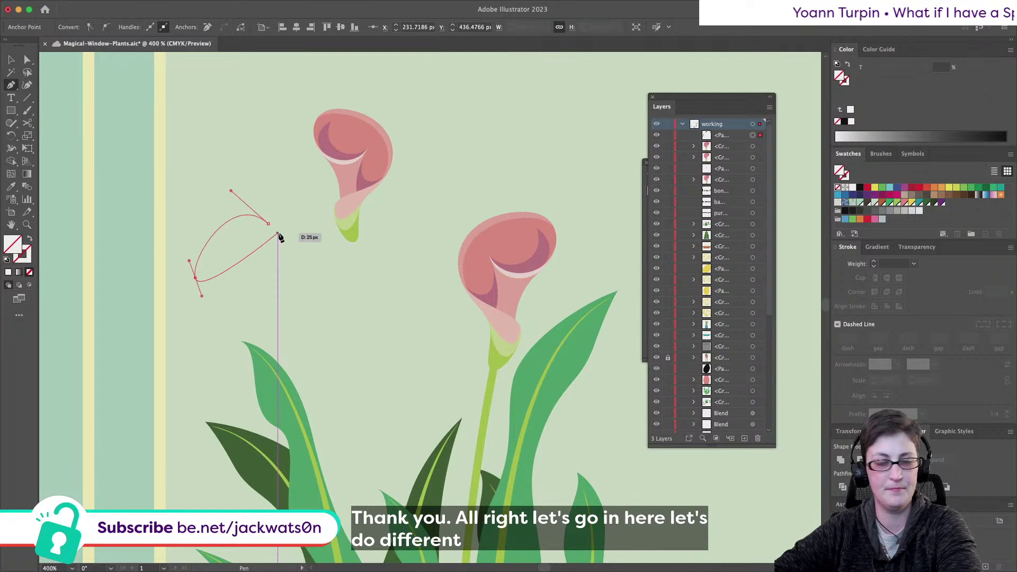
left_click_drag(268, 224, 206, 207)
key("super+shift+a")
Fill the slanted oval with the dark pink sampled from the mirrored flower's petal
scroll(210, 220, "right", 3)
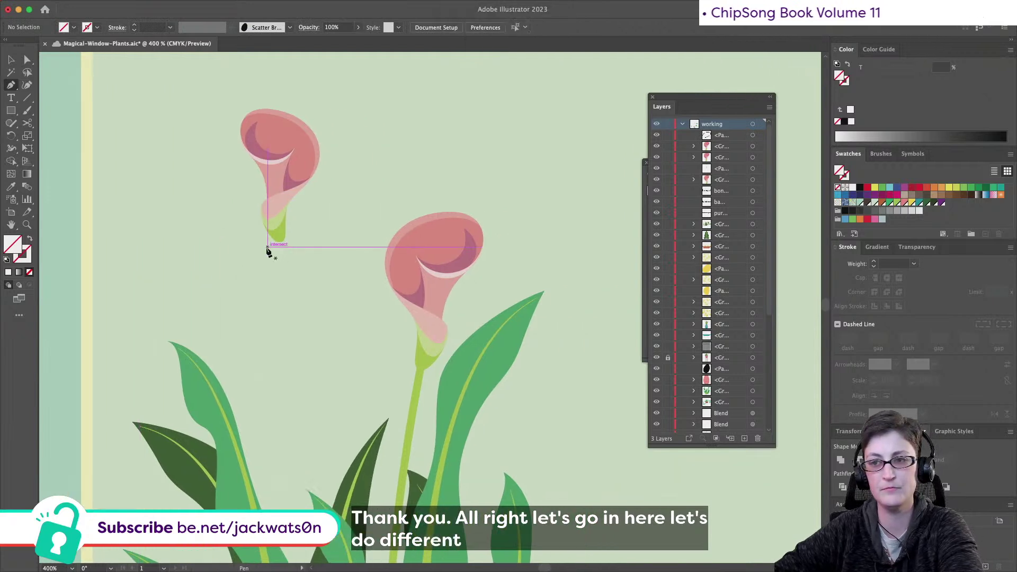
key("super+z")
key("super+shift+z")
left_click(12, 60)
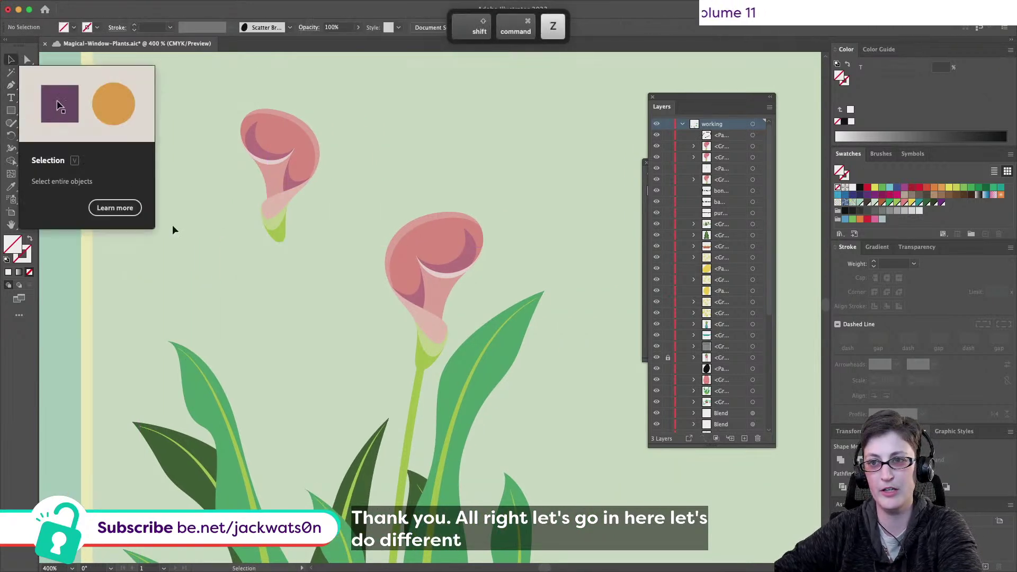
key("super+z")
key("super+shift+z")
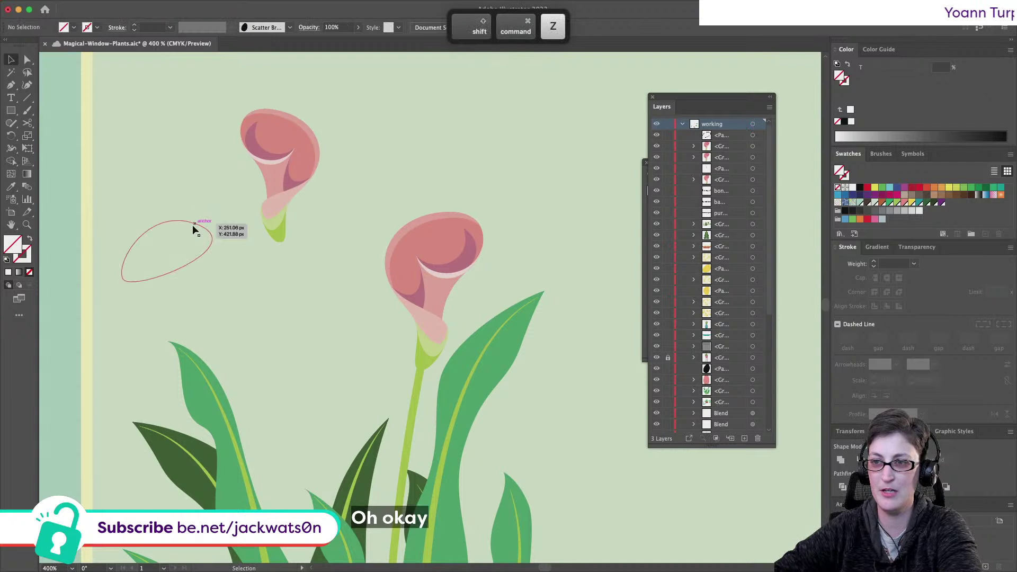
left_click(193, 226)
key("i")
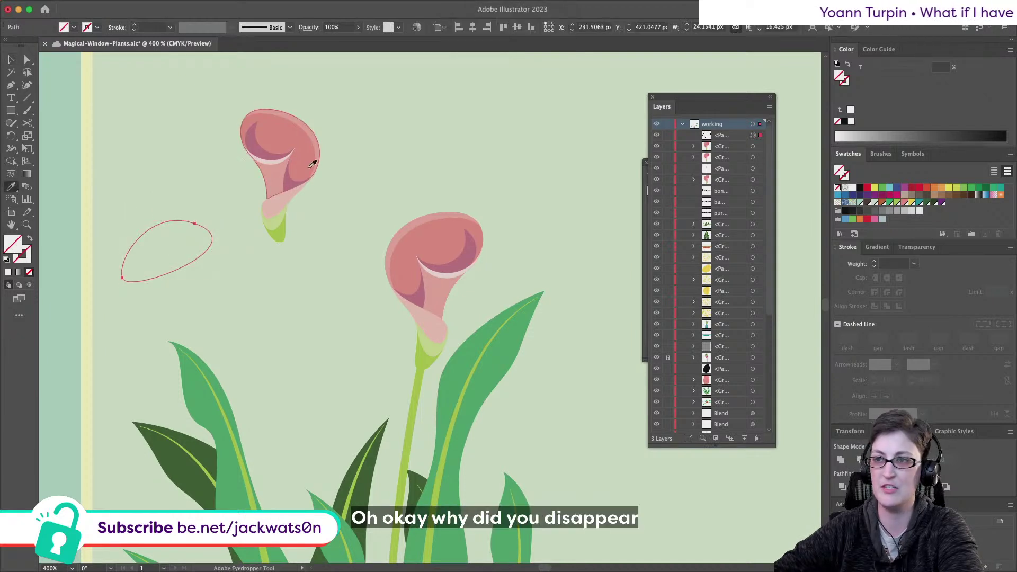
left_click(313, 164)
key("super+shift+a")
Draw the new flower's tapering tube with the Pen tool, curving down from the underside of the pink oval
key("p")
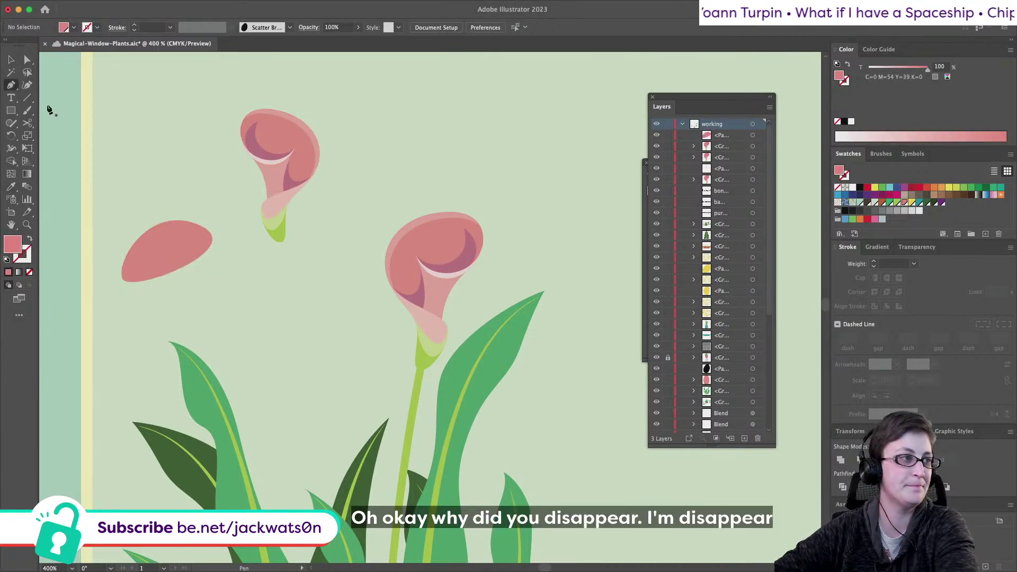
scroll(159, 185, "down", 2)
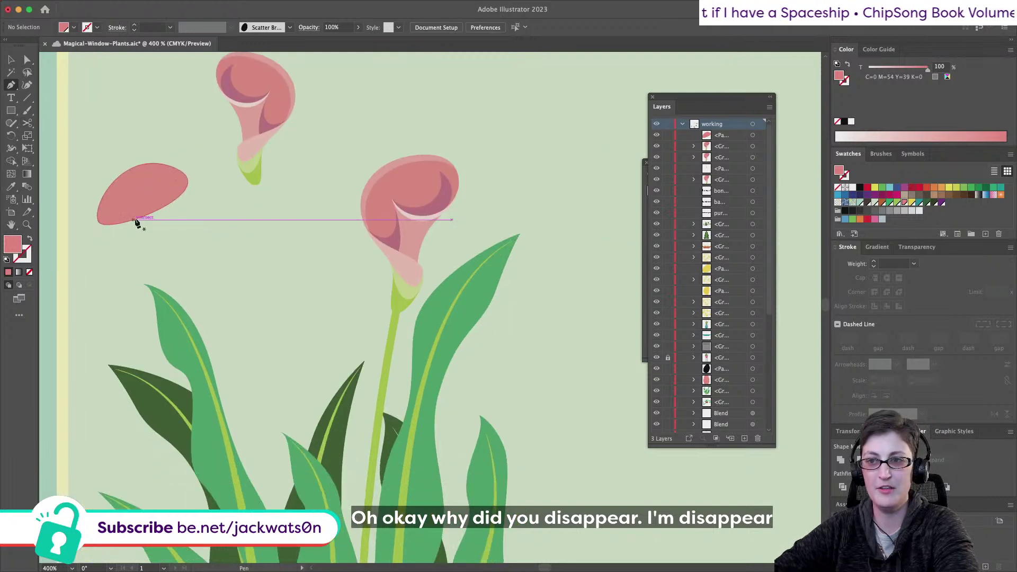
left_click_drag(134, 219, 177, 227)
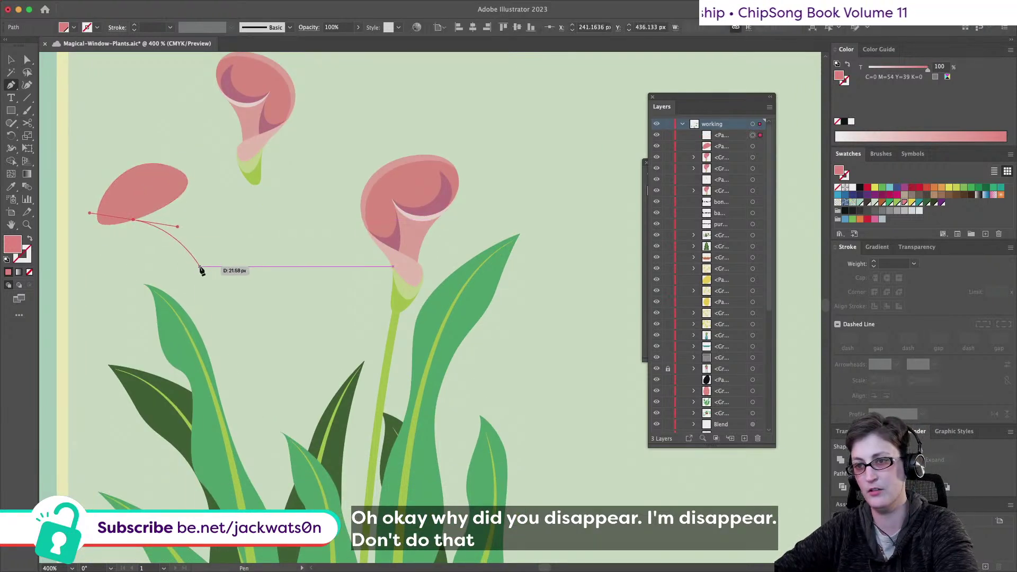
left_click_drag(200, 267, 220, 267)
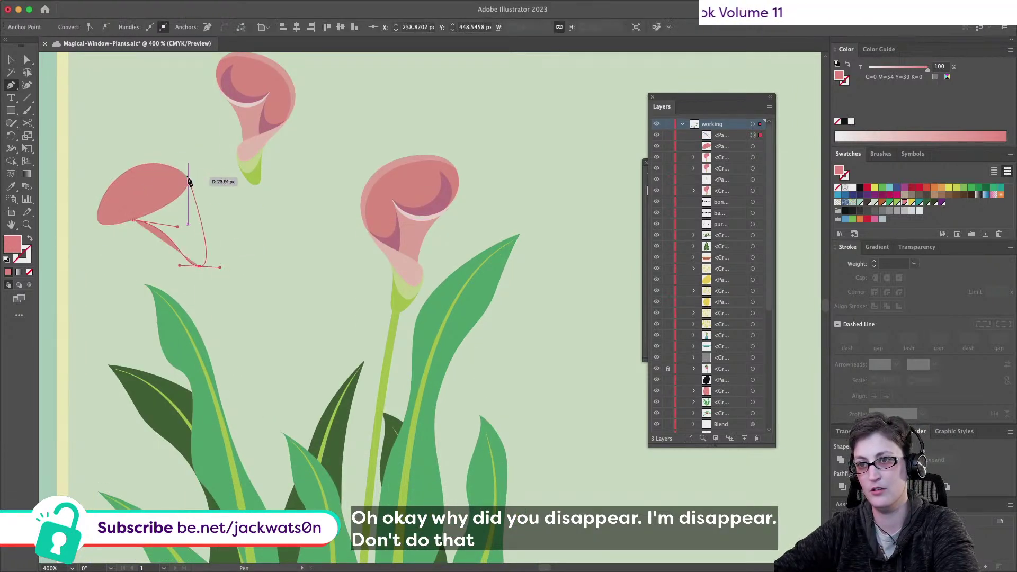
left_click_drag(189, 181, 173, 161)
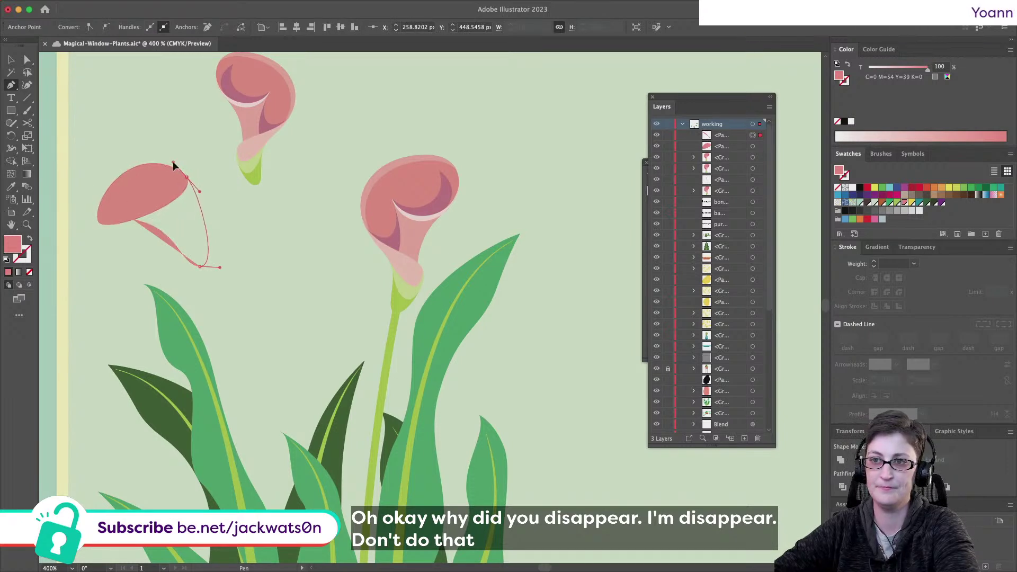
key("super+shift+a")
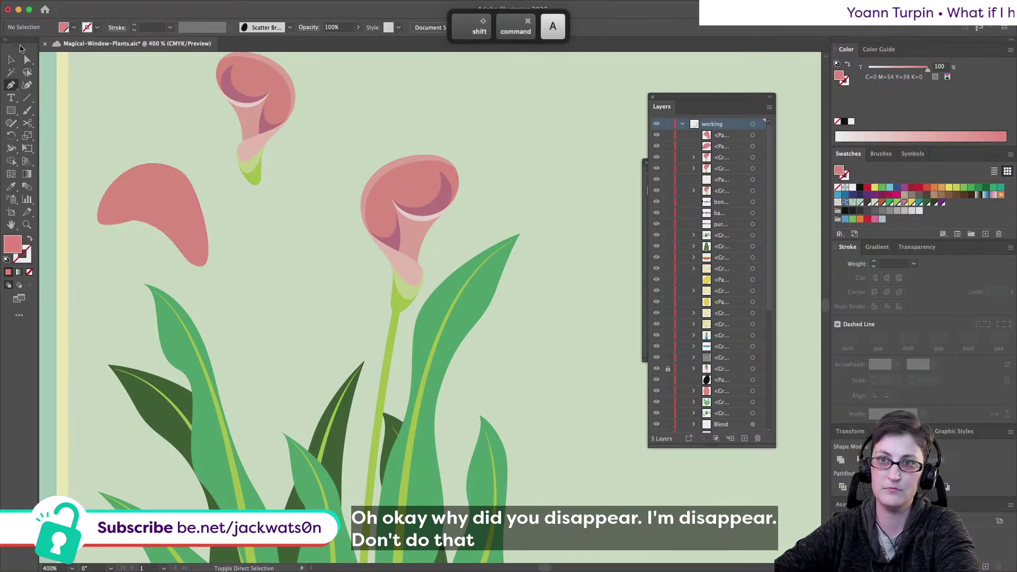
Bring the pink oval in front of the tube shape by cutting it and pasting it in front
left_click(27, 59)
left_click(130, 192)
key("super+x")
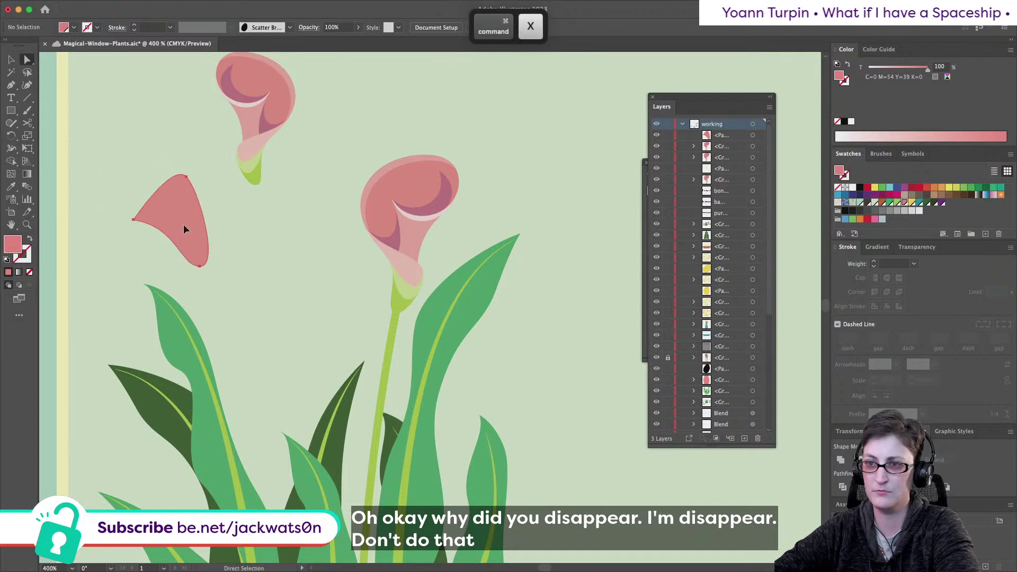
key("super+f")
Recolor the tube with the lighter pink sampled from the mirrored flower's throat
left_click(175, 226)
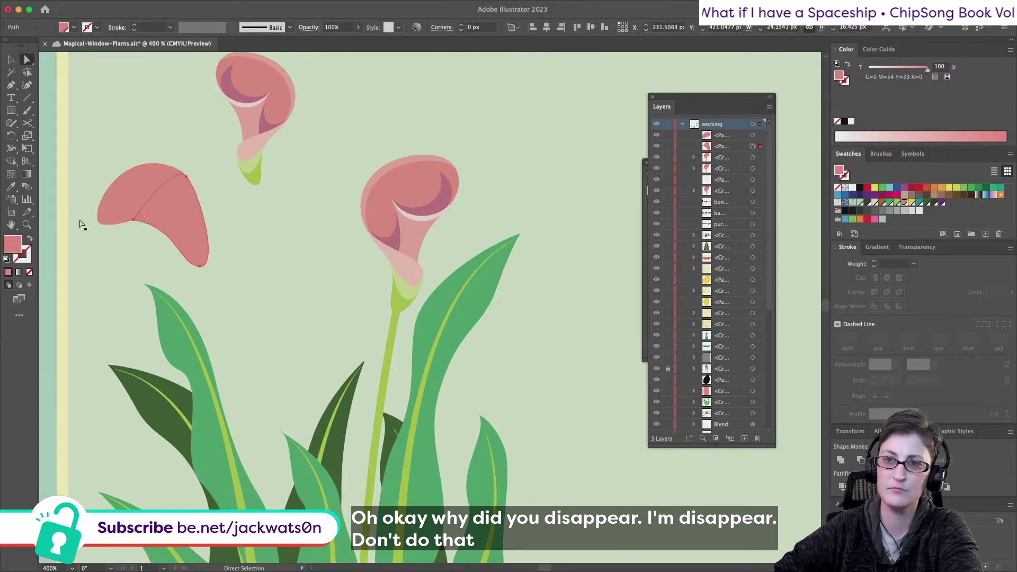
left_click(12, 186)
left_click(239, 122)
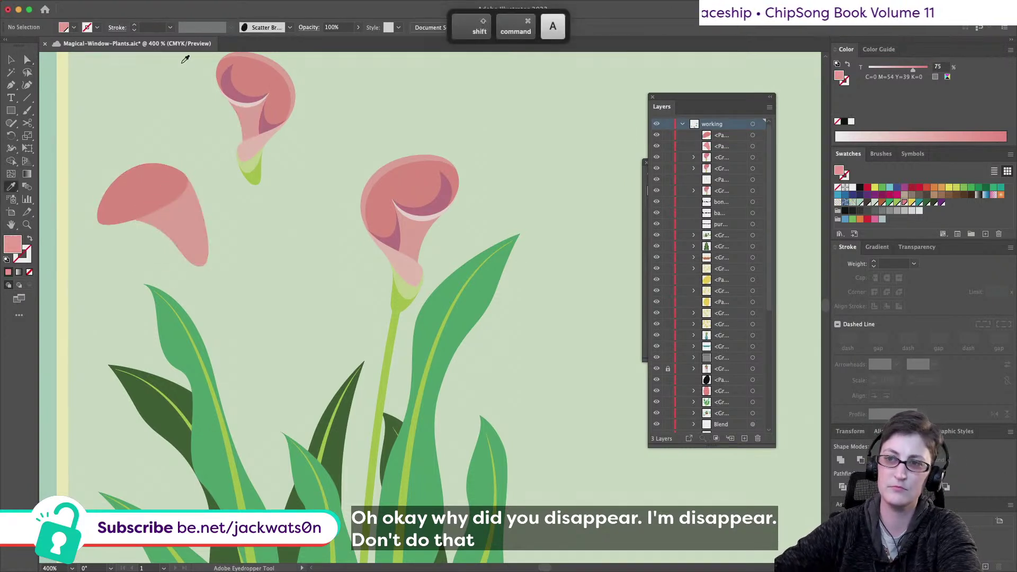
Duplicate the pink oval in front and scale the copy down to about 22 by 15 px
left_click(186, 220, "alt")
scroll(173, 221, "up", 1)
scroll(173, 221, "left", 3)
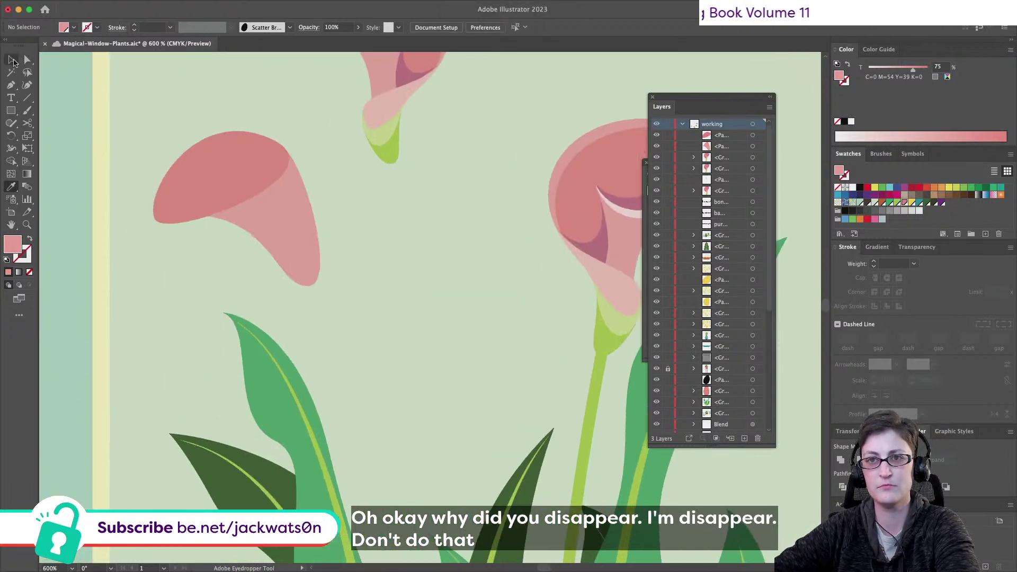
left_click(221, 220)
left_click_drag(221, 225, 223, 211)
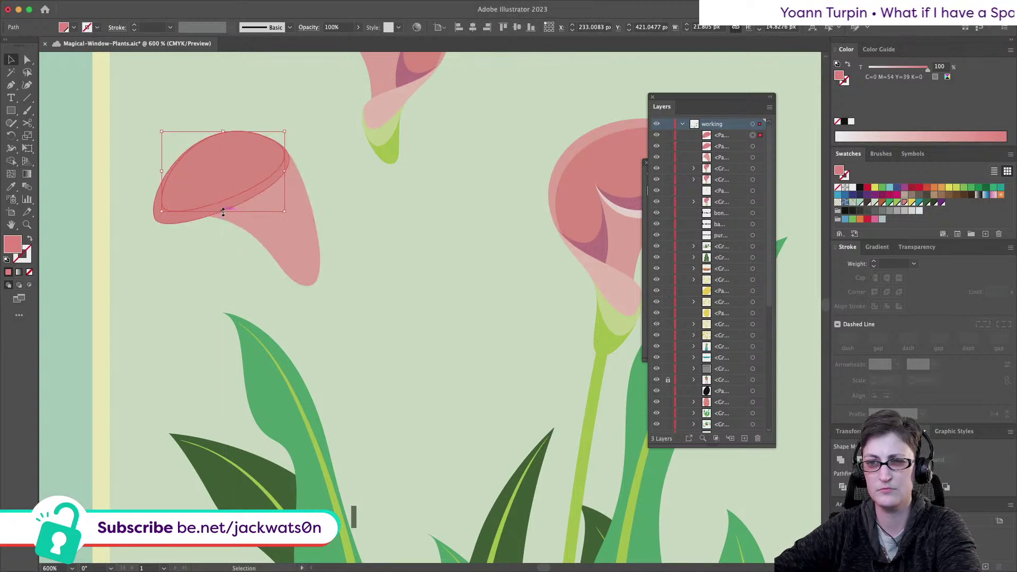
Recolor the larger oval behind with the 25% pale pink tint to form the bloom's rim
left_click(194, 223)
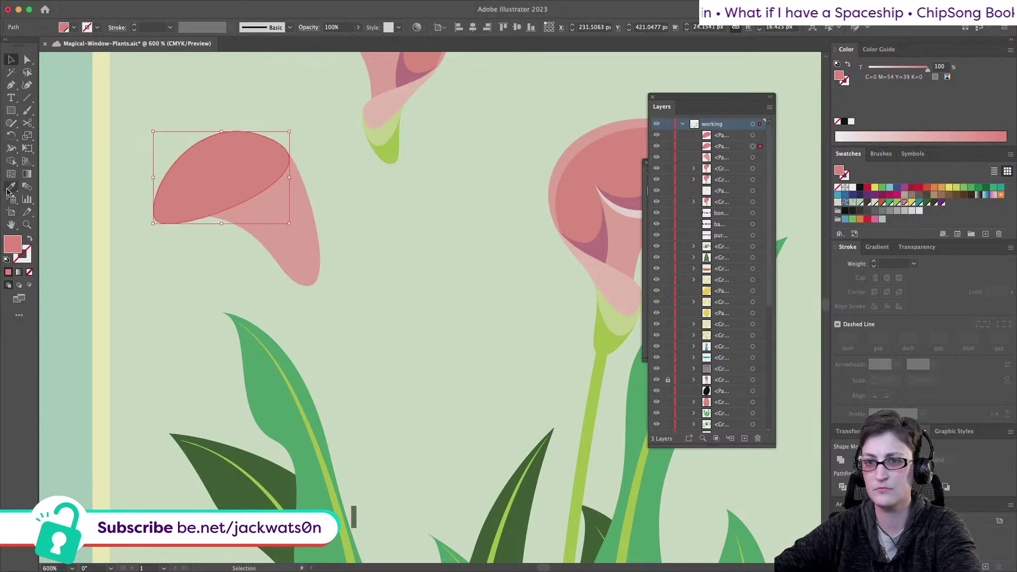
left_click(9, 191)
left_click(296, 249)
key("shift+super+a")
Draw a closed shading shape with the Pen tool covering the inner oval's side nearest the tube
scroll(345, 240, "down", 2)
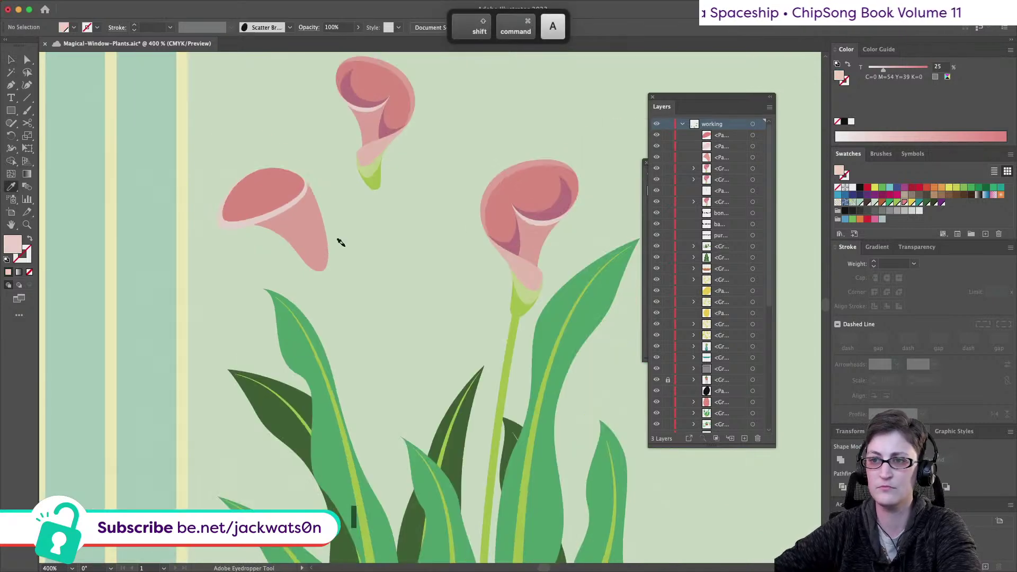
scroll(329, 244, "right", 2)
scroll(324, 245, "up", 2)
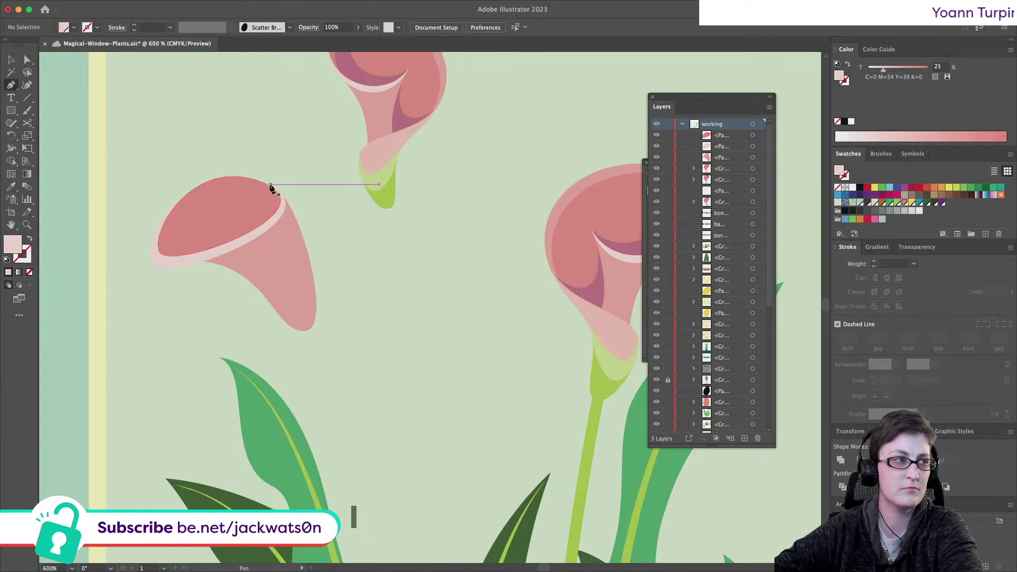
left_click_drag(240, 176, 282, 179)
left_click_drag(182, 255, 95, 261)
left_click_drag(293, 266, 306, 232)
left_click_drag(293, 177, 246, 169)
left_click(242, 181)
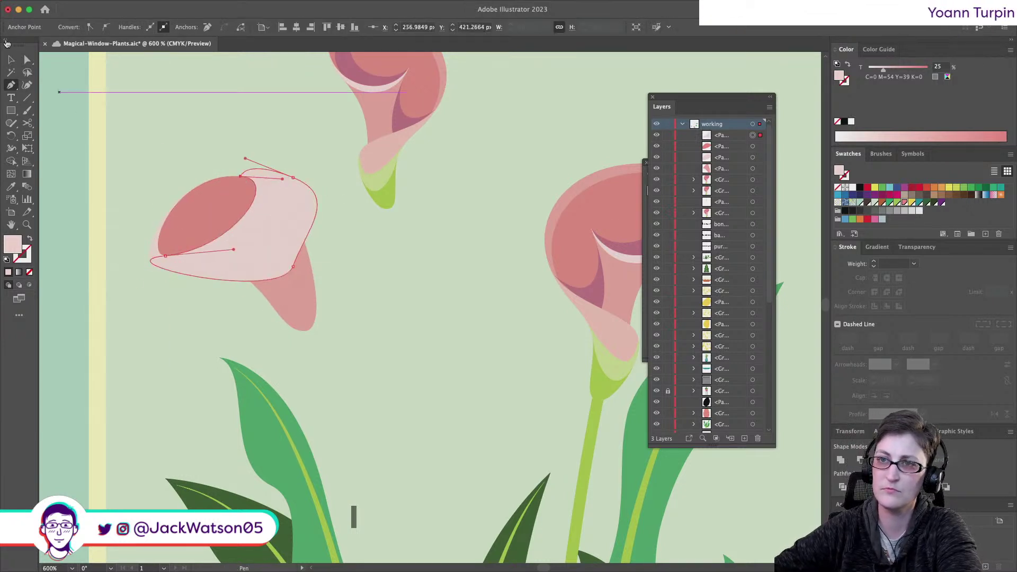
Trim the pale shading shape to the inner oval by intersecting it with a copy of that oval
left_click(28, 60)
left_click_drag(155, 171, 296, 256)
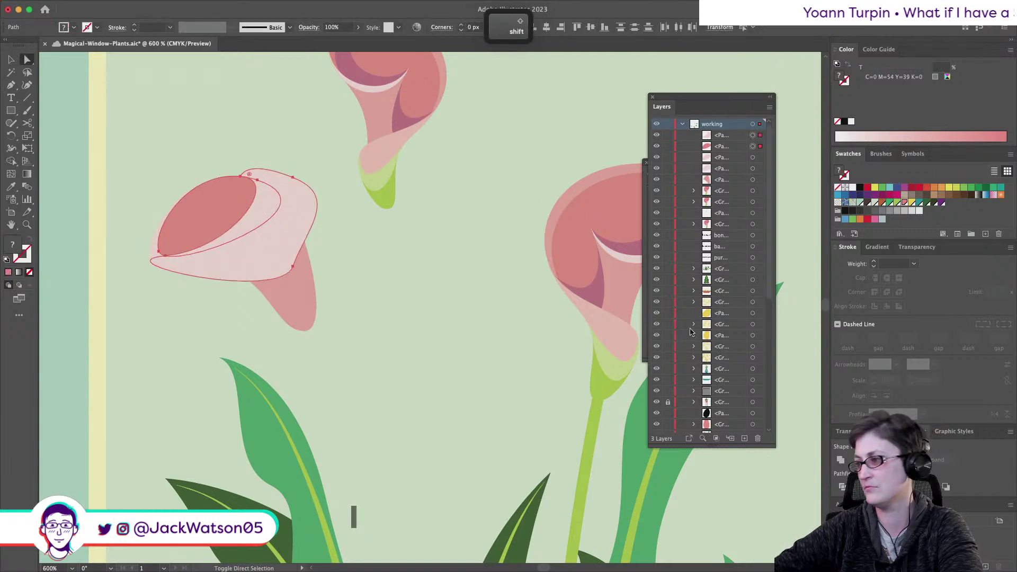
left_click(868, 459)
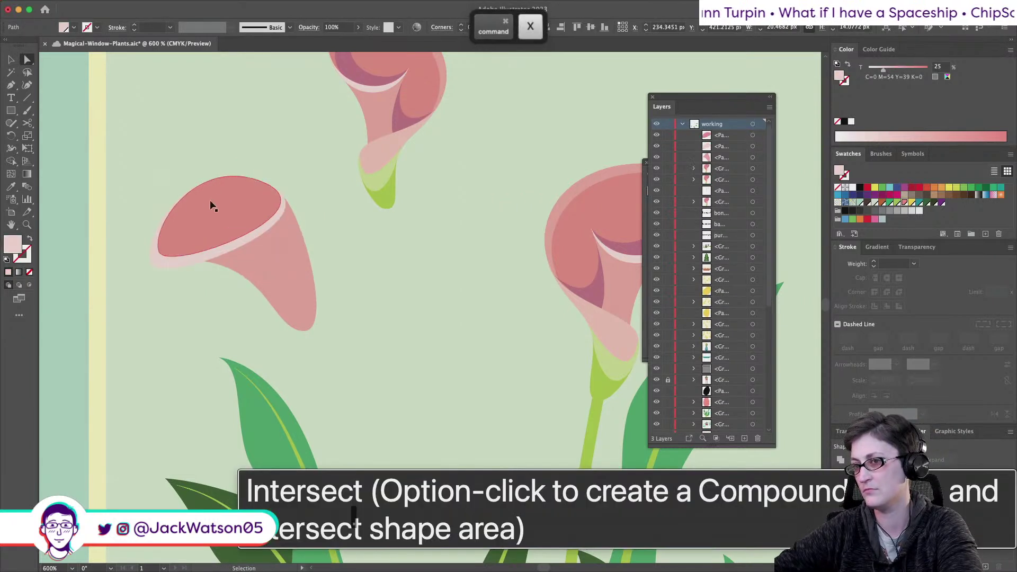
Recolor the trimmed shading with the 25% opacity purple sampled from the upper flower's side shadow
key("i")
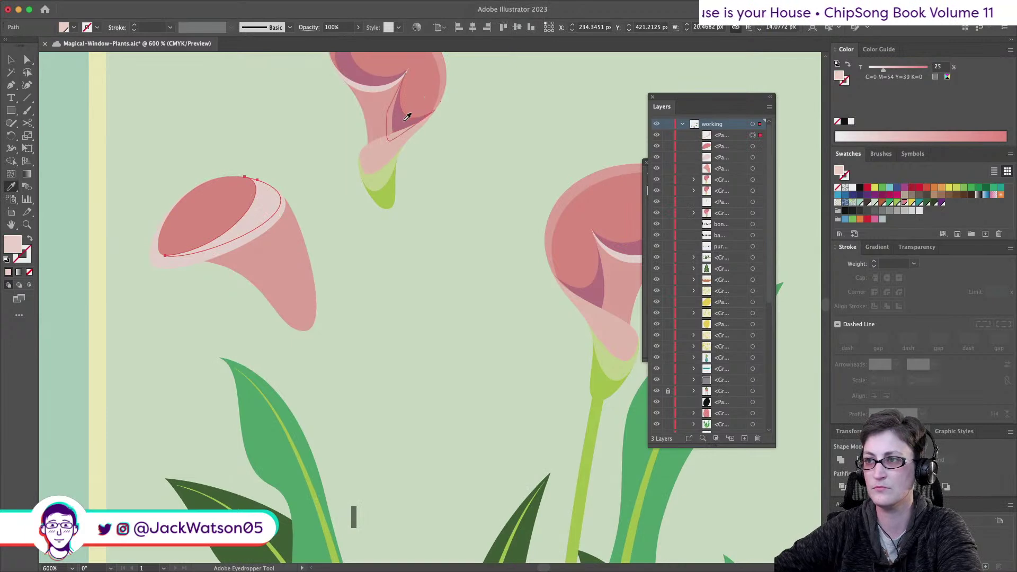
left_click(404, 109)
key("shift+super+a")
scroll(463, 273, "down", 5)
scroll(454, 273, "up", 4)
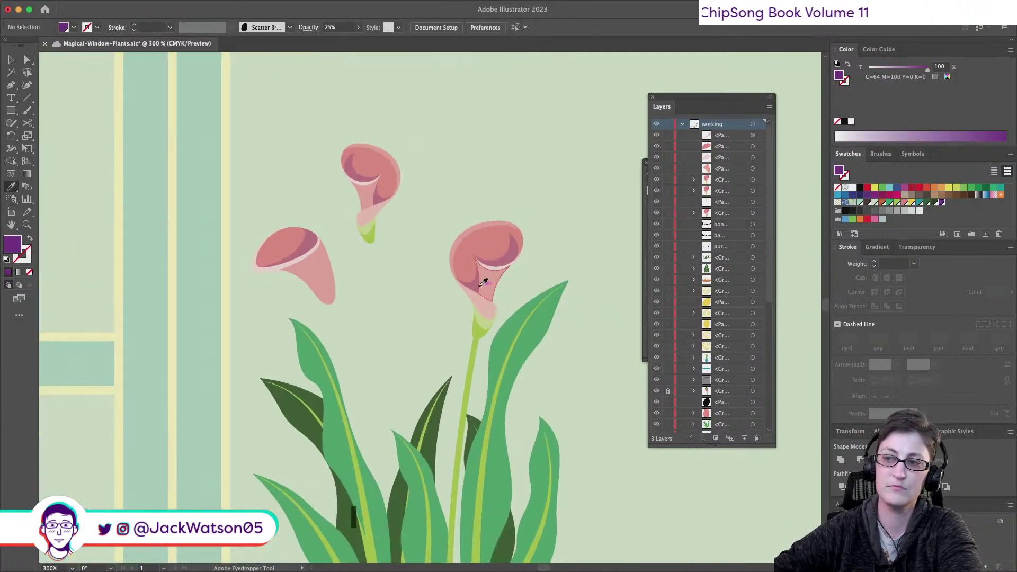
scroll(347, 264, "up", 2)
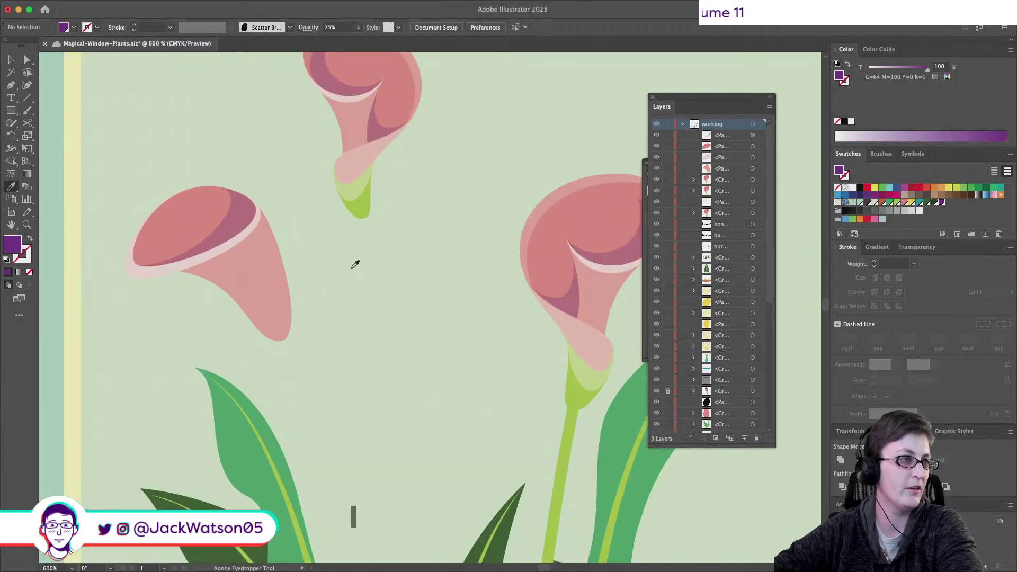
scroll(354, 264, "right", 2)
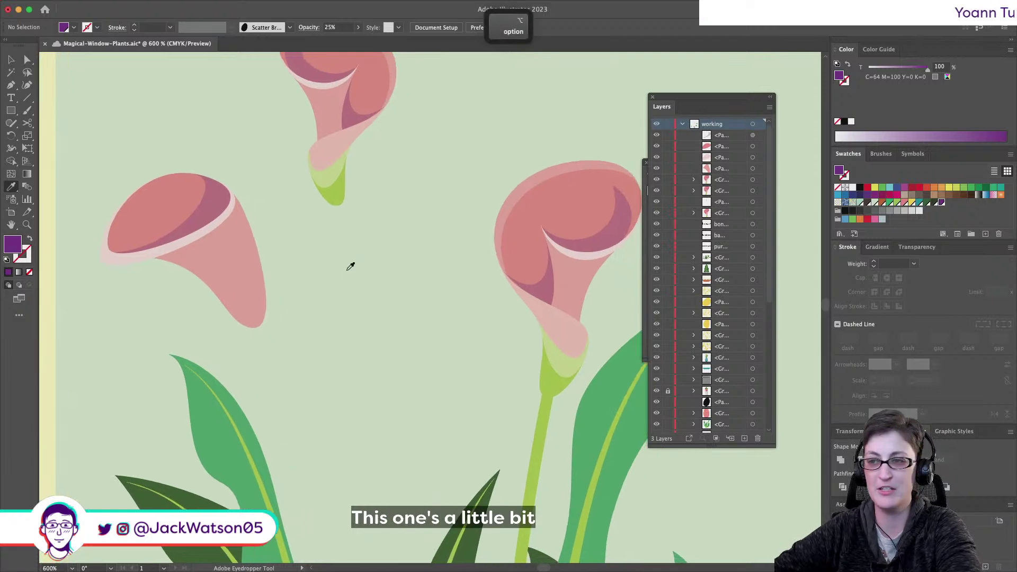
Pick up the 50% pink tint from the upper flower's lower fold as the fill for new shapes
key("p")
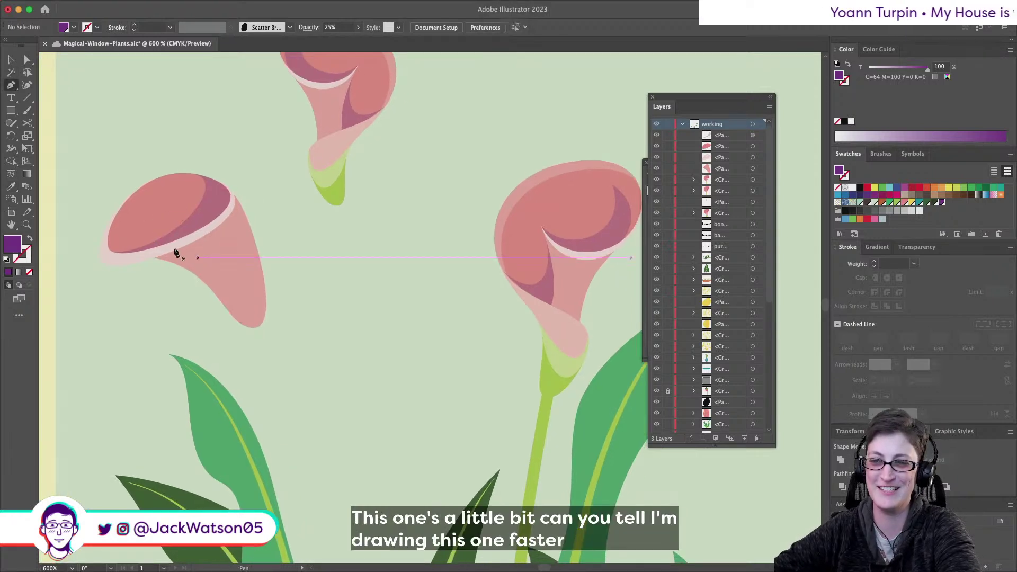
key("a")
key("super+shift+a")
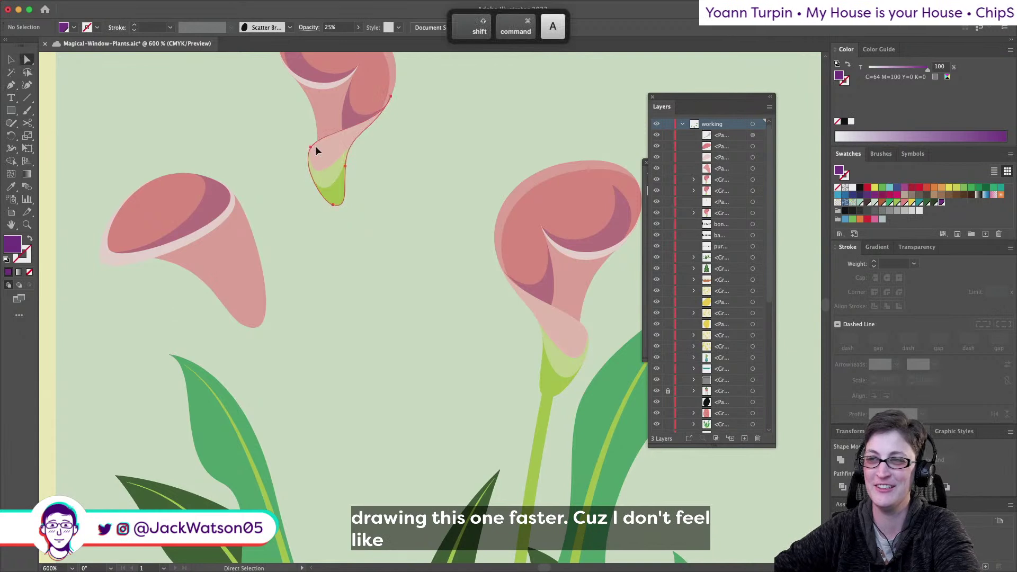
key("p")
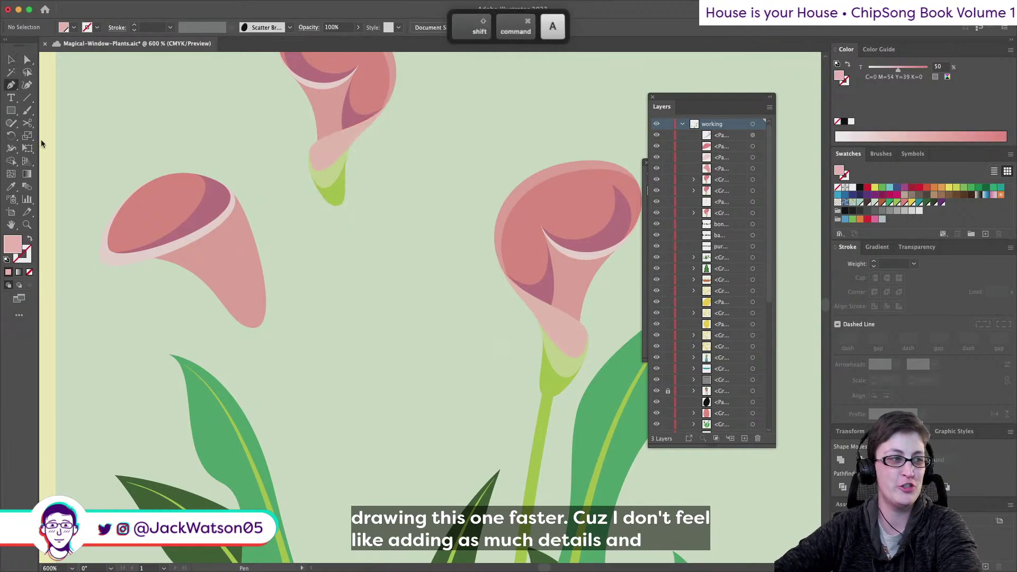
left_click(228, 188)
left_click(244, 213)
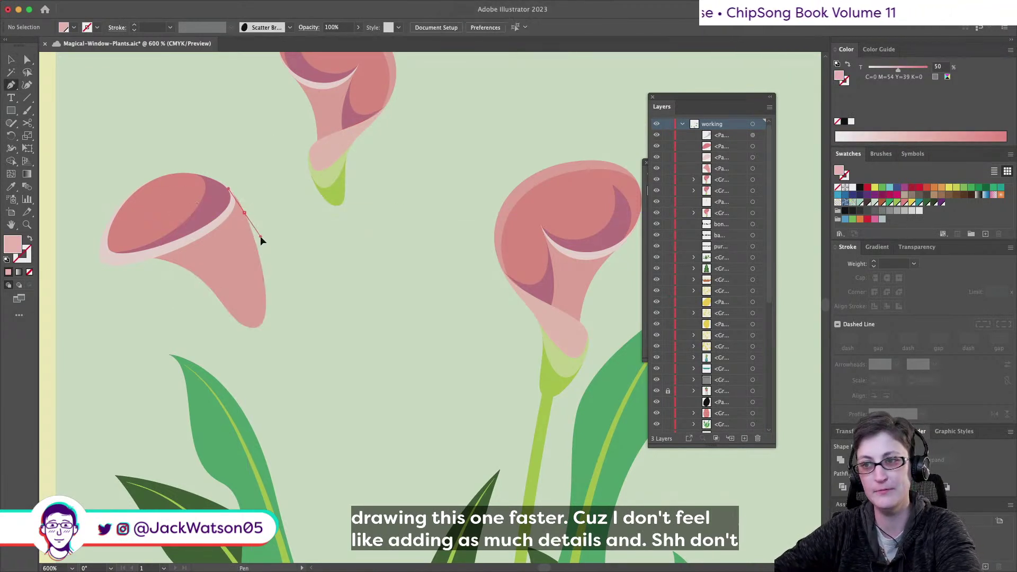
left_click_drag(262, 240, 266, 252)
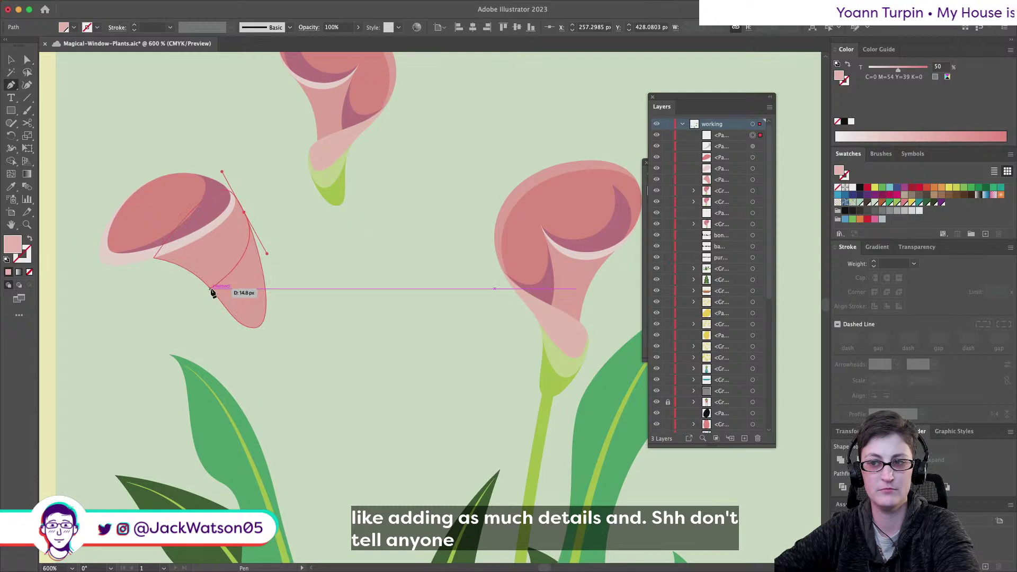
mouse_move(210, 287)
left_mouse_down()
mouse_move(196, 282)
mouse_move(219, 291)
left_mouse_up()
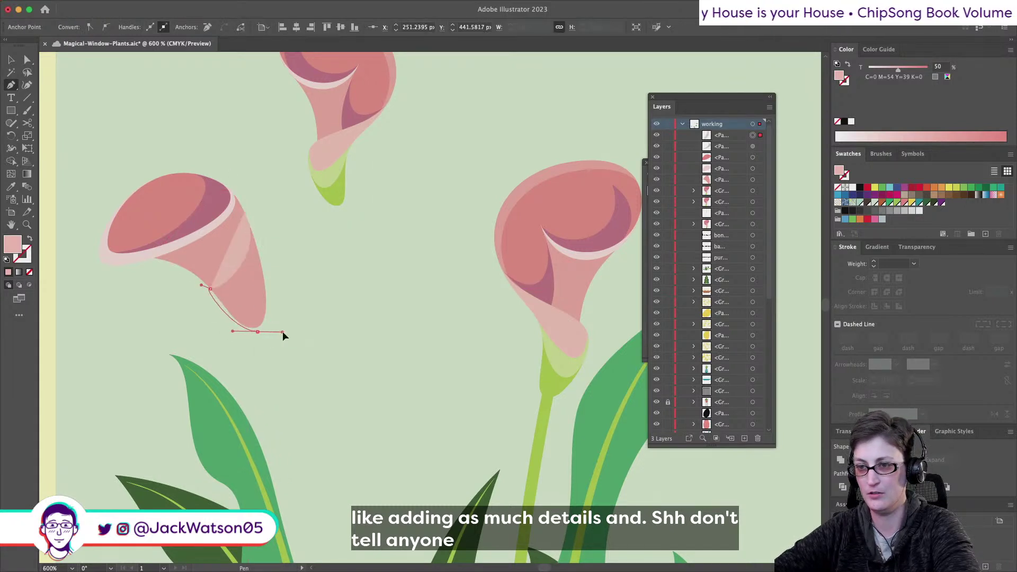
left_click_drag(283, 333, 287, 336)
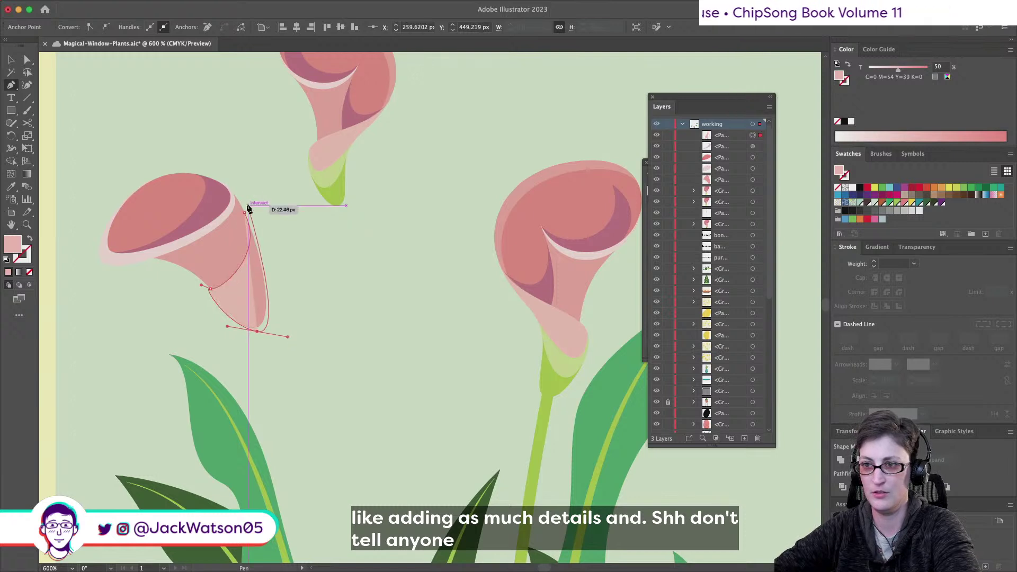
left_click(245, 213)
key("super+z")
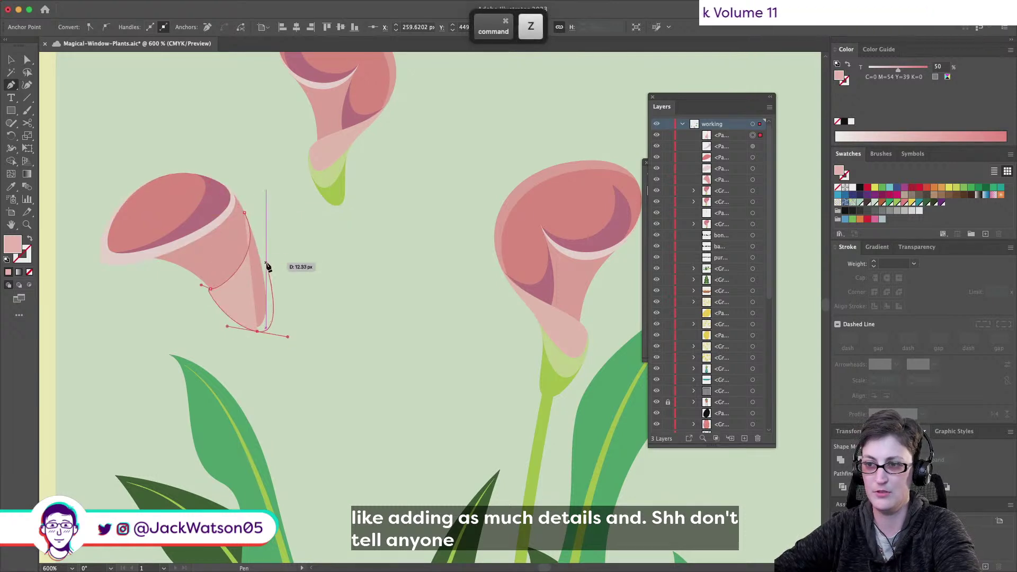
left_click_drag(268, 267, 249, 216)
key("super+shift+a")
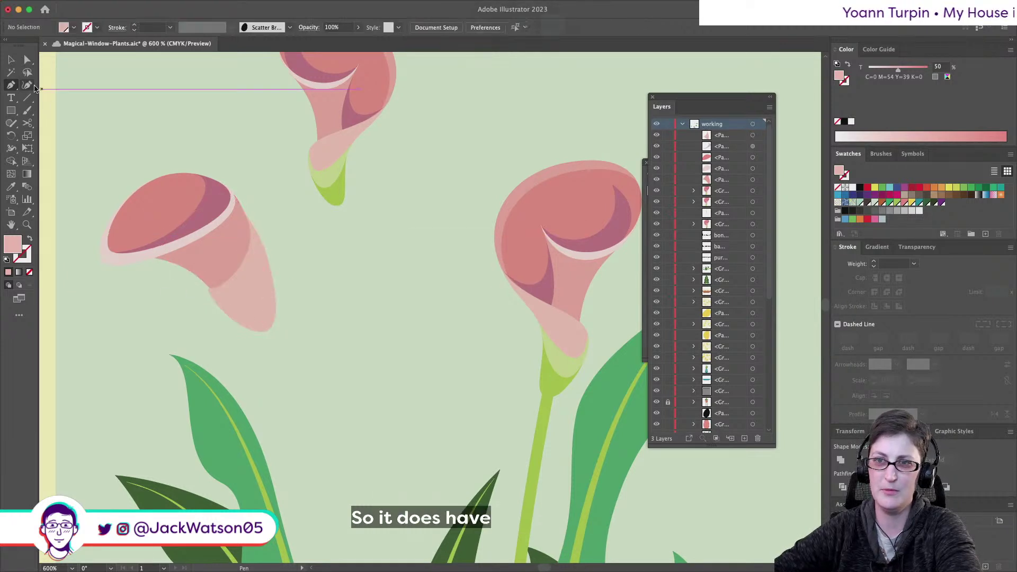
key("a")
left_click(236, 315)
left_click(210, 290)
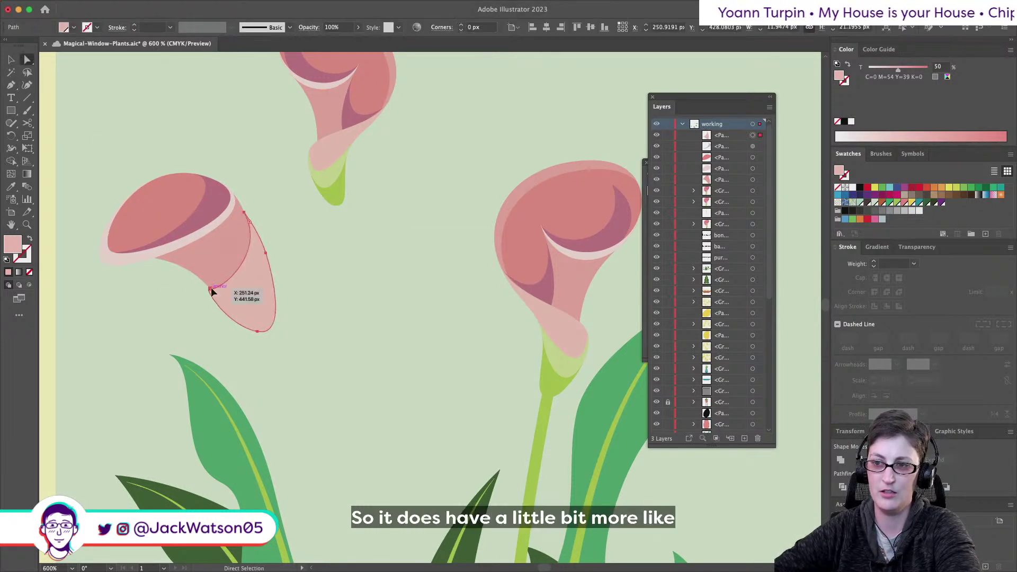
key("BackSpace")
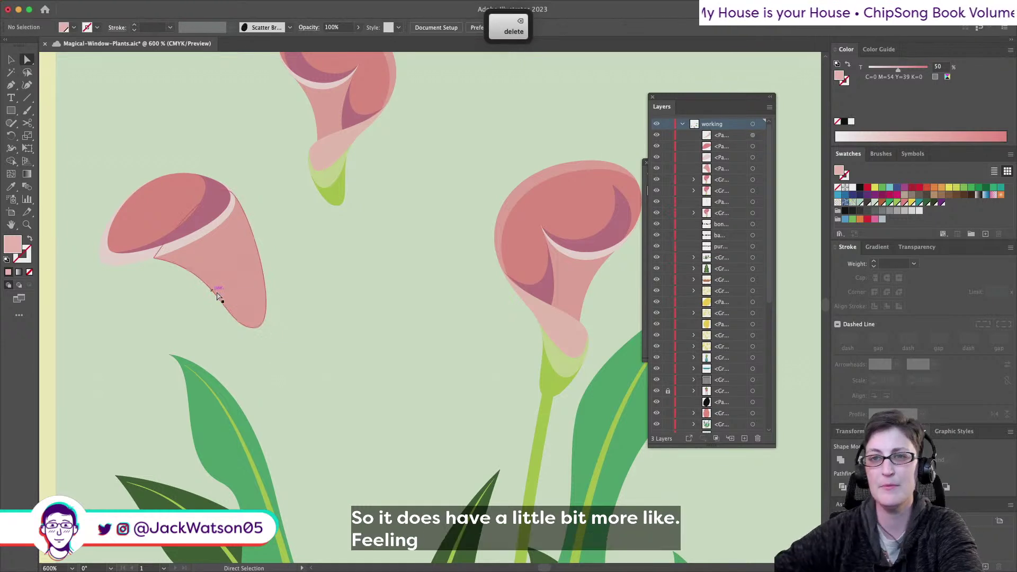
Draw a narrow closed fold shape in 50% pink along the tube's outer edge with the Pen tool
key("p")
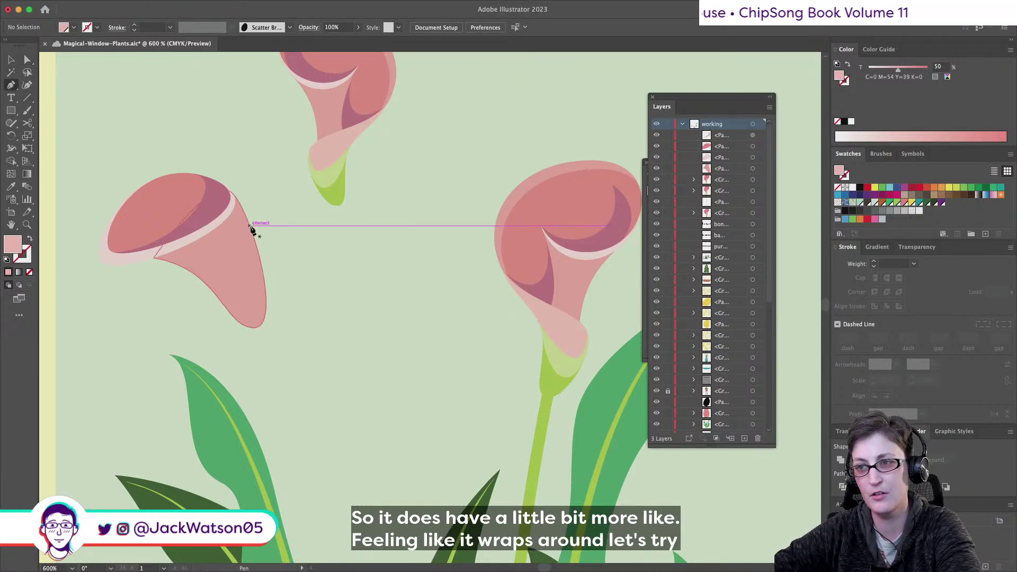
left_click_drag(249, 226, 262, 251)
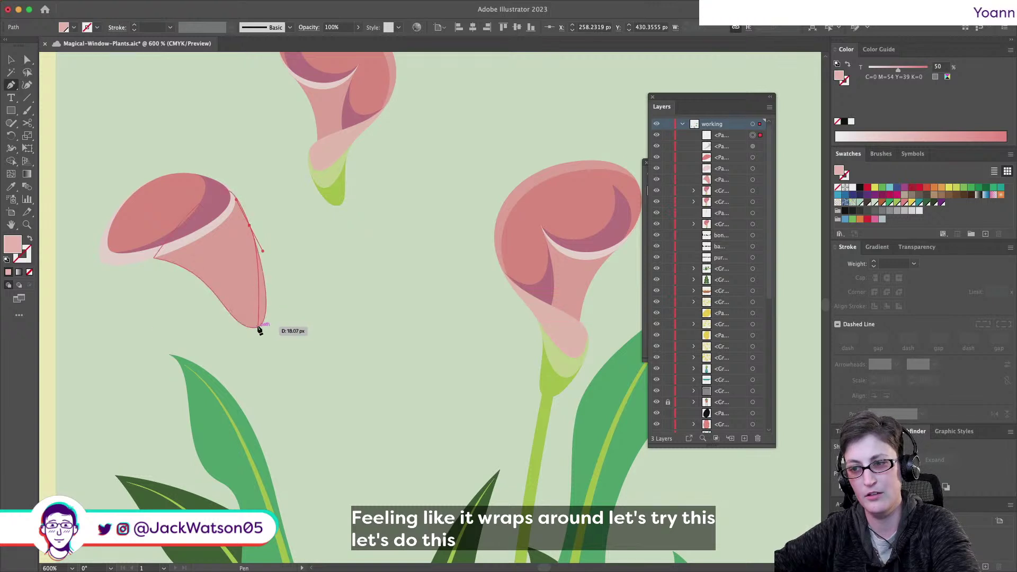
left_click_drag(260, 324, 299, 350)
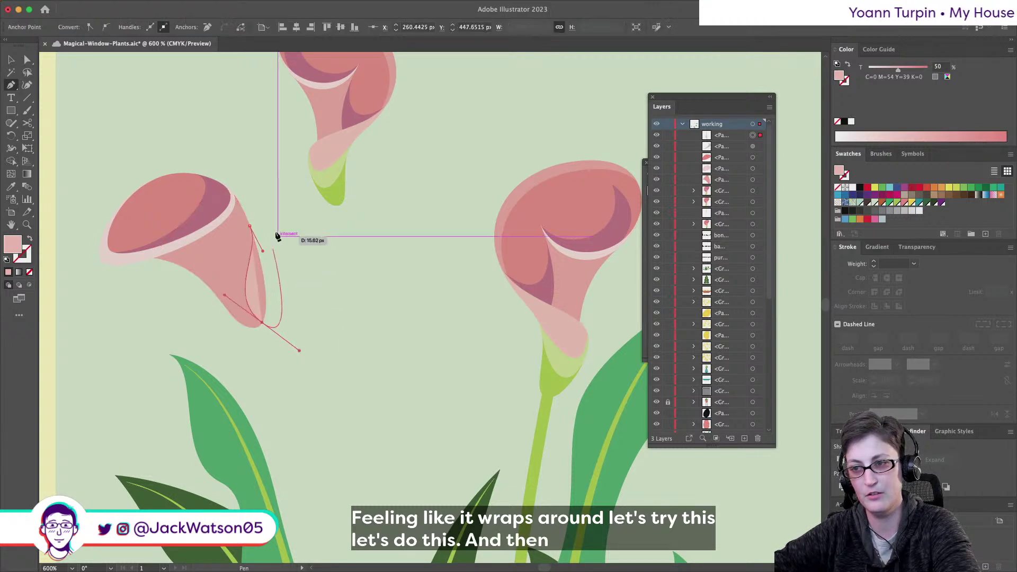
left_click(252, 229)
key("super+shift+a")
Move the pink fold up onto the tube and adjust its upper anchor to follow the tube's outer edge
key("a")
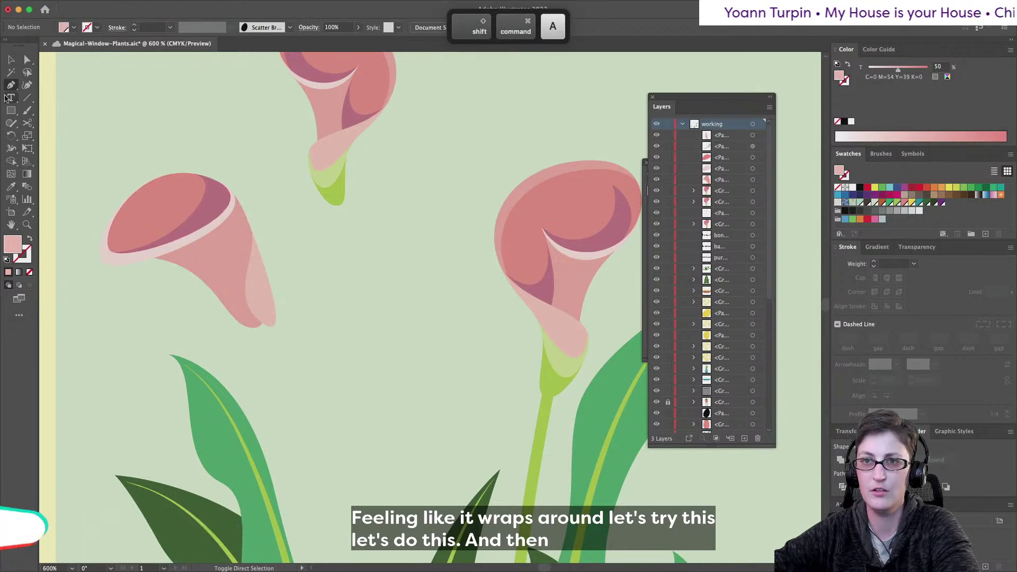
left_click_drag(267, 316, 259, 294)
left_click(255, 304)
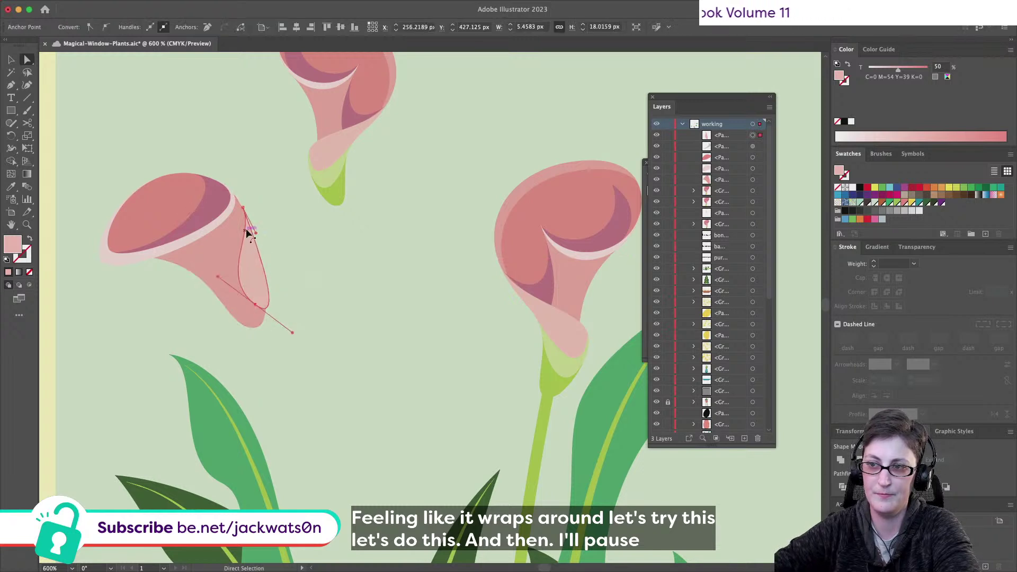
left_click_drag(245, 209, 244, 213)
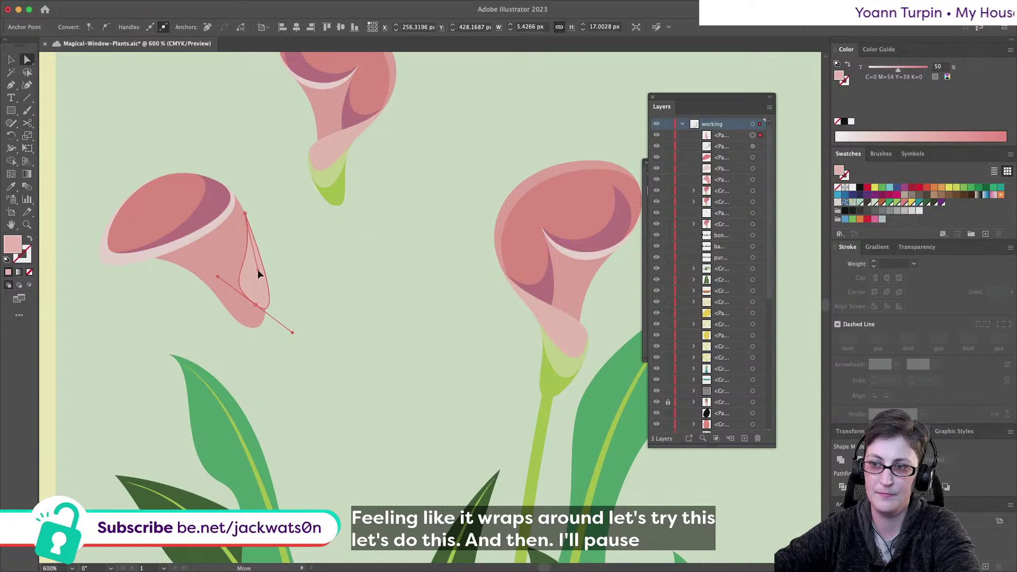
key("shift+super+a")
scroll(328, 351, "down", 5)
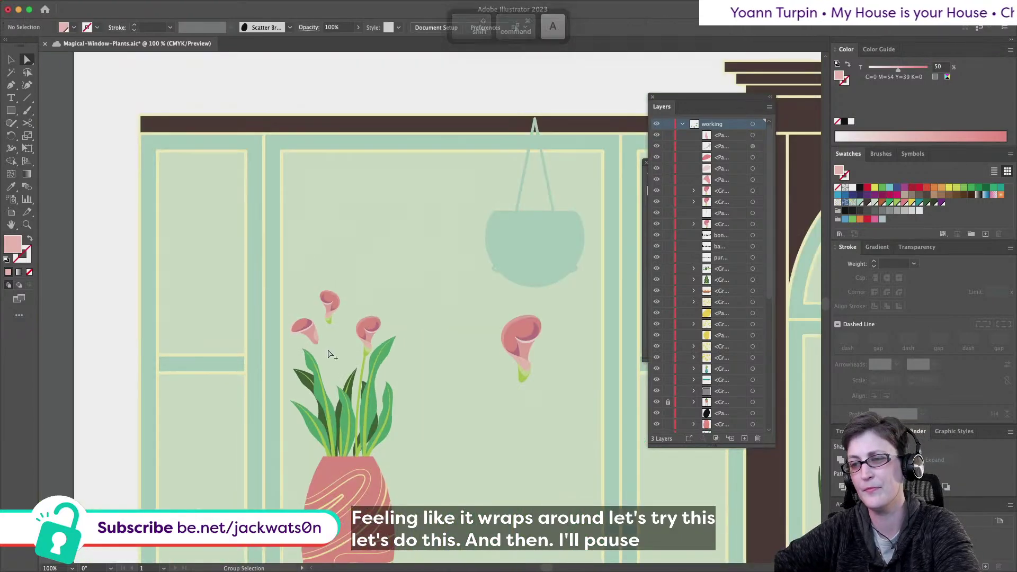
scroll(330, 350, "up", 5)
scroll(341, 209, "up", 2)
scroll(341, 209, "left", 1)
Draw a closed shape around the tube's tip with the Pen tool, using the 55% light green from the upper flower's base
left_click(357, 220)
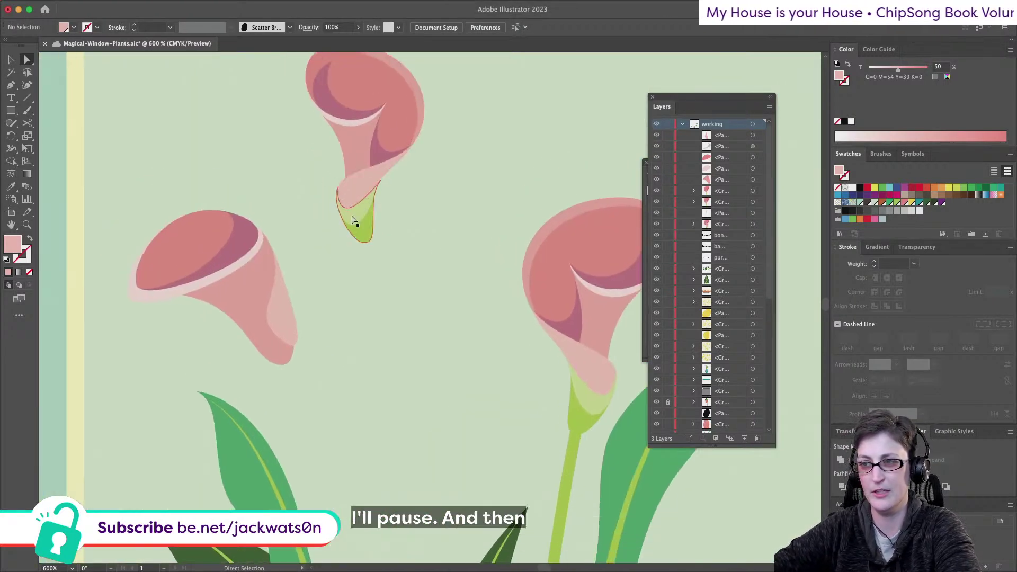
left_click(10, 86)
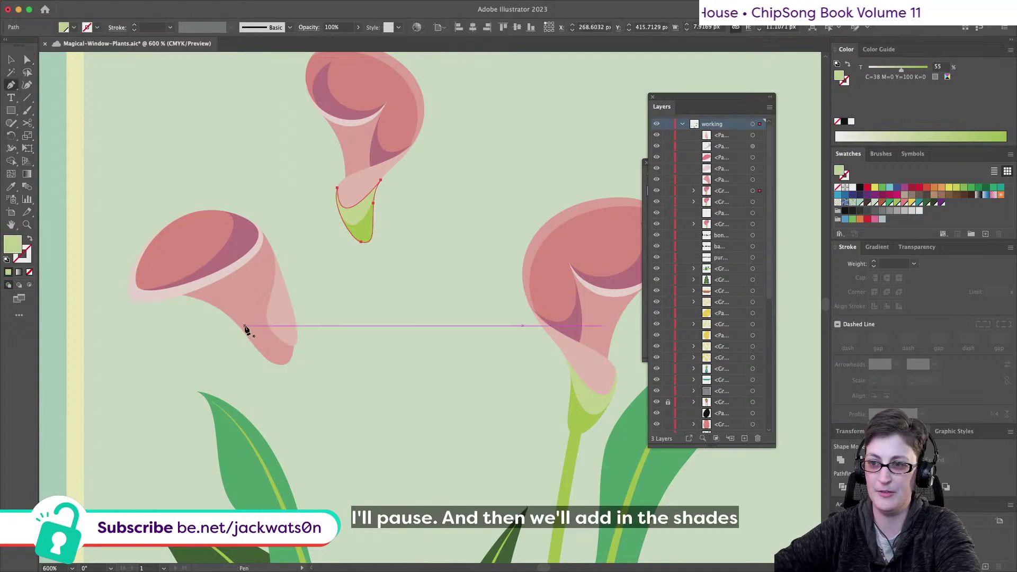
left_click(214, 309)
left_click(238, 326)
left_click(267, 347)
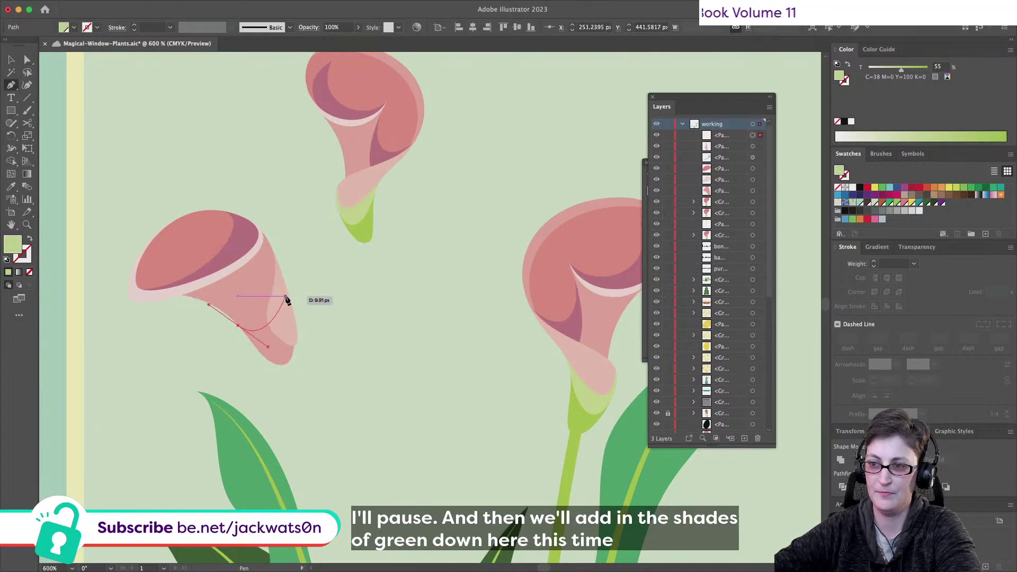
left_click_drag(288, 295, 281, 258)
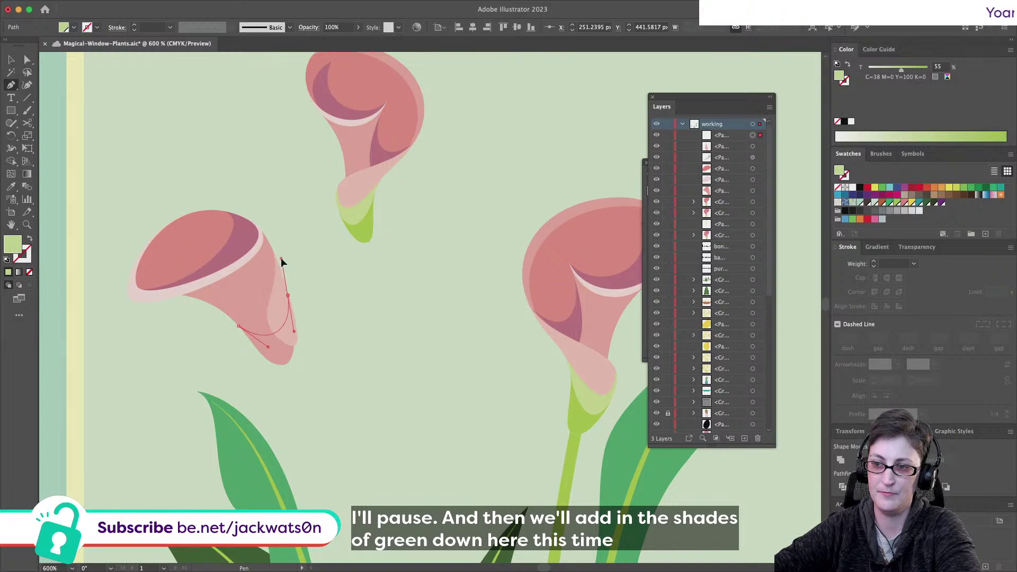
left_click_drag(297, 383, 316, 372)
left_click(238, 325)
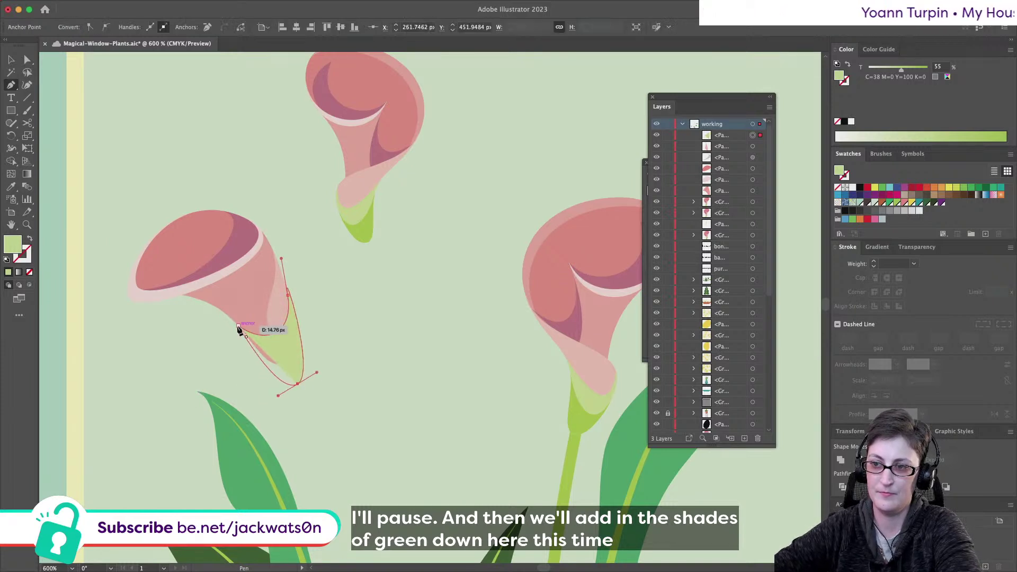
key("super+shift+a")
Intersect the light green shape with a copy of the tube and place the result in front of the tube, behind the pink fold
left_click(27, 58)
left_click(282, 271)
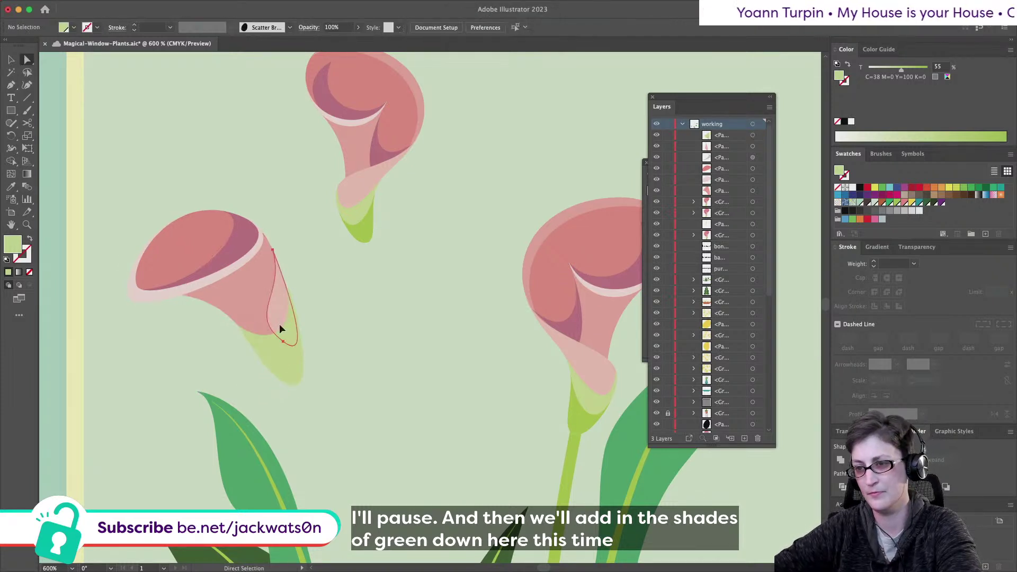
left_click(294, 370, "shift")
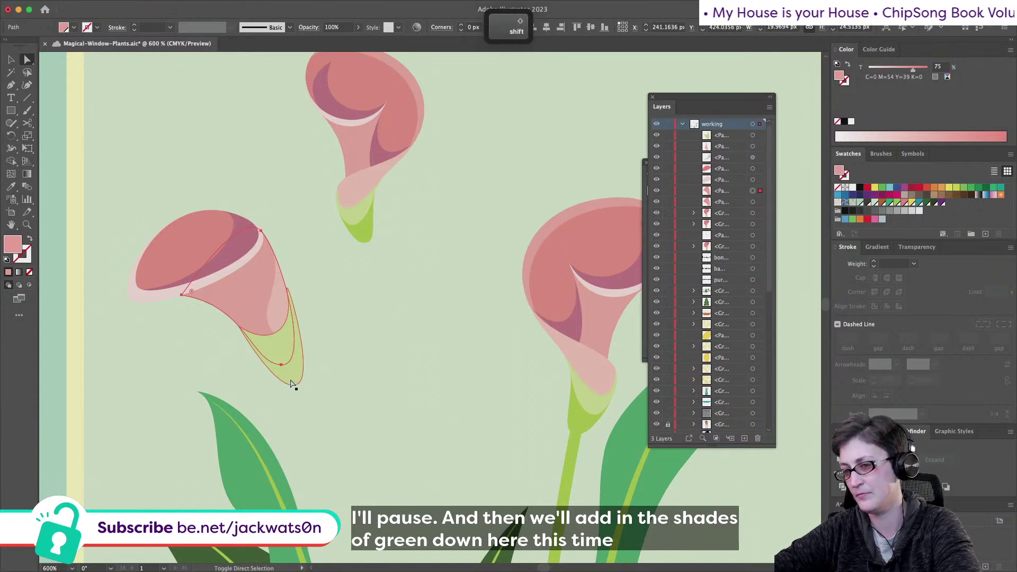
left_click(869, 460)
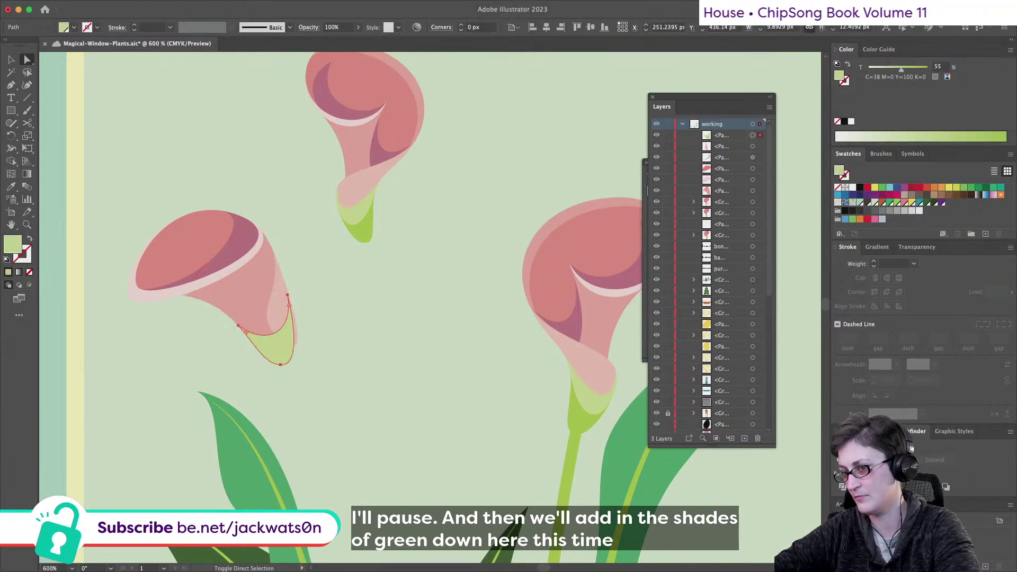
key("super+f")
left_click(260, 429)
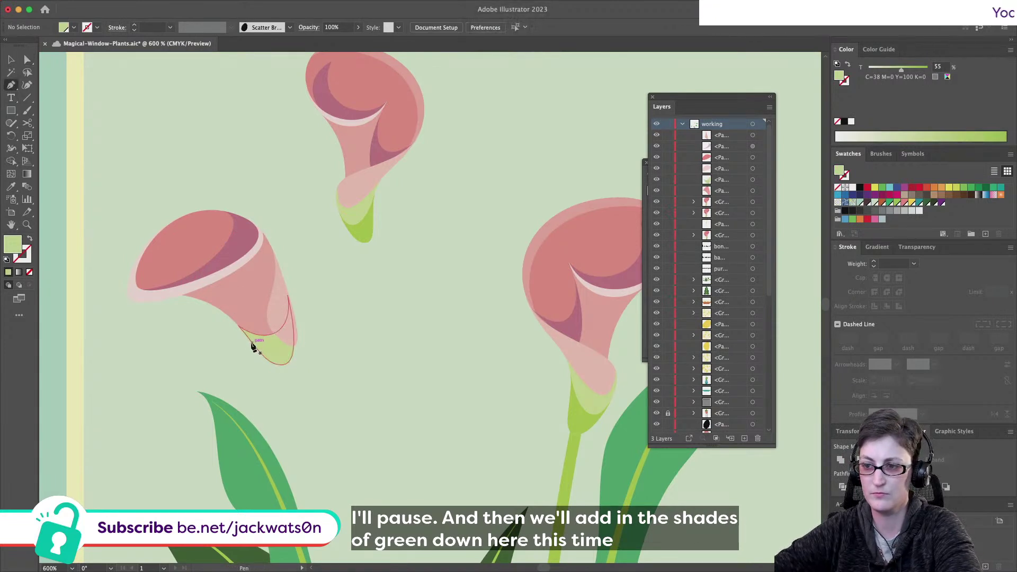
Draw a second closed 55% green shape over the lower part of the tube's green tip with the Pen tool
left_click_drag(258, 346, 272, 359)
left_click_drag(287, 316, 286, 291)
left_click_drag(317, 350, 314, 359)
left_click_drag(249, 387, 243, 365)
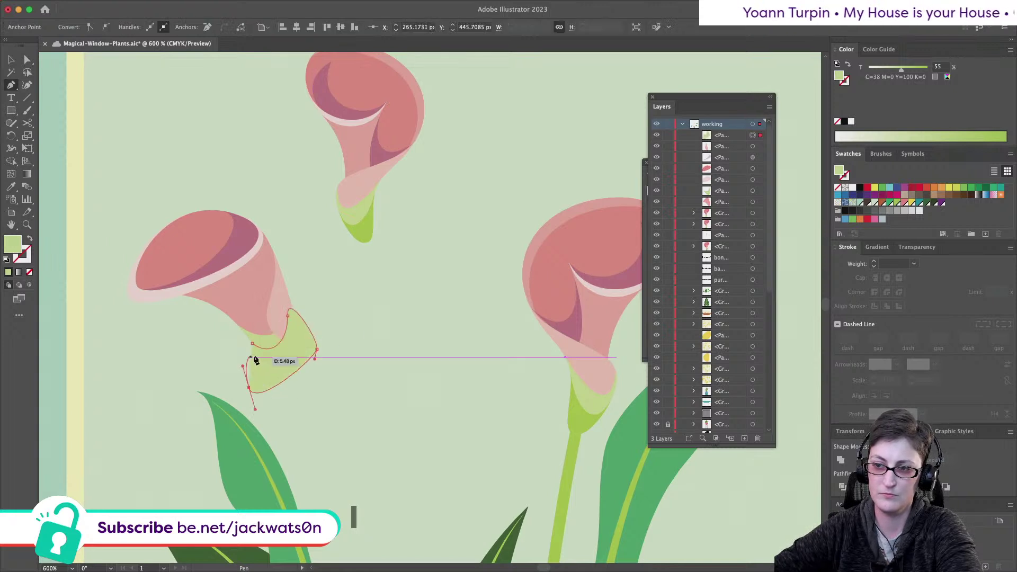
key("a")
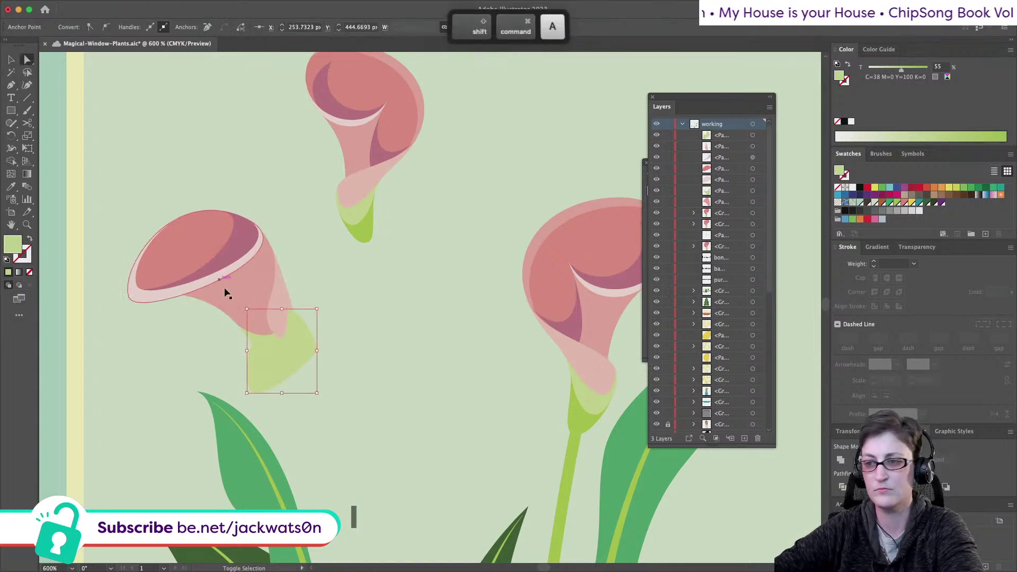
Trim the second green shape to the tube's tip, behind the pink fold, and fill it with the 100% green from the upper flower's base
left_click(266, 351)
left_click(259, 379, "shift")
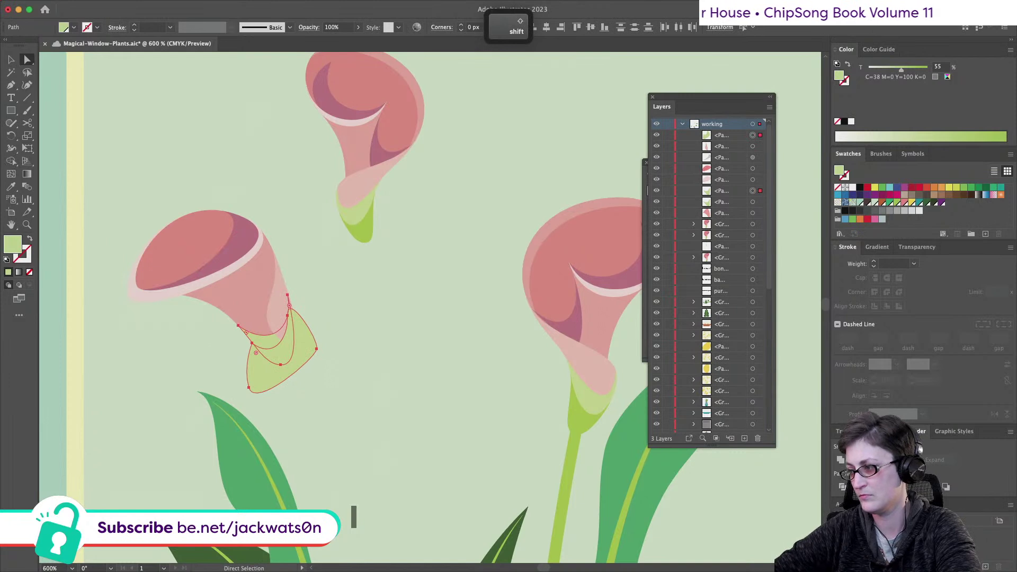
key("Delete")
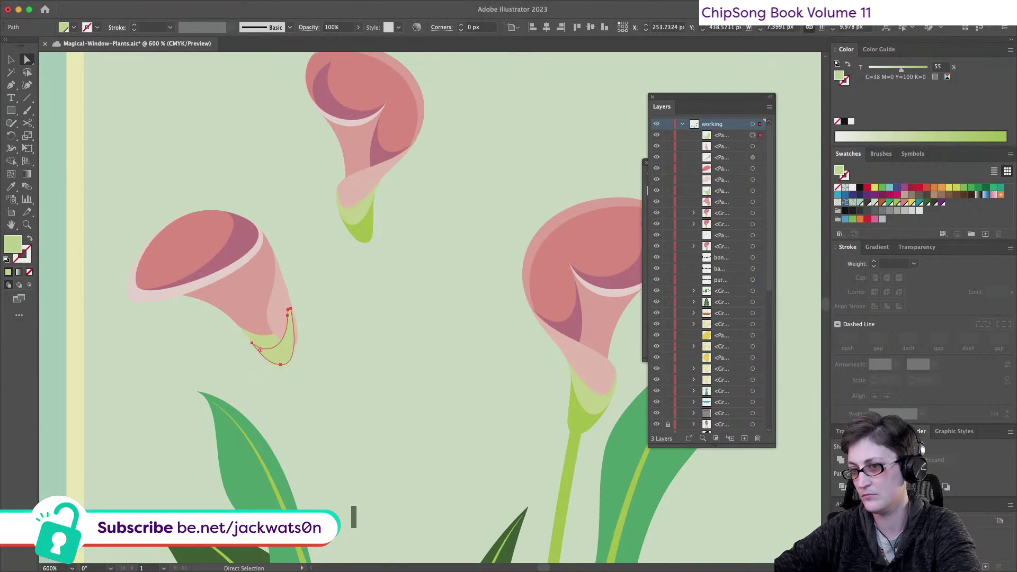
left_click(11, 186)
left_click(367, 231)
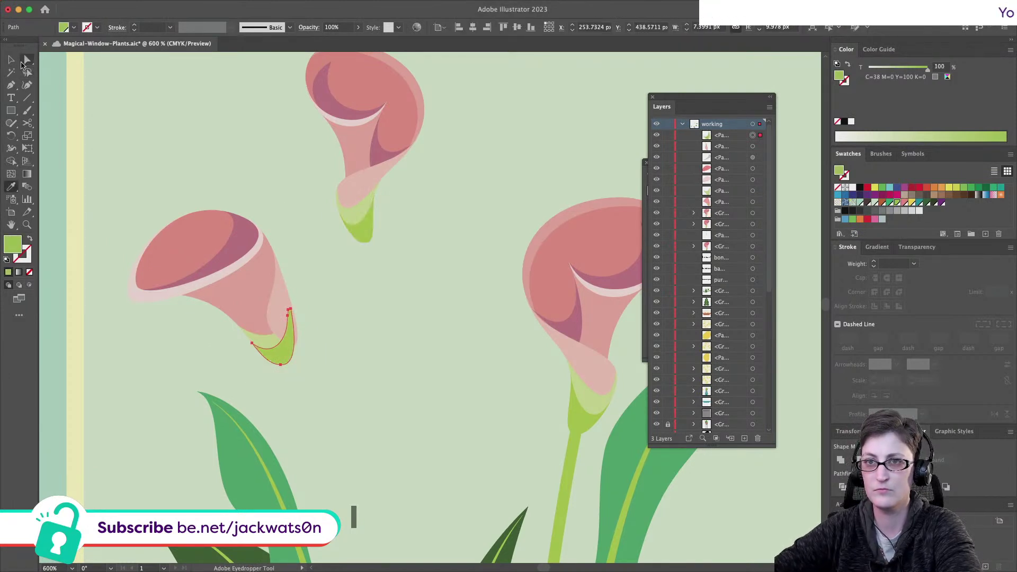
left_click(27, 60)
key("shift+super+a")
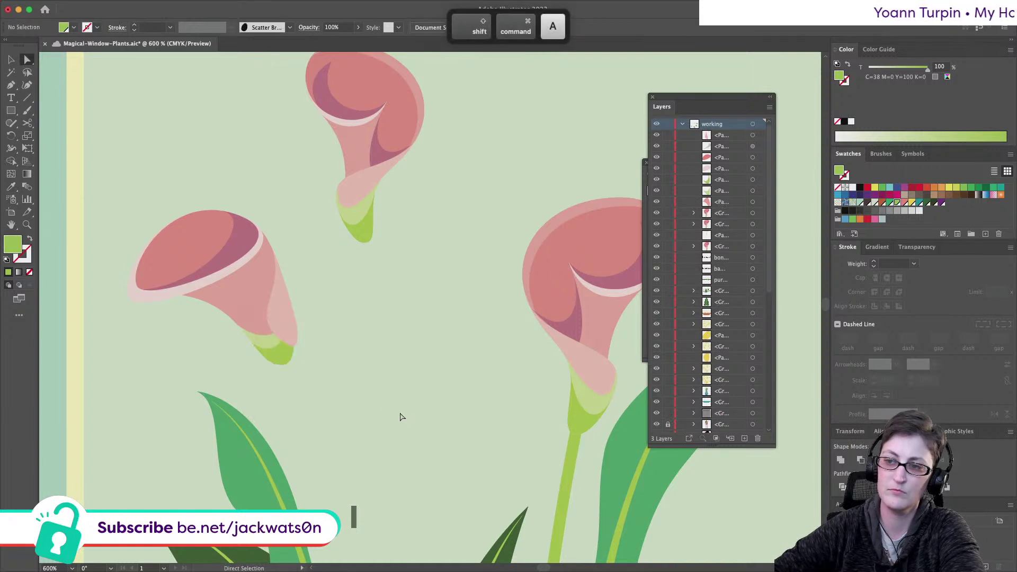
Delete the loose upper calla lily that has no stem above the leaves
scroll(401, 417, "down", 3)
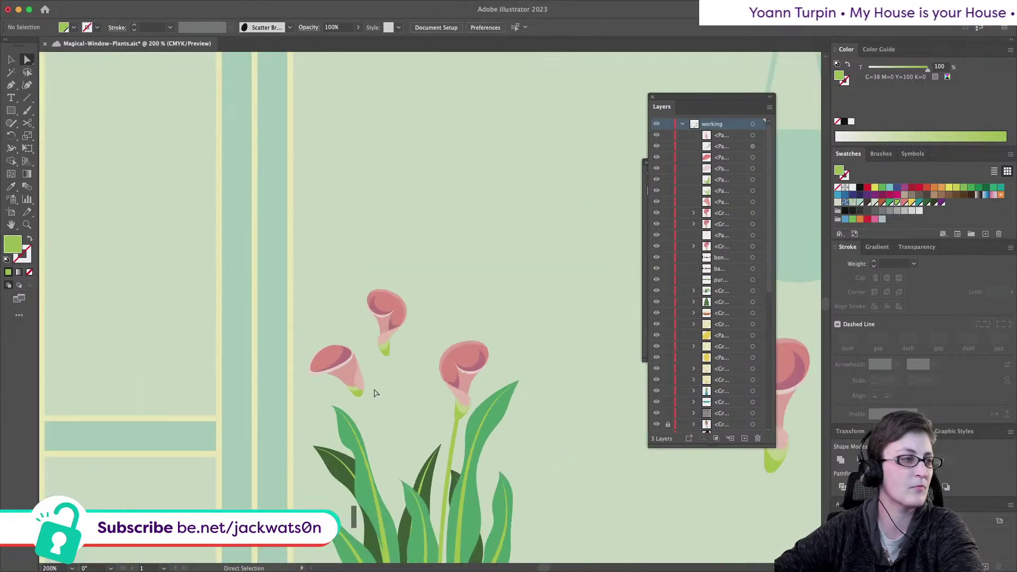
scroll(374, 393, "up", 2)
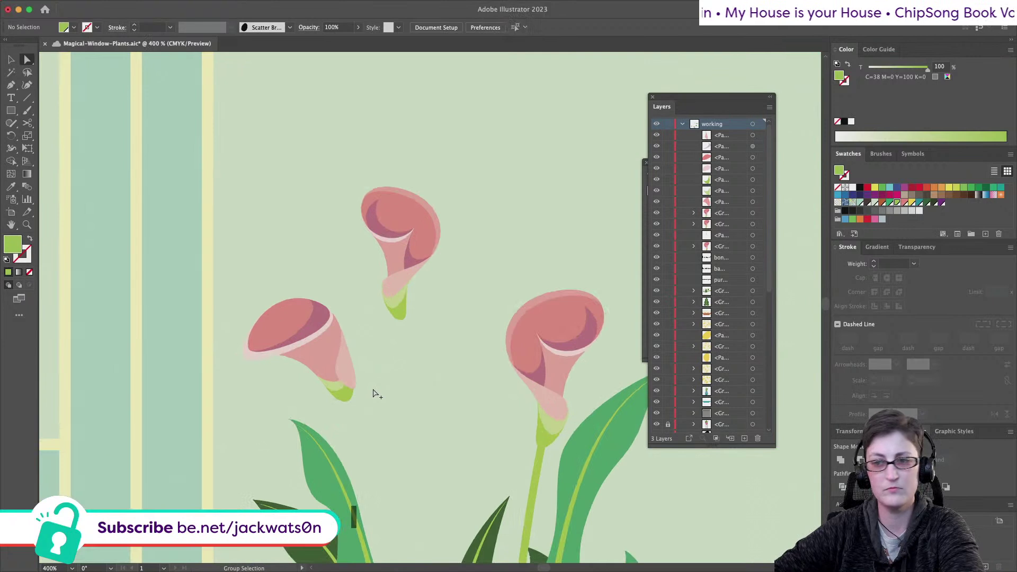
scroll(374, 394, "up", 1)
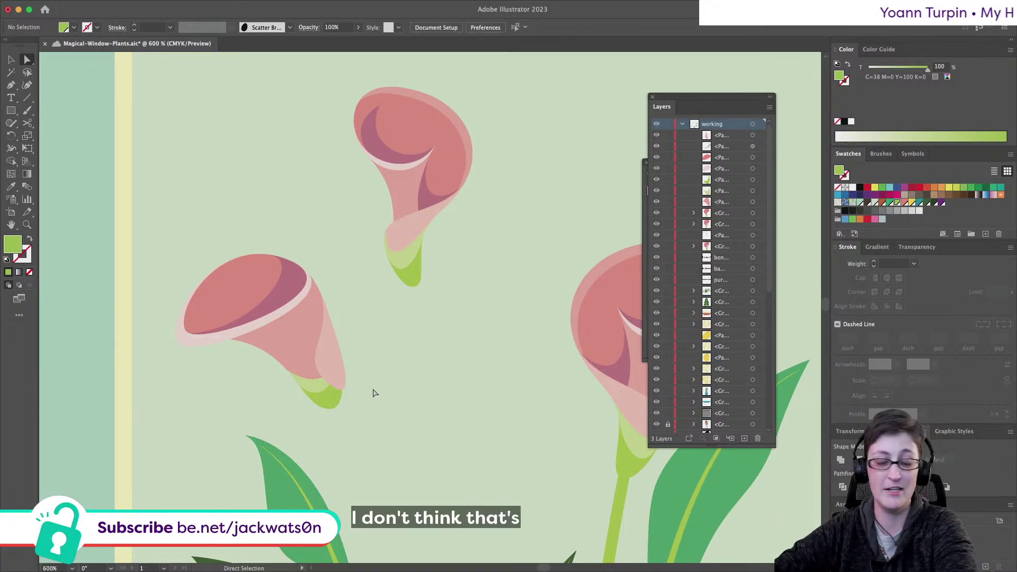
scroll(270, 316, "right", 1)
scroll(268, 314, "down", 5)
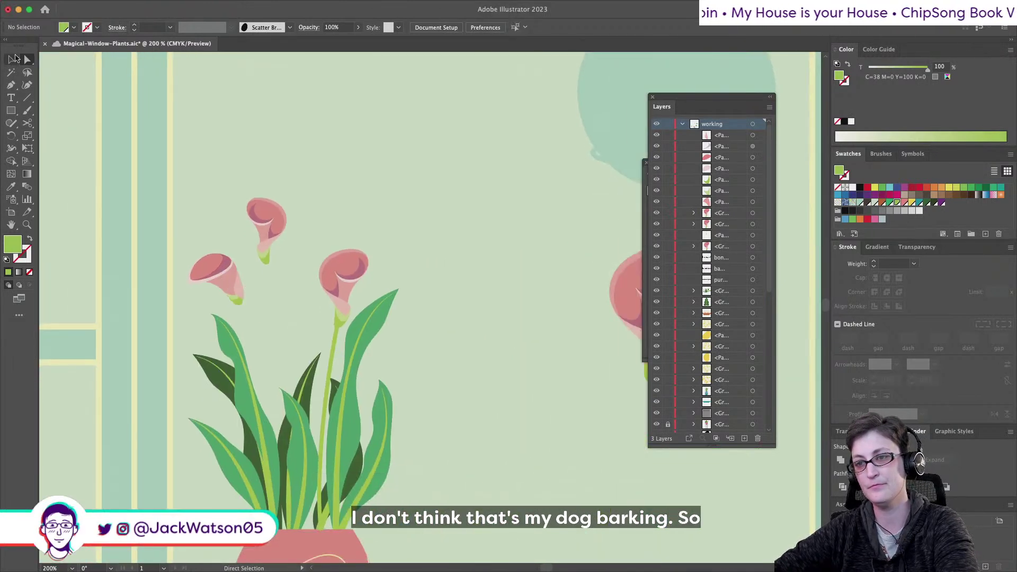
left_click(250, 263)
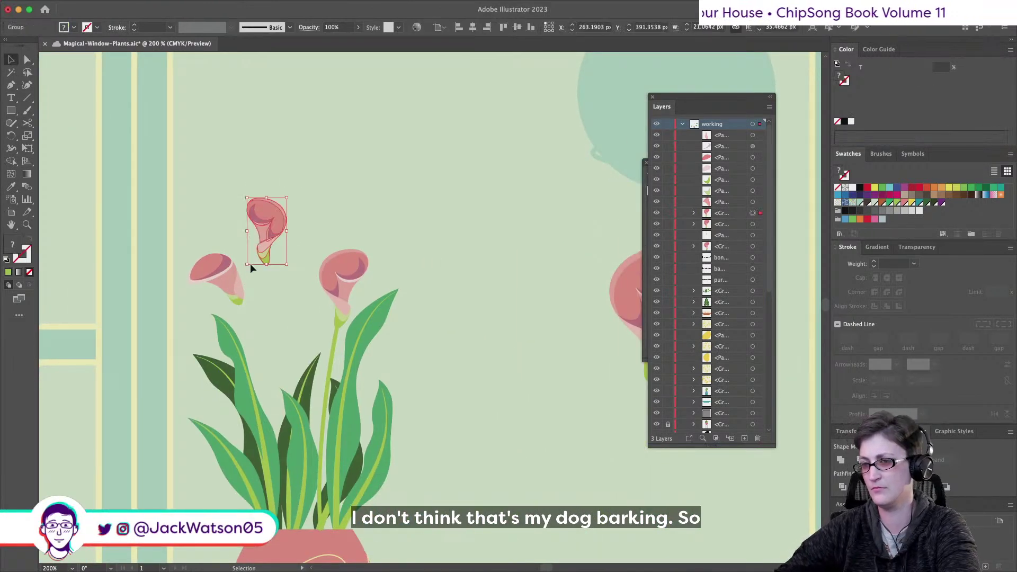
key("BackSpace")
Group the parts of the tilted flower and place a spare copy just below the hanging pot
left_click_drag(187, 242, 607, 214)
key("ctrl+g")
key("ctrl+c")
key("ctrl+f")
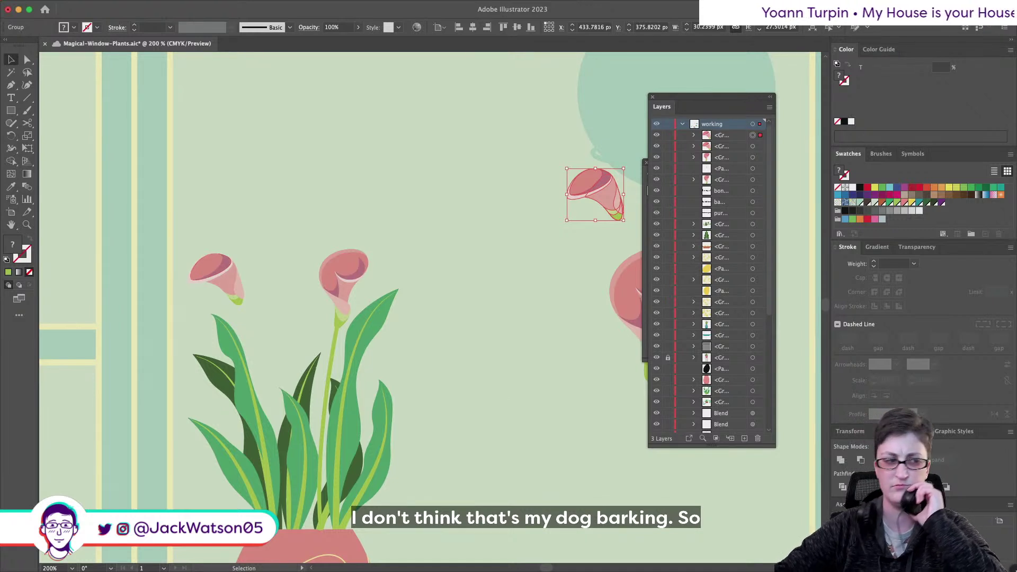
Move the original tilted flower down in front of the leaves on the plant's left side
mouse_move(546, 569)
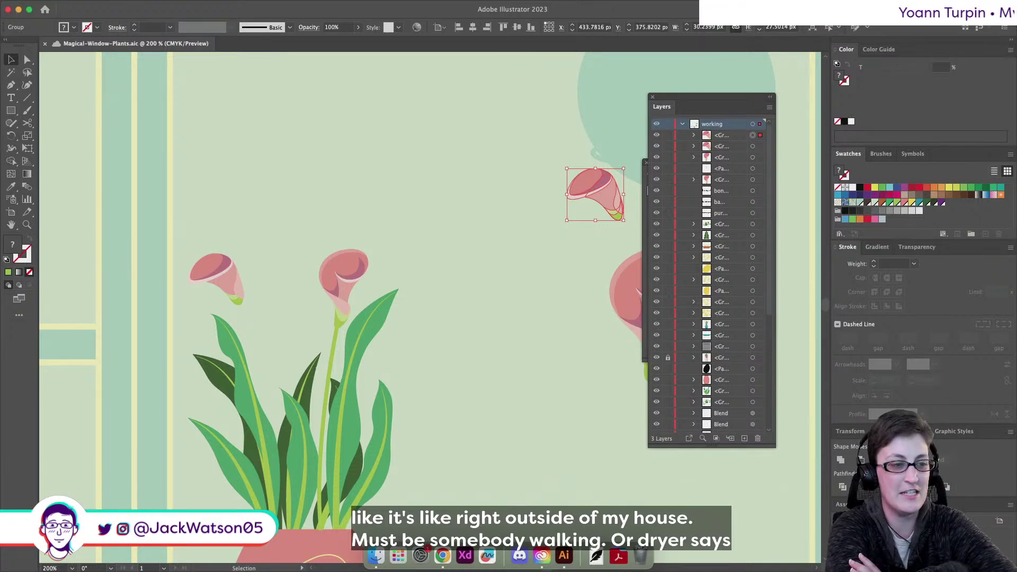
left_click(246, 294)
left_click(247, 294)
left_click_drag(246, 293, 259, 379)
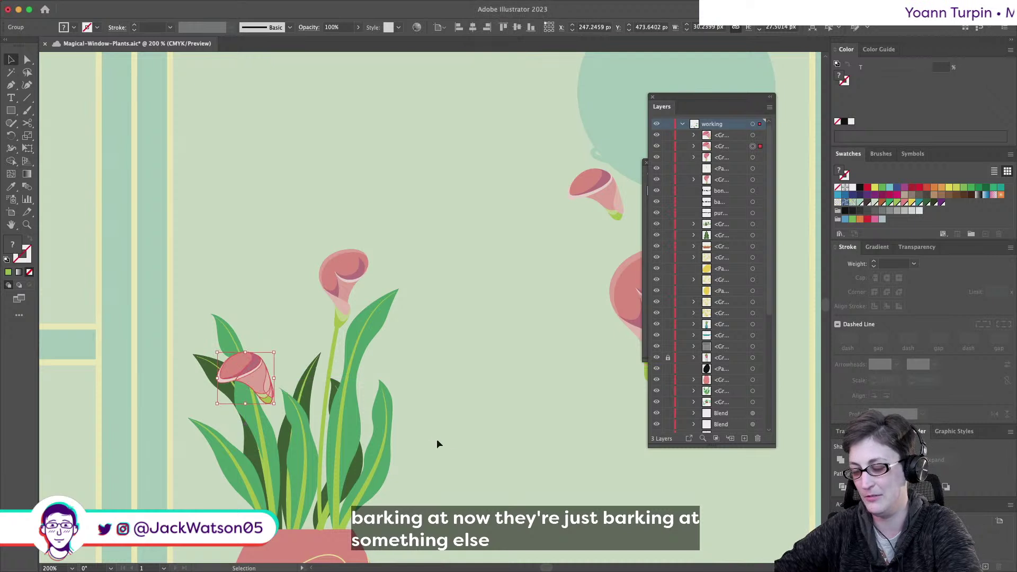
Duplicate the upright flower's stem, attach the copy's top anchor to the tilted flower's green base and bend its upper curve
scroll(436, 437, "up", 2)
left_click(28, 60)
key("super+shift+a")
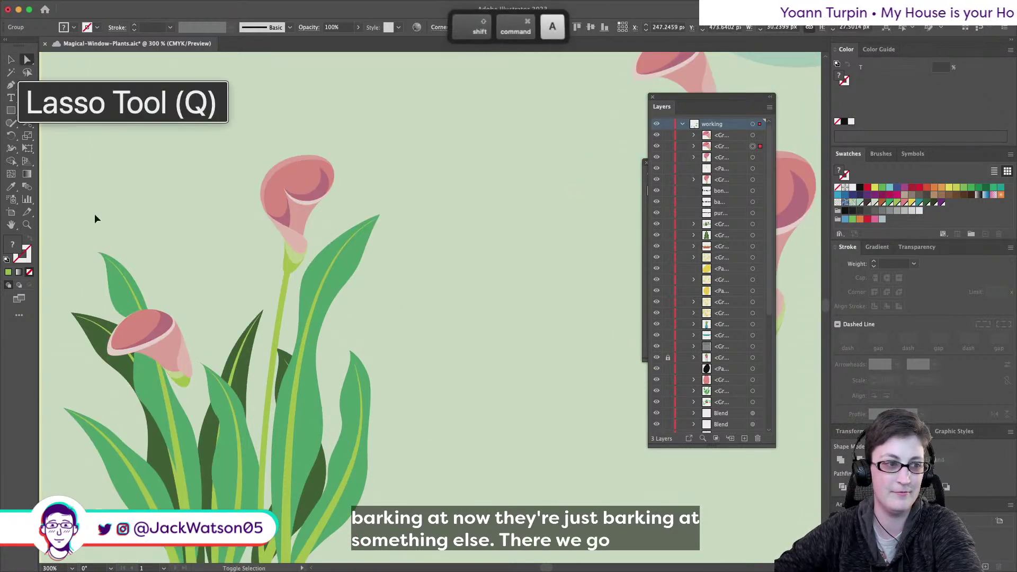
left_click(271, 358)
key("super+c")
key("super+f")
left_click_drag(300, 225, 182, 388)
key("super+shift+a")
left_click_drag(178, 419, 207, 421)
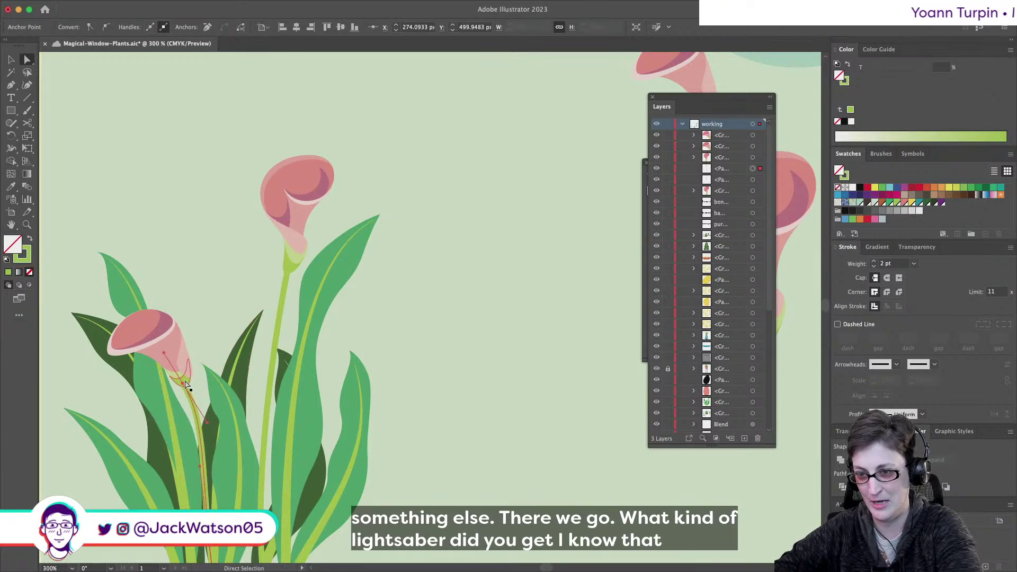
left_click_drag(185, 380, 198, 398)
Adjust the lower end of the copied stem so it meets the pot's rim among the left leaves
scroll(212, 392, "down", 6)
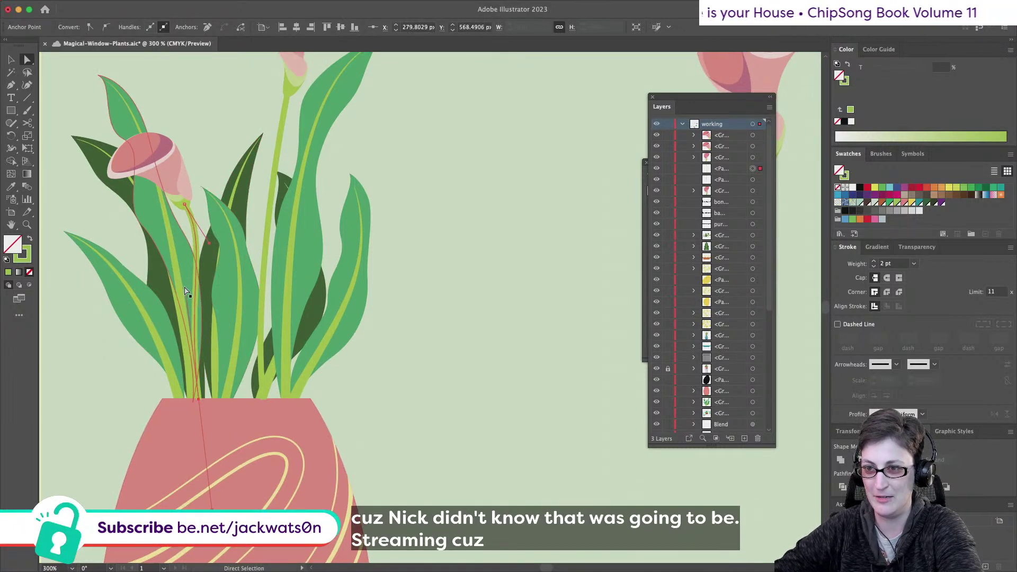
left_click_drag(185, 289, 195, 398)
key("super+shift+a")
Group the upright flower with its stem
scroll(275, 419, "down", 1)
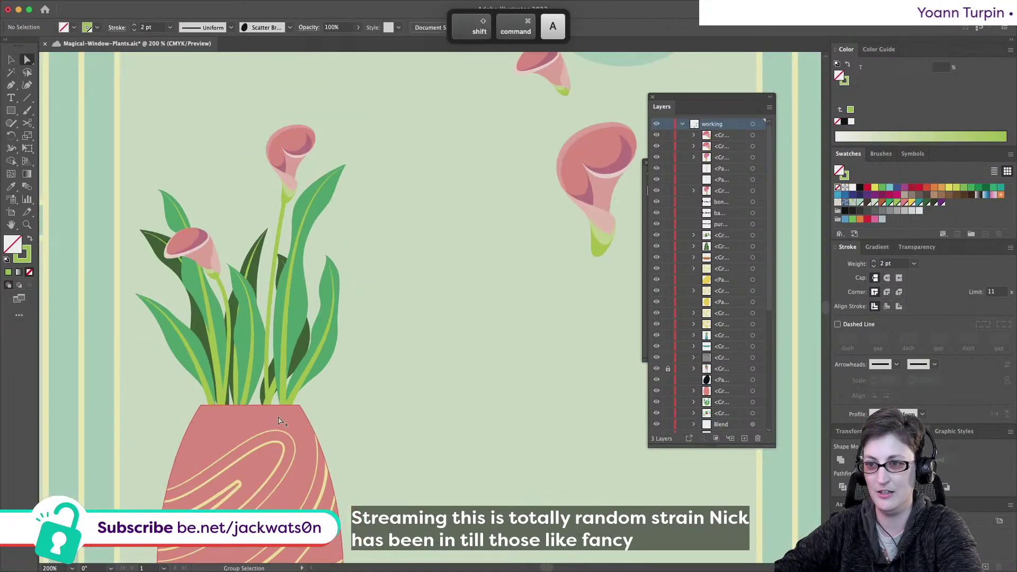
scroll(275, 418, "right", 2)
key("v")
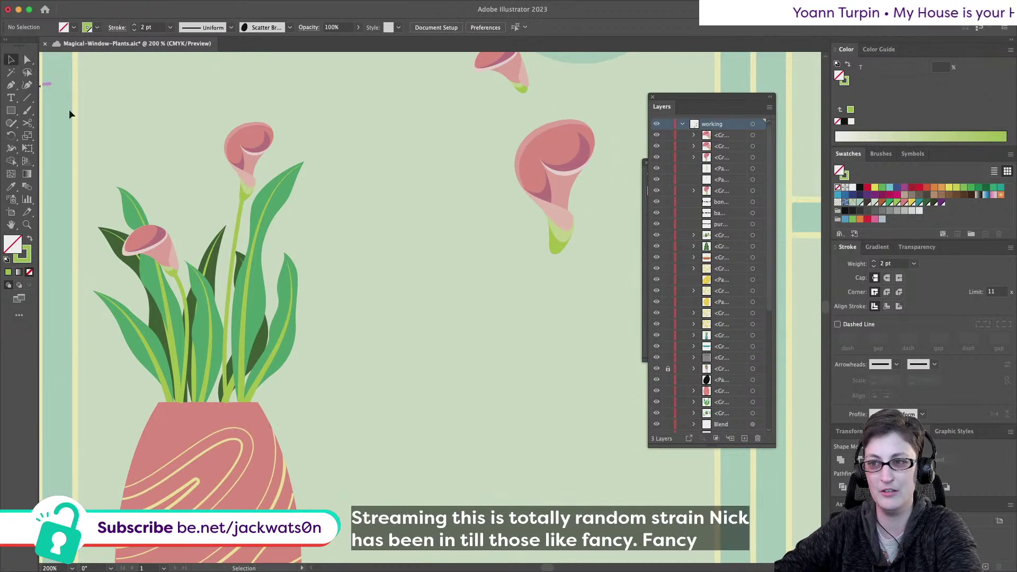
left_click(242, 169)
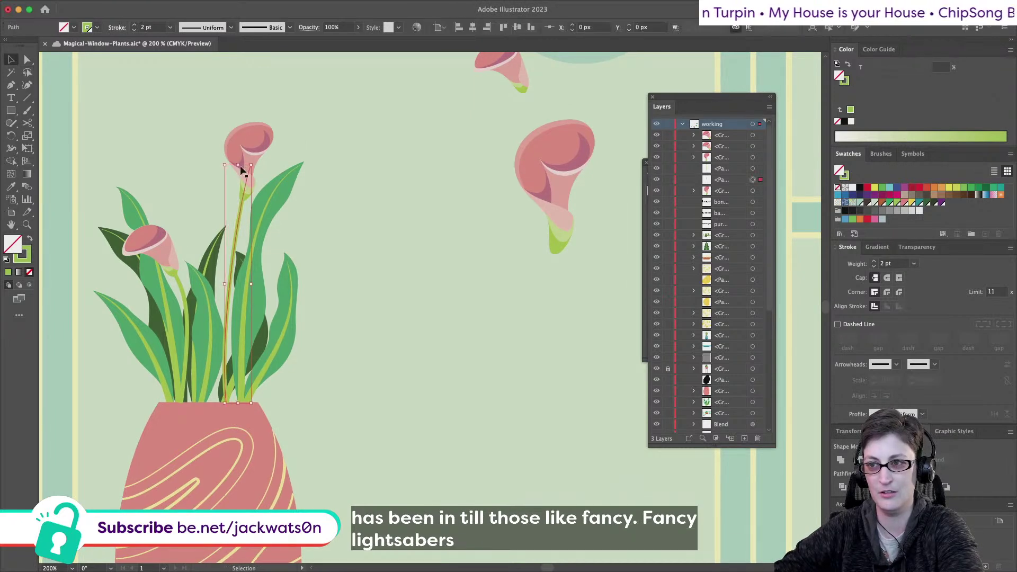
left_click(249, 133, "shift")
key("super+f")
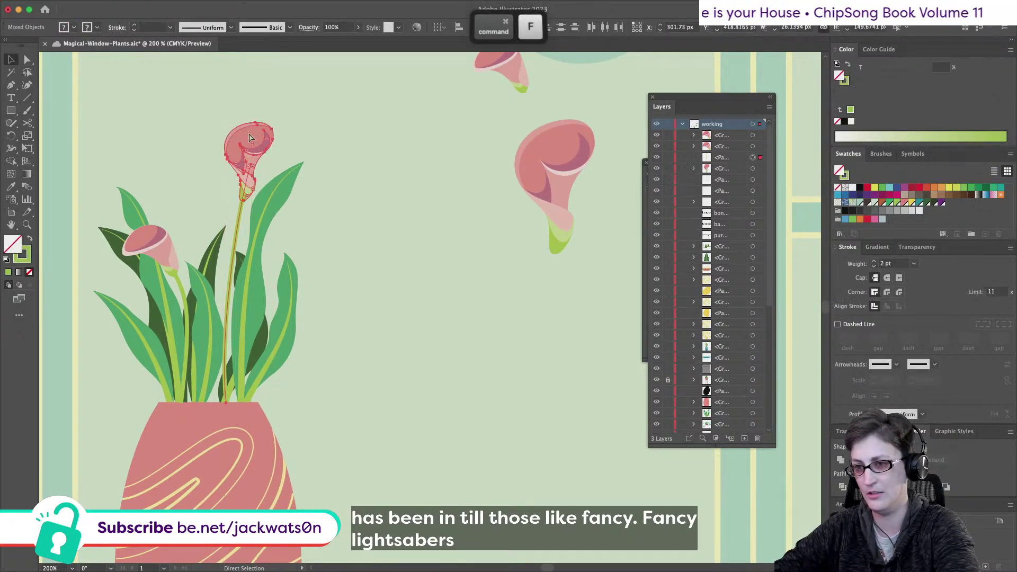
key("super")
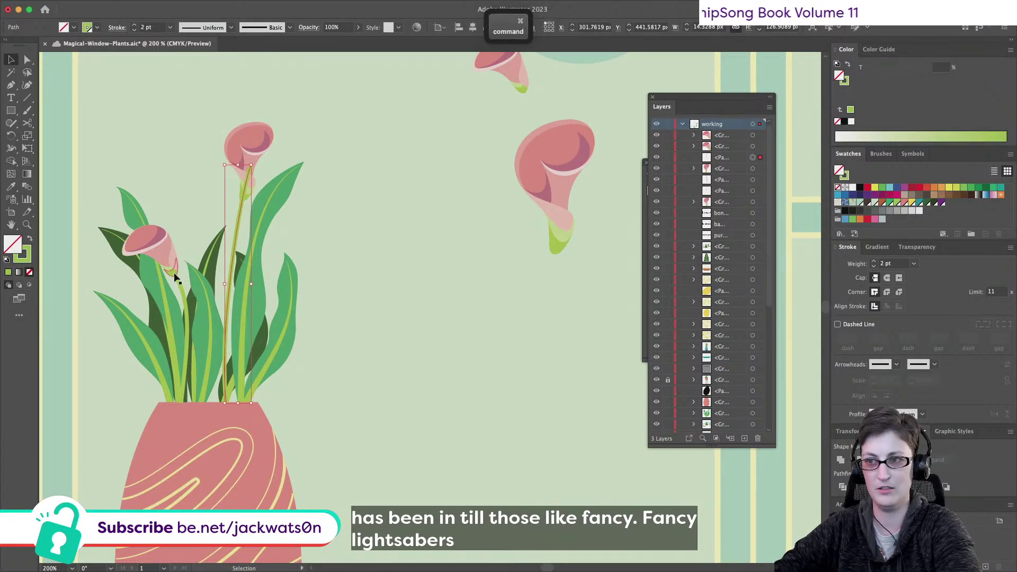
left_click(274, 127, "shift")
key("super+g")
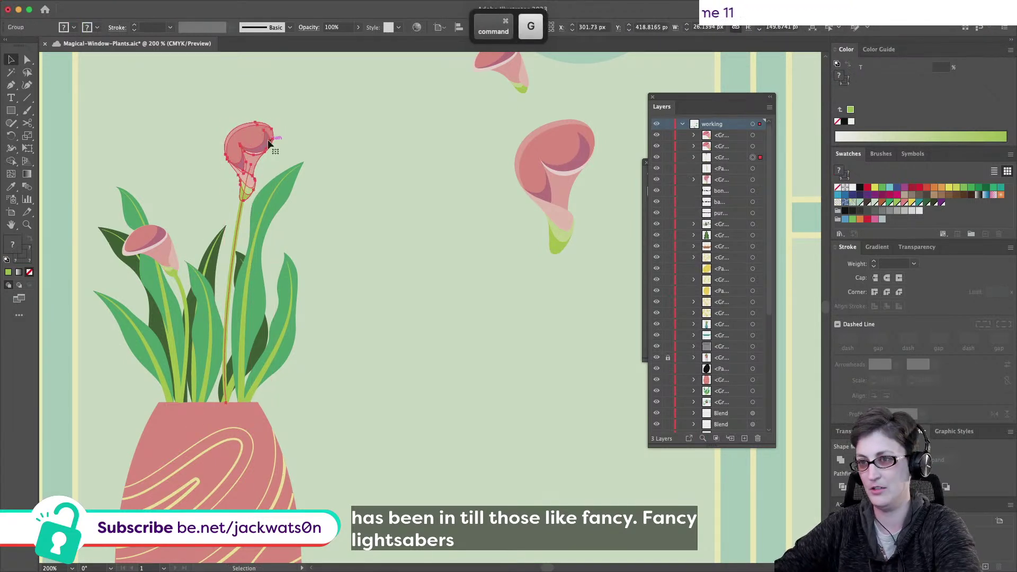
Group the tilted flower with its curved stem
left_click(182, 286)
left_click(151, 240, "shift")
key("super+g")
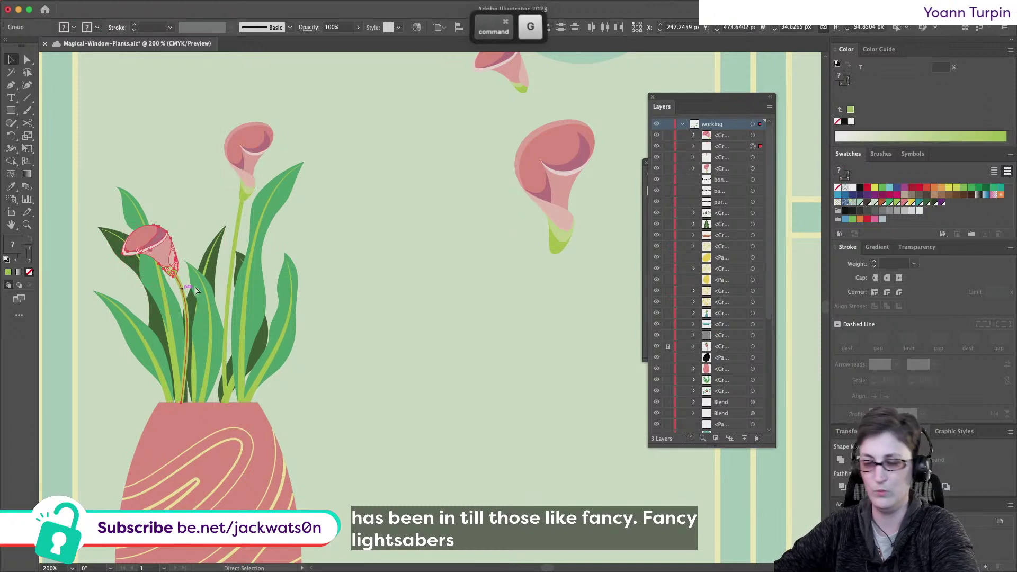
left_click(354, 275)
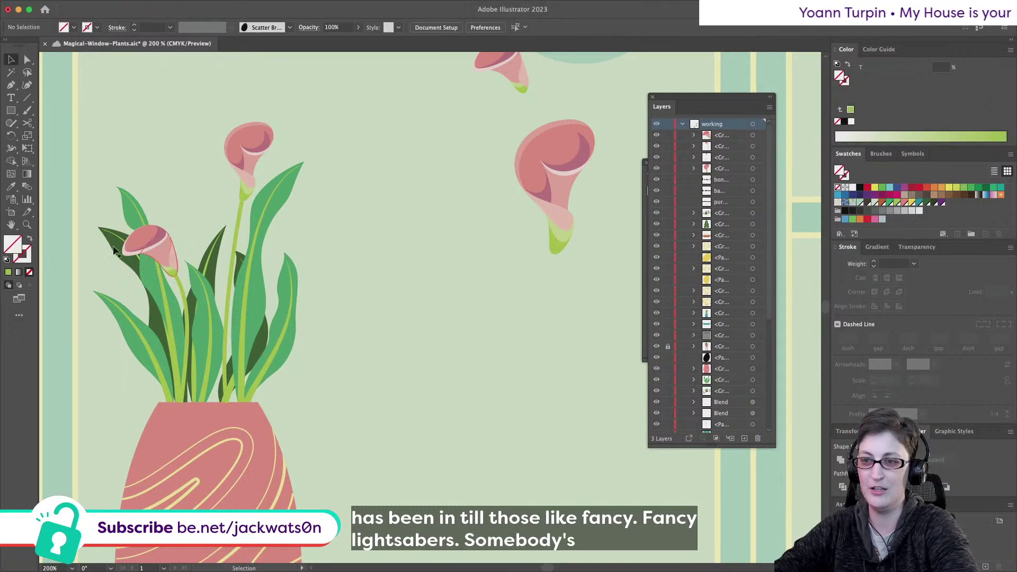
Shift the bottom anchor of the tilted flower's stem to the right along the pot's rim
left_click(27, 59)
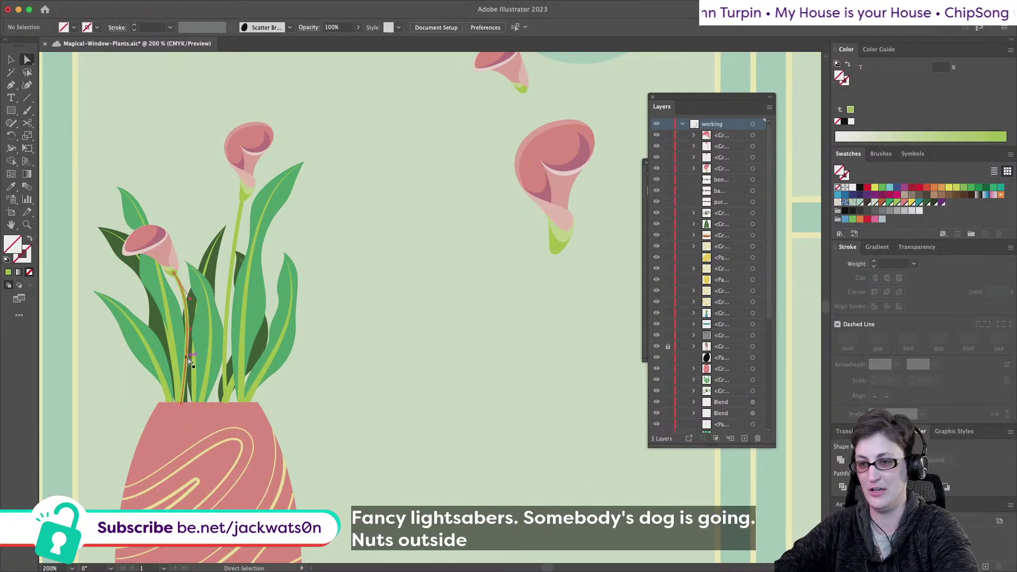
left_click(180, 402)
left_click_drag(180, 403, 197, 403)
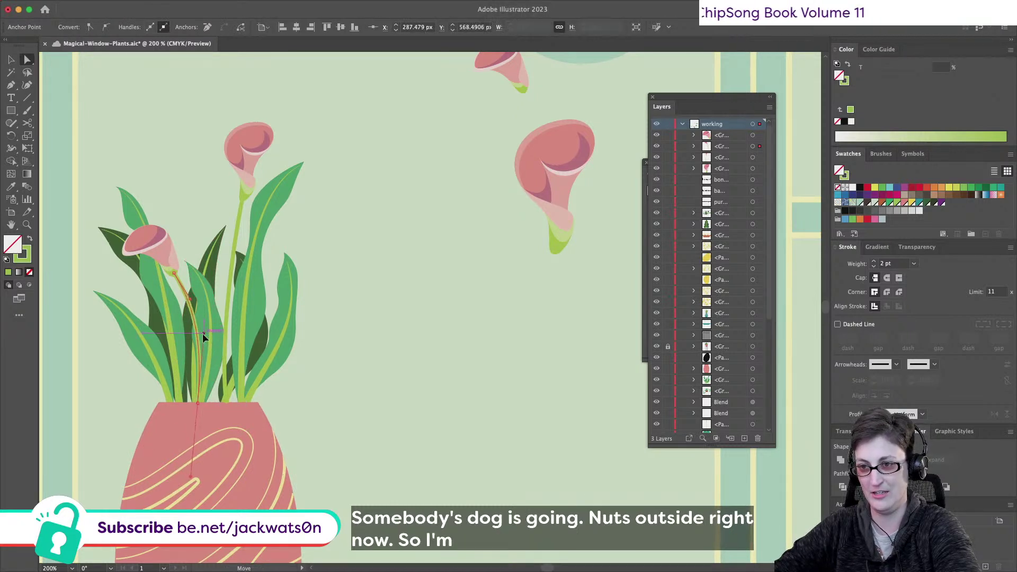
left_click(314, 364)
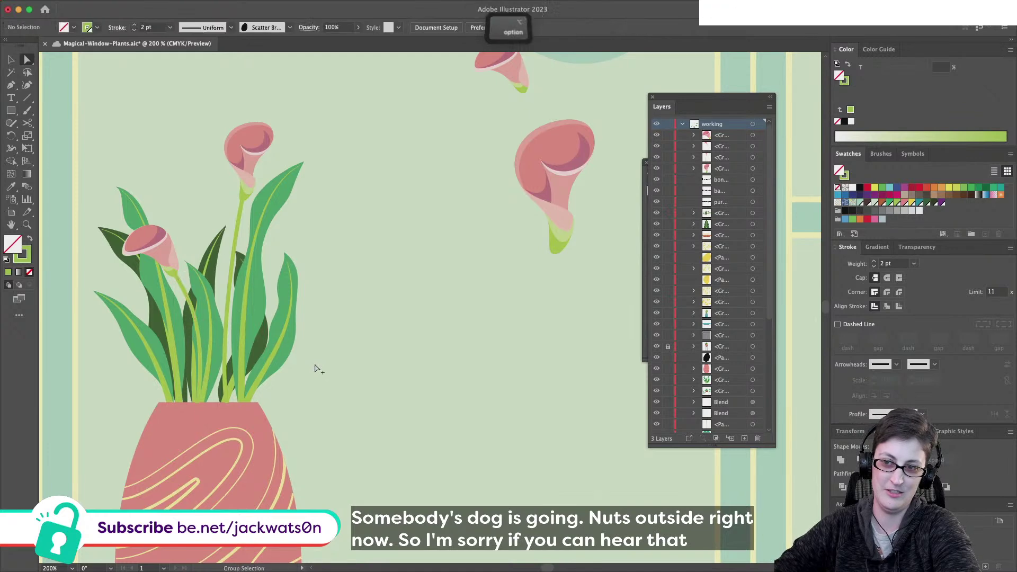
scroll(315, 370, "down", 1)
scroll(315, 368, "down", 1)
scroll(315, 368, "up", 1)
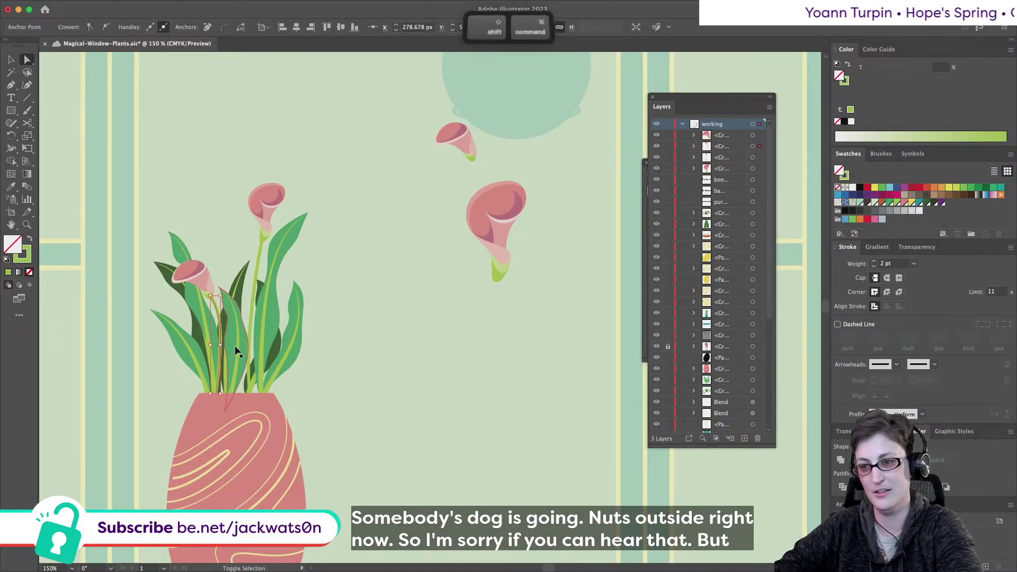
Reshape the lower curve of the tilted flower's stem by moving its bottom anchor's handle to the right
key("super+shift+z")
scroll(233, 350, "up", 2)
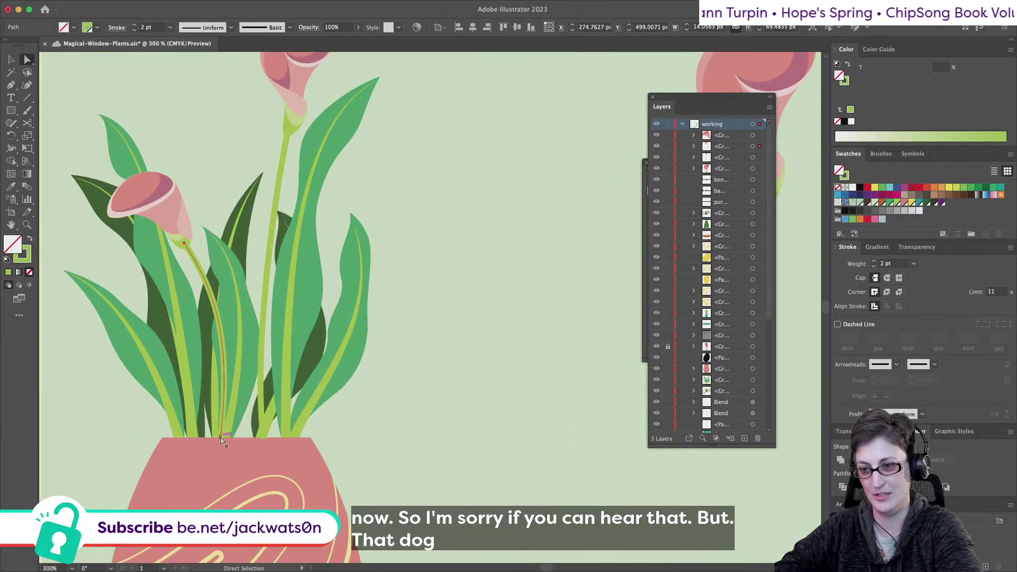
left_click_drag(220, 439, 223, 441)
mouse_move(219, 349)
left_mouse_down()
mouse_move(236, 342)
mouse_move(234, 354)
left_mouse_up()
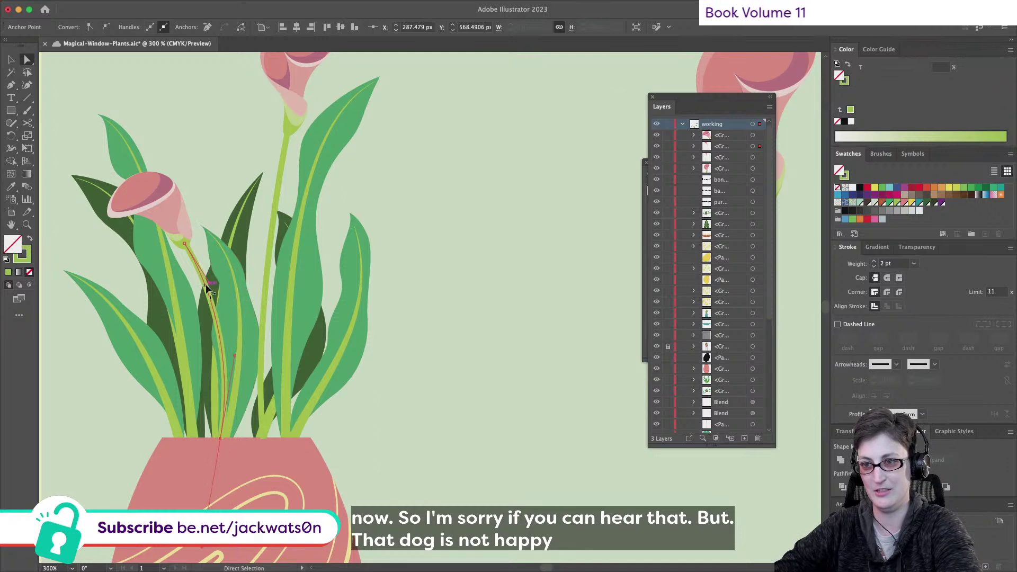
key("super+shift+a")
Move the two spare calla lily flowers from below the hanging pot to the area above the artboard, beside the loose leaf artwork
scroll(295, 259, "down", 10)
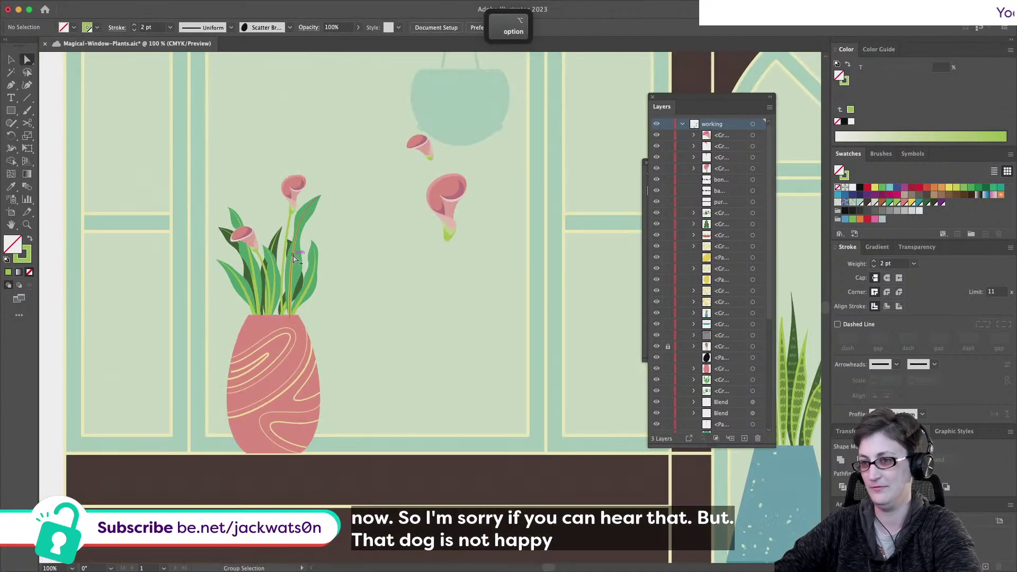
scroll(391, 254, "up", 3)
scroll(392, 253, "right", 2)
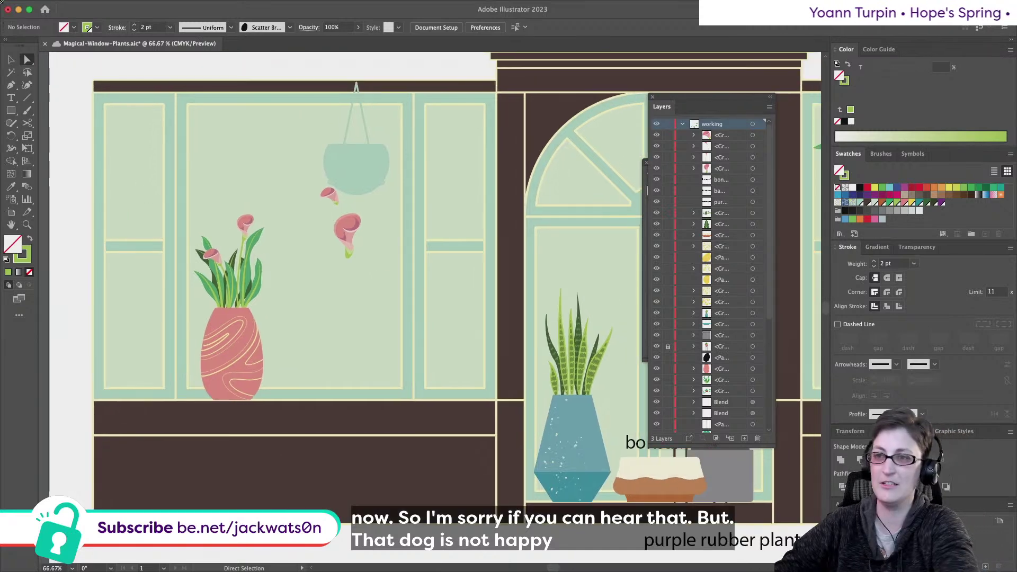
left_click(10, 59)
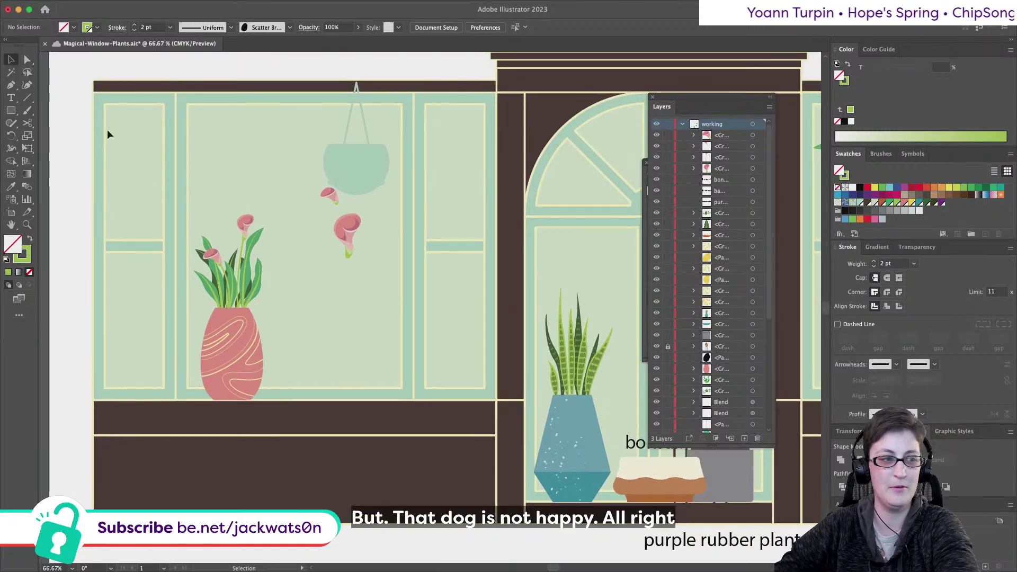
left_click(331, 200)
left_click(353, 231, "shift")
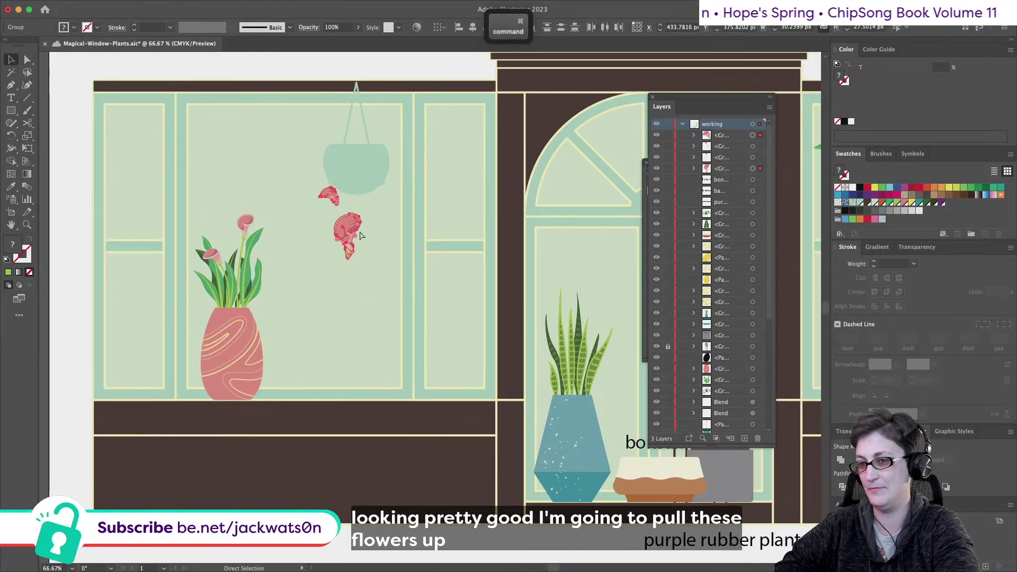
key("super+x")
scroll(359, 232, "down", 2)
scroll(359, 235, "down", 2)
scroll(359, 233, "up", 5)
scroll(359, 233, "right", 3)
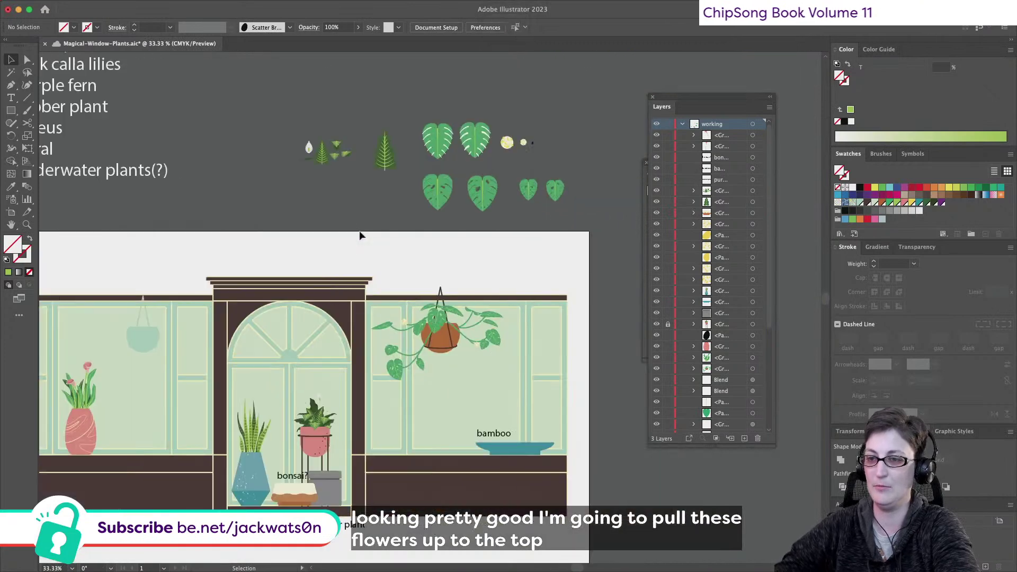
key("super+v")
left_click_drag(418, 304, 338, 220)
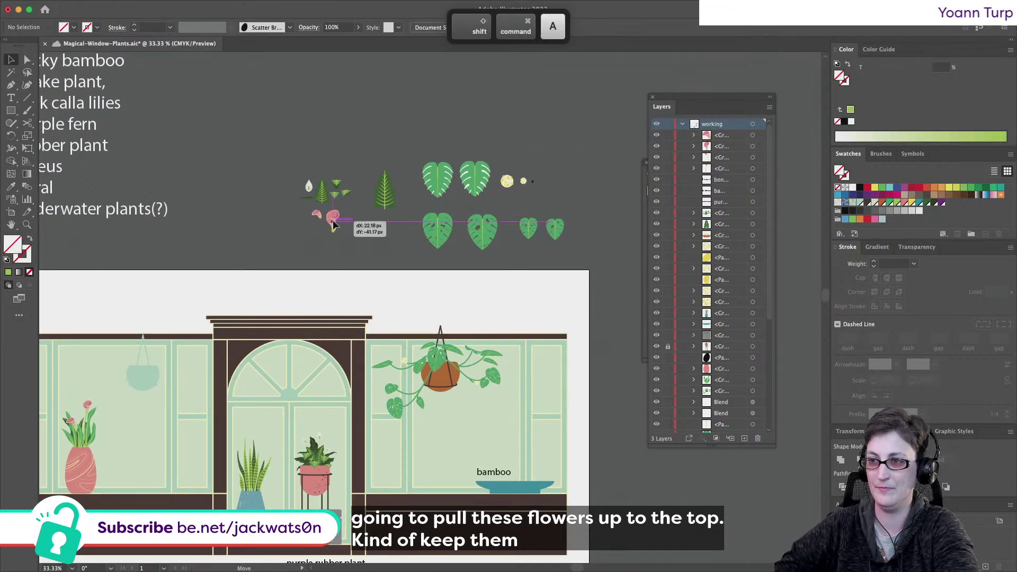
Try placing a duplicate of the tilted calla lily and its stem behind the pot's leaves
left_click(293, 223)
scroll(116, 408, "down", 2)
scroll(159, 392, "left", 4)
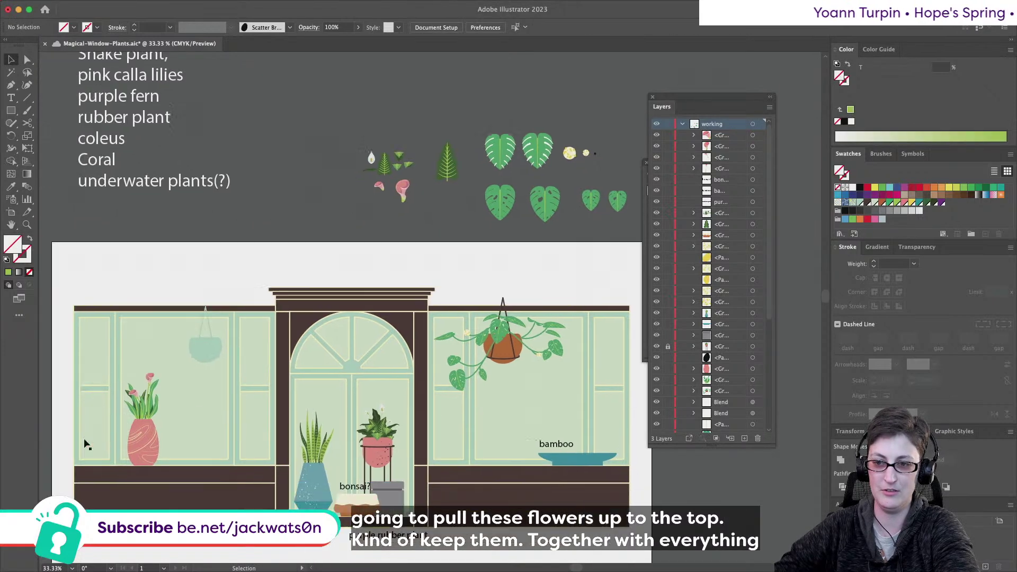
scroll(179, 381, "up", 3)
scroll(180, 382, "up", 2)
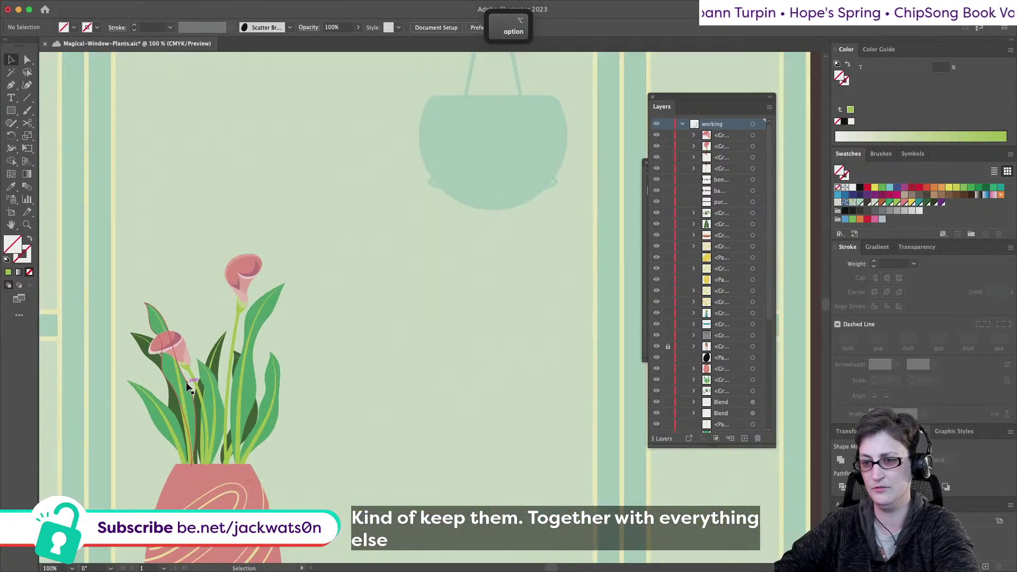
left_click(188, 361)
key("super+c")
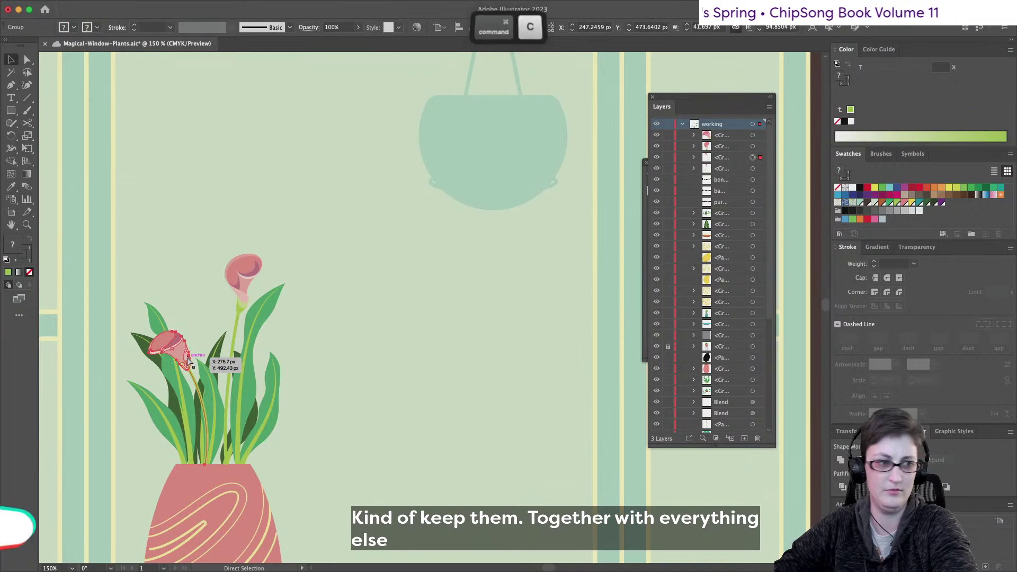
key("super+f")
left_click_drag(185, 357, 292, 348)
left_click_drag(227, 356, 207, 355)
key("super+x")
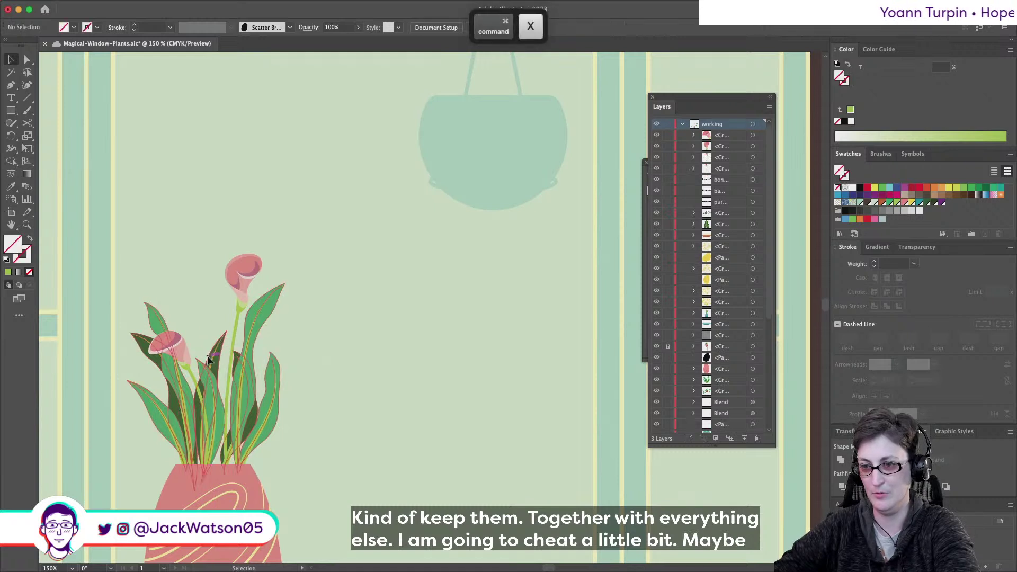
key("super+b")
left_click(317, 367)
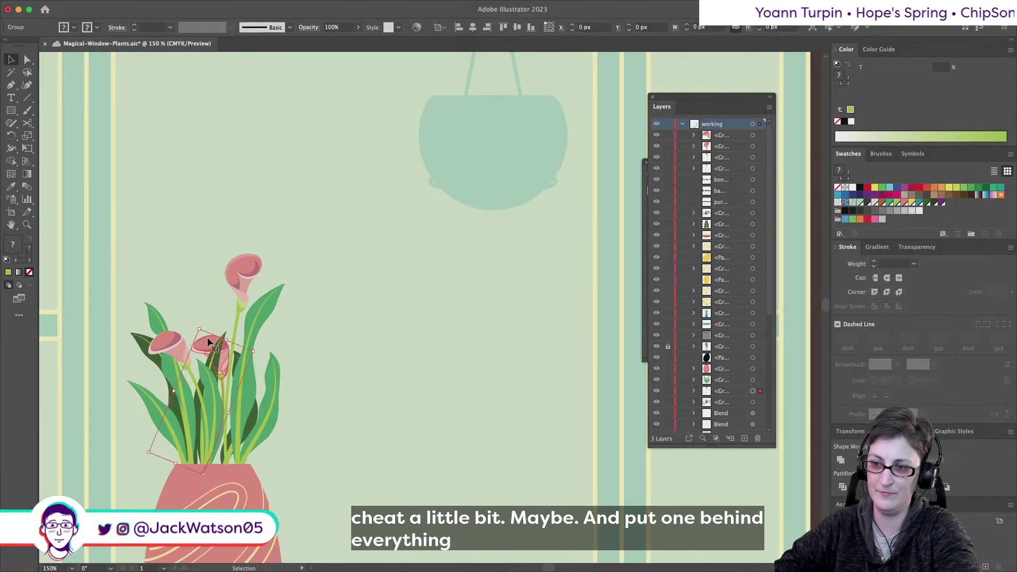
Try a smaller version of the duplicate calla lily between the two flowers and delete it
left_click(207, 337, "super")
mouse_move(228, 339)
left_mouse_down()
mouse_move(223, 365)
mouse_move(224, 343)
left_mouse_up()
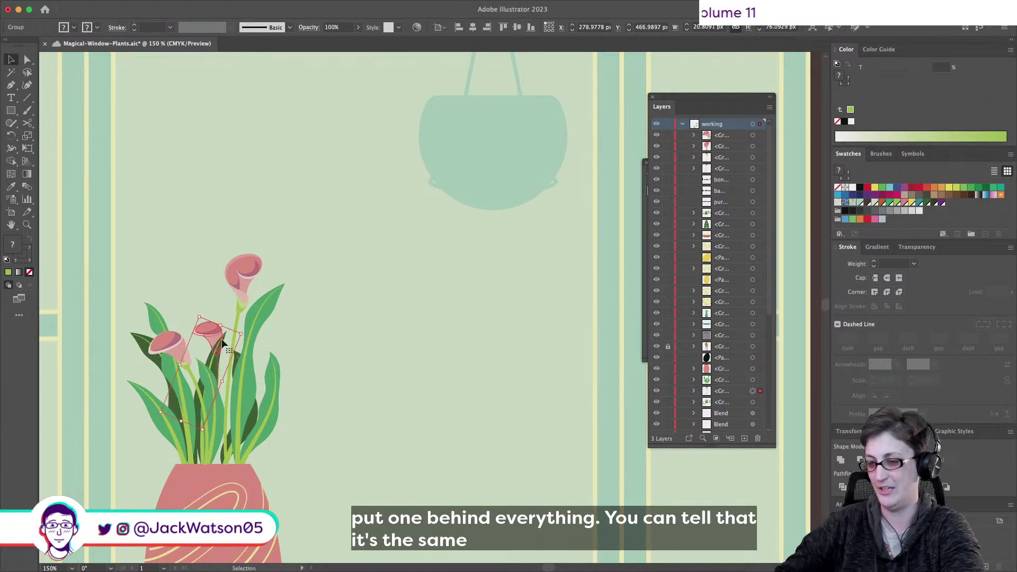
key("Delete")
scroll(238, 336, "down", 1)
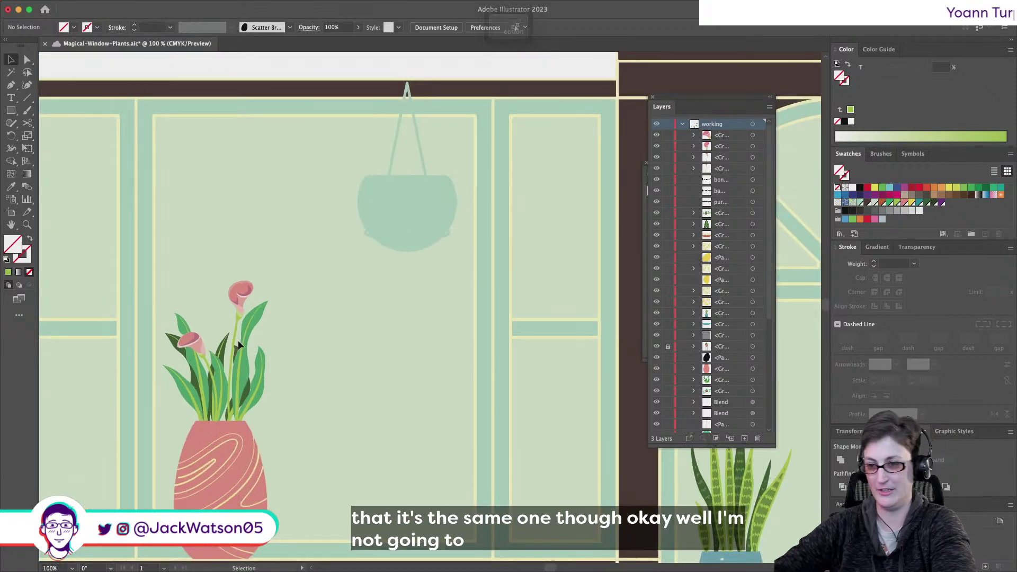
Group the calla lily flowers with their leaves and place the group behind the pink pot
left_click(254, 415)
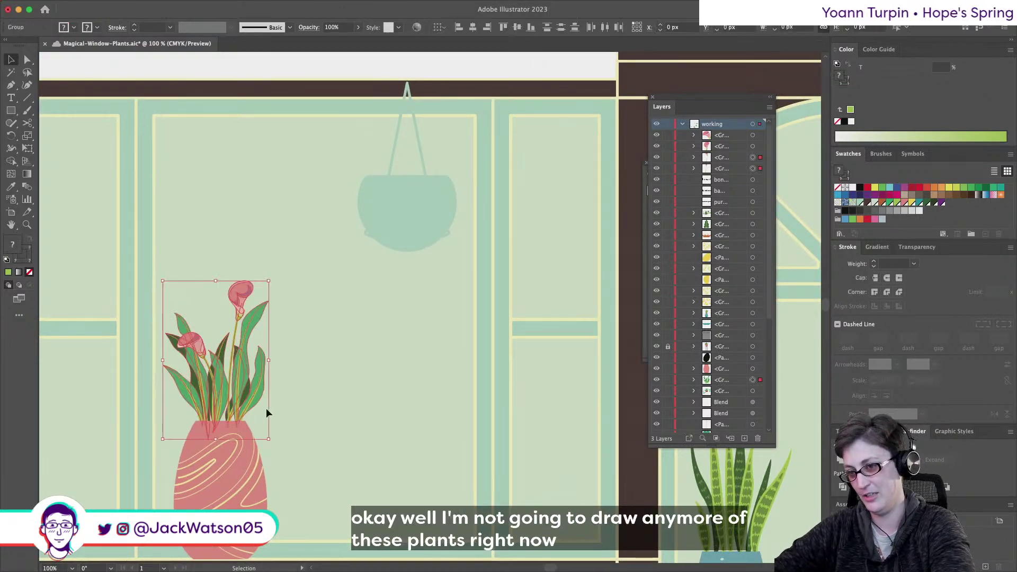
key("super+g")
left_click(262, 403)
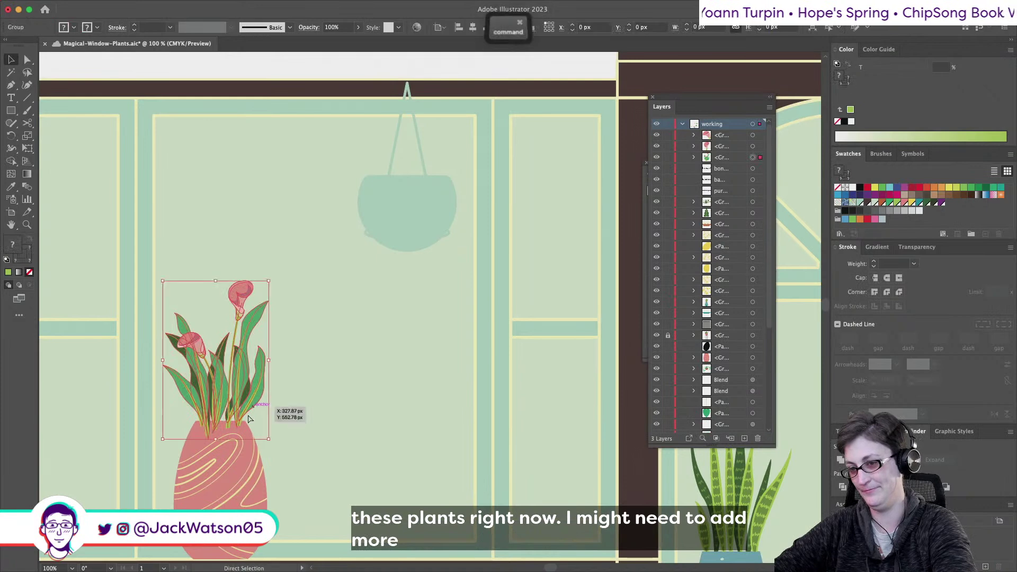
key("super+x")
key("super+b")
left_click(251, 383)
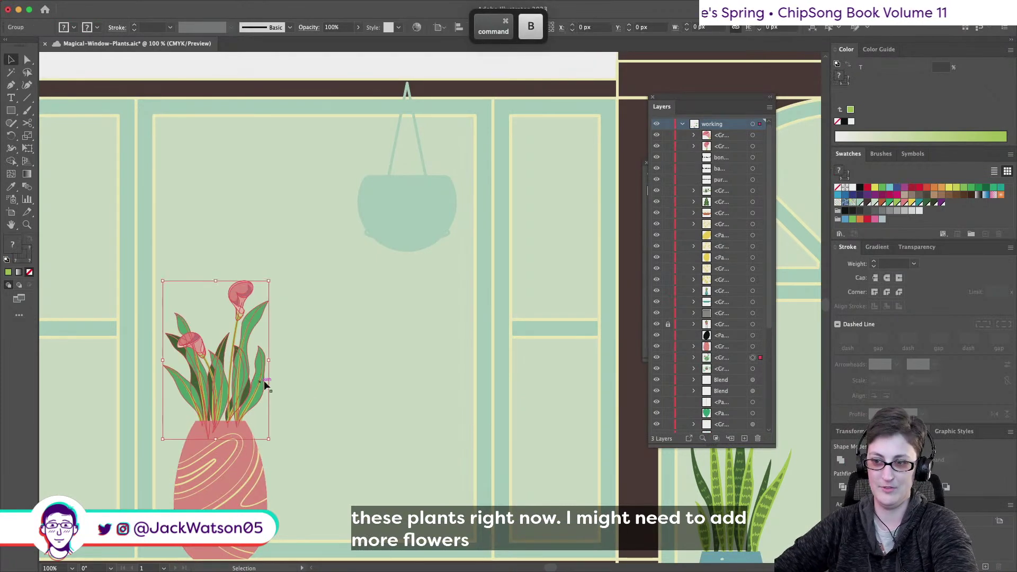
Save the illustration with the finished calla lily plant
left_click(402, 434)
key("super+minus")
scroll(392, 431, "down", 3)
scroll(392, 431, "right", 10)
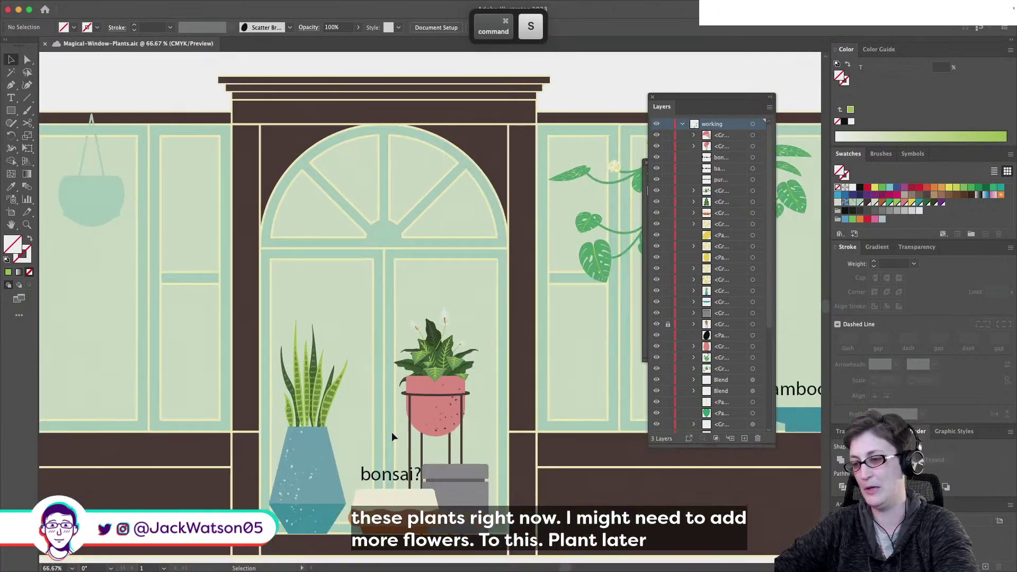
key("super+minus")
scroll(391, 431, "left", 8)
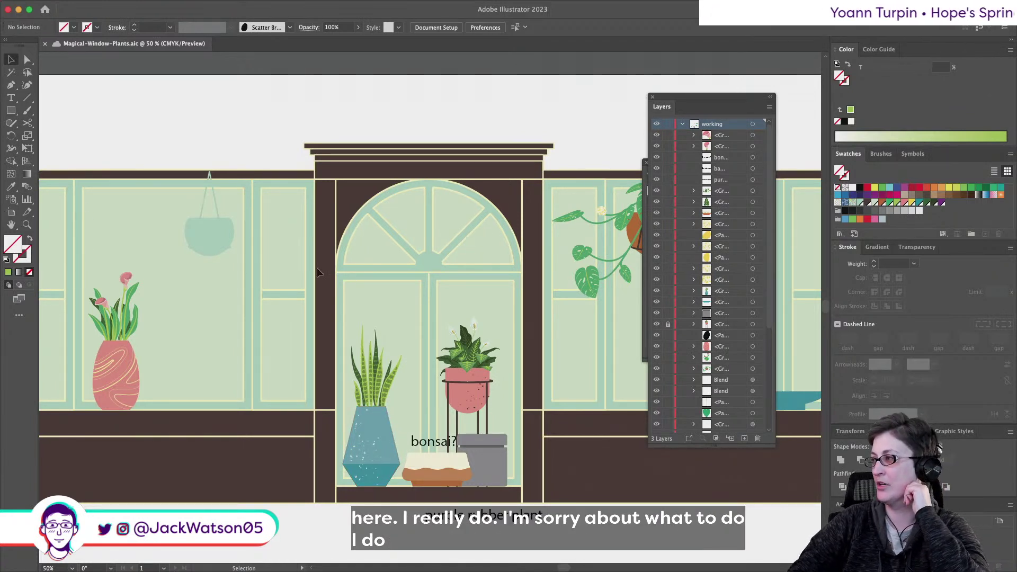
scroll(450, 342, "down", 3, "alt")
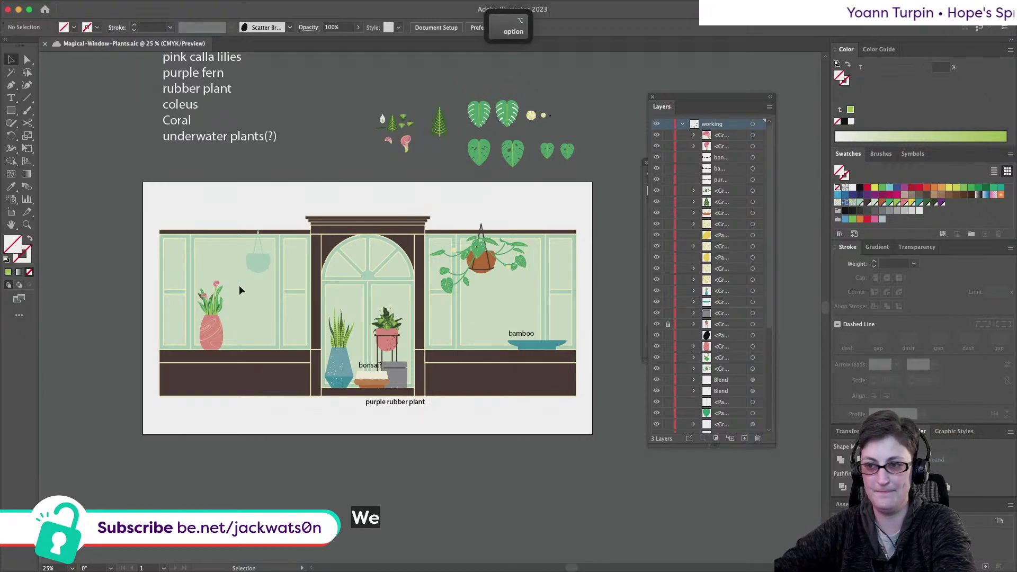
scroll(240, 290, "up", 3)
scroll(239, 291, "down", 3)
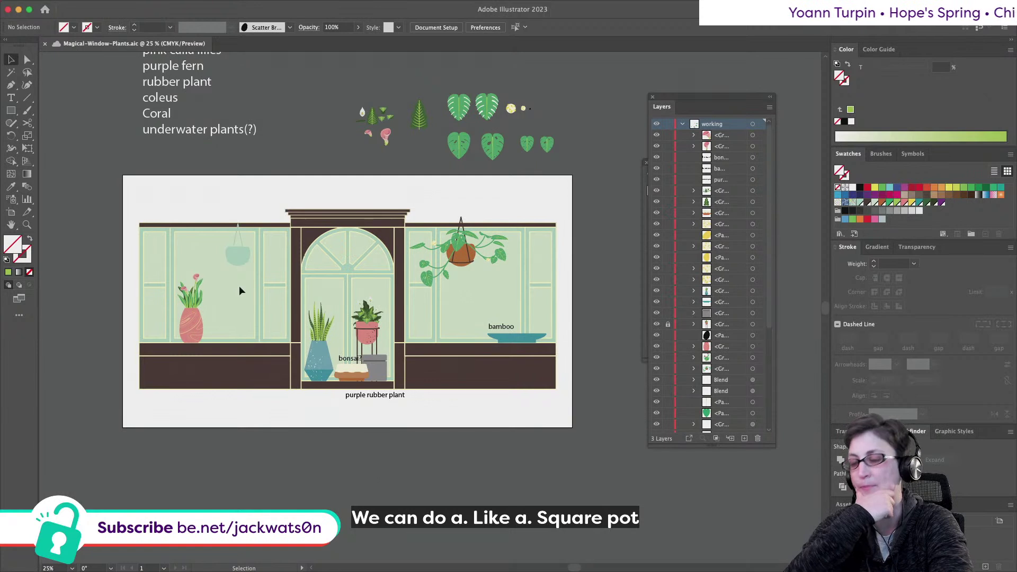
Move the pale green hanging pot off the artboard, beside the loose leaf artwork
left_click(505, 338)
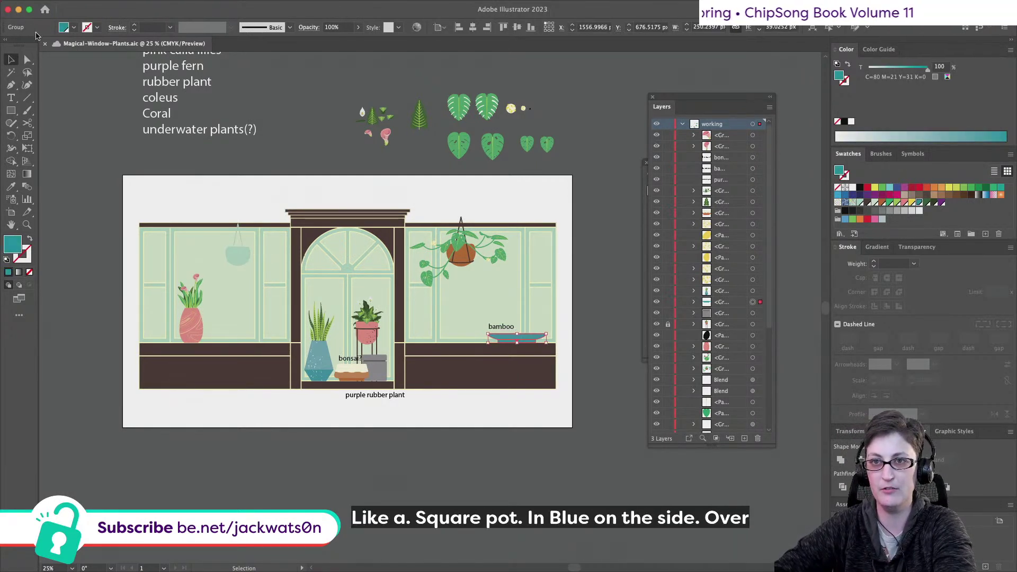
key("shift+super+a")
left_click(235, 256)
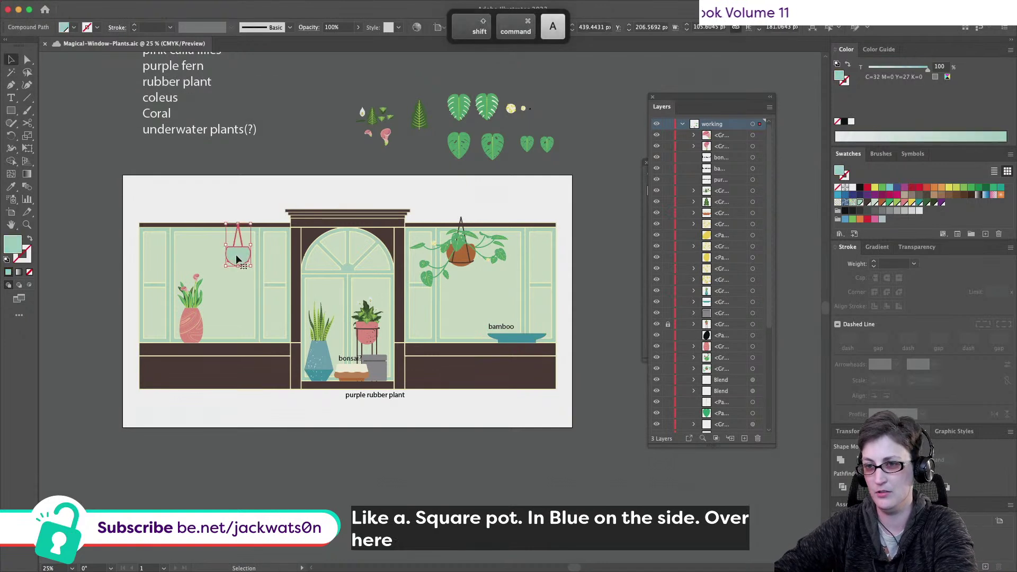
left_click_drag(235, 256, 585, 147)
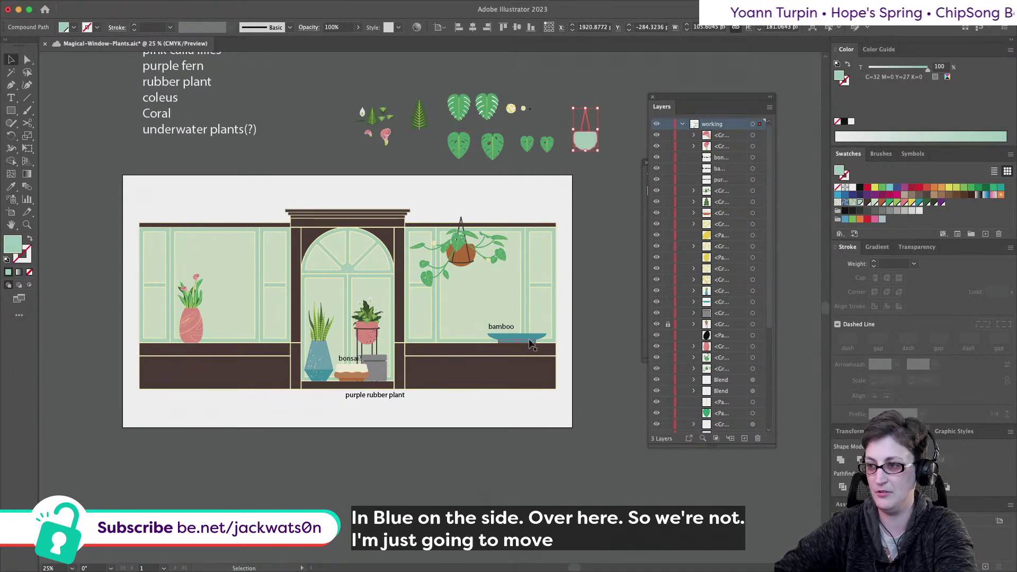
Draw a pot about 93 by 107 px in the blue dish's teal, high in the left window, with its base tapered inward
key("super+shift+a")
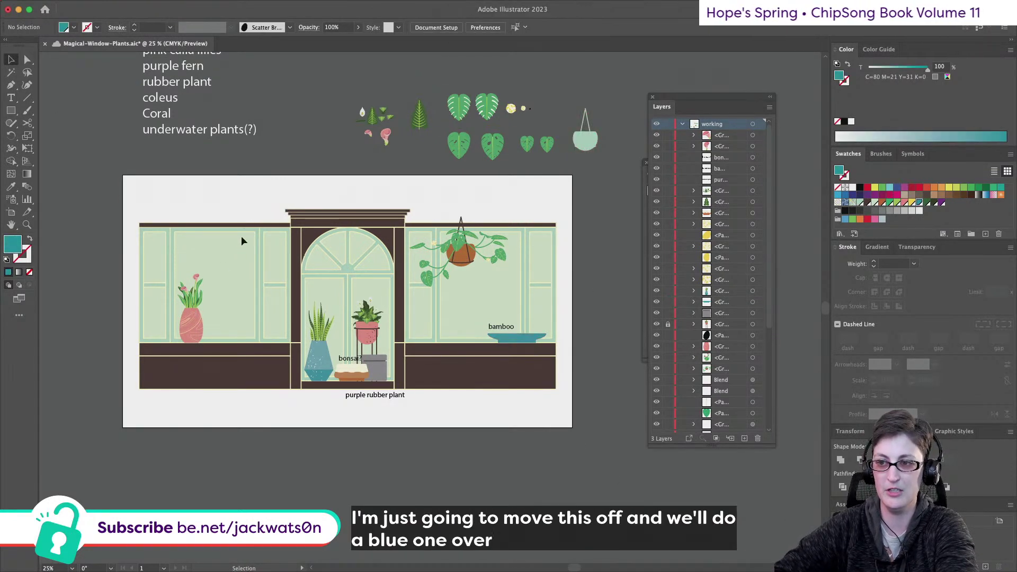
scroll(228, 275, "up", 1)
scroll(237, 283, "up", 2)
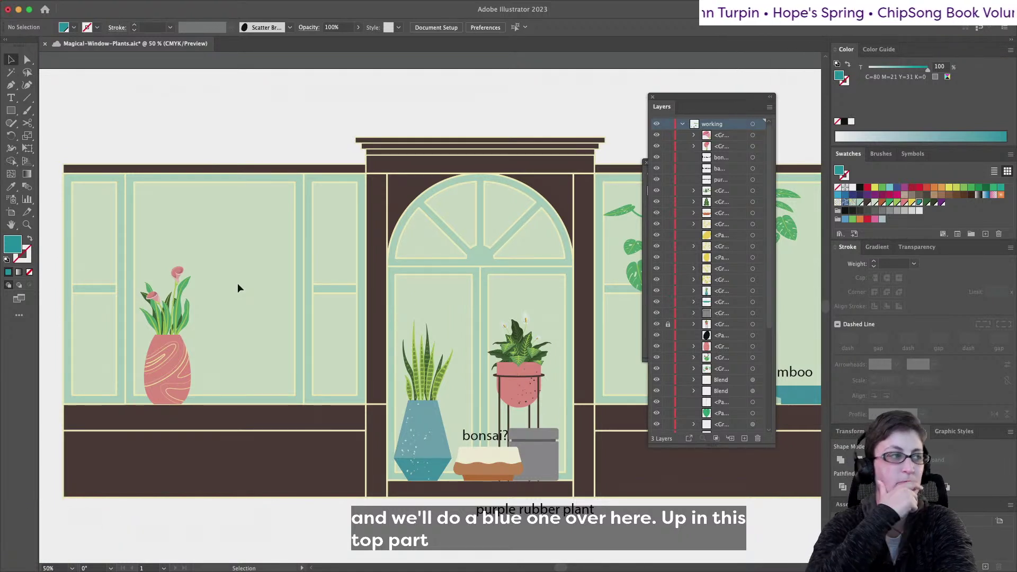
key("super+equal")
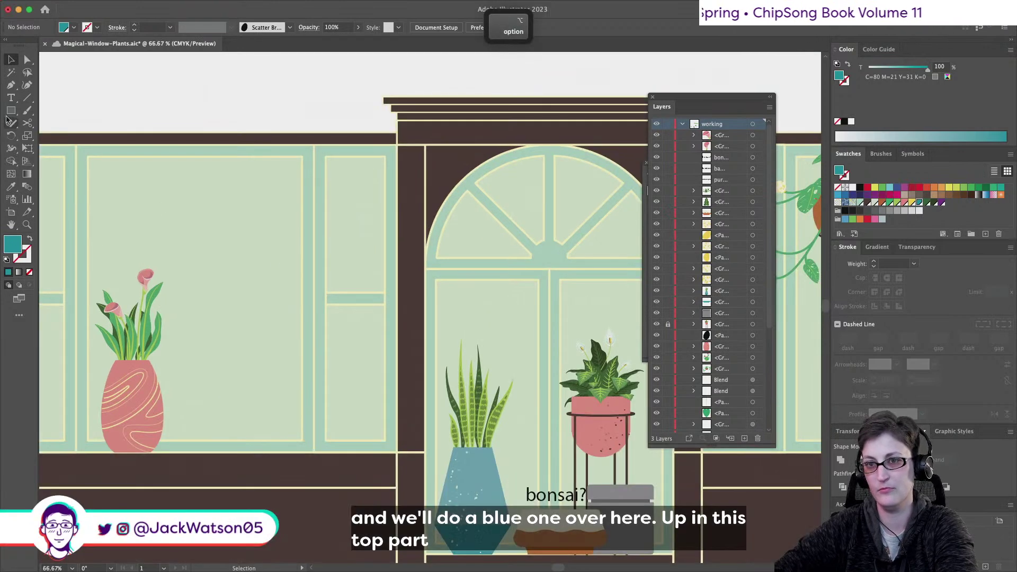
left_click(10, 112)
mouse_move(210, 200)
left_mouse_down()
mouse_move(289, 273)
mouse_move(266, 262)
mouse_move(220, 274)
left_mouse_up()
left_click(26, 150)
key("v")
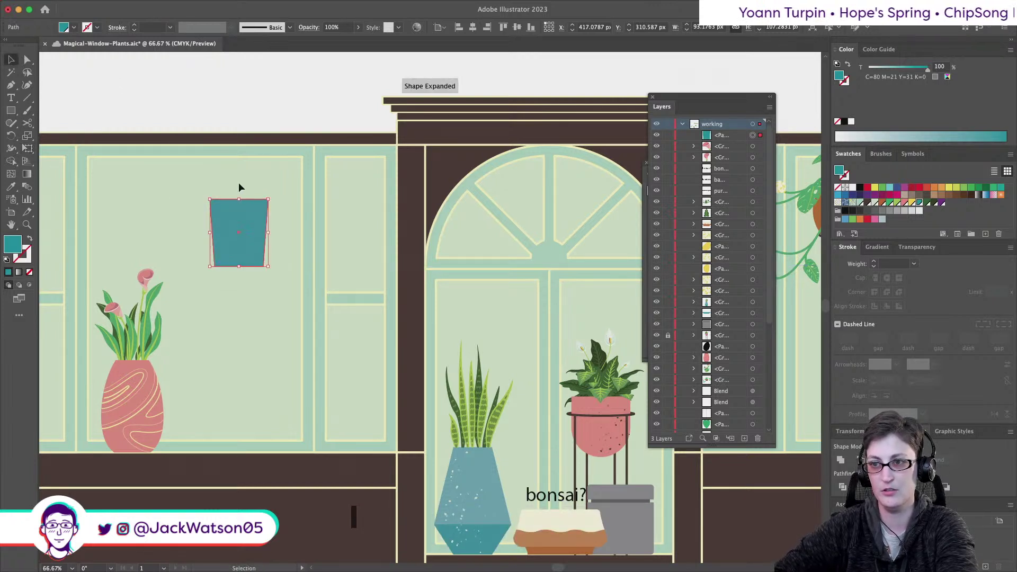
left_click_drag(234, 198, 239, 217)
key("alt")
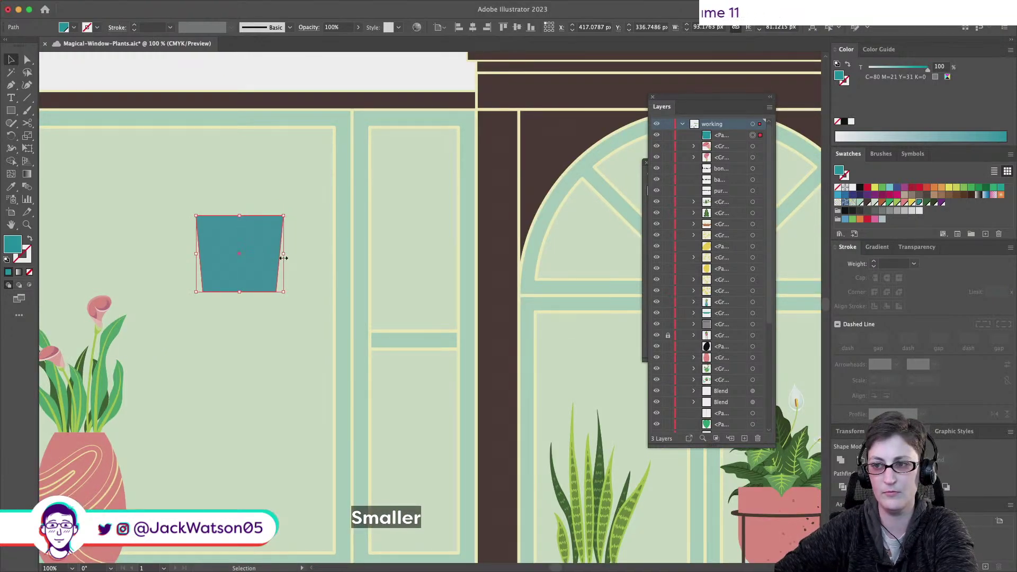
key("ctrl+z")
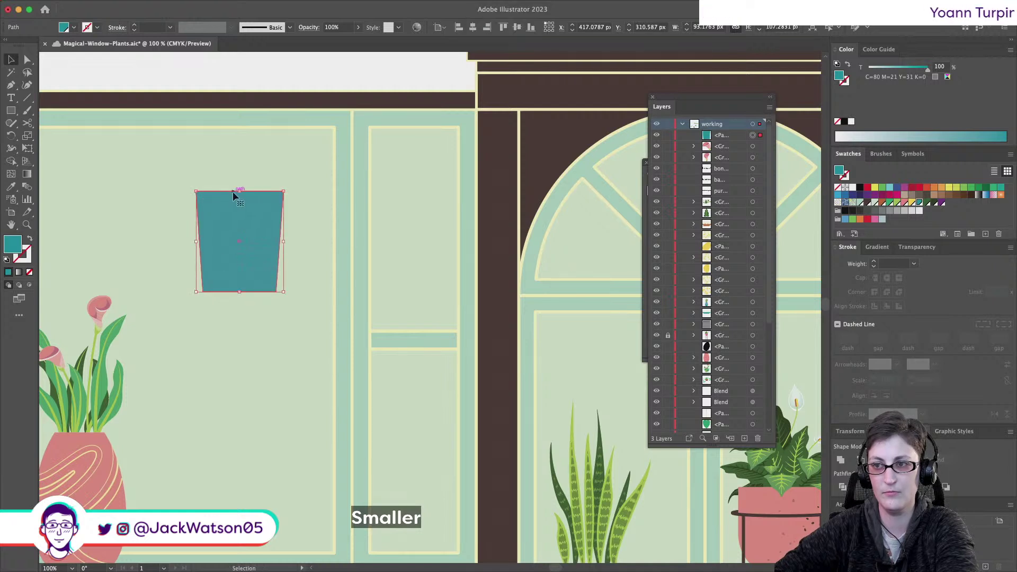
Scale the teal pot down proportionally and convert its two top anchors to smooth points
left_click_drag(239, 192, 265, 215)
key("a")
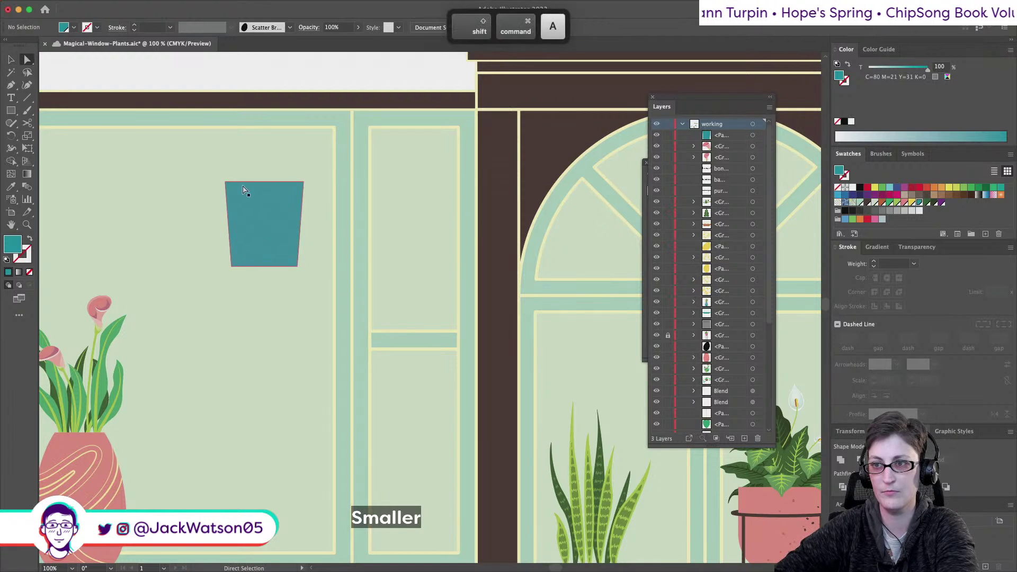
left_click(225, 182)
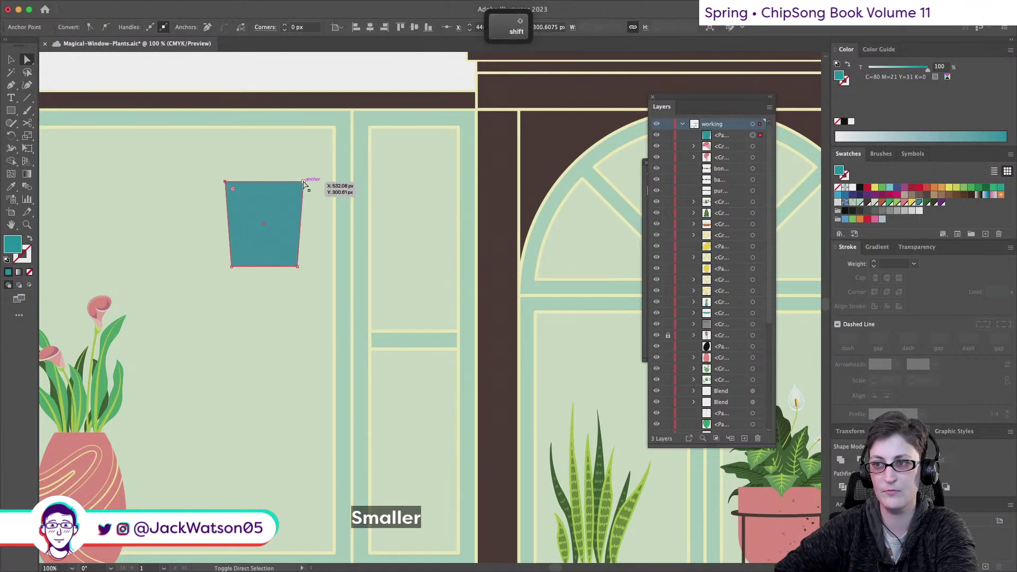
left_click(303, 181, "shift")
left_click(106, 27)
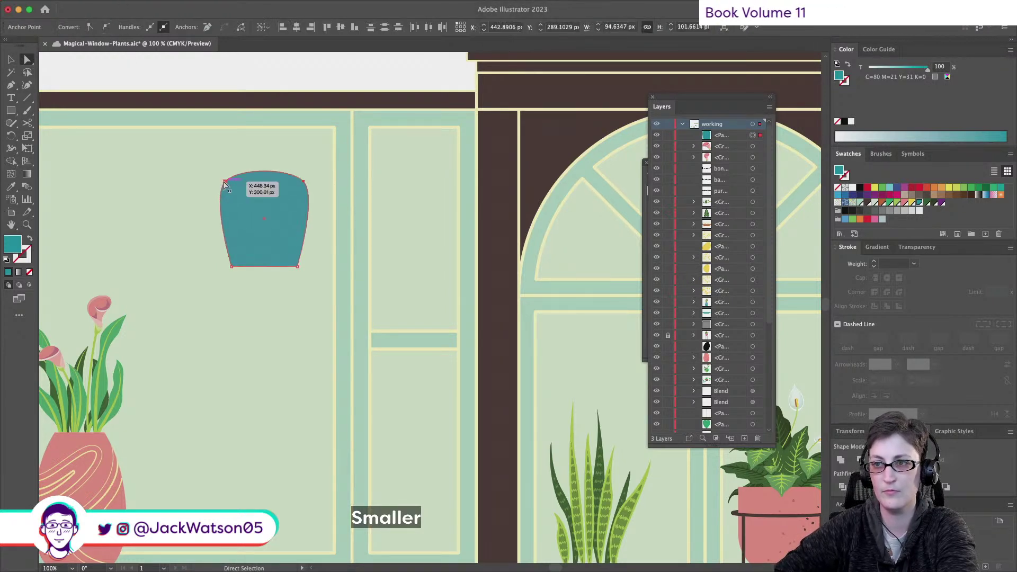
Flatten the teal pot's rim by collapsing the top anchors' inner handles, keeping the sides curved
left_click_drag(240, 170, 225, 183)
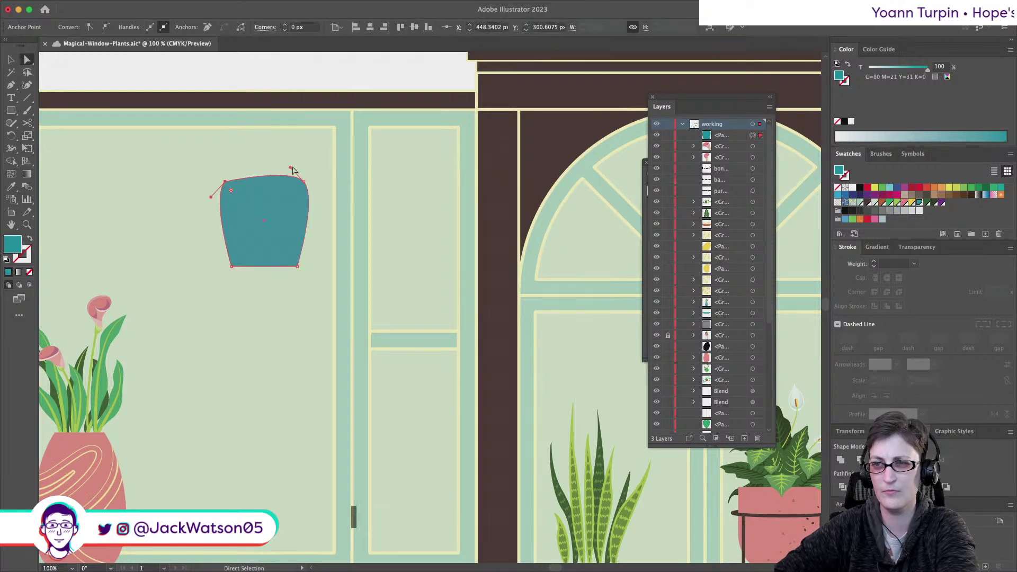
left_click_drag(290, 170, 303, 180)
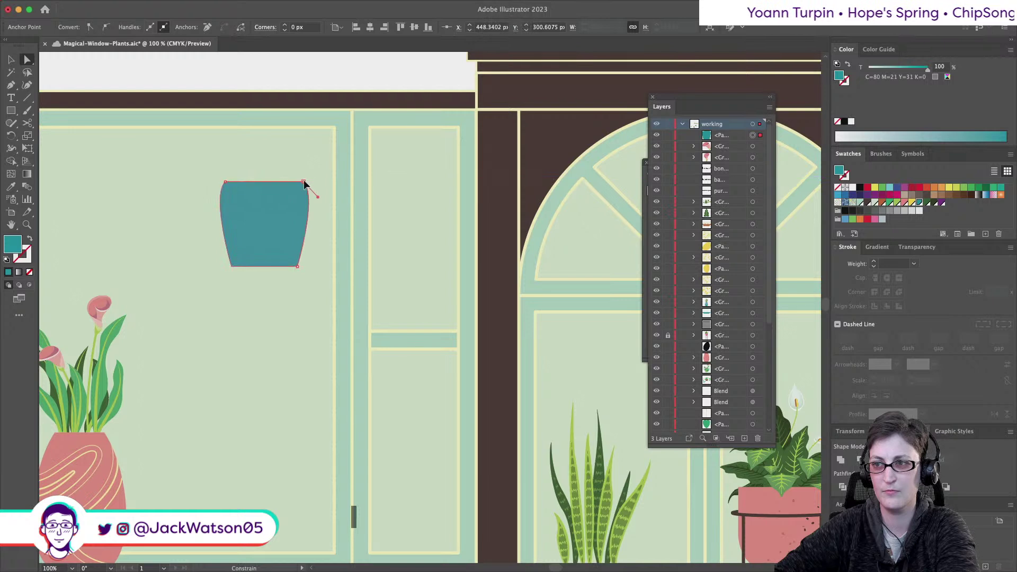
key("super+shift+a")
Round the two bottom corners of the teal pot
scroll(284, 299, "up", 1)
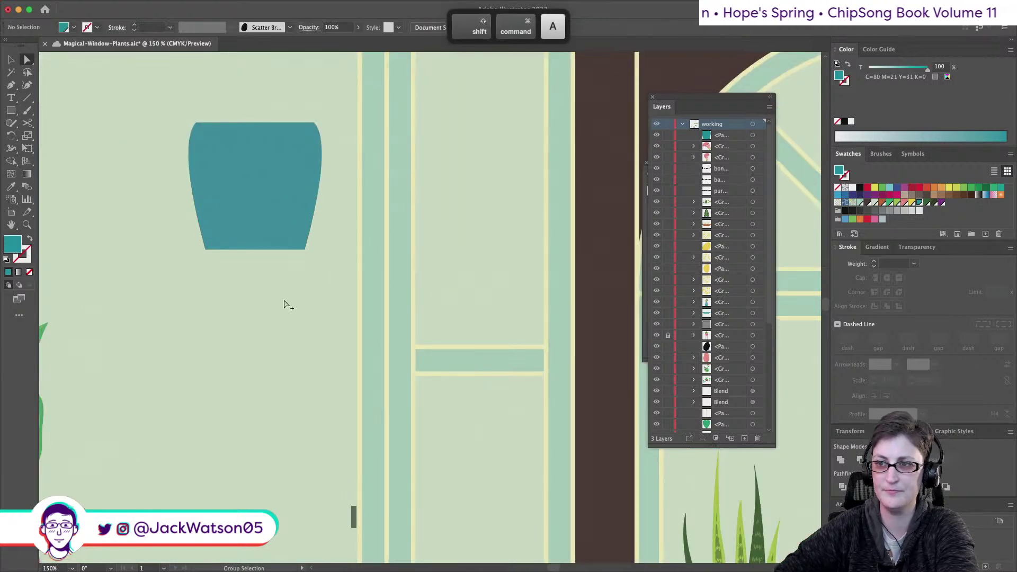
left_click_drag(199, 255, 291, 233)
key("super+shift+a")
scroll(334, 268, "down", 1)
scroll(331, 270, "down", 1)
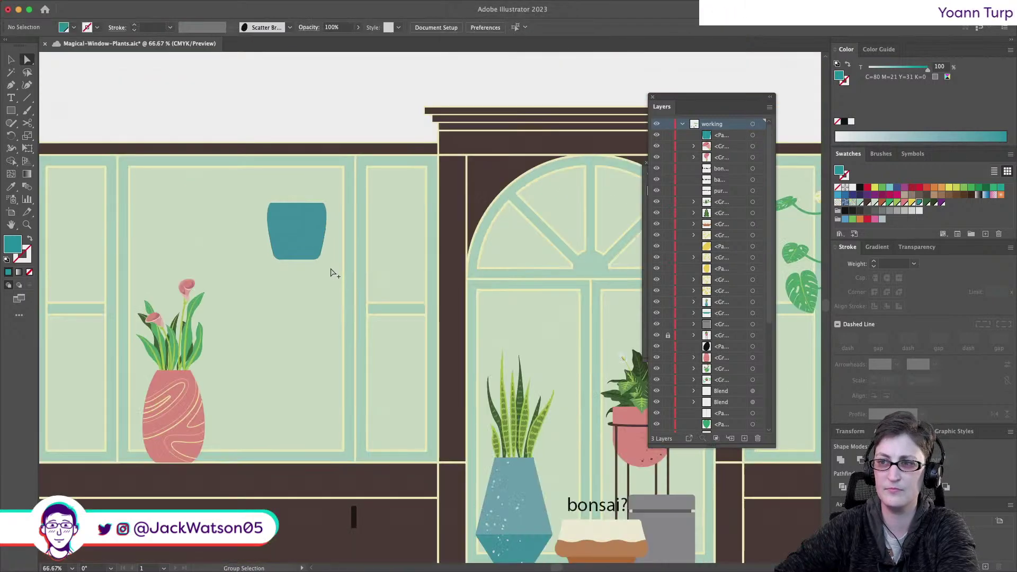
Slightly adjust the corner rounding at the top of the teal pot
scroll(331, 270, "up", 3)
scroll(315, 261, "up", 5)
scroll(315, 261, "left", 5)
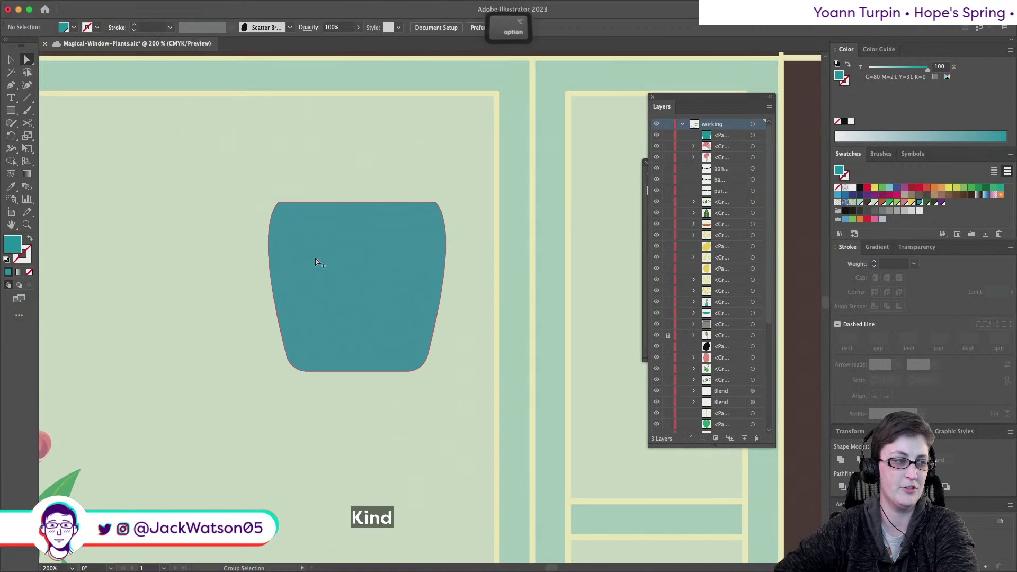
scroll(316, 262, "down", 1)
scroll(329, 267, "right", 1)
left_click(344, 280)
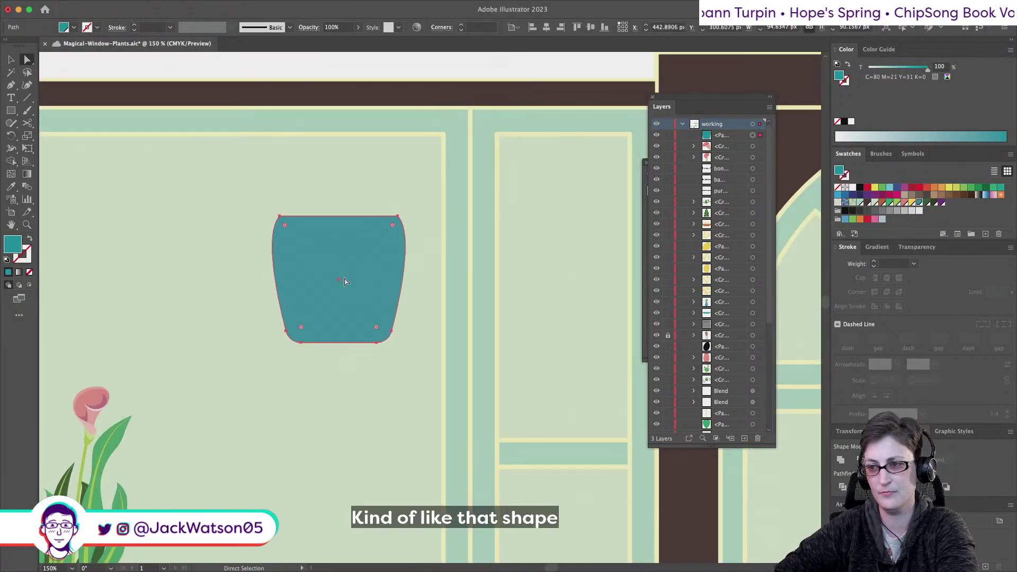
scroll(344, 284, "down", 1)
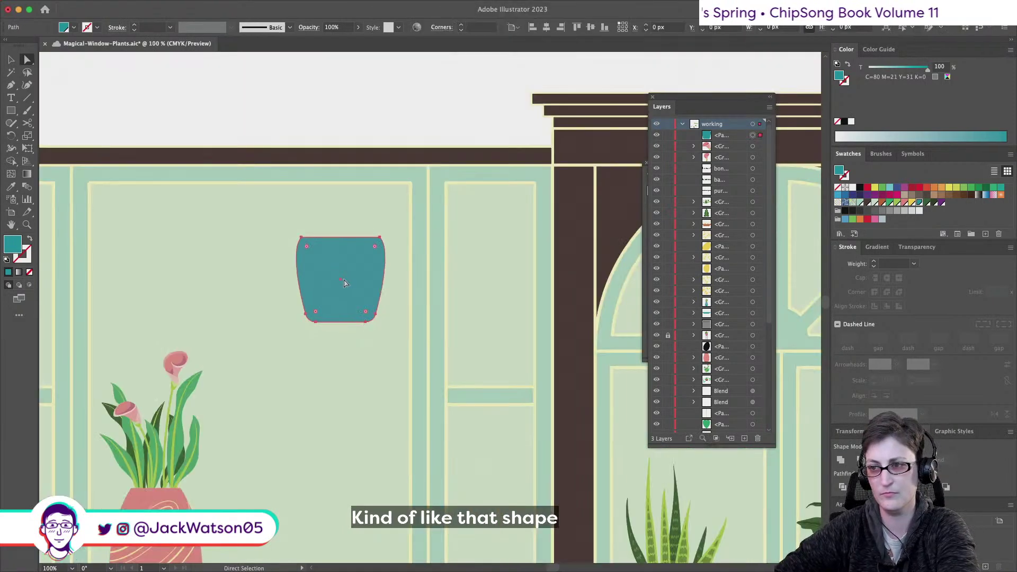
left_click_drag(307, 249, 305, 246)
key("shift+super+a")
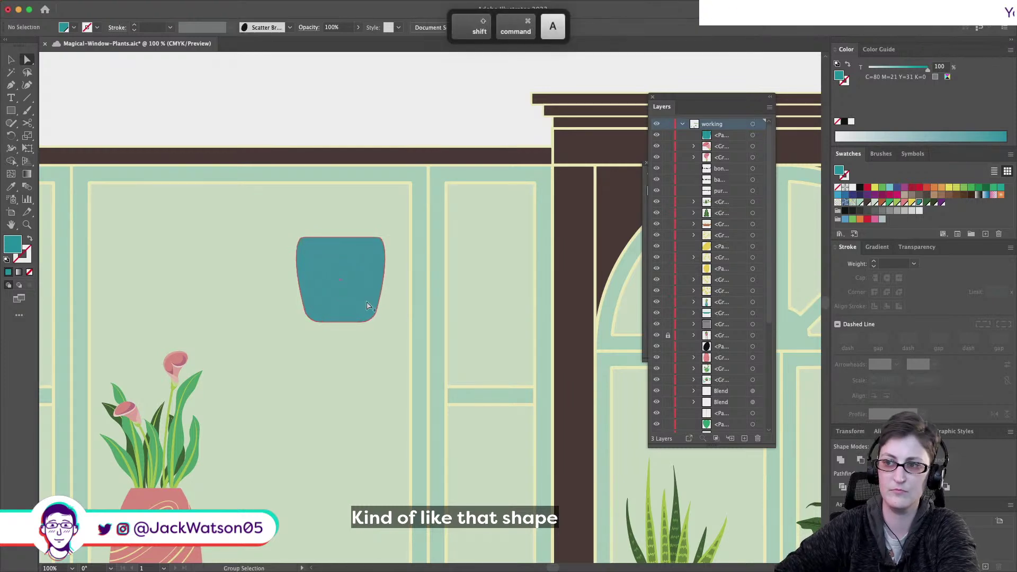
scroll(365, 301, "down", 1)
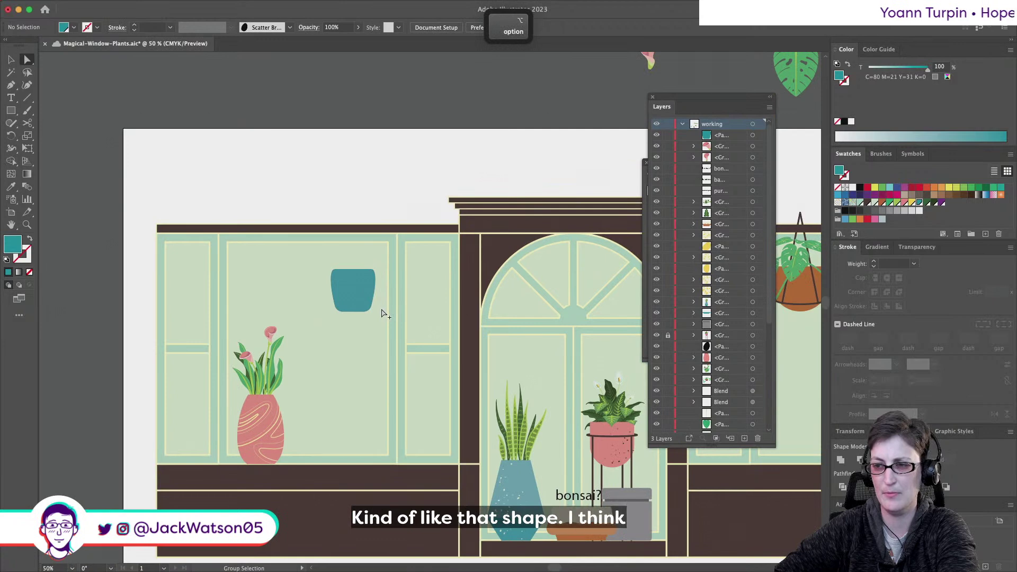
Compare the new teal pot with the existing hanging plant in the right-hand shop window
scroll(386, 313, "up", 1)
scroll(380, 323, "right", 2)
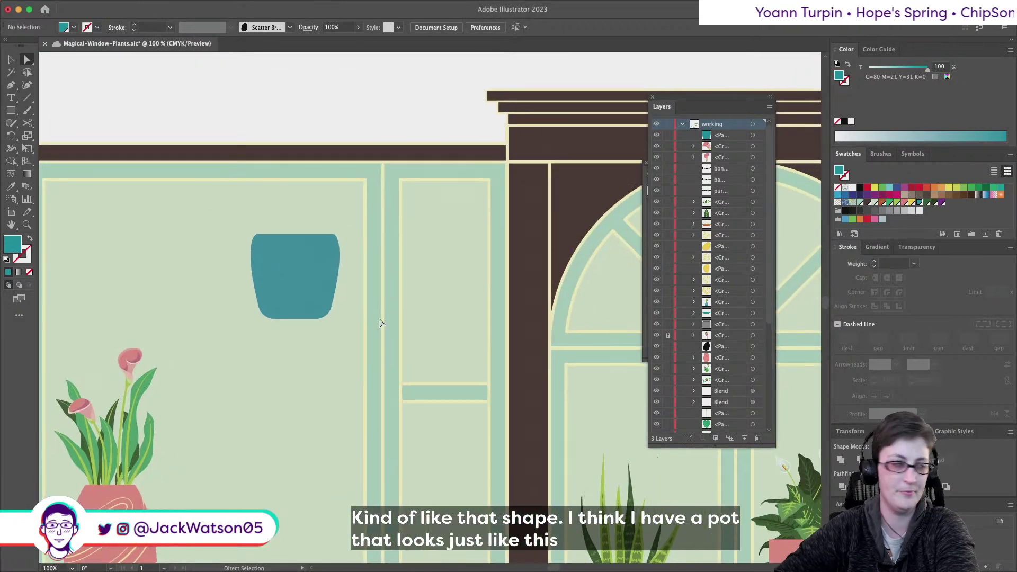
scroll(356, 305, "right", 3)
left_click(236, 254)
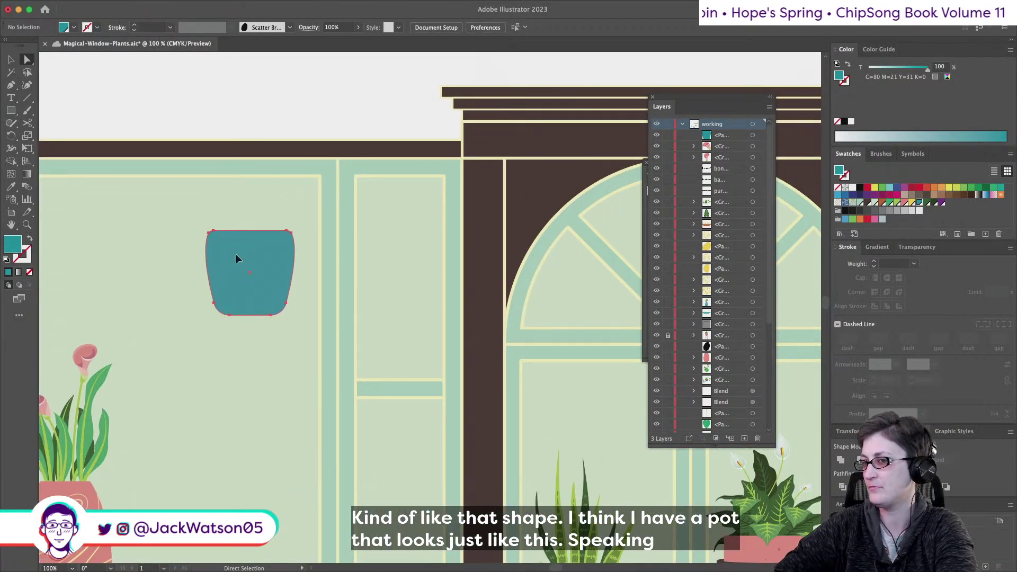
left_click(10, 59)
scroll(243, 238, "down", 1)
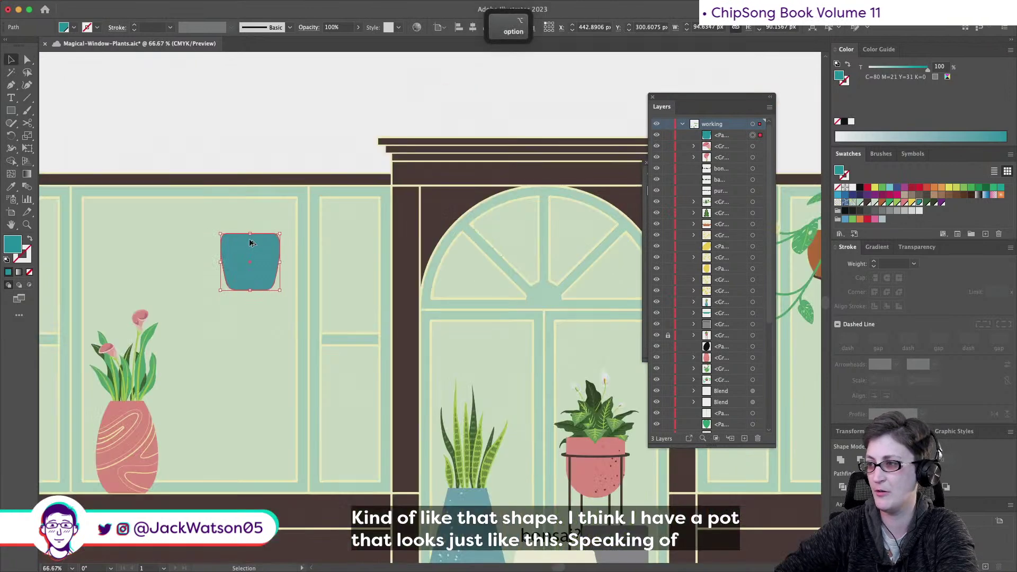
scroll(541, 233, "down", 2)
scroll(541, 234, "right", 10)
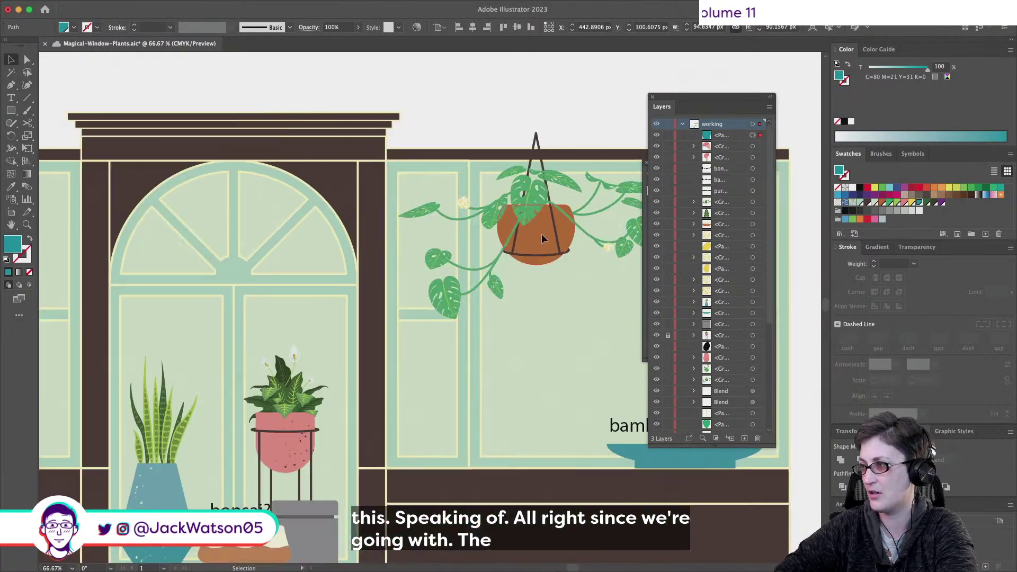
scroll(542, 233, "left", 8)
scroll(554, 234, "left", 8)
scroll(499, 211, "right", 5)
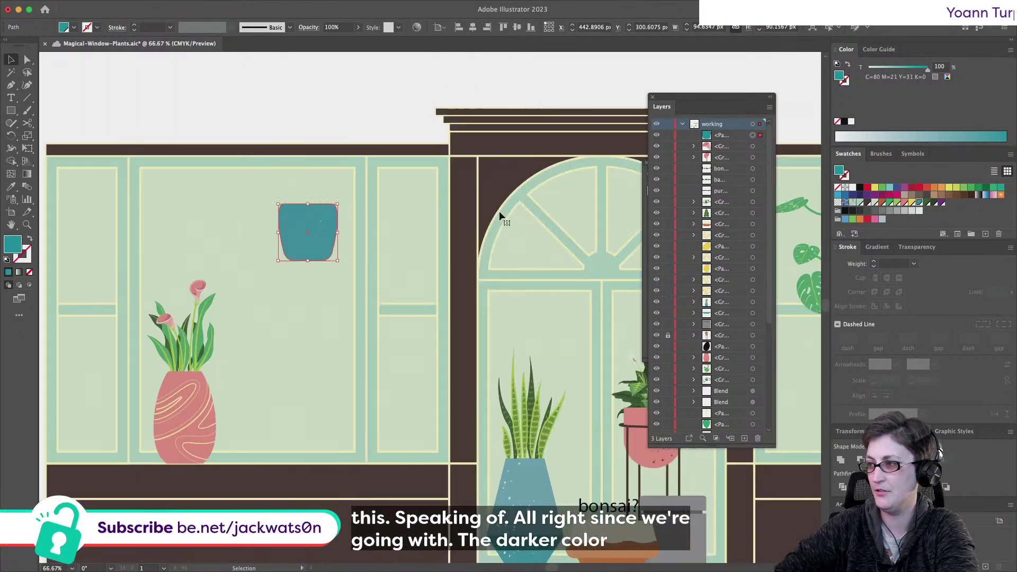
left_click(355, 87)
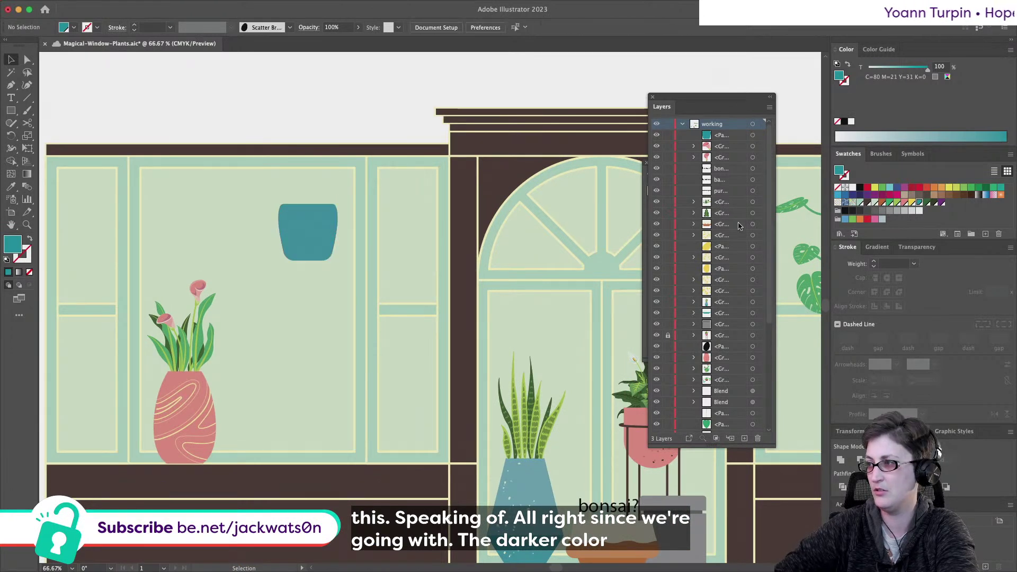
Draw a vertical line about 133 px long from the beam's upper edge to the pot's middle, using the pale green swatch at 11% tint
left_click(875, 203)
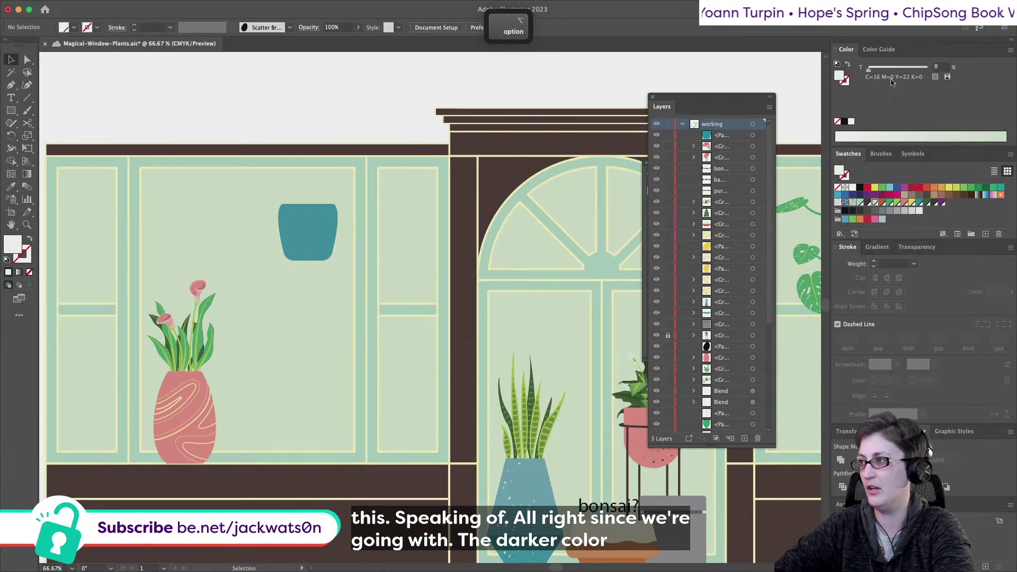
left_click_drag(868, 69, 875, 68)
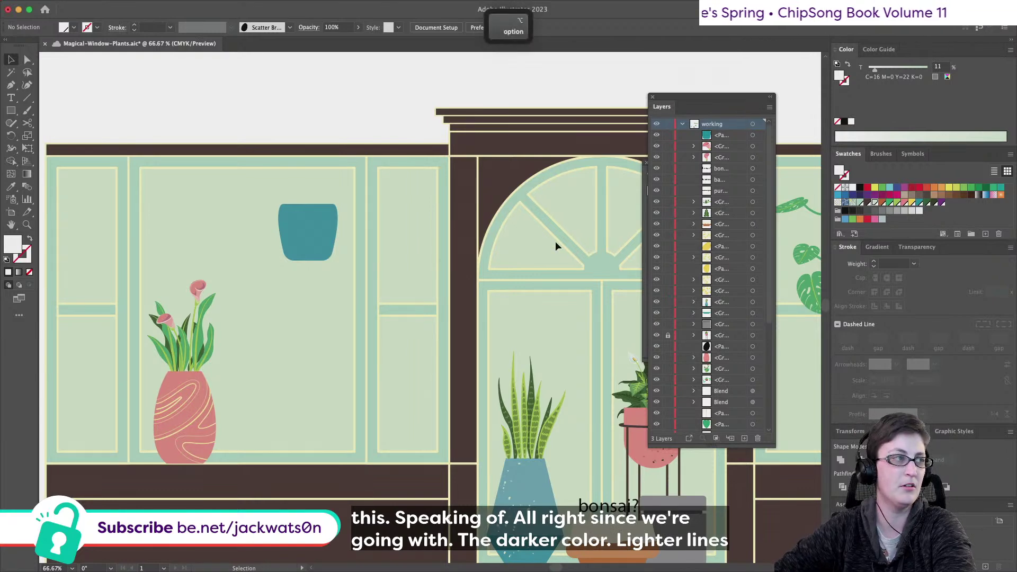
scroll(455, 245, "up", 3)
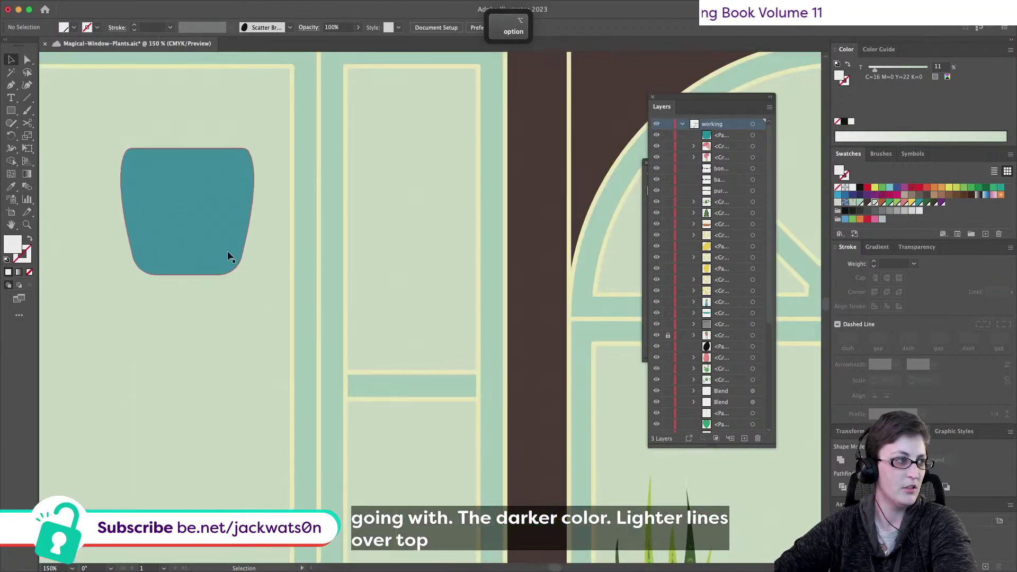
key("p")
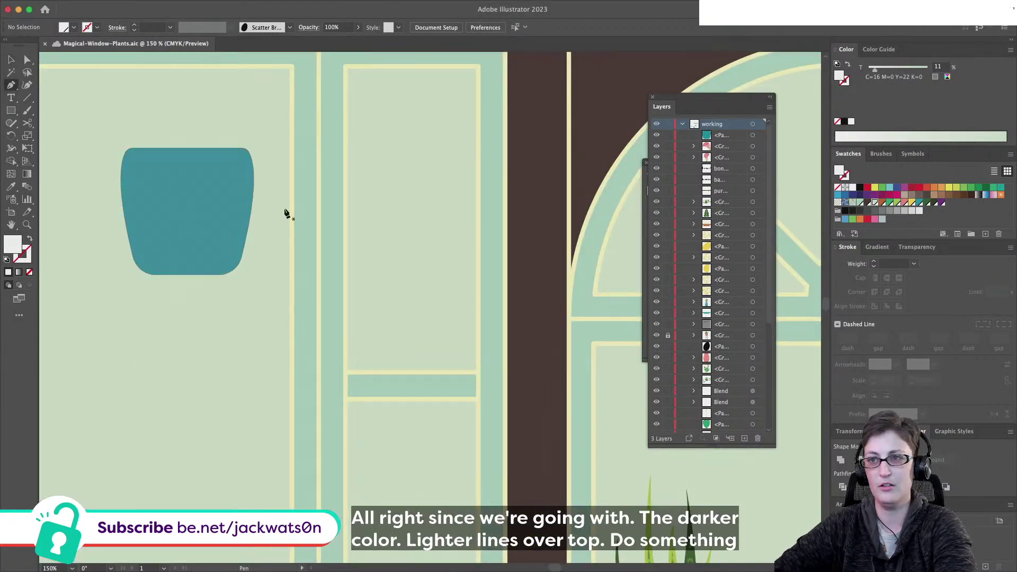
scroll(211, 159, "up", 4)
scroll(175, 127, "left", 1)
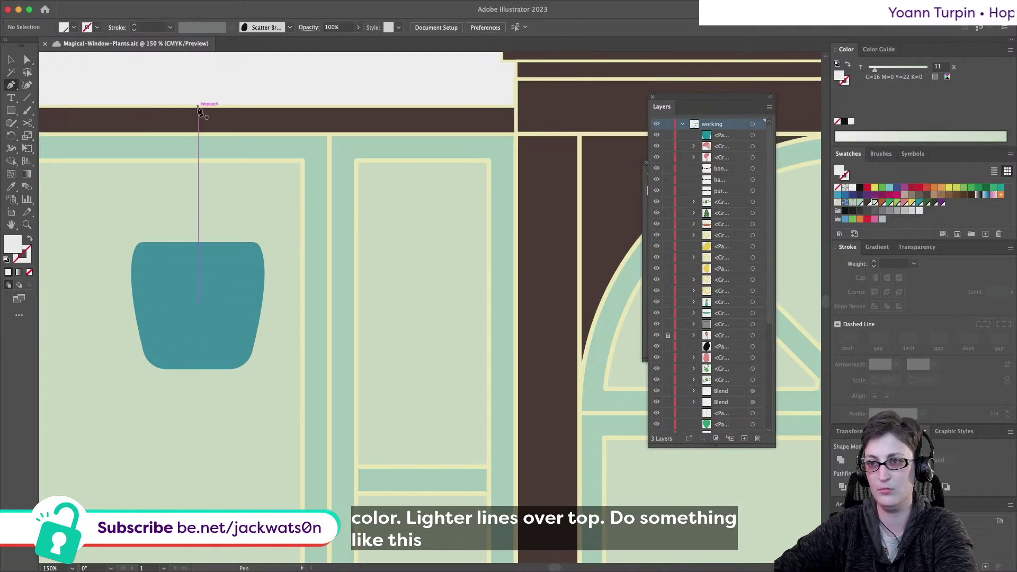
left_click(197, 106)
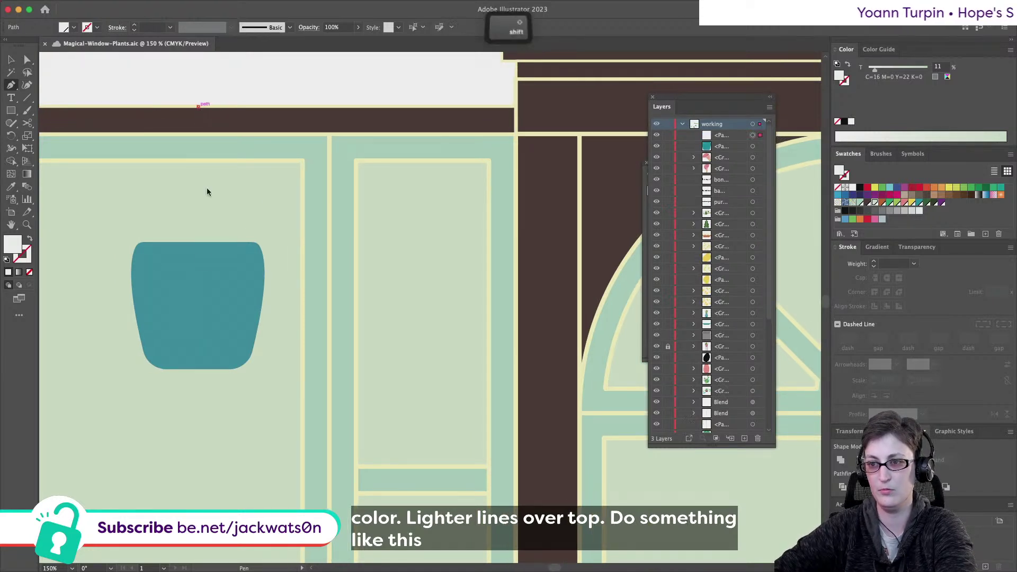
left_click(199, 293)
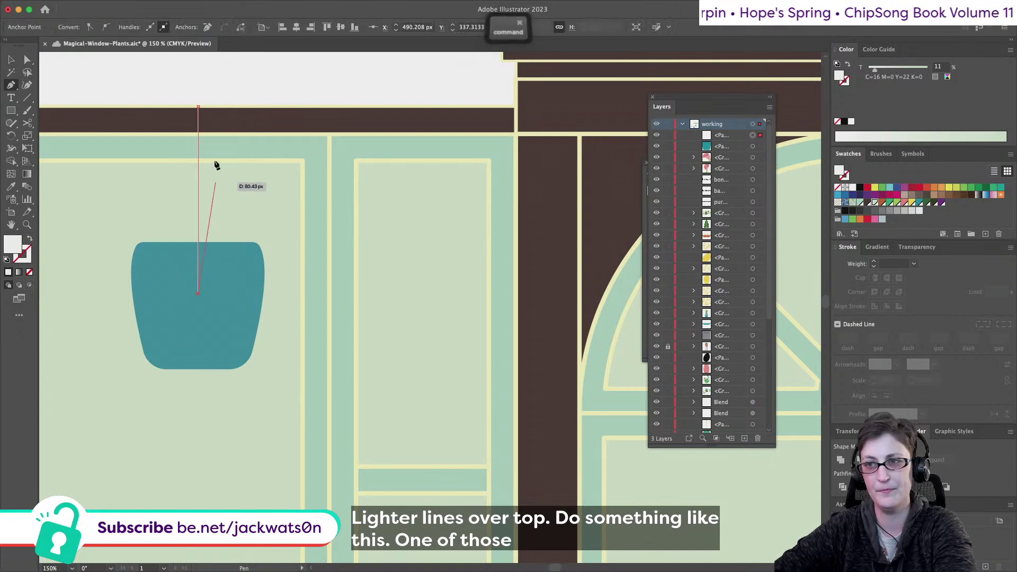
key("shift+super+a")
Swap the hanging line's fill to its stroke and color the stroke yellow at 100% tint
left_click(11, 59)
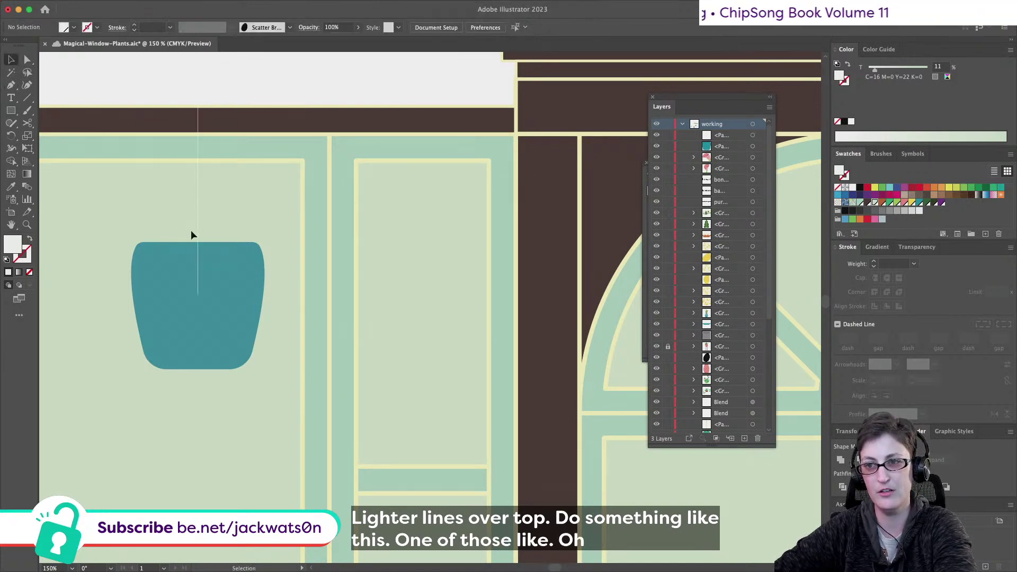
left_click(198, 228)
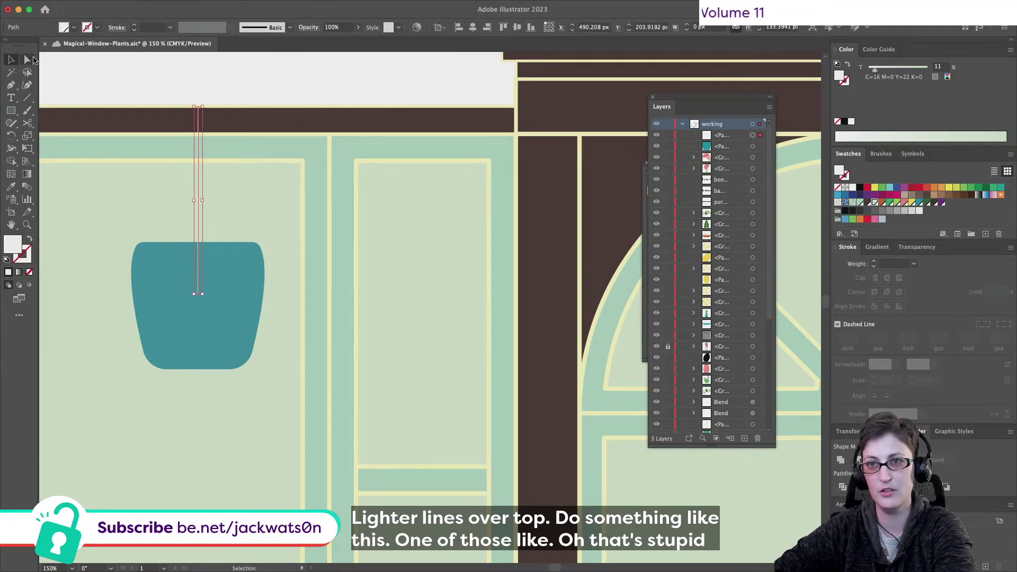
left_click(30, 239)
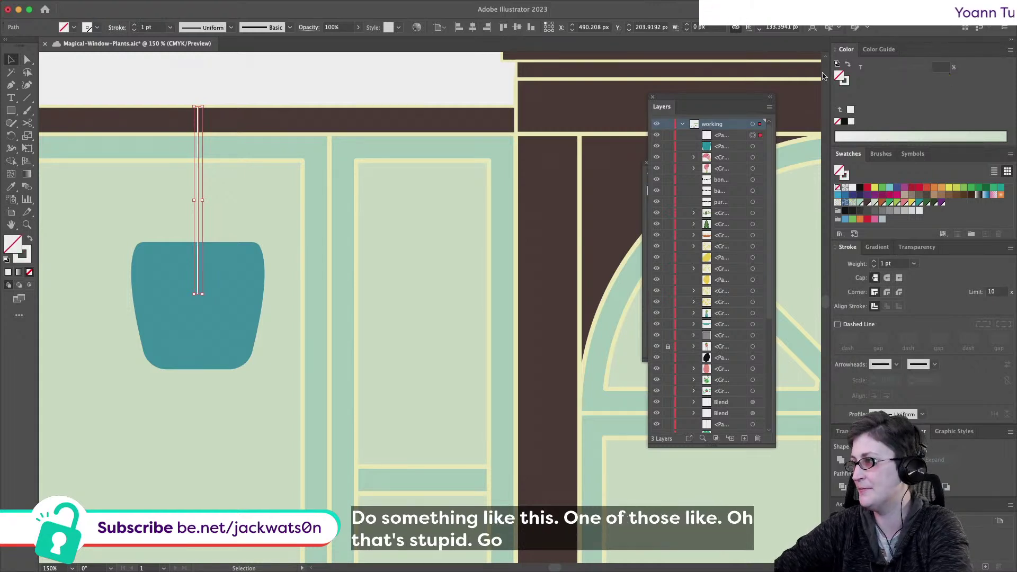
left_click(911, 202)
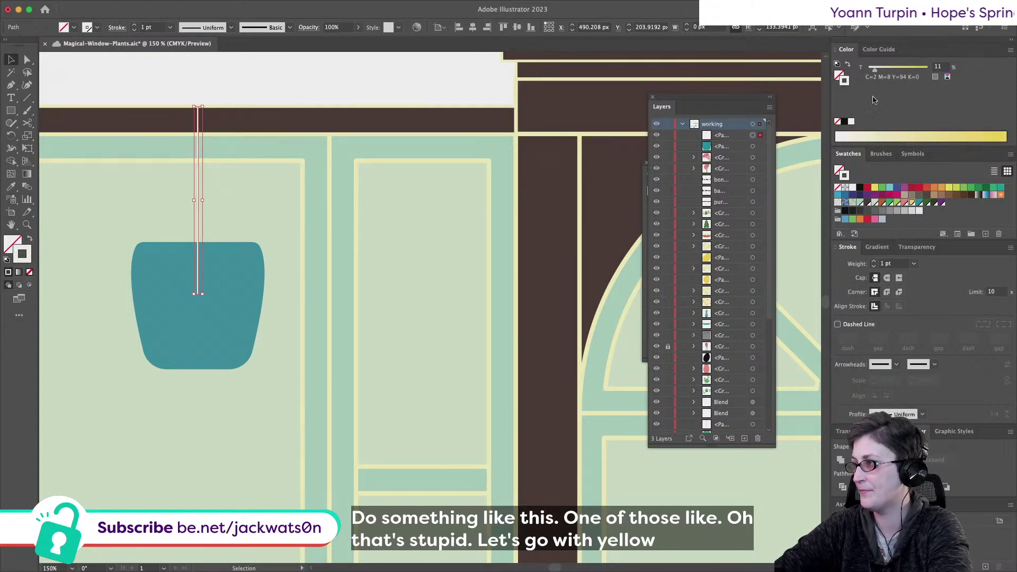
double_click(938, 67)
type("15")
key("Tab")
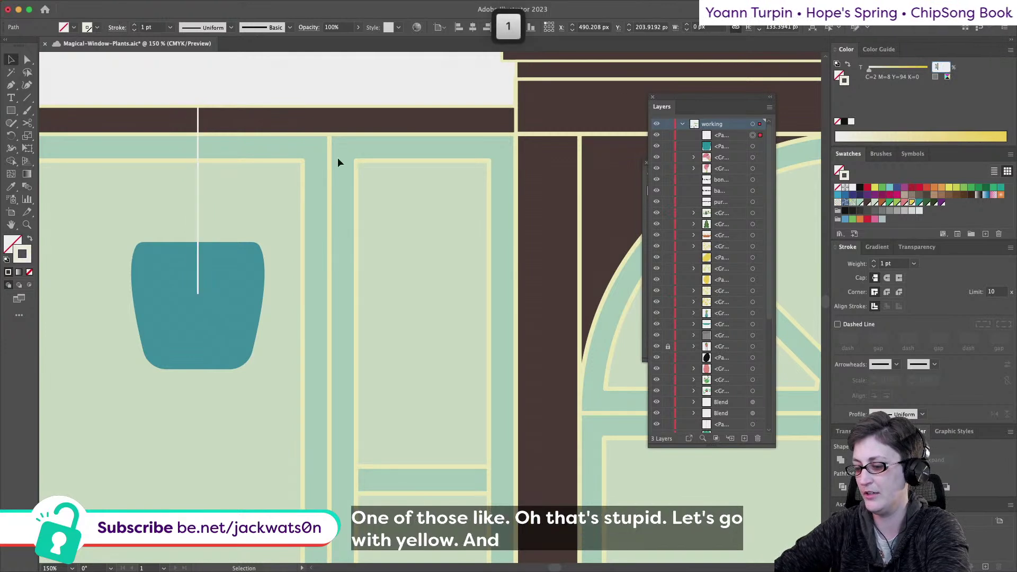
left_click_drag(877, 69, 928, 69)
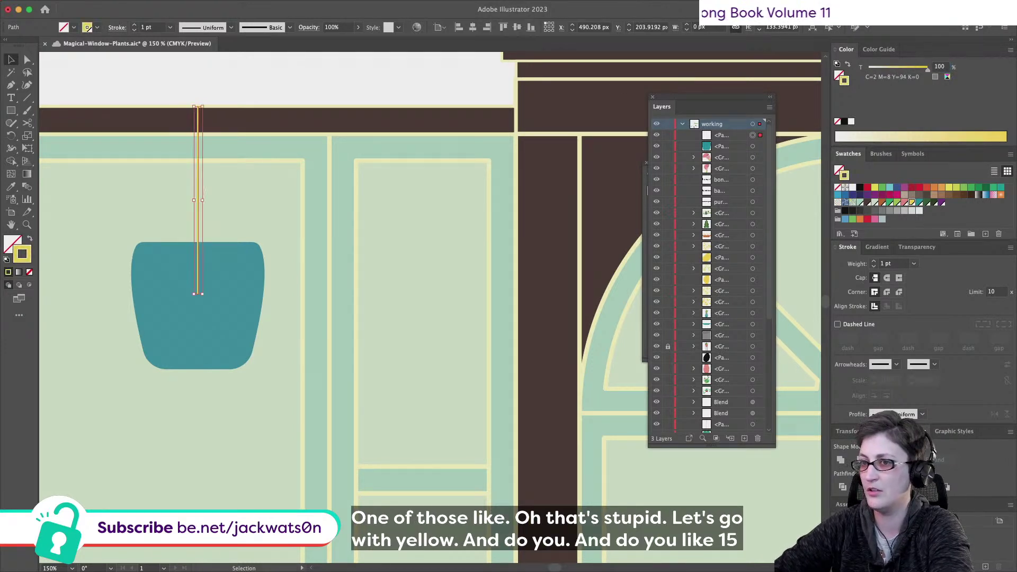
key("a")
left_click(149, 72)
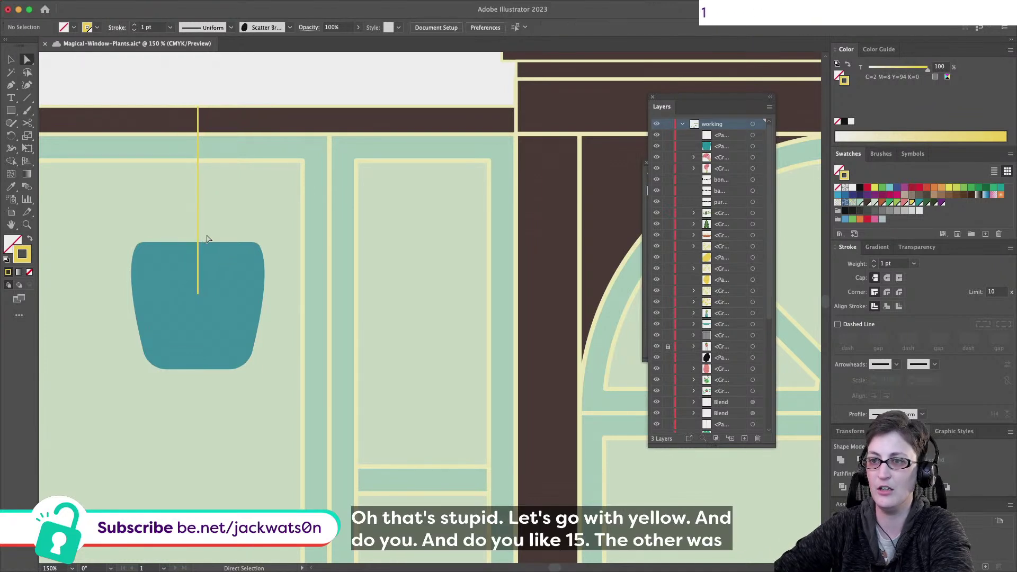
Try a dark green stroke on the hanging line and settle on pink (C=0 M=54 Y=39 K=0)
left_click(199, 233)
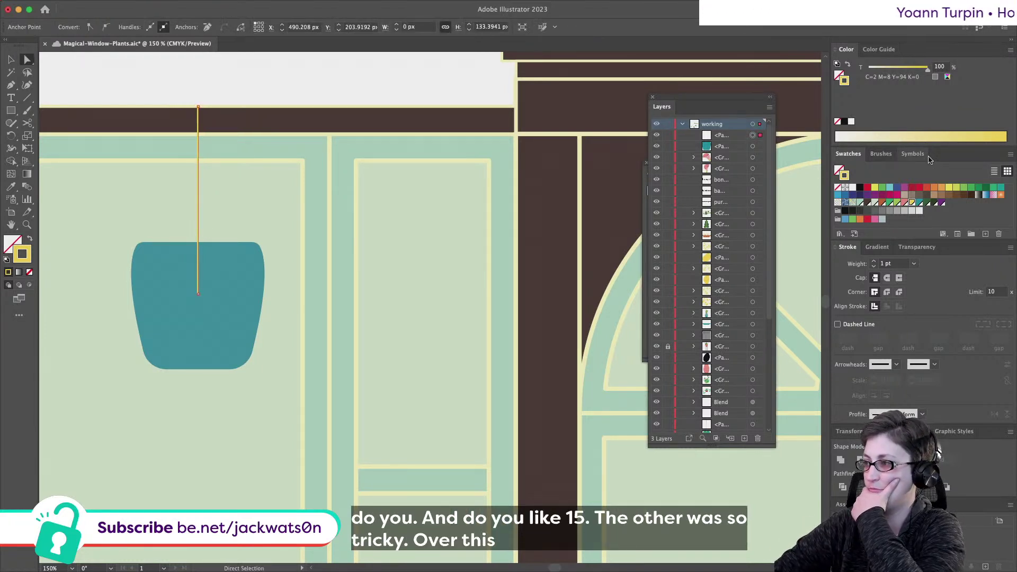
left_click(926, 204)
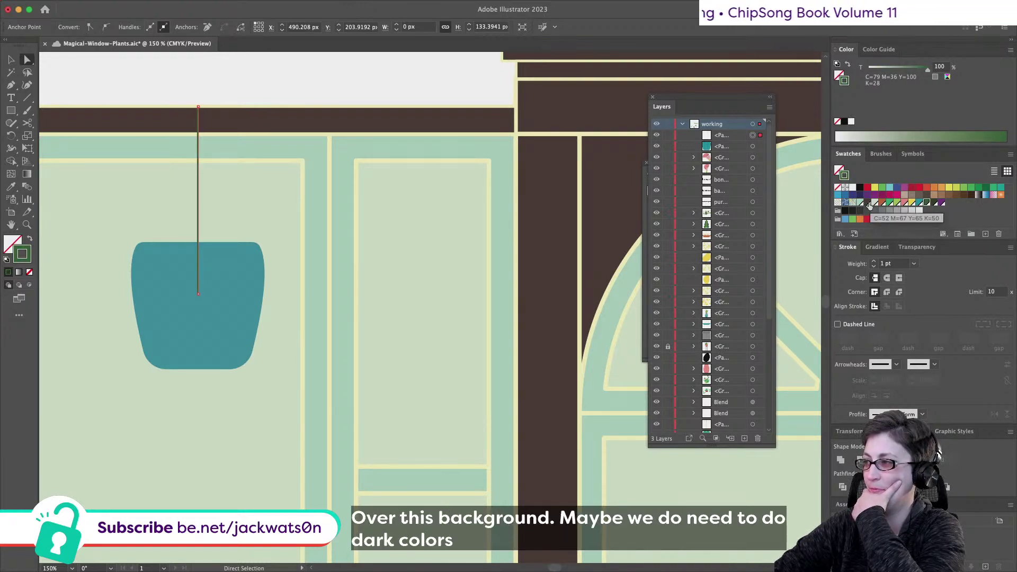
left_click(915, 203)
left_click(905, 202)
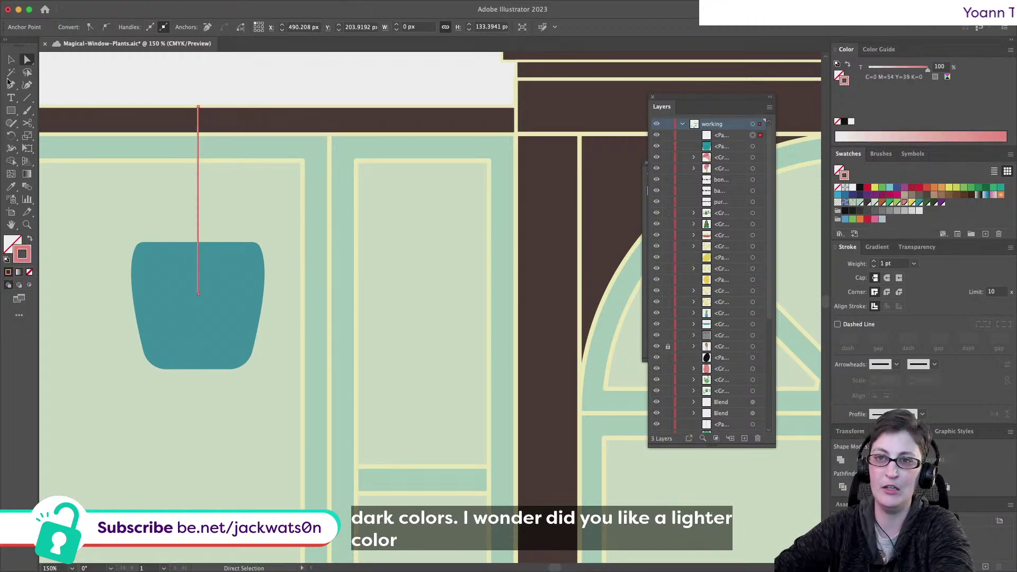
scroll(200, 176, "left", 2)
left_click(178, 84)
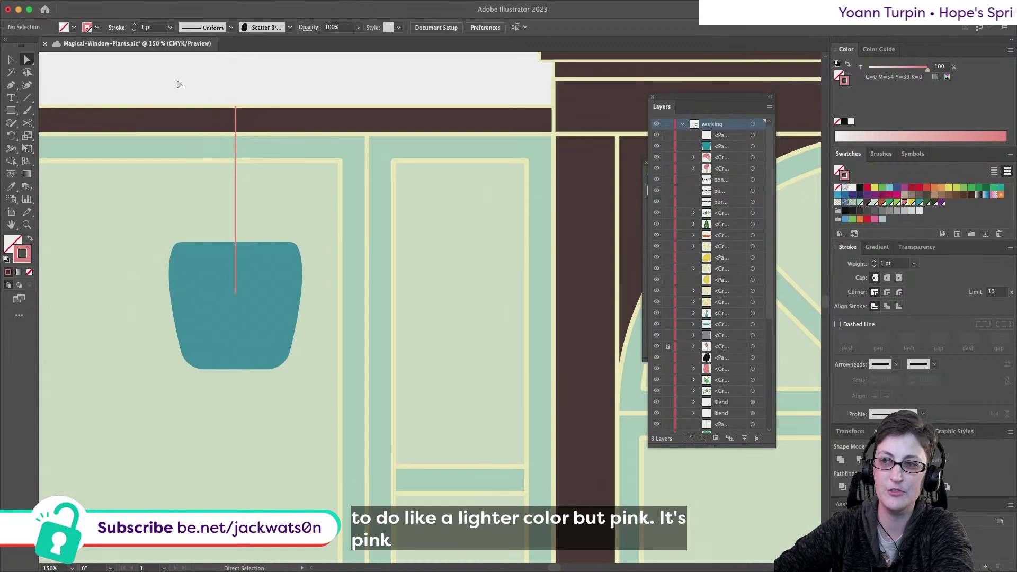
Give the pink hanging line round caps and round corner joins
left_click(235, 168)
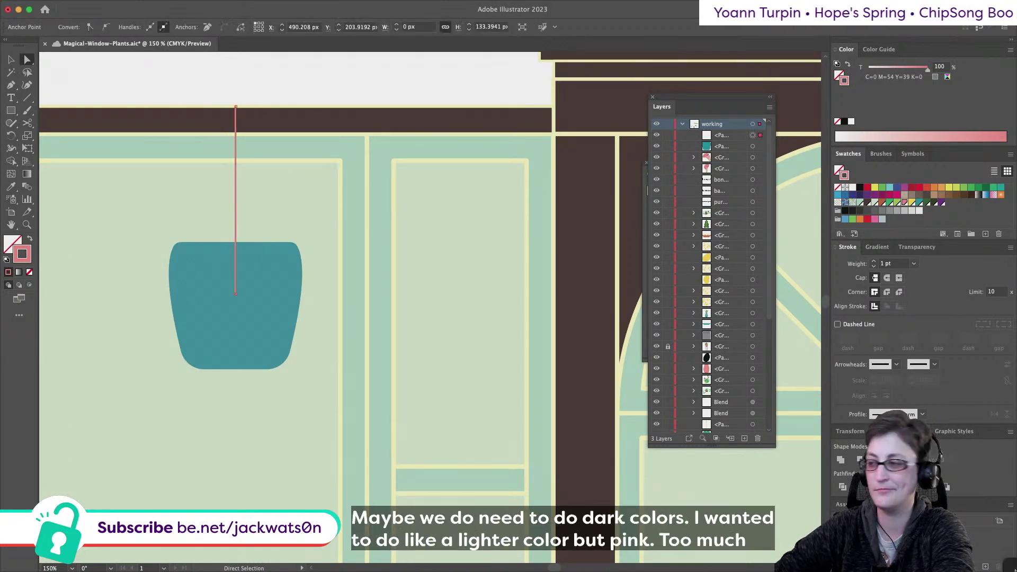
left_click(887, 293)
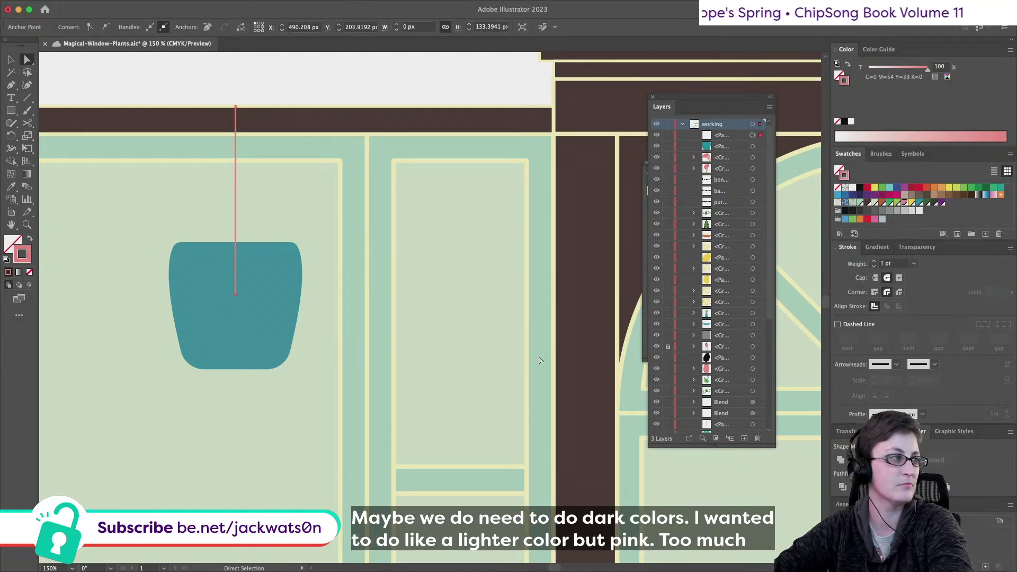
key("super+shift+a")
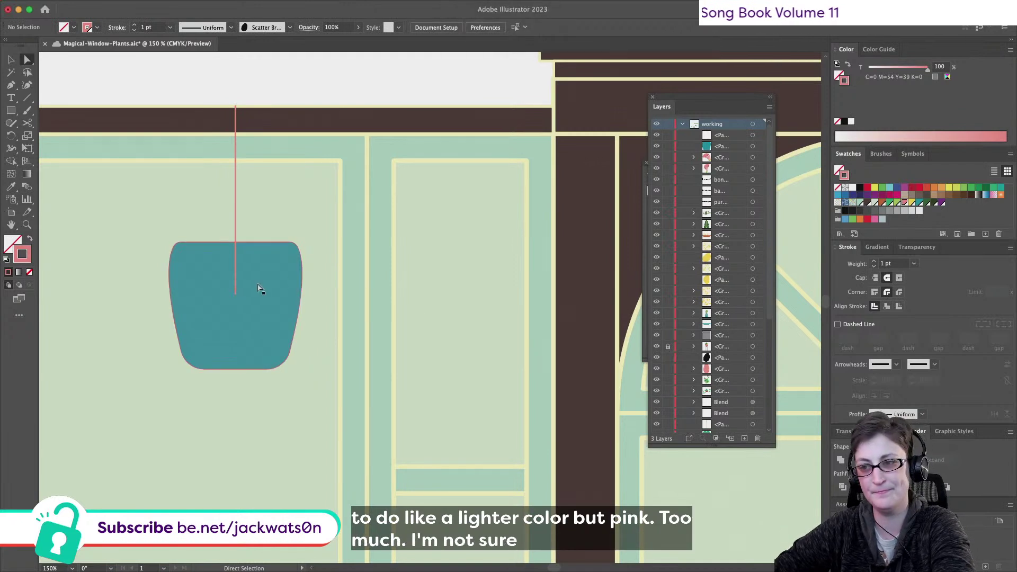
Duplicate the line with its lower end at the pot's left edge, and make the vertical line span from just above the pot to its base
left_click_drag(237, 295, 170, 294)
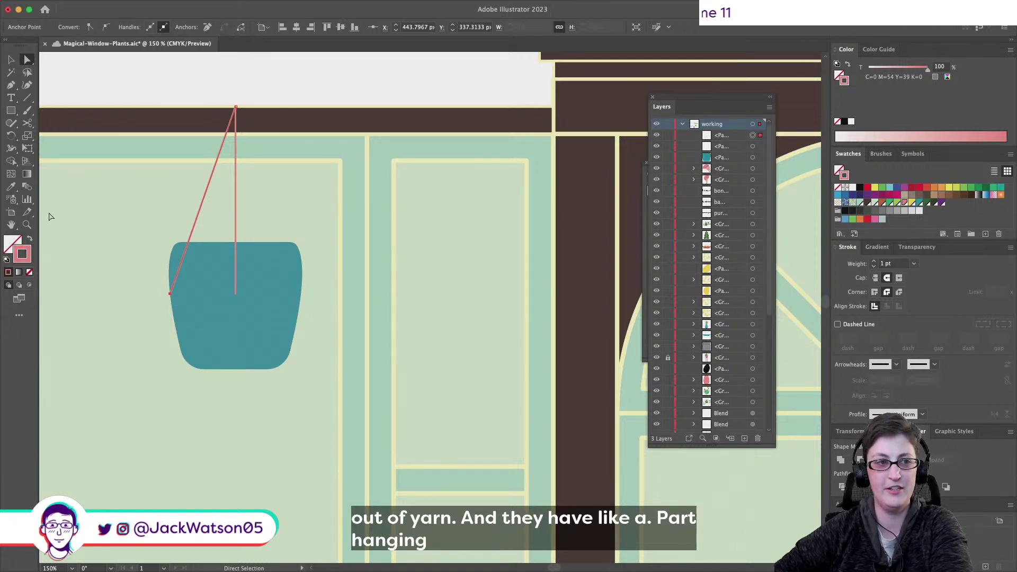
left_click(234, 295)
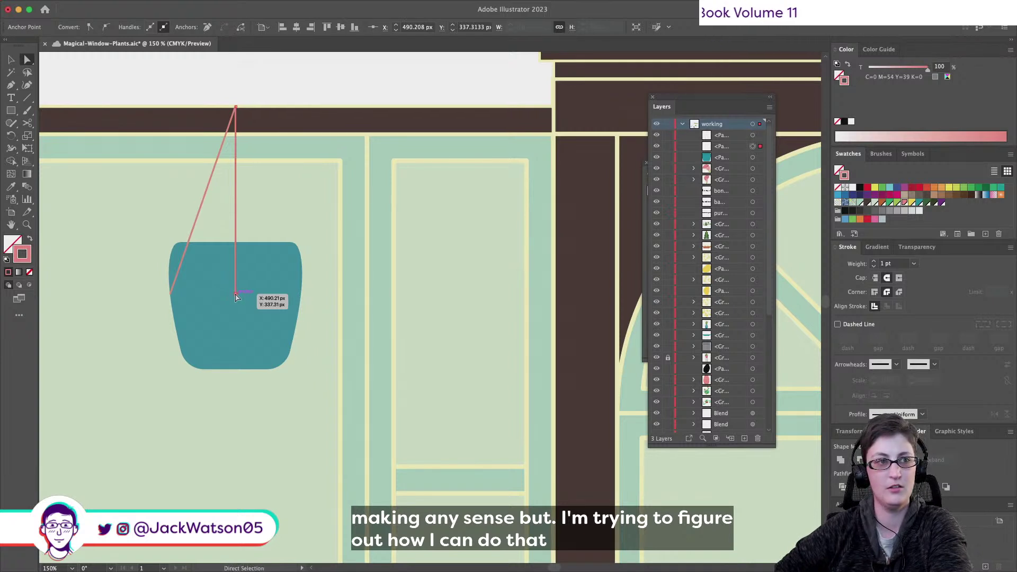
left_click_drag(235, 296, 239, 199)
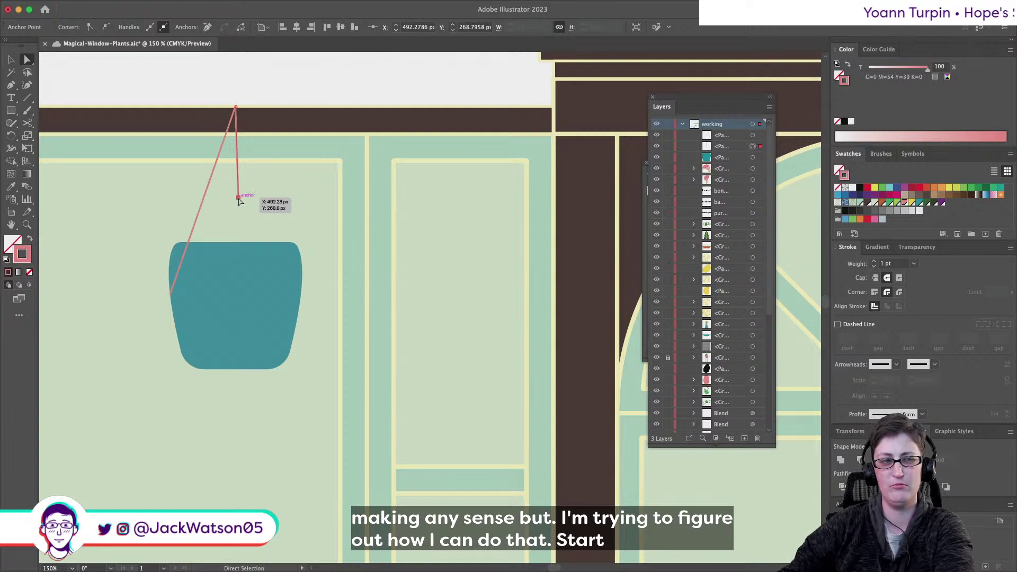
key("super+z")
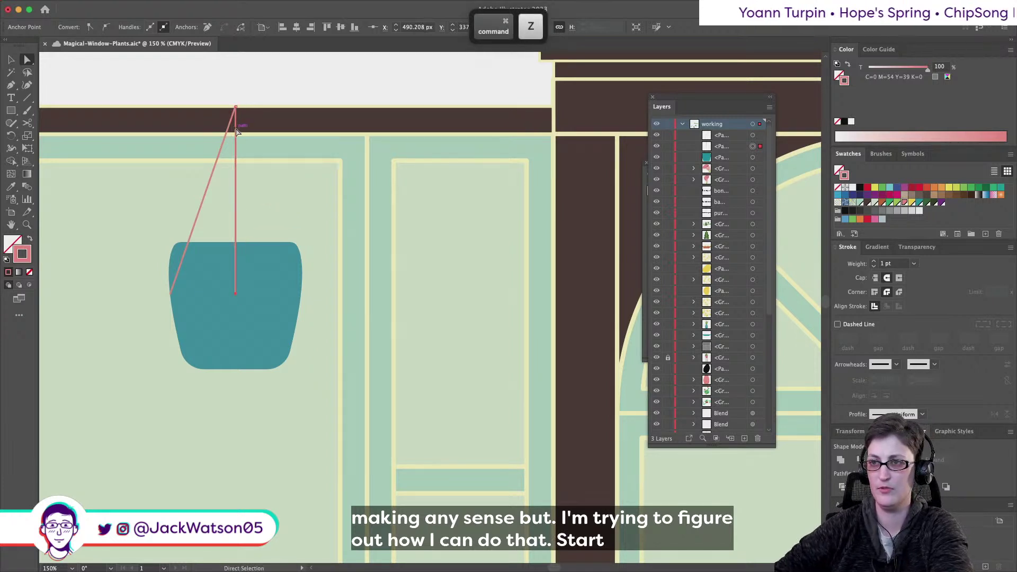
left_click_drag(236, 132, 237, 227)
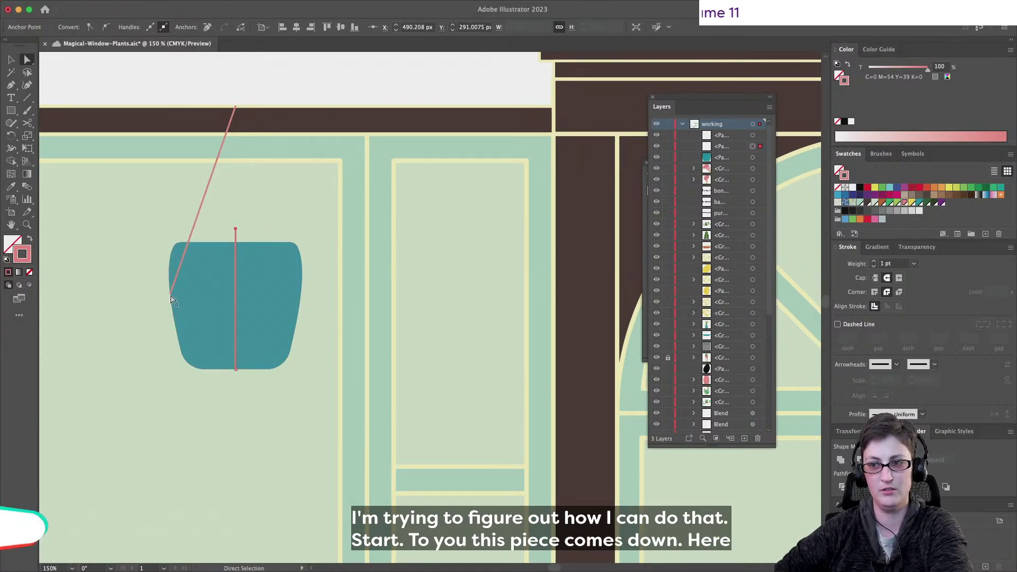
Shorten the diagonal line to about 17 × 48 px and branch copies from its lower end to the vertical line's top and above the pot's left side
left_click_drag(171, 299, 213, 175)
key("super")
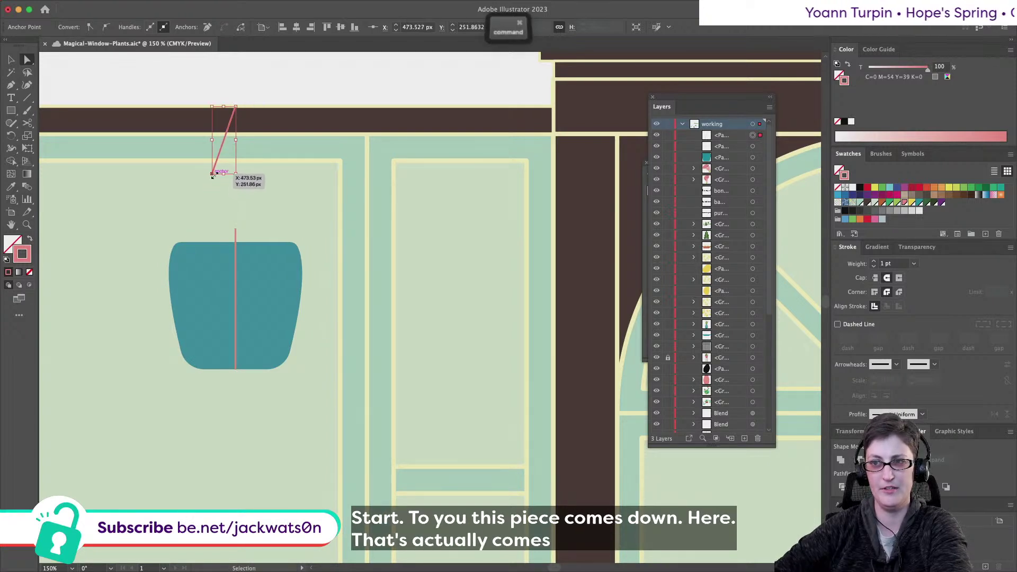
left_click(236, 107)
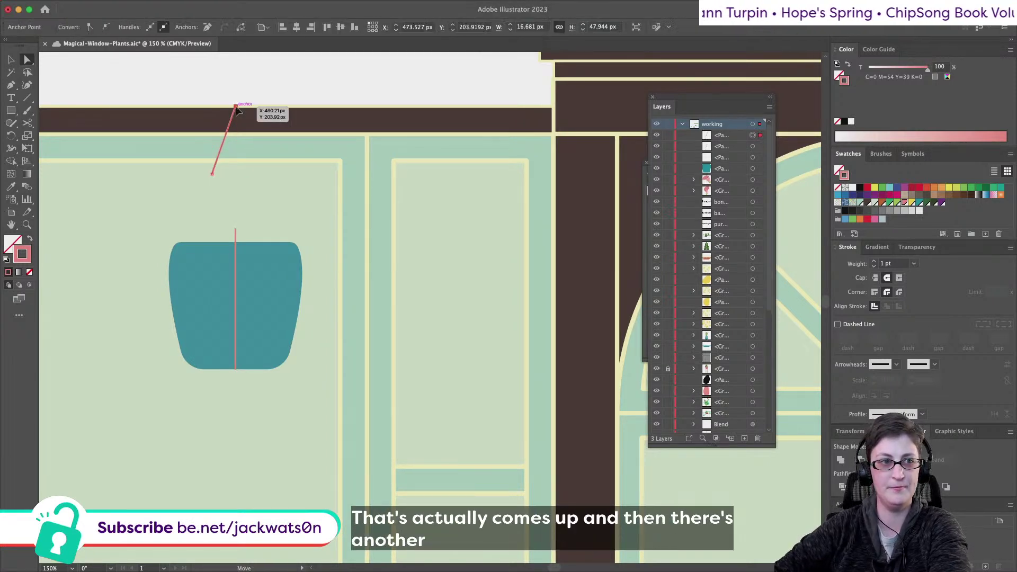
left_click_drag(236, 108, 179, 228)
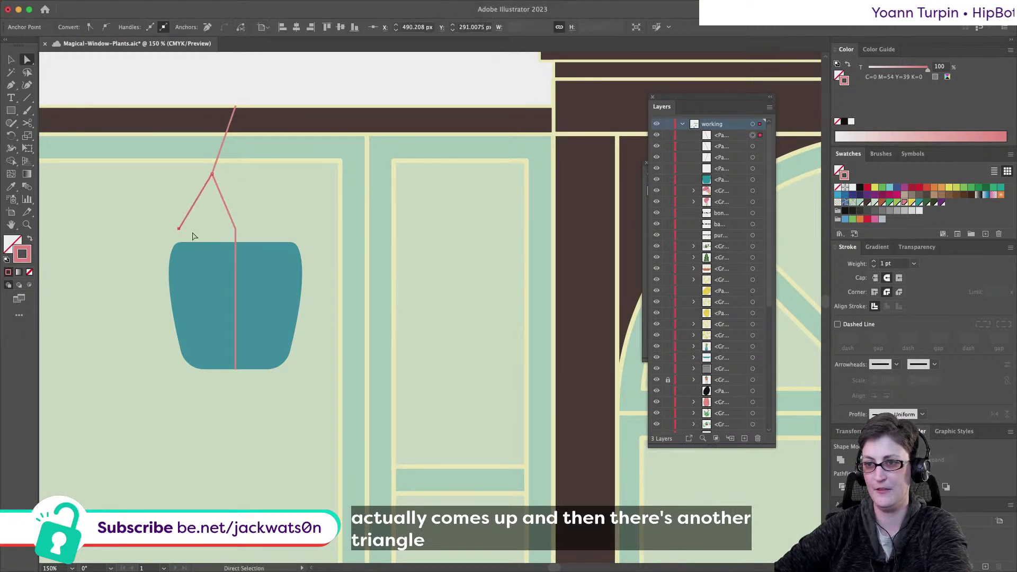
Duplicate the vertical line so it starts at the left branch's lower end, and angle its bottom end inward to the pot's base
left_click(239, 257)
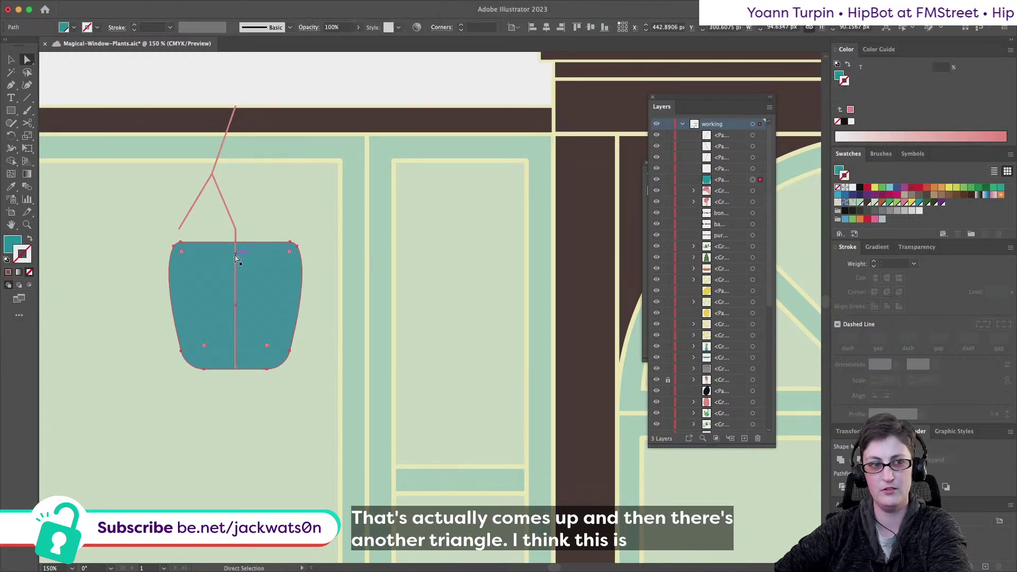
key("super+f")
left_click_drag(236, 254, 180, 253)
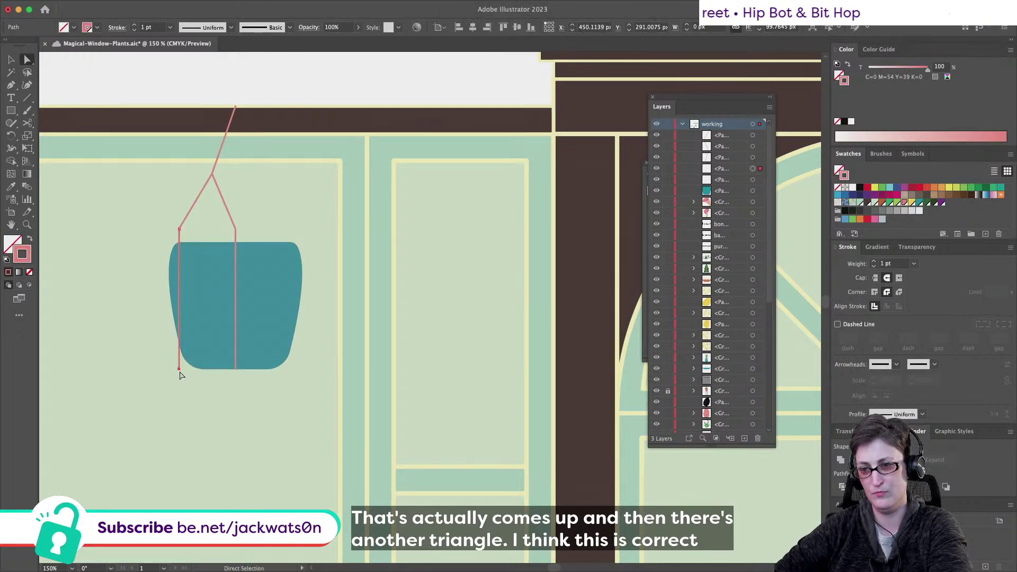
left_click_drag(178, 369, 201, 368)
key("shift+super+a")
scroll(163, 243, "down", 3)
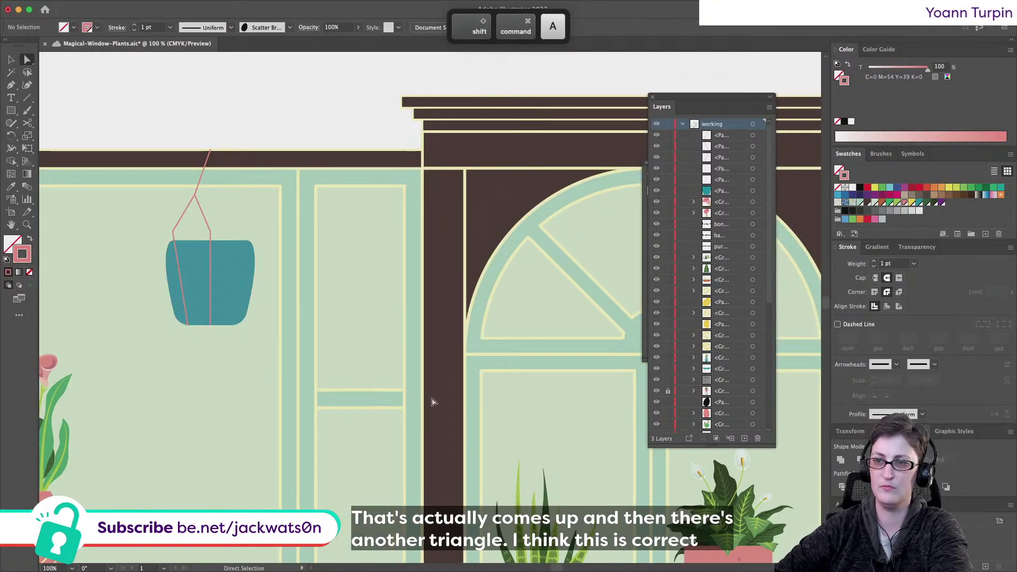
scroll(202, 282, "up", 3)
scroll(202, 282, "down", 3)
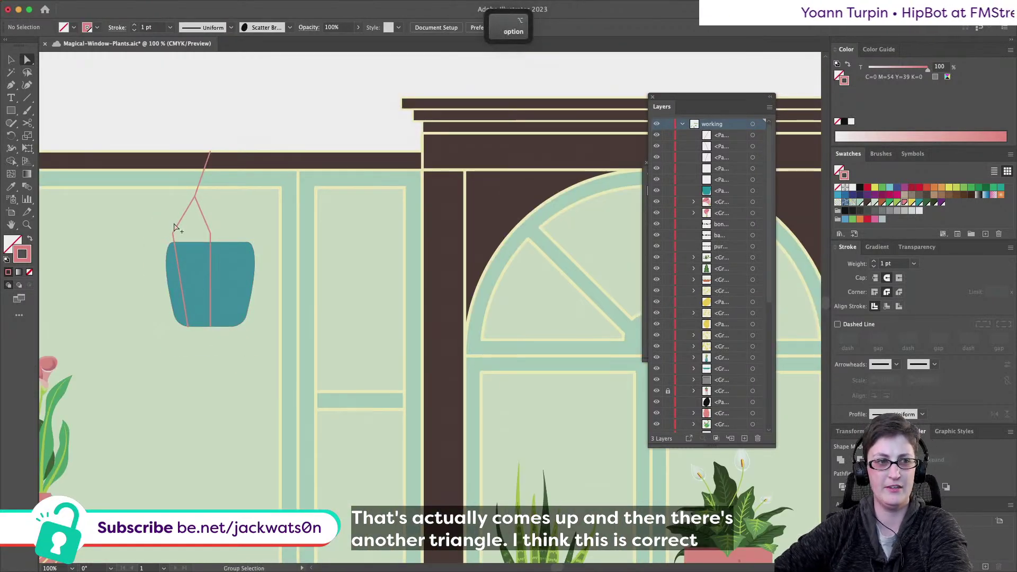
Lower both hanger bends to just above the pot's rim and shift the left bend and strand end outward toward the pot's left edge
scroll(175, 225, "up", 3)
left_click(247, 241)
left_click_drag(247, 243, 247, 254)
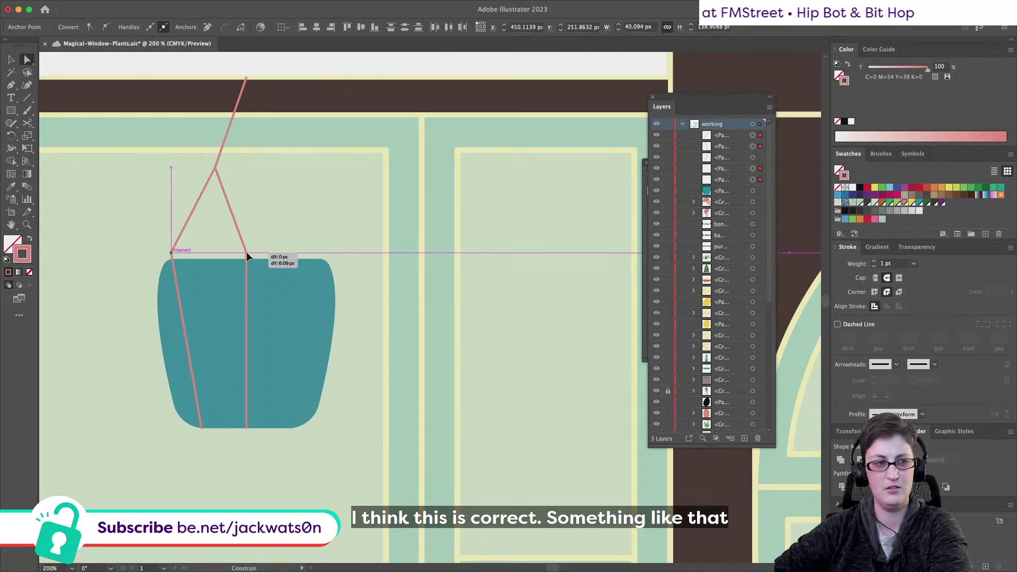
left_click_drag(246, 258, 246, 258)
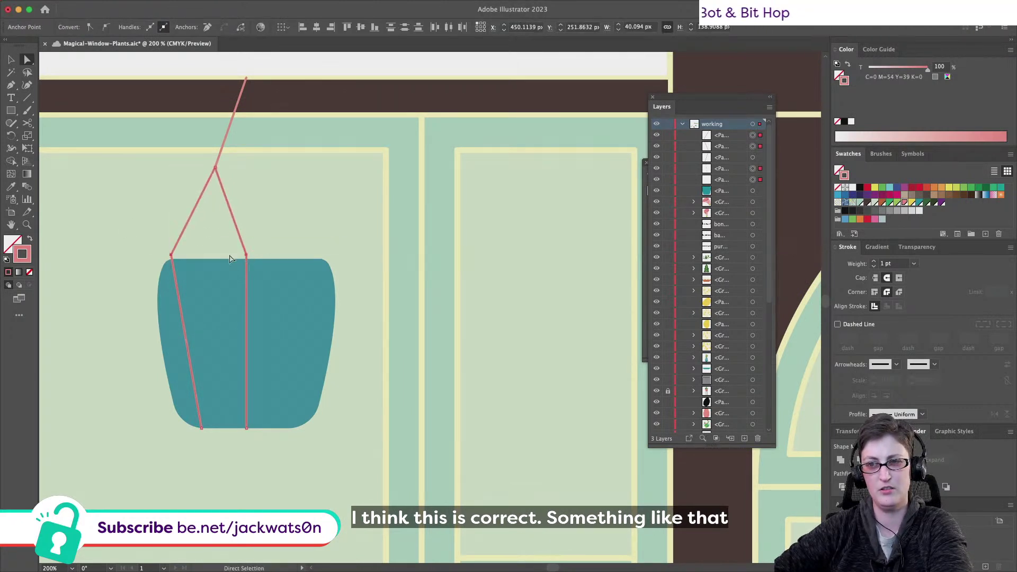
left_click_drag(155, 245, 174, 260)
left_click_drag(201, 428, 182, 428)
key("shift+super+a")
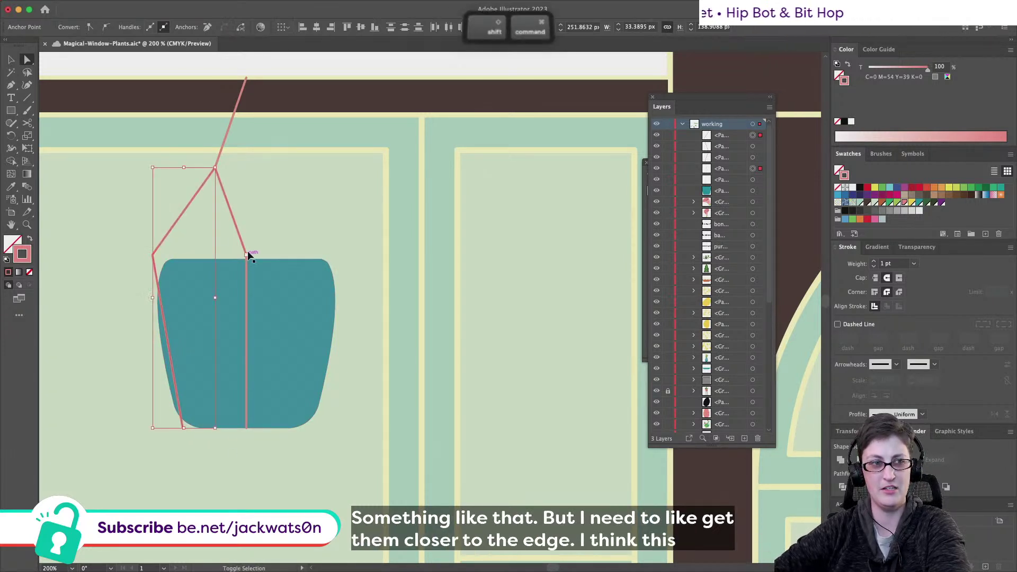
Join the left branch to the left strand and the center branch to the vertical line, rounding the corner at both joins
left_click_drag(128, 233, 154, 266)
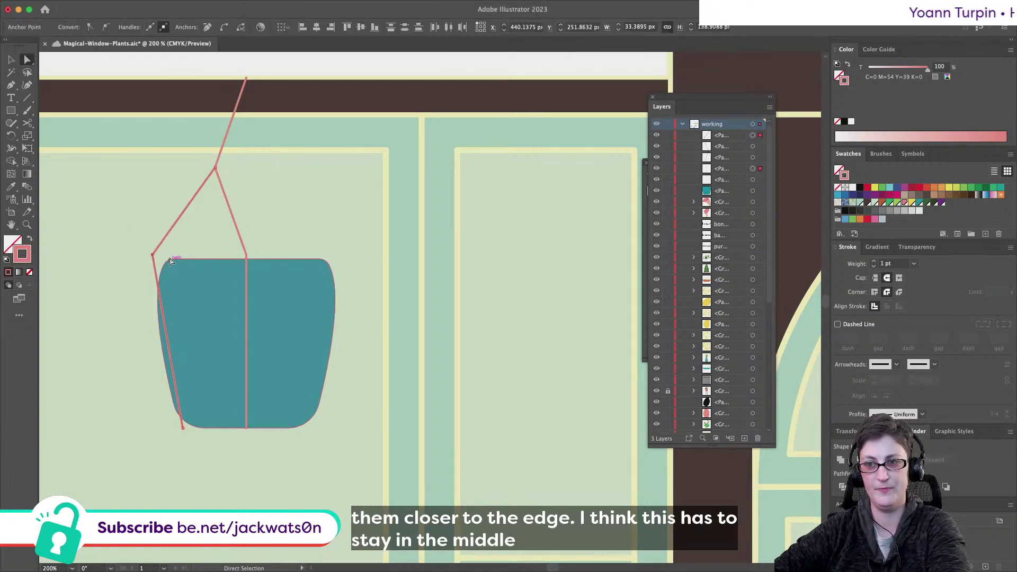
key("super+j")
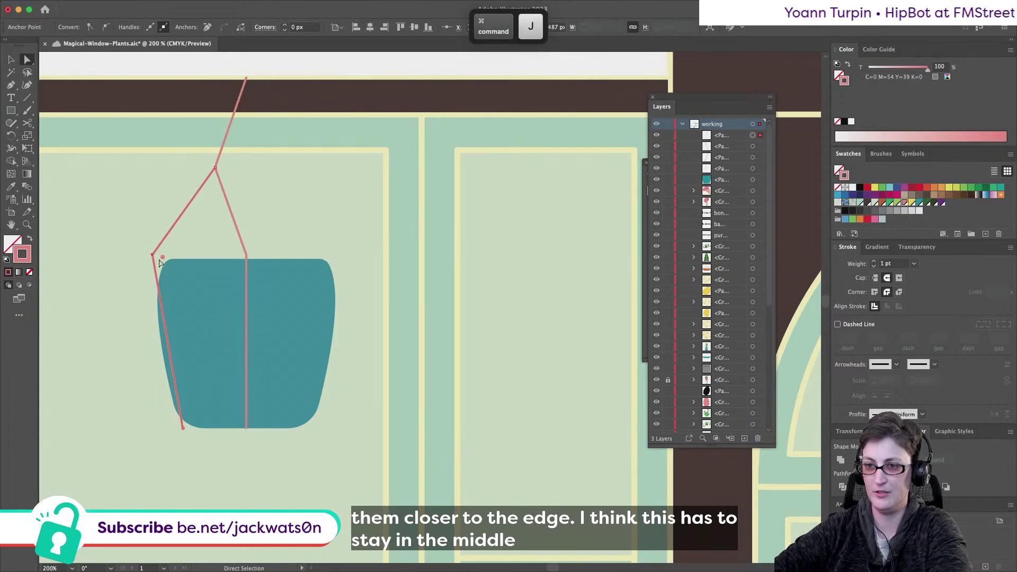
left_click_drag(160, 260, 261, 309)
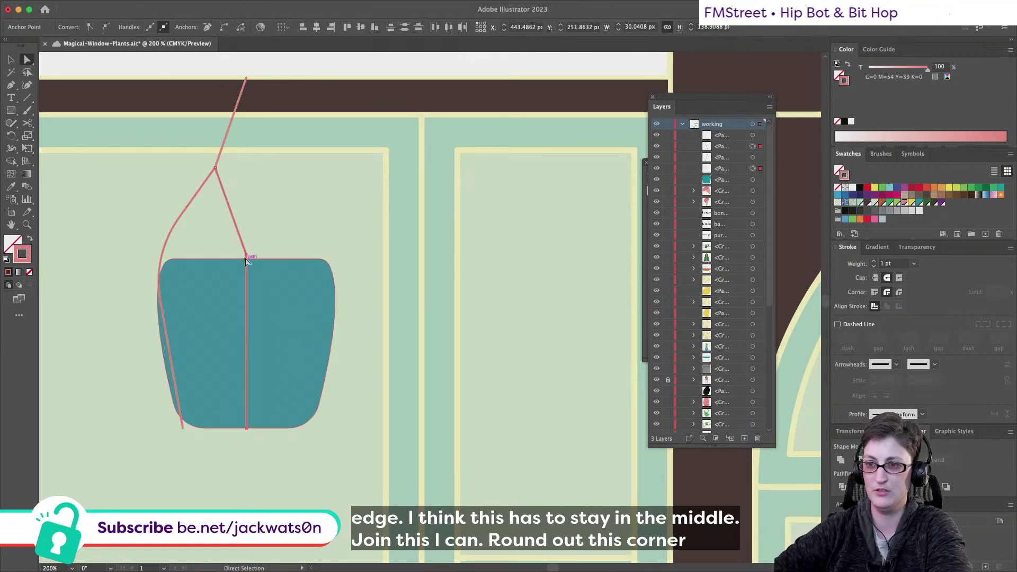
key("super+j")
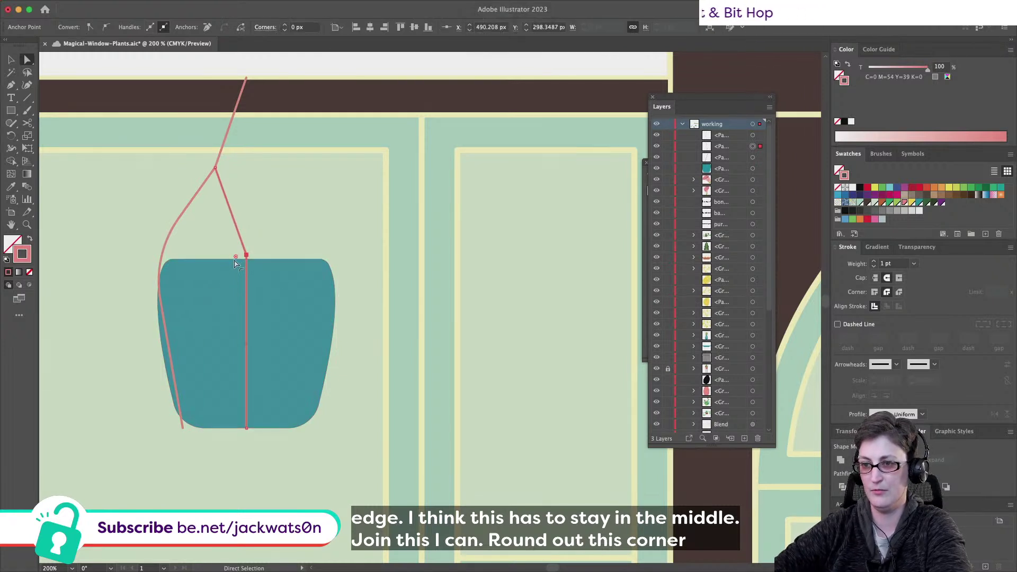
left_click_drag(235, 260, 174, 296)
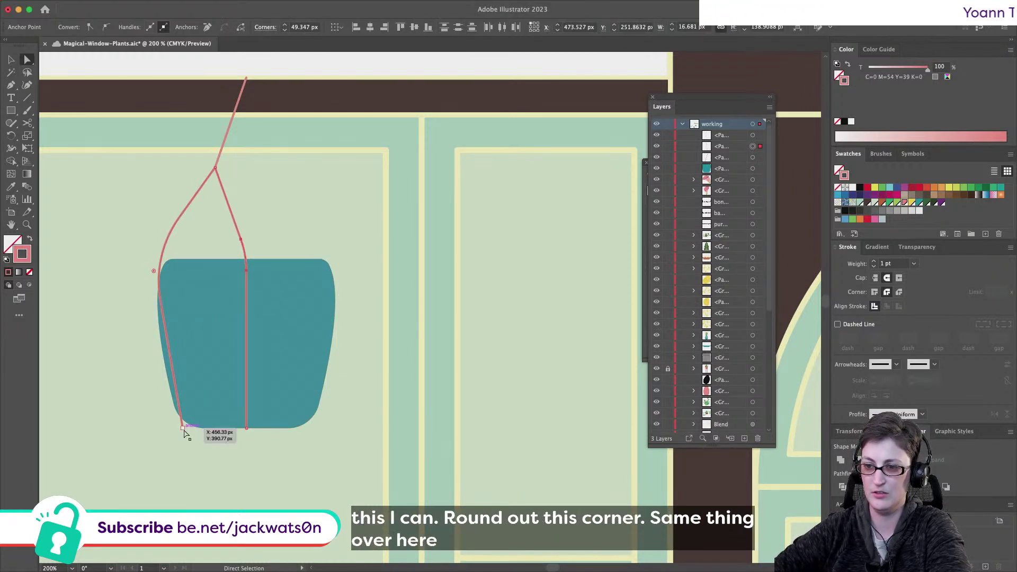
Curve the left strand's lower end so it follows the pot's rounded bottom-left corner and ends on the base
left_click(185, 433)
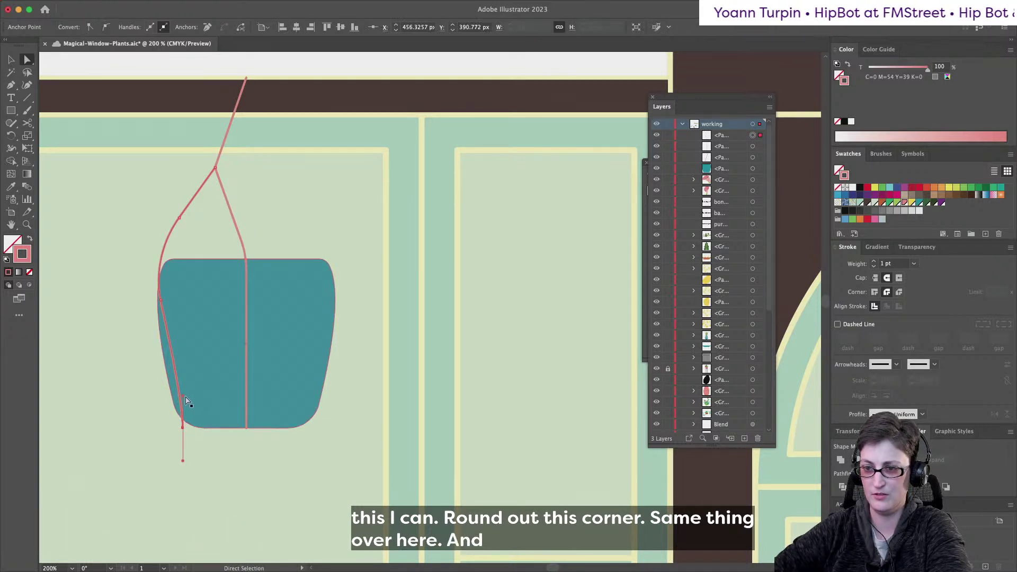
left_click_drag(183, 427, 195, 427)
left_click(204, 447, "alt")
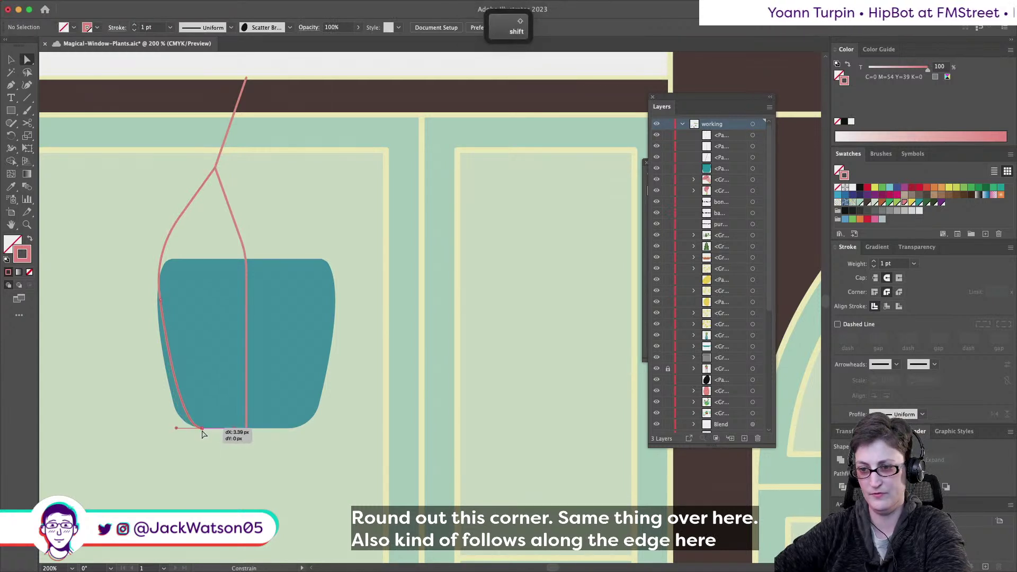
left_click(197, 427)
key("shift+super+a")
scroll(253, 432, "down", 2)
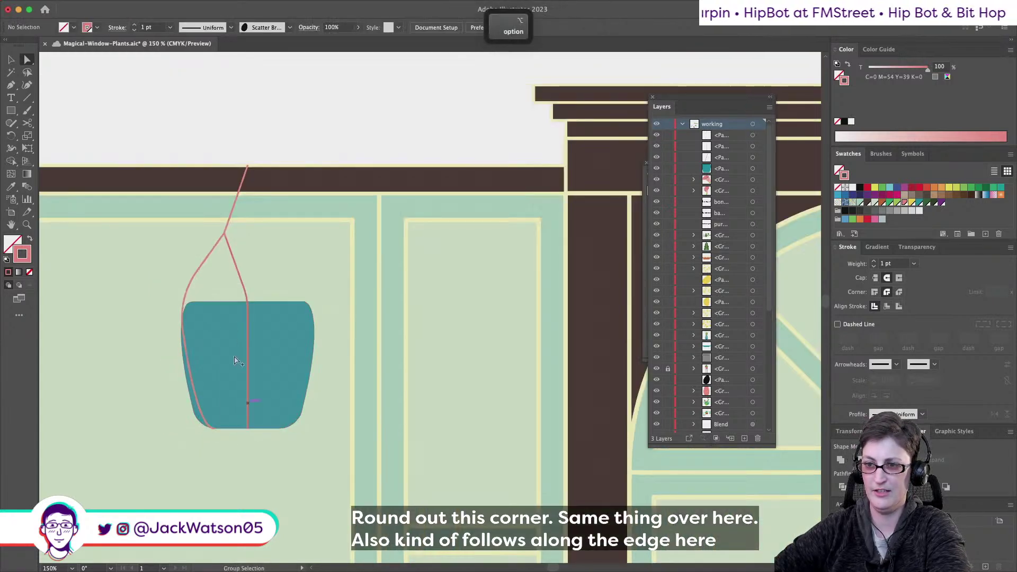
scroll(233, 355, "up", 2)
scroll(225, 333, "down", 1)
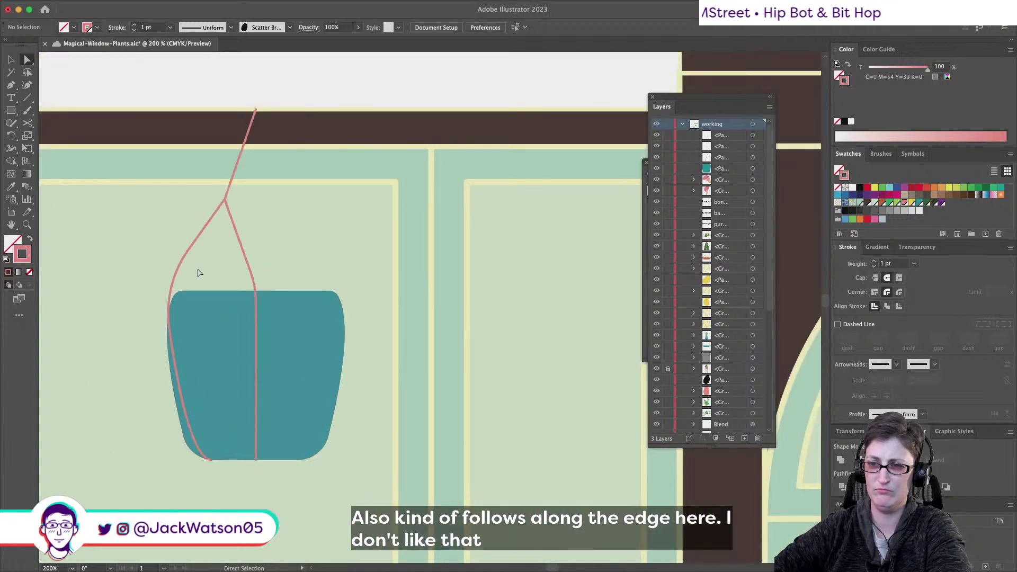
Shift the left strand's curve slightly inward so it crosses just inside the pot's left edge
left_click(177, 272)
left_click_drag(169, 336, 173, 331)
left_click(381, 240)
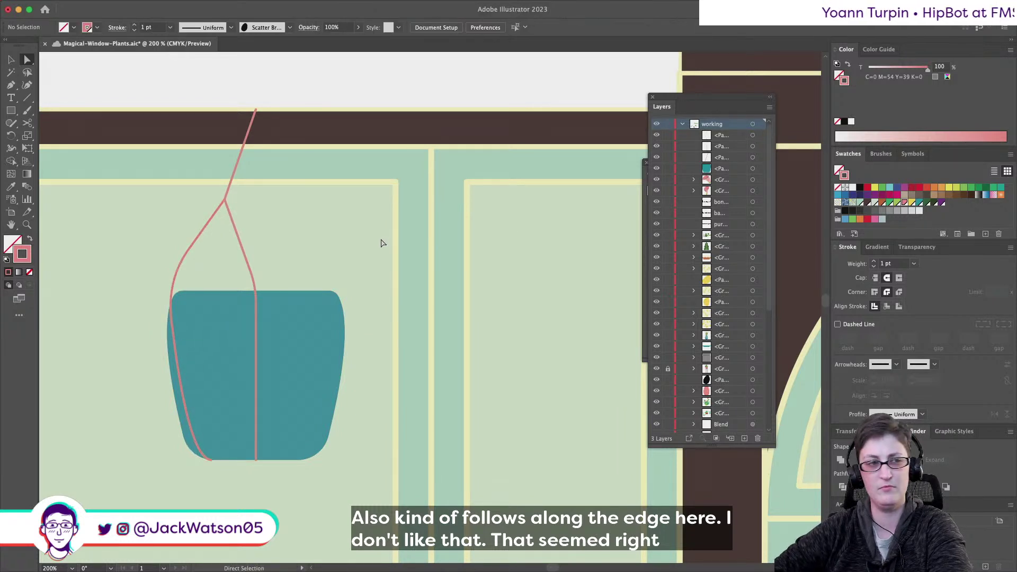
scroll(381, 243, "down", 1)
scroll(381, 243, "up", 1)
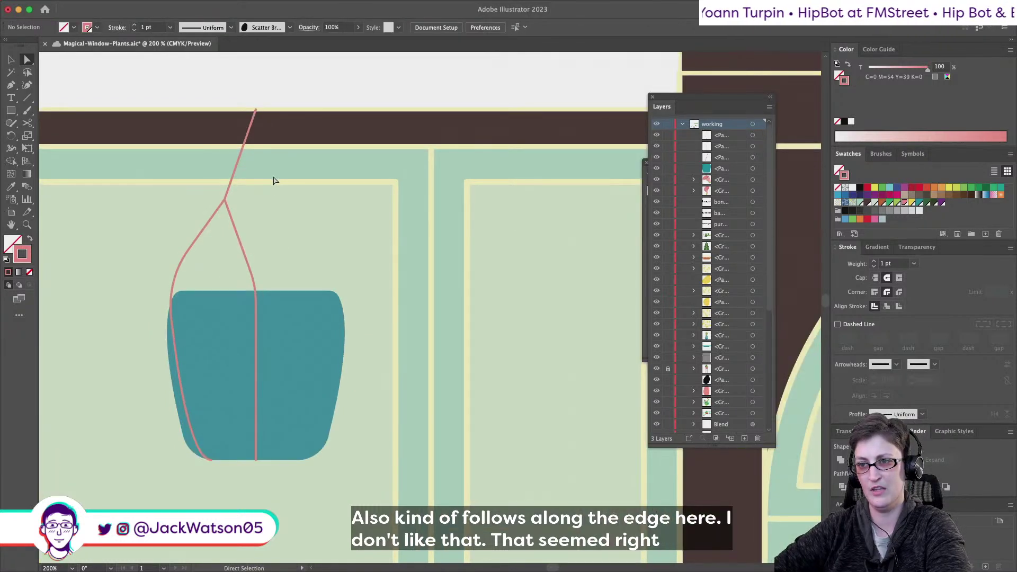
scroll(254, 151, "up", 3)
left_click(256, 157)
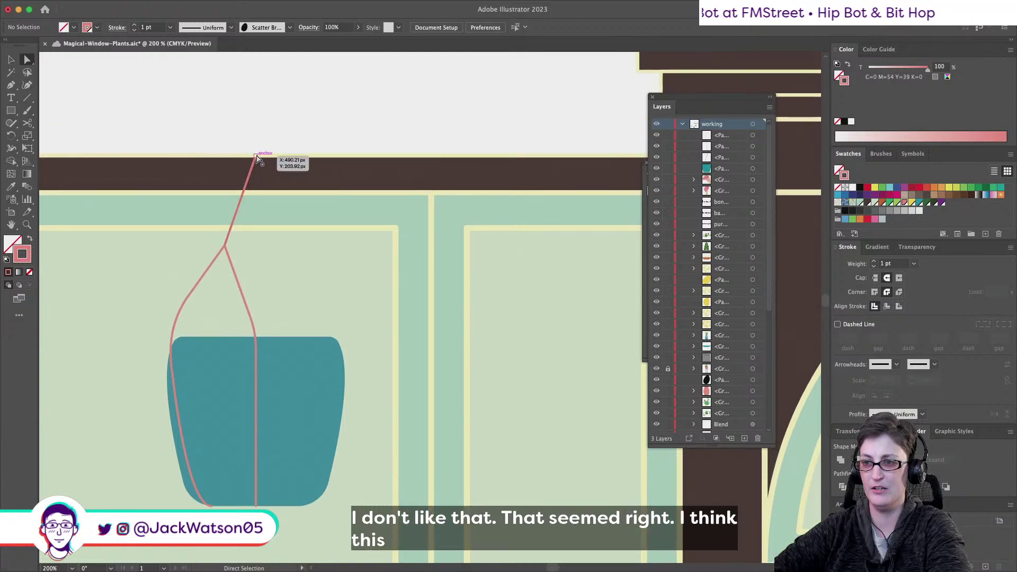
mouse_move(257, 158)
left_mouse_down()
mouse_move(280, 154)
mouse_move(256, 157)
left_mouse_up()
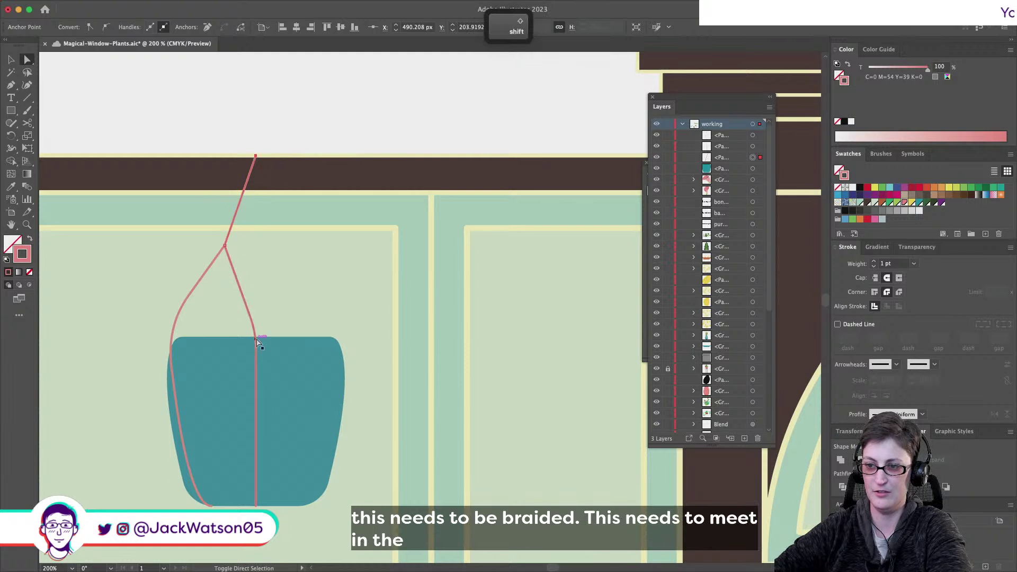
left_click(256, 330)
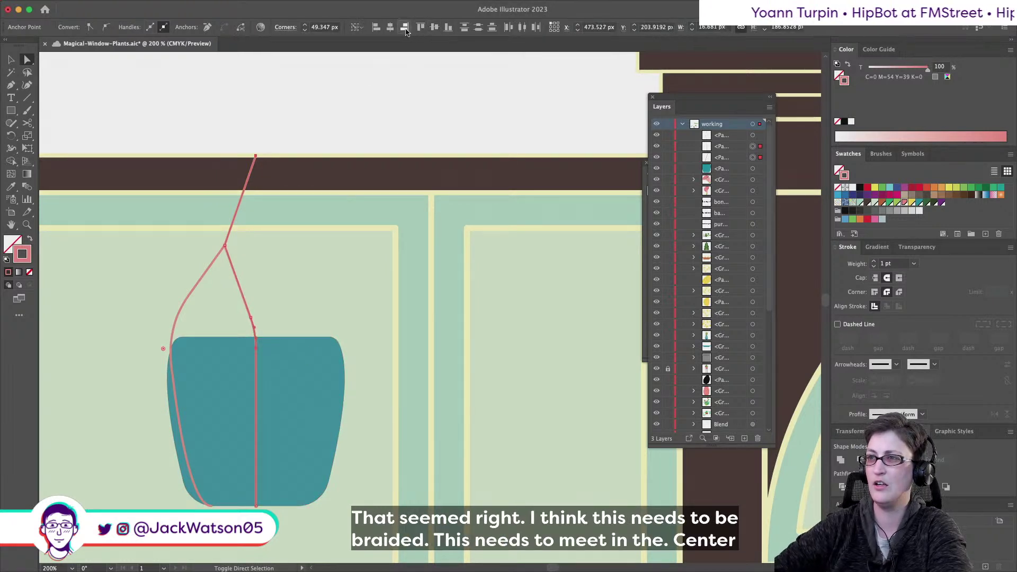
key("super+shift+a")
Try reflecting a copy of the three hanger paths across the vertical axis and placing it over the pot's right half
key("v")
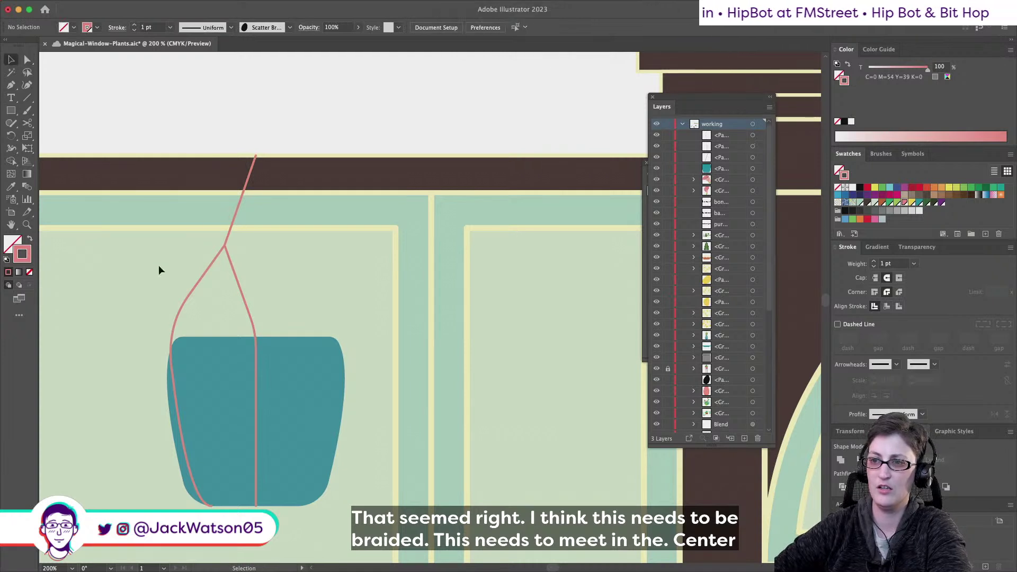
left_click(229, 233, "shift")
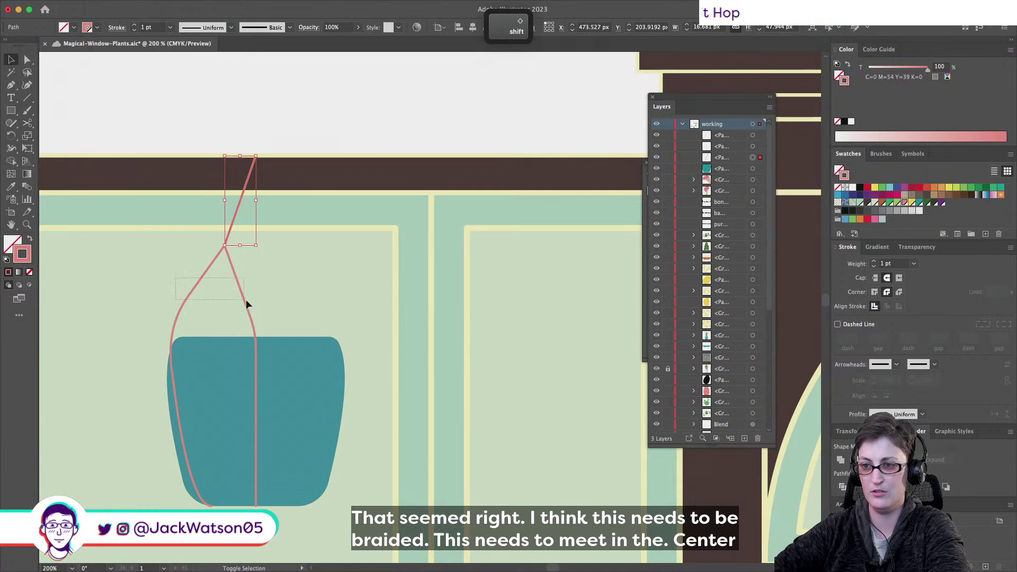
left_click_drag(246, 301, 246, 301)
left_click(129, 5)
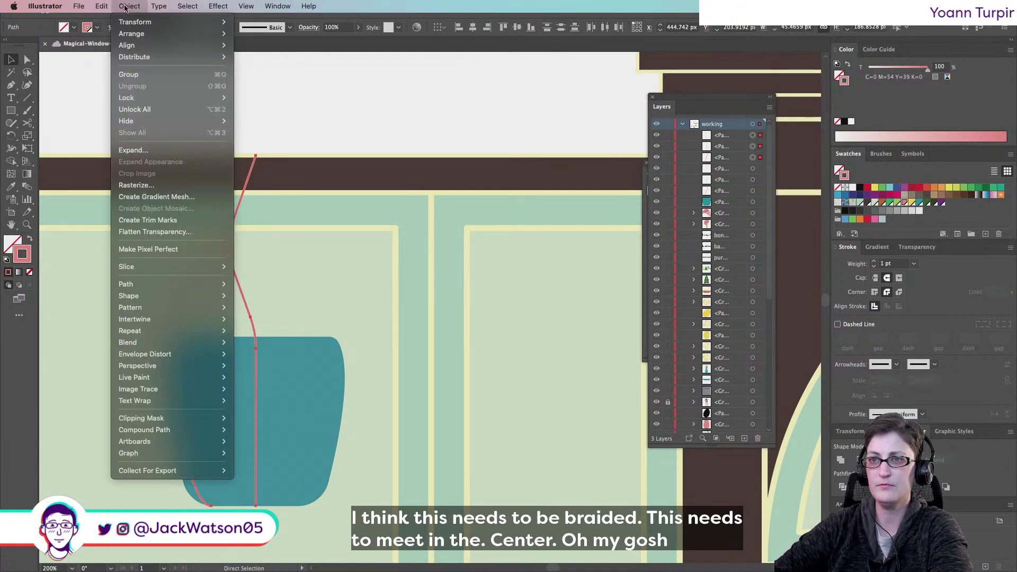
mouse_move(133, 22)
left_click(259, 62)
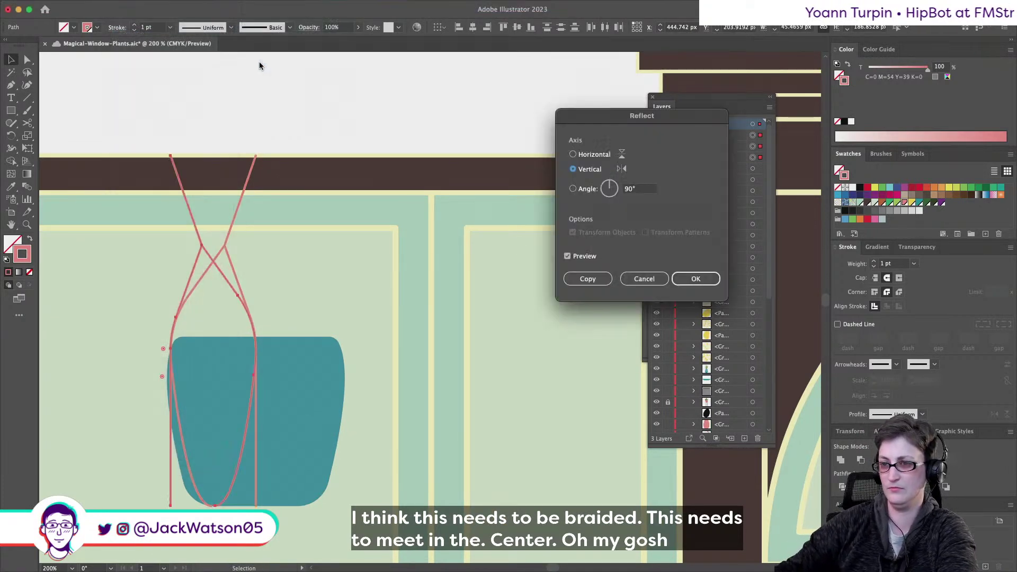
key("Return")
left_click_drag(190, 215, 277, 212)
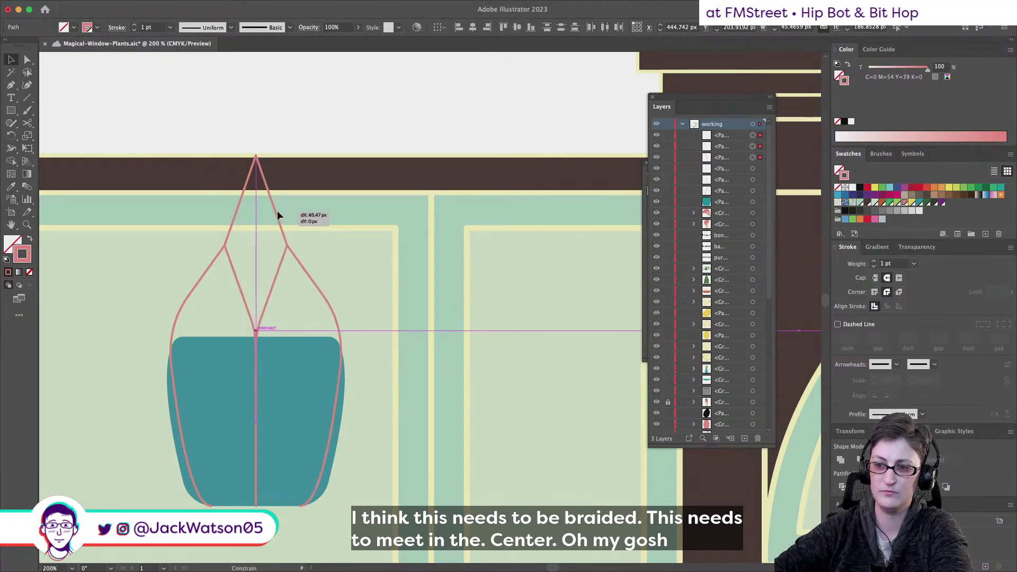
left_click_drag(278, 211, 278, 211)
left_click(352, 278)
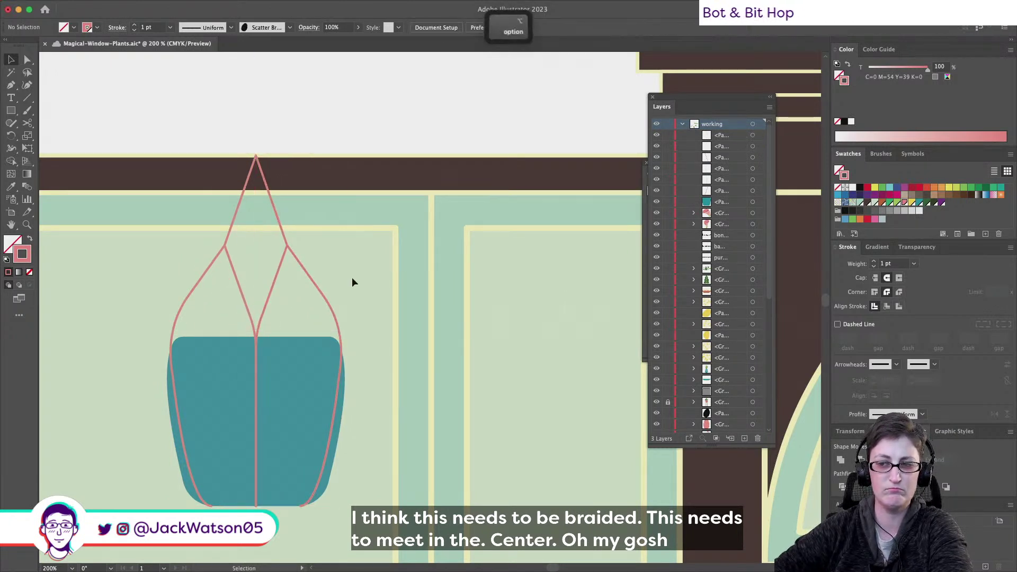
Delete the mirrored hanger paths over the pot's right half
scroll(352, 278, "down", 3)
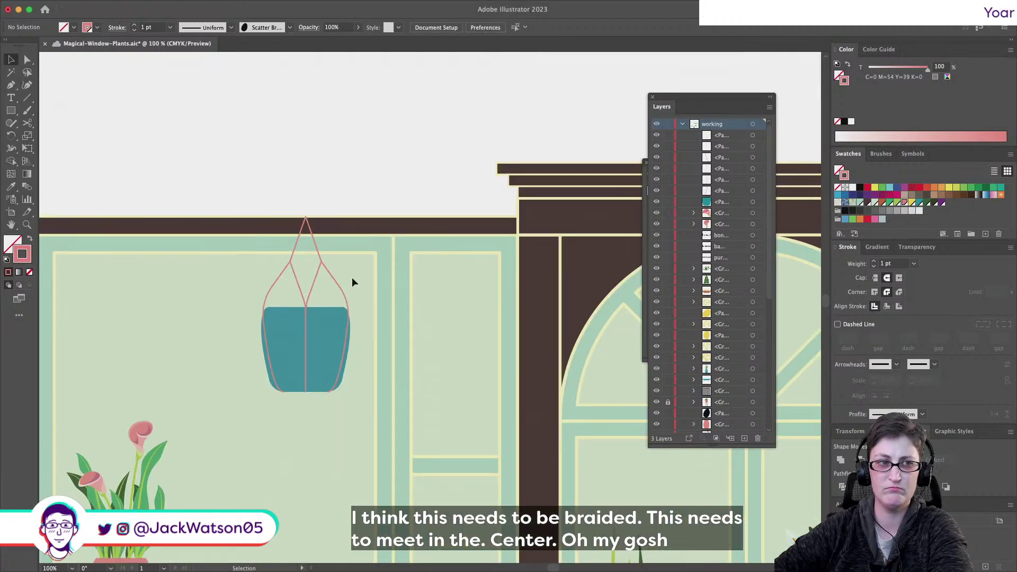
scroll(344, 260, "up", 3)
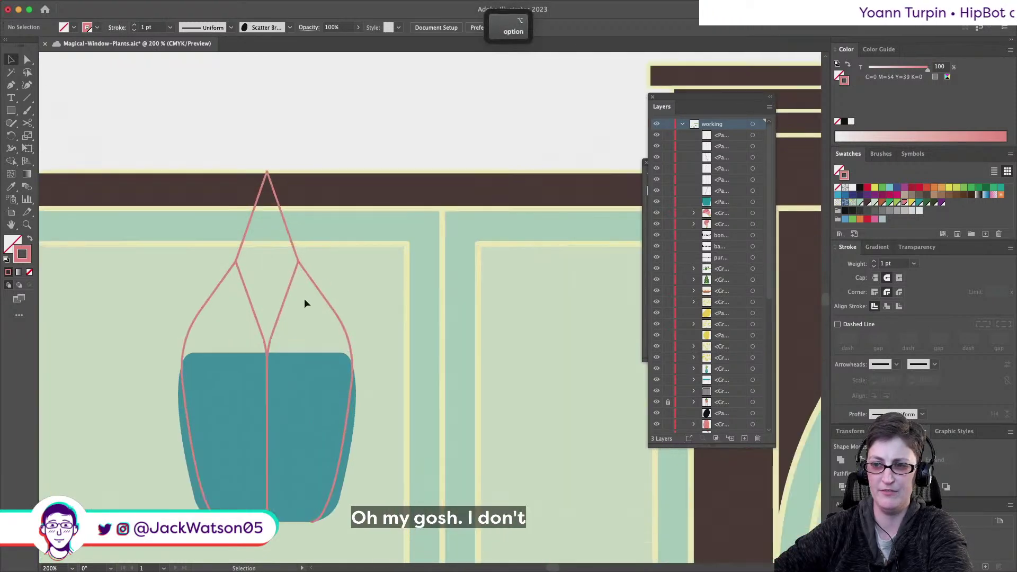
left_click(27, 59)
left_click_drag(341, 279, 273, 281)
key("Delete")
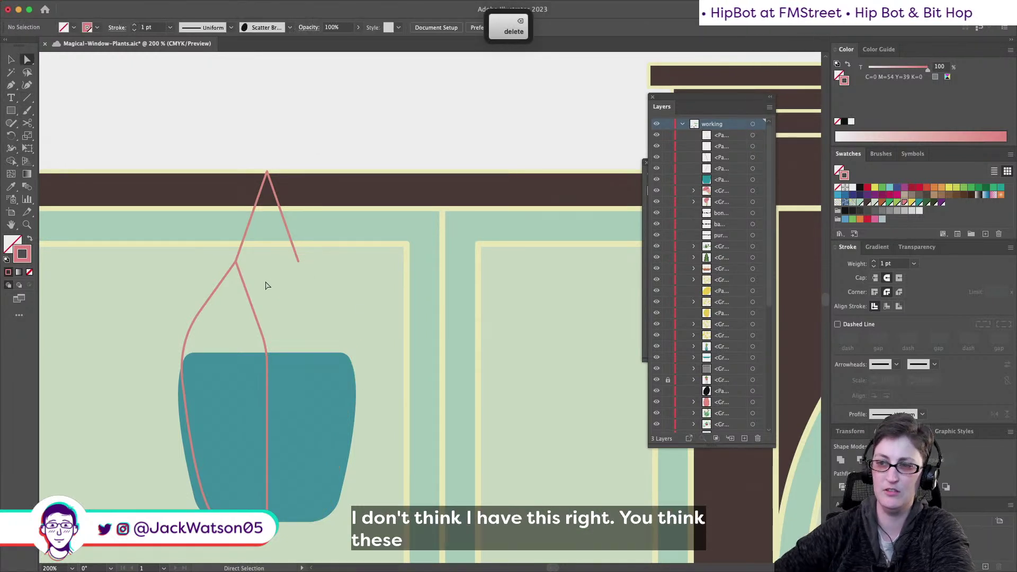
left_click(299, 263)
key("Delete")
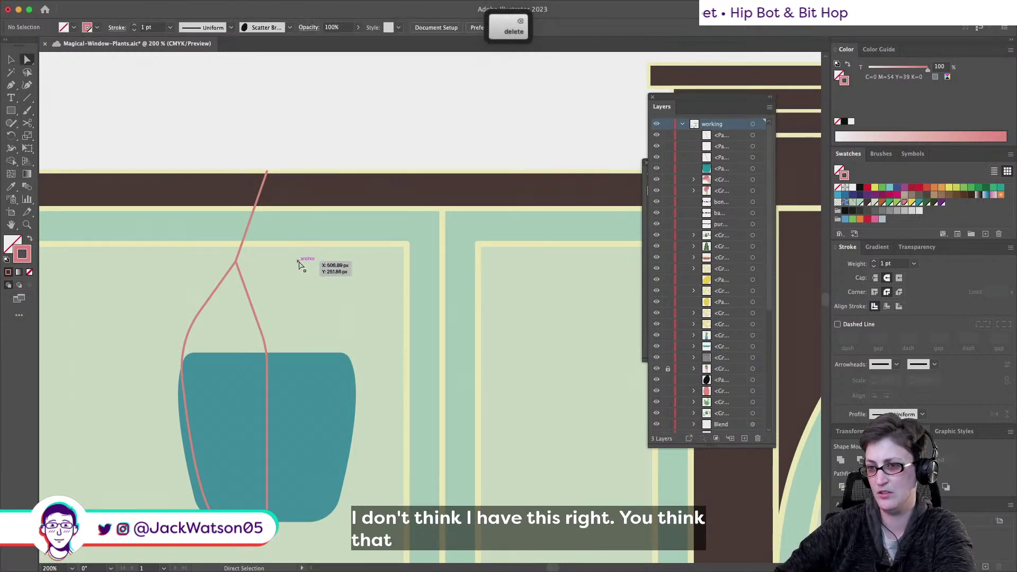
Move the junction of the three hanger lines leftward and delete the anchor point below it on the left strand
left_click(239, 266)
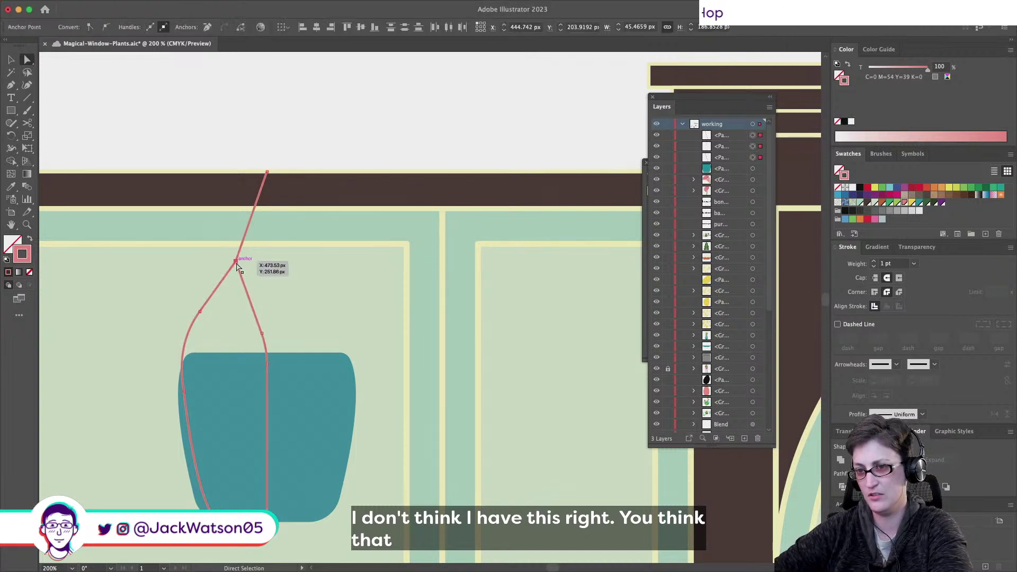
left_click_drag(239, 266, 221, 267)
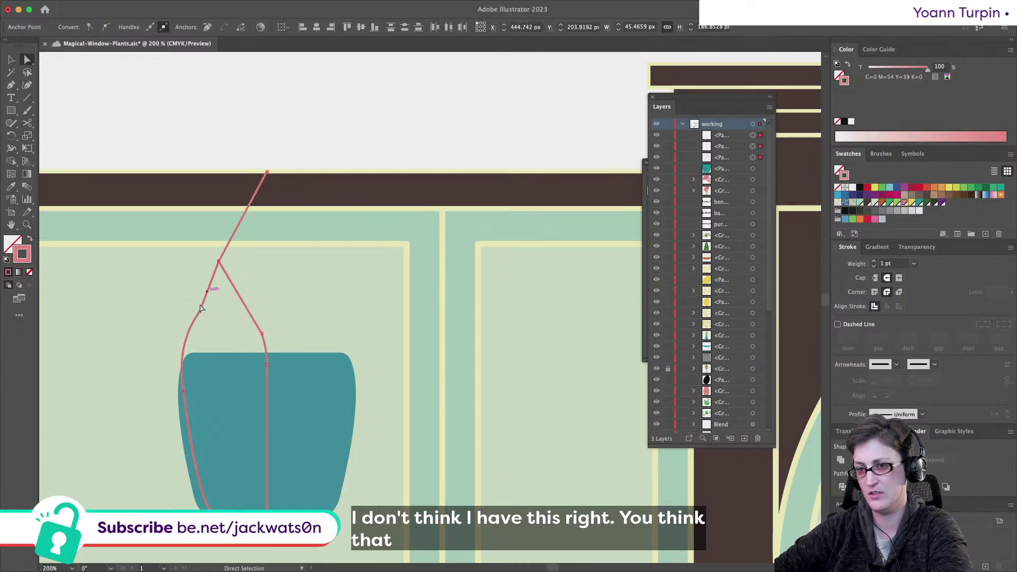
left_click(200, 313)
left_click(11, 86)
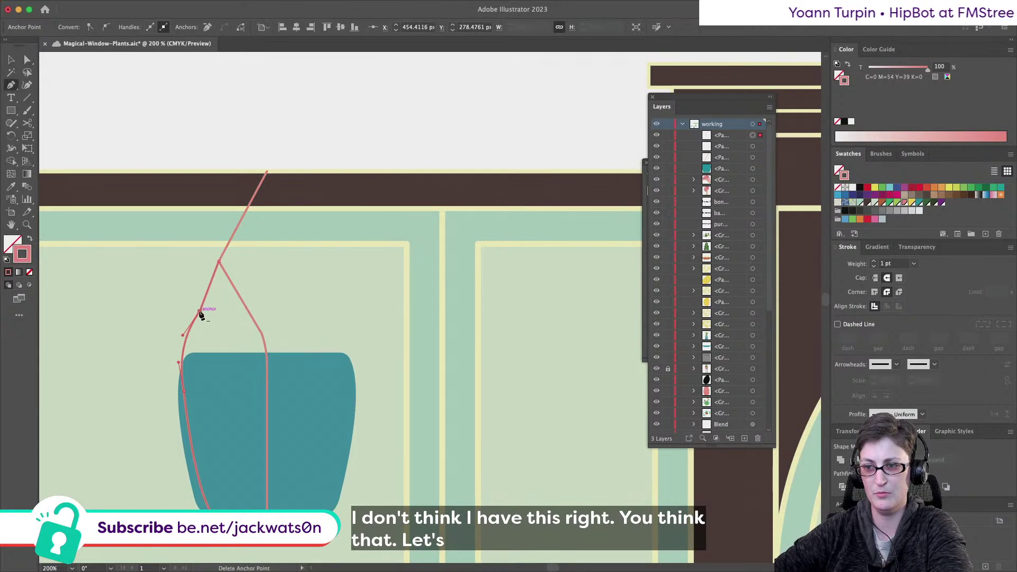
left_click(200, 313)
left_click(27, 59)
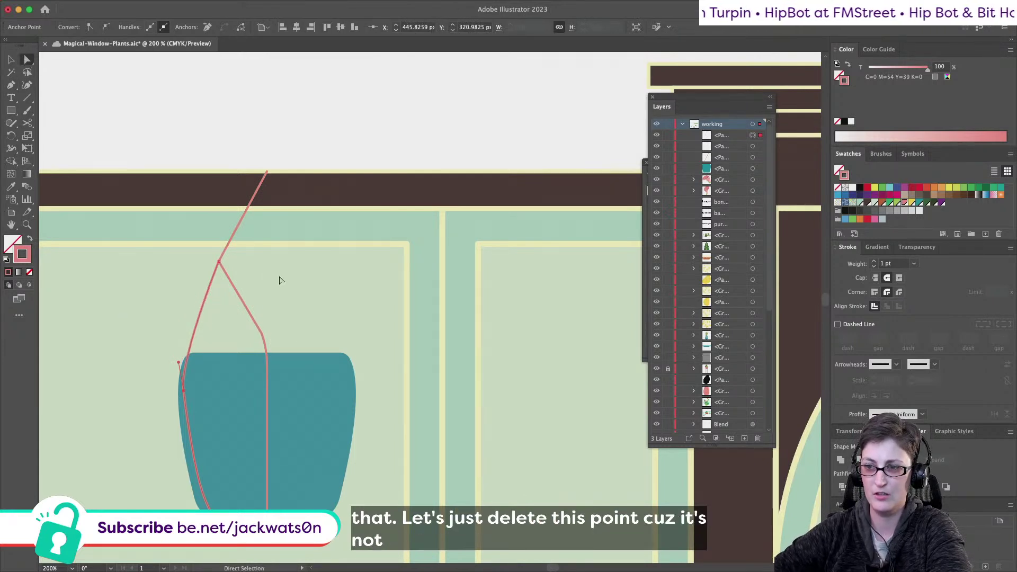
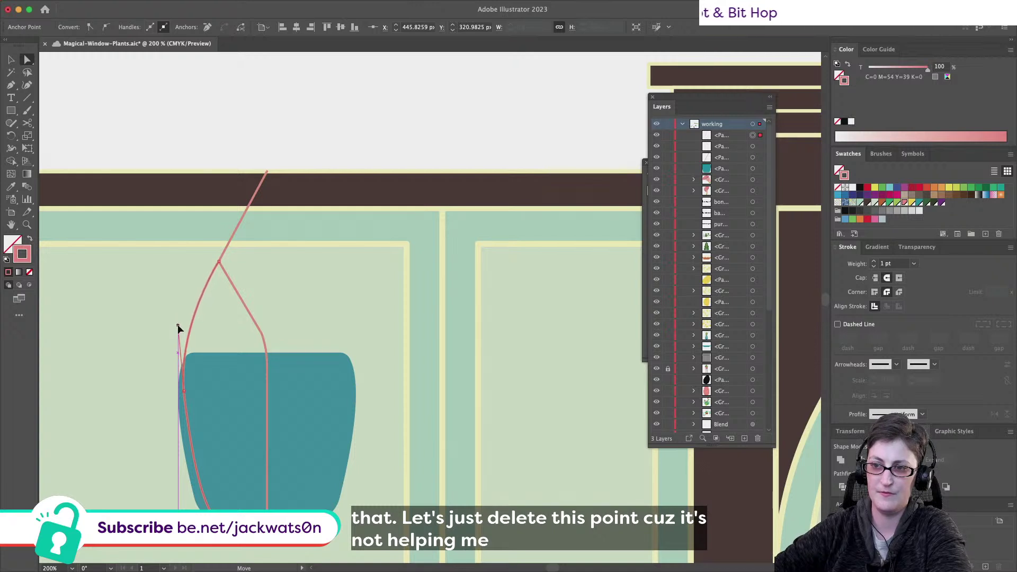
Extend the left strand's curve handle upward to smooth its bend, and lower the centre strand's bend to the pot's rim
key("Delete")
key("super+minus")
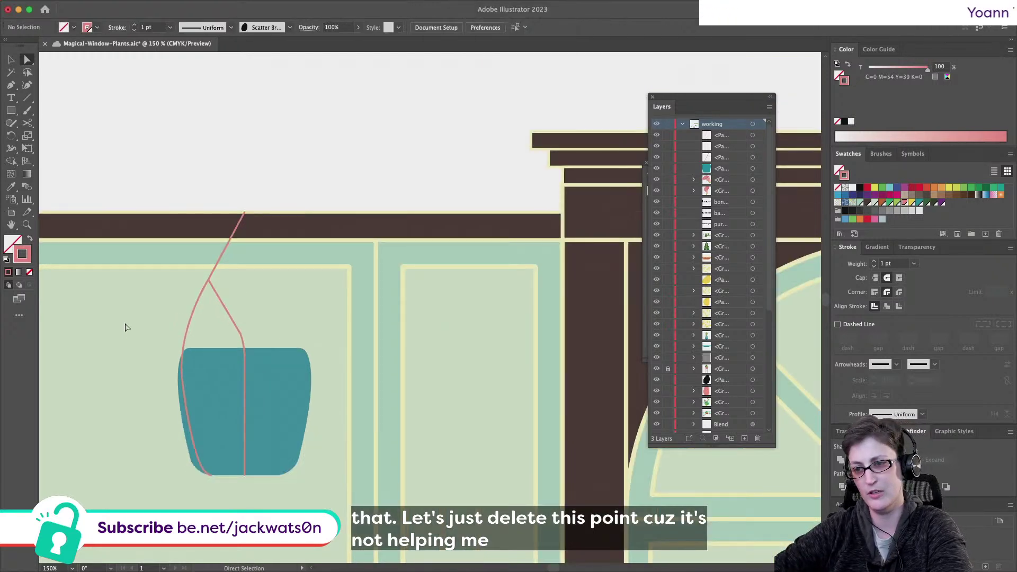
left_click(236, 330)
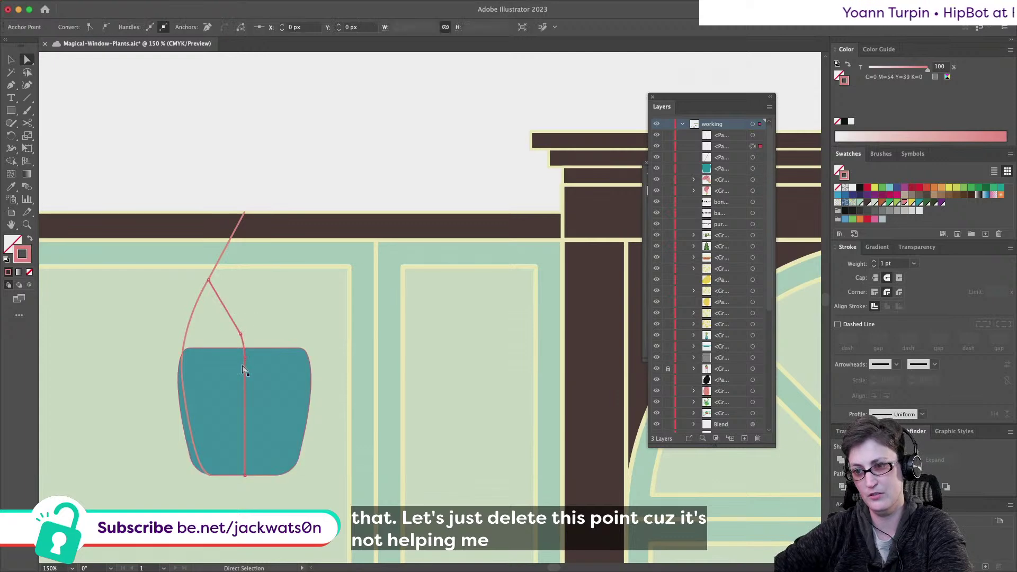
key("shift")
left_click_drag(243, 358, 243, 370)
key("super+minus")
key("super+minus")
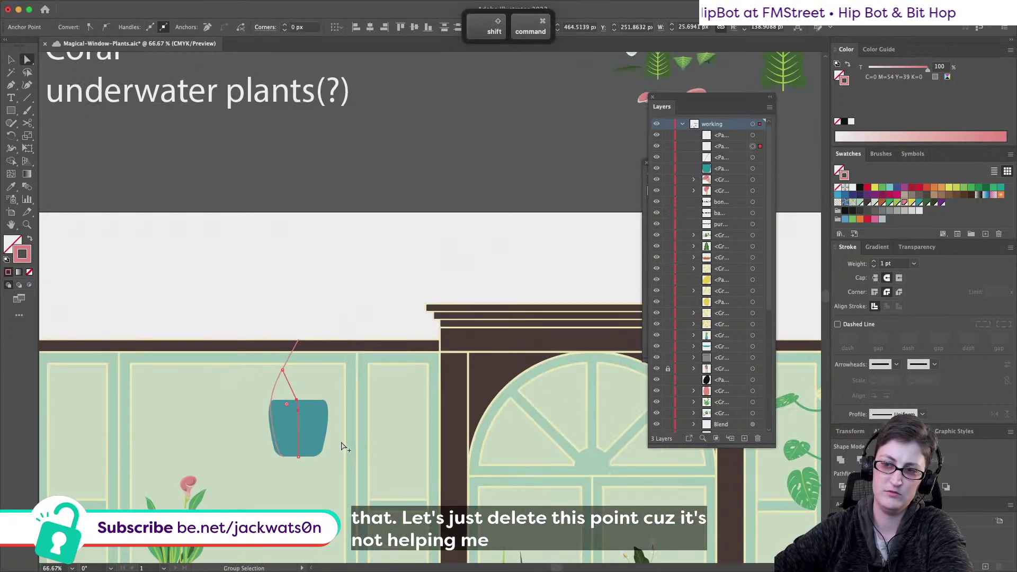
key("shift+super+a")
scroll(347, 441, "up", 3)
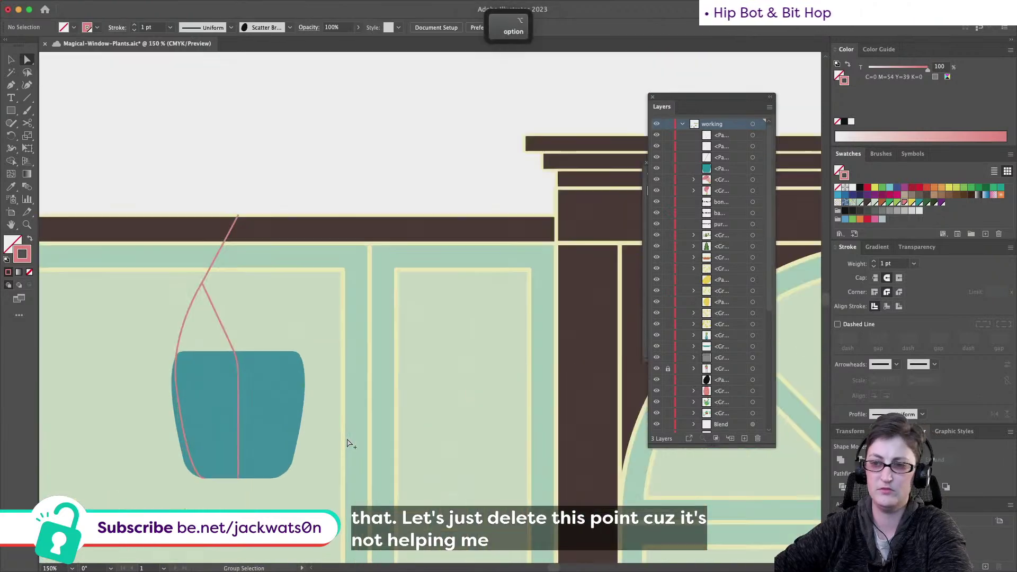
scroll(347, 443, "down", 5)
scroll(348, 442, "up", 4)
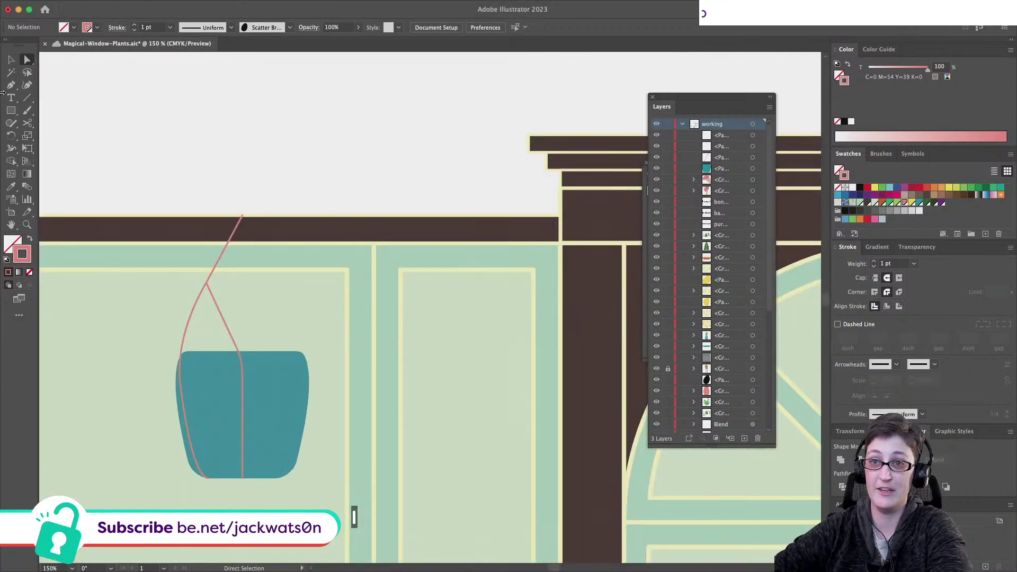
Reflect a copy of the three hanger paths across the vertical axis and place it over the pot's right half
key("v")
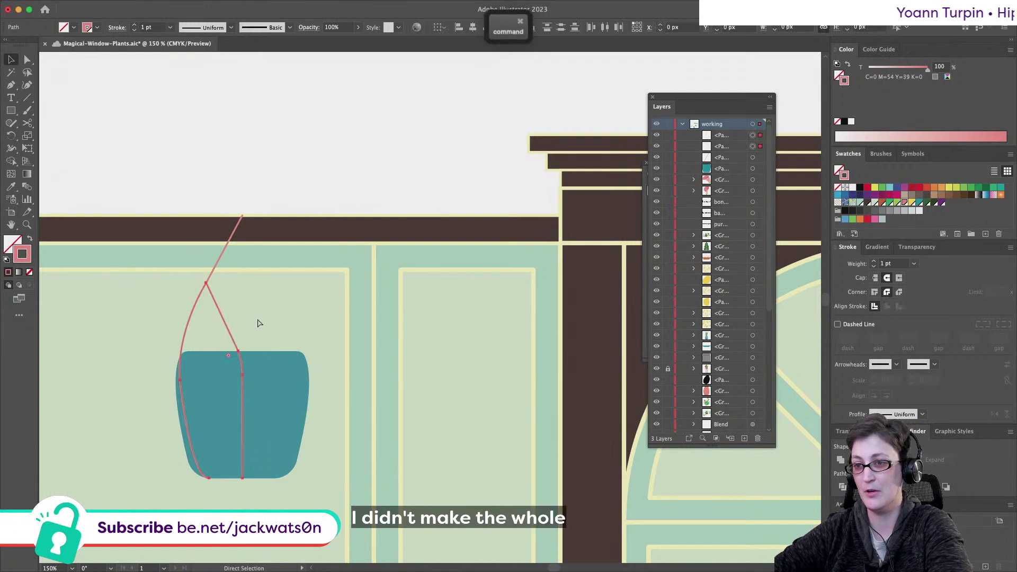
key("super+z")
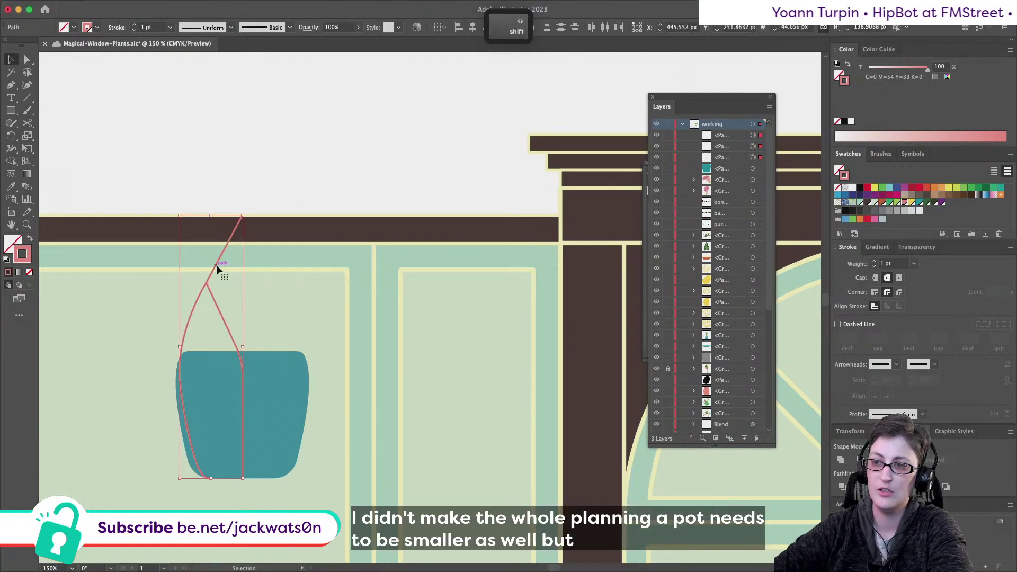
key("super+shift+v")
left_click(129, 6)
mouse_move(137, 23)
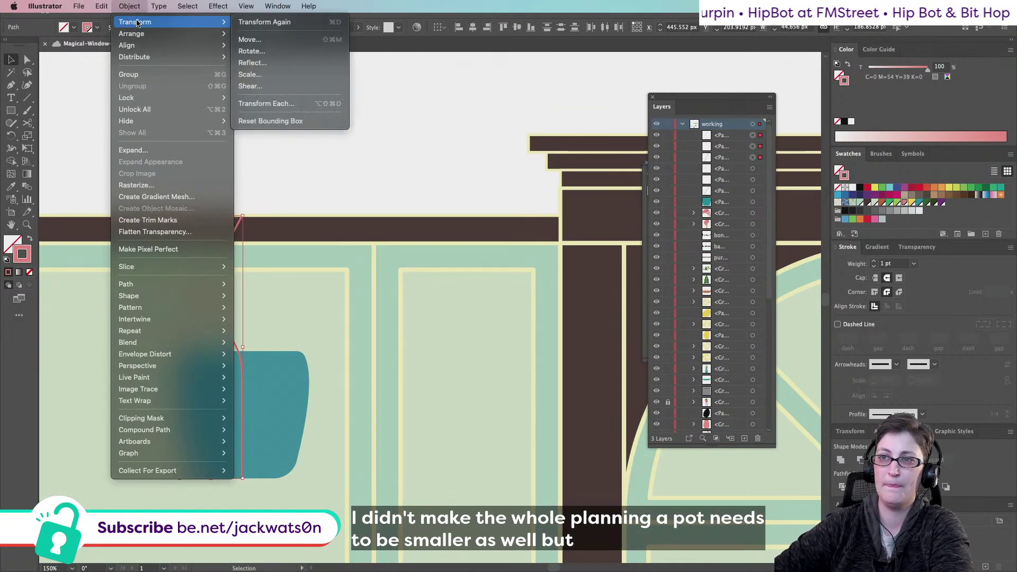
left_click(308, 63)
key("Return")
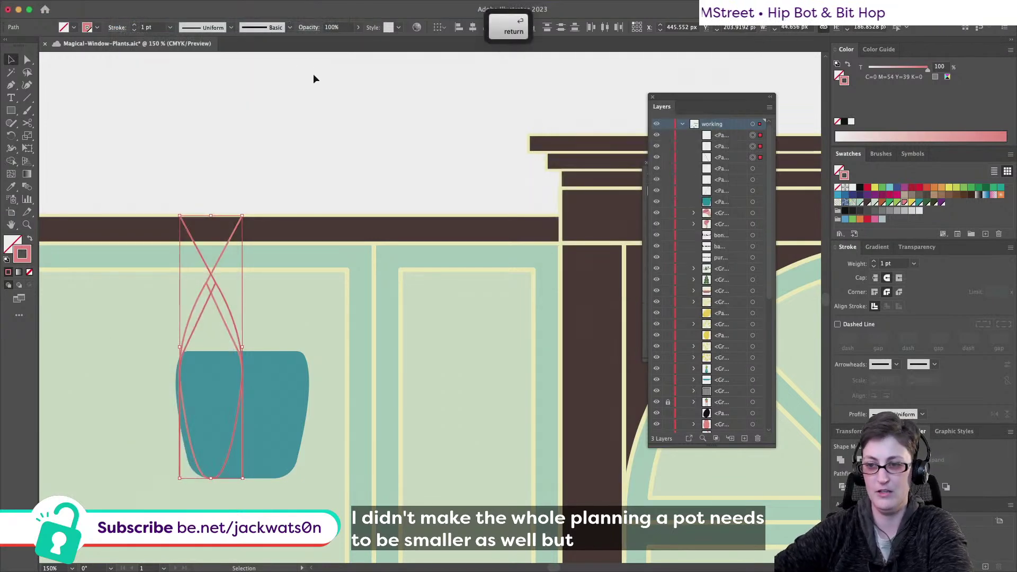
left_click_drag(218, 292, 280, 288)
key("super+shift+a")
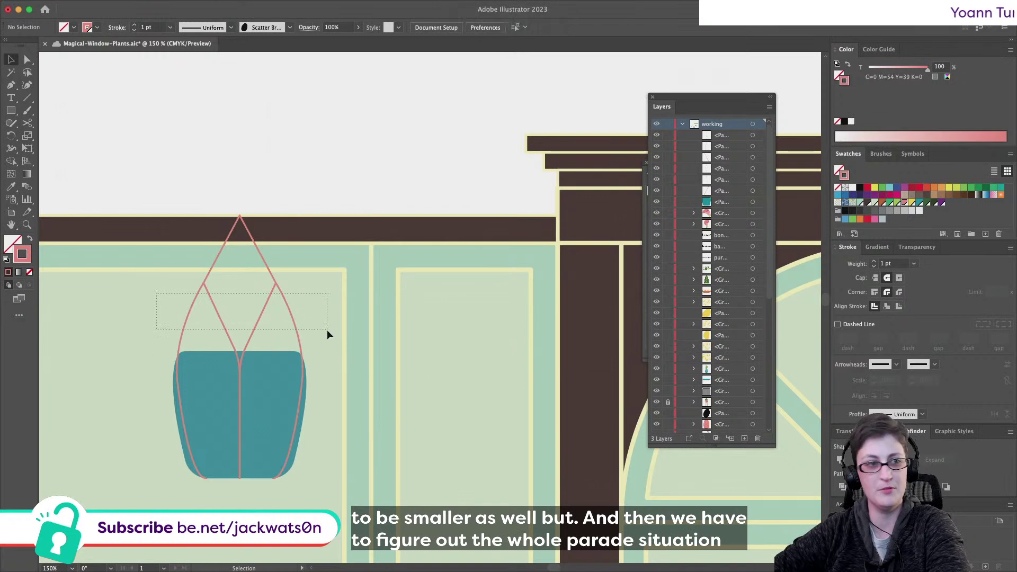
Set the stroke weight of all six hanger paths to 2 pt, trying 4 pt and 3 pt first
key("super+z")
key("shift")
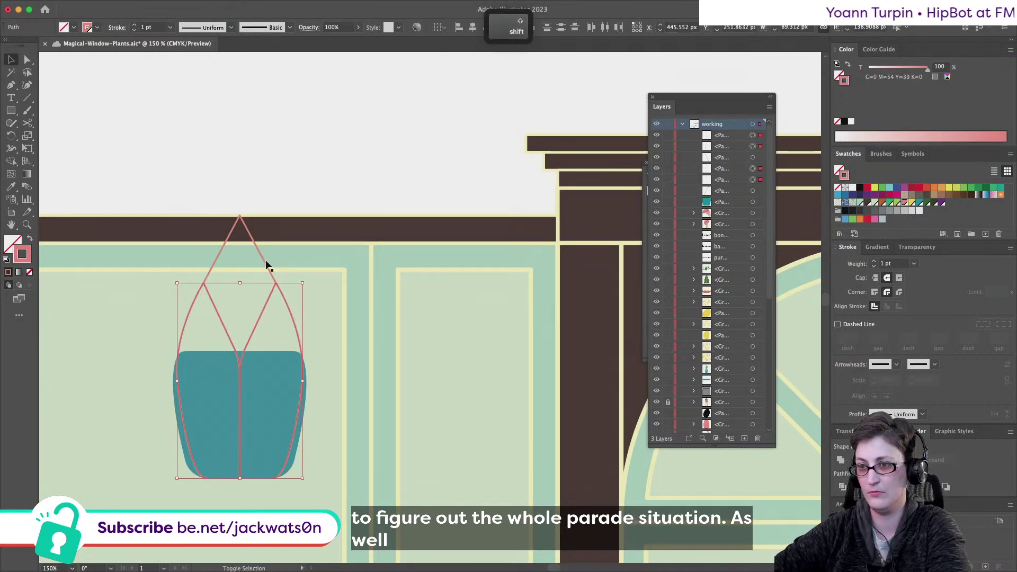
left_click(900, 264)
type("4")
key("Tab")
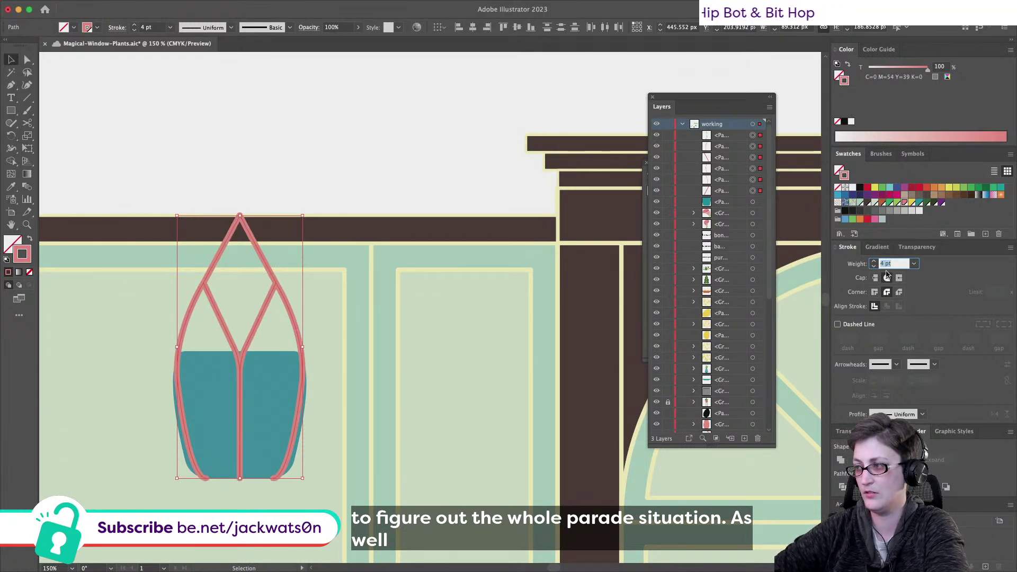
type("3")
key("Tab")
type("2")
key("Tab")
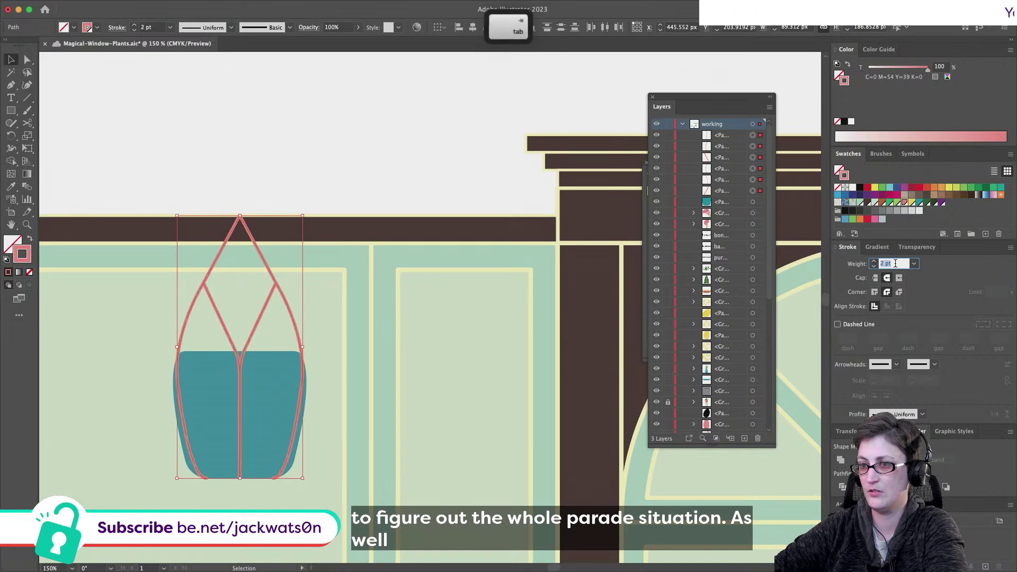
Scale the pot and its hanger down together to about 60 by 119 px and place them lower in the left window
left_click(127, 360)
scroll(128, 361, "down", 2)
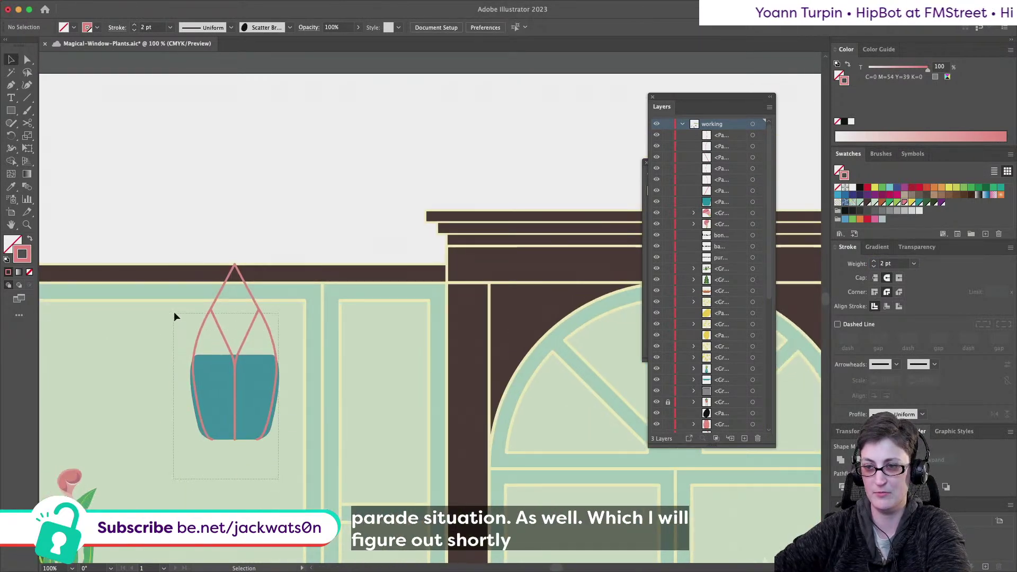
left_click_drag(175, 317, 176, 317)
left_click_drag(236, 440, 252, 418)
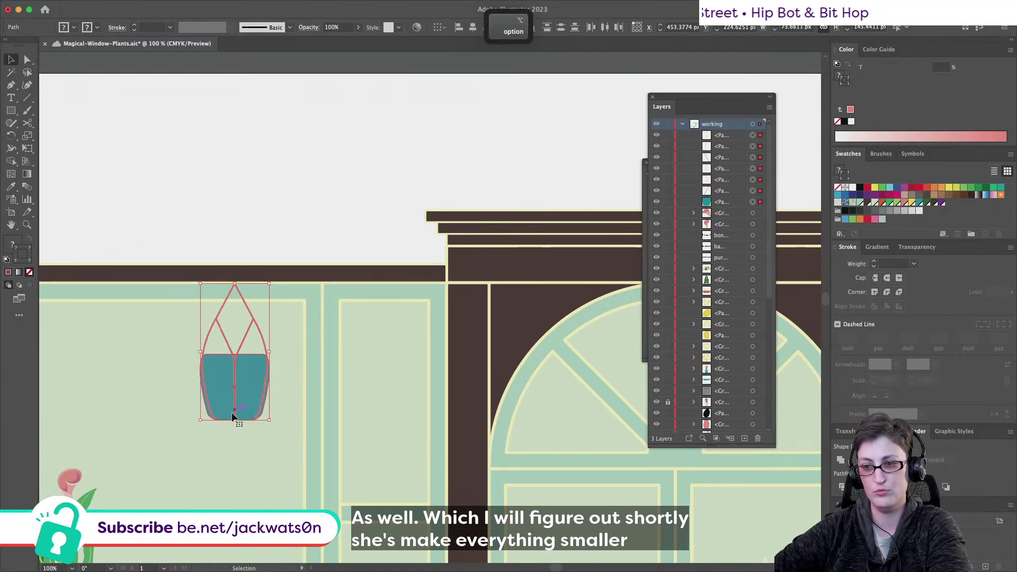
scroll(233, 417, "down", 3)
scroll(233, 421, "right", 3)
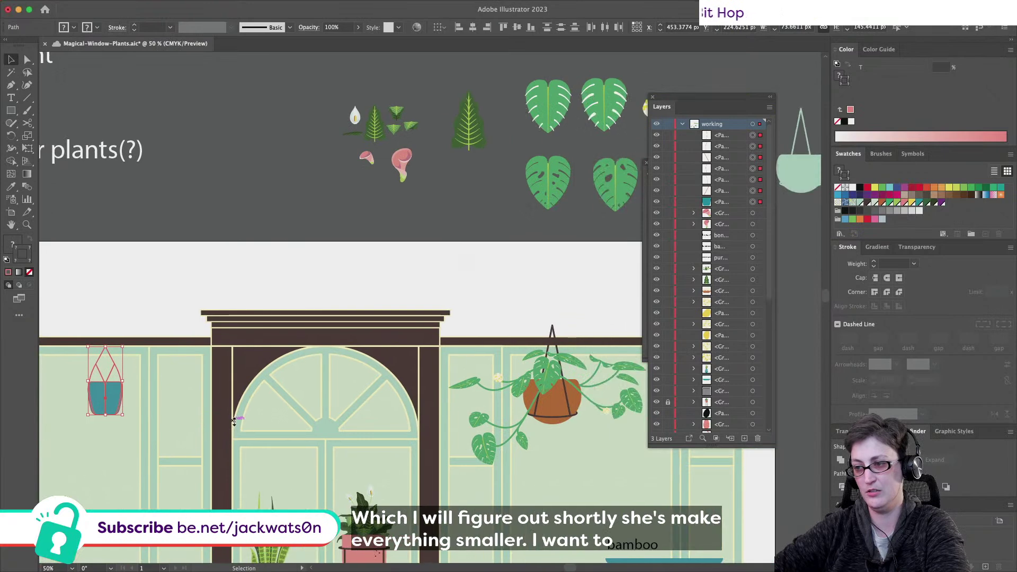
scroll(234, 421, "left", 4)
mouse_move(217, 417)
left_mouse_down()
mouse_move(218, 403)
mouse_move(221, 414)
left_mouse_up()
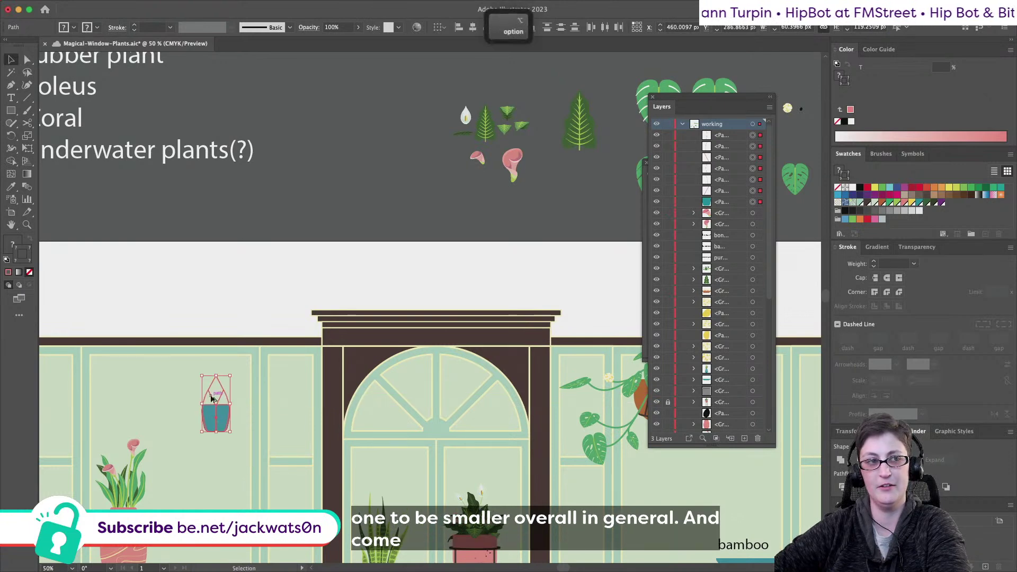
Stretch the hanger lines upward so they rise higher above the pot
scroll(212, 397, "up", 1)
left_click(225, 389)
left_click_drag(217, 369, 218, 358)
key("shift+super+a")
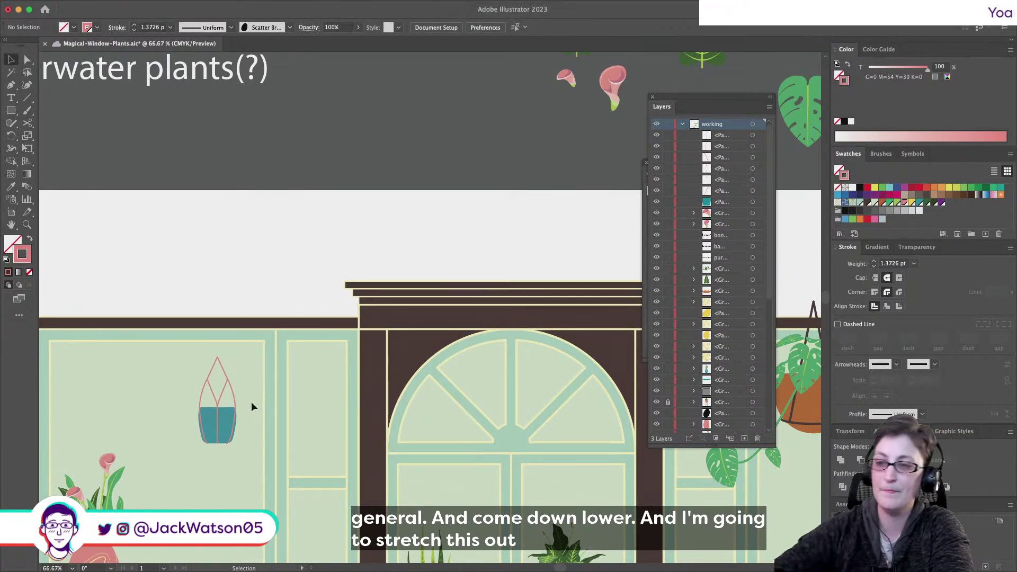
Join the bottom endpoints of the two outer strands with a straight segment along the pot's base
scroll(205, 445, "up", 4)
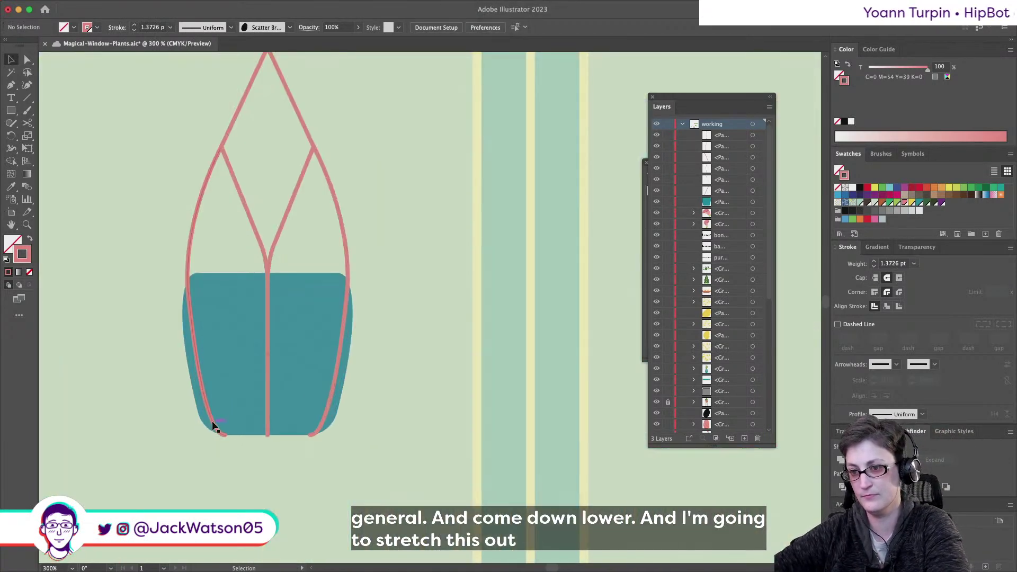
left_click_drag(236, 400, 236, 398)
left_click(29, 59)
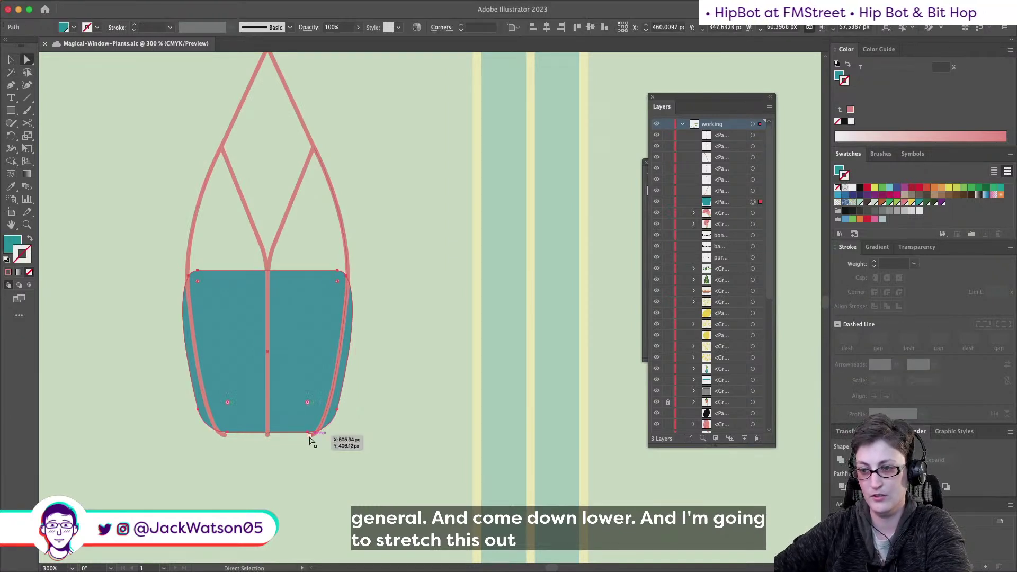
left_click(311, 438)
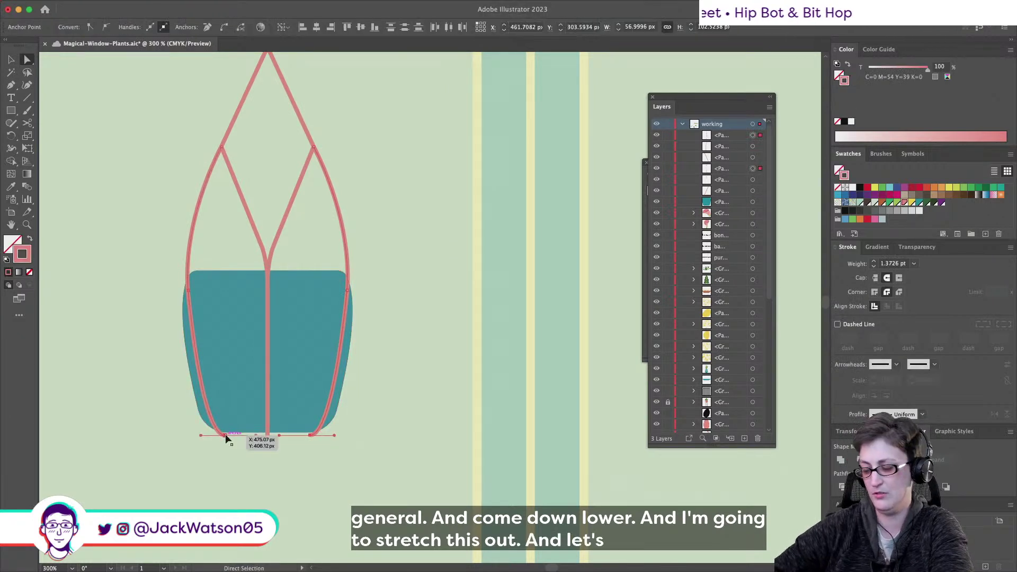
key("super+shift+a")
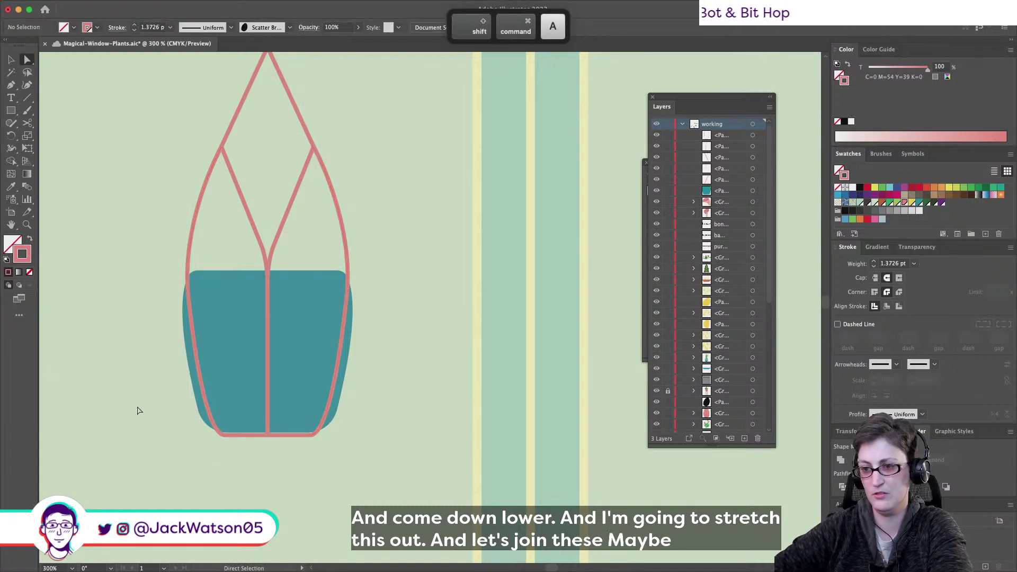
Nudge the pot vertically to line its base up with the hanger's bottom segment, checking the alignment in outline view
left_click(231, 384)
key("super+shift+a")
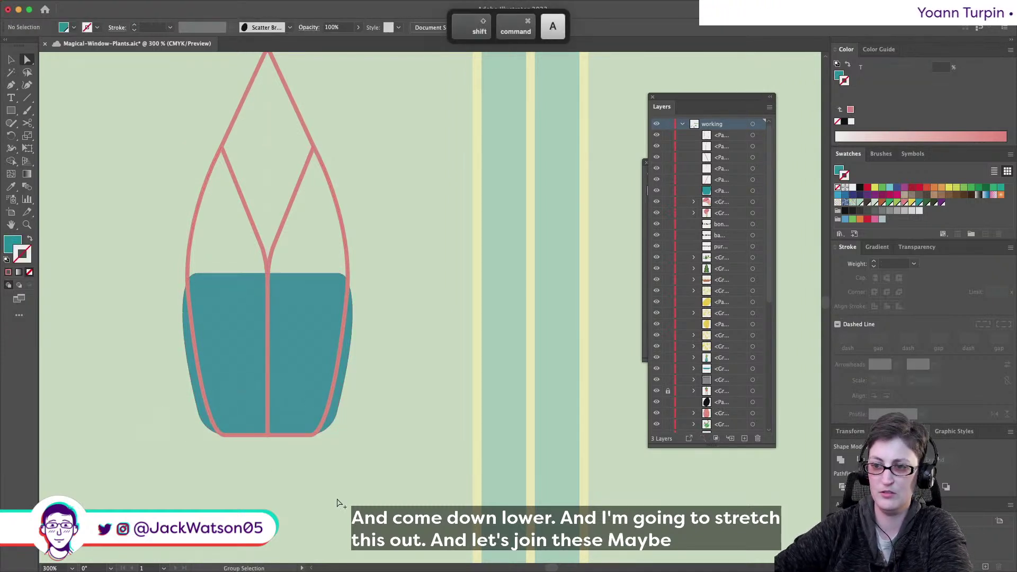
key("super+z")
key("super+u")
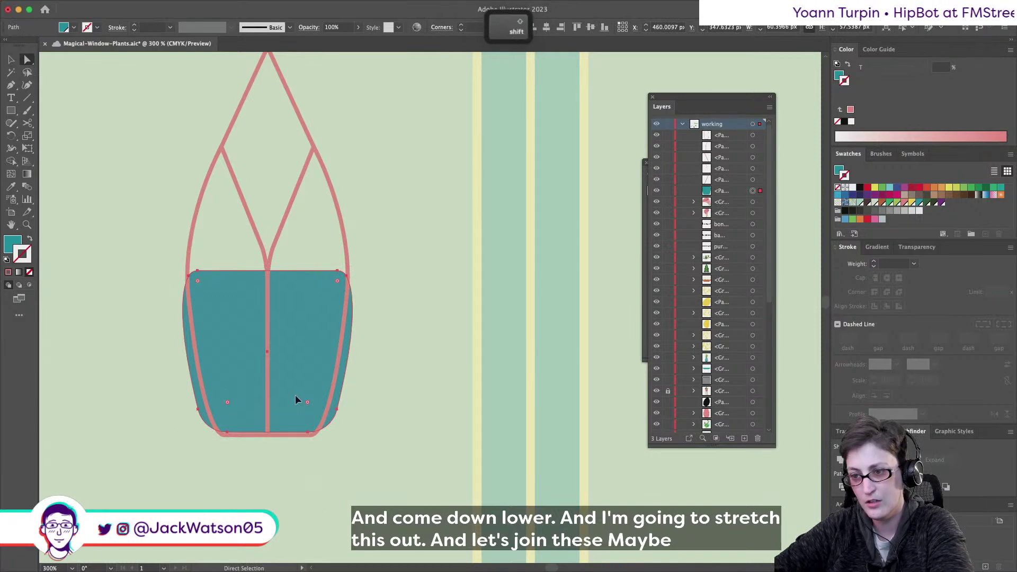
key("super+z")
key("super+y")
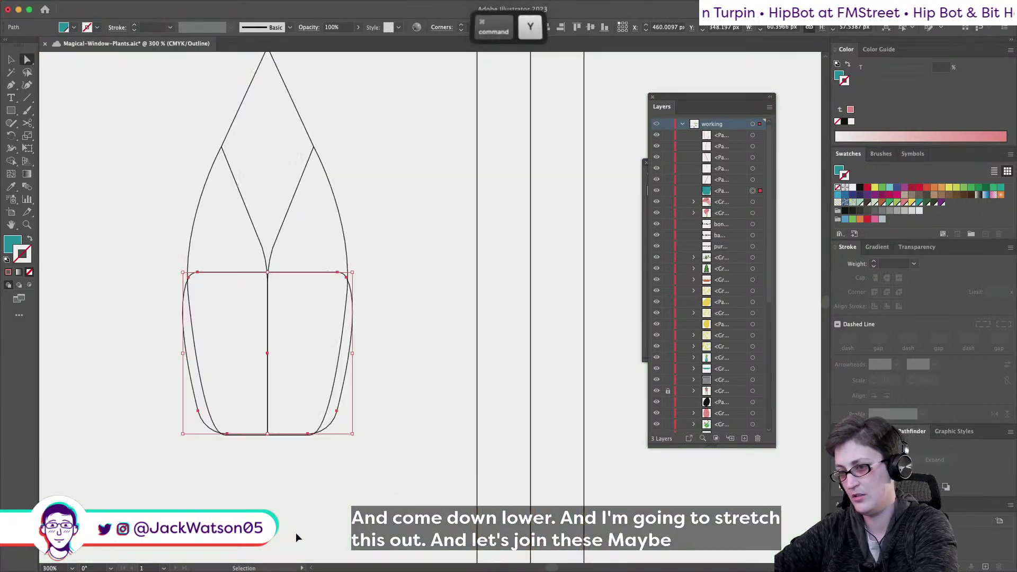
key("super+y")
key("super+u")
left_click(320, 481)
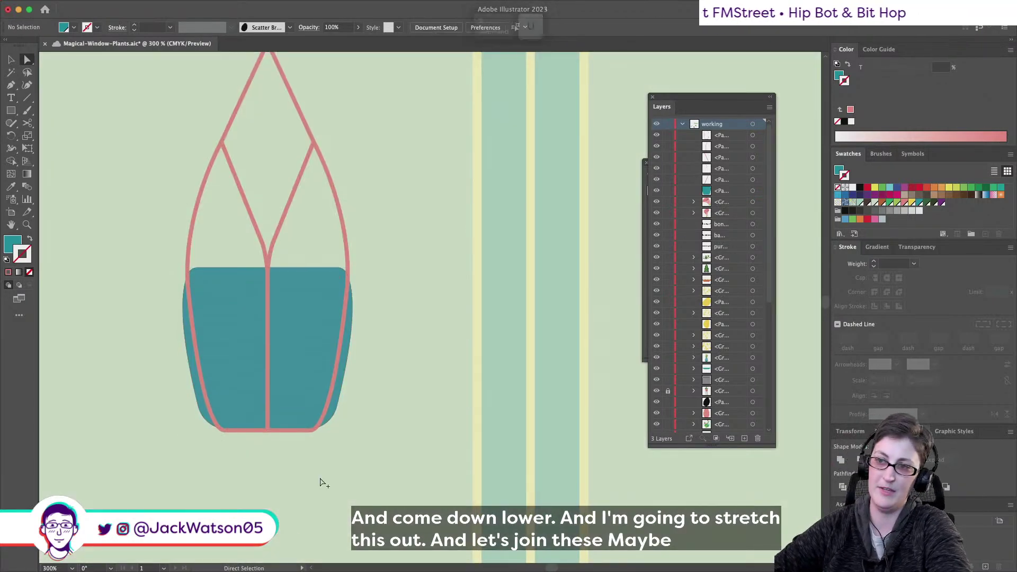
Try a straight vertical Pen line hanging down from the centre of the pot's base
scroll(319, 481, "down", 2, "alt")
scroll(296, 480, "up", 1, "alt")
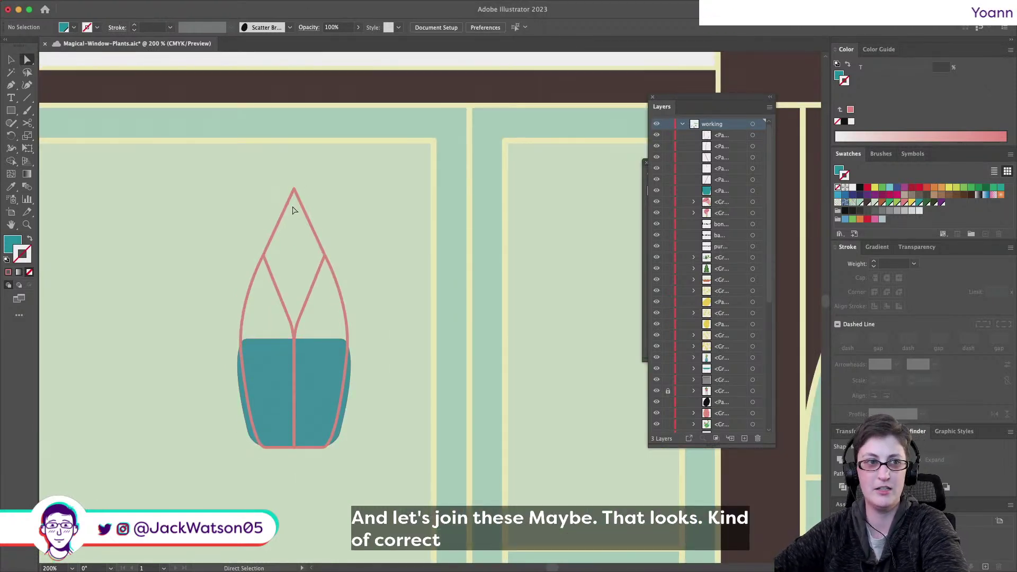
scroll(365, 460, "up", 2, "alt")
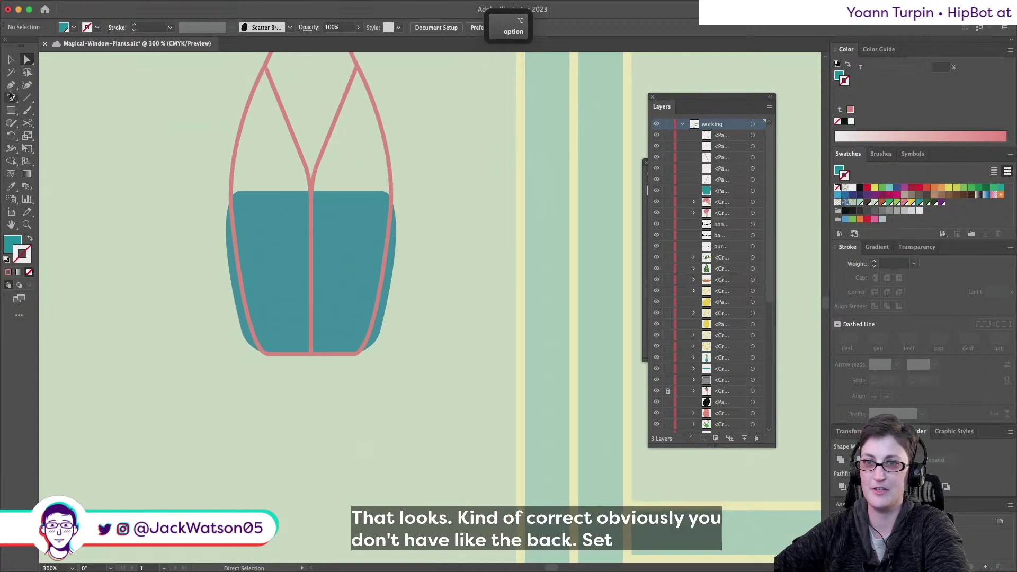
left_click(11, 86)
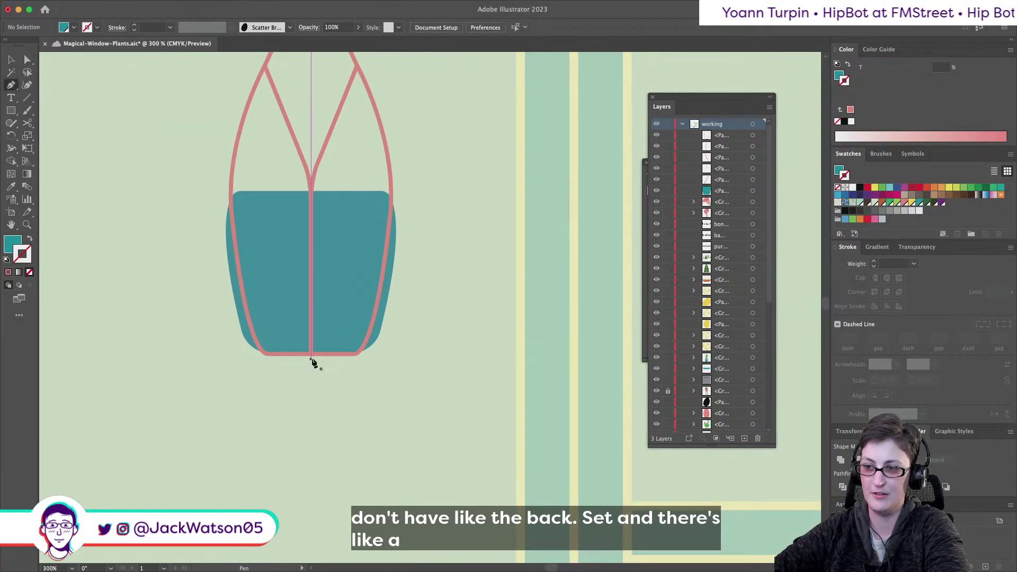
scroll(346, 460, "down", 1, "alt")
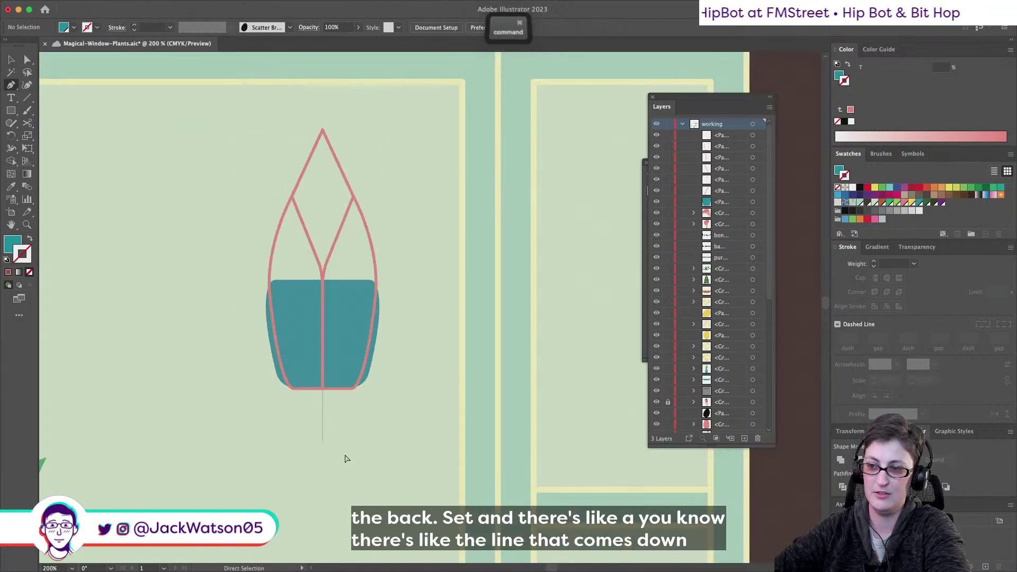
key("super+z")
scroll(347, 450, "up", 1, "alt")
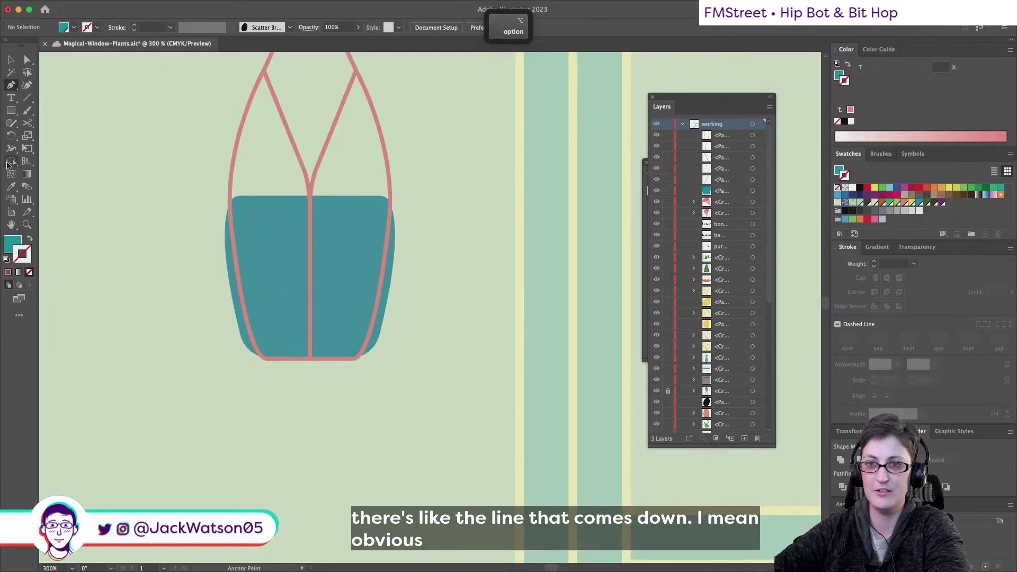
Draw a circle about 4.3 px wide just below the pot and fill it with the hanger's pink, without a stroke
left_click(12, 111)
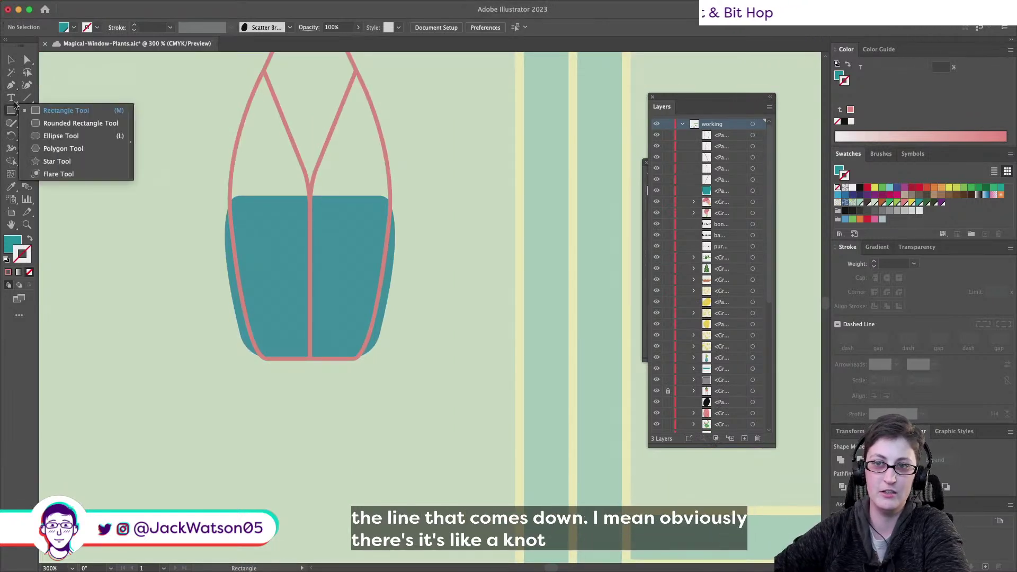
left_click(62, 136)
left_click_drag(281, 377, 293, 384)
key("i")
left_click(295, 145)
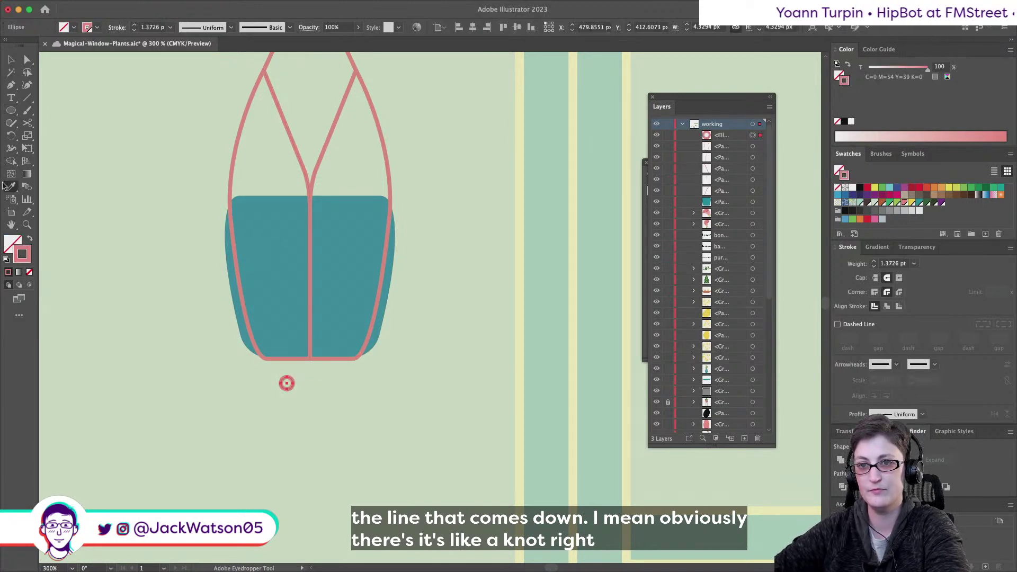
left_click(30, 240)
key("super+shift+a")
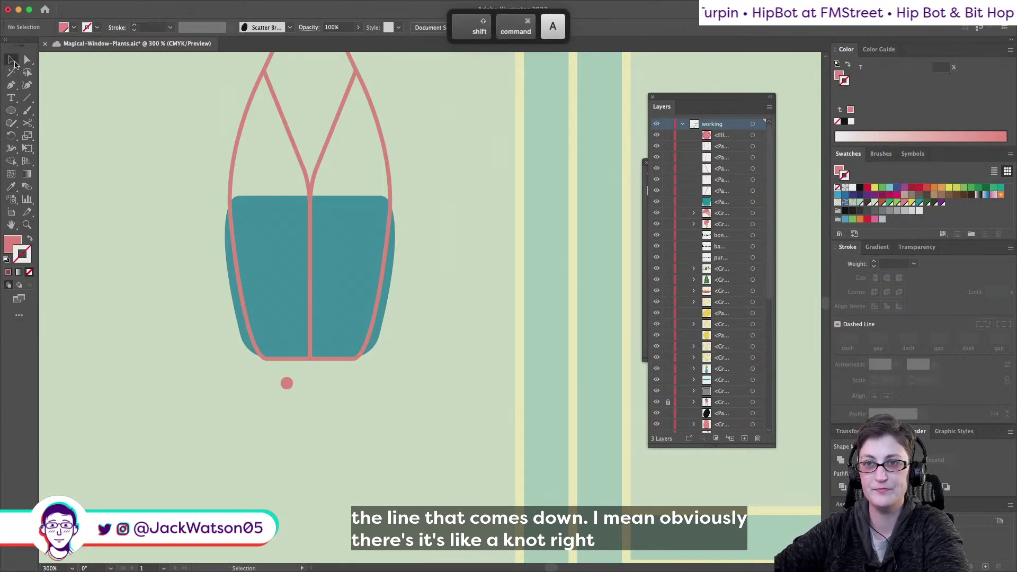
Centre the pink knot circle on the pot's base line, enlarge it to about 6 px, and place it directly behind the pot
left_click(12, 61)
left_click_drag(287, 384, 310, 366)
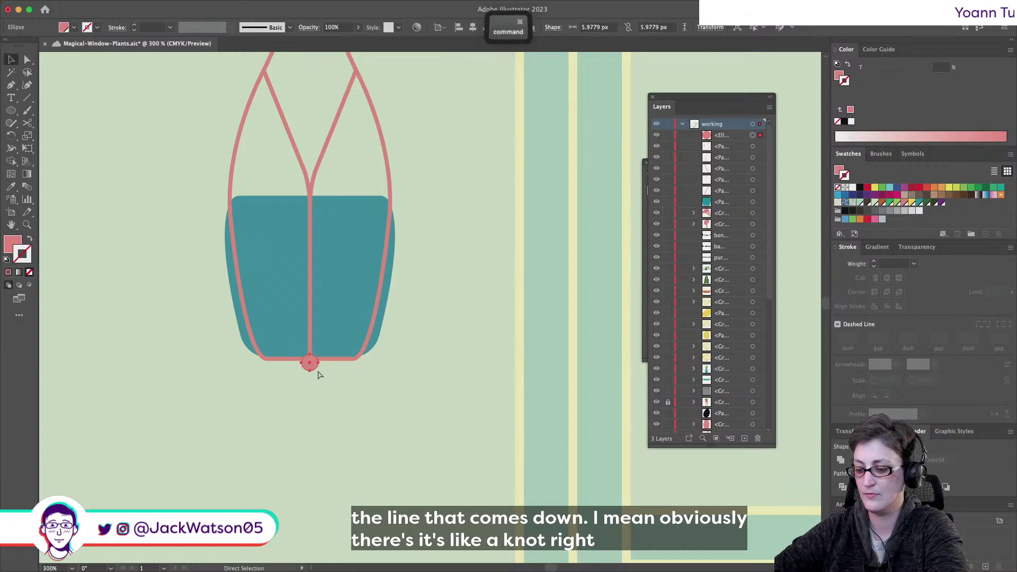
key("super+x")
left_click(360, 309)
key("super+b")
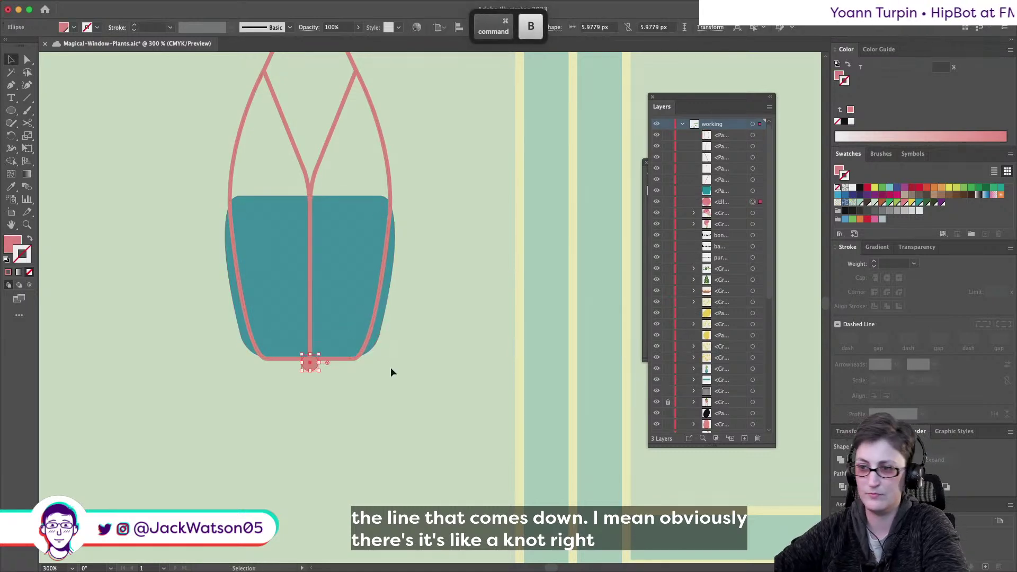
left_click(393, 372)
scroll(356, 509, "down", 3)
scroll(356, 510, "up", 2)
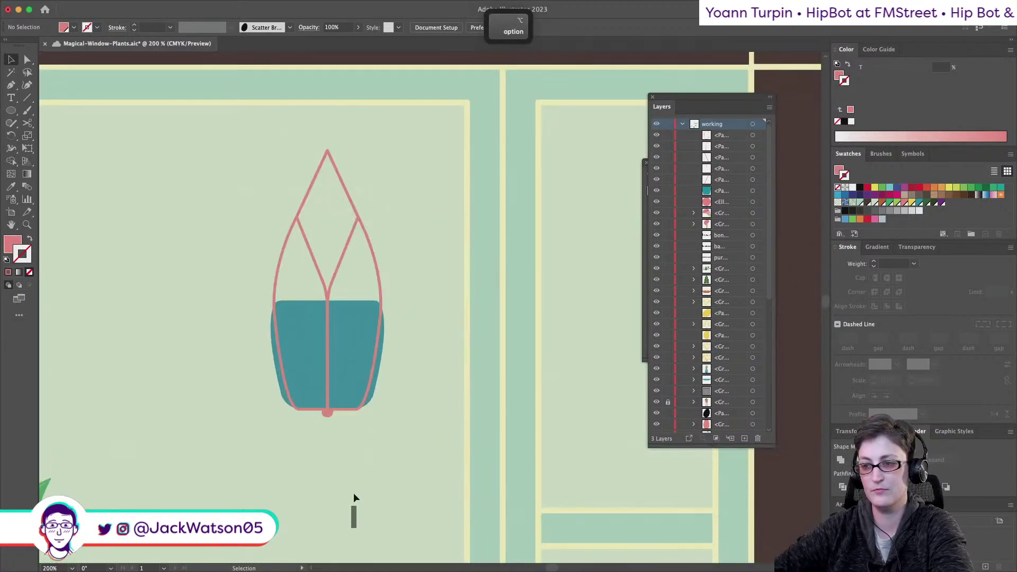
Draw a gently S-curved Pen strand hanging from the knot, using the hanger's 1.3726 pt pink stroke and no fill
left_click(332, 274)
scroll(339, 453, "up", 1)
scroll(339, 452, "down", 1)
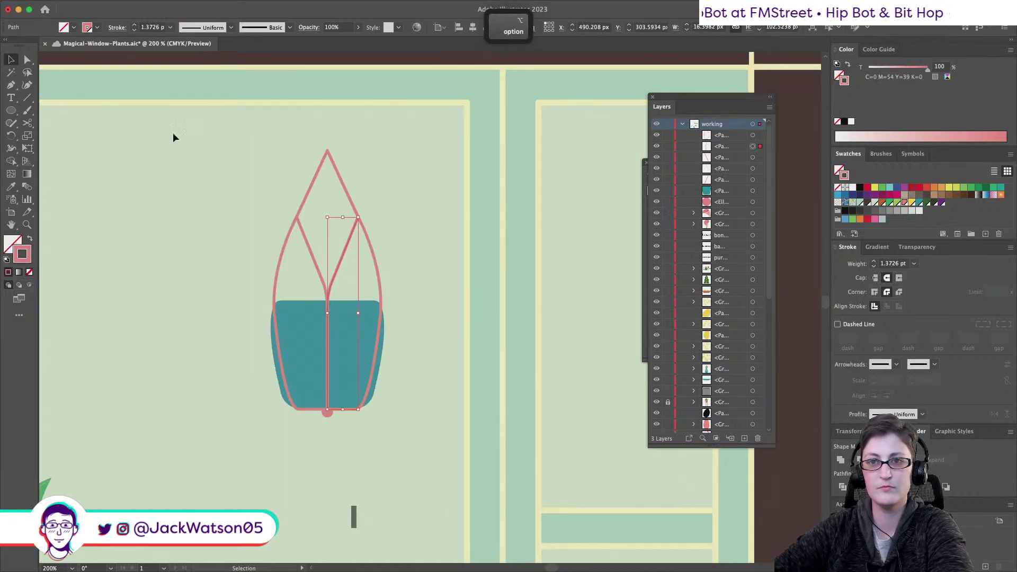
scroll(381, 392, "up", 1)
key("p")
key("super+shift+a")
scroll(236, 415, "down", 1)
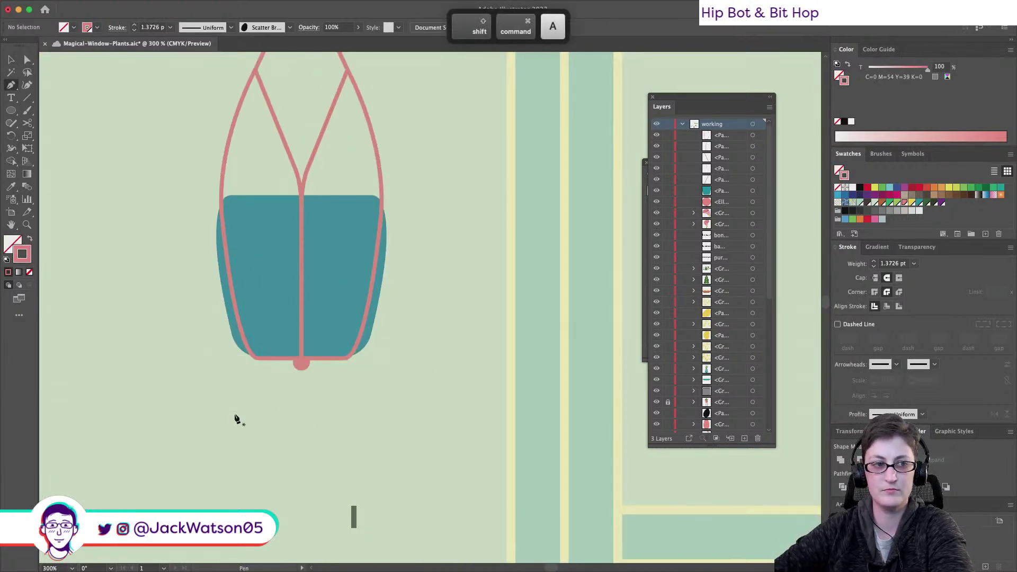
left_click_drag(311, 372, 317, 377)
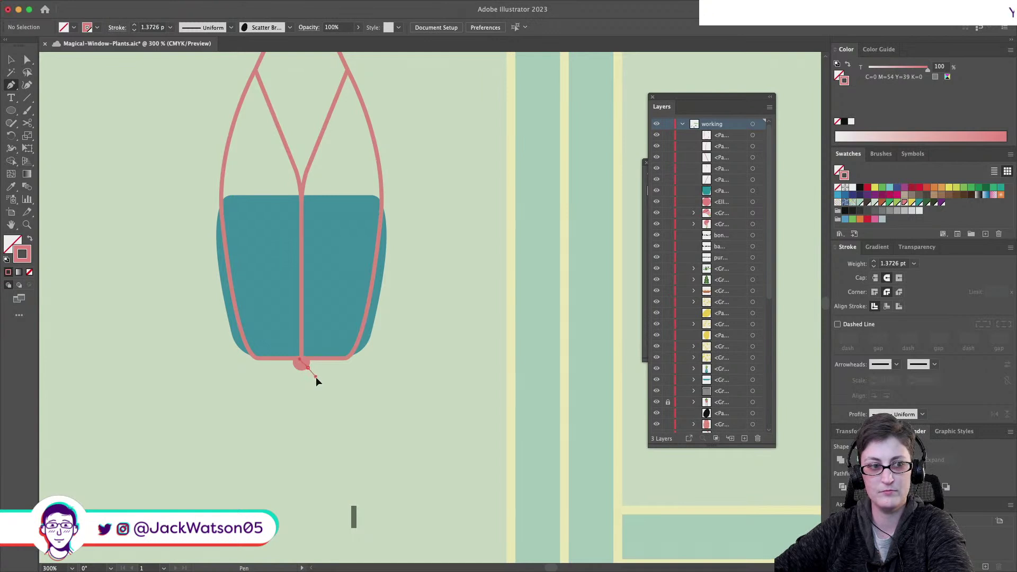
left_click_drag(297, 456, 311, 488)
key("super+shift+a")
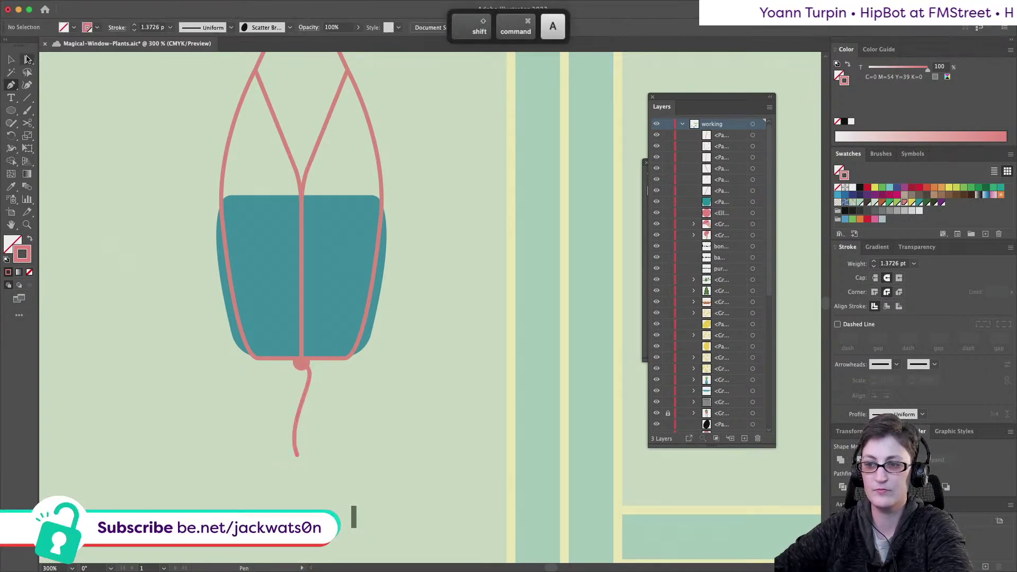
Move the strand's top anchor to the centre of the knot and widen the curve with its handle
left_click(28, 59)
left_click(310, 373)
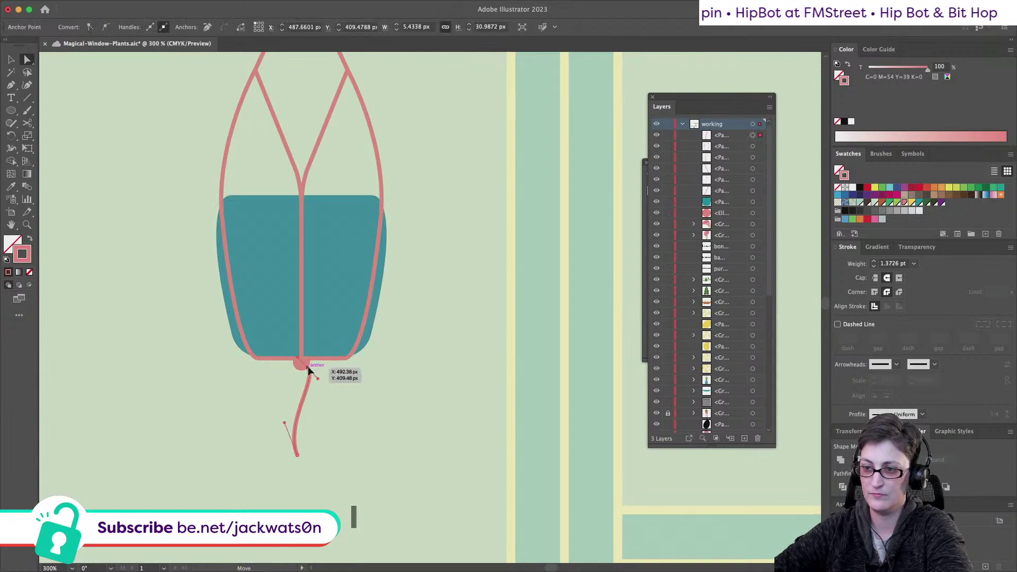
left_click(301, 360)
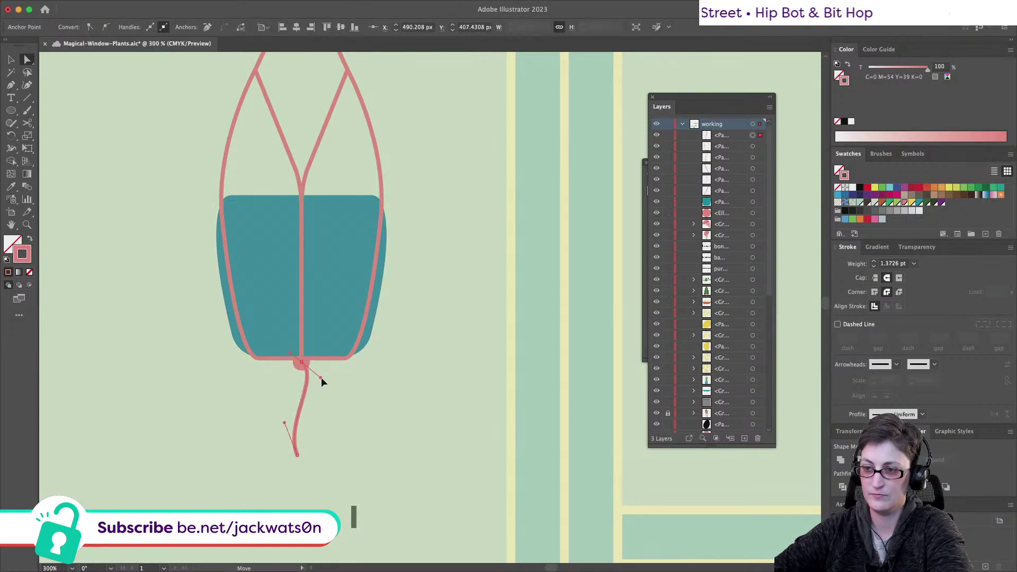
left_click_drag(320, 377, 327, 377)
Duplicate the strand in place and reshape the copy into a second tail curving out to the left of the first
key("super+f")
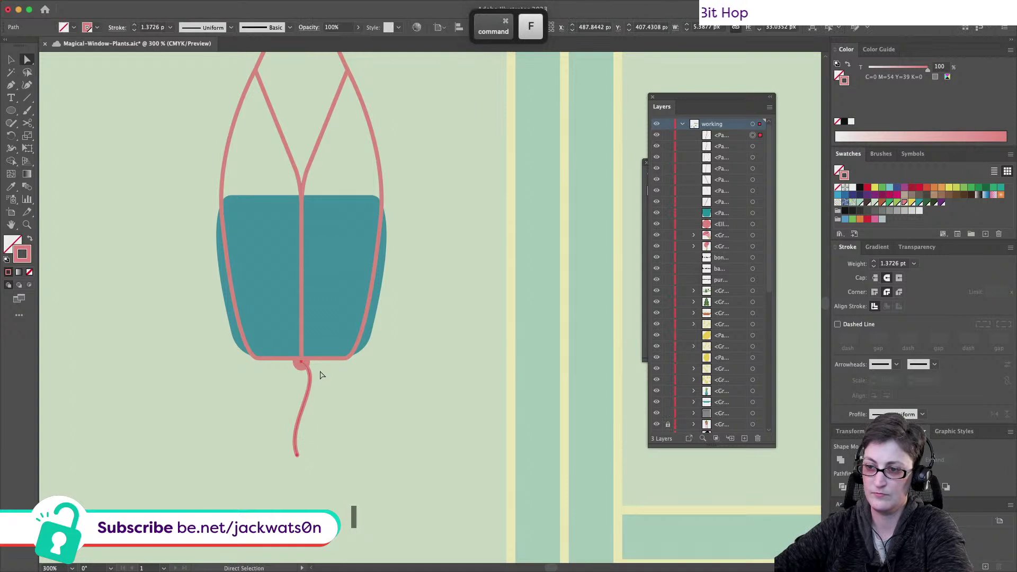
left_click(302, 363)
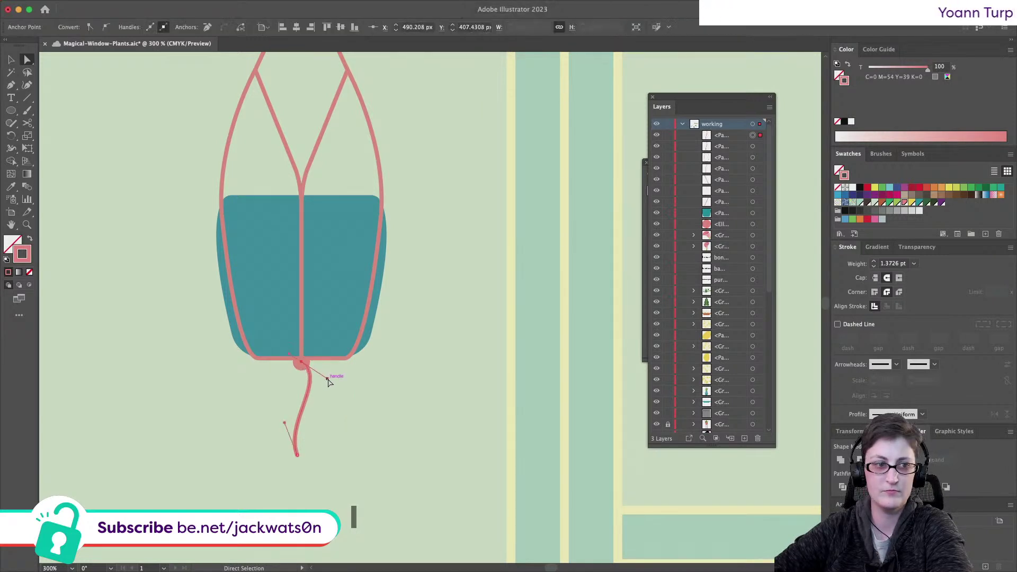
left_click_drag(327, 378, 273, 381)
mouse_move(299, 456)
left_mouse_down()
mouse_move(283, 452)
mouse_move(285, 412)
left_mouse_up()
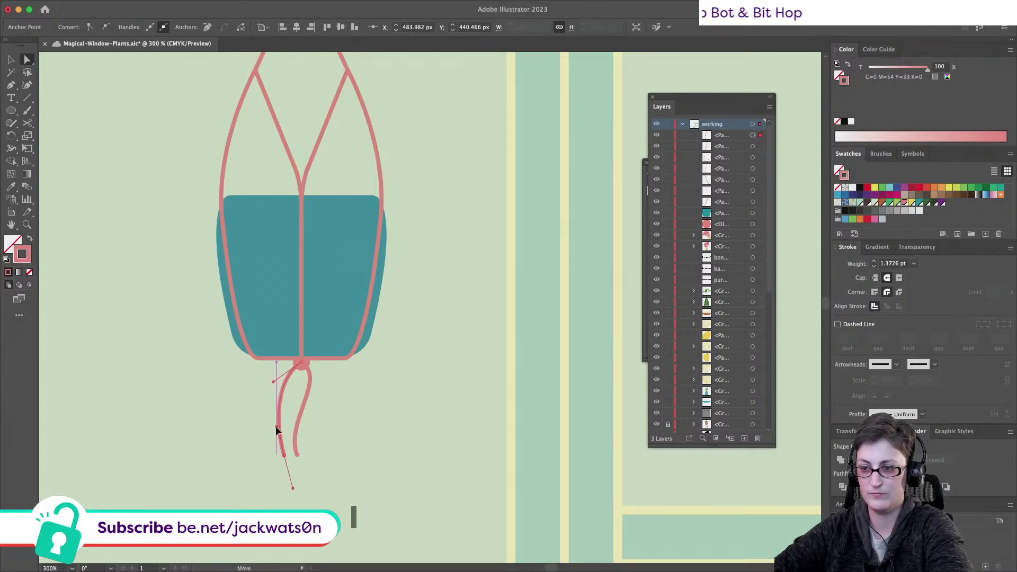
Refine the left tail's curve by shortening its top handle at the knot and adjusting the handle at its lower end
key("super+z")
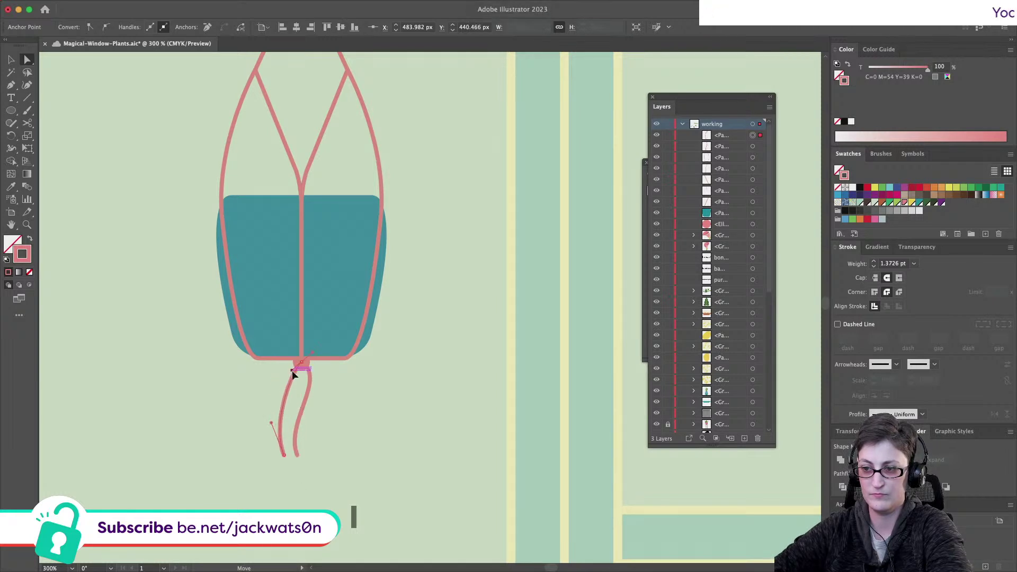
left_click(301, 363)
mouse_move(282, 388)
left_mouse_down()
mouse_move(310, 399)
mouse_move(293, 377)
left_mouse_up()
key("super+z")
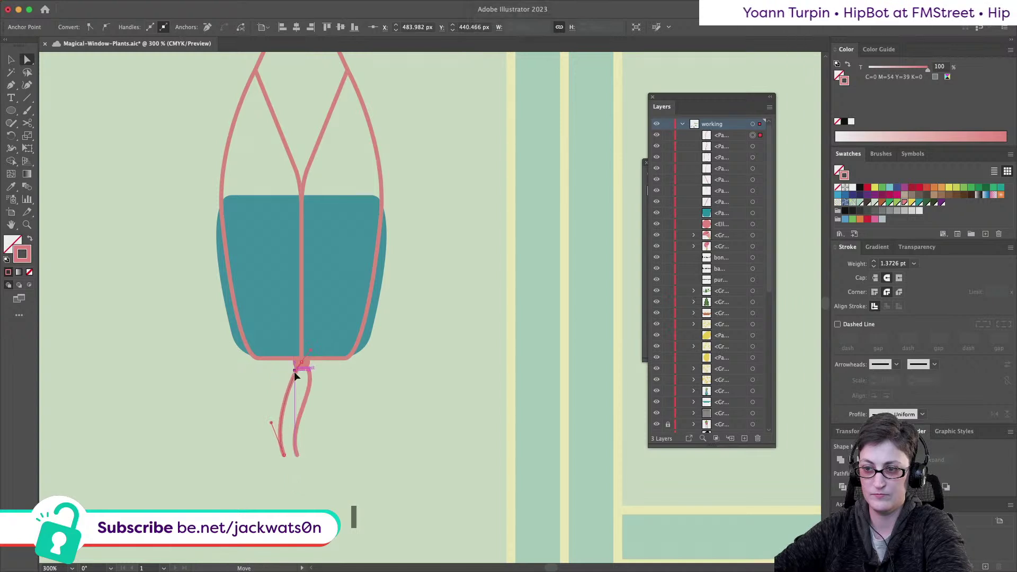
left_click(270, 424)
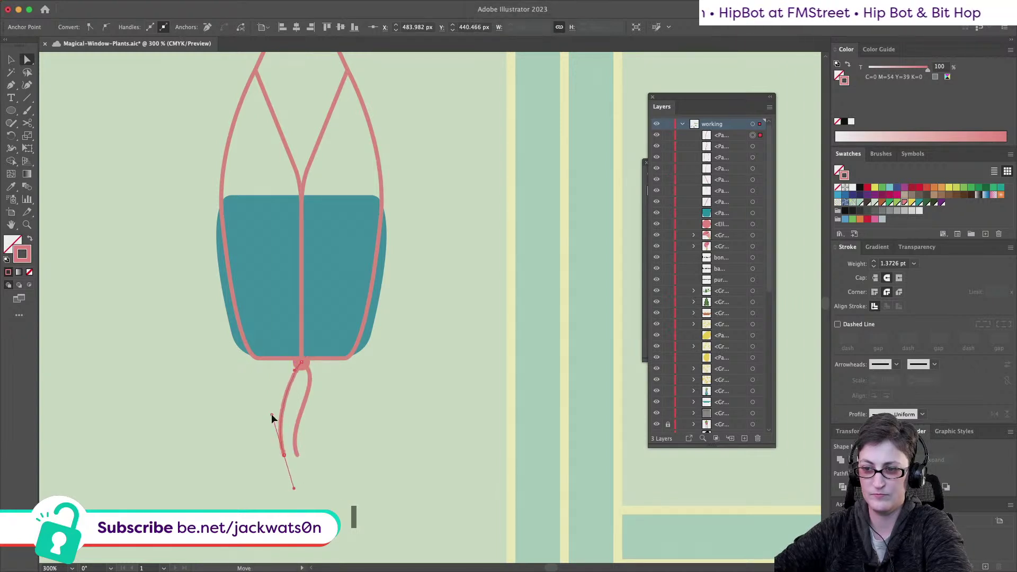
key("super+shift+a")
scroll(329, 455, "down", 2)
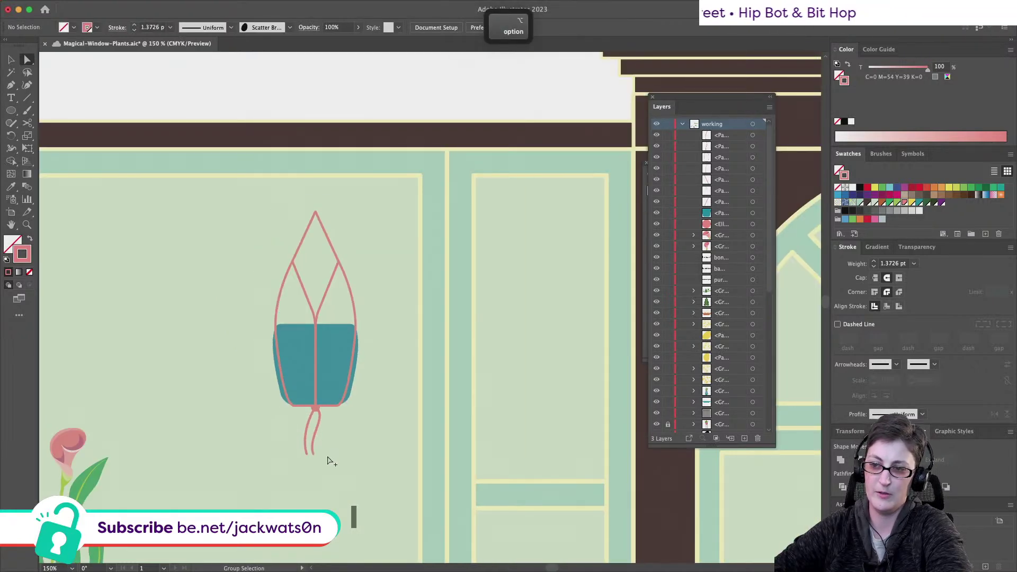
Select the pink knot circle beneath the pot's base
scroll(329, 457, "down", 2)
scroll(329, 456, "up", 4)
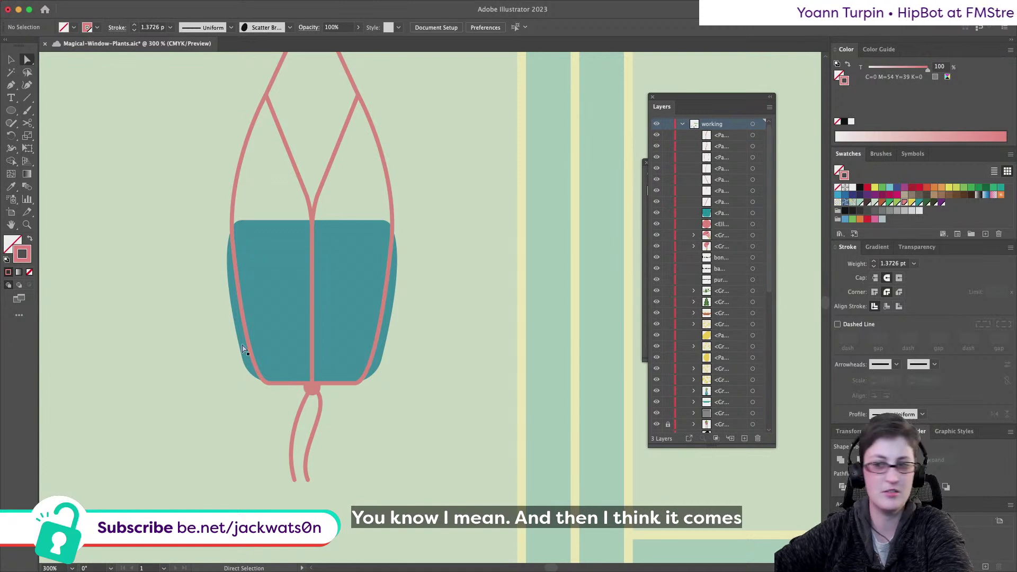
left_click(313, 390)
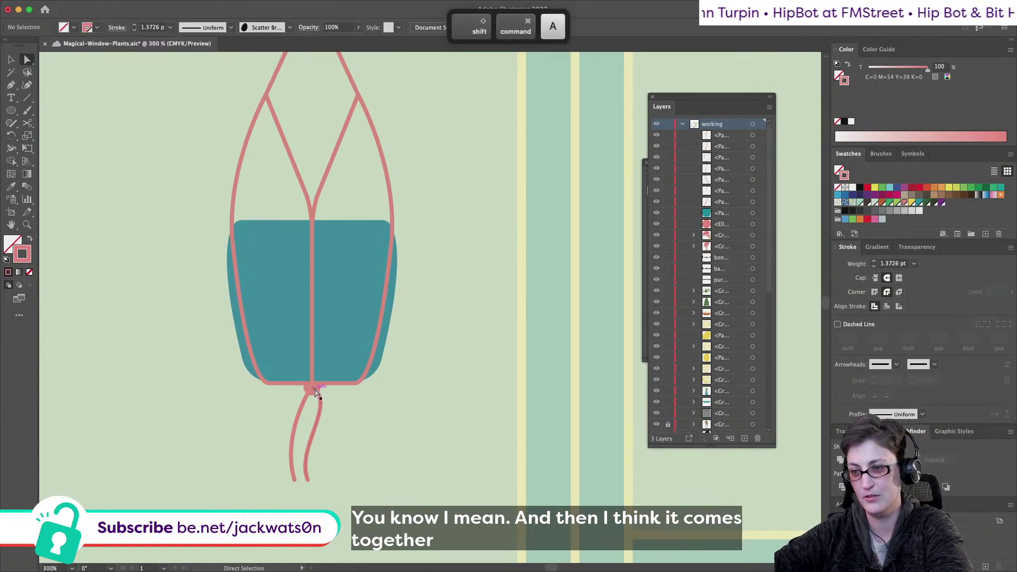
left_click(312, 389)
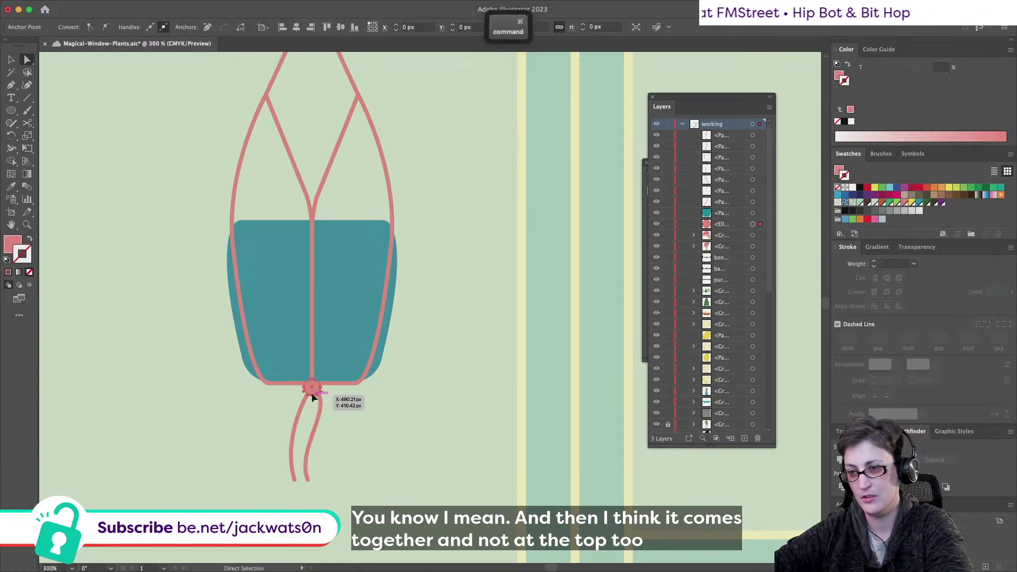
Copy the round knot from beneath the hanging pot and place the duplicate where the hanger cords meet at their apex
key("super+c")
key("super+shift+a")
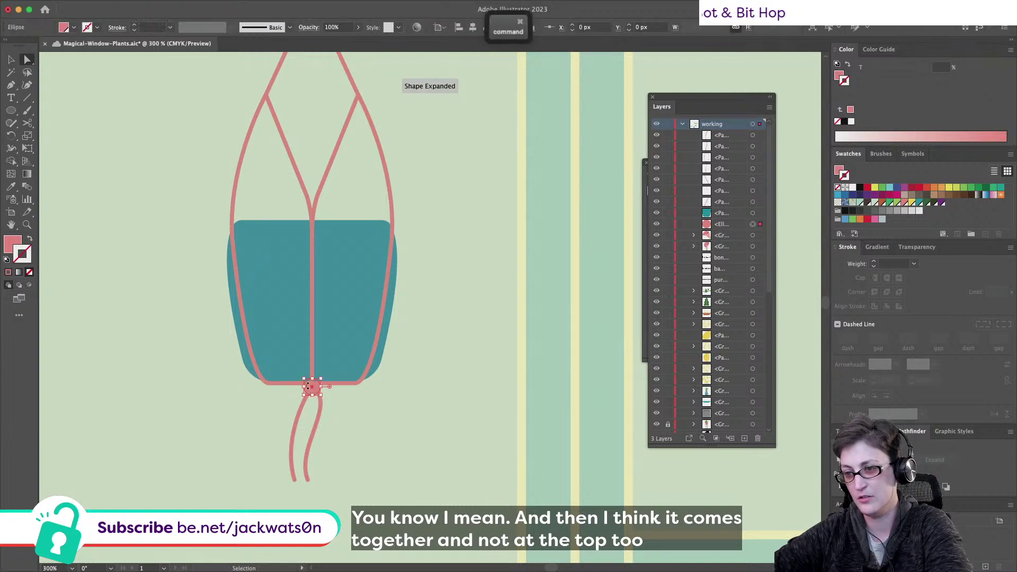
scroll(310, 356, "up", 10)
key("super+v")
left_click_drag(430, 307, 332, 321)
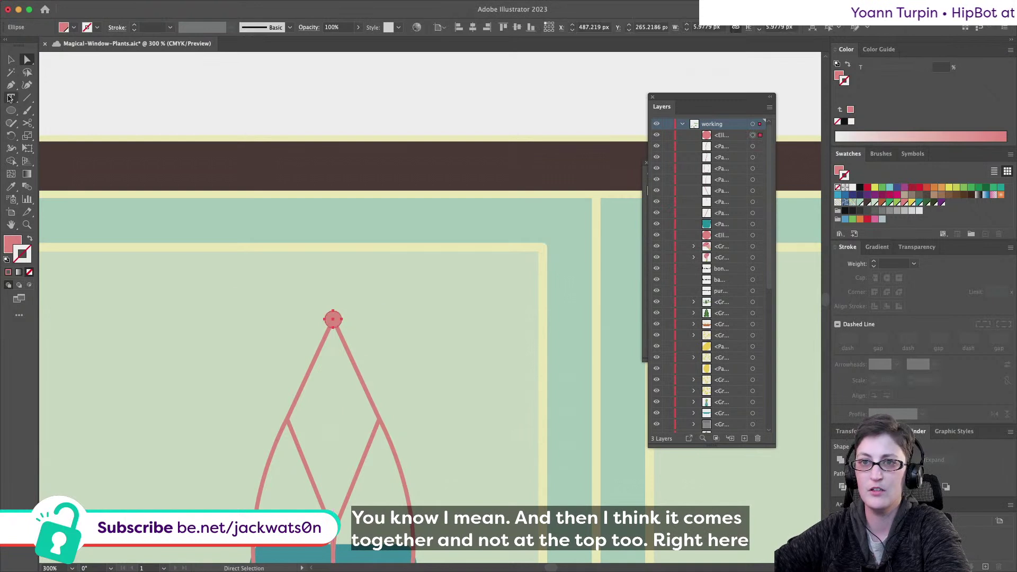
Draw a straight vertical path with the Pen tool from the upper knot's centre to the upper edge of the brown beam
key("p")
key("super+shift+a")
left_click(333, 320)
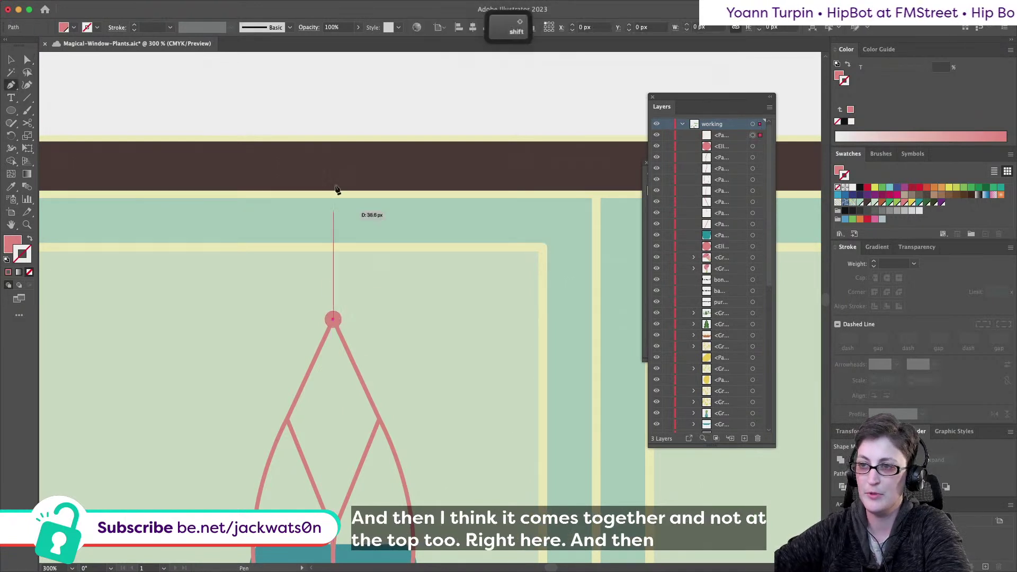
left_click(333, 137)
key("super+shift+a")
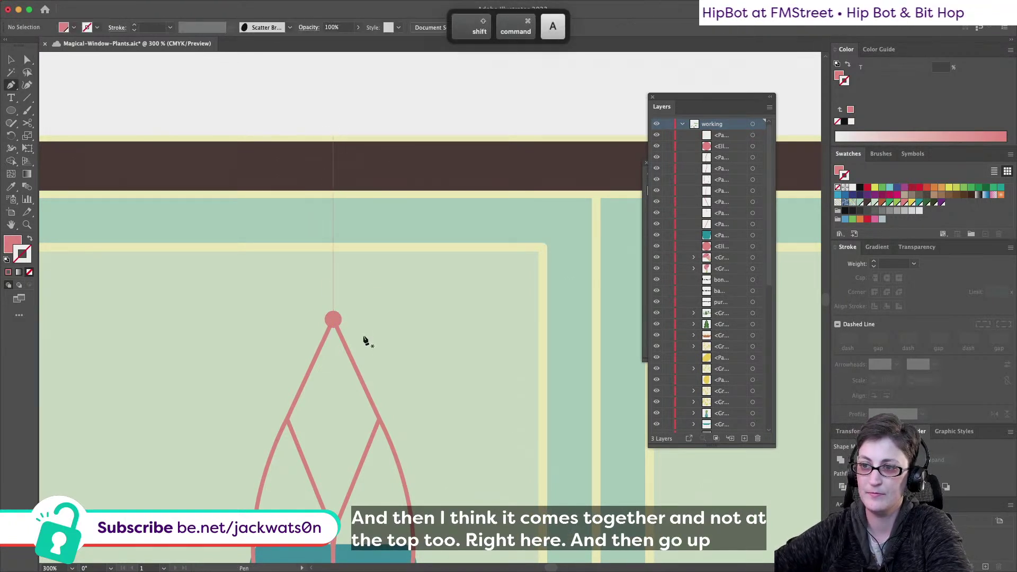
Apply the pink stroke of the existing hanger cords to the new vertical path with the Eyedropper
key("v")
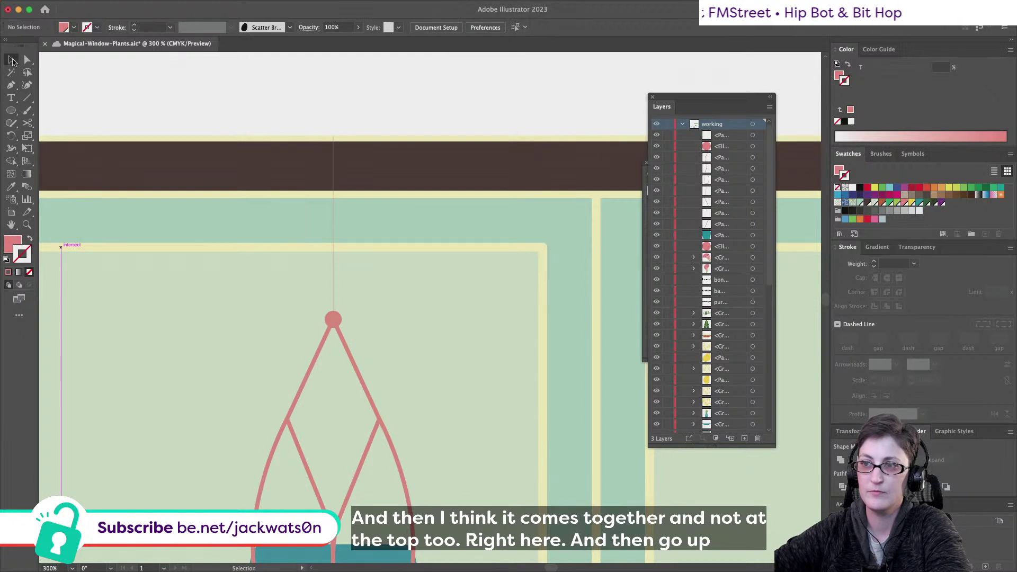
left_click(334, 169)
key("i")
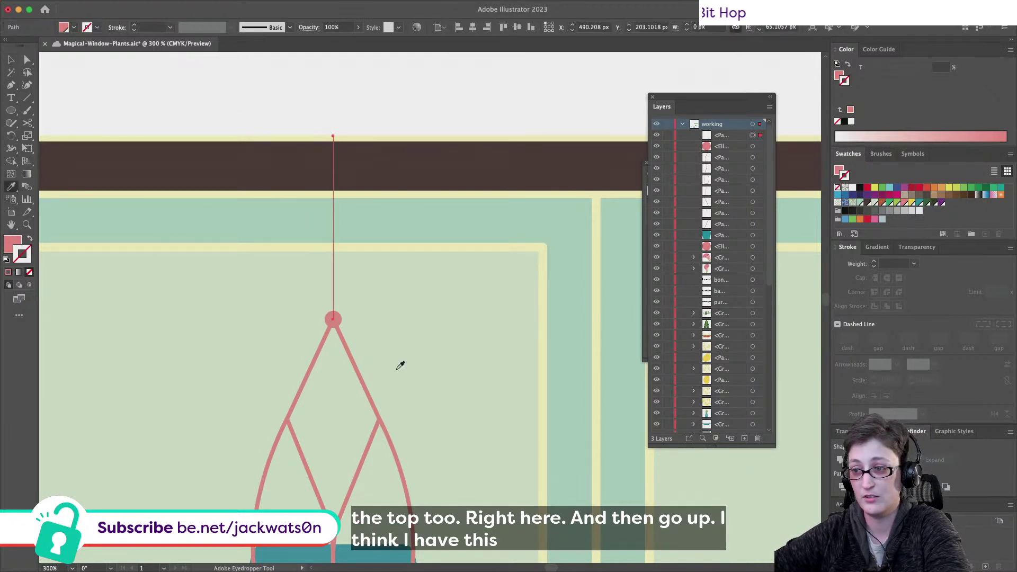
left_click(356, 364)
Make a blend between the two curved tassel strands hanging beneath the pot
scroll(370, 375, "down", 3)
scroll(370, 376, "down", 4)
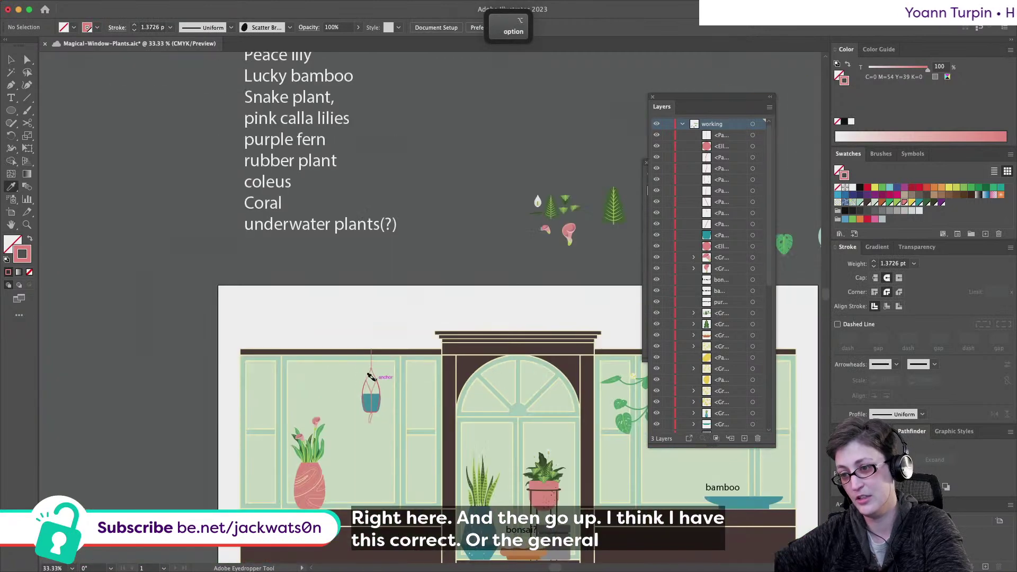
scroll(284, 363, "up", 1)
scroll(356, 360, "up", 5)
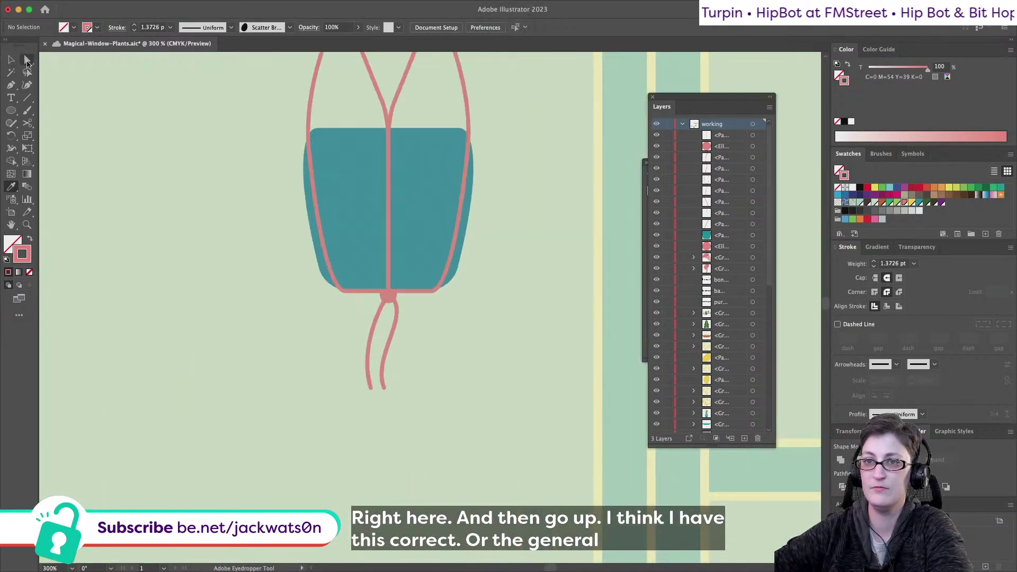
left_click(11, 60)
left_click(372, 337)
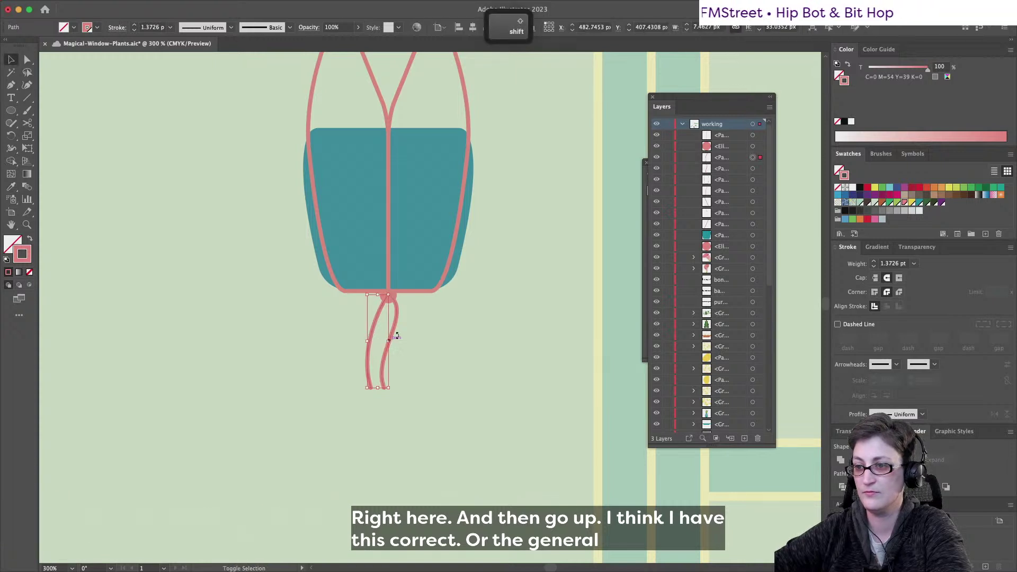
left_click(398, 314, "shift")
left_click(129, 6)
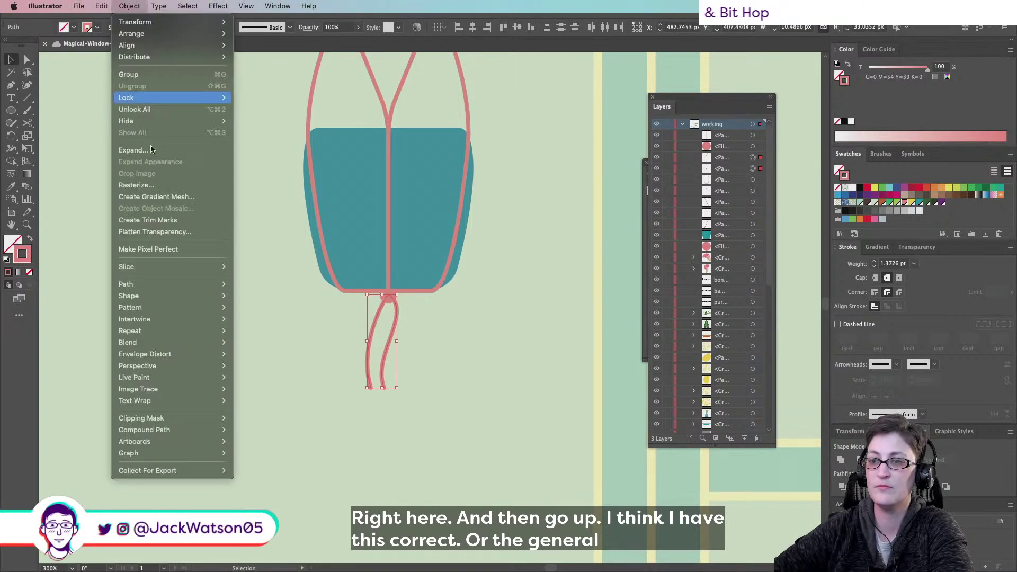
mouse_move(217, 342)
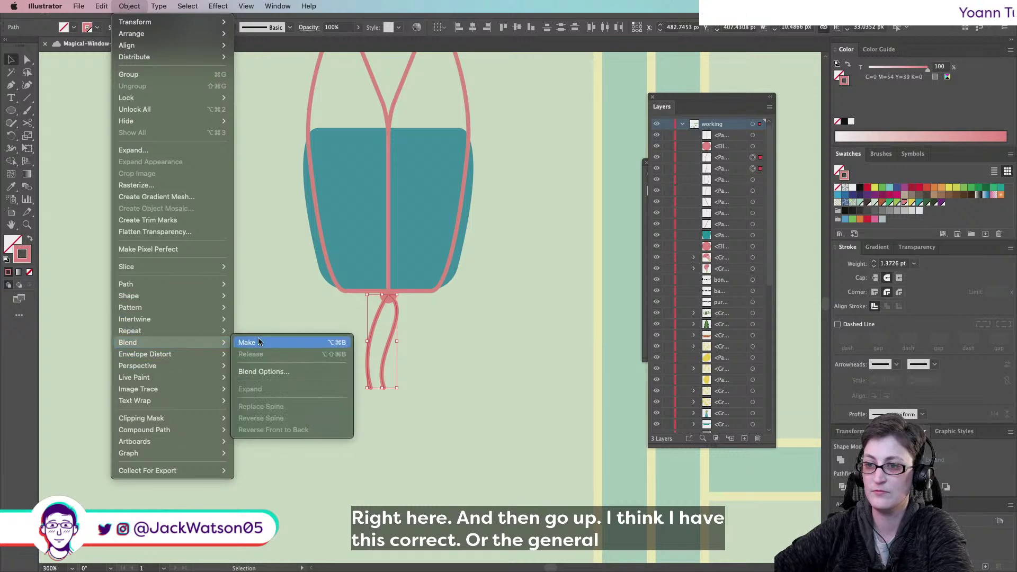
left_click(258, 343)
Change the tassel blend's spacing to Specified Steps with enough steps to fill it solidly, and deselect it
left_click(129, 6)
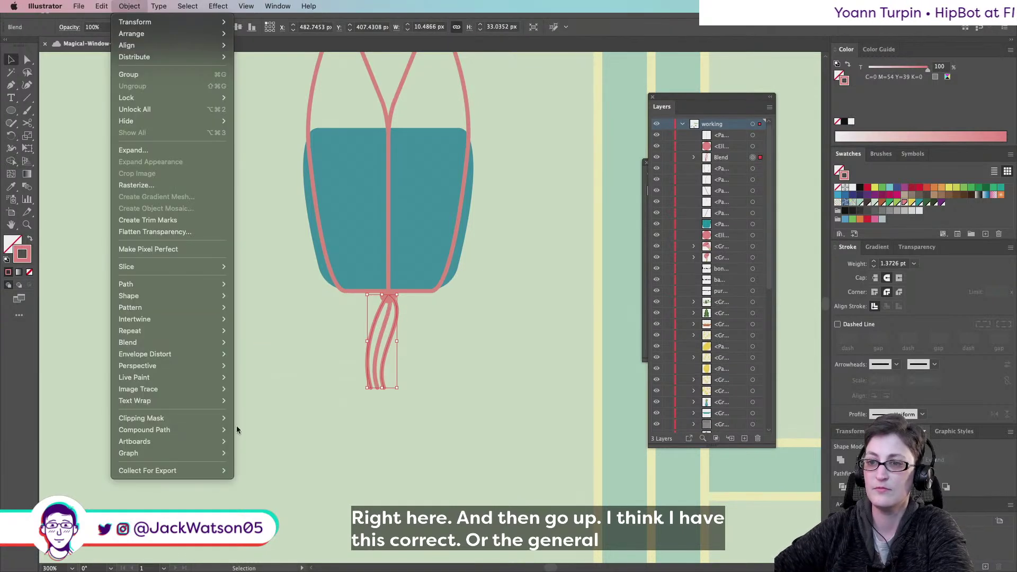
mouse_move(191, 346)
left_click(265, 371)
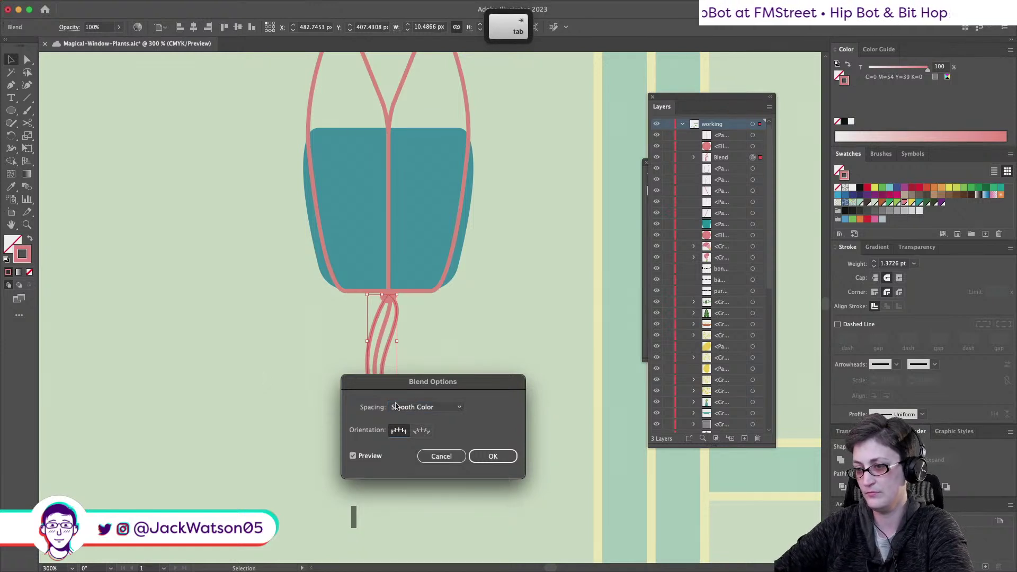
left_click(425, 406)
left_click(420, 430)
type("4")
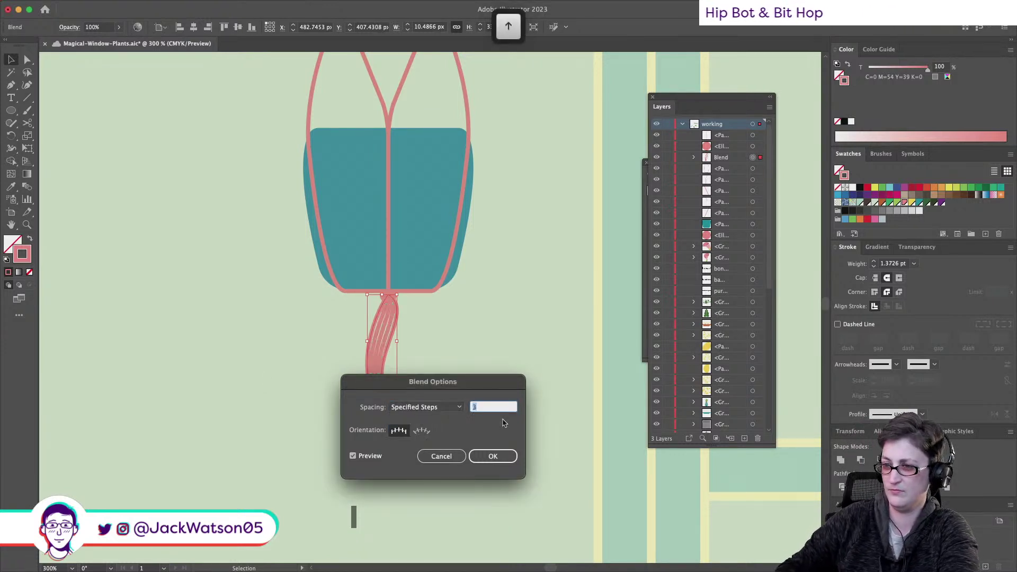
key("shift+super+a")
left_click(496, 449)
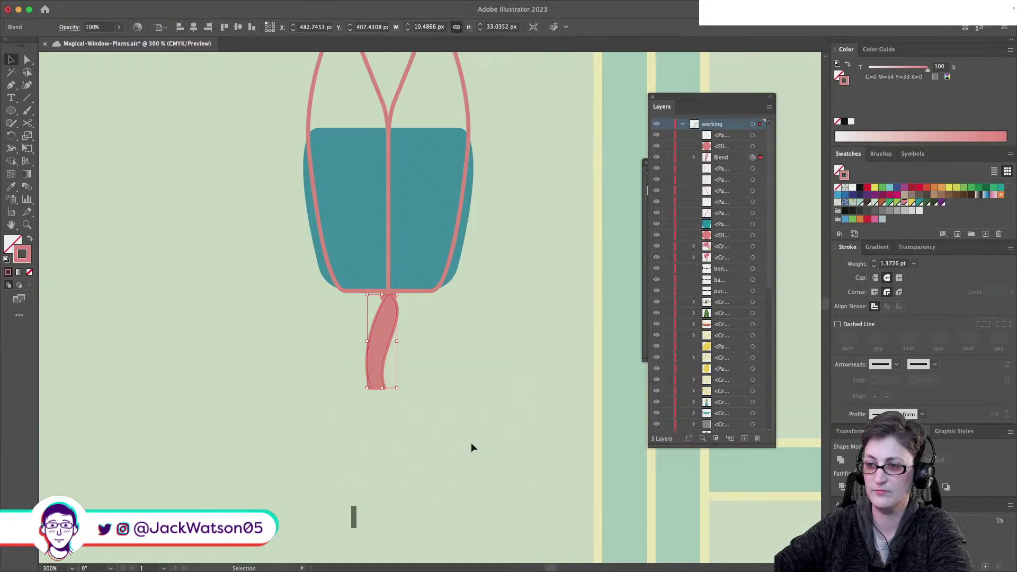
left_click(411, 422)
Review the hanging planter within the whole window scene and save the document
scroll(412, 421, "down", 4)
scroll(411, 422, "down", 3)
scroll(412, 422, "right", 3)
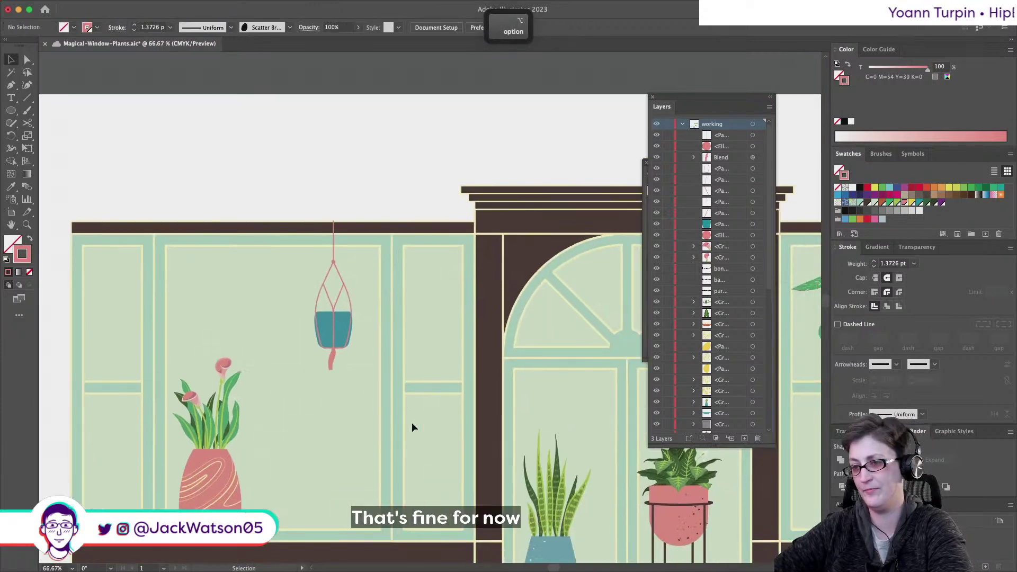
scroll(412, 422, "right", 2)
scroll(328, 393, "down", 4)
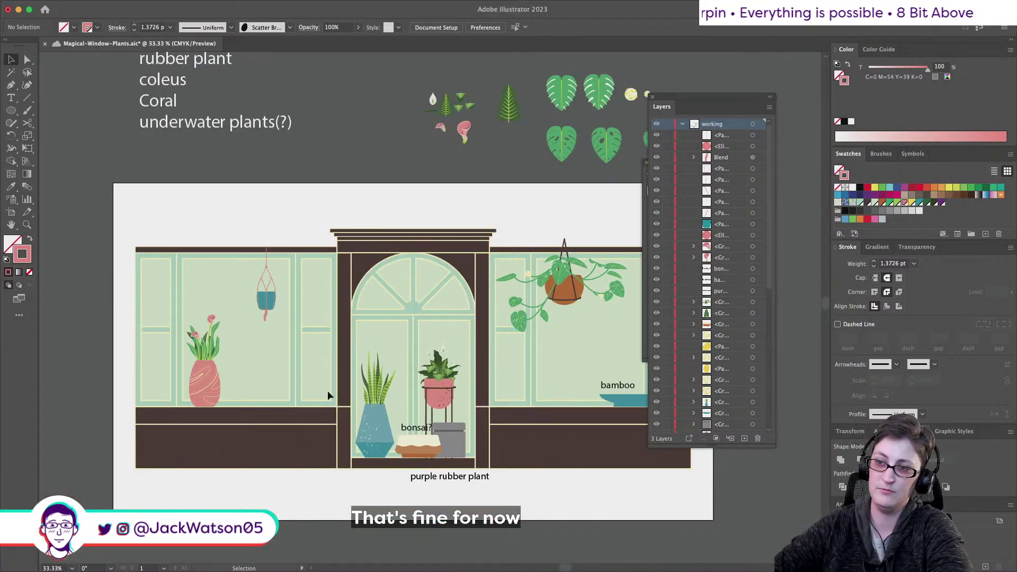
scroll(271, 346, "right", 2)
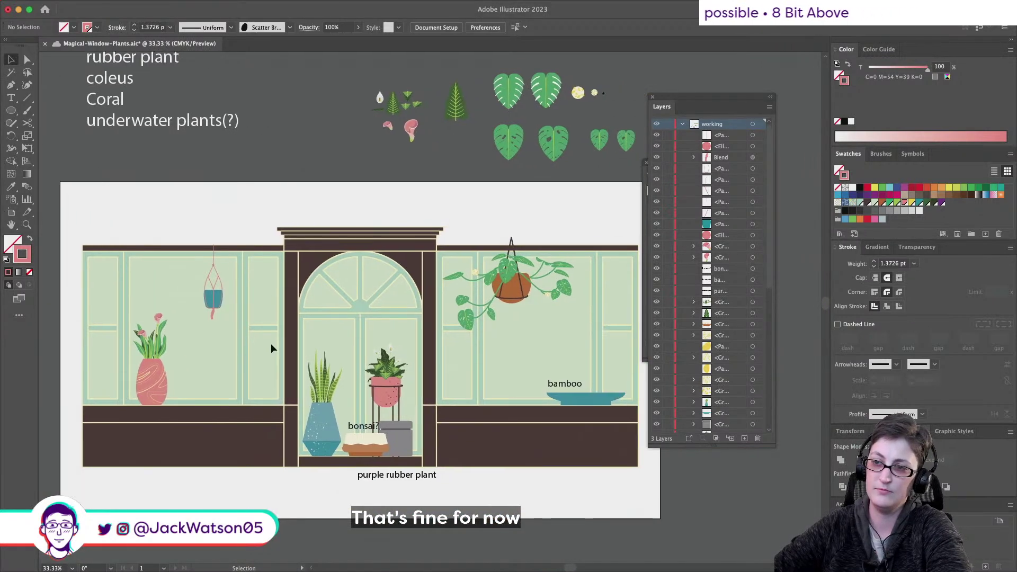
key("super+s")
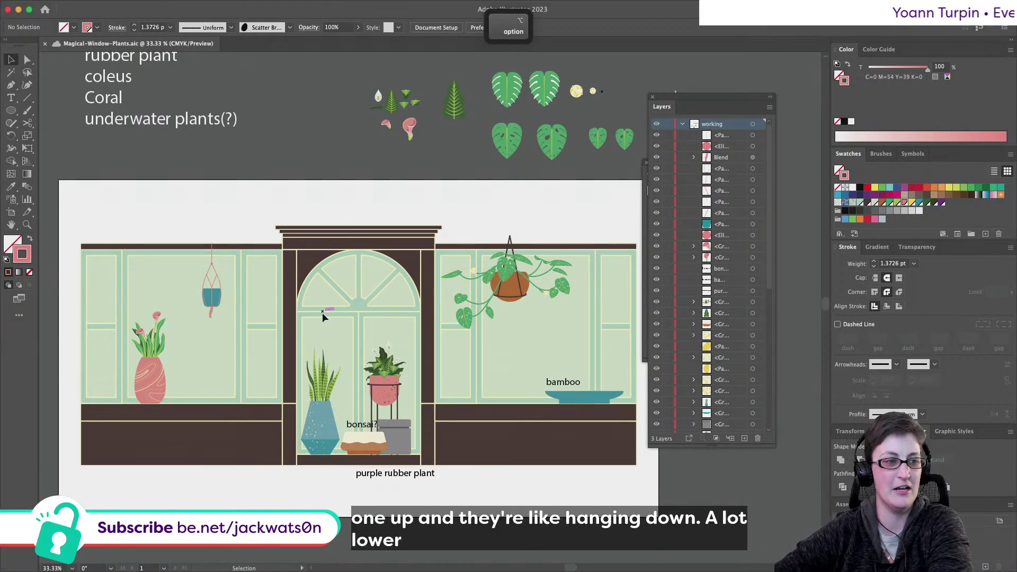
scroll(307, 324, "up", 1, "alt")
scroll(306, 324, "up", 1, "alt")
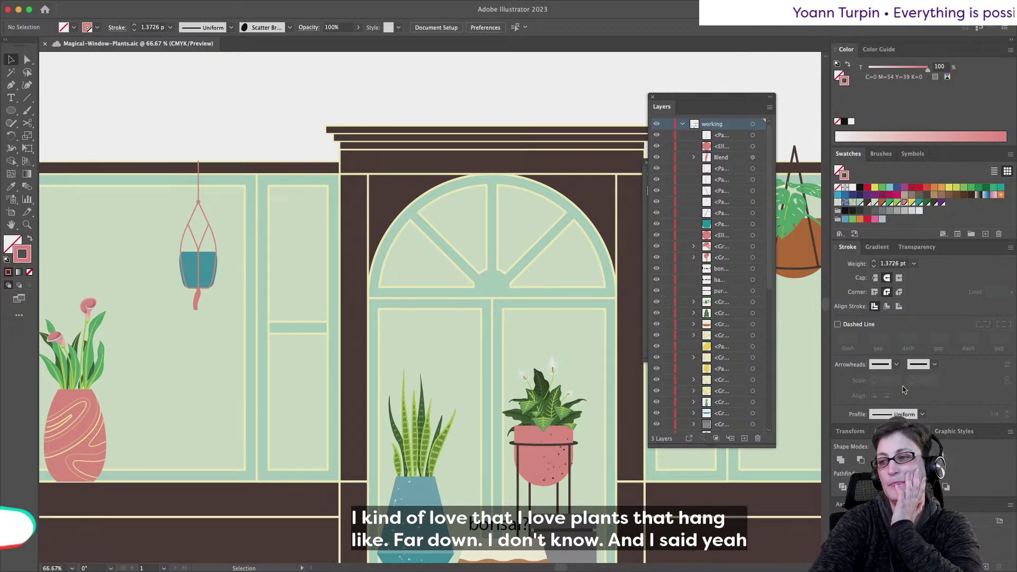
key("super+minus")
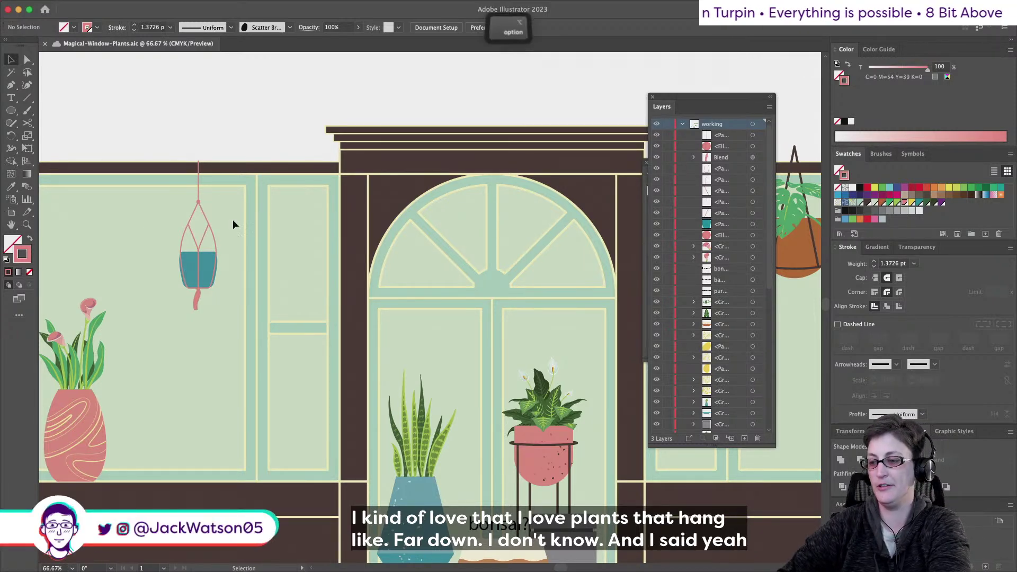
key("alt")
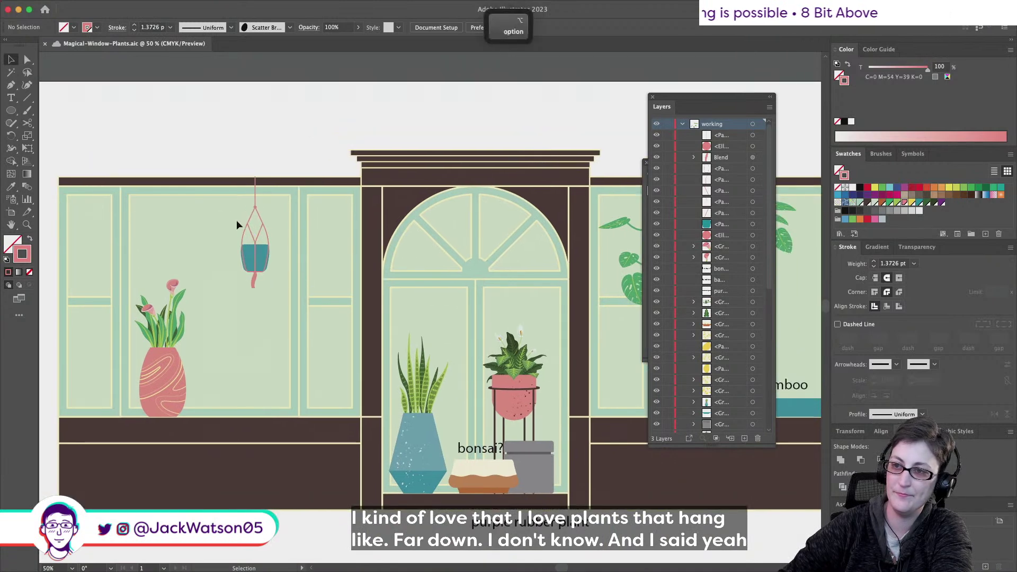
scroll(236, 221, "up", 2)
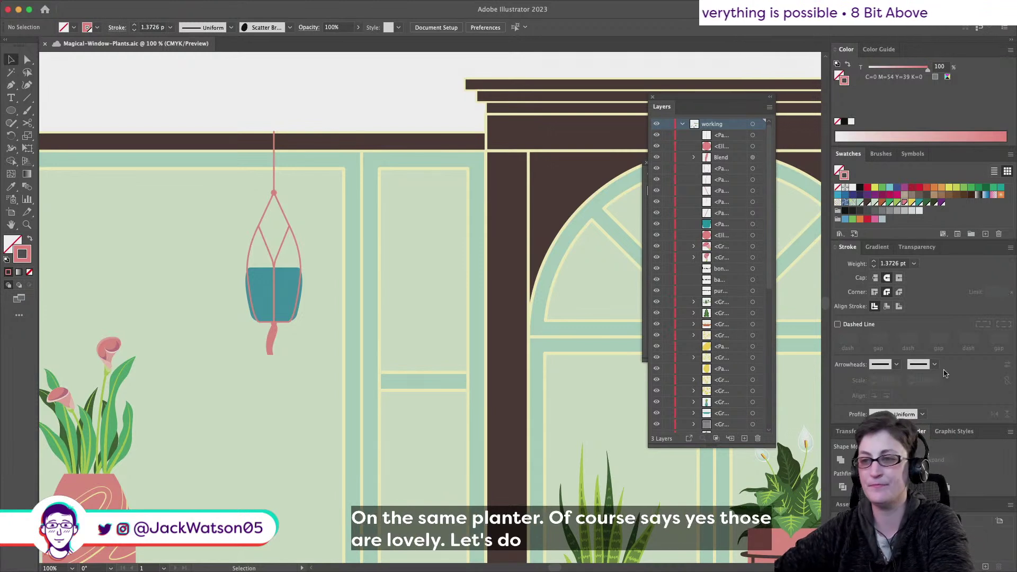
Group the hanger cord paths around the teal pot, leaving out the vertical cord and the tassel
key("z")
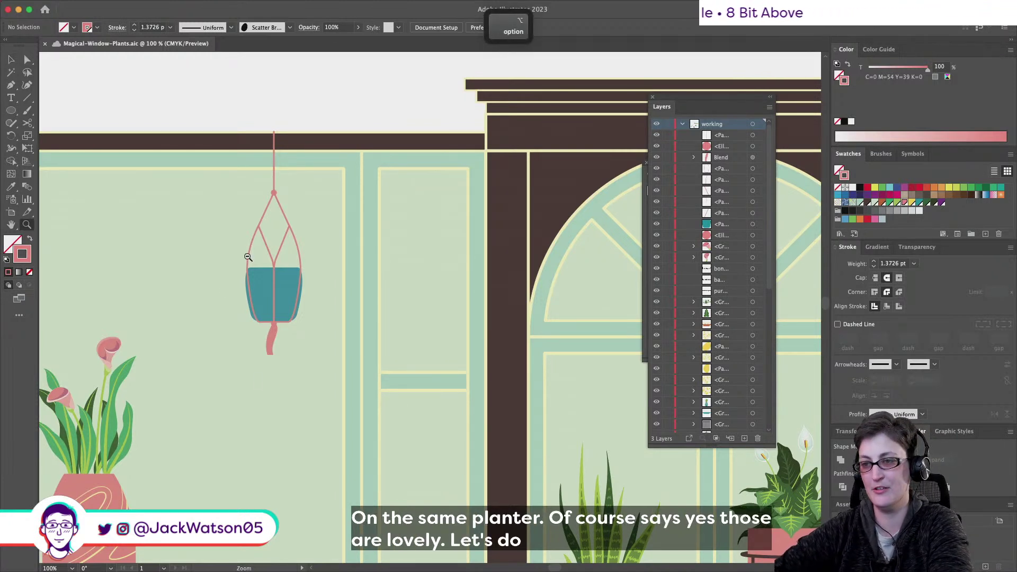
left_click(247, 257)
key("v")
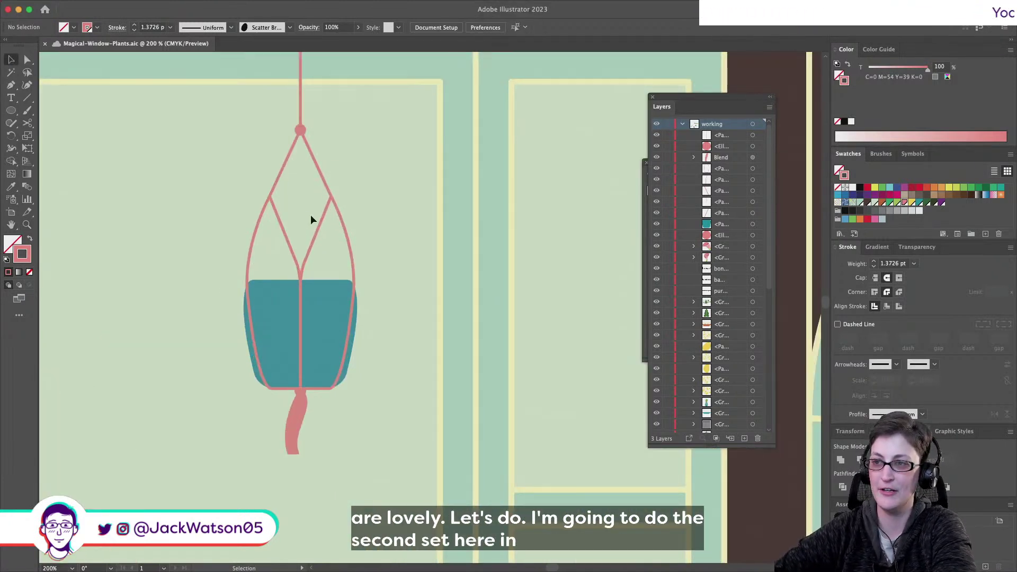
double_click(322, 221)
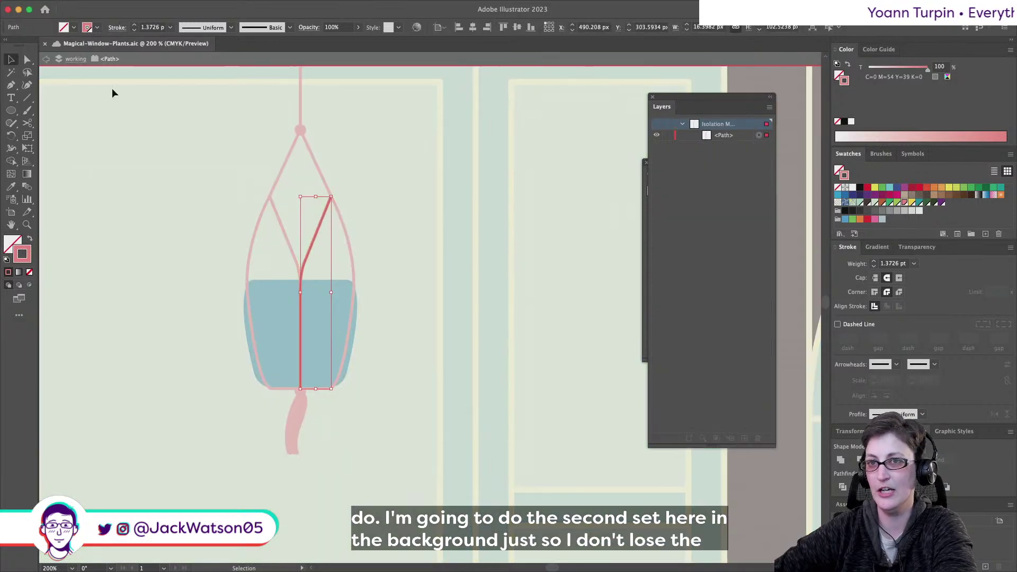
key("Escape")
left_click_drag(160, 156, 367, 250)
key("super+g")
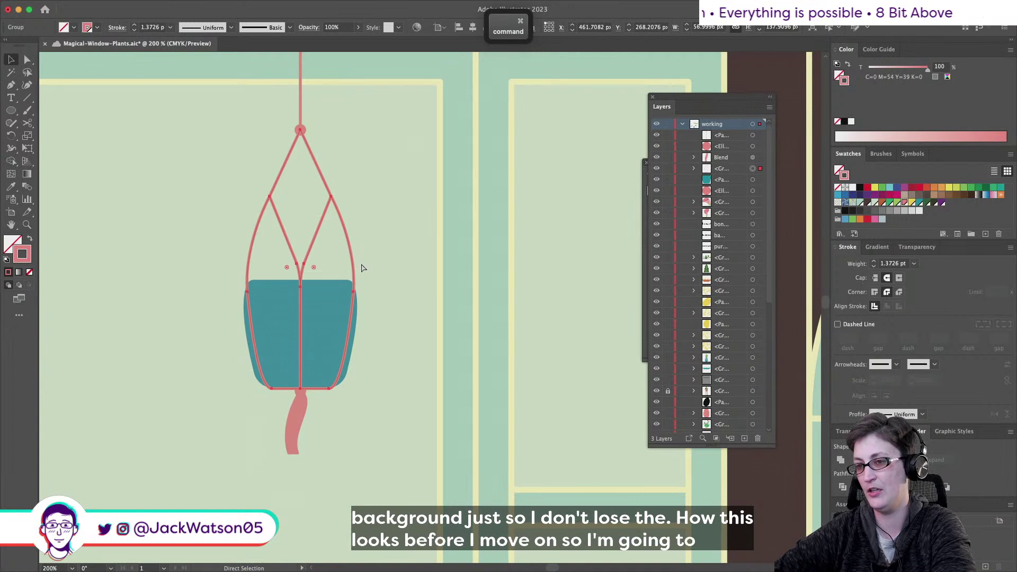
Paste a copy of the cord group behind the pot and narrow it about its centre to about 45 px wide
key("super+f")
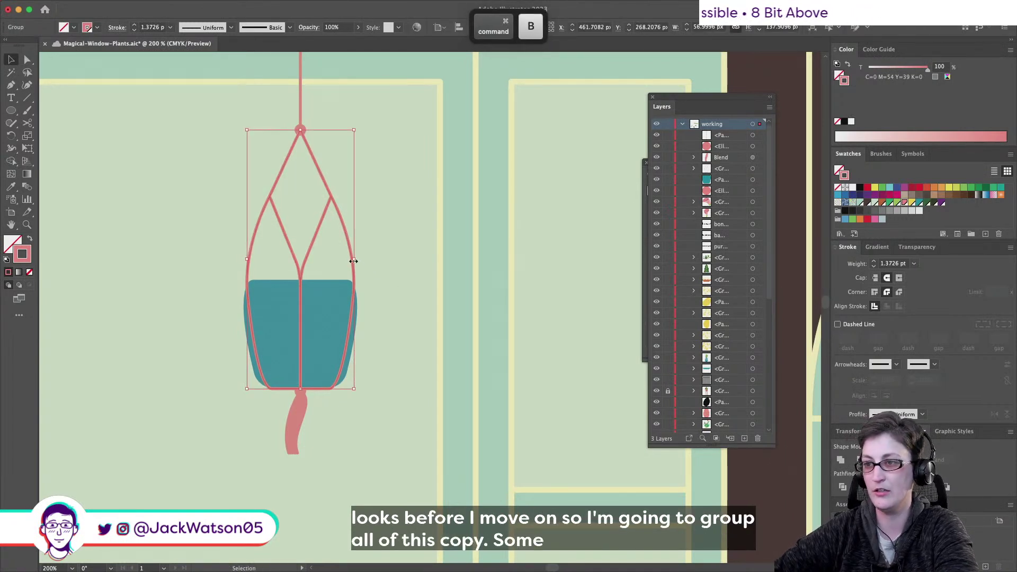
left_click_drag(354, 259, 349, 260)
key("super+z")
key("super+shift+z")
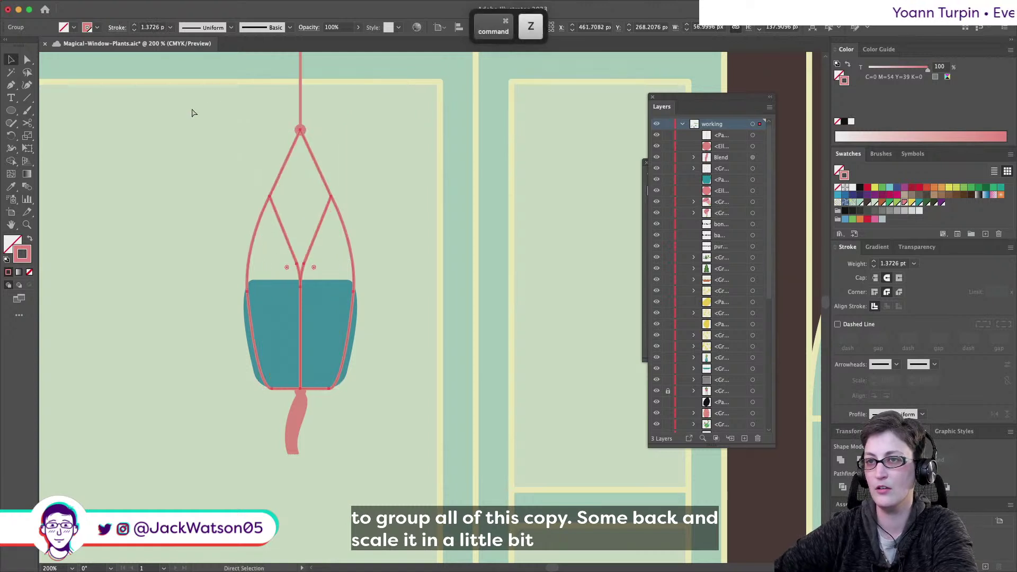
Set the narrowed rear cords' stroke to 2 pt in brownish orange (C=17 M=67 Y=100 K=4) and deselect them
double_click(148, 27)
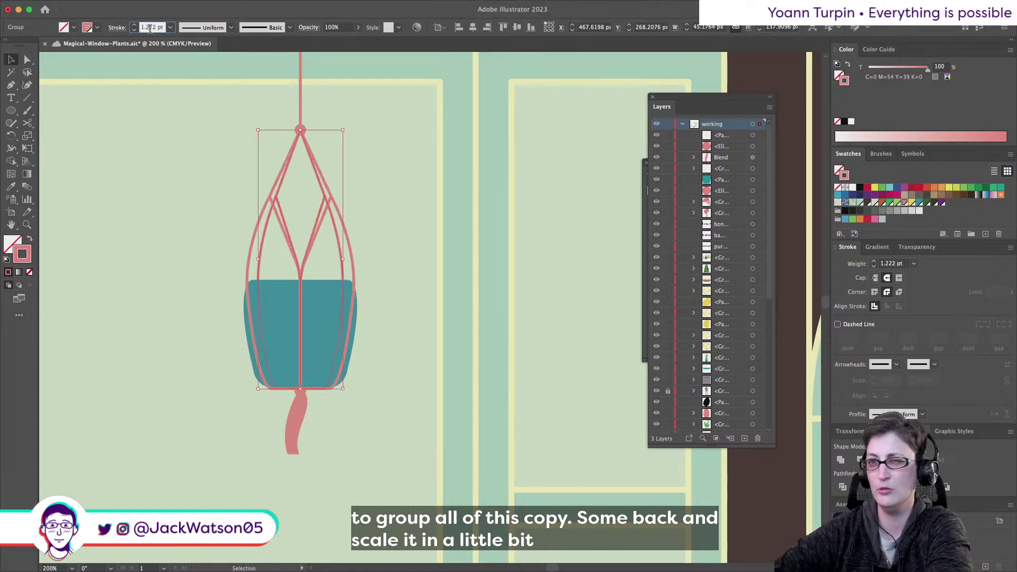
type("2")
key("Tab")
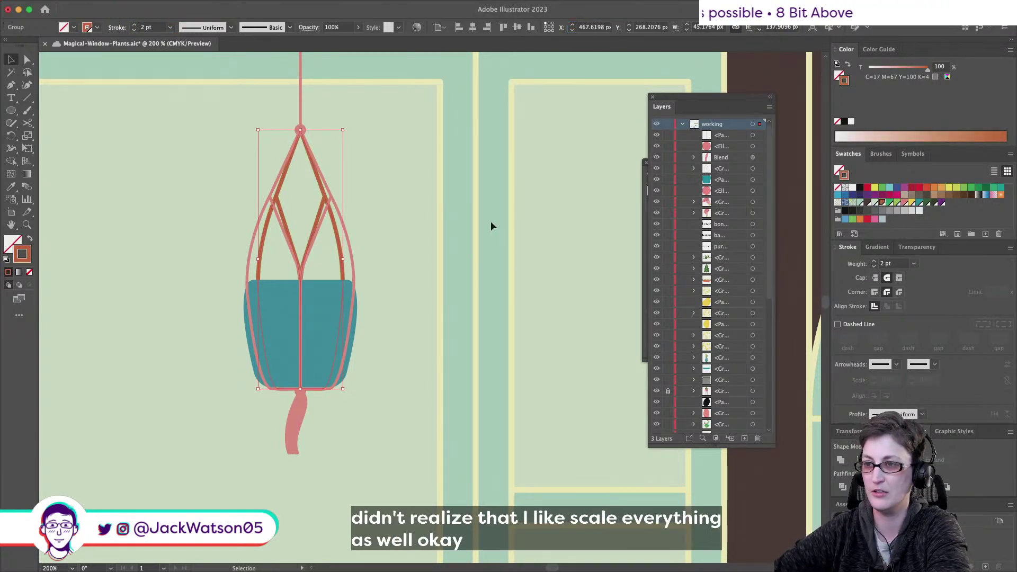
left_click(363, 217)
Set the stroke weight of the front cord group and the vertical hanging cord to 2 pt
key("alt")
left_click(332, 199)
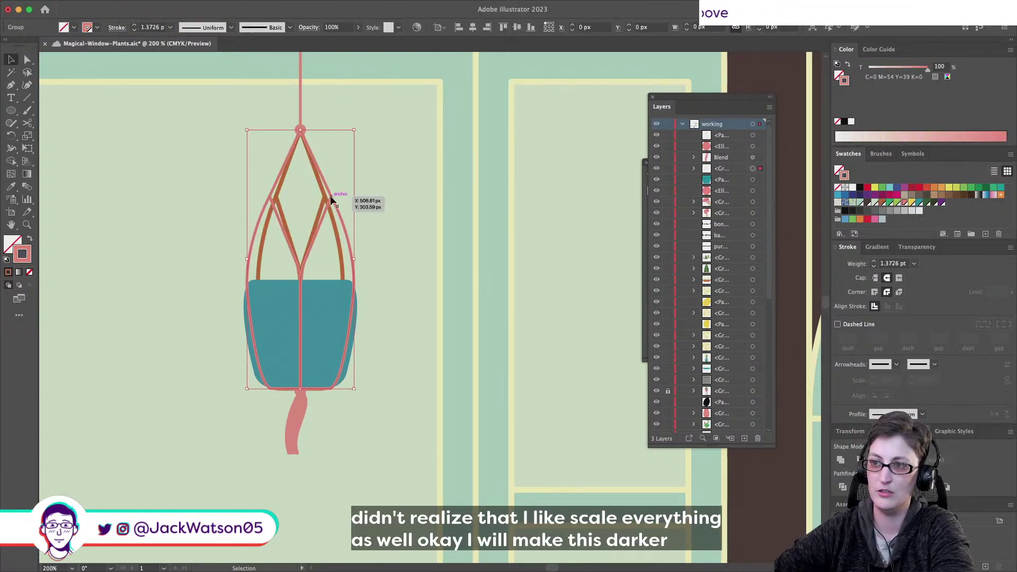
left_click(300, 64, "shift")
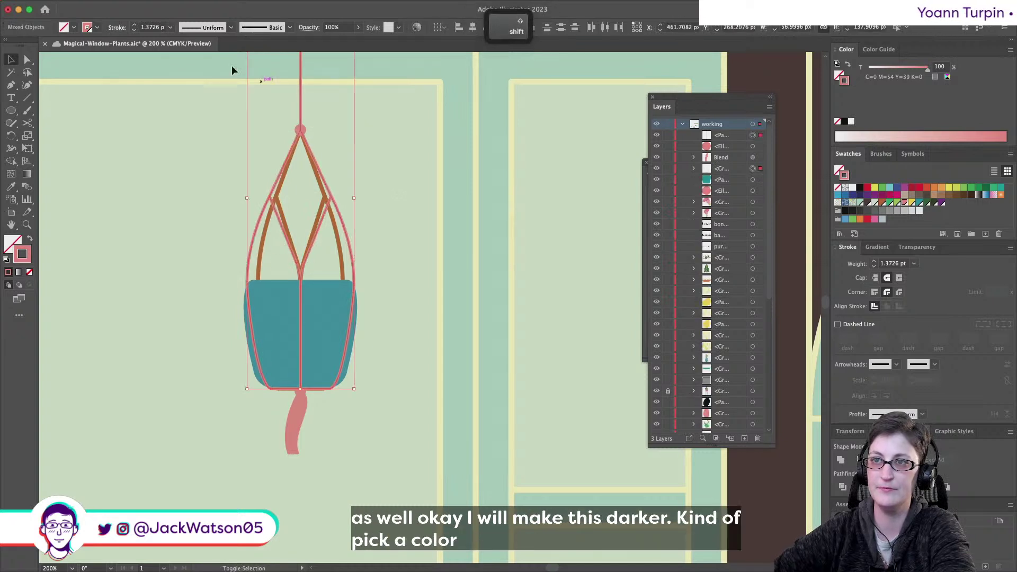
left_click(150, 27)
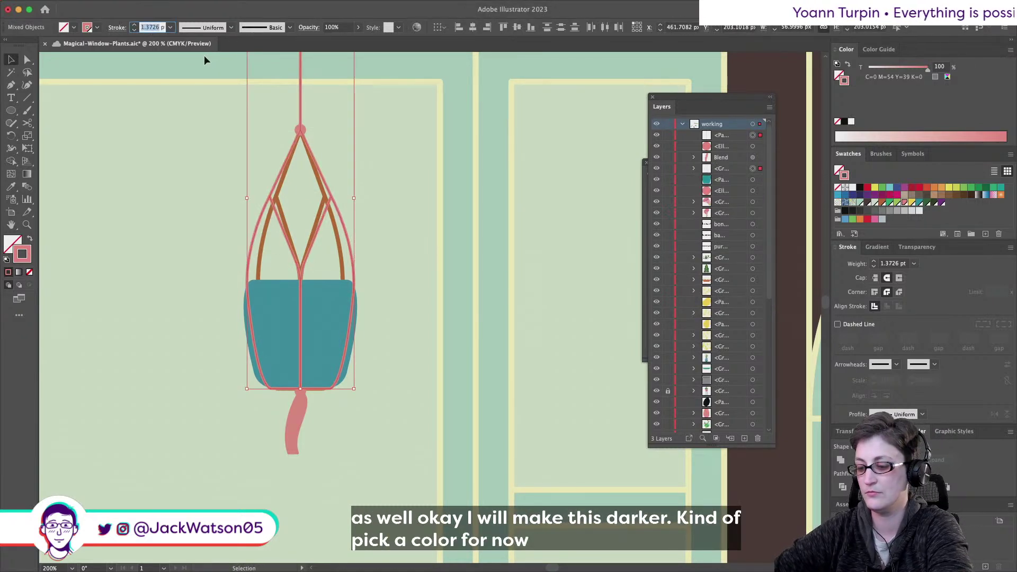
type("2")
key("Tab")
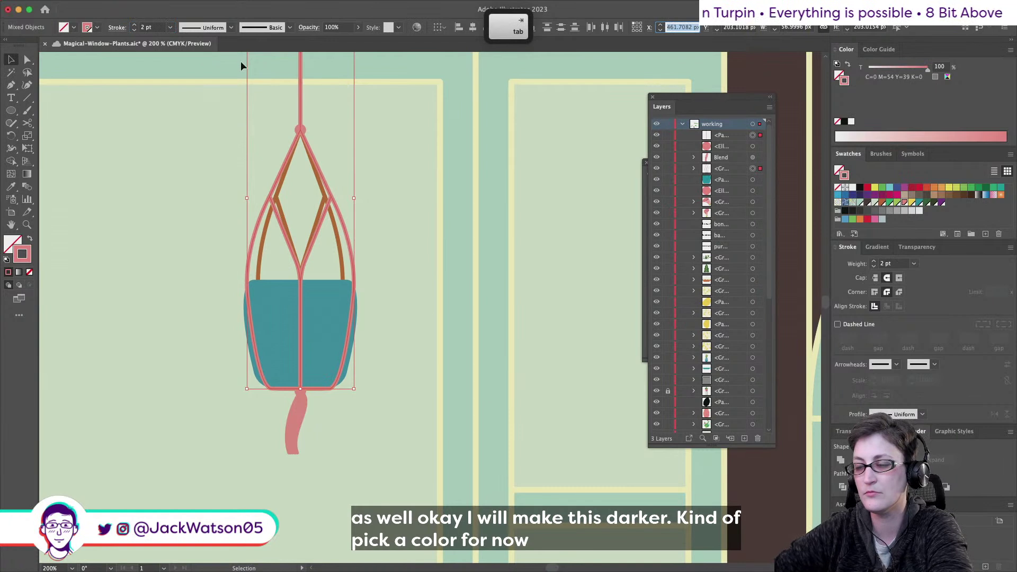
Set the tassel blend's stroke weight to 1 pt, deselect it and save the illustration
left_click(294, 446)
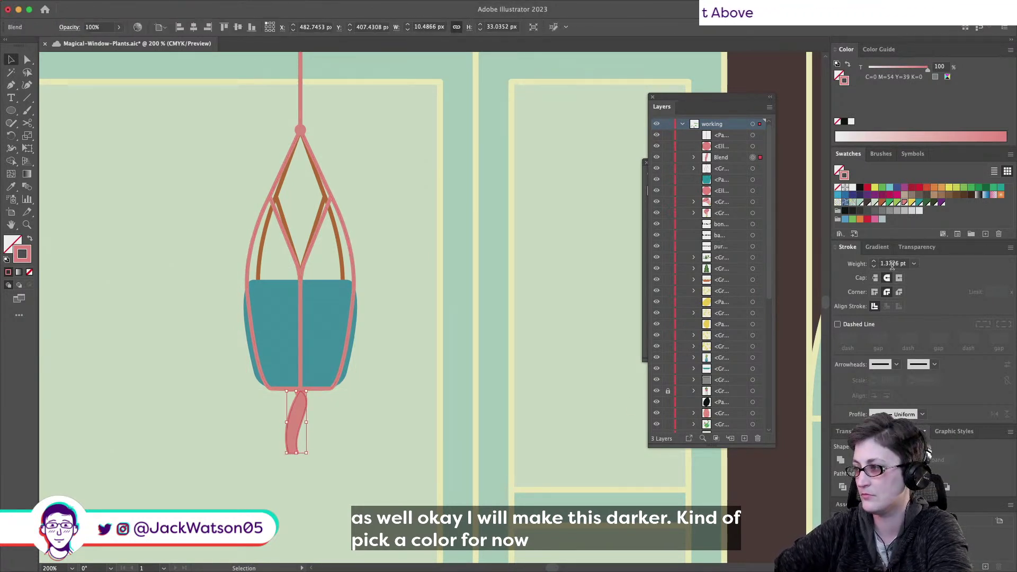
left_click(470, 295)
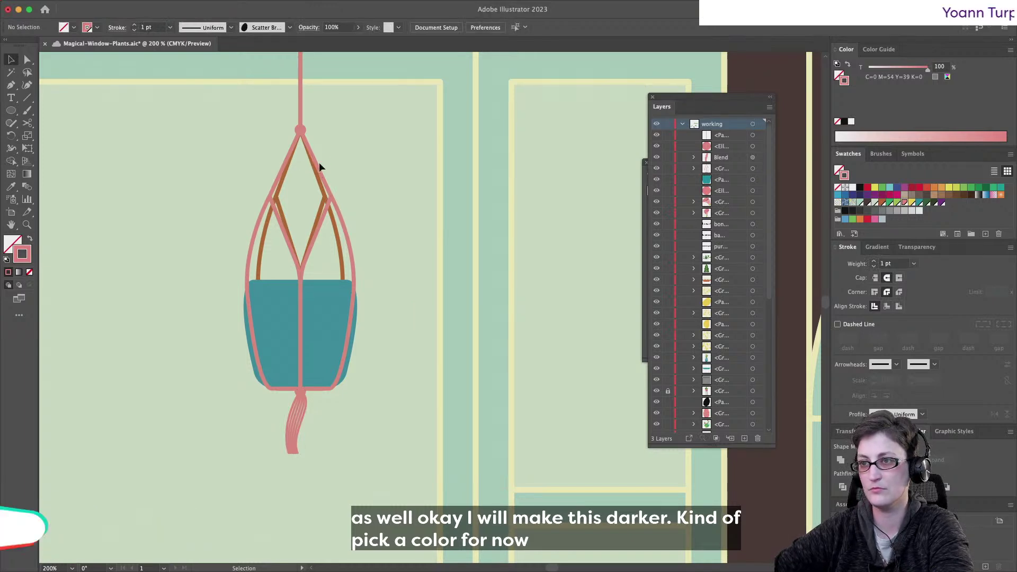
scroll(384, 222, "down", 3)
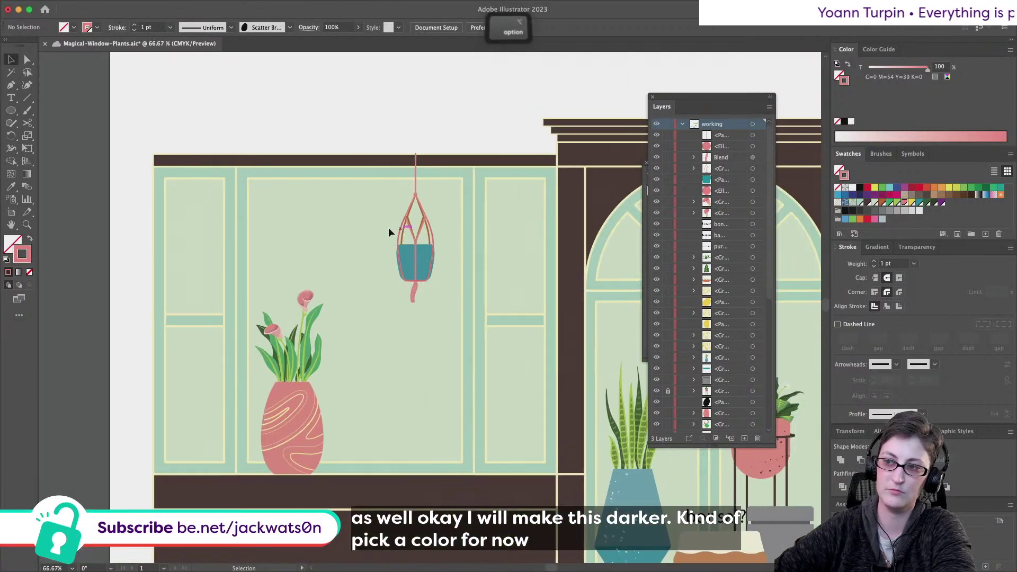
key("super+s")
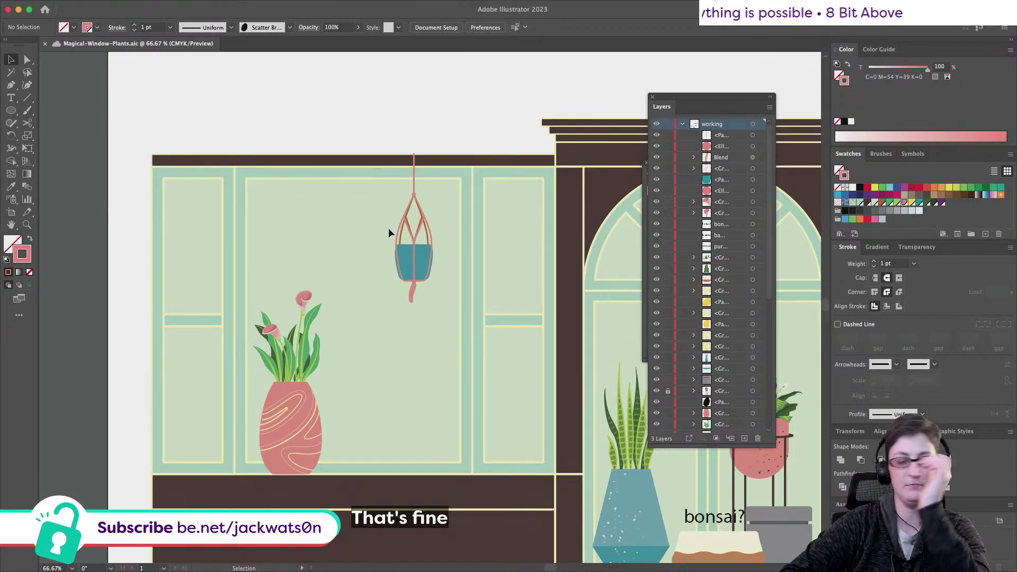
Group the whole hanging planter, including the teal pot, cords, knots, vertical cord and tassel, and deselect it
scroll(389, 228, "down", 4)
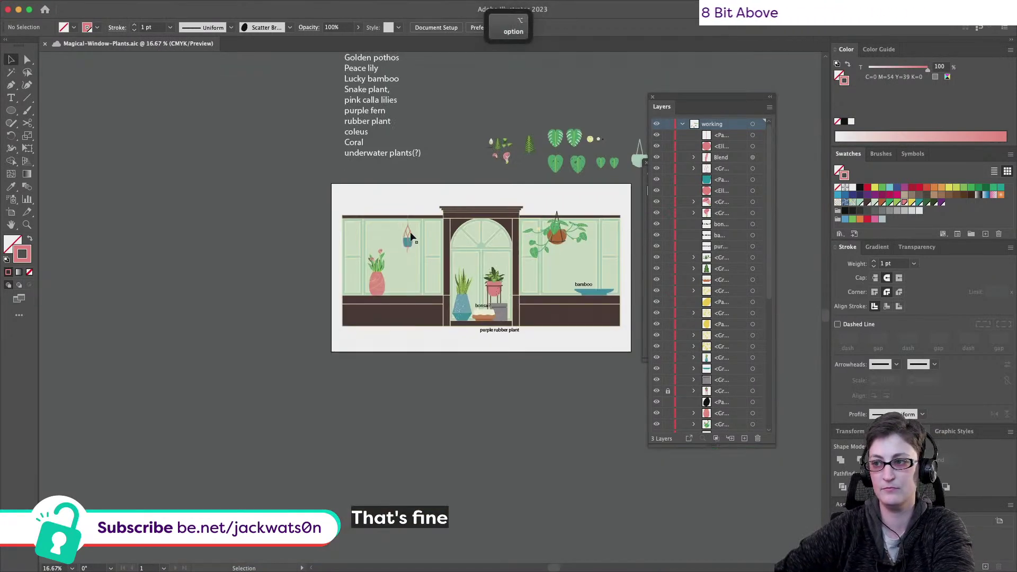
scroll(411, 236, "up", 4)
left_click(399, 207)
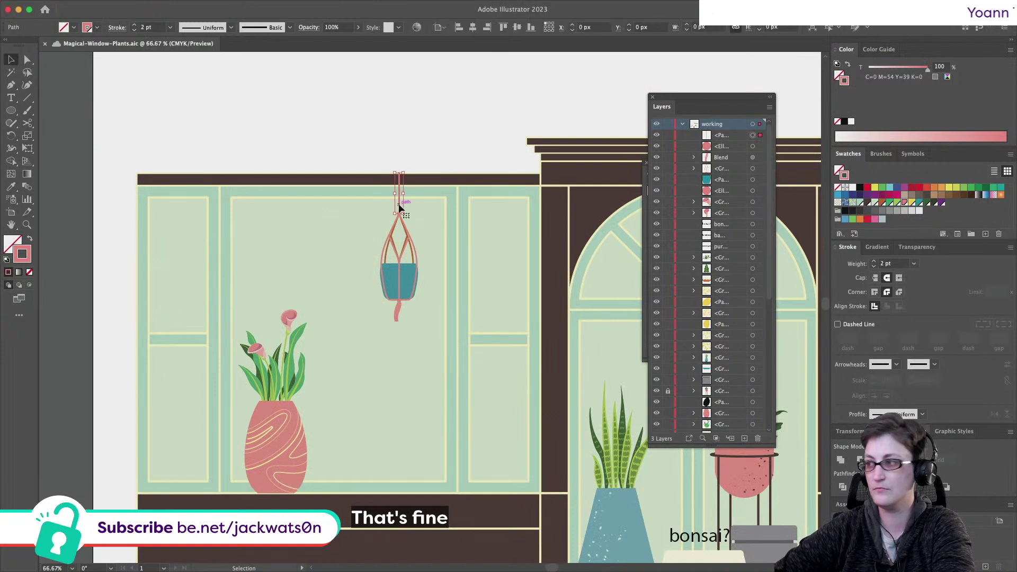
left_click(409, 356)
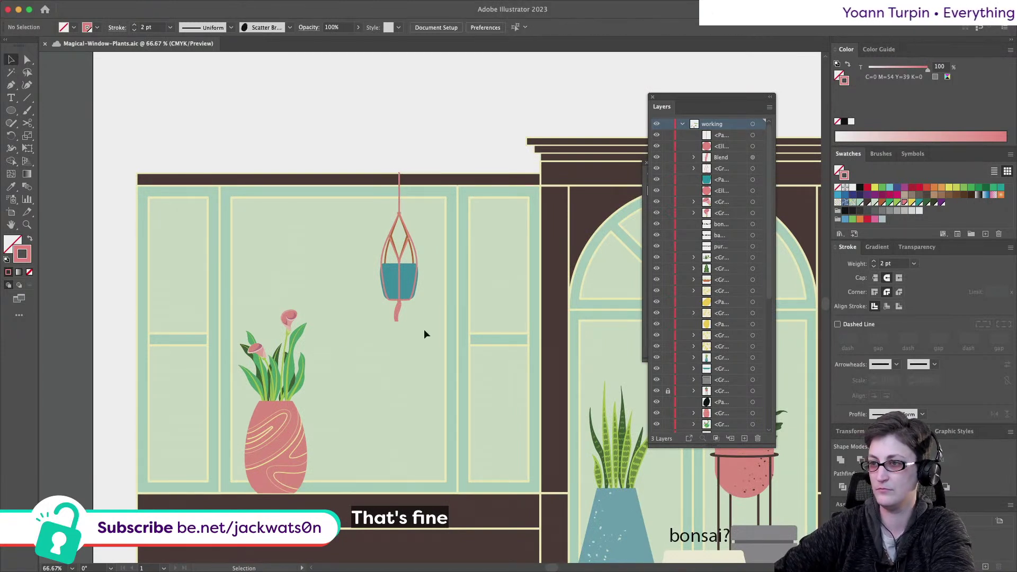
left_click_drag(345, 189, 347, 199)
key("ctrl+g")
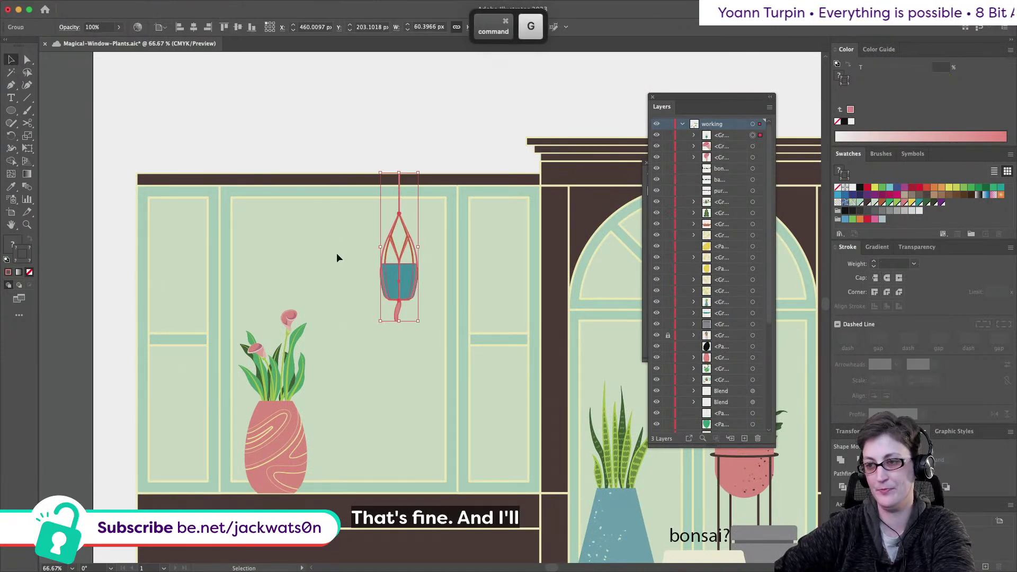
left_click(335, 252)
Look over the hanging planter, the arched doorway and the plants around it at closer range
scroll(335, 252, "right", 2)
scroll(336, 253, "right", 2)
scroll(336, 253, "up", 1, "alt")
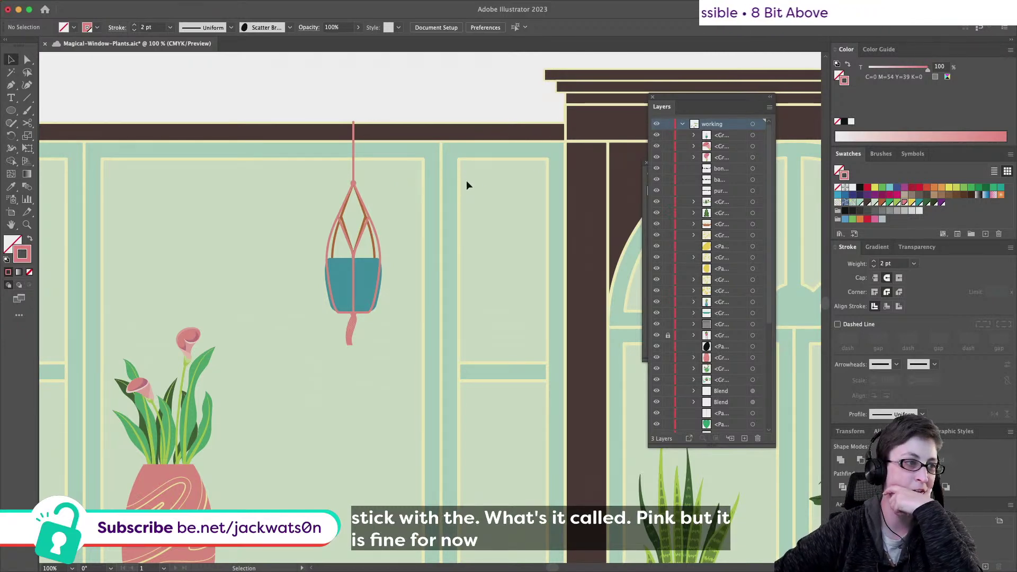
scroll(587, 192, "right", 8)
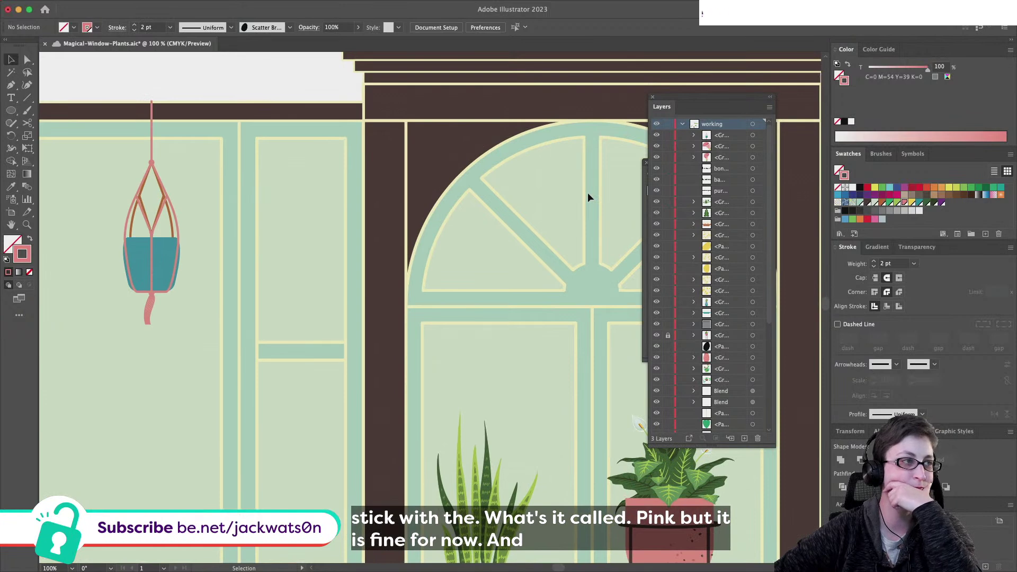
scroll(588, 195, "down", 2)
scroll(588, 196, "down", 2)
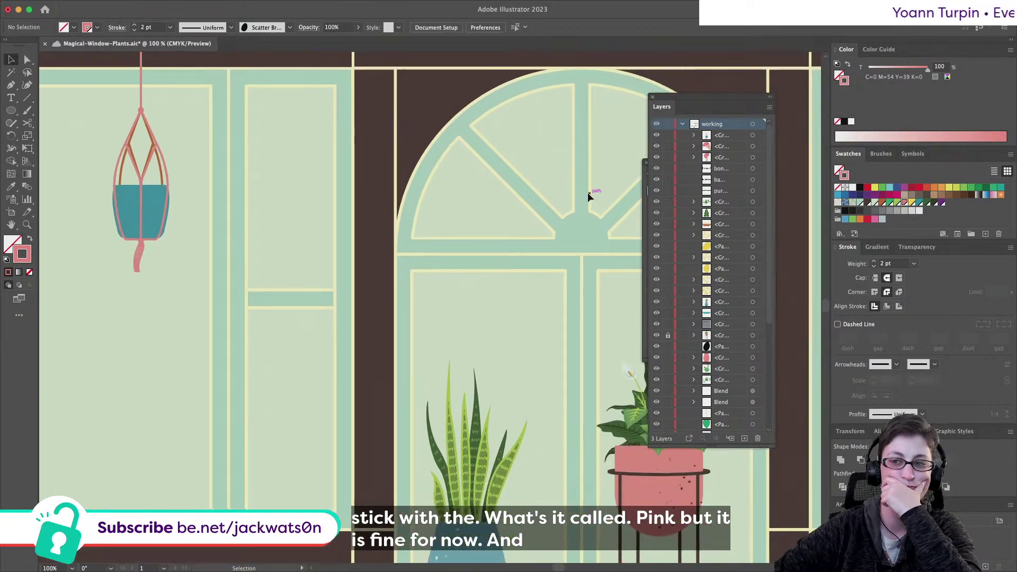
scroll(588, 196, "right", 4)
scroll(587, 192, "up", 2)
scroll(586, 192, "right", 2)
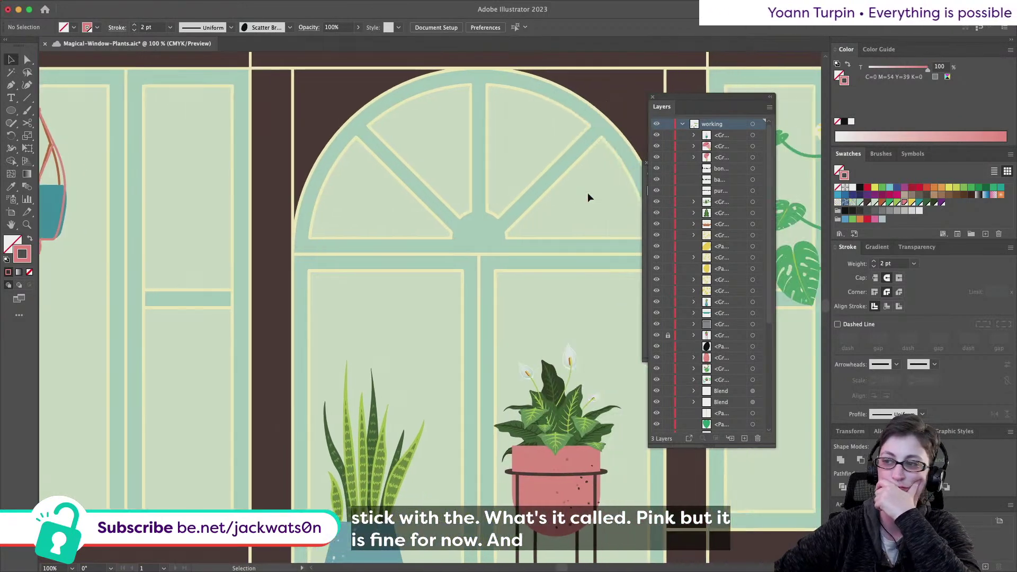
scroll(587, 192, "right", 1)
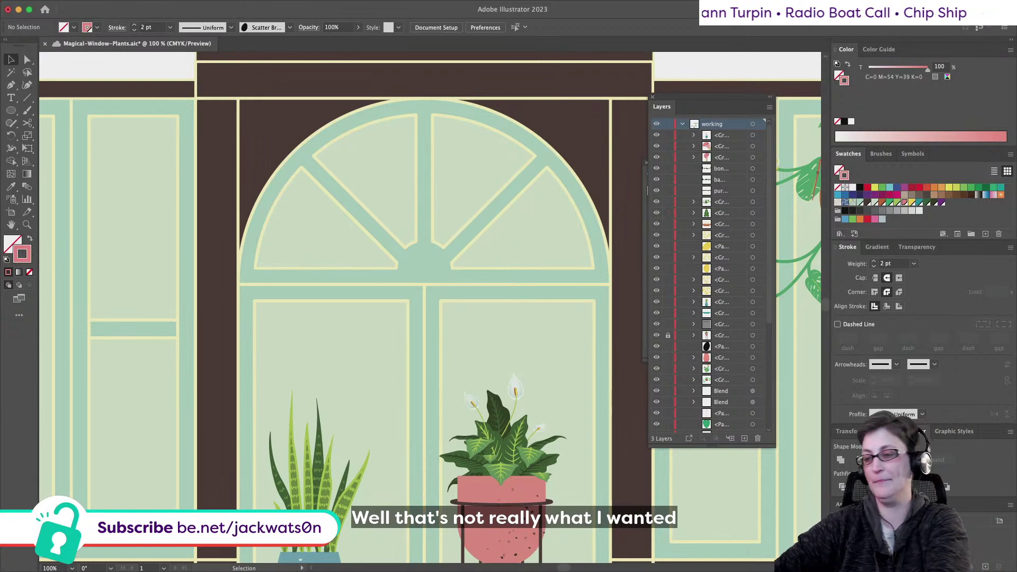
Try lowering the macramé planter group by about 41 px and extending its vertical cord up to the window's top beam
scroll(215, 121, "down", 3, "alt")
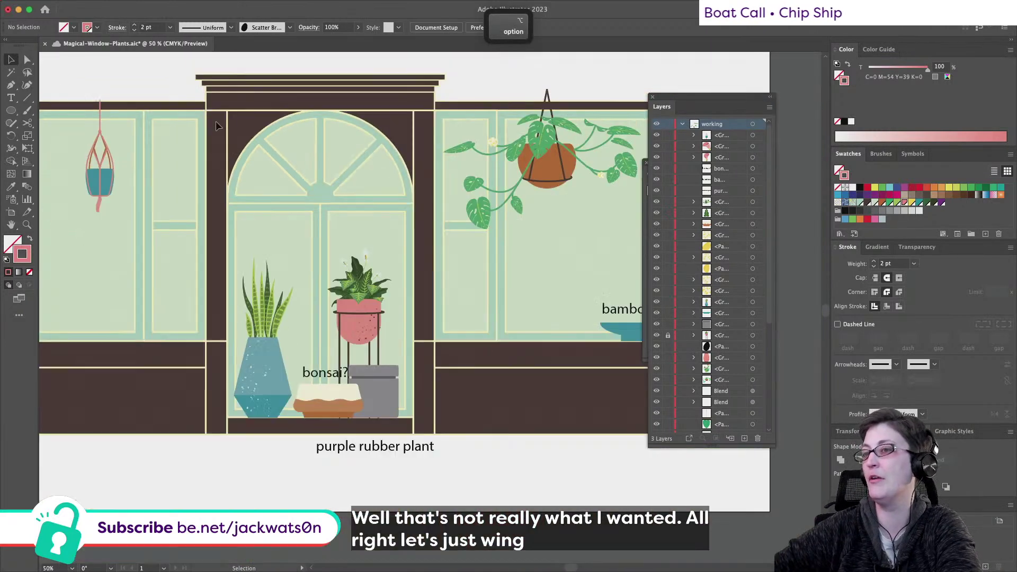
scroll(215, 120, "down", 1, "alt")
left_click(27, 60)
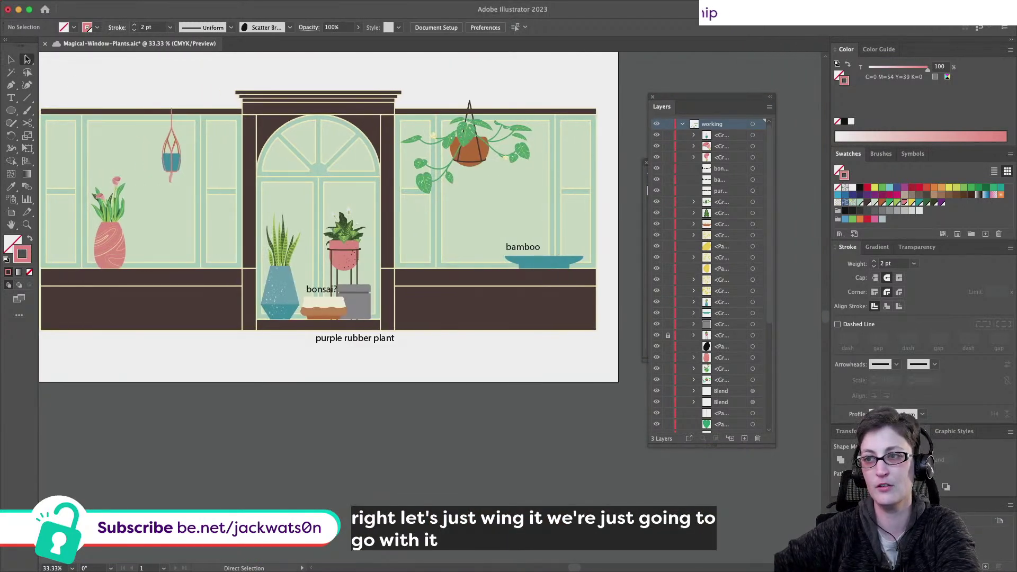
scroll(437, 213, "left", 5)
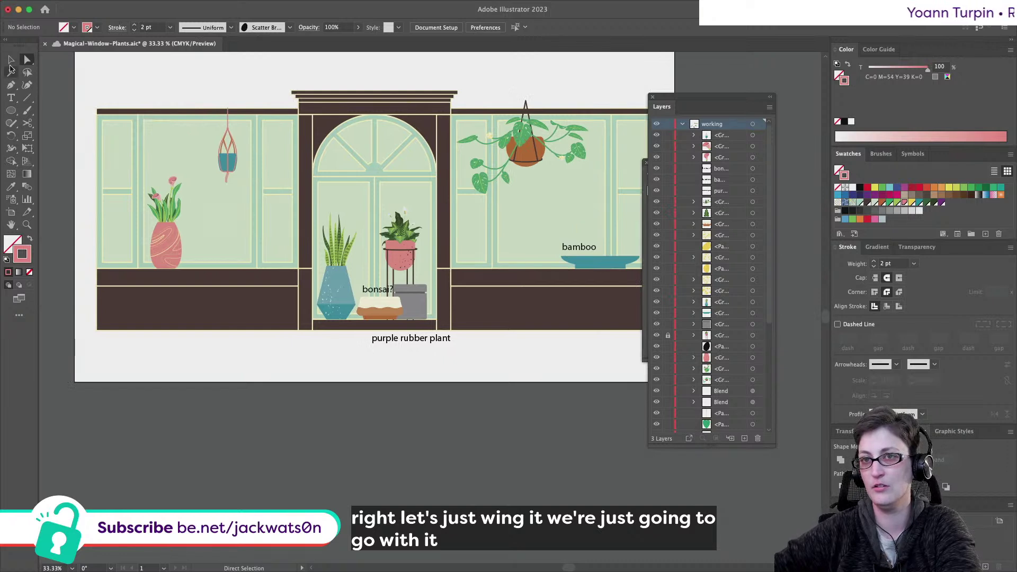
left_click(10, 60)
left_click_drag(228, 161, 225, 171)
left_click(28, 59)
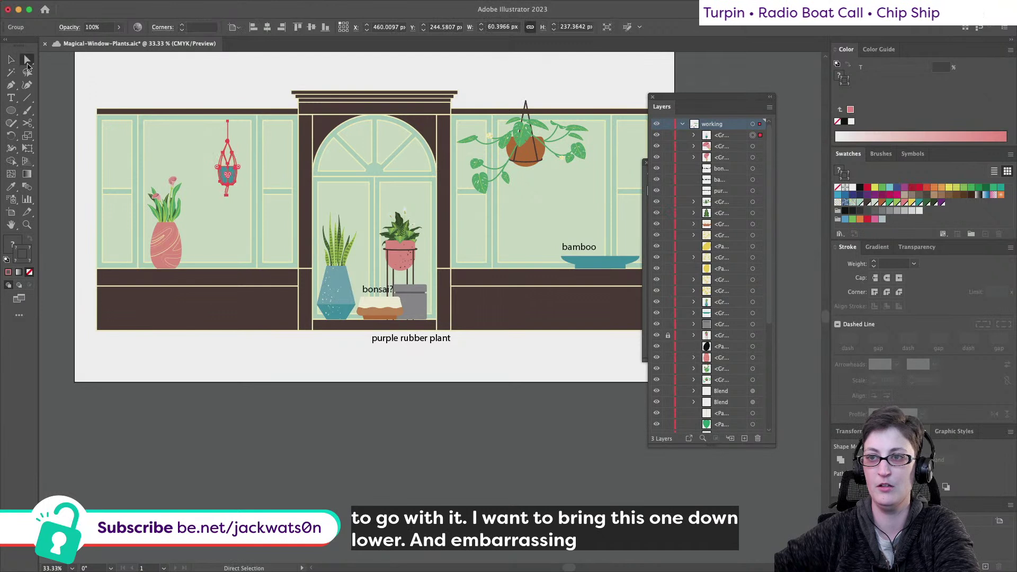
key("super+shift+a")
left_click_drag(228, 117, 229, 115)
left_click(181, 107)
key("v")
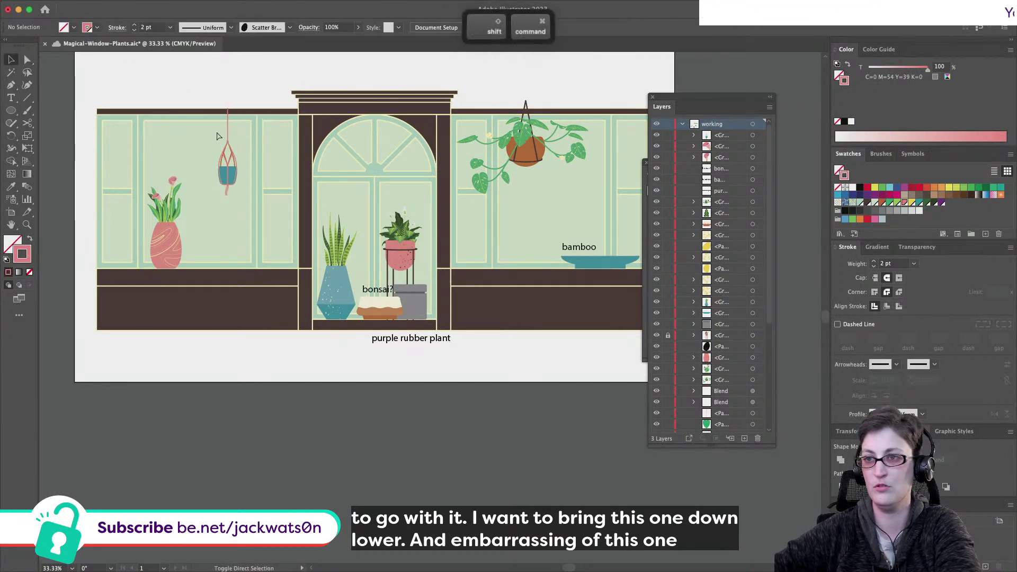
Try hanging the macramé planter even lower and stretching its vertical cord back up to the beam
scroll(216, 131, "right", 2)
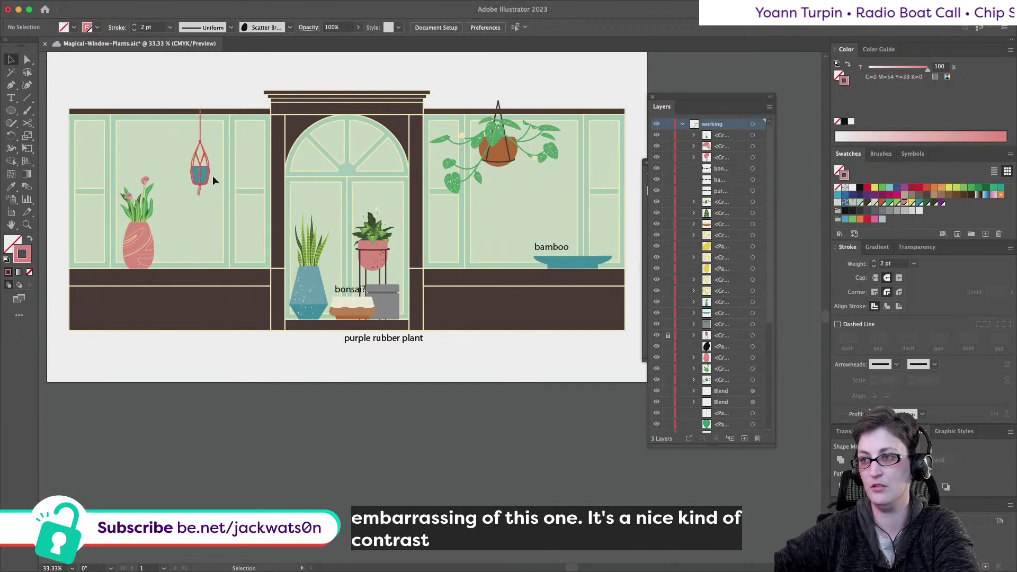
left_click_drag(213, 180, 471, 202)
key("super+z")
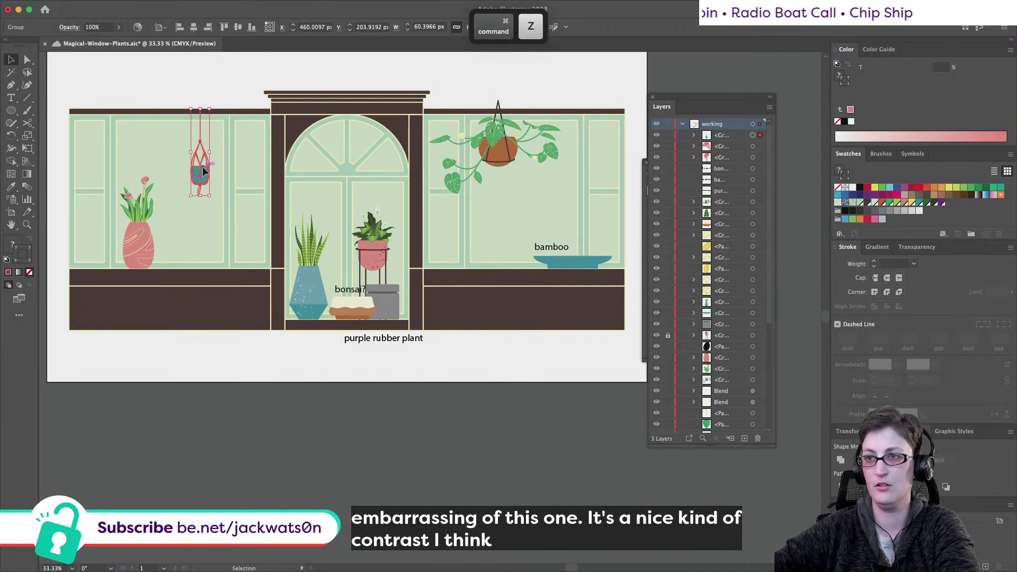
key("a")
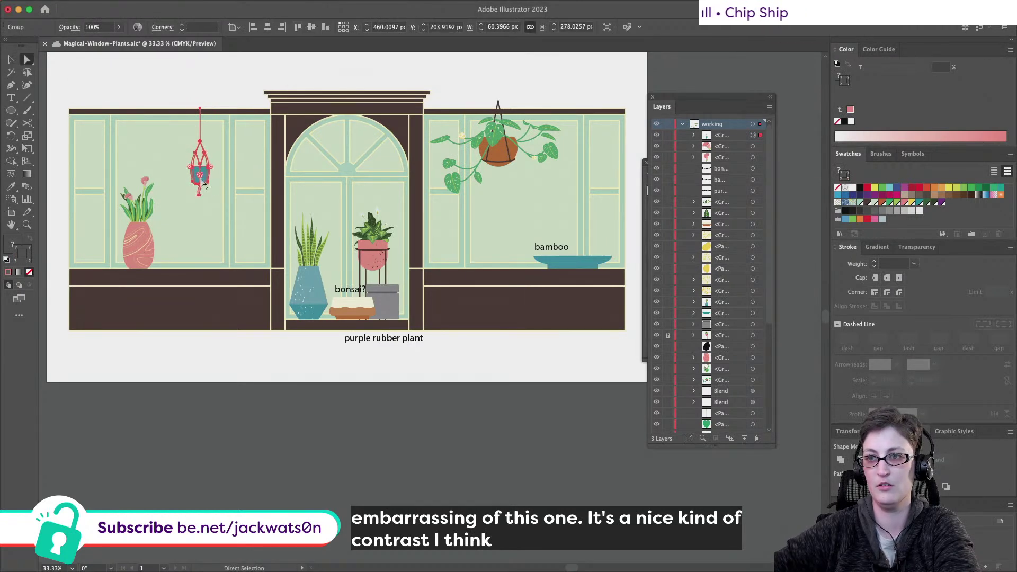
key("super+z")
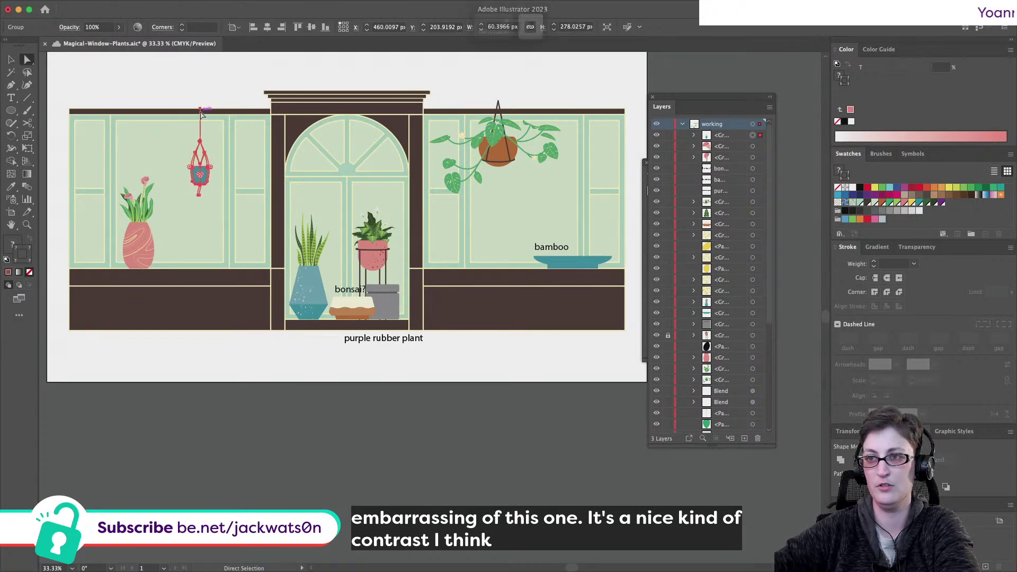
key("super+z")
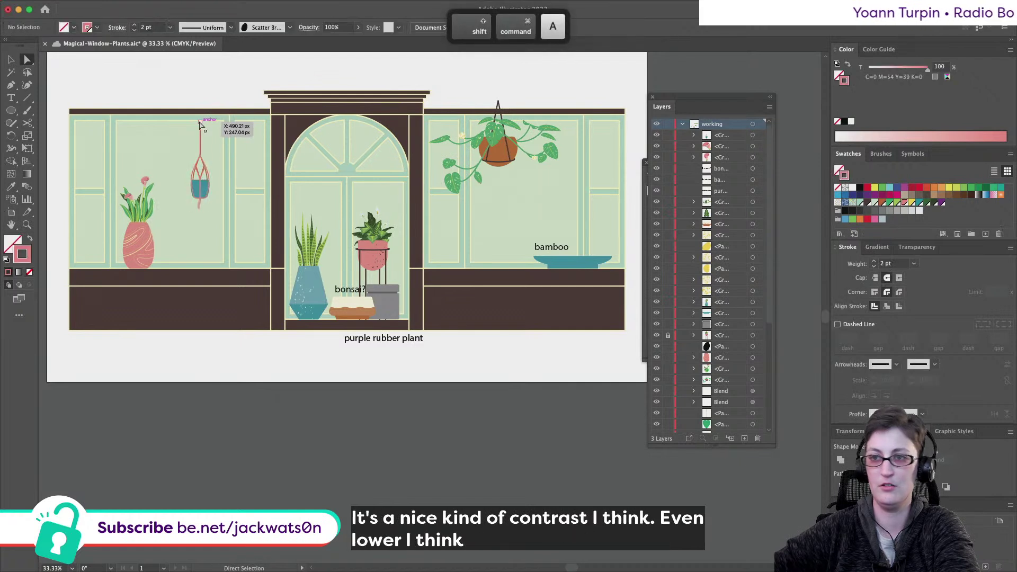
mouse_move(199, 125)
left_mouse_down()
mouse_move(200, 158)
mouse_move(201, 109)
left_mouse_up()
left_click(194, 98, "alt")
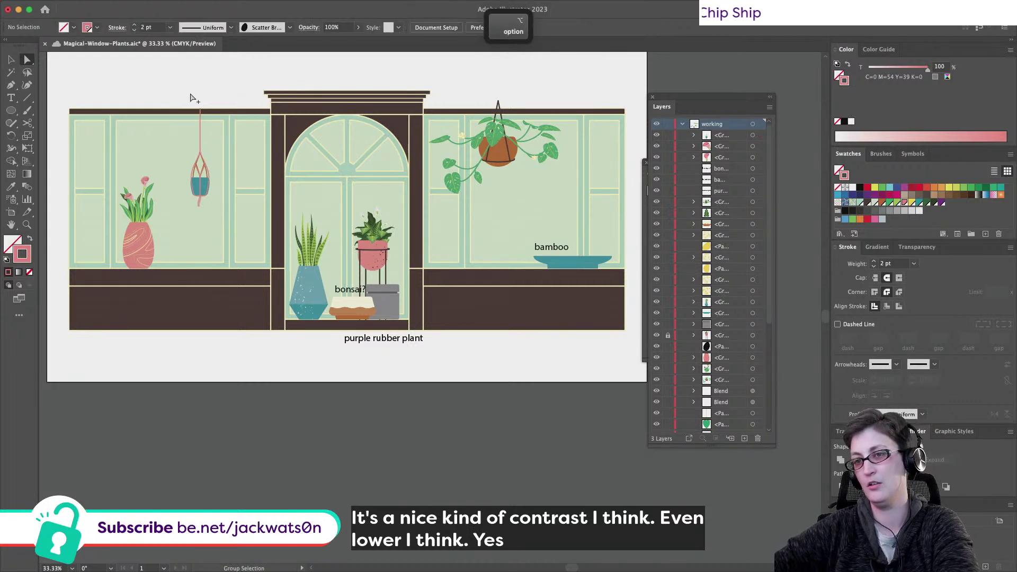
Try raising the teal pot, lower cords and tassel slightly while keeping the vertical cord's upper end at the beam
left_click_drag(211, 215, 206, 192)
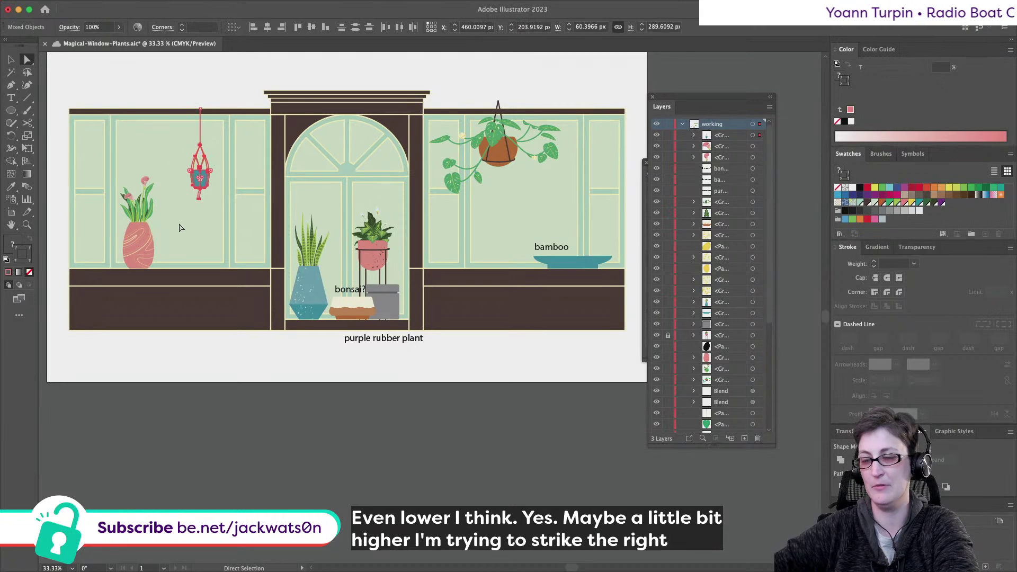
left_click(187, 178)
scroll(193, 188, "up", 1)
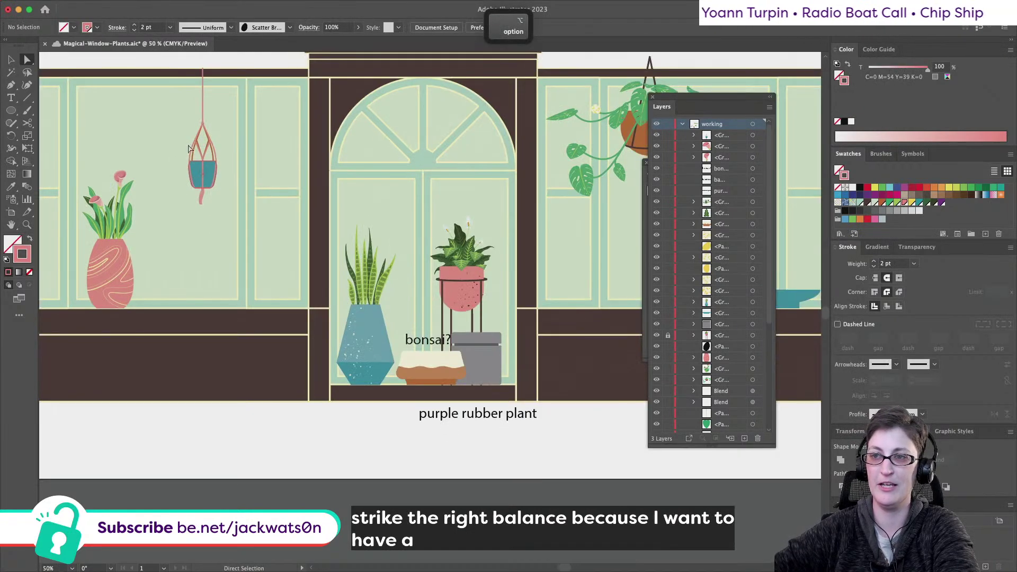
left_click_drag(222, 218, 201, 194)
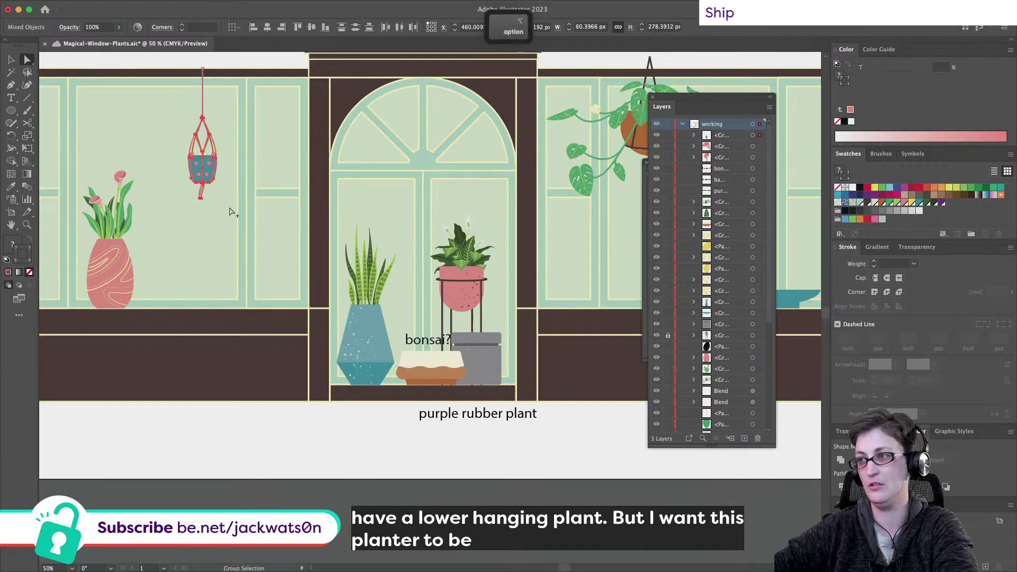
Undo the macramé planter's height and cord changes back to its original position and deselect it
scroll(229, 212, "down", 1)
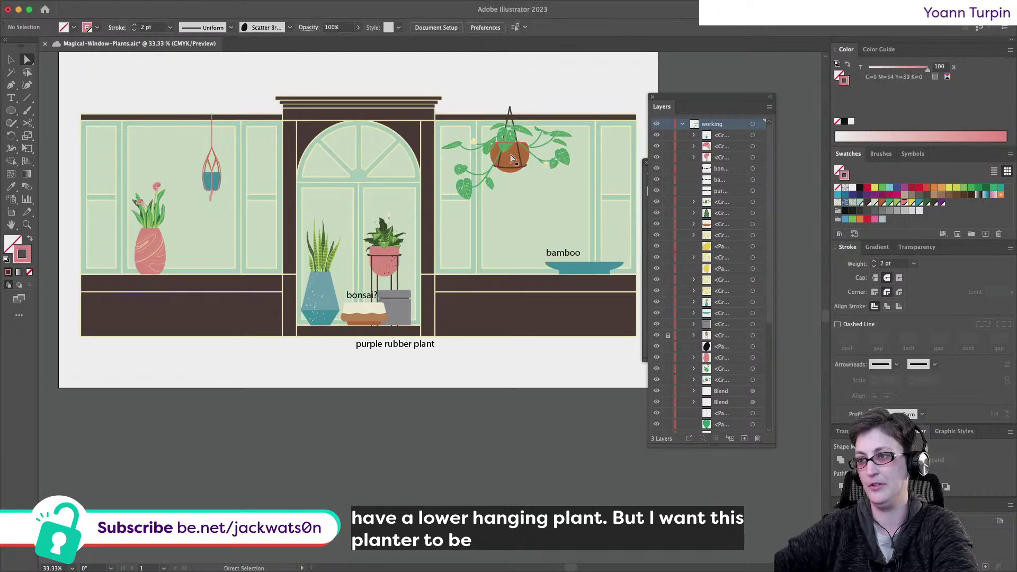
key("super+z")
key("super+z")
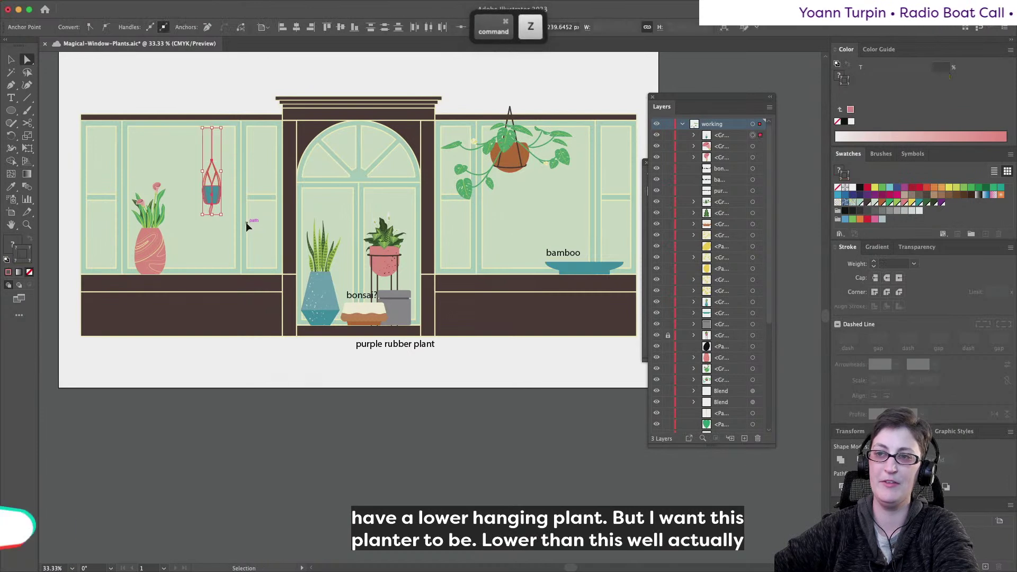
key("super+z")
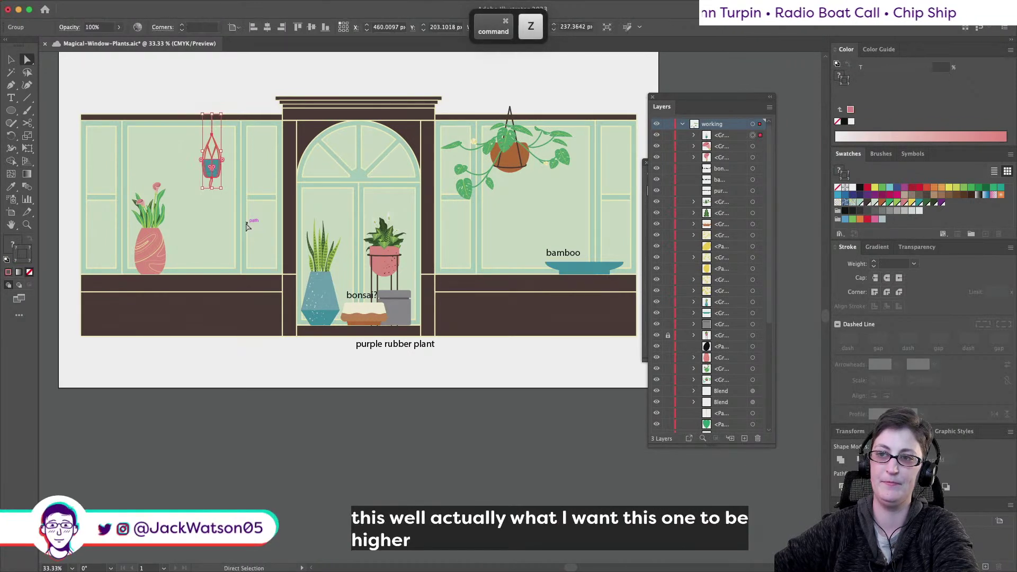
key("shift+super+a")
Move the hanging plant in the brown pot down about 54 px and extend its hanger's peak up to the beam
scroll(442, 174, "right", 2)
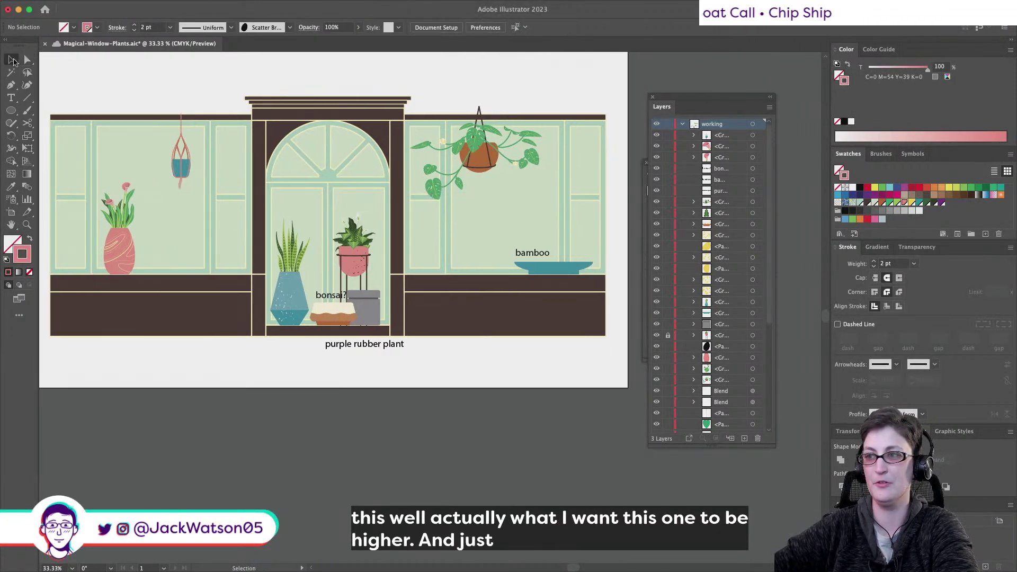
left_click_drag(476, 161, 477, 176)
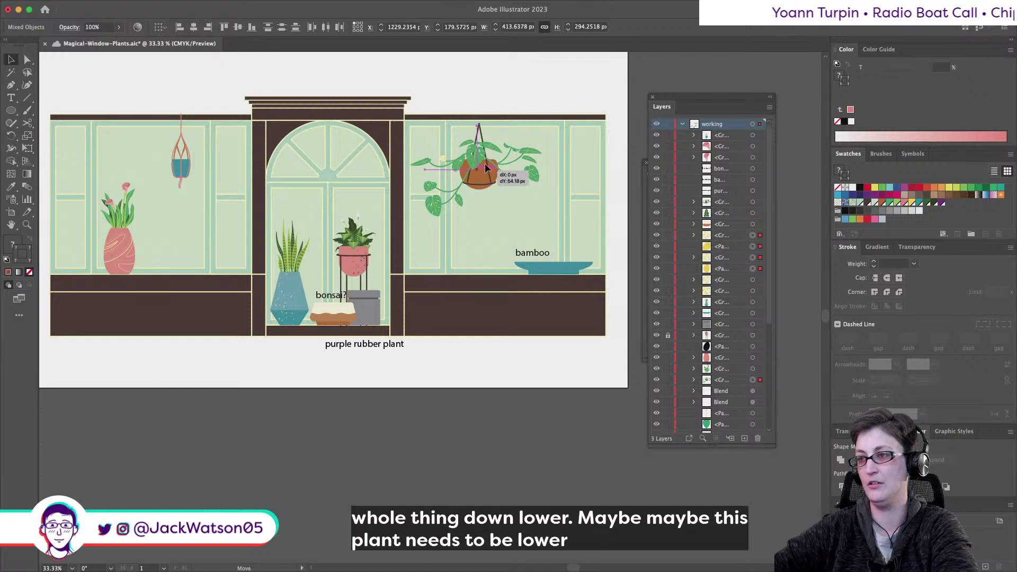
left_click(28, 60)
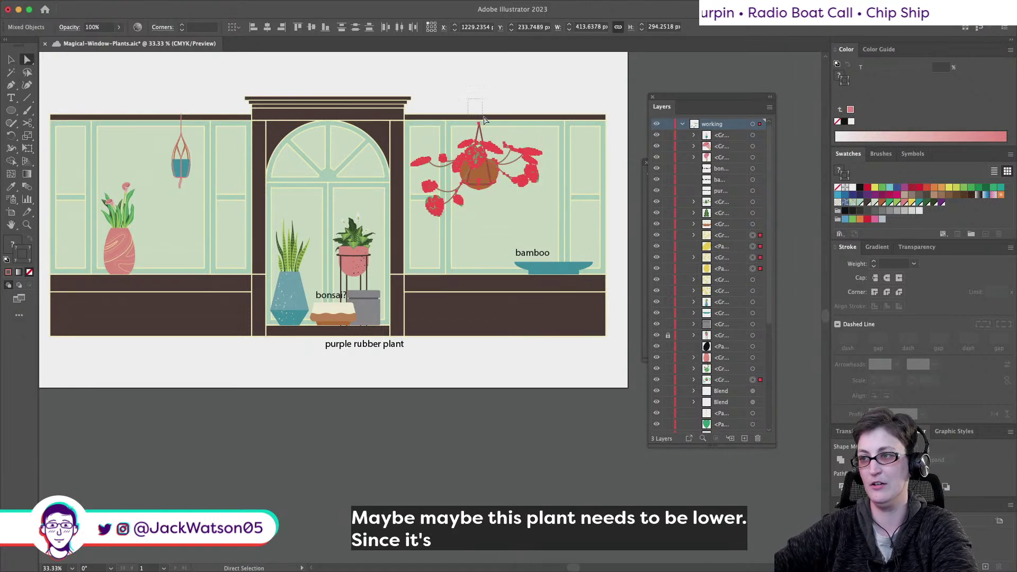
left_click(479, 125)
left_click_drag(479, 125, 480, 115)
left_click(480, 99)
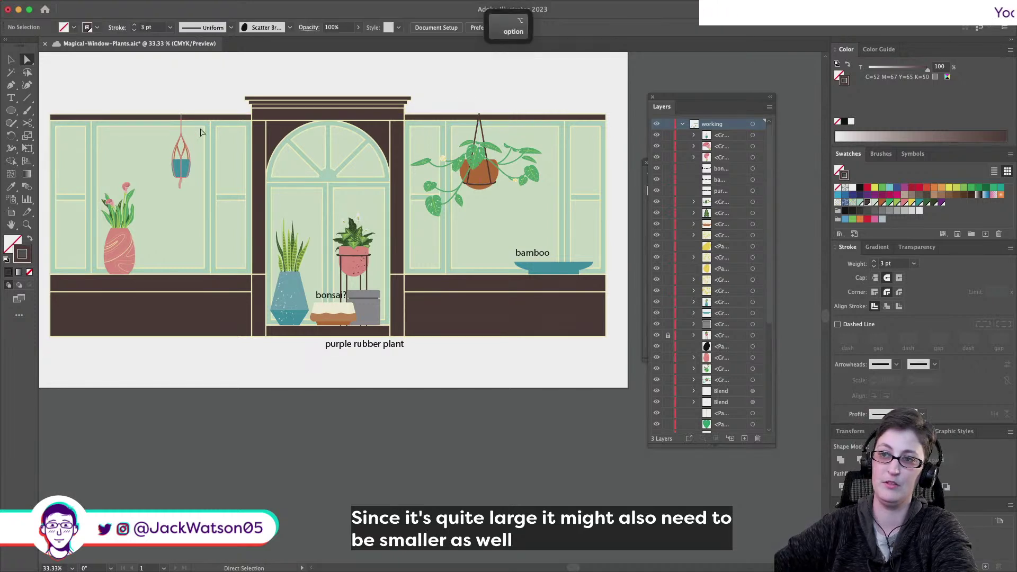
Raise the macramé planter slightly while keeping the upper end of its vertical cord at the beam, and deselect it
left_click(181, 169, "alt")
left_click(180, 169, "alt")
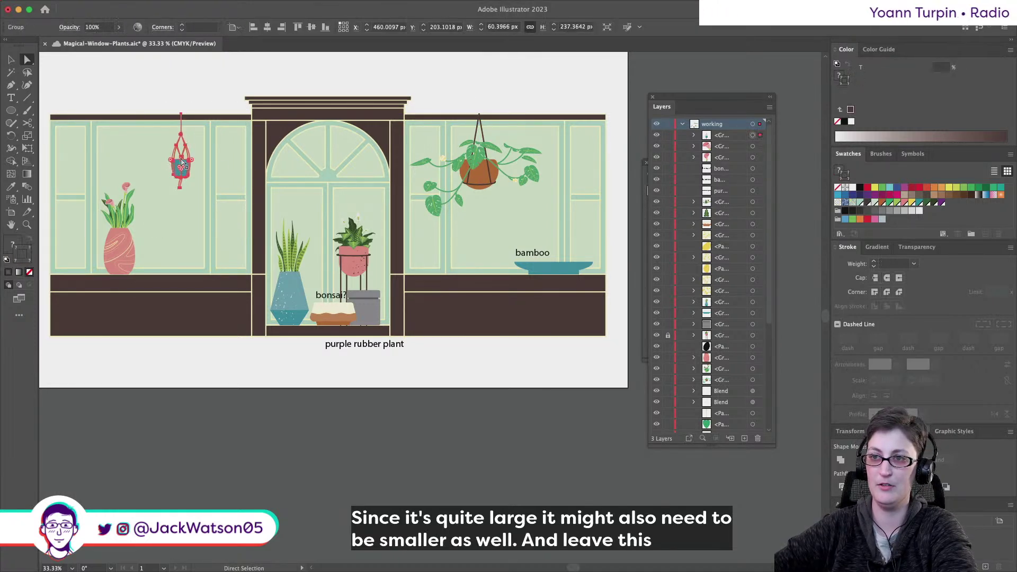
left_click_drag(181, 115, 182, 115)
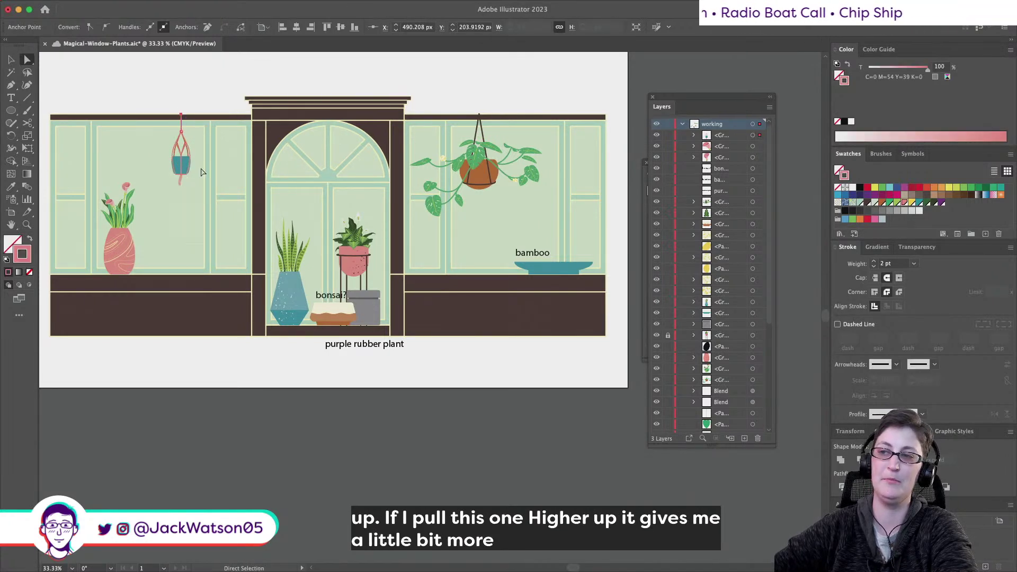
left_click(198, 210)
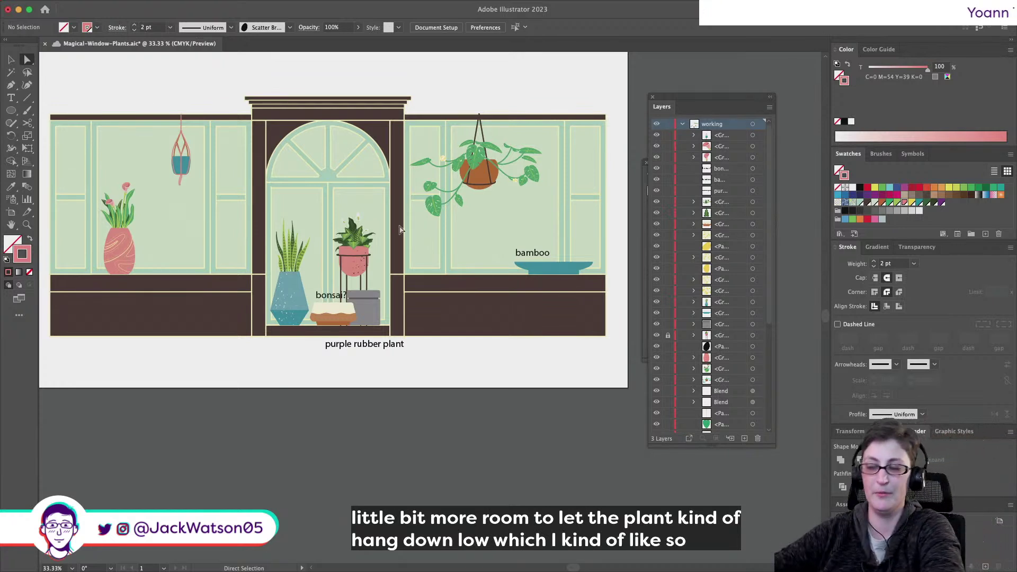
scroll(400, 229, "left", 1)
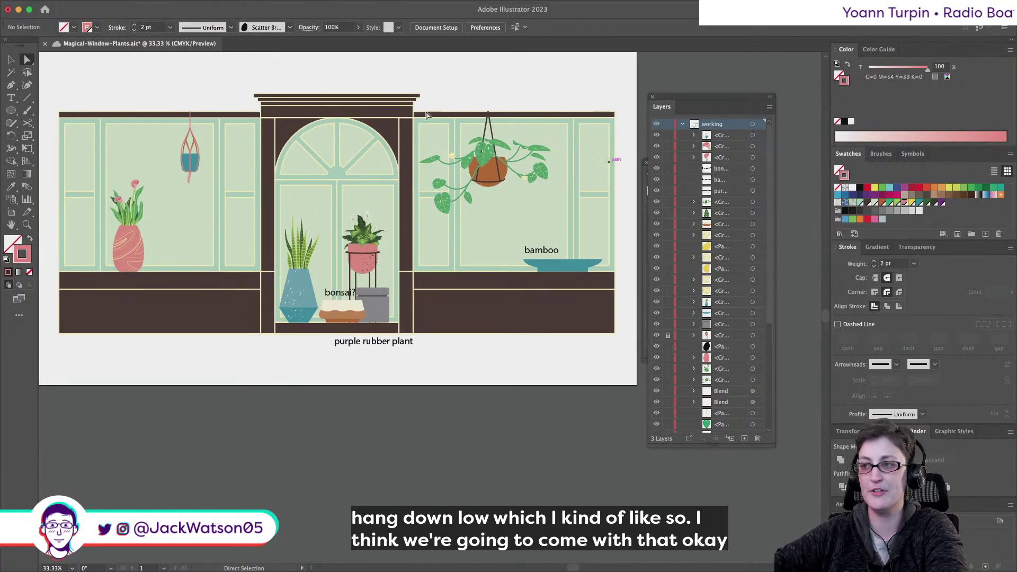
Try grouping the hanging plant's two pale yellow flowers and nudging them down slightly
key("v")
key("super+shift+a")
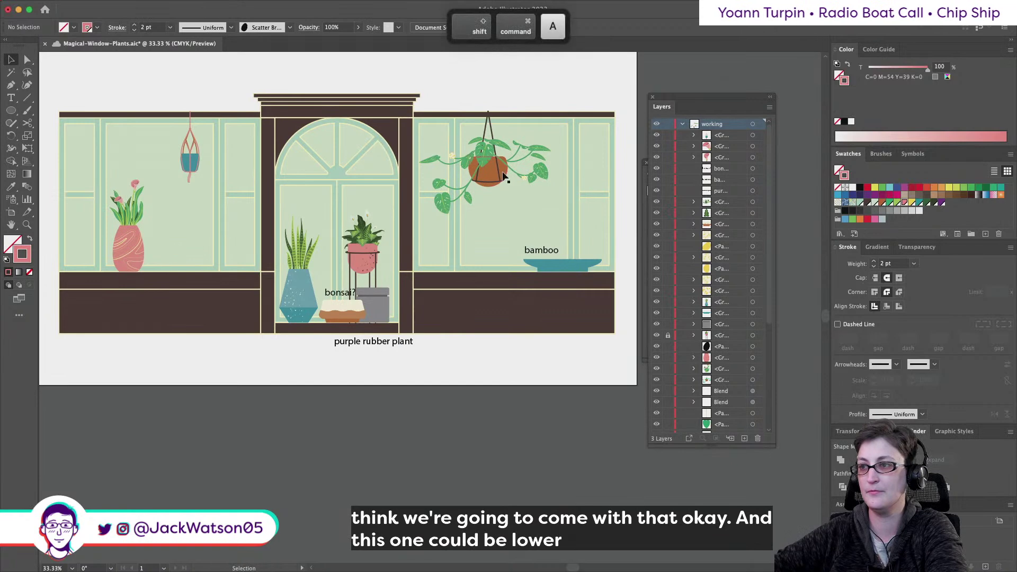
left_click(498, 173)
key("super+shift+a")
left_click(493, 174)
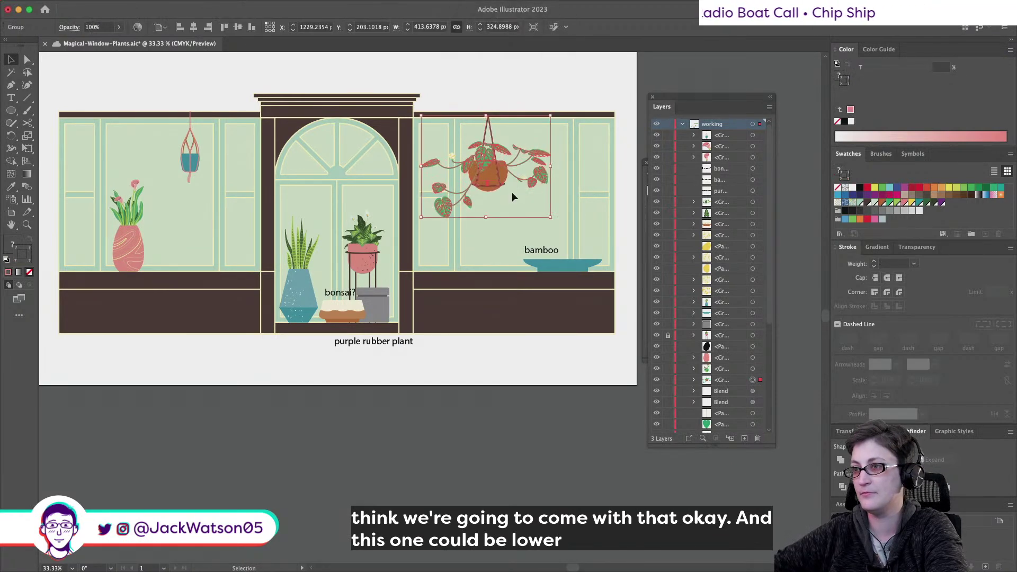
key("super+equal")
key("super+shift+a")
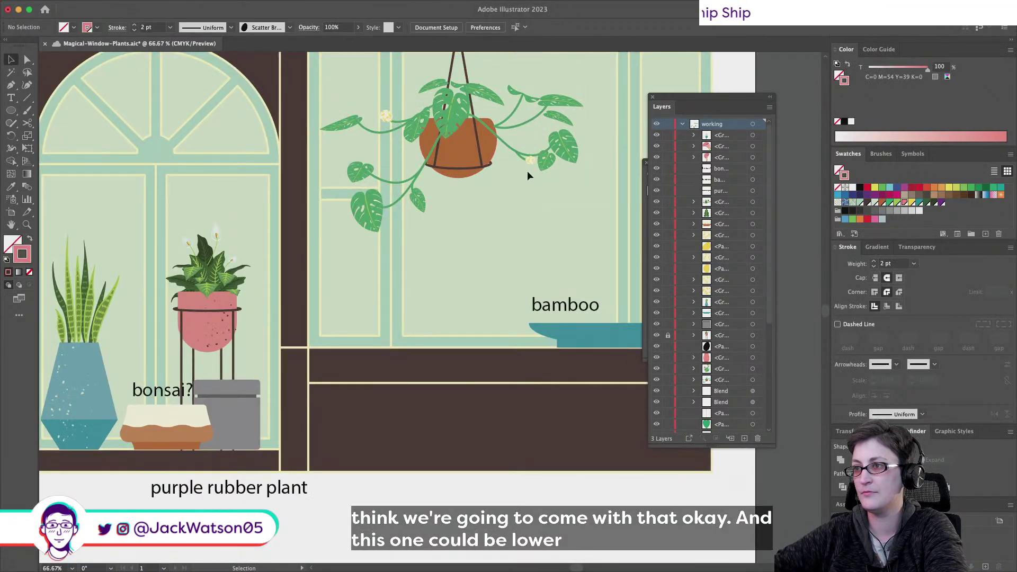
left_click(530, 160)
left_click(386, 116, "shift")
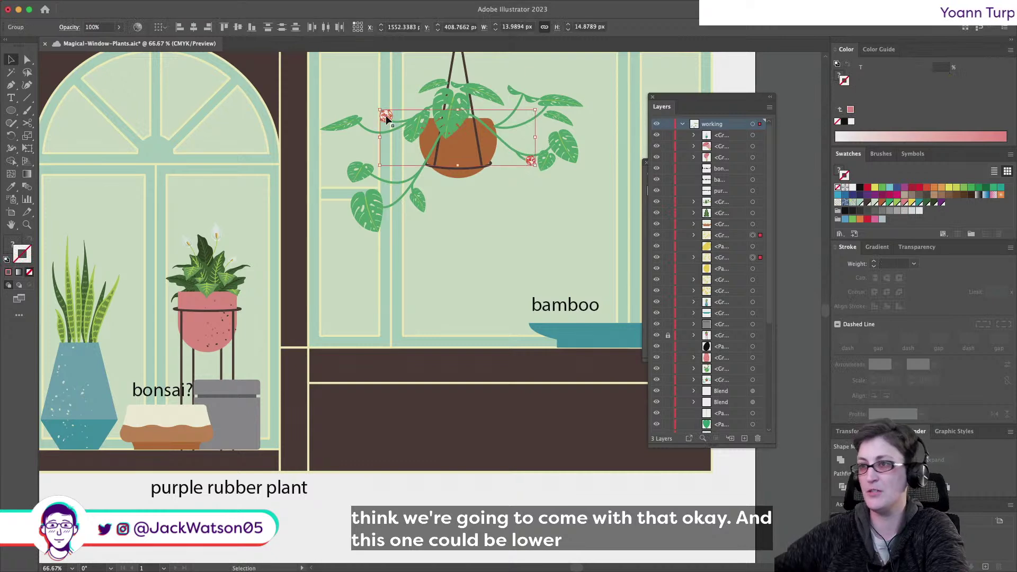
left_click_drag(388, 119, 388, 122)
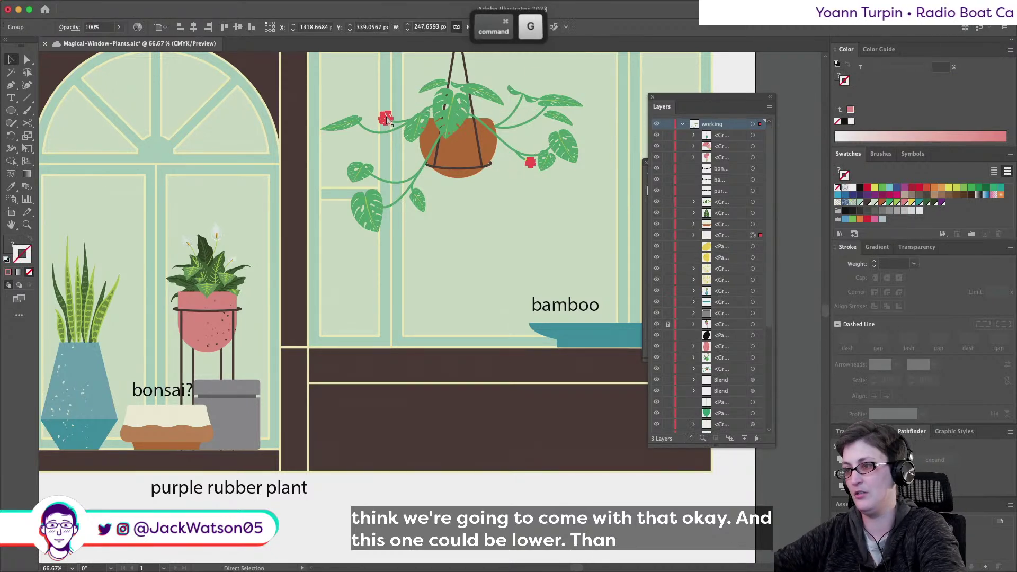
key("super+equal")
key("super+equal")
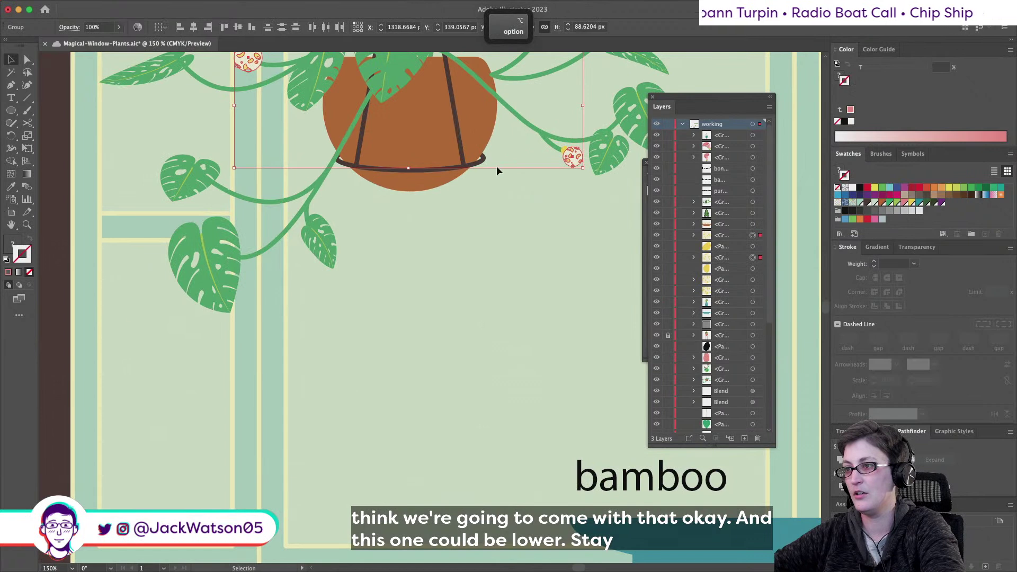
Undo the grouping and nudging of the two pale yellow flowers and clear the selection
key("super+shift+a")
key("super+z")
key("super+z")
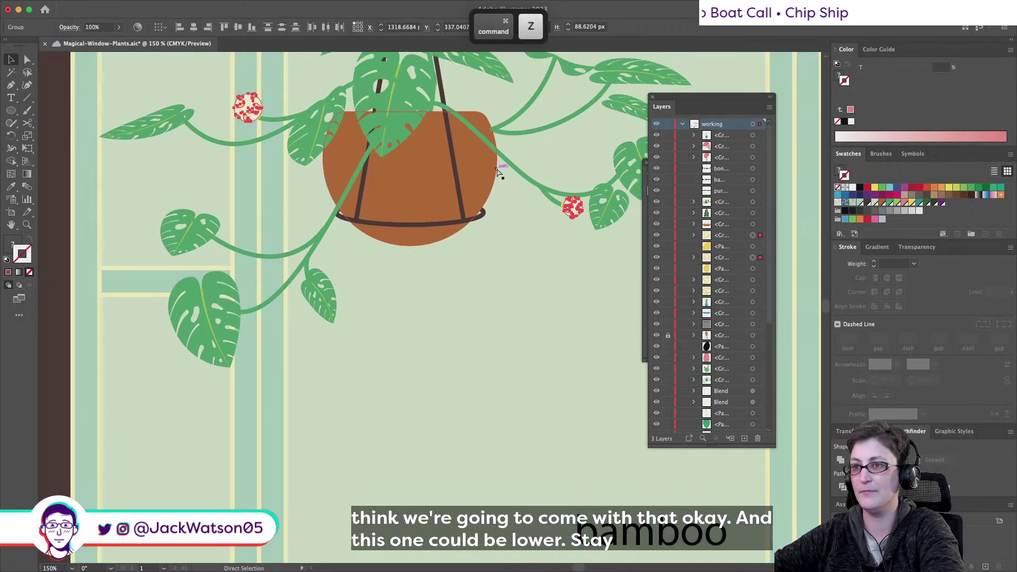
key("super+z")
key("super+z")
key("super+shift+z")
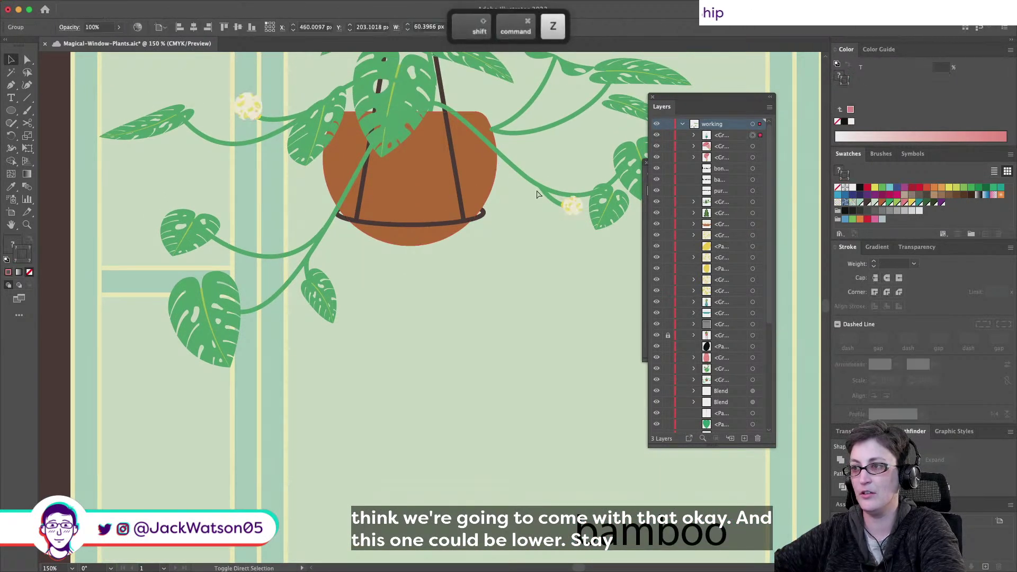
key("super+minus")
key("super+minus")
key("super+minus")
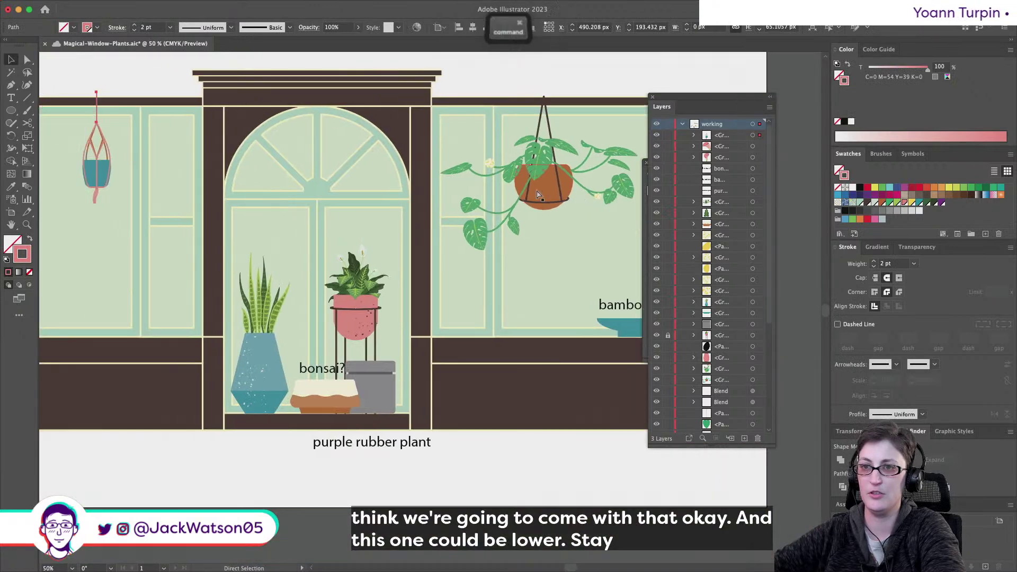
key("super+shift+a")
Group the brown-pot hanging plant with its flowers and move the group straight down about 21 px
scroll(634, 259, "right", 3)
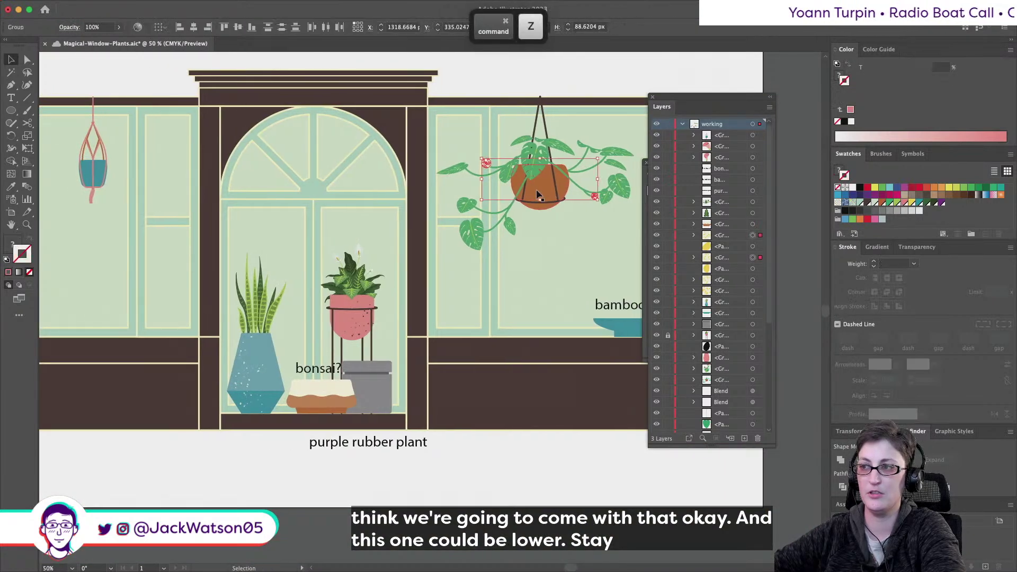
left_click_drag(443, 121, 443, 120)
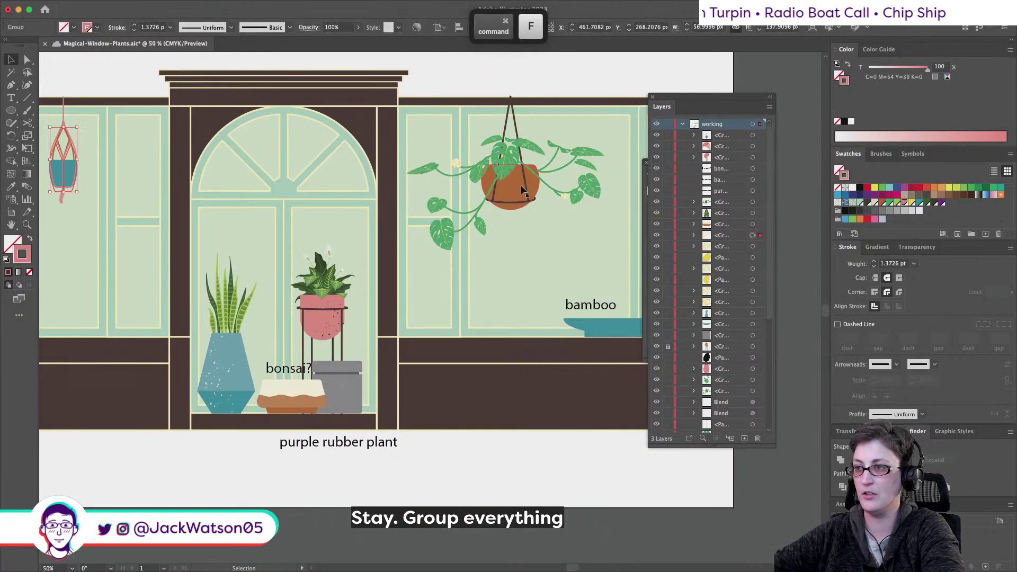
key("super+g")
left_click_drag(522, 189, 520, 195)
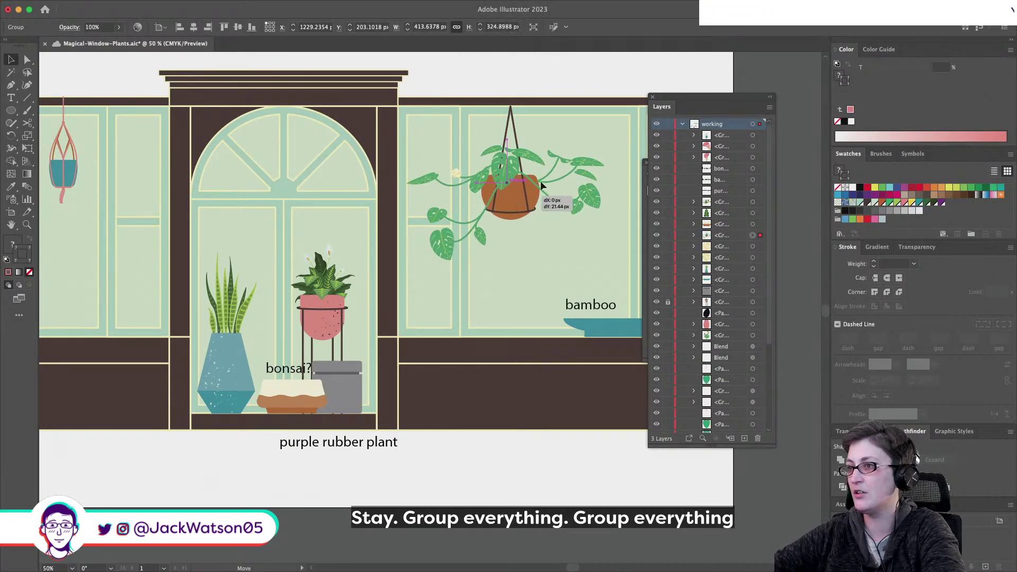
scroll(498, 82, "down", 3)
scroll(355, 106, "up", 4)
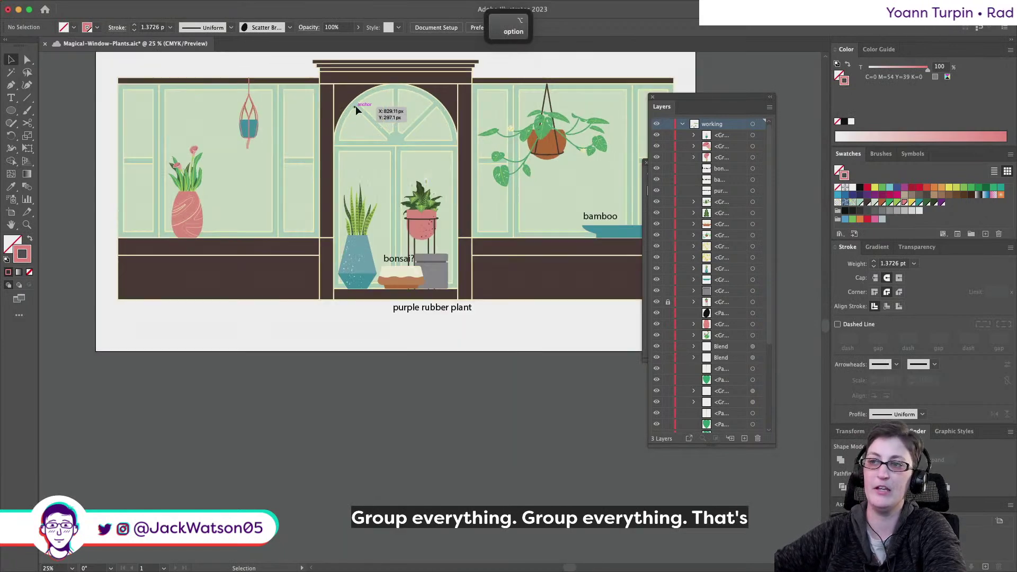
scroll(355, 106, "left", 5)
scroll(393, 234, "down", 2)
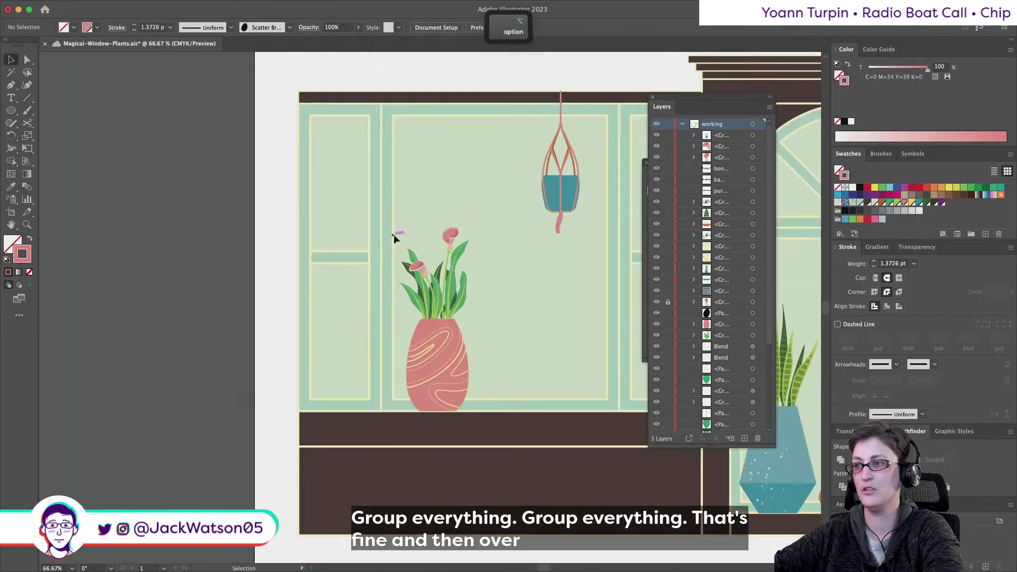
Draw a wide flat ellipse about 167 by 47 px above the pink vase, using the bamboo dish's teal fill
left_click_drag(502, 204, 501, 202)
left_click(437, 190)
scroll(437, 191, "right", 5)
scroll(437, 190, "right", 6)
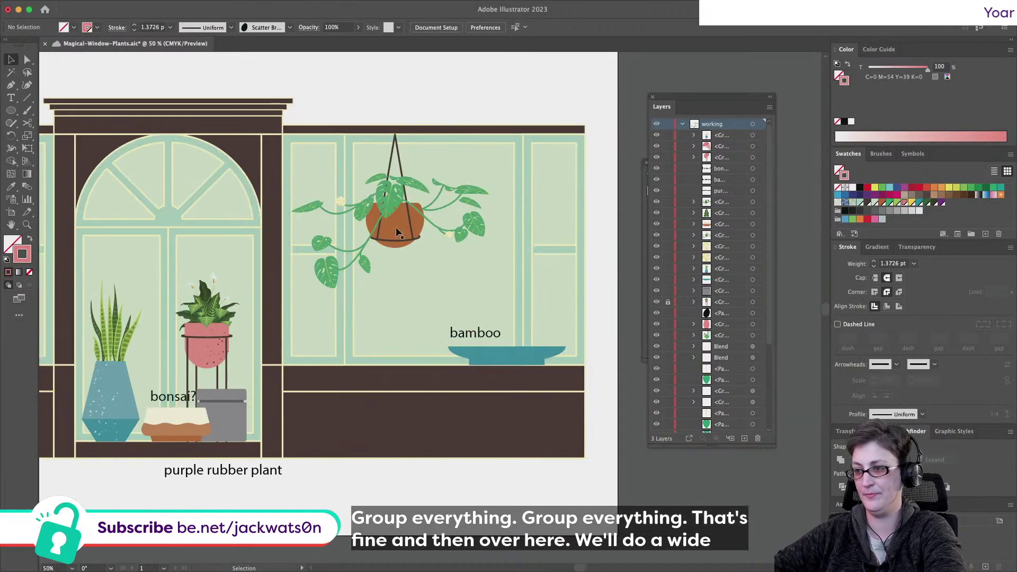
left_click(507, 353)
scroll(399, 280, "left", 8)
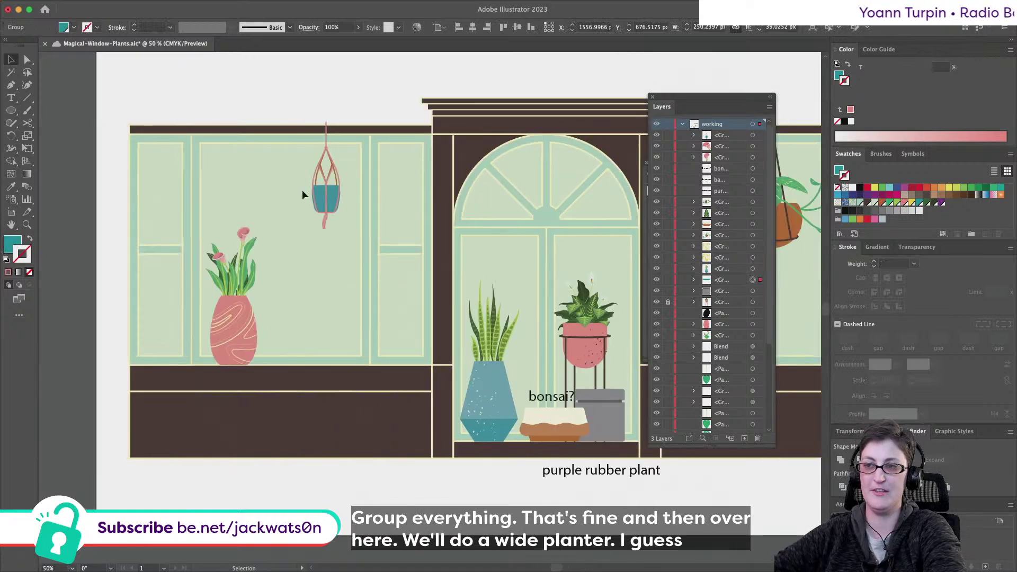
scroll(252, 181, "up", 3, "alt")
left_click(252, 181)
scroll(252, 182, "left", 2)
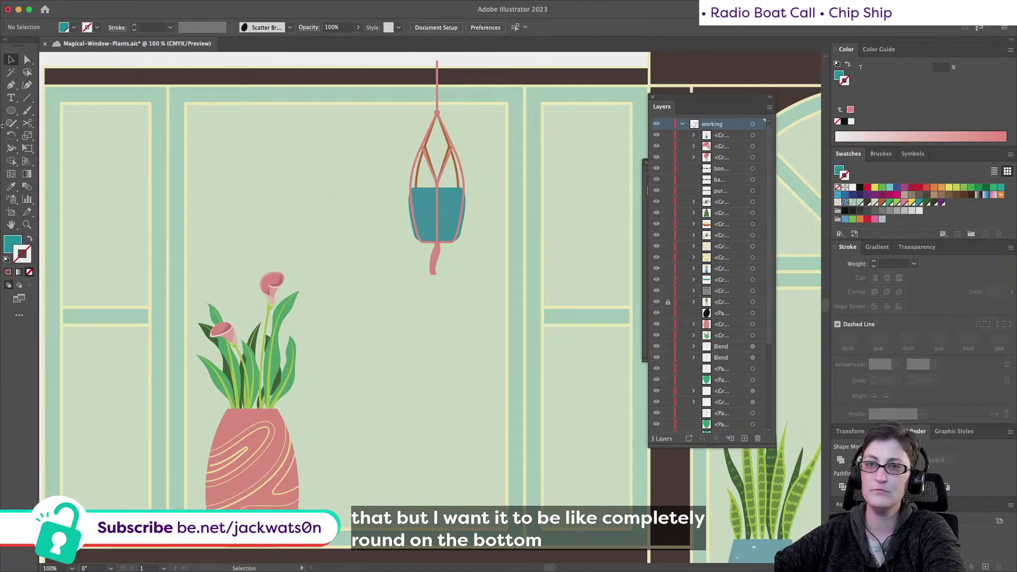
left_click_drag(192, 143, 349, 186)
left_click(25, 62)
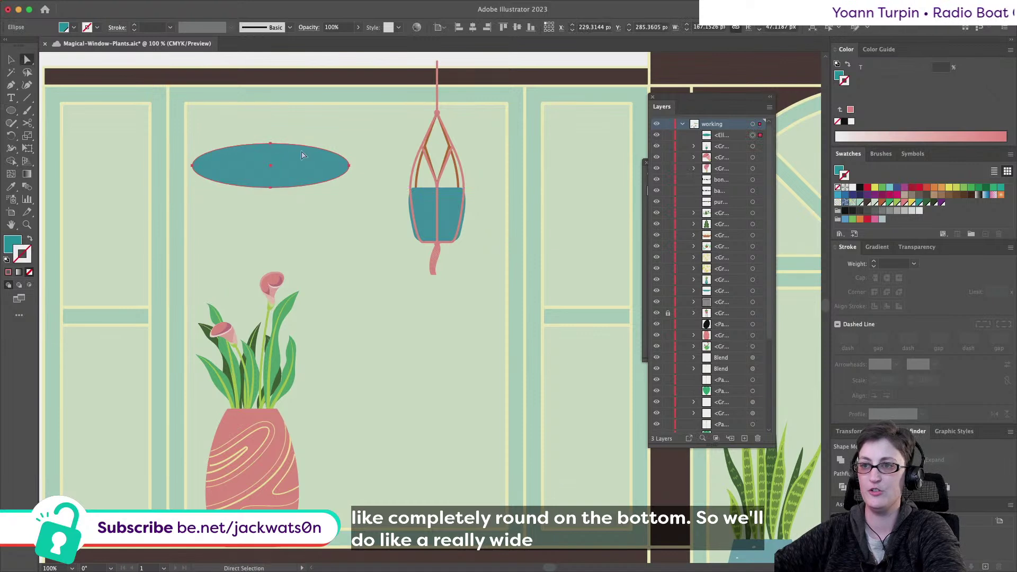
Cut the ellipse down to a closed shallow bowl by deleting its top anchor, and round its upper corners about 5.3 px
left_click(270, 143)
key("Delete")
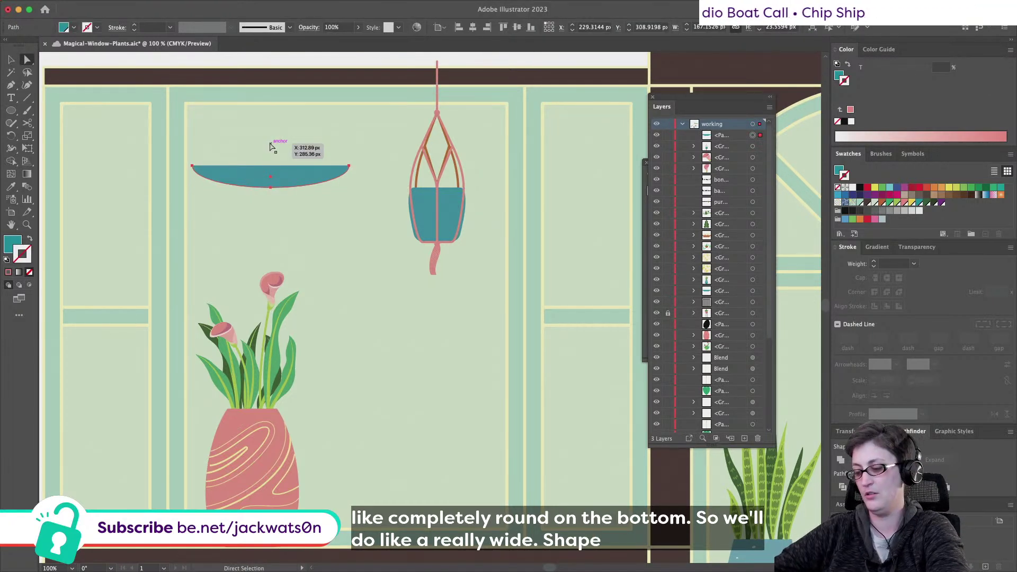
key("super+j")
left_click_drag(342, 172, 340, 172)
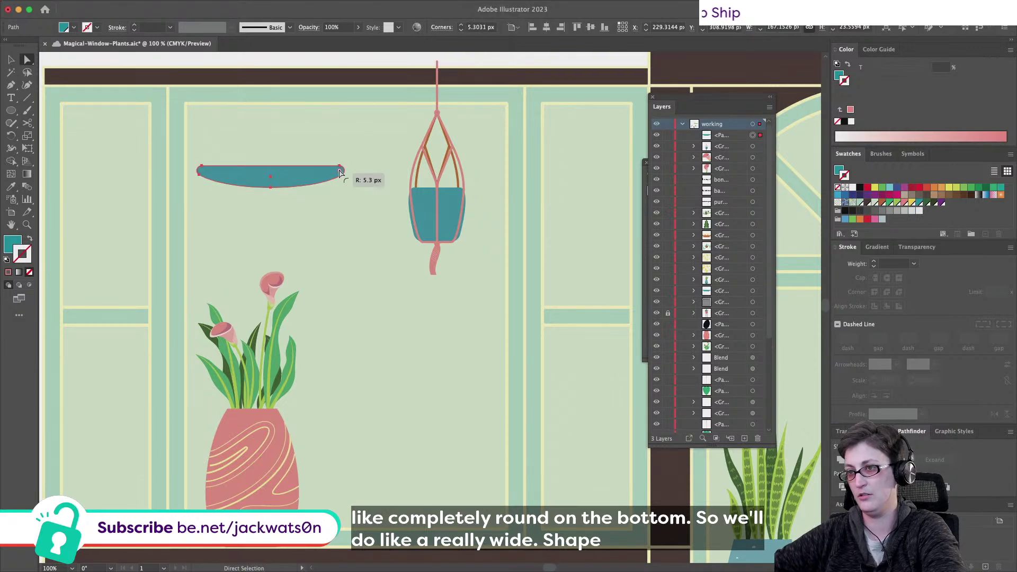
left_click(354, 236, "alt")
scroll(354, 236, "down", 1)
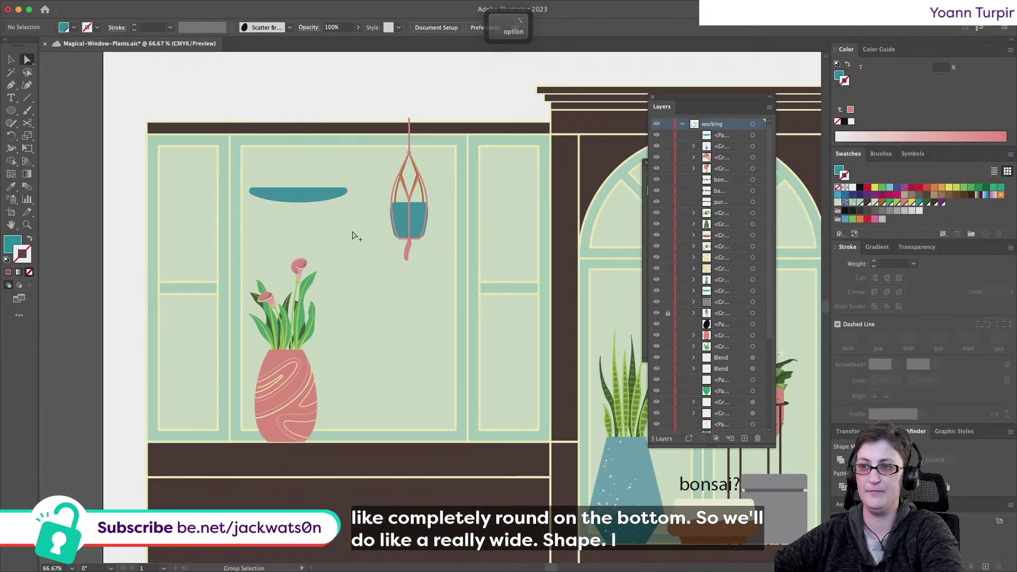
key("shift+super+a")
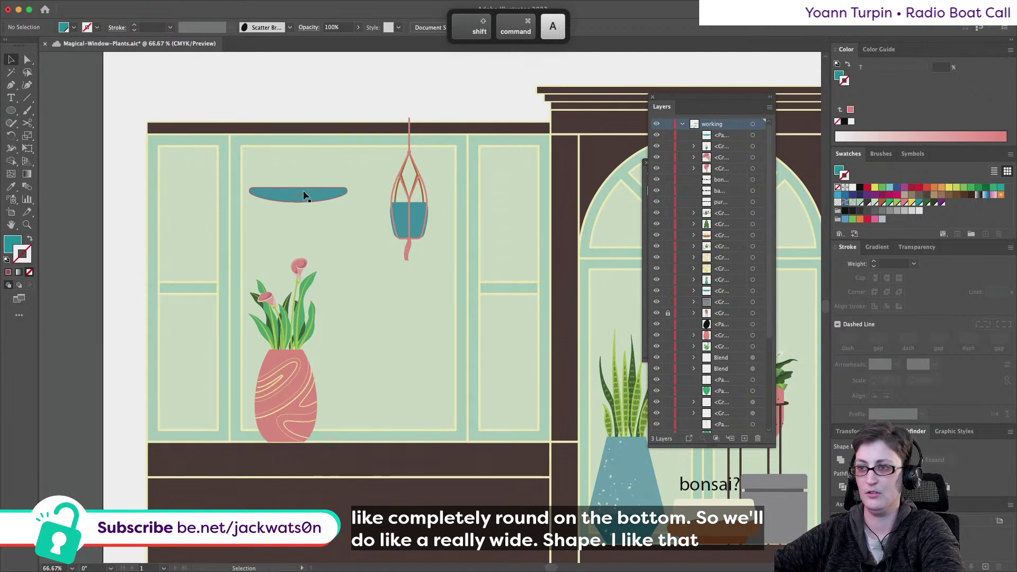
Enlarge the shallow bowl to about 180 by 27 px and place it slightly higher, left of centre above the pink vase
mouse_move(306, 199)
left_mouse_down()
mouse_move(237, 190)
mouse_move(294, 185)
left_mouse_up()
key("super+shift+a")
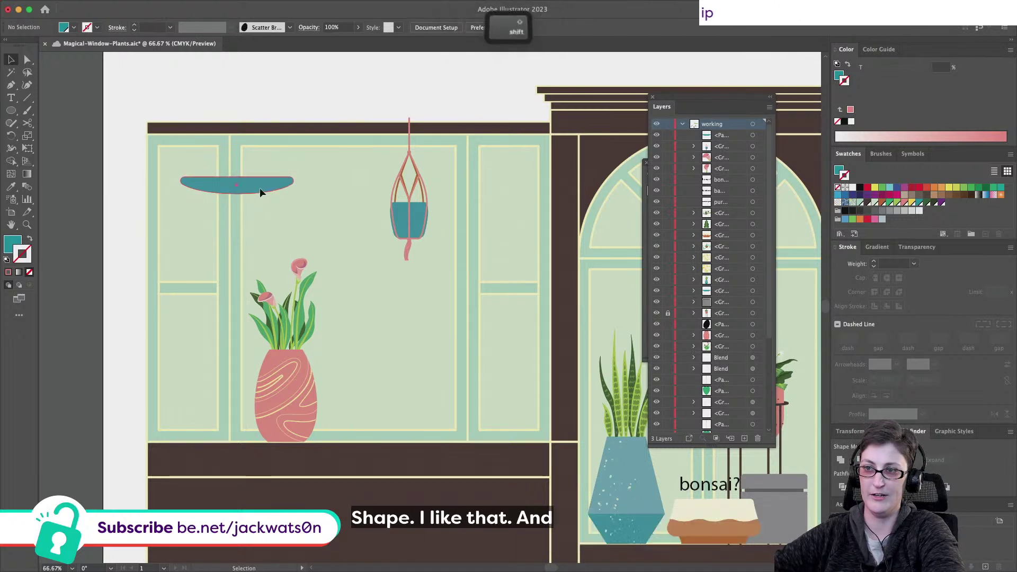
left_click(262, 190)
left_click_drag(268, 187, 280, 186)
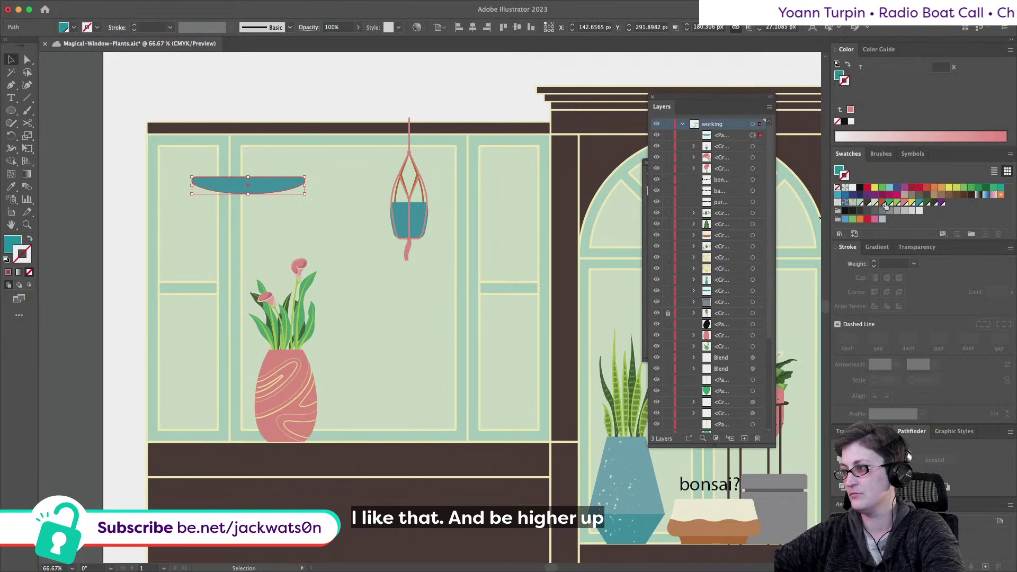
Fill the shallow bowl with the dark brown C=52 M=67 Y=65 K=50 instead of teal and deselect it
key("super+z")
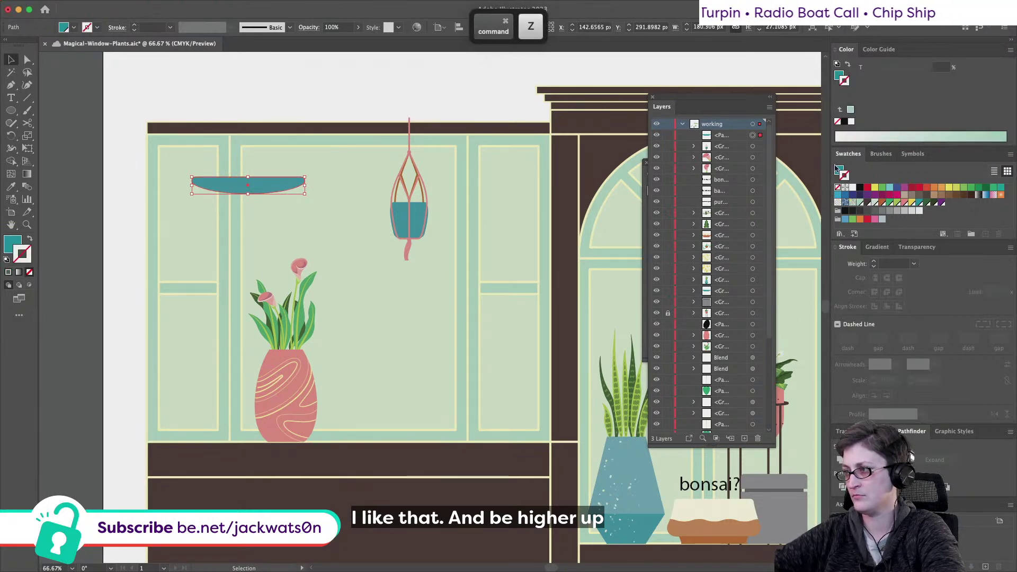
left_click(867, 204)
key("shift+super+a")
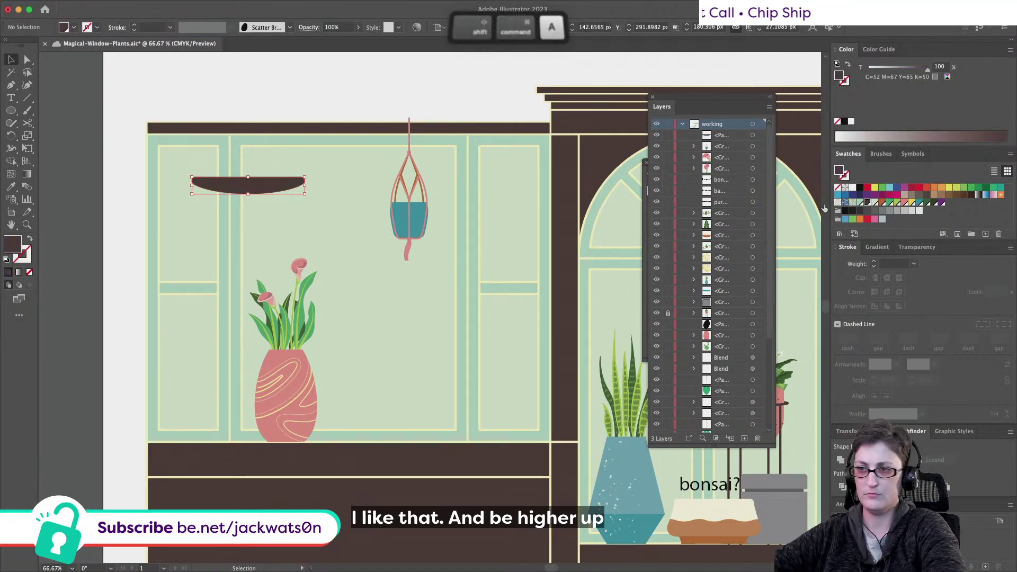
scroll(253, 196, "down", 3)
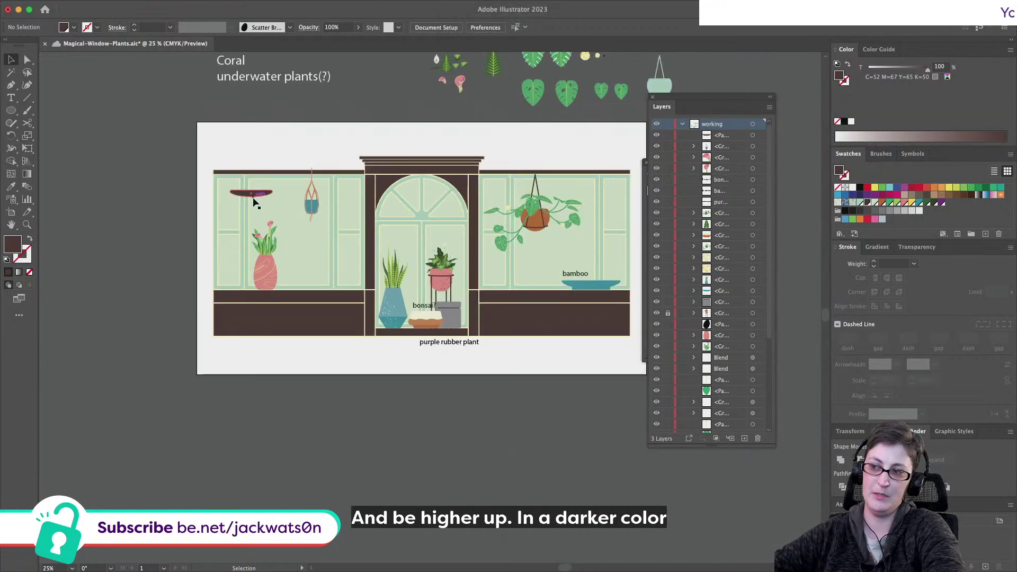
scroll(253, 199, "up", 2)
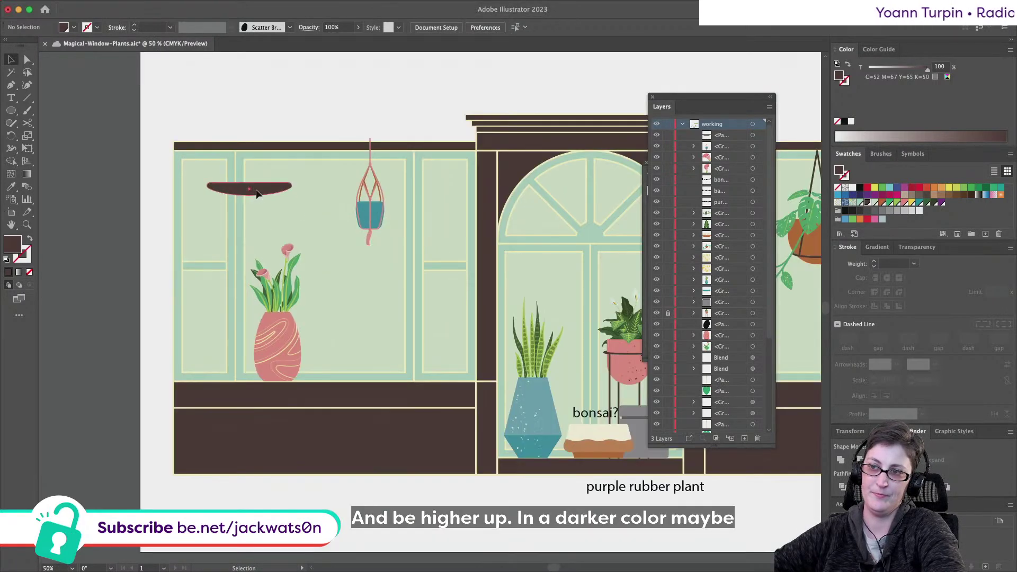
left_click(257, 194)
key("shift+super+a")
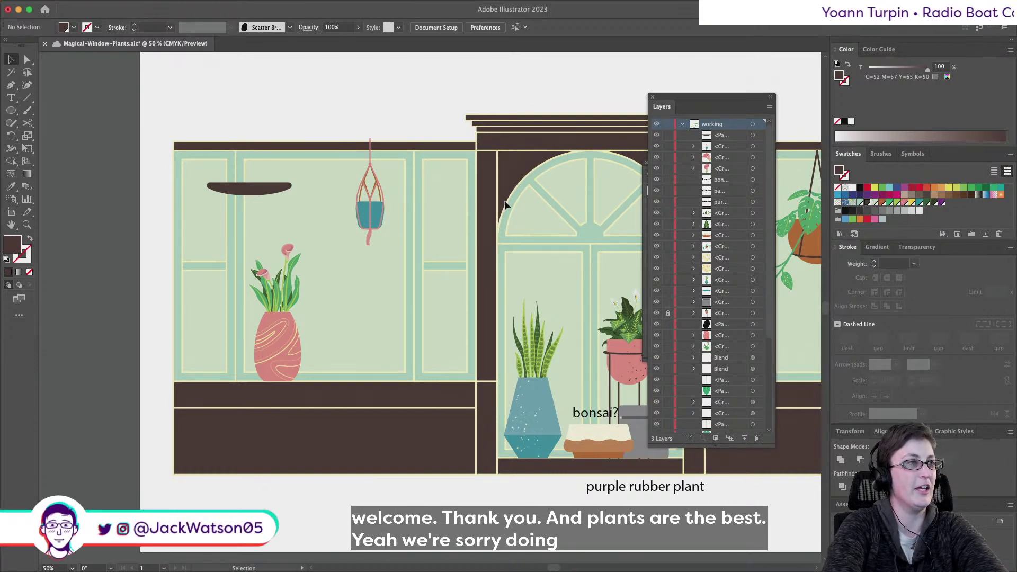
scroll(505, 205, "right", 10)
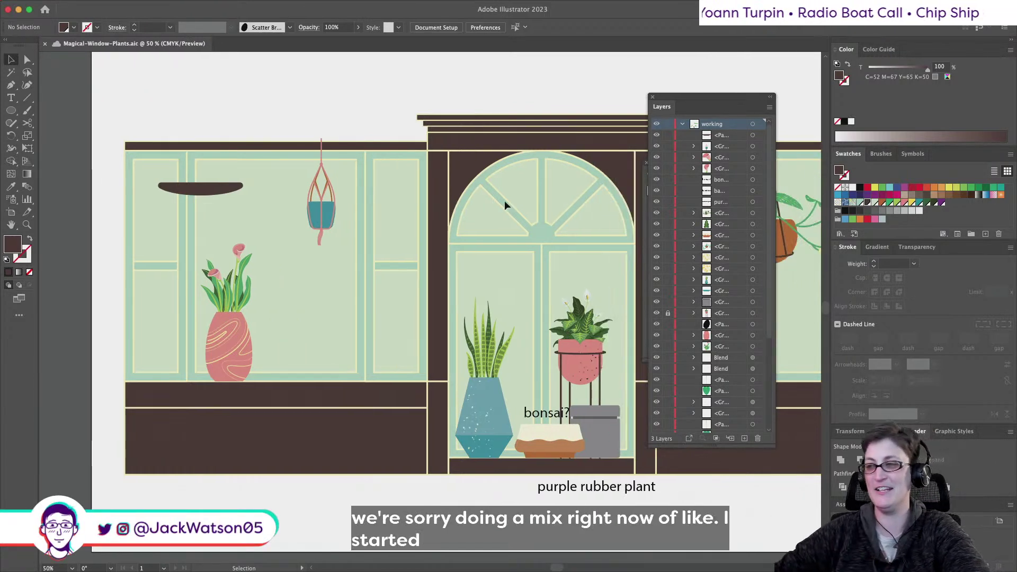
scroll(504, 206, "left", 8)
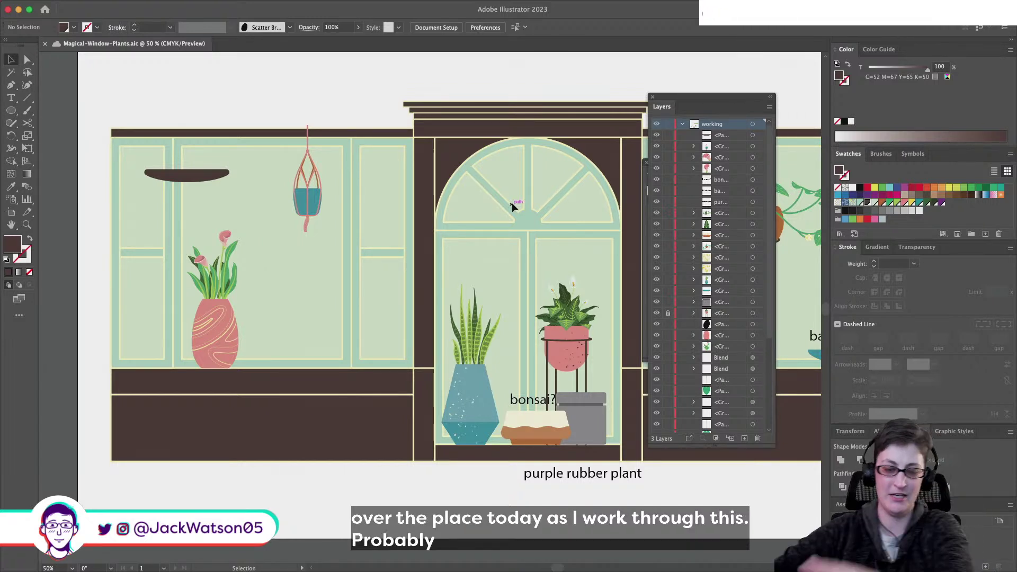
Draw an open V-shaped pen path on the brown bowl from its top centre down and back up to its top left corner
scroll(126, 166, "up", 5, "alt")
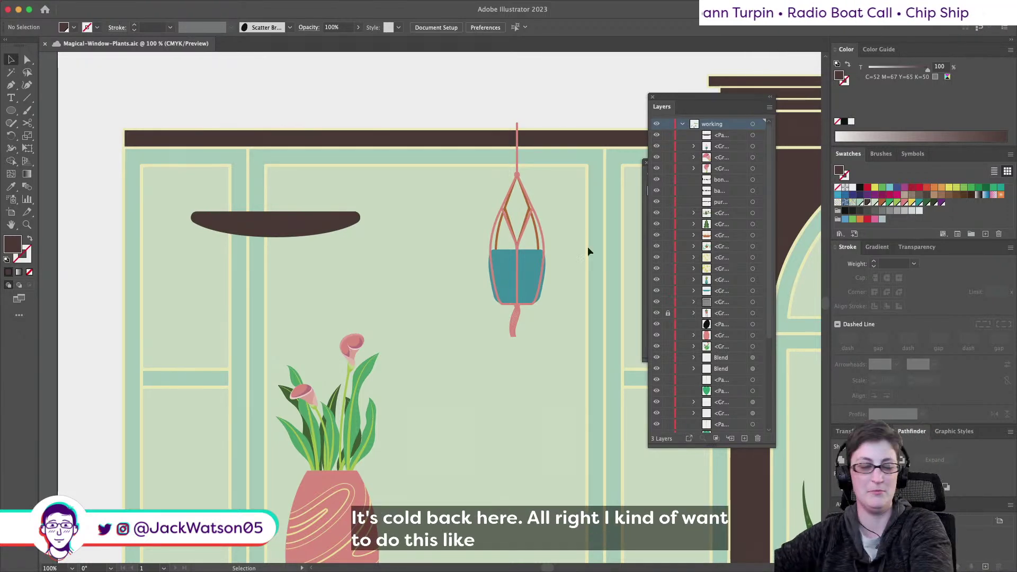
scroll(282, 196, "up", 1, "alt")
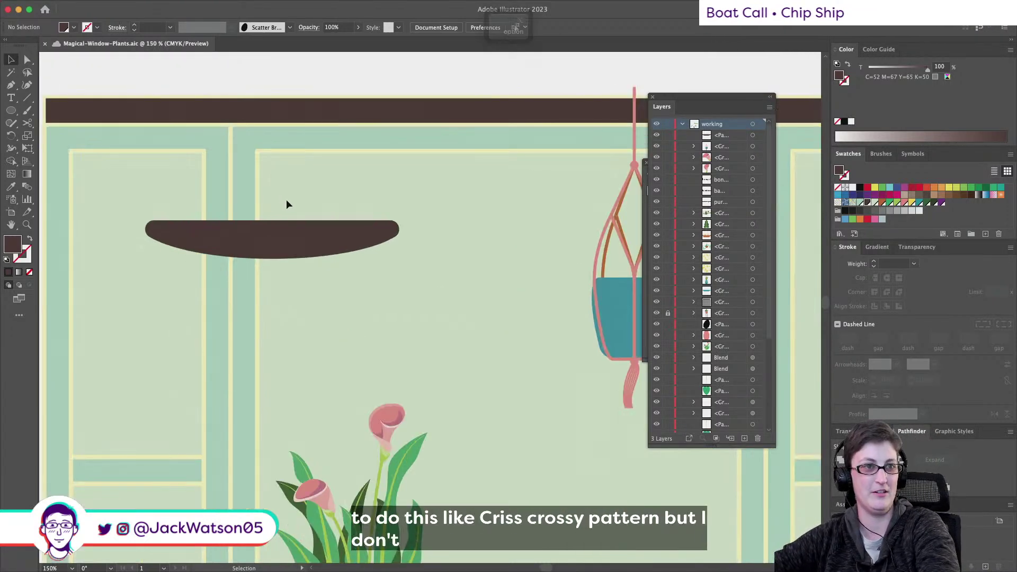
scroll(286, 204, "up", 2, "alt")
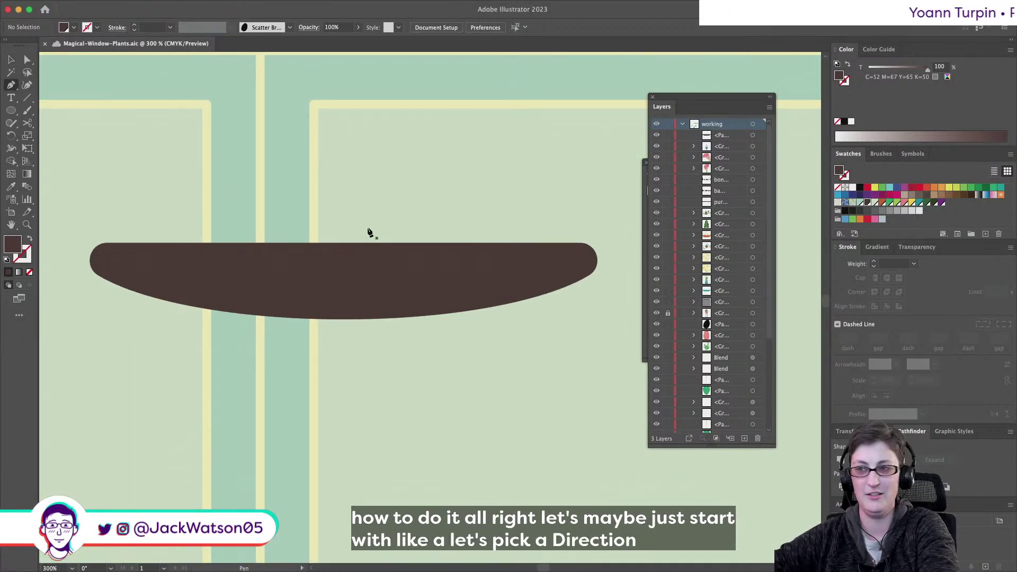
scroll(363, 249, "right", 10)
scroll(356, 248, "left", 10)
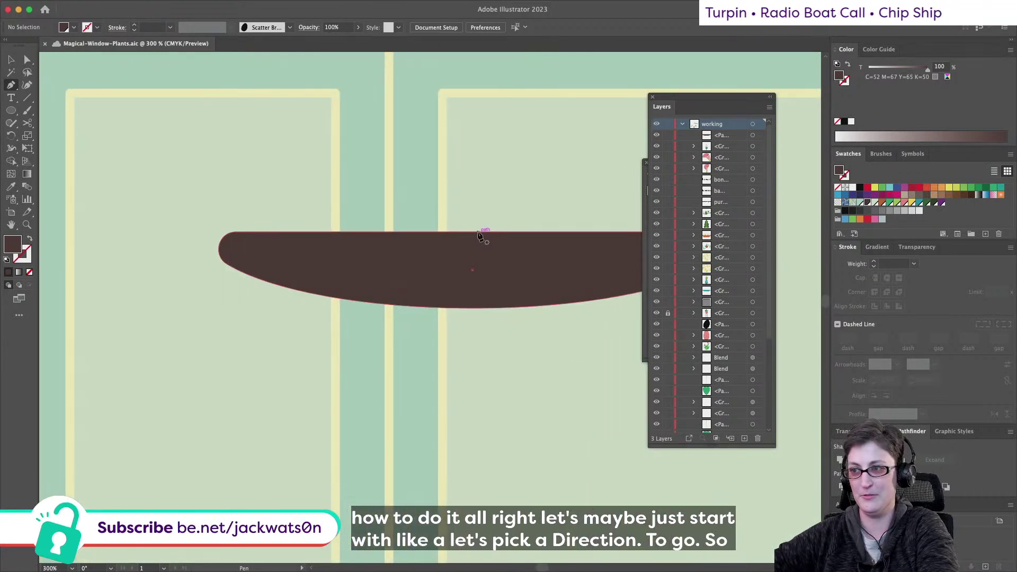
left_click(486, 232)
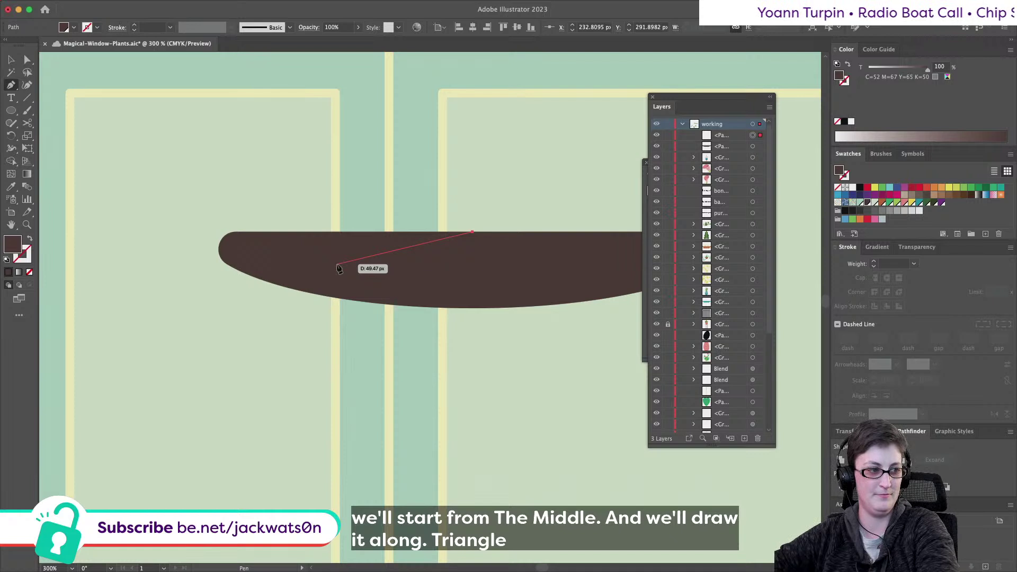
left_click(335, 263)
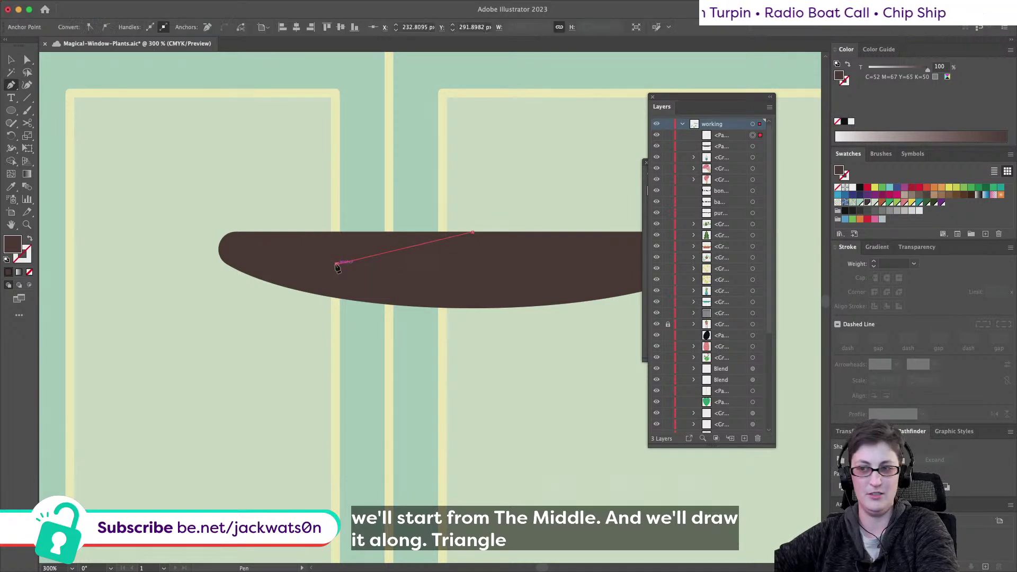
left_click(236, 232)
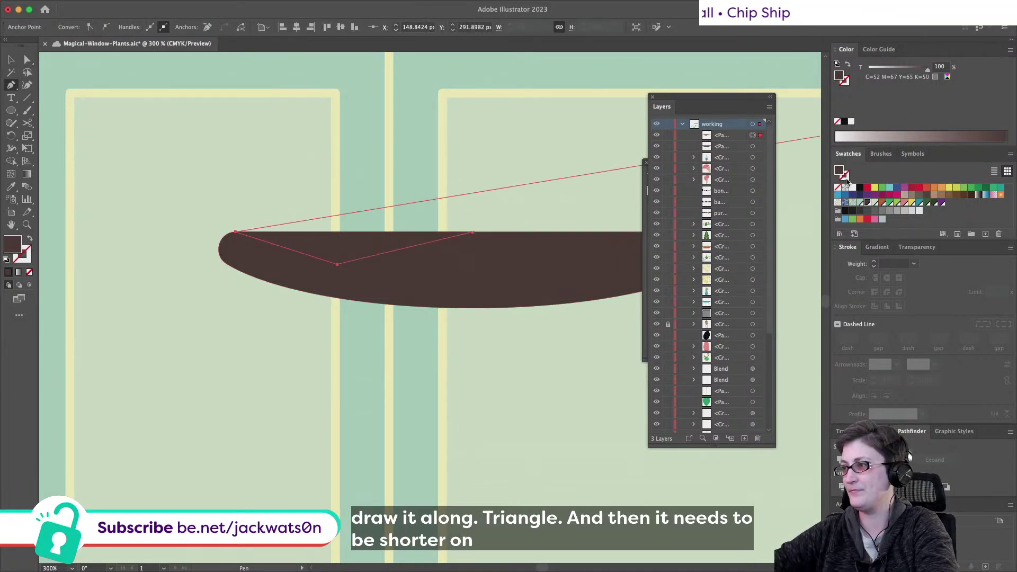
Give the V path a yellow C=2 M=8 Y=94 K=0 stroke with no fill and deselect it
double_click(912, 204)
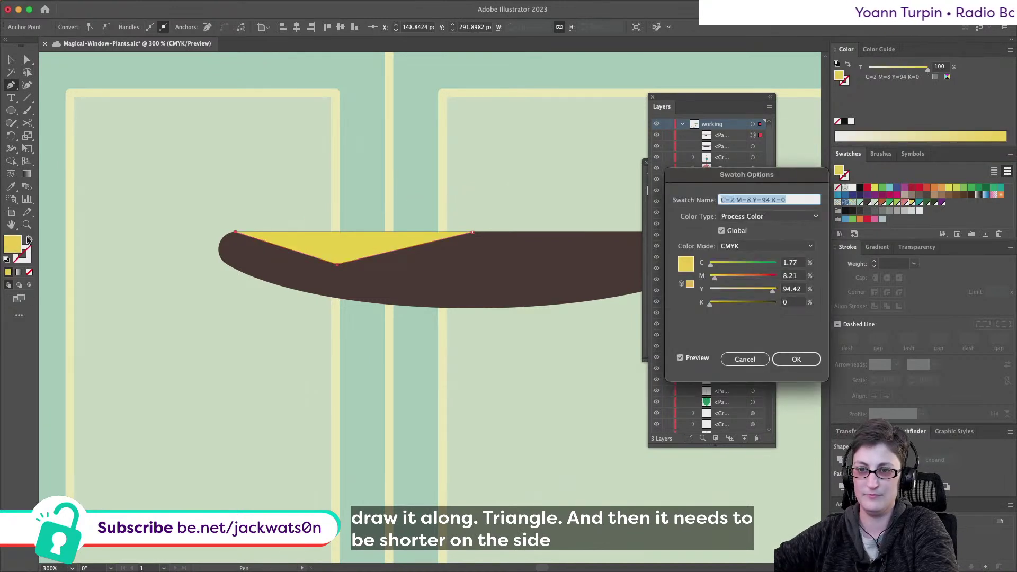
left_click(744, 359)
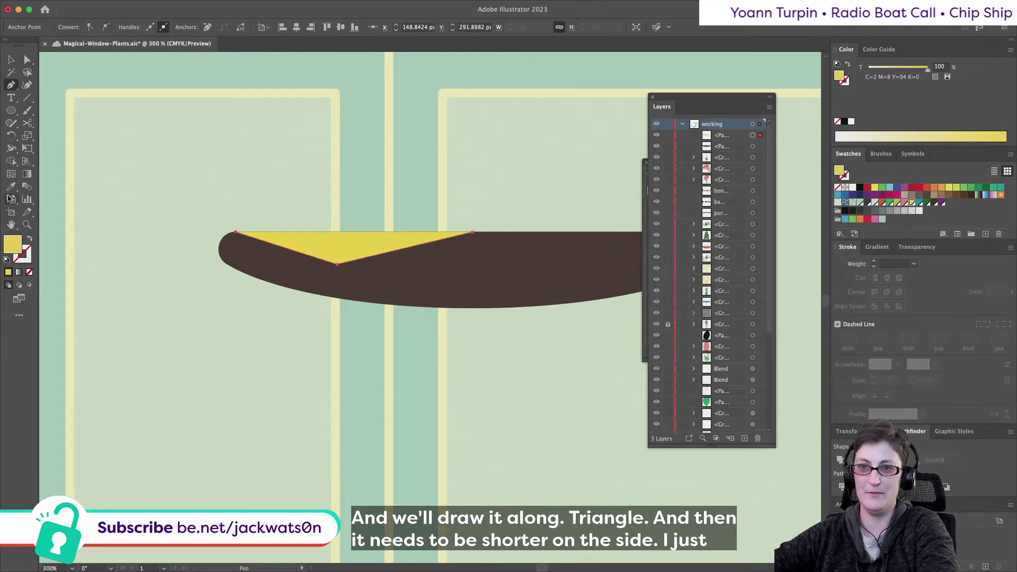
key("shift+x")
key("shift+super+a")
scroll(497, 282, "right", 3)
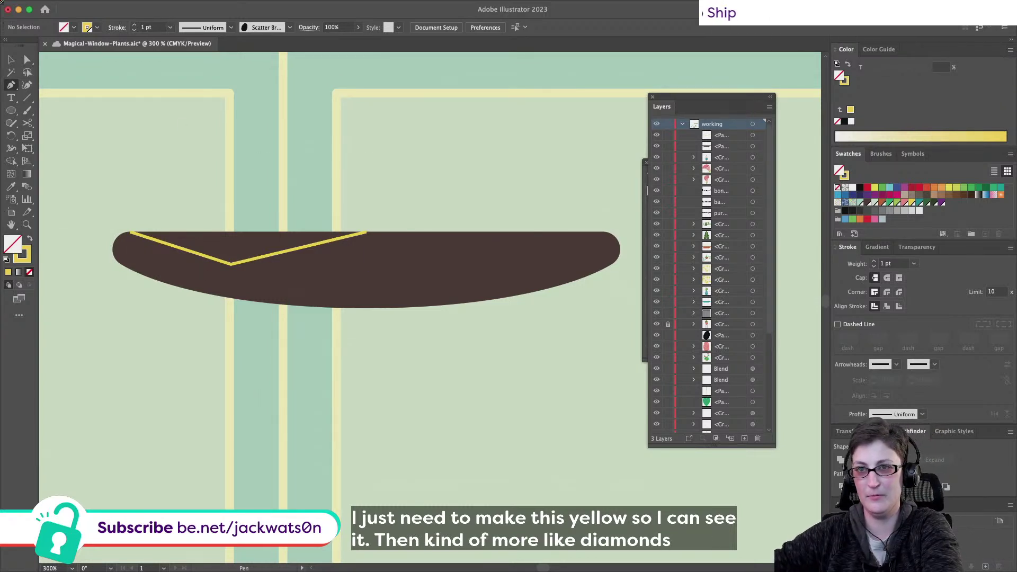
Lower the V's vertex slightly and draw a straight vertical line from it down to the bowl's bottom edge
left_click_drag(231, 264, 231, 272)
key("p")
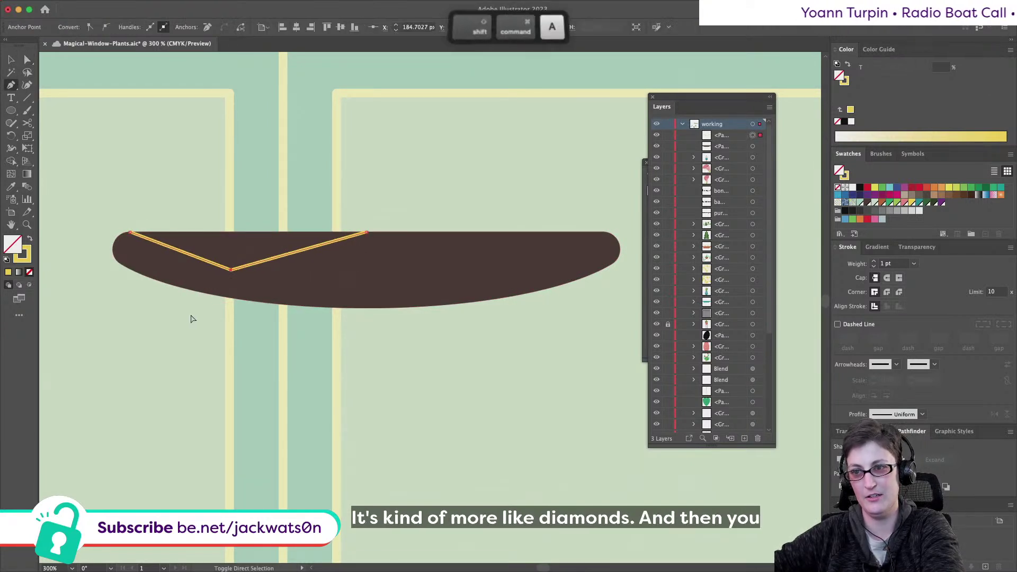
key("shift+super+a")
left_click(231, 270)
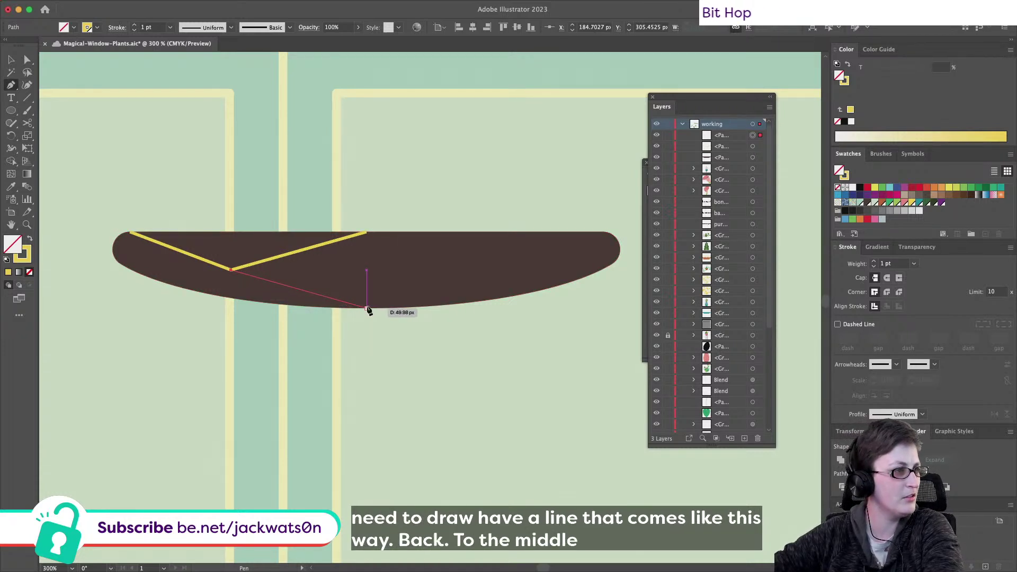
left_click(252, 304)
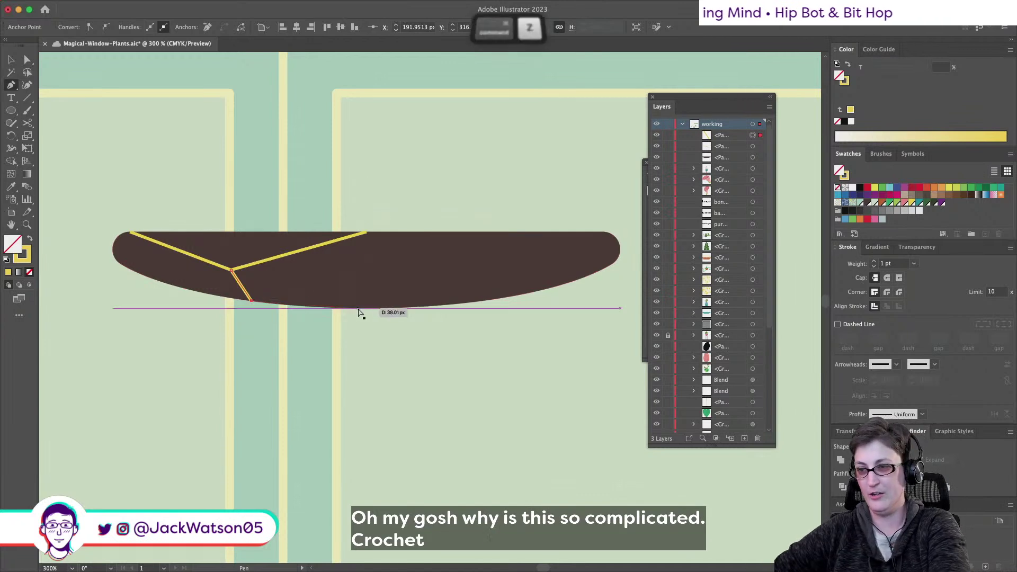
key("super+z")
left_click_drag(366, 307, 517, 322)
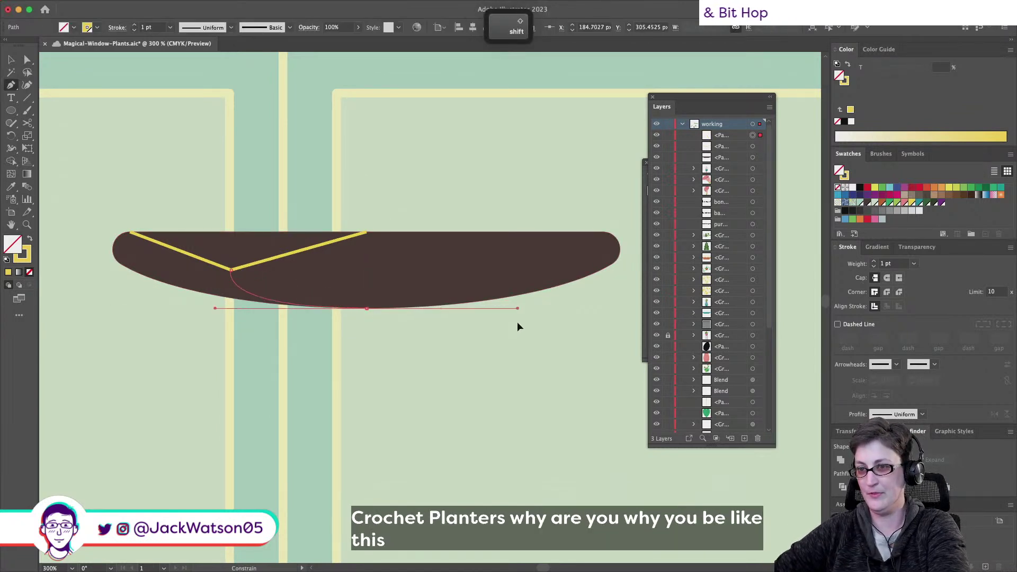
key("super+shift+a")
key("super+z")
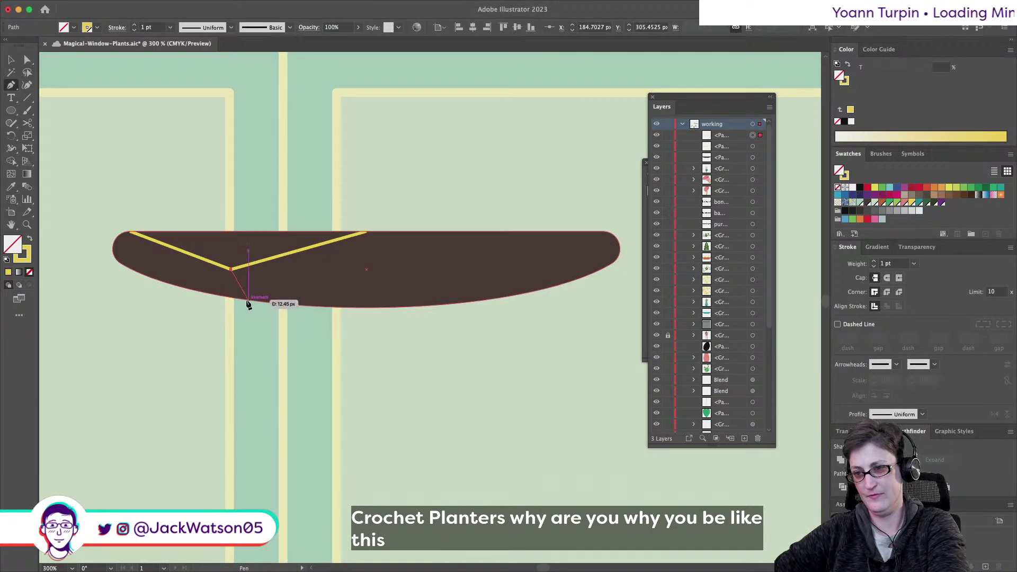
left_click(232, 297, "shift")
key("super+shift+a")
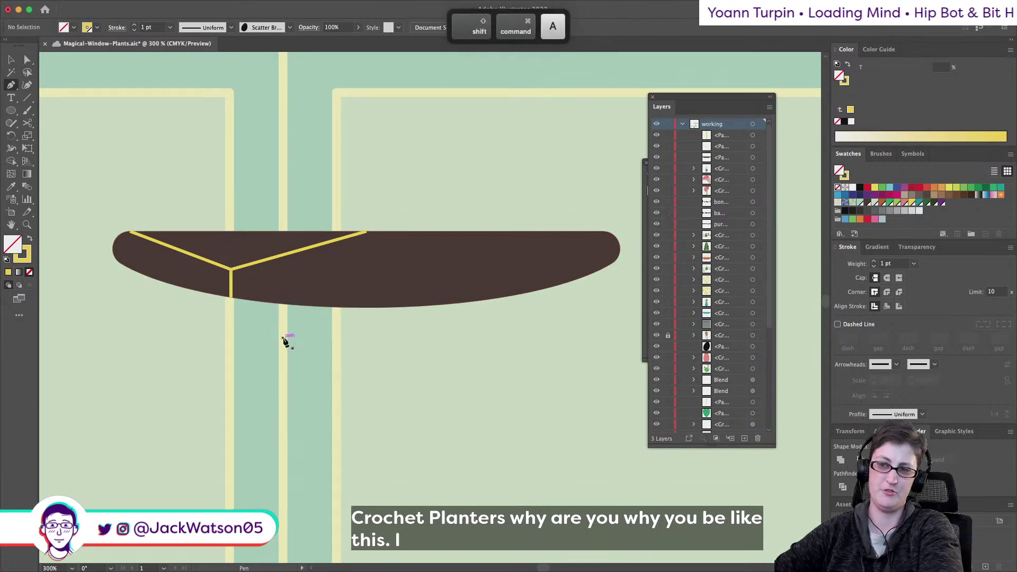
Move the V's left endpoint about 6 px inward along the bowl's top edge
key("super+minus")
key("super+minus")
key("super+minus")
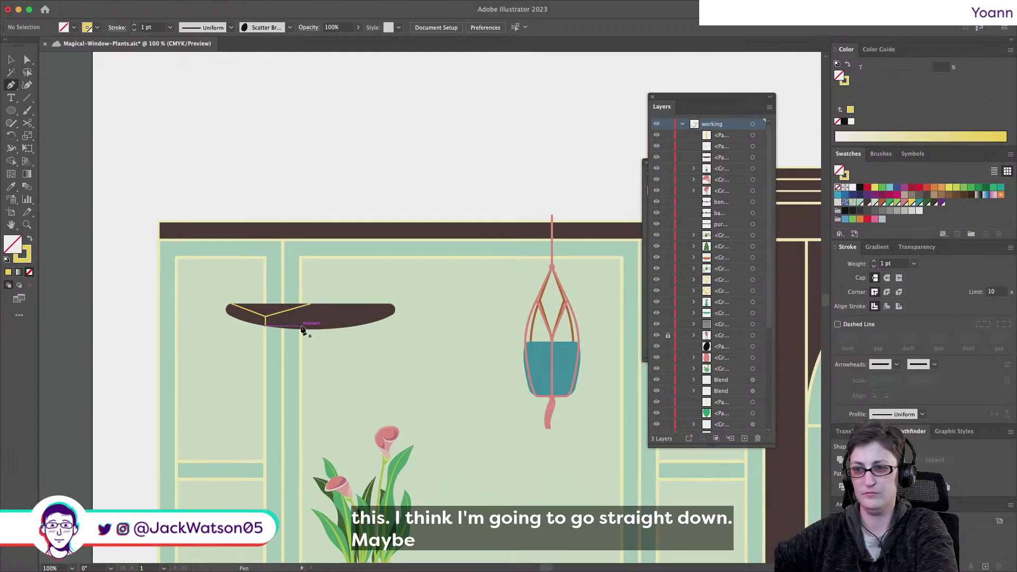
key("super+equal")
key("super+equal")
key("super+shift+a")
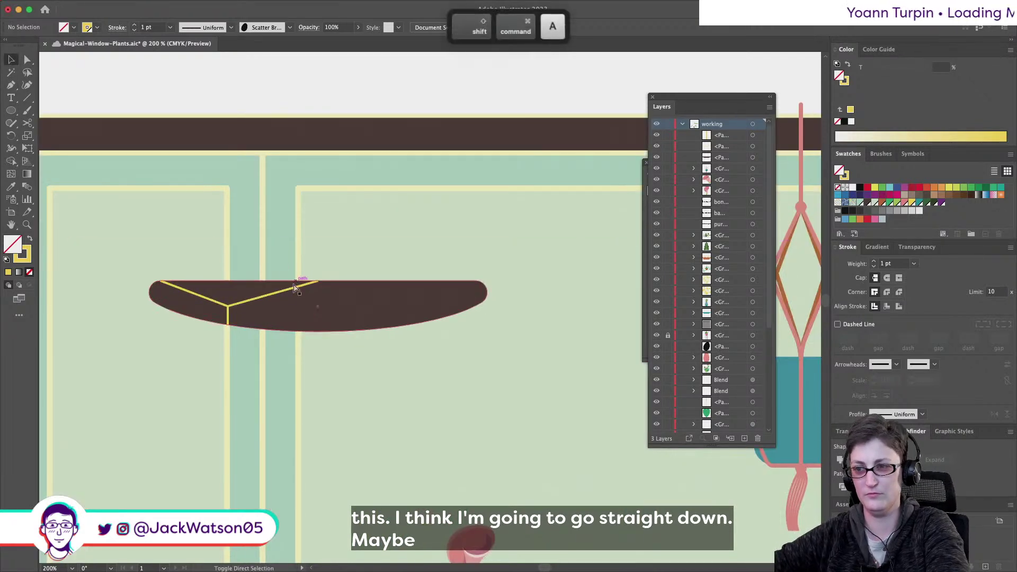
left_click(295, 287)
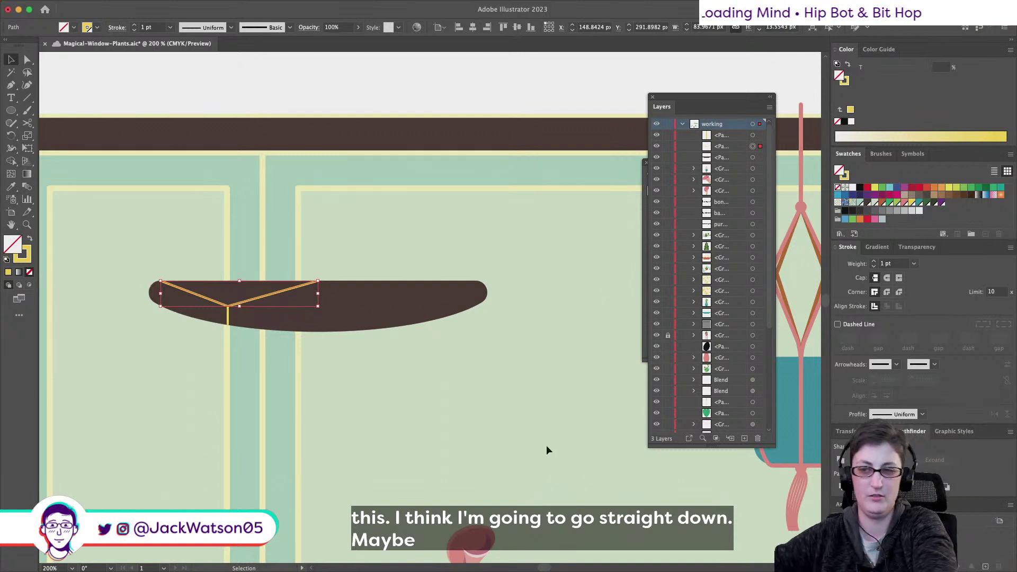
key("super+shift+a")
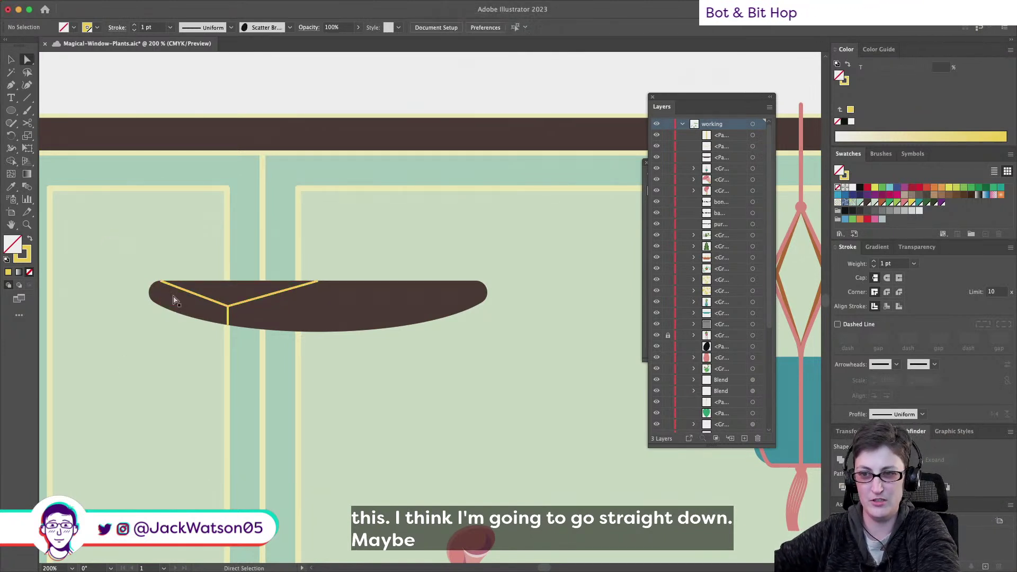
left_click_drag(162, 282, 172, 285)
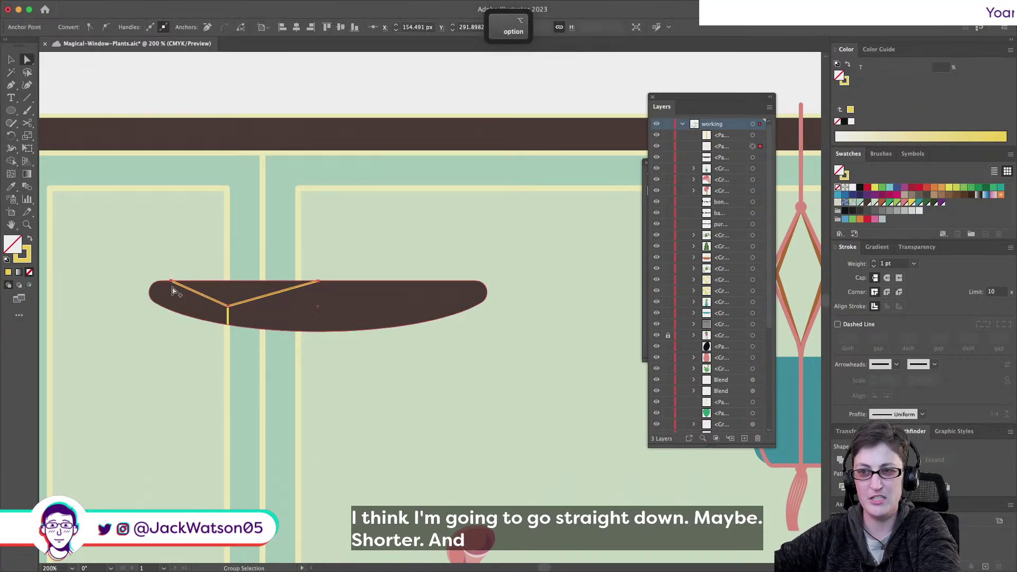
key("super+equal")
key("super+shift+a")
Draw a short diagonal line from the V's left endpoint to the bowl's lower left edge and fit its lower end onto the edge
left_click(11, 86)
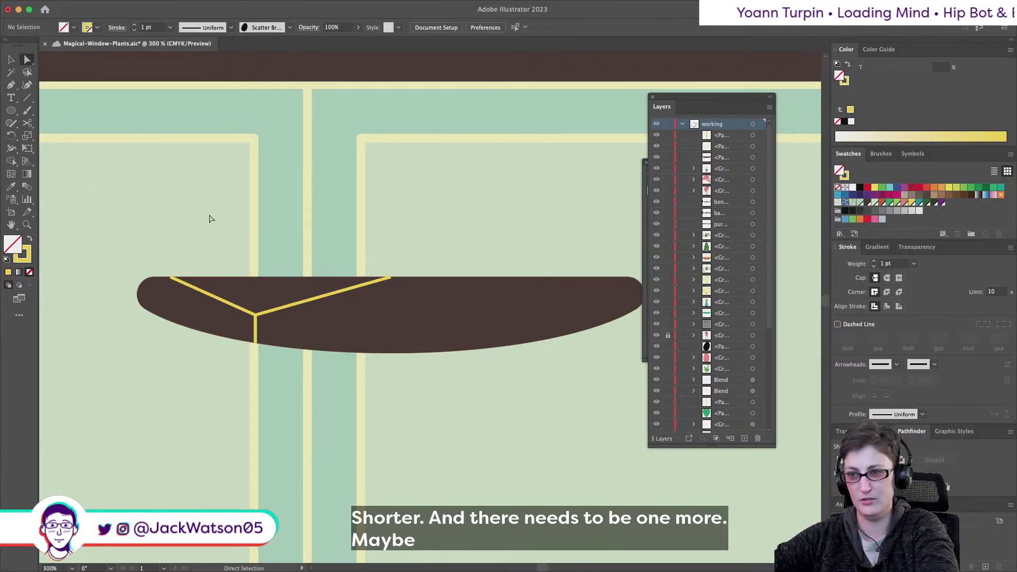
left_click_drag(286, 307, 241, 317)
scroll(118, 319, "left", 4)
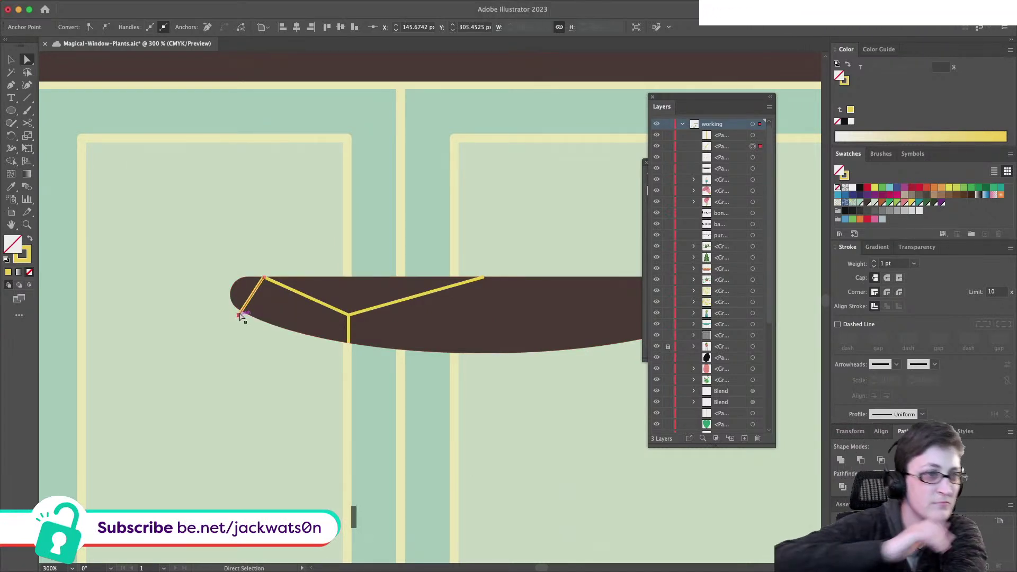
left_click_drag(240, 314, 243, 311)
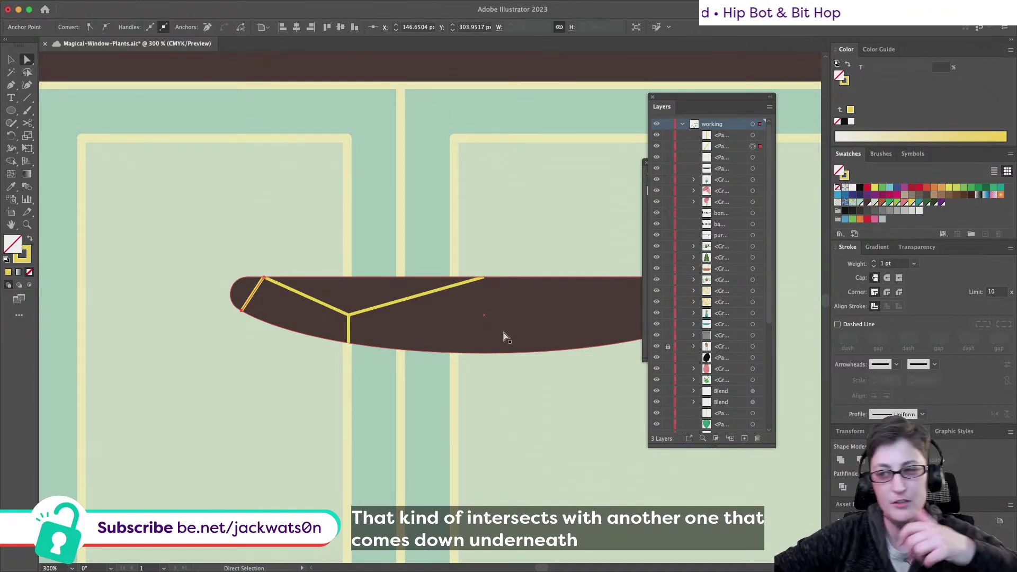
left_click(205, 325)
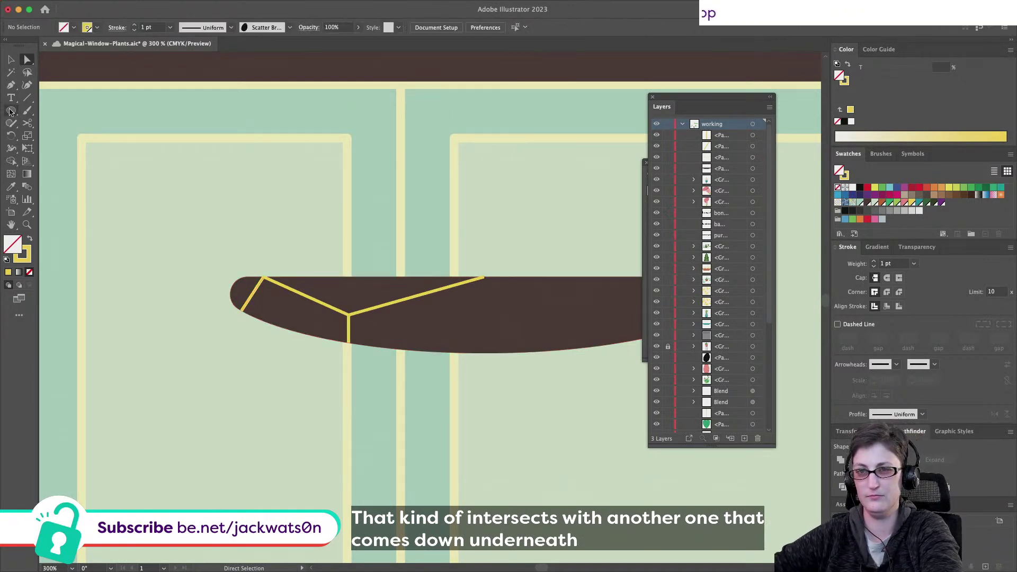
Duplicate the short diagonal in place and swing the copy's upper end about 17 px outward past the bowl's left side
left_click(12, 86)
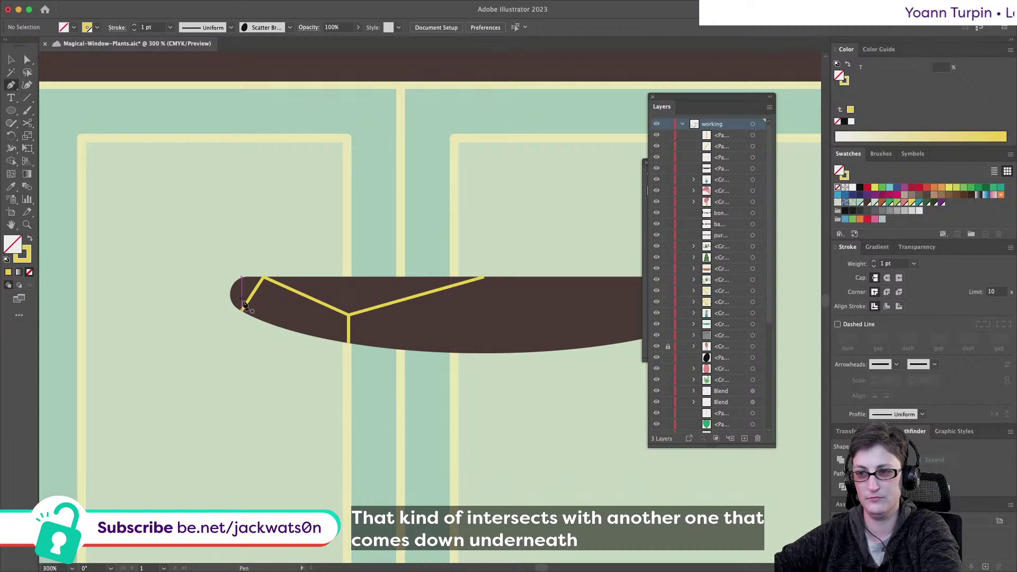
left_click(259, 286)
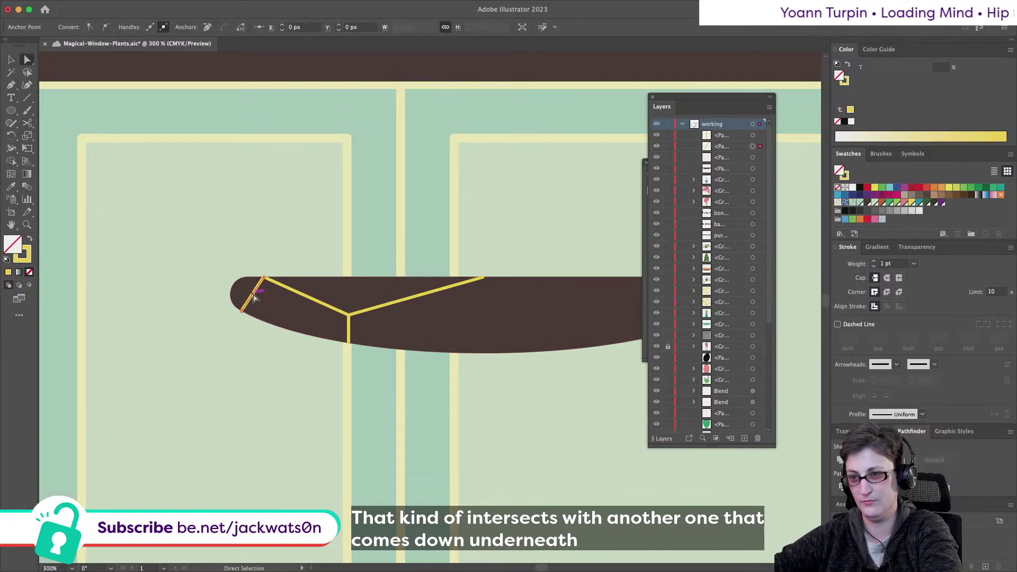
key("super+c")
key("super+f")
left_click_drag(264, 282, 215, 282)
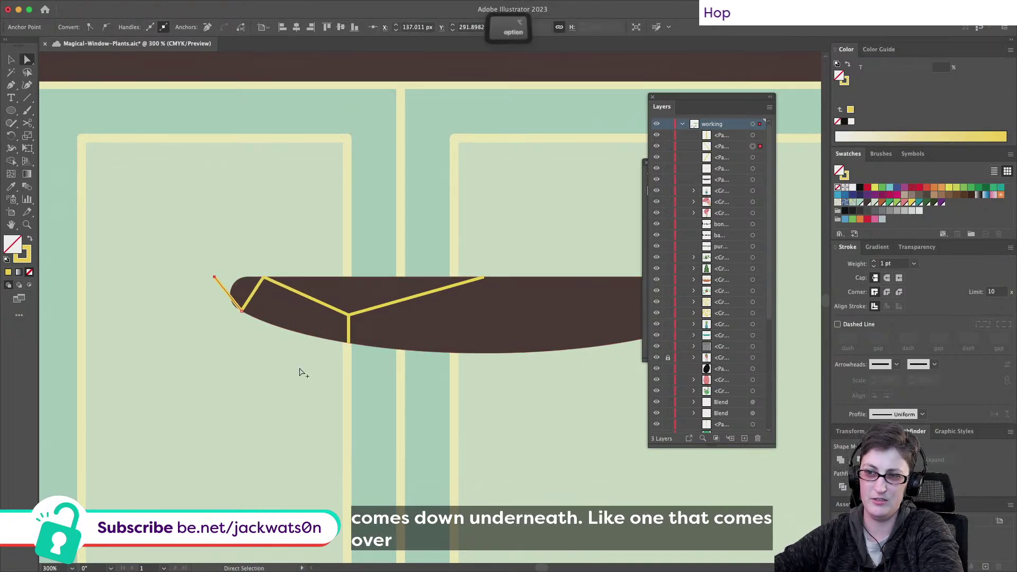
left_click(299, 371)
Delete all the yellow pattern lines, keeping only the brown bowl
scroll(299, 371, "down", 3)
scroll(300, 372, "up", 3)
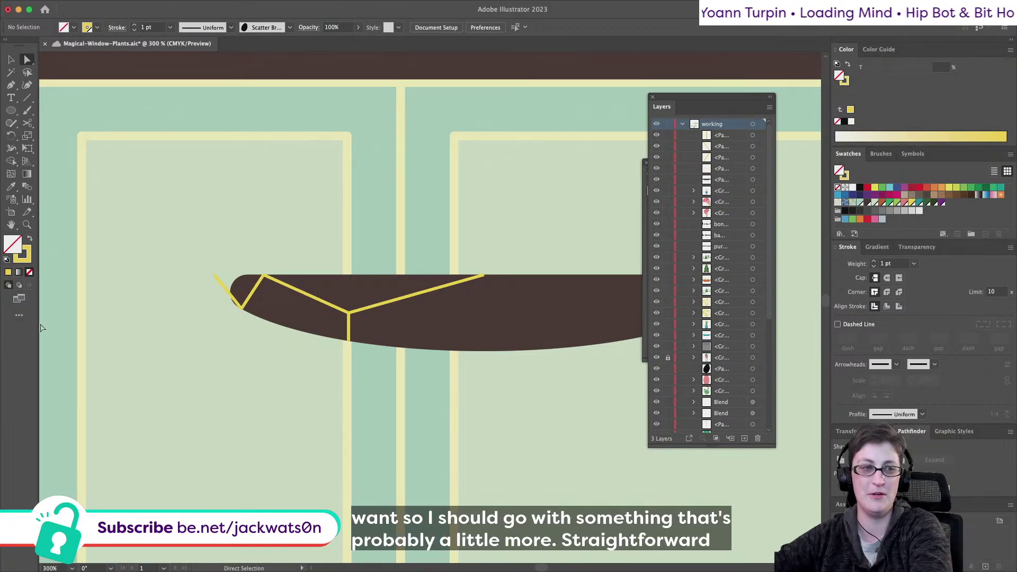
key("super+minus")
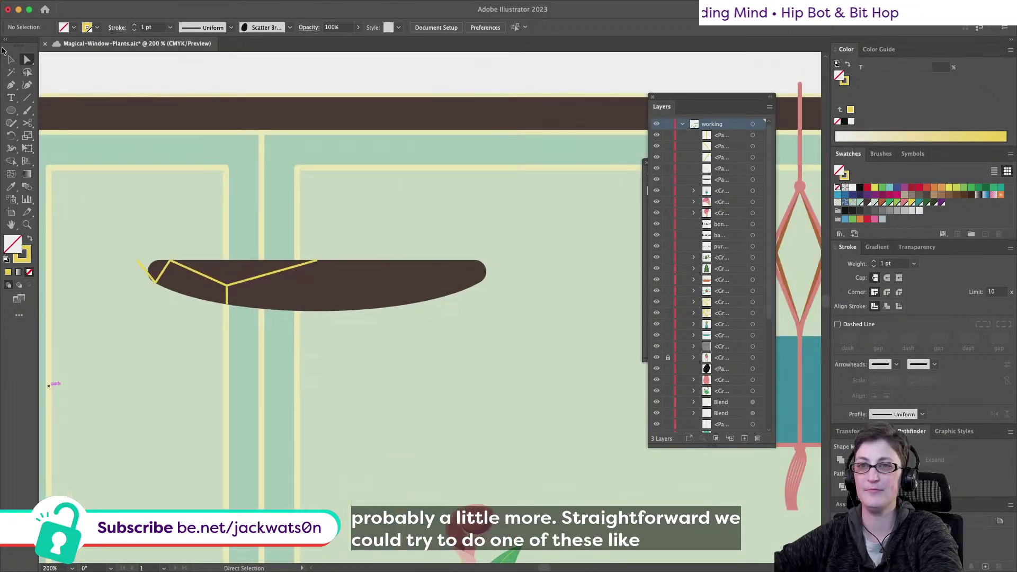
left_click_drag(357, 357, 357, 357)
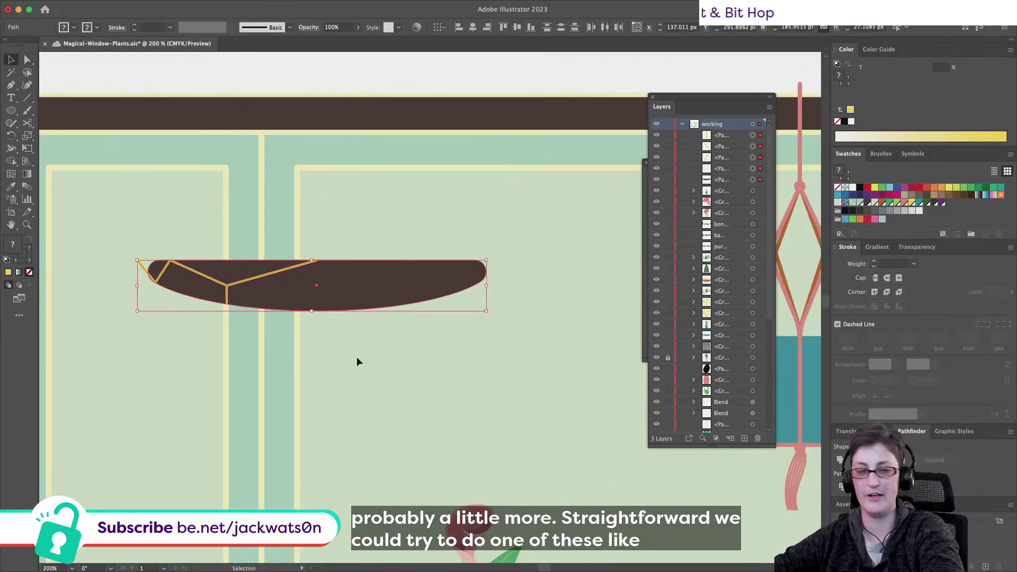
key("Delete")
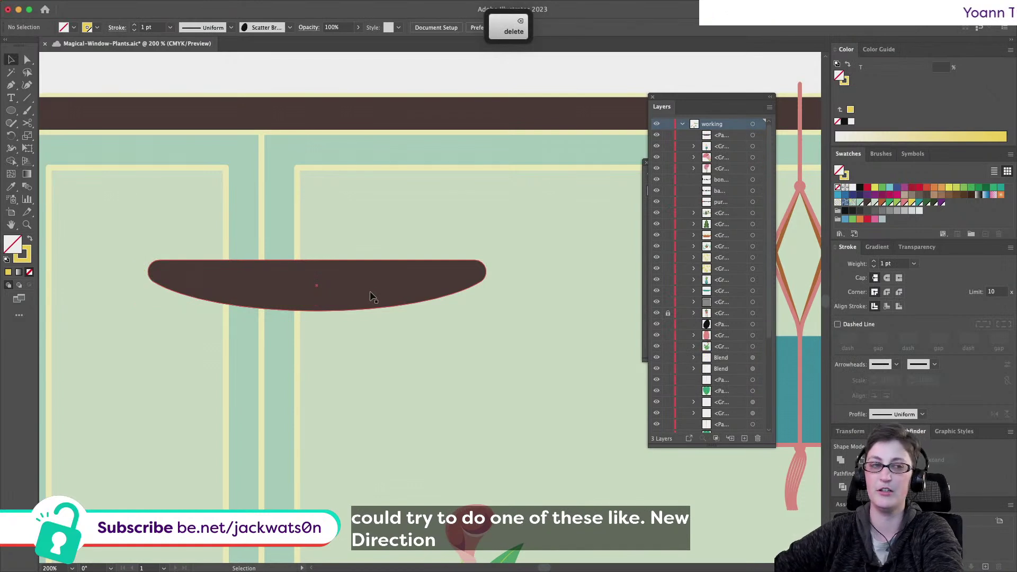
Draw an unfilled, yellow-stroked ellipse about 122 by 87 px over the left half of the brown bowl
key("super+minus")
key("l")
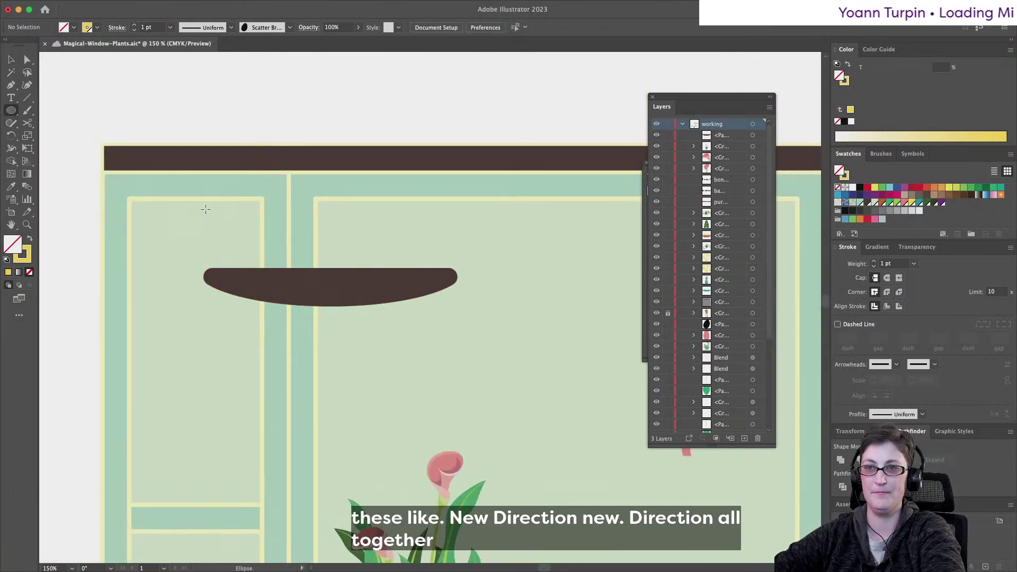
left_click_drag(185, 229, 328, 344)
left_click_drag(331, 333, 365, 349)
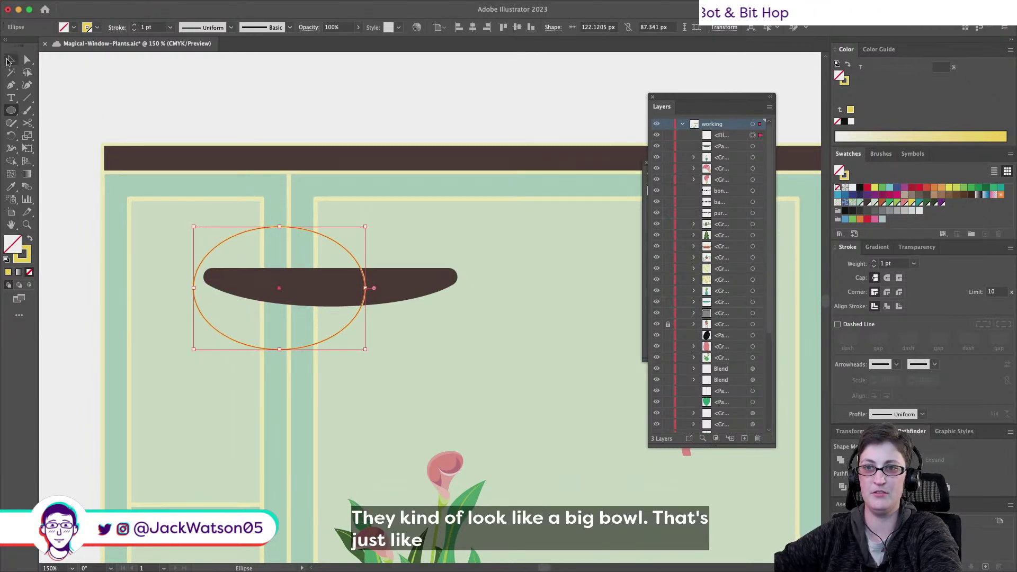
left_click(28, 60)
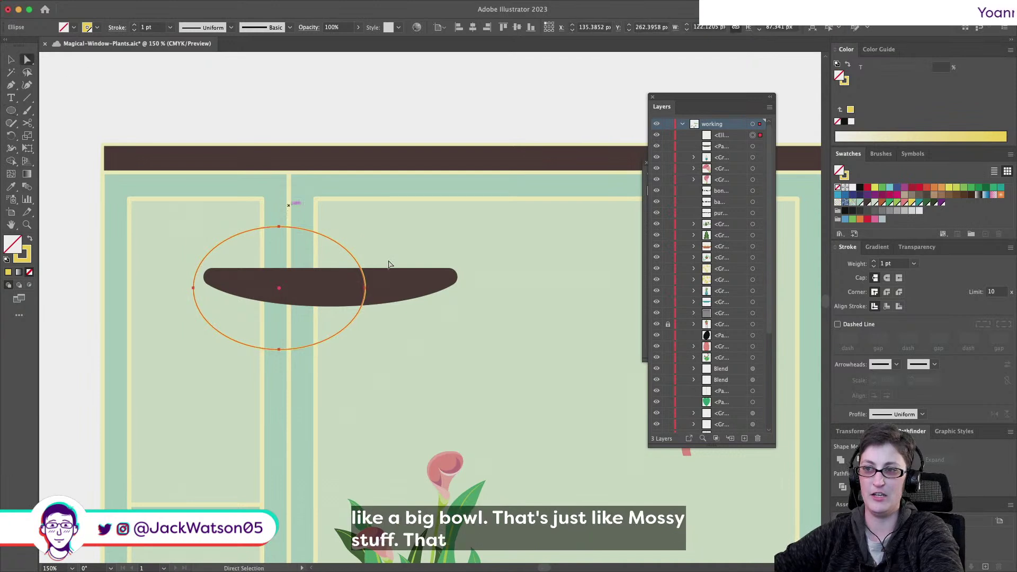
left_click_drag(313, 221, 188, 261)
key("Delete")
key("super+j")
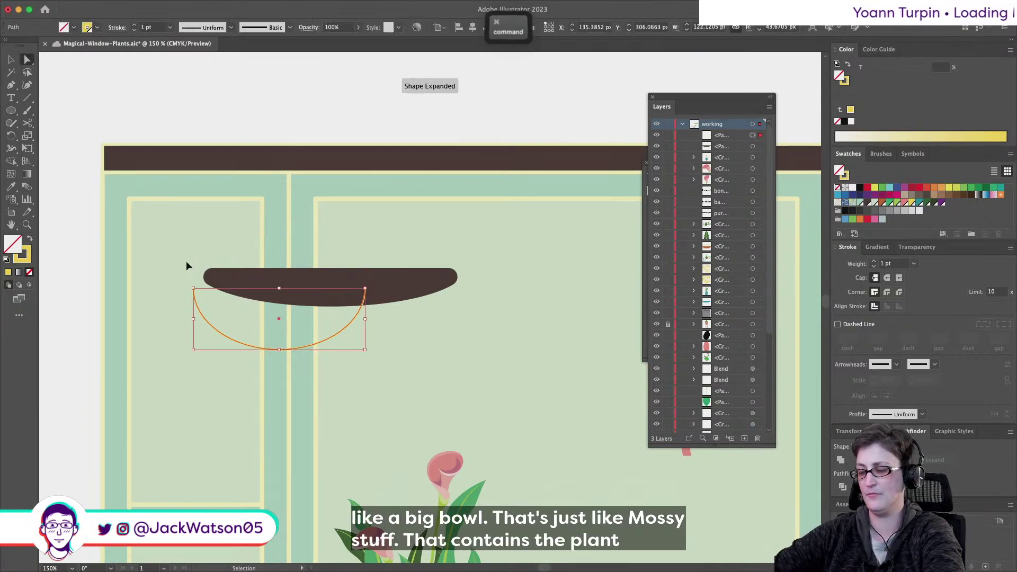
key("super+z")
key("super+z")
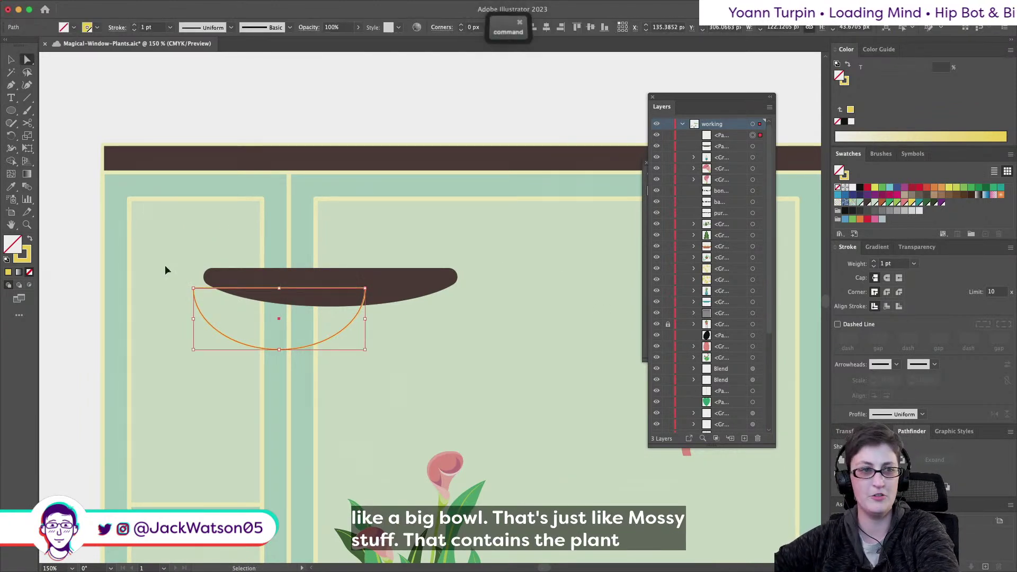
left_click(164, 269)
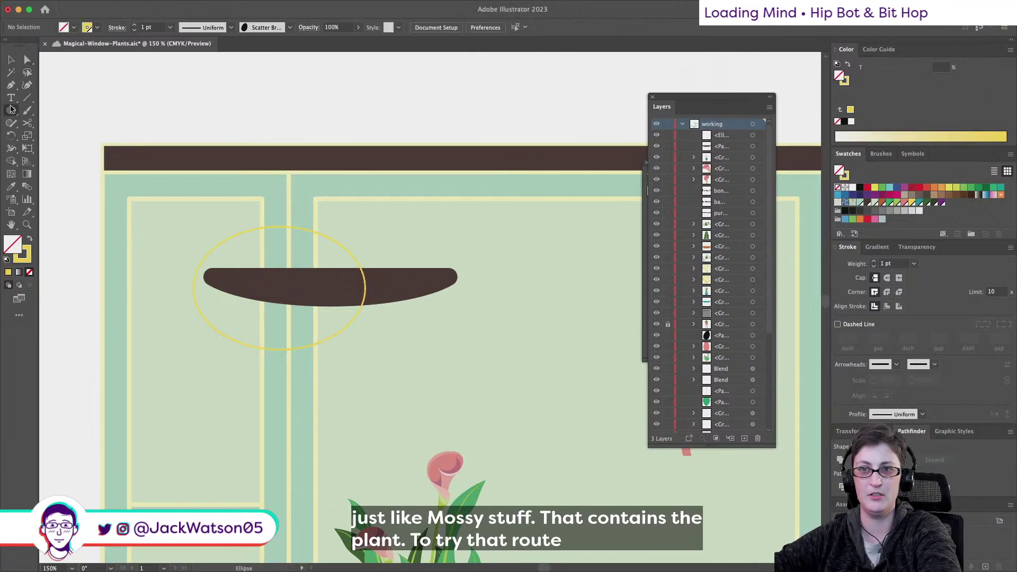
Draw a rectangle about 221 by 49 px over the ellipse down to the brown bowl's top edge and subtract it from the ellipse
left_click_drag(11, 110, 45, 109)
left_click(45, 108)
mouse_move(99, 199)
left_mouse_down()
mouse_move(347, 236)
mouse_move(410, 268)
left_mouse_up()
key("v")
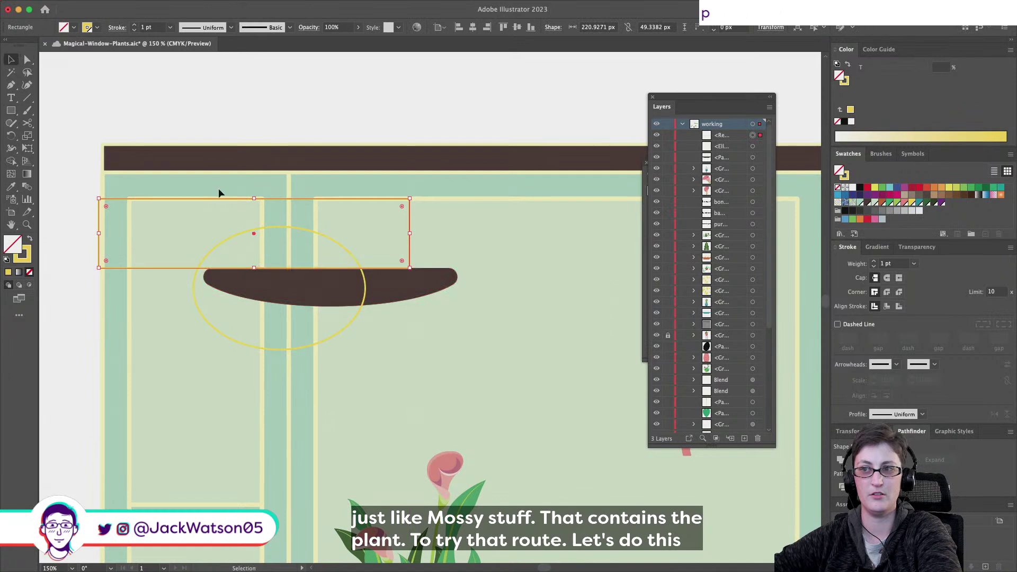
left_click(352, 251, "shift")
left_click(853, 460)
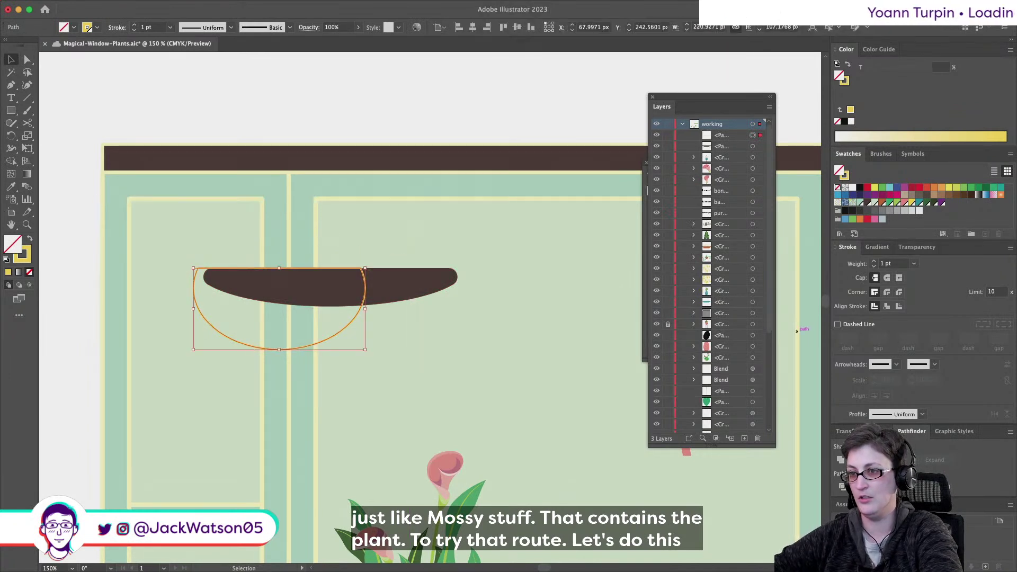
Round the two upper corners of the yellow-outlined half-ellipse
left_click(26, 60)
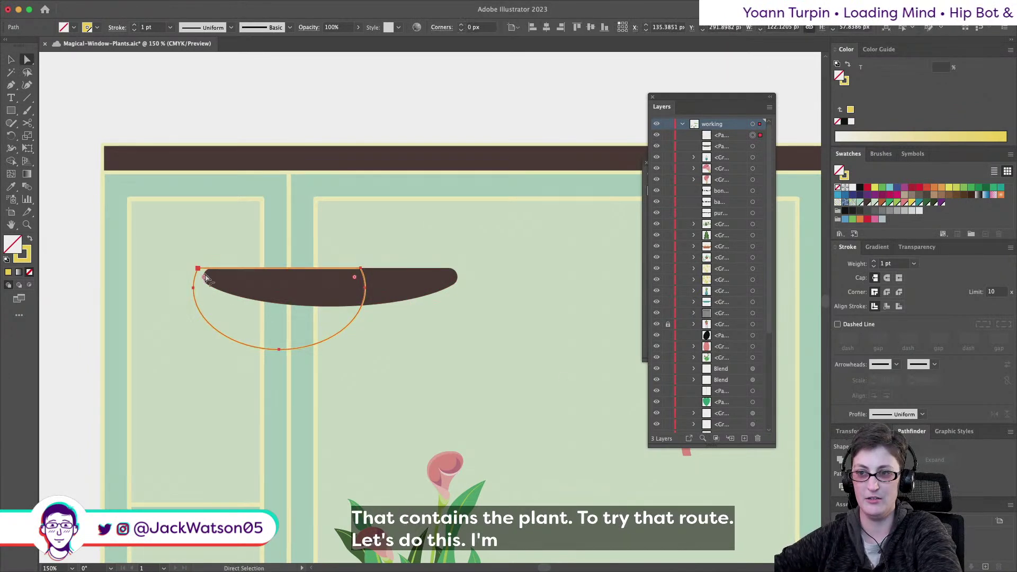
left_click_drag(201, 275, 209, 282)
left_click(132, 275)
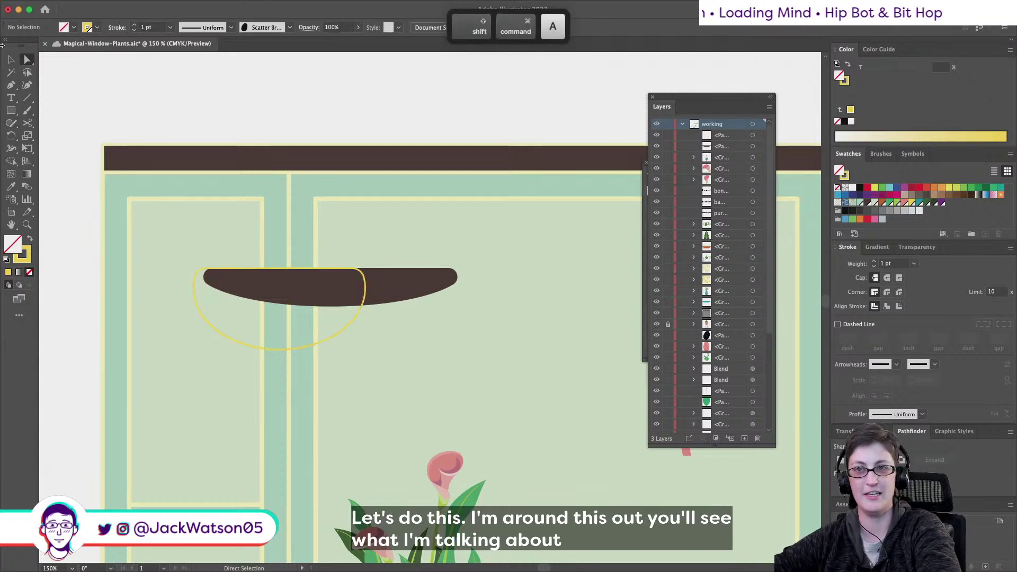
Fill the rounded half-ellipse with rusty orange and remove its yellow stroke
key("v")
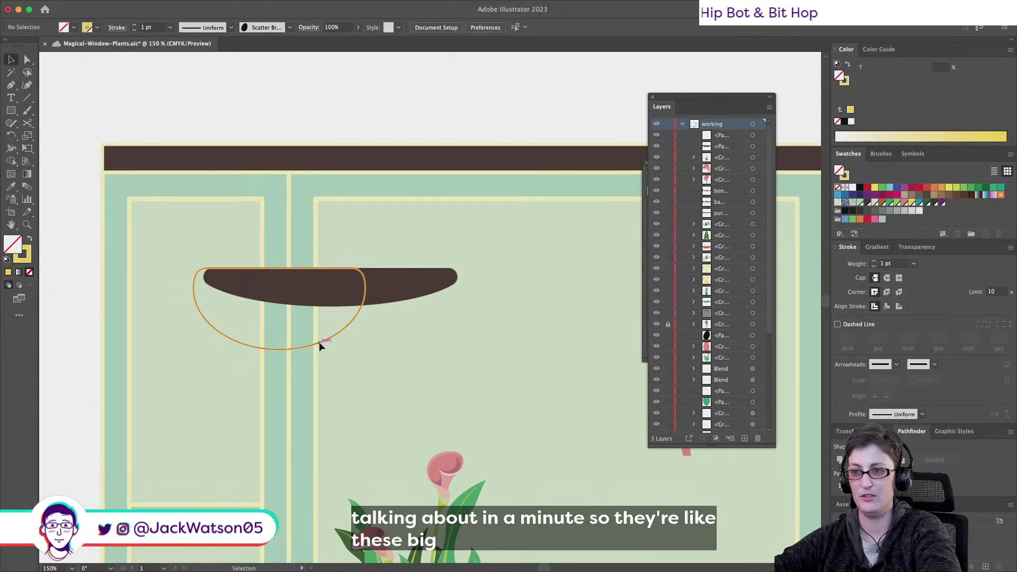
left_click(319, 342)
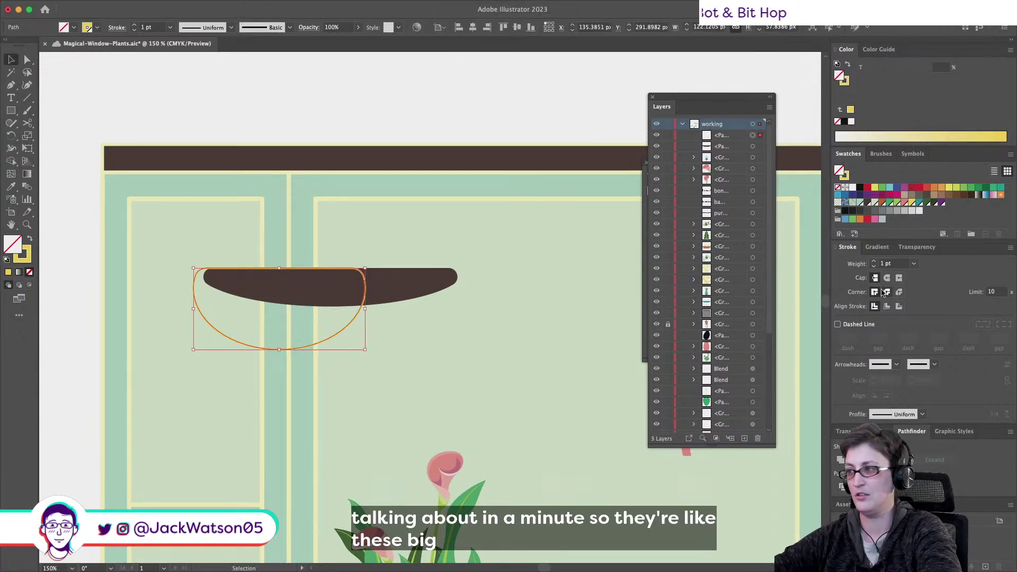
left_click(880, 203)
left_click(847, 84)
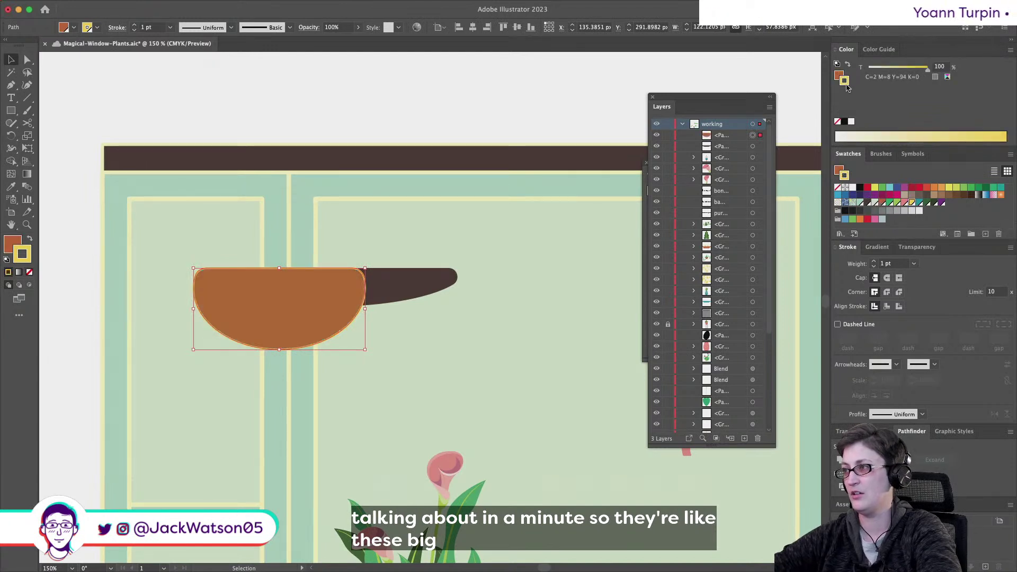
left_click(837, 121)
key("super+shift+a")
Move the orange bowl towards the teal hanging planter and park the dark brown bowl above the window frame
scroll(276, 308, "right", 5)
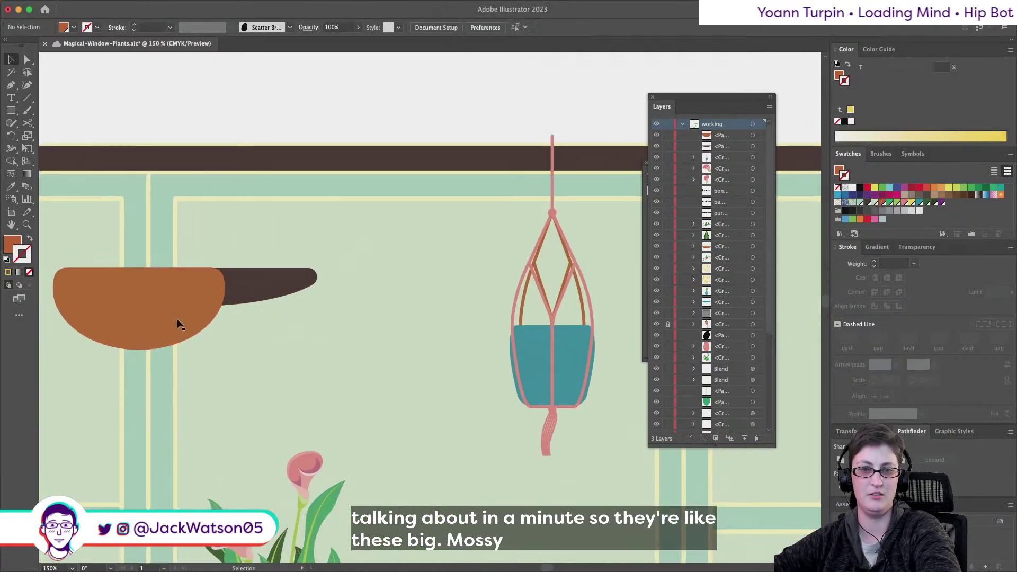
left_click_drag(176, 319, 399, 297)
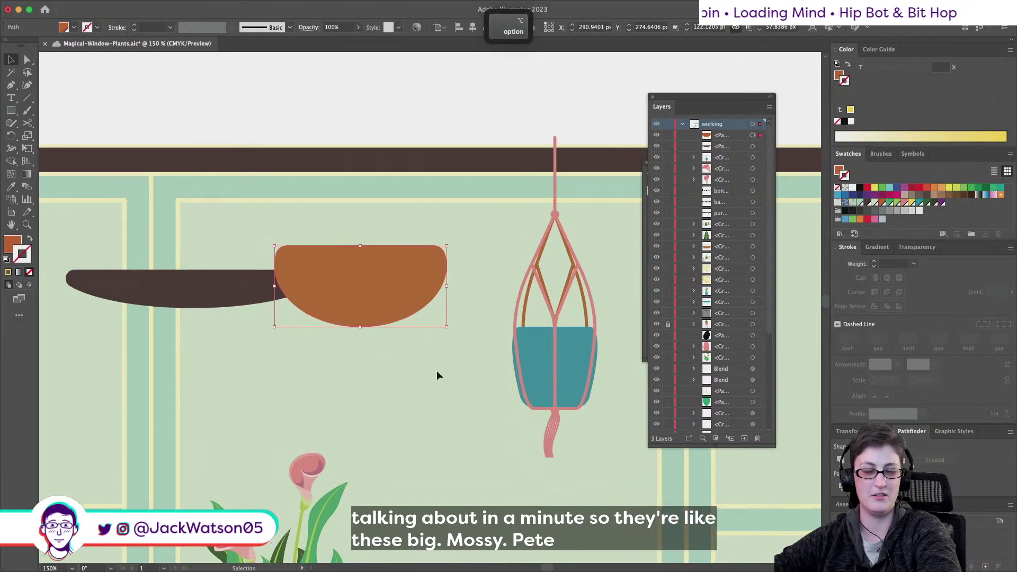
scroll(438, 375, "left", 1)
left_click_drag(217, 269, 265, 115)
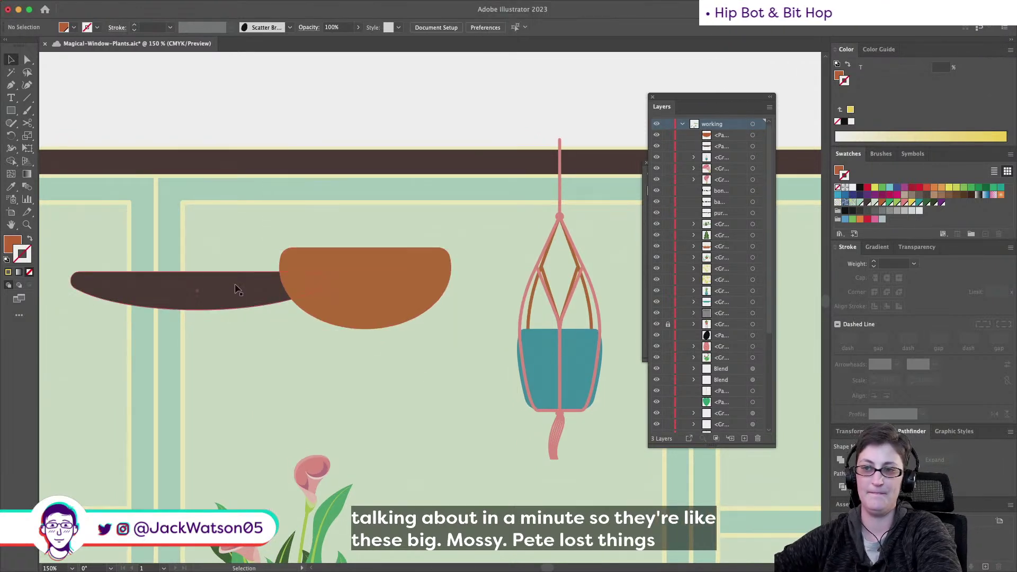
left_click_drag(237, 290, 377, 96)
key("super+shift+a")
Draw an unfilled, dark brown-stroked circle about 109 px across, centred horizontally on the orange bowl and reaching its bottom edge
left_click(11, 111)
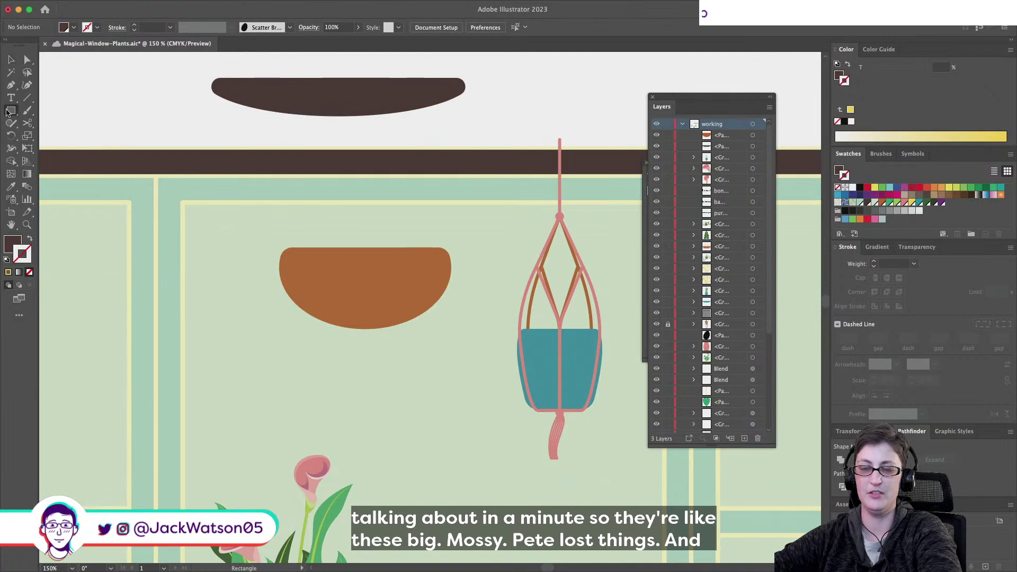
left_click(8, 111)
left_click(53, 134)
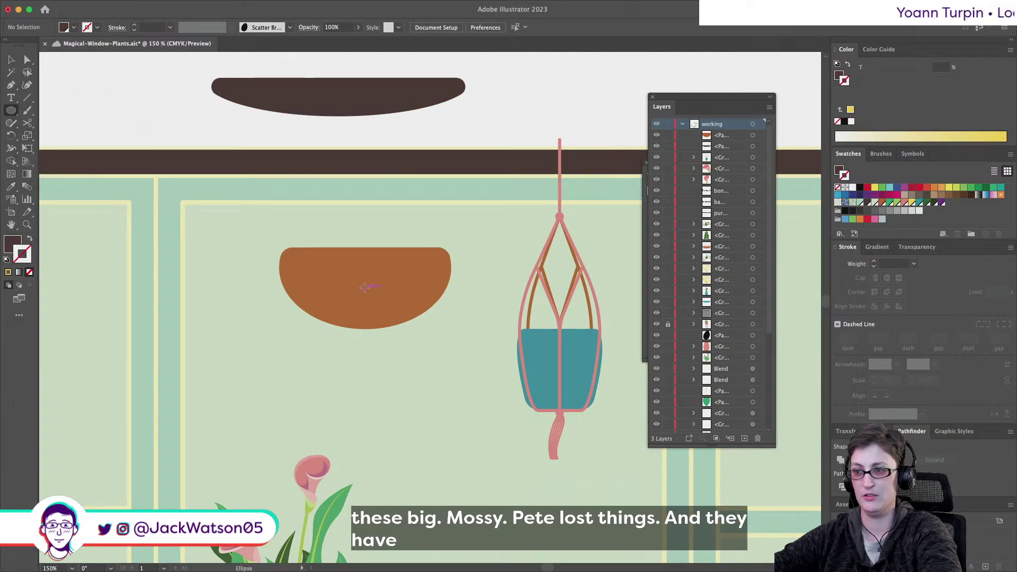
mouse_move(365, 288)
left_mouse_down()
mouse_move(426, 277)
mouse_move(456, 249)
mouse_move(448, 265)
mouse_move(425, 236)
mouse_move(423, 208)
left_mouse_up()
left_click(11, 59)
key("shift+x")
scroll(428, 288, "up", 2)
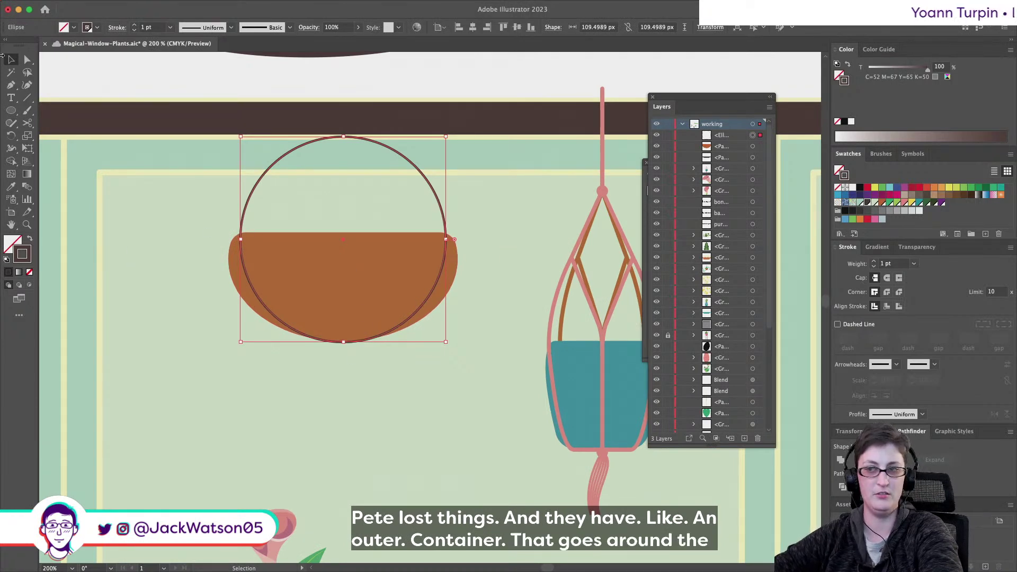
Delete the circle's upper half and set the remaining arc's stroke weight to 4 pt
left_click(30, 59)
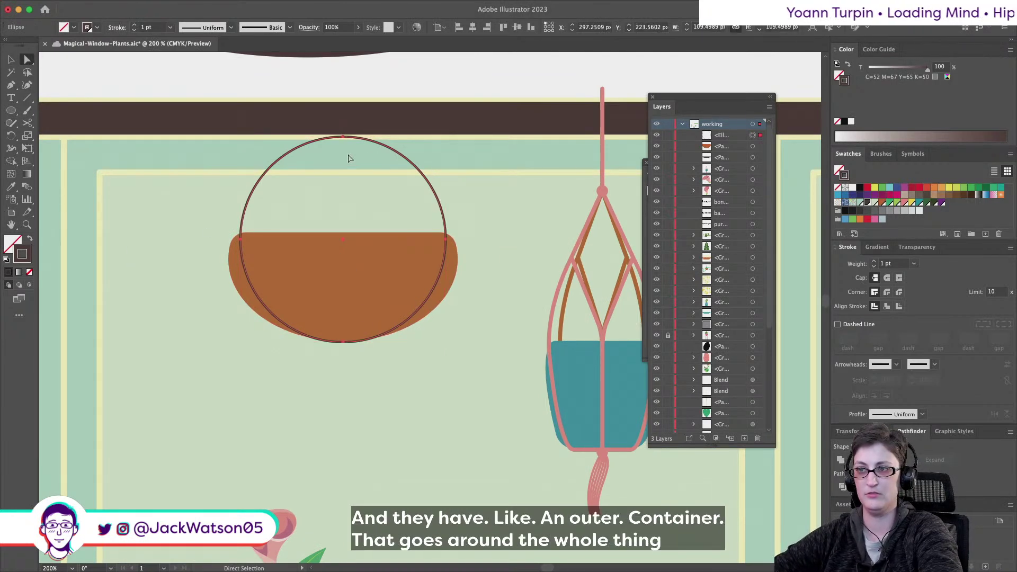
left_click(342, 139)
key("Delete")
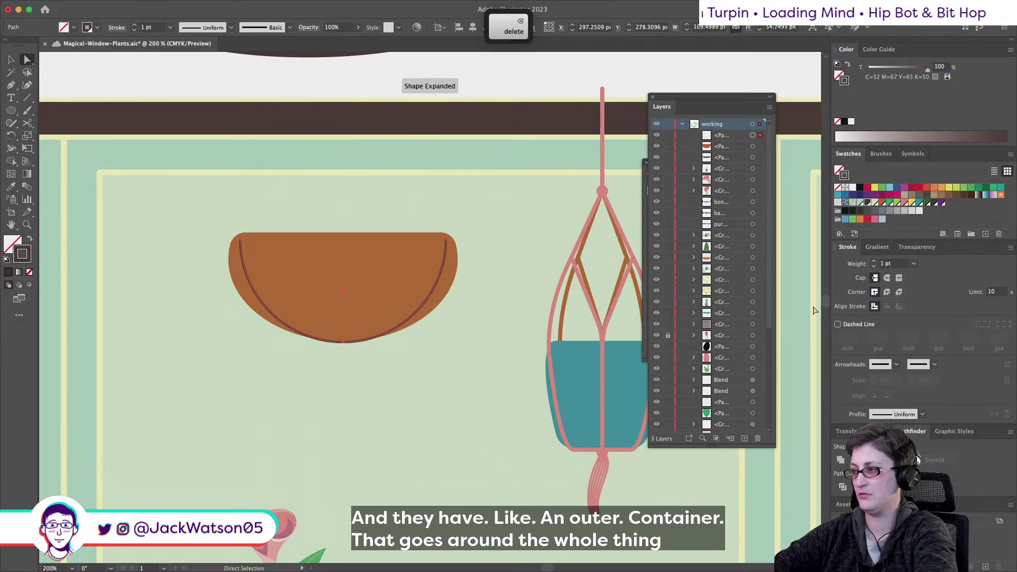
type("4")
key("Tab")
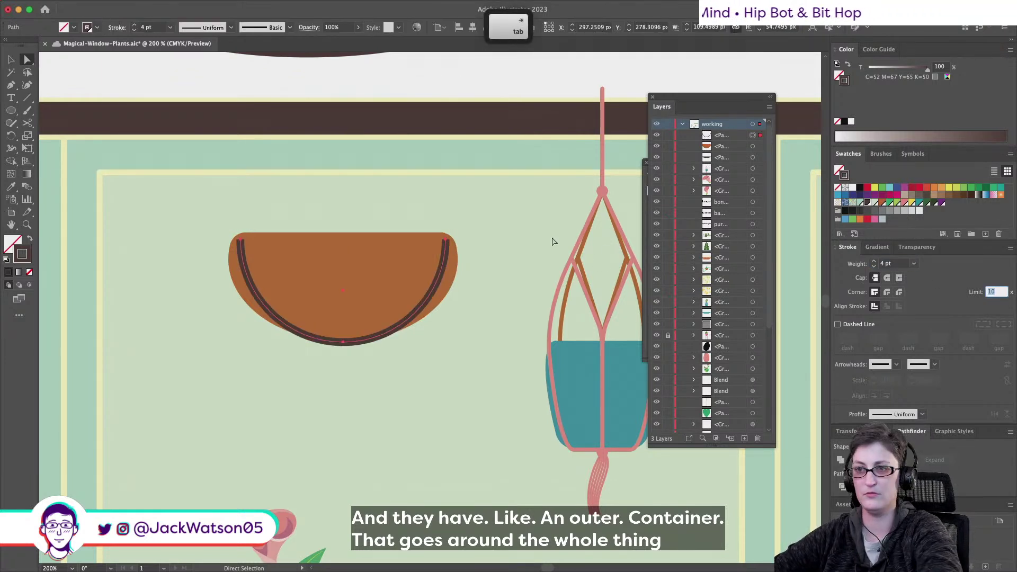
Duplicate the arc in place twice, narrowing one copy into inner ribs and the other into a vertical centre rib
left_click(11, 60)
key("super+c")
key("super+f")
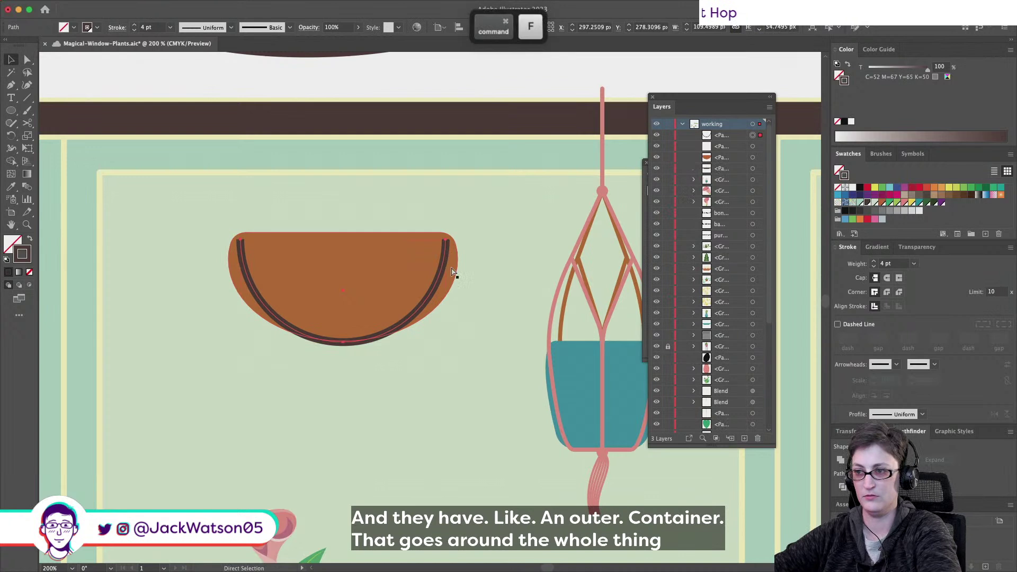
left_click_drag(449, 293, 343, 288)
key("super+c")
key("super+f")
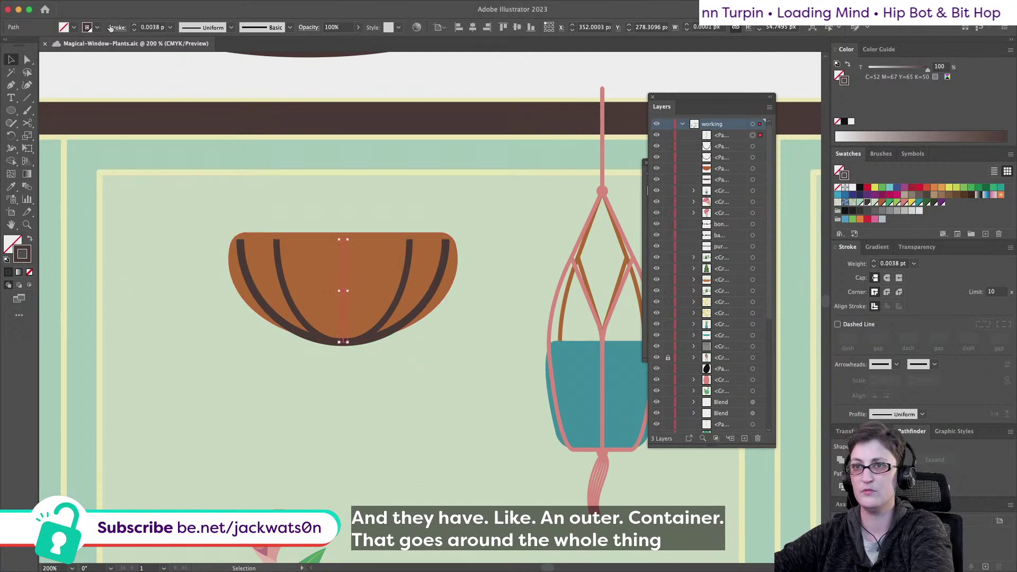
Select all the basket ribs and match their stroke to the inner rib's with the Eyedropper
left_click_drag(411, 370, 361, 265)
left_click(363, 266, "shift")
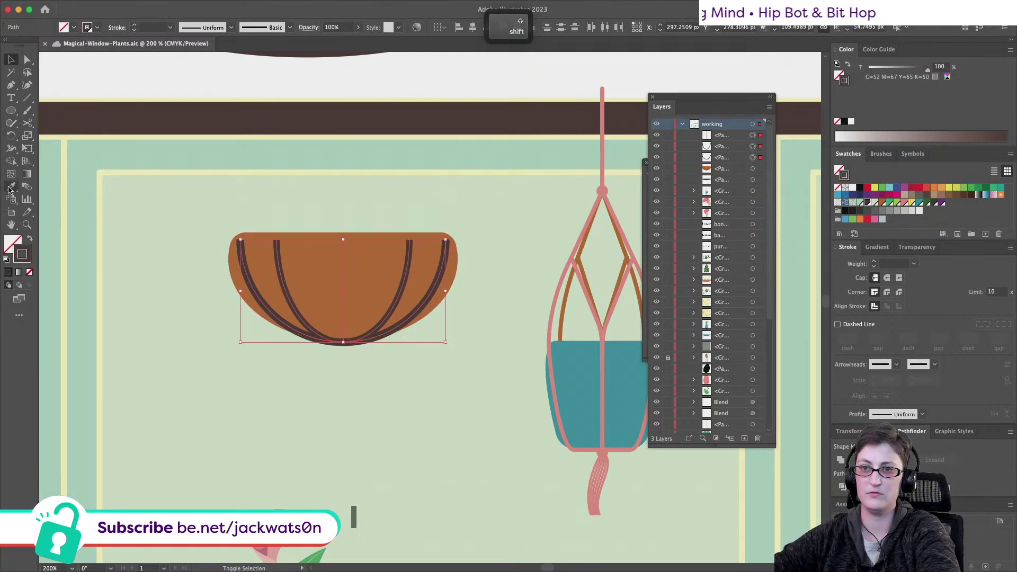
left_click(11, 187)
left_click(281, 264)
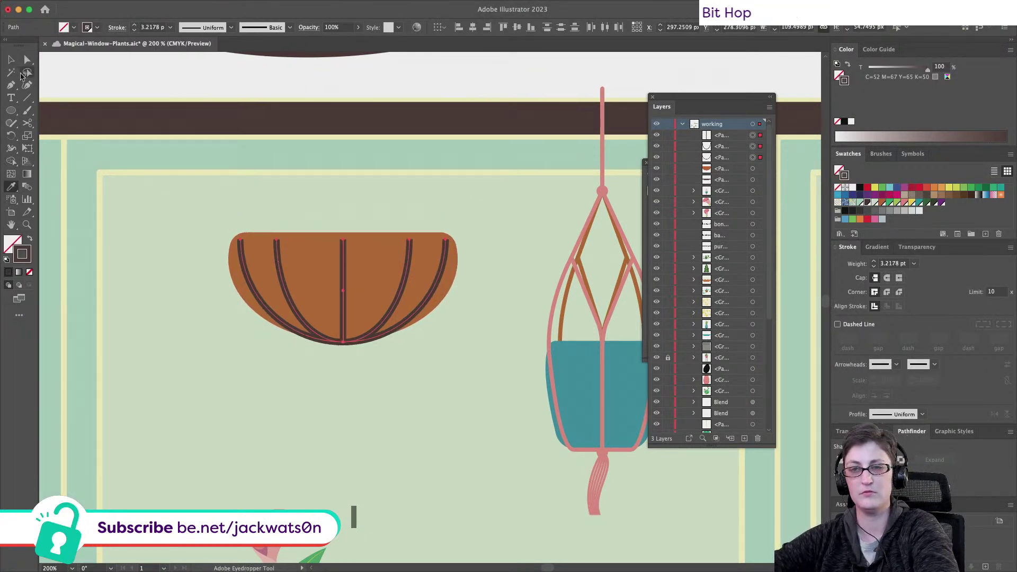
Scale the orange bowl down to about 114 by 54 px so a small gap opens above the bottom of the ribs
left_click(11, 59)
left_click(370, 287)
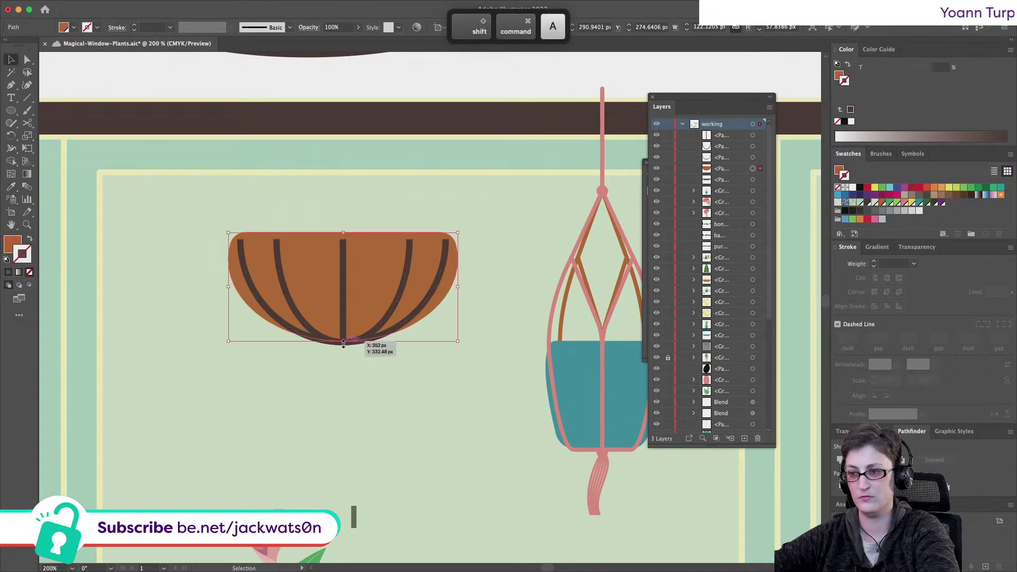
left_click_drag(343, 344, 343, 337)
left_click_drag(440, 375, 324, 336)
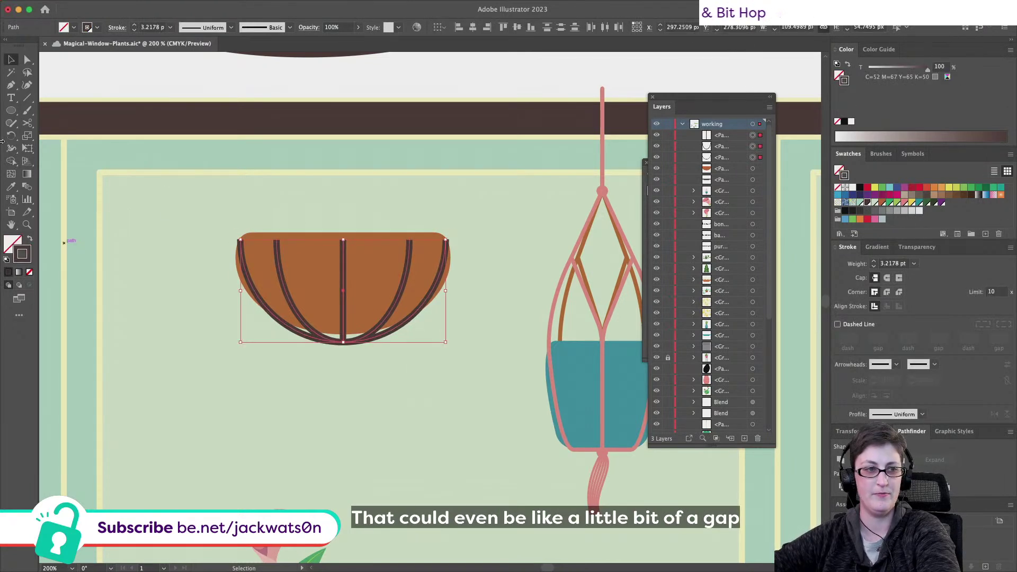
left_click(434, 374)
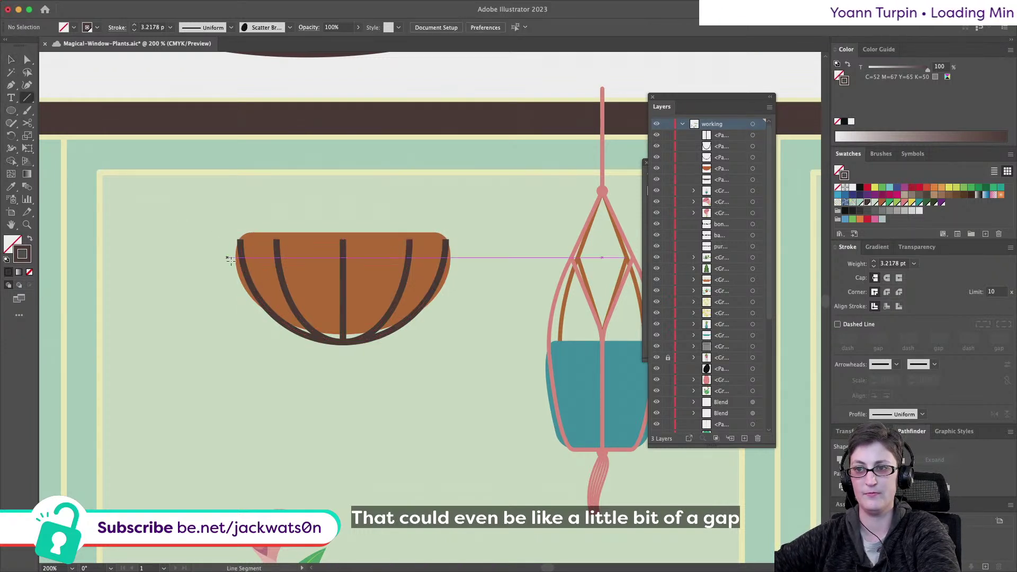
Draw a horizontal rim line about 111 px long across the rib tops and give all the basket strokes round caps
left_click_drag(239, 241, 448, 272)
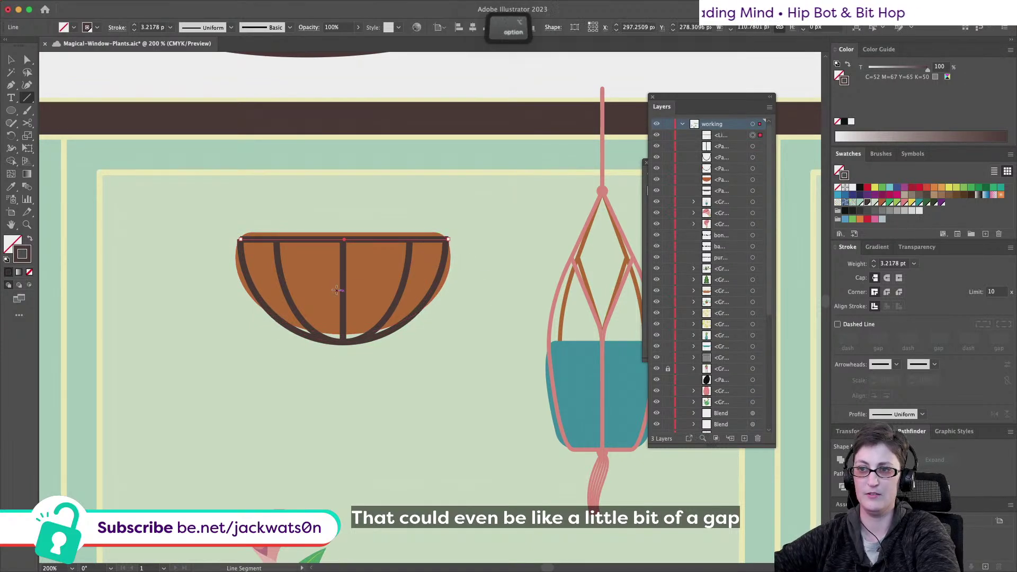
key("alt")
left_click(10, 60)
left_click_drag(180, 193, 488, 387)
left_click(383, 269, "shift")
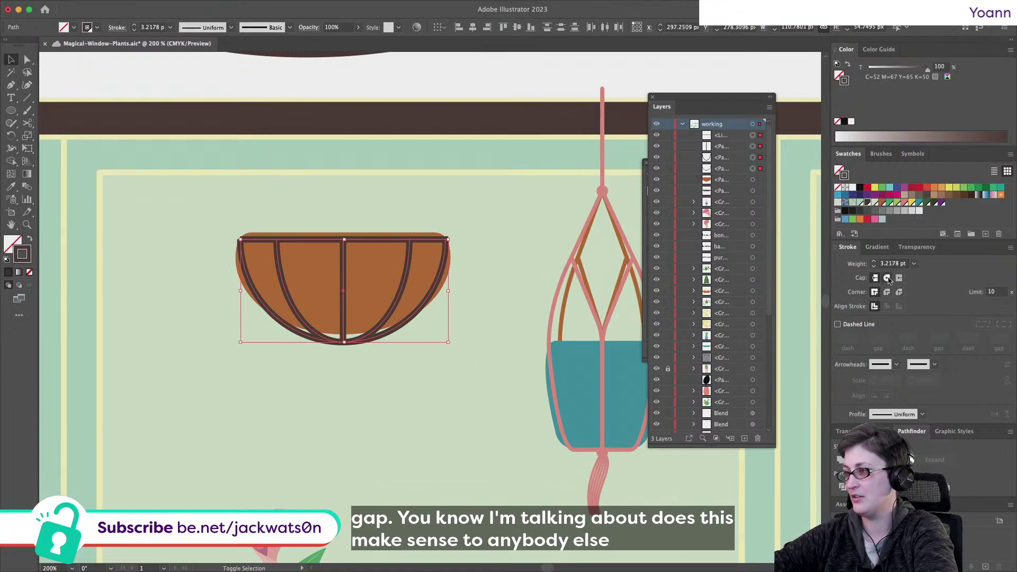
left_click(411, 362)
key("alt")
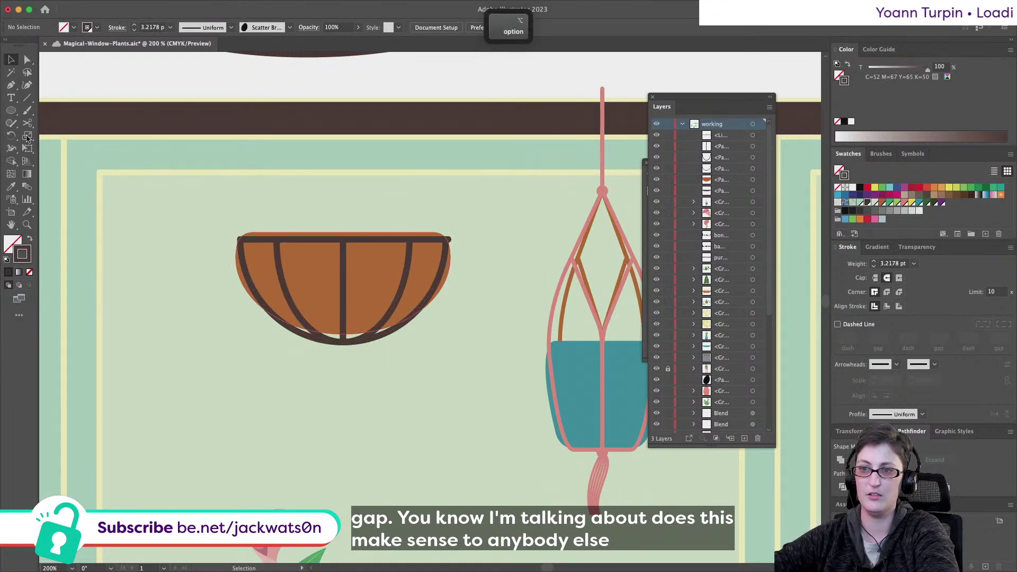
Shorten the rim line so its overhanging right end meets the top of the outer rib
left_click(27, 59)
left_click_drag(449, 239, 443, 237)
scroll(478, 243, "down", 2)
left_click(397, 281)
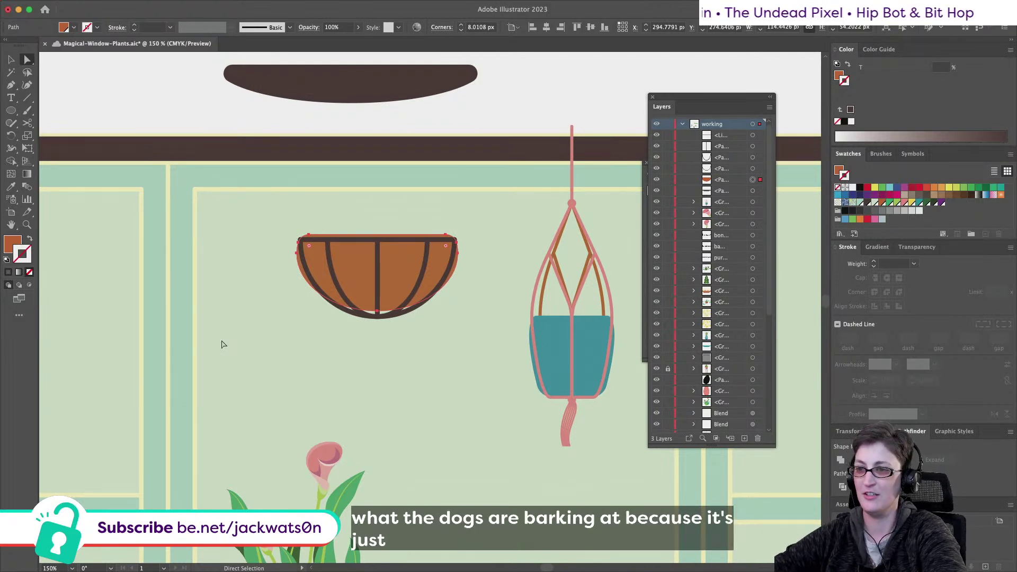
left_click(239, 316)
Scale the orange bowl down slightly more and raise it so its top stands above the rim line
left_click(11, 59)
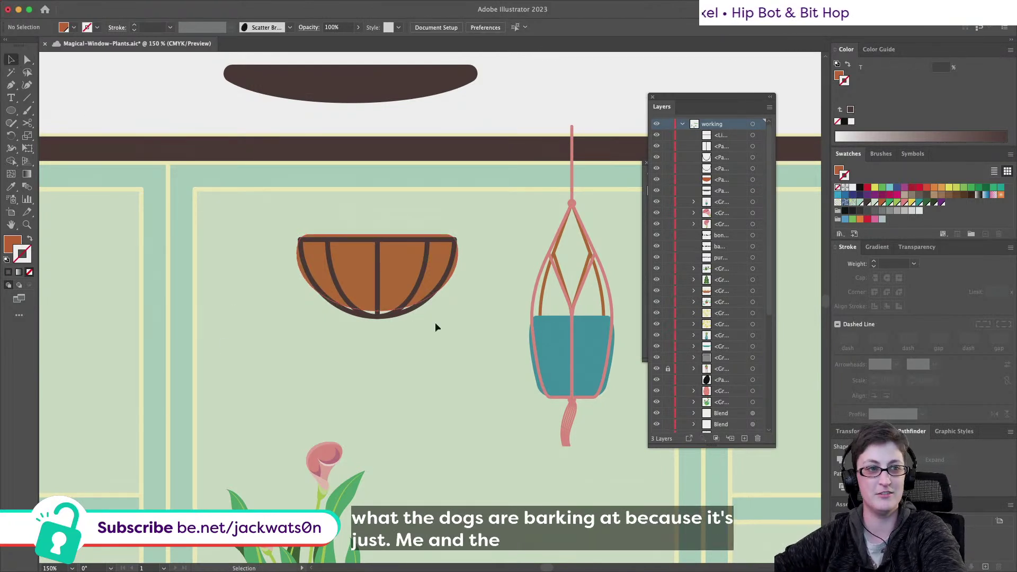
left_click(390, 273)
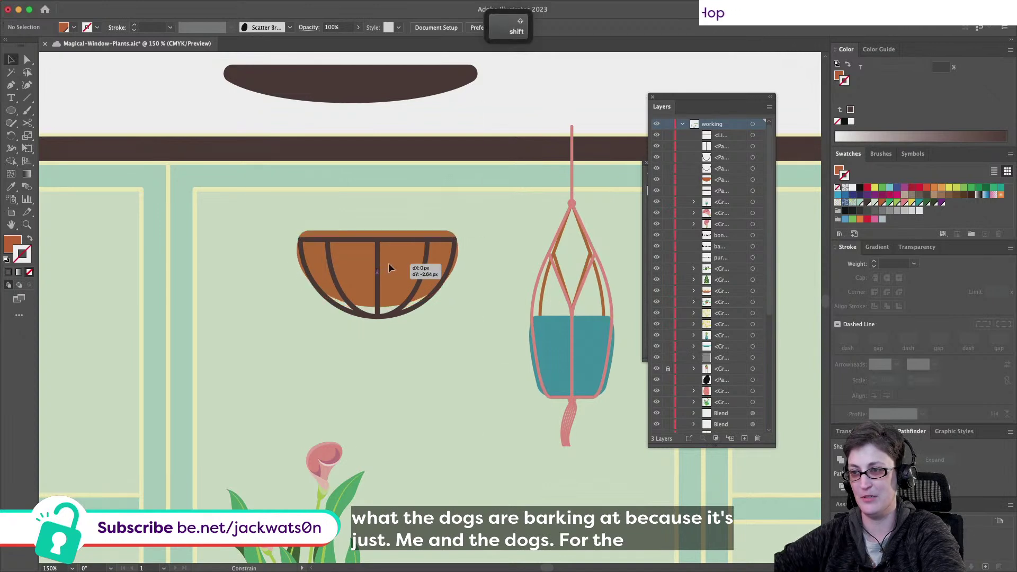
key("super+z")
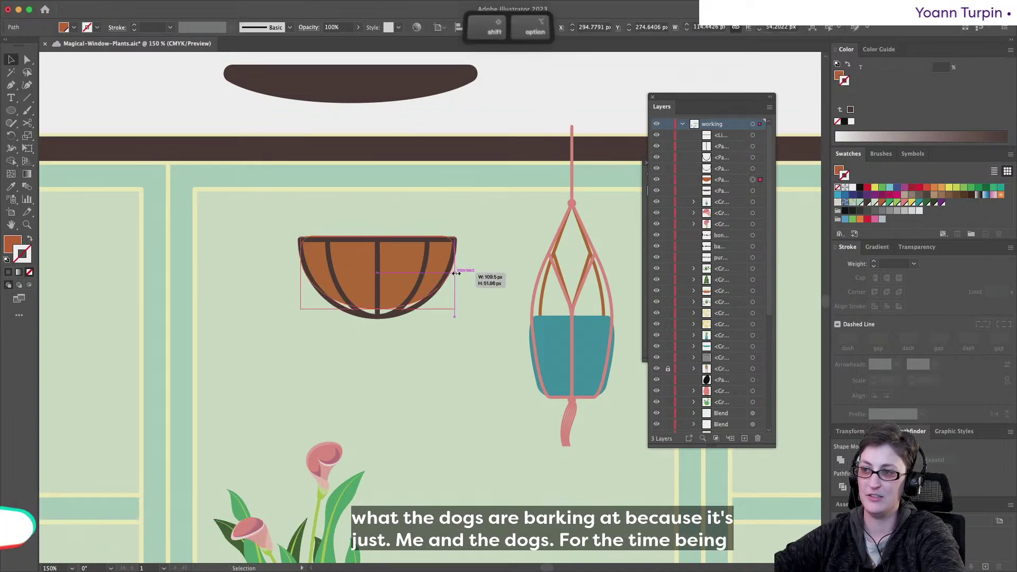
left_click_drag(440, 267, 461, 278)
left_click(430, 335)
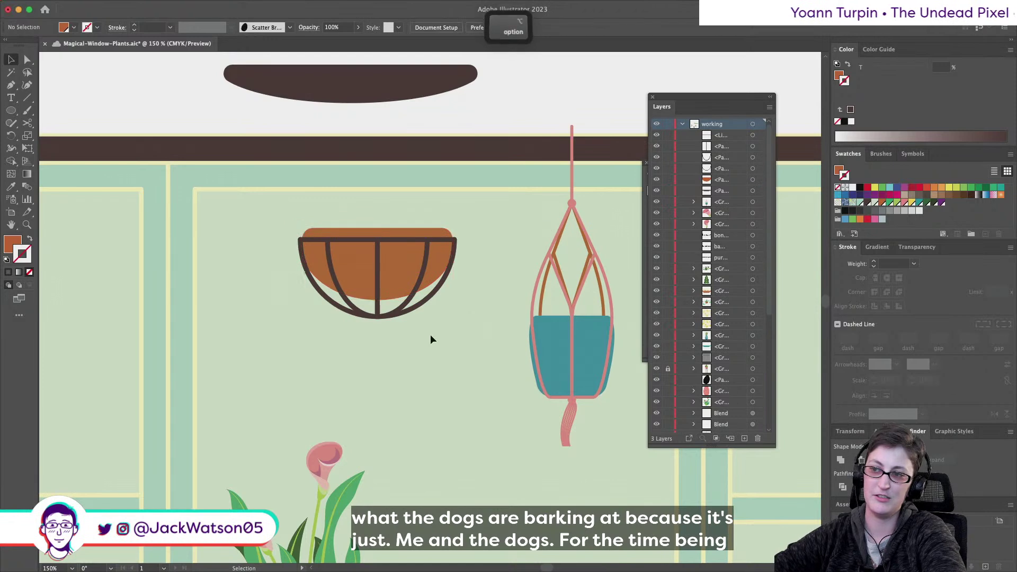
scroll(430, 335, "down", 2, "alt")
scroll(430, 340, "up", 1, "alt")
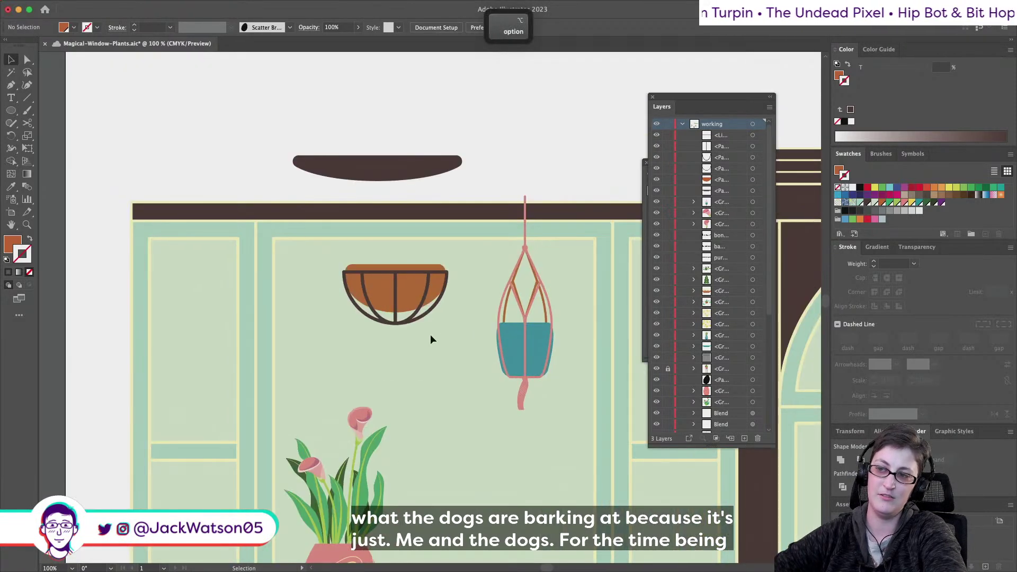
Stretch the orange bowl's bottom edge slightly downward twice, narrowing the gap above the base of the basket ribs
scroll(430, 337, "up", 2, "alt")
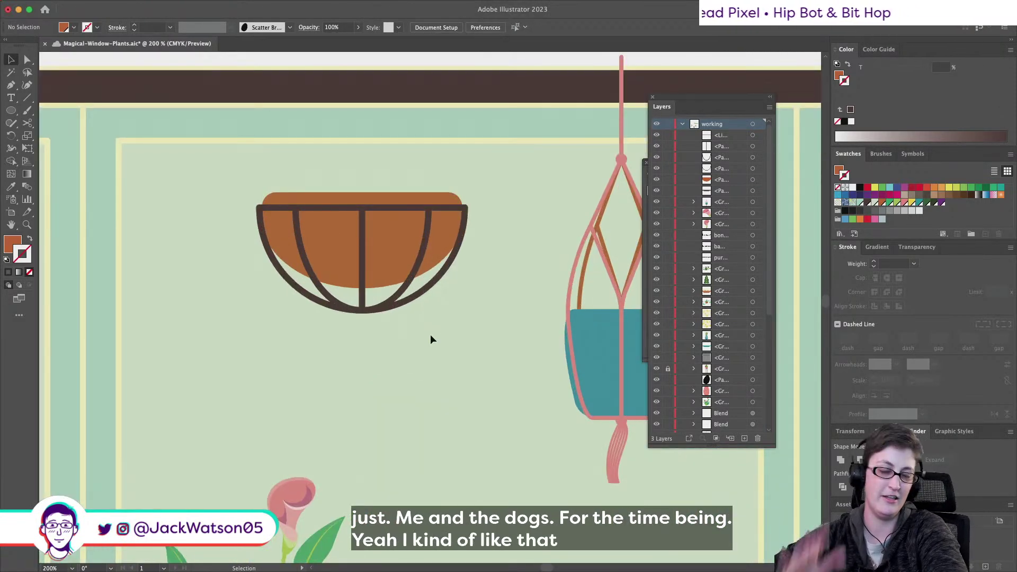
left_click(404, 265)
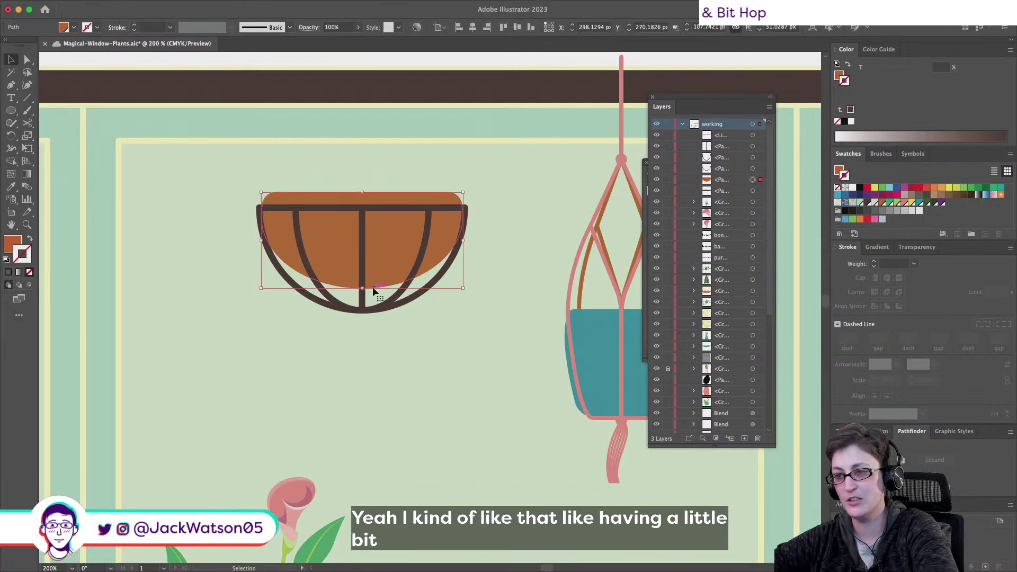
left_click_drag(363, 289, 362, 297)
left_click(386, 351)
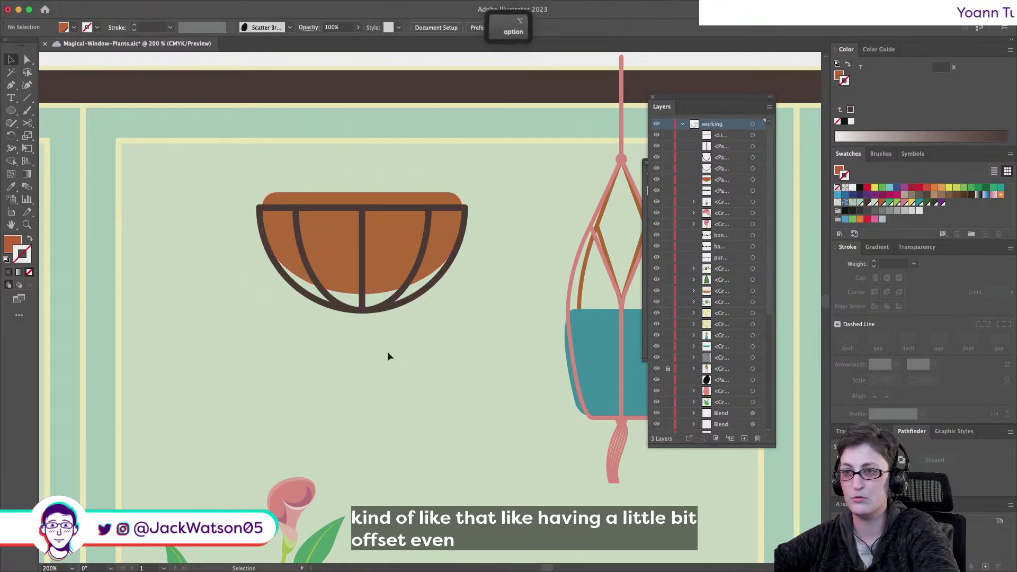
scroll(387, 351, "down", 1, "alt")
left_click(373, 278)
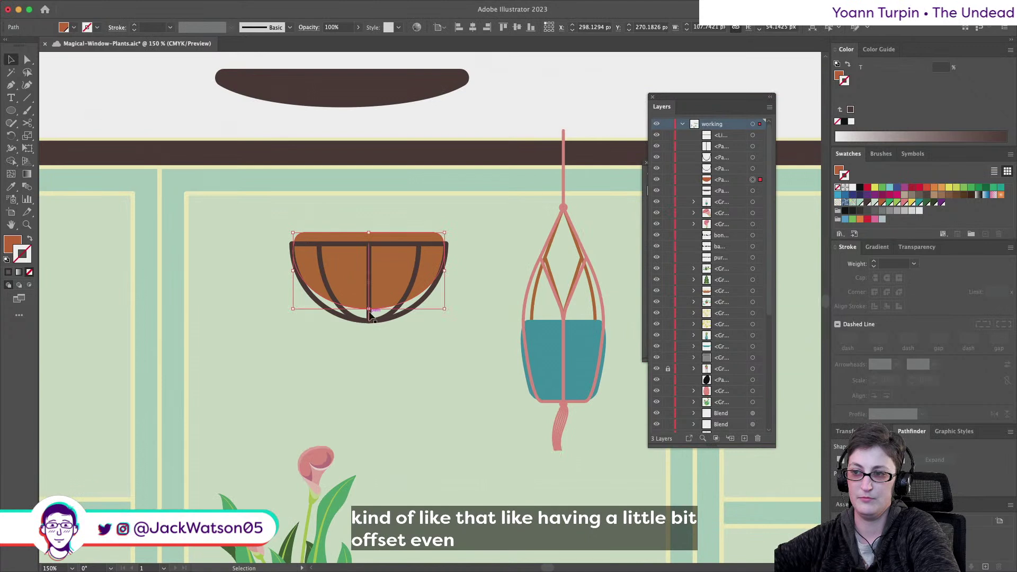
left_click_drag(369, 308, 370, 316)
left_click(414, 367)
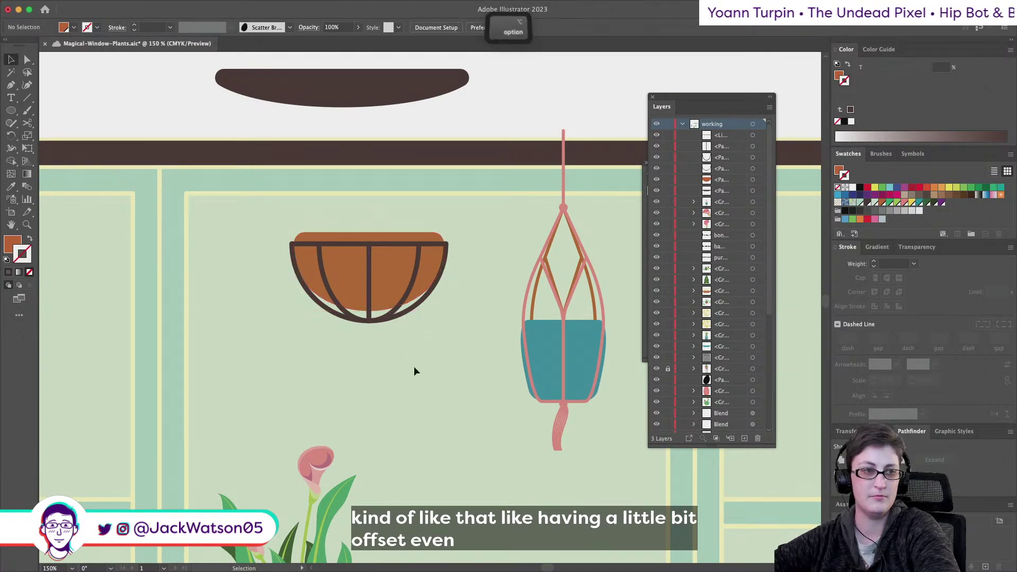
scroll(414, 367, "up", 1, "alt")
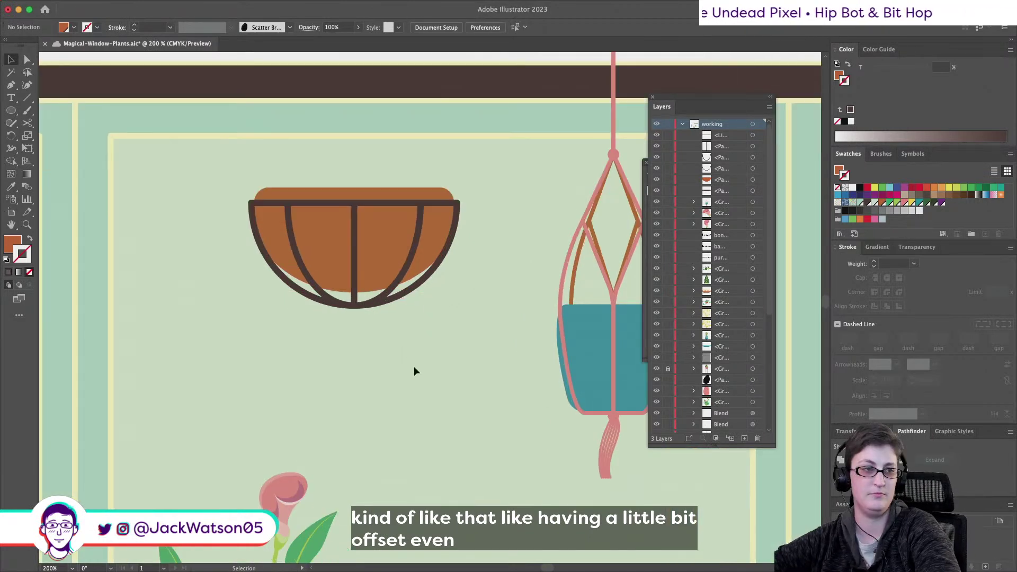
scroll(415, 367, "down", 3, "alt")
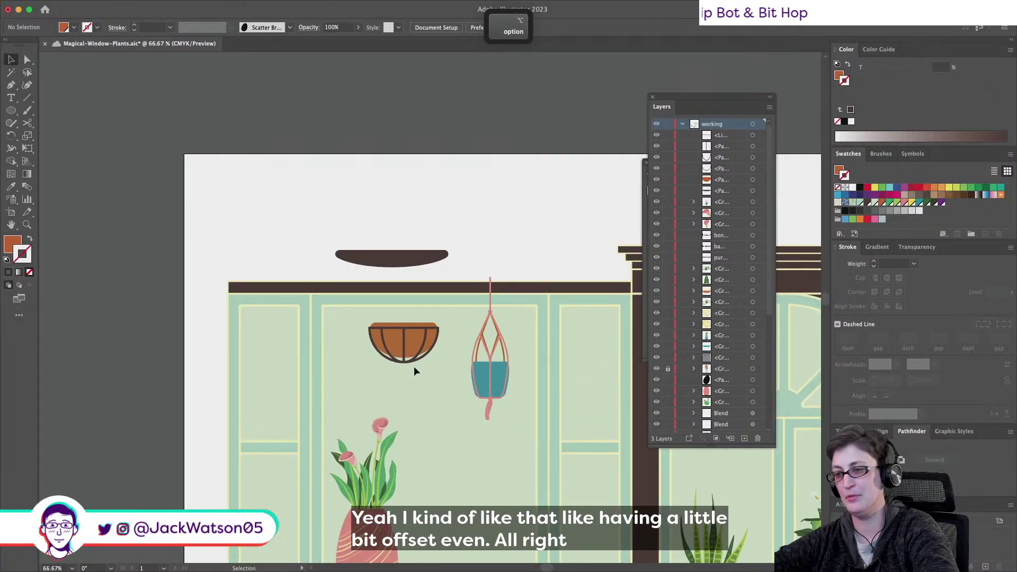
Try to move the orange bowl and its wire basket to the left together, and undo the move
scroll(433, 377, "right", 5)
scroll(434, 376, "left", 5)
left_click(422, 247)
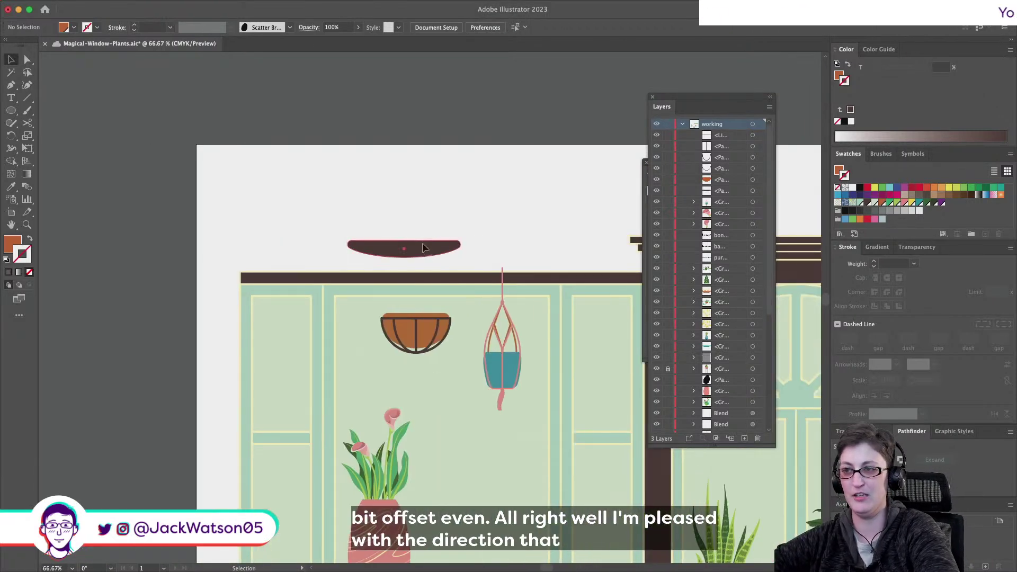
left_click(423, 247)
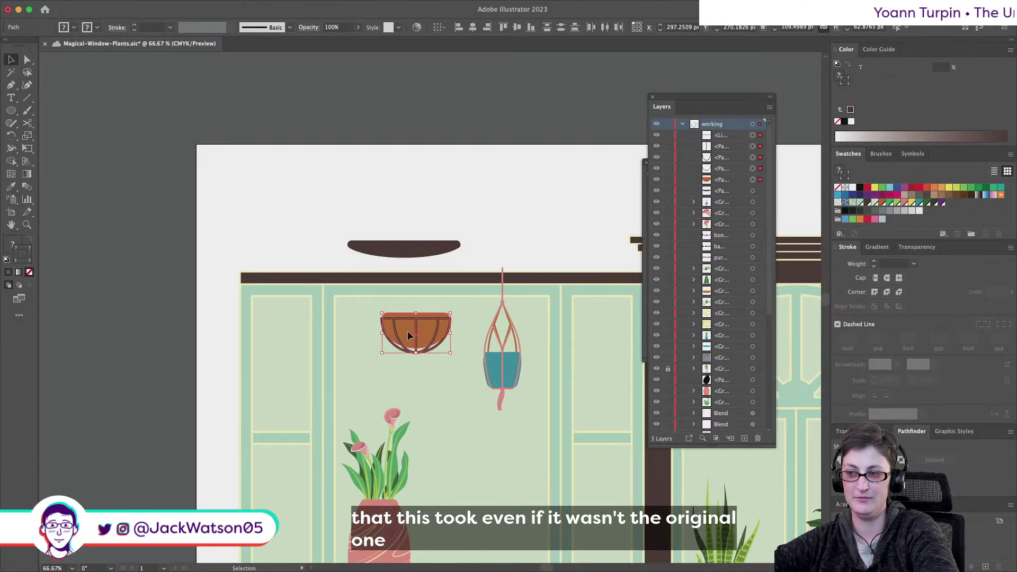
left_click_drag(408, 331, 381, 331)
key("super+z")
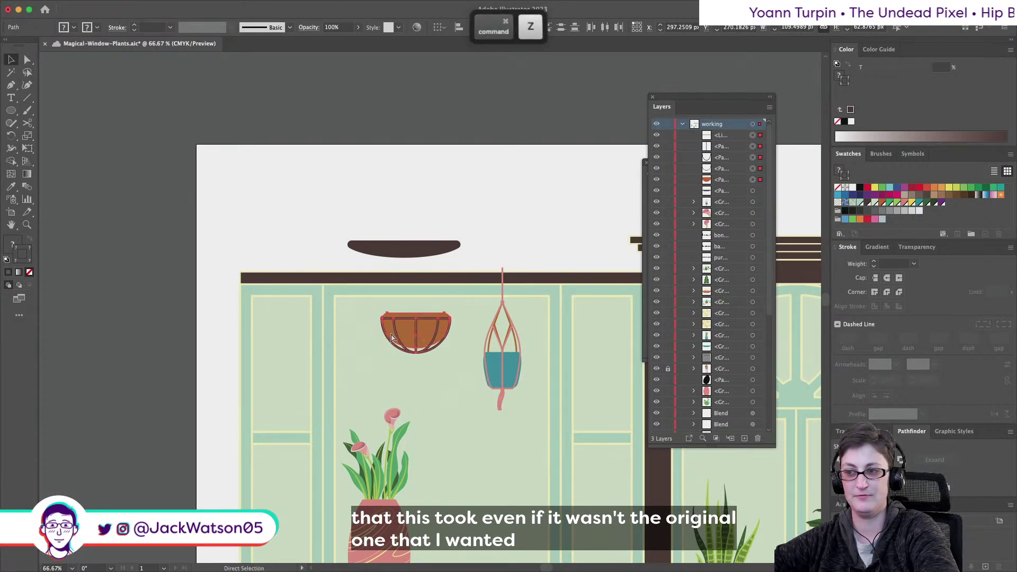
Deselect the bowl and basket and save the illustration
scroll(417, 338, "down", 5)
key("super+shift+a")
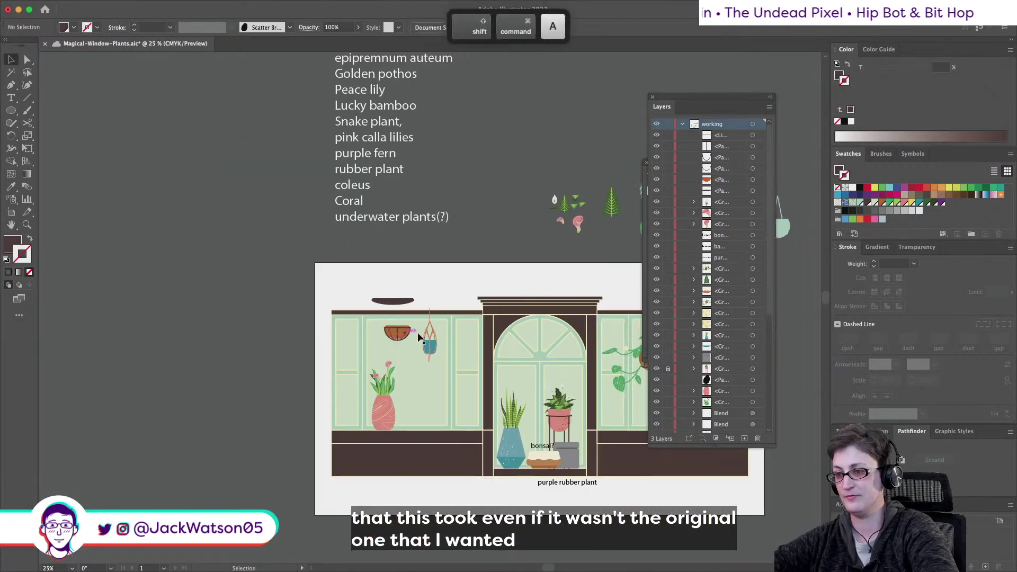
scroll(287, 329, "up", 5)
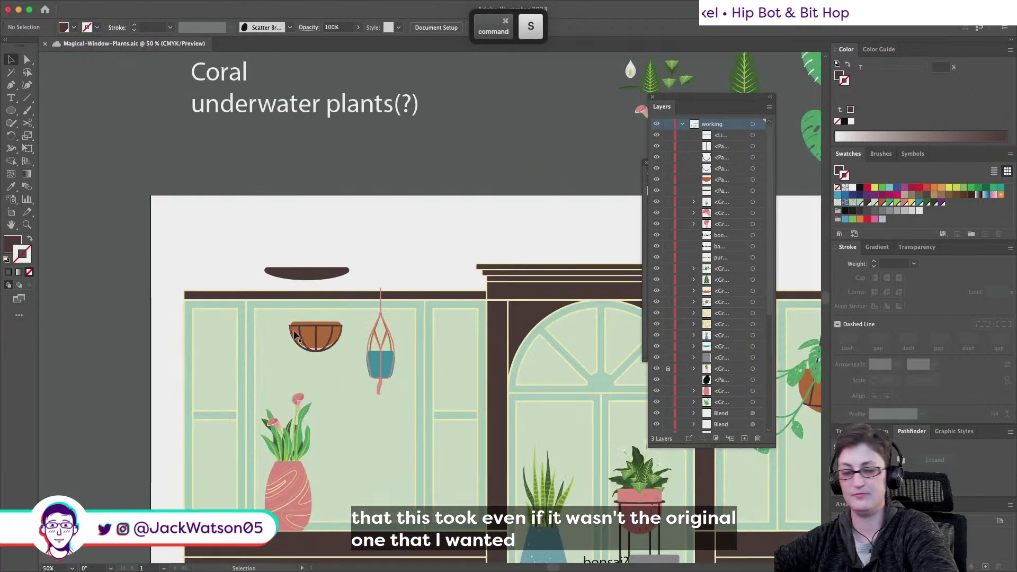
Group the basket's vertical and curved ribs, leaving the orange bowl and the rim line out of the group
left_click(343, 321)
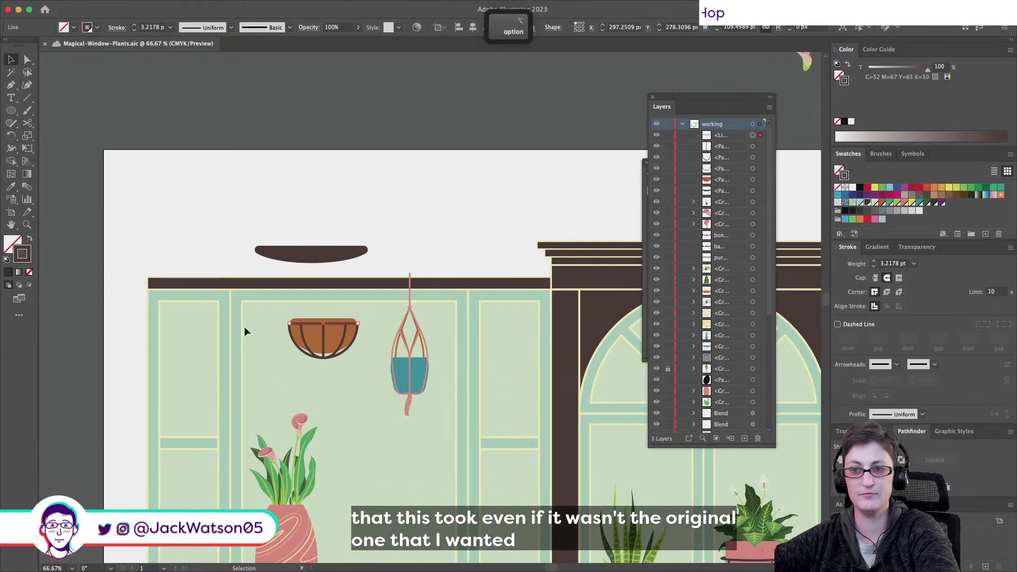
scroll(249, 326, "up", 2)
left_click_drag(265, 326, 366, 343)
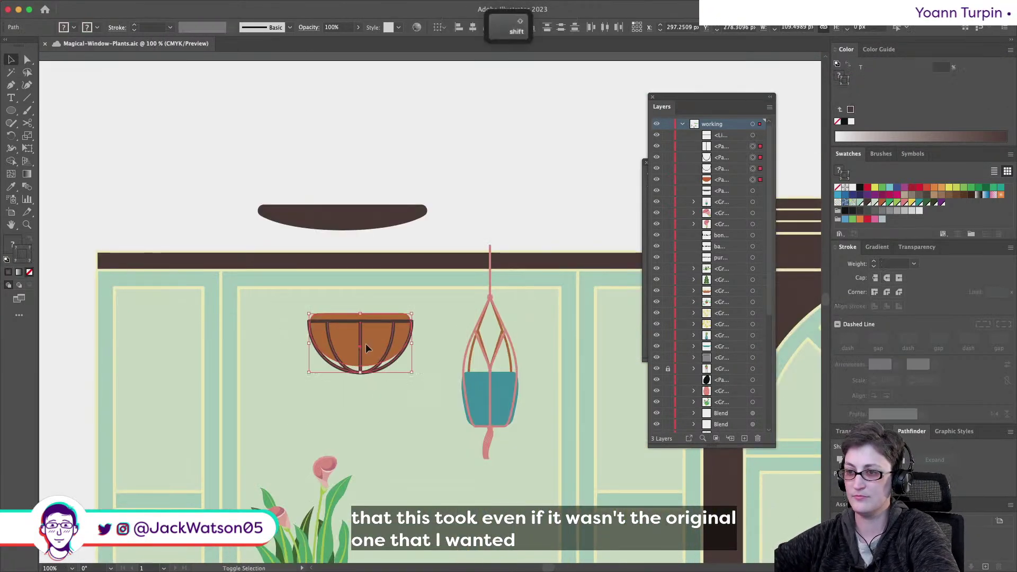
key("super+g")
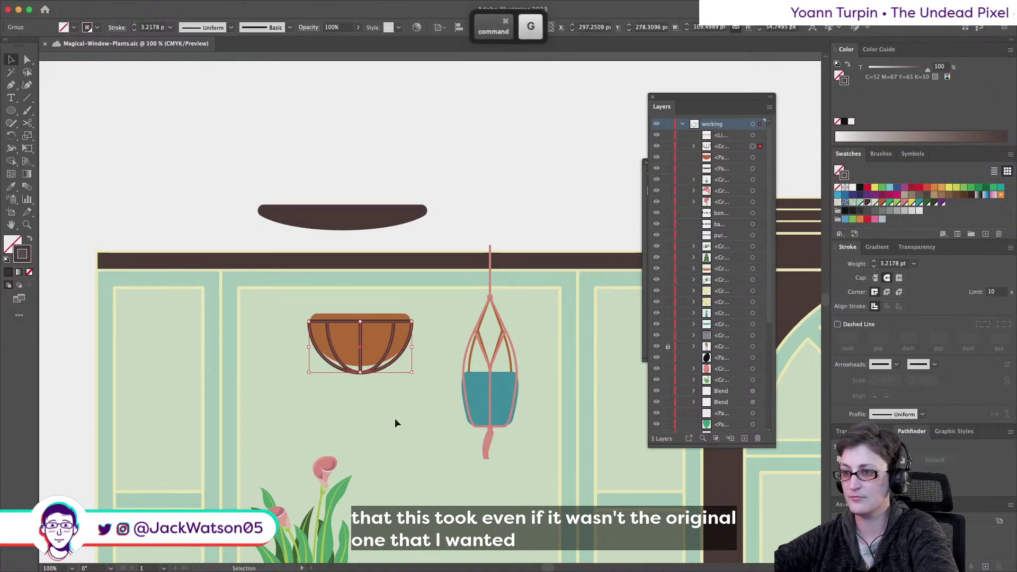
key("super+shift+a")
scroll(345, 382, "up", 1)
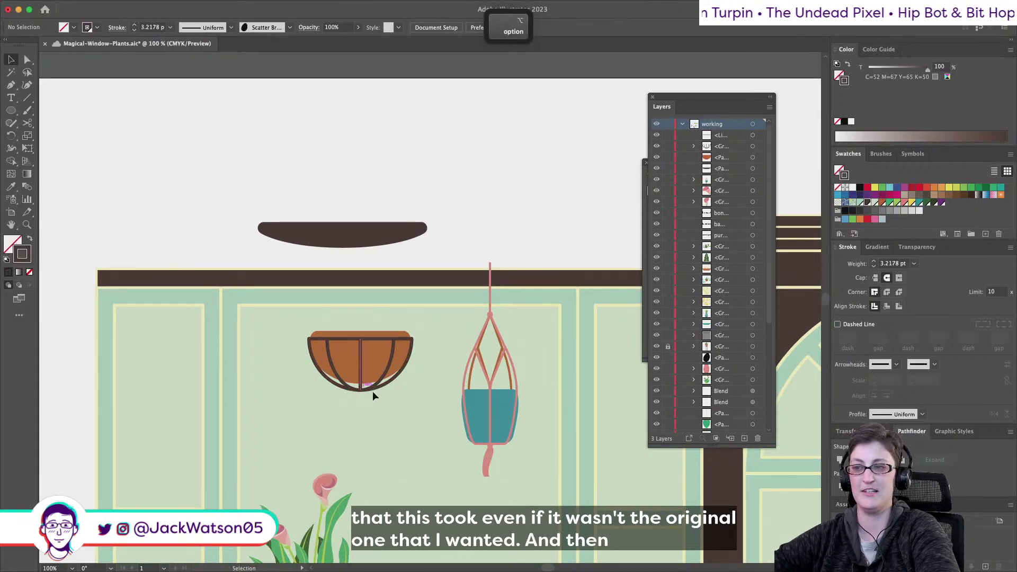
scroll(408, 401, "up", 1)
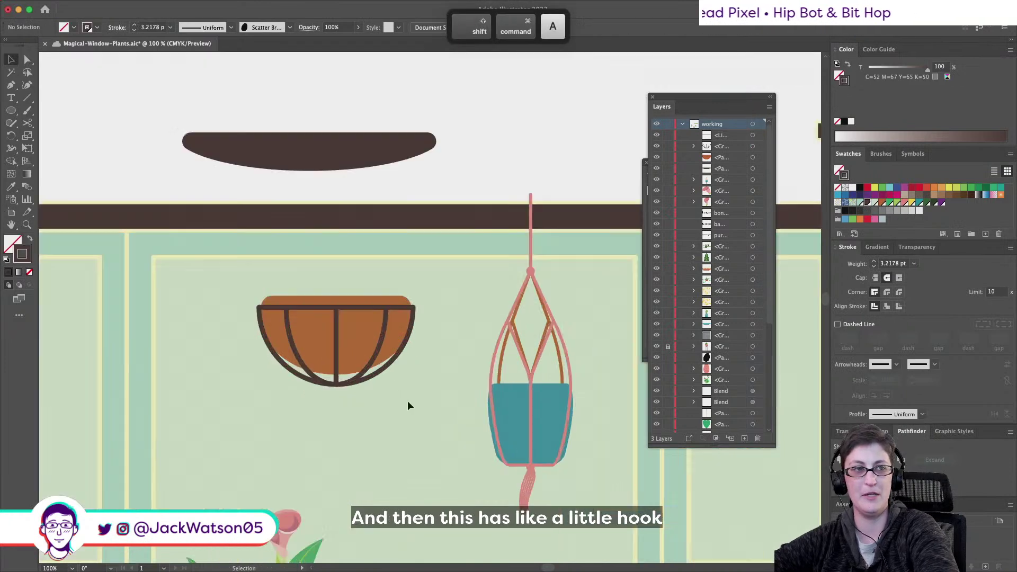
key("super+shift+a")
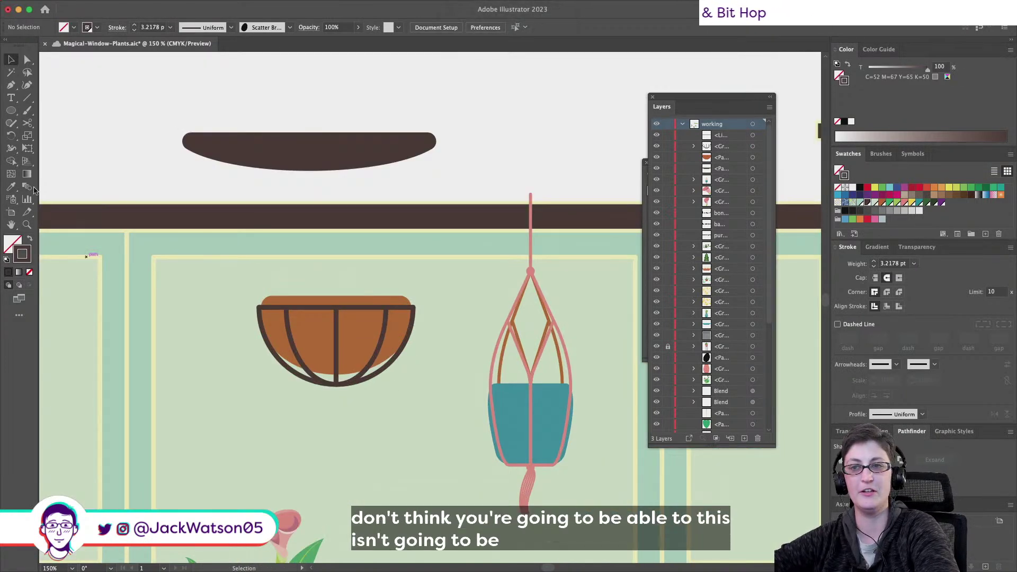
Draw a straight hanger line with the Pen tool from the left part of the basket rim to a point above the bowl's centre
left_click(11, 85)
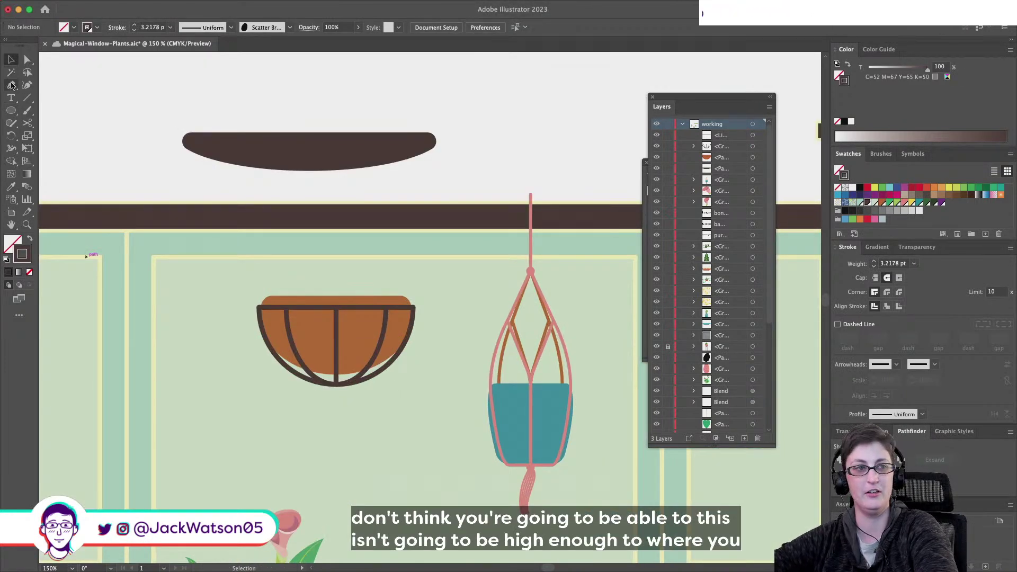
left_click(274, 308)
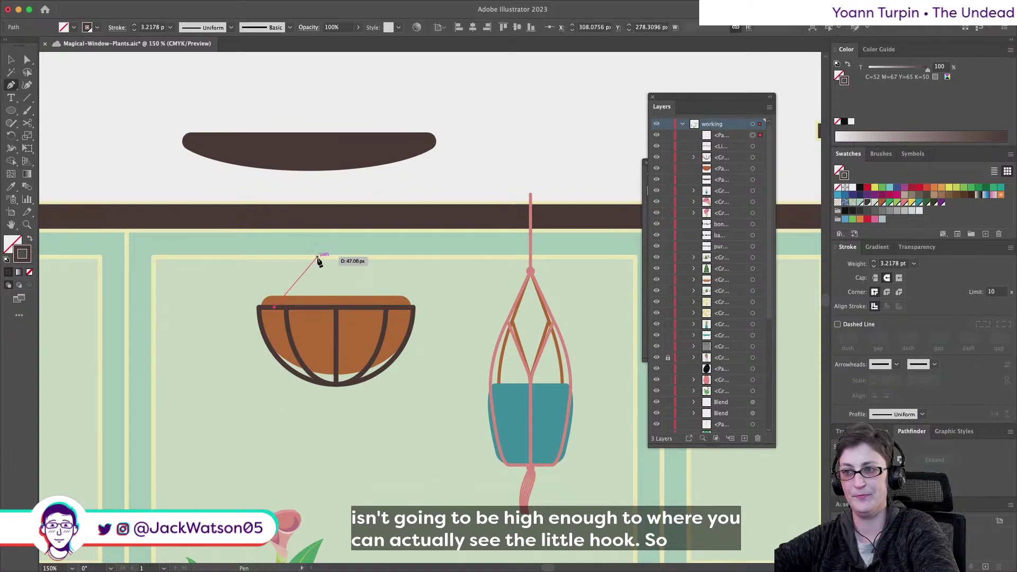
left_click(335, 271)
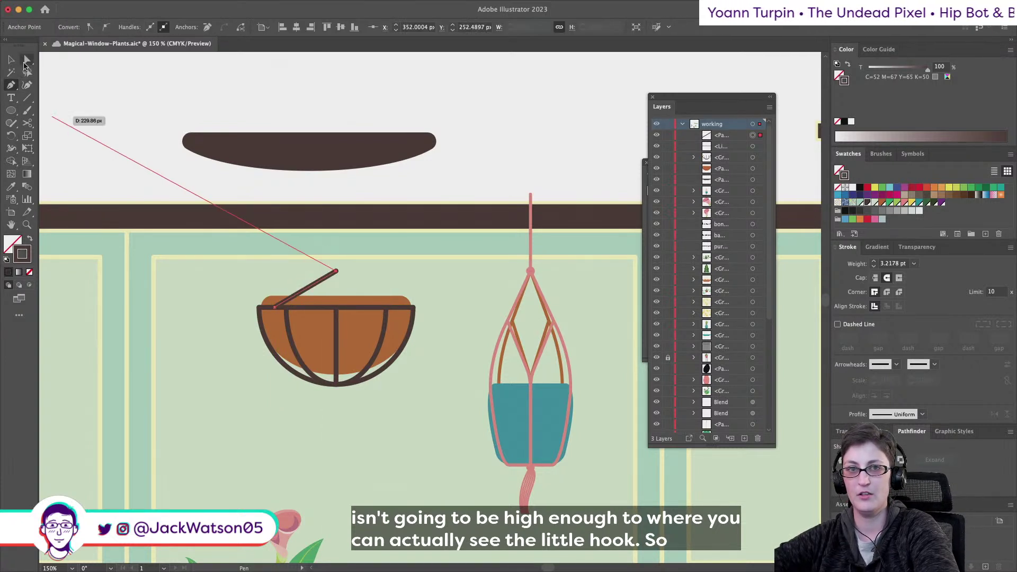
Thin the new hanger line's stroke weight to 1 pt, after trying 2 pt
left_click(26, 62)
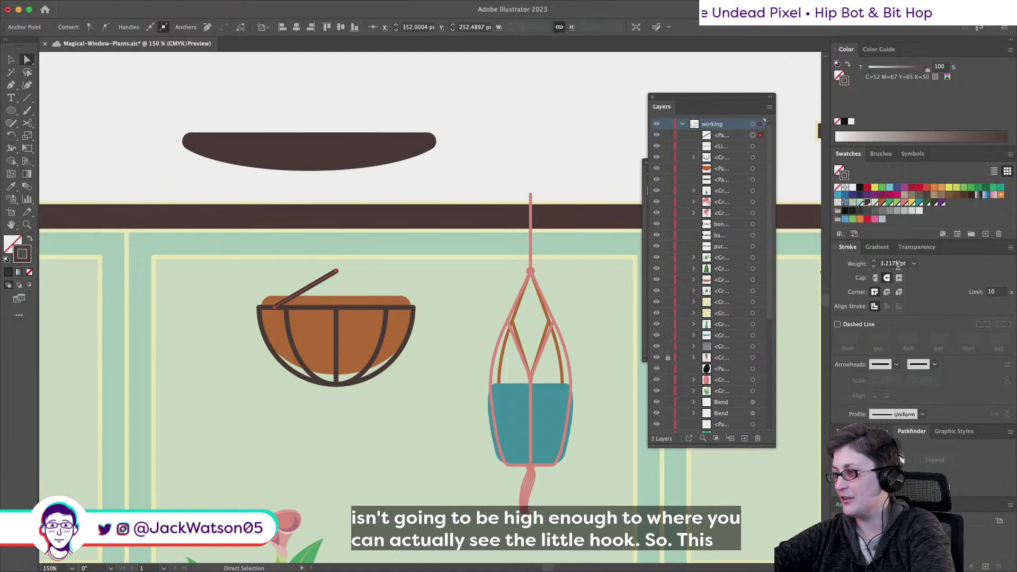
type("2")
key("Tab")
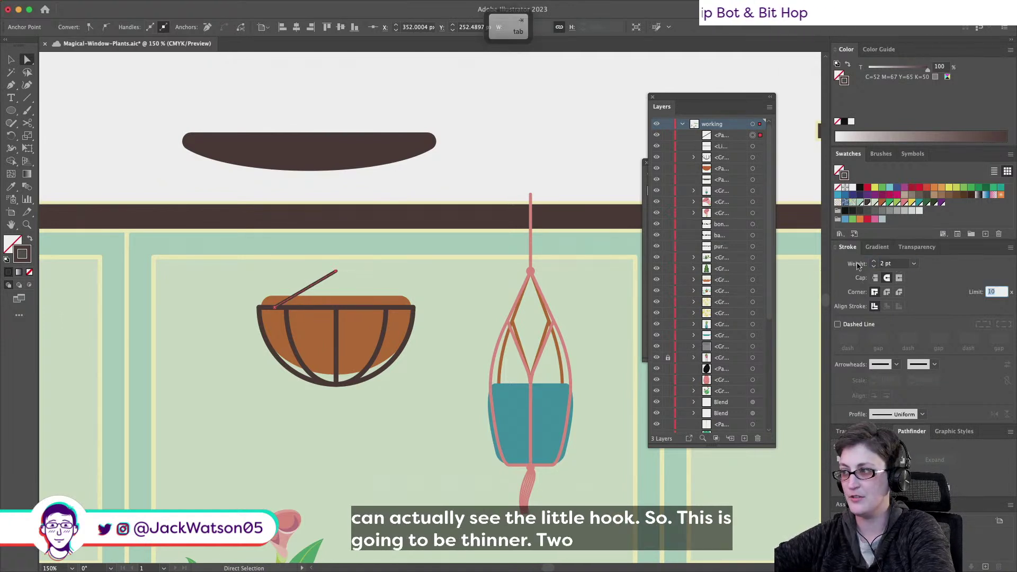
key("shift+Tab")
type("1")
key("Tab")
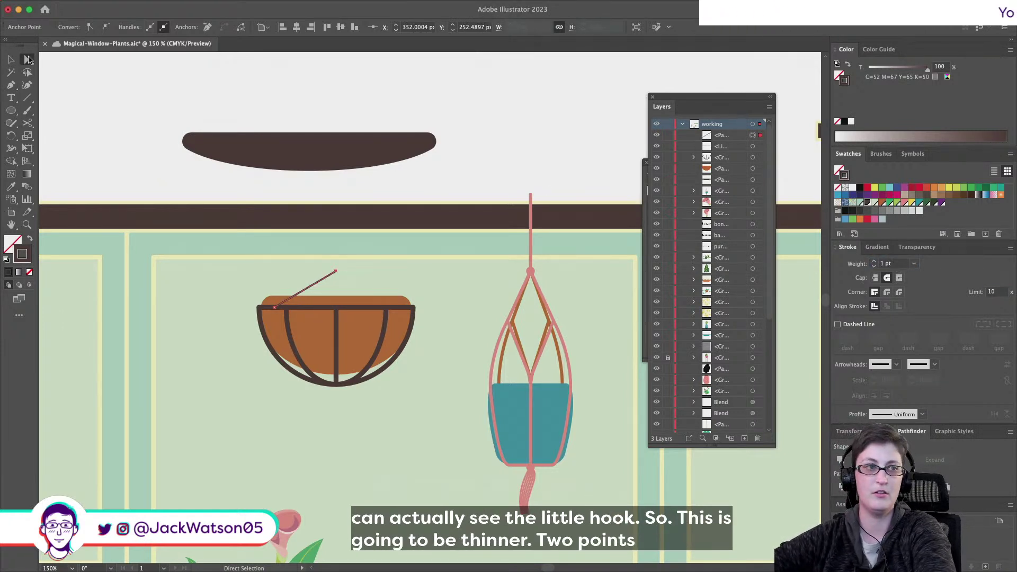
Raise the hanger line's upper end straight up to the top edge of the brown window header
key("shift+super+a")
left_click_drag(336, 272, 371, 212)
key("super+z")
left_click_drag(336, 272, 336, 203)
Paste a copy of the hanger line in front and shift its lower end to the rim's centre, making it vertical
key("super+c")
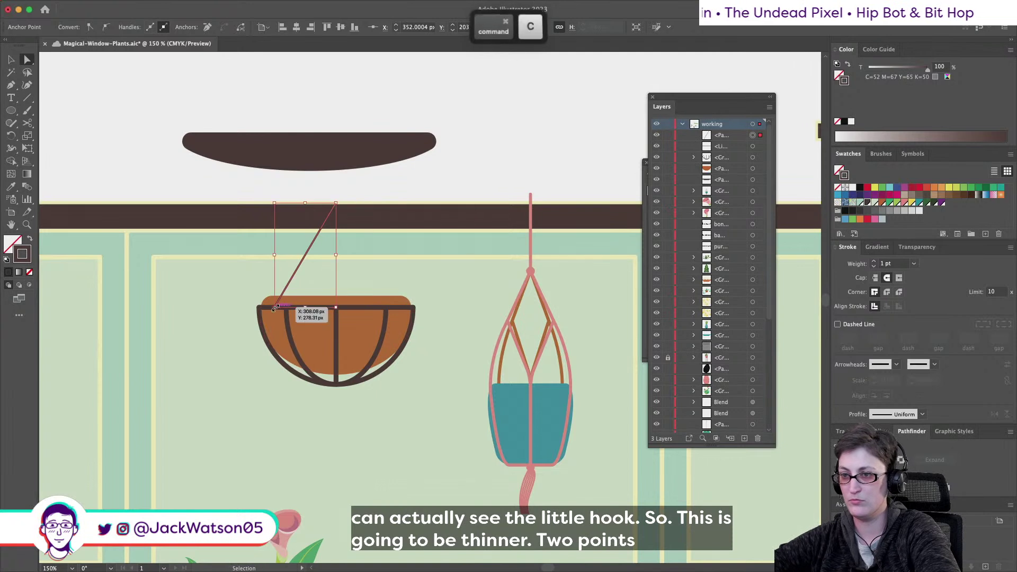
key("super+f")
left_click_drag(306, 306, 334, 306)
key("shift+super+a")
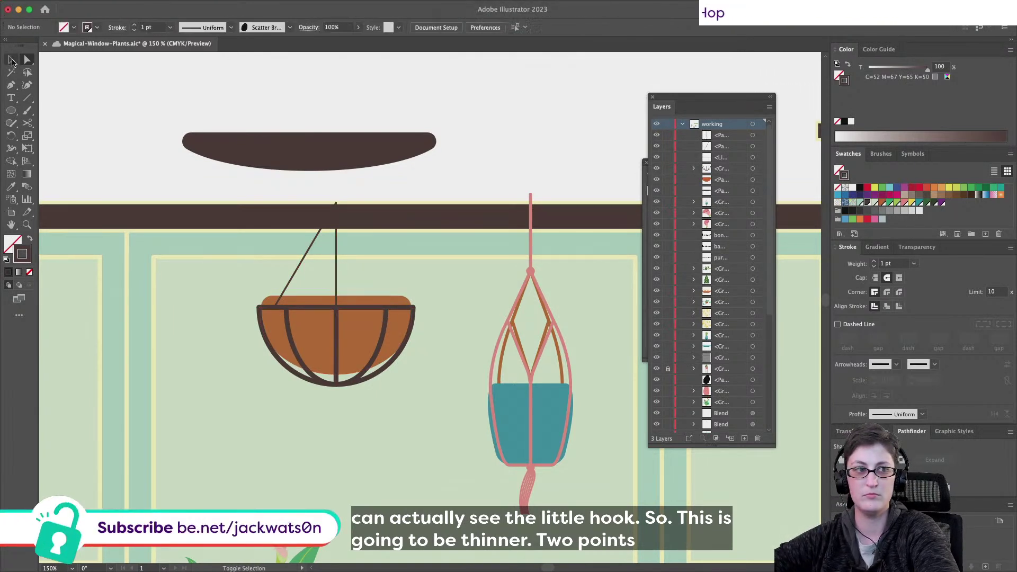
Reflect in-place copies of both hanger lines across the vertical axis and join them to the originals at the top, keeping a single centre line
left_click_drag(272, 268, 272, 270)
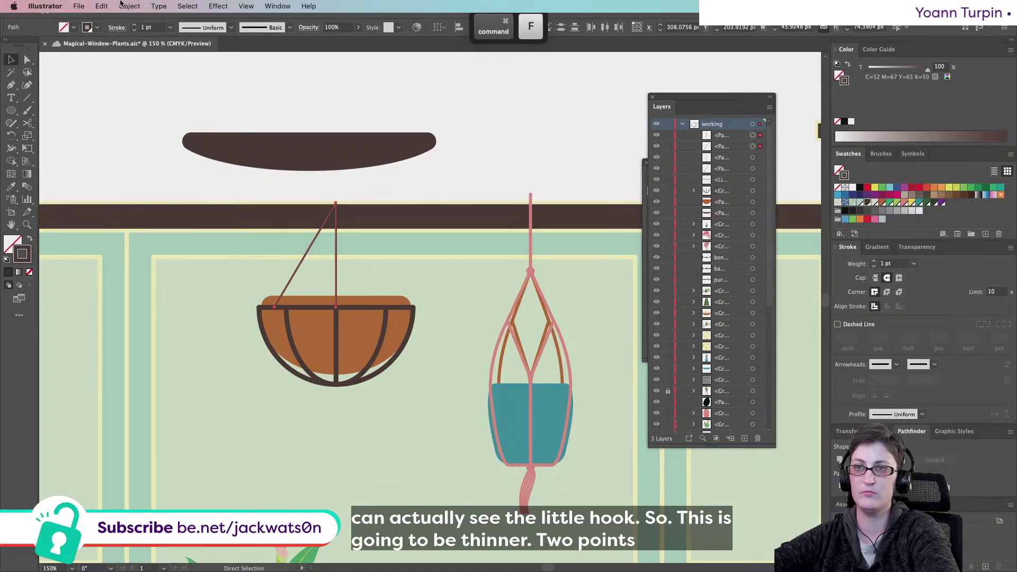
left_click(129, 6)
mouse_move(174, 22)
left_click(249, 50)
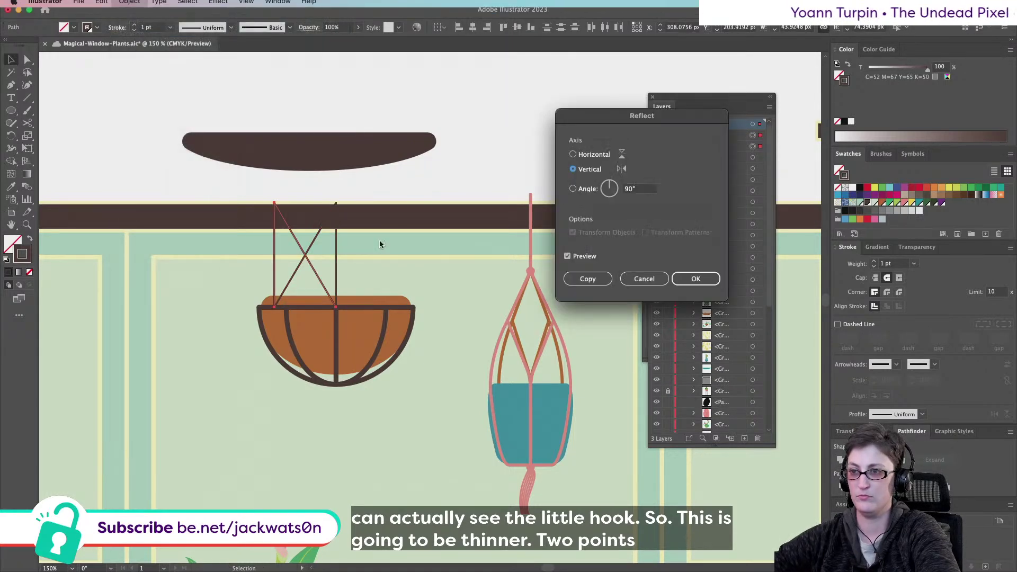
key("Return")
left_click_drag(314, 273, 369, 270)
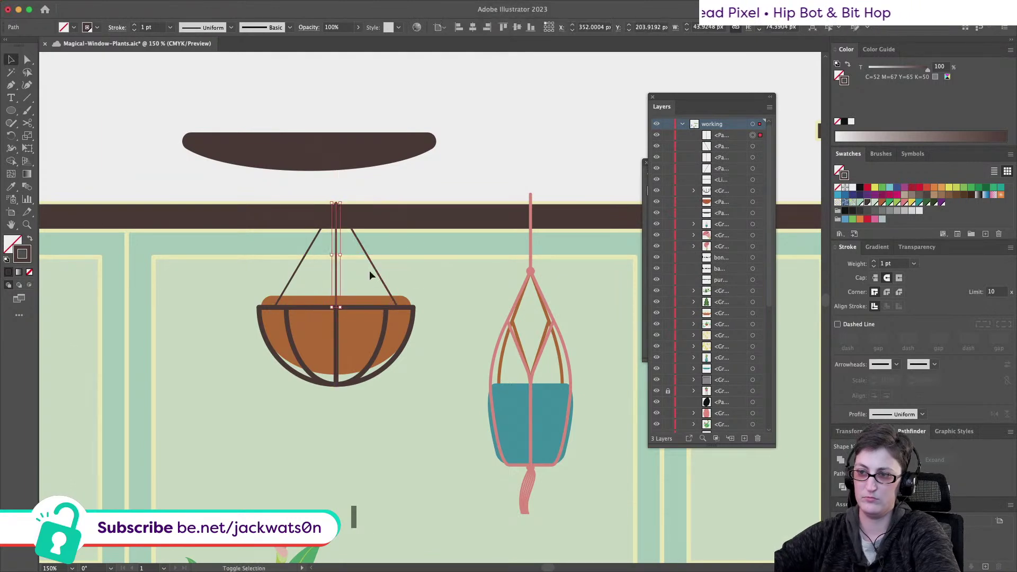
left_click(370, 270)
Move the dark brown curved shape up and right, clear of the hanger, and raise the hanger lines' shared top point above the window header
scroll(400, 122, "down", 5)
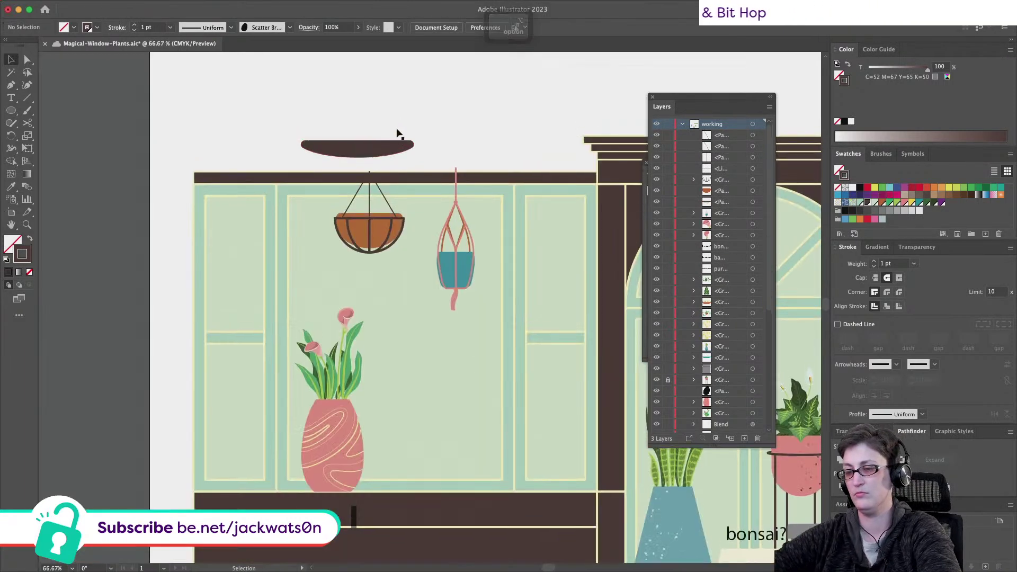
left_click(441, 170)
left_click(28, 61)
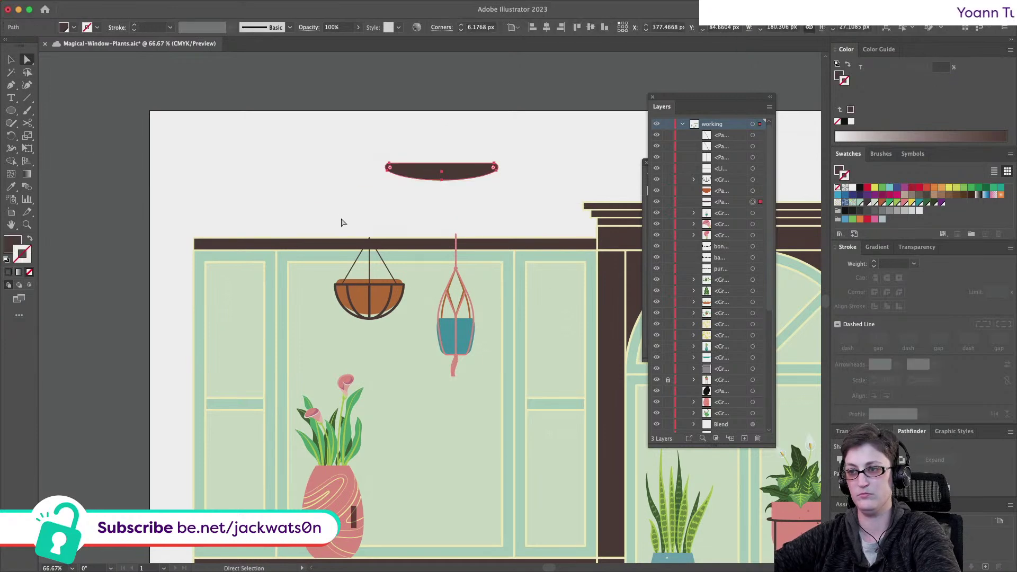
left_click_drag(341, 223, 375, 220)
Raise the top point of the trailing plant's hanger in the right-hand window above the brown window header
scroll(381, 218, "down", 4)
scroll(387, 217, "right", 6)
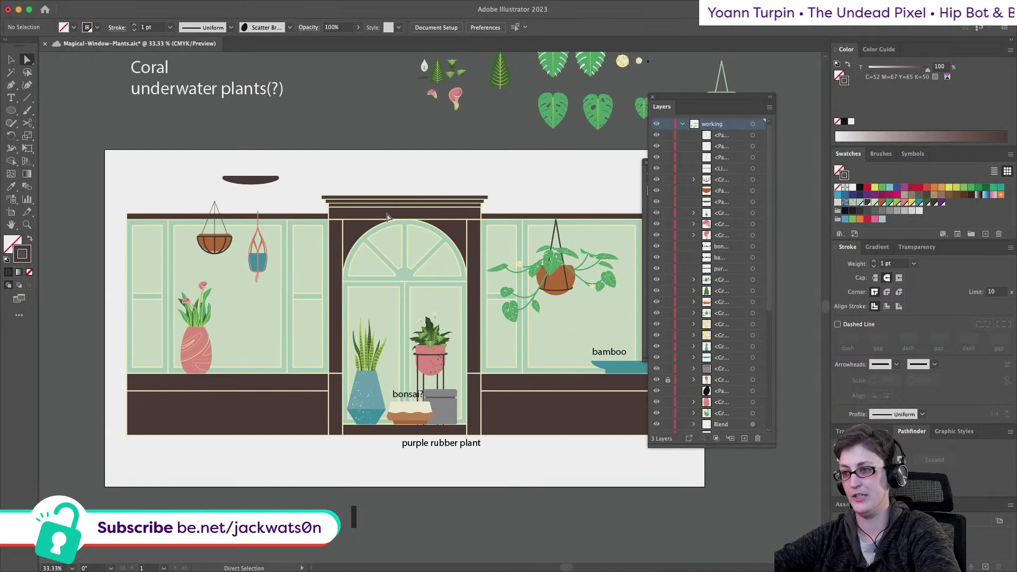
scroll(527, 217, "right", 2)
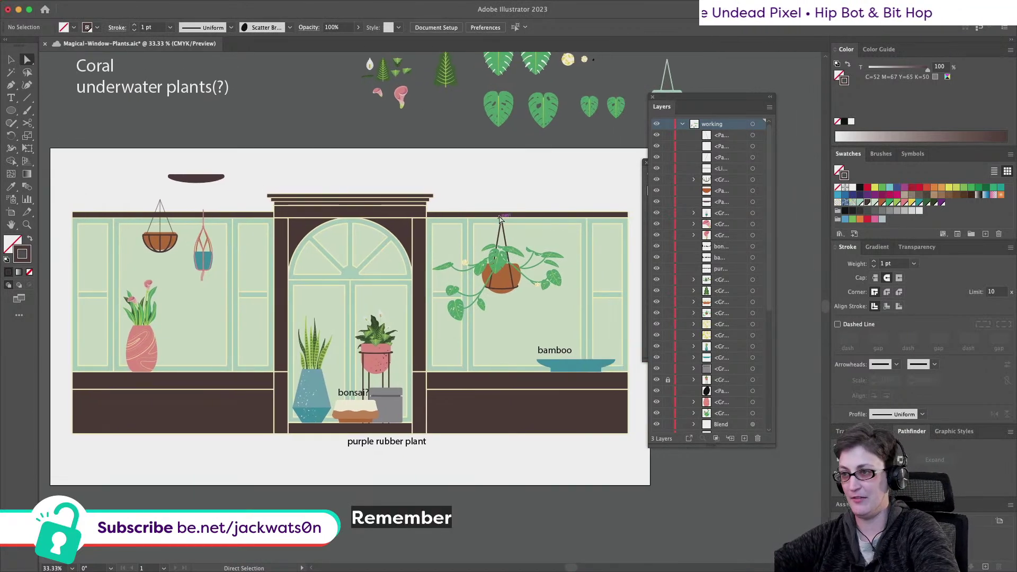
left_click(501, 219)
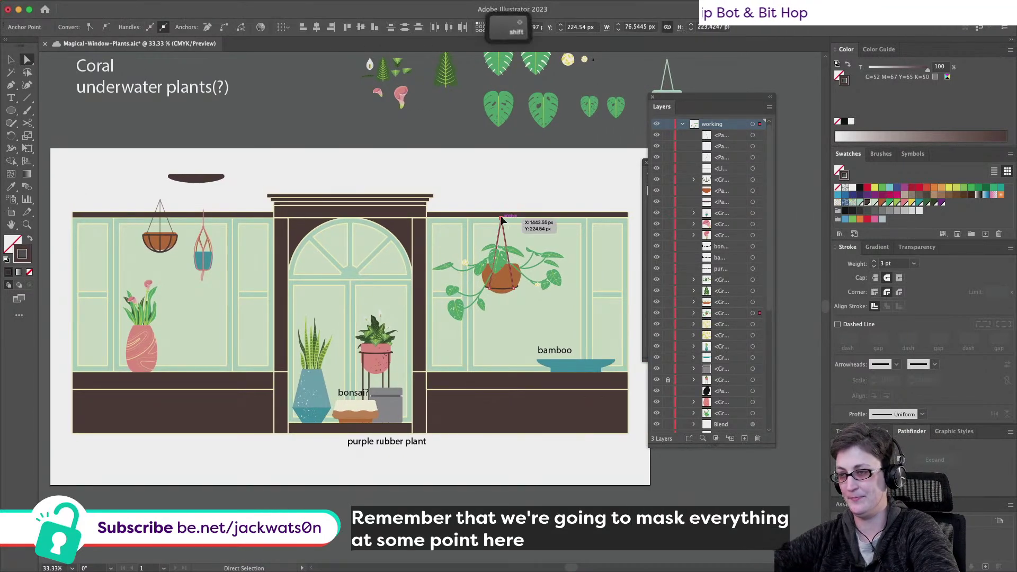
left_click(547, 199)
scroll(548, 200, "down", 1)
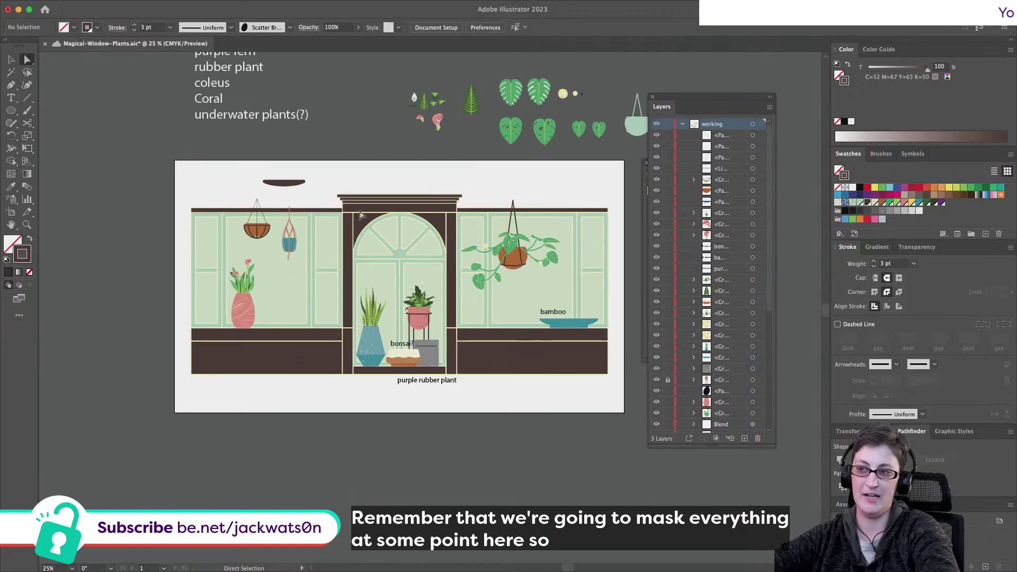
Group the orange bowl planter with its wire basket and hanger lines, and save the document
scroll(230, 227, "up", 2)
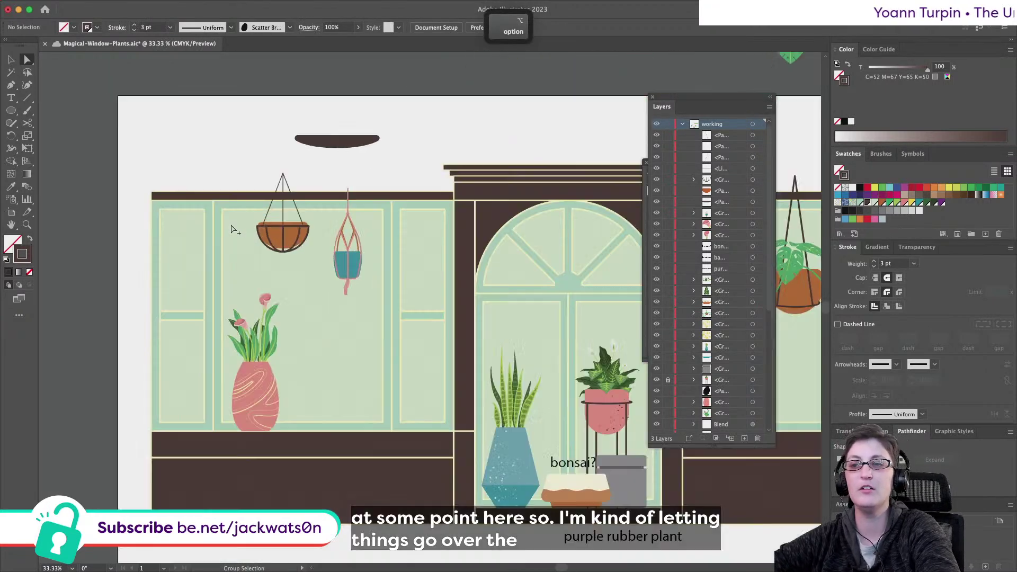
scroll(246, 239, "right", 1)
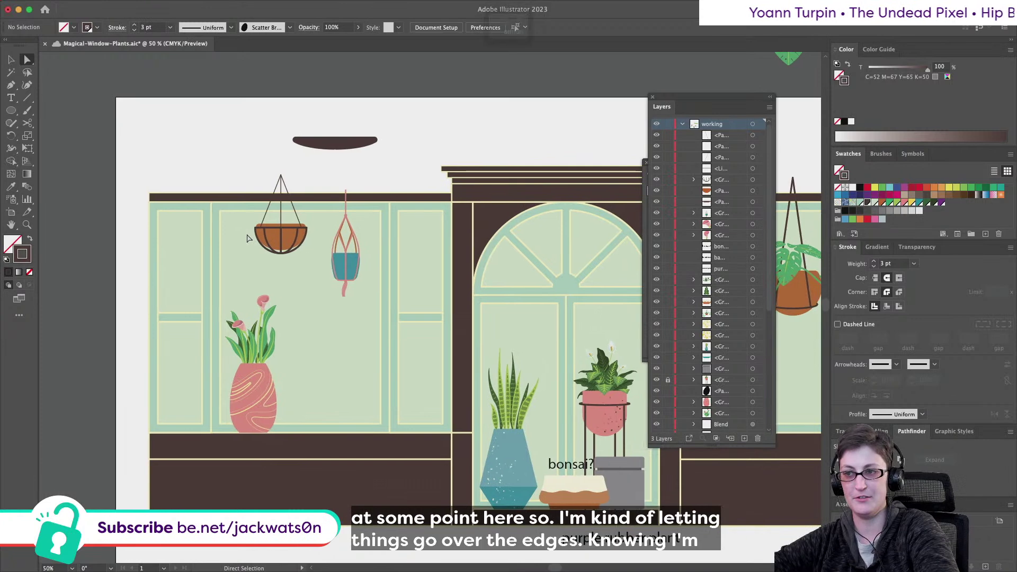
key("shift+super")
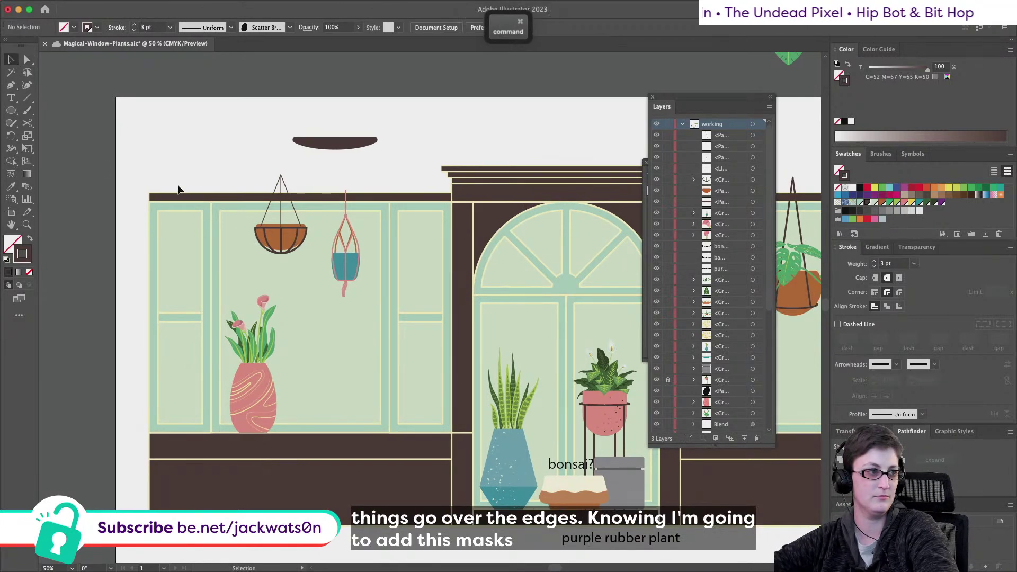
scroll(184, 190, "right", 10)
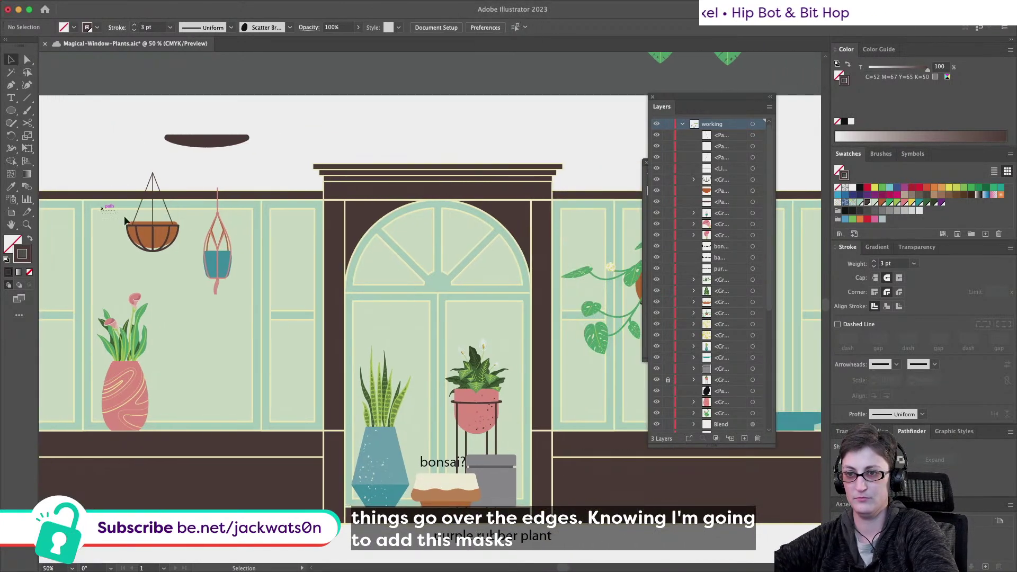
left_click(179, 257)
key("super+s")
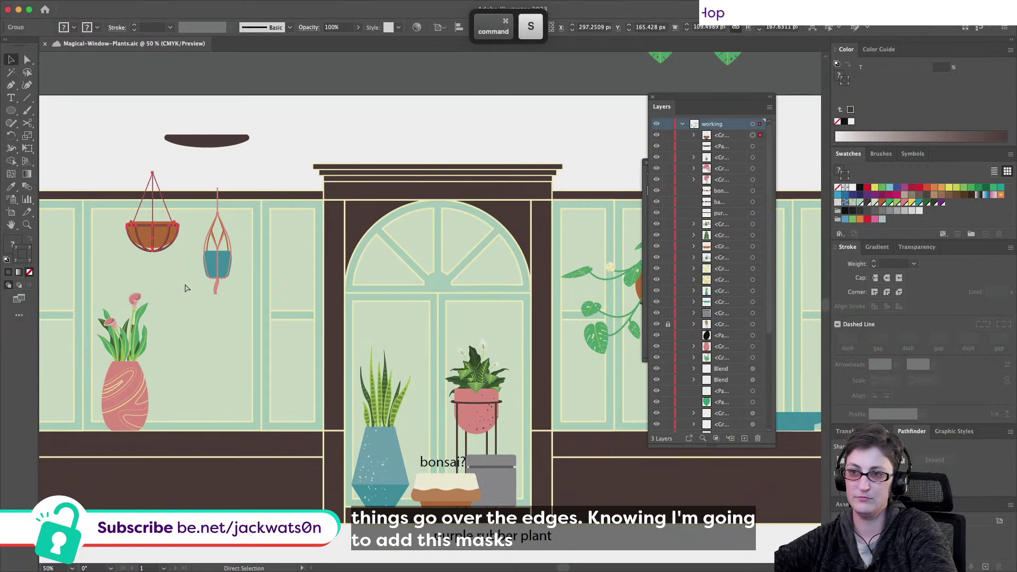
left_click(184, 283)
key("super+minus")
scroll(186, 284, "down", 2)
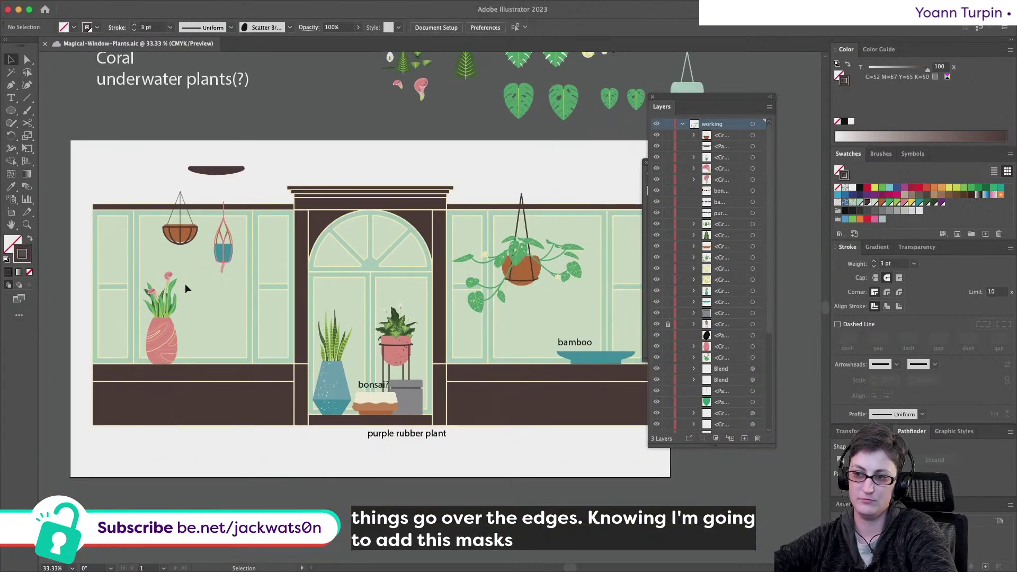
scroll(220, 302, "left", 2)
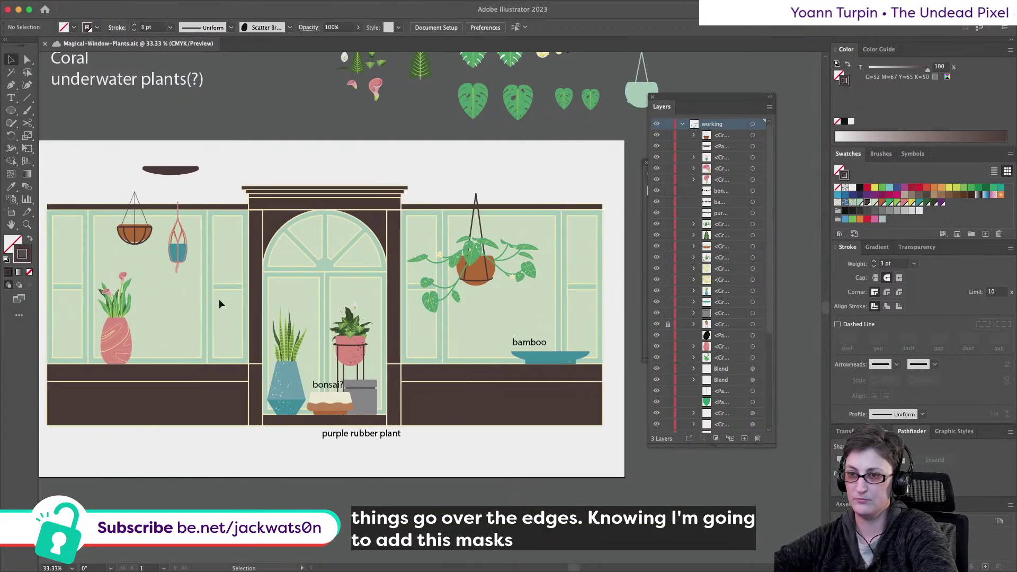
scroll(220, 304, "up", 2)
scroll(220, 304, "left", 2)
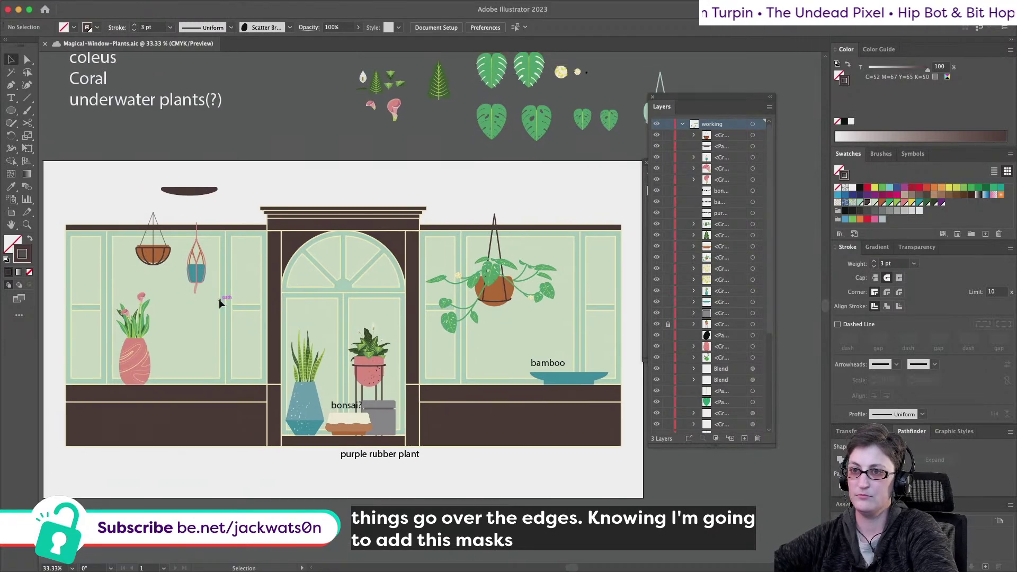
scroll(203, 306, "up", 2)
left_click(192, 249)
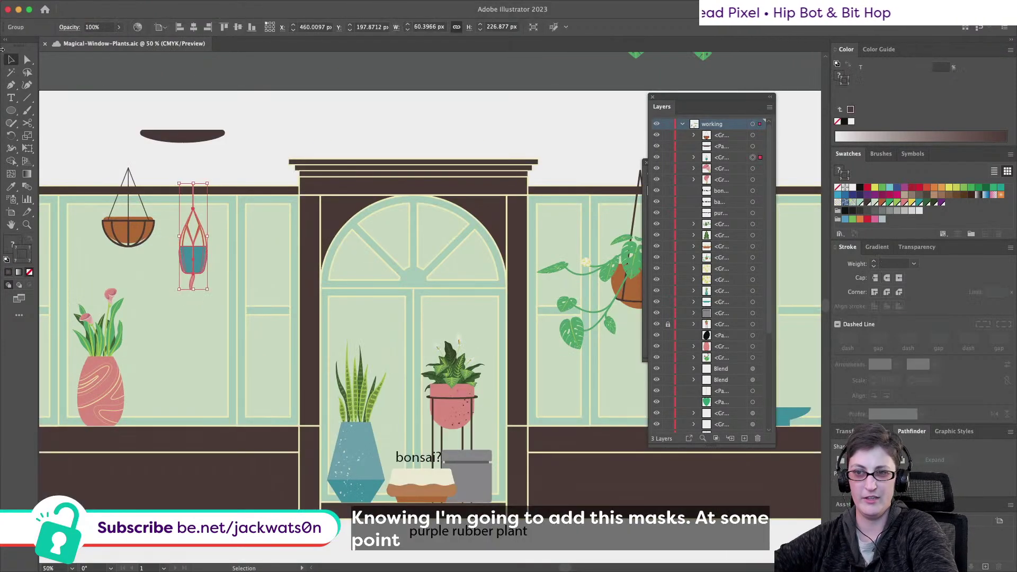
left_click(28, 60)
key("super+shift+a")
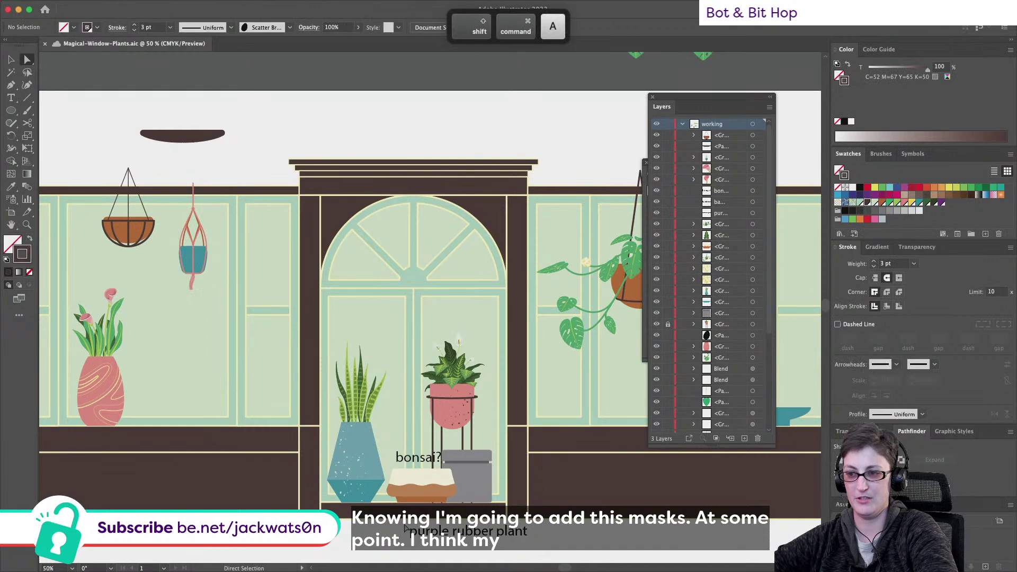
Reuse the blue floor vase's speckle stroke to draw a curved path down the teal hanging pot's right side and along its bottom
left_click(358, 465)
scroll(203, 241, "up", 5)
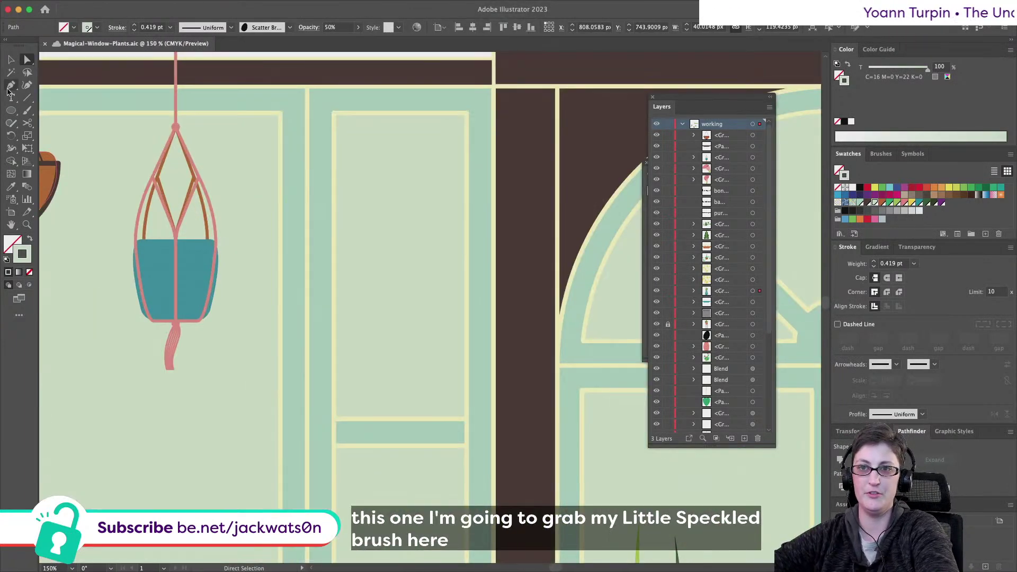
left_click(11, 86)
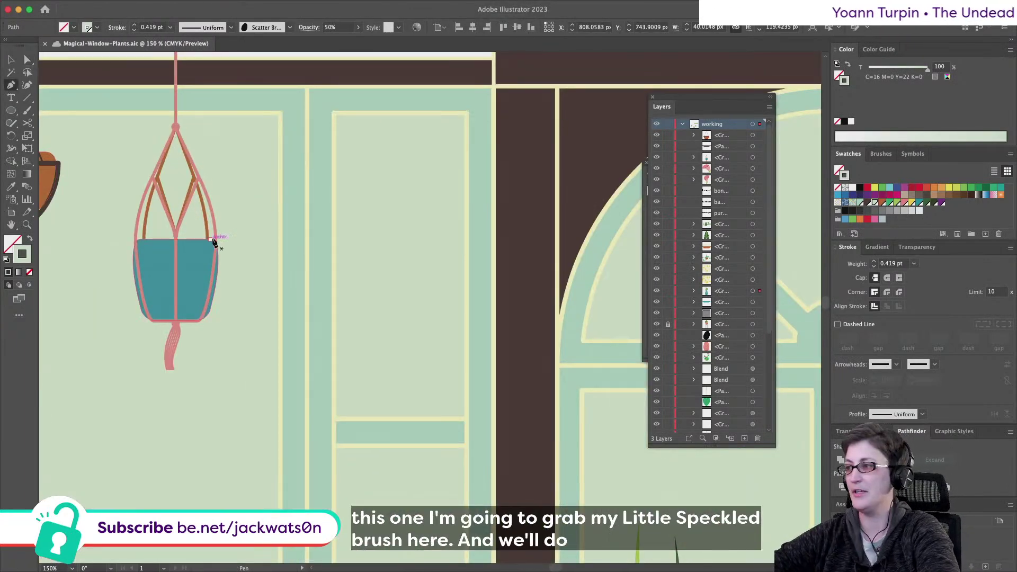
scroll(215, 238, "left", 5)
left_click(341, 311)
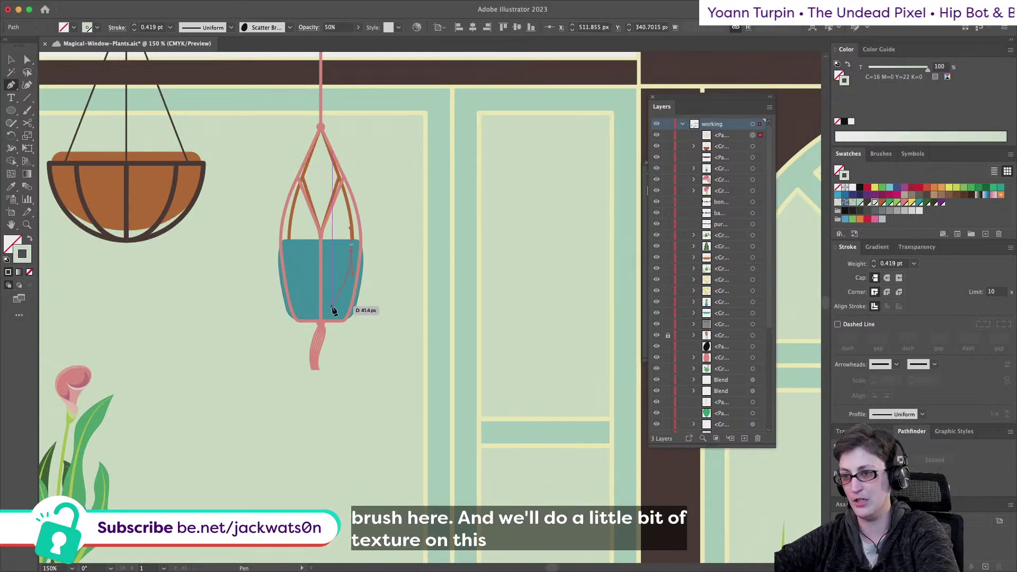
key("super+shift+a")
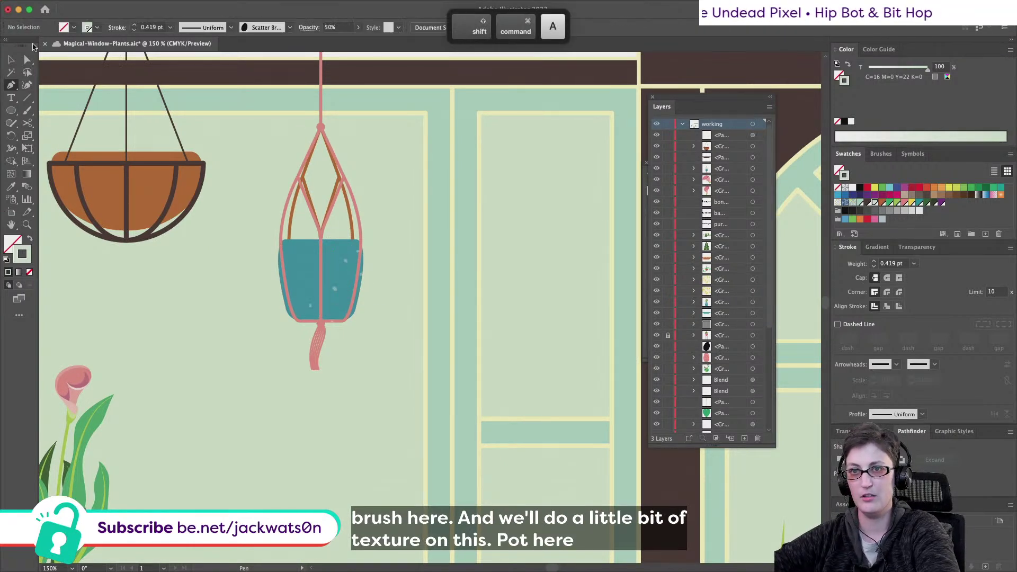
Reduce the teal pot's speckle path to a 0.24 pt stroke and adjust its position within the pot
left_click(27, 60)
left_click(347, 272)
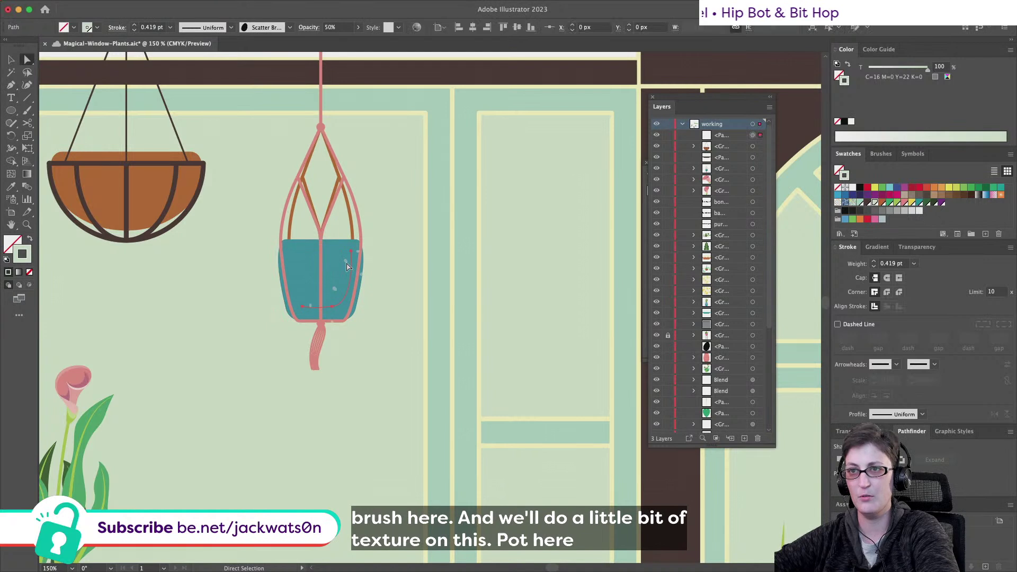
left_click(170, 27)
left_click(177, 38)
left_click_drag(356, 265, 345, 261)
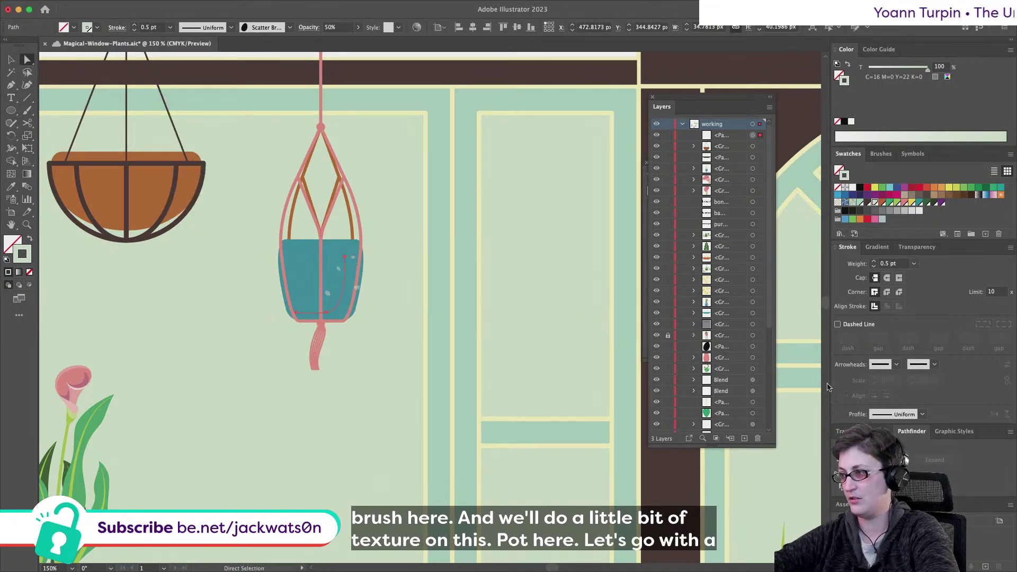
left_click(897, 262)
type(".24")
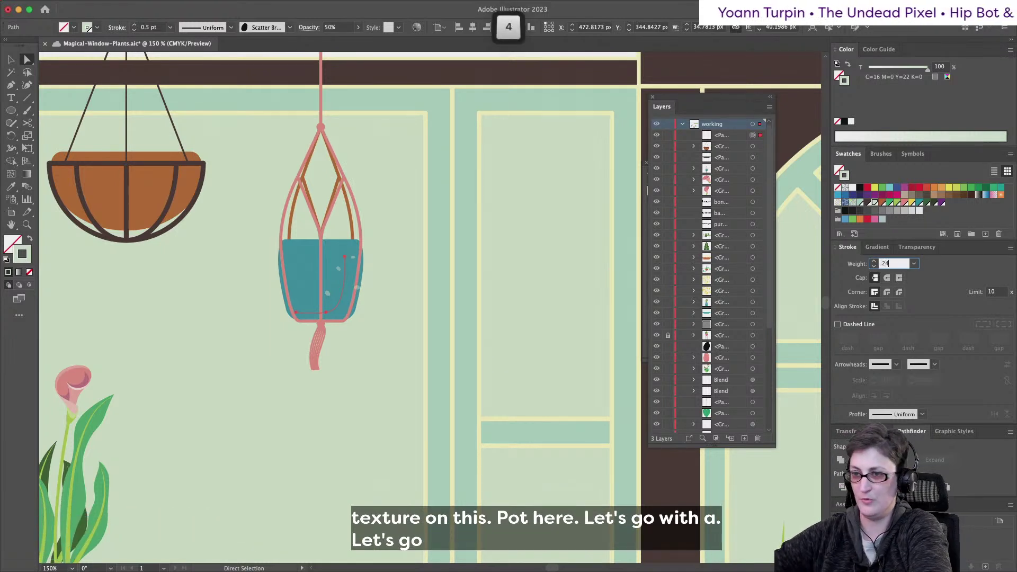
key("Tab")
key("super+shift+a")
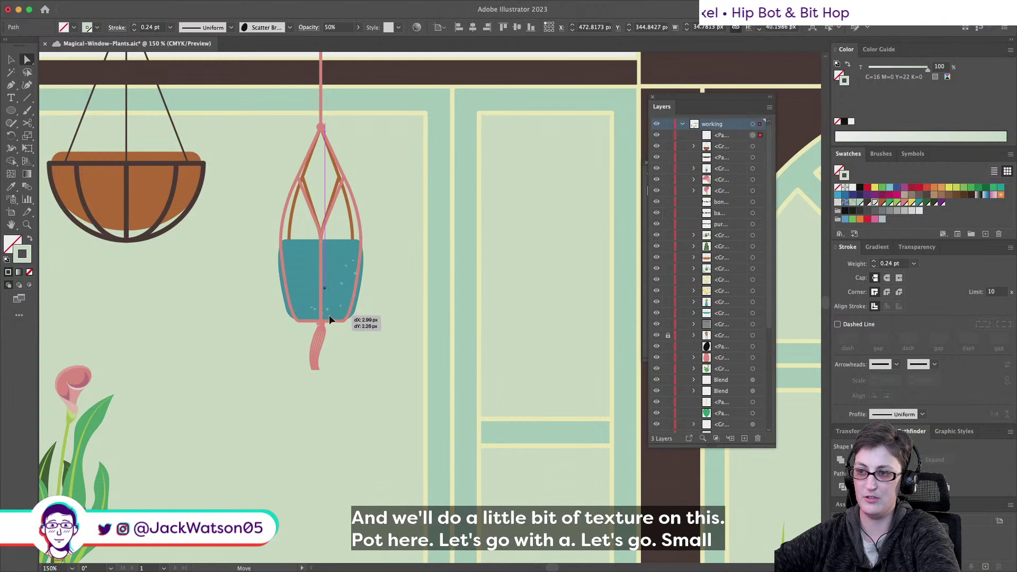
key("super+shift+a")
Draw a second, nearly horizontal speckle path across the lower part of the teal pot
scroll(339, 309, "up", 1)
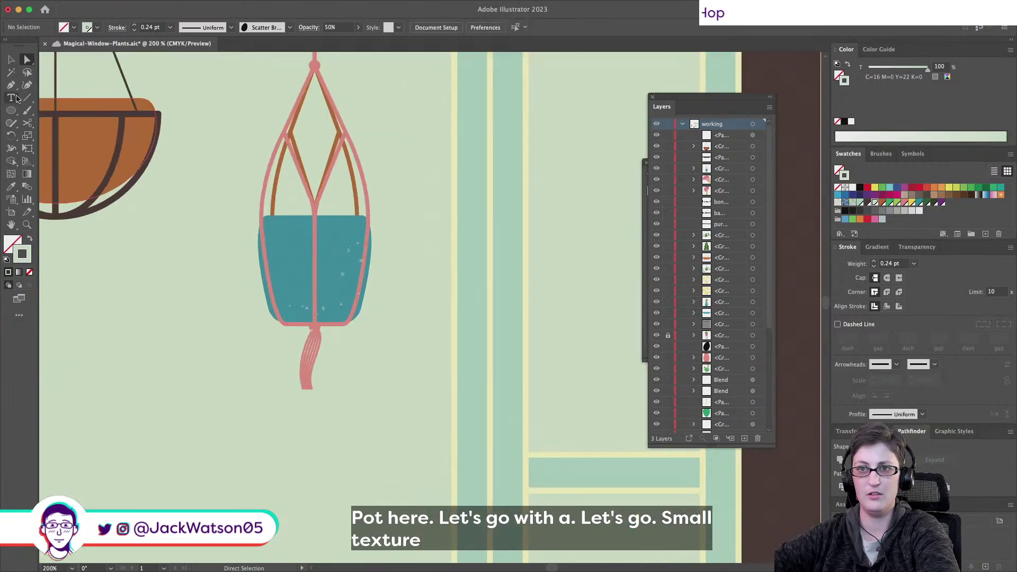
key("p")
left_click(353, 291)
left_click(302, 295)
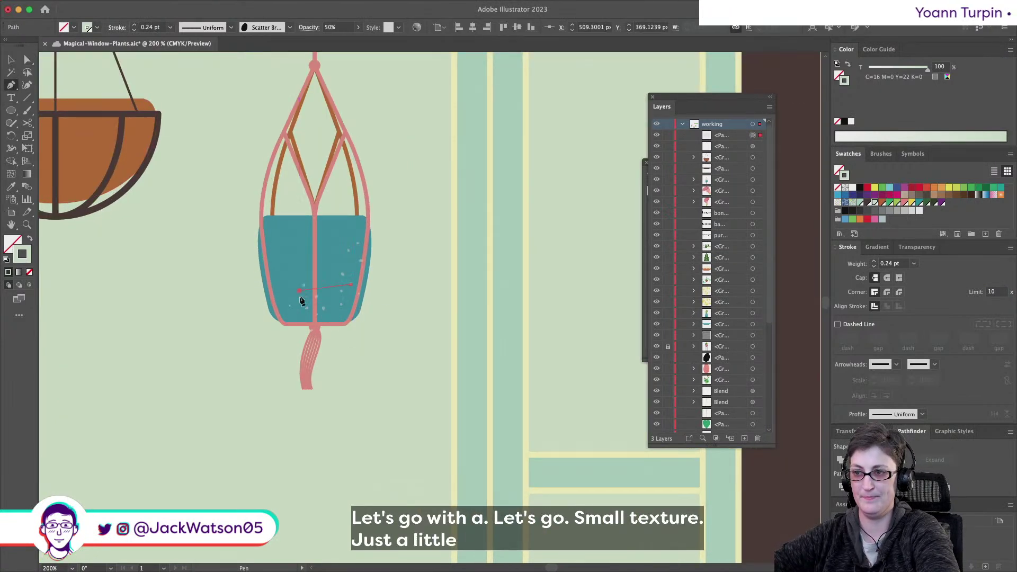
key("super+shift+a")
Recolour both speckle paths on the teal pot with the dark brown swatch
left_click(13, 61)
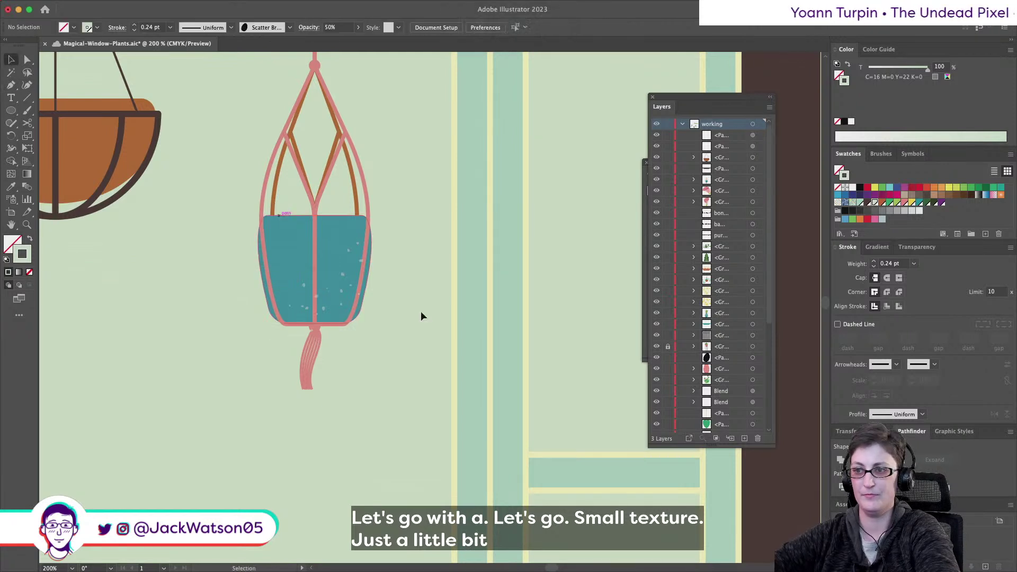
left_click(322, 294, "shift")
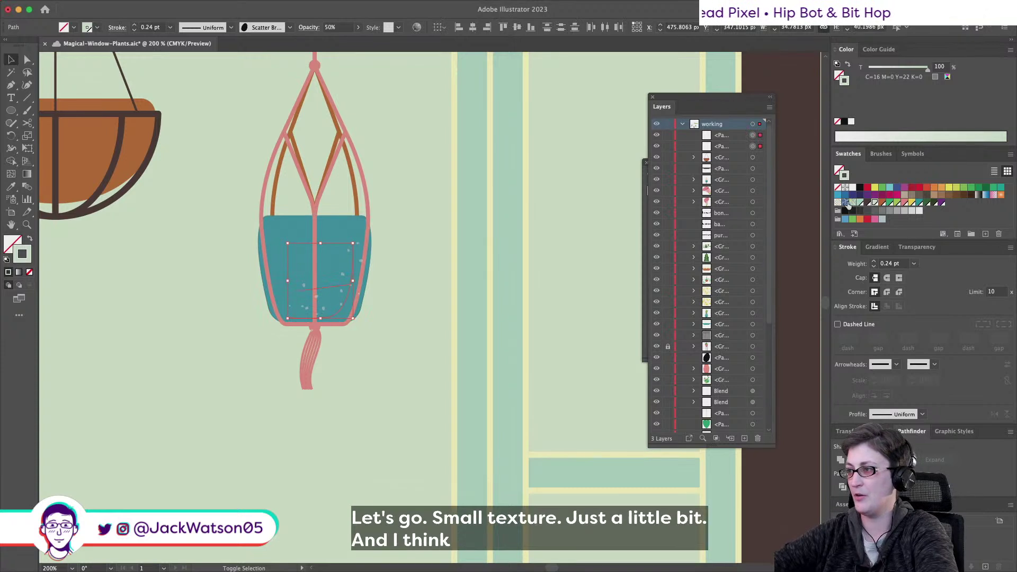
left_click(867, 202)
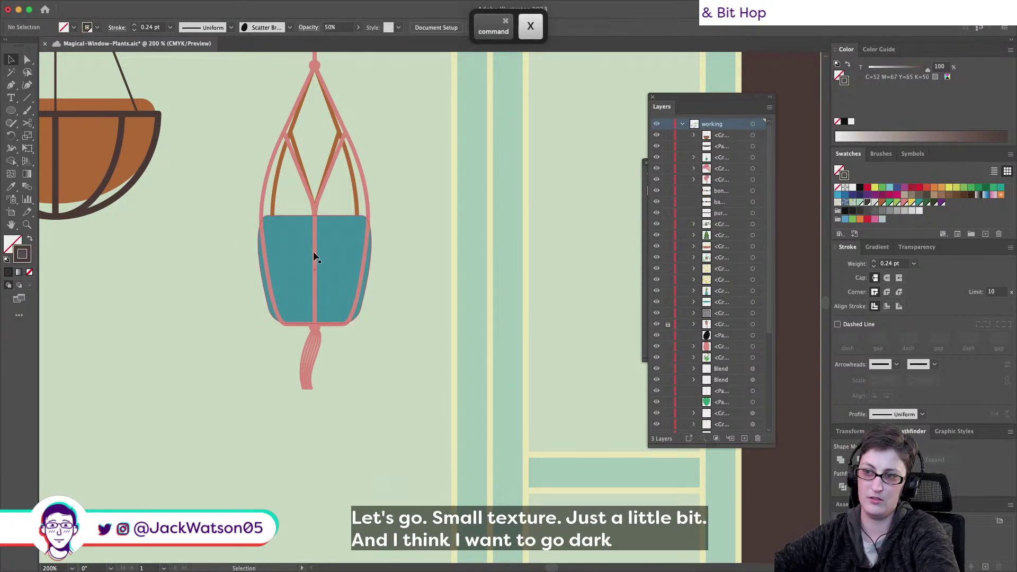
Cut the dark speckles and paste them inside the hanging pot's group, in front of the teal pot but behind the pink ropes
key("super+bracketleft")
key("super+bracketleft")
key("super+g")
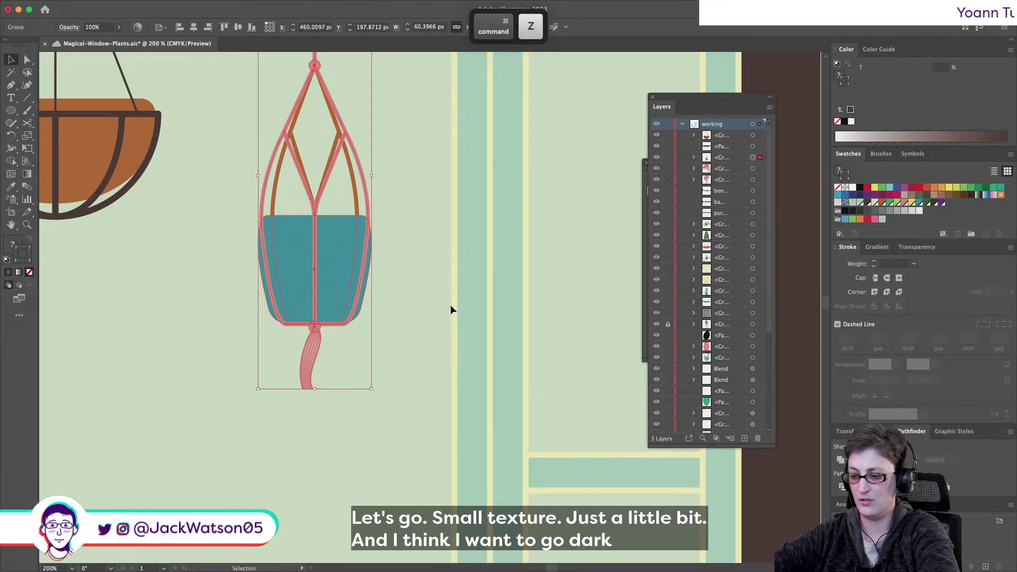
left_click(452, 306)
left_click(300, 281)
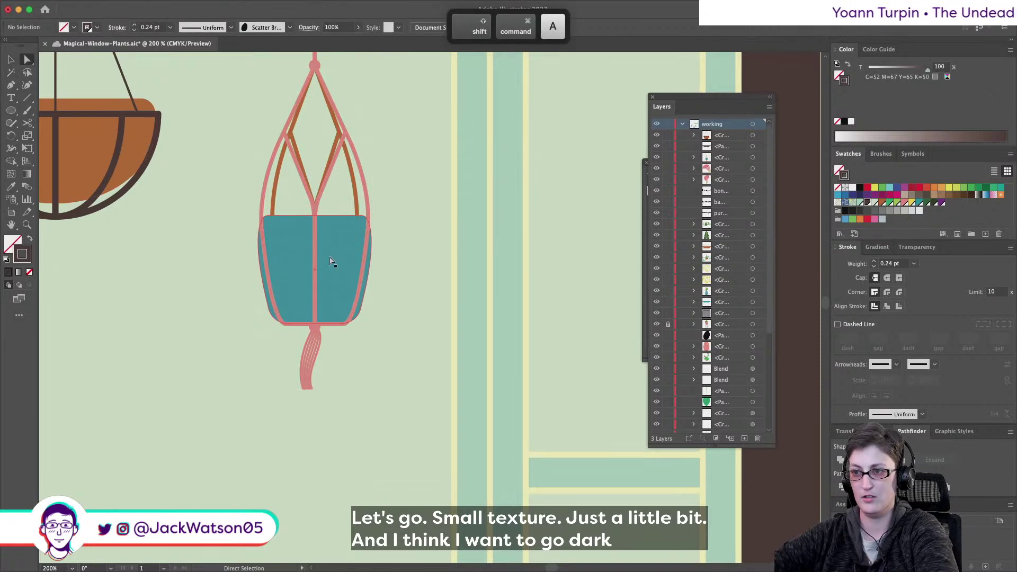
left_click(328, 255)
key("super+g")
left_click(419, 344)
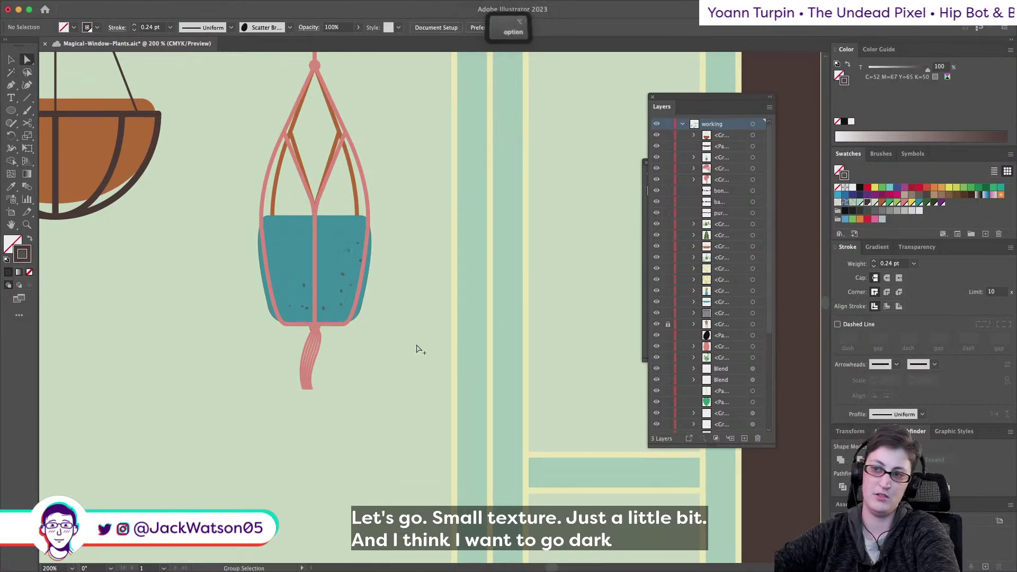
Examine the two hanging planters in the window and inspect the orange bowl shape for a possible texture
scroll(417, 347, "down", 3)
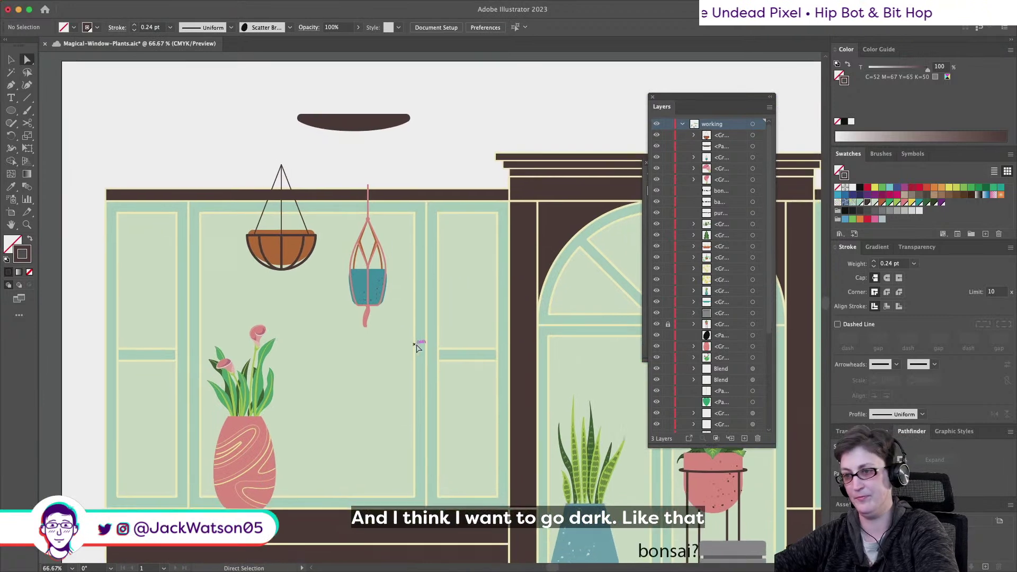
scroll(413, 324, "down", 1)
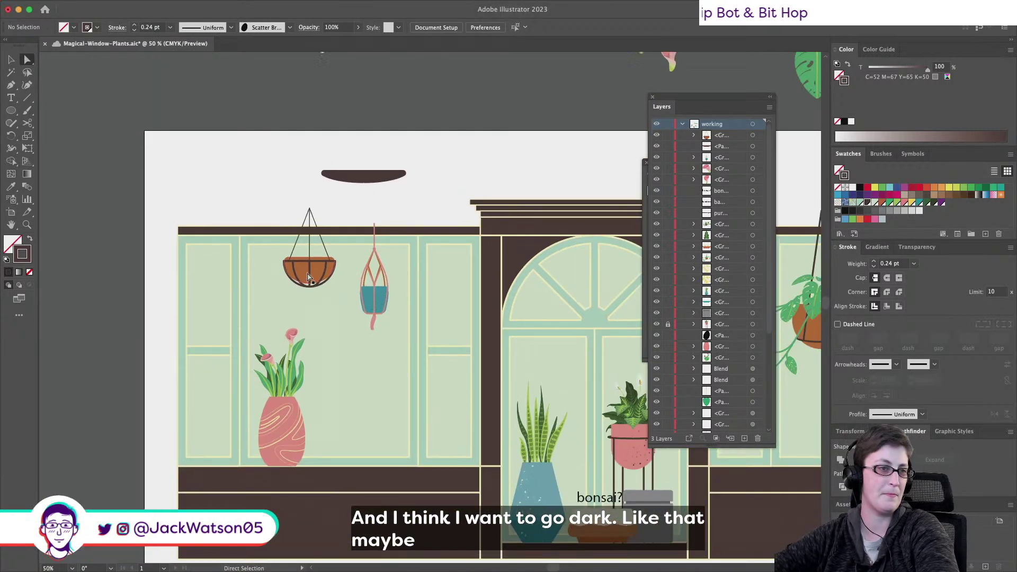
scroll(304, 260, "up", 1)
scroll(371, 363, "up", 2)
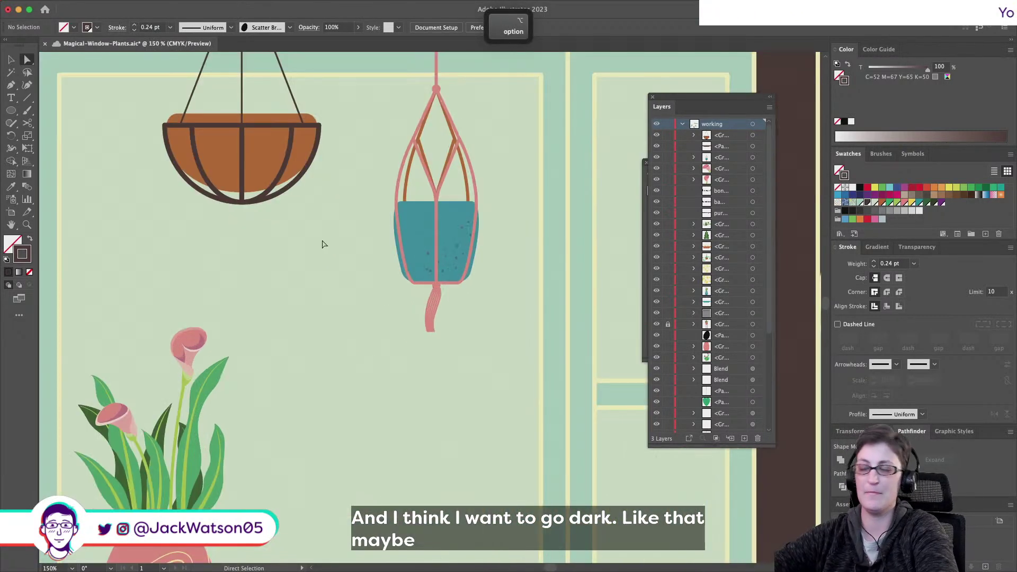
left_click(257, 168)
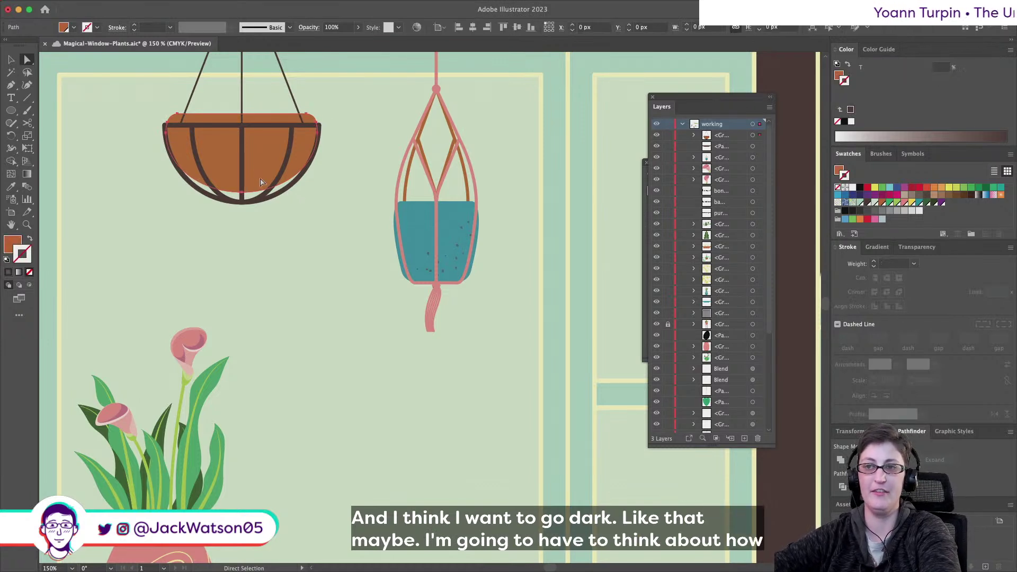
left_click(329, 280)
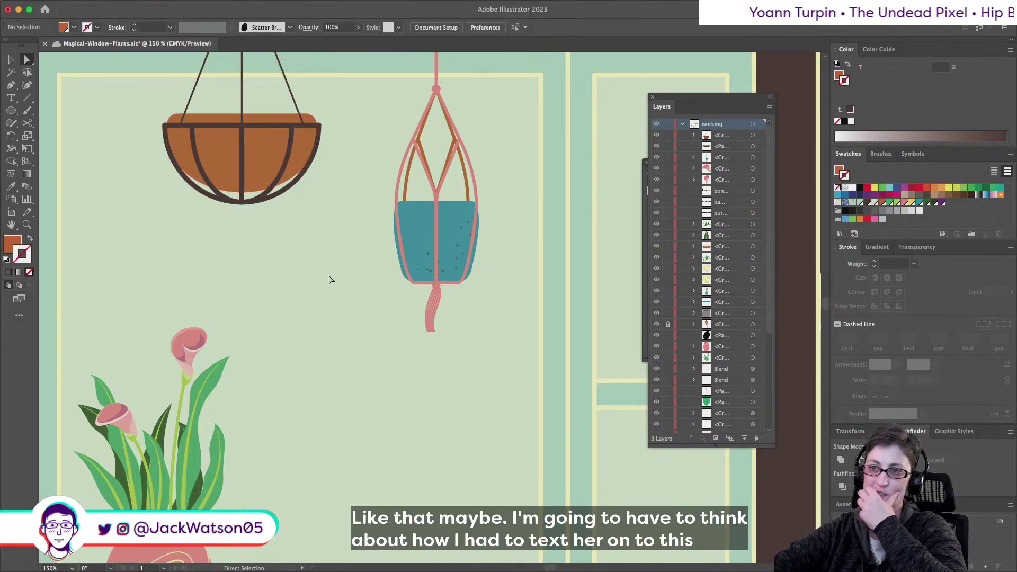
scroll(329, 279, "left", 2)
scroll(329, 279, "up", 2)
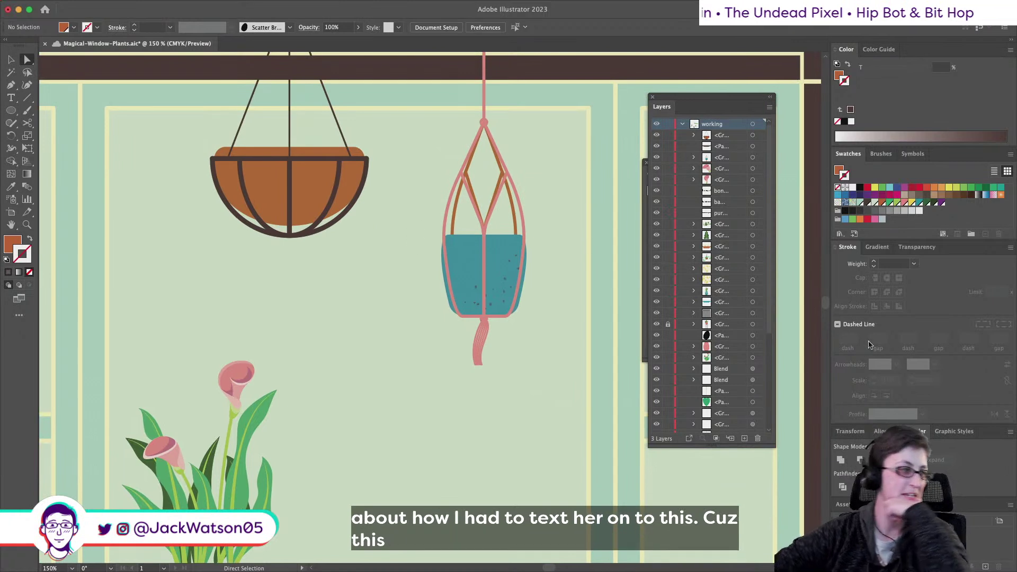
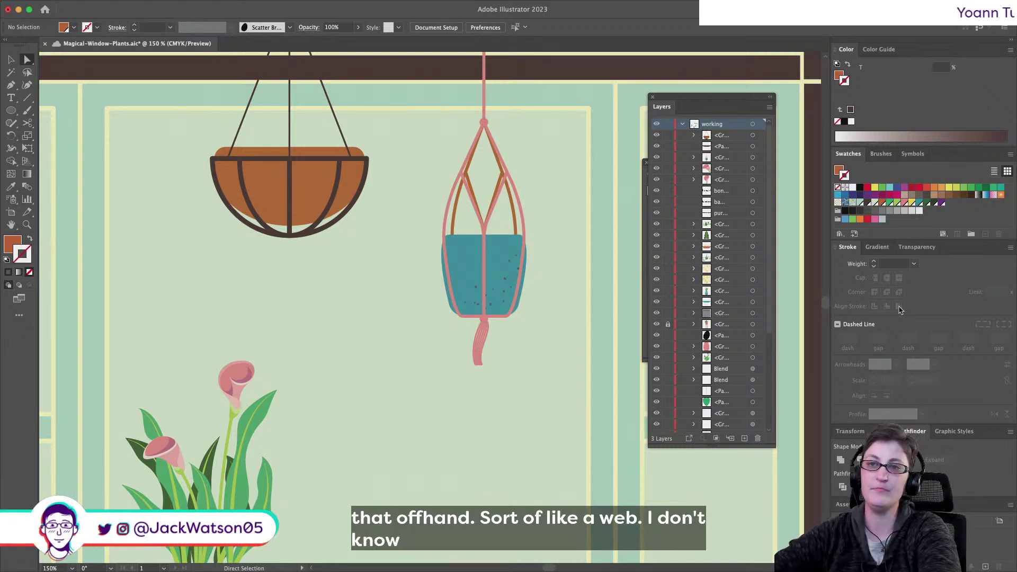
key("p")
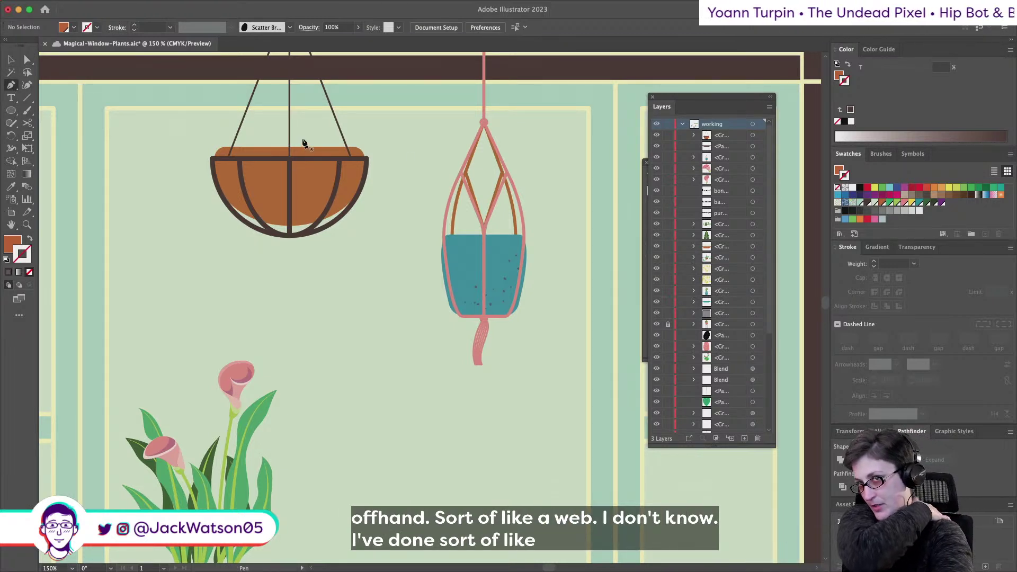
key("a")
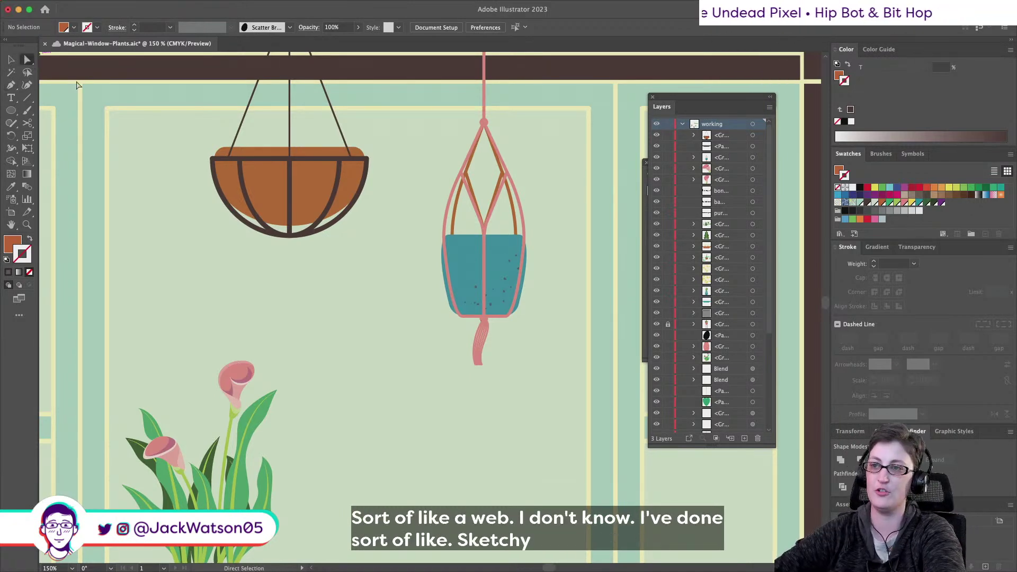
Paste a copy of the orange bowl directly in front of it and look through the effects for a sketchy texture
left_click(298, 190)
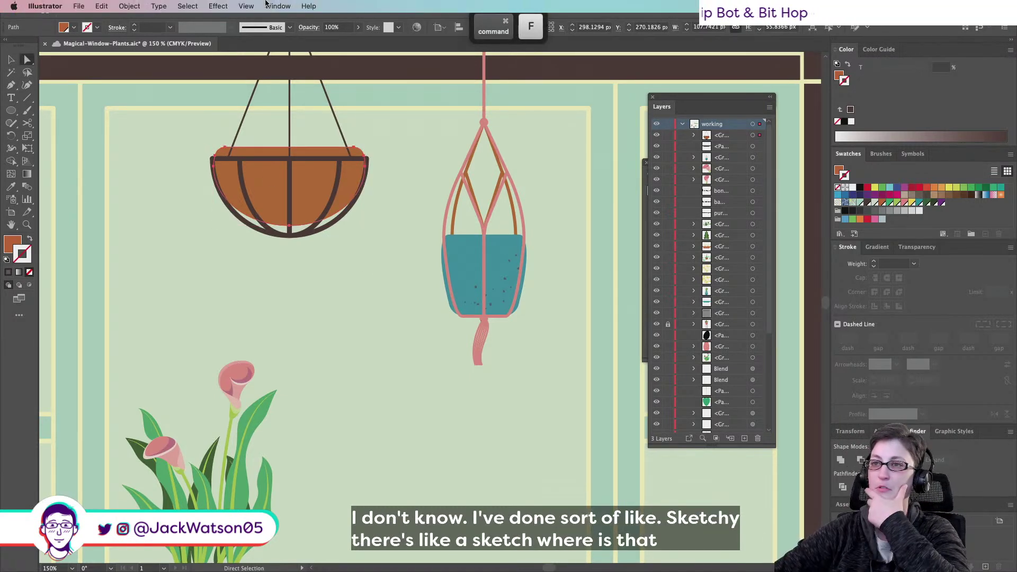
left_click(267, 4)
mouse_move(218, 6)
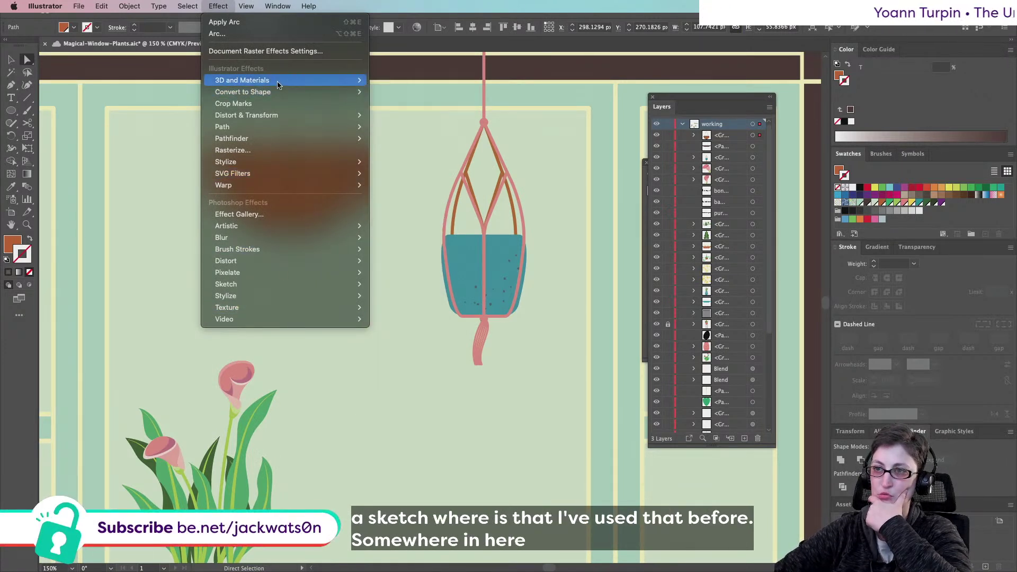
mouse_move(278, 85)
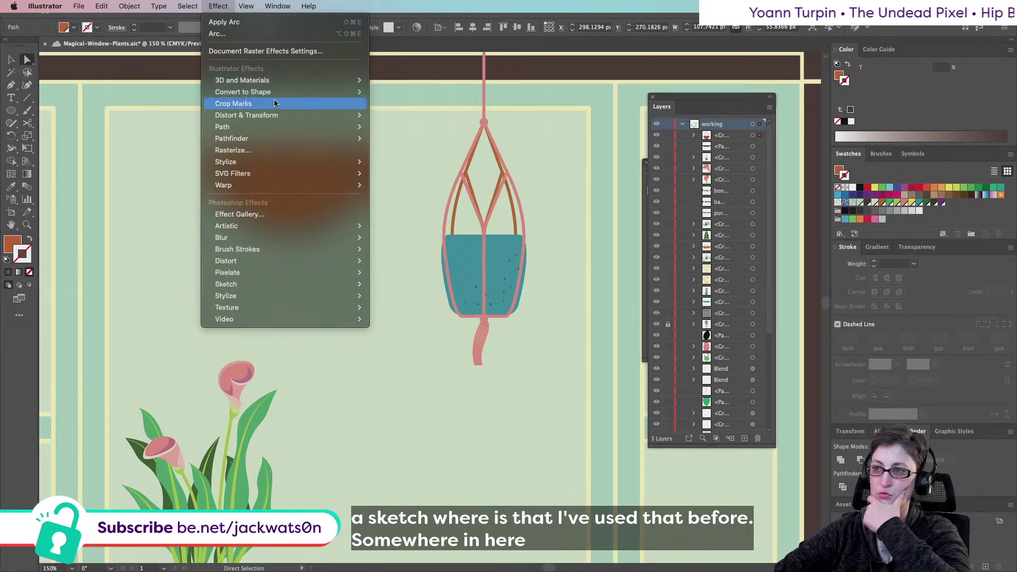
mouse_move(277, 115)
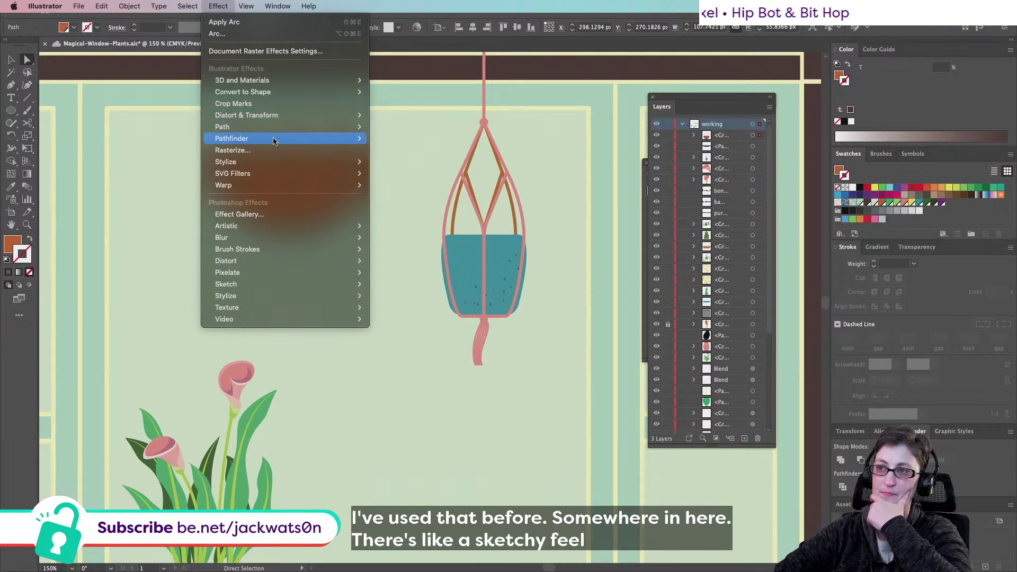
mouse_move(274, 141)
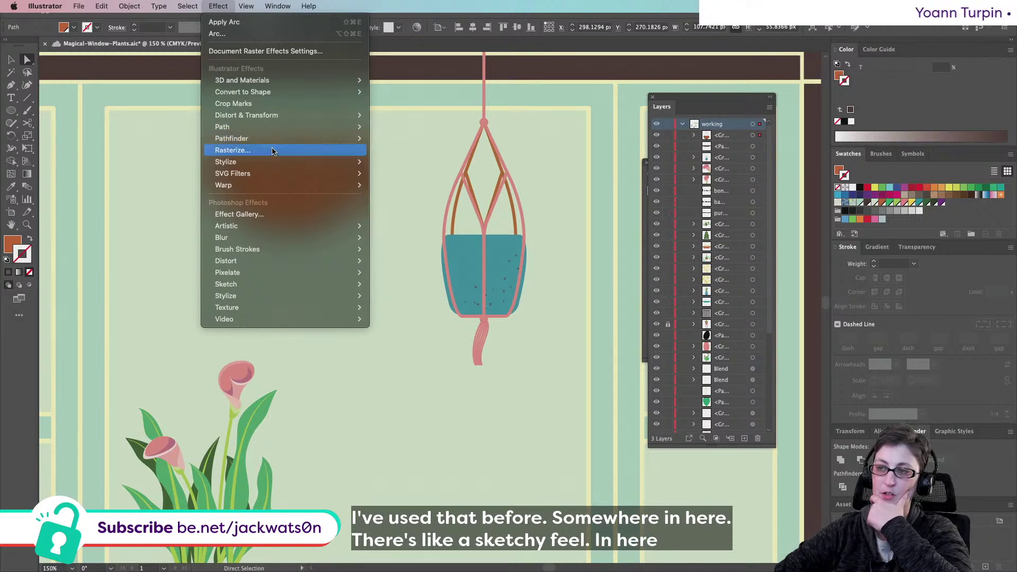
mouse_move(269, 160)
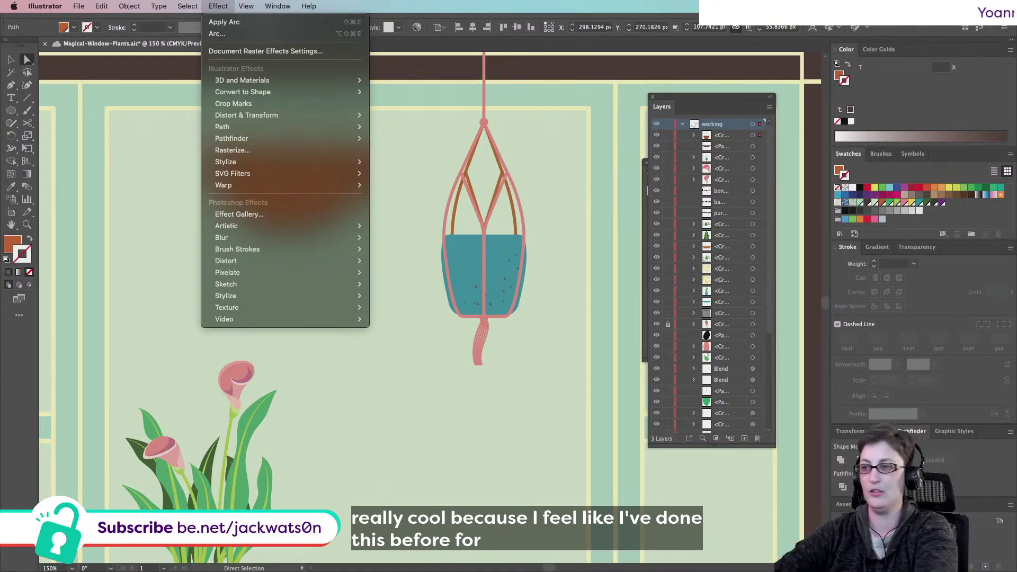
Shift the bowl copy sideways to check the duplicate, and undo the move
key("Left")
key("Left")
key("Left")
key("Escape")
key("super+z")
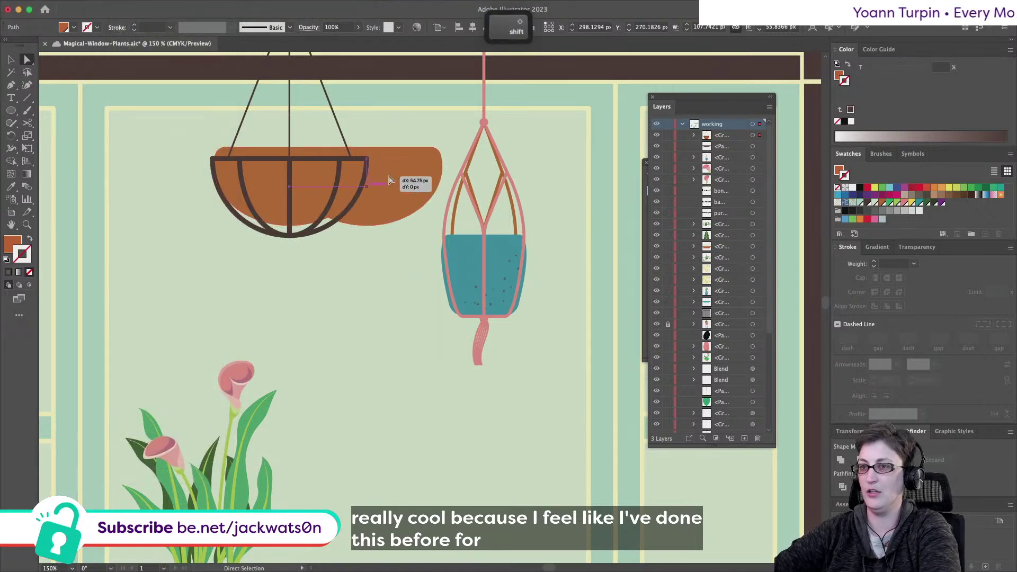
key("super+z")
left_click(312, 6)
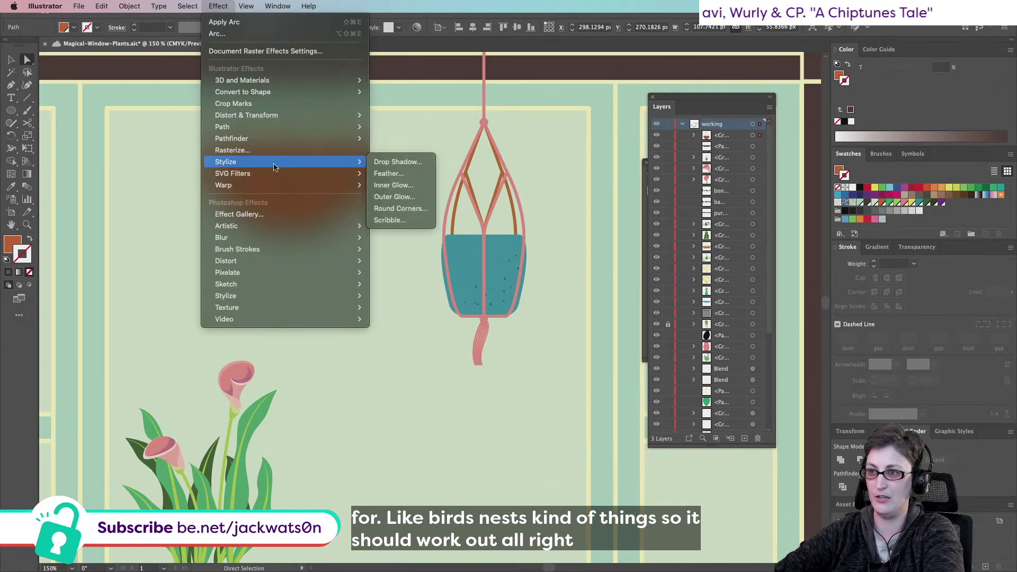
left_click(370, 220)
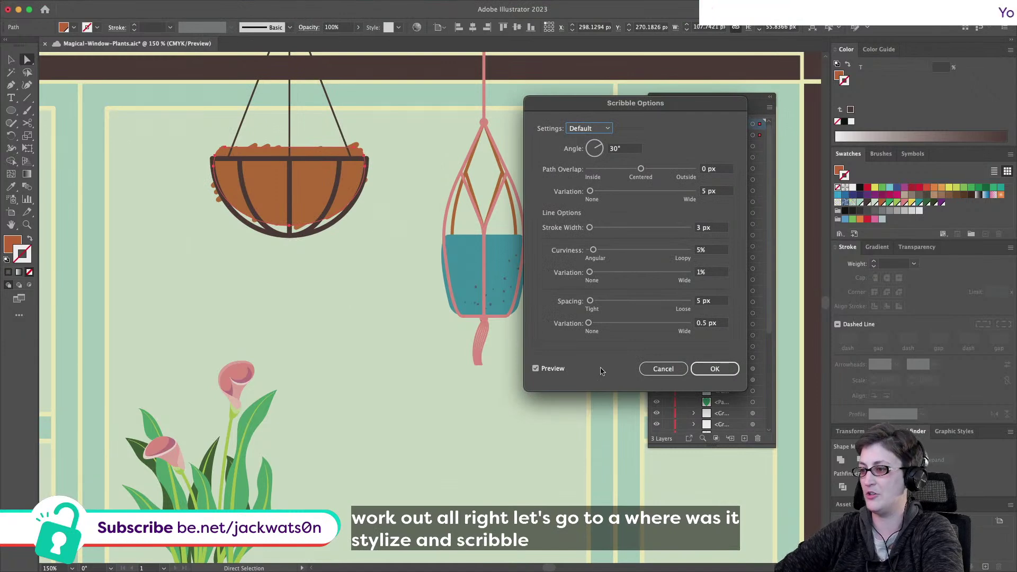
left_click(663, 368)
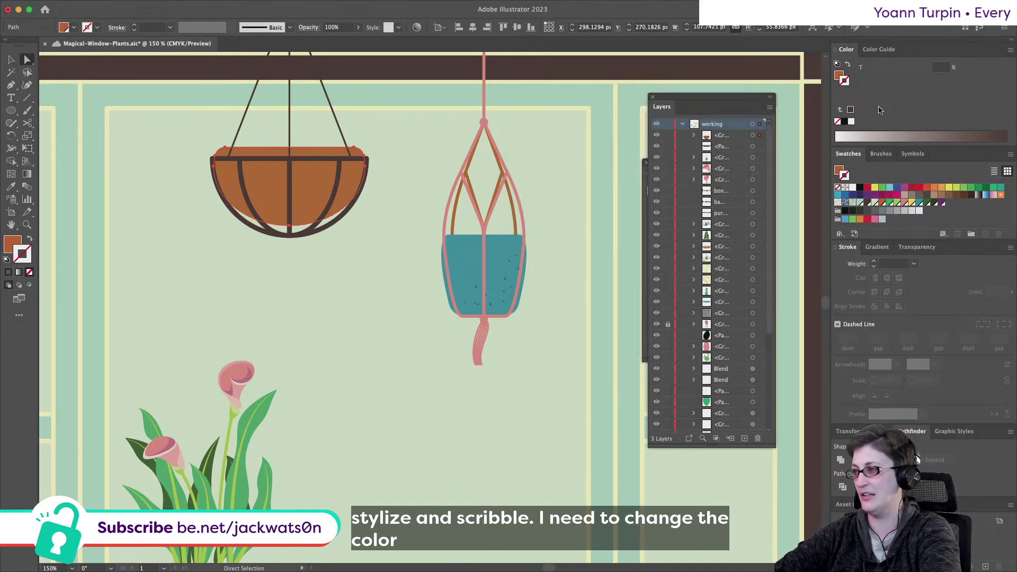
Fill the bowl copy with the yellow swatch and start the Scribble effect on it
left_click(912, 204)
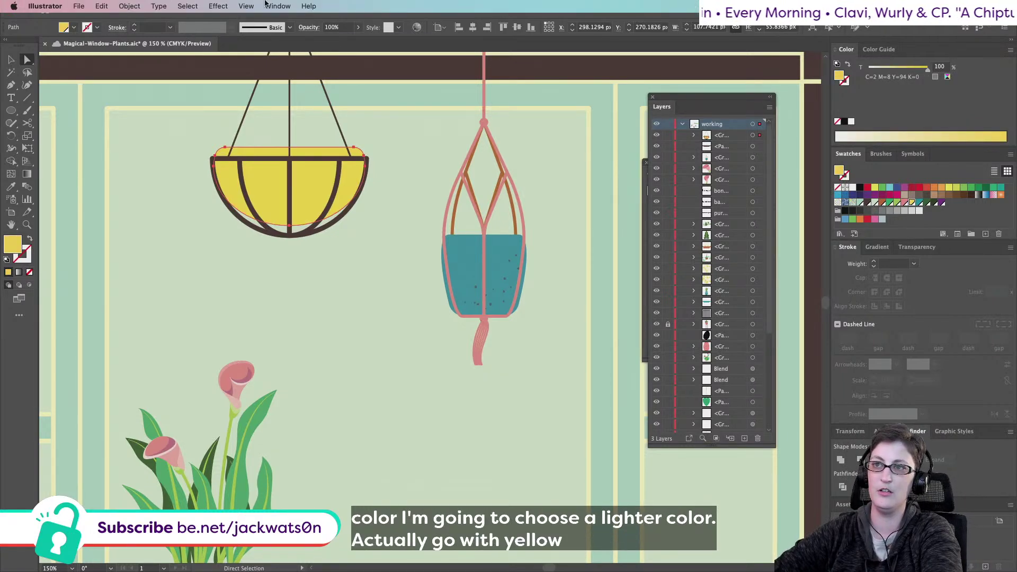
left_click(217, 6)
mouse_move(245, 163)
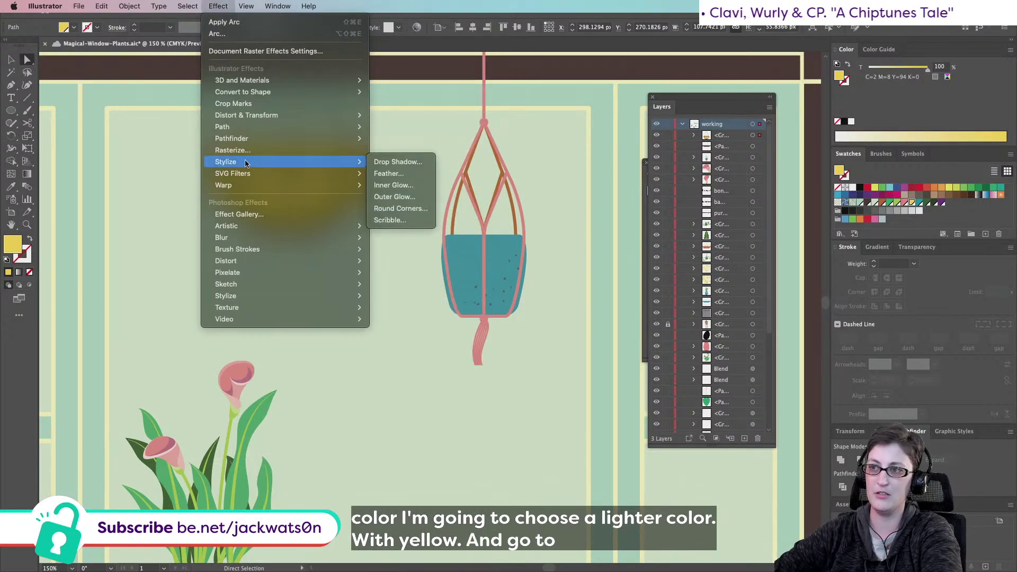
left_click(407, 220)
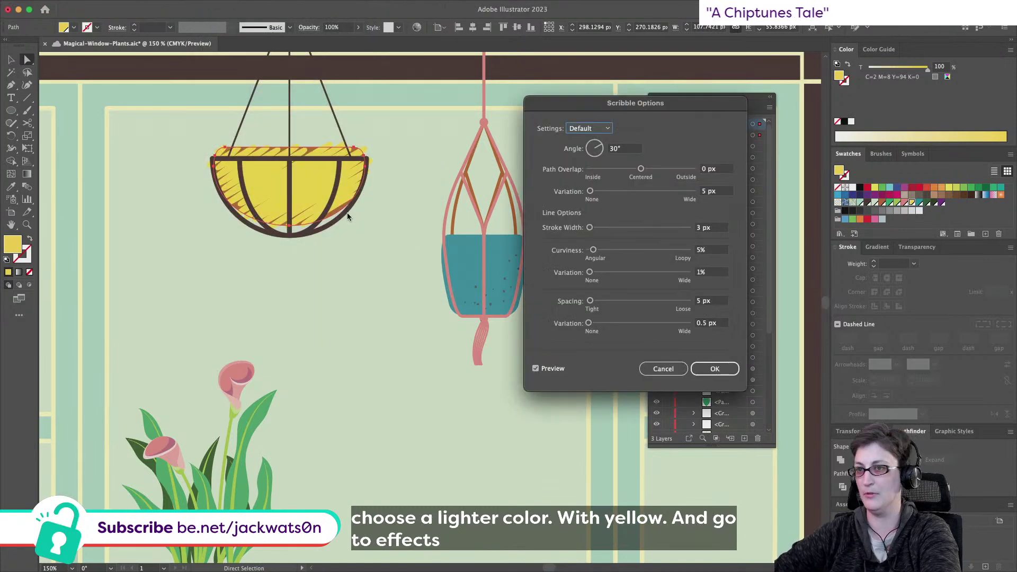
Preview the Childlike, Dense, Moiré, Sharp and Sketch scribble presets on the yellow bowl copy
left_click(597, 129)
left_click(591, 165)
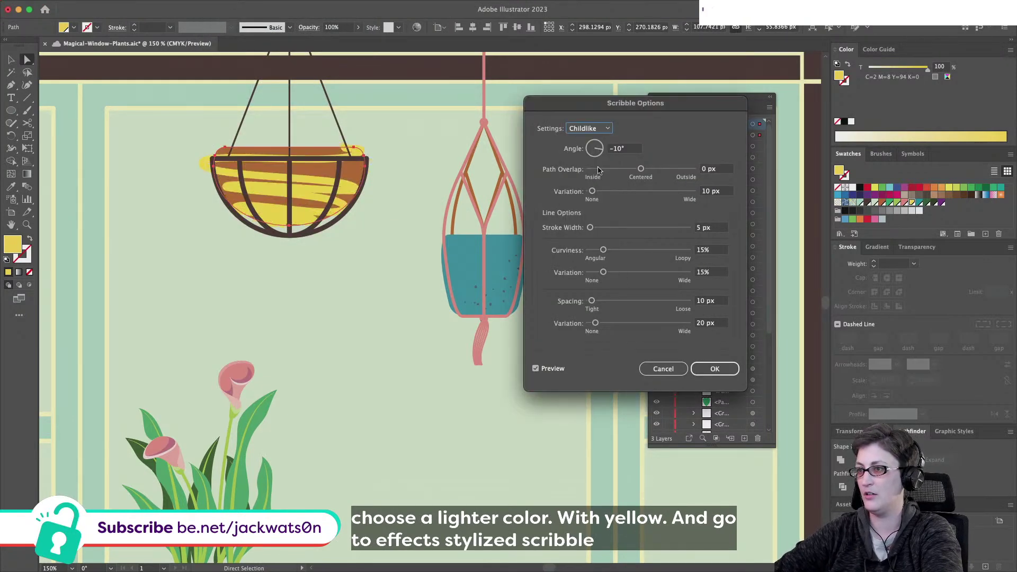
left_click(597, 128)
left_click(586, 178)
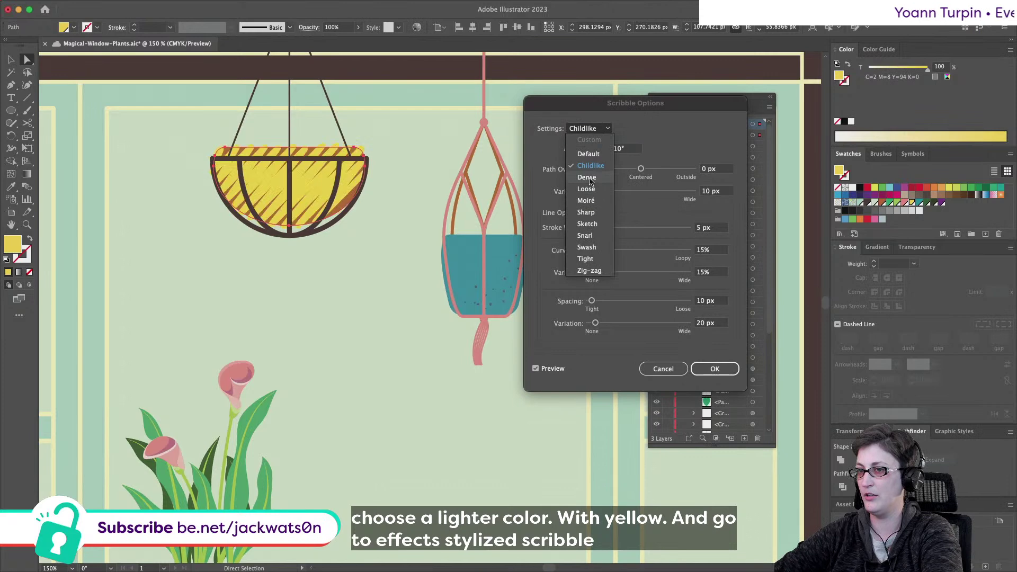
left_click(597, 128)
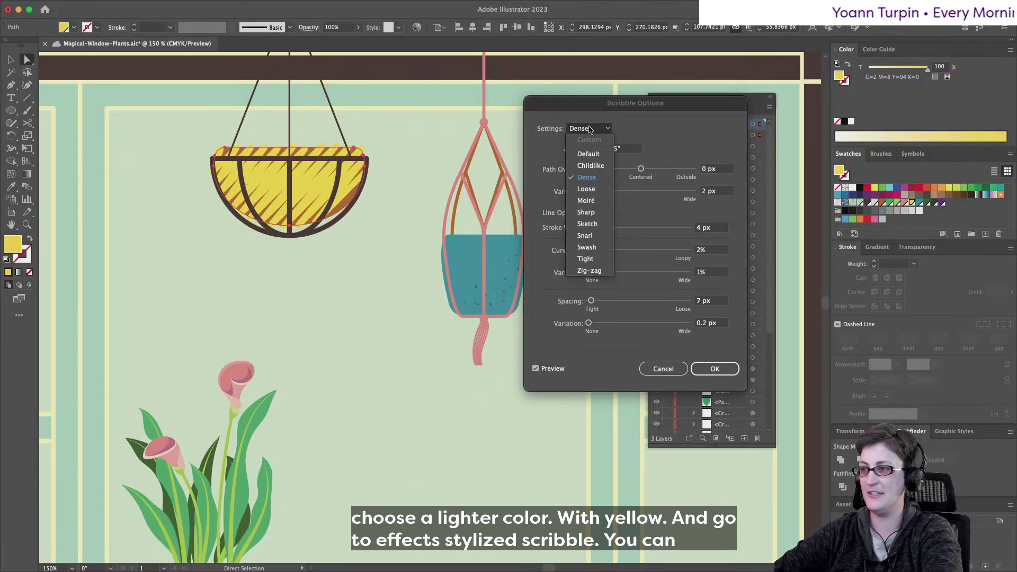
left_click(586, 200)
left_click(589, 128)
left_click(587, 200)
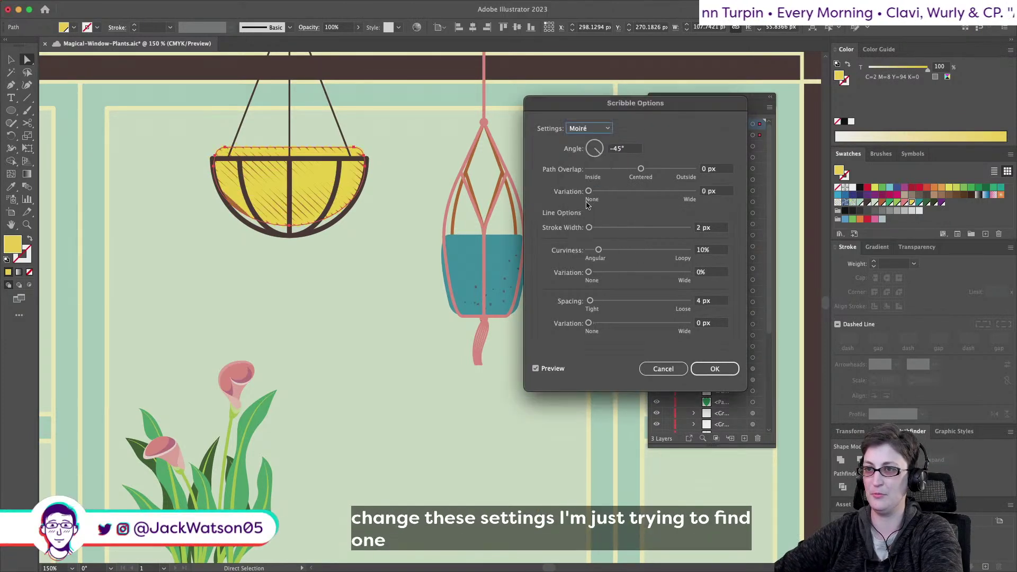
left_click(587, 128)
left_click(588, 213)
left_click(591, 127)
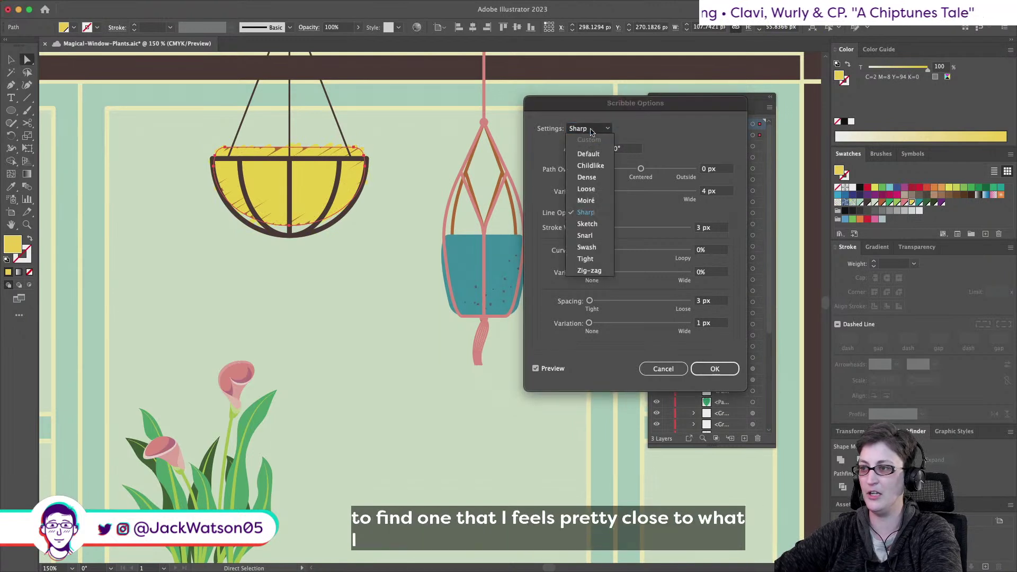
left_click(592, 227)
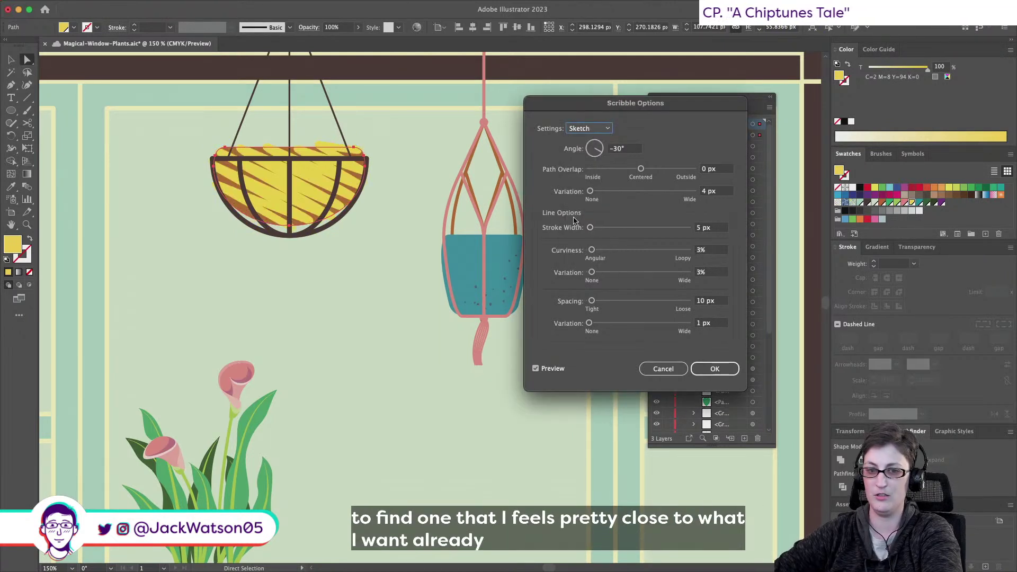
Preview the Snarl, Swash, Tight and Zig-zag scribble presets on the yellow bowl copy
left_click(582, 129)
left_click(584, 228)
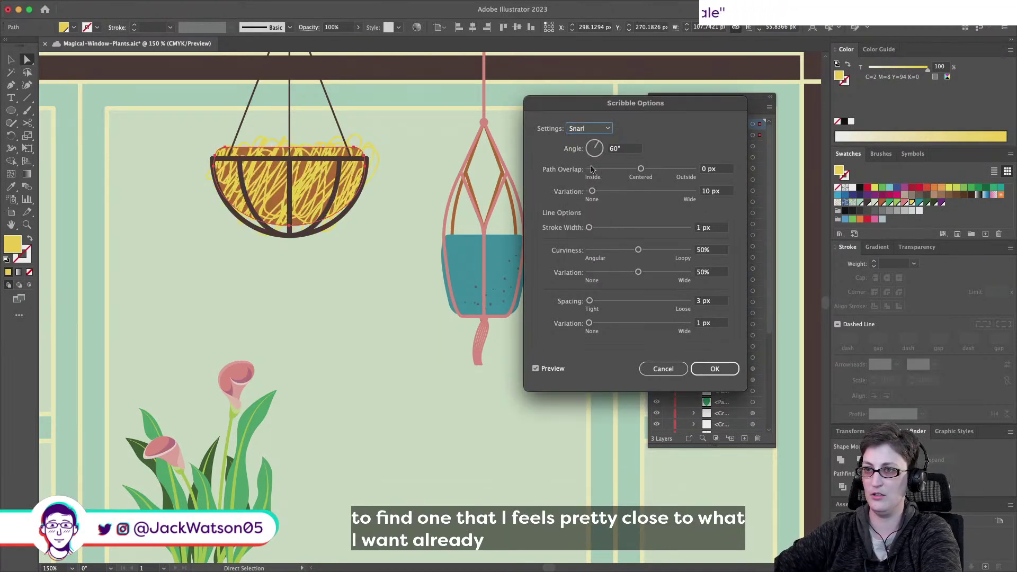
left_click(584, 131)
left_click(587, 247)
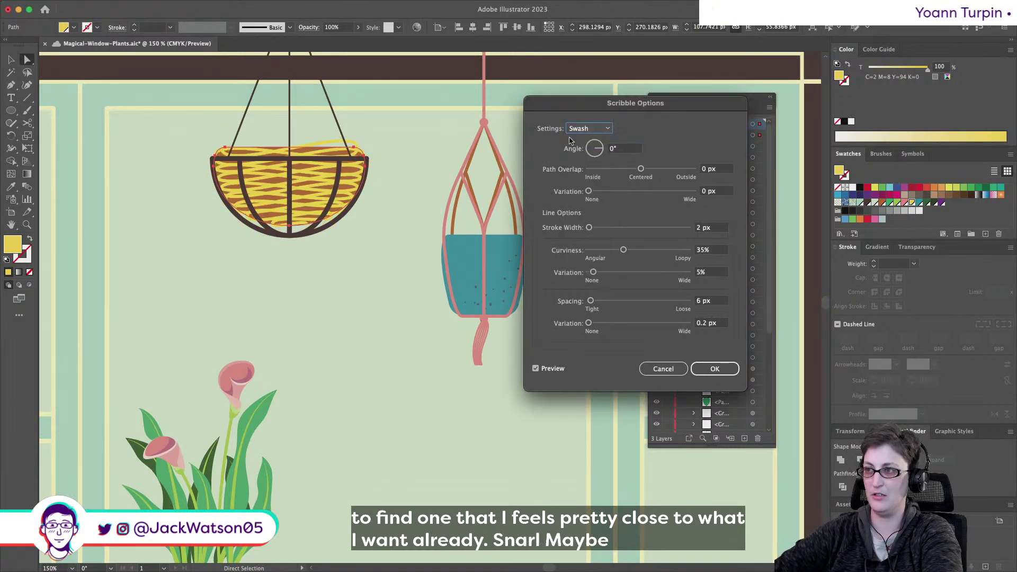
left_click(589, 128)
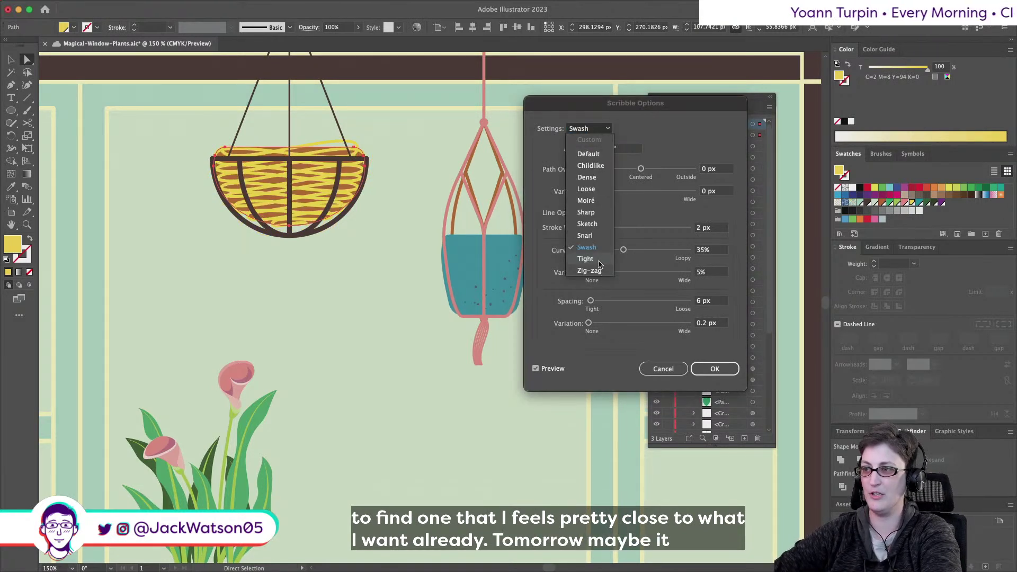
left_click(600, 260)
left_click(600, 129)
left_click(593, 271)
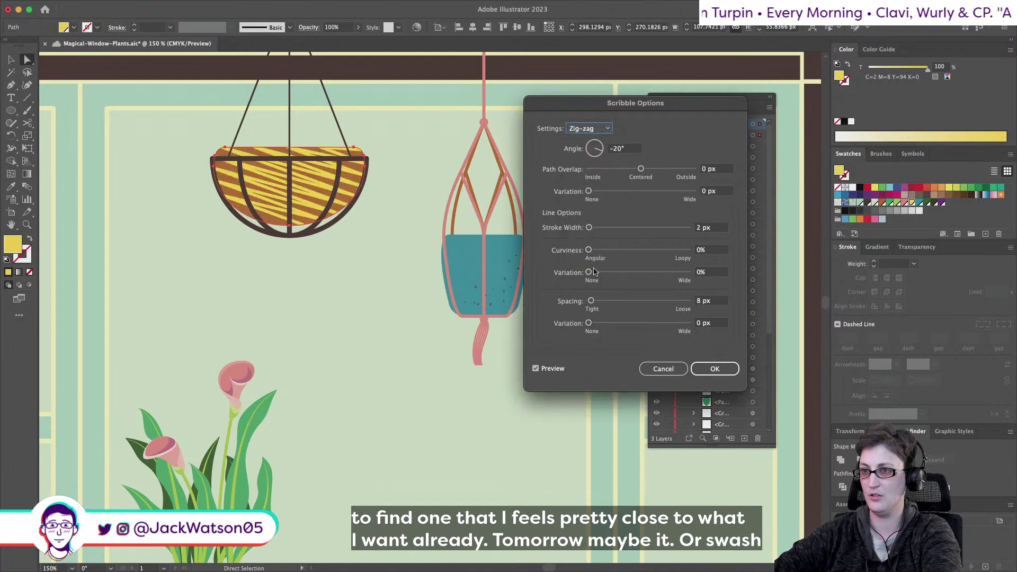
Apply the Snarl scribble preset to the yellow bowl copy with path overlap -2.62 px and path overlap variation 1 px
left_click(603, 129)
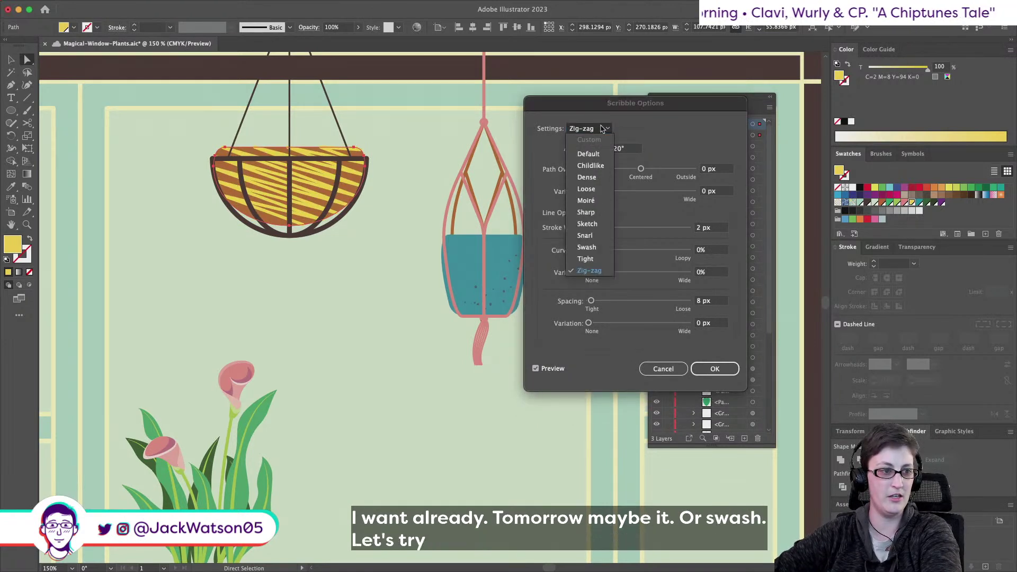
left_click(596, 236)
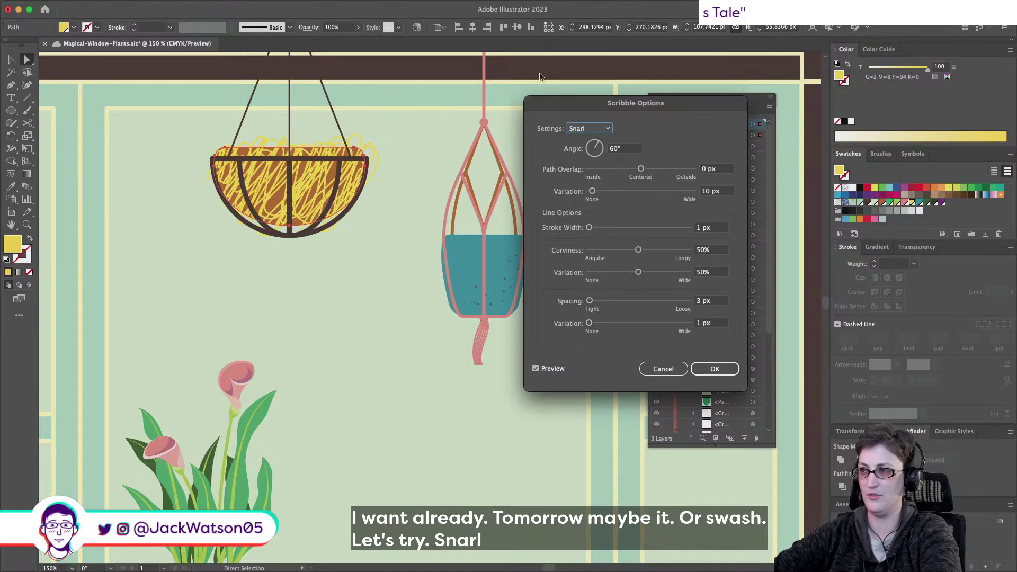
left_click(597, 129)
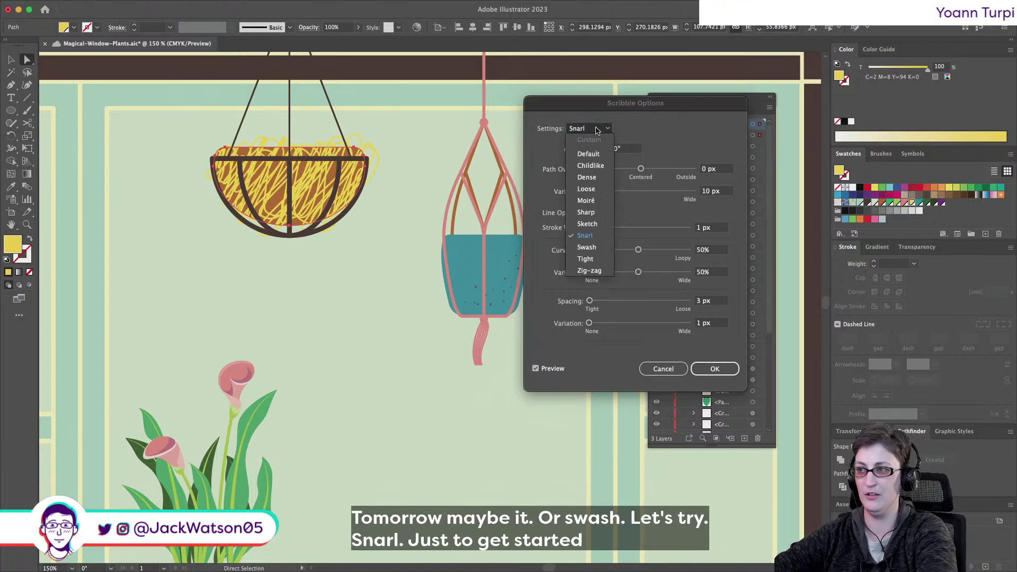
left_click(597, 130)
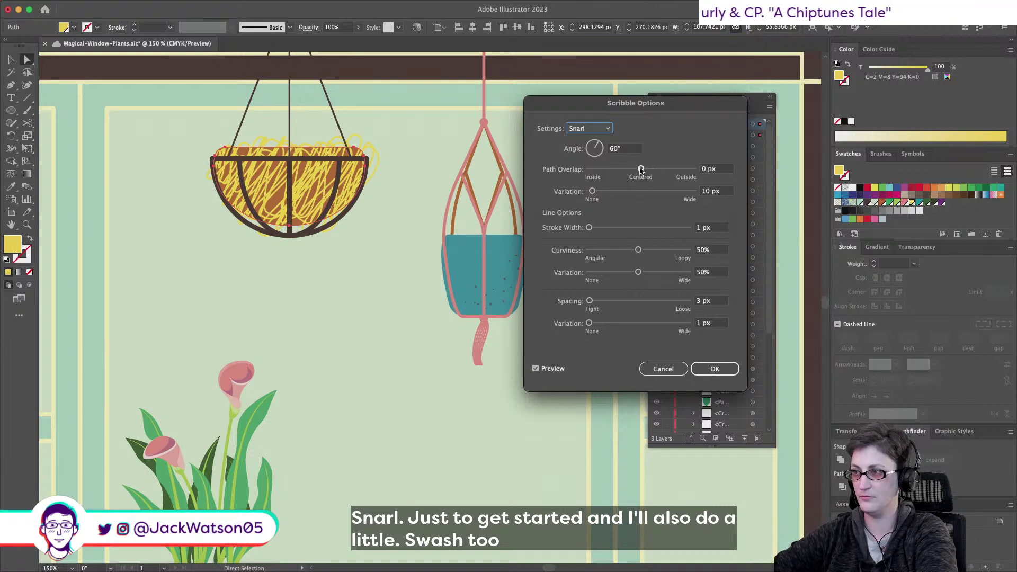
left_click_drag(641, 169, 592, 192)
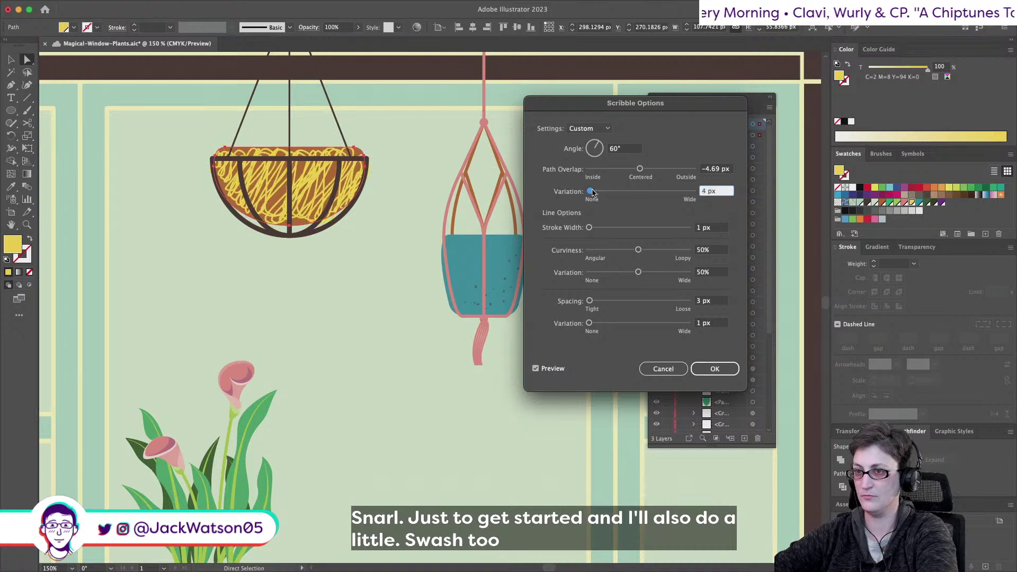
left_click_drag(591, 193, 591, 193)
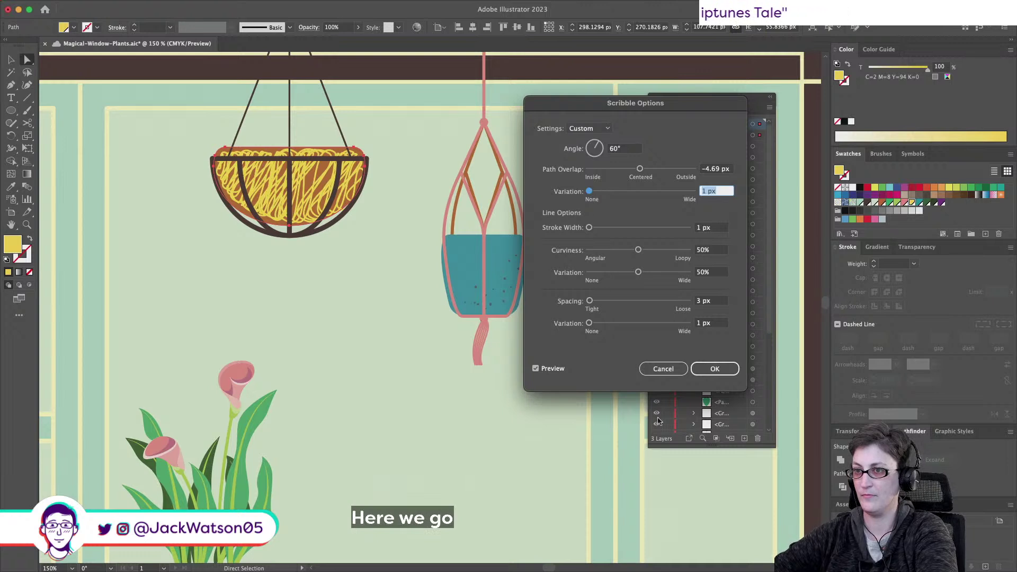
left_click_drag(639, 169, 639, 172)
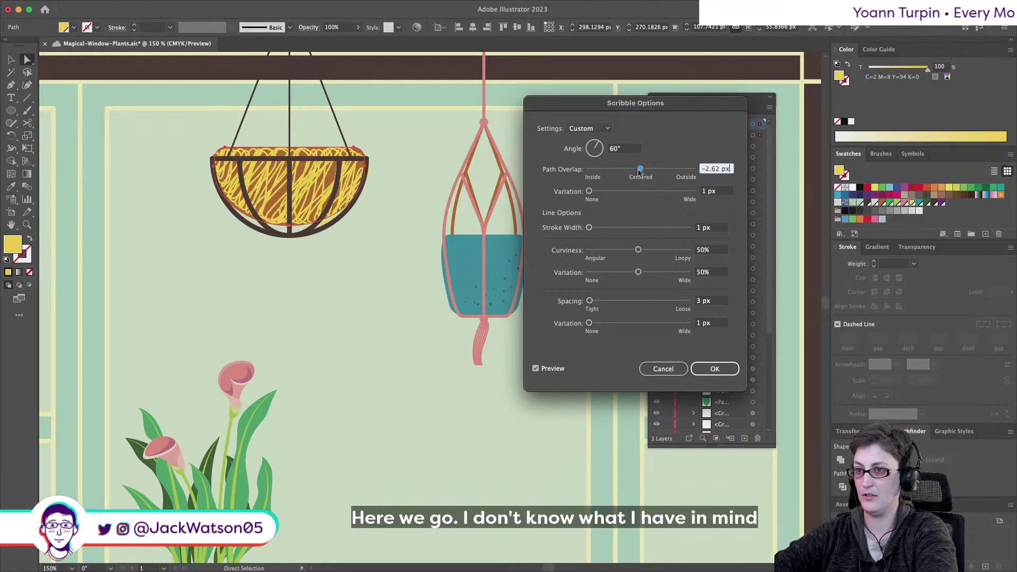
left_click(715, 368)
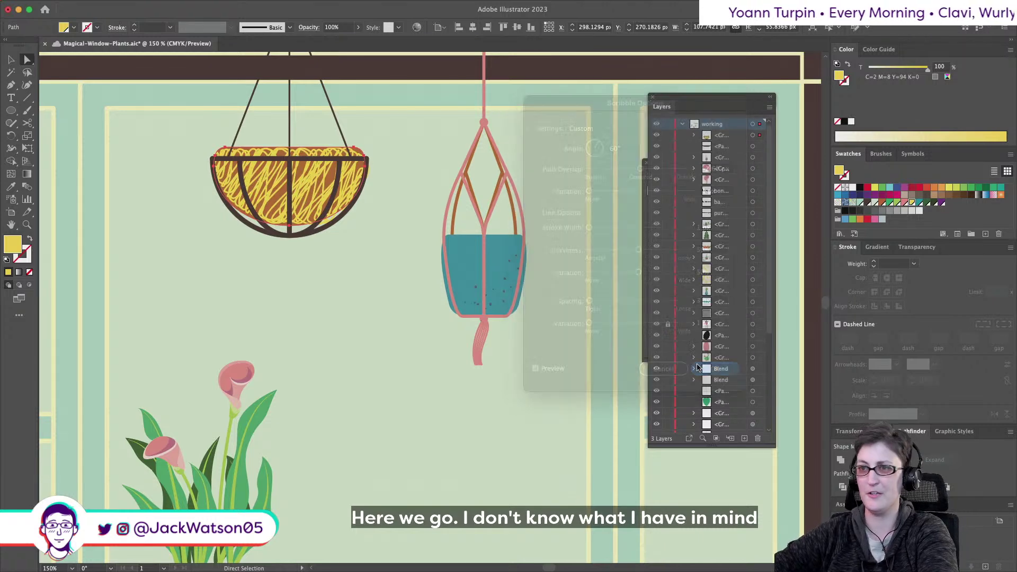
Try a dark green fill on the bowl's scribble texture and undo it
left_click(334, 27)
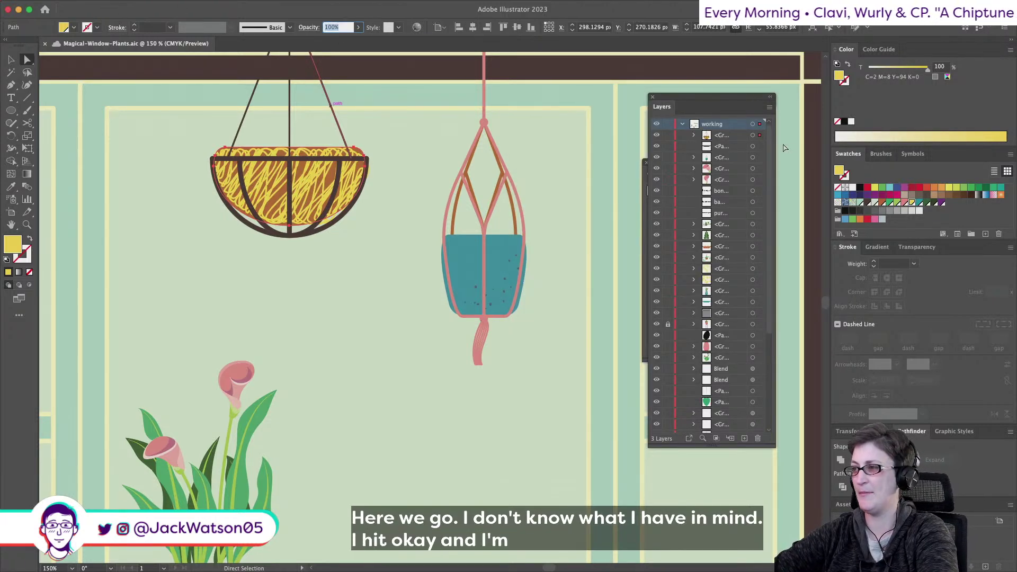
left_click(933, 203)
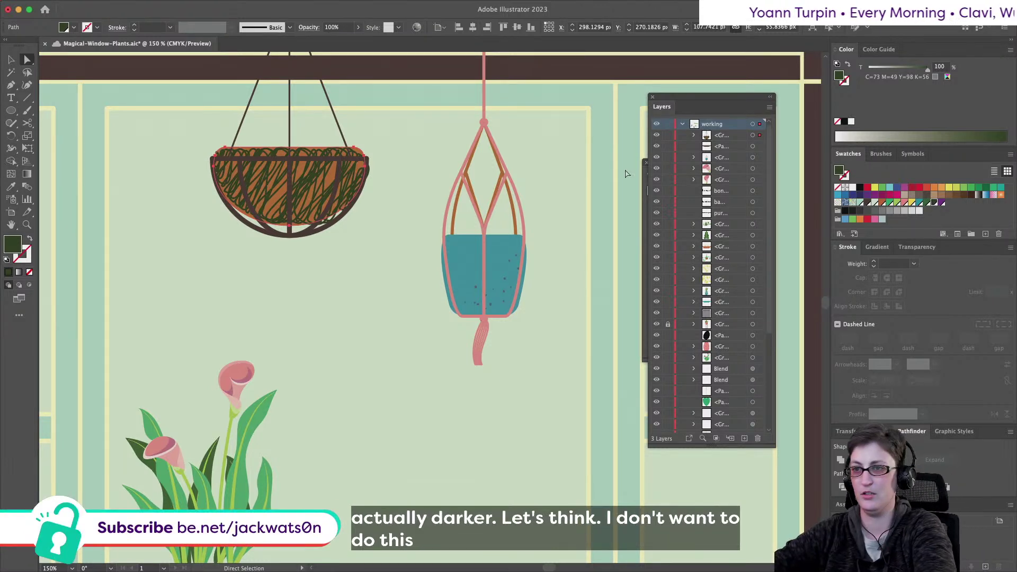
key("super+z")
Set the opacity of the yellow scribble texture on the bowl to 50%
left_click(337, 27)
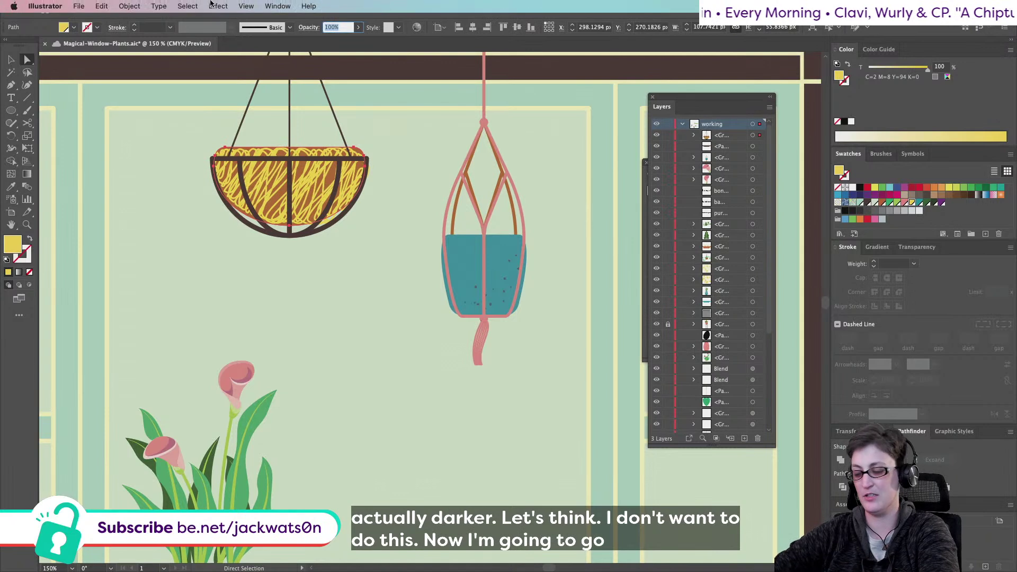
type("25")
key("BackSpace")
key("BackSpace")
type("50")
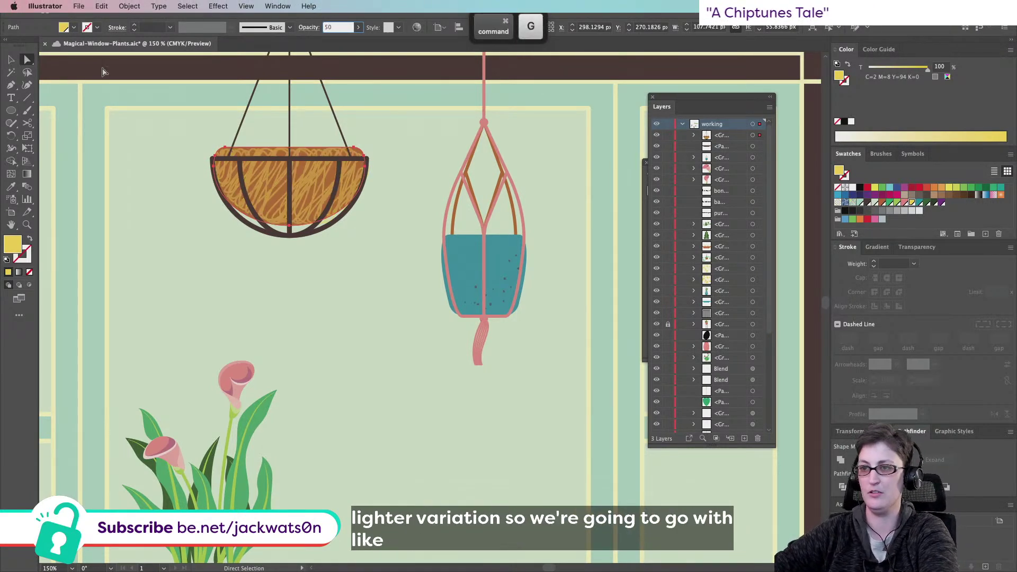
Compare the bowl's snarl scribble texture before and after its opacity change
key("super+shift+a")
key("super+z")
key("super+z")
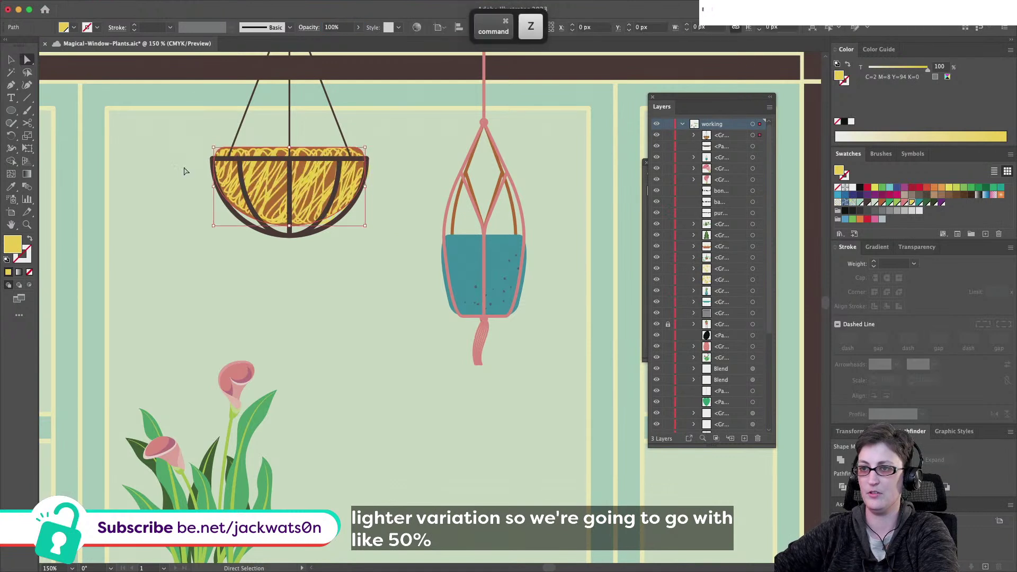
key("super+shift+z")
key("v")
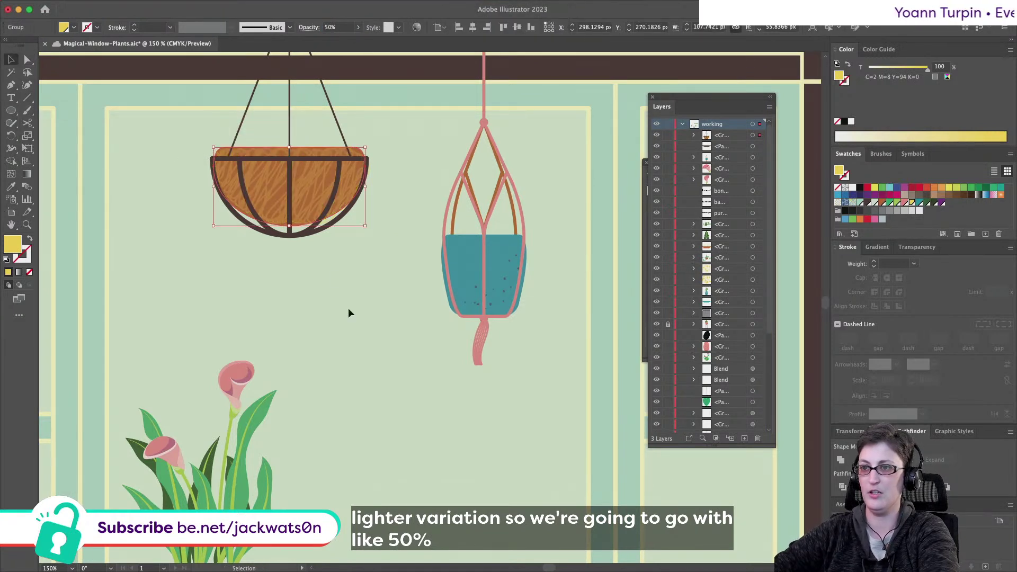
Paste a copy of the orange bowl shape in front and fill it with yellow
left_click(318, 179)
key("super+f")
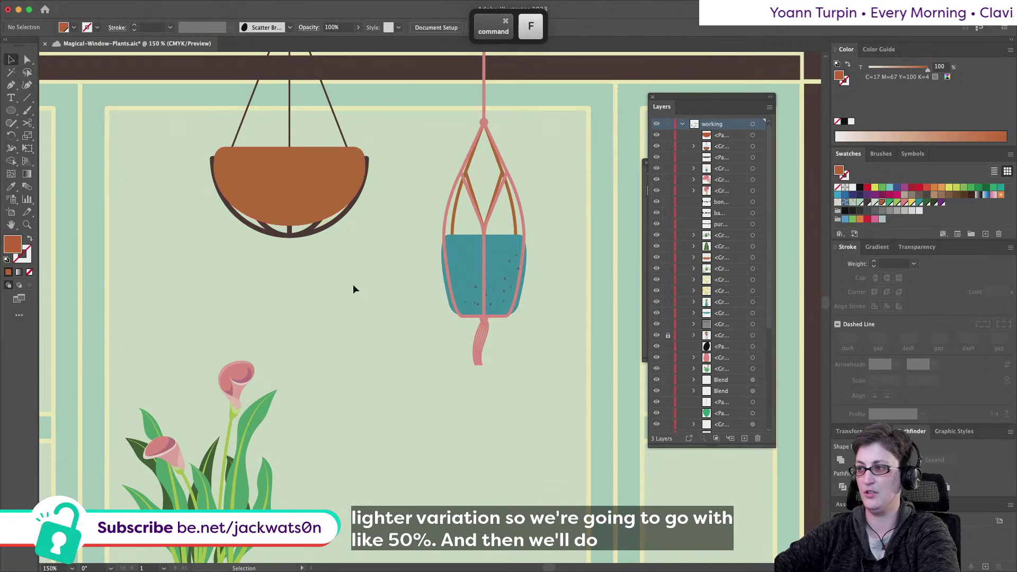
left_click(913, 203)
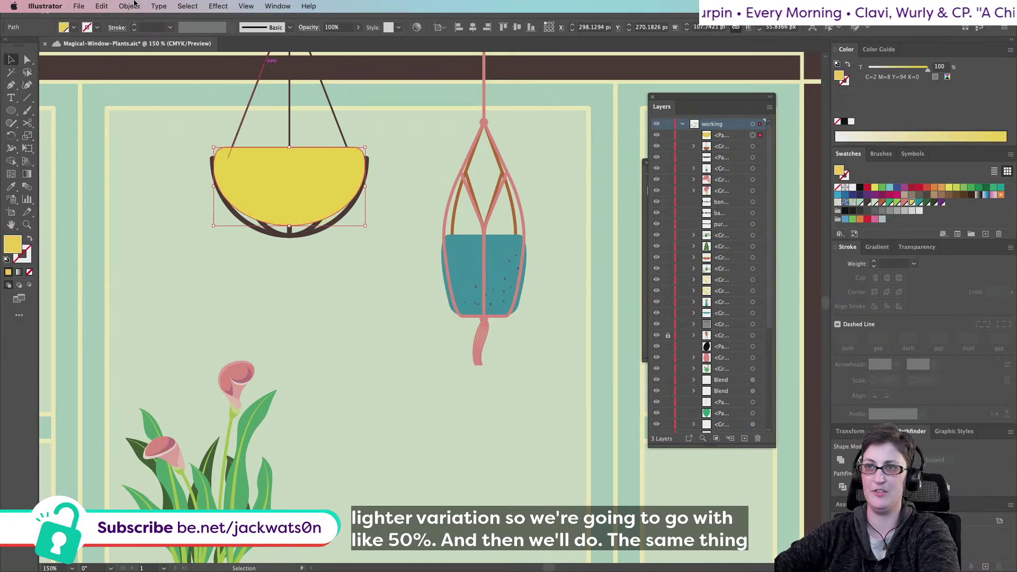
Apply the Swash scribble preset to the yellow bowl copy with stroke width 1 px and spacing 5 px
left_click(218, 6)
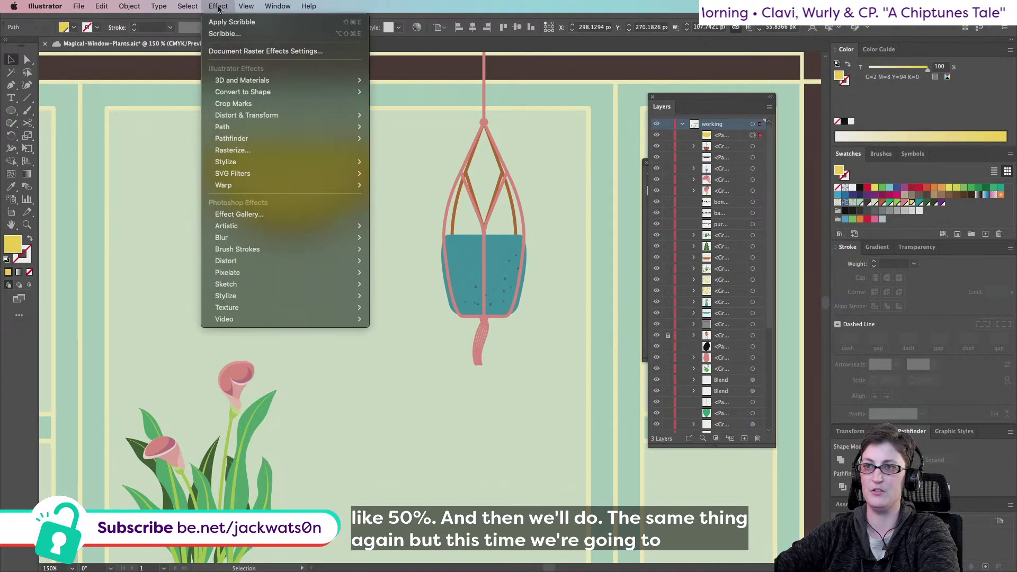
left_click(225, 33)
left_click(589, 128)
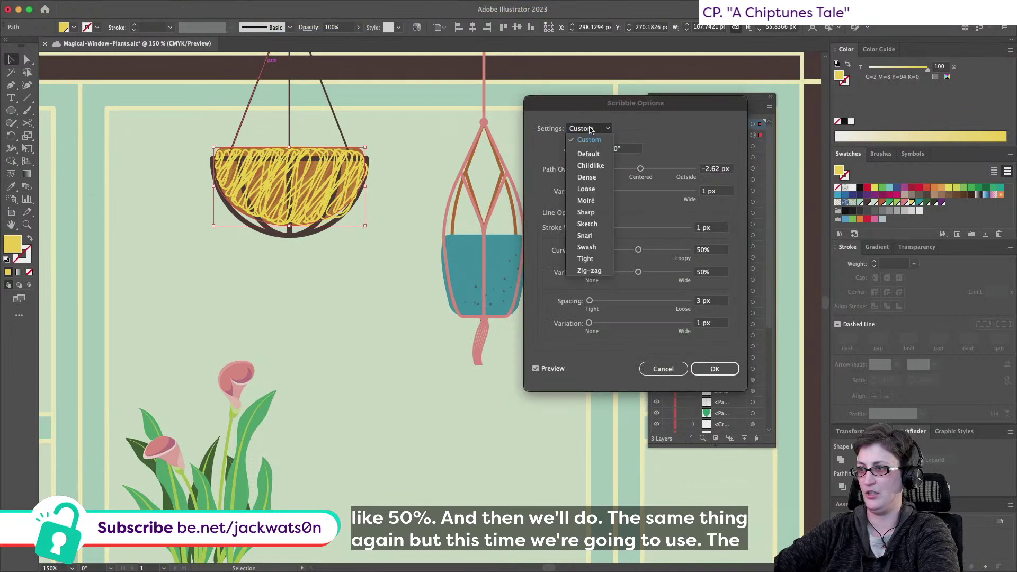
left_click(586, 247)
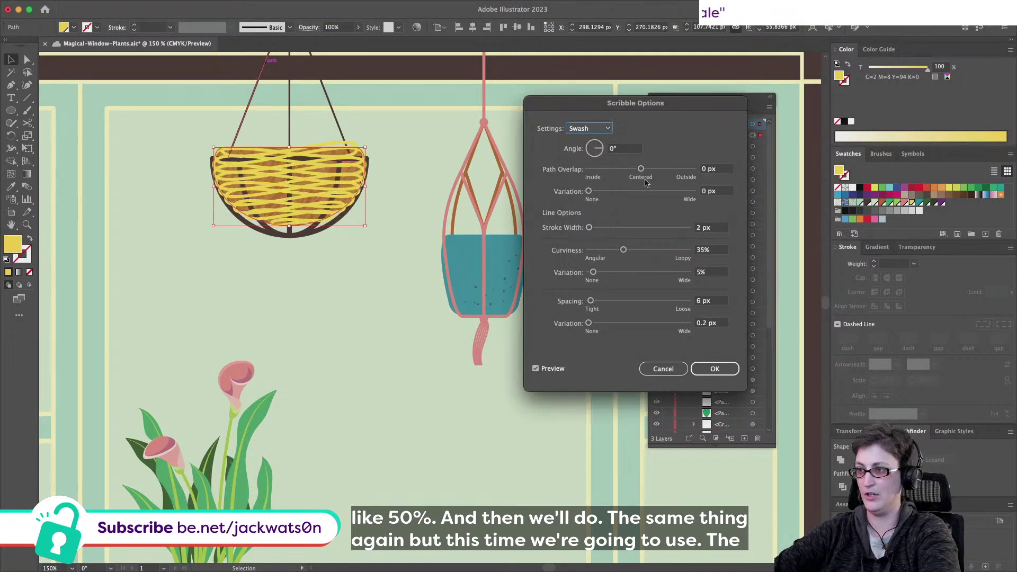
double_click(704, 228)
type("1")
key("Tab")
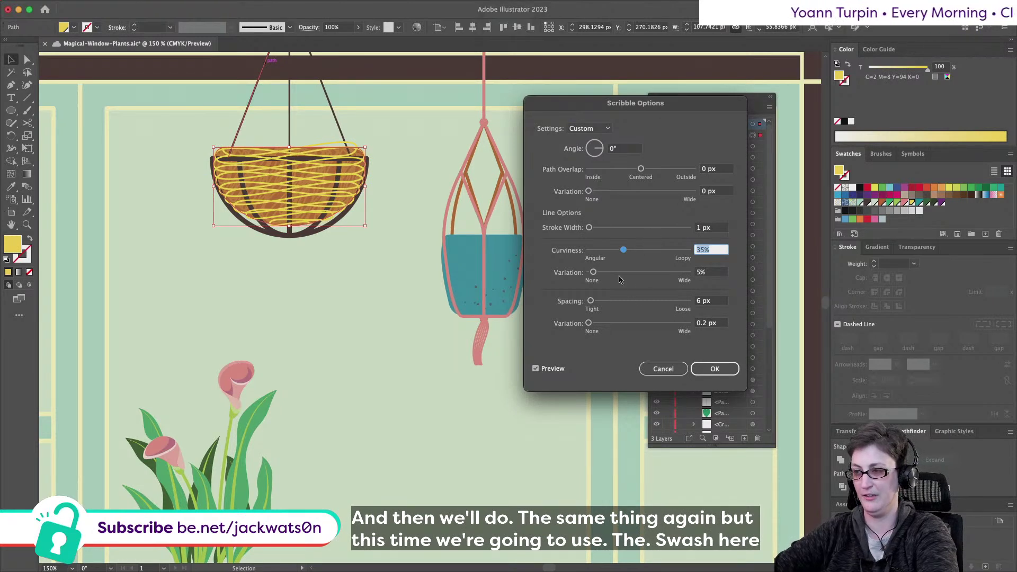
left_click_drag(592, 301, 592, 302)
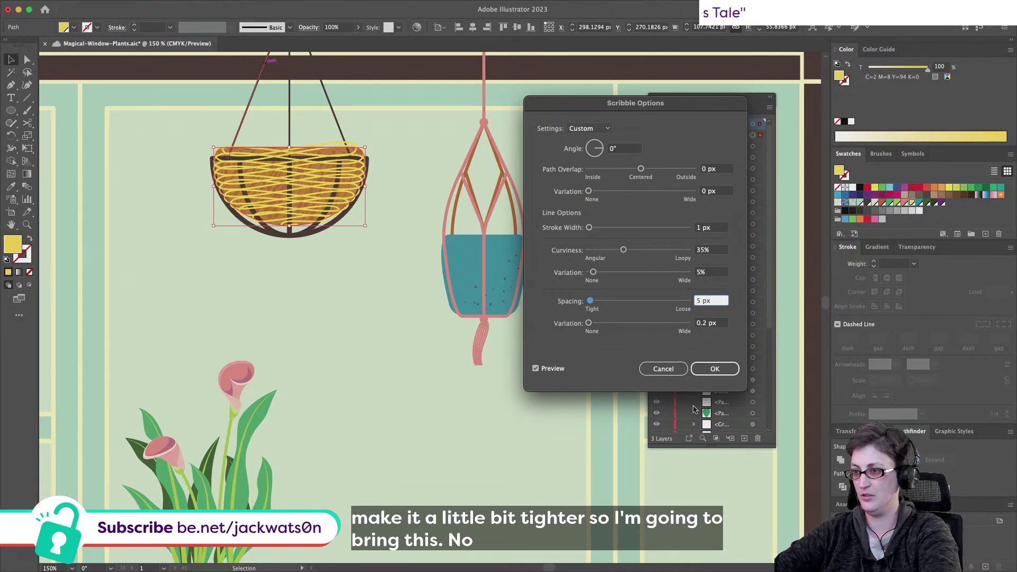
left_click(711, 368)
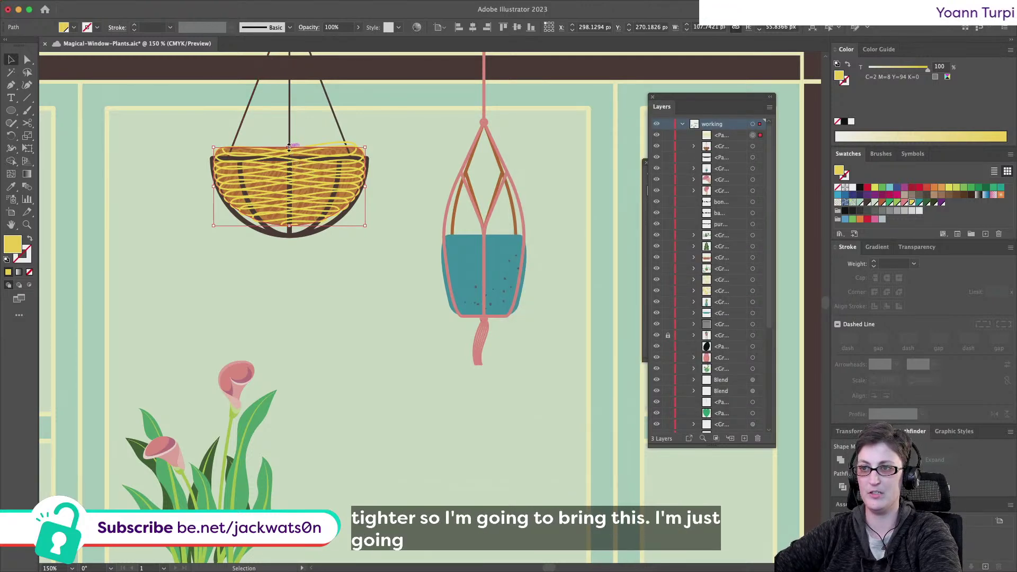
Scale the yellow swash scribble down slightly within the bowl and set its opacity to 75%
key("super+shift+a")
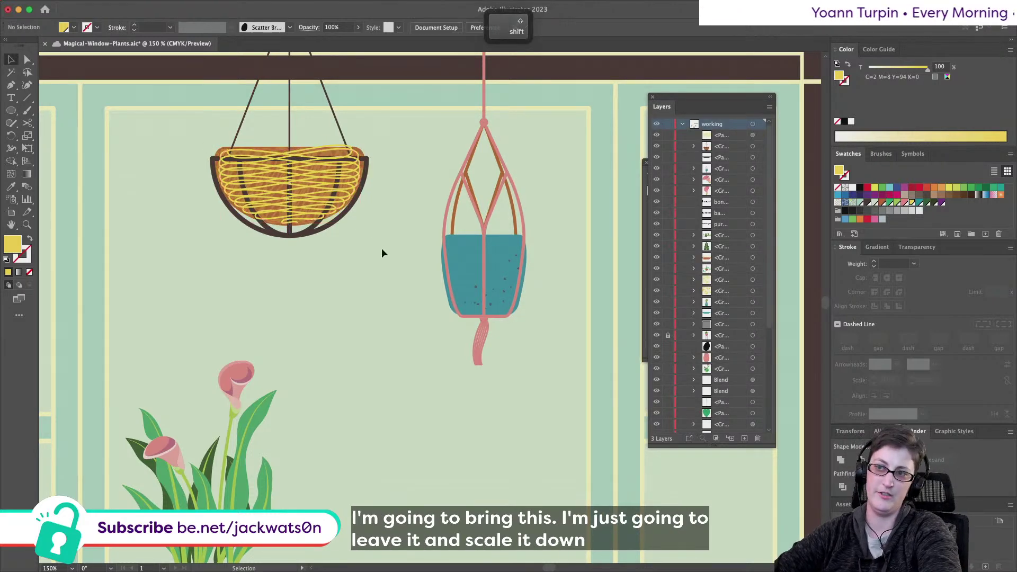
left_click(352, 170)
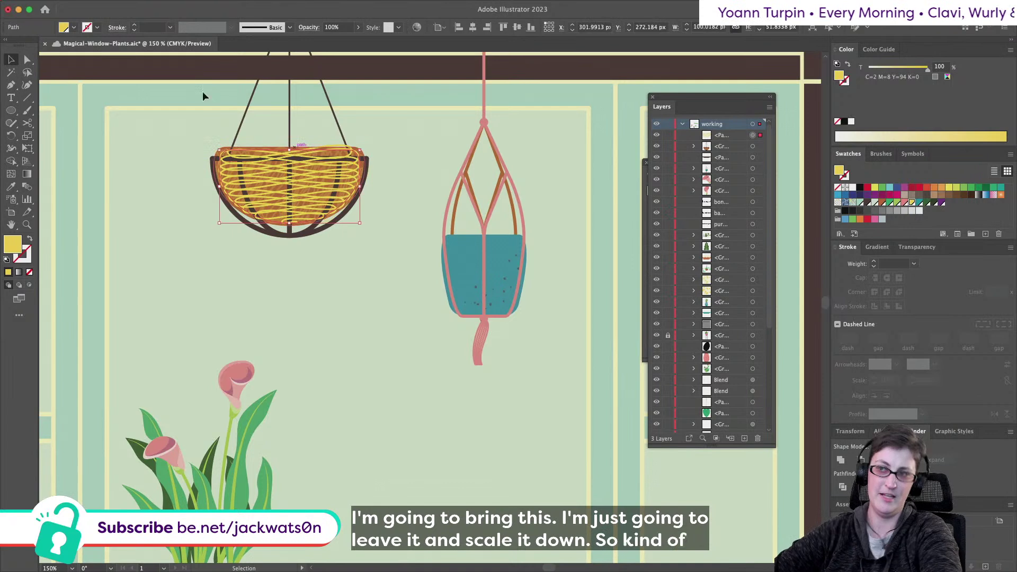
left_click(338, 27)
type("75")
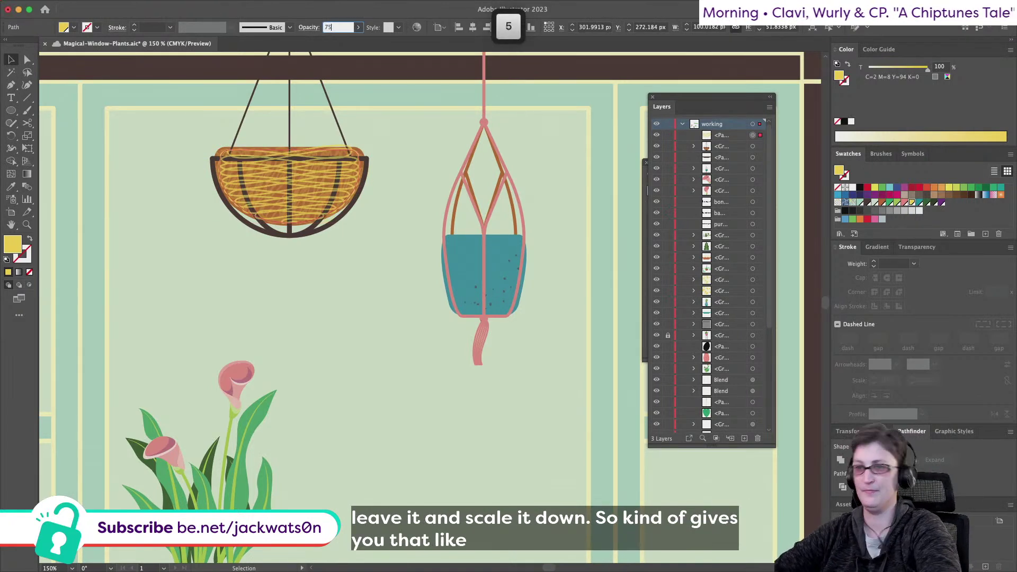
key("Return")
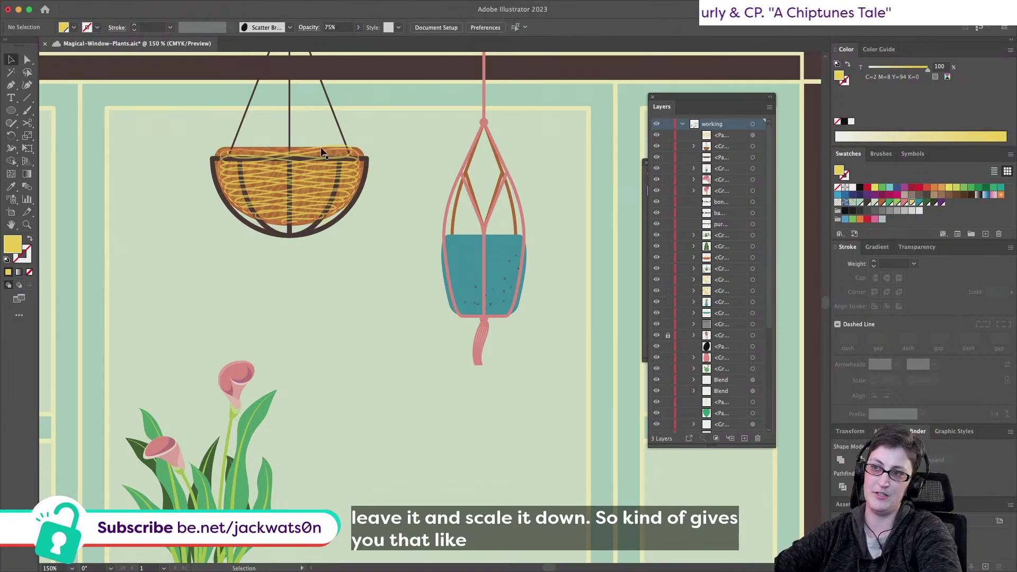
Compare the hanging bowl with and without the swash scribble layer at different zoom levels
key("super+shift+a")
key("super+z")
key("super+z")
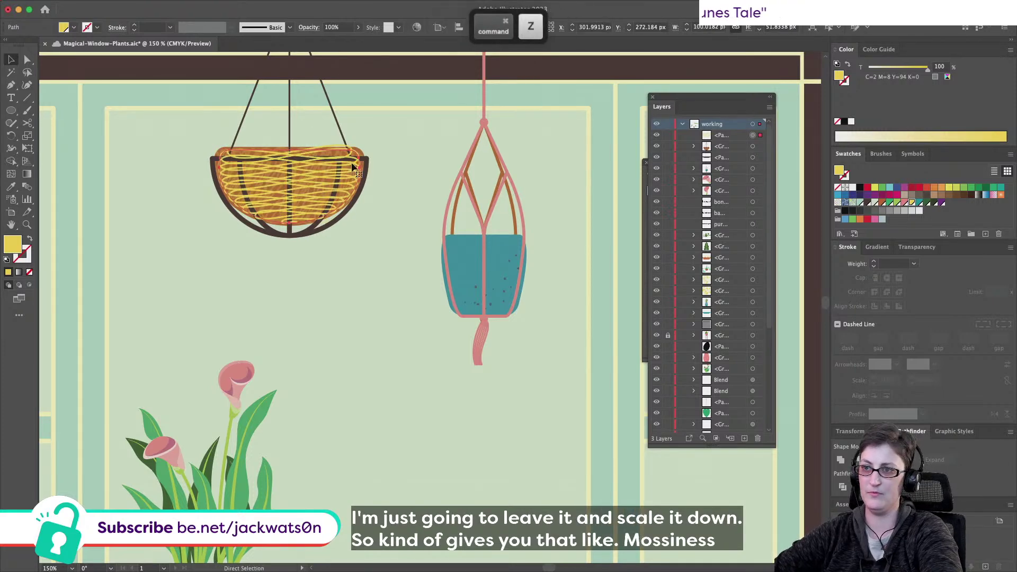
key("super+z")
key("super+z")
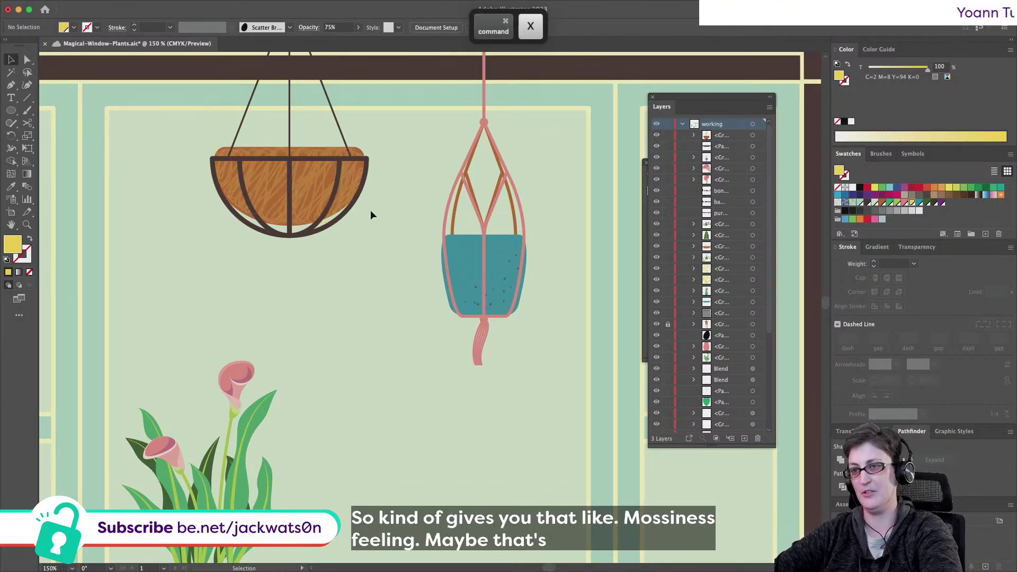
key("super+minus")
key("super+minus")
key("super+equal")
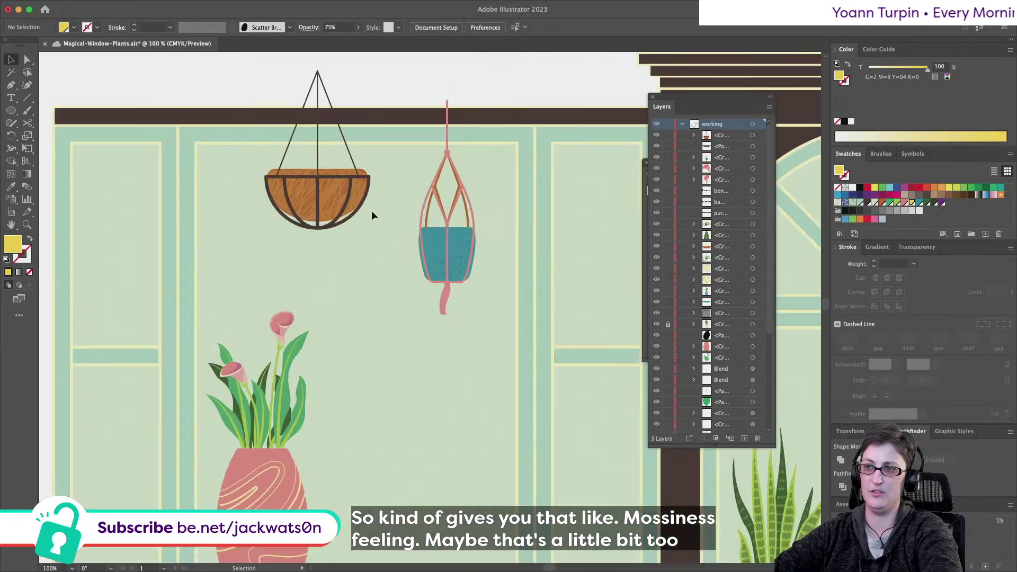
key("super+equal")
left_click_drag(371, 210, 409, 247)
key("super+shift+z")
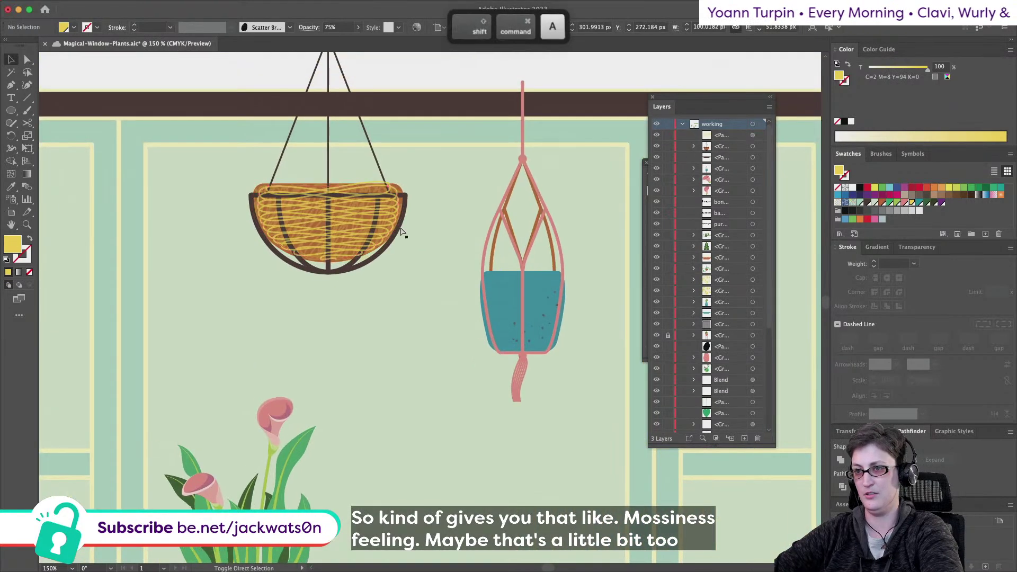
Move the swash scribble into the hanging basket's group, placing it behind the dark frame
key("super+shift+a")
key("super+z")
left_click(338, 190)
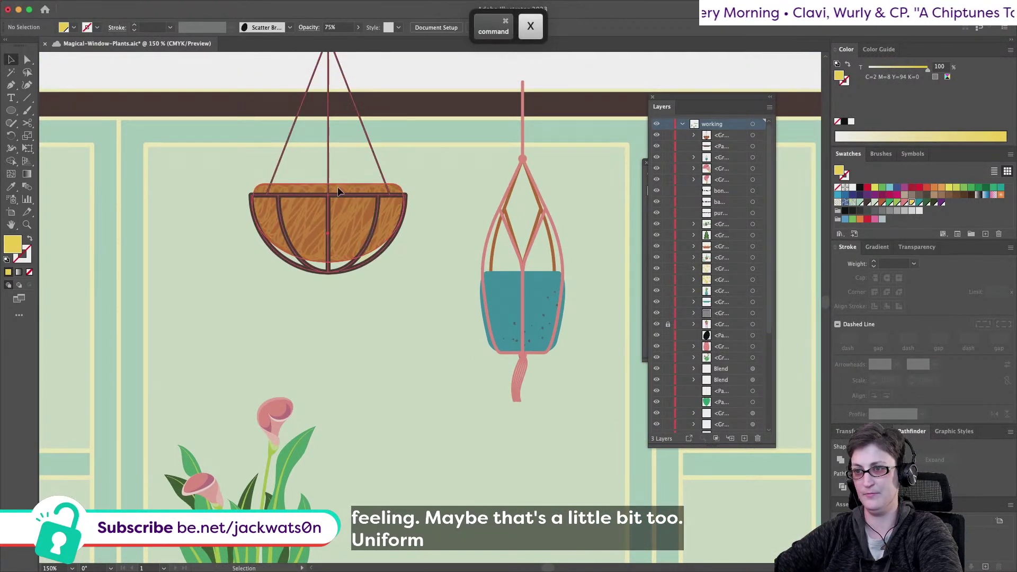
double_click(338, 189)
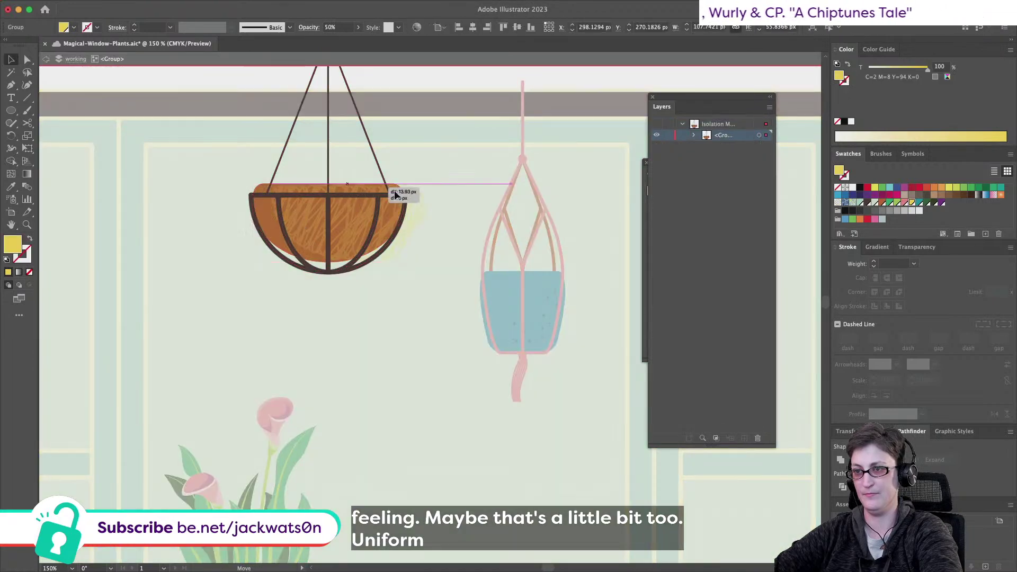
key("super+z")
key("super+b")
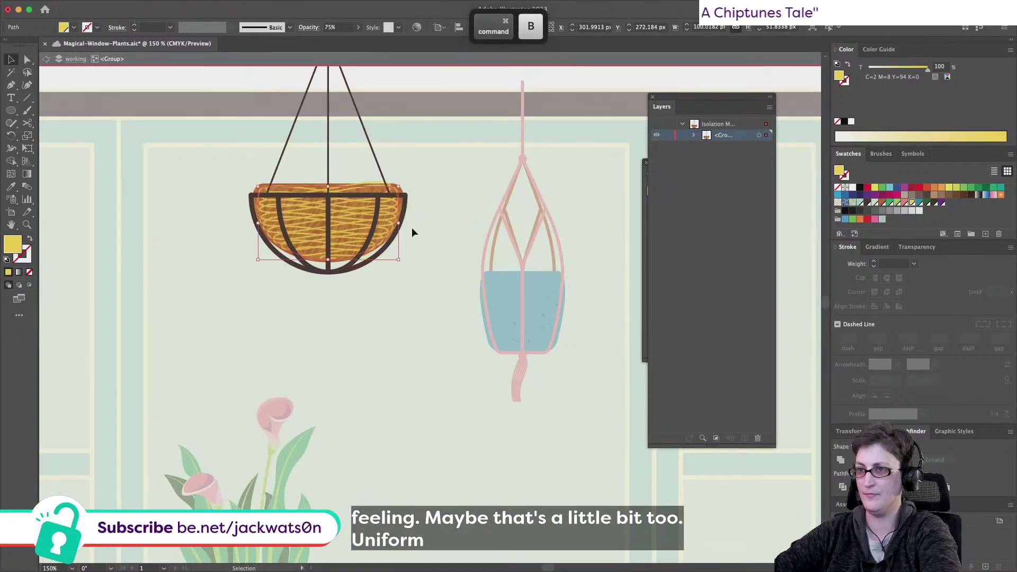
Set the swash scribble's opacity to 25% and leave the basket group's isolation
left_click(335, 27)
type("25")
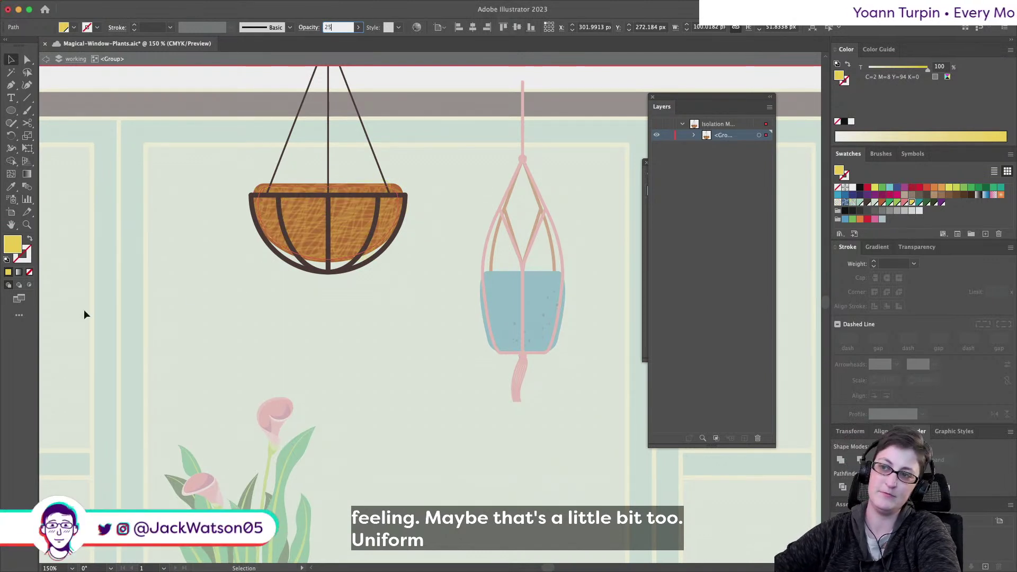
left_click(192, 296)
scroll(192, 298, "down", 2)
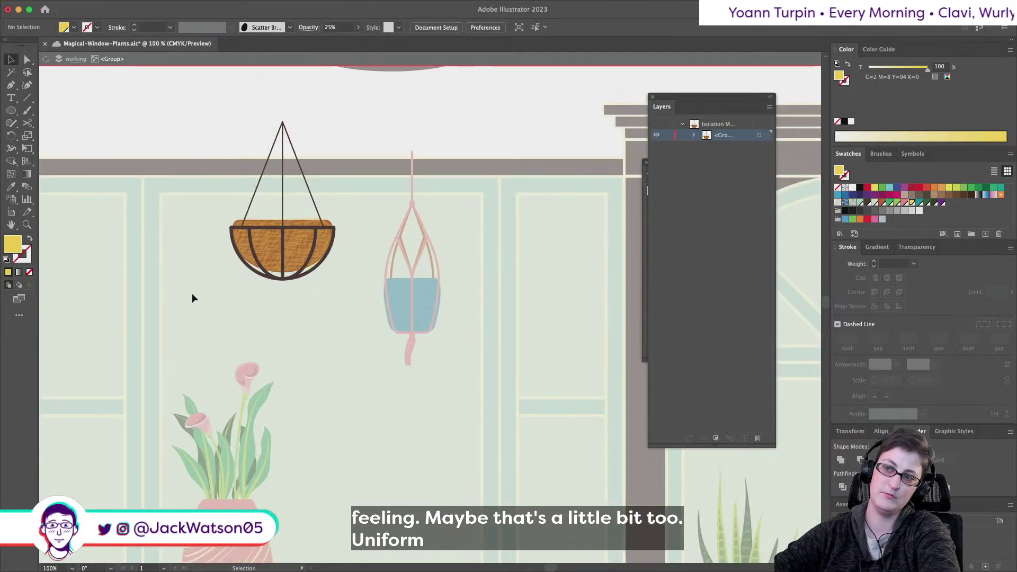
left_click(46, 61)
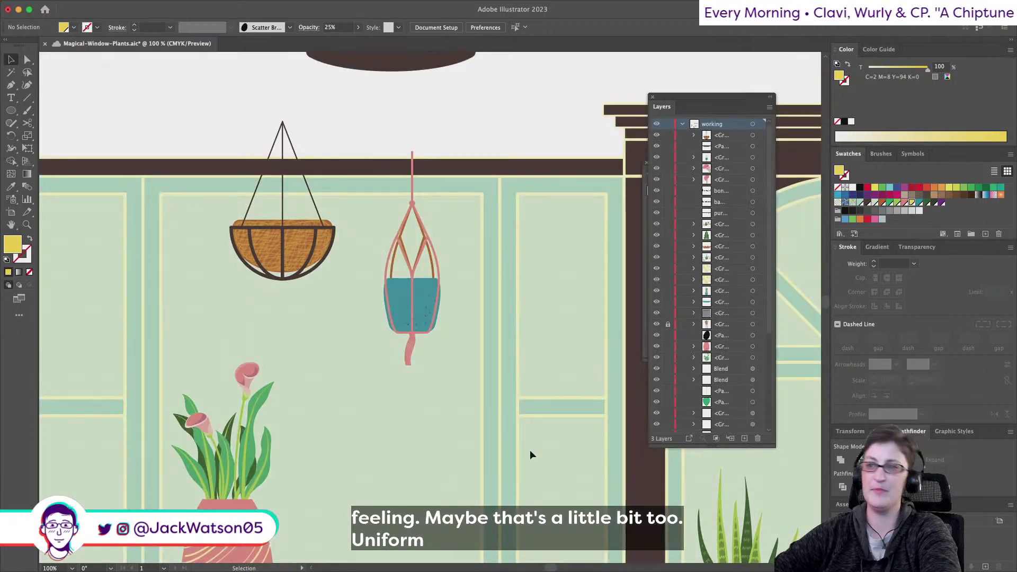
Compare the swash scribble in the basket group at 75% and 25% opacity
scroll(413, 342, "down", 1)
scroll(370, 294, "up", 2)
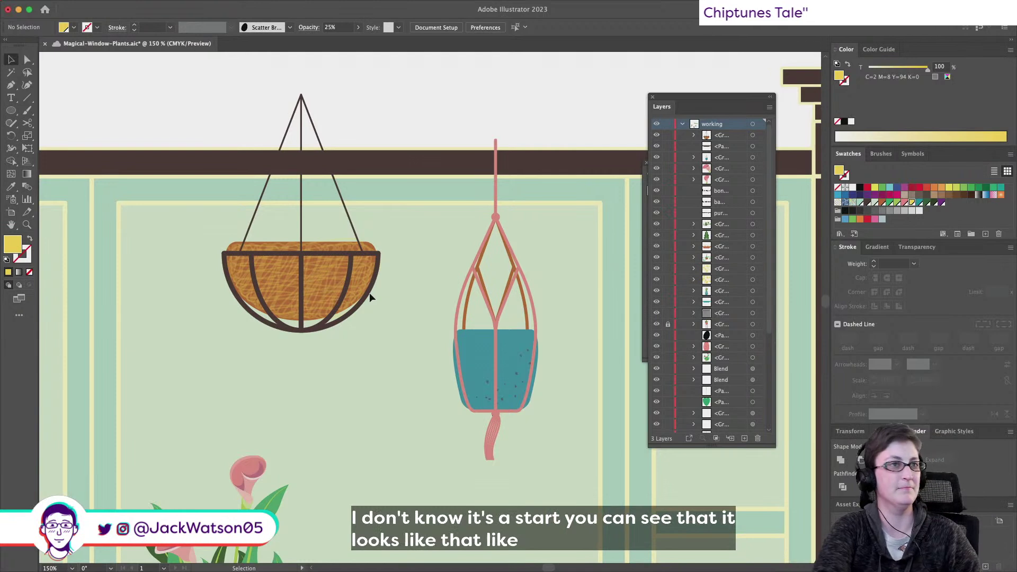
double_click(369, 292)
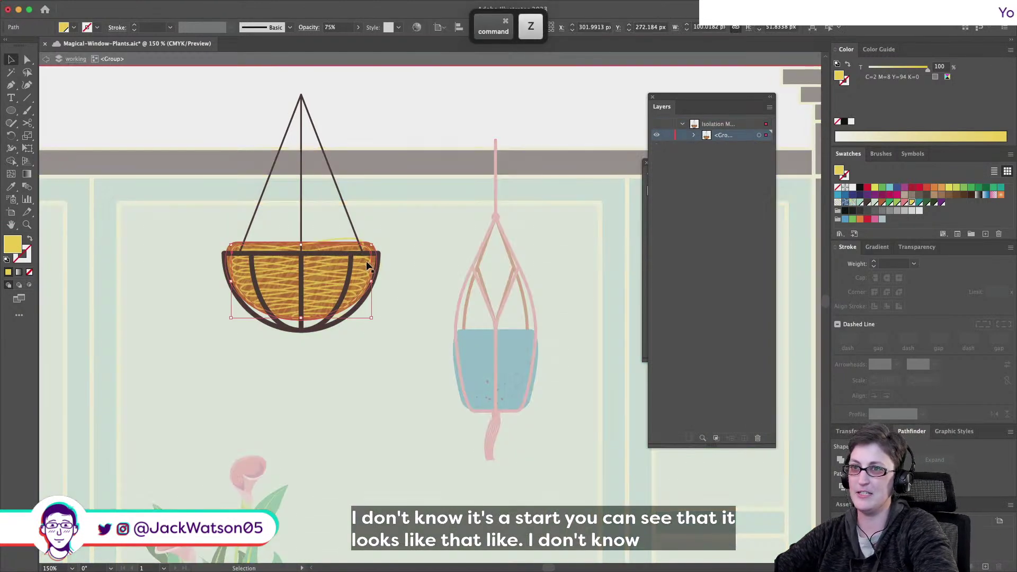
left_click(363, 291, "shift+super")
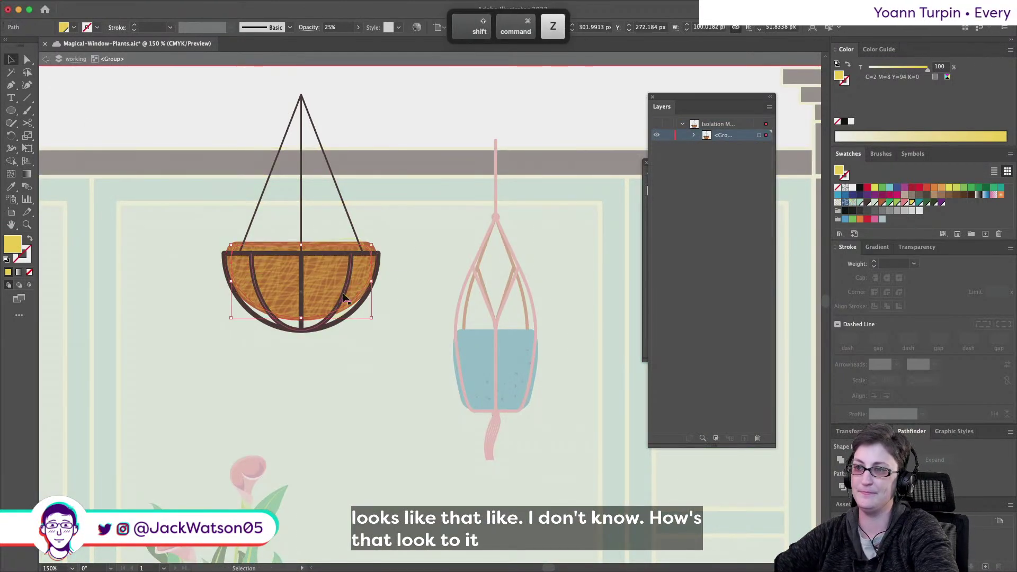
Try enlarging the swash scribble beyond the edges of the bowl and undo it
left_click_drag(371, 281, 399, 274)
left_click(45, 59)
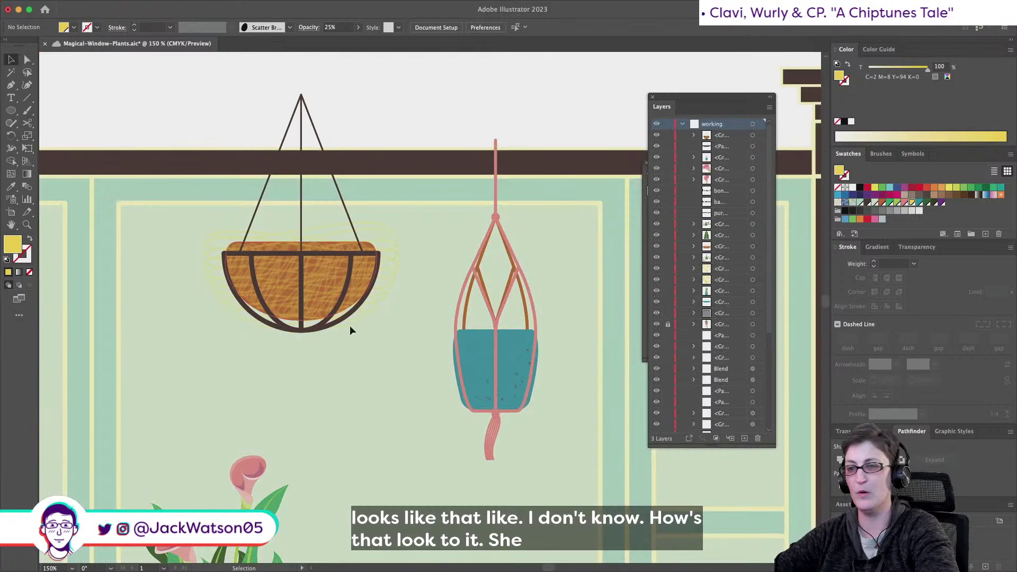
scroll(351, 326, "down", 1)
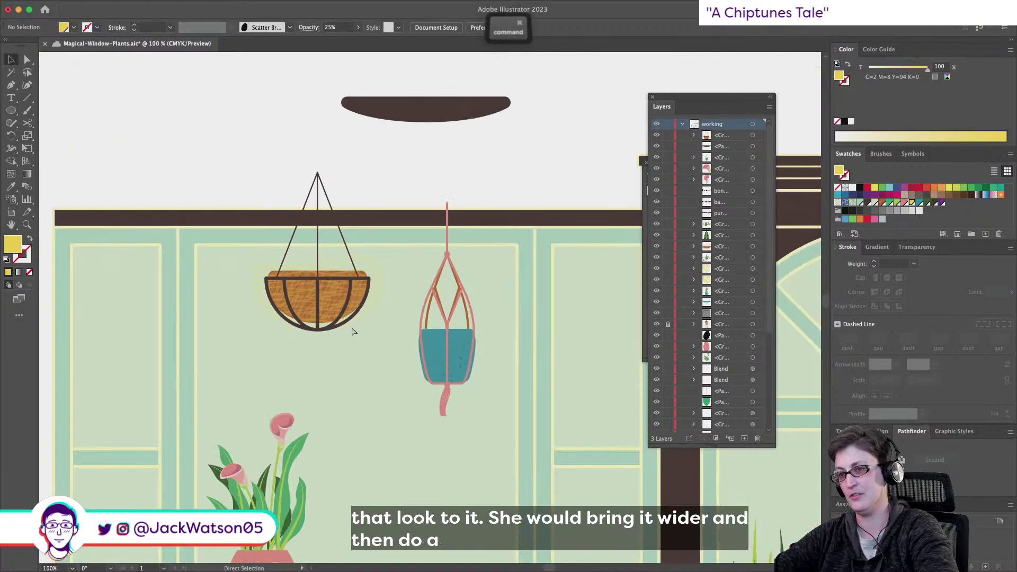
double_click(351, 327)
key("shift+super+a")
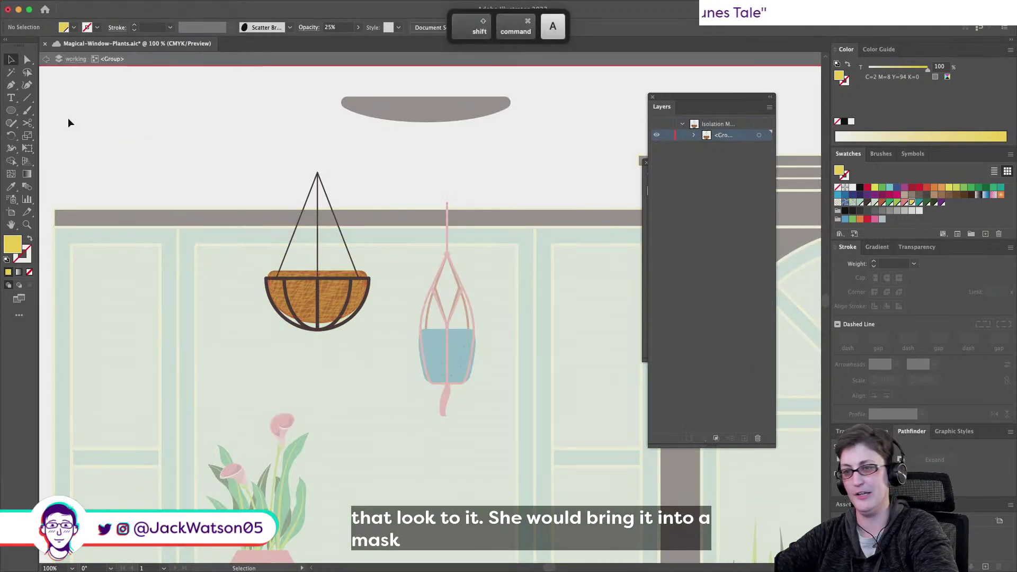
left_click(59, 63)
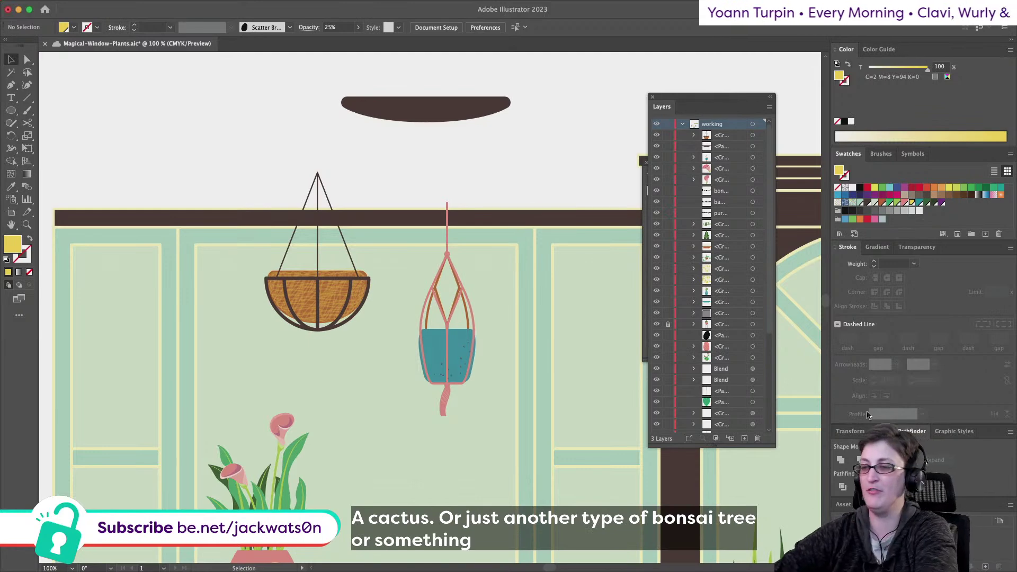
Delete the bamboo text label above the shallow teal planter
key("ctrl+minus")
key("ctrl+minus")
key("ctrl+minus")
scroll(286, 396, "down", 5)
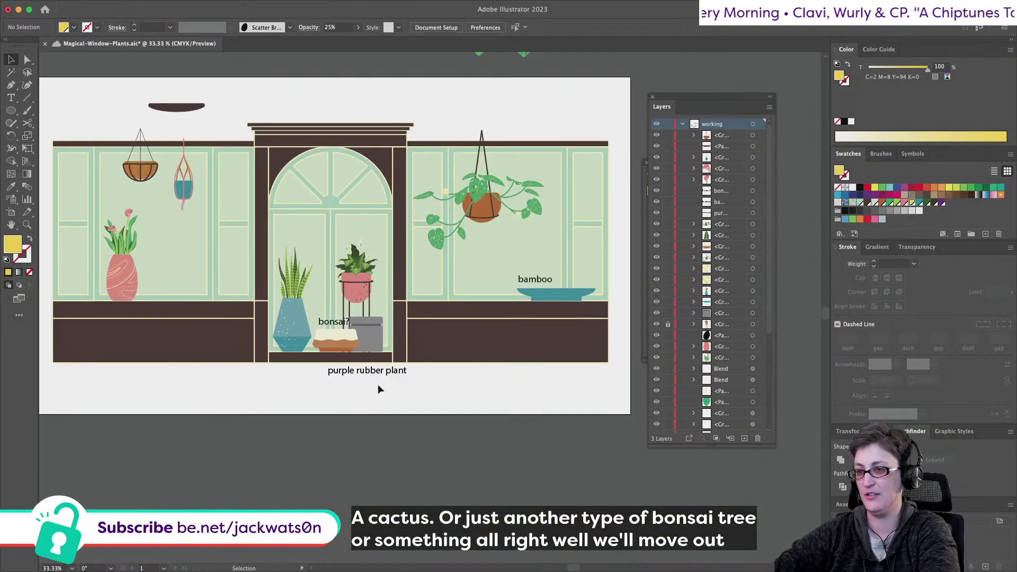
scroll(378, 388, "up", 1, "alt")
left_click_drag(602, 229, 257, 179)
key("BackSpace")
Duplicate the "bonsai?" label and place the copy just above the shallow teal planter
scroll(257, 179, "right", 3)
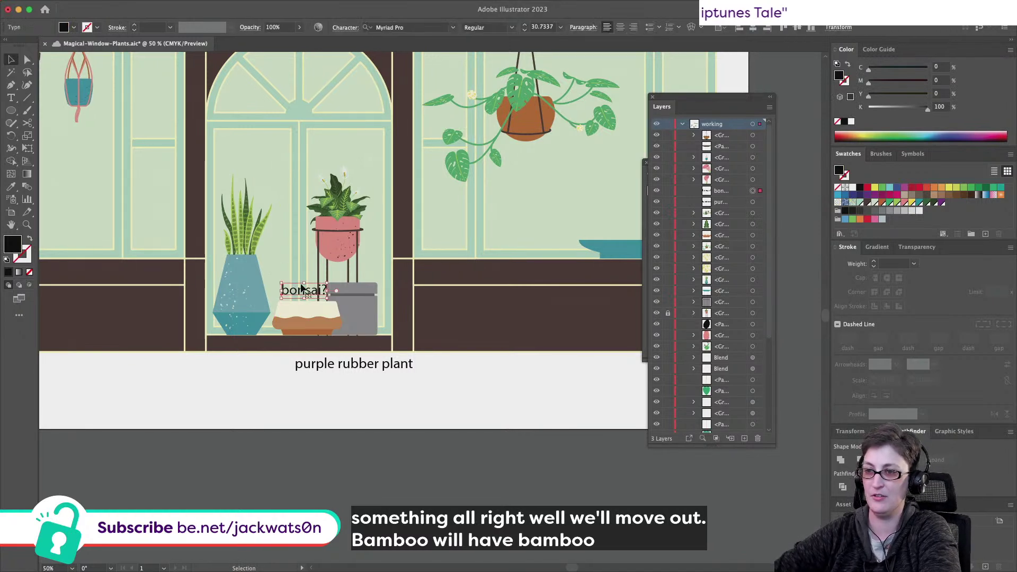
left_click(256, 291)
key("ctrl+c")
key("ctrl+f")
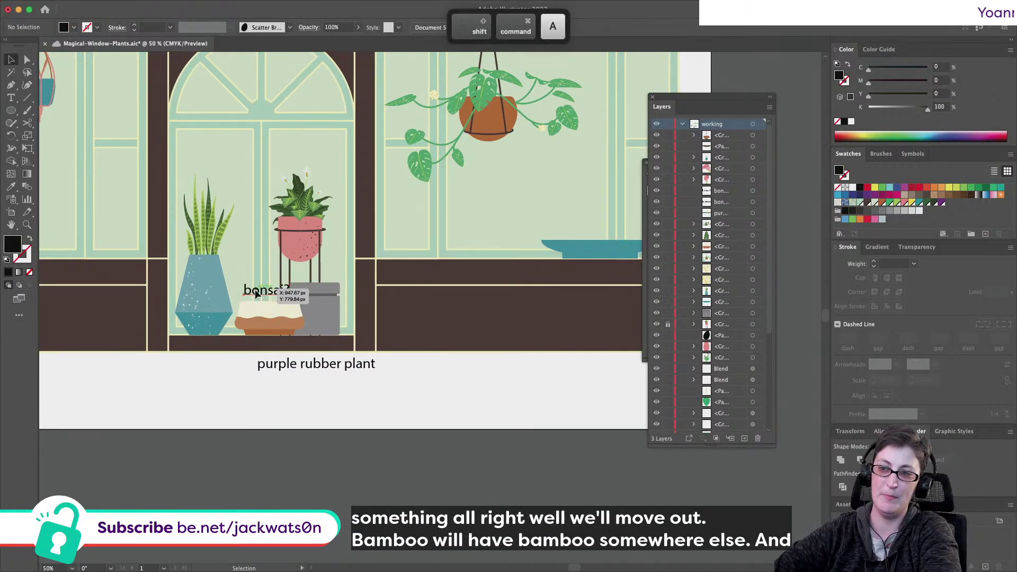
left_click_drag(256, 291, 562, 230)
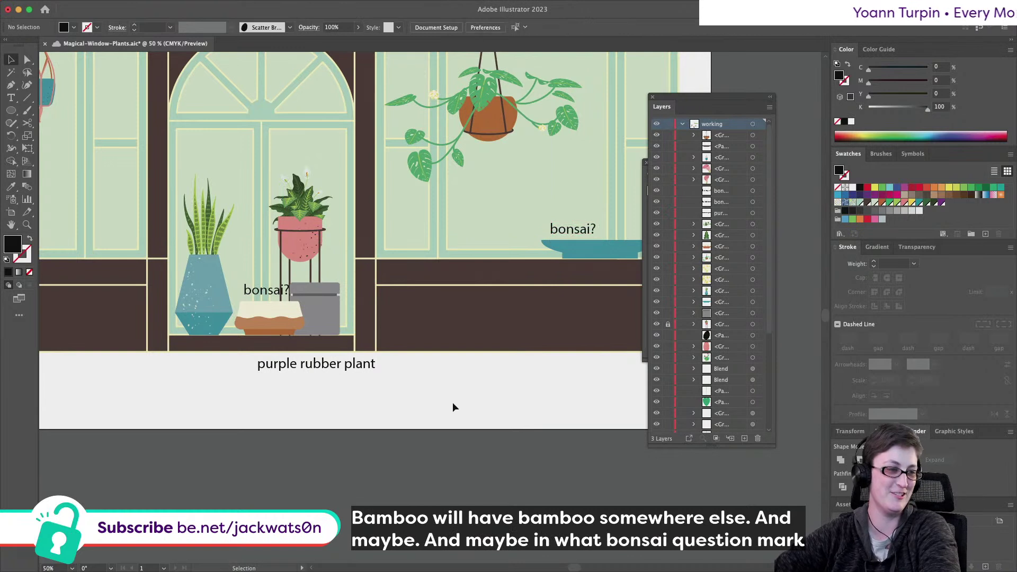
Extend the label above the shallow teal planter to read "bonsai? cactus?"
scroll(453, 402, "down", 2)
left_click(577, 289)
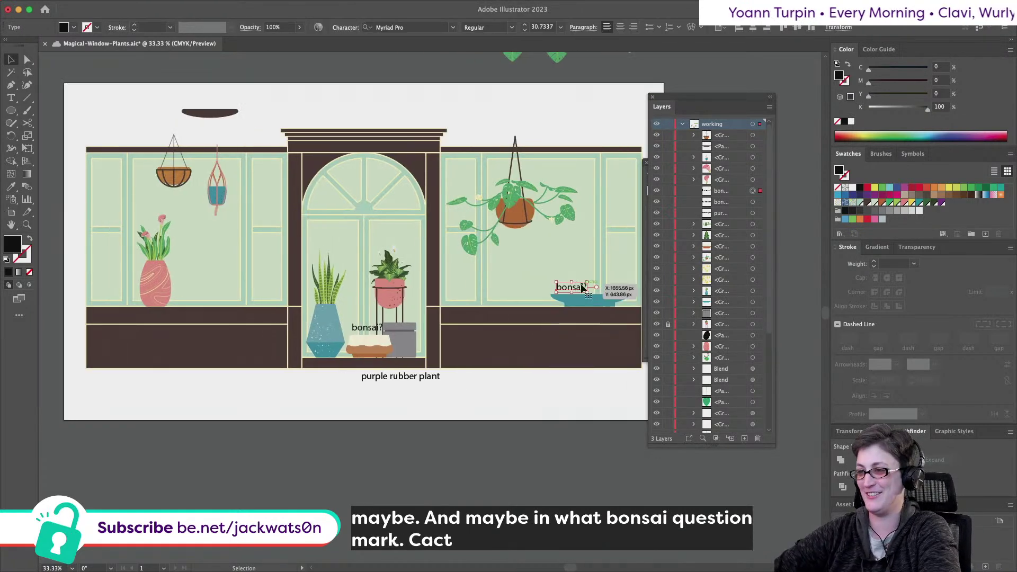
double_click(583, 286)
key("BackSpace")
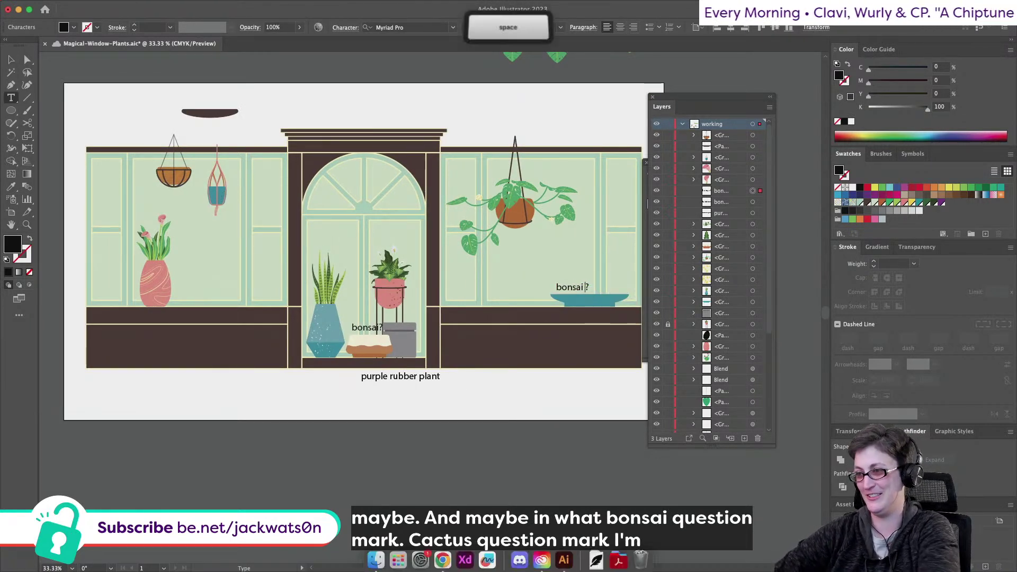
type("cac")
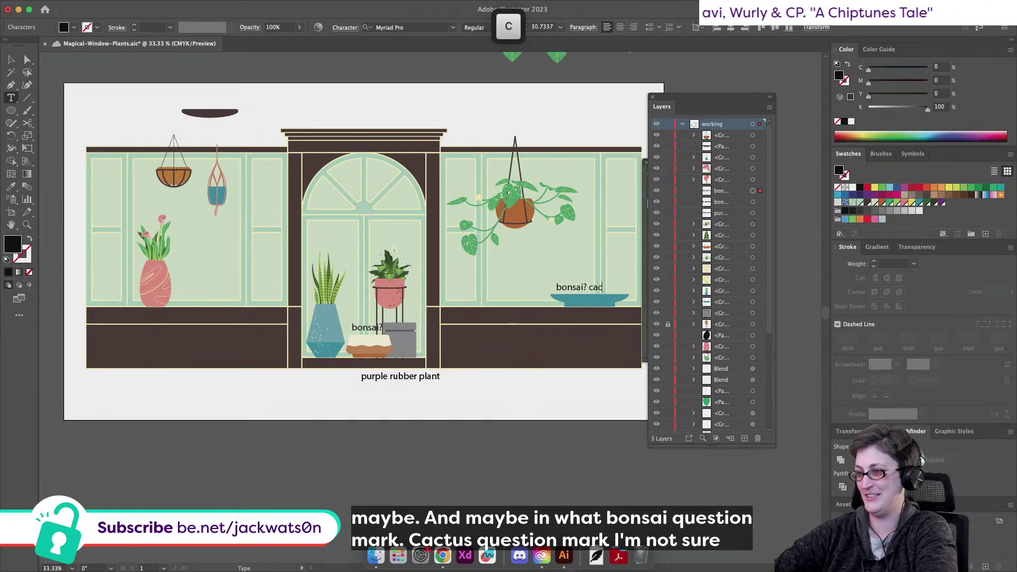
type("tus?")
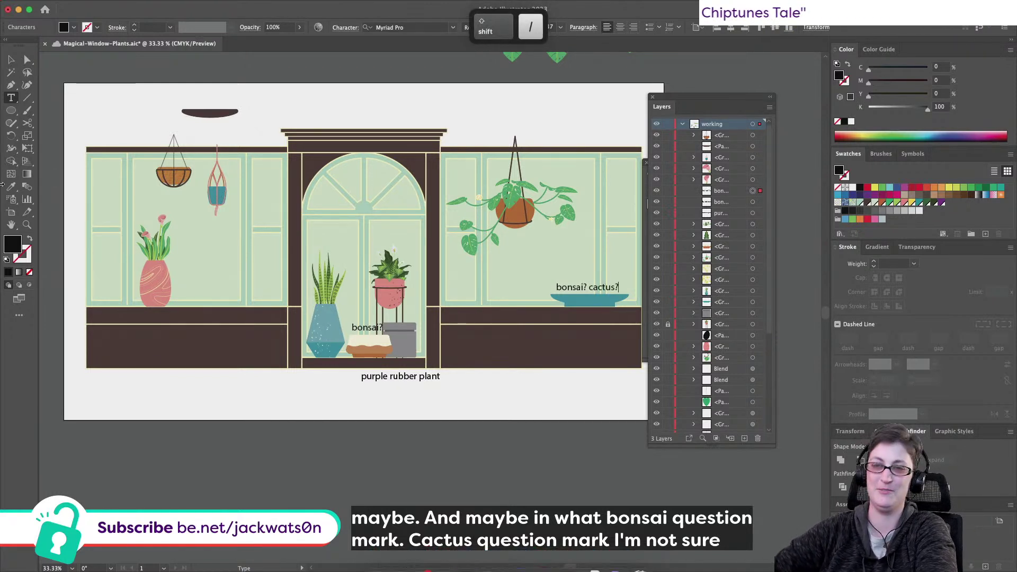
key("Escape")
Move the dark brown bowl-shaped piece off the artboard to below the spare flower and leaf parts, and save the document
scroll(258, 171, "up", 2)
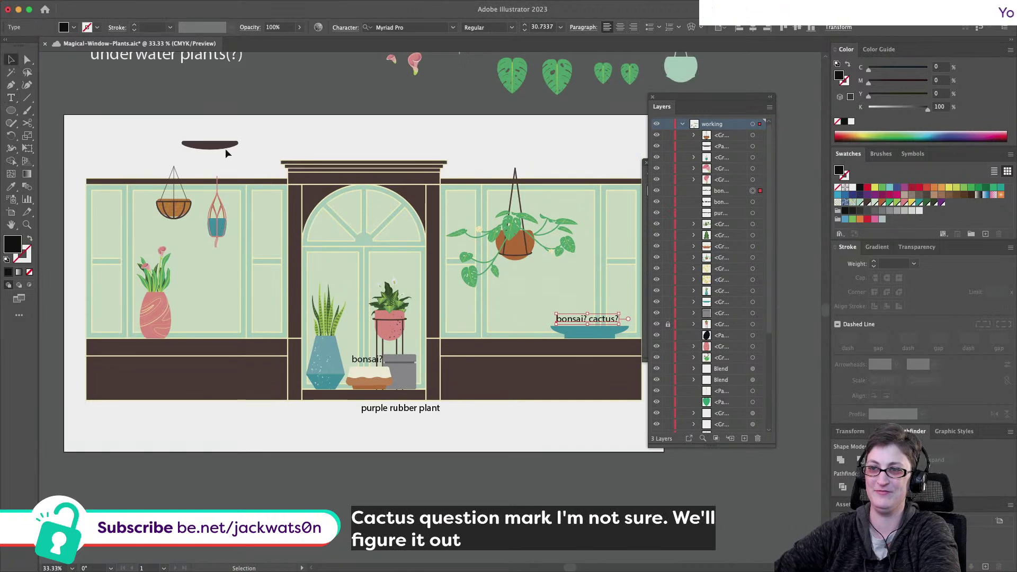
left_click_drag(225, 147, 487, 78)
left_click(427, 458)
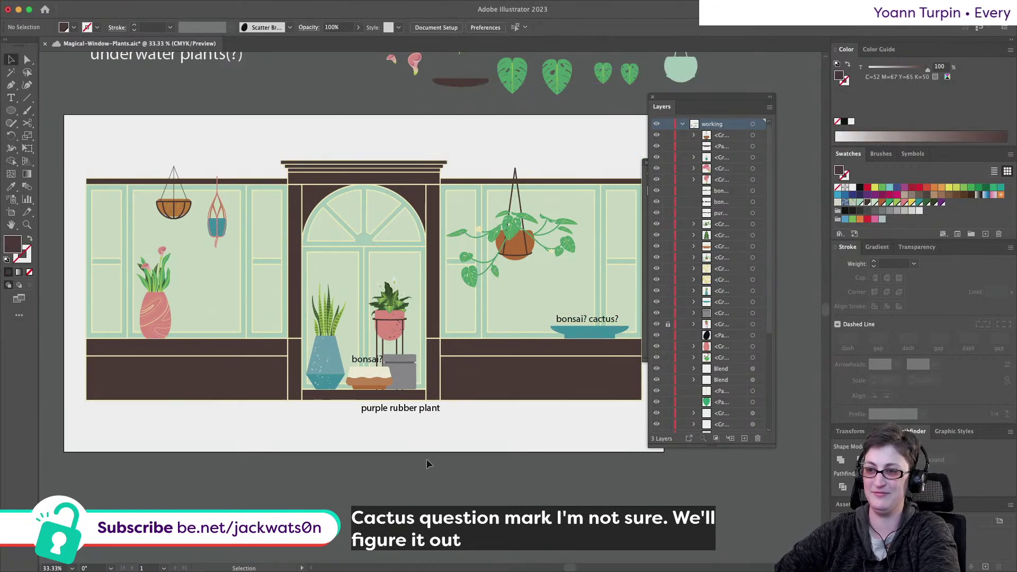
key("ctrl+s")
Replace the text of the label above the shallow teal planter with "fern?"
scroll(427, 459, "up", 1)
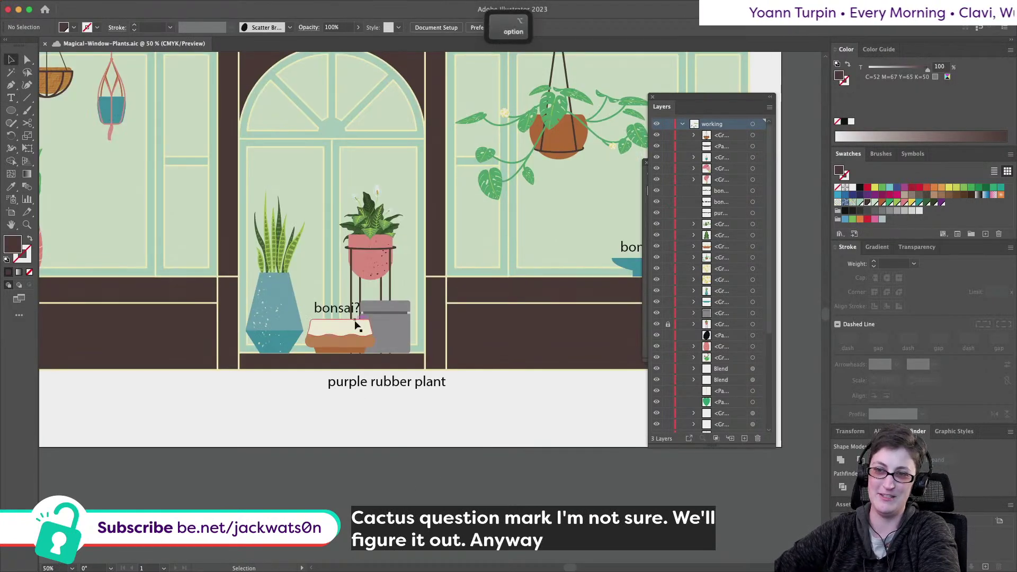
scroll(356, 321, "down", 2)
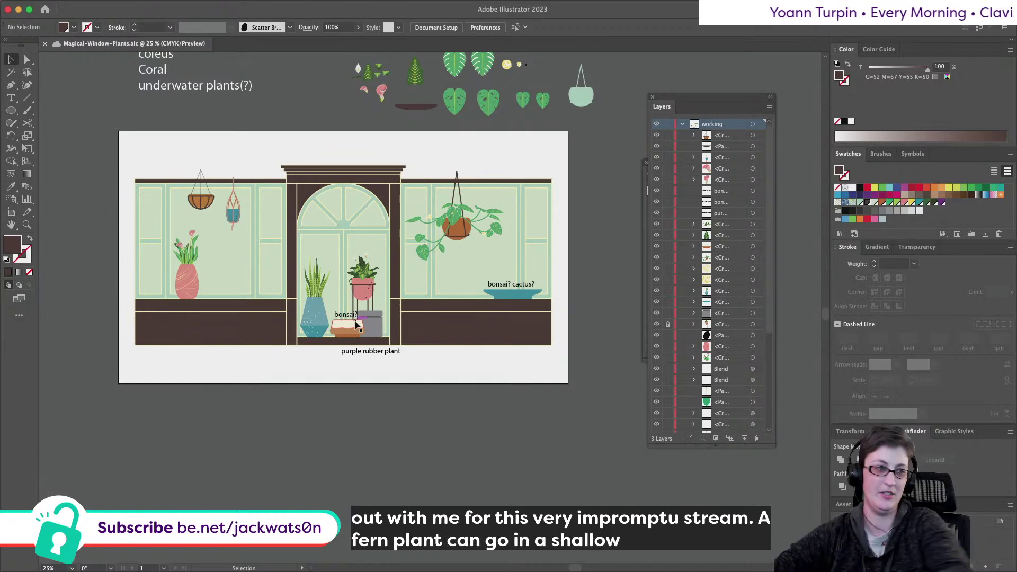
key("alt")
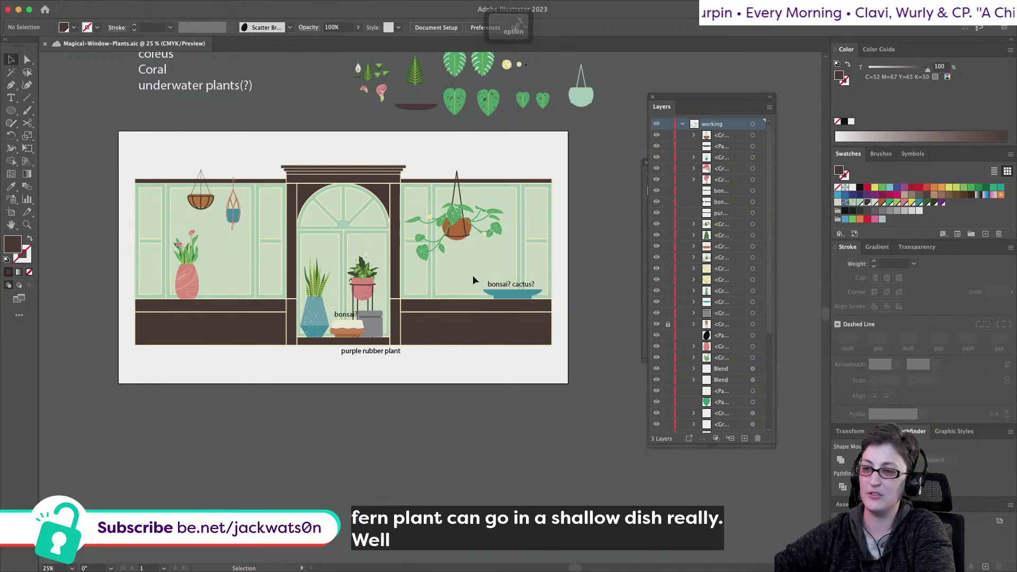
scroll(473, 275, "up", 2)
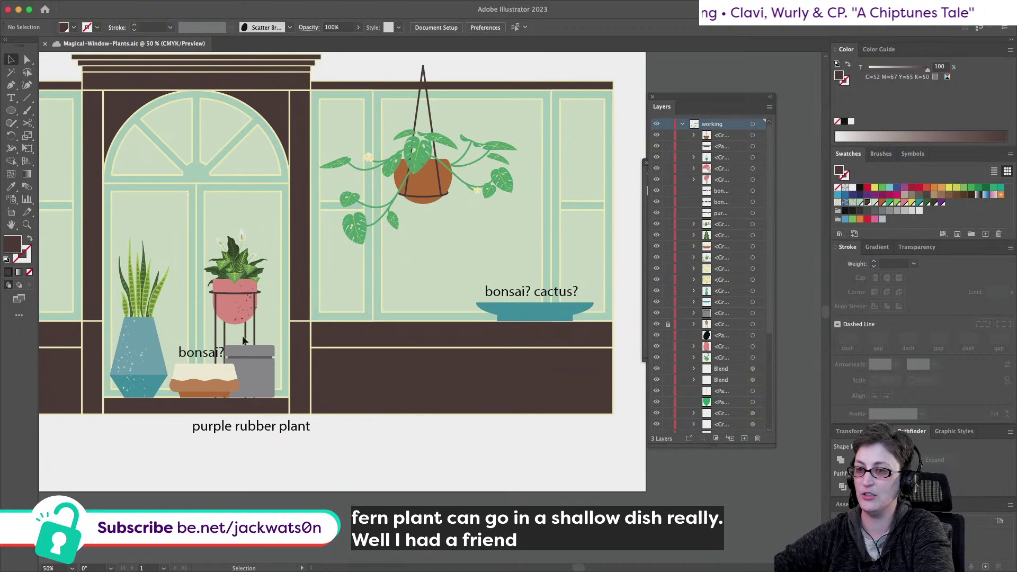
left_click_drag(215, 352, 517, 293)
triple_click(516, 290)
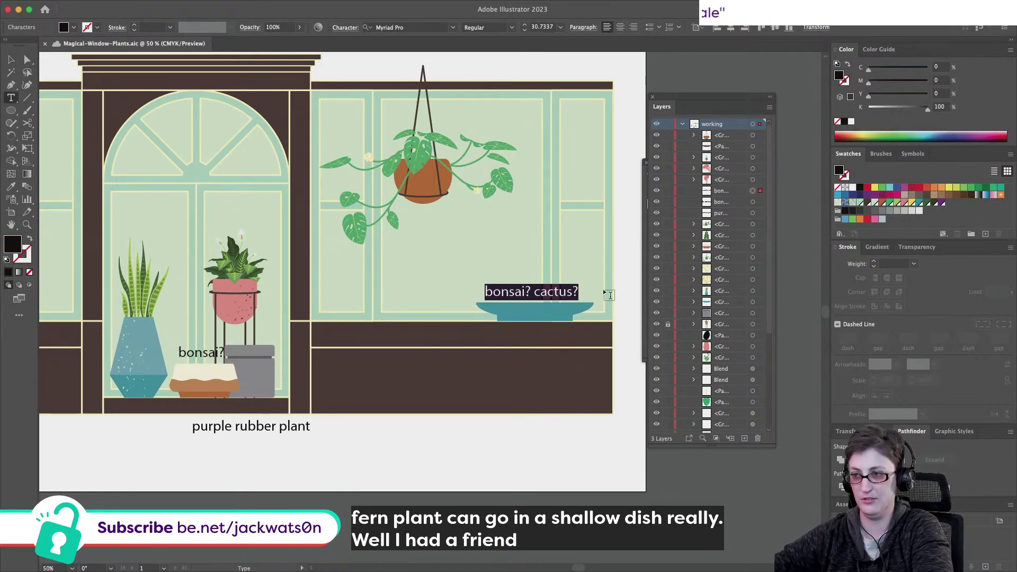
type("fern?")
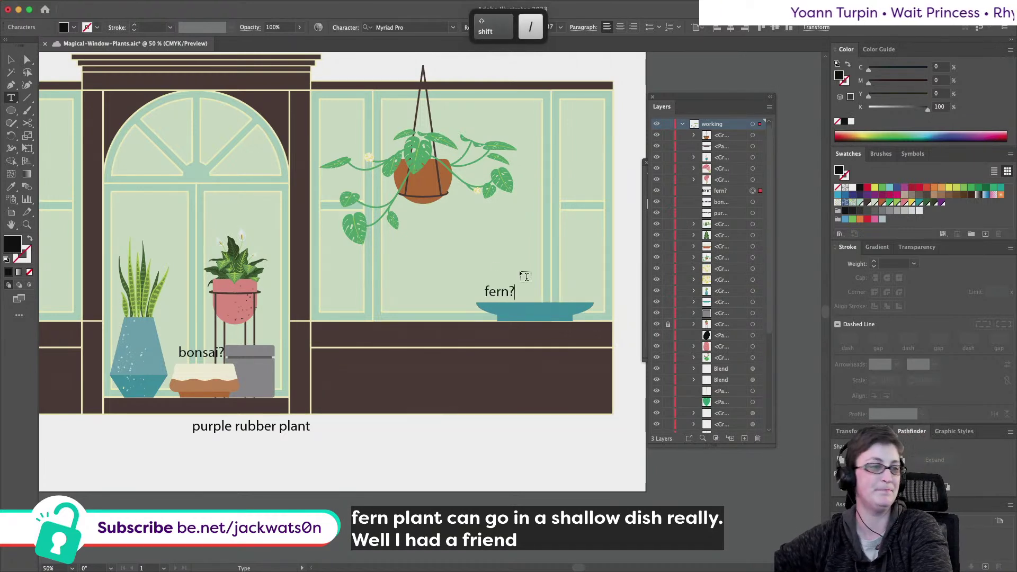
left_click(10, 60)
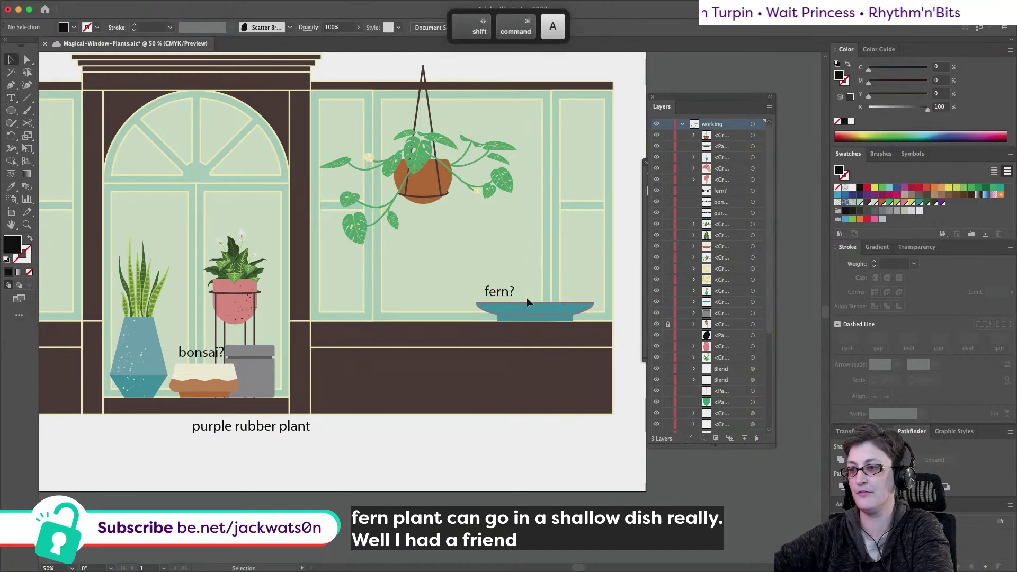
Center the "fern?" label over the shallow teal planter and save the document
left_click_drag(524, 296, 546, 291)
left_click(519, 375)
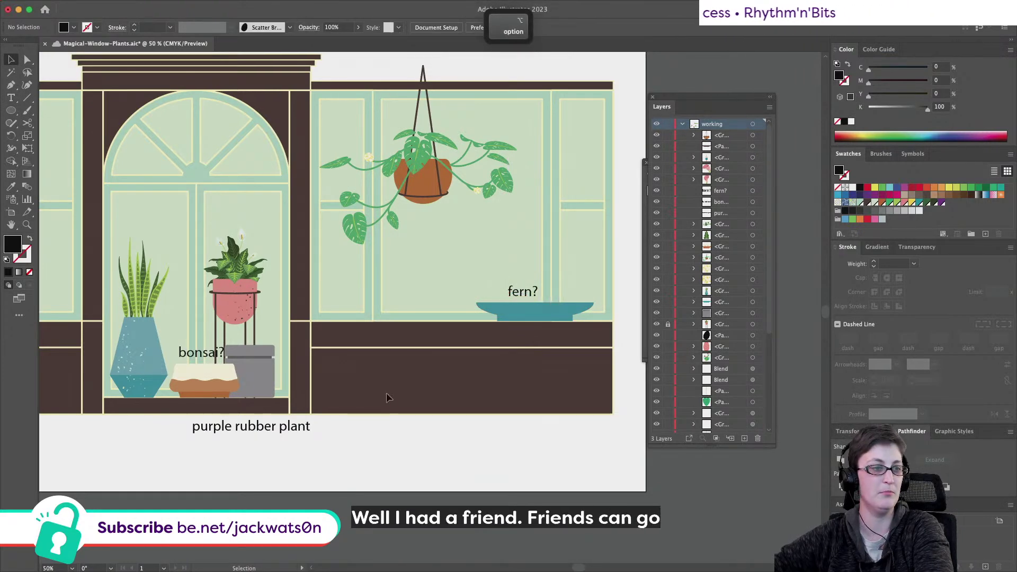
scroll(382, 325, "down", 1)
scroll(381, 299, "left", 5)
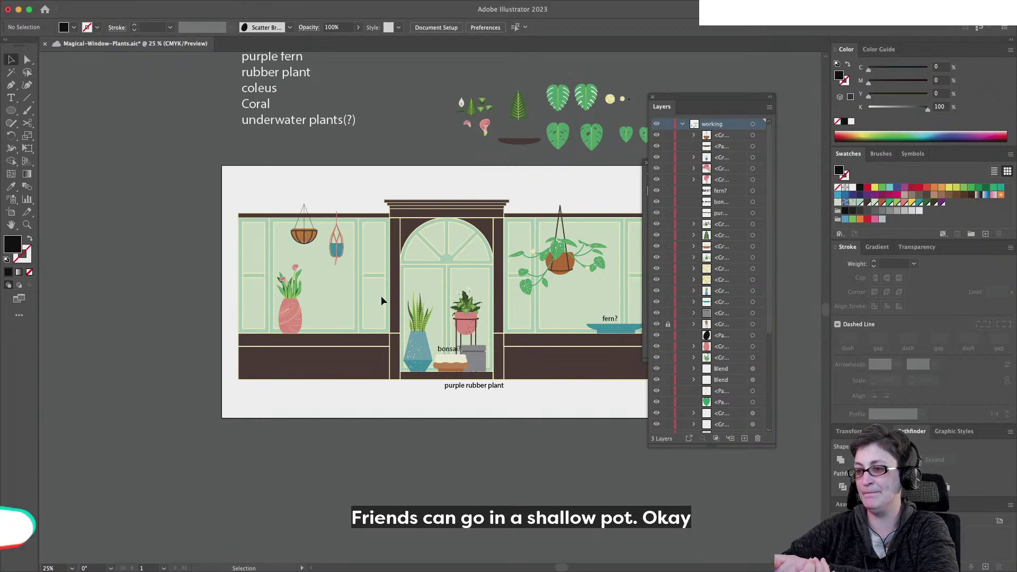
key("super+s")
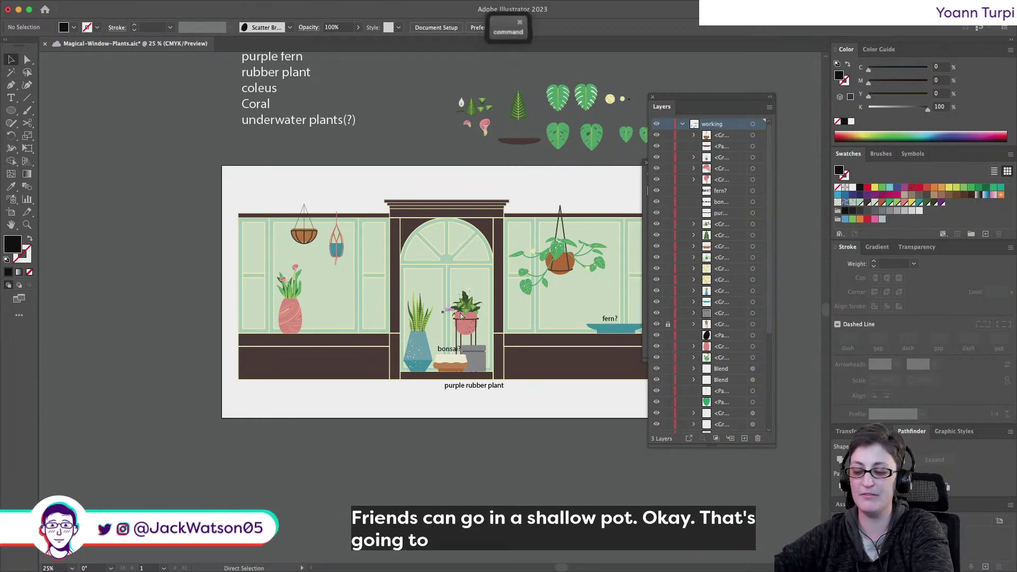
Examine the placement and balance of the standing and hanging planters across the window scene to judge which plants are still needed
scroll(461, 278, "right", 2)
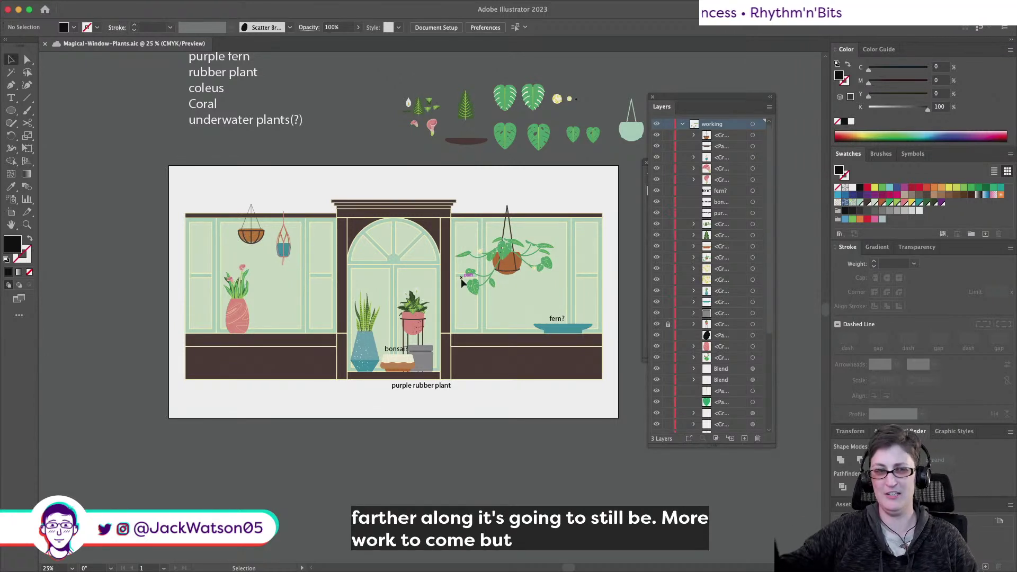
scroll(451, 270, "right", 3)
key("alt")
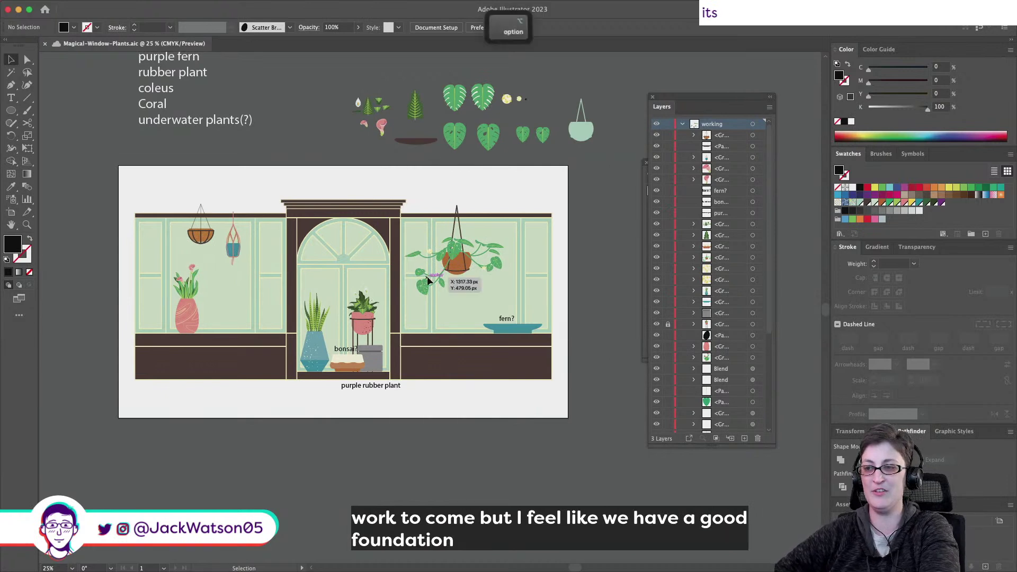
scroll(427, 280, "up", 1)
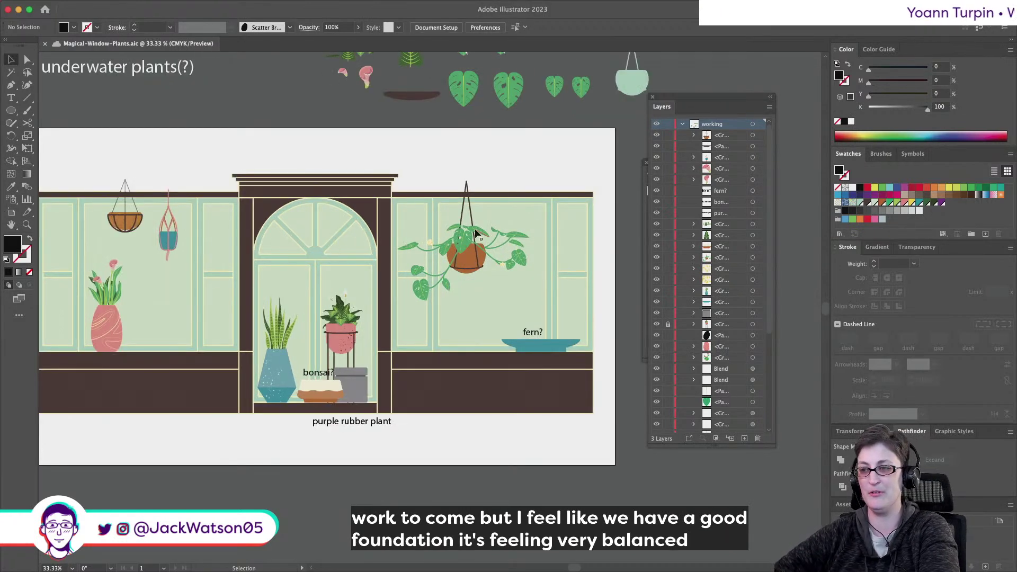
scroll(171, 278, "up", 1)
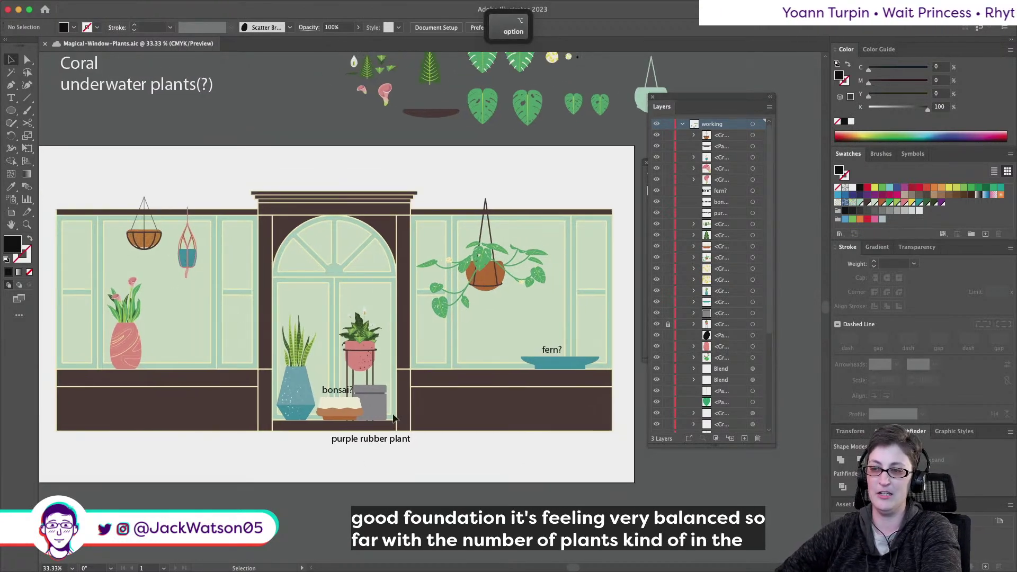
right_click(372, 393)
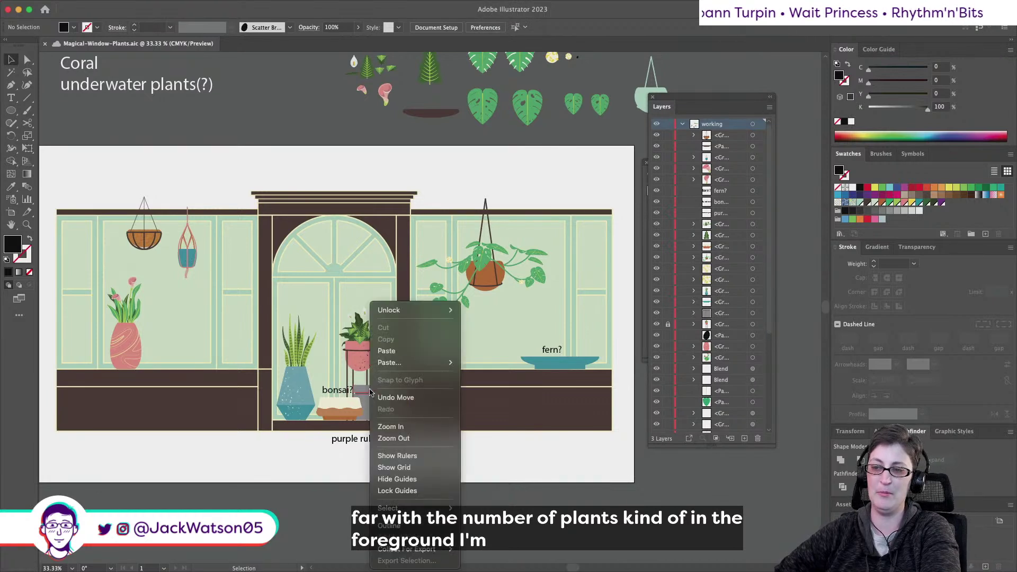
left_click(258, 489)
left_click(344, 409)
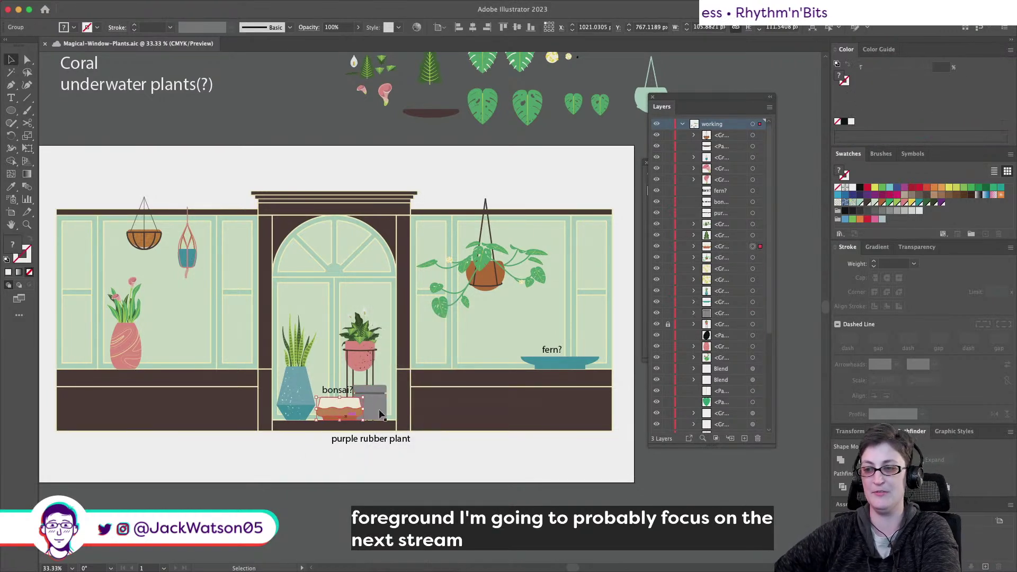
left_click(550, 364)
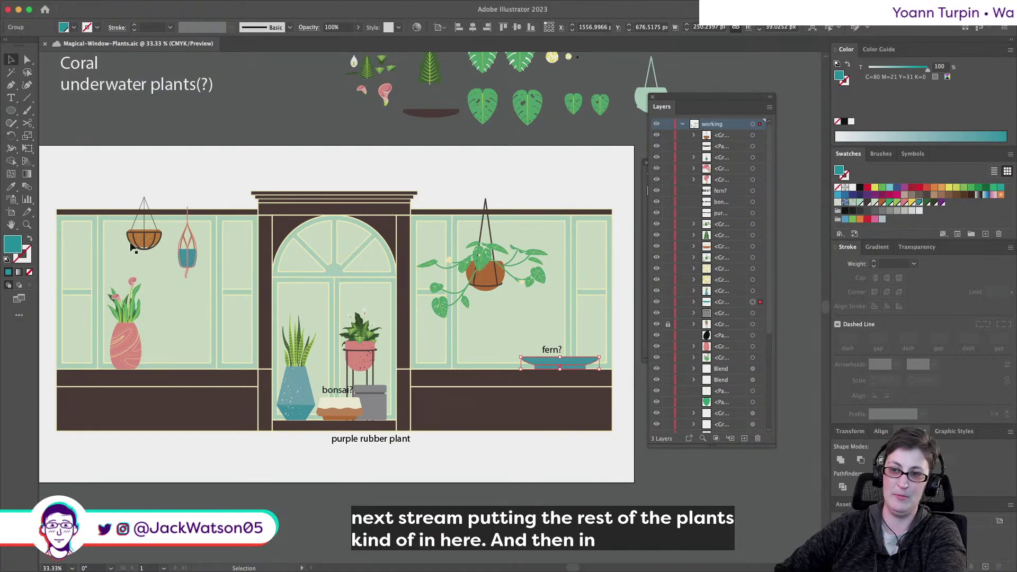
left_click(189, 253)
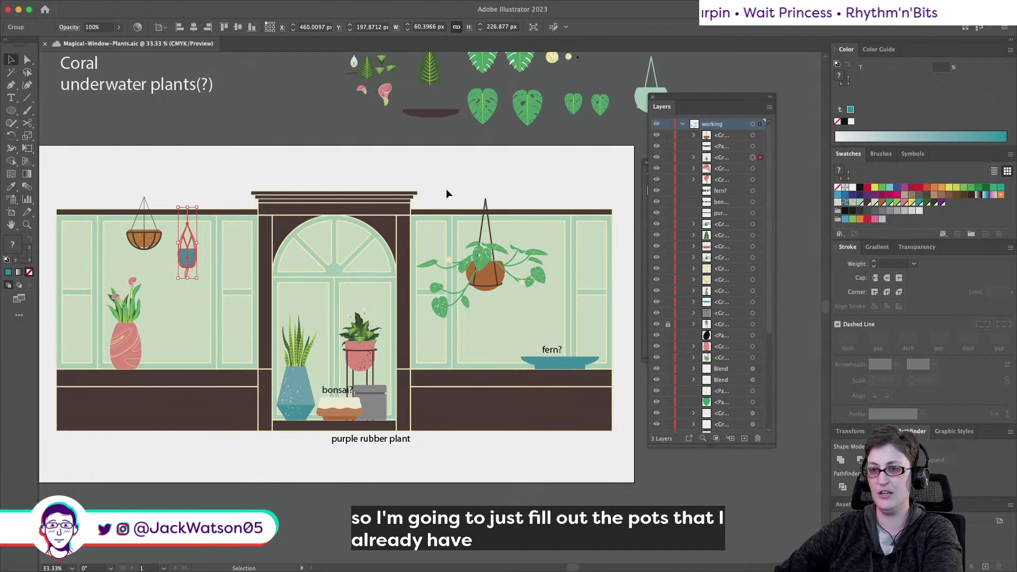
left_click(127, 311)
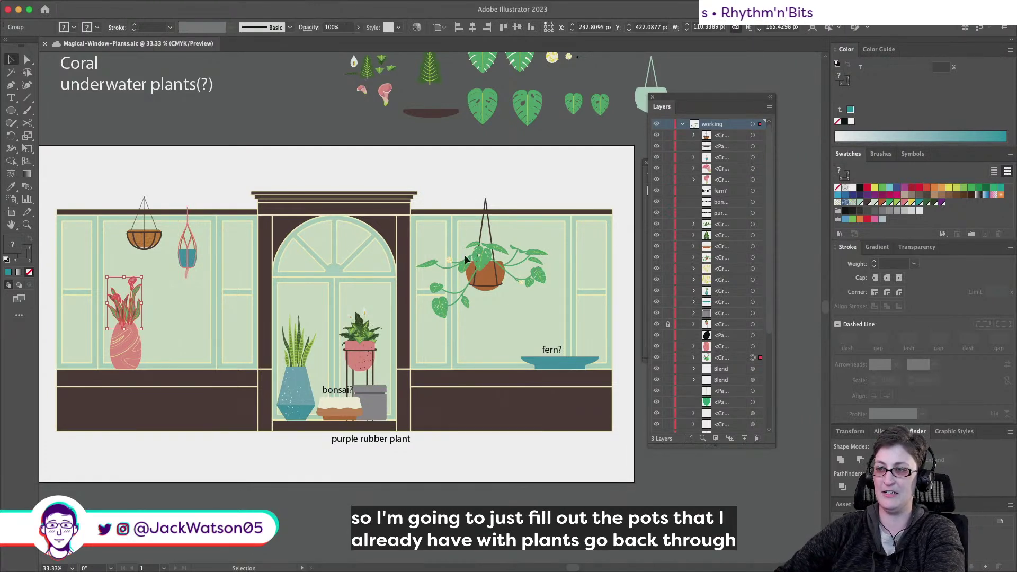
left_click(488, 253)
left_click(500, 163)
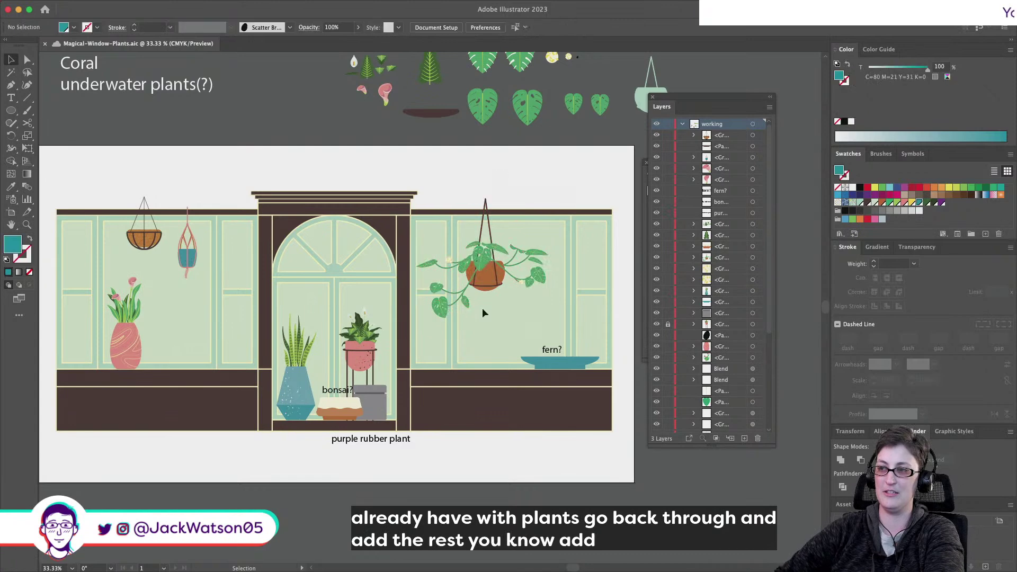
scroll(476, 265, "up", 5)
scroll(477, 267, "down", 8)
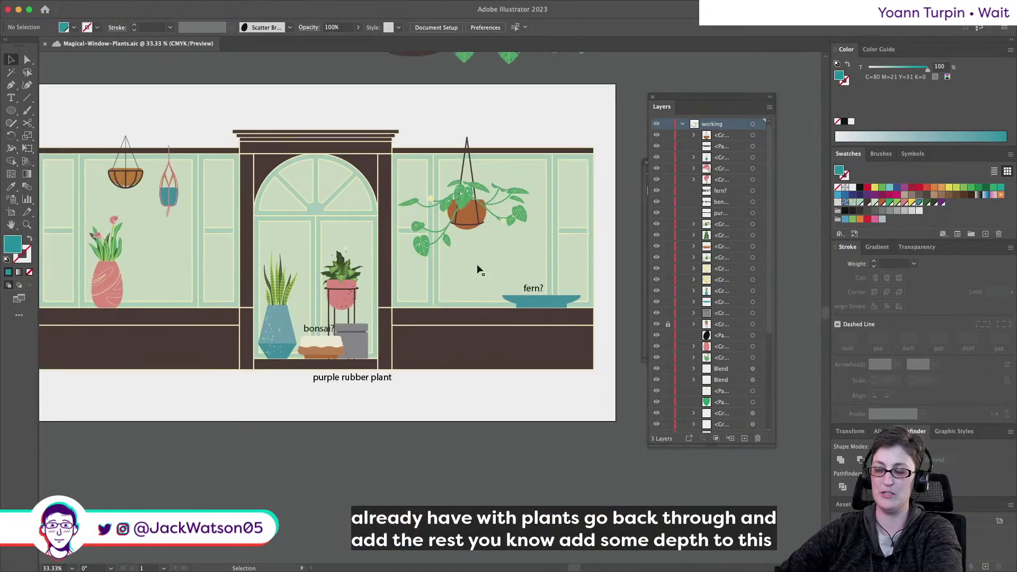
left_click(121, 241)
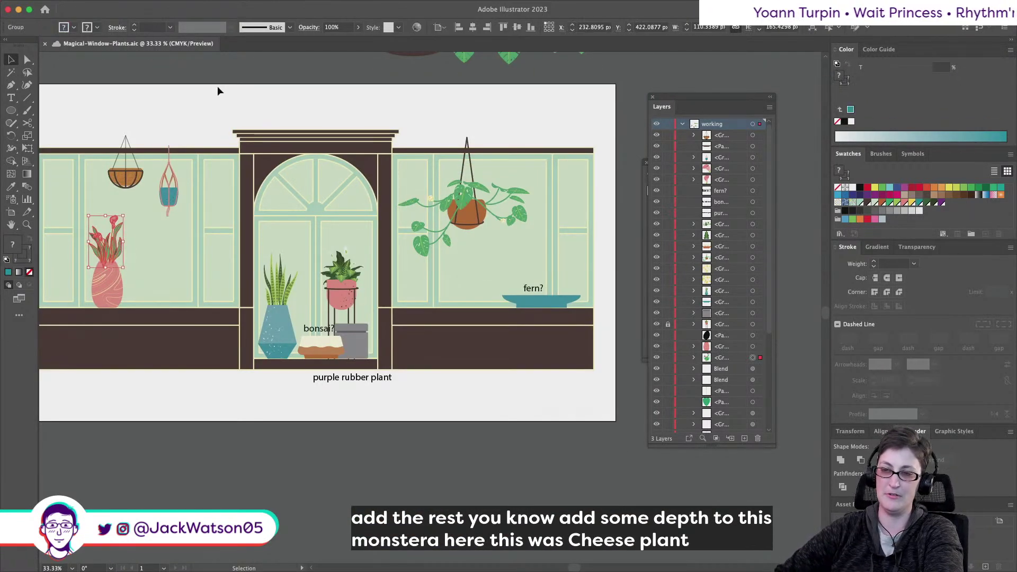
left_click(180, 130)
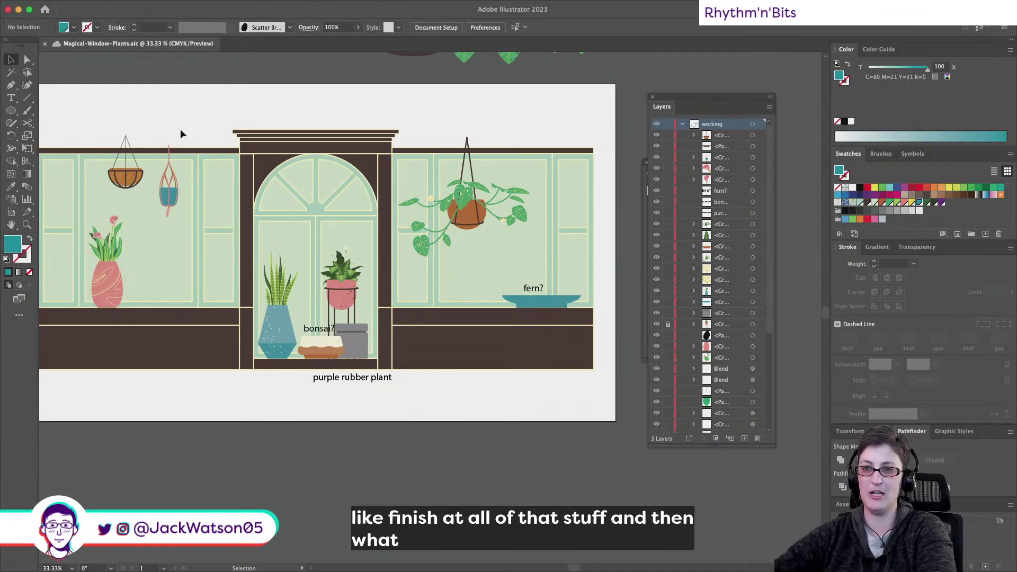
left_click(495, 200)
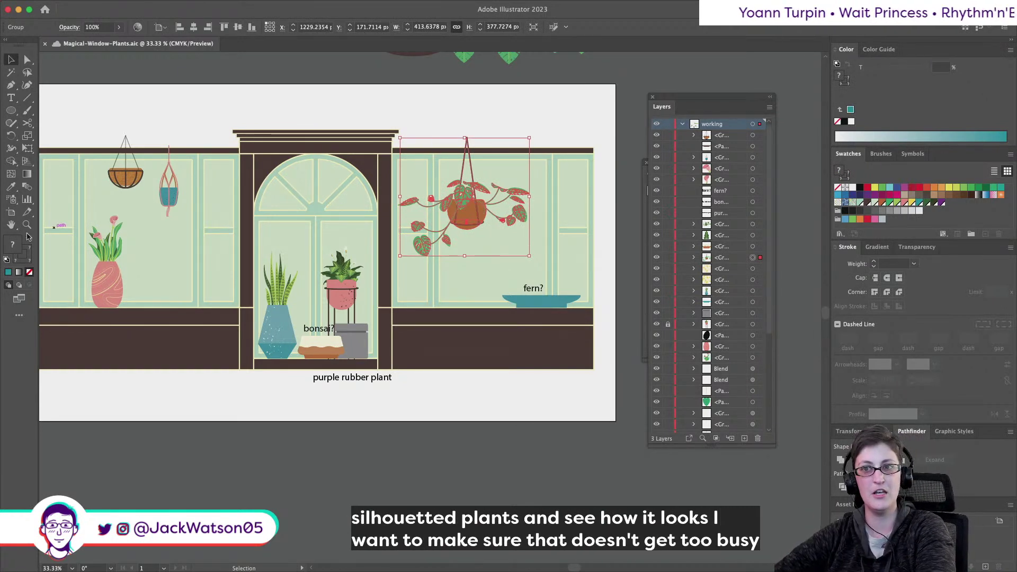
scroll(190, 197, "left", 3)
left_click(476, 374)
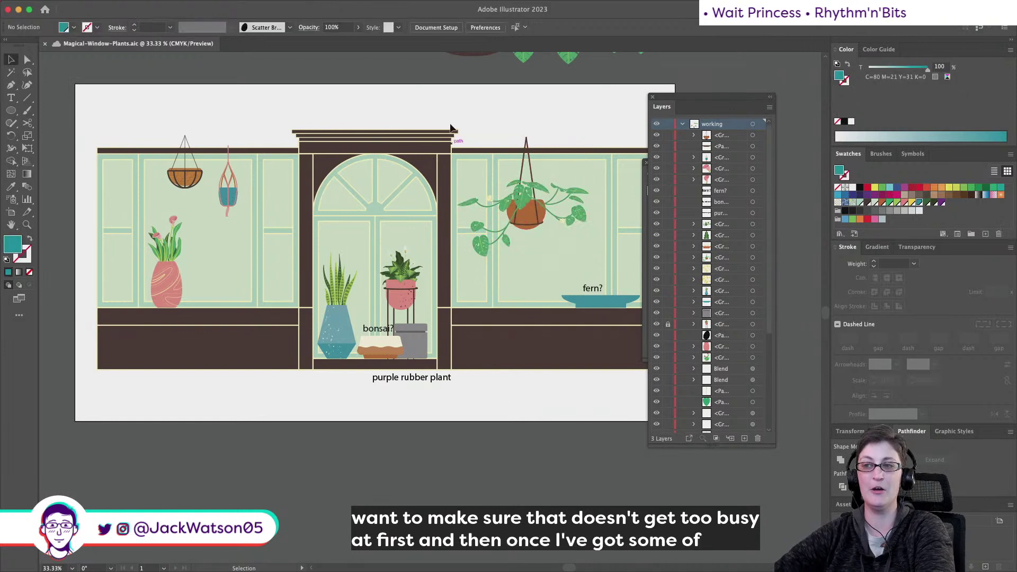
Add the line "large leaves hanging down from above" to the planter ideas list, below "wire plant holders"
scroll(338, 201, "right", 2)
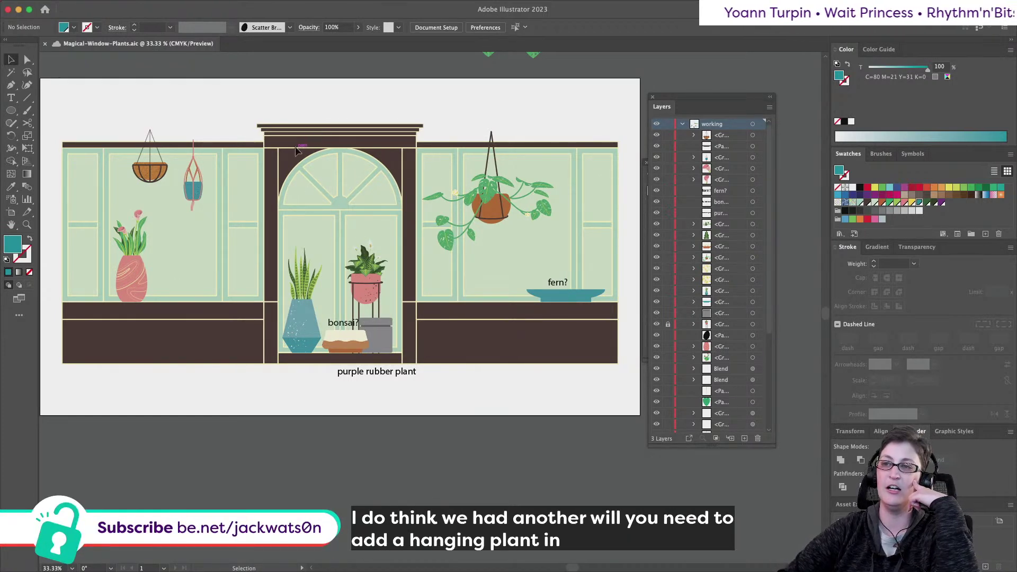
scroll(296, 151, "up", 6)
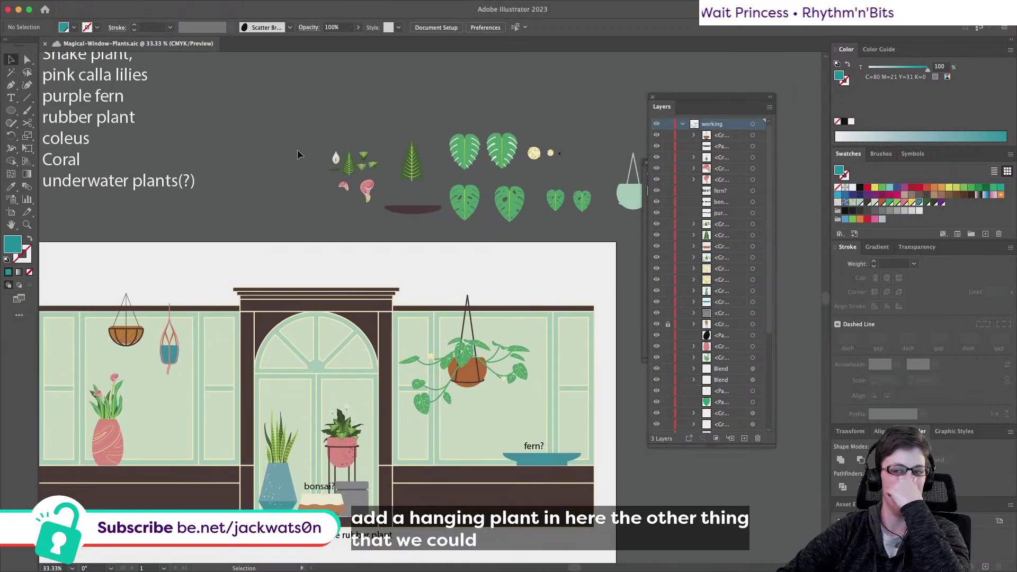
scroll(297, 154, "up", 10)
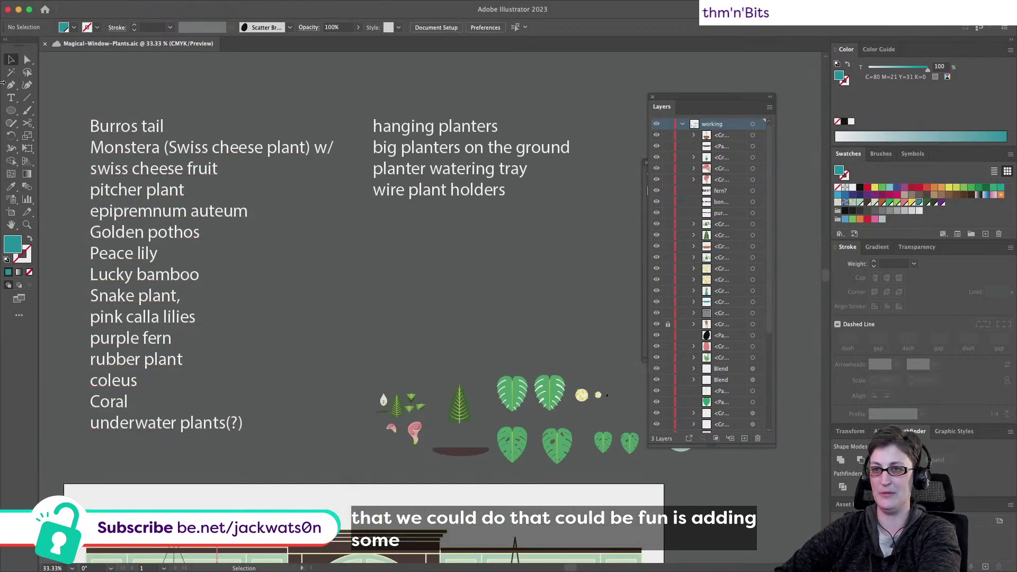
left_click(515, 192)
key("t")
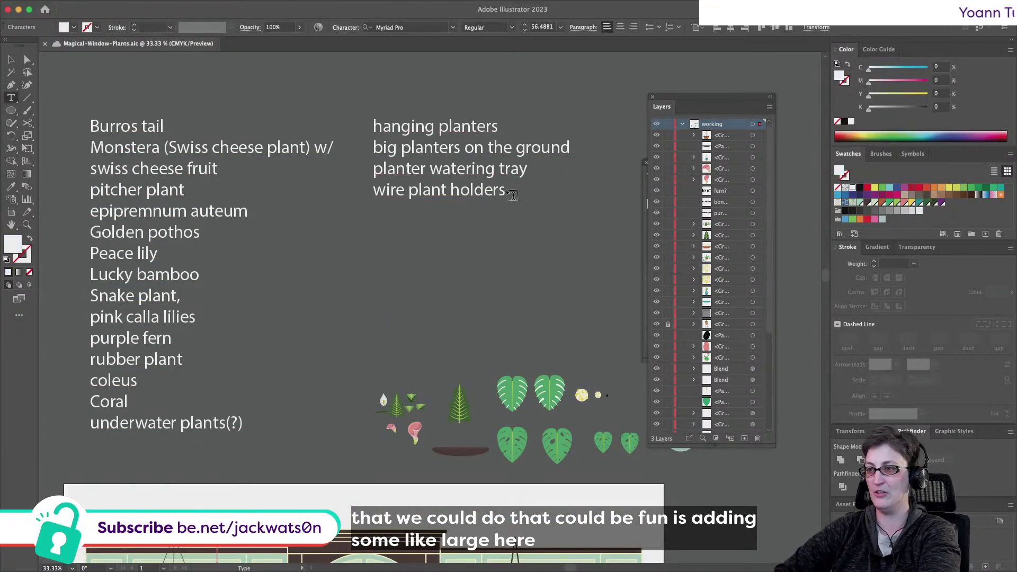
scroll(444, 400, "down", 4)
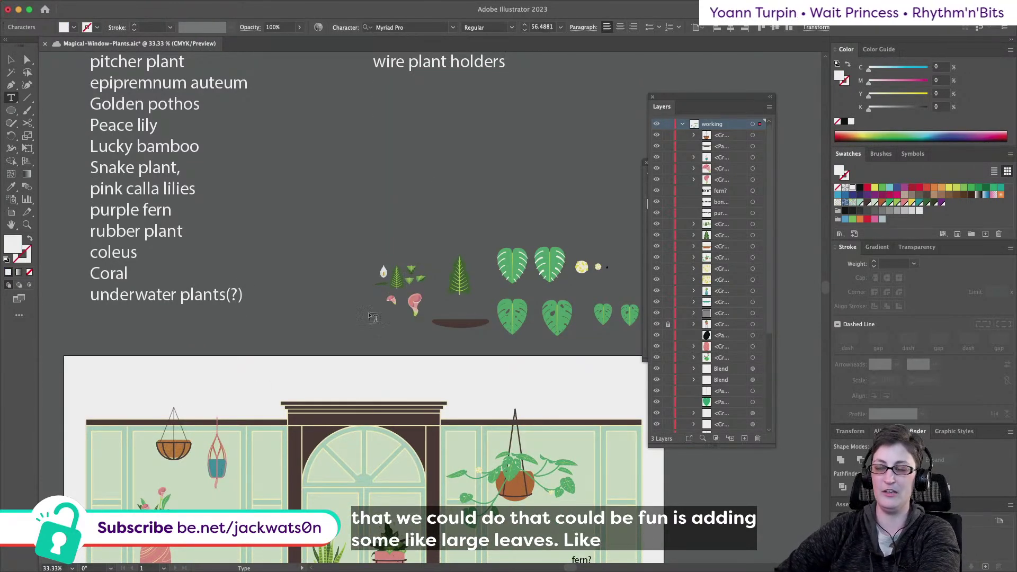
scroll(373, 318, "up", 4)
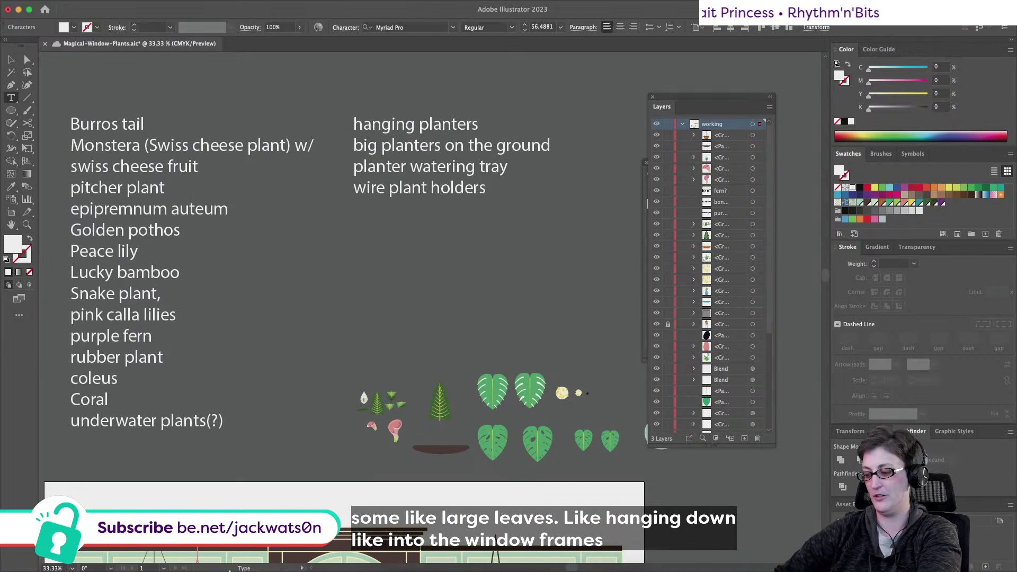
key("Return")
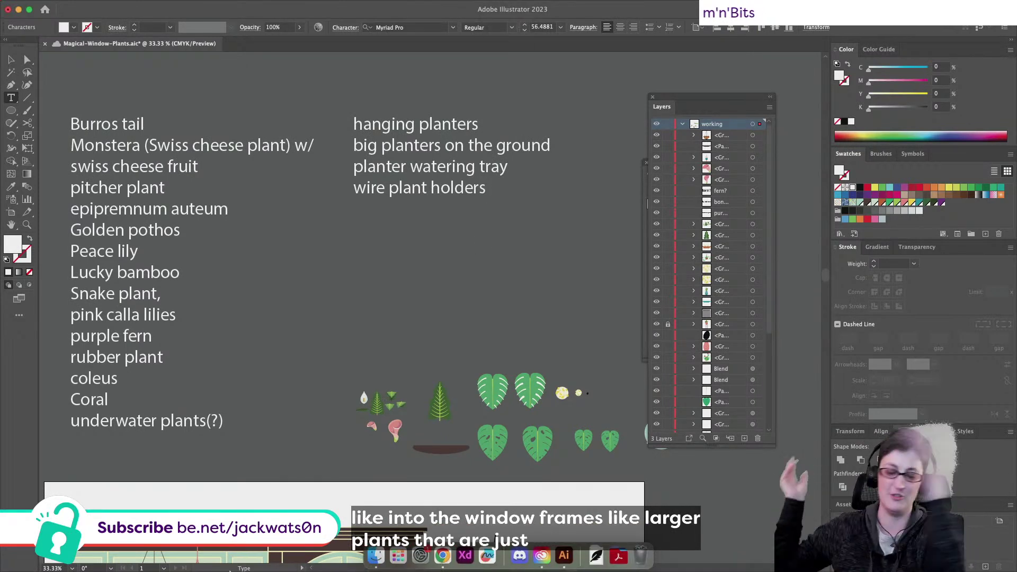
type("large b")
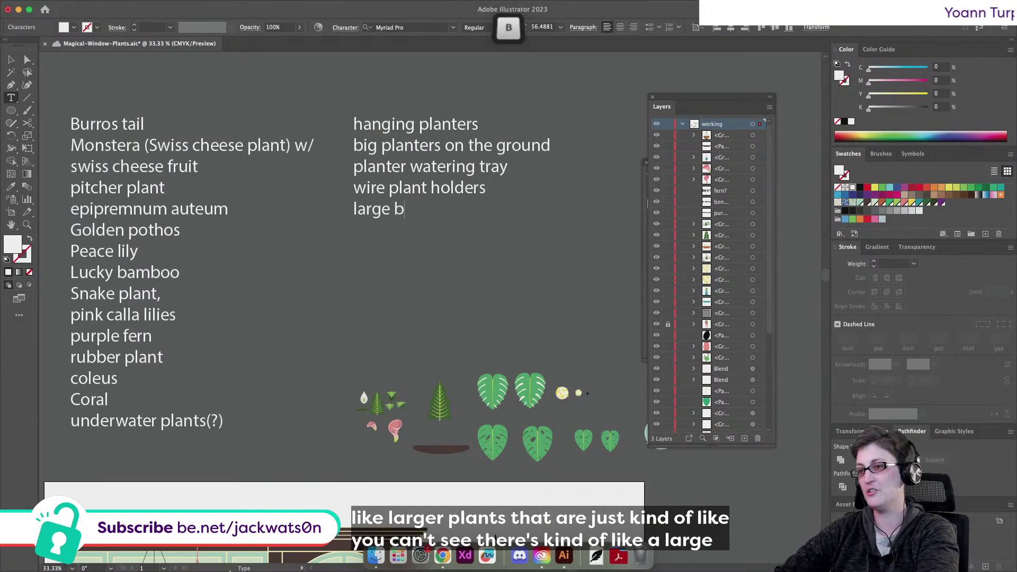
key("BackSpace")
type("leaves hanngi")
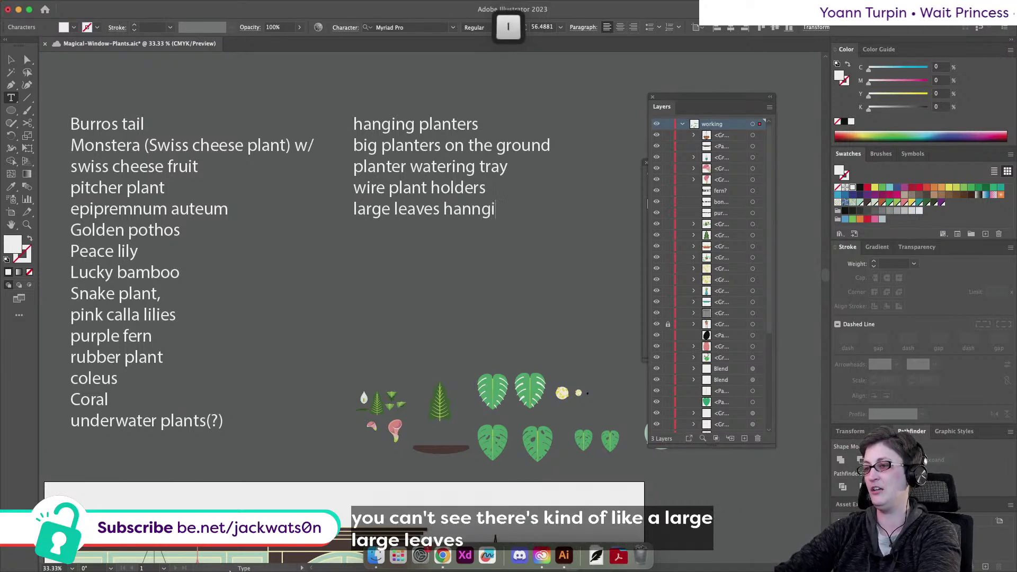
key("BackSpace")
key("BackSpace")
key("BackSpace")
type("ging do")
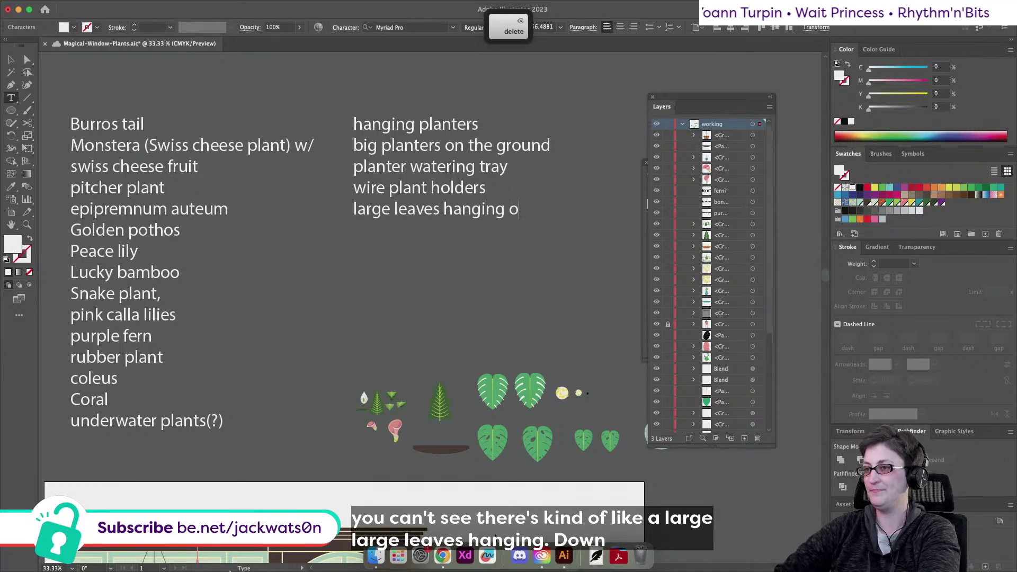
type("w")
key("BackSpace")
type("own from ba")
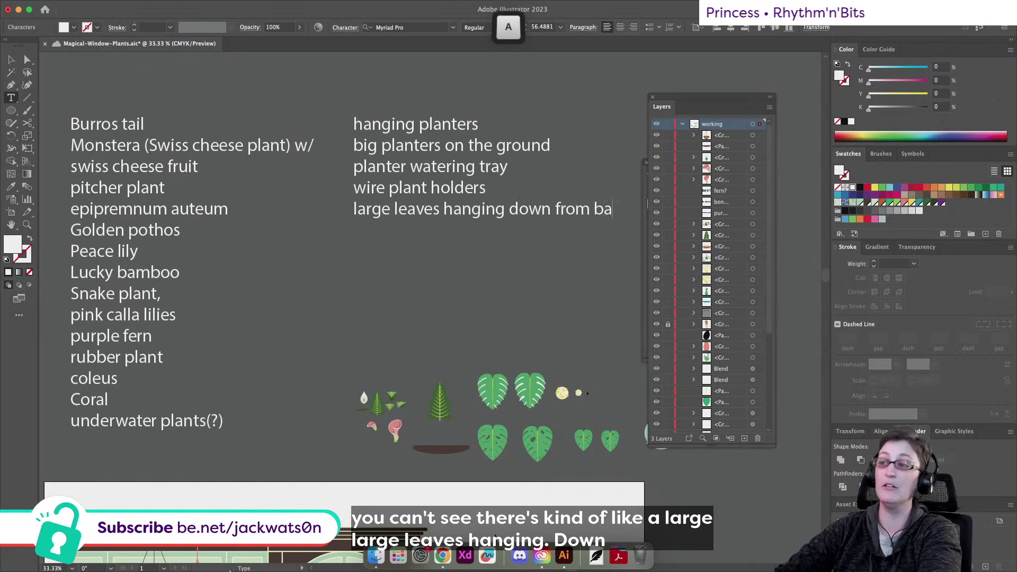
key("BackSpace")
key("BackSpace")
type("above")
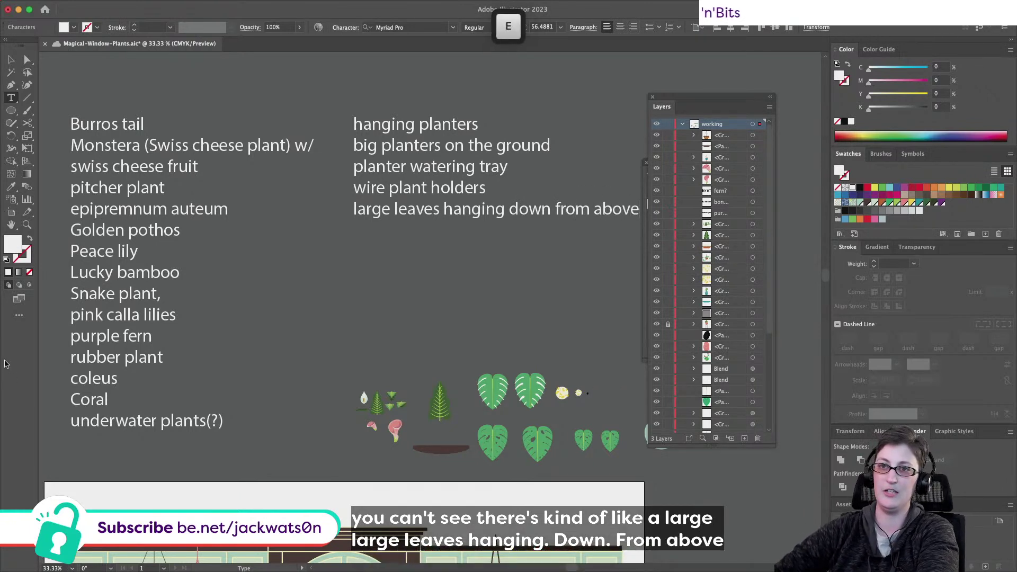
scroll(439, 268, "right", 2)
type("e")
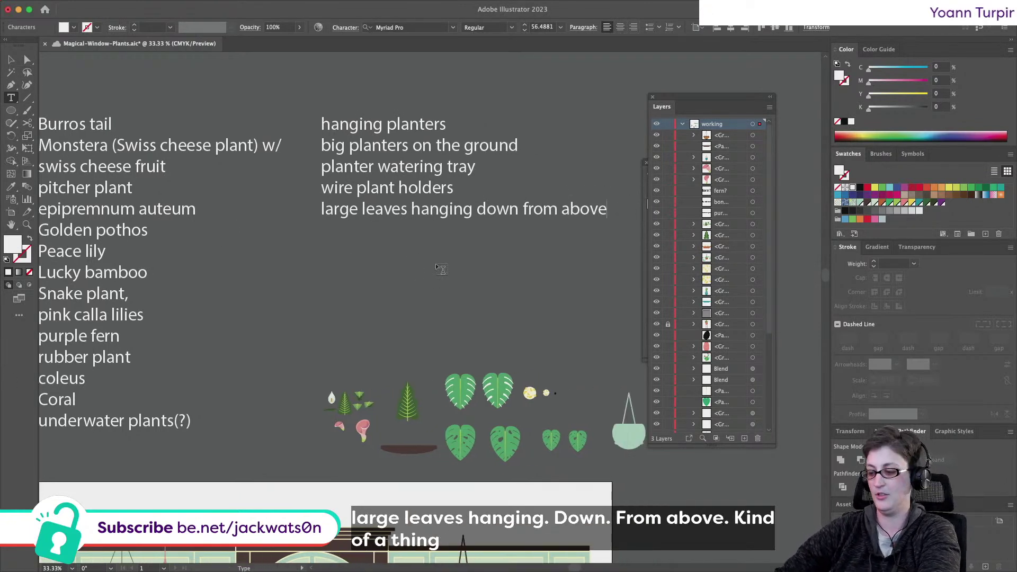
Append ", or vines" to the hanging leaves line in the planter ideas list and save the document
type(", or v")
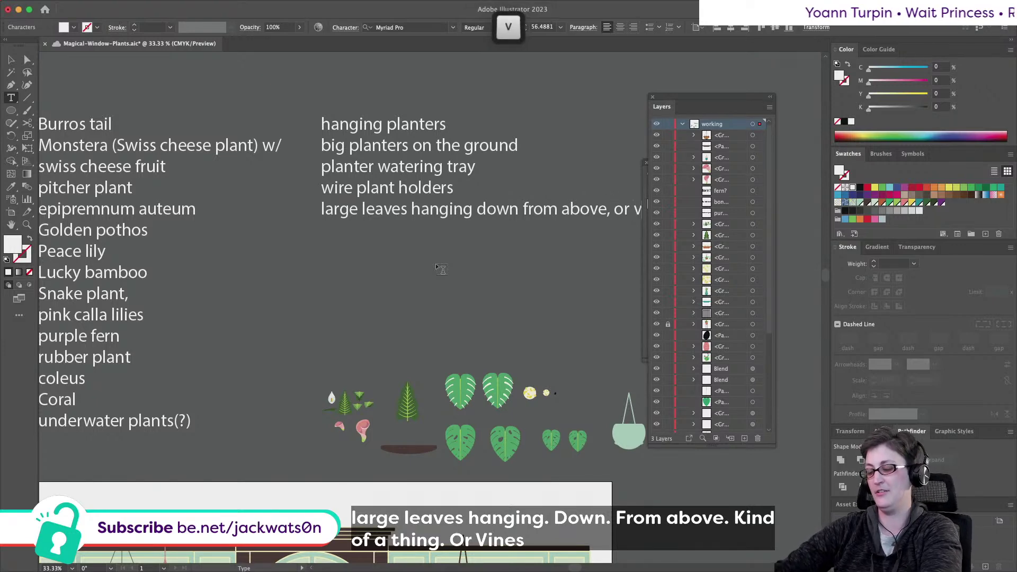
type("ines")
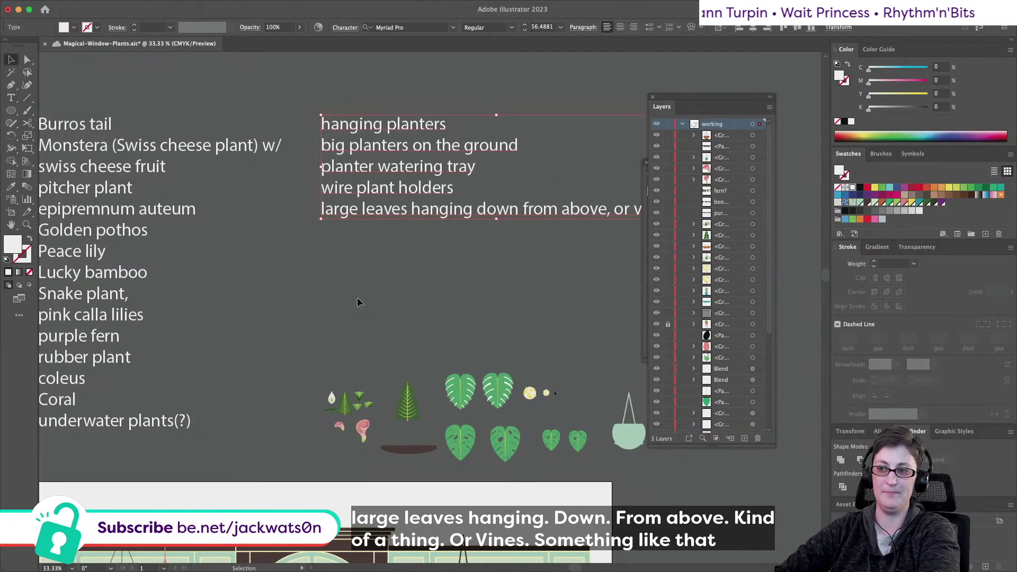
scroll(358, 297, "down", 3)
key("super+s")
scroll(350, 377, "up", 3)
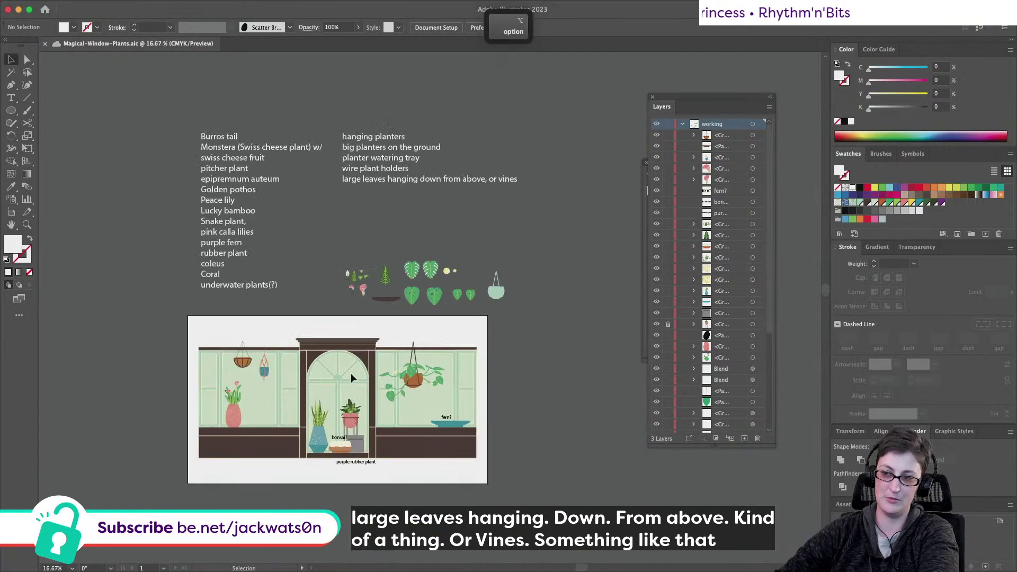